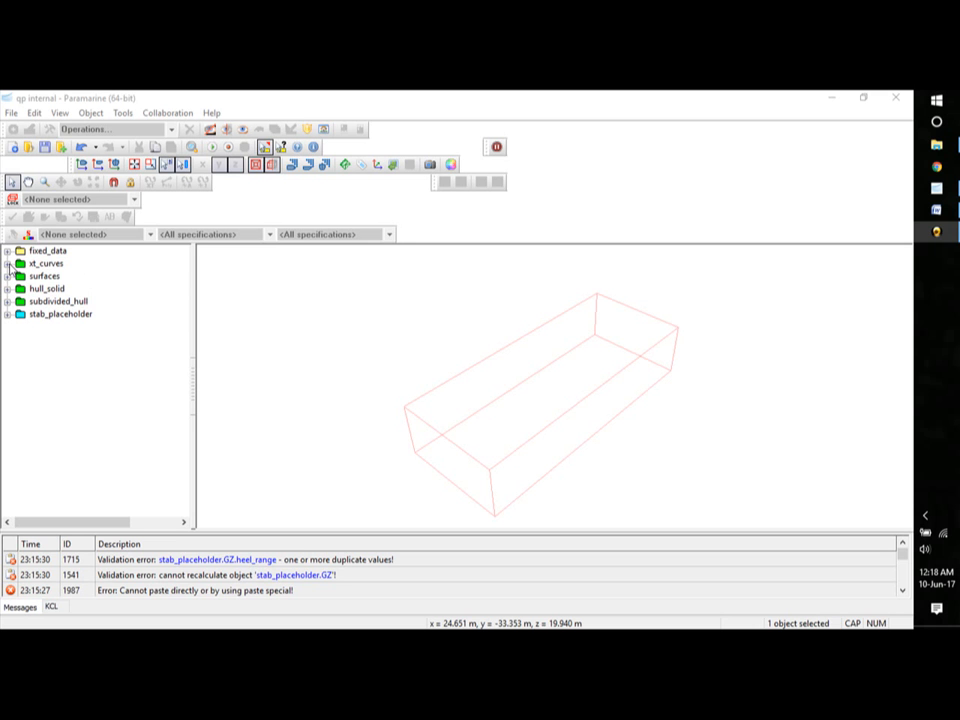
Examine the curves in xt_curves and the port and starboard surfaces of the finished vessel model.
{"action": "left_click", "coordinate": [8, 264]}
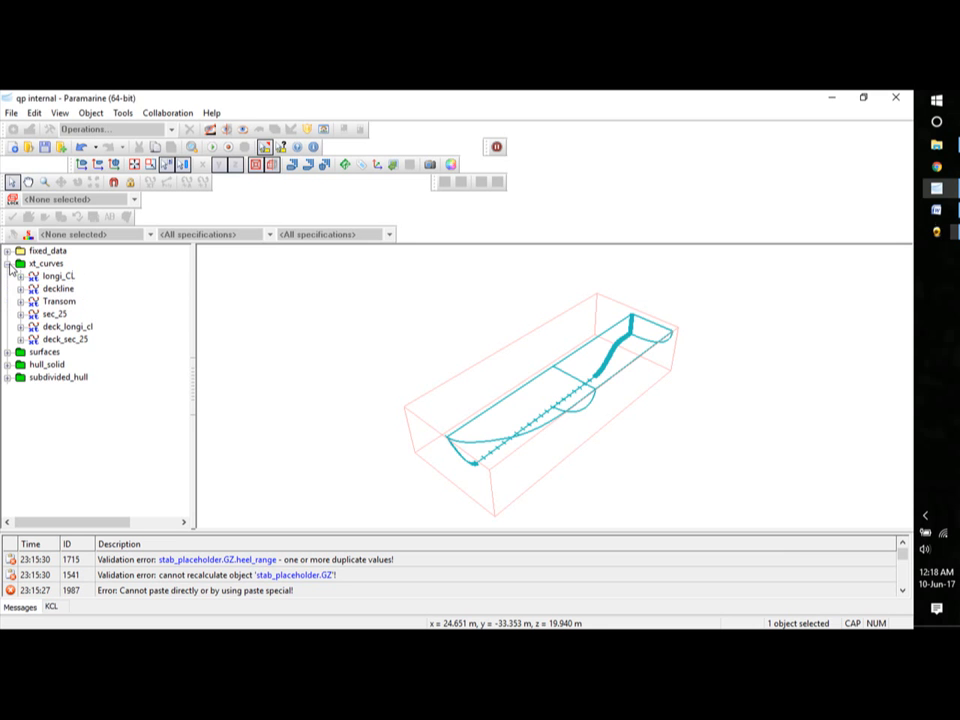
{"action": "middle_click_drag", "start_coordinate": [699, 446], "coordinate": [709, 423]}
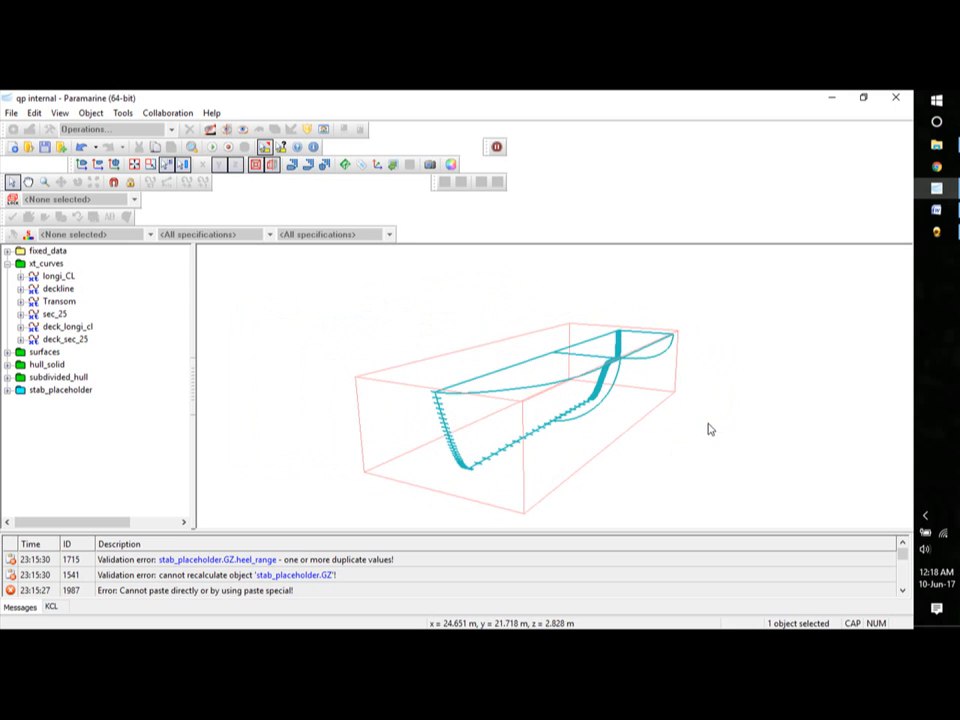
{"action": "left_click", "coordinate": [8, 264]}
{"action": "left_click", "coordinate": [8, 276]}
{"action": "middle_click_drag", "start_coordinate": [685, 484], "coordinate": [407, 332]}
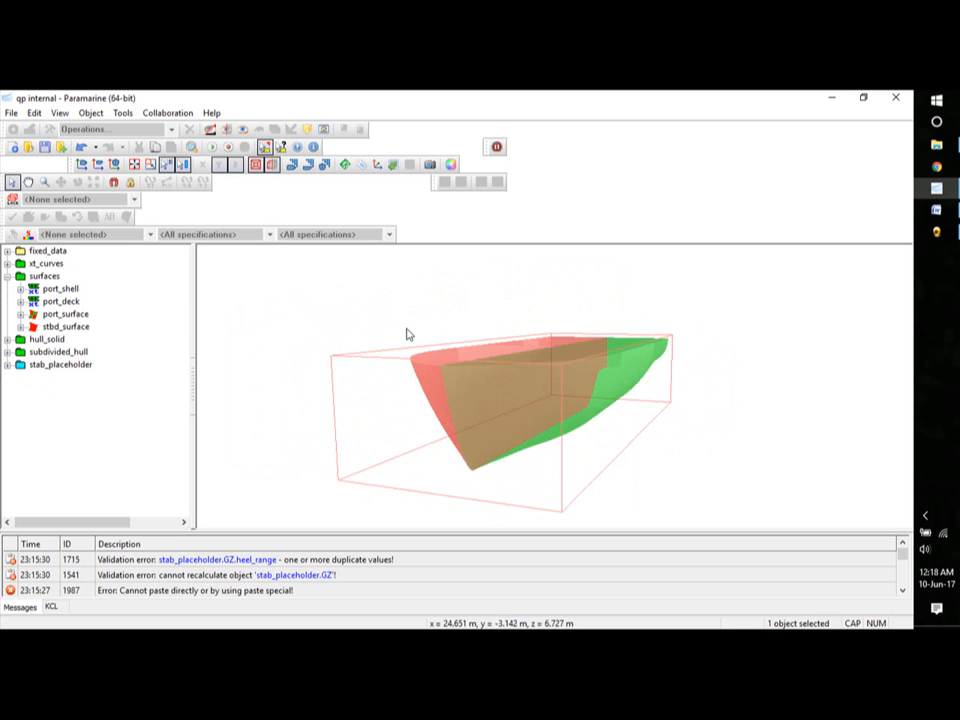
{"action": "left_click", "coordinate": [8, 276]}
Examine the hull_solid group of the finished model, including the bow thruster tunnel objects in bt.
{"action": "left_click", "coordinate": [8, 289]}
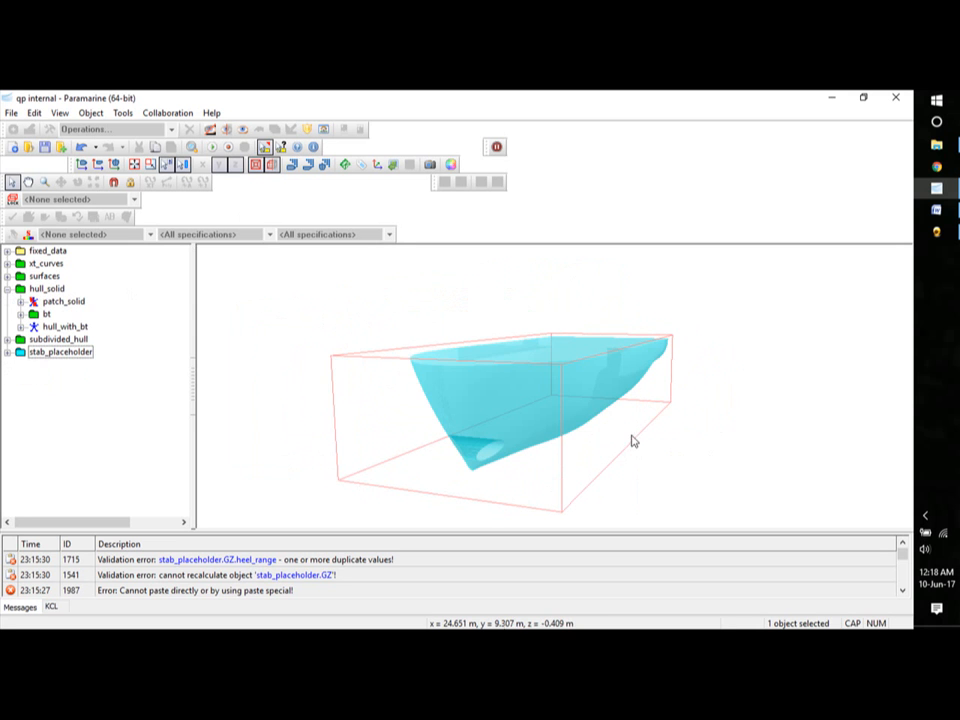
{"action": "middle_click_drag", "start_coordinate": [632, 441], "coordinate": [731, 440]}
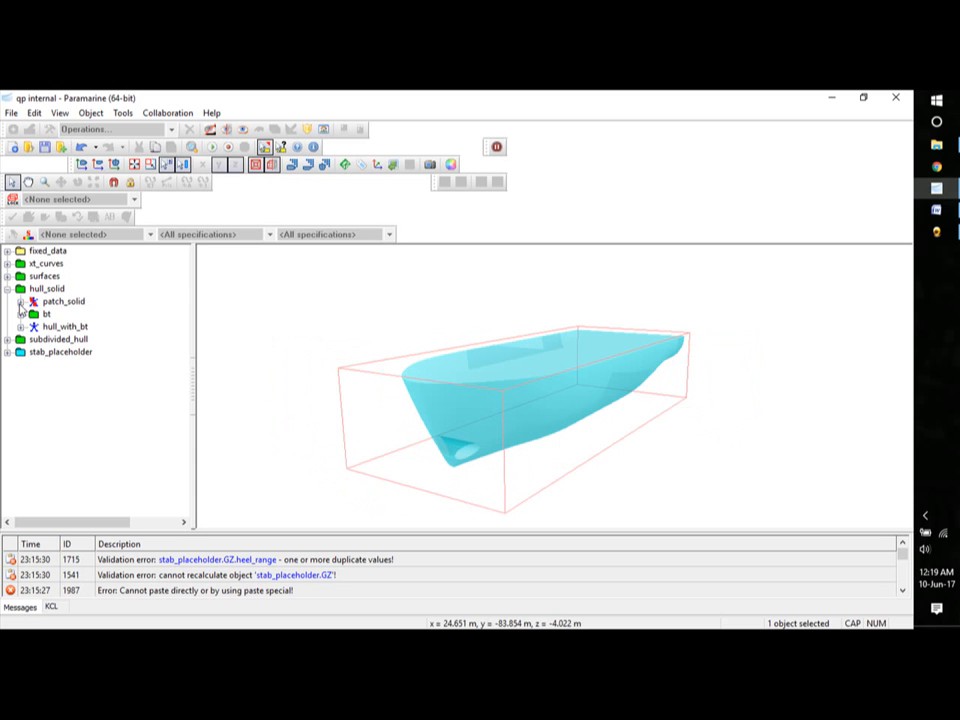
{"action": "left_click", "coordinate": [20, 314]}
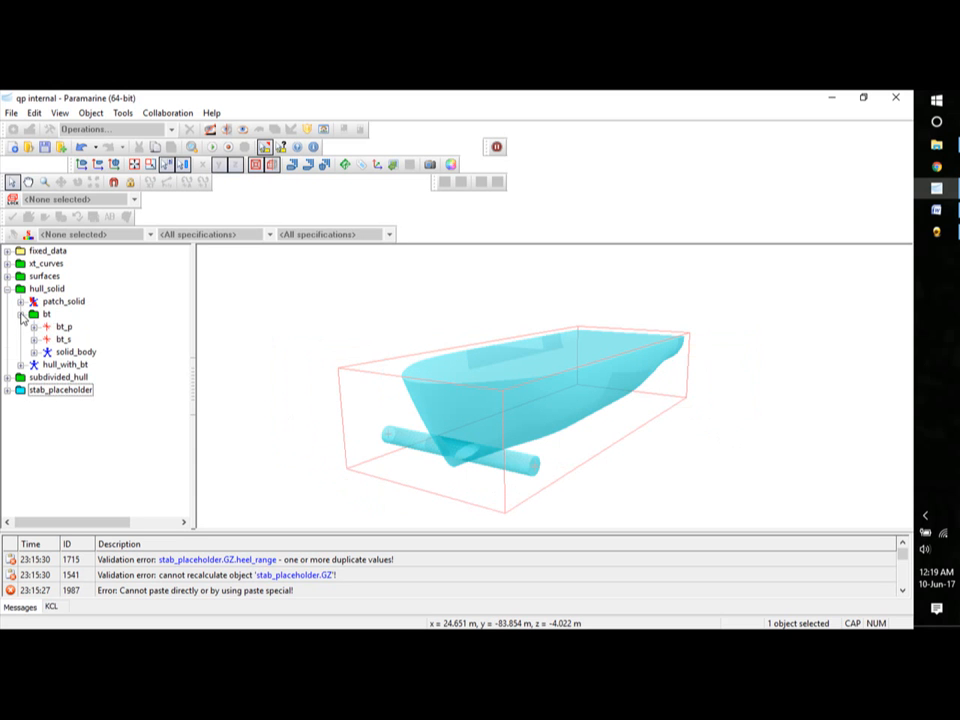
{"action": "left_click", "coordinate": [20, 314]}
{"action": "left_click", "coordinate": [7, 288]}
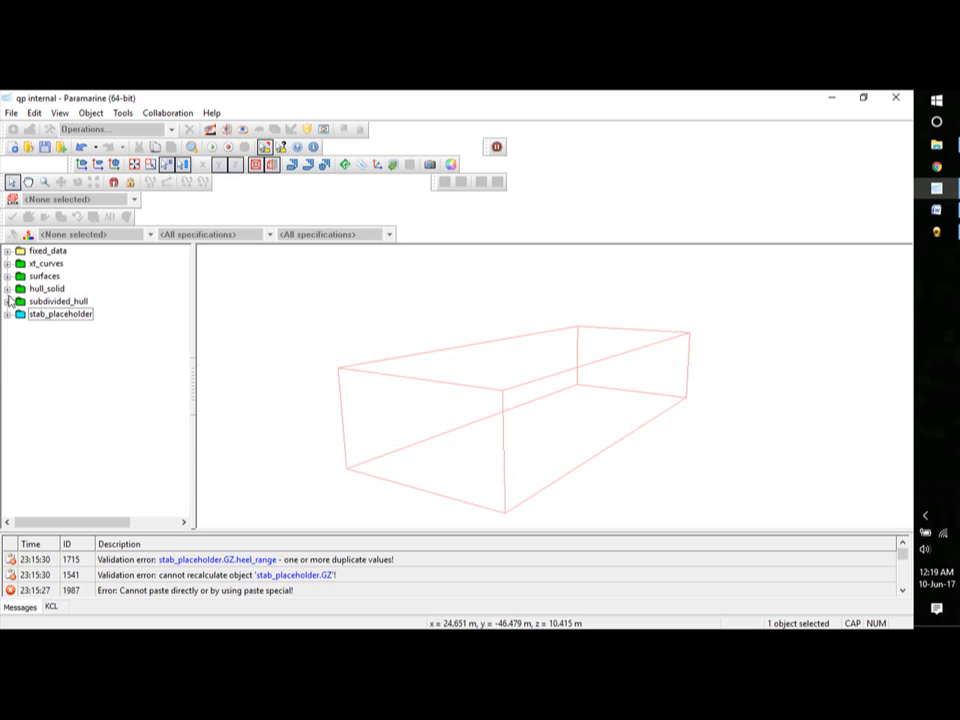
Inspect the subdivided_hull group of the finished model and its subdivided hull body from a higher viewpoint.
{"action": "left_click", "coordinate": [7, 301]}
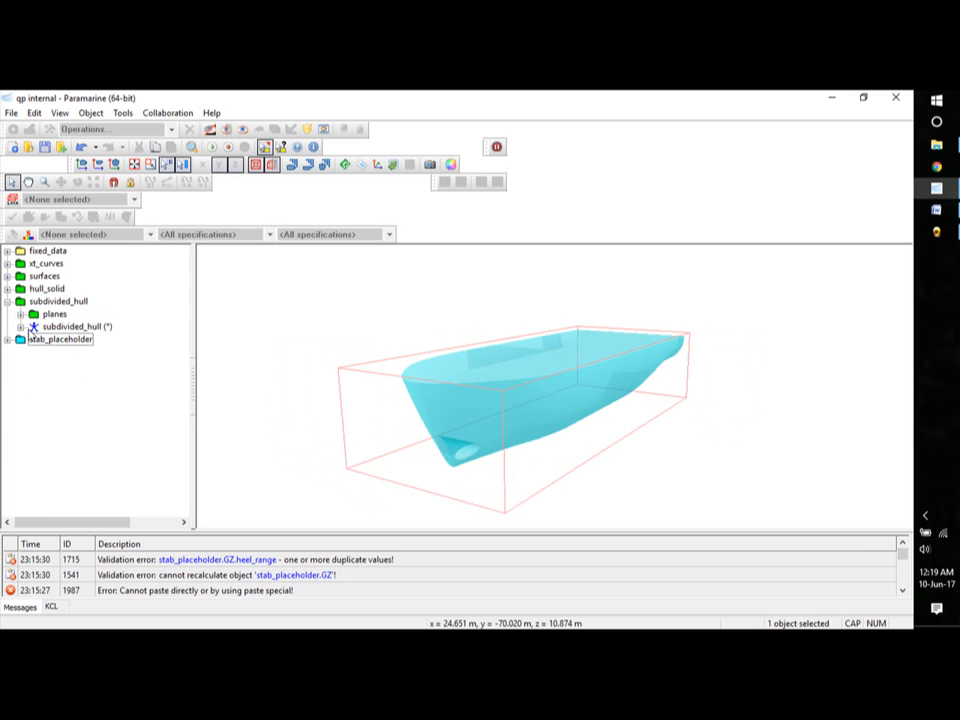
{"action": "left_click", "coordinate": [21, 327]}
{"action": "middle_click_drag", "start_coordinate": [815, 376], "coordinate": [809, 432]}
{"action": "left_click", "coordinate": [21, 327]}
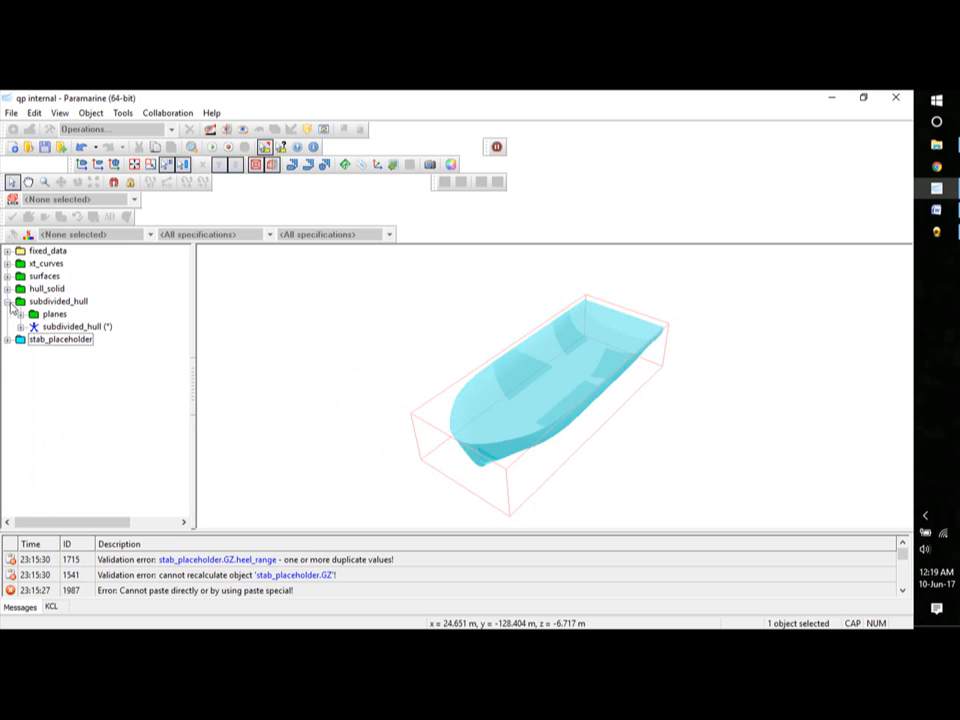
{"action": "left_click", "coordinate": [7, 301]}
Review the stab_placeholder's loading condition and its list of tanks, viewing the loaded hull from the side.
{"action": "left_click", "coordinate": [7, 314]}
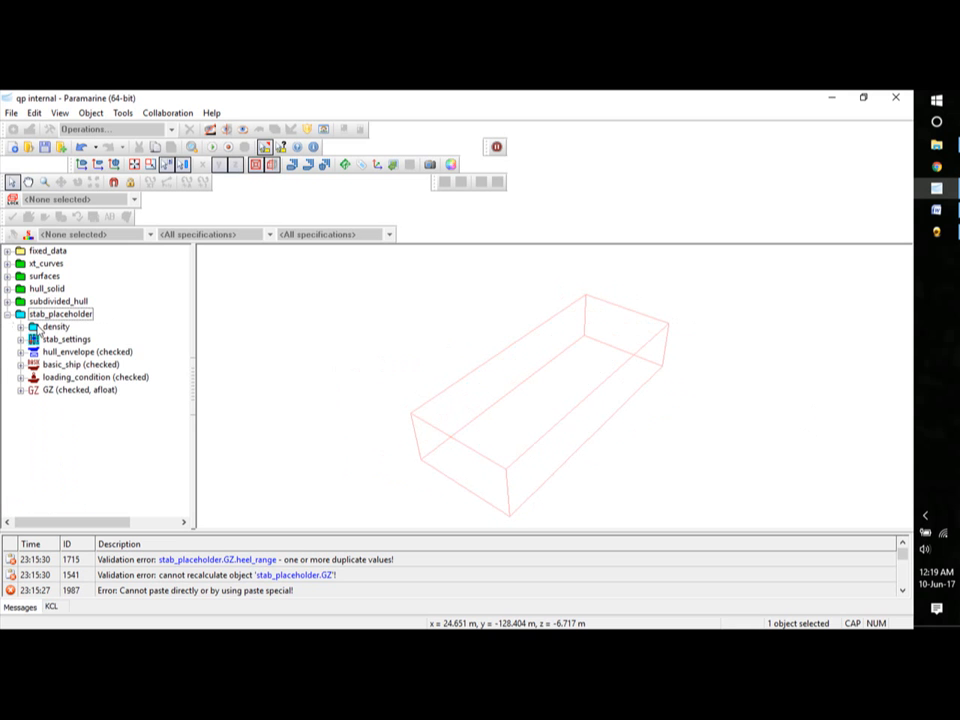
{"action": "left_click", "coordinate": [21, 377]}
{"action": "left_click", "coordinate": [34, 402]}
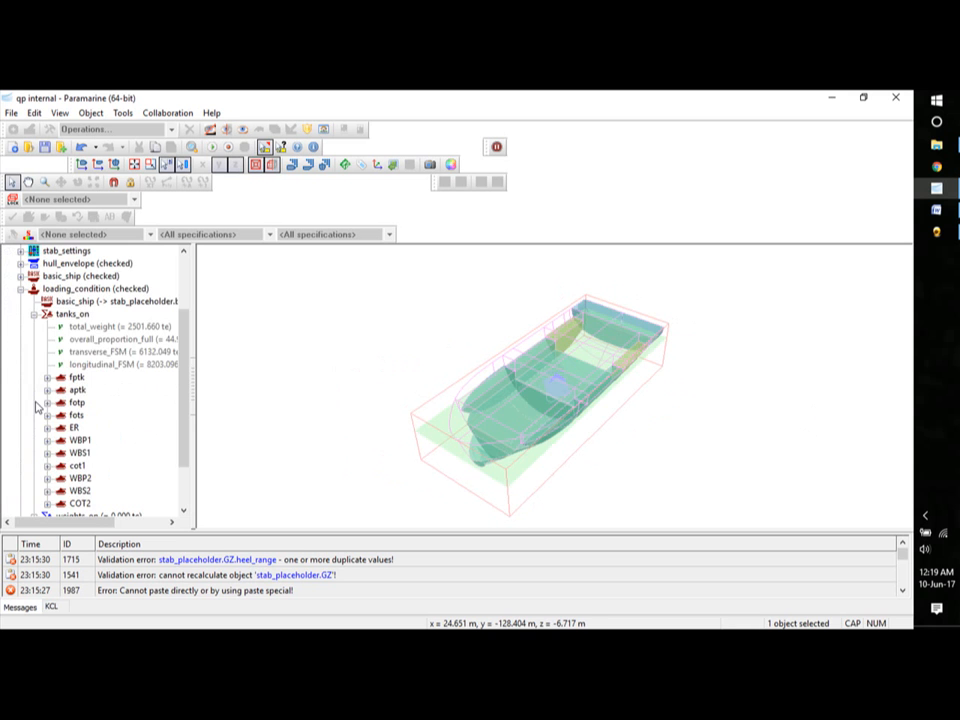
{"action": "scroll", "coordinate": [178, 352], "scroll_direction": "down", "scroll_amount": 1}
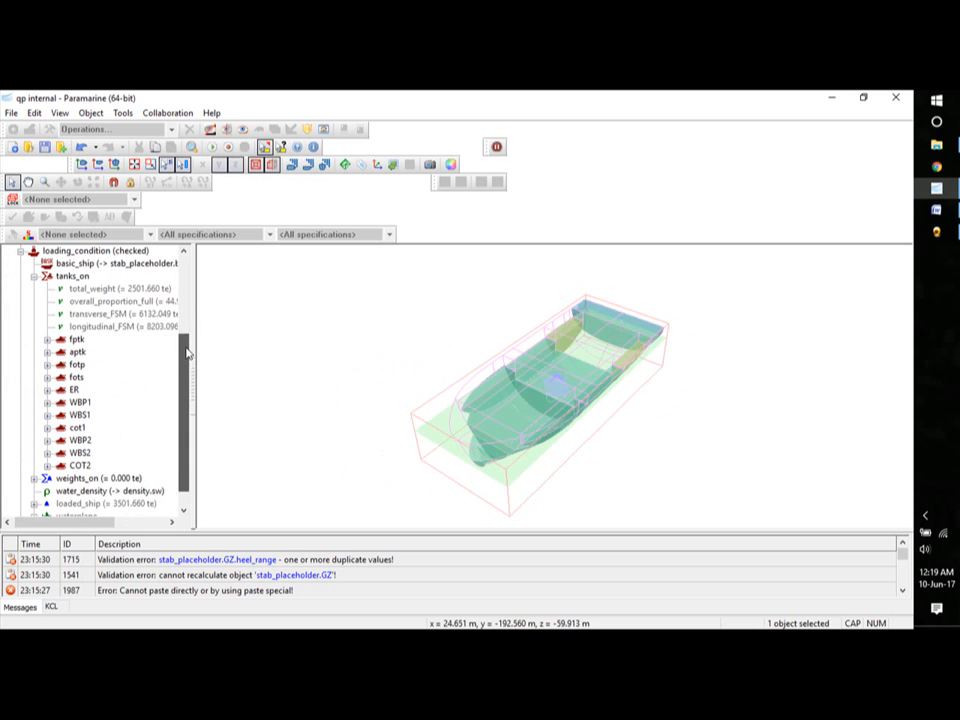
{"action": "middle_click_drag", "start_coordinate": [731, 354], "coordinate": [730, 334]}
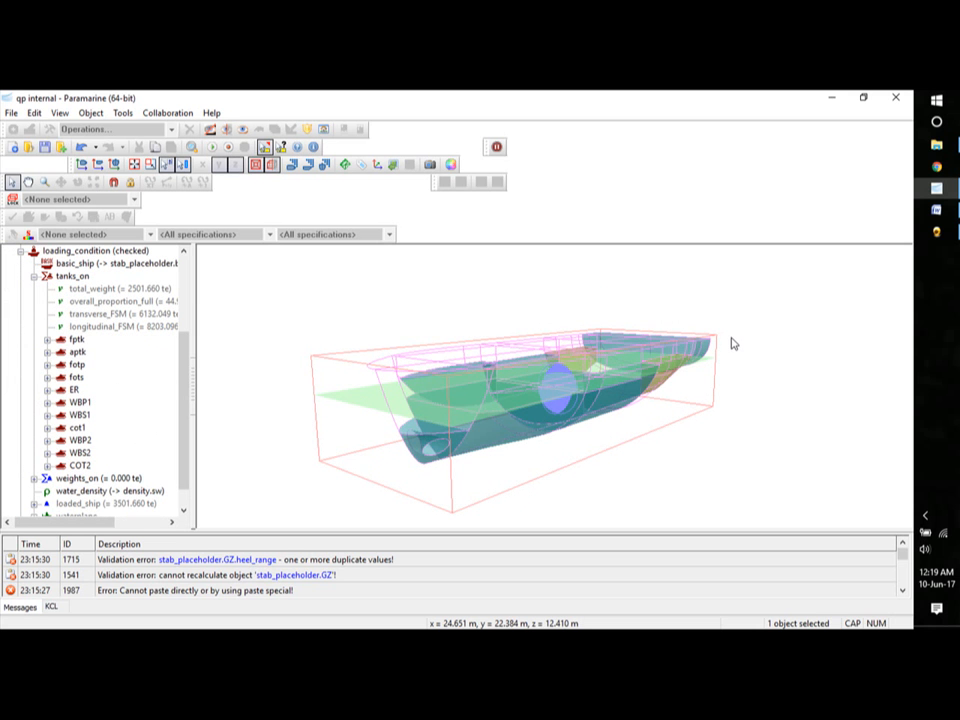
{"action": "left_click", "coordinate": [20, 251]}
{"action": "left_click", "coordinate": [7, 314]}
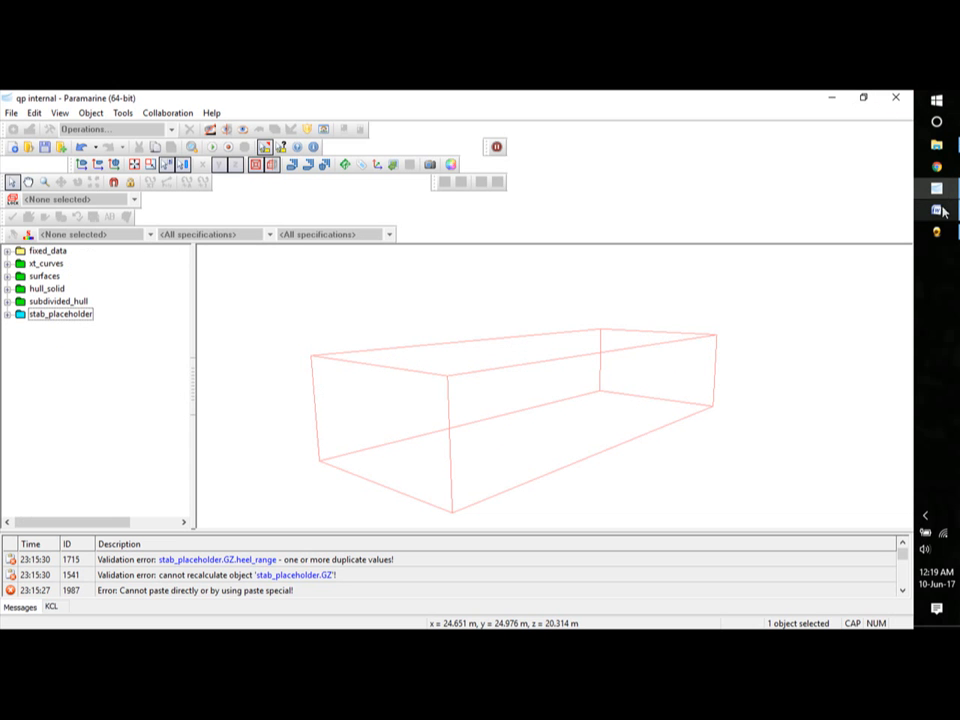
Switch to the Word document QP PARAMARINE N6 and read the coordinates defining the centreline, deckline, transom and X=25m section.
{"action": "left_click", "coordinate": [938, 210]}
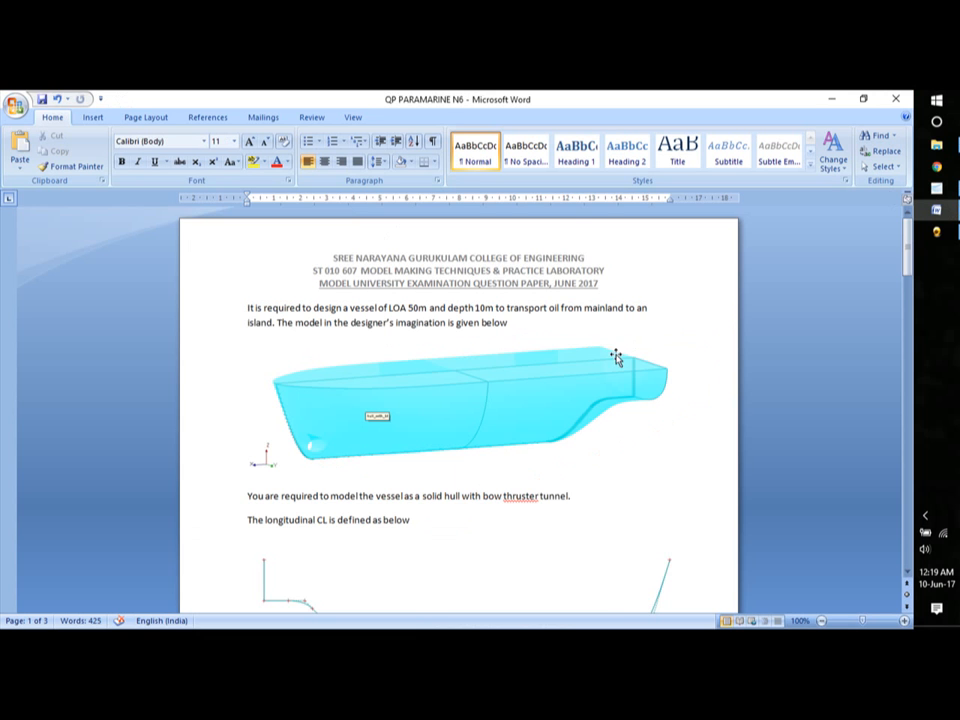
{"action": "scroll", "coordinate": [616, 358], "scroll_direction": "down", "scroll_amount": 3}
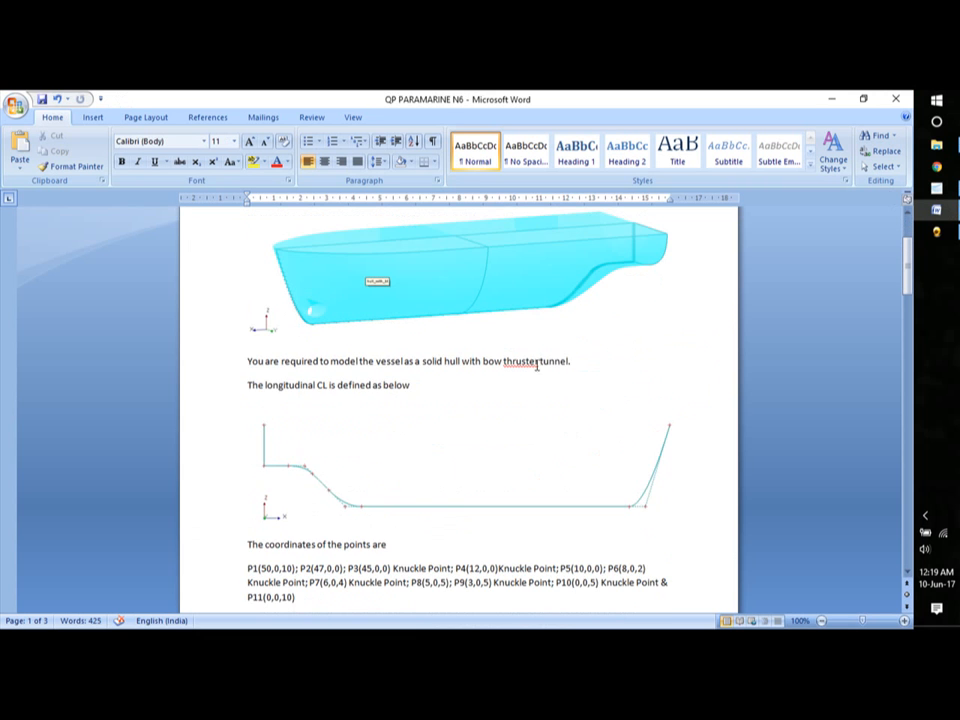
{"action": "scroll", "coordinate": [537, 370], "scroll_direction": "down", "scroll_amount": 1}
{"action": "scroll", "coordinate": [448, 426], "scroll_direction": "down", "scroll_amount": 2}
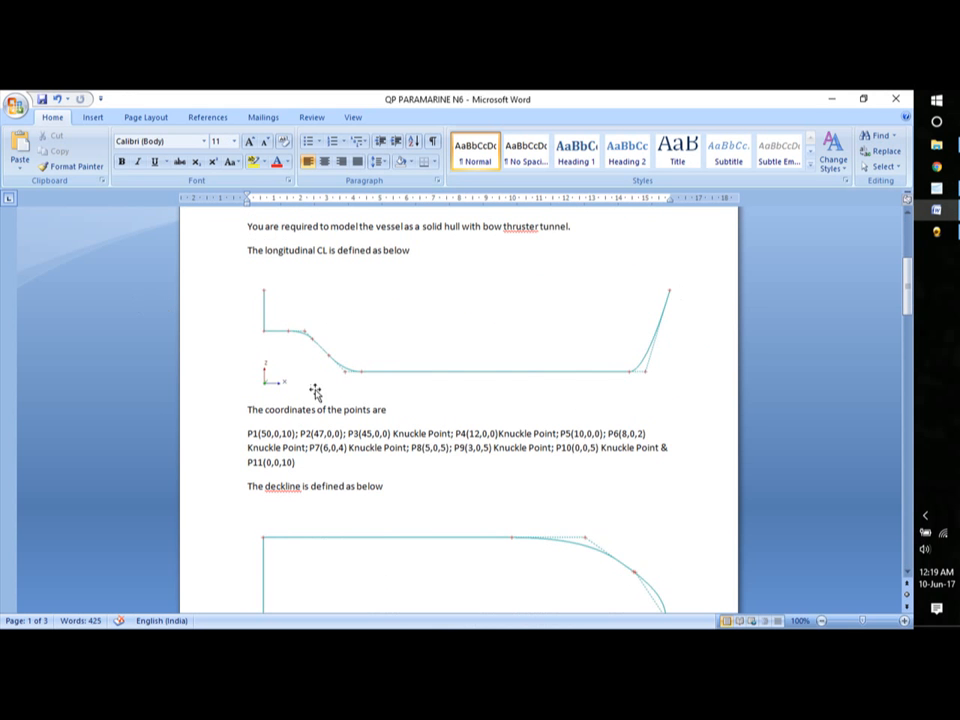
{"action": "scroll", "coordinate": [465, 396], "scroll_direction": "down", "scroll_amount": 2}
{"action": "scroll", "coordinate": [463, 398], "scroll_direction": "down", "scroll_amount": 2}
{"action": "scroll", "coordinate": [430, 340], "scroll_direction": "up", "scroll_amount": 3}
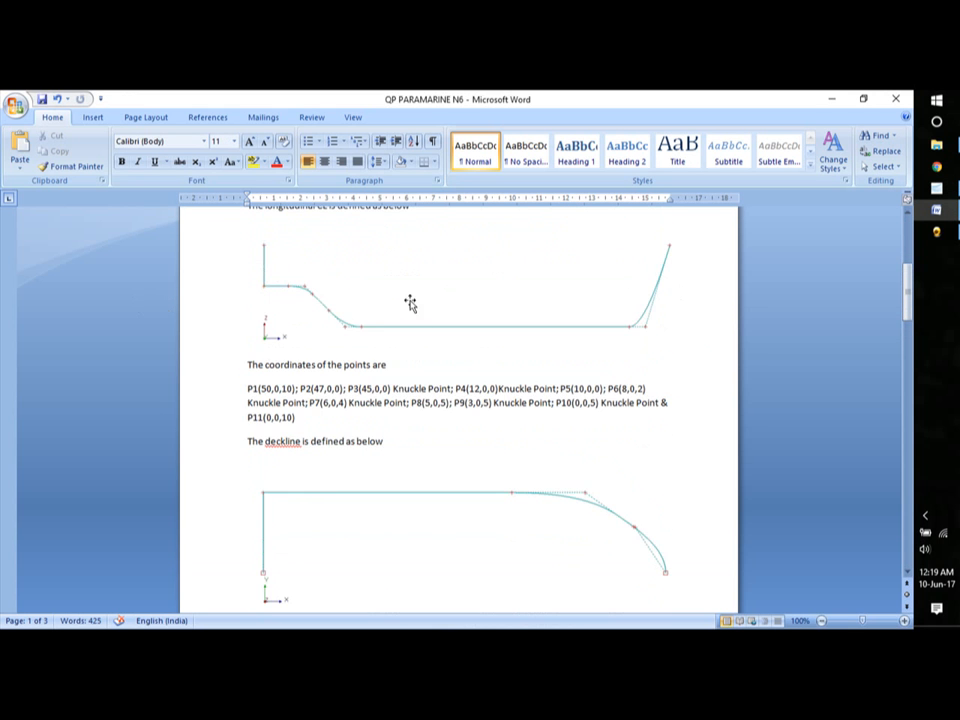
{"action": "scroll", "coordinate": [469, 461], "scroll_direction": "down", "scroll_amount": 1}
{"action": "scroll", "coordinate": [396, 441], "scroll_direction": "down", "scroll_amount": 10}
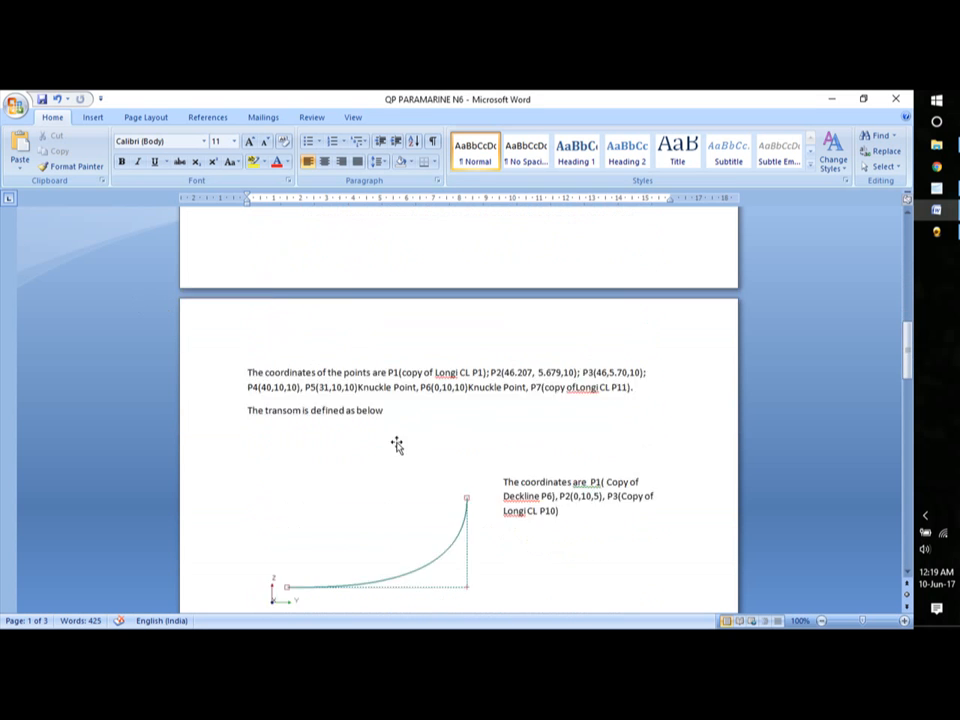
{"action": "scroll", "coordinate": [484, 426], "scroll_direction": "down", "scroll_amount": 10}
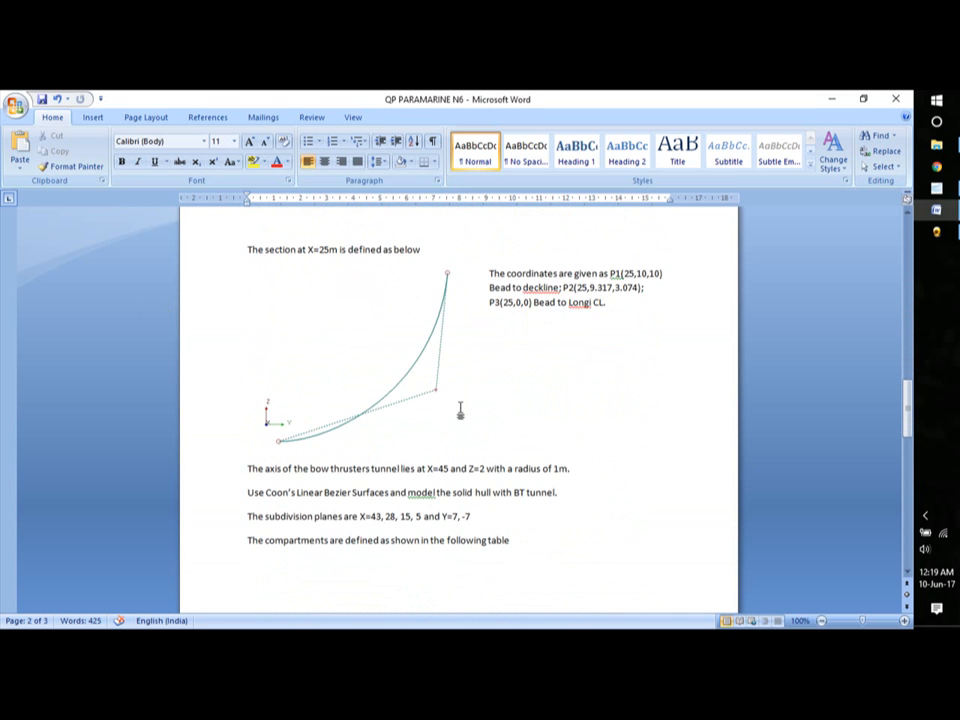
Read the question paper's subdivision planes, compartment table, permeabilities, light ship data and GZ curve requirements.
{"action": "scroll", "coordinate": [456, 340], "scroll_direction": "down", "scroll_amount": 5}
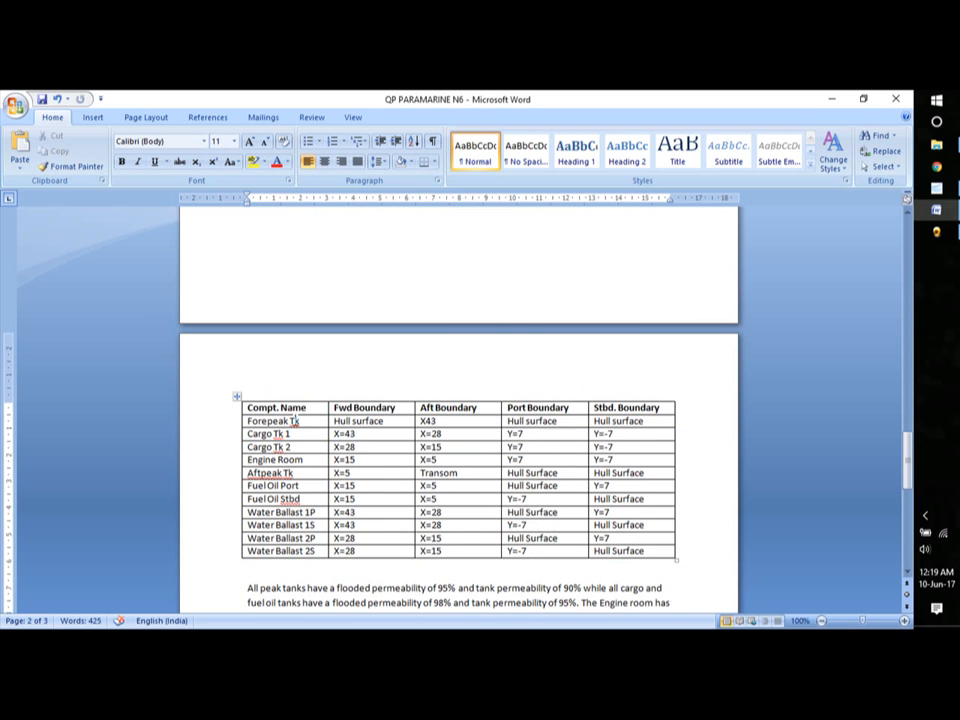
{"action": "scroll", "coordinate": [292, 421], "scroll_direction": "down", "scroll_amount": 1}
{"action": "scroll", "coordinate": [292, 420], "scroll_direction": "up", "scroll_amount": 3}
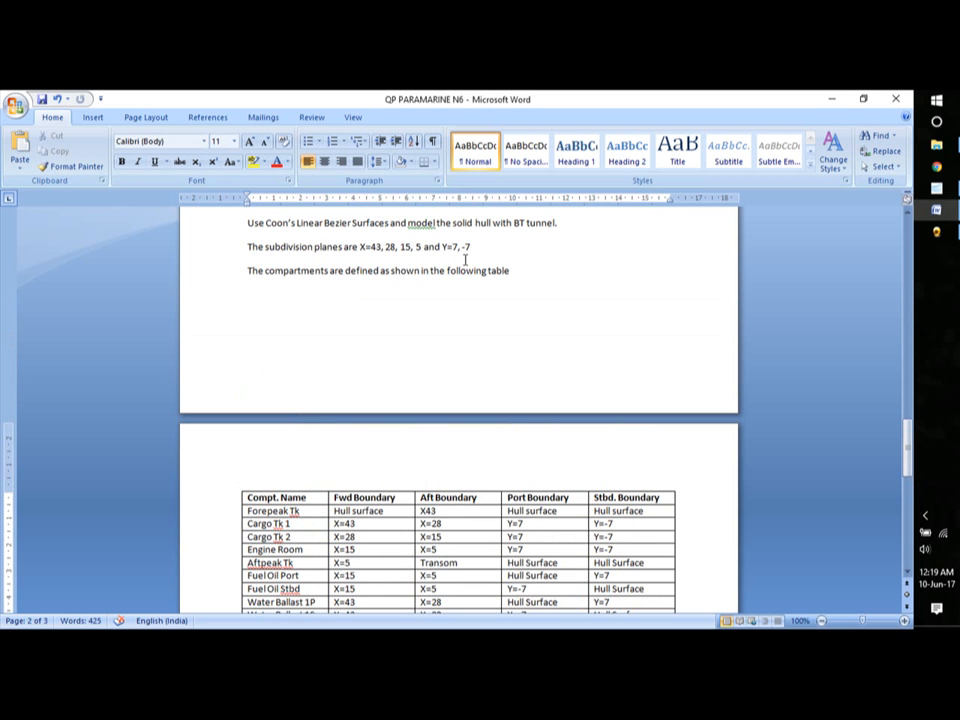
{"action": "scroll", "coordinate": [514, 420], "scroll_direction": "down", "scroll_amount": 6}
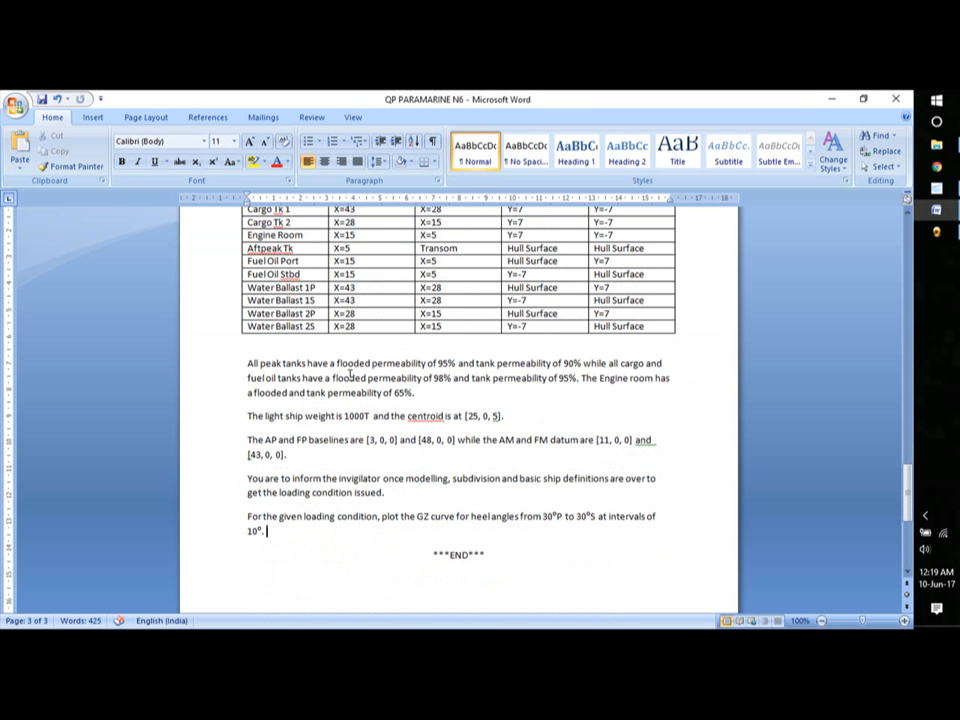
{"action": "scroll", "coordinate": [255, 330], "scroll_direction": "down", "scroll_amount": 1}
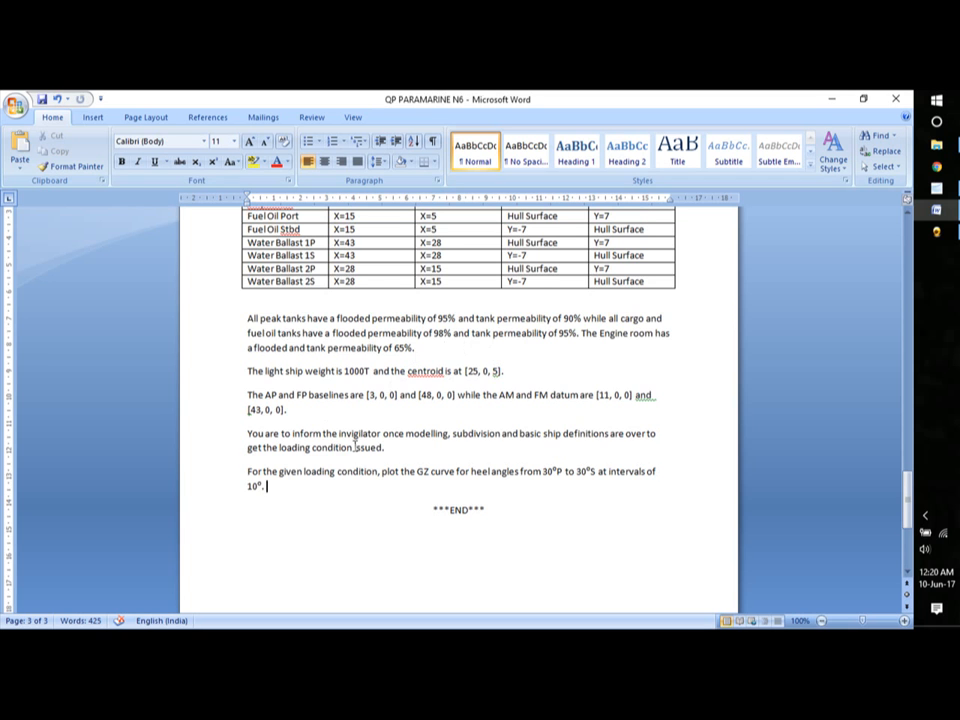
{"action": "scroll", "coordinate": [313, 400], "scroll_direction": "down", "scroll_amount": 1}
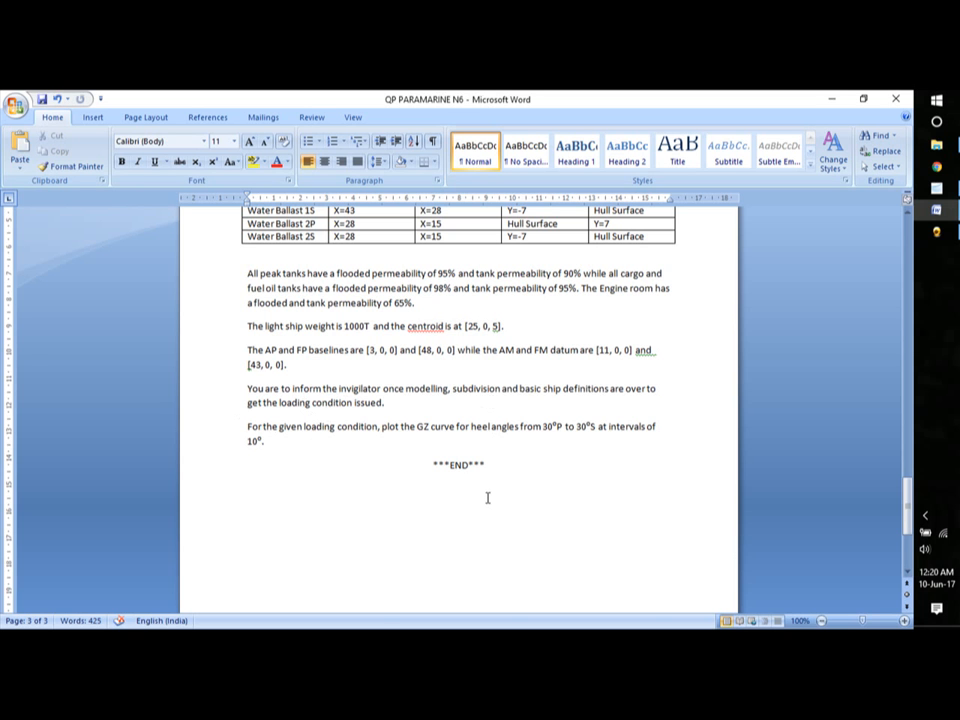
{"action": "scroll", "coordinate": [488, 497], "scroll_direction": "up", "scroll_amount": 20}
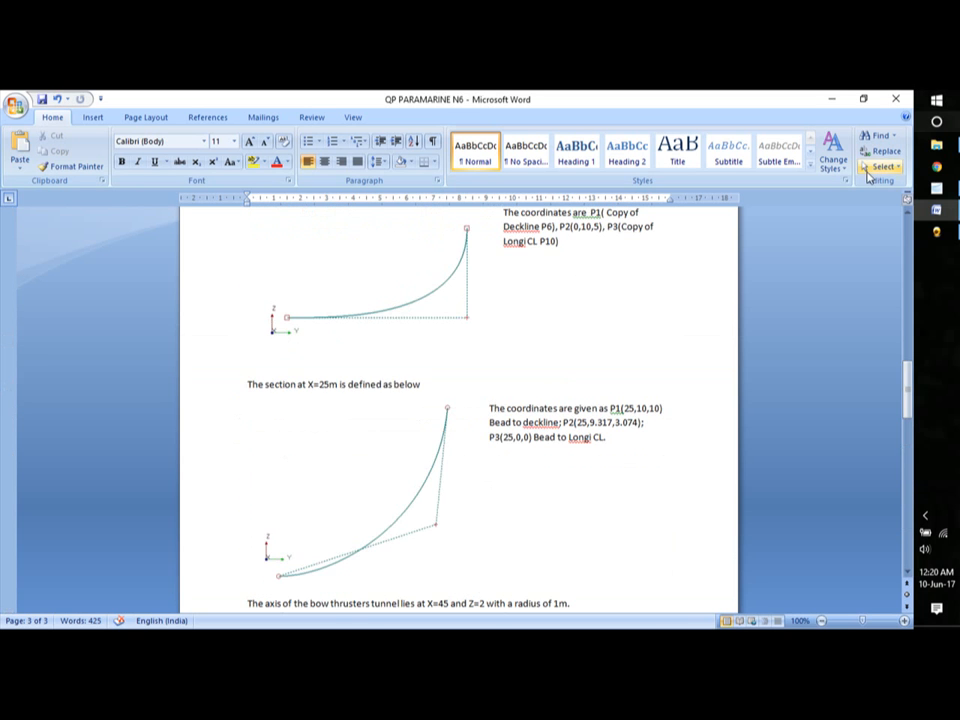
Return to Paramarine and start a new design, saving the current one first.
{"action": "left_click", "coordinate": [831, 100]}
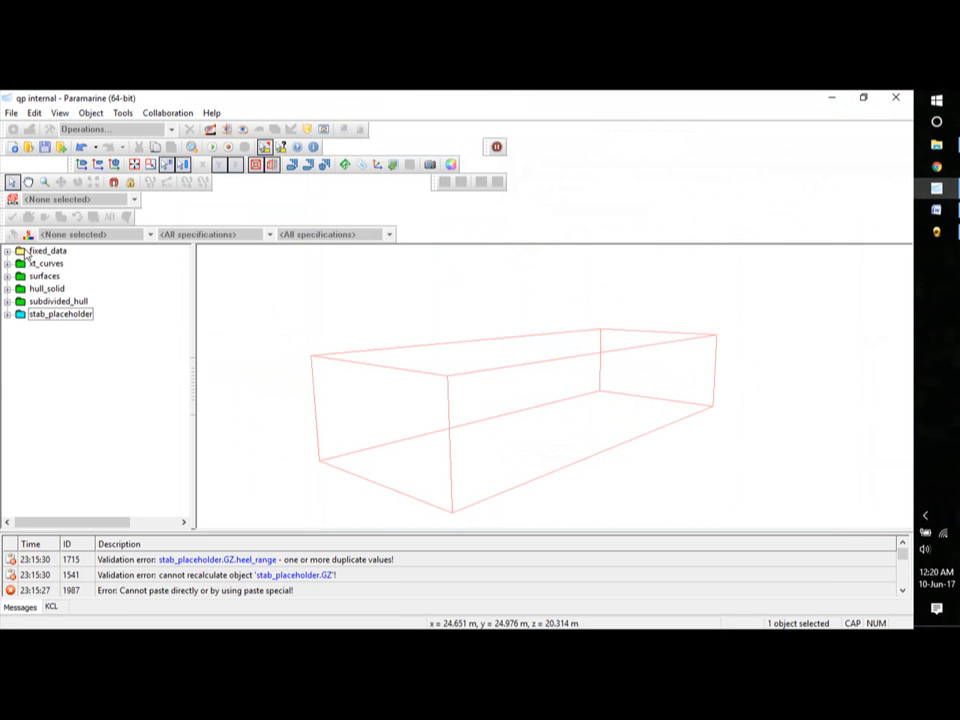
{"action": "left_click", "coordinate": [11, 112]}
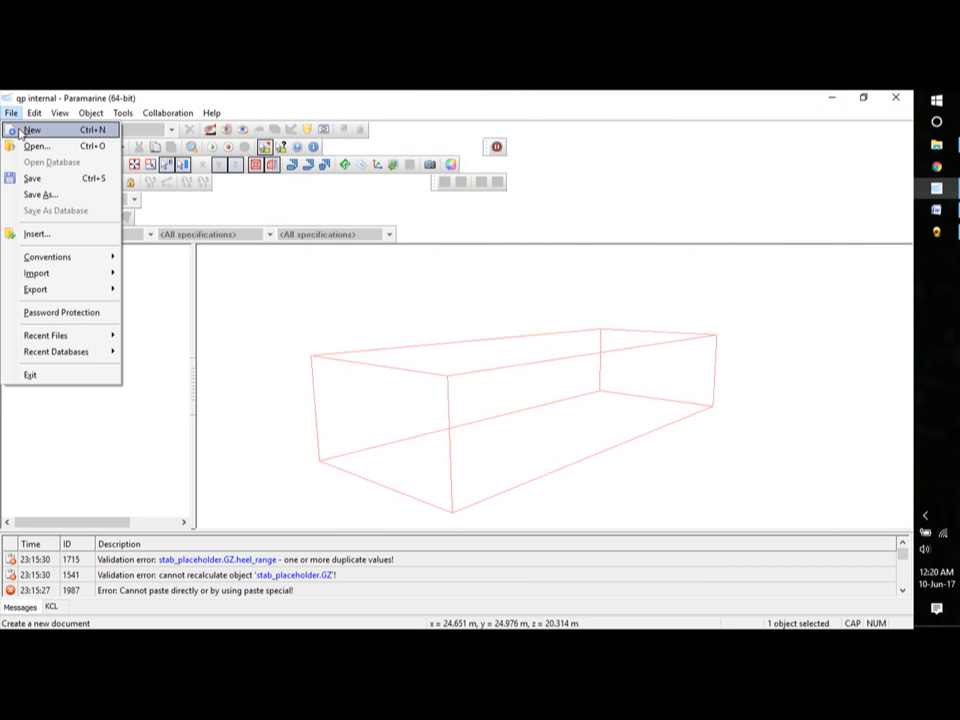
{"action": "left_click", "coordinate": [20, 130]}
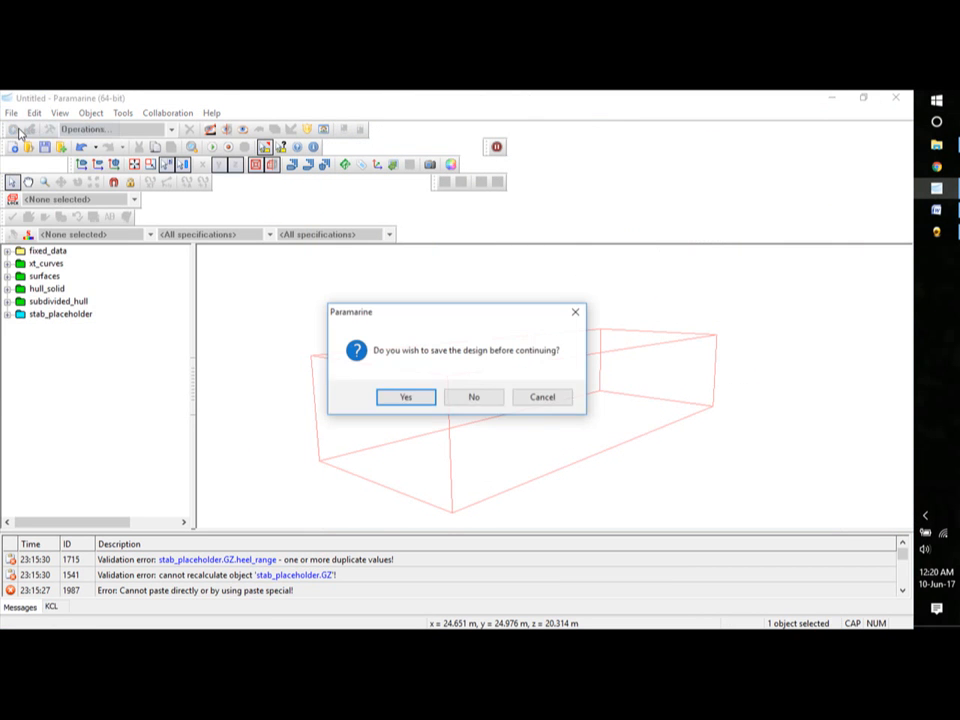
{"action": "left_click", "coordinate": [407, 398]}
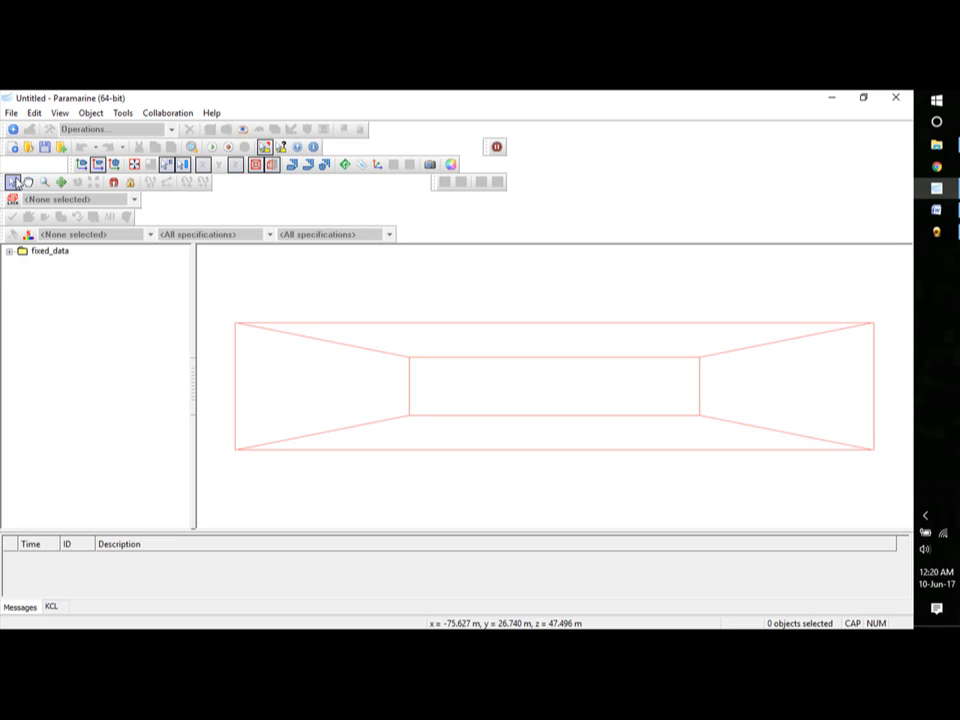
Insert a geom_placeholder named XT CURVES at the root of the design and select it.
{"action": "left_click", "coordinate": [12, 129]}
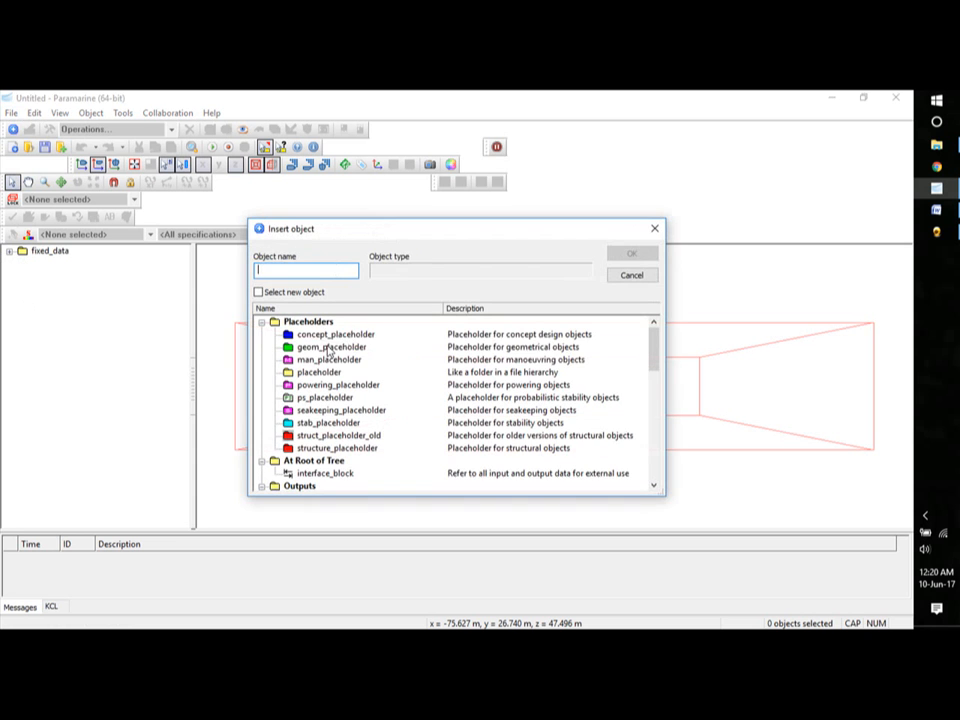
{"action": "left_click", "coordinate": [307, 348]}
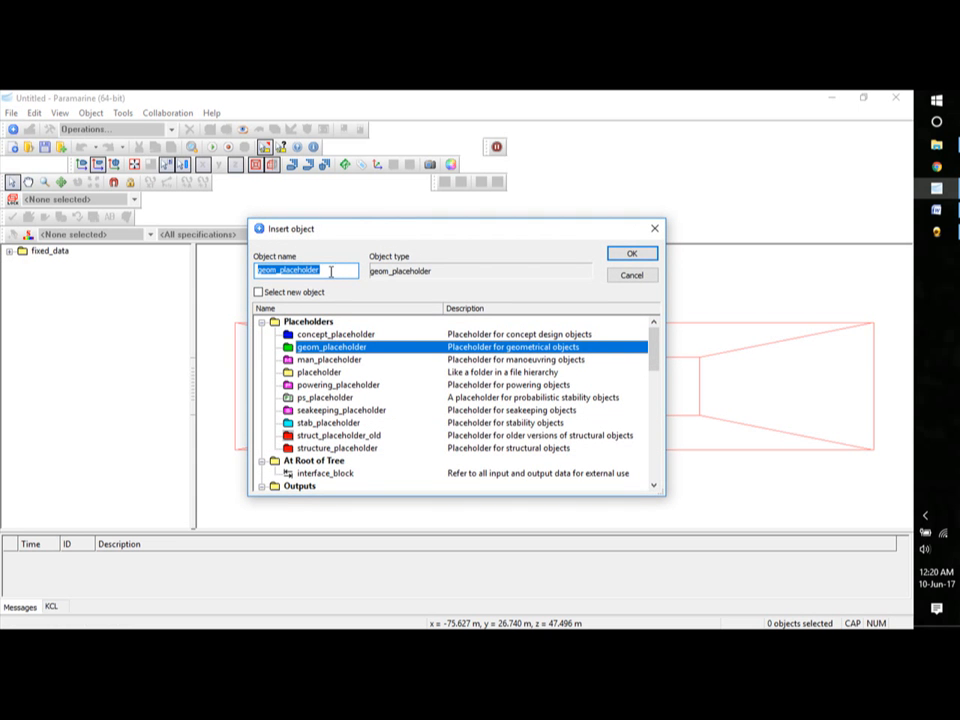
{"action": "type", "text": "XT CURVES"}
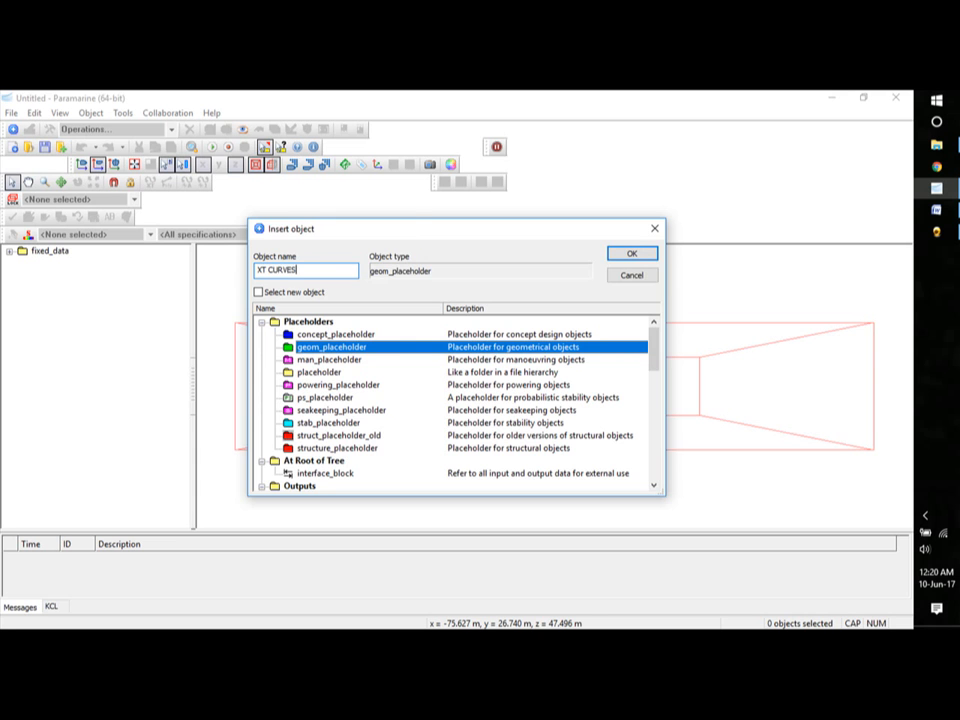
{"action": "left_click", "coordinate": [632, 253]}
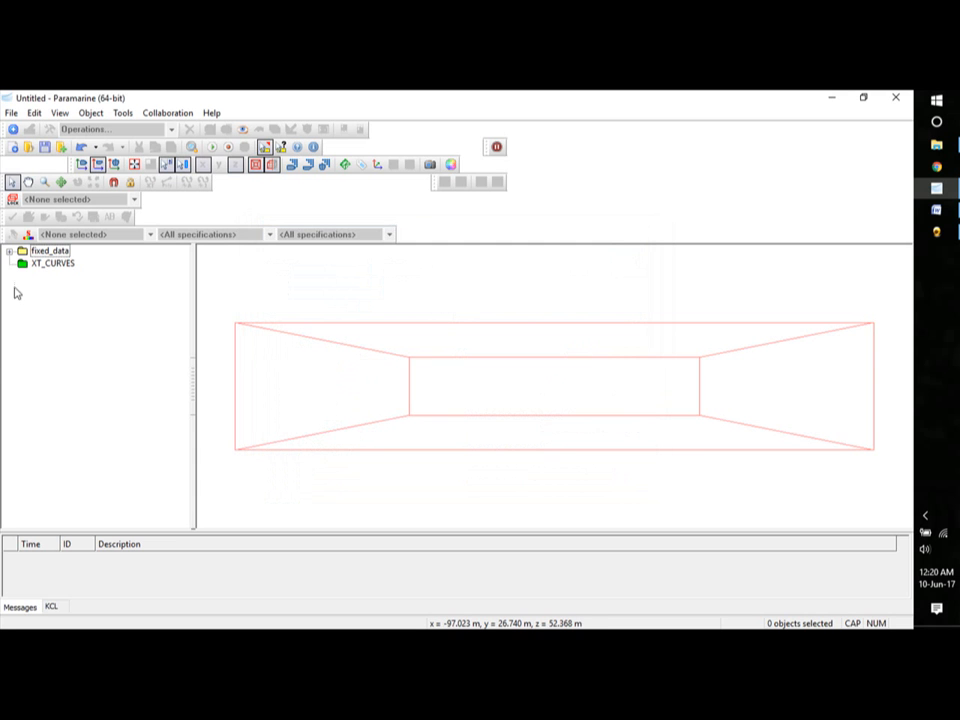
{"action": "left_click", "coordinate": [46, 264]}
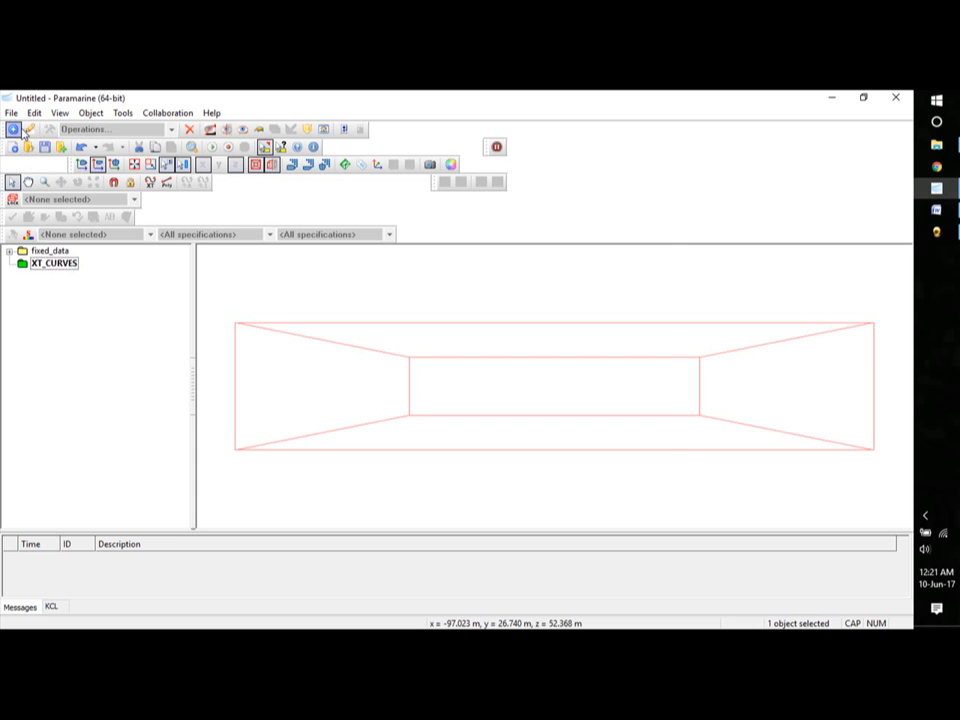
Insert an xt_curve object named Longi_CL under XT_CURVES.
{"action": "left_click", "coordinate": [14, 129]}
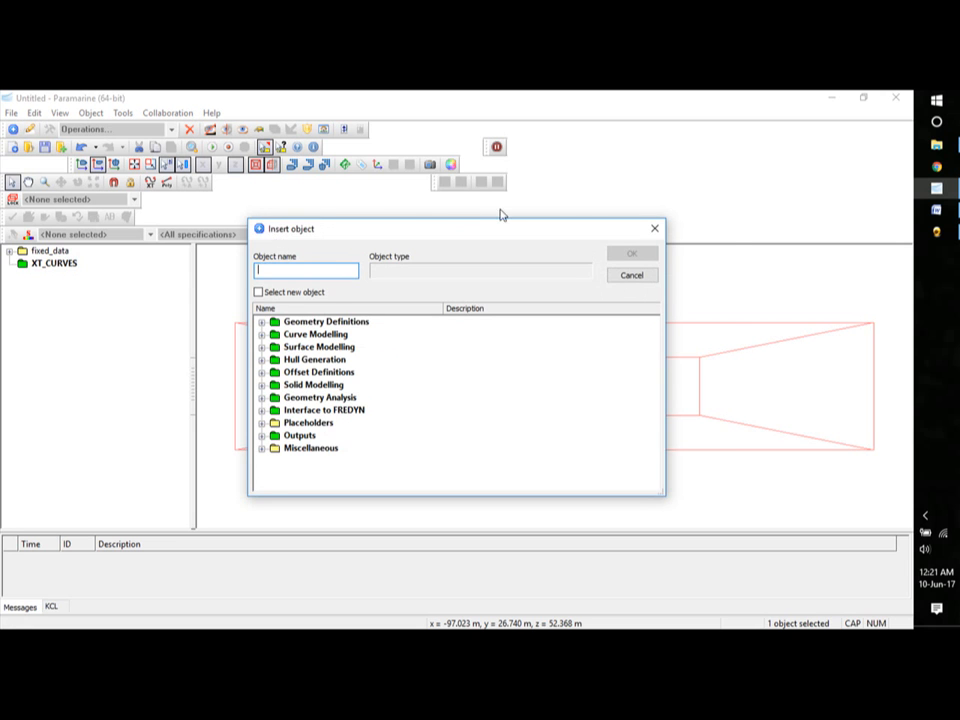
{"action": "left_click_drag", "start_coordinate": [490, 236], "coordinate": [548, 181]}
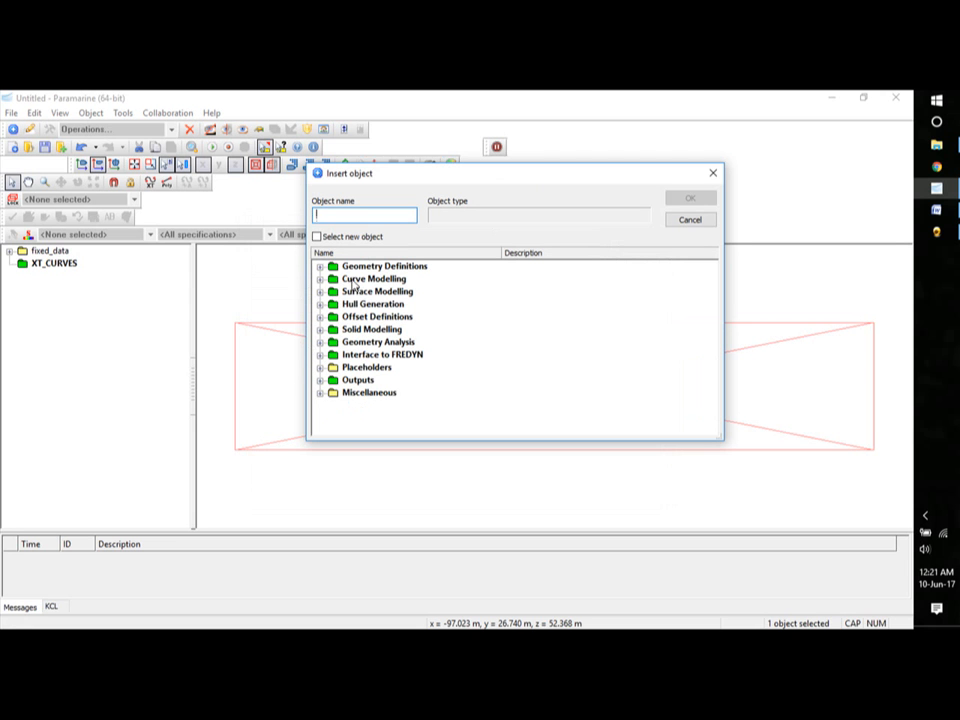
{"action": "left_click", "coordinate": [320, 305]}
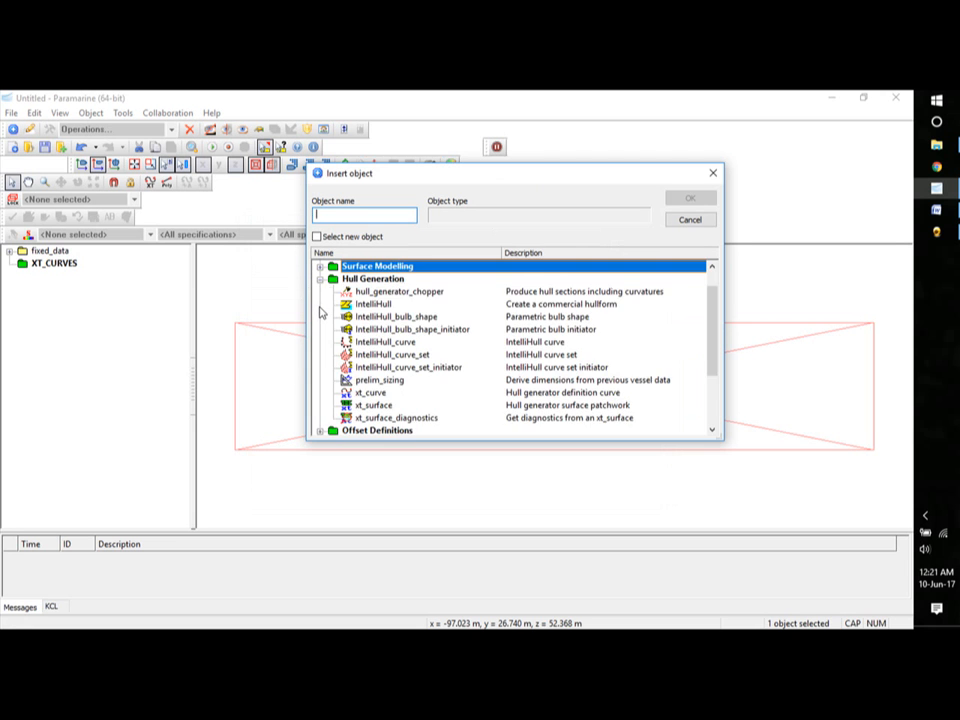
{"action": "left_click", "coordinate": [372, 393]}
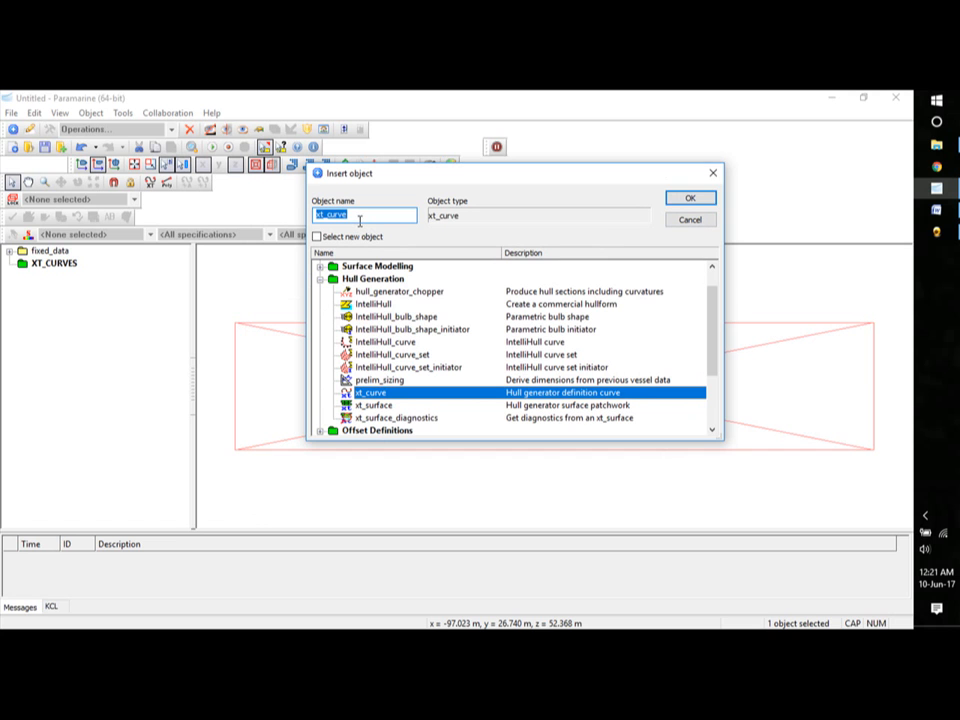
{"action": "key", "text": "BackSpace"}
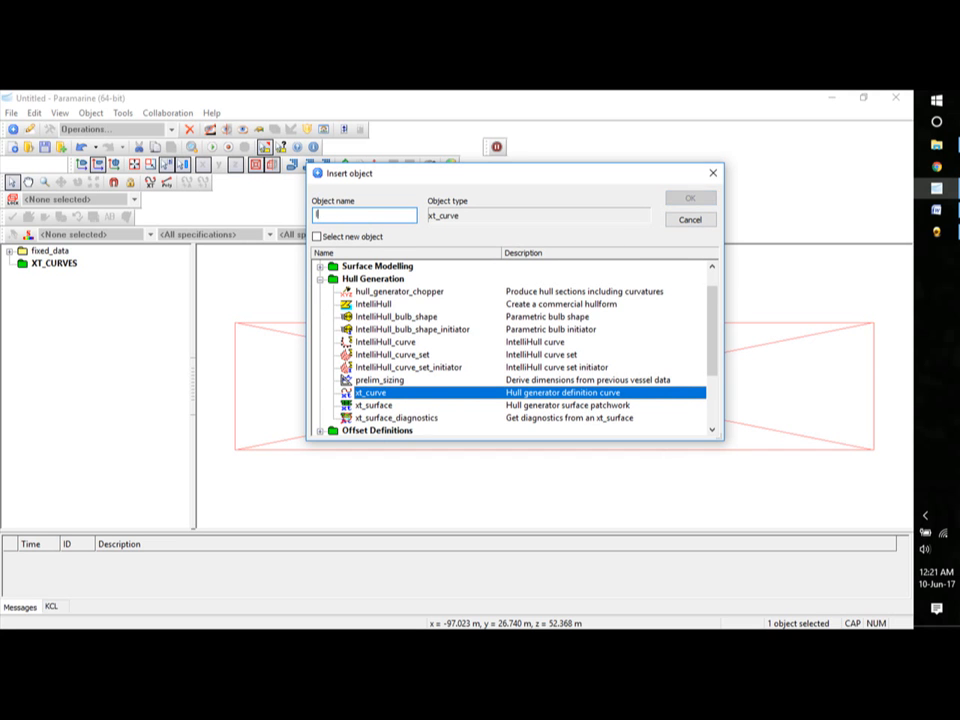
{"action": "type", "text": "Longi CL"}
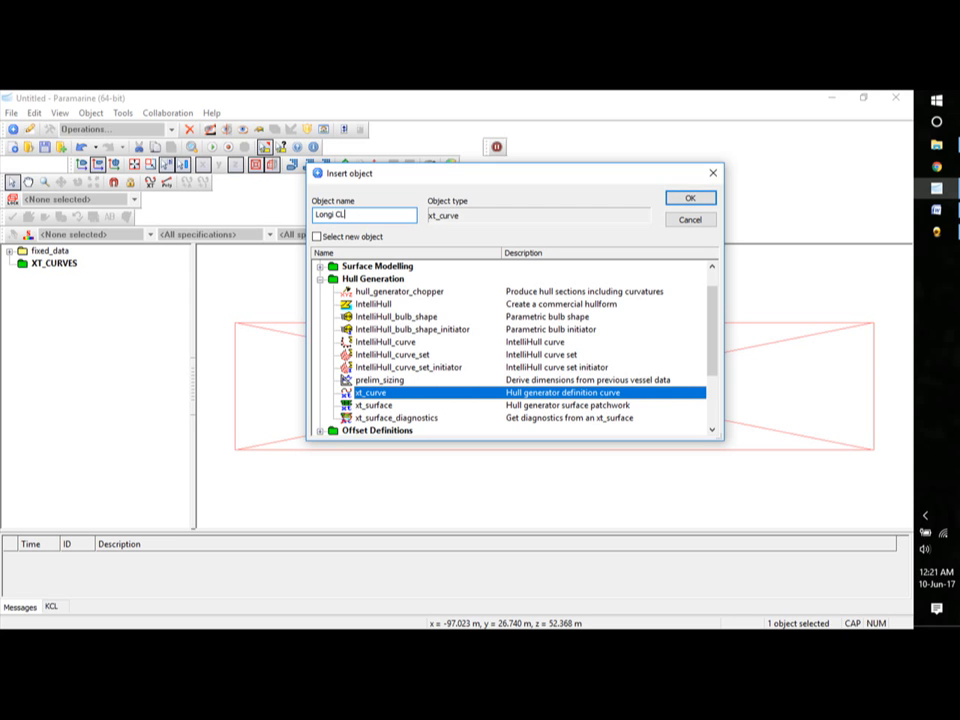
{"action": "type", "text": "i_CL"}
{"action": "left_click", "coordinate": [690, 198]}
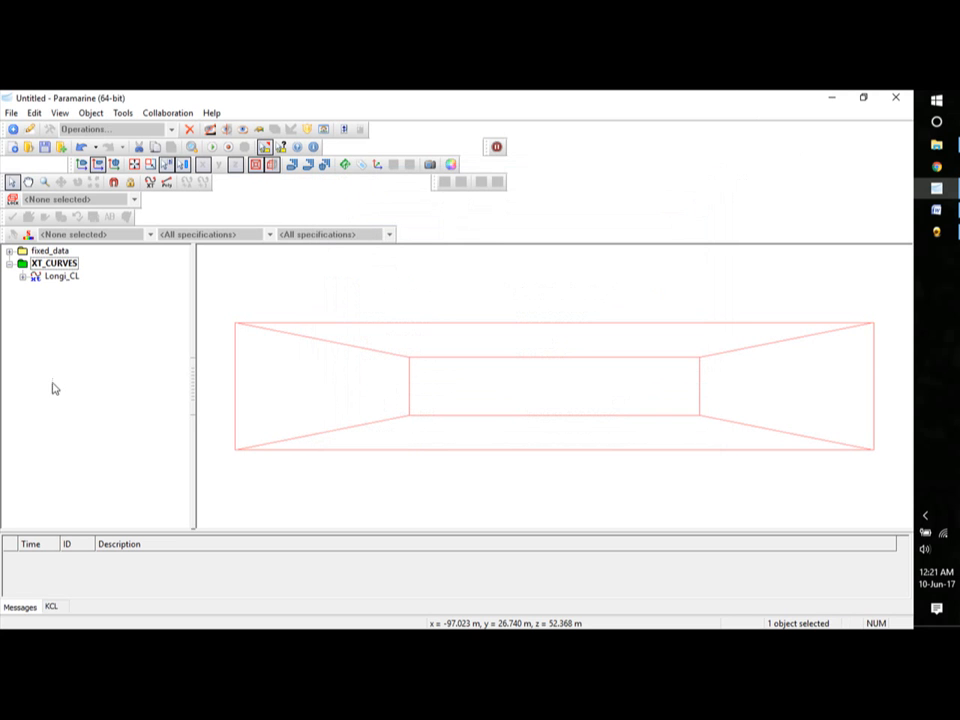
Set the location of the Longi_CL curve to Y_plane and its tangent to Y.
{"action": "left_click", "coordinate": [22, 277]}
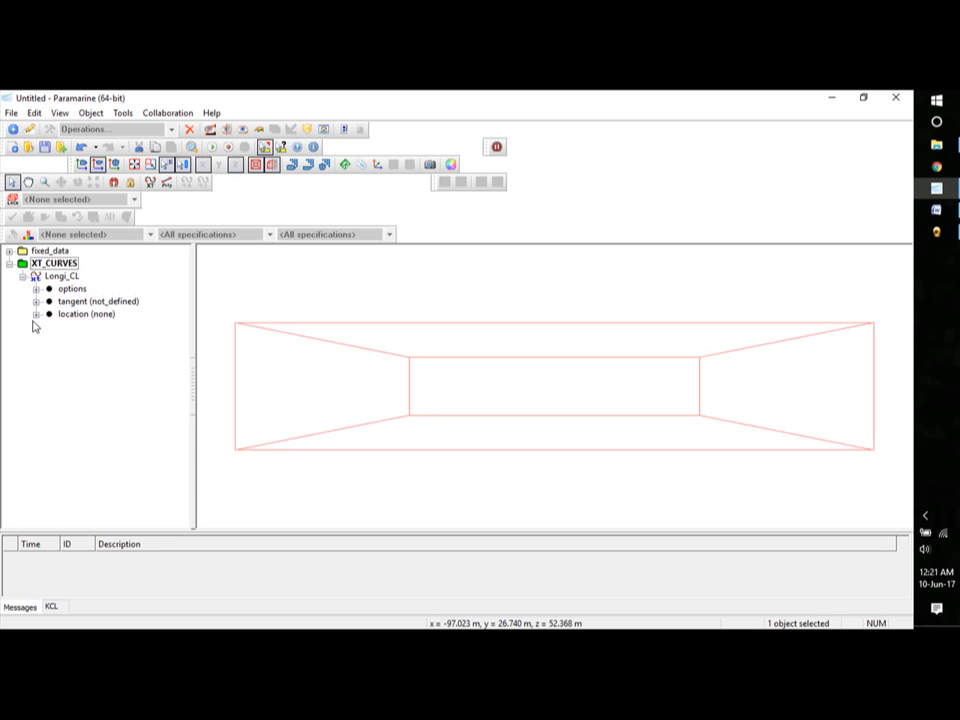
{"action": "left_click", "coordinate": [36, 314]}
{"action": "left_click", "coordinate": [86, 353]}
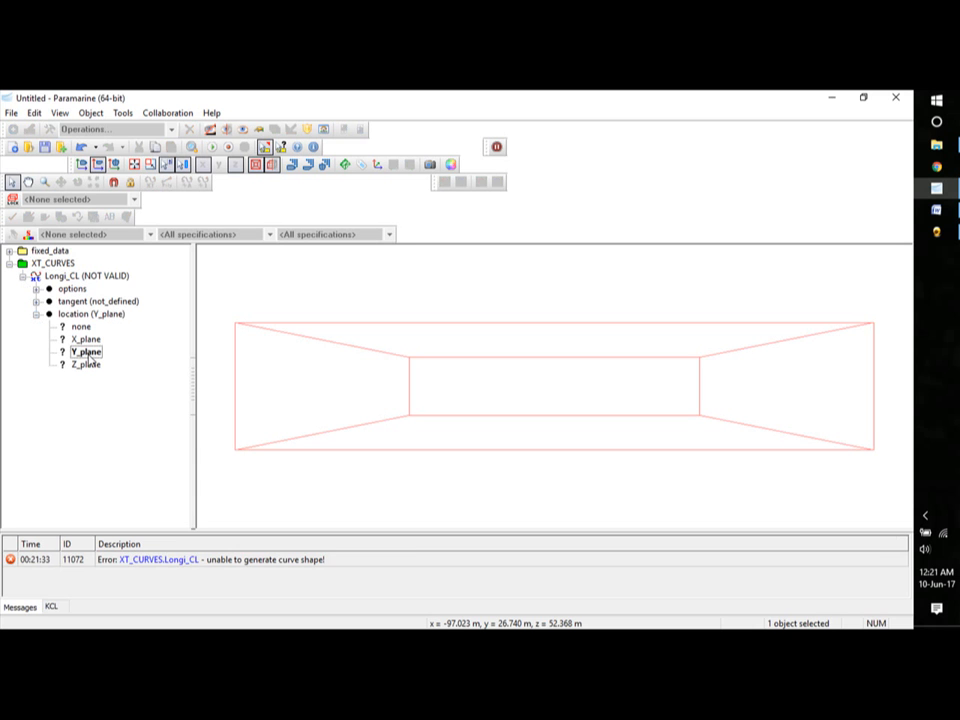
{"action": "left_click", "coordinate": [36, 314]}
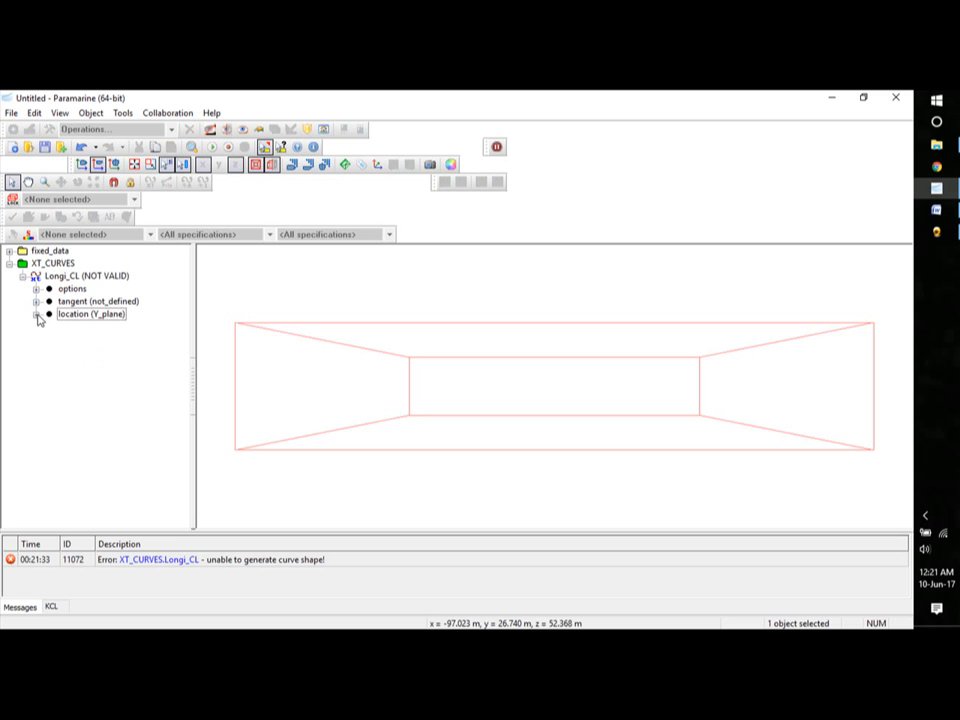
{"action": "left_click", "coordinate": [36, 301]}
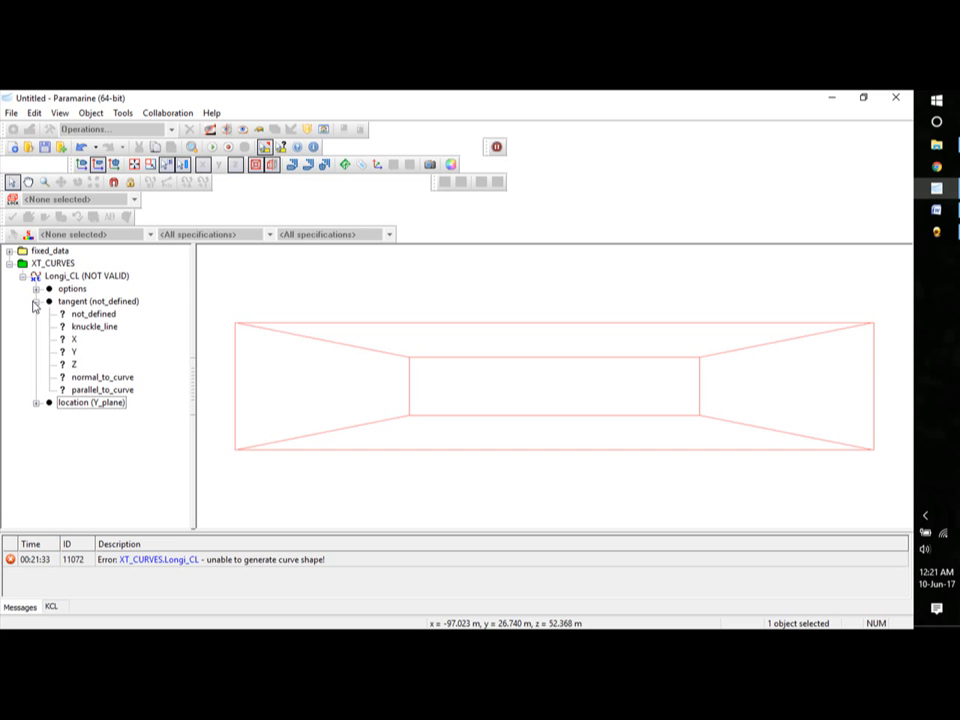
{"action": "left_click", "coordinate": [73, 352]}
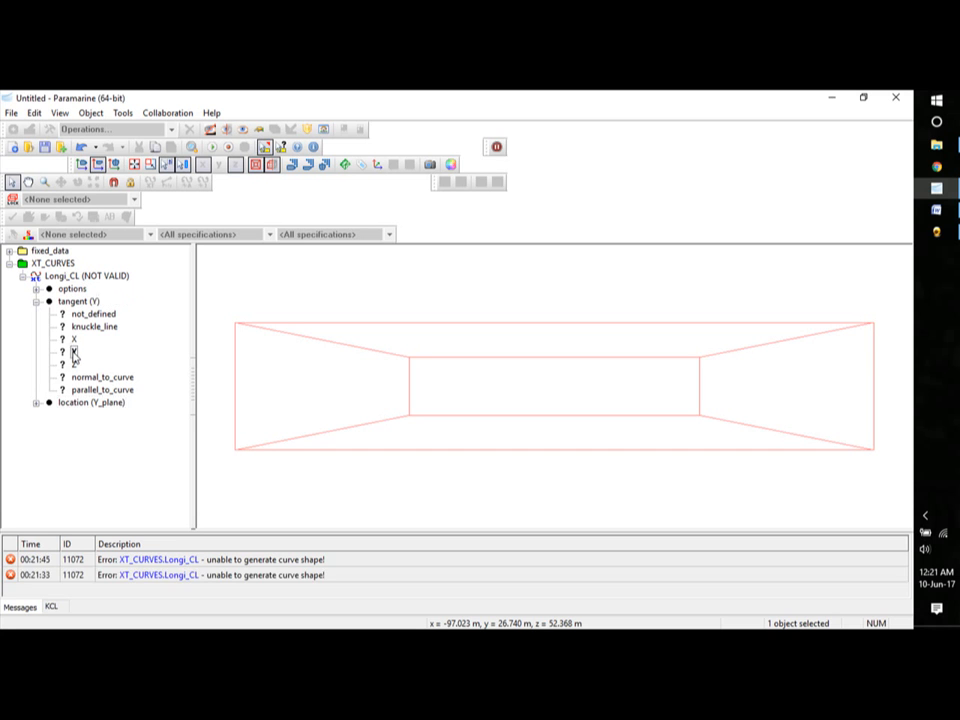
{"action": "left_click", "coordinate": [35, 302]}
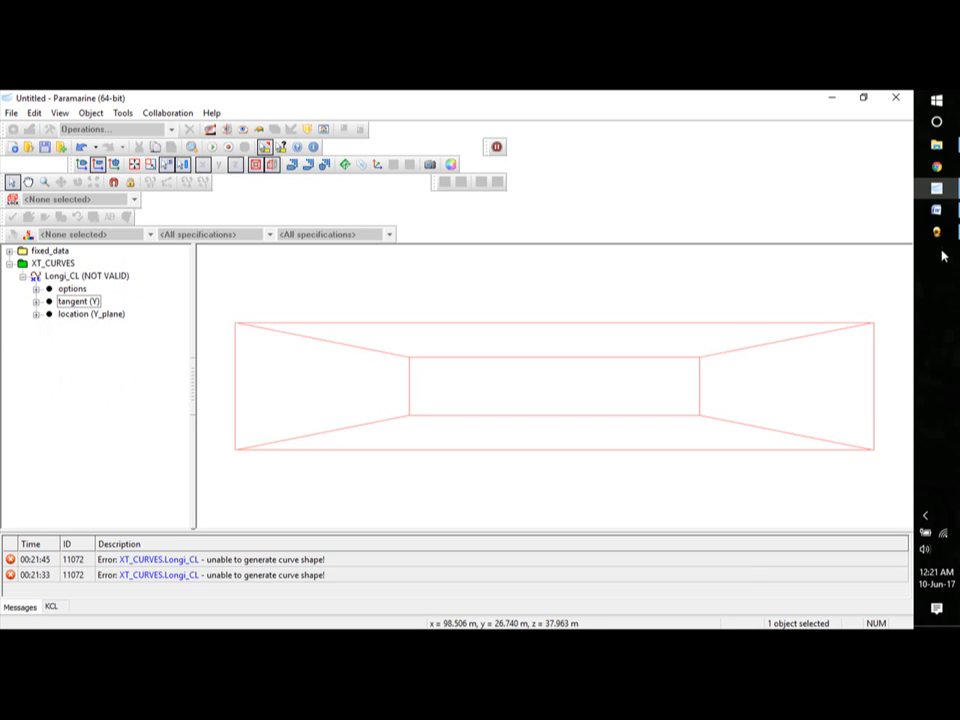
Set the locations of the XY, XZ and YZ grids to 0 m.
{"action": "mouse_move", "coordinate": [945, 238]}
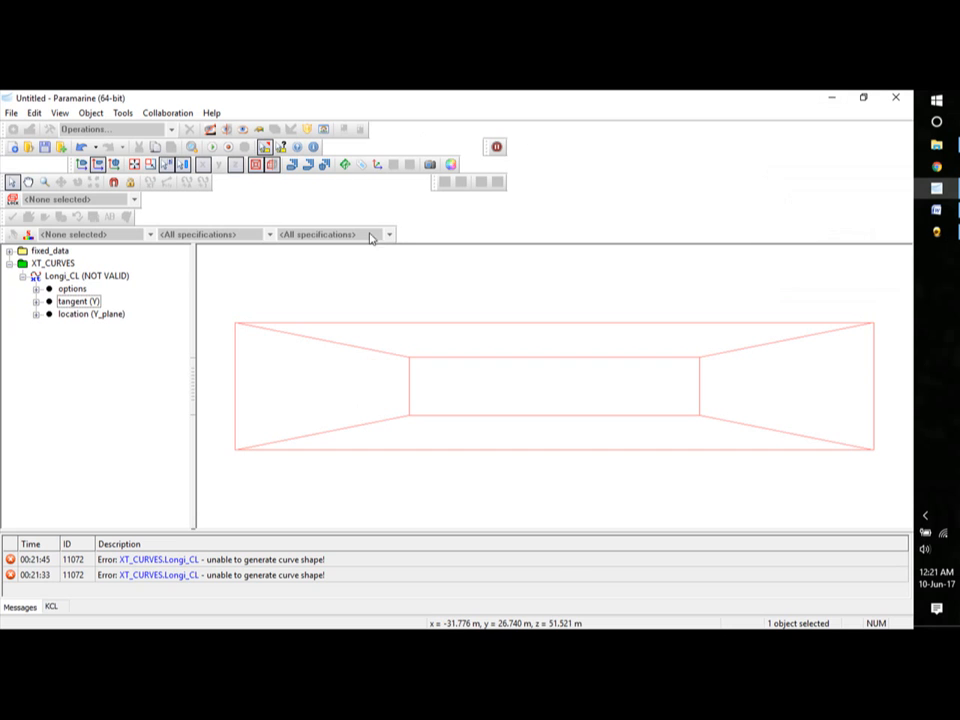
{"action": "left_click", "coordinate": [293, 168]}
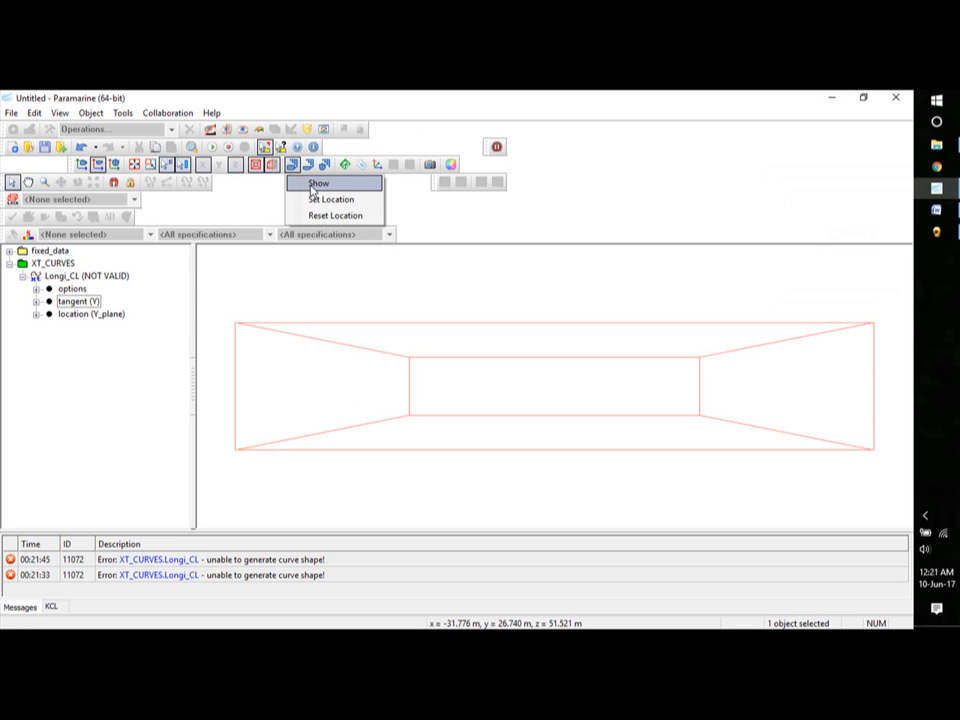
{"action": "left_click", "coordinate": [312, 200]}
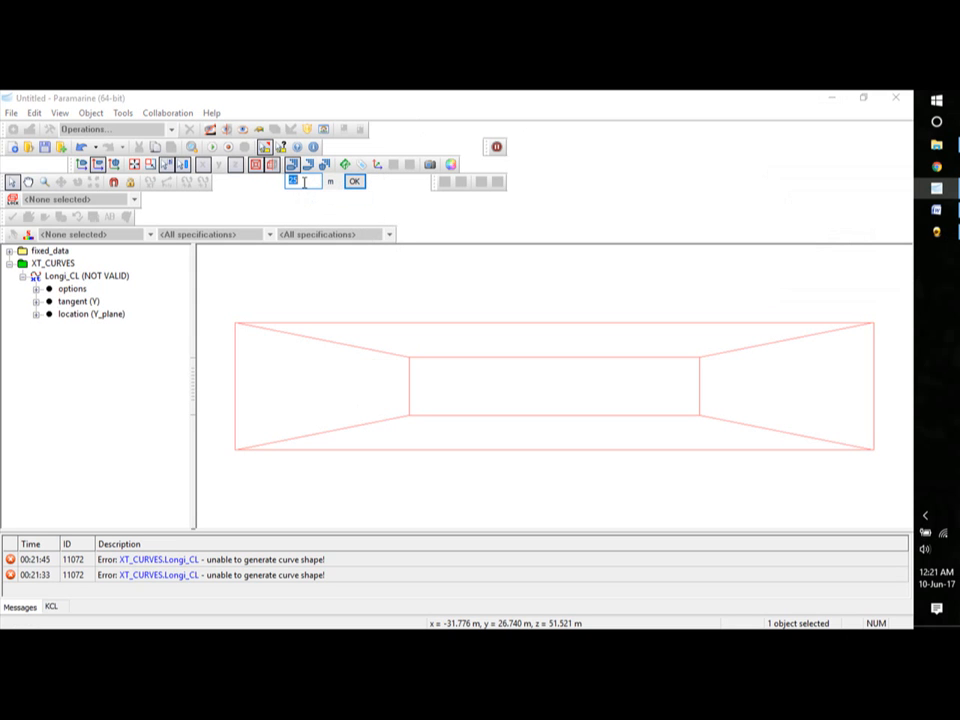
{"action": "type", "text": "0"}
{"action": "left_click", "coordinate": [354, 181]}
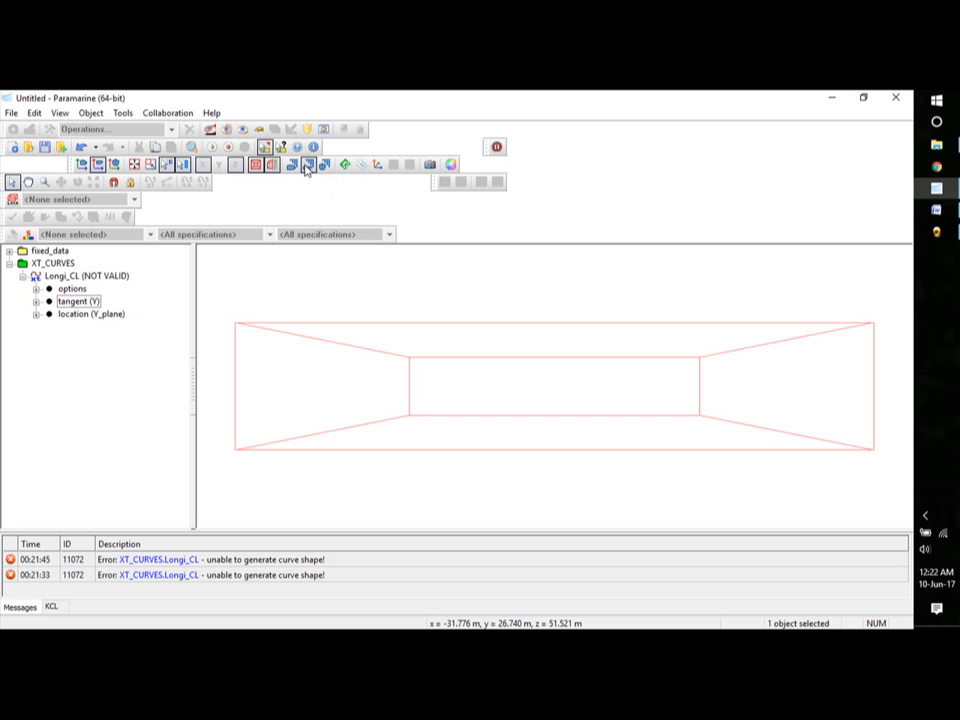
{"action": "left_click", "coordinate": [308, 165]}
{"action": "left_click", "coordinate": [340, 199]}
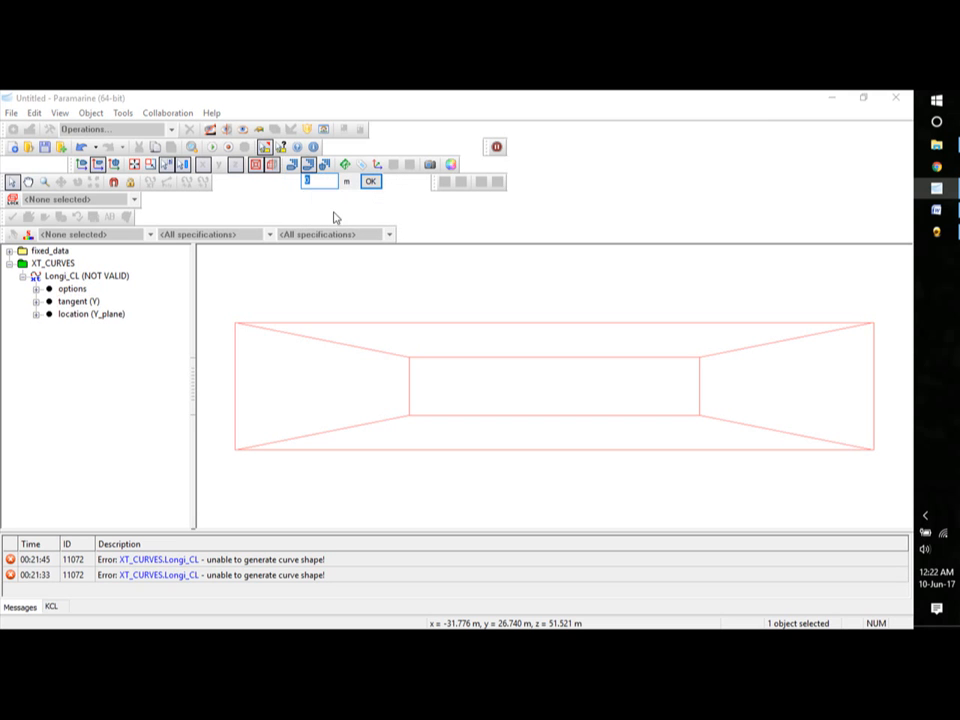
{"action": "left_click", "coordinate": [370, 181]}
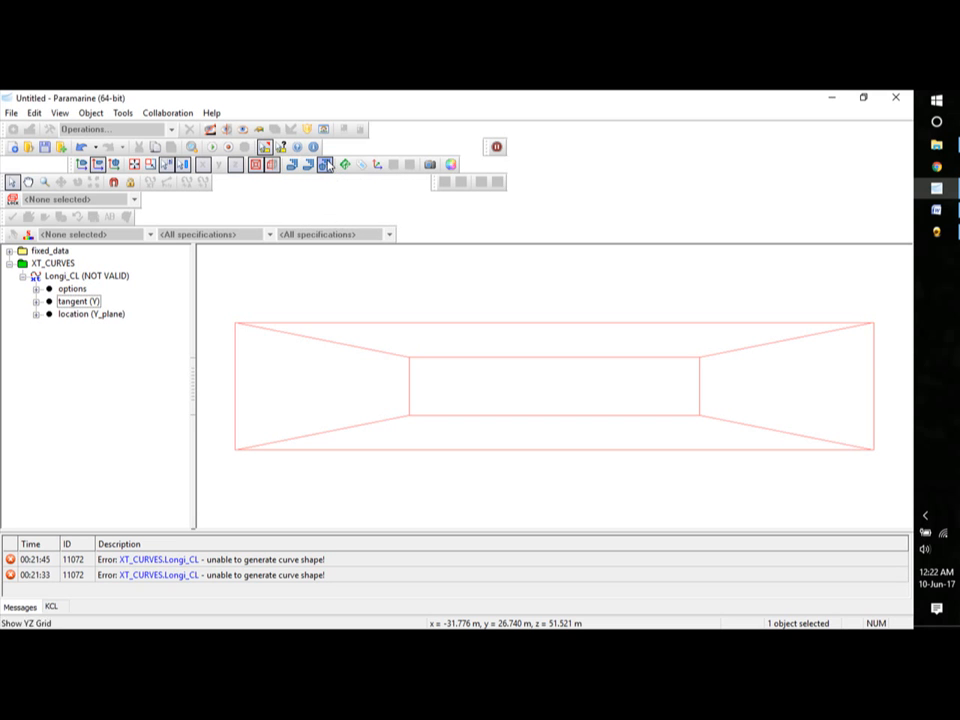
{"action": "left_click", "coordinate": [324, 165]}
{"action": "left_click", "coordinate": [342, 200]}
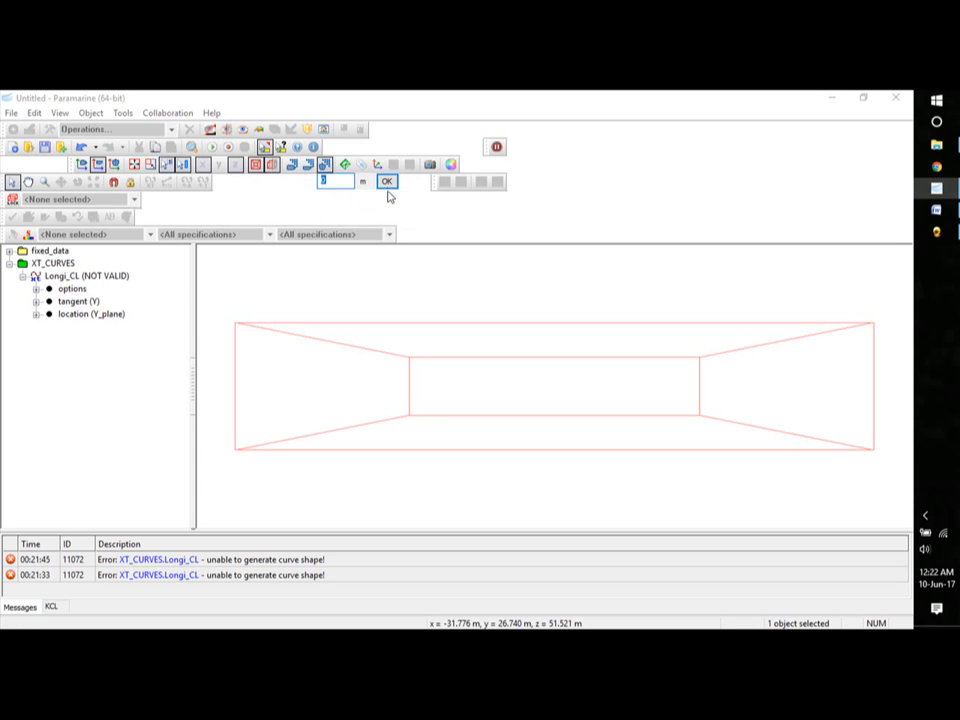
{"action": "left_click", "coordinate": [388, 182]}
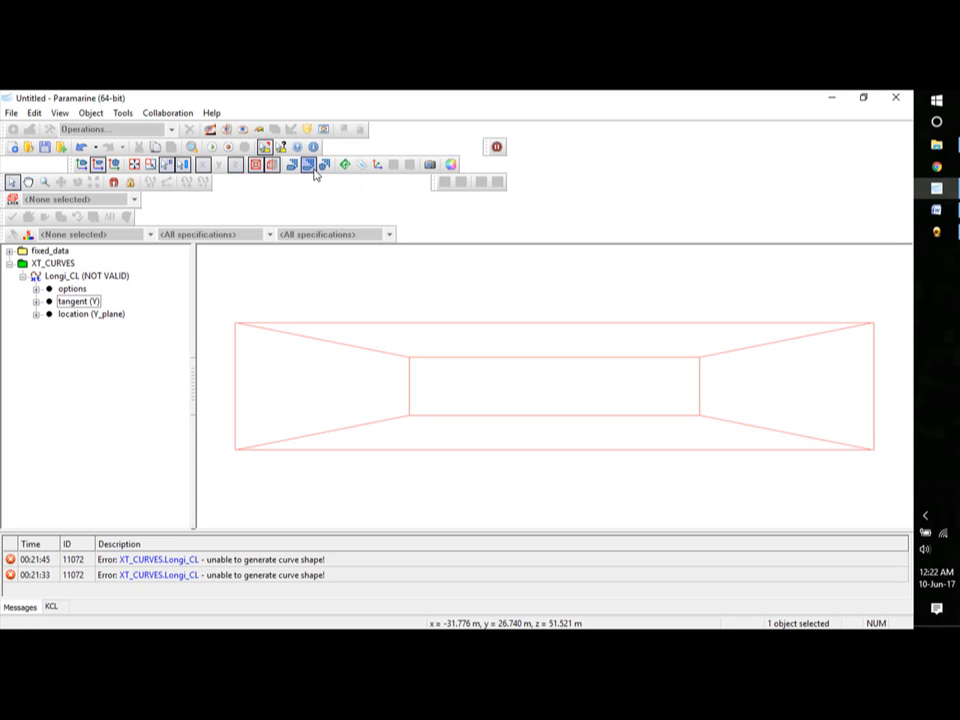
Show the XZ grid and the coordinate axes, and turn off perspective in the side view.
{"action": "left_click", "coordinate": [313, 168]}
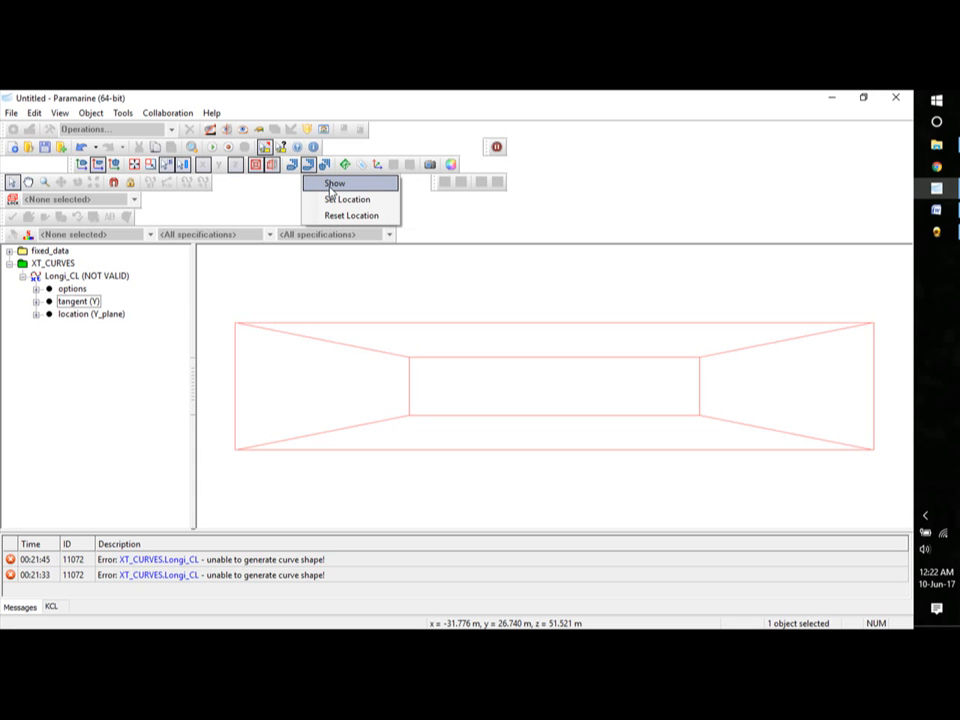
{"action": "left_click", "coordinate": [333, 185]}
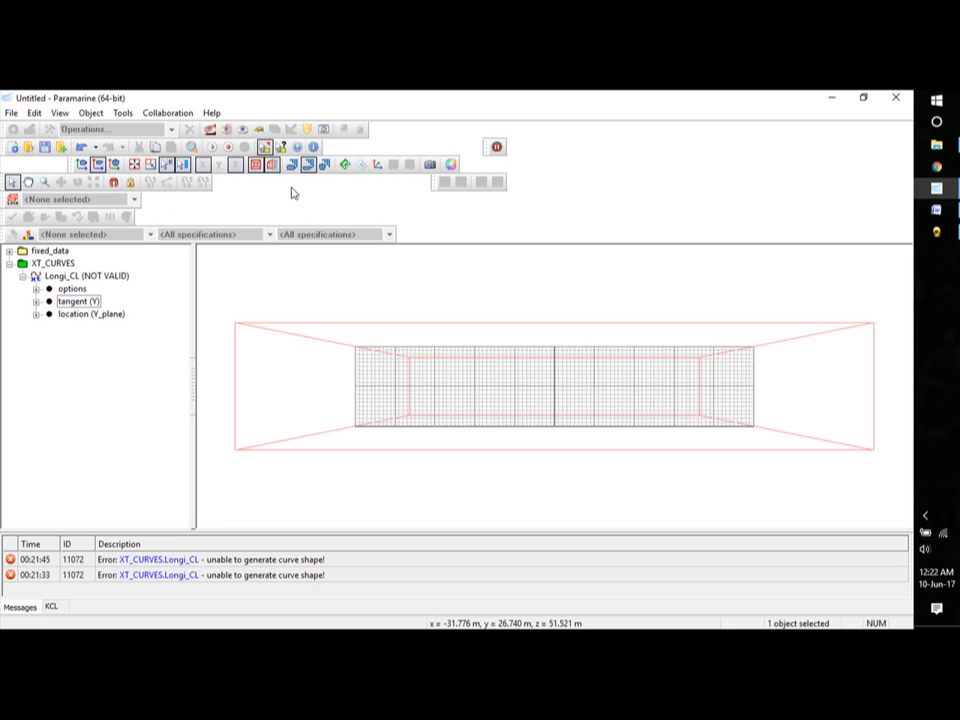
{"action": "left_click", "coordinate": [377, 165]}
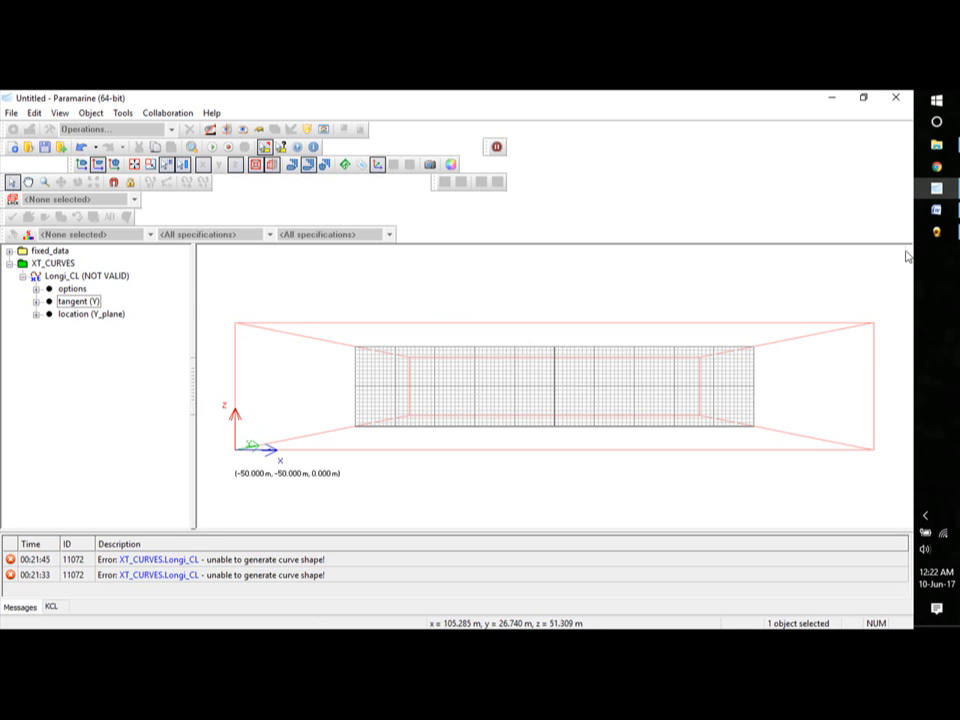
{"action": "left_click", "coordinate": [257, 165]}
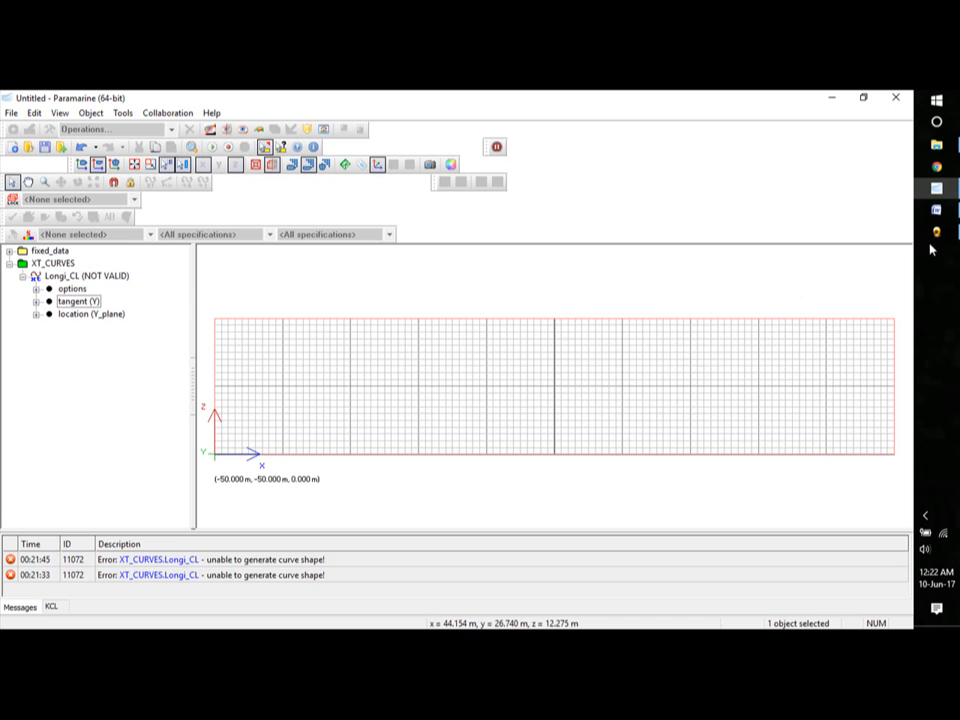
Switch to the Word document QP PARAMARINE N6, read the point coordinates of the longitudinal CL, and return to Paramarine.
{"action": "left_click", "coordinate": [937, 211]}
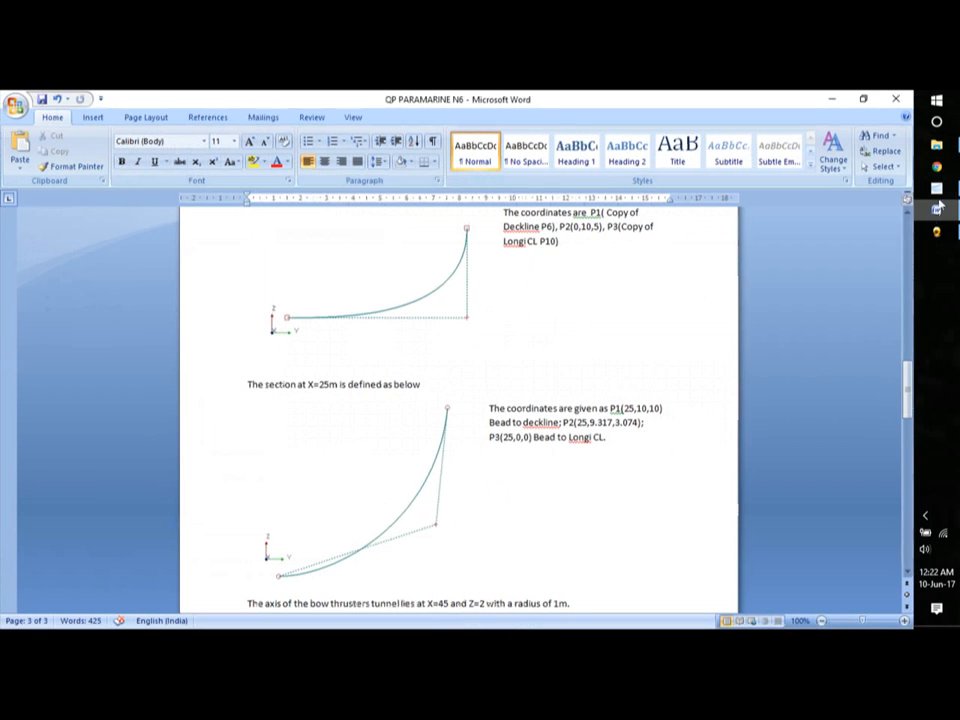
{"action": "scroll", "coordinate": [540, 333], "scroll_direction": "up", "scroll_amount": 10}
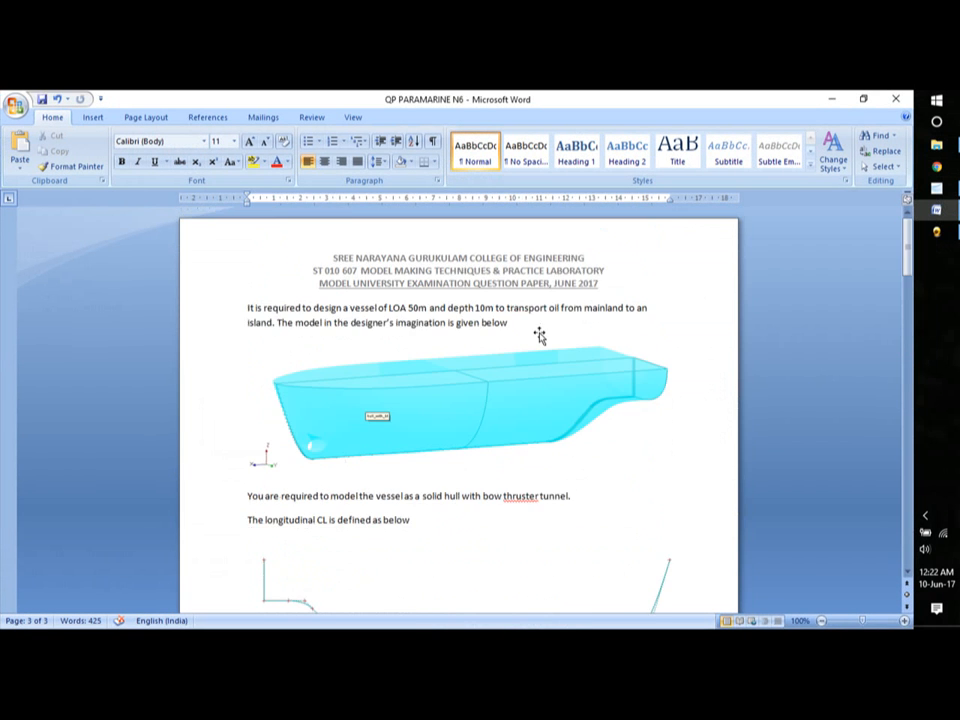
{"action": "scroll", "coordinate": [540, 337], "scroll_direction": "down", "scroll_amount": 5}
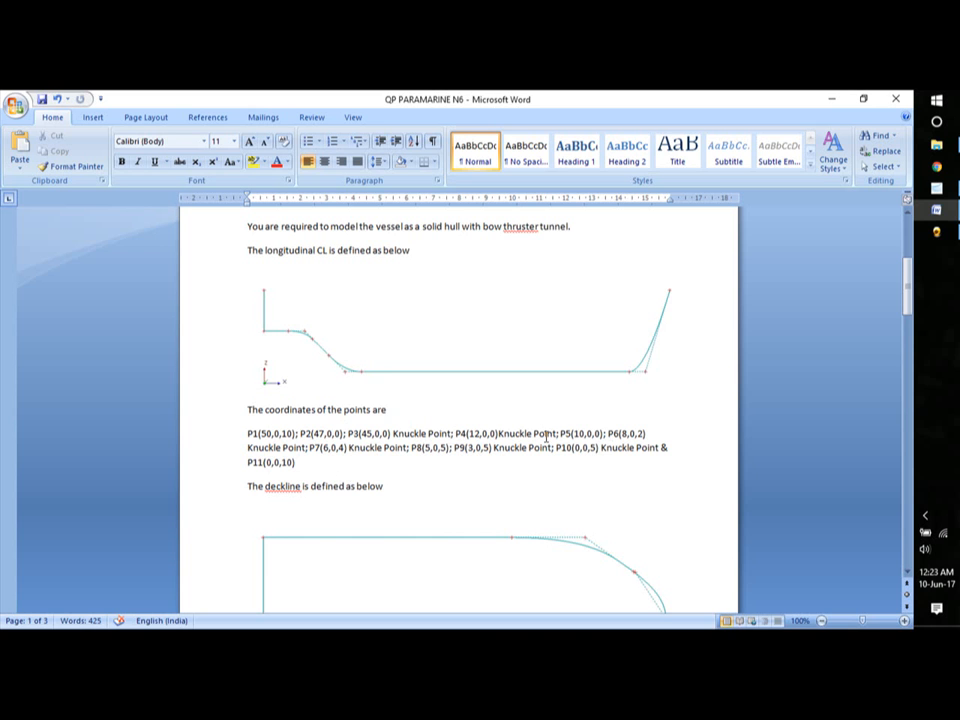
{"action": "left_click", "coordinate": [831, 99]}
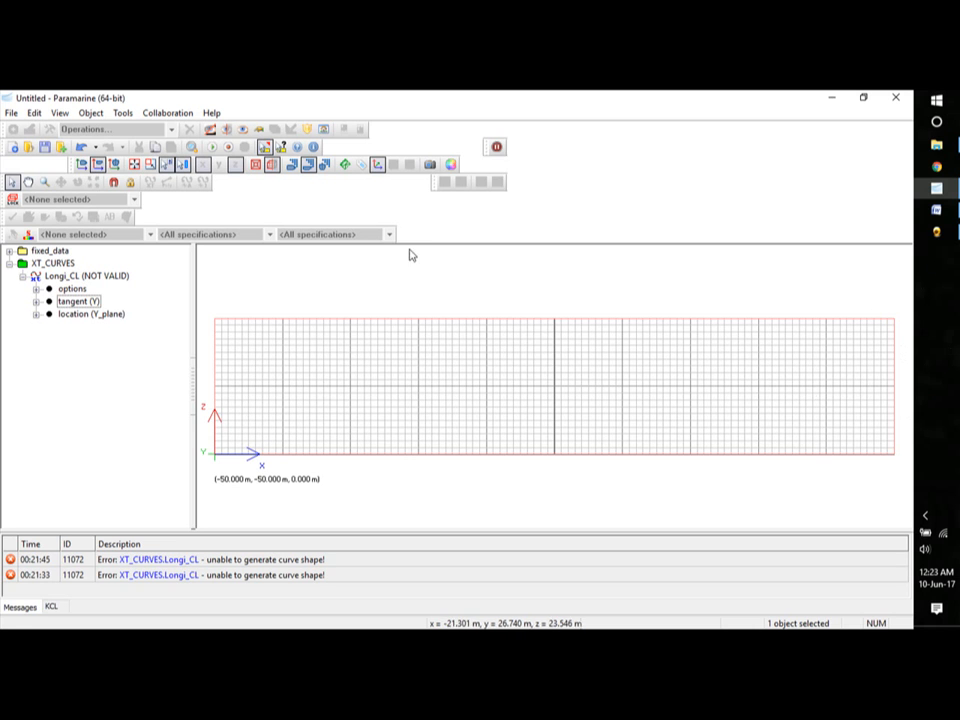
Add four points to the Longi_CL curve at about (50, 10), (49.3, -0.1), (47.4, 0) and (12, 0.1) m in x and z.
{"action": "left_click", "coordinate": [62, 275]}
{"action": "left_click", "coordinate": [59, 276]}
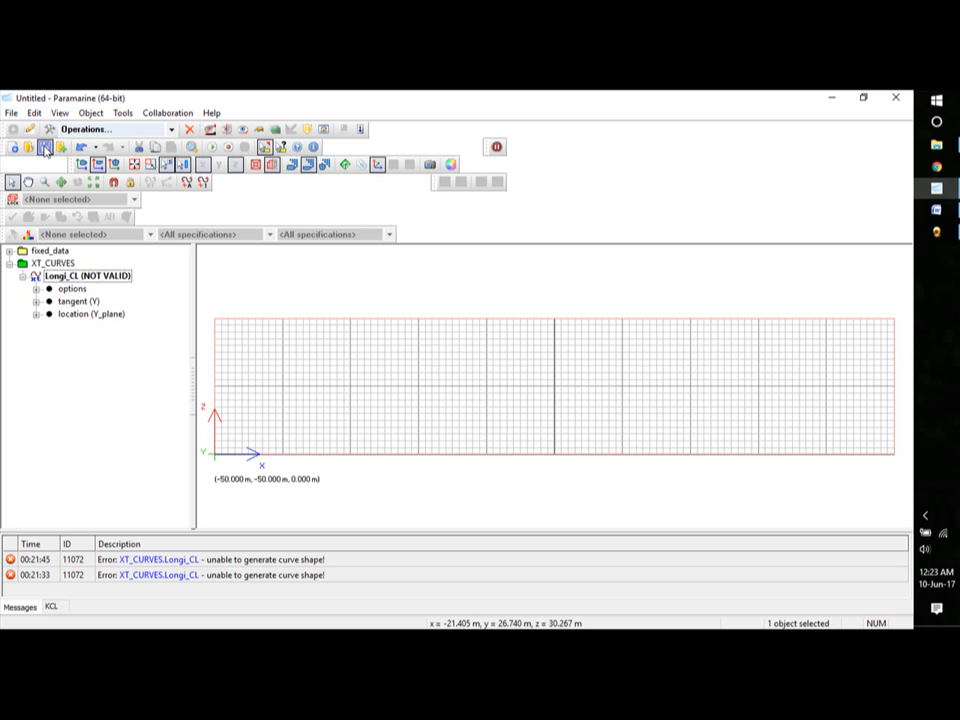
{"action": "right_click", "coordinate": [57, 278]}
{"action": "mouse_move", "coordinate": [102, 317]}
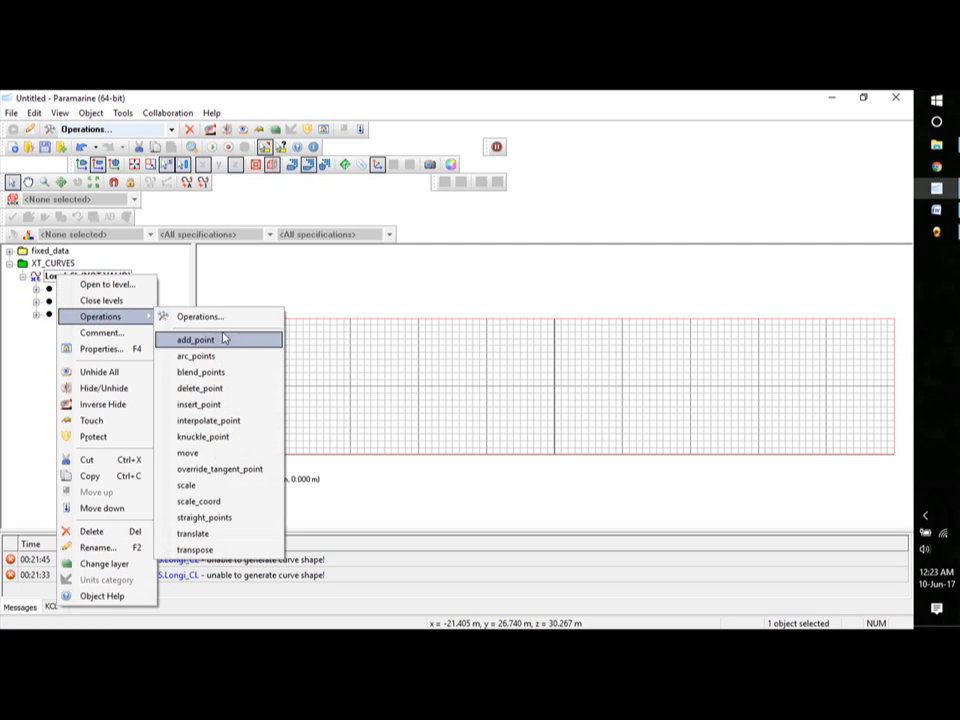
{"action": "left_click", "coordinate": [205, 185]}
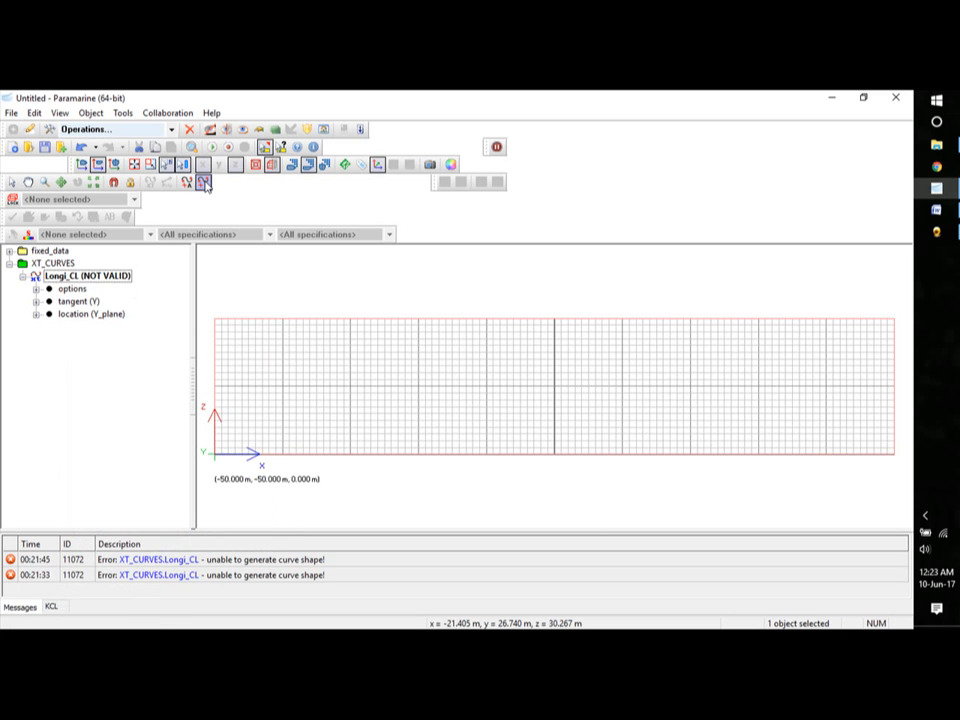
{"action": "left_click", "coordinate": [894, 389]}
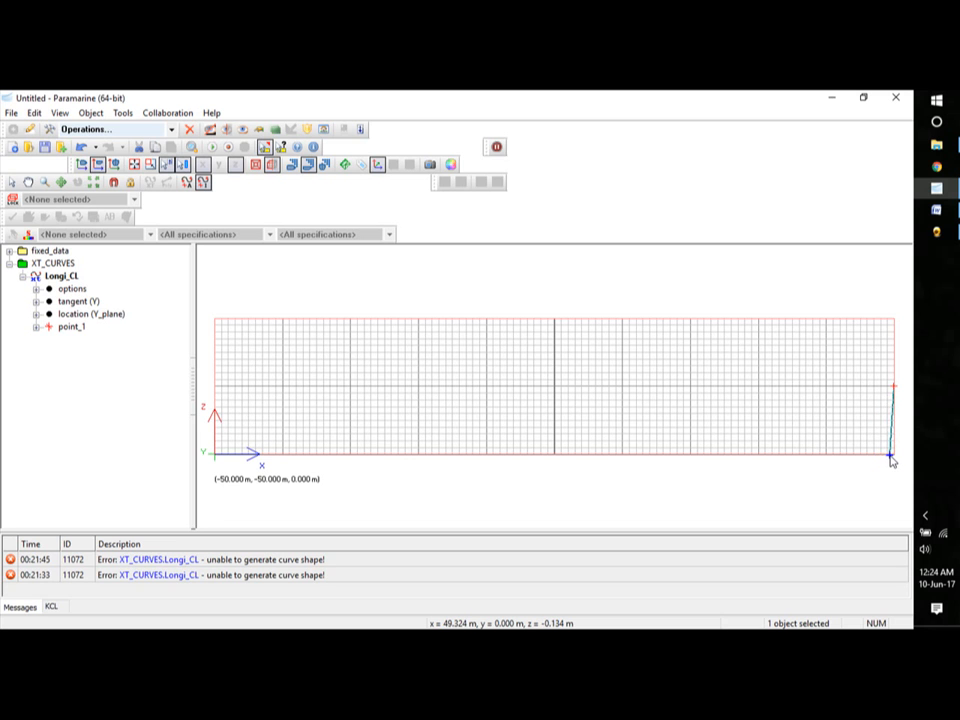
{"action": "left_click", "coordinate": [891, 458]}
{"action": "left_click", "coordinate": [878, 459]}
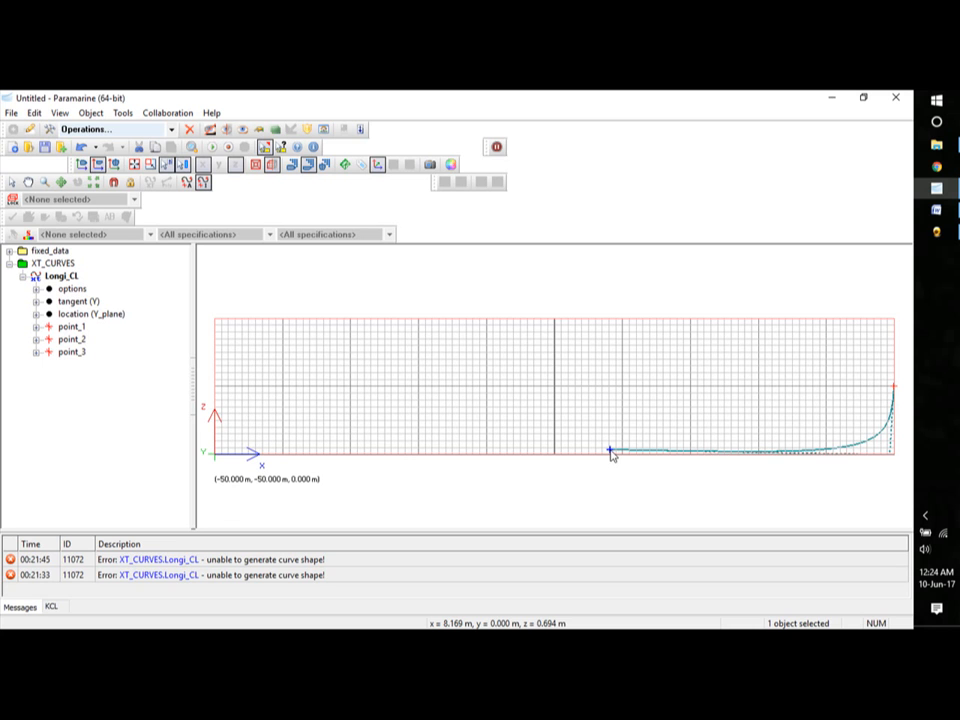
{"action": "left_click_drag", "start_coordinate": [612, 455], "coordinate": [638, 459]}
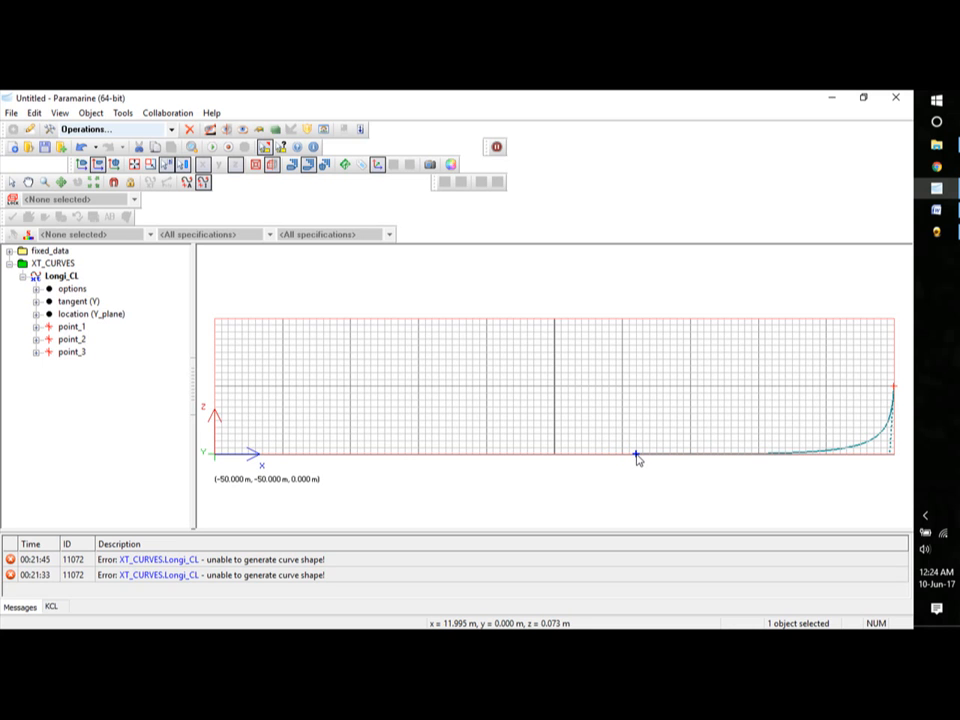
{"action": "left_click", "coordinate": [636, 455]}
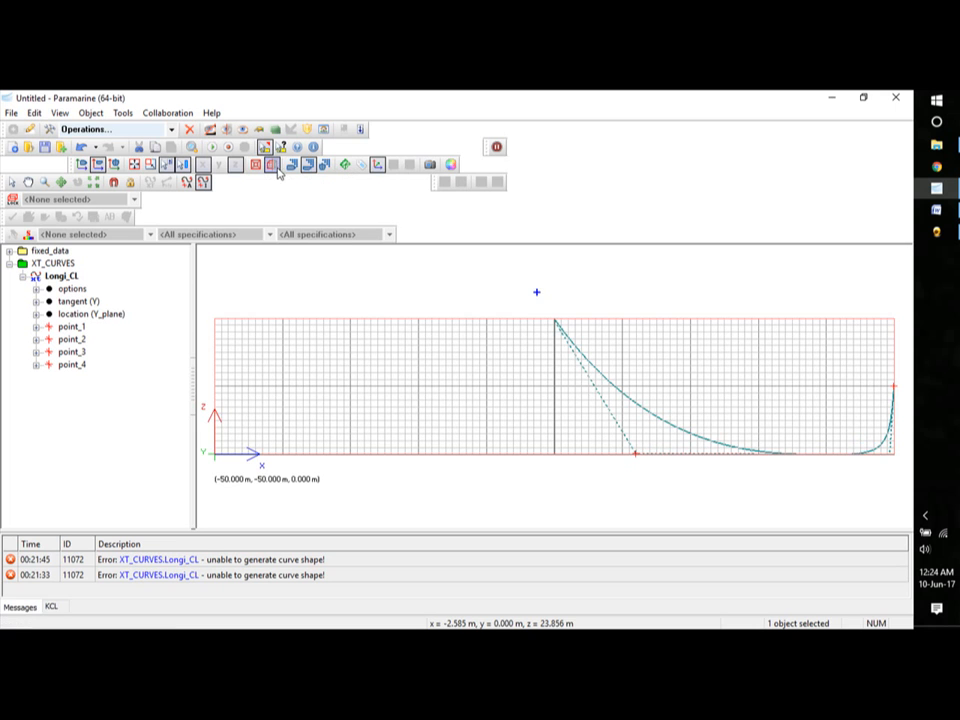
Turn off the view's bounding frame and add Longi_CL points at about (10.1, 0.1), (8.4, 1.2), (4.4, 5.6) and (2.8, 5.9) m.
{"action": "left_click", "coordinate": [271, 165]}
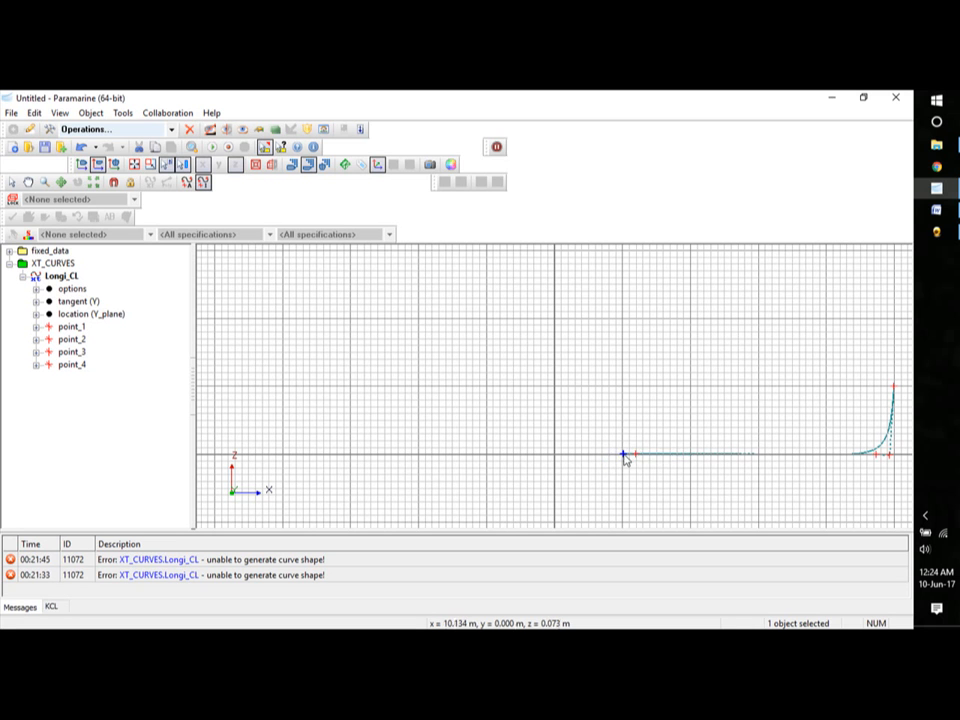
{"action": "left_click", "coordinate": [623, 456]}
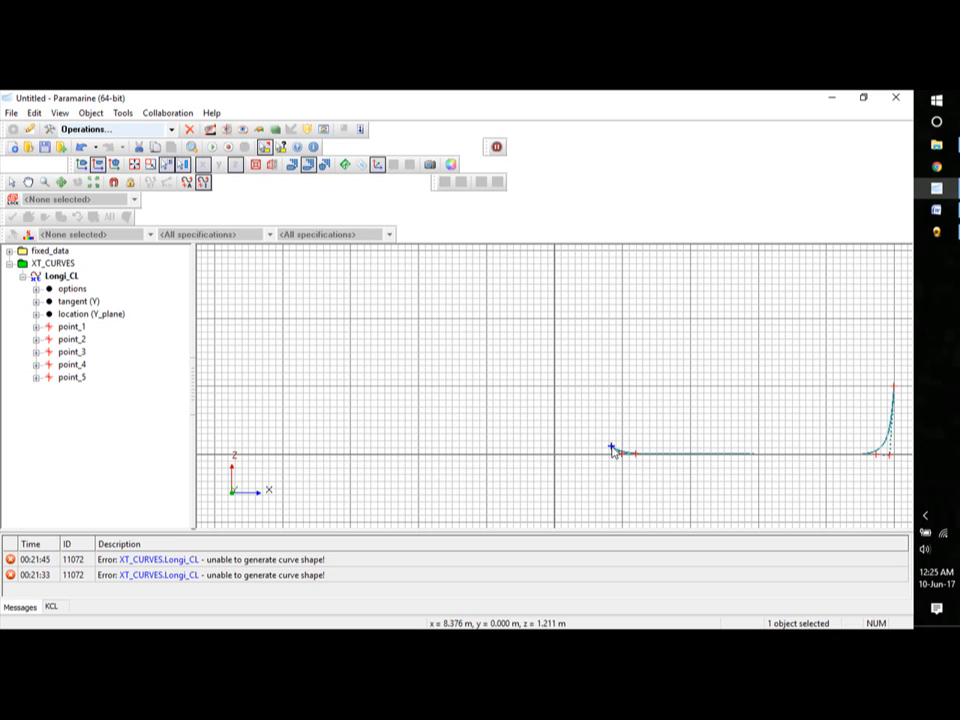
{"action": "left_click", "coordinate": [612, 449]}
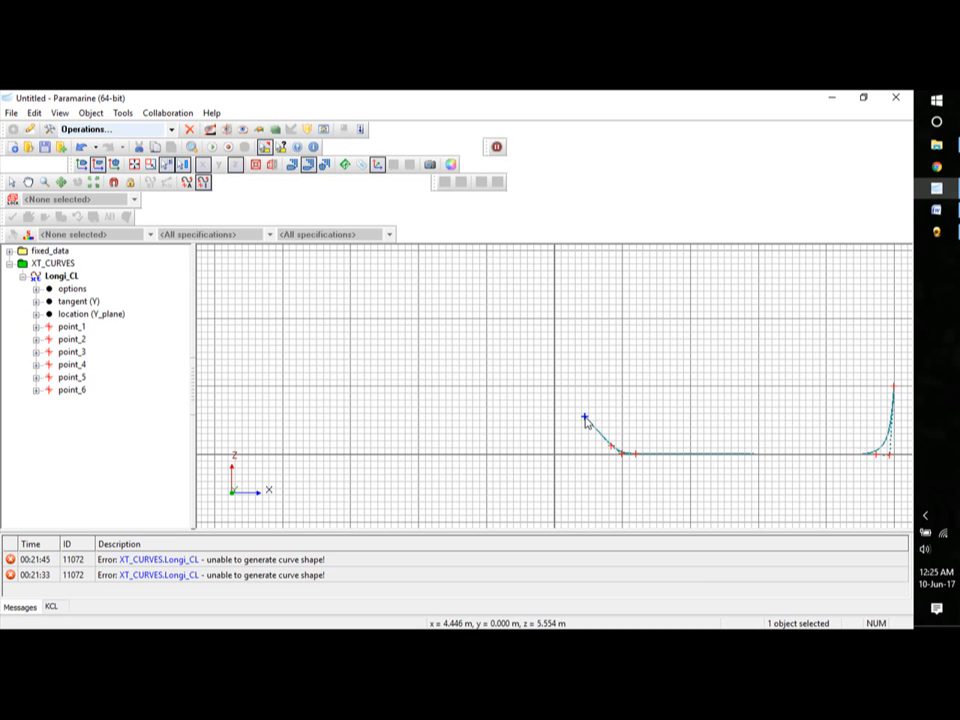
{"action": "left_click", "coordinate": [585, 418]}
{"action": "left_click_drag", "start_coordinate": [587, 421], "coordinate": [573, 421]}
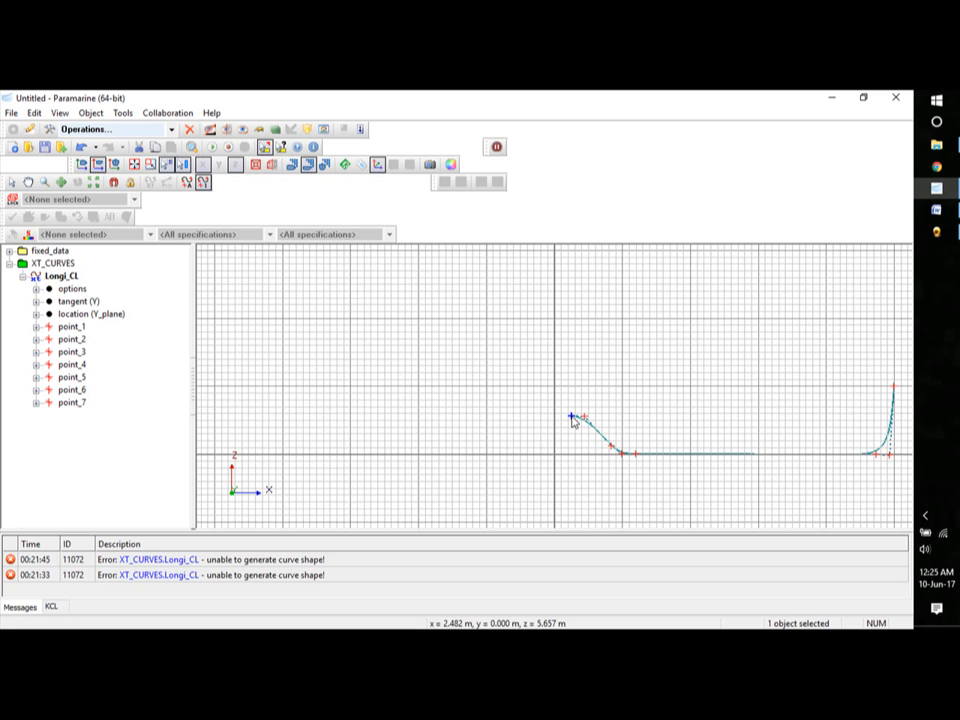
{"action": "left_click_drag", "start_coordinate": [573, 421], "coordinate": [557, 421]}
{"action": "left_click_drag", "start_coordinate": [557, 421], "coordinate": [575, 421]}
{"action": "left_click", "coordinate": [575, 418]}
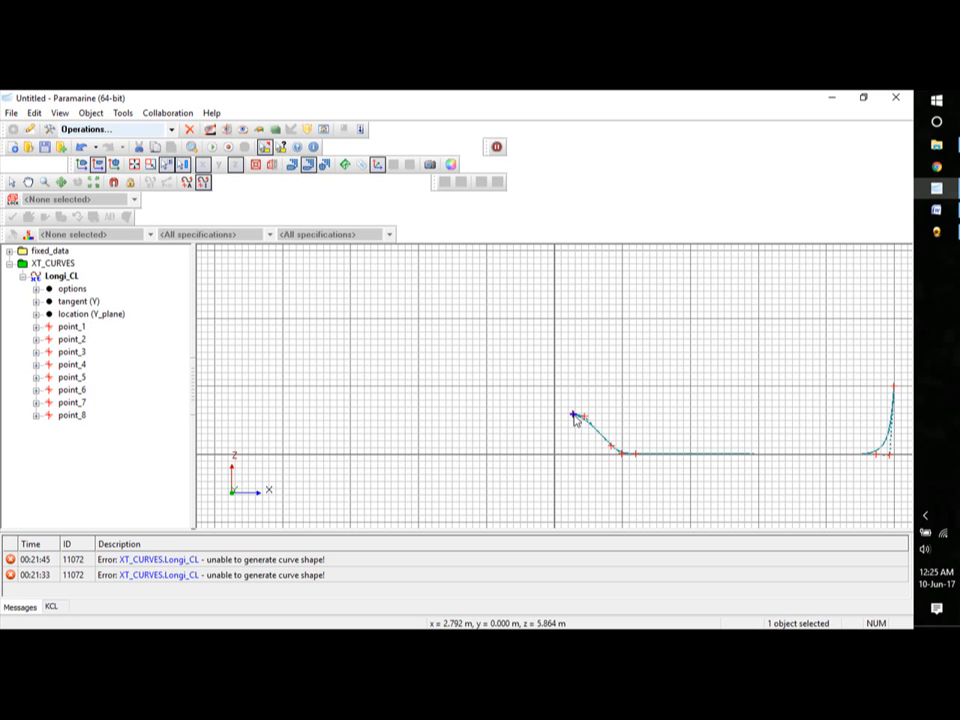
Finish Longi_CL with points at about (0.8, 6.8), (0, 7.9) and (-0.1, 10.1) m, and expand the coordinates of point_1.
{"action": "left_click_drag", "start_coordinate": [575, 418], "coordinate": [562, 415]}
{"action": "left_click", "coordinate": [562, 414]}
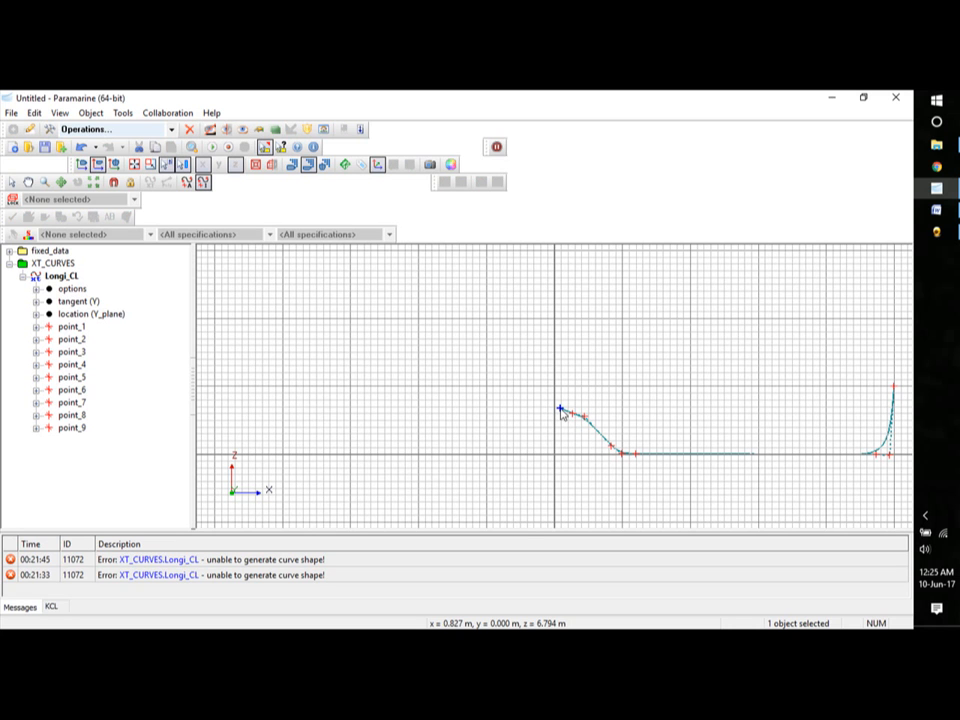
{"action": "left_click_drag", "start_coordinate": [561, 412], "coordinate": [558, 409]}
{"action": "left_click", "coordinate": [558, 409]}
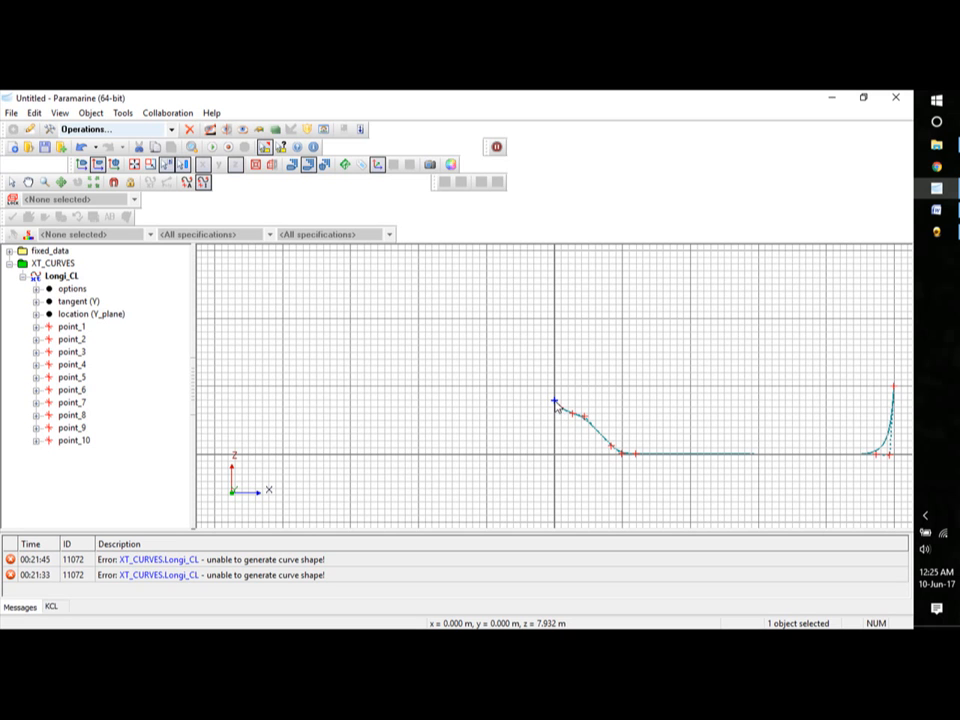
{"action": "left_click_drag", "start_coordinate": [558, 408], "coordinate": [557, 394]}
{"action": "left_click", "coordinate": [557, 394]}
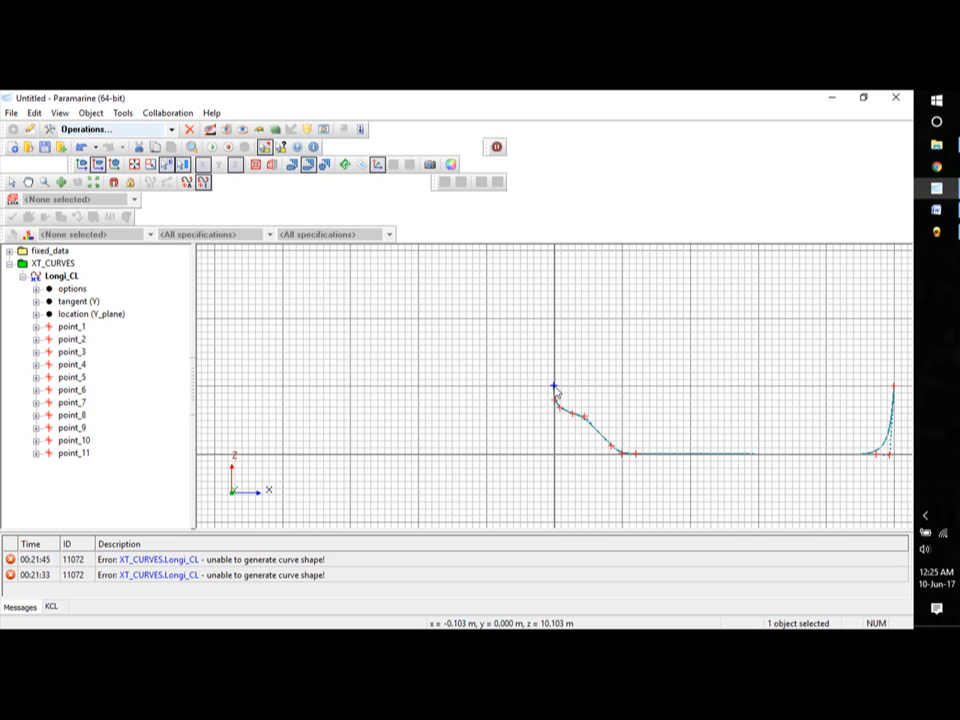
{"action": "key", "text": "Escape"}
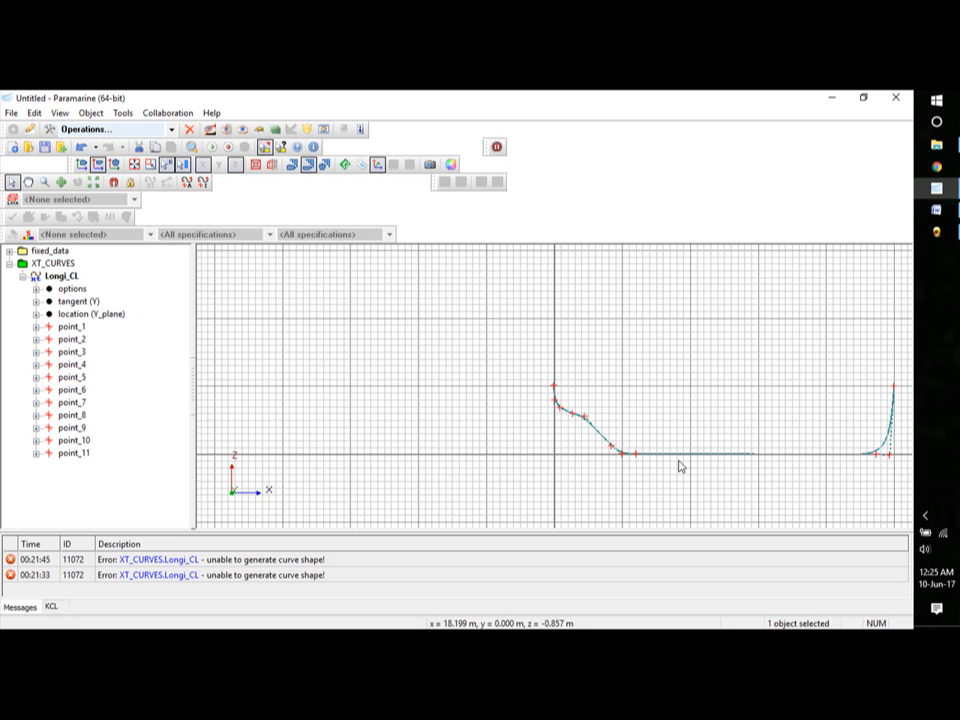
{"action": "left_click", "coordinate": [36, 327]}
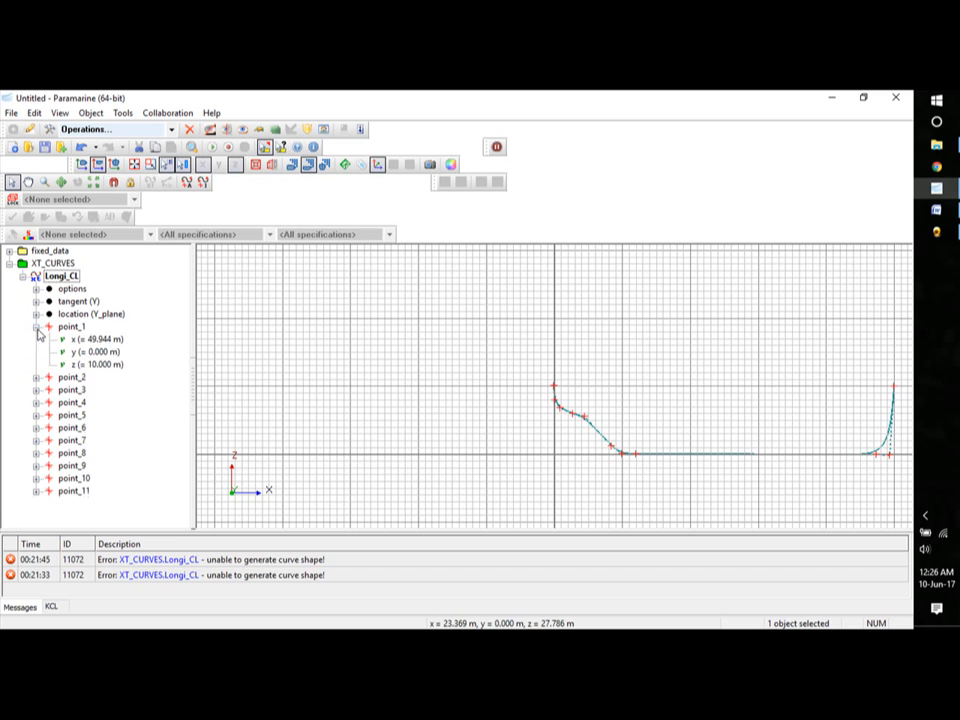
{"action": "double_click", "coordinate": [100, 340]}
{"action": "type", "text": "50[m"}
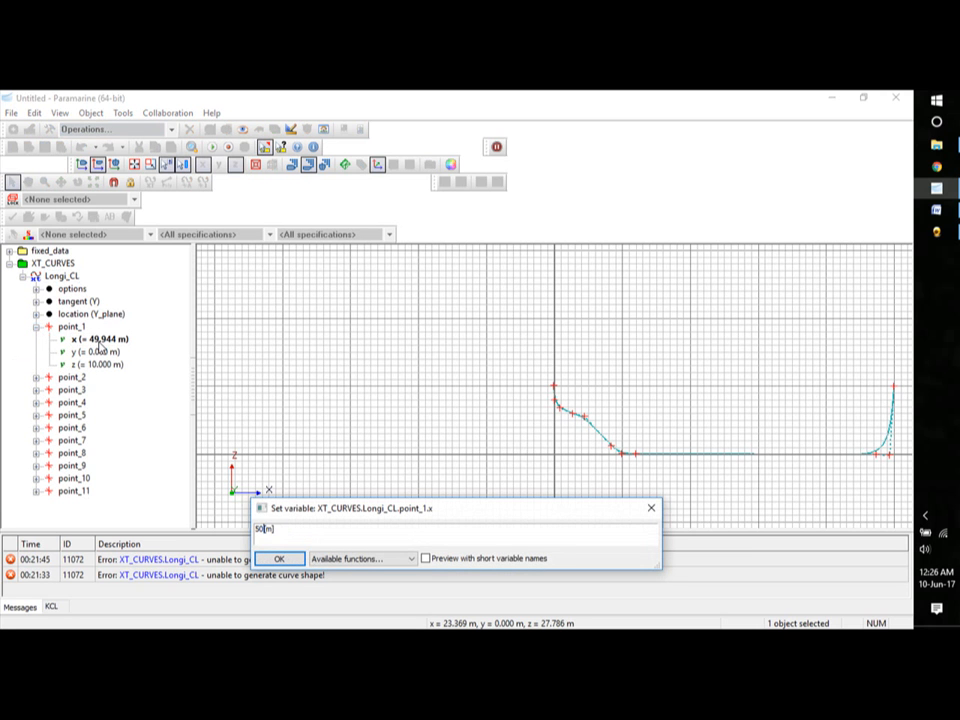
{"action": "left_click", "coordinate": [100, 352]}
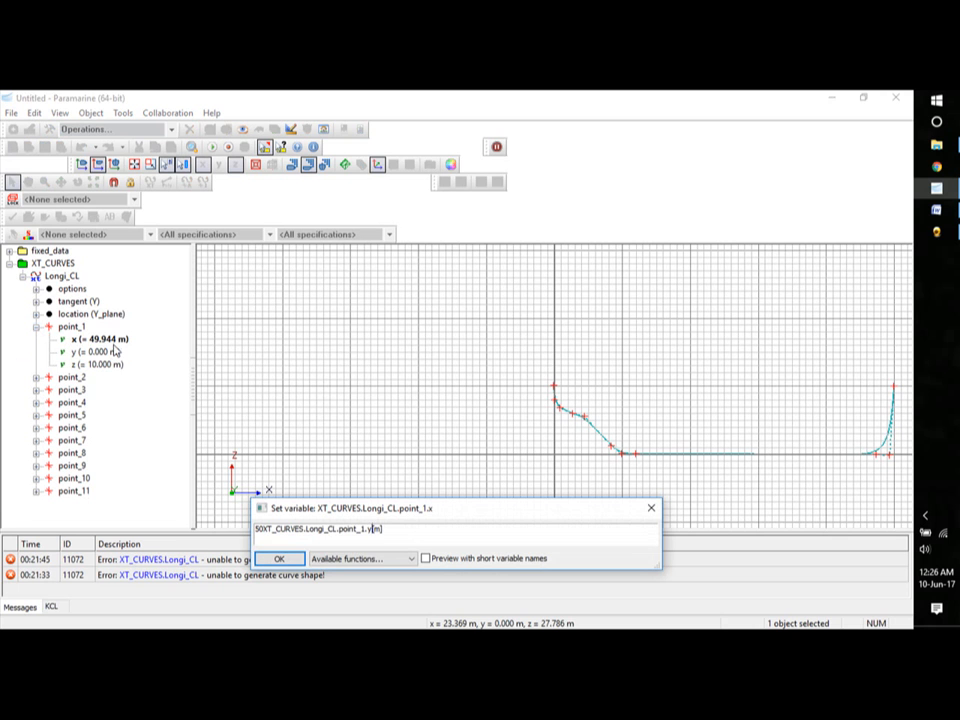
{"action": "left_click", "coordinate": [100, 339]}
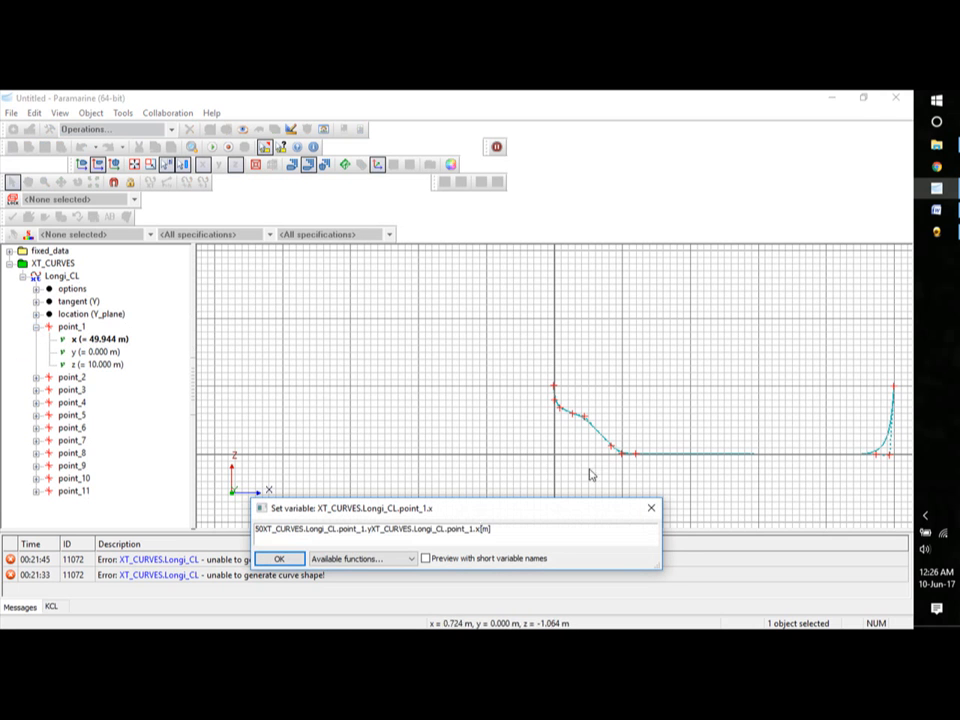
{"action": "left_click", "coordinate": [651, 510]}
Set the x coordinate of point_1 on the Longi_CL curve to 50 m.
{"action": "double_click", "coordinate": [120, 340]}
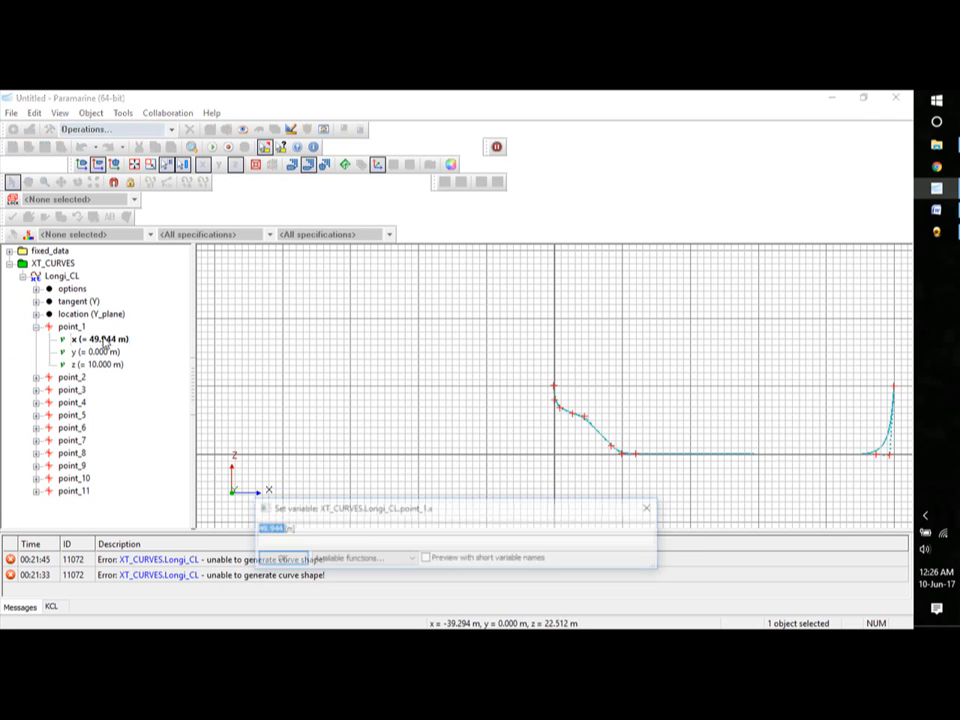
{"action": "type", "text": "50"}
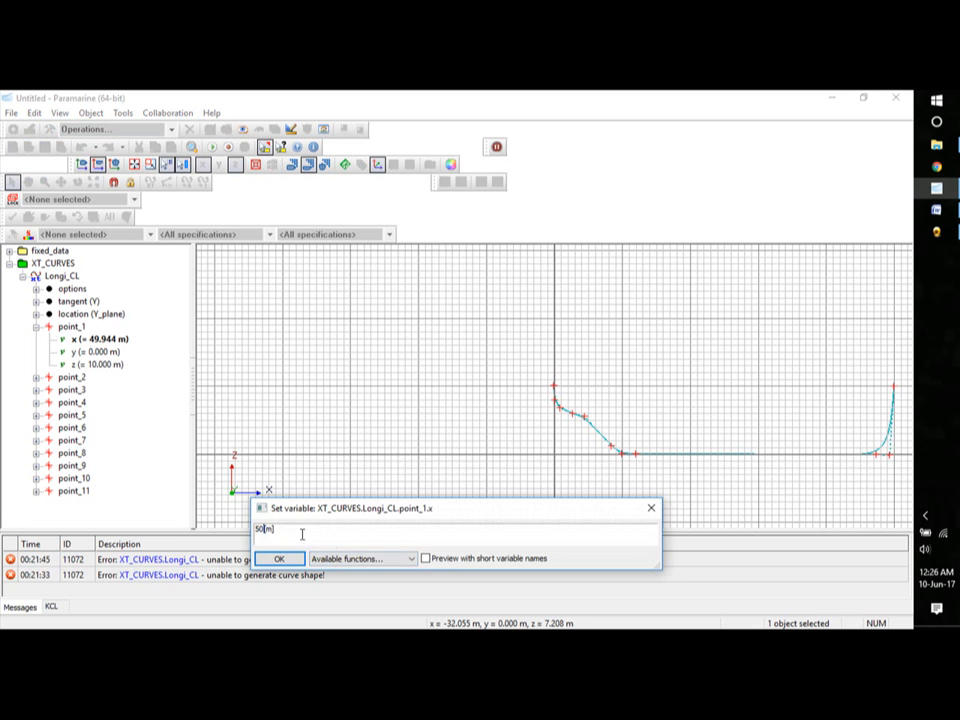
{"action": "left_click", "coordinate": [285, 559]}
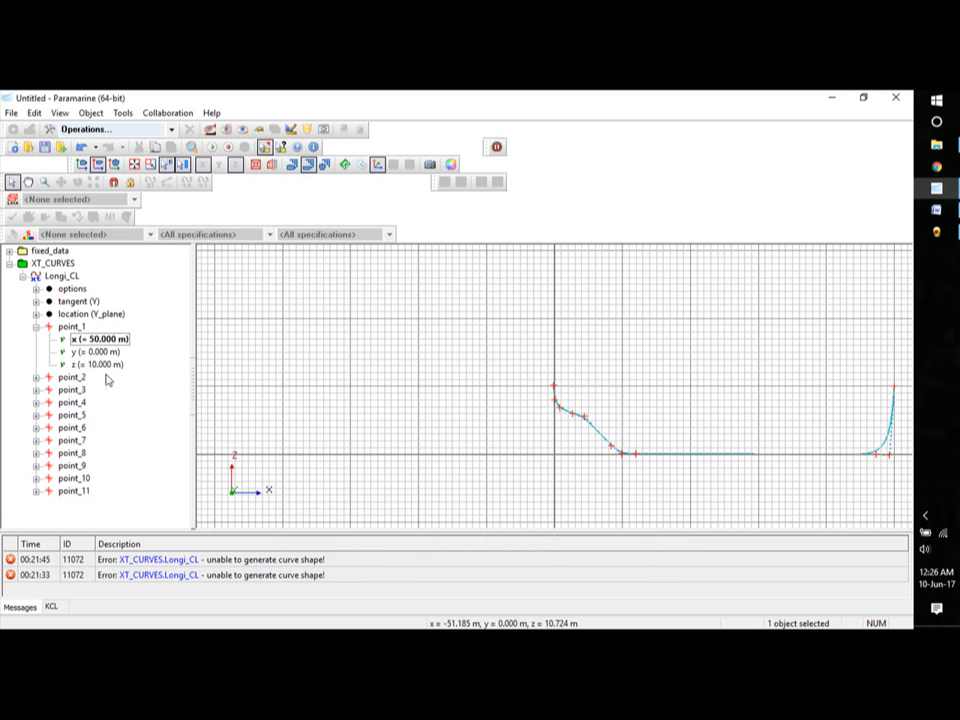
Set the x coordinate of point_2 on the Longi_CL curve to 47 m and its z coordinate to 0 m.
{"action": "left_click", "coordinate": [36, 377]}
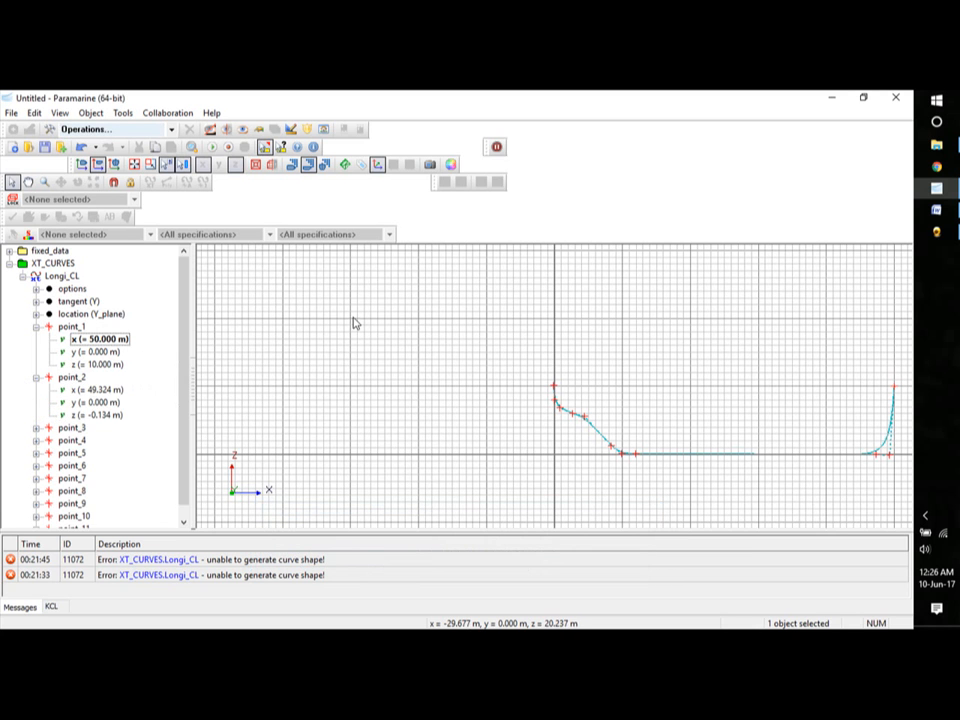
{"action": "double_click", "coordinate": [104, 390]}
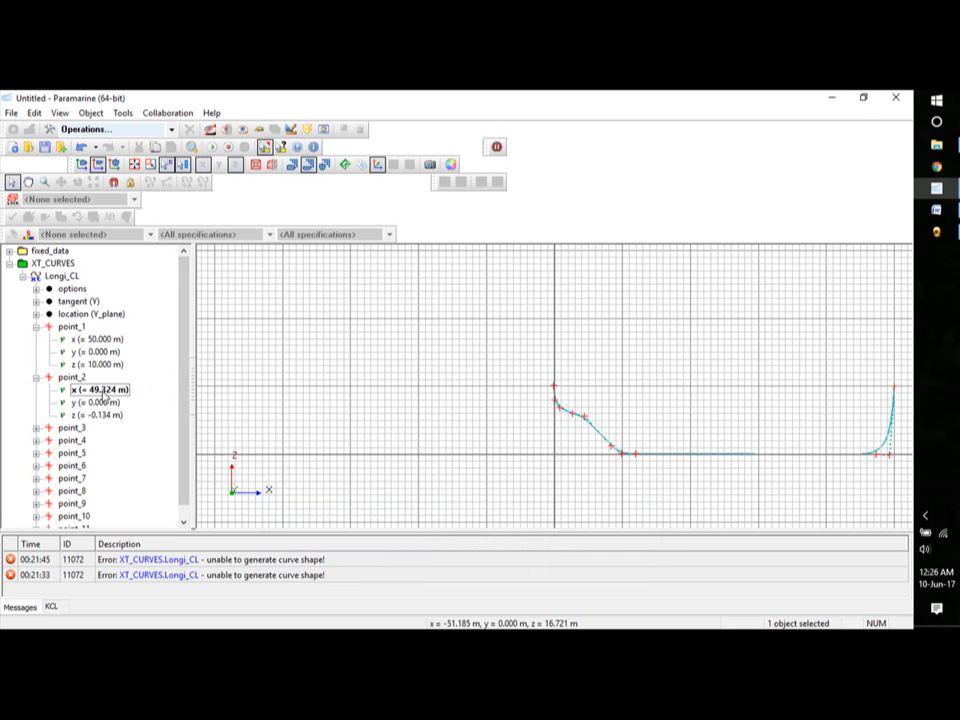
{"action": "type", "text": "47"}
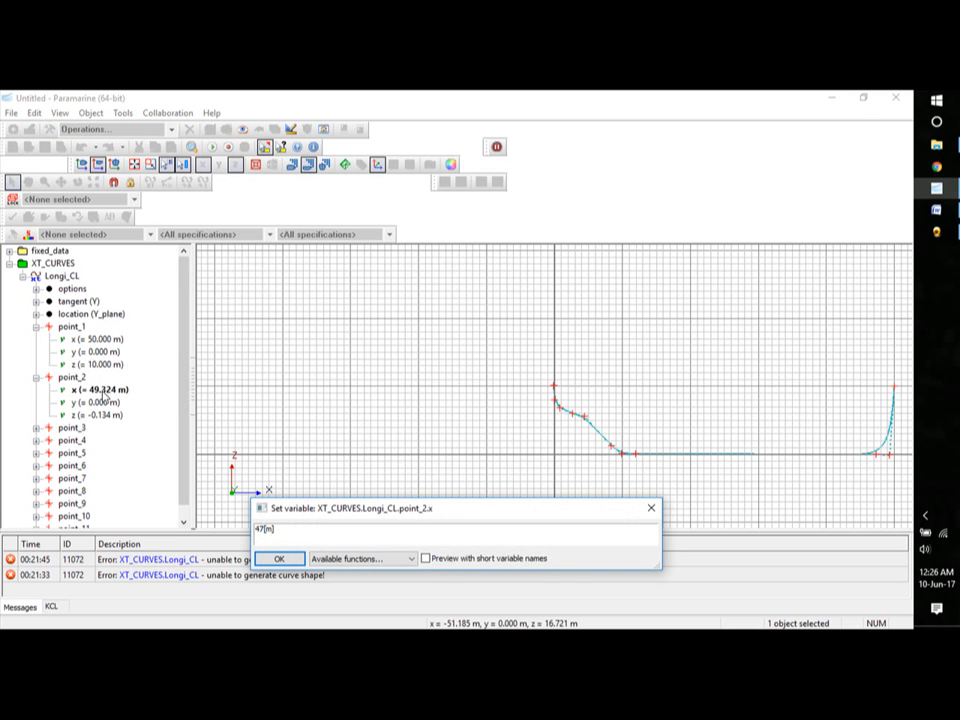
{"action": "type", "text": "[m]"}
{"action": "left_click", "coordinate": [278, 560]}
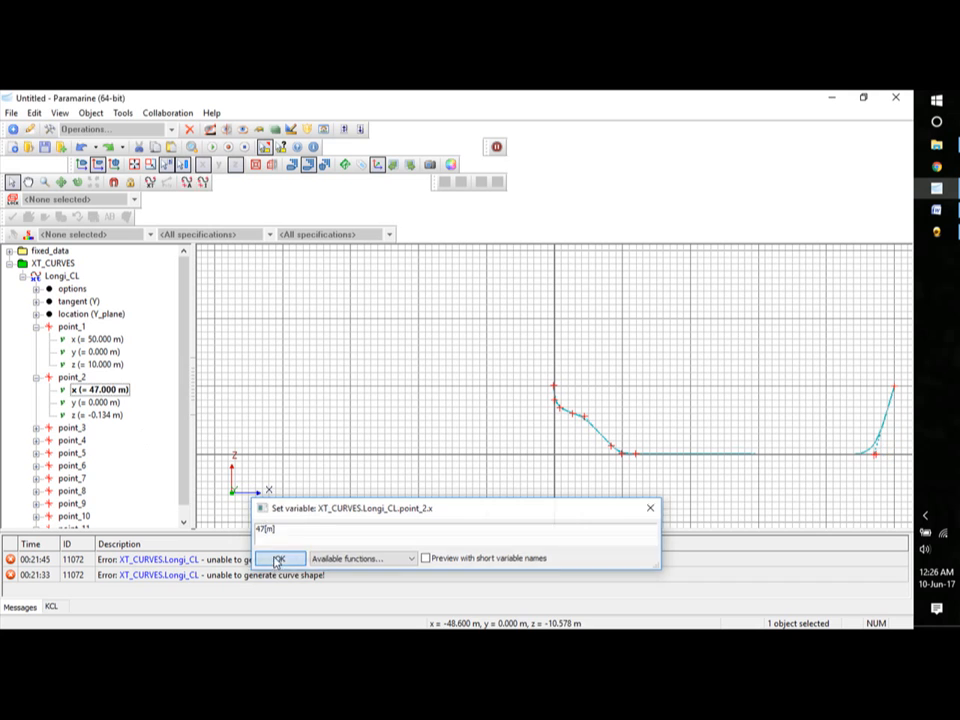
{"action": "double_click", "coordinate": [108, 416]}
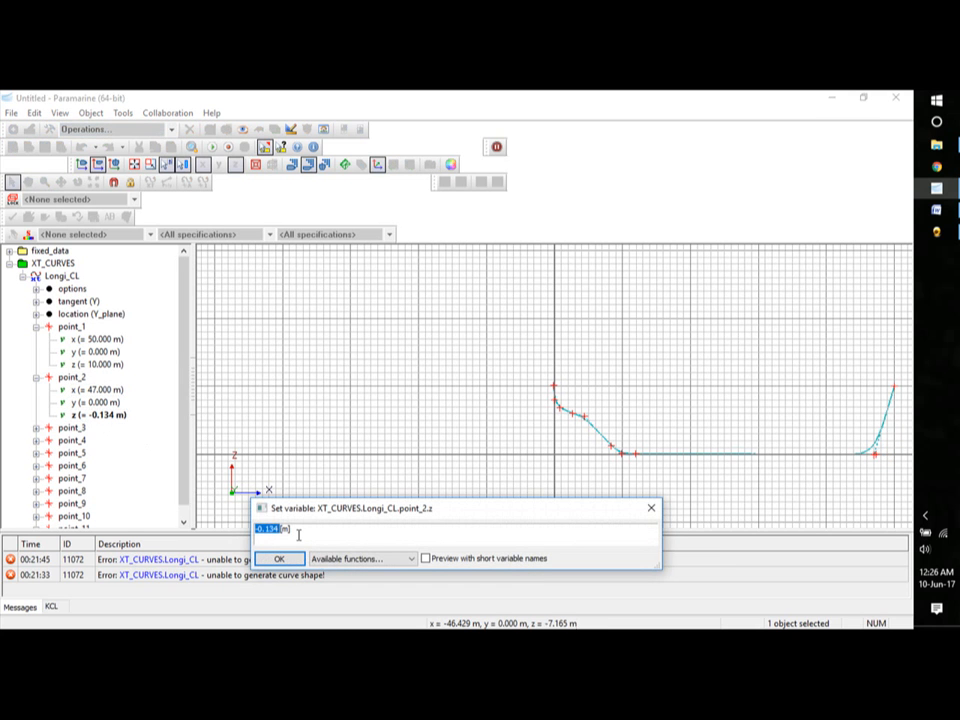
{"action": "type", "text": "0"}
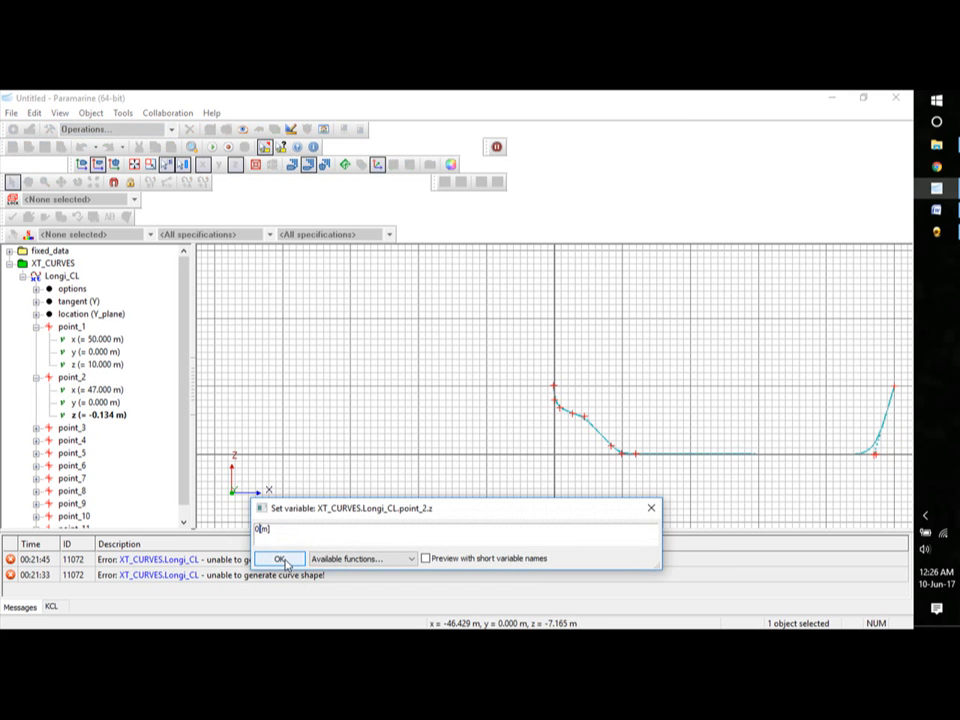
{"action": "left_click", "coordinate": [285, 559]}
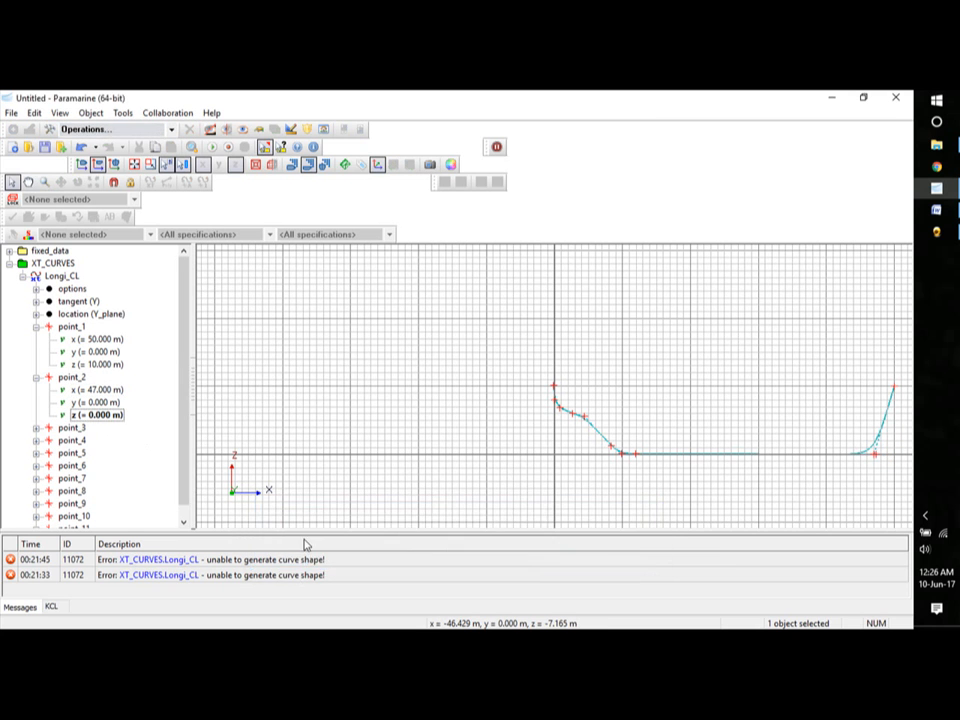
Set the x coordinate of point_3 on the Longi_CL curve to 45 m and its z coordinate to 0 m.
{"action": "left_click", "coordinate": [36, 428]}
{"action": "double_click", "coordinate": [104, 443]}
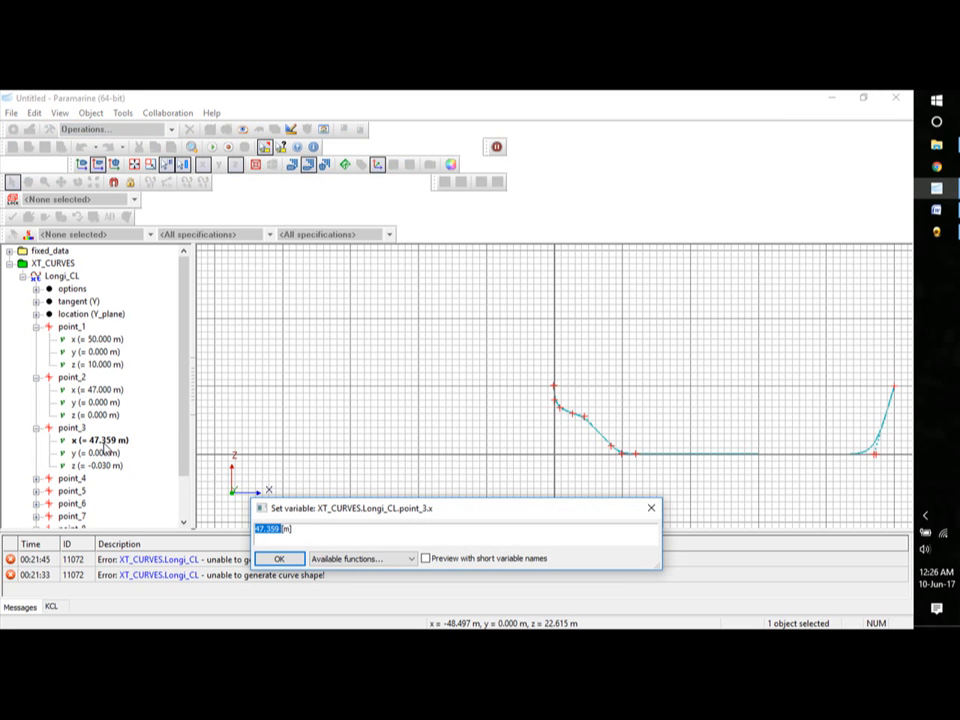
{"action": "type", "text": "45[m]"}
{"action": "left_click", "coordinate": [279, 559]}
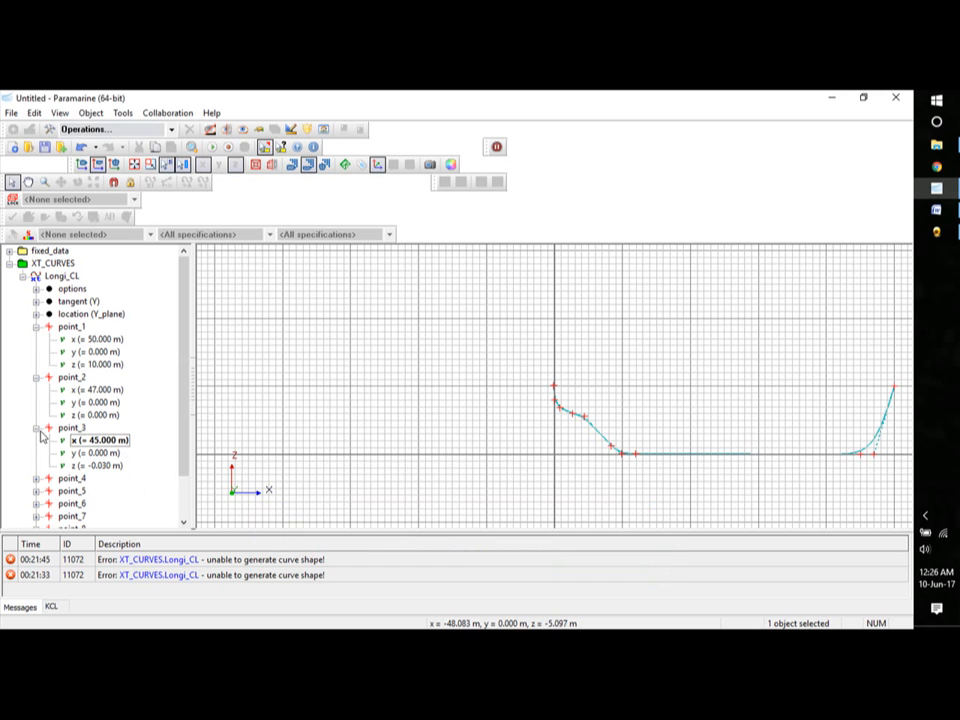
{"action": "double_click", "coordinate": [105, 467]}
{"action": "type", "text": "0[m"}
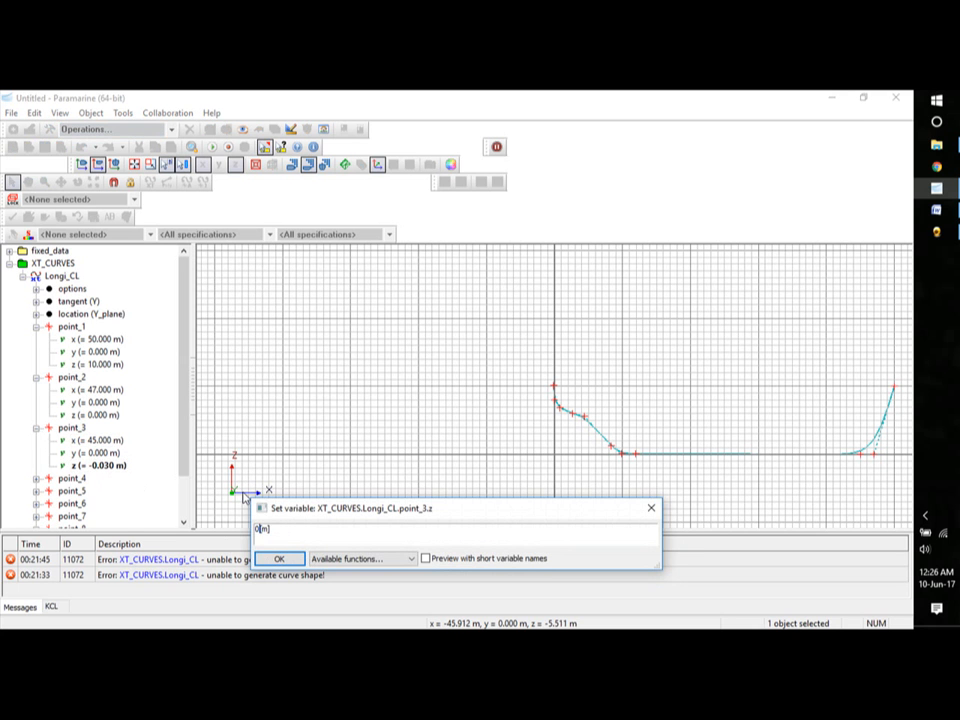
{"action": "key", "text": "Return"}
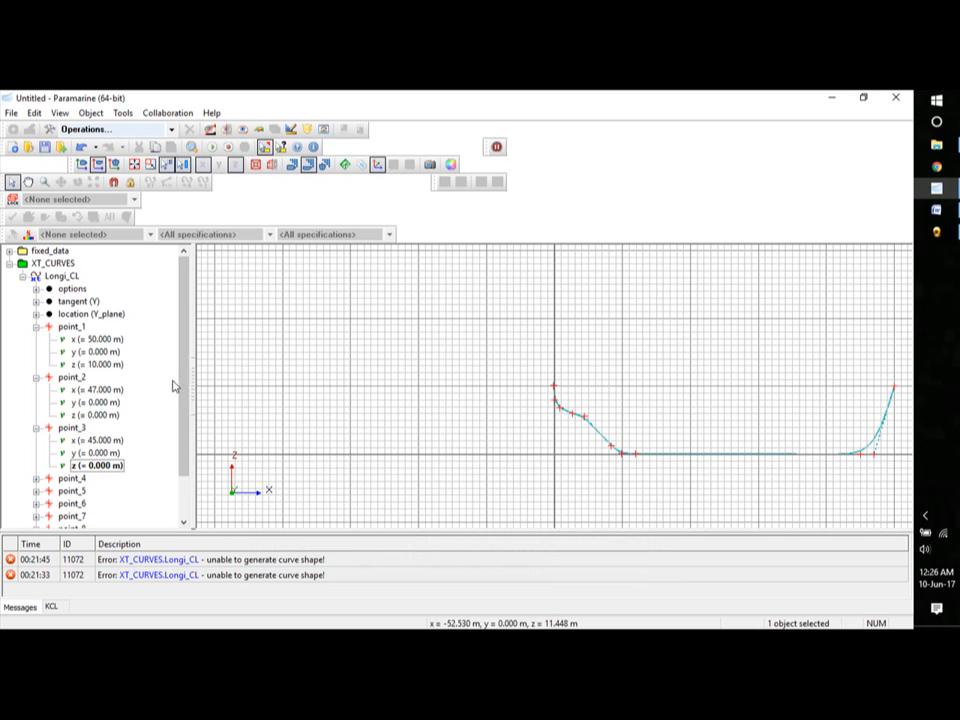
{"action": "scroll", "coordinate": [185, 430], "scroll_direction": "down", "scroll_amount": 2}
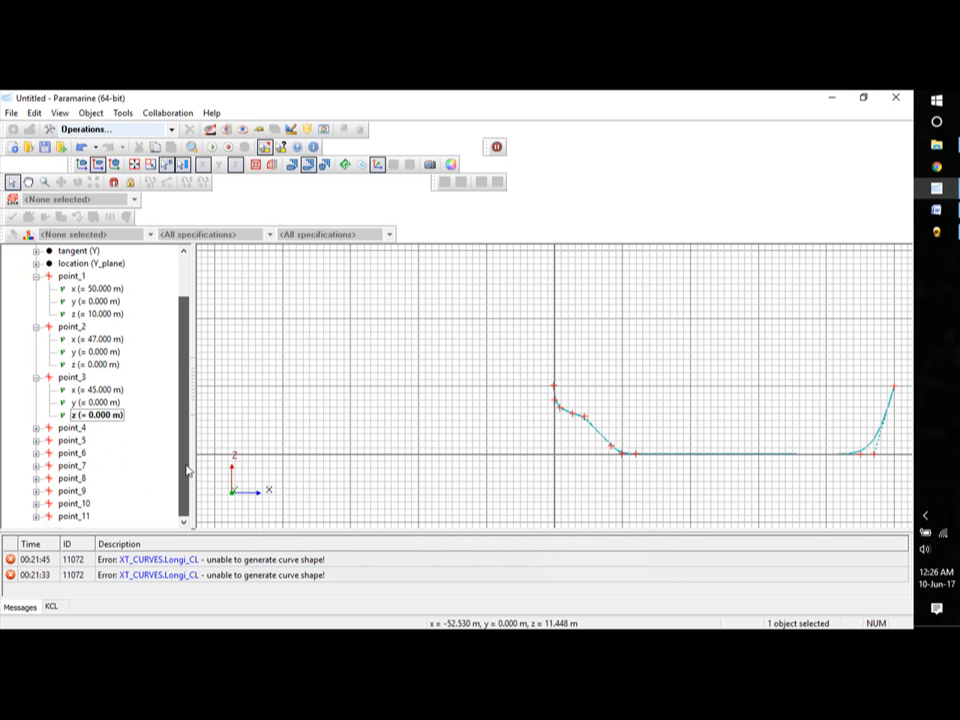
Expand the coordinates of point_4 on the Longi_CL curve.
{"action": "left_click", "coordinate": [37, 428]}
{"action": "double_click", "coordinate": [99, 440]}
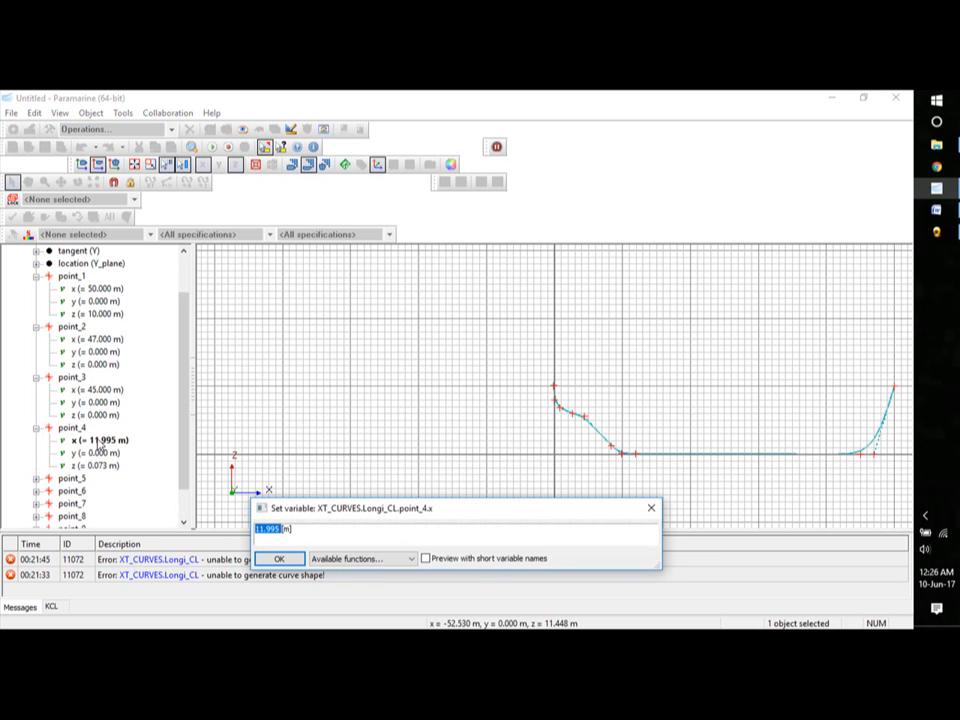
{"action": "type", "text": "12"}
{"action": "left_click", "coordinate": [106, 466]}
{"action": "left_click", "coordinate": [106, 466]}
{"action": "left_click", "coordinate": [104, 440]}
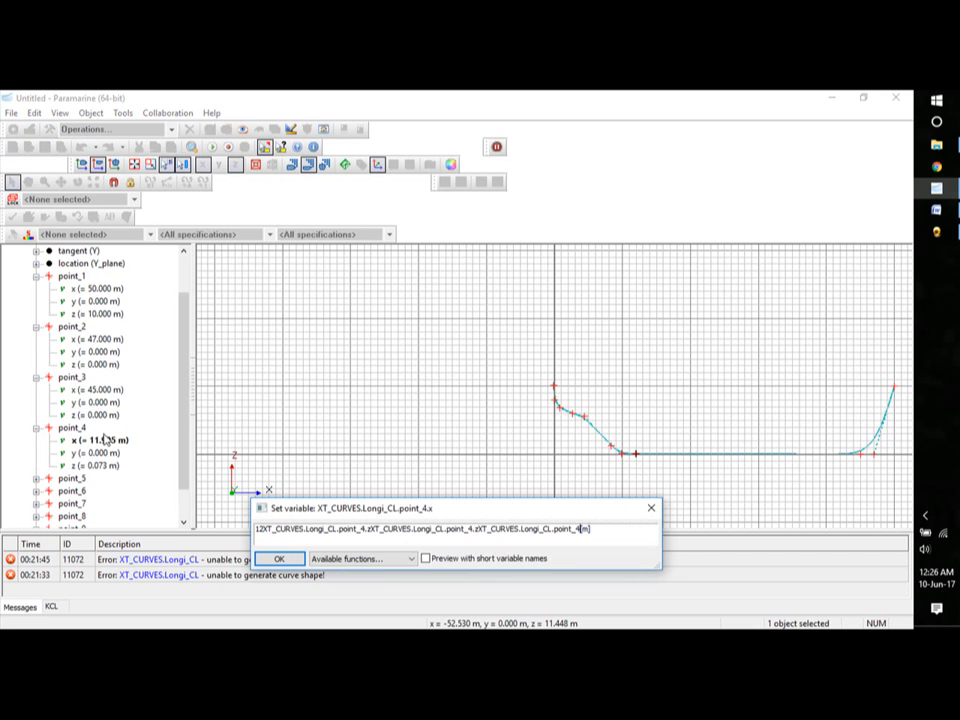
{"action": "left_click", "coordinate": [651, 508]}
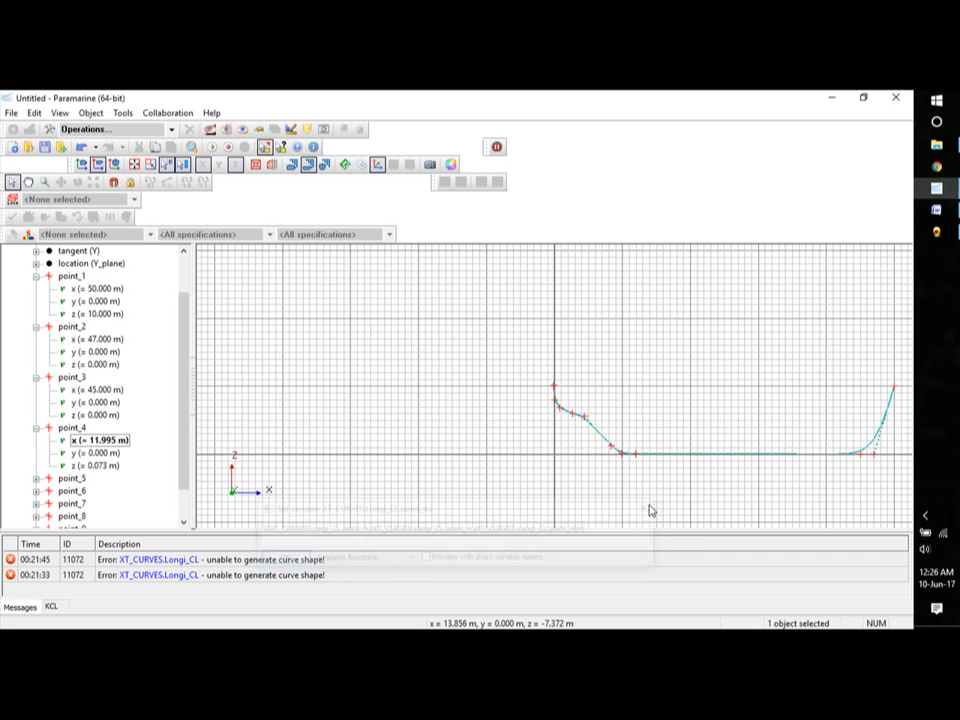
Set the x coordinate of point_4 on the Longi_CL curve to 12 m and its z coordinate to 0 m.
{"action": "double_click", "coordinate": [100, 440]}
{"action": "type", "text": "12[m"}
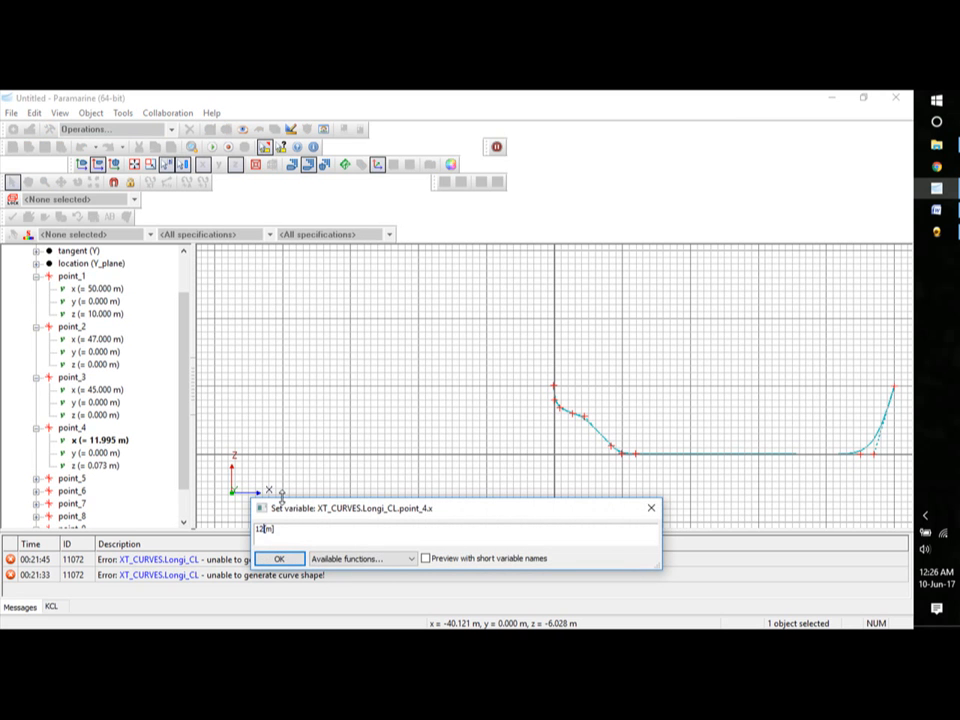
{"action": "key", "text": "Return"}
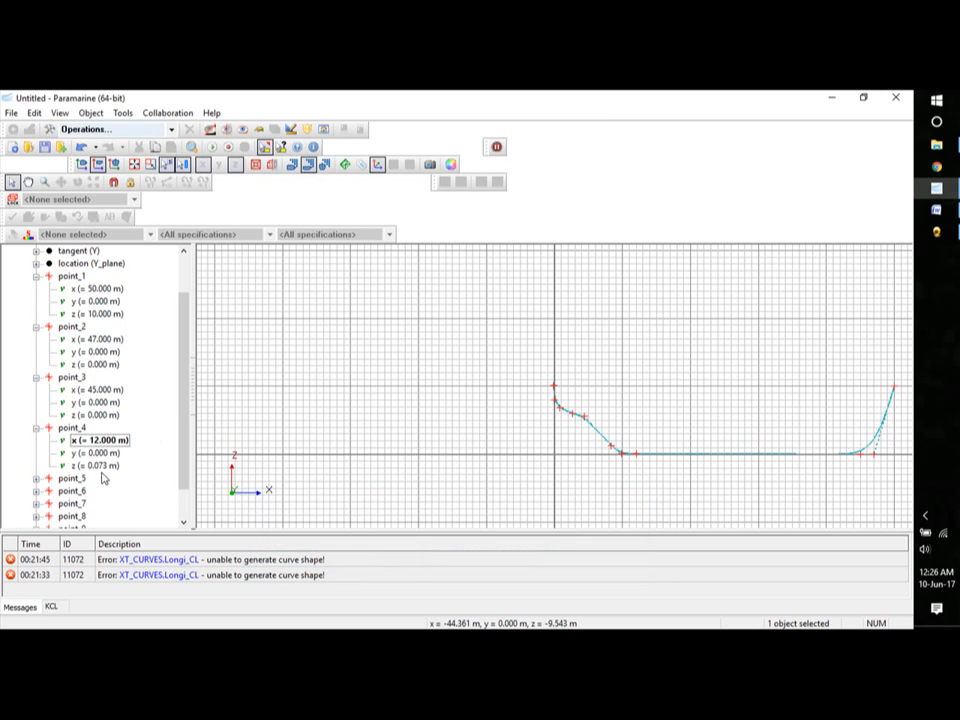
{"action": "double_click", "coordinate": [100, 467]}
{"action": "type", "text": "0[m"}
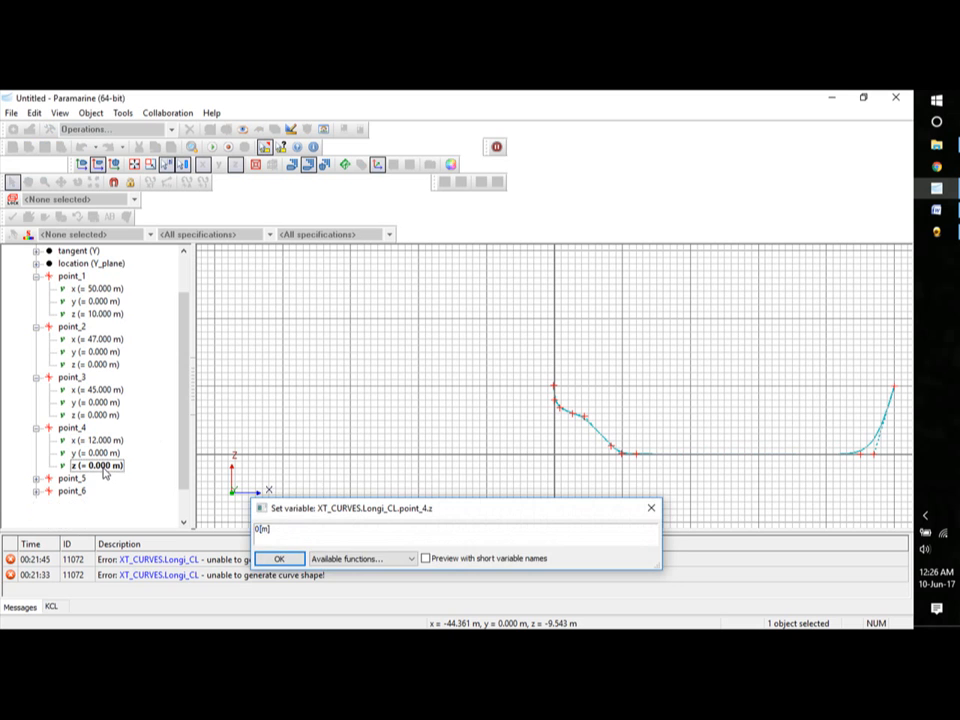
{"action": "key", "text": "Return"}
Set the x coordinate of point_5 on the Longi_CL curve to 10 m and its z coordinate to 0 m.
{"action": "left_click", "coordinate": [36, 479]}
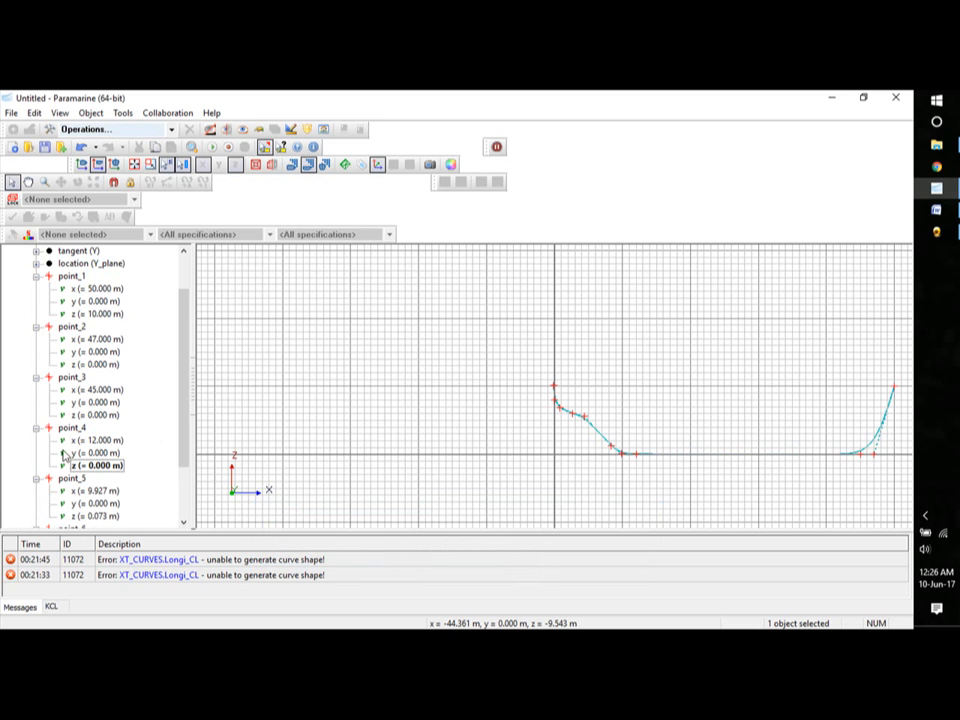
{"action": "left_click_drag", "start_coordinate": [184, 394], "coordinate": [189, 472]}
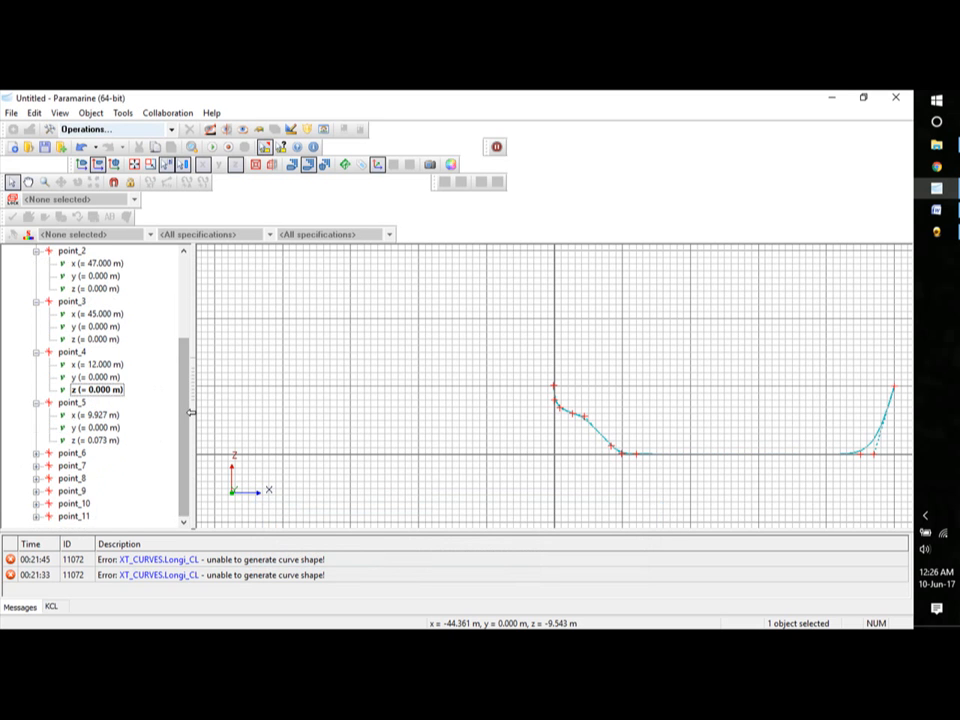
{"action": "double_click", "coordinate": [102, 416]}
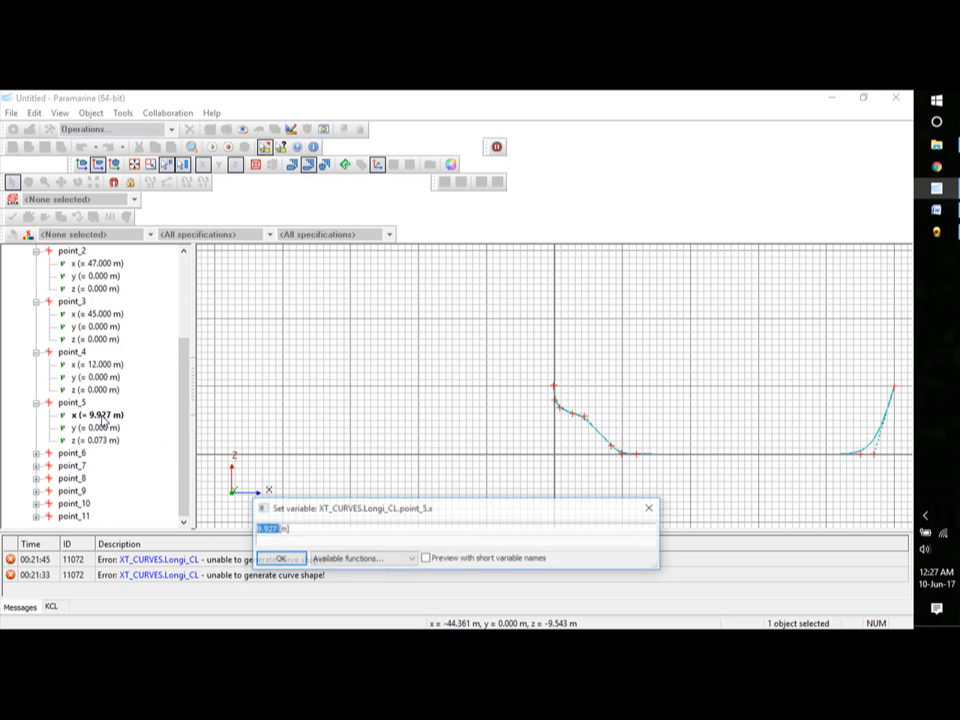
{"action": "type", "text": "10"}
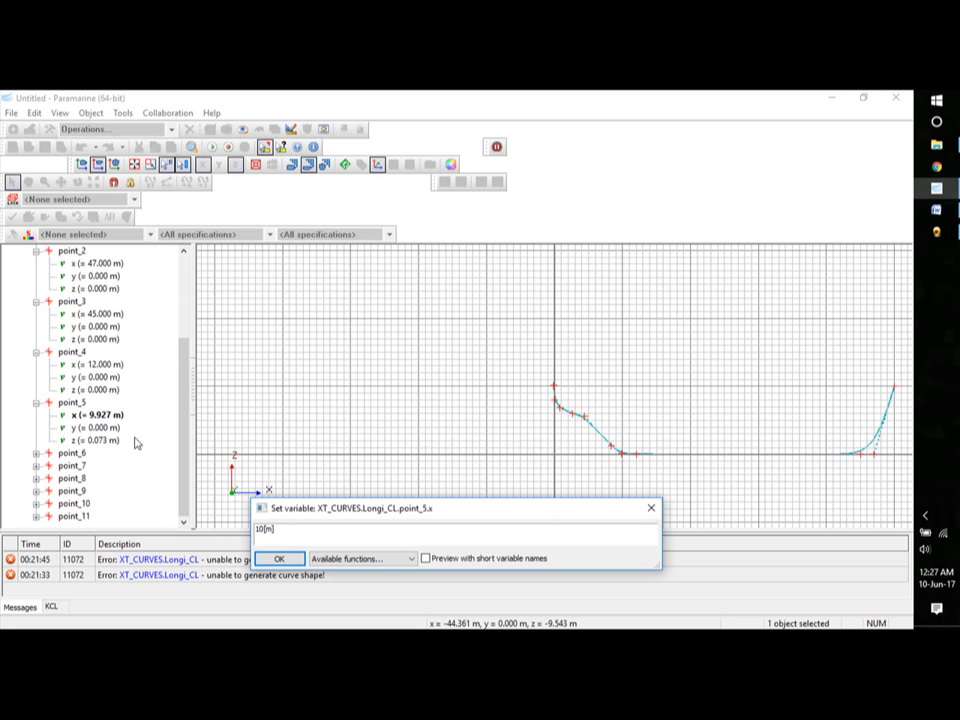
{"action": "left_click", "coordinate": [274, 556]}
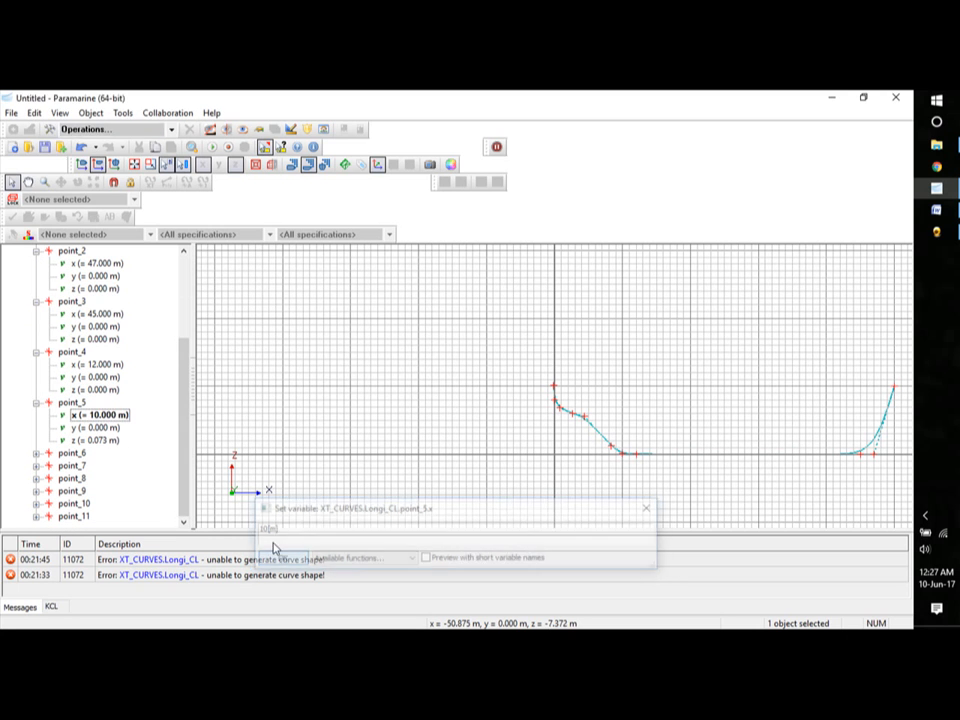
{"action": "double_click", "coordinate": [103, 441]}
{"action": "type", "text": "0[m"}
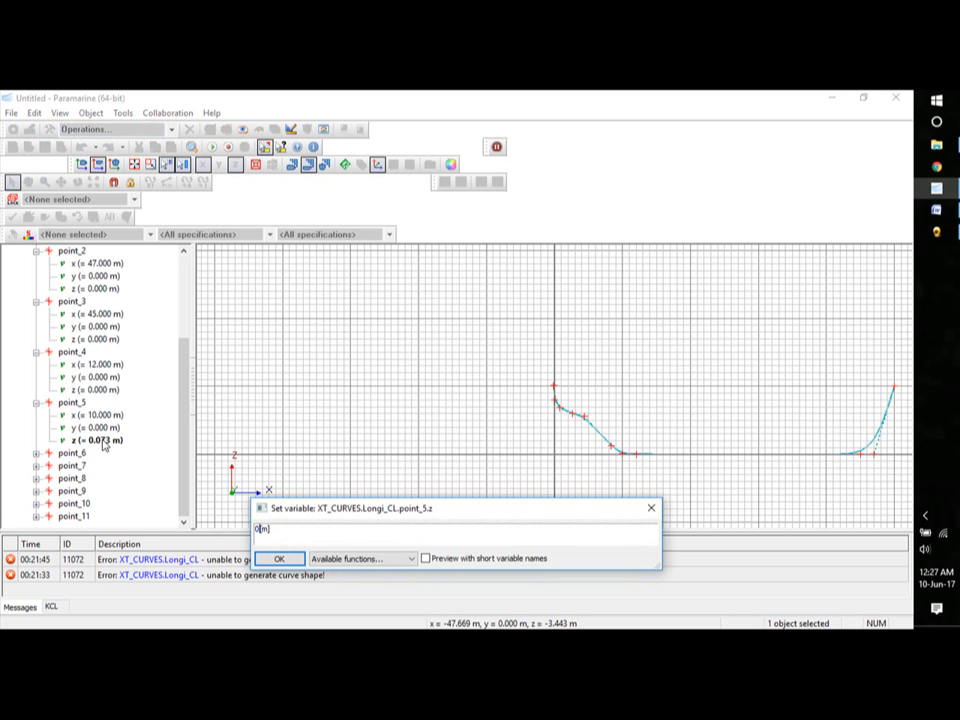
{"action": "left_click", "coordinate": [274, 557]}
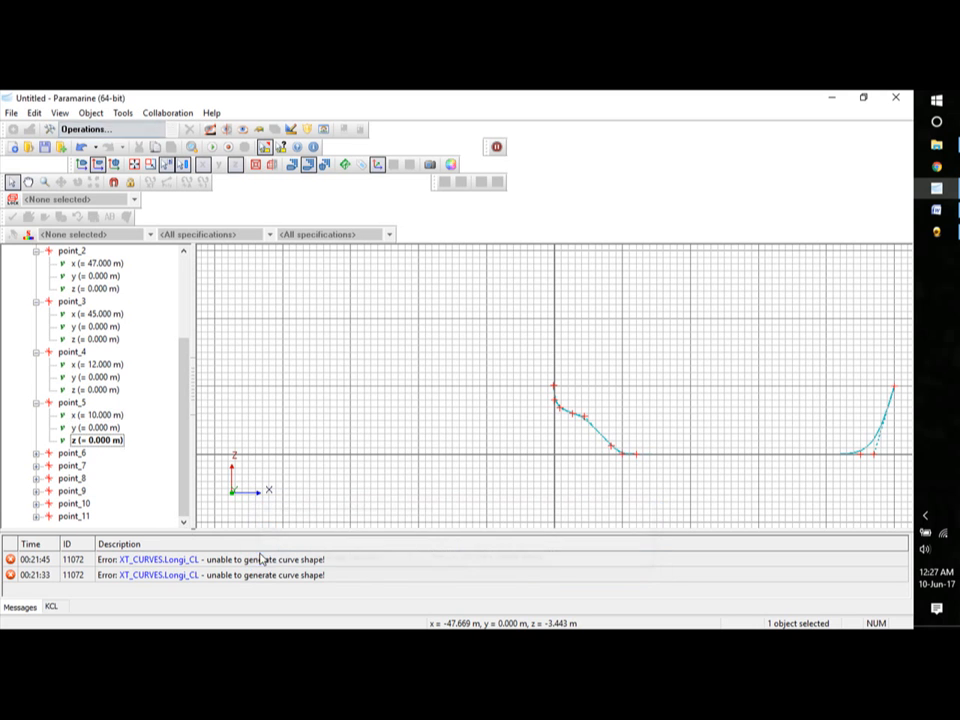
Set the x coordinate of point_6 on the Longi_CL curve to 8 m and its z coordinate to 2 m.
{"action": "left_click", "coordinate": [36, 453]}
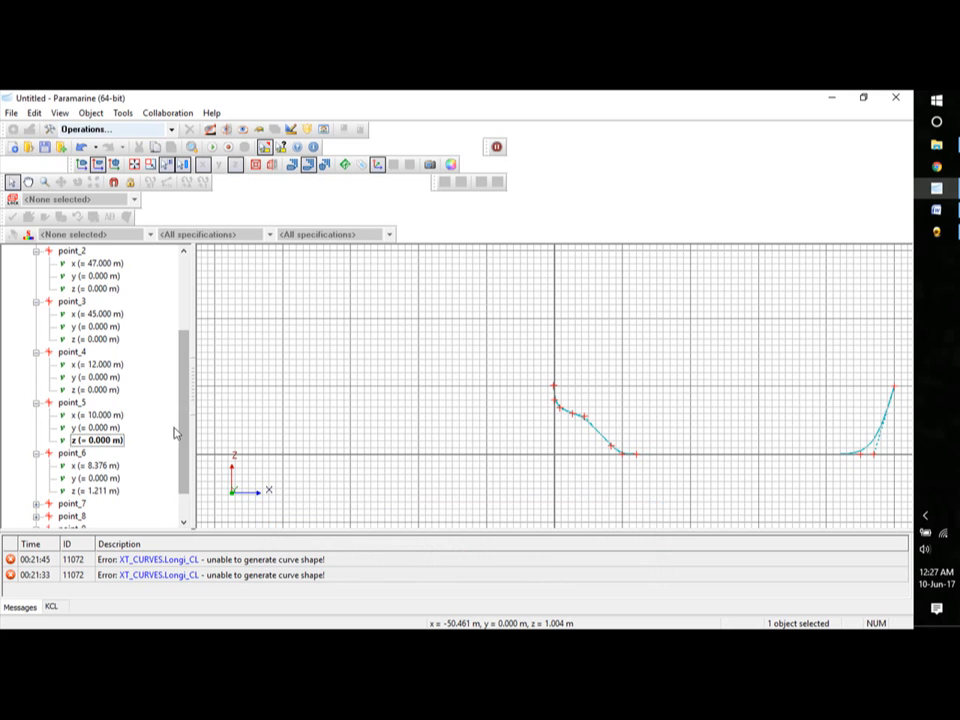
{"action": "scroll", "coordinate": [133, 461], "scroll_direction": "down", "scroll_amount": 1}
{"action": "double_click", "coordinate": [100, 428]}
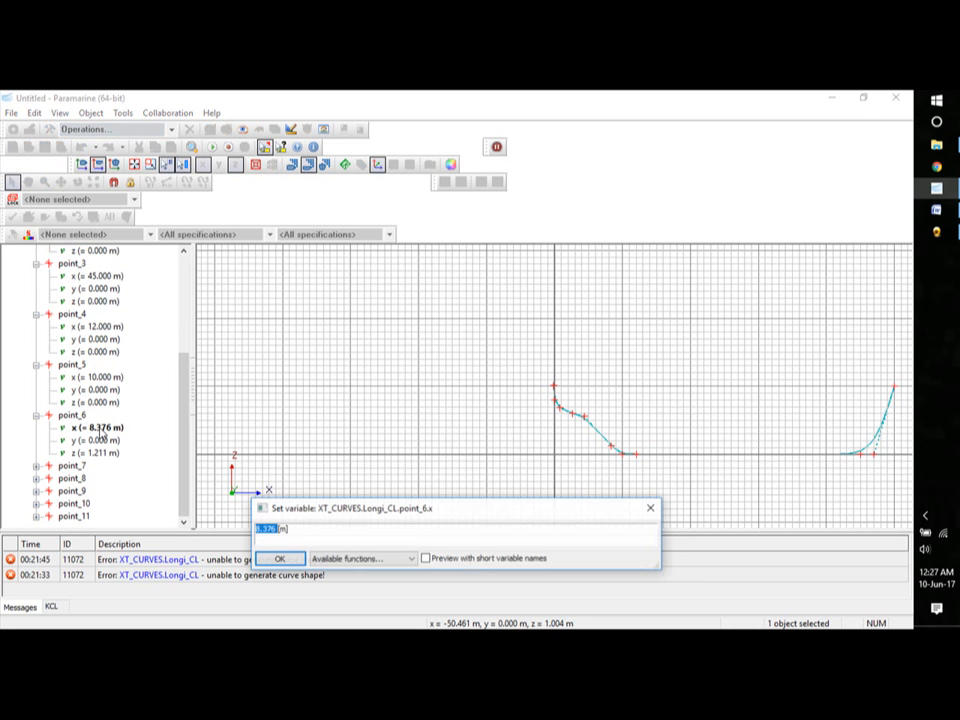
{"action": "type", "text": "8"}
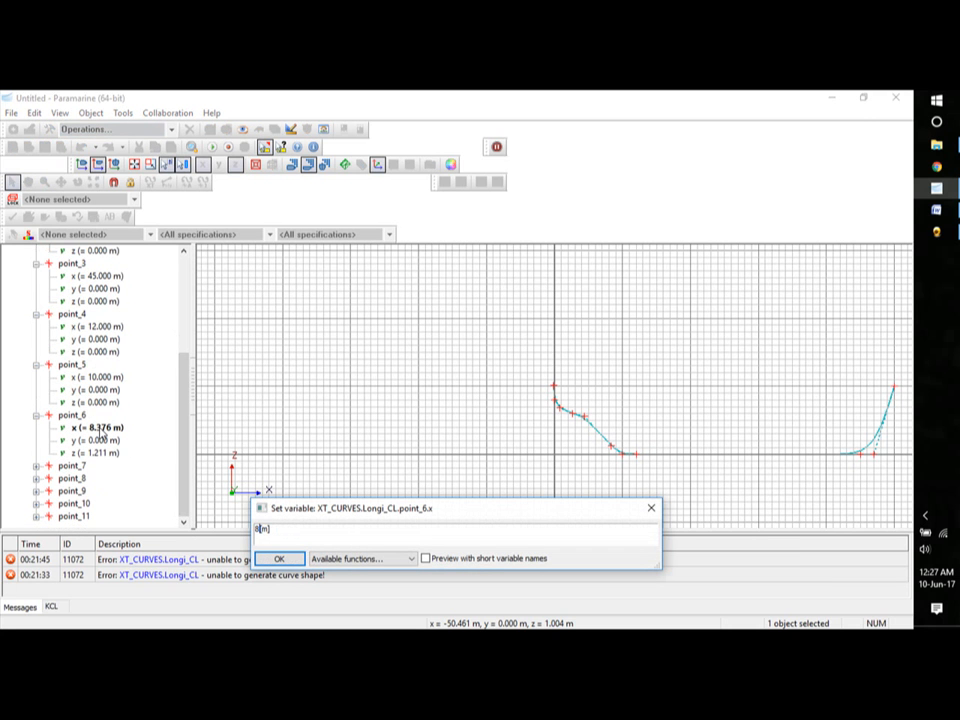
{"action": "left_click", "coordinate": [279, 558]}
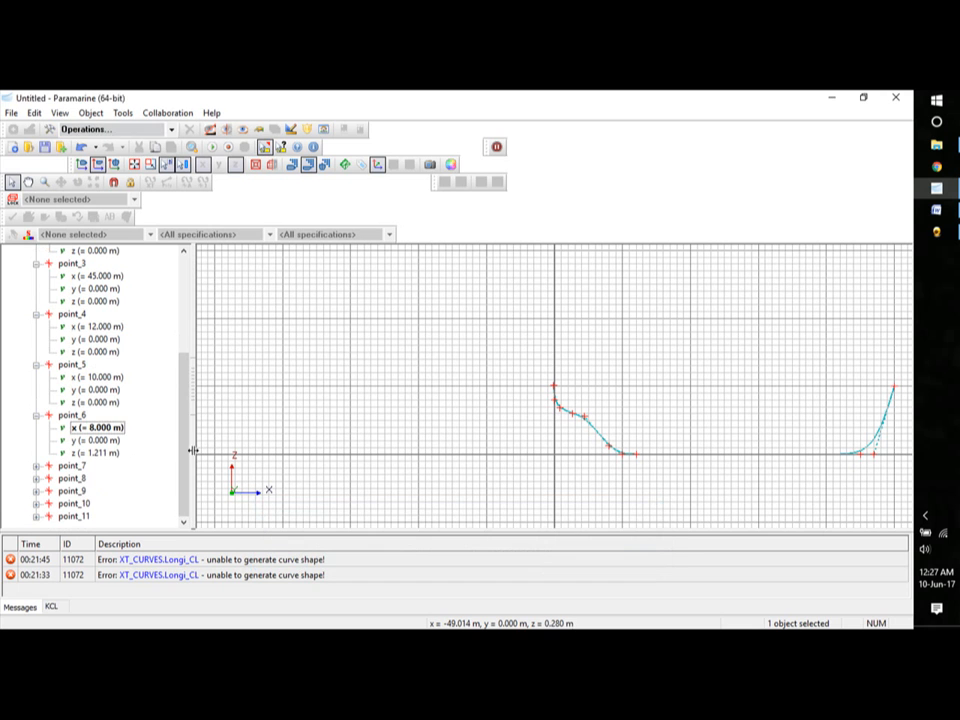
{"action": "double_click", "coordinate": [92, 455]}
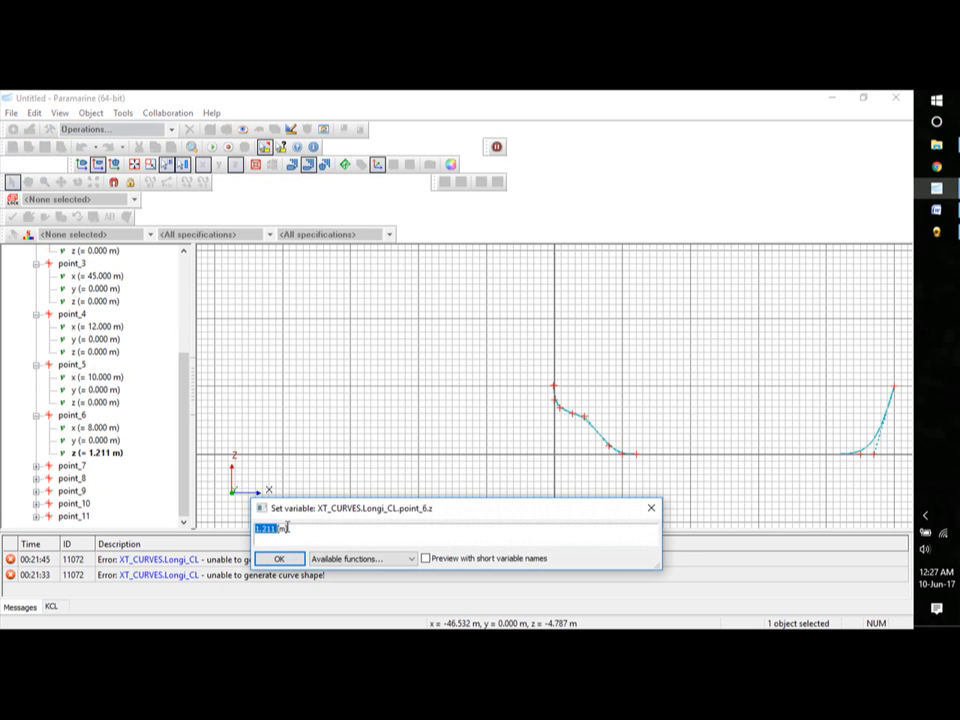
{"action": "type", "text": "2"}
{"action": "left_click", "coordinate": [281, 559]}
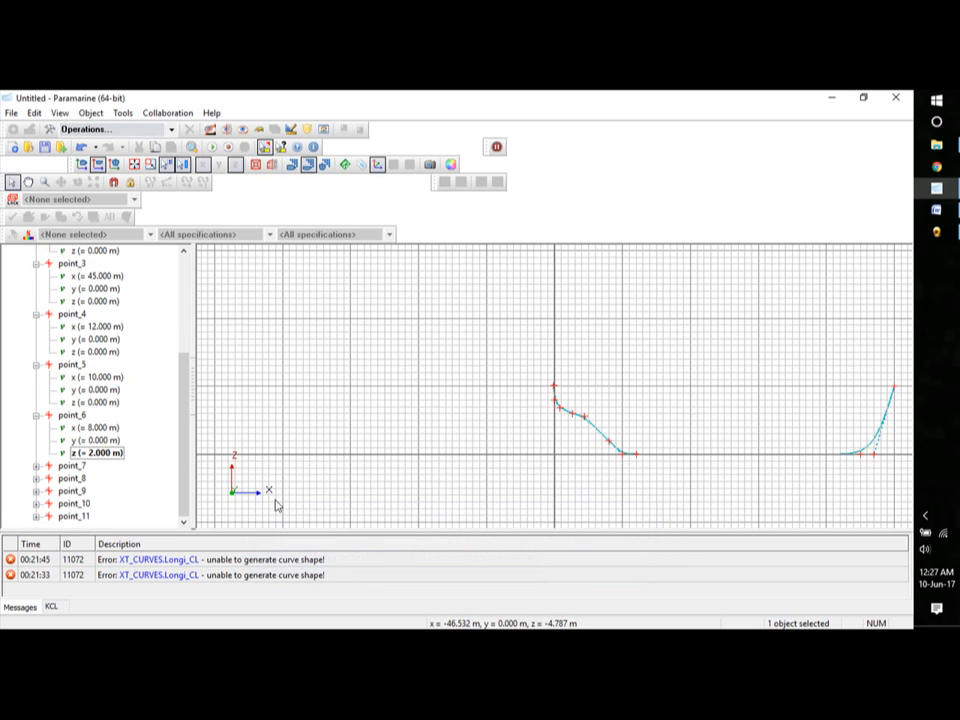
Set point_7 on the Longi_CL curve to x 6 m and z 4 m, and expand the coordinates of point_8.
{"action": "left_click", "coordinate": [34, 467]}
{"action": "scroll", "coordinate": [180, 437], "scroll_direction": "down", "scroll_amount": 1}
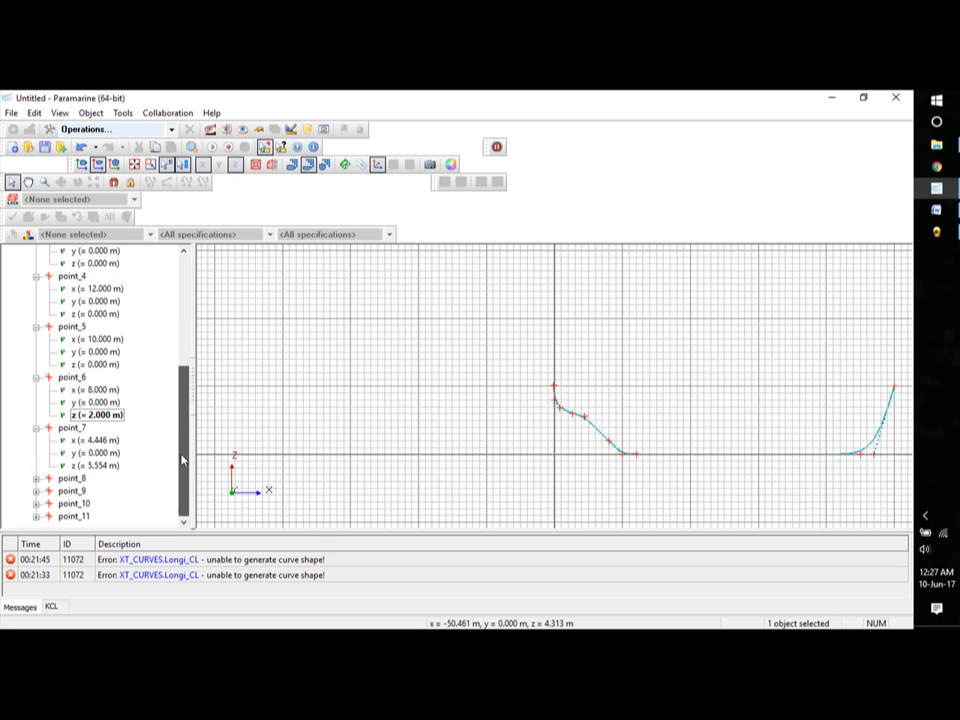
{"action": "left_click", "coordinate": [104, 440]}
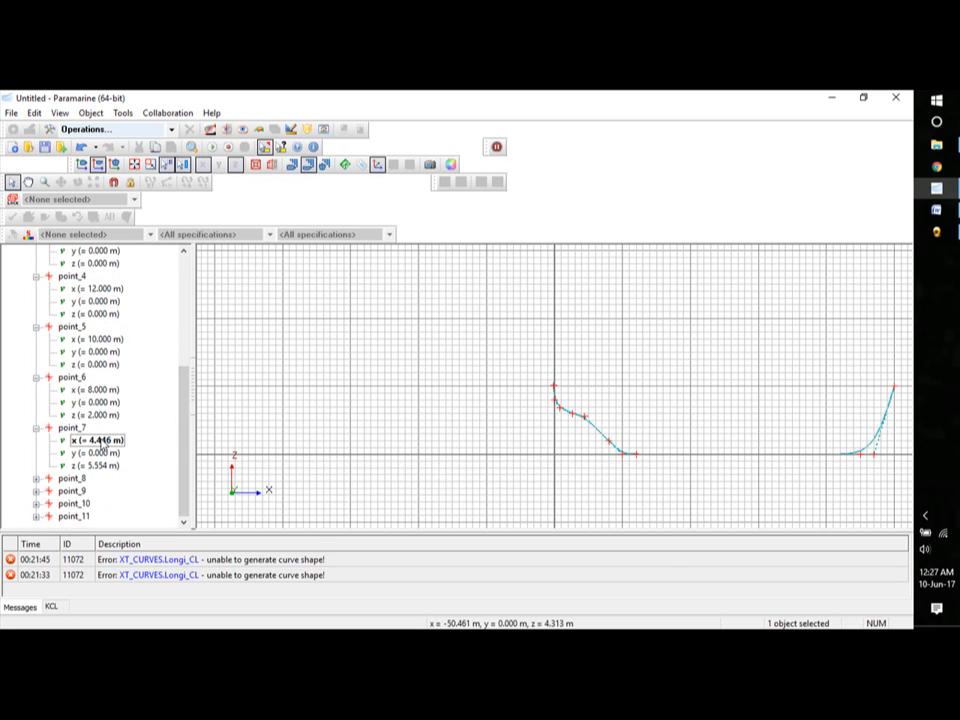
{"action": "double_click", "coordinate": [104, 440]}
{"action": "type", "text": "6[m"}
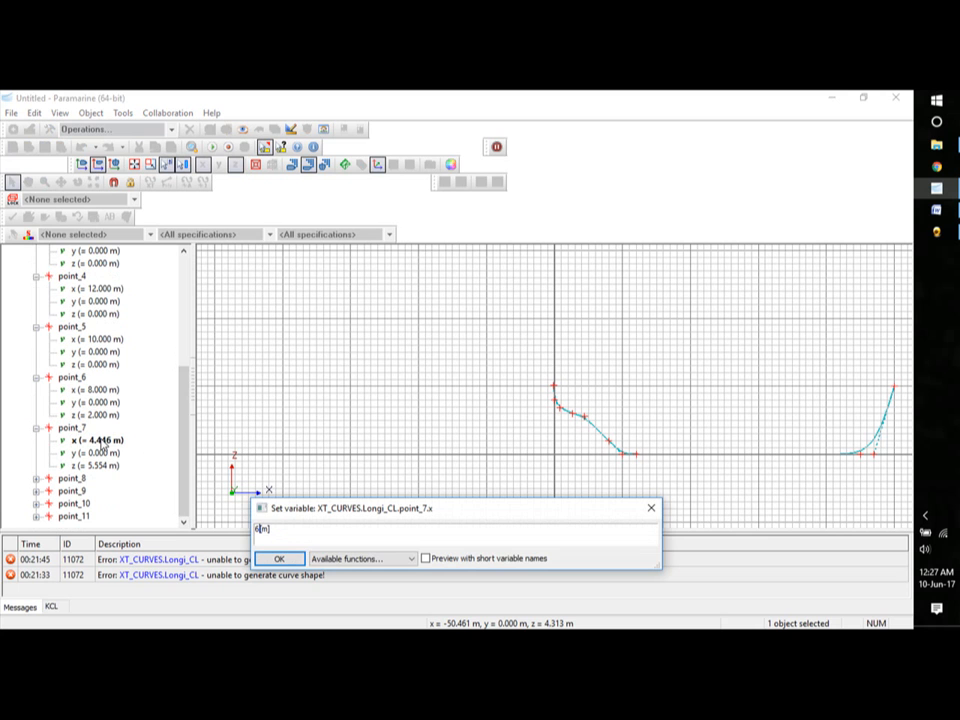
{"action": "left_click", "coordinate": [279, 557]}
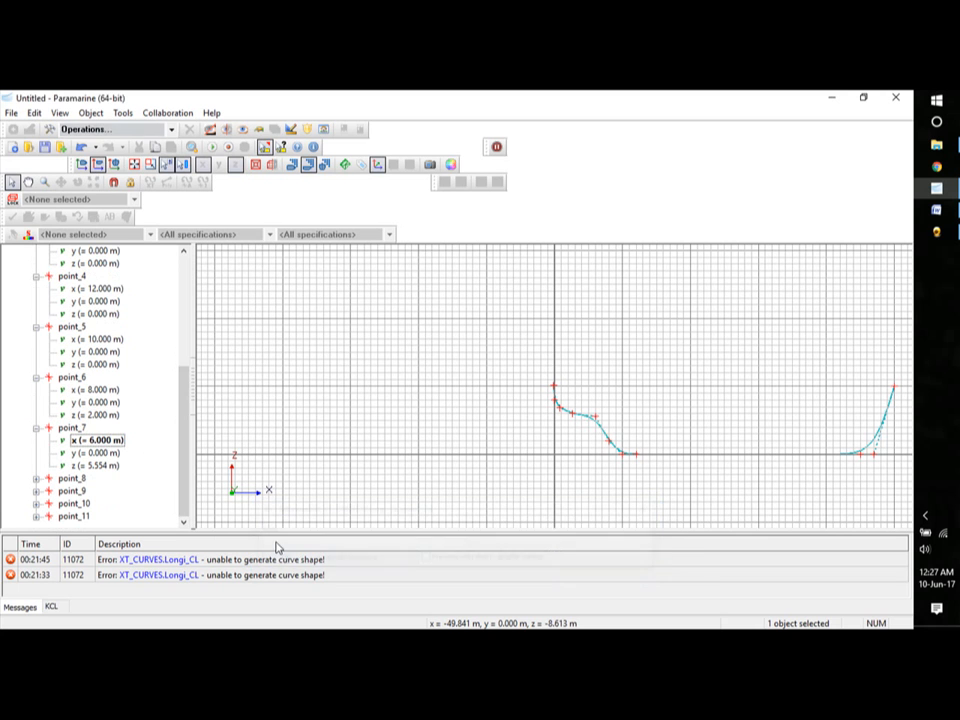
{"action": "double_click", "coordinate": [101, 468]}
{"action": "type", "text": "4[m"}
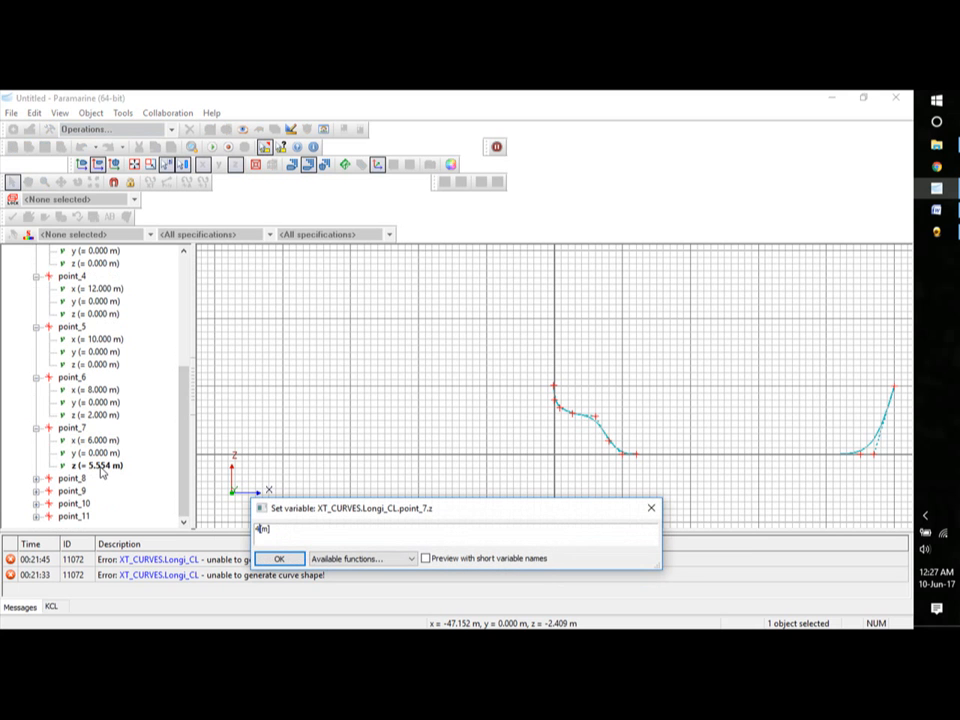
{"action": "left_click", "coordinate": [272, 558]}
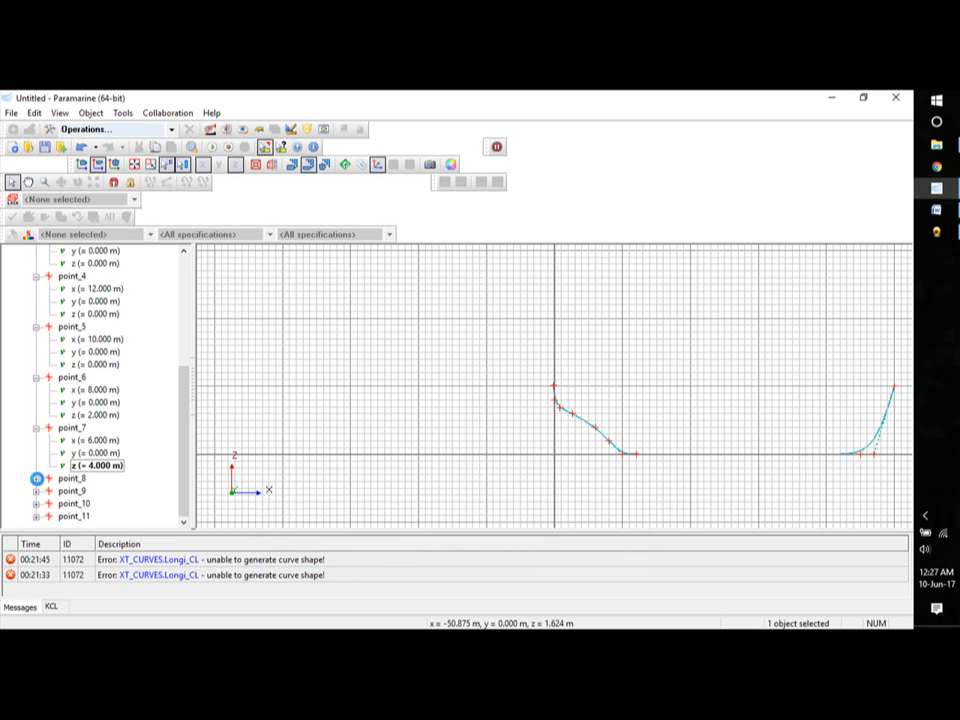
{"action": "left_click", "coordinate": [37, 478]}
{"action": "left_click_drag", "start_coordinate": [182, 426], "coordinate": [182, 476]}
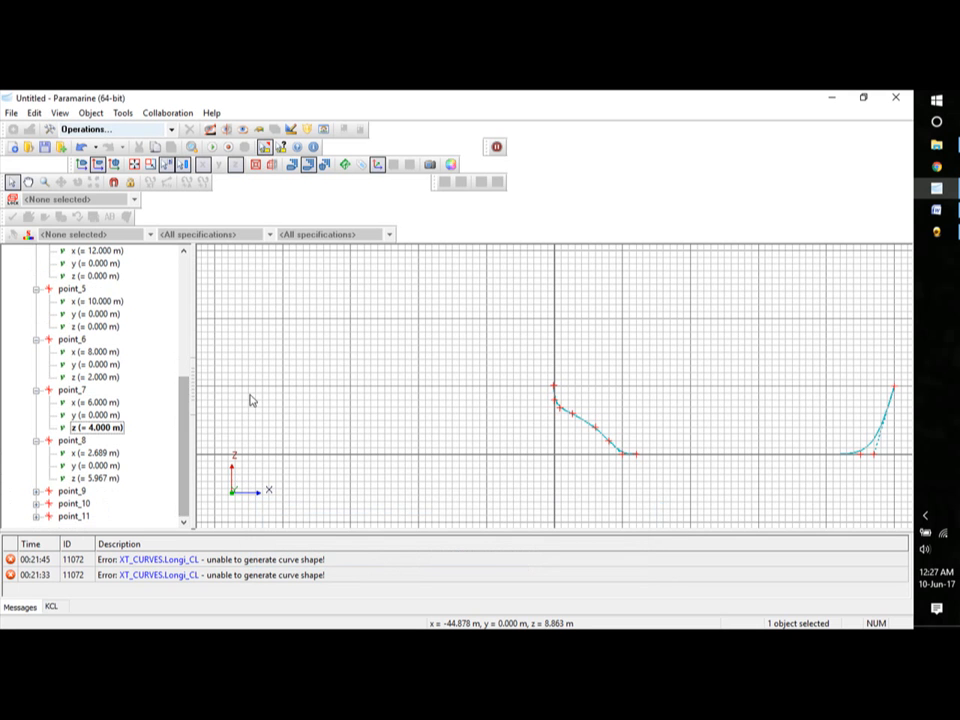
{"action": "left_click", "coordinate": [89, 455]}
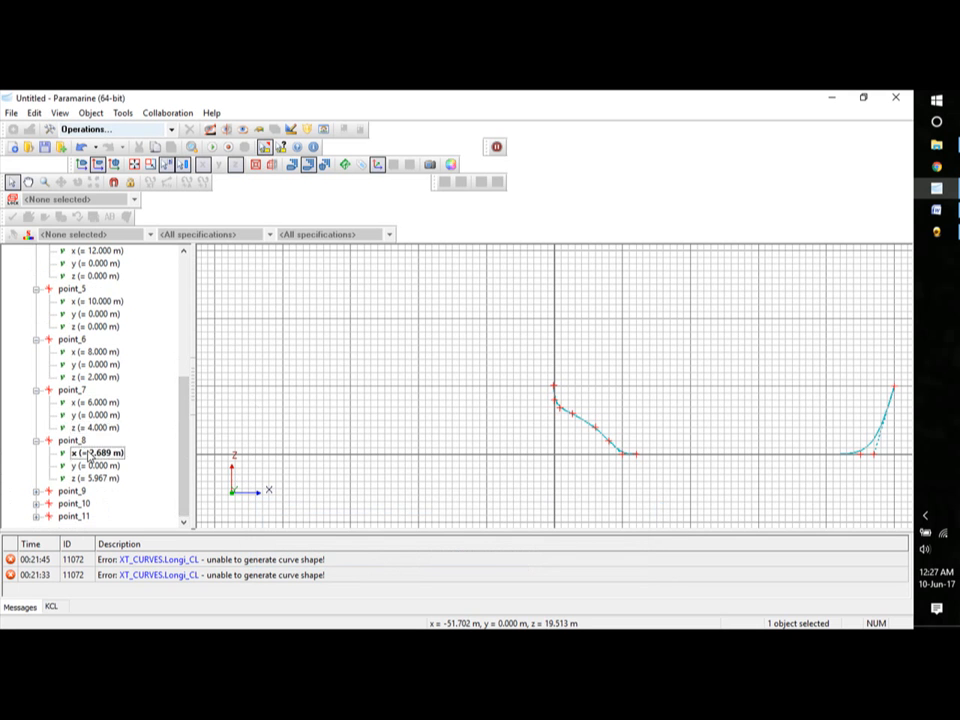
{"action": "double_click", "coordinate": [90, 455]}
{"action": "type", "text": "5[m"}
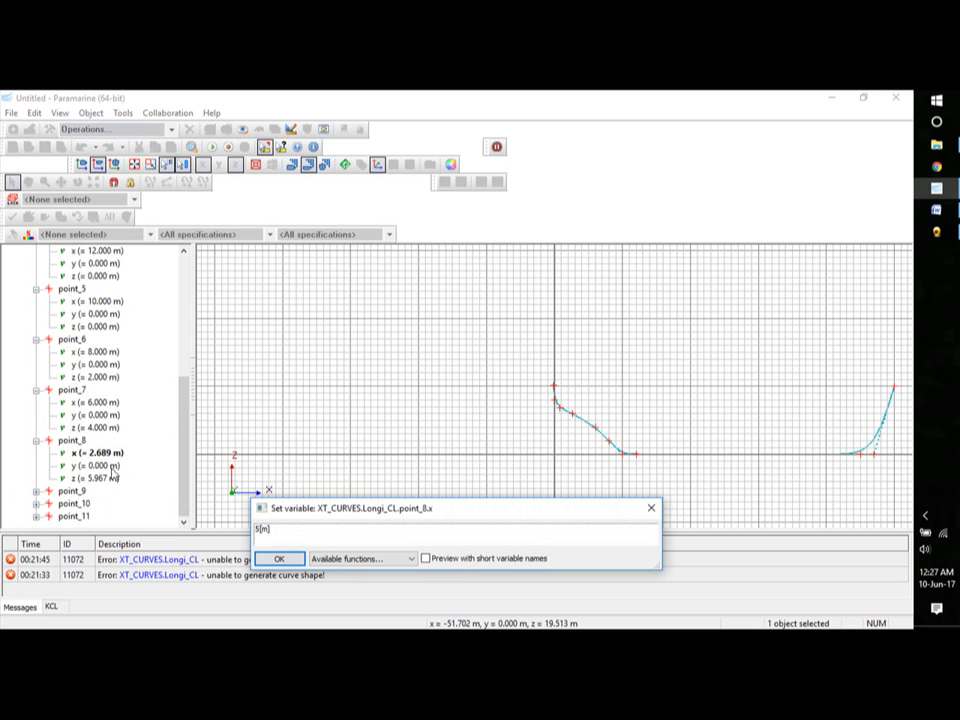
{"action": "left_click", "coordinate": [99, 479]}
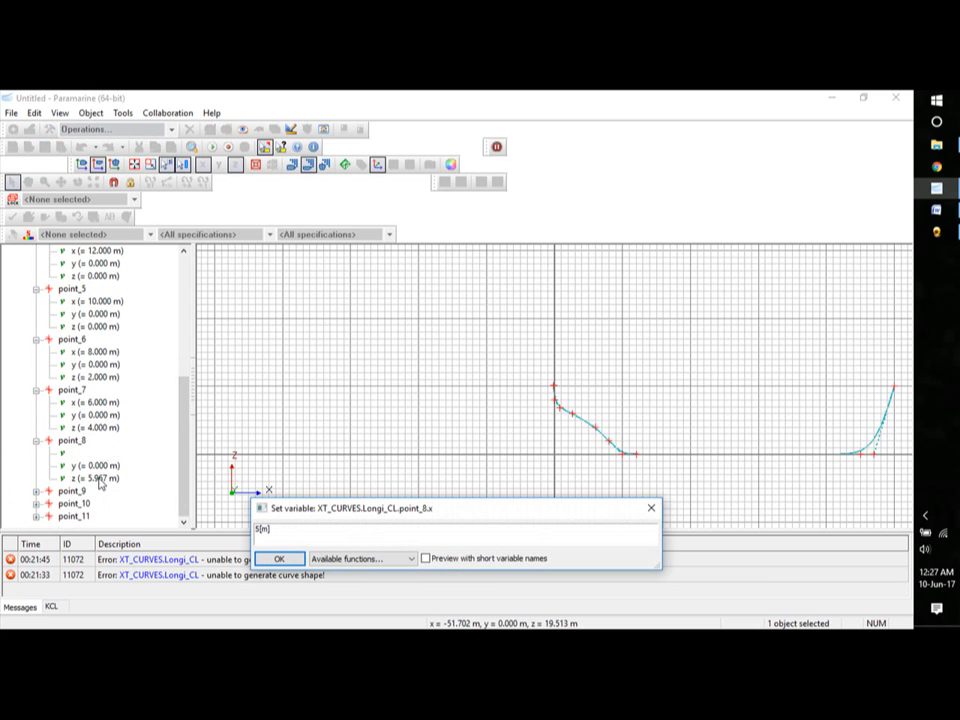
{"action": "left_click", "coordinate": [651, 508]}
Set the x coordinate of point_8 on the Longi_CL curve to 5 m and its z coordinate to 5 m.
{"action": "double_click", "coordinate": [110, 456]}
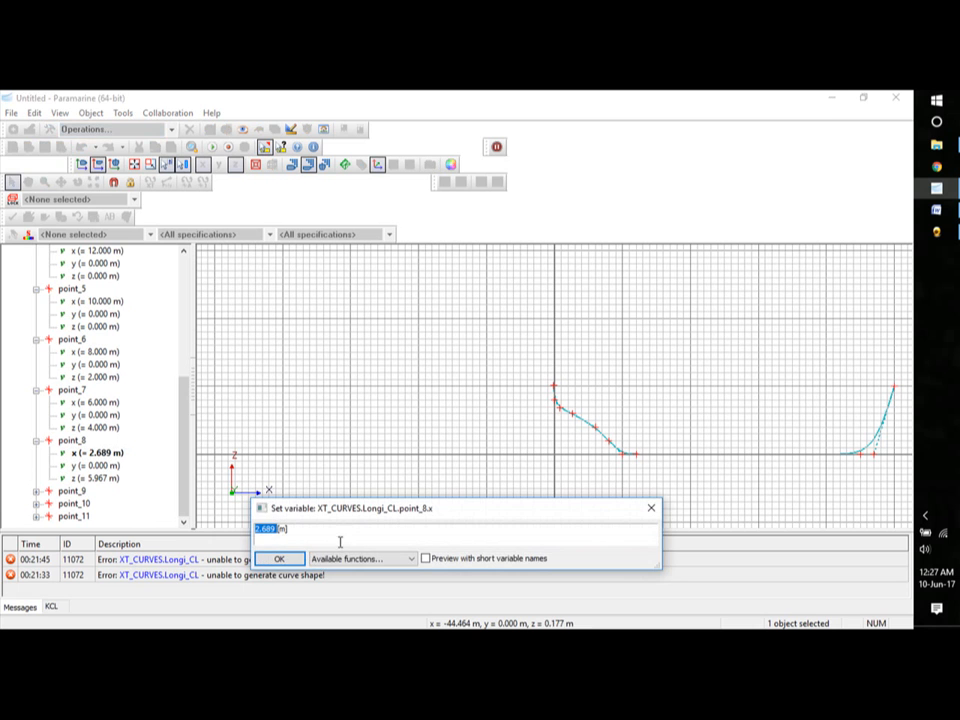
{"action": "type", "text": "5"}
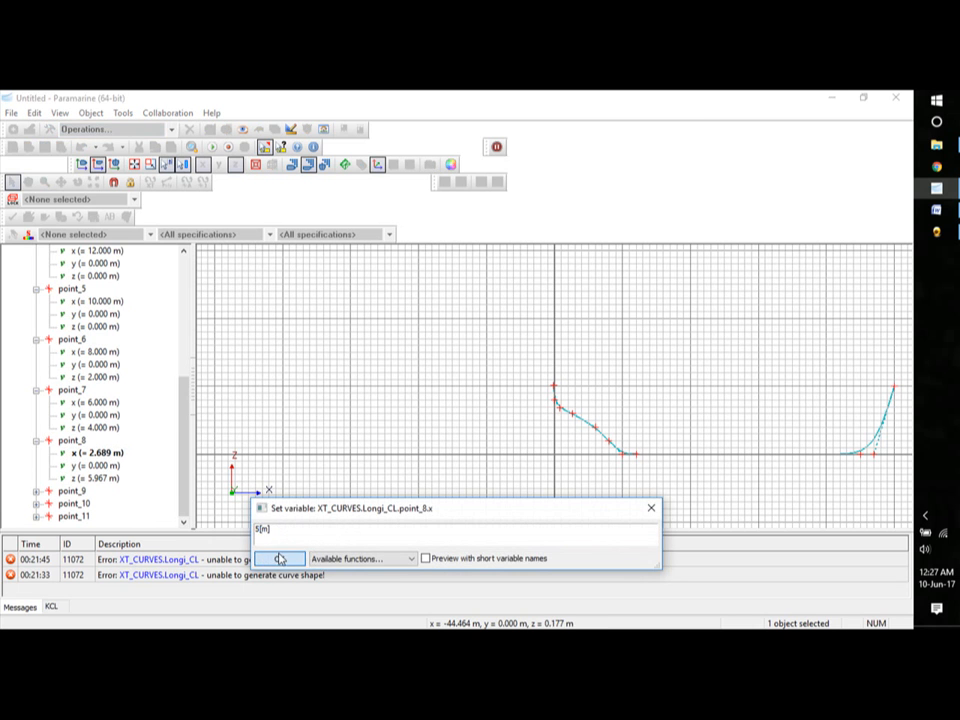
{"action": "left_click", "coordinate": [279, 558]}
{"action": "double_click", "coordinate": [108, 478]}
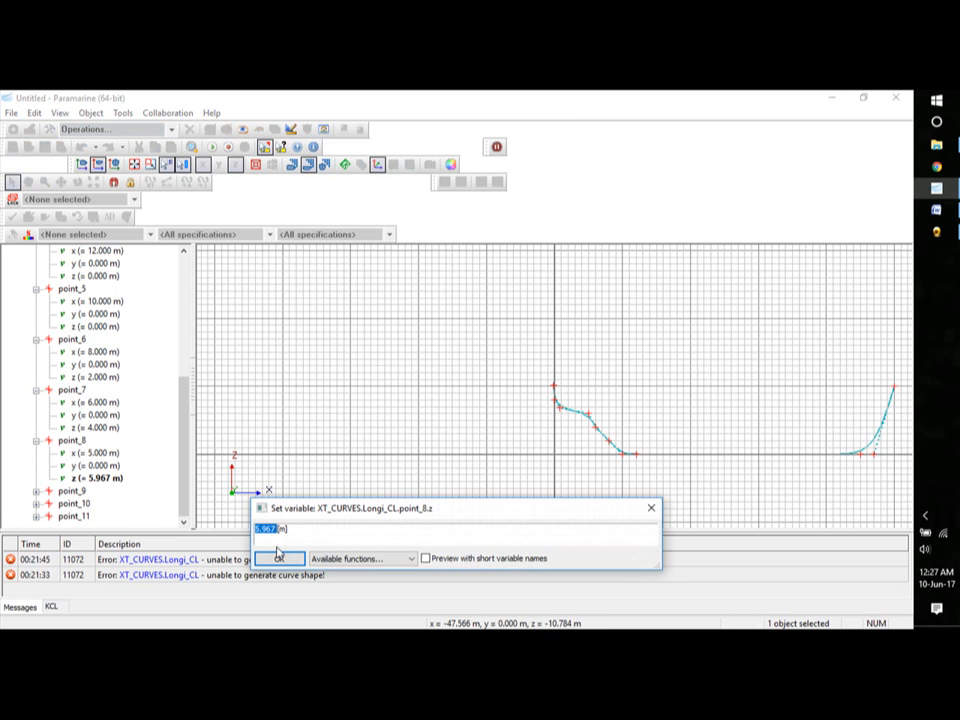
{"action": "type", "text": "5"}
{"action": "left_click", "coordinate": [279, 558]}
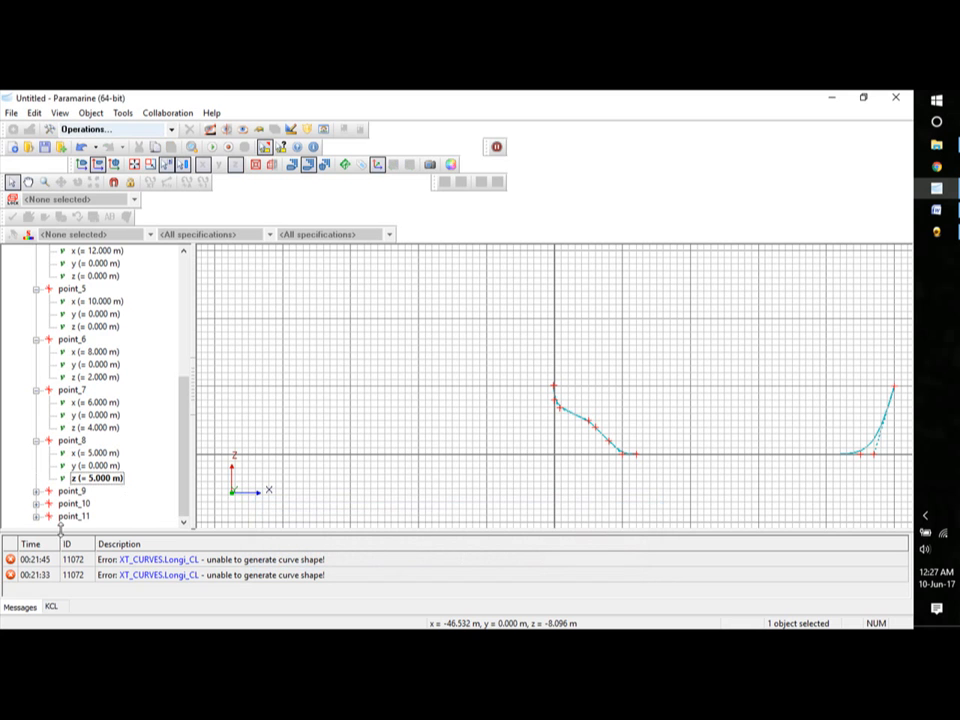
Set the x coordinate of point_9 on the Longi_CL curve to 3 m and its z coordinate to 5 m.
{"action": "left_click", "coordinate": [37, 491]}
{"action": "scroll", "coordinate": [180, 464], "scroll_direction": "down", "scroll_amount": 1}
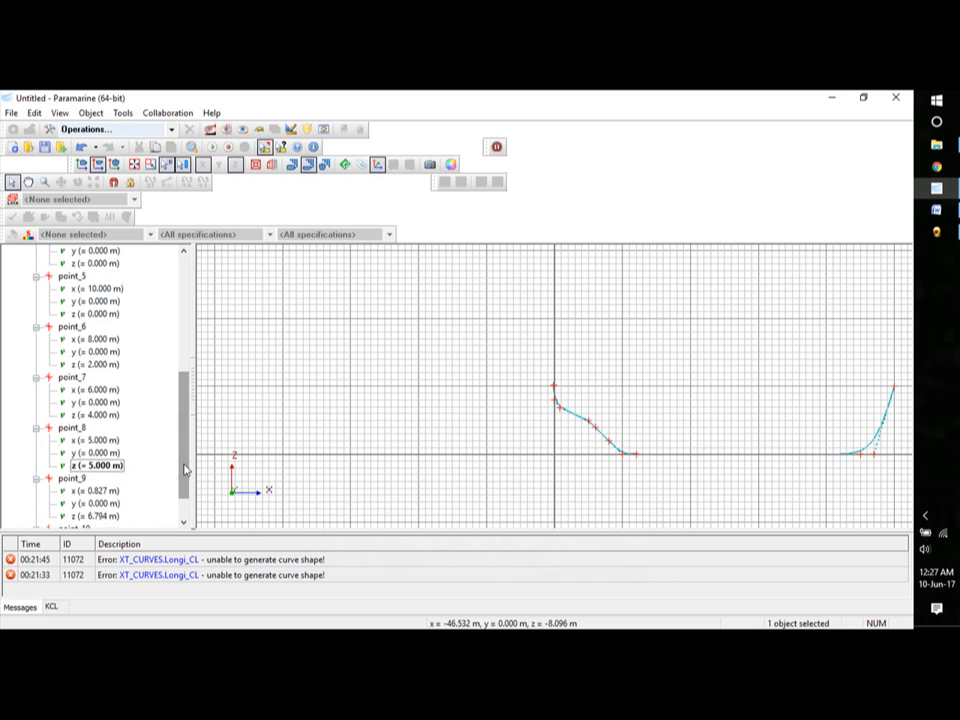
{"action": "scroll", "coordinate": [186, 485], "scroll_direction": "down", "scroll_amount": 1}
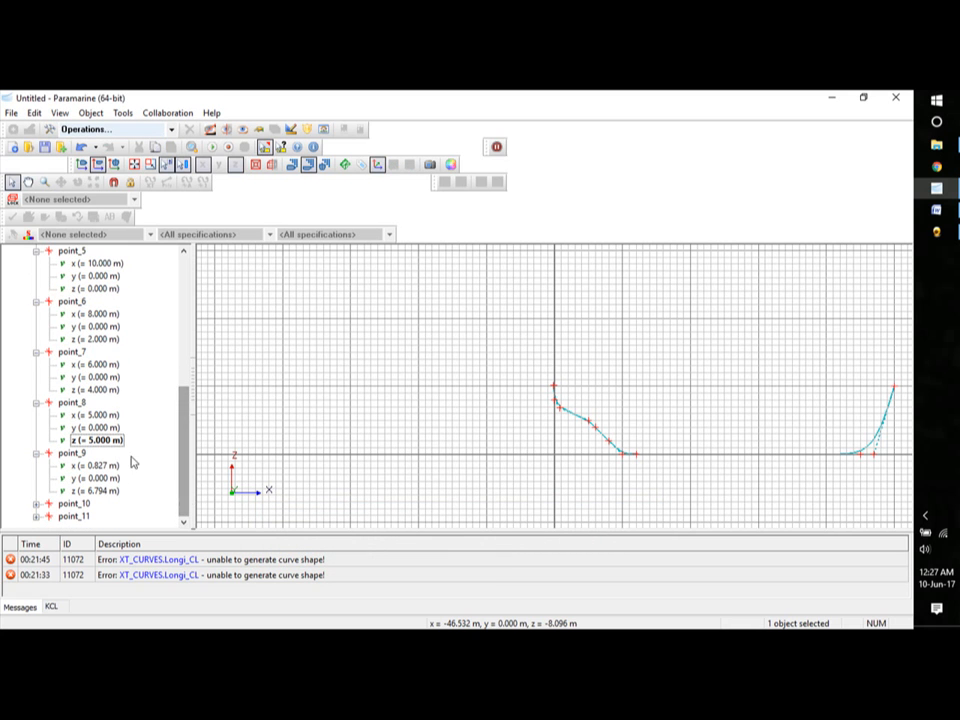
{"action": "double_click", "coordinate": [99, 466]}
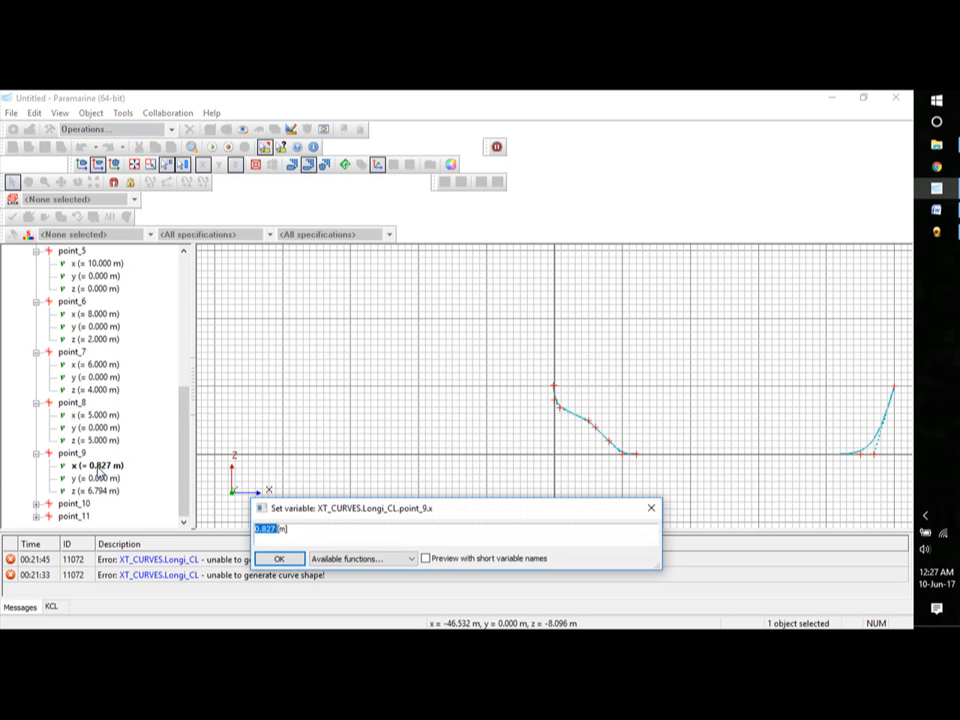
{"action": "type", "text": "3"}
{"action": "key", "text": "Return"}
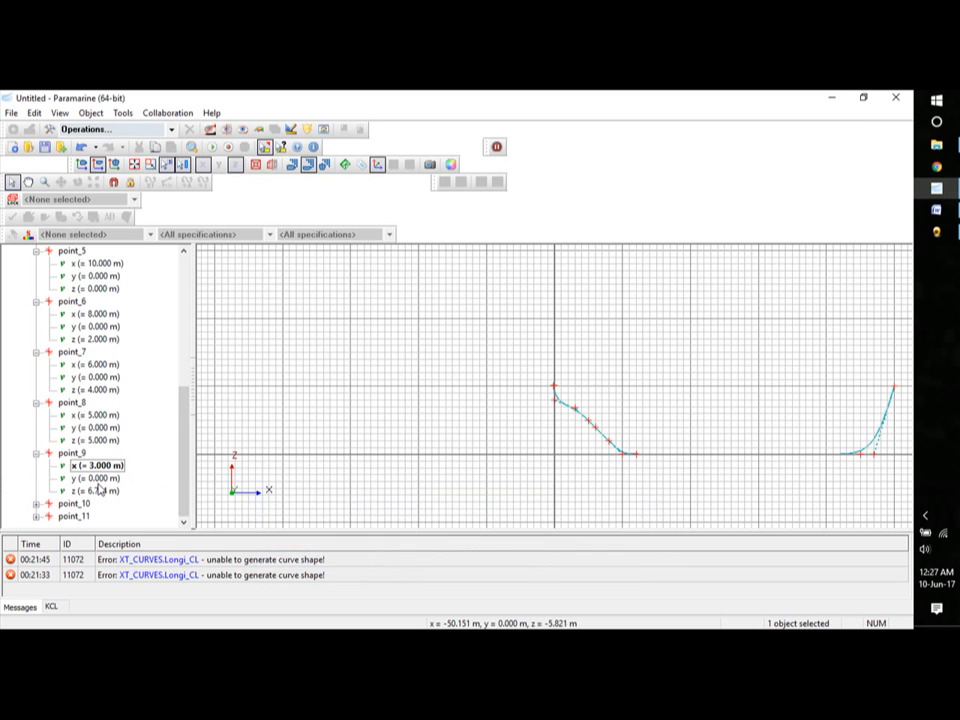
{"action": "double_click", "coordinate": [100, 489]}
{"action": "type", "text": "5[m"}
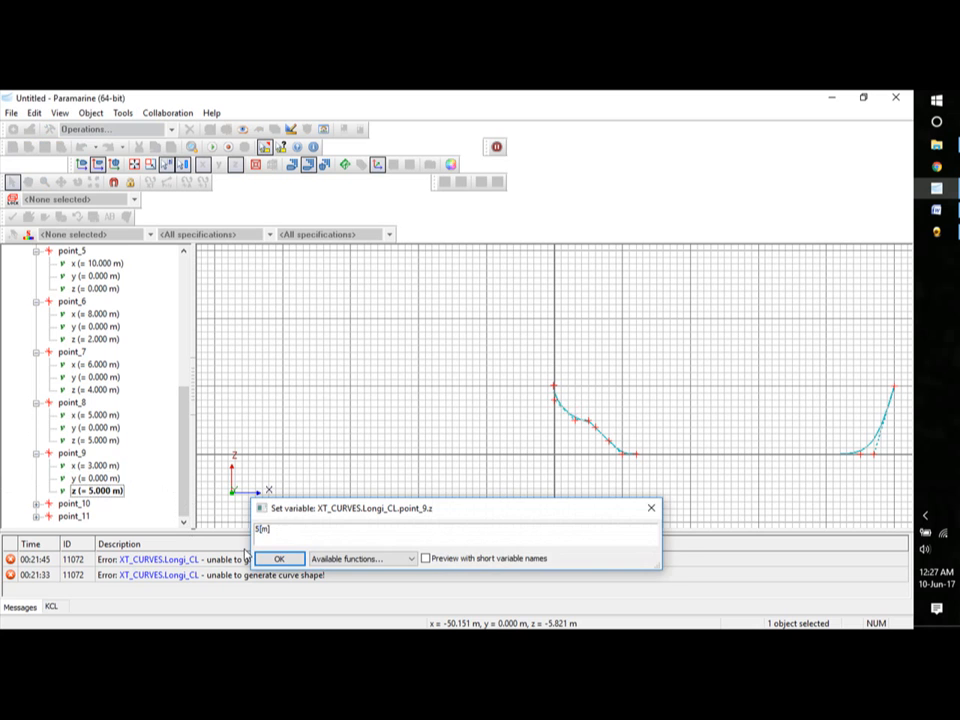
{"action": "key", "text": "Return"}
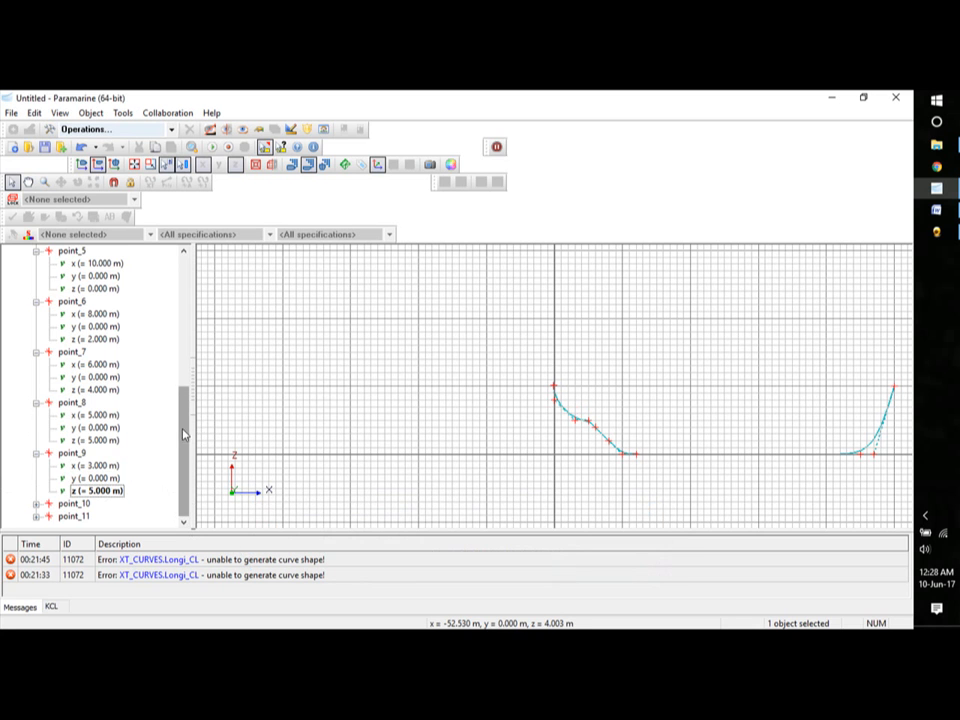
Set the z coordinate of point_10 on the Longi_CL curve to 5 m.
{"action": "left_click", "coordinate": [36, 503]}
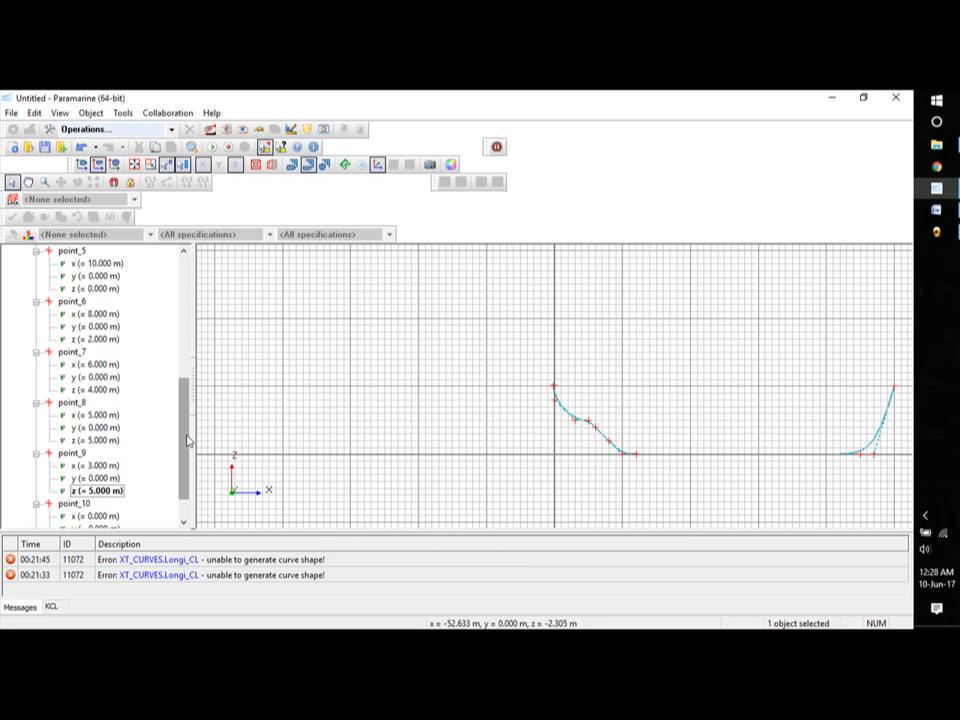
{"action": "scroll", "coordinate": [150, 465], "scroll_direction": "down", "scroll_amount": 1}
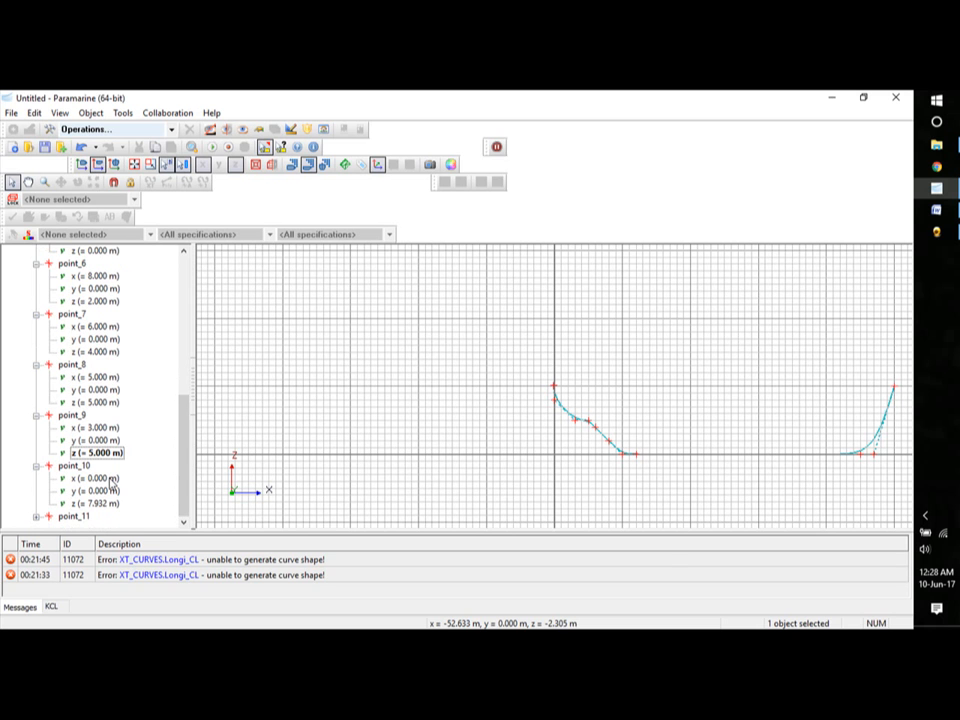
{"action": "double_click", "coordinate": [98, 504]}
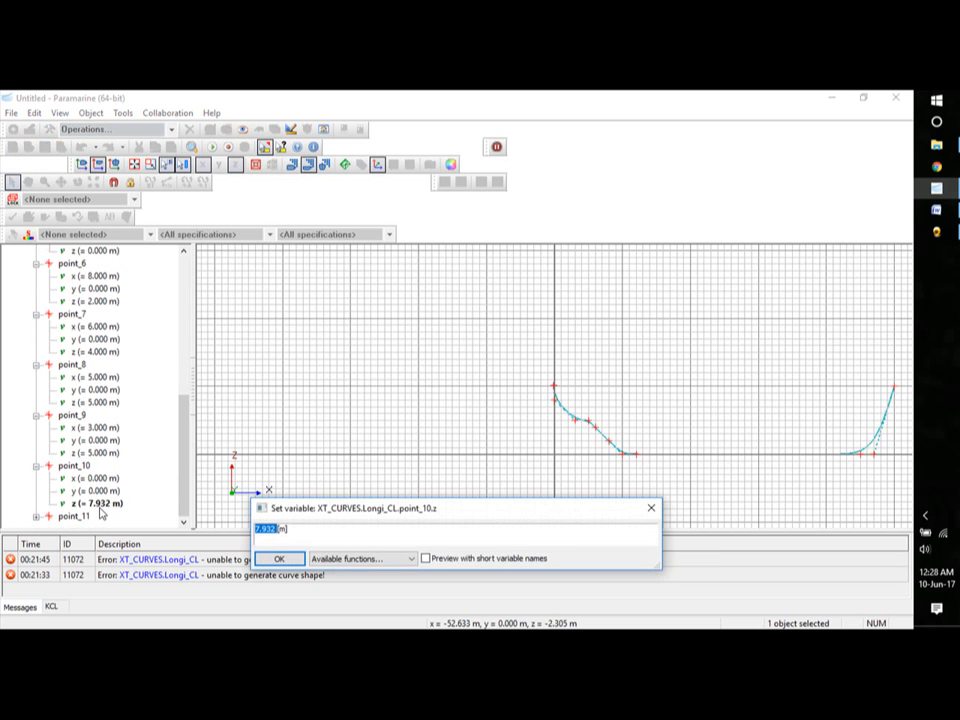
{"action": "type", "text": "5"}
{"action": "left_click", "coordinate": [277, 559]}
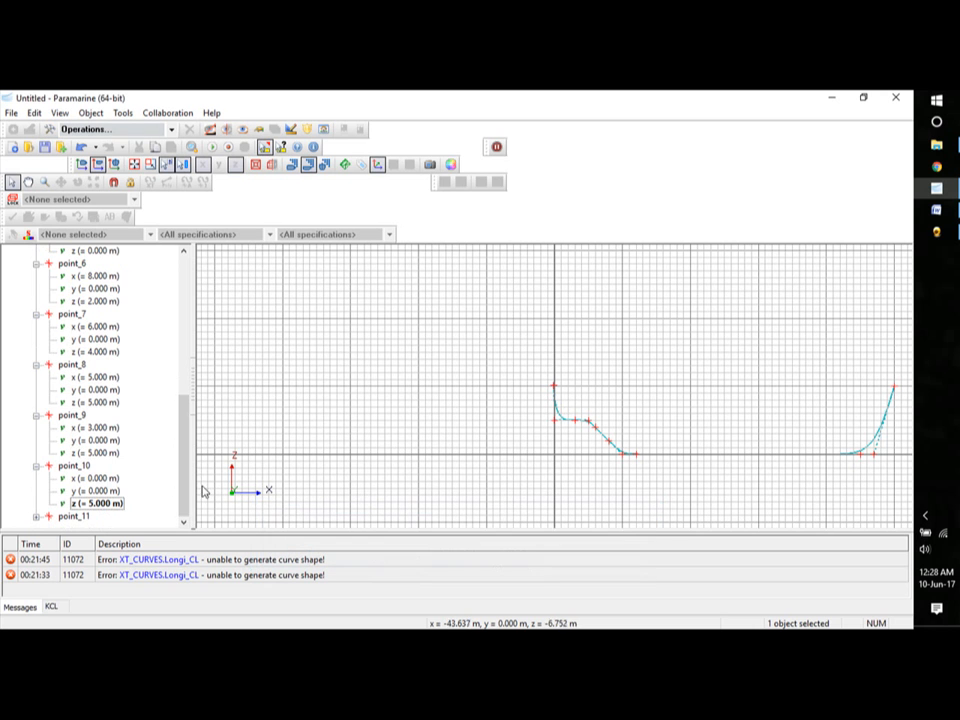
Set the x coordinate of point_11 on the Longi_CL curve to 0 m and its z coordinate to 10 m.
{"action": "scroll", "coordinate": [37, 520], "scroll_direction": "down", "scroll_amount": 1}
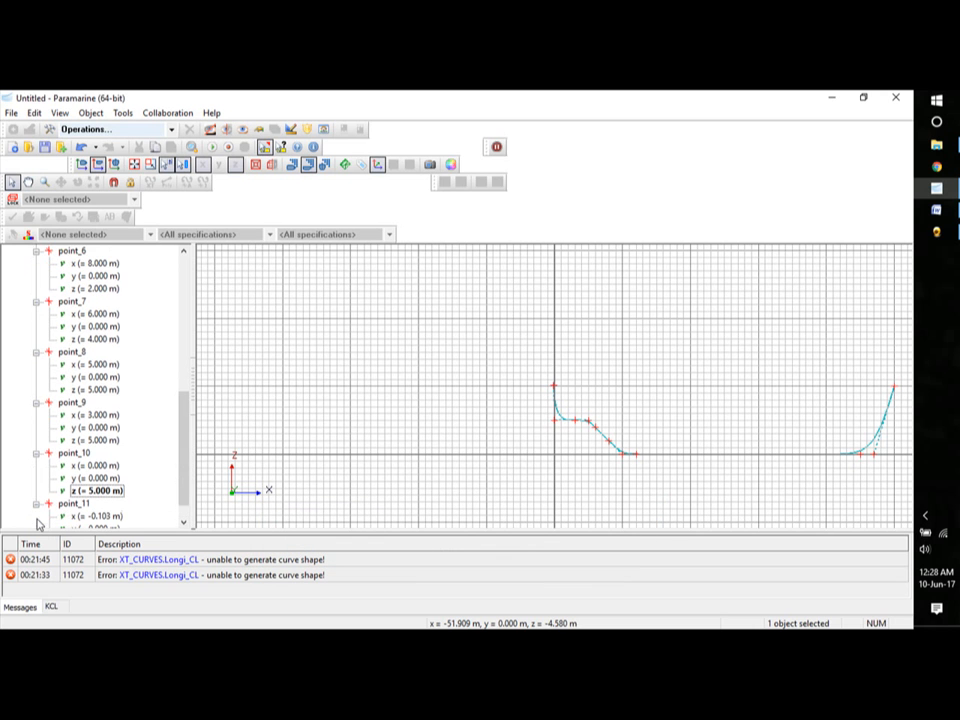
{"action": "scroll", "coordinate": [186, 454], "scroll_direction": "down", "scroll_amount": 1}
{"action": "double_click", "coordinate": [105, 491]}
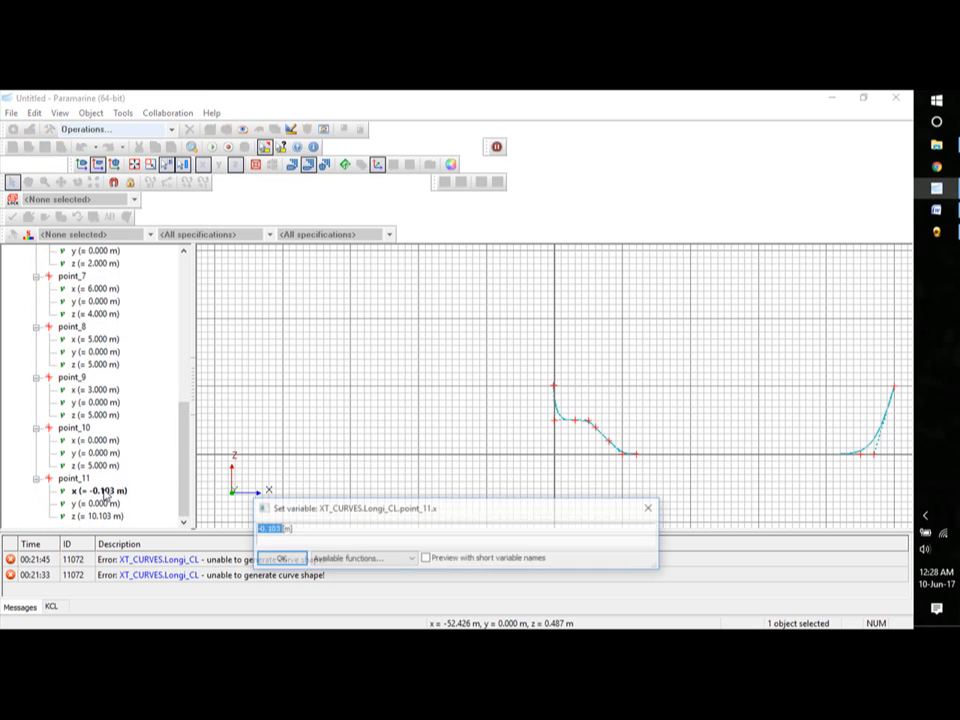
{"action": "type", "text": "0"}
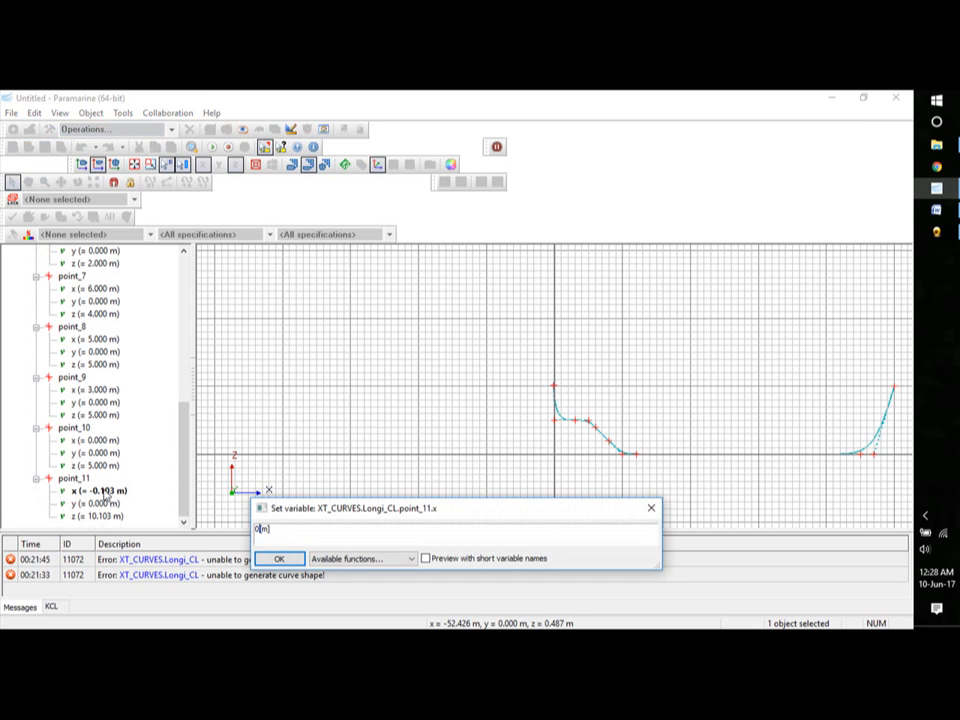
{"action": "left_click", "coordinate": [279, 559]}
{"action": "left_click", "coordinate": [113, 507]}
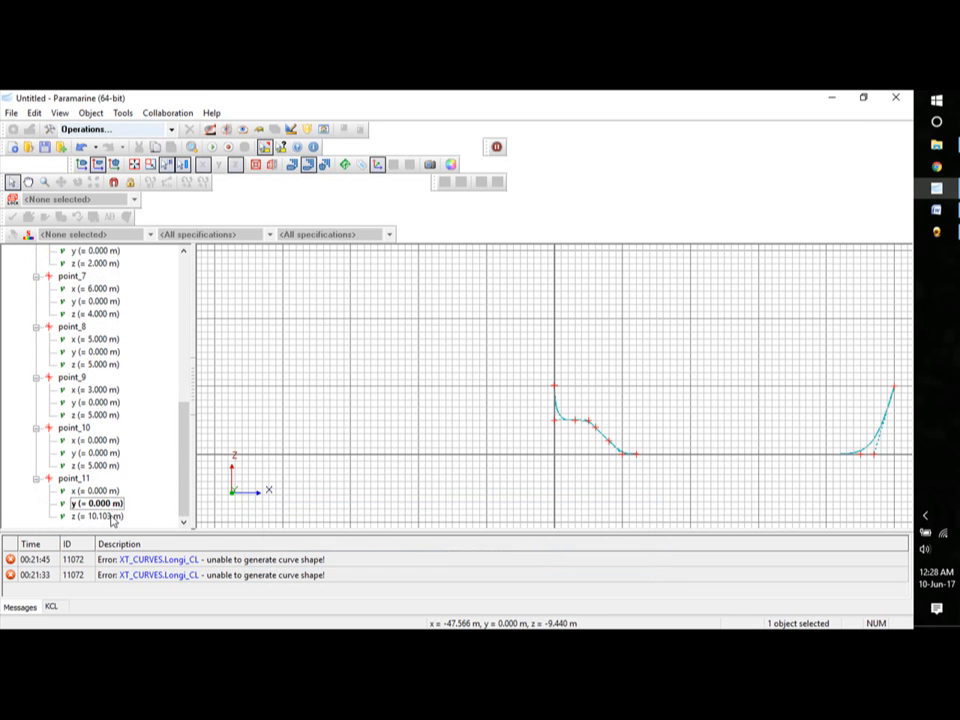
{"action": "double_click", "coordinate": [113, 516]}
{"action": "type", "text": "10[m"}
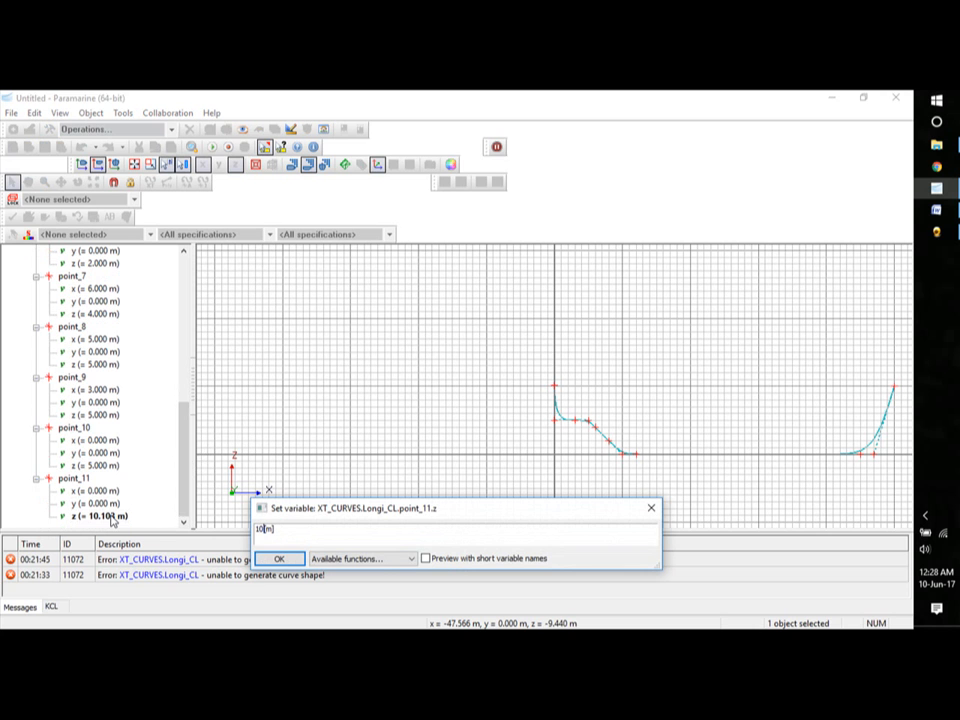
{"action": "left_click", "coordinate": [279, 559]}
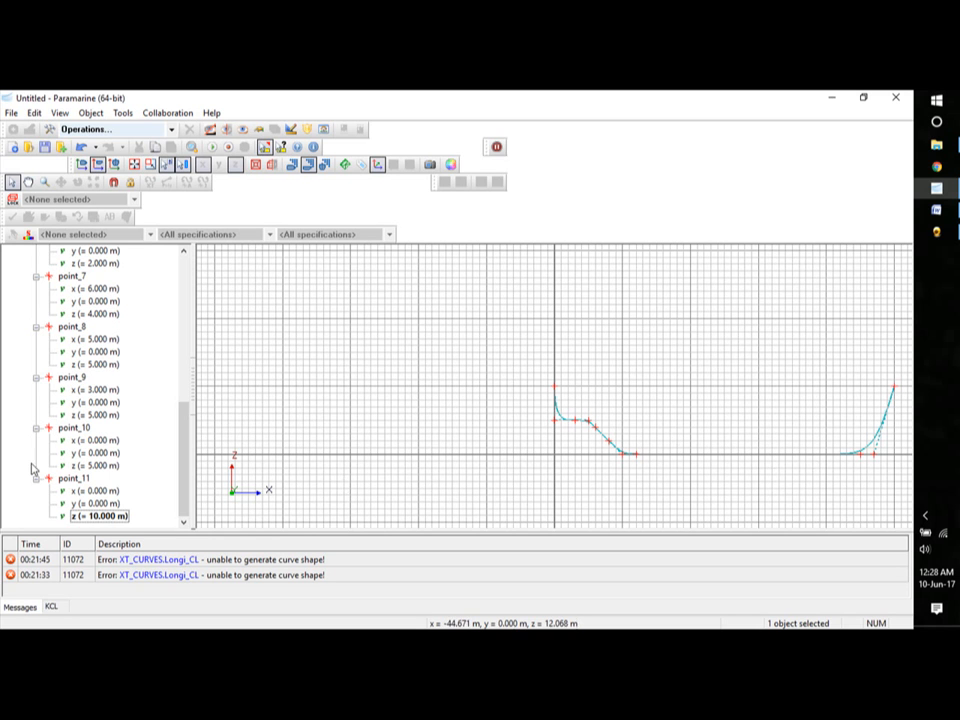
Apply the knuckle operation to point_3 and point_4 of the Longi_CL curve.
{"action": "left_click_drag", "start_coordinate": [182, 443], "coordinate": [182, 289]}
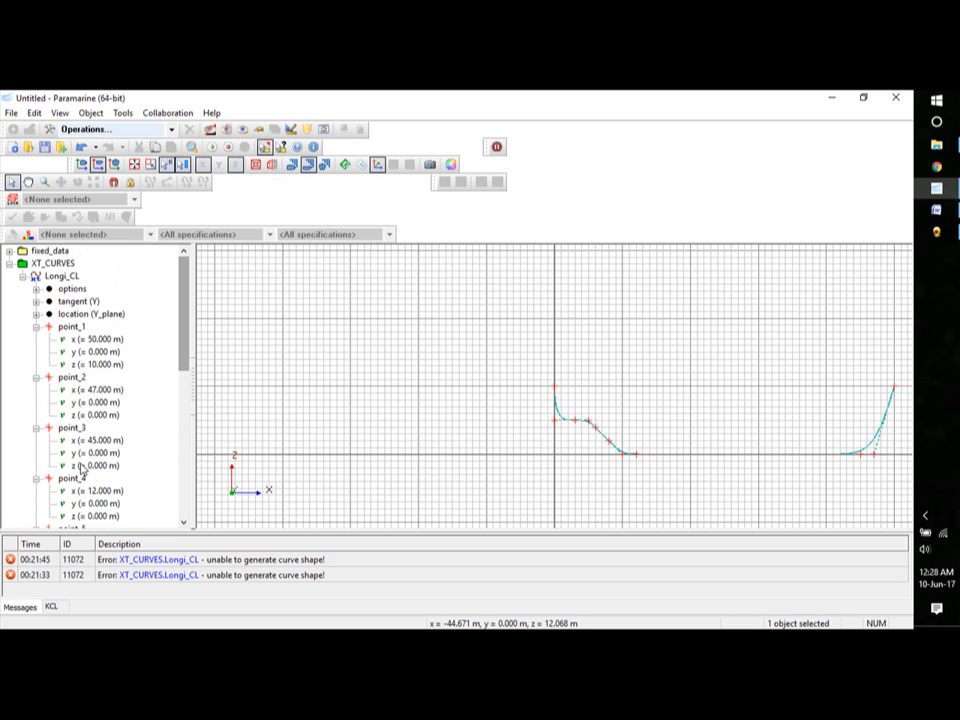
{"action": "left_click", "coordinate": [72, 429]}
{"action": "right_click", "coordinate": [78, 430]}
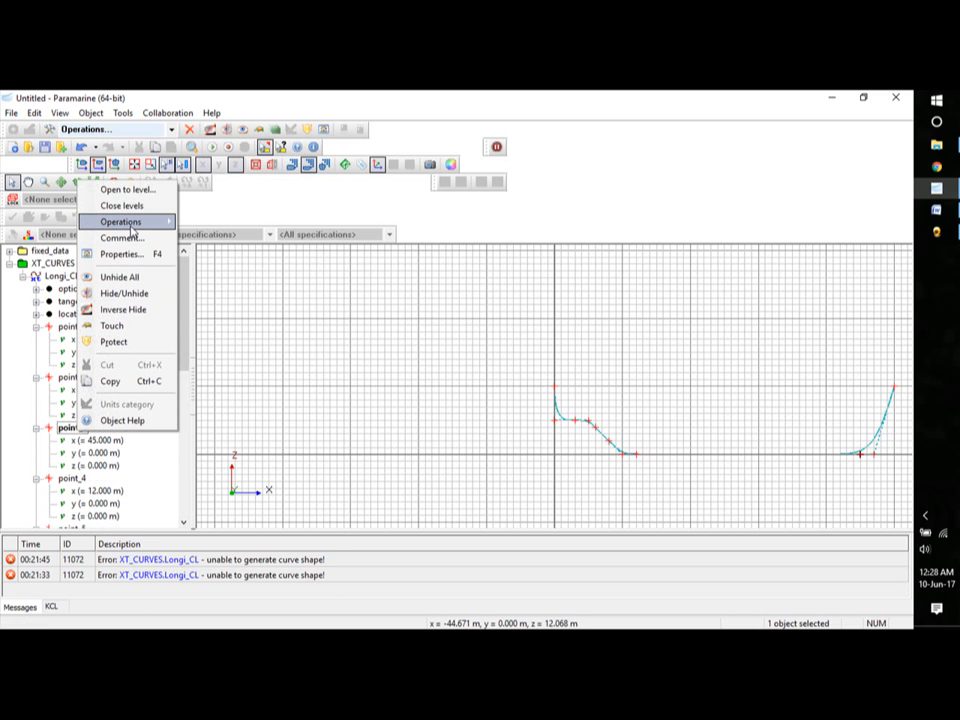
{"action": "mouse_move", "coordinate": [157, 231]}
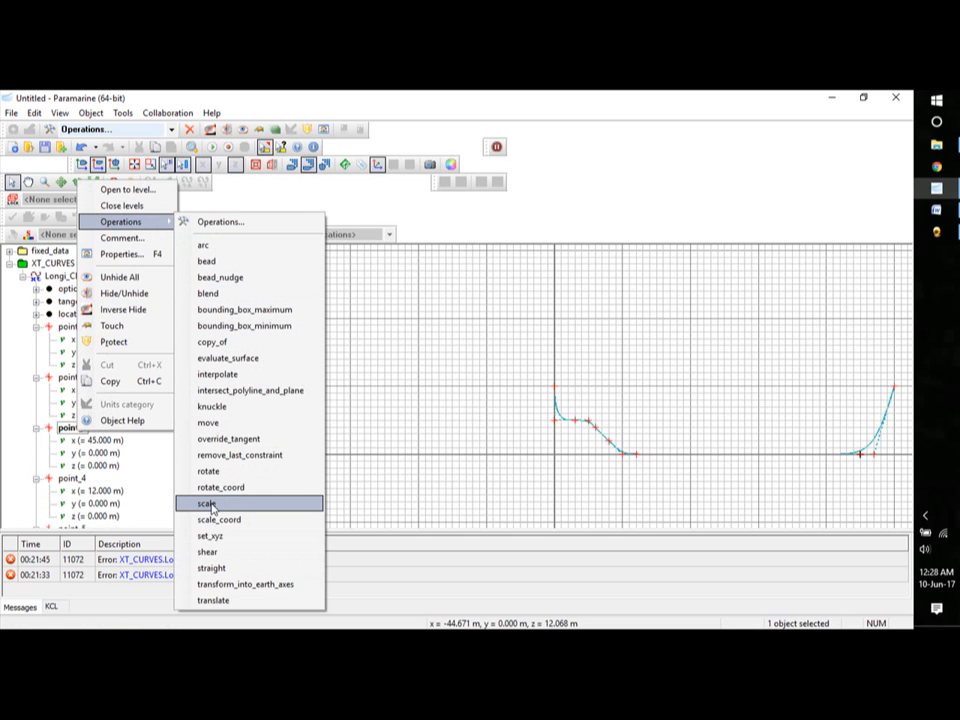
{"action": "left_click", "coordinate": [213, 406]}
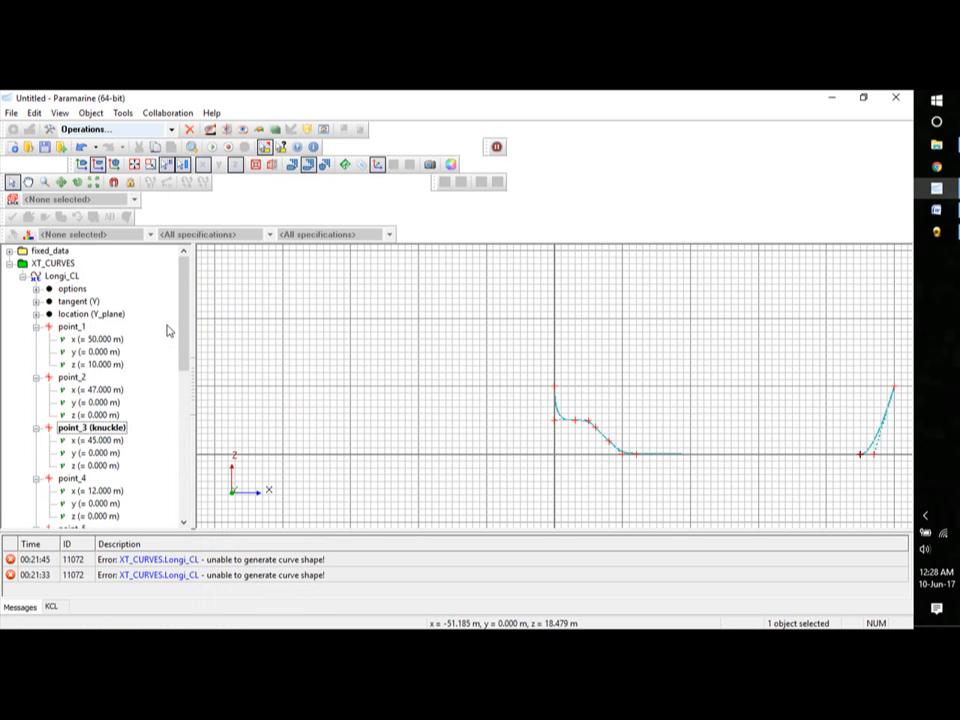
{"action": "scroll", "coordinate": [180, 326], "scroll_direction": "down", "scroll_amount": 3}
{"action": "right_click", "coordinate": [82, 353]}
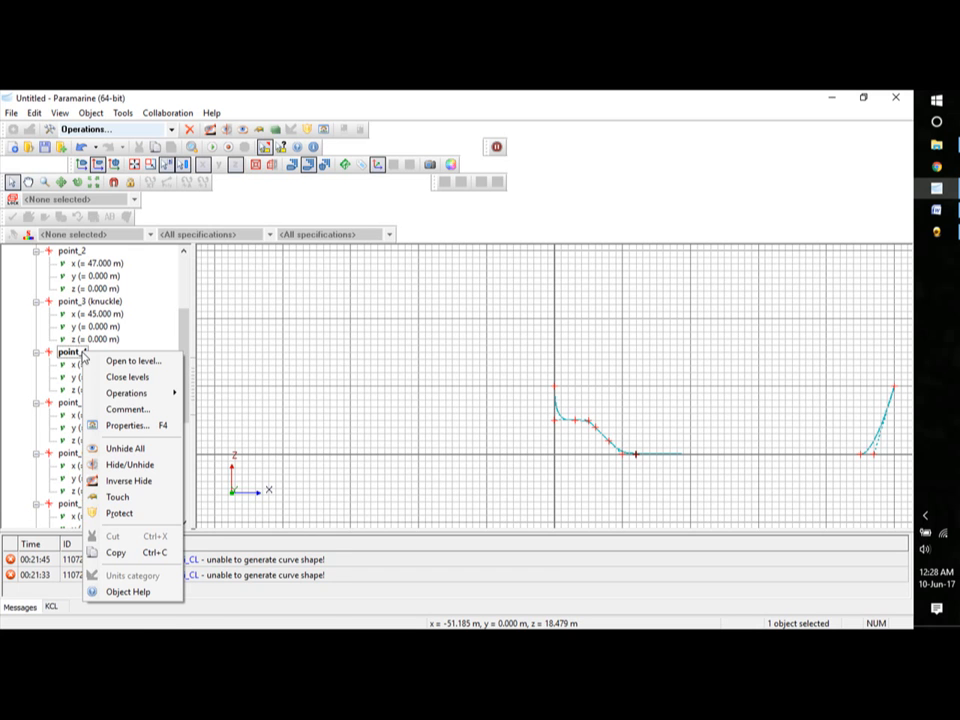
{"action": "mouse_move", "coordinate": [191, 397]}
{"action": "left_click", "coordinate": [230, 425]}
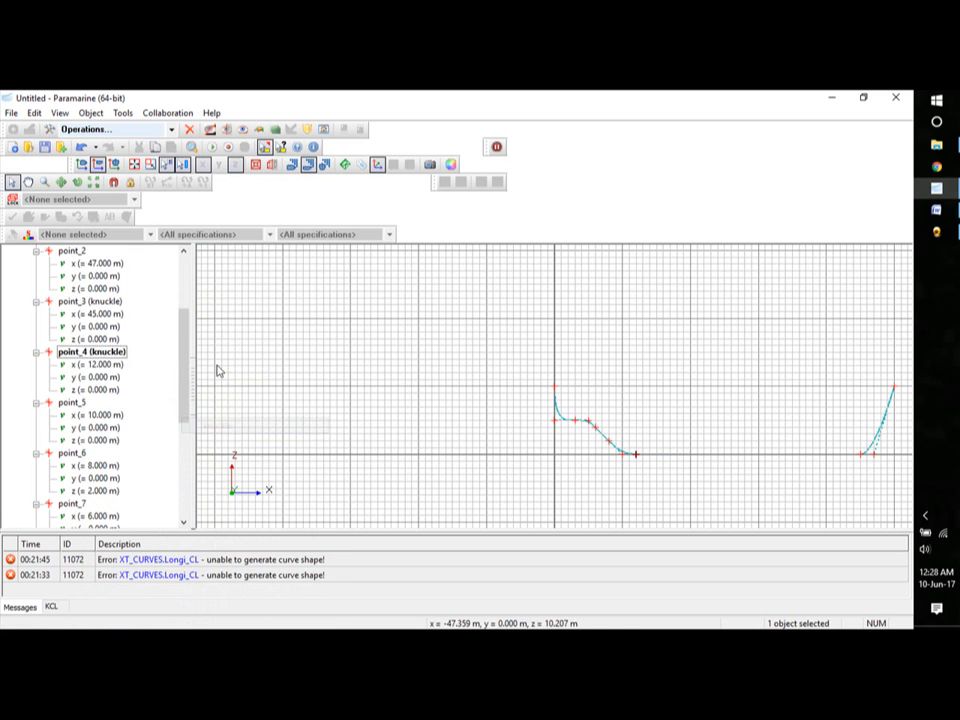
Make point_6 and point_7 of the Longi_CL curve knuckle points.
{"action": "left_click_drag", "start_coordinate": [186, 360], "coordinate": [192, 388]}
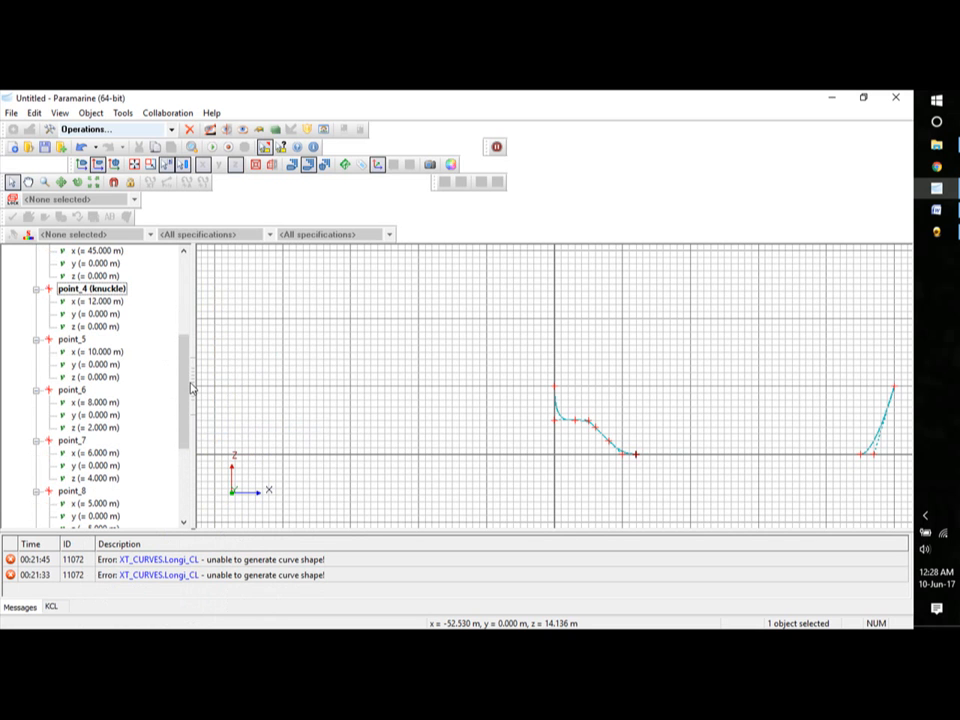
{"action": "right_click", "coordinate": [82, 389]}
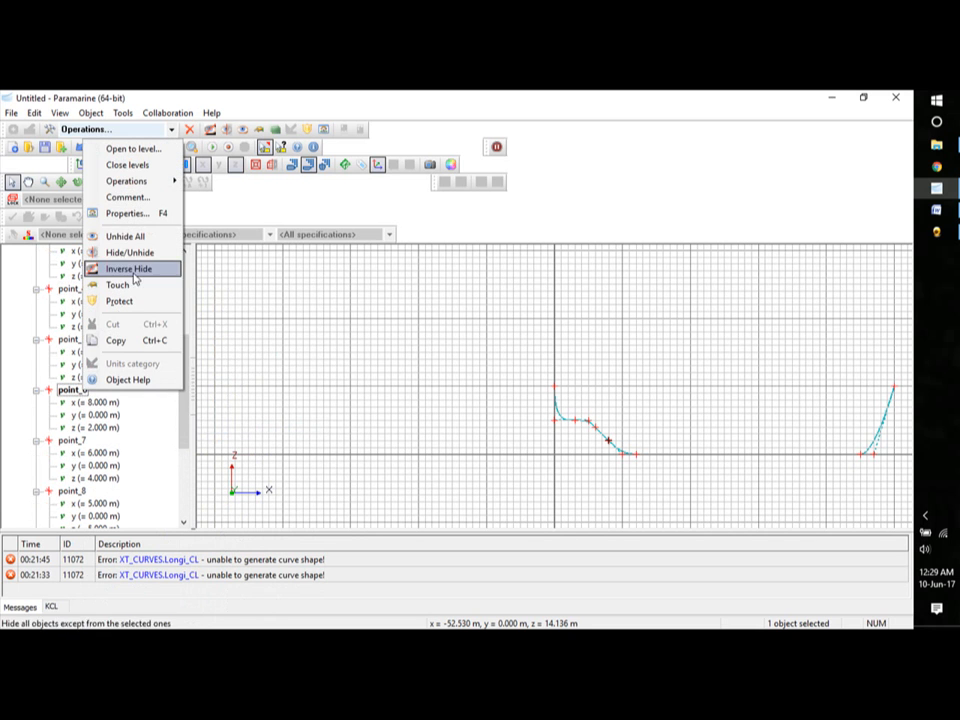
{"action": "mouse_move", "coordinate": [150, 183]}
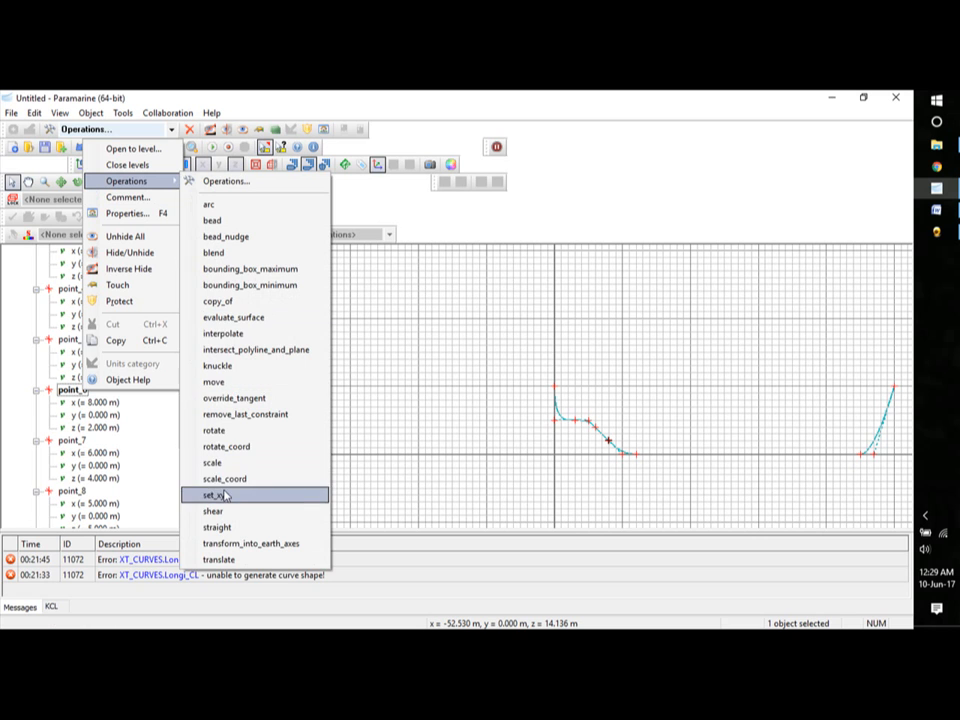
{"action": "left_click", "coordinate": [217, 366]}
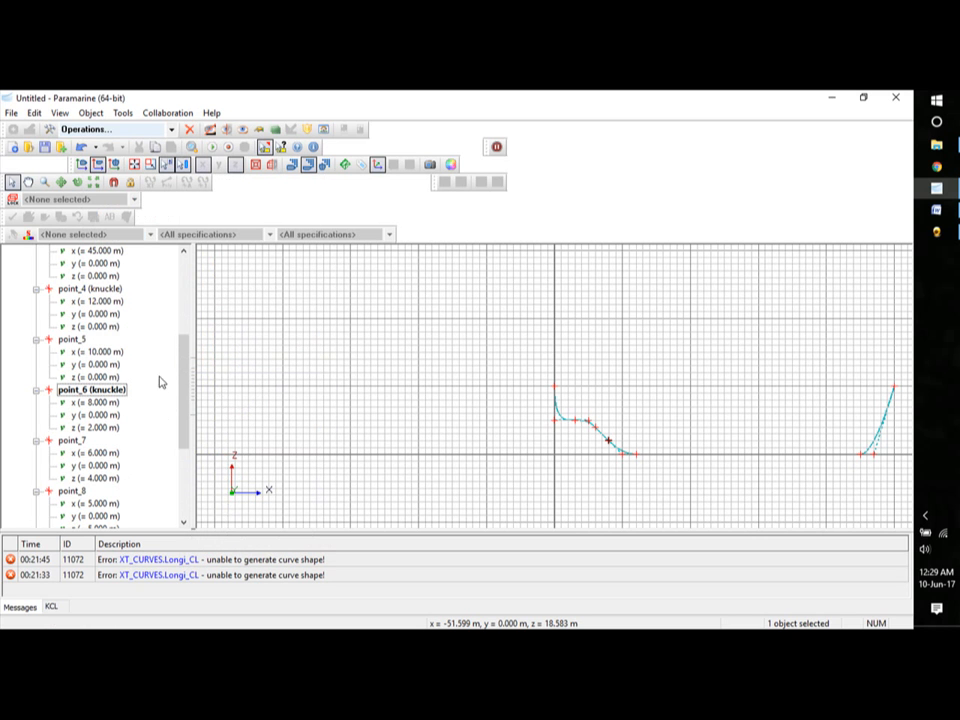
{"action": "left_click", "coordinate": [72, 441]}
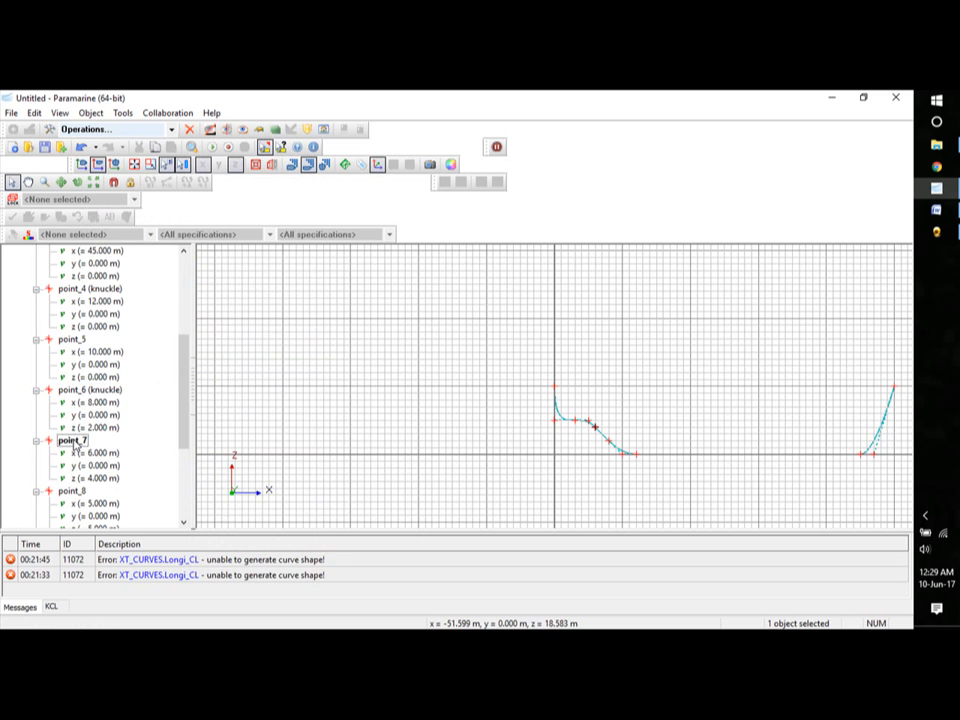
{"action": "right_click", "coordinate": [75, 446]}
{"action": "mouse_move", "coordinate": [139, 229]}
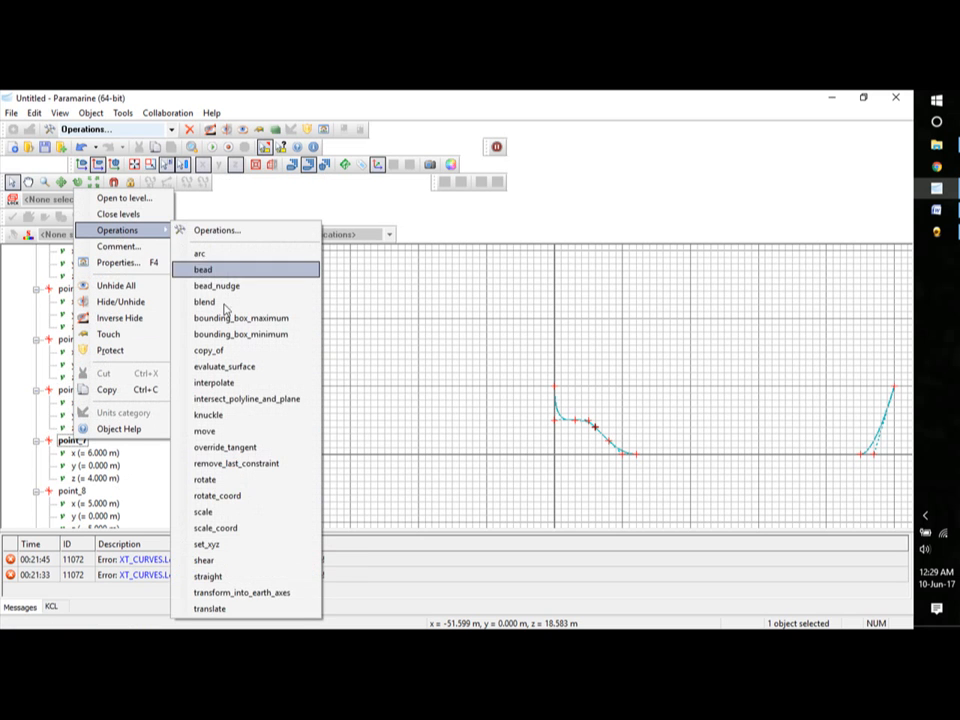
{"action": "left_click", "coordinate": [209, 414]}
Turn point_9 and point_10 of the Longi_CL curve into knuckles and clear the selection.
{"action": "left_click_drag", "start_coordinate": [184, 375], "coordinate": [188, 420]}
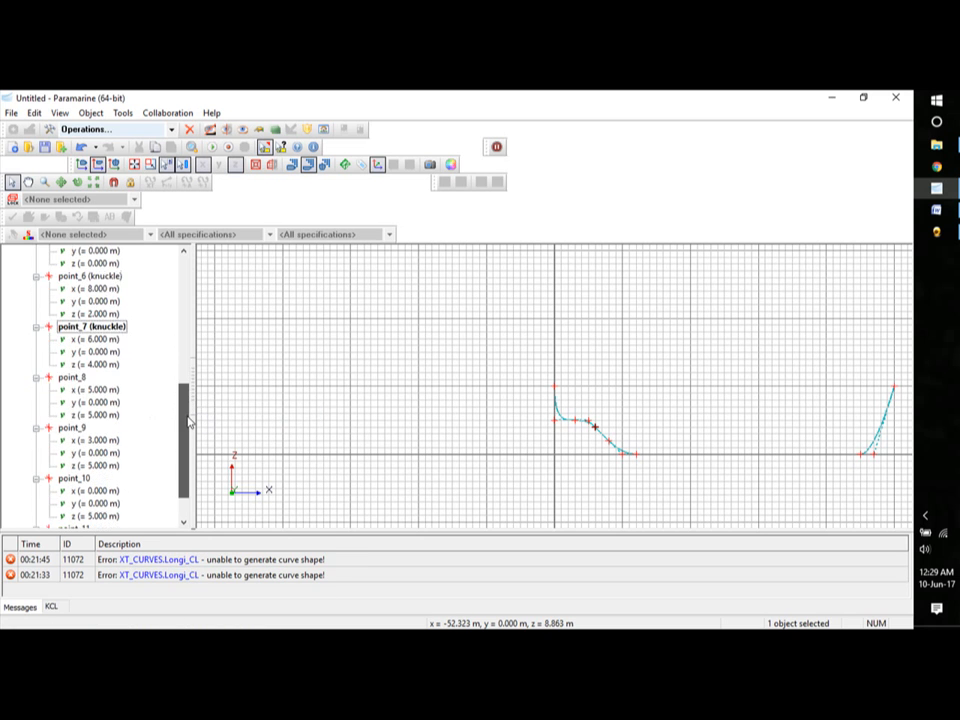
{"action": "left_click", "coordinate": [85, 381]}
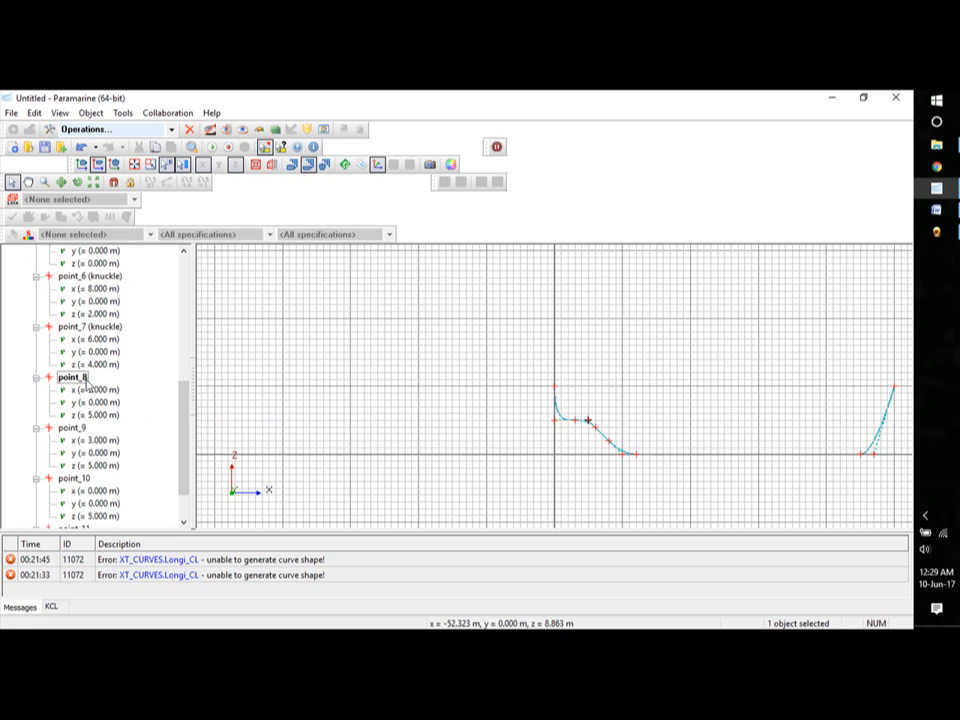
{"action": "left_click", "coordinate": [72, 428]}
{"action": "right_click", "coordinate": [78, 428]}
{"action": "mouse_move", "coordinate": [135, 220]}
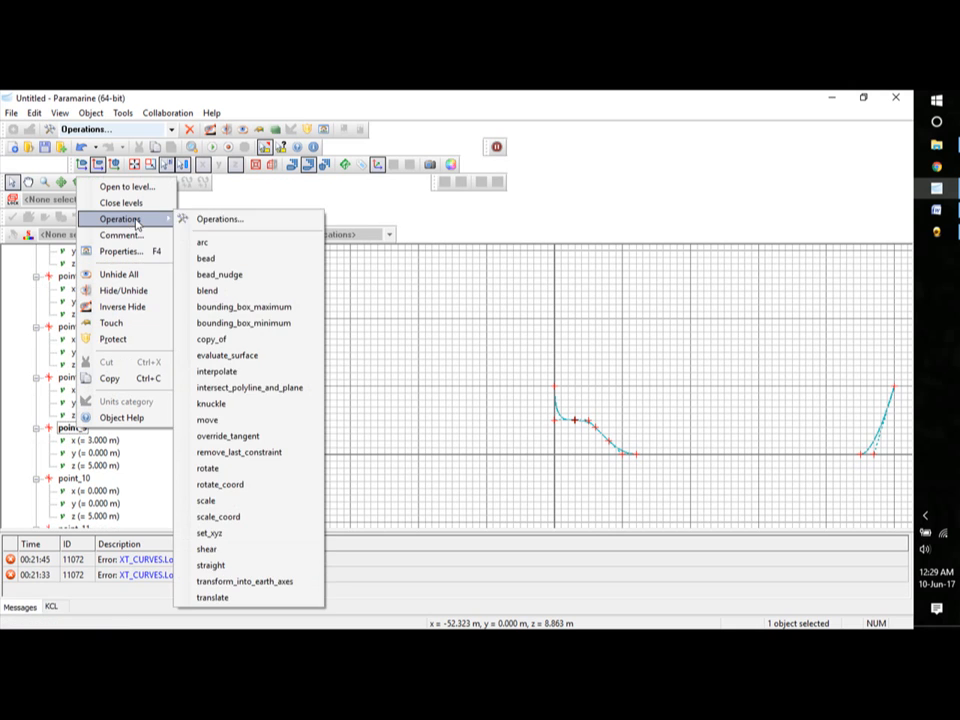
{"action": "left_click", "coordinate": [215, 411]}
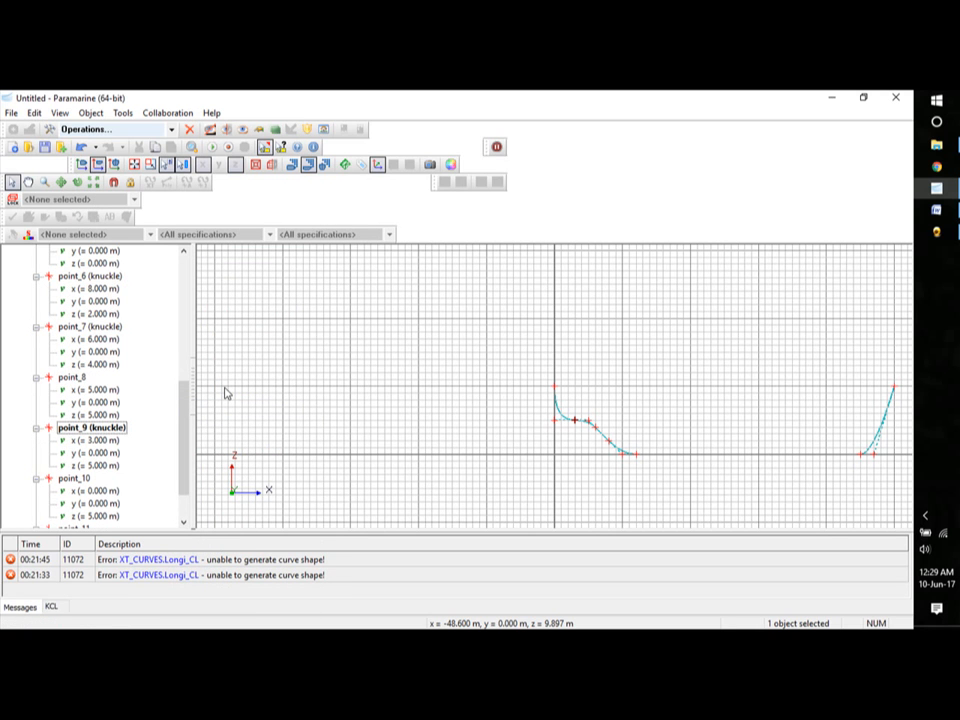
{"action": "left_click", "coordinate": [72, 478]}
{"action": "right_click", "coordinate": [83, 479]}
{"action": "mouse_move", "coordinate": [130, 271]}
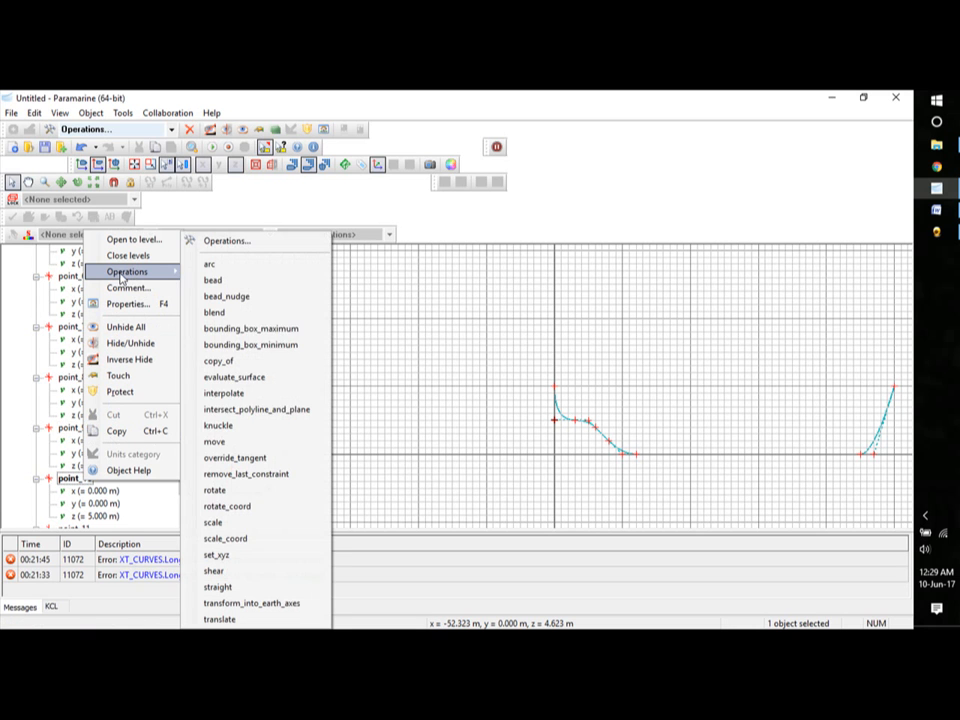
{"action": "left_click", "coordinate": [220, 425]}
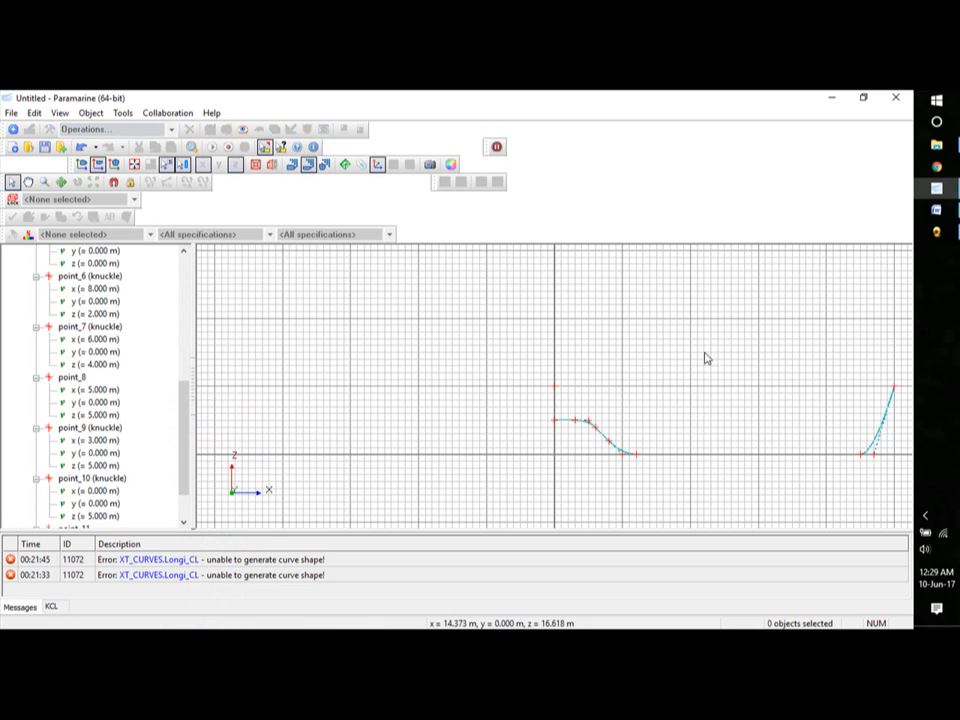
{"action": "left_click", "coordinate": [740, 476]}
{"action": "left_click_drag", "start_coordinate": [184, 418], "coordinate": [188, 295]}
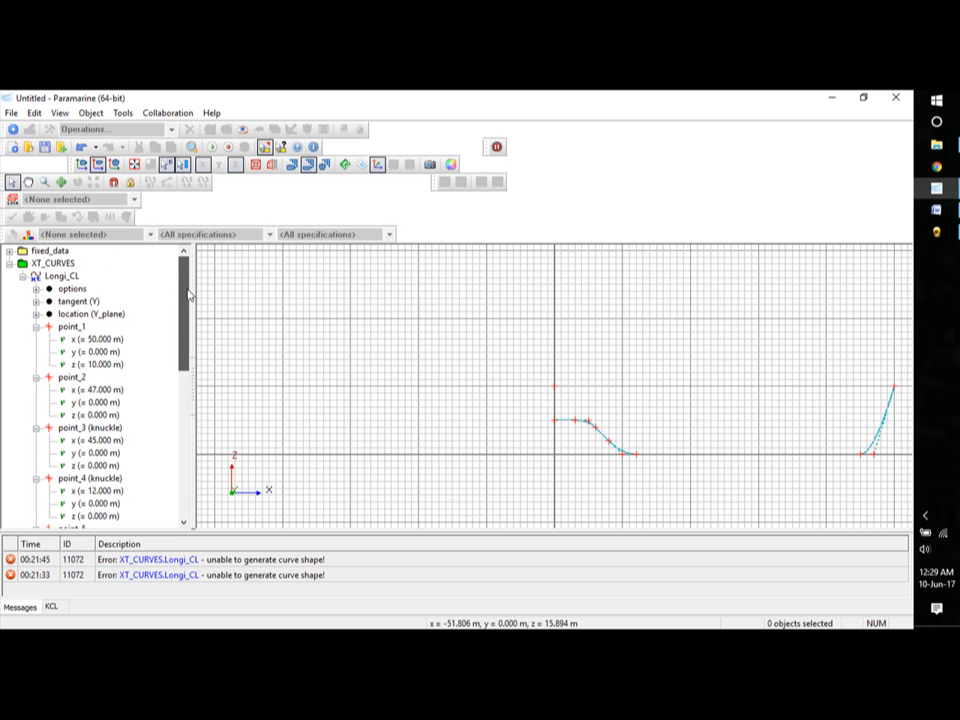
Collapse the entries of point_1 to point_11 and the Longi_CL curve itself in the object tree.
{"action": "left_click", "coordinate": [36, 327]}
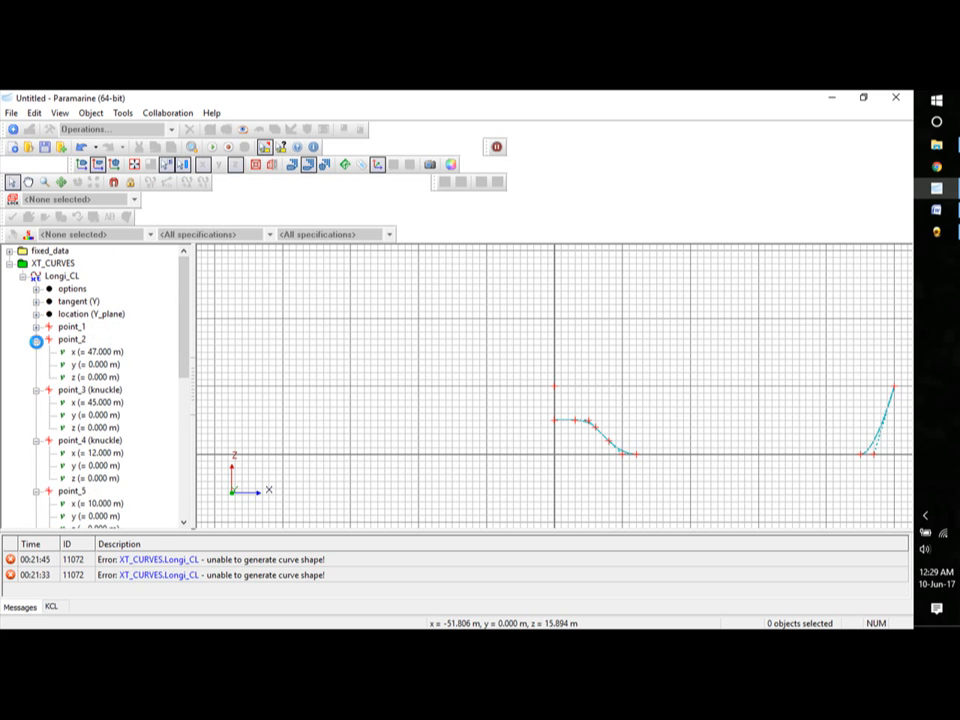
{"action": "left_click", "coordinate": [36, 340]}
{"action": "left_click", "coordinate": [36, 352]}
{"action": "left_click", "coordinate": [36, 365]}
{"action": "left_click", "coordinate": [36, 377]}
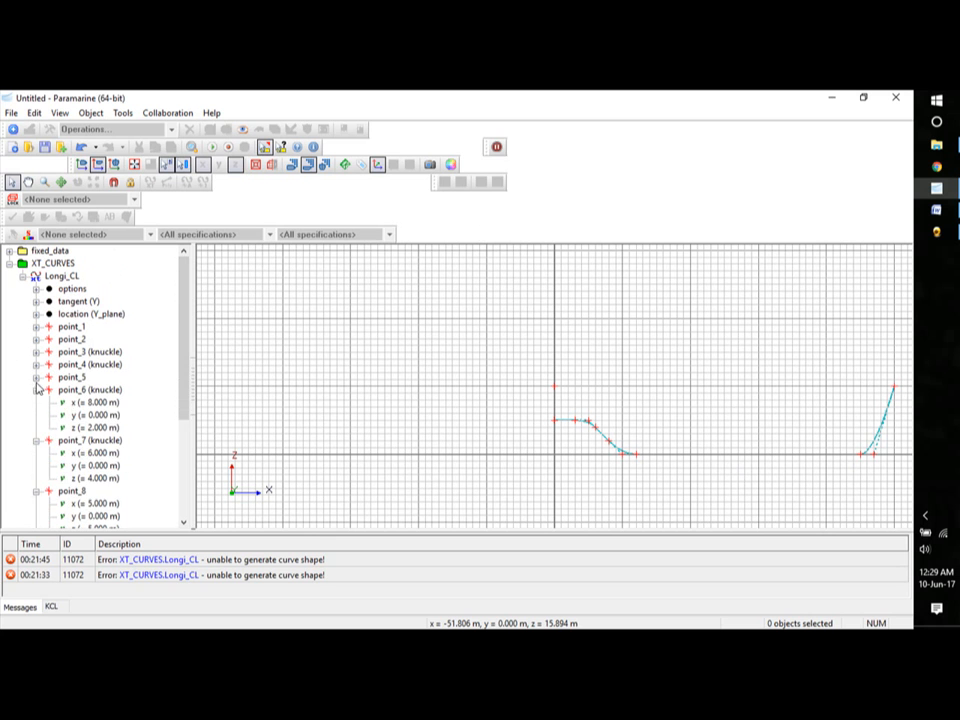
{"action": "left_click", "coordinate": [36, 389]}
{"action": "left_click", "coordinate": [36, 402]}
{"action": "left_click", "coordinate": [36, 414]}
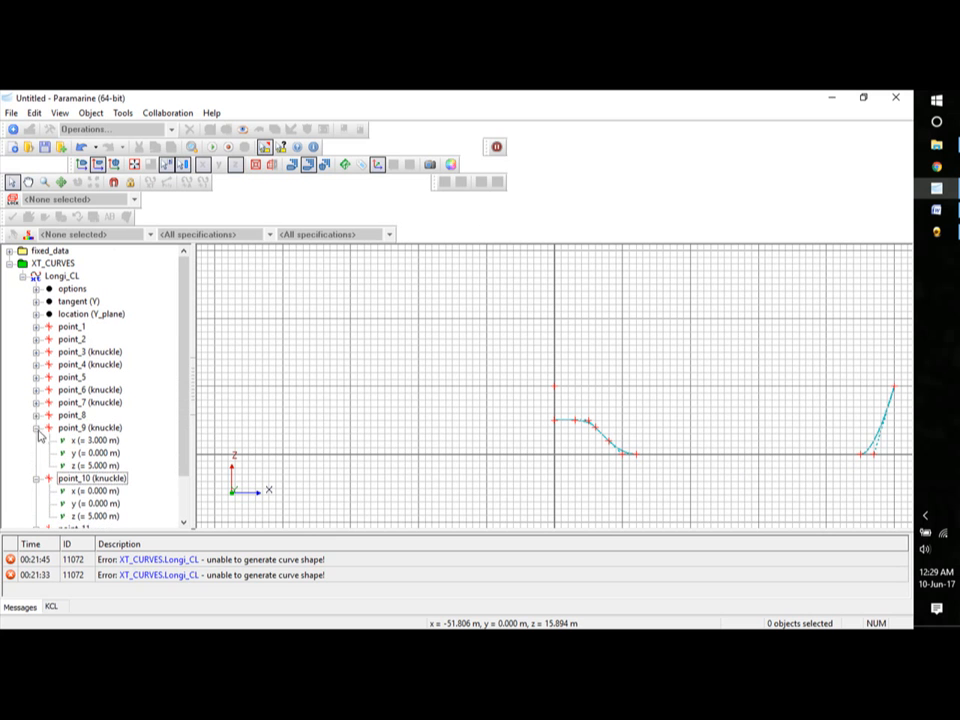
{"action": "left_click", "coordinate": [36, 427]}
{"action": "left_click", "coordinate": [36, 440]}
{"action": "left_click", "coordinate": [36, 453]}
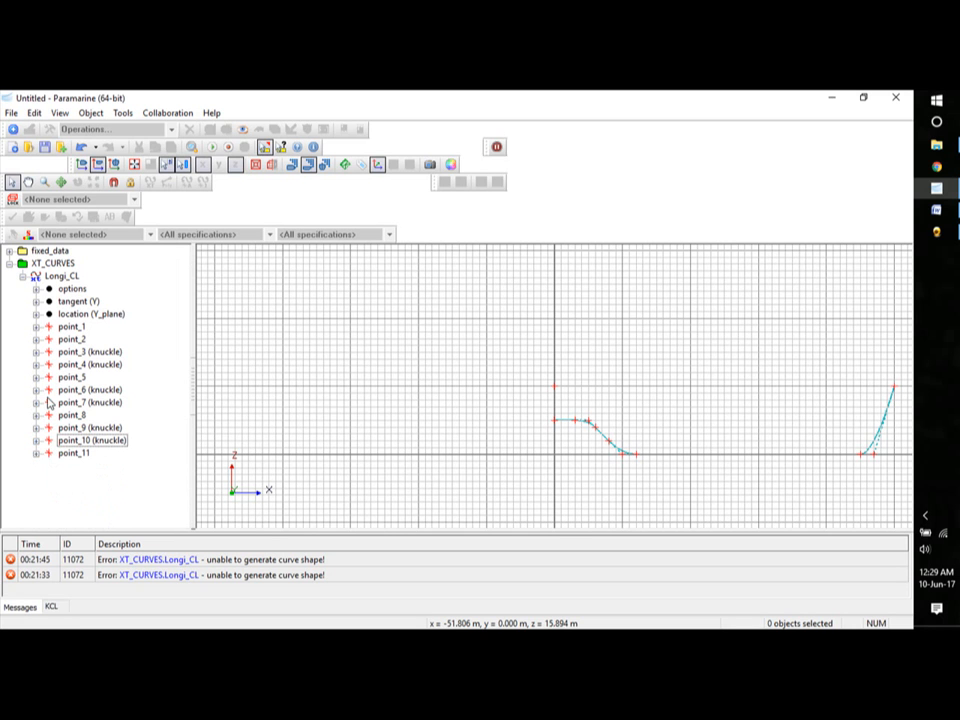
{"action": "left_click", "coordinate": [22, 276]}
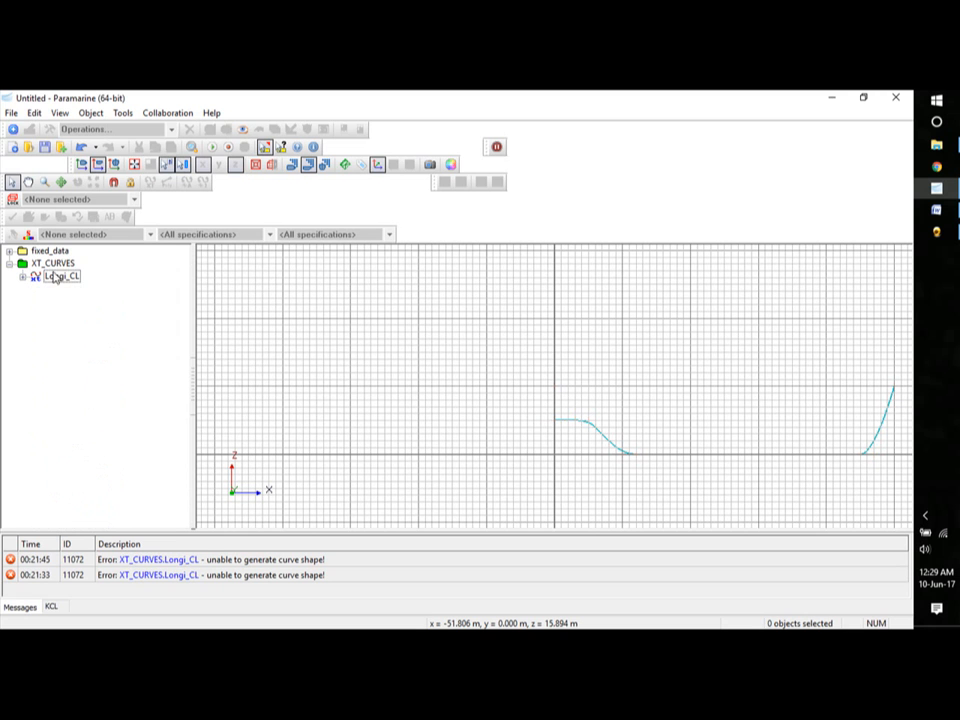
Insert a Hull Generation xt_curve object named deckline into the XT_CURVES folder.
{"action": "left_click", "coordinate": [55, 264]}
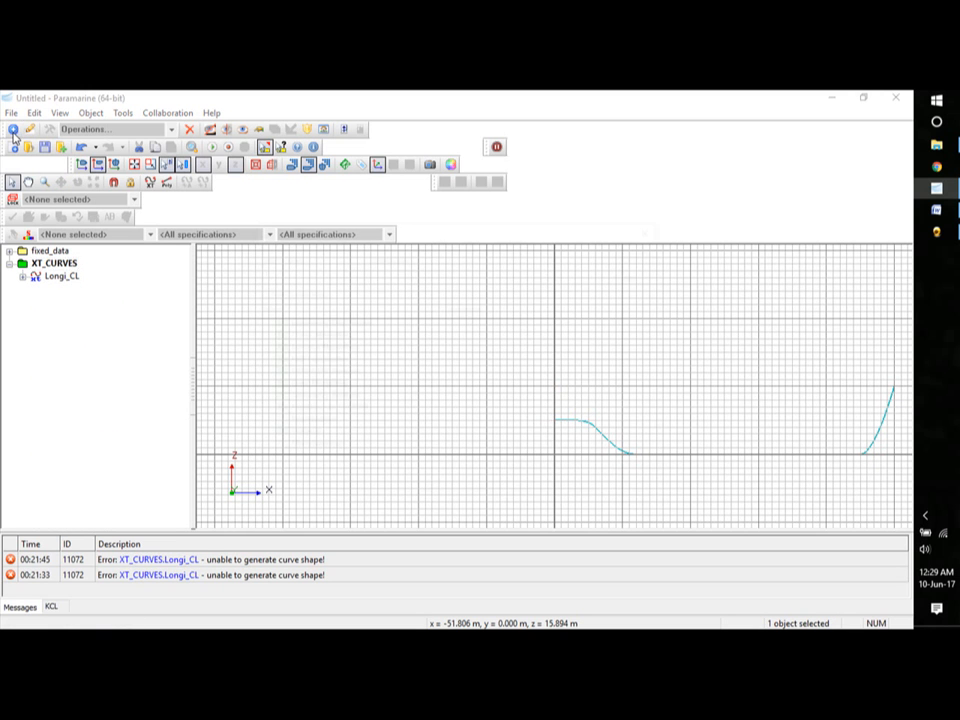
{"action": "left_click", "coordinate": [13, 130]}
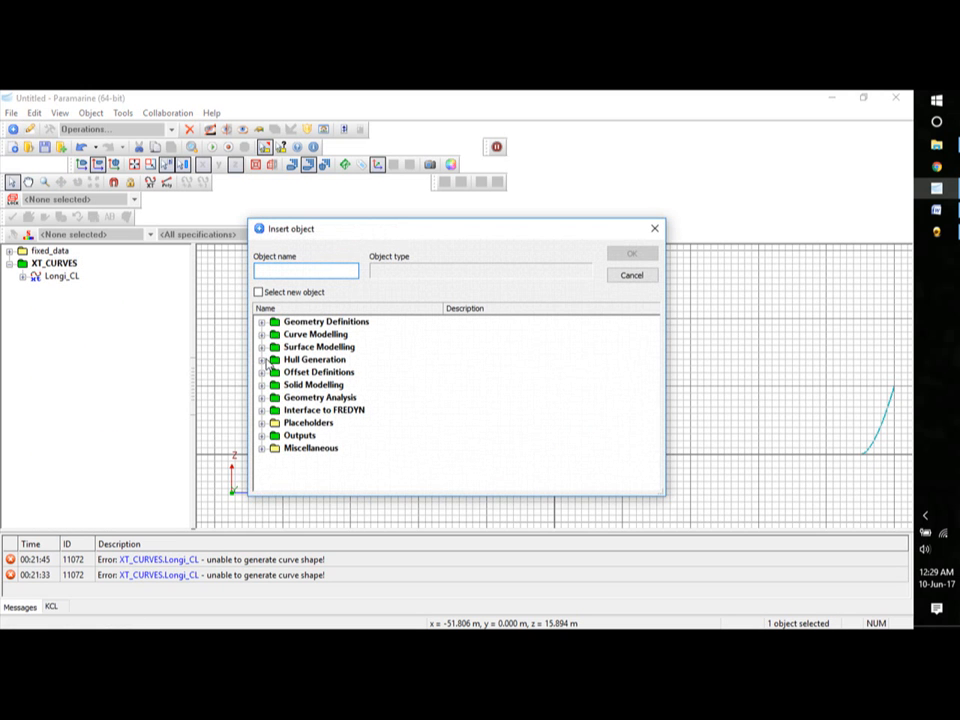
{"action": "left_click", "coordinate": [262, 360]}
{"action": "left_click", "coordinate": [312, 448]}
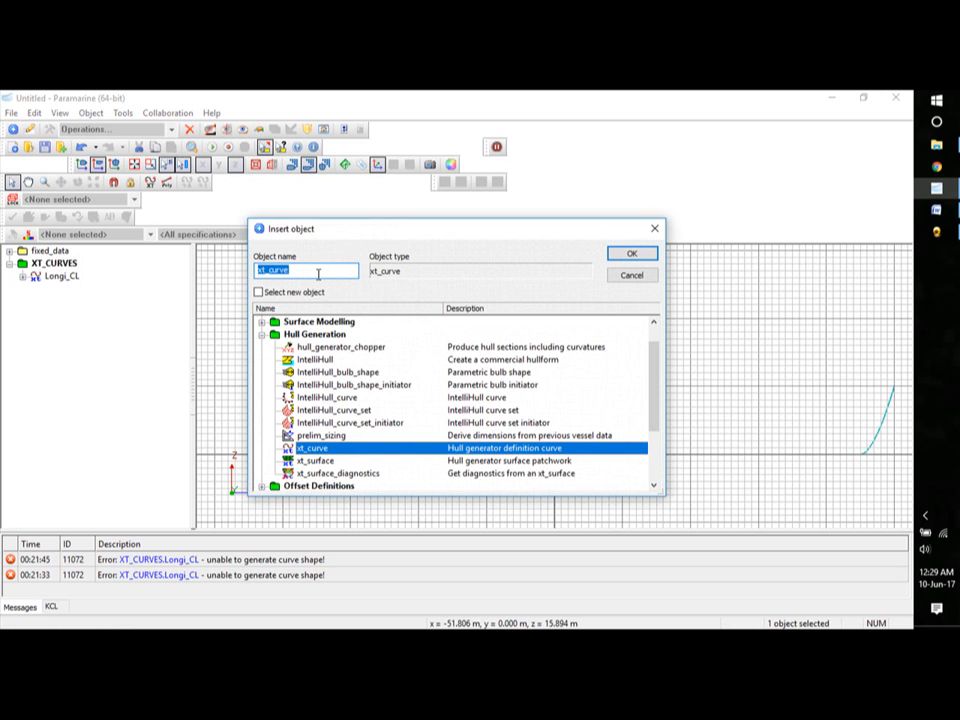
{"action": "type", "text": "deckline"}
{"action": "left_click", "coordinate": [632, 253]}
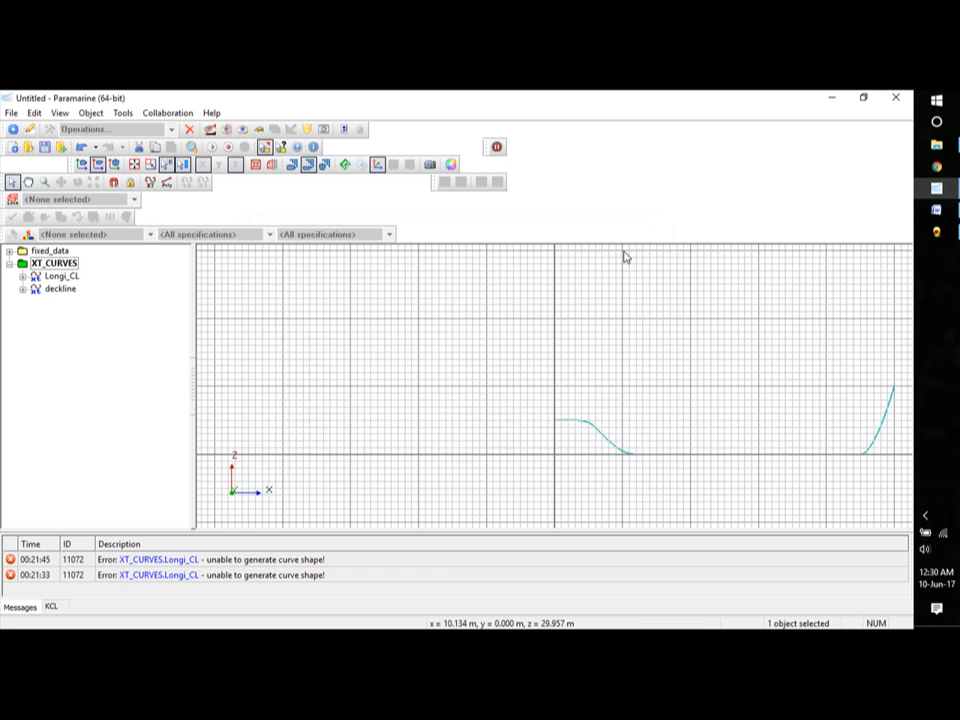
Set the location of the deckline curve to Z_plane and collapse the location entry.
{"action": "left_click", "coordinate": [23, 289]}
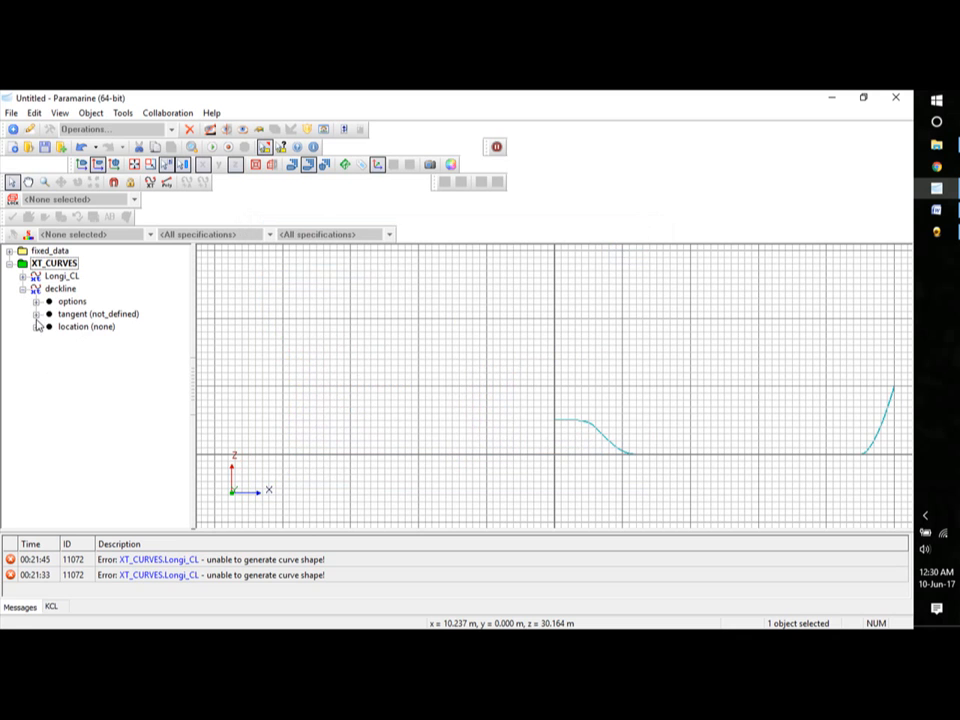
{"action": "left_click", "coordinate": [36, 327]}
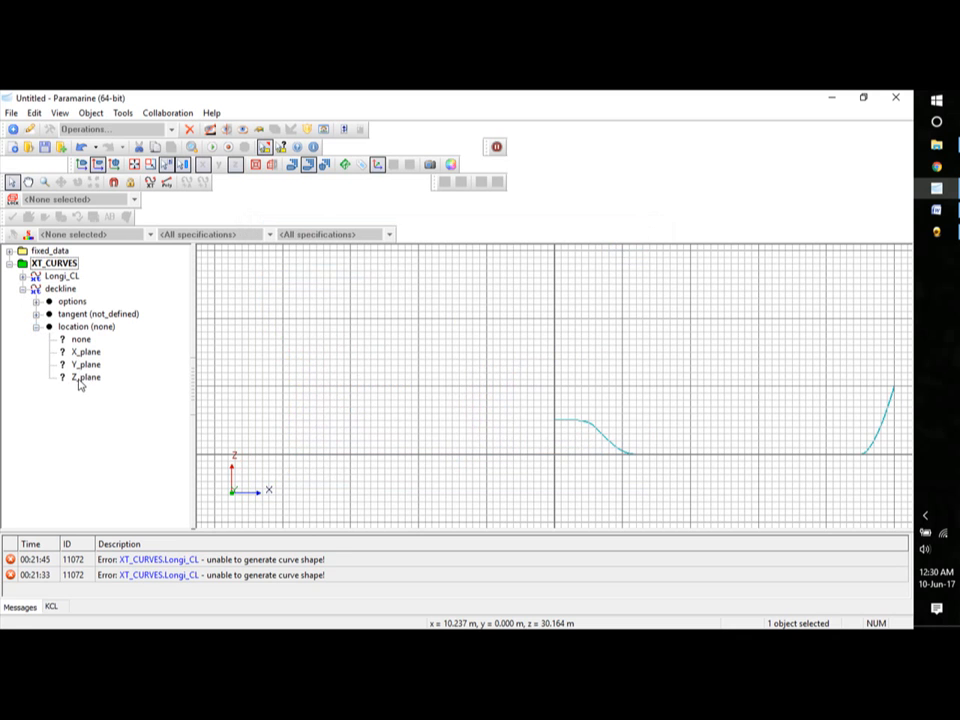
{"action": "double_click", "coordinate": [83, 377]}
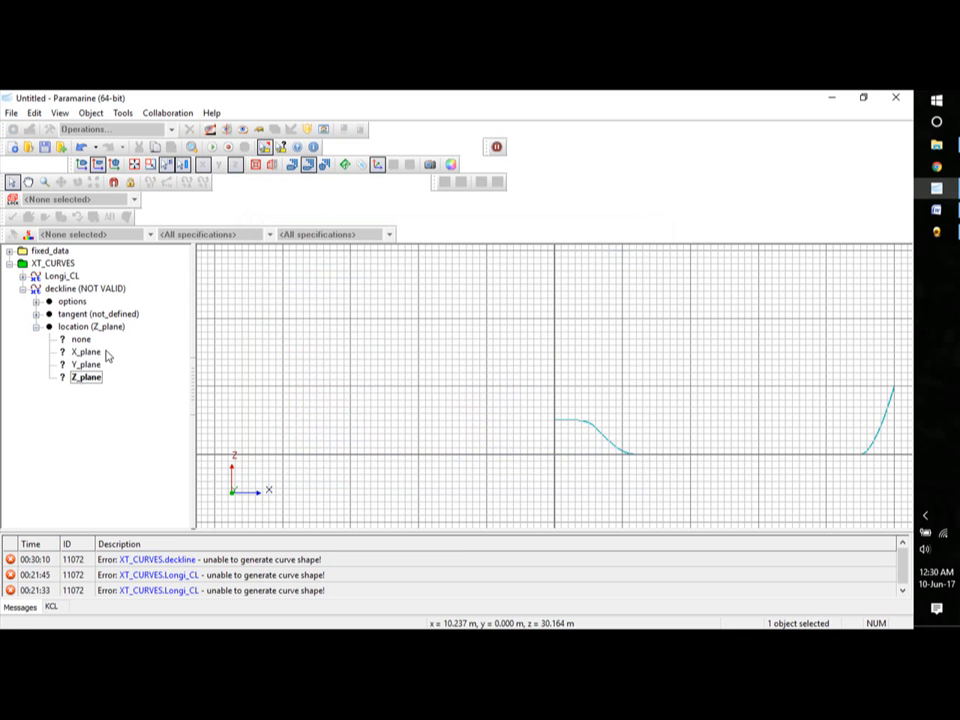
{"action": "left_click", "coordinate": [36, 326]}
Select the deckline curve and hide the background grid of the side view.
{"action": "left_click", "coordinate": [76, 289]}
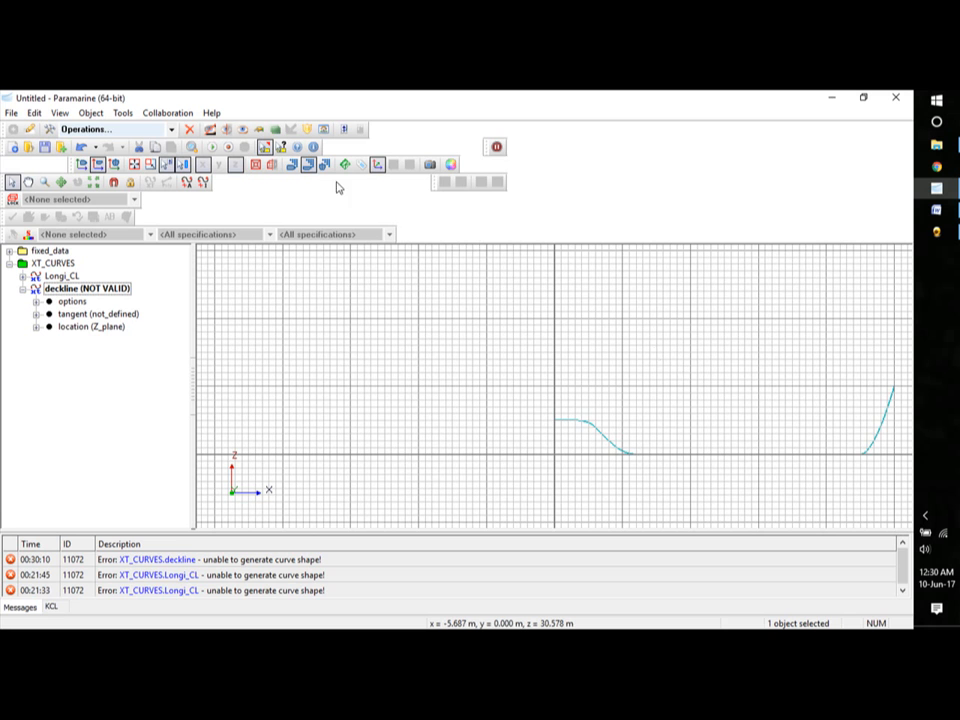
{"action": "left_click", "coordinate": [309, 165]}
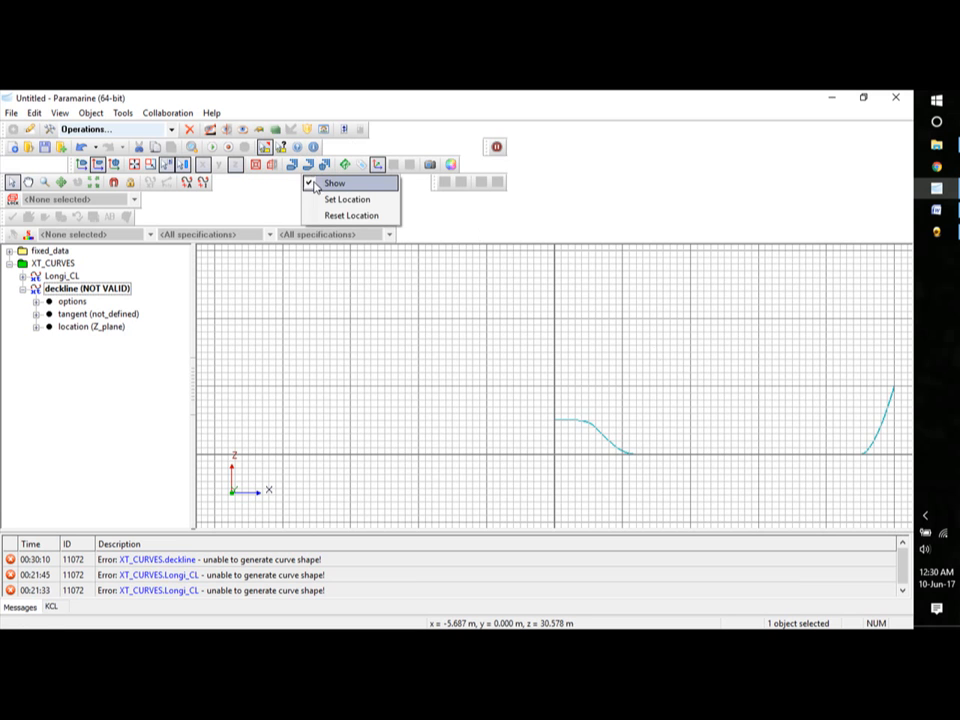
{"action": "left_click", "coordinate": [317, 184]}
{"action": "middle_click_drag", "start_coordinate": [677, 388], "coordinate": [594, 402]}
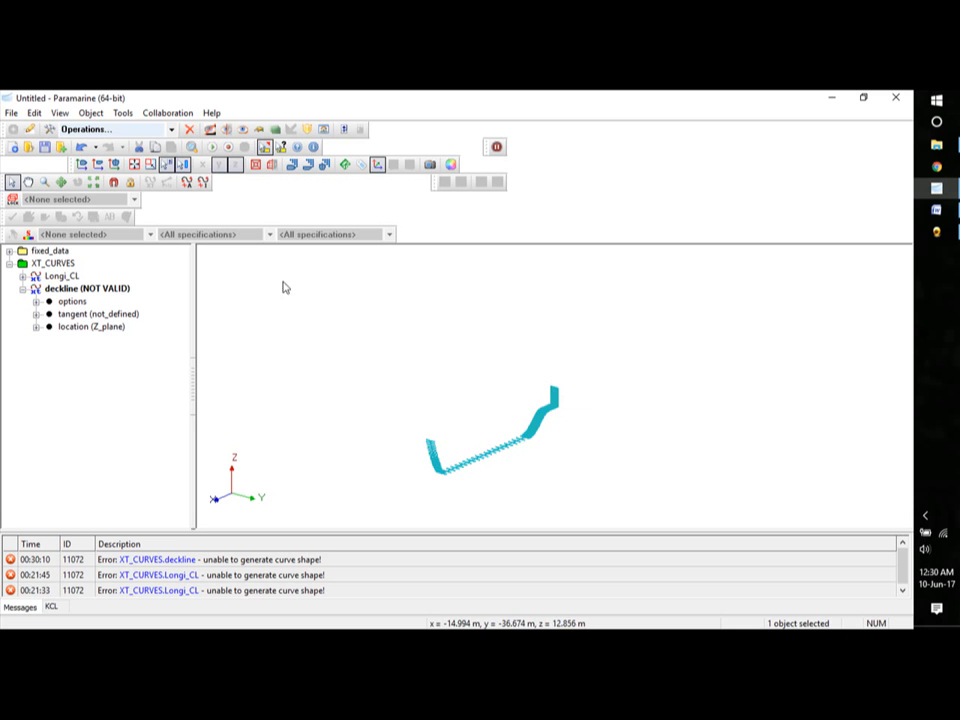
Turn on Snapping Lock and insert the first deckline point, snapped to the bow's upper end of Longi_CL.
{"action": "left_click", "coordinate": [203, 183]}
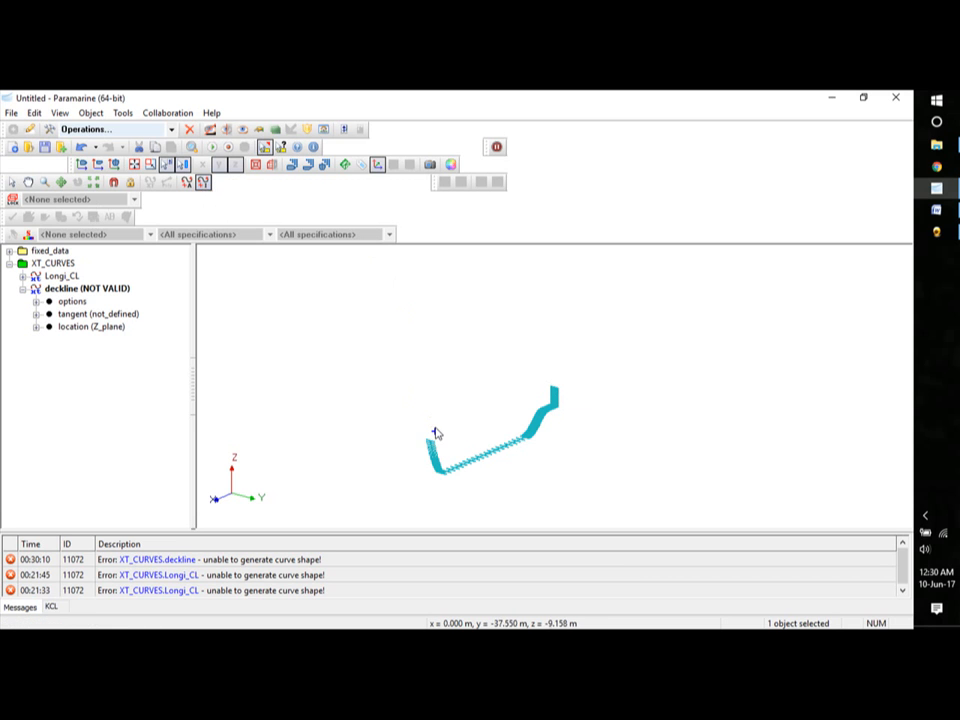
{"action": "mouse_move", "coordinate": [437, 423]}
{"action": "middle_mouse_down"}
{"action": "mouse_move", "coordinate": [446, 411]}
{"action": "mouse_move", "coordinate": [441, 420]}
{"action": "middle_mouse_up"}
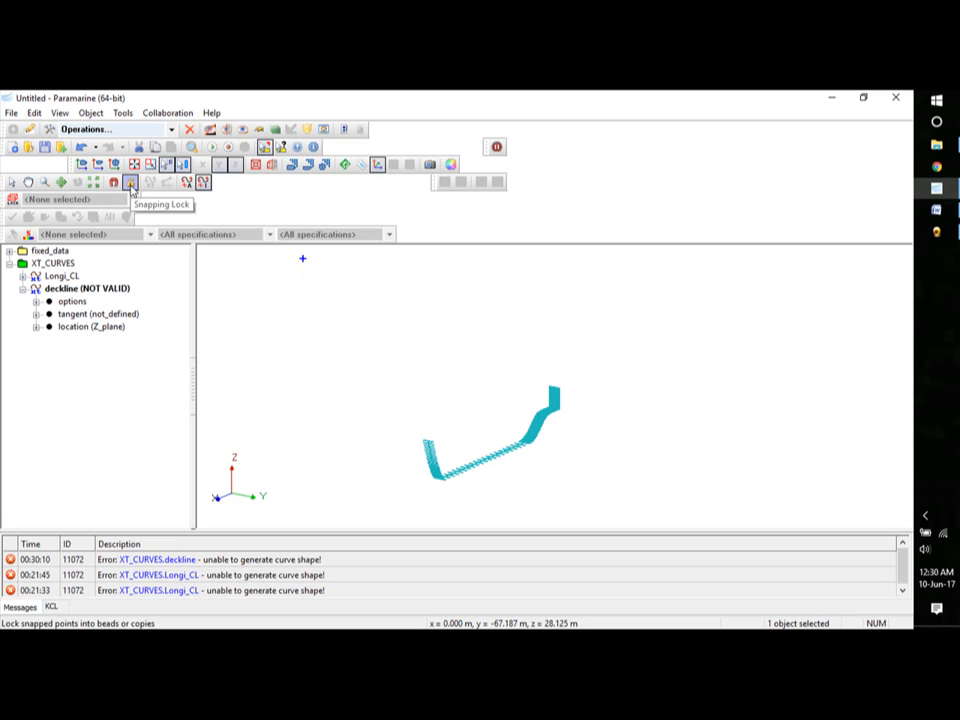
{"action": "left_click", "coordinate": [130, 184]}
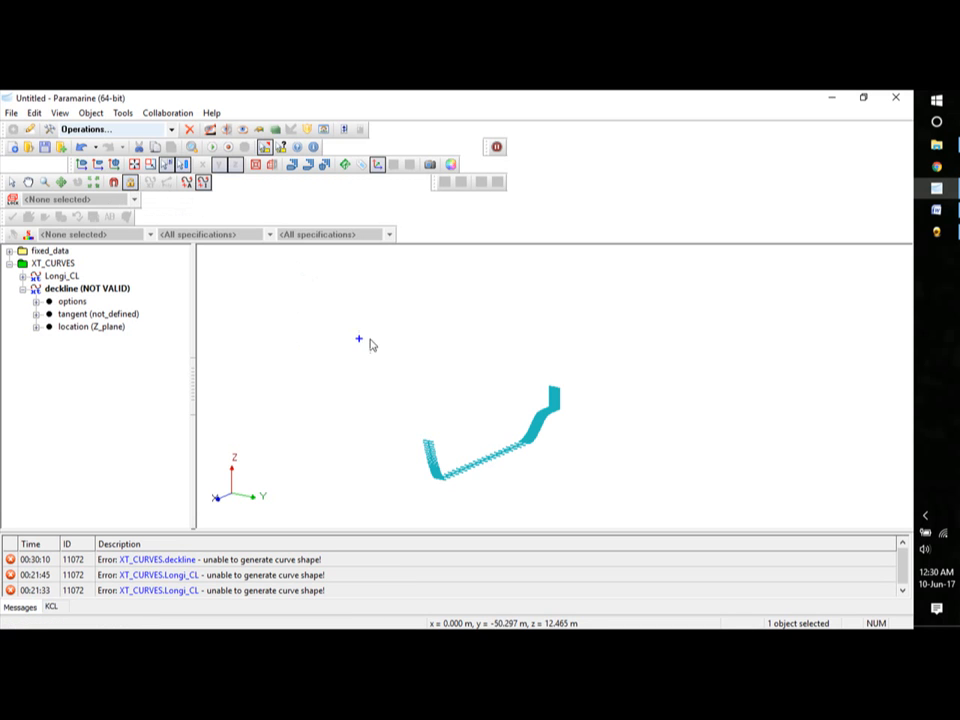
{"action": "left_click", "coordinate": [427, 442]}
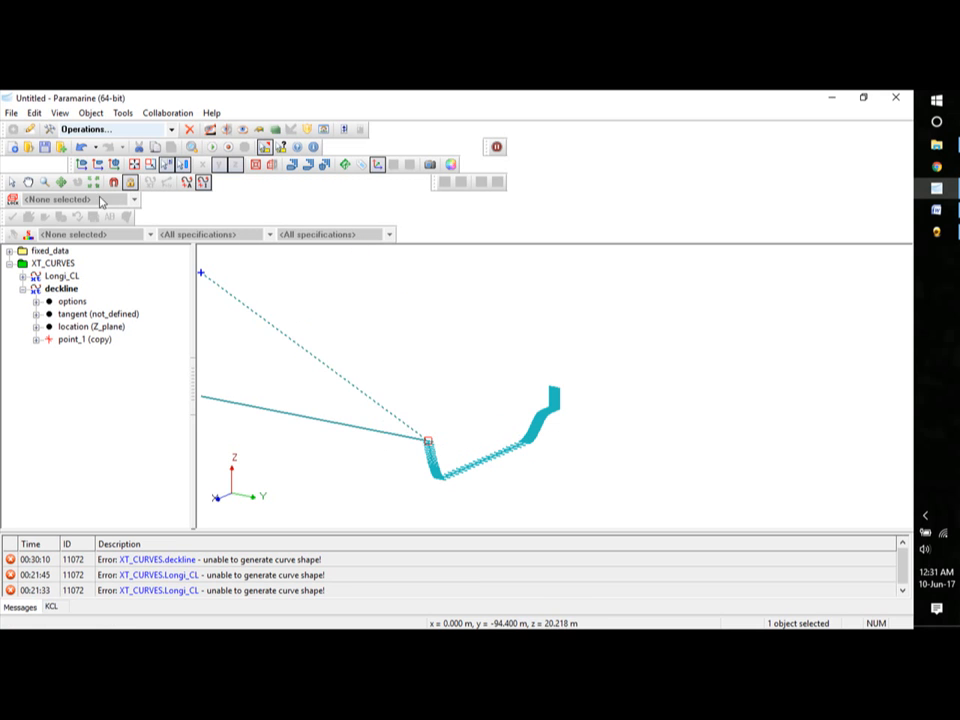
In plan view, place five more deckline points curving from the bow to about 9.4 m half-breadth and aft to about x = 0 m.
{"action": "left_click", "coordinate": [82, 167]}
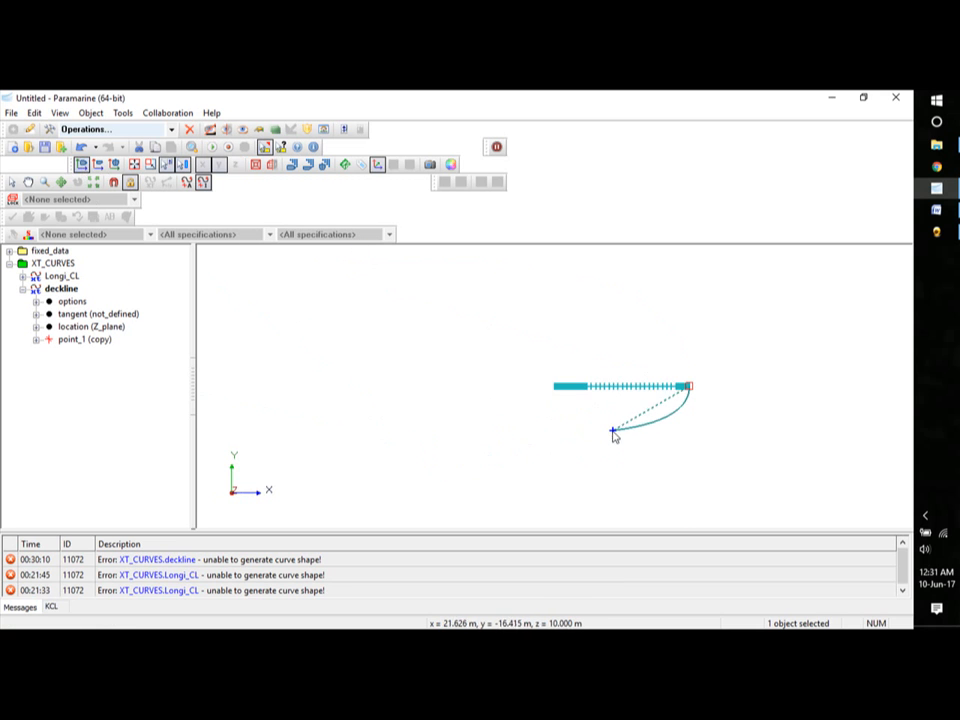
{"action": "left_click", "coordinate": [679, 372]}
{"action": "left_click", "coordinate": [675, 371]}
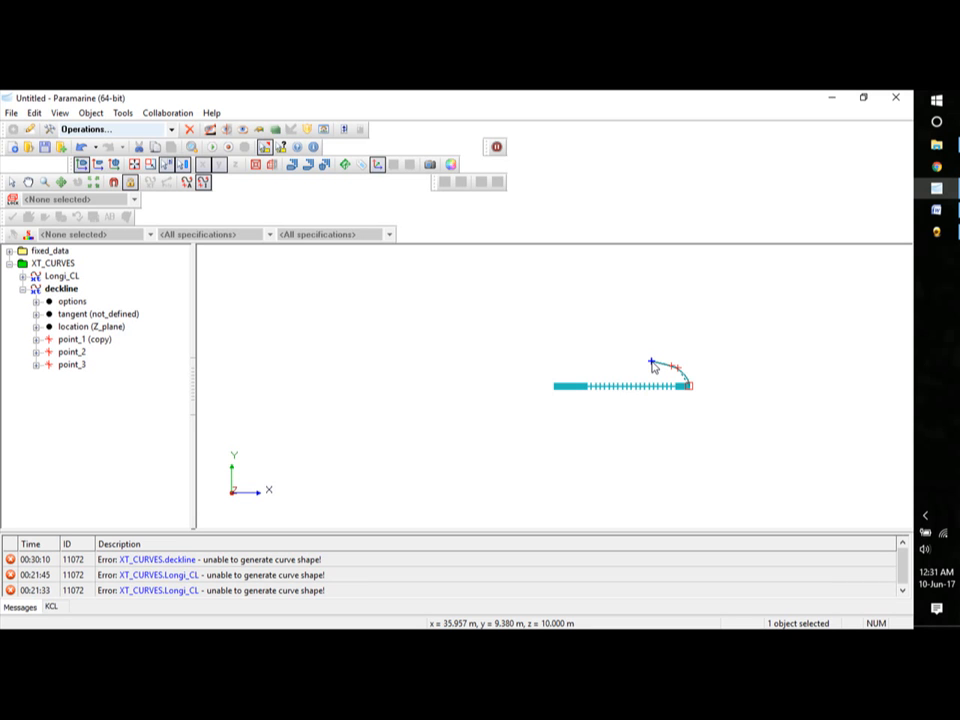
{"action": "left_click", "coordinate": [651, 364]}
{"action": "left_click", "coordinate": [631, 365]}
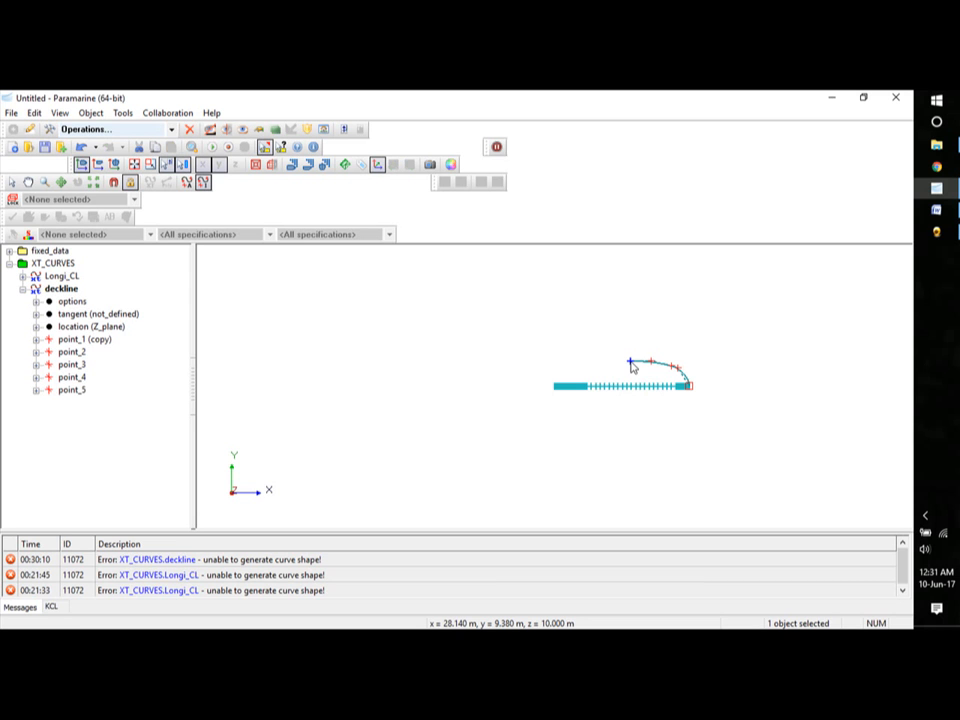
{"action": "left_click_drag", "start_coordinate": [563, 366], "coordinate": [556, 367]}
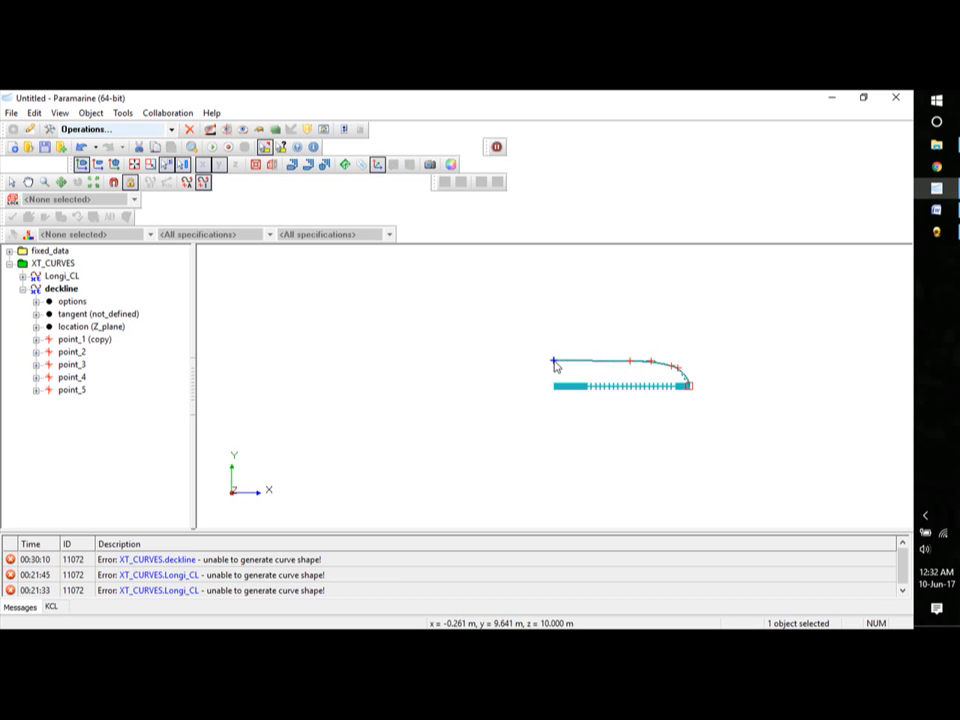
{"action": "left_click", "coordinate": [554, 362]}
Try to insert a deckline point snapped to the stern's upper end of Longi_CL, and undo the insertion.
{"action": "left_click_drag", "start_coordinate": [554, 365], "coordinate": [557, 378]}
{"action": "mouse_move", "coordinate": [557, 378]}
{"action": "middle_mouse_down"}
{"action": "mouse_move", "coordinate": [579, 336]}
{"action": "mouse_move", "coordinate": [554, 387]}
{"action": "middle_mouse_up"}
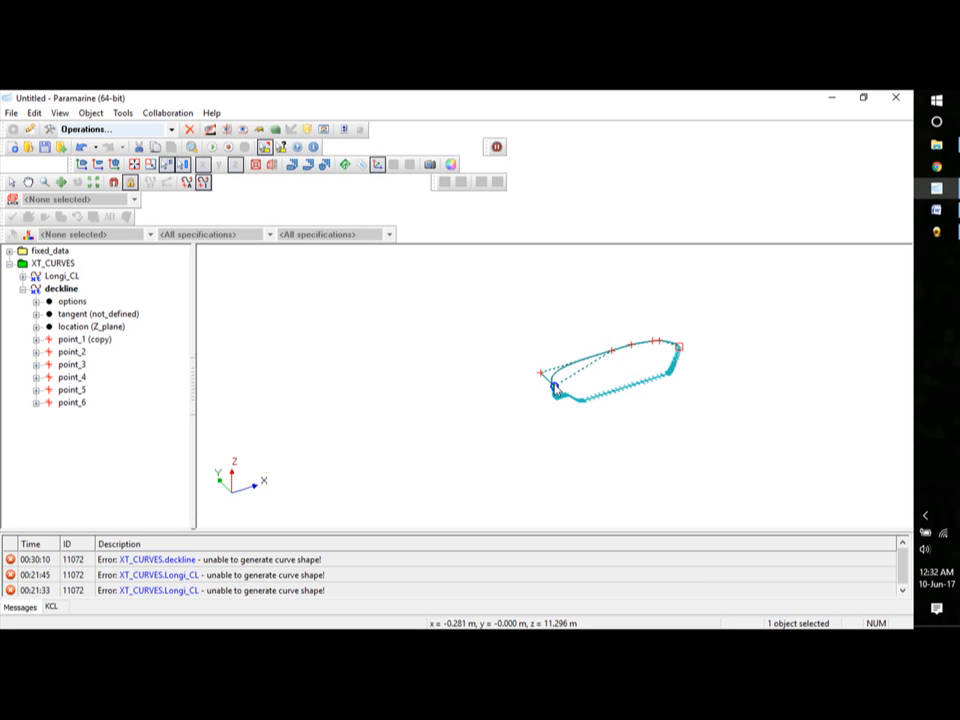
{"action": "left_click", "coordinate": [554, 387]}
{"action": "left_click_drag", "start_coordinate": [554, 387], "coordinate": [557, 359]}
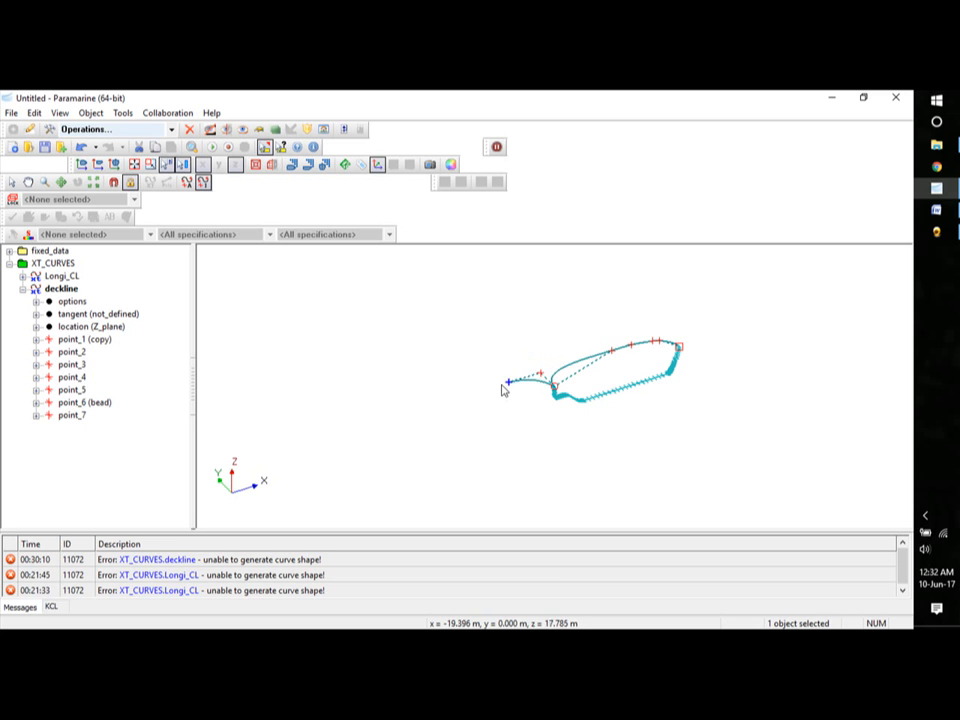
{"action": "key", "text": "Escape"}
{"action": "key", "text": "z"}
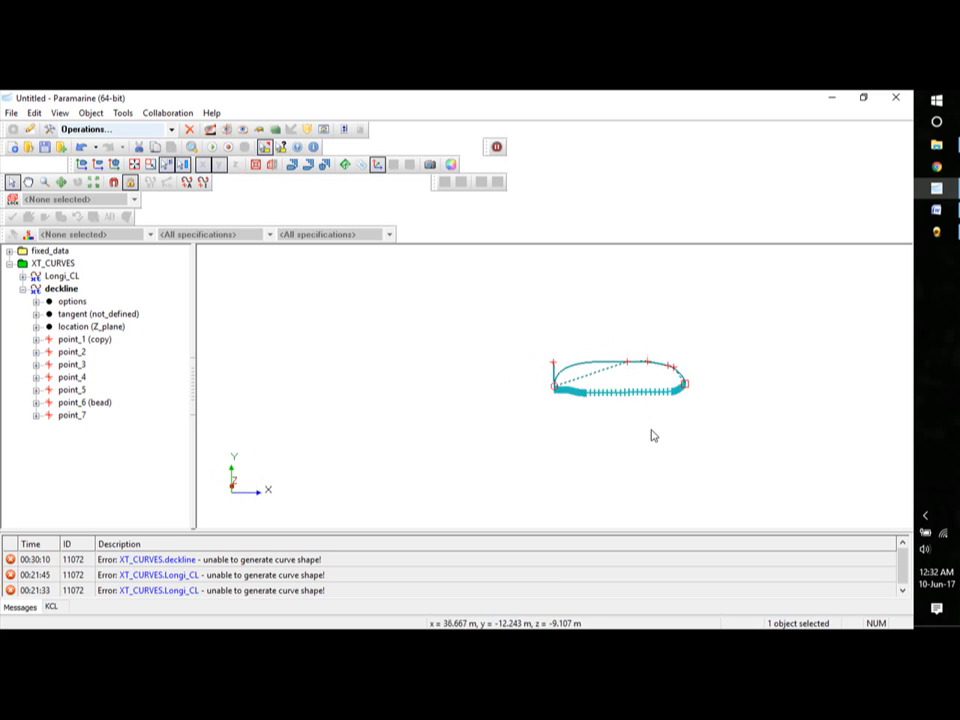
{"action": "scroll", "coordinate": [597, 396], "scroll_direction": "up", "scroll_amount": 6}
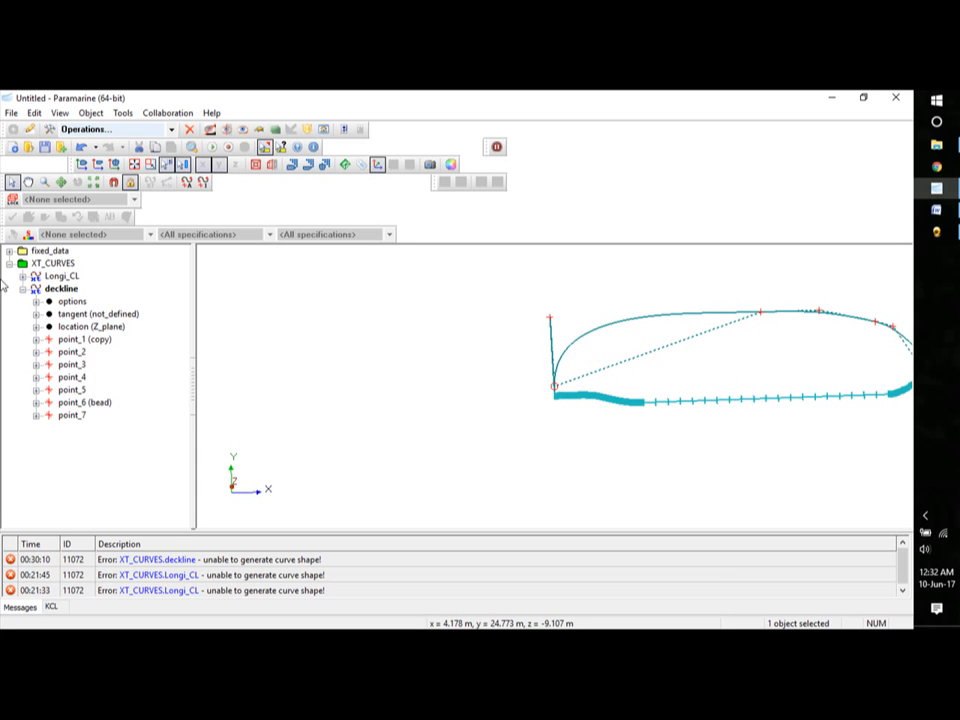
{"action": "left_click", "coordinate": [36, 114]}
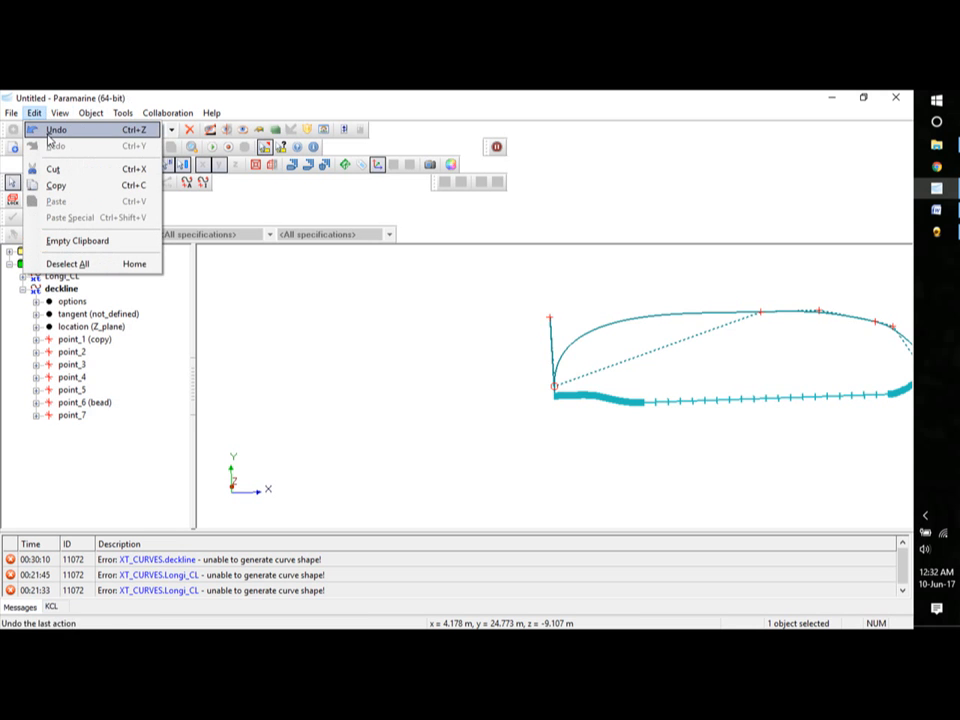
{"action": "left_click", "coordinate": [53, 130]}
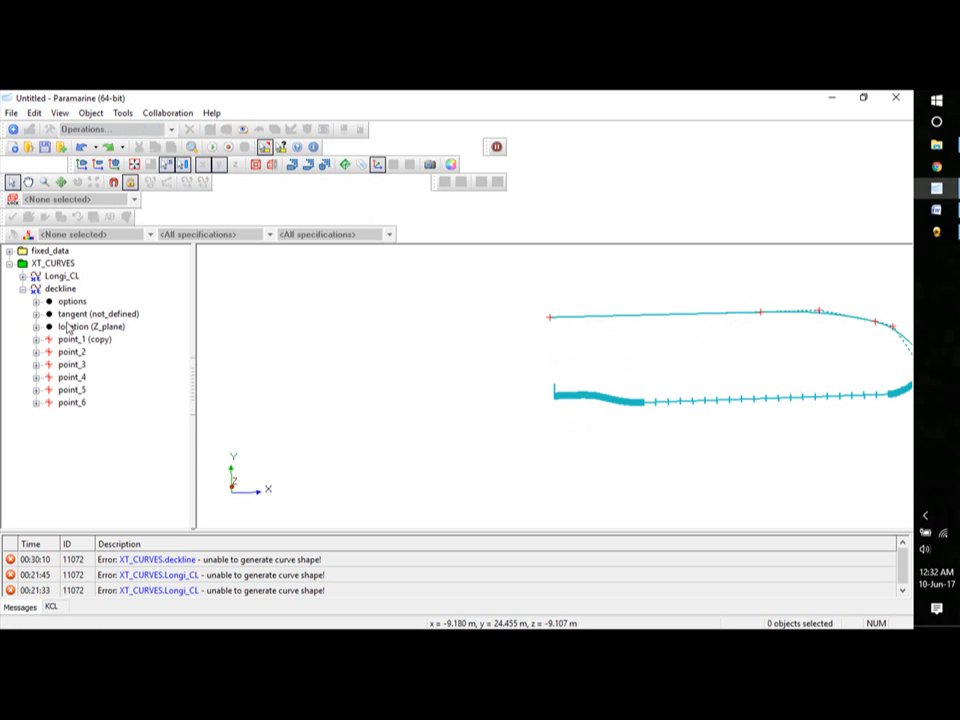
Append a closing point after point_6 of the deckline curve, snapped to the stern's upper end of Longi_CL.
{"action": "left_click", "coordinate": [58, 289]}
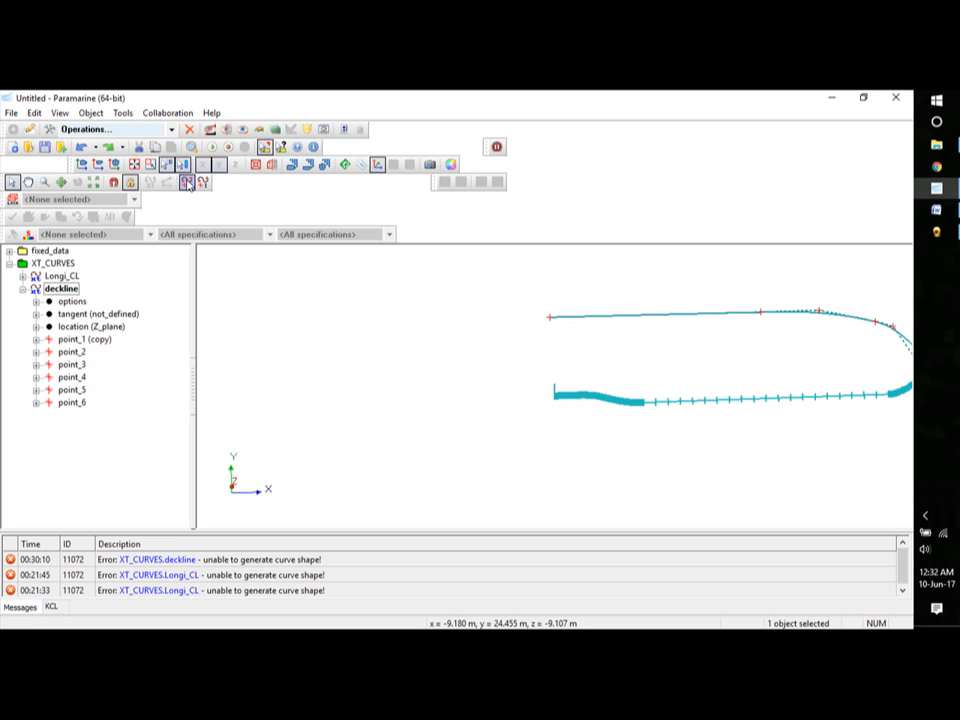
{"action": "left_click", "coordinate": [187, 182]}
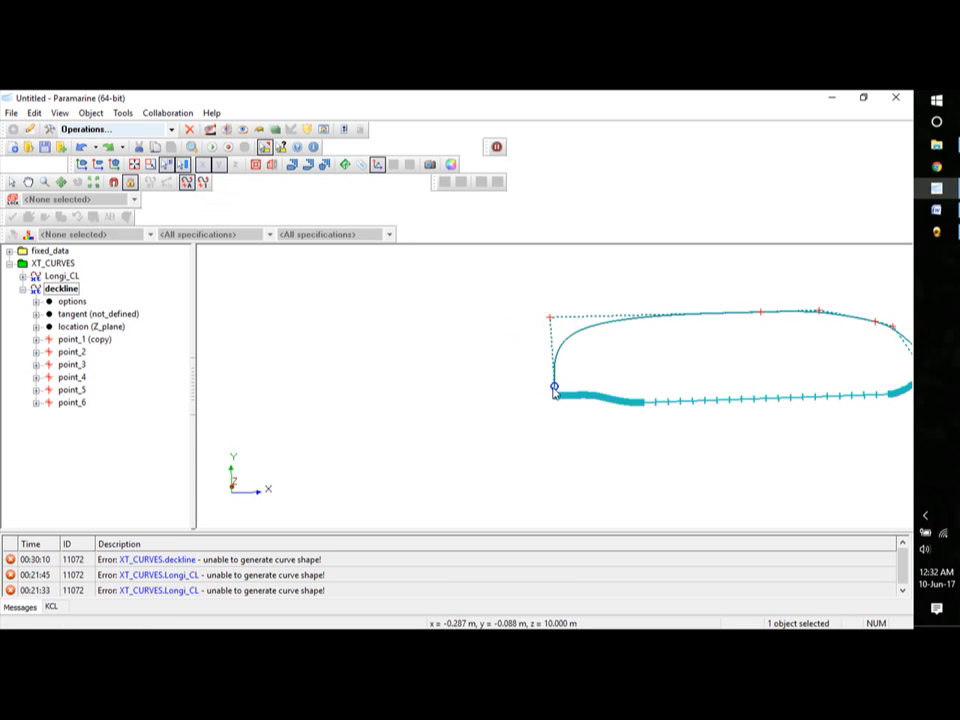
{"action": "middle_click_drag", "start_coordinate": [595, 377], "coordinate": [600, 364]}
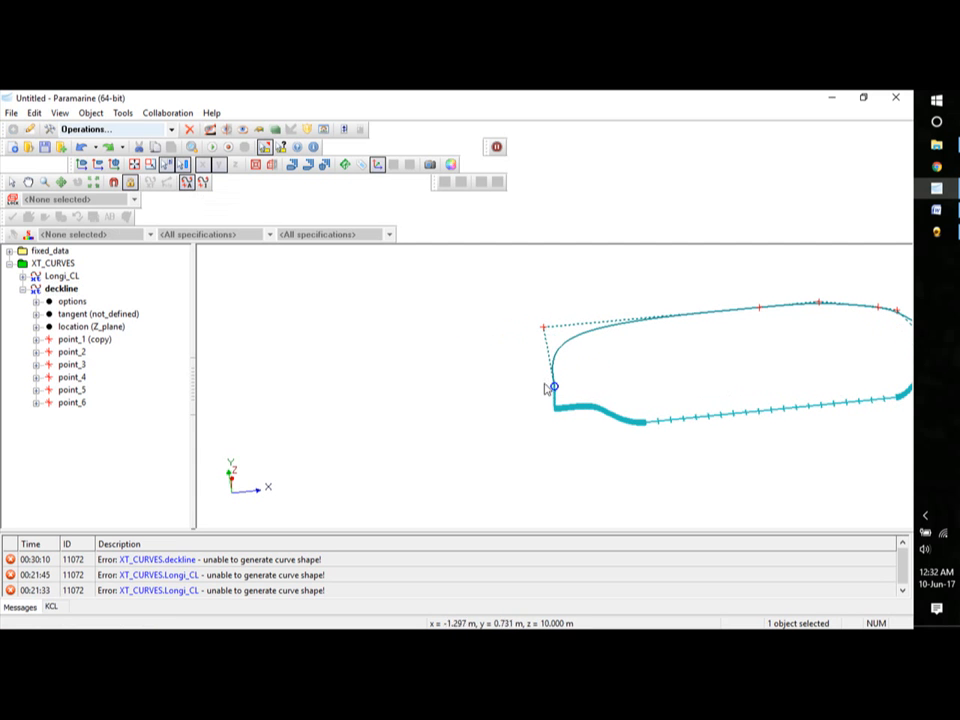
{"action": "left_click", "coordinate": [554, 387]}
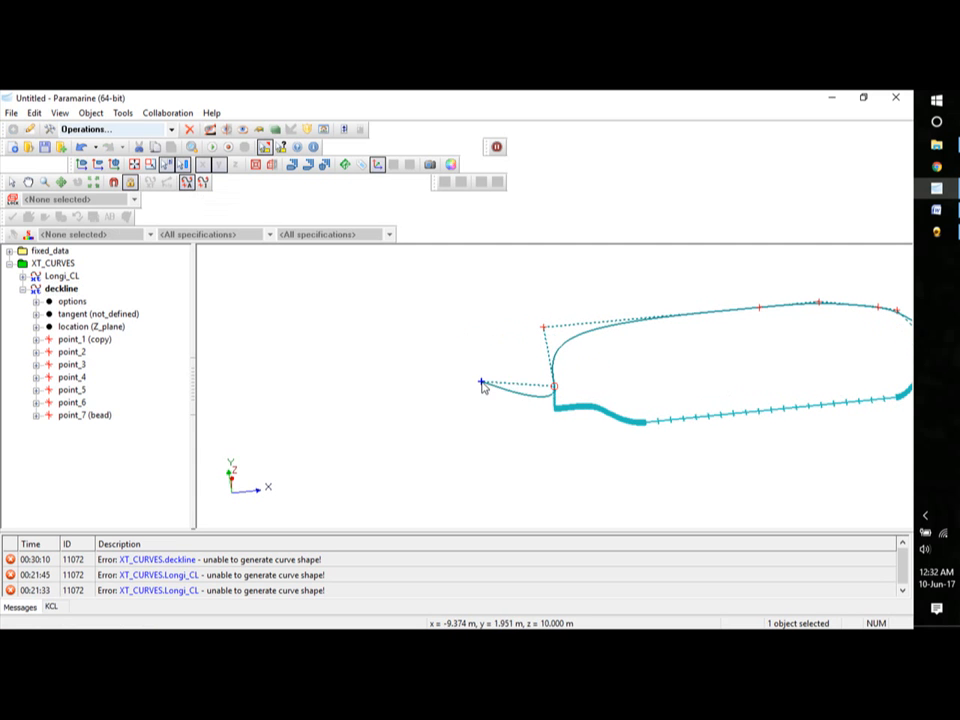
{"action": "key", "text": "Escape"}
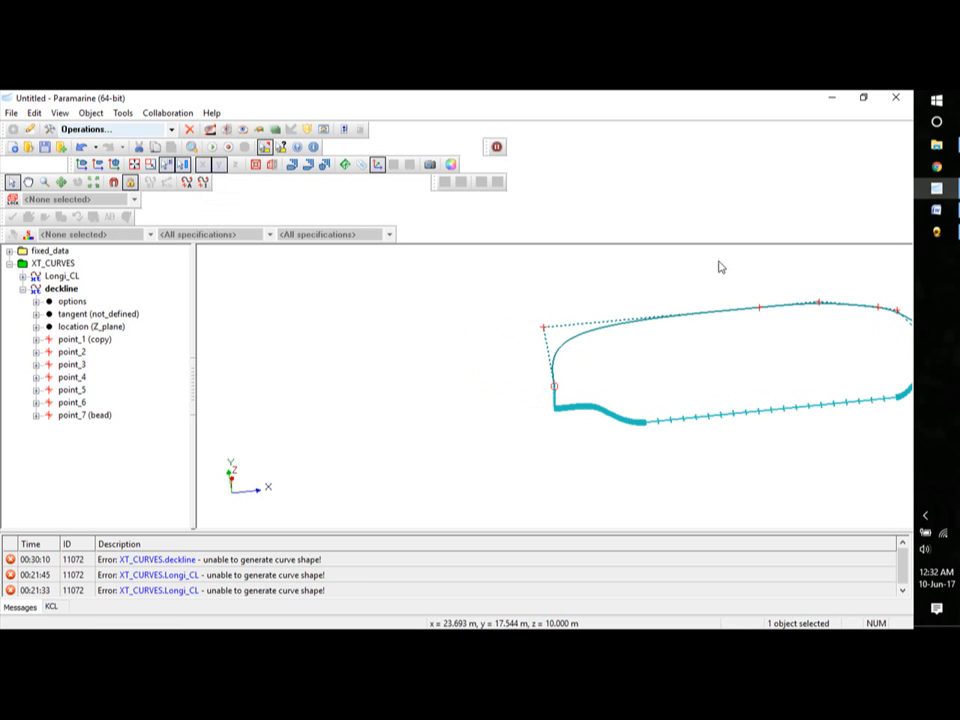
{"action": "scroll", "coordinate": [574, 390], "scroll_direction": "down", "scroll_amount": 2}
{"action": "scroll", "coordinate": [574, 390], "scroll_direction": "up", "scroll_amount": 1}
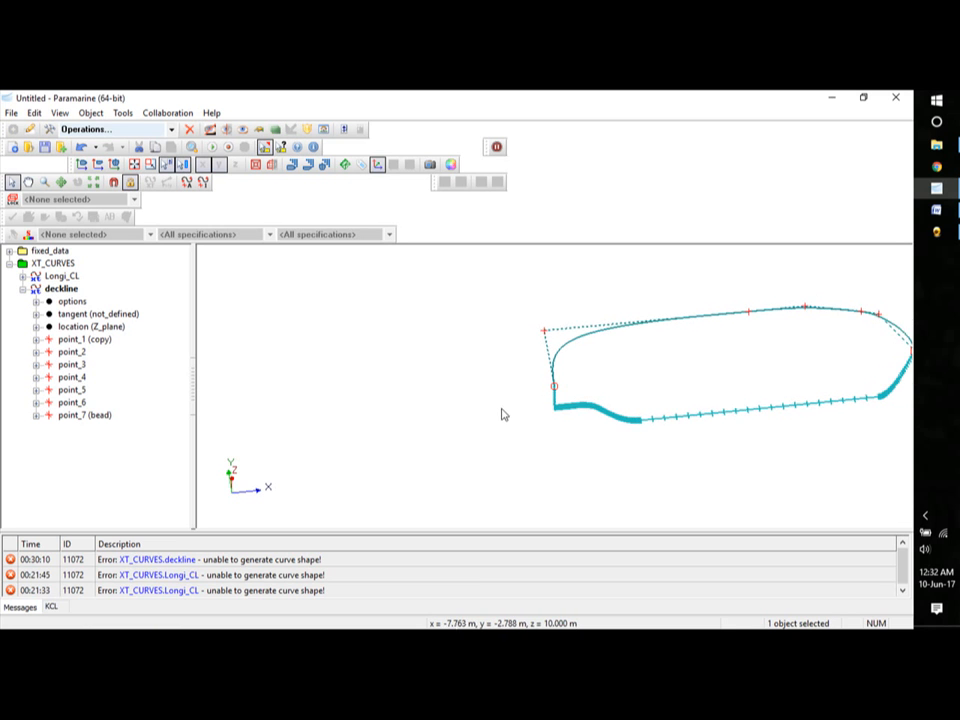
Working in plan view, set deckline point_2 to x = 46.207 m and y = 5.7 m.
{"action": "scroll", "coordinate": [501, 410], "scroll_direction": "down", "scroll_amount": 1}
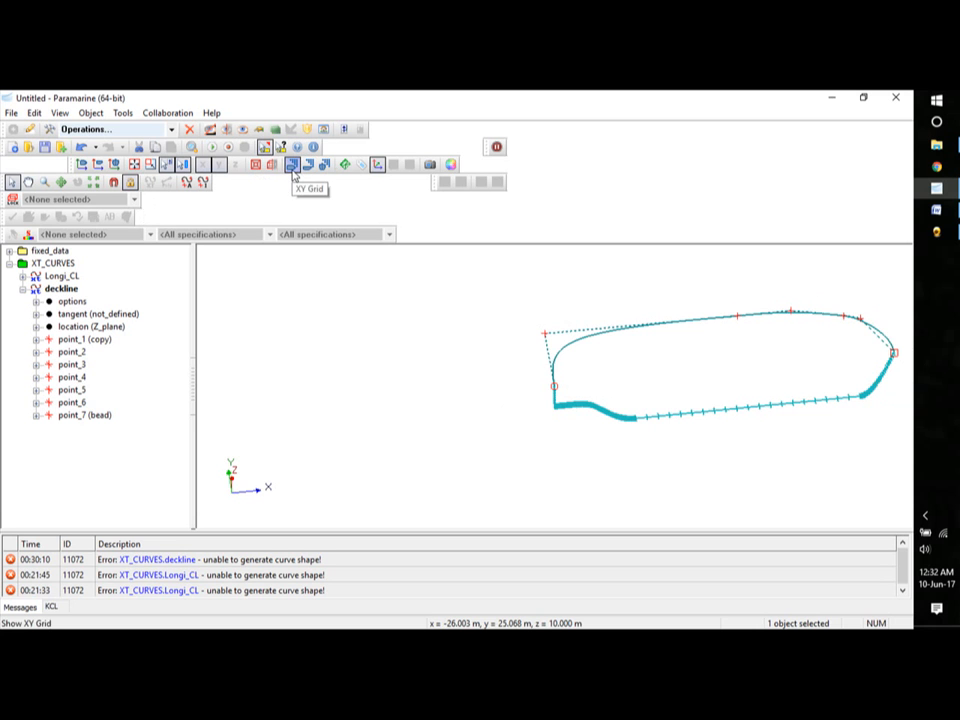
{"action": "left_click", "coordinate": [97, 166]}
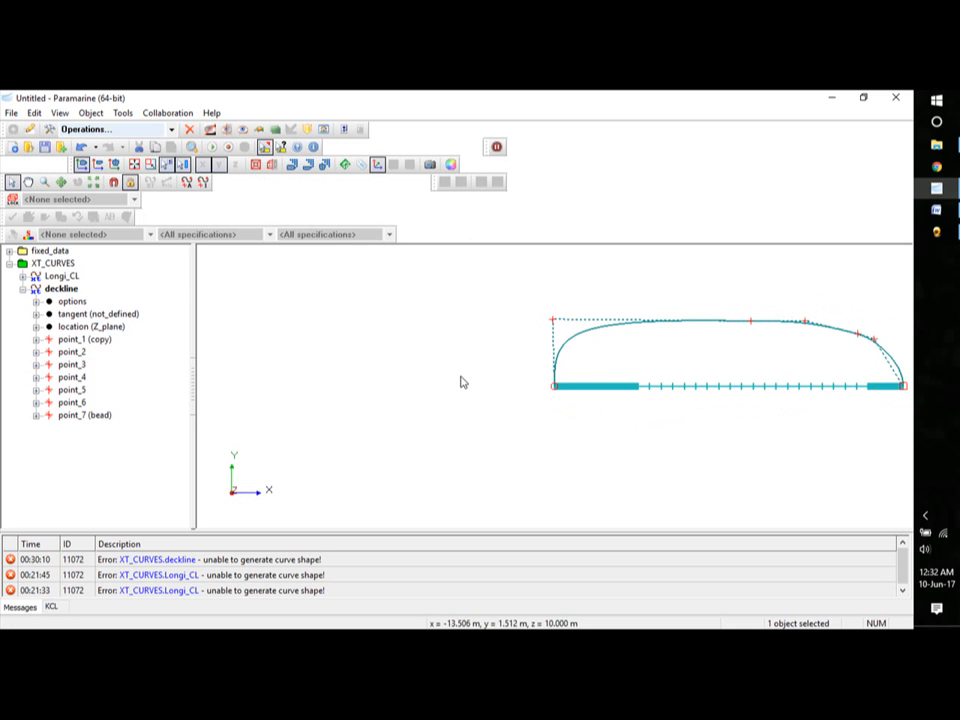
{"action": "middle_click_drag", "start_coordinate": [607, 437], "coordinate": [499, 460]}
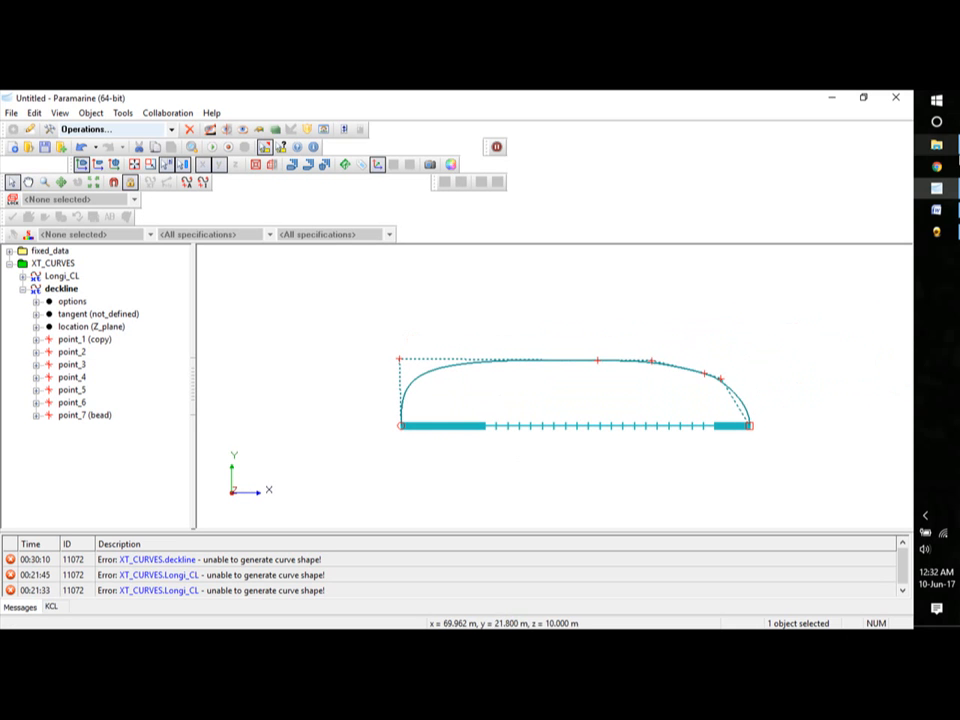
{"action": "mouse_move", "coordinate": [937, 145]}
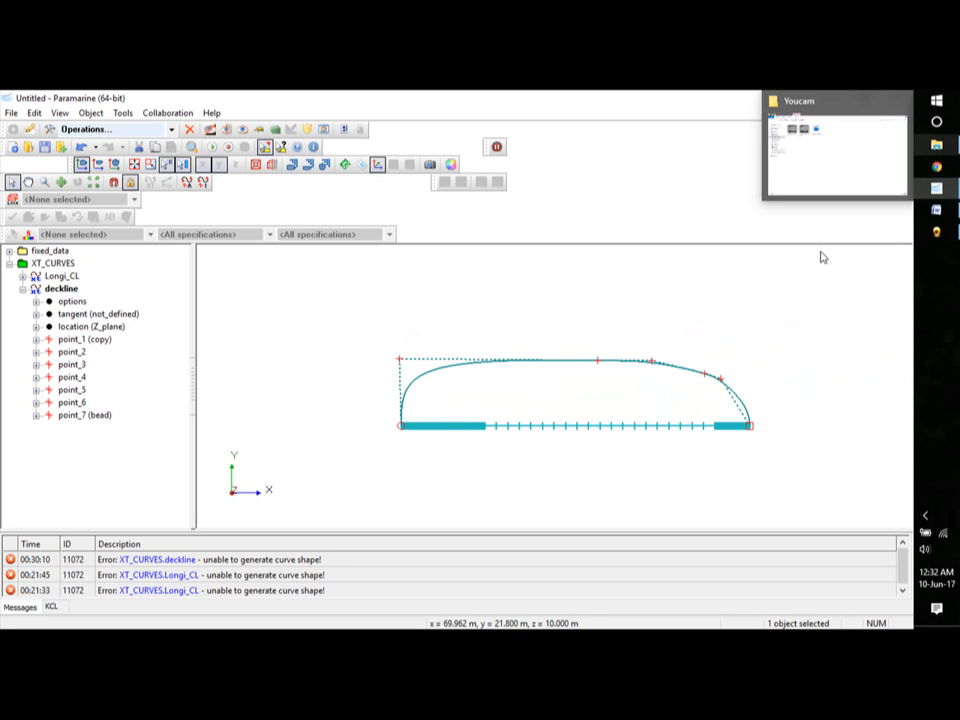
{"action": "left_click", "coordinate": [36, 352]}
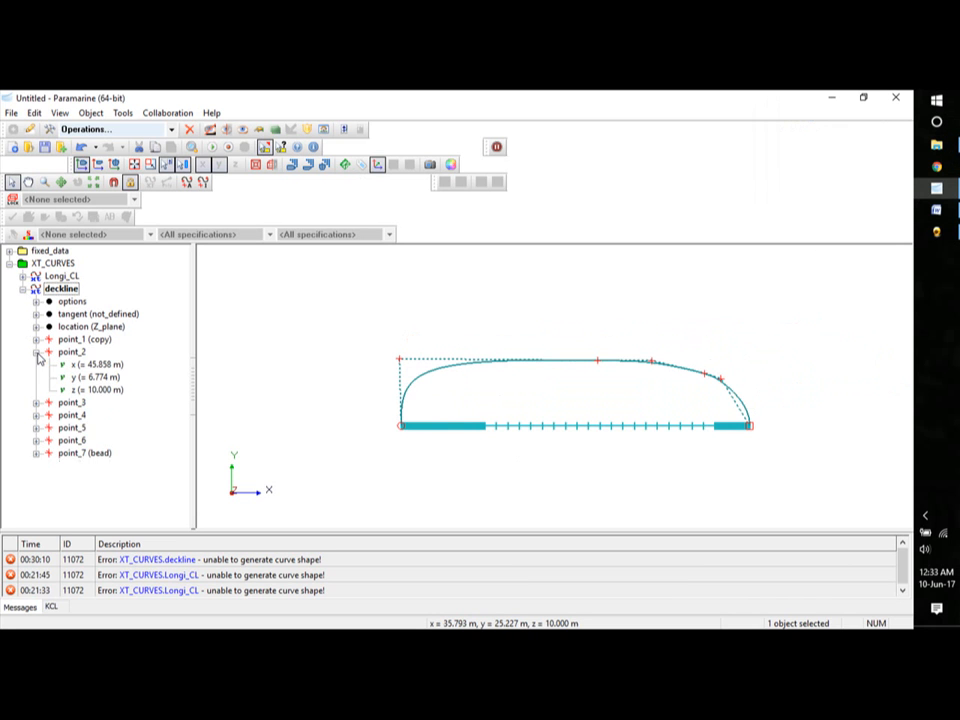
{"action": "double_click", "coordinate": [100, 366]}
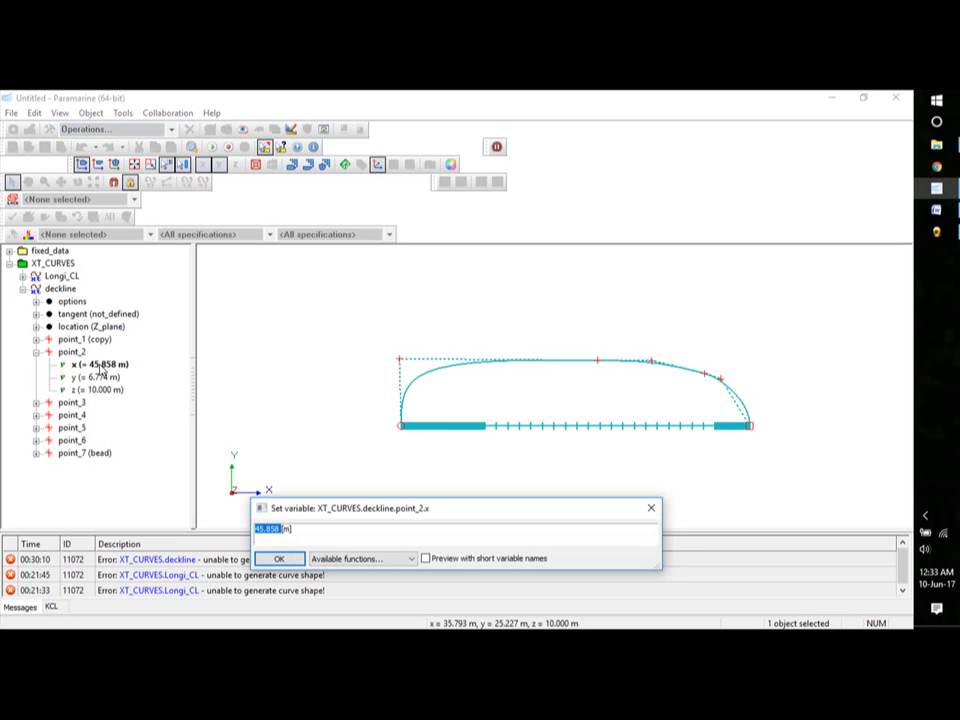
{"action": "type", "text": "4"}
{"action": "left_click", "coordinate": [279, 558]}
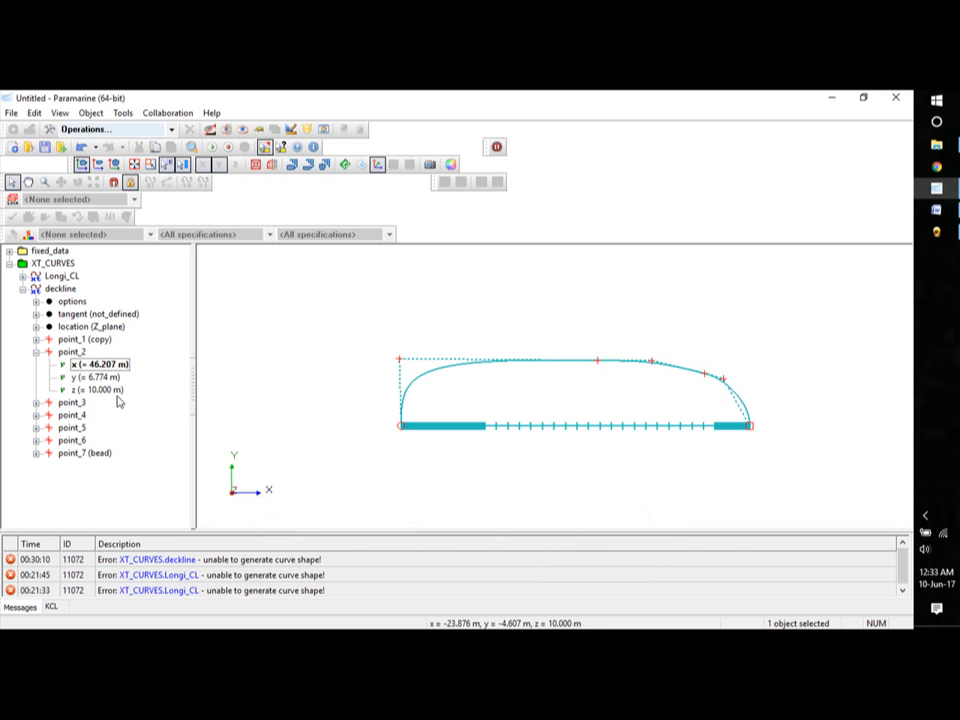
{"action": "double_click", "coordinate": [100, 378]}
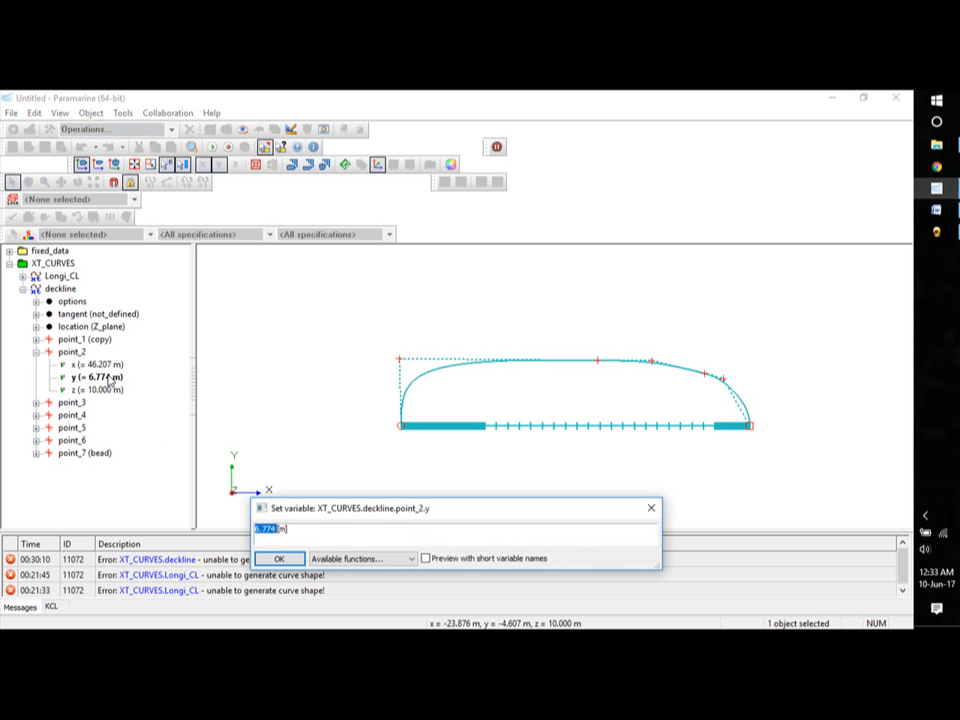
{"action": "type", "text": "5."}
{"action": "left_click", "coordinate": [290, 560]}
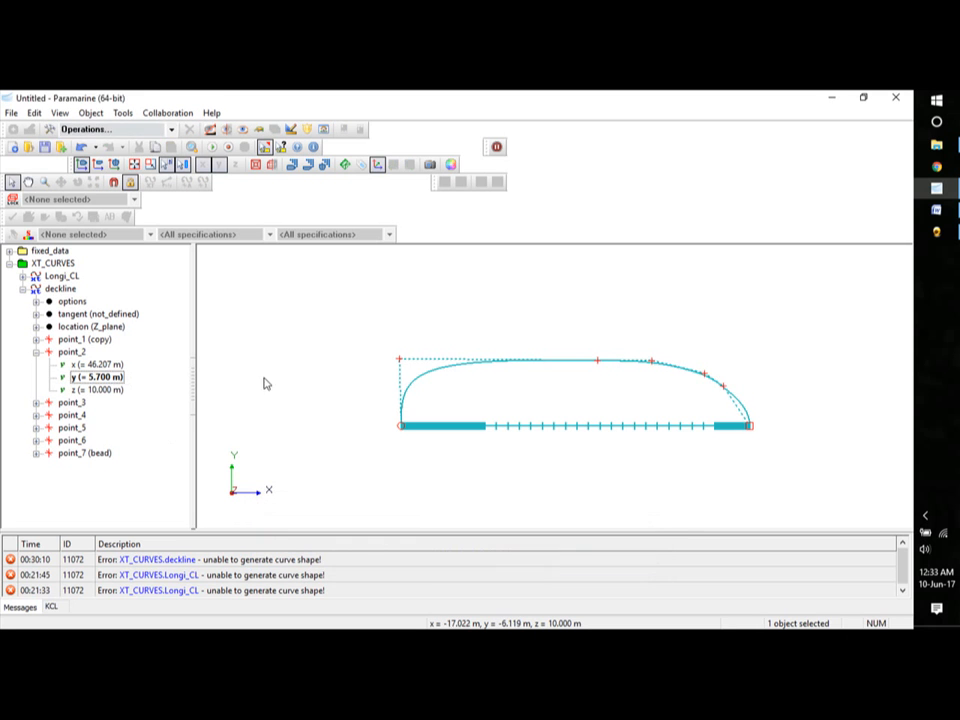
{"action": "double_click", "coordinate": [95, 390]}
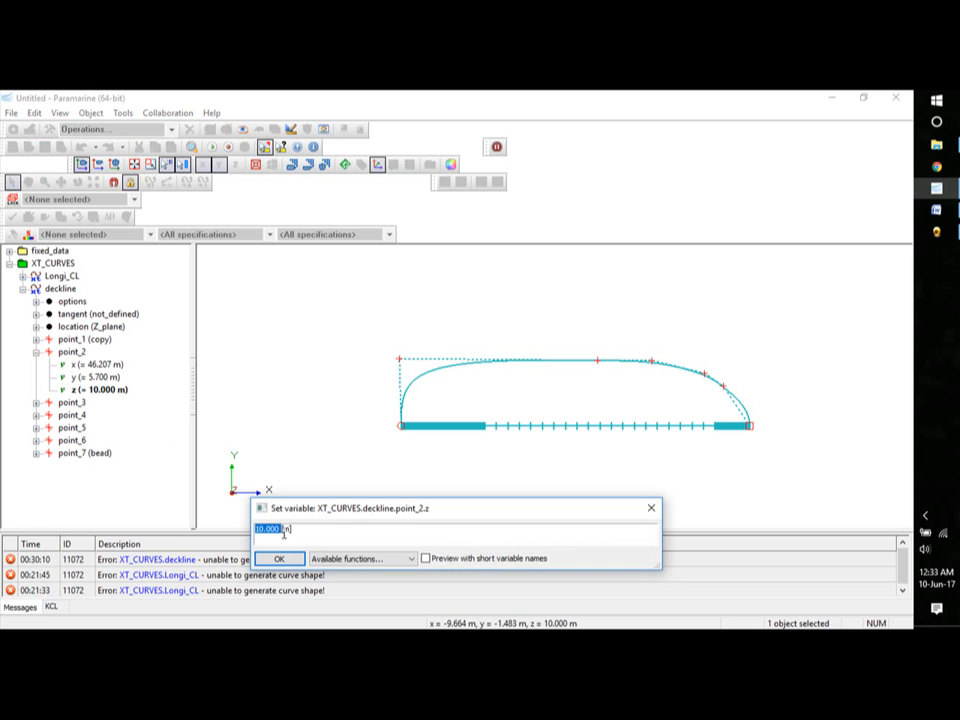
{"action": "left_click", "coordinate": [277, 560]}
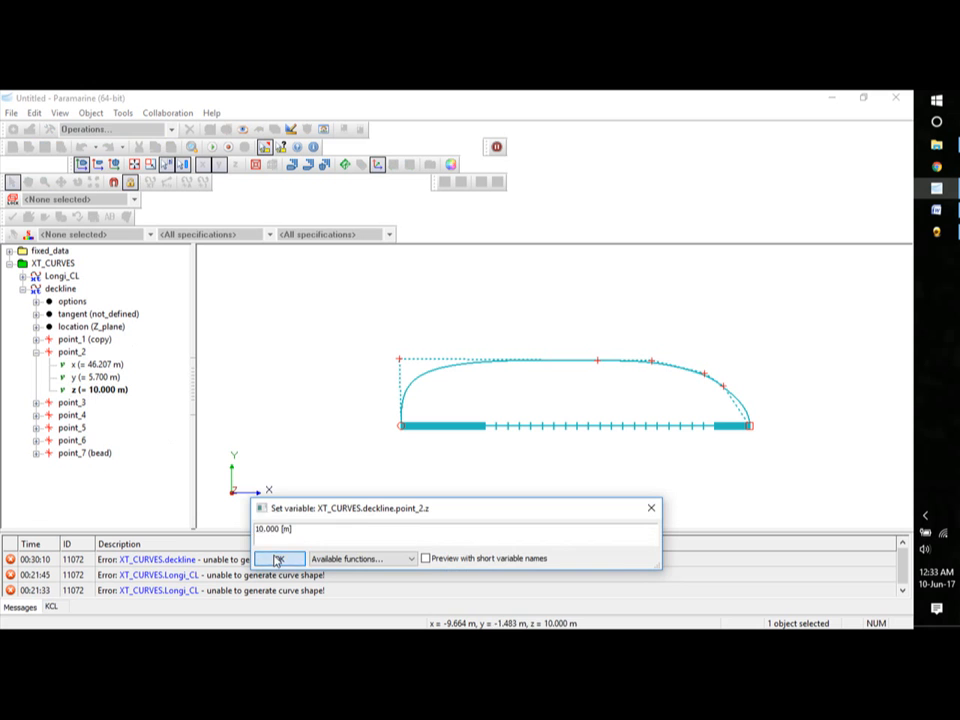
Set the coordinates of deckline point_3 to x = 46 m and y = 5.70 m.
{"action": "left_click", "coordinate": [36, 402]}
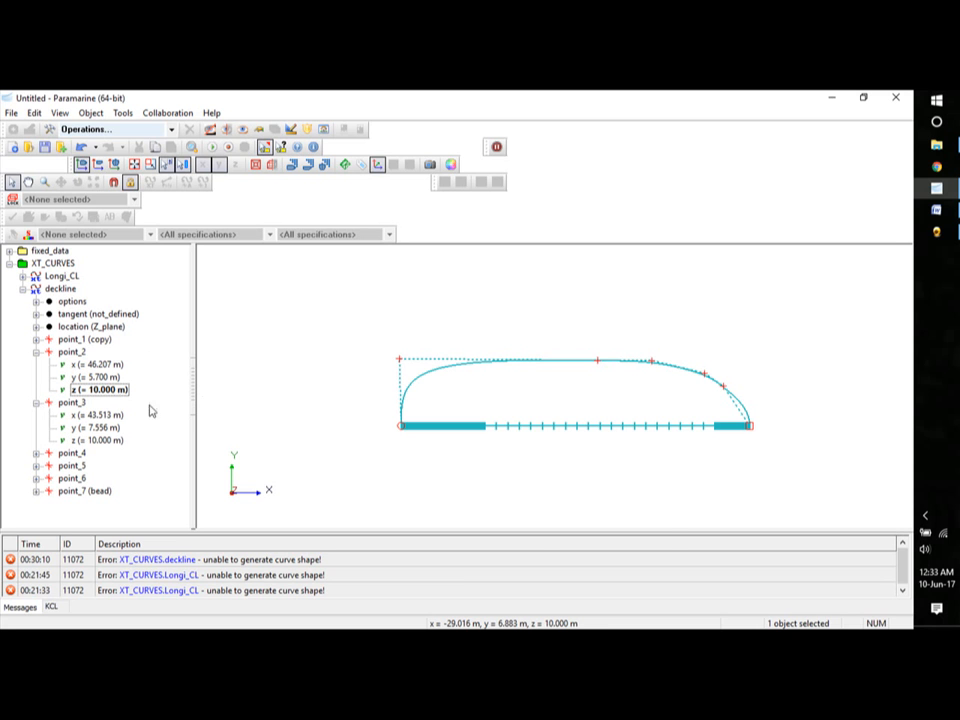
{"action": "double_click", "coordinate": [95, 414]}
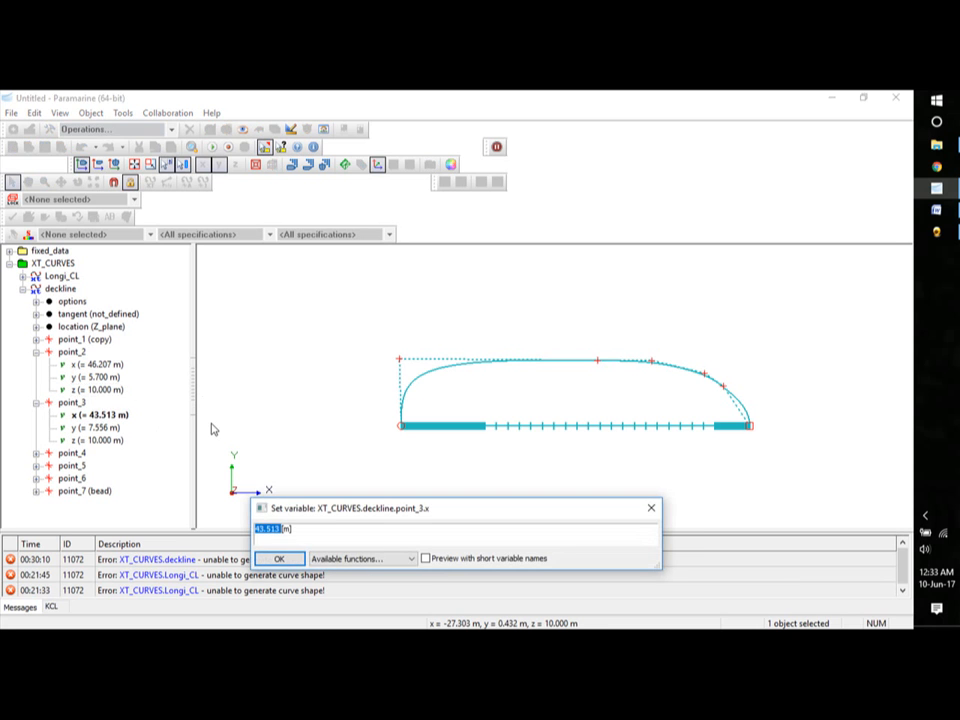
{"action": "type", "text": "46[m]"}
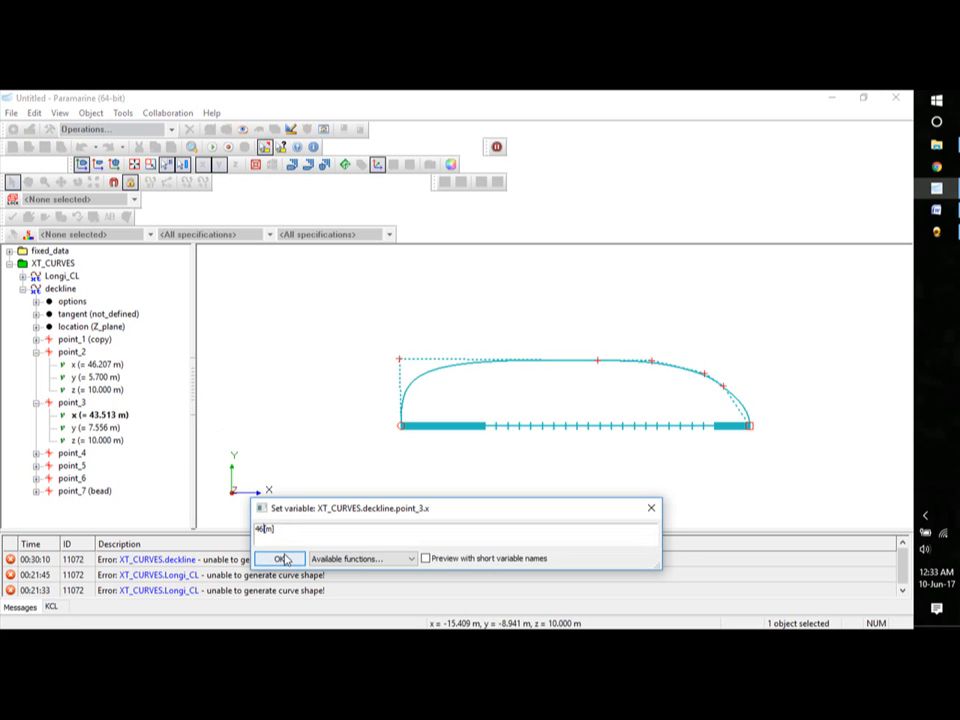
{"action": "left_click", "coordinate": [279, 557]}
{"action": "left_click", "coordinate": [100, 427]}
{"action": "double_click", "coordinate": [101, 428]}
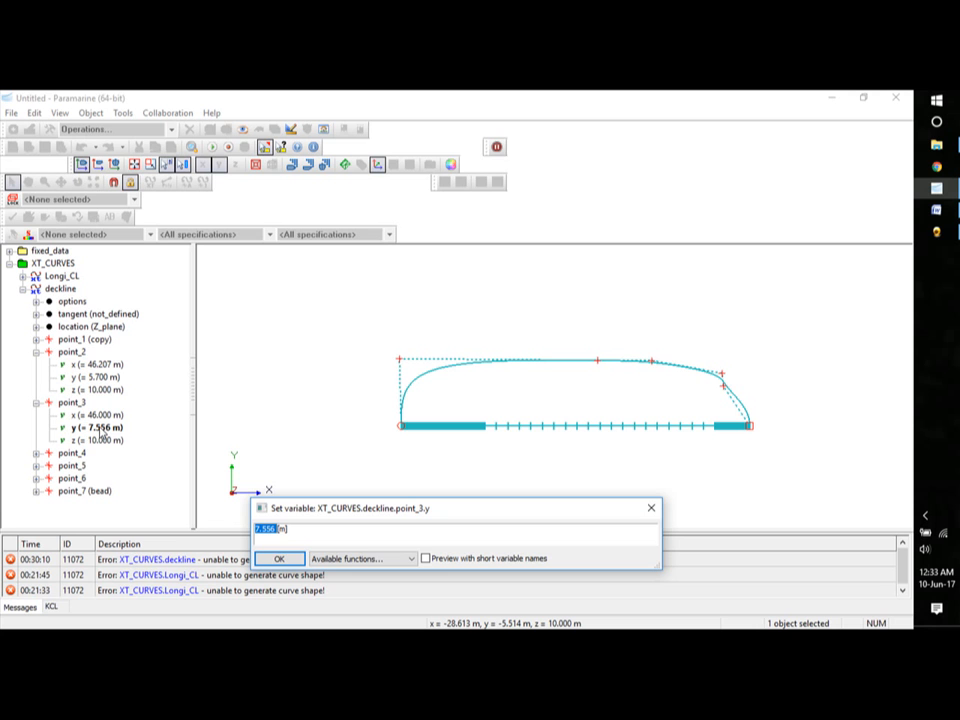
{"action": "type", "text": "5.70"}
{"action": "left_click", "coordinate": [279, 558]}
Set the coordinates of deckline point_4 to x = 40 m and y = 10 m.
{"action": "left_click", "coordinate": [36, 453]}
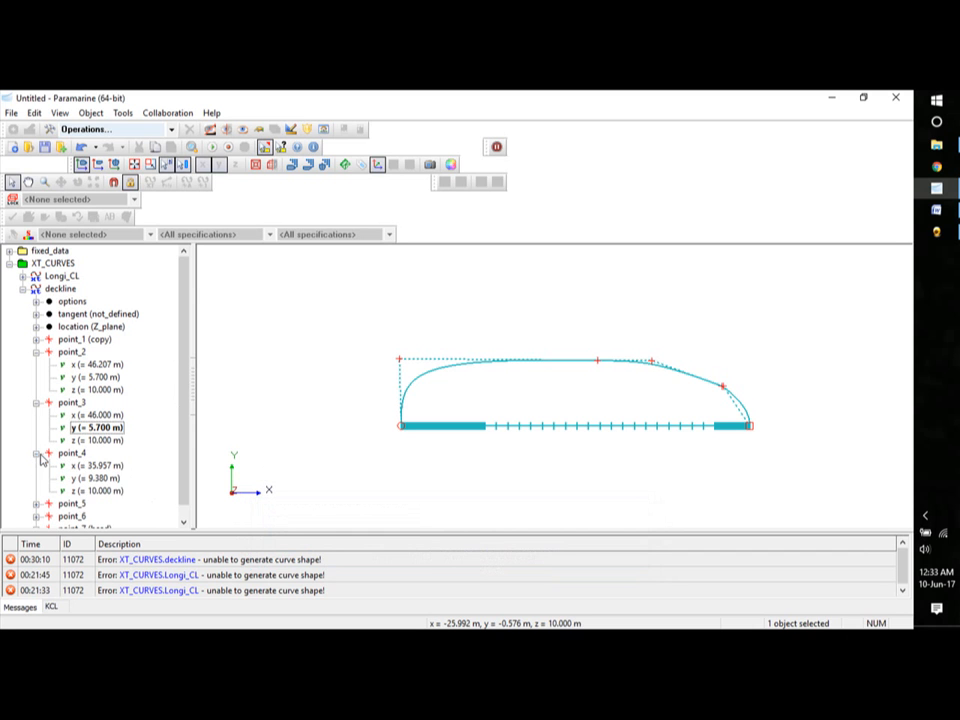
{"action": "double_click", "coordinate": [98, 467]}
{"action": "type", "text": "40[m"}
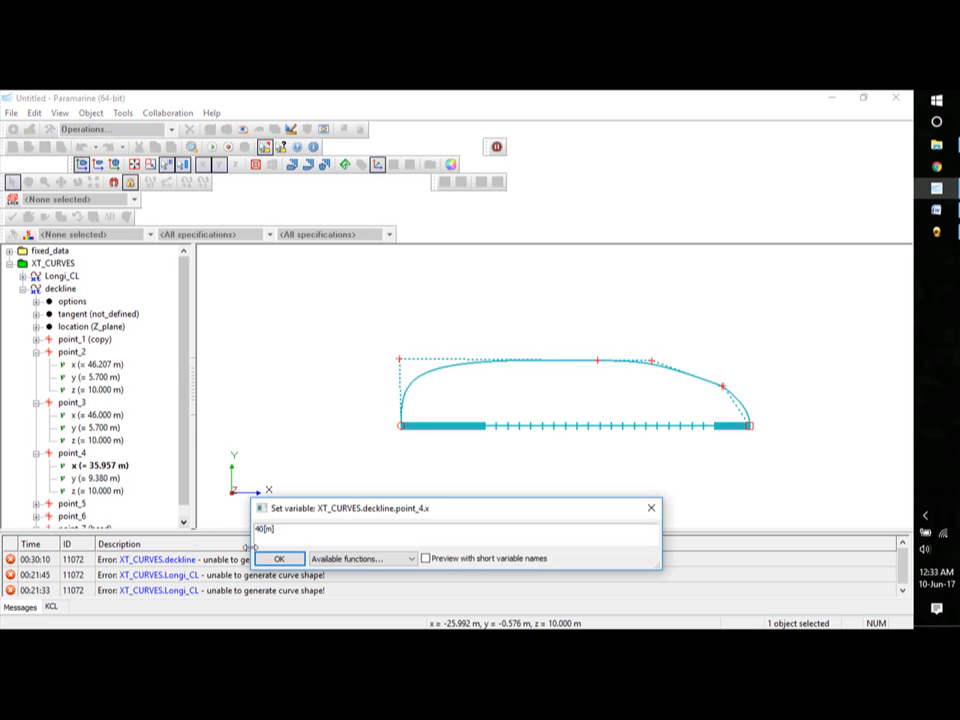
{"action": "key", "text": "Return"}
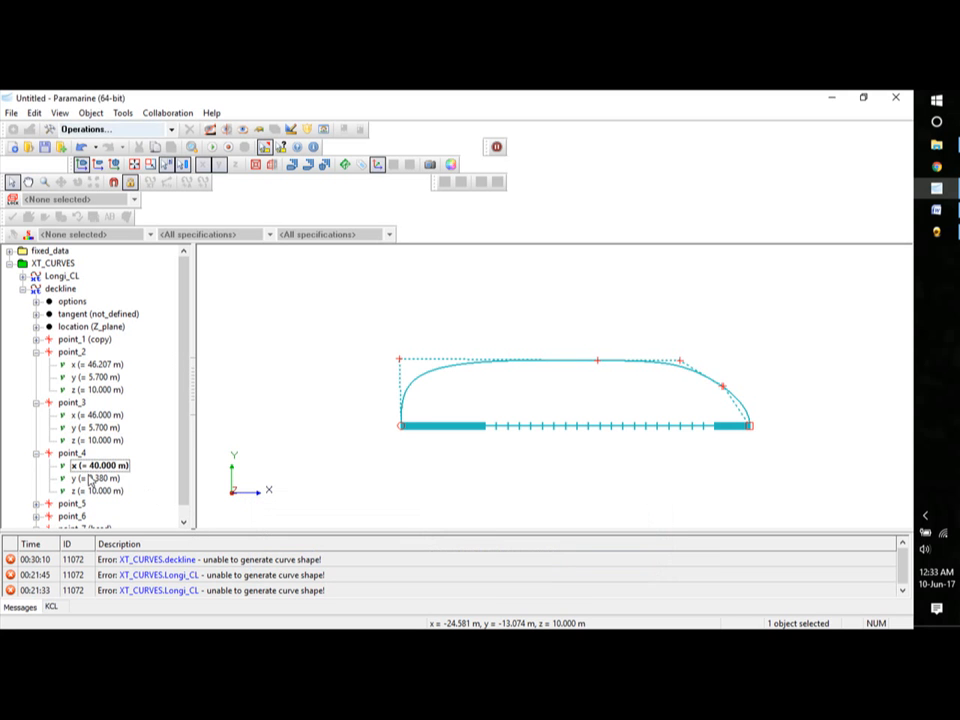
{"action": "double_click", "coordinate": [97, 478]}
{"action": "type", "text": "10[m"}
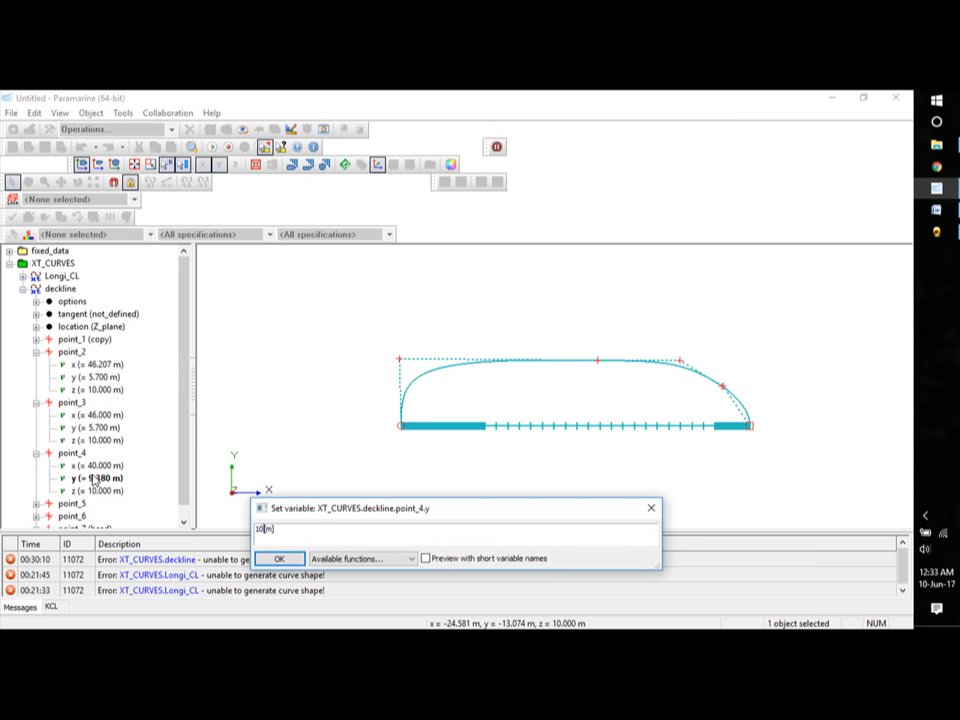
{"action": "left_click", "coordinate": [290, 560]}
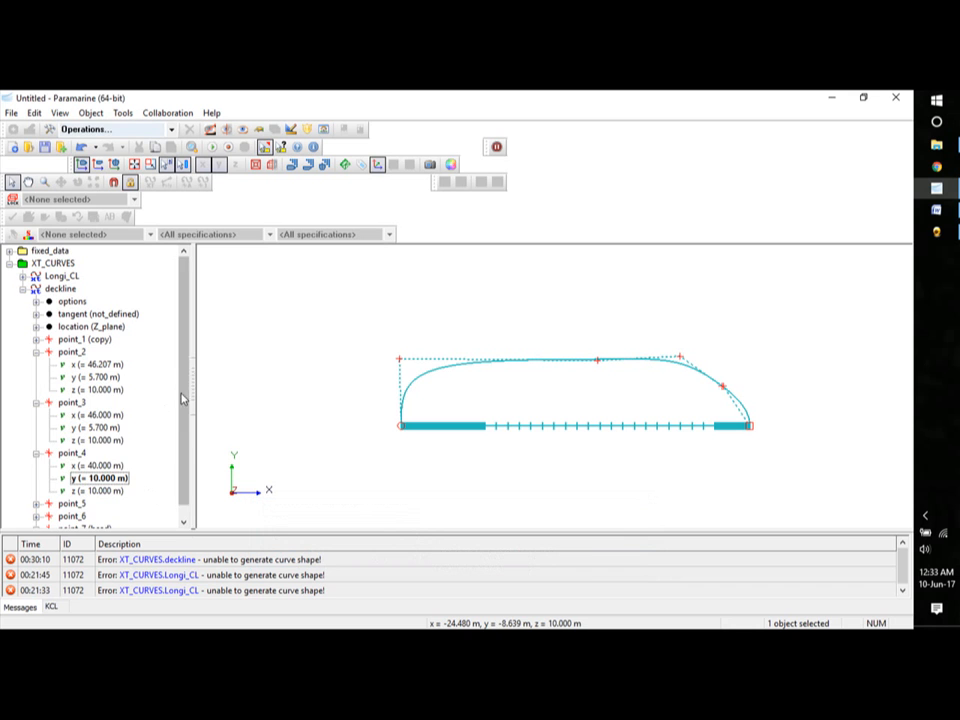
Set the coordinates of deckline point_5 to x = 31 m and y = 10 m.
{"action": "scroll", "coordinate": [110, 440], "scroll_direction": "down", "scroll_amount": 1}
{"action": "left_click", "coordinate": [37, 492]}
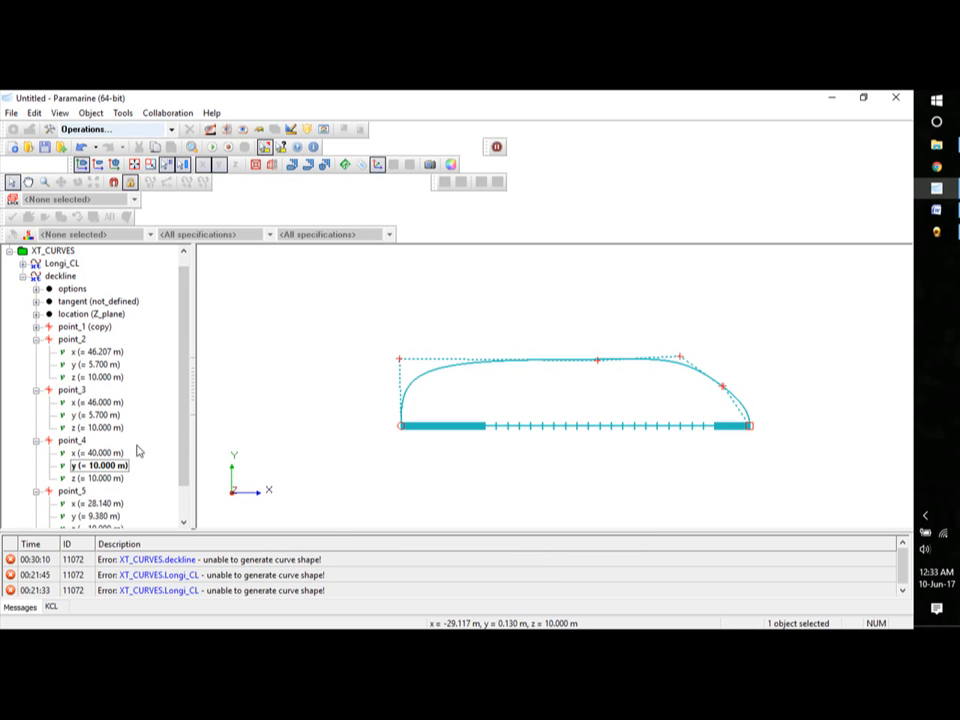
{"action": "double_click", "coordinate": [100, 504]}
{"action": "type", "text": "3"}
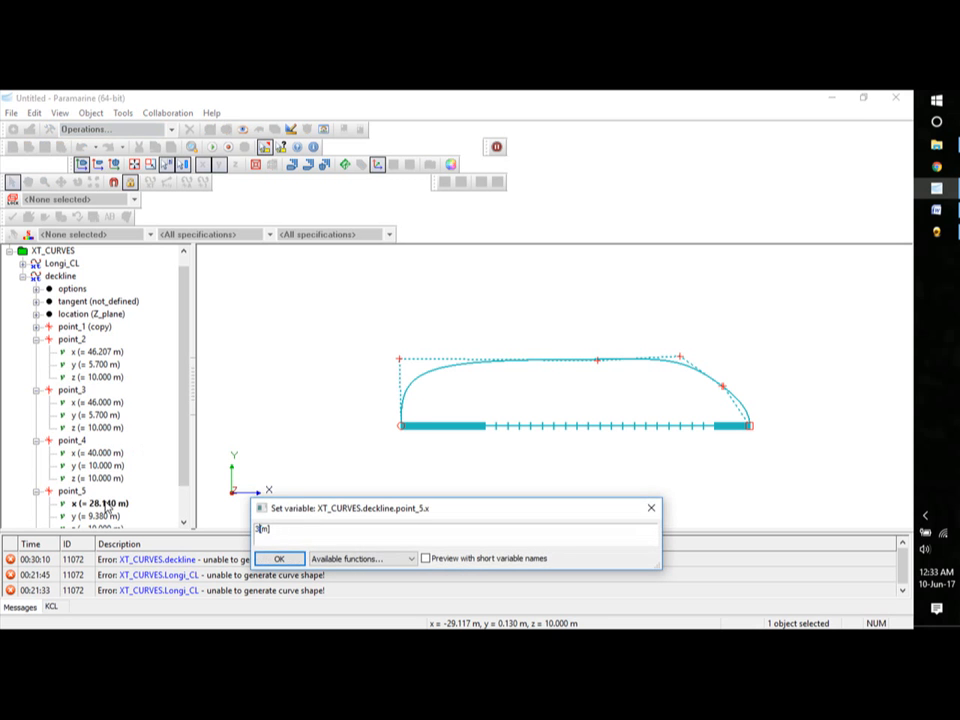
{"action": "type", "text": "1"}
{"action": "key", "text": "Return"}
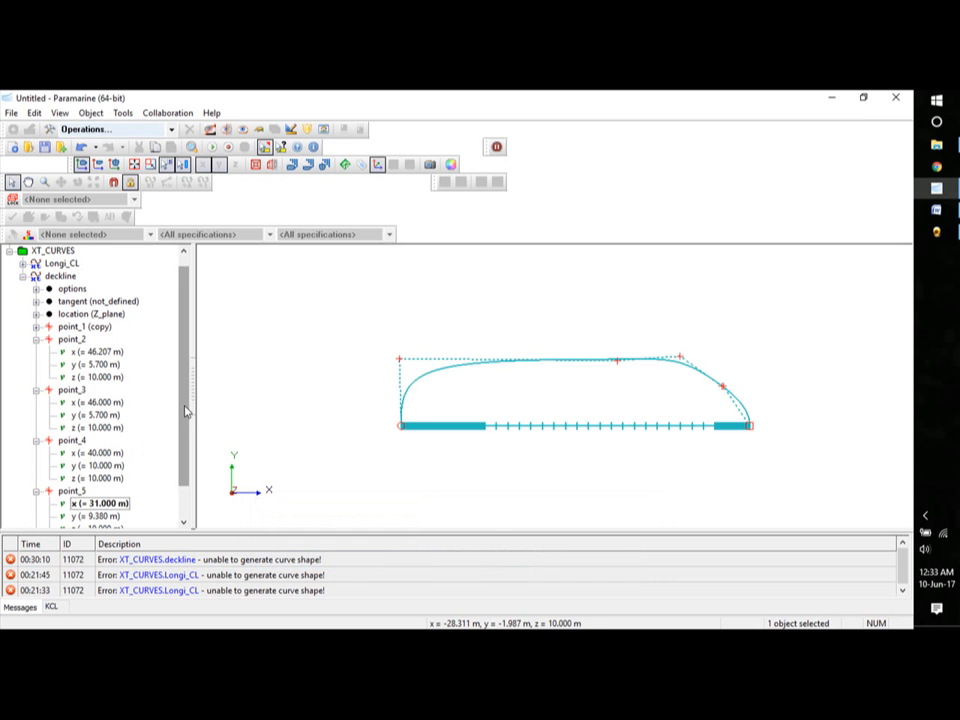
{"action": "scroll", "coordinate": [156, 481], "scroll_direction": "down", "scroll_amount": 1}
{"action": "double_click", "coordinate": [105, 479]}
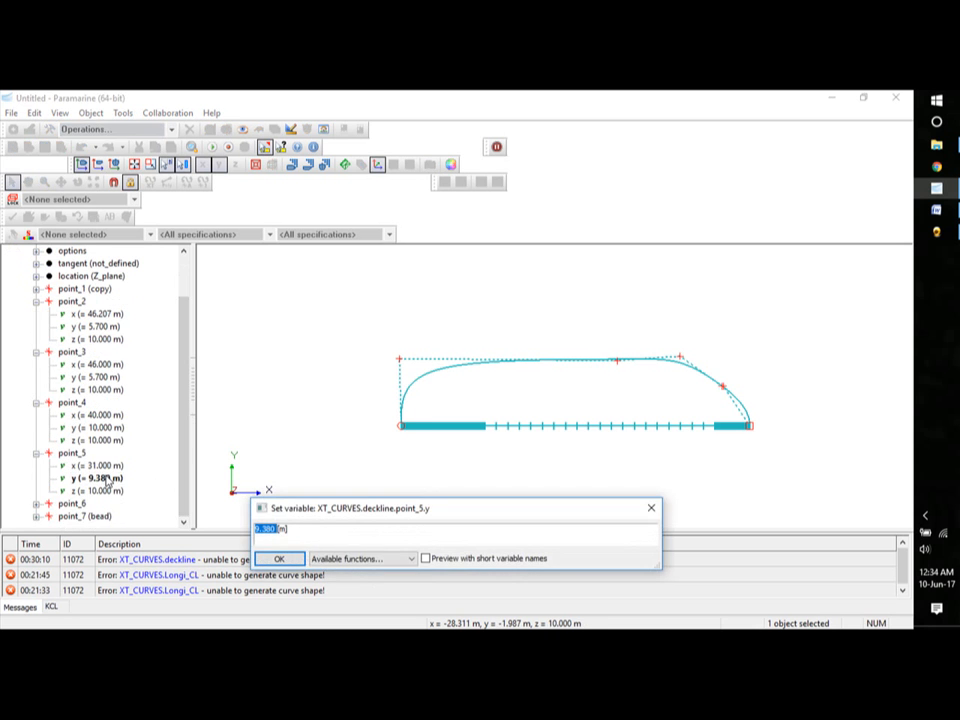
{"action": "type", "text": "10"}
{"action": "key", "text": "Return"}
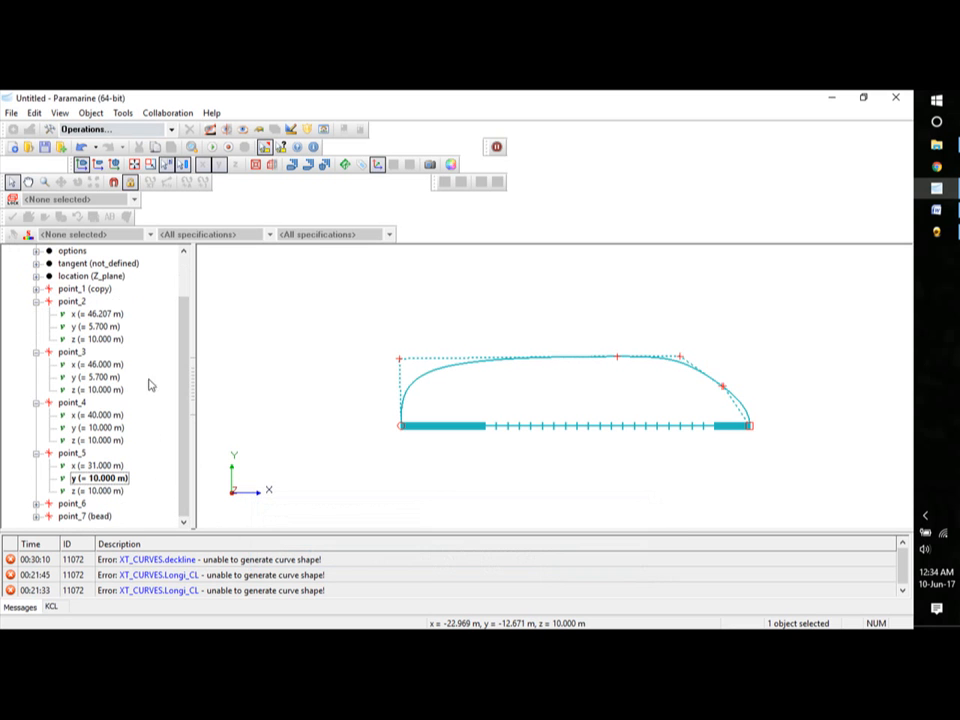
Set the coordinates of deckline point_6 to x = 0 m and y = 10 m.
{"action": "left_click", "coordinate": [36, 503]}
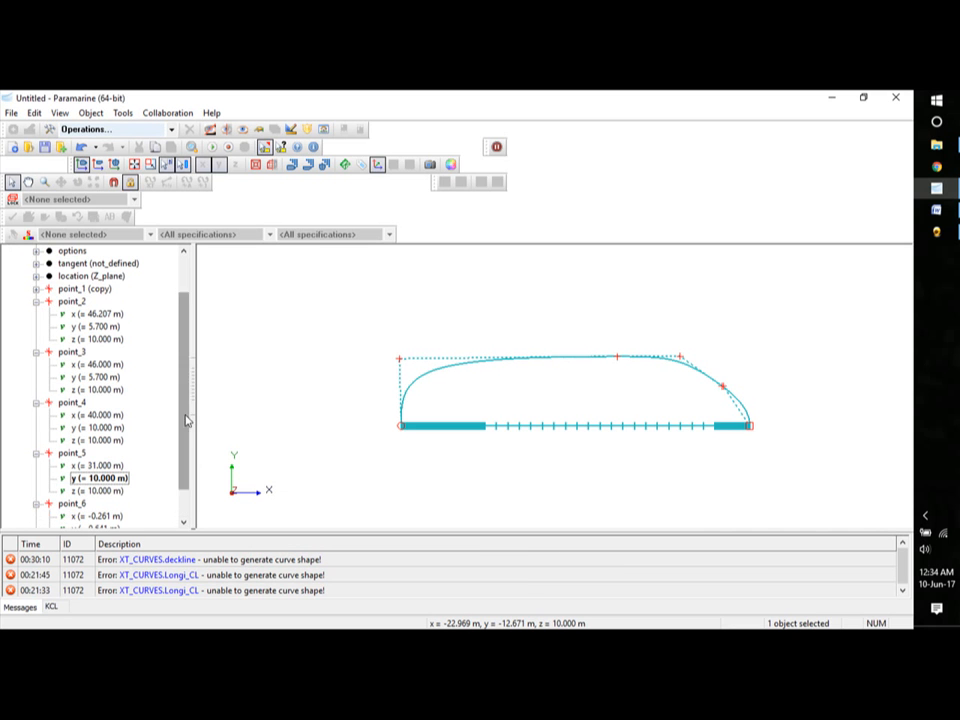
{"action": "scroll", "coordinate": [185, 421], "scroll_direction": "down", "scroll_amount": 1}
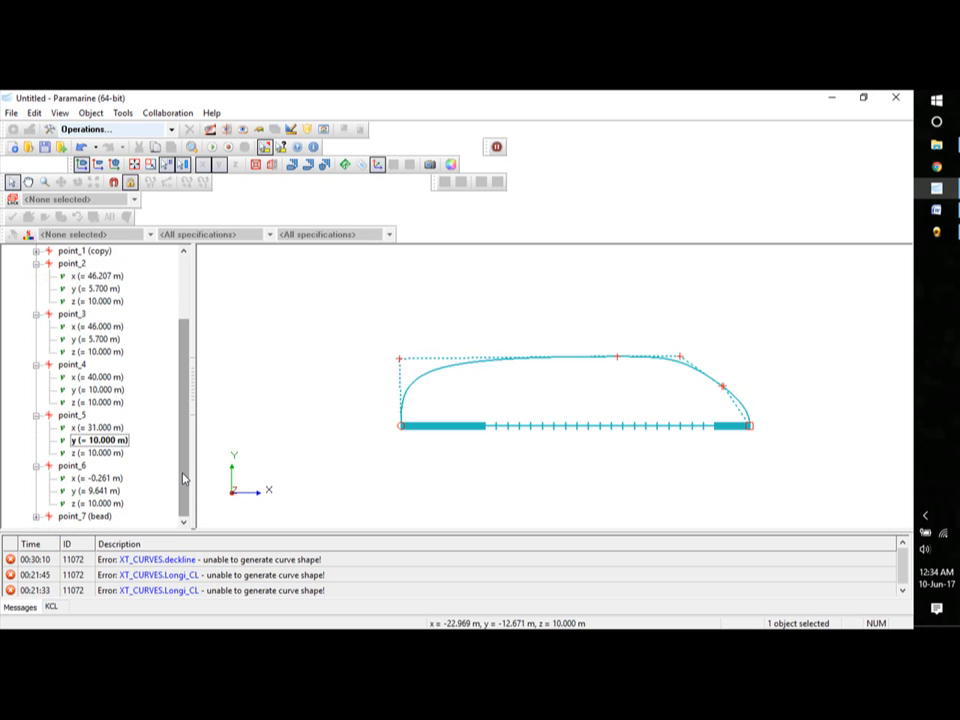
{"action": "double_click", "coordinate": [104, 480]}
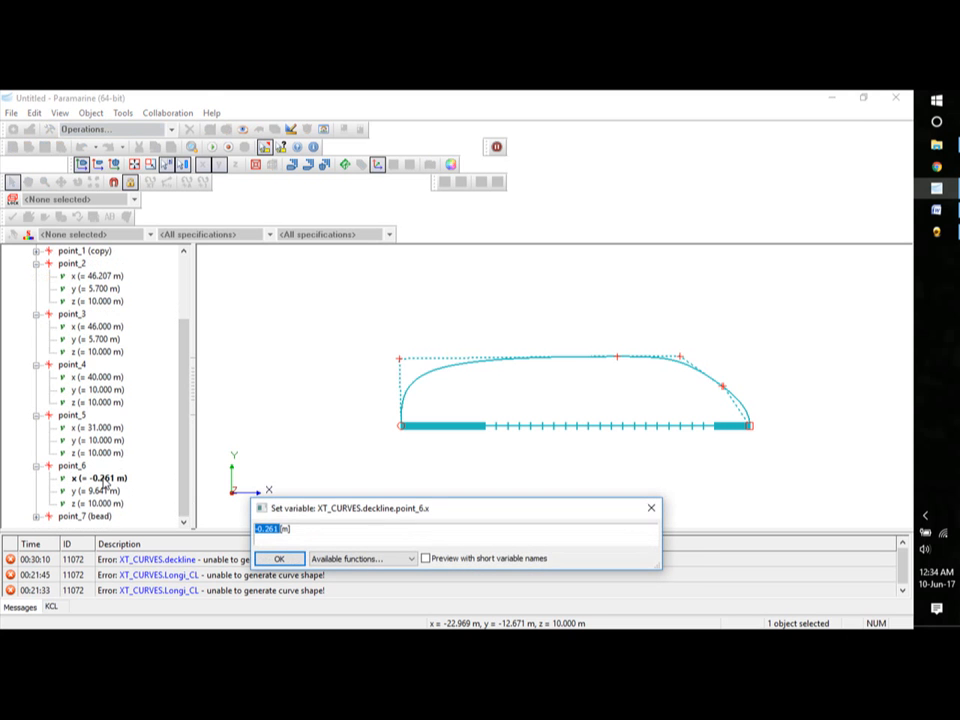
{"action": "type", "text": "0"}
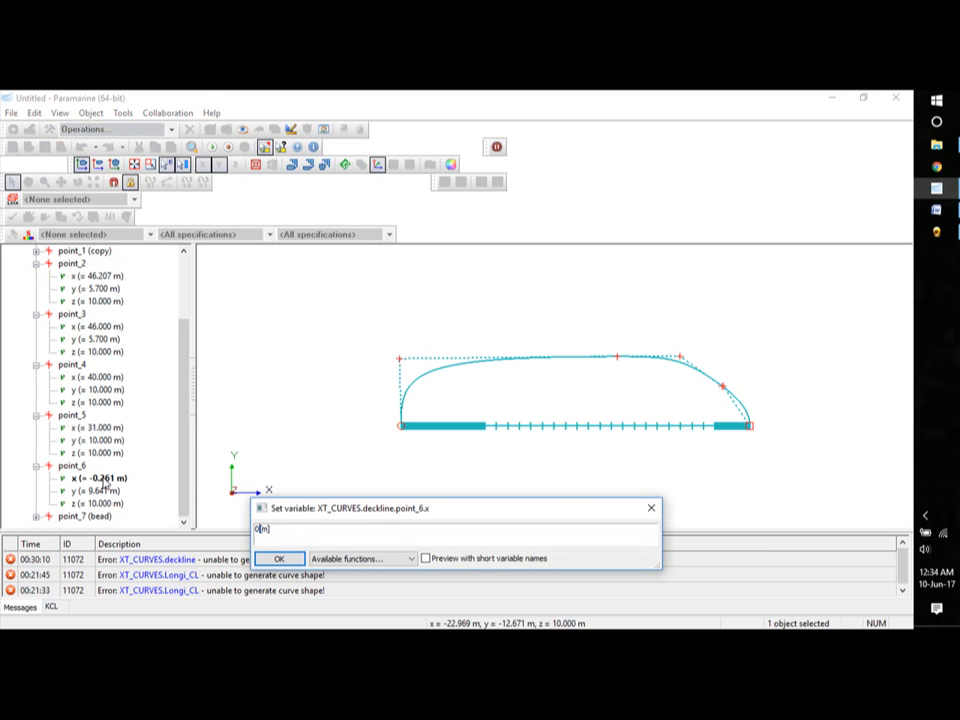
{"action": "left_click", "coordinate": [276, 559]}
{"action": "double_click", "coordinate": [104, 492]}
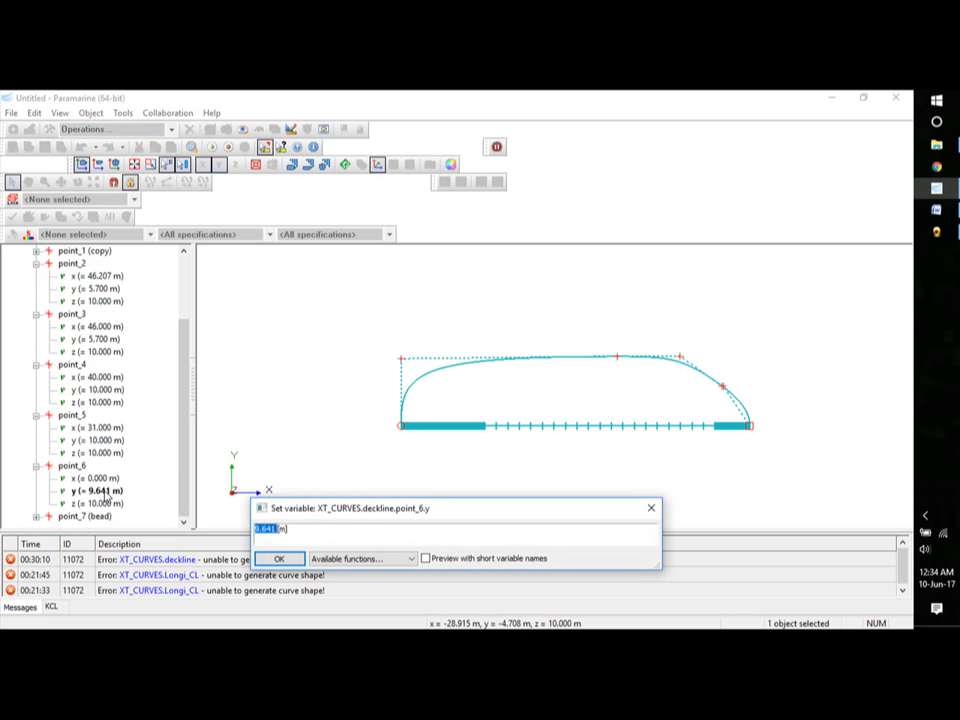
{"action": "type", "text": "10"}
{"action": "left_click", "coordinate": [279, 558]}
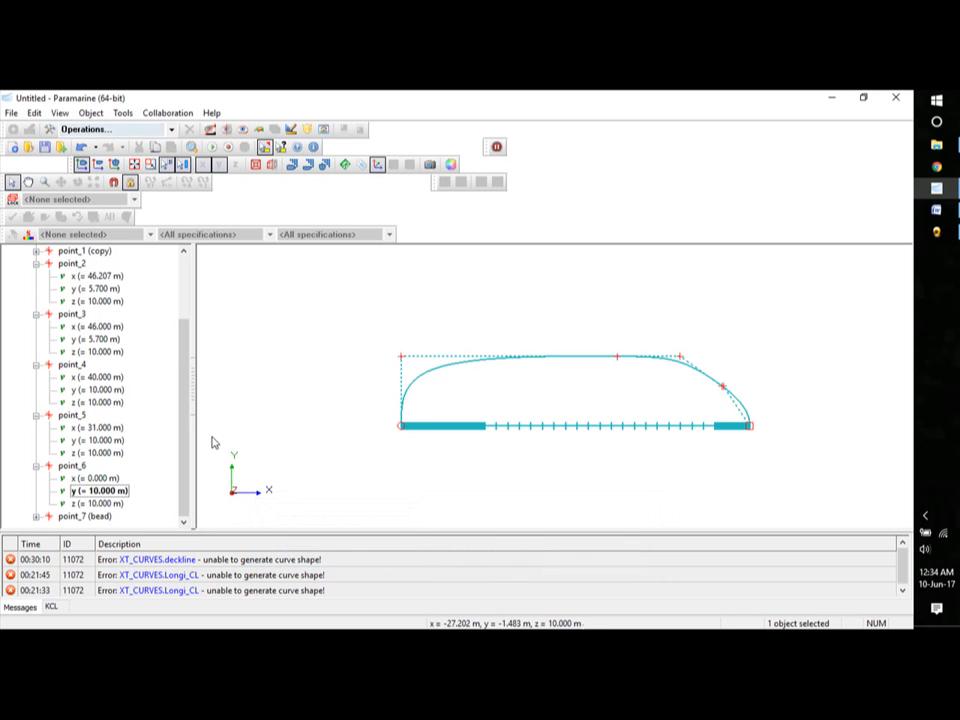
Constrain deckline point_7 as a copy of XT_CURVES.Longi_CL.point_11 using the copy_of operation.
{"action": "left_click", "coordinate": [36, 517]}
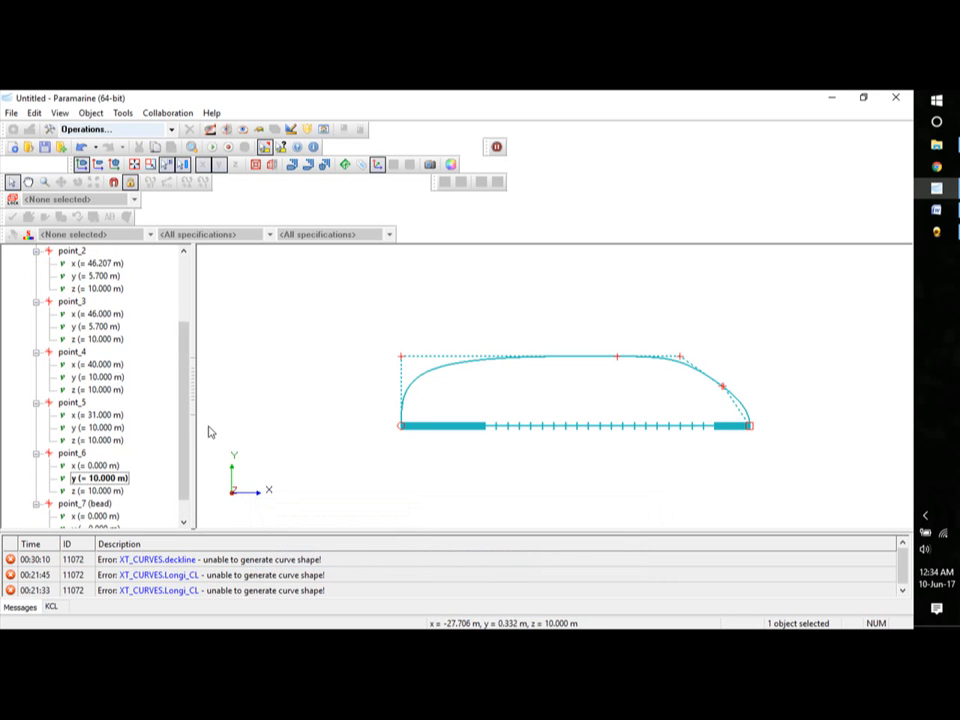
{"action": "scroll", "coordinate": [182, 420], "scroll_direction": "down", "scroll_amount": 1}
{"action": "middle_click_drag", "start_coordinate": [536, 494], "coordinate": [561, 440]}
{"action": "scroll", "coordinate": [561, 440], "scroll_direction": "up", "scroll_amount": 2}
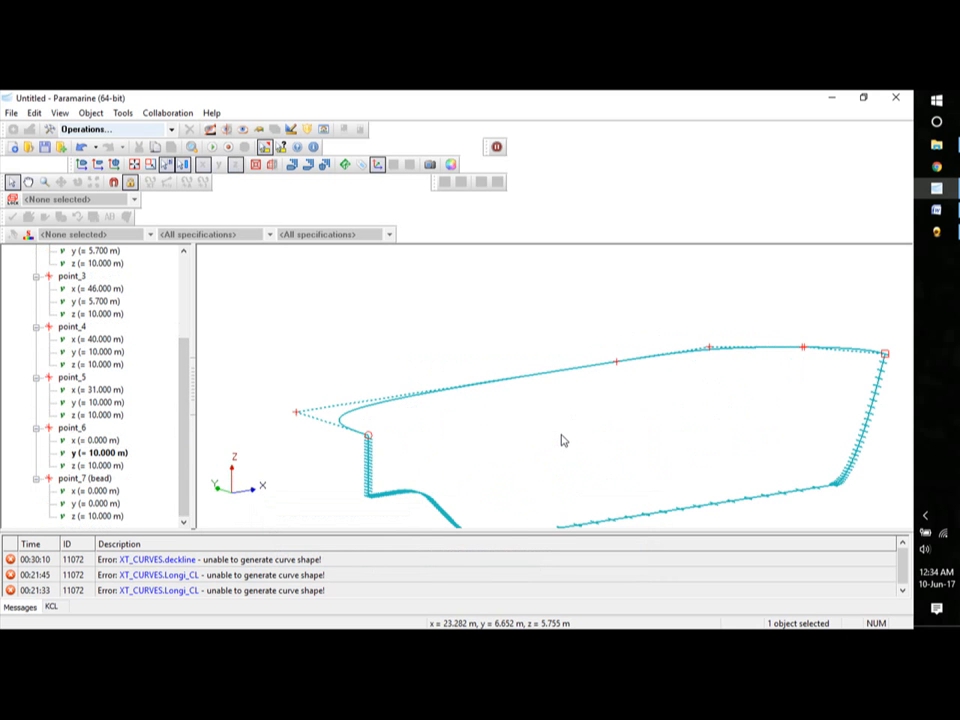
{"action": "left_click", "coordinate": [100, 480]}
{"action": "right_click", "coordinate": [101, 483]}
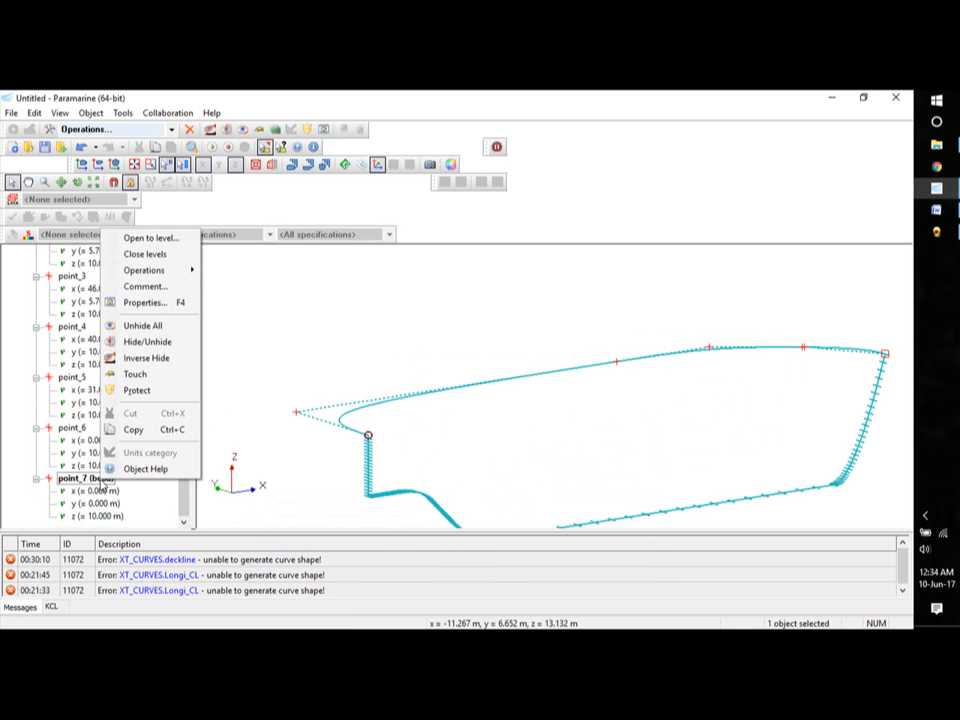
{"action": "mouse_move", "coordinate": [186, 271]}
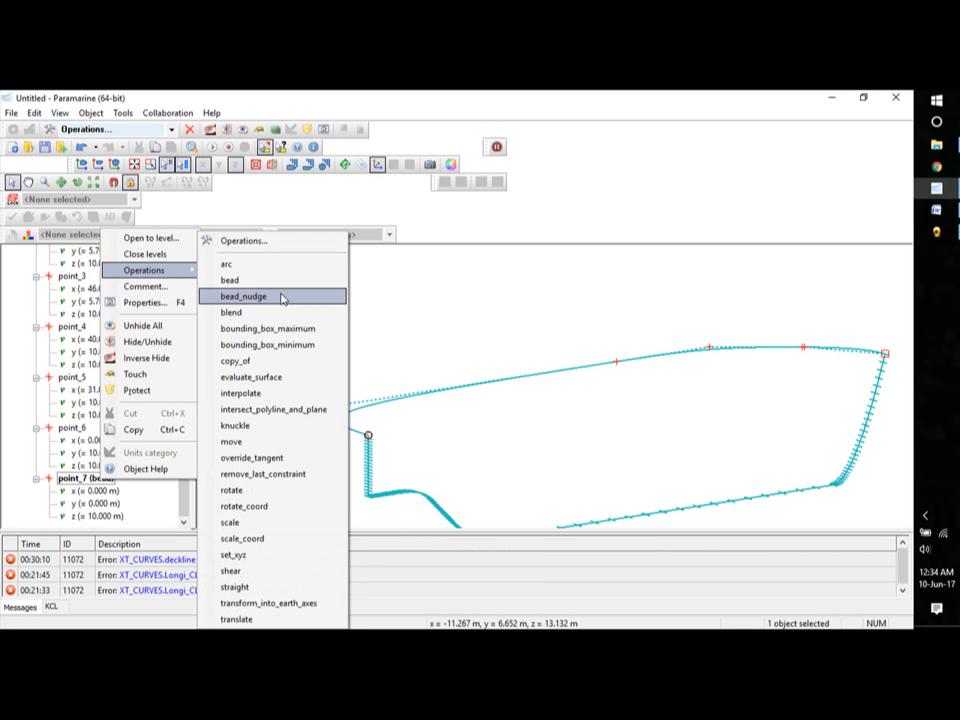
{"action": "left_click", "coordinate": [258, 362]}
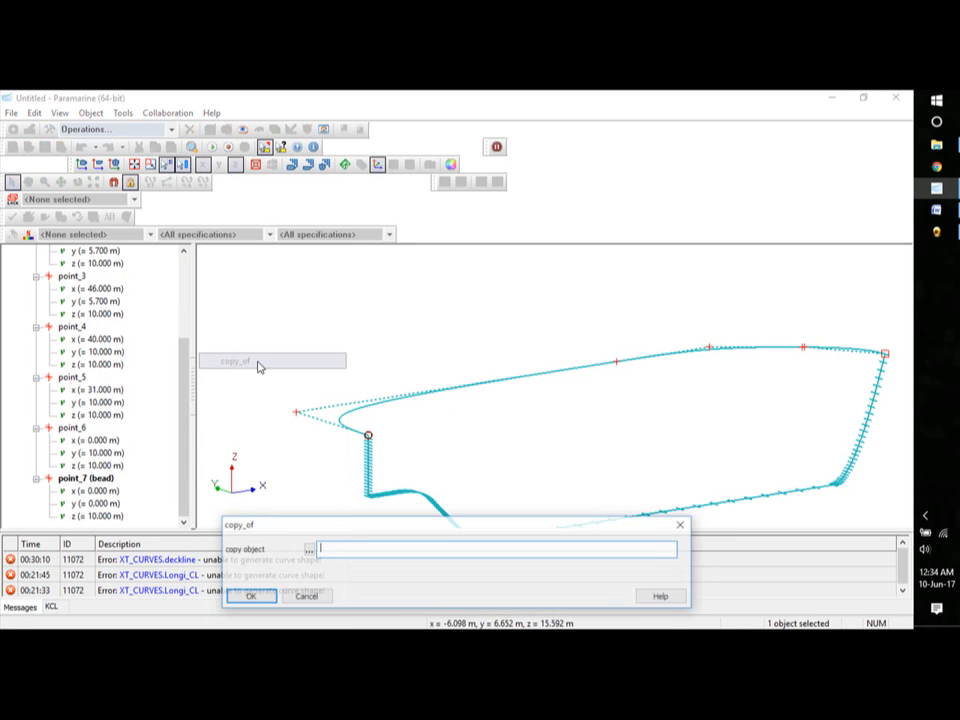
{"action": "left_click", "coordinate": [308, 549]}
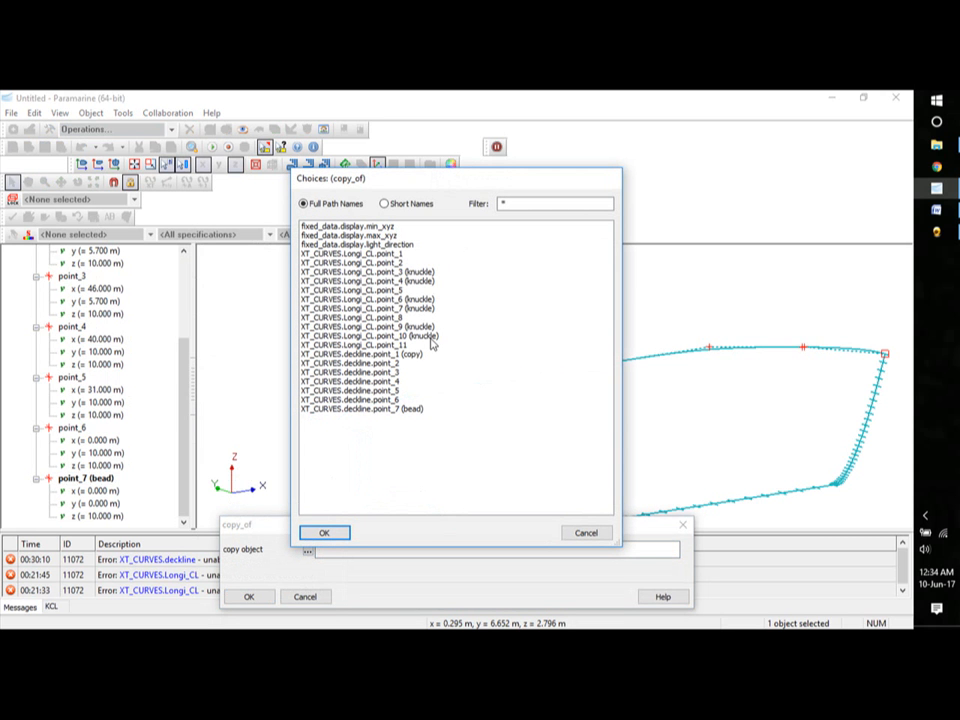
{"action": "left_click", "coordinate": [383, 346]}
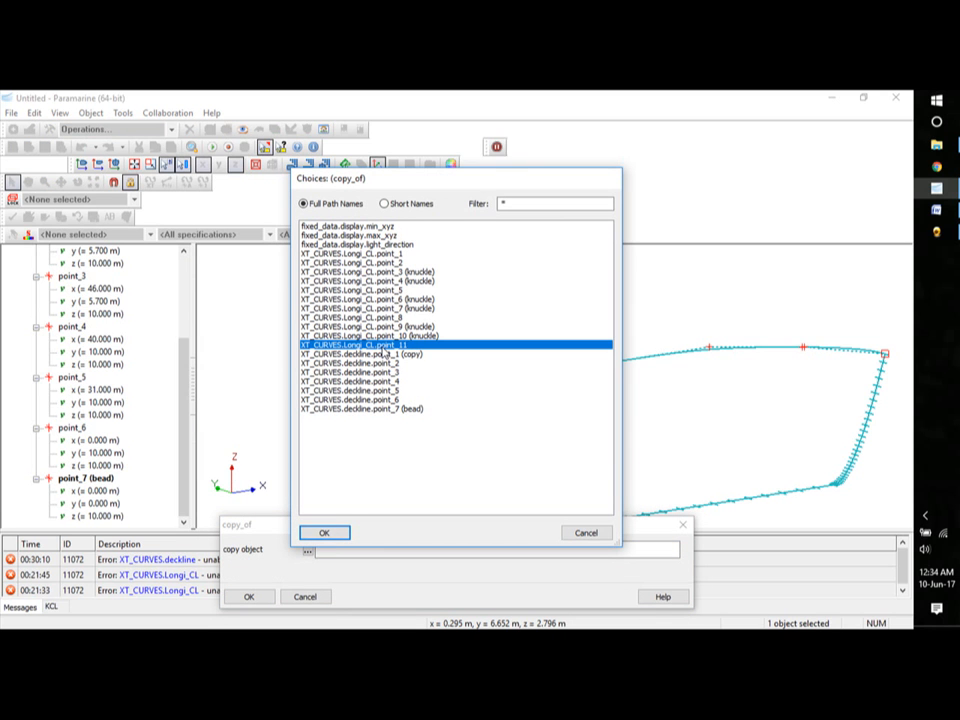
{"action": "left_click", "coordinate": [341, 535]}
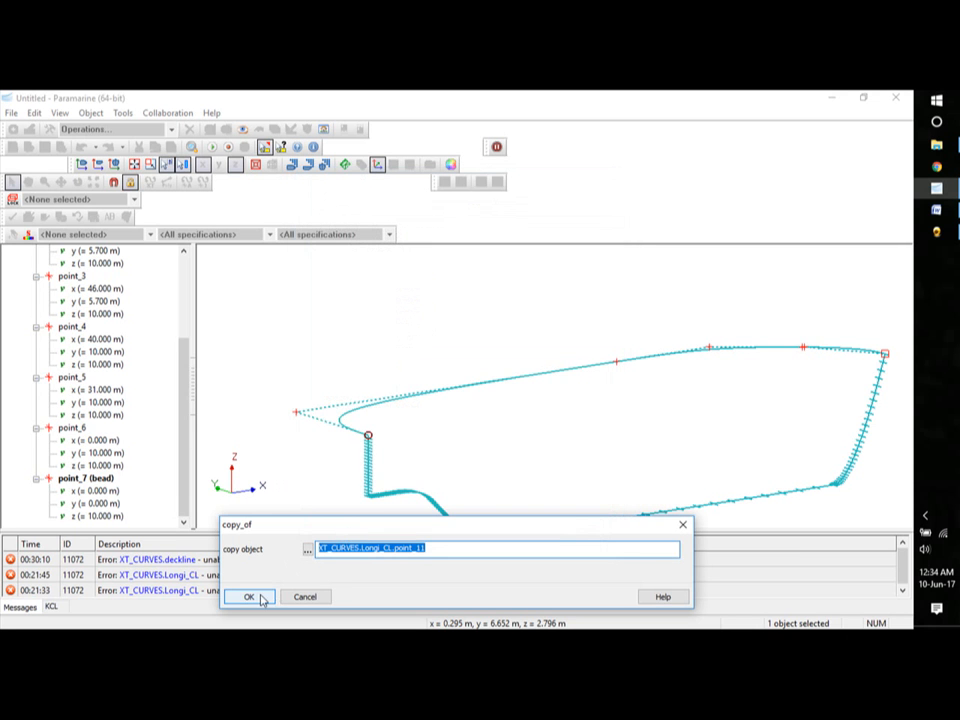
{"action": "left_click", "coordinate": [255, 597]}
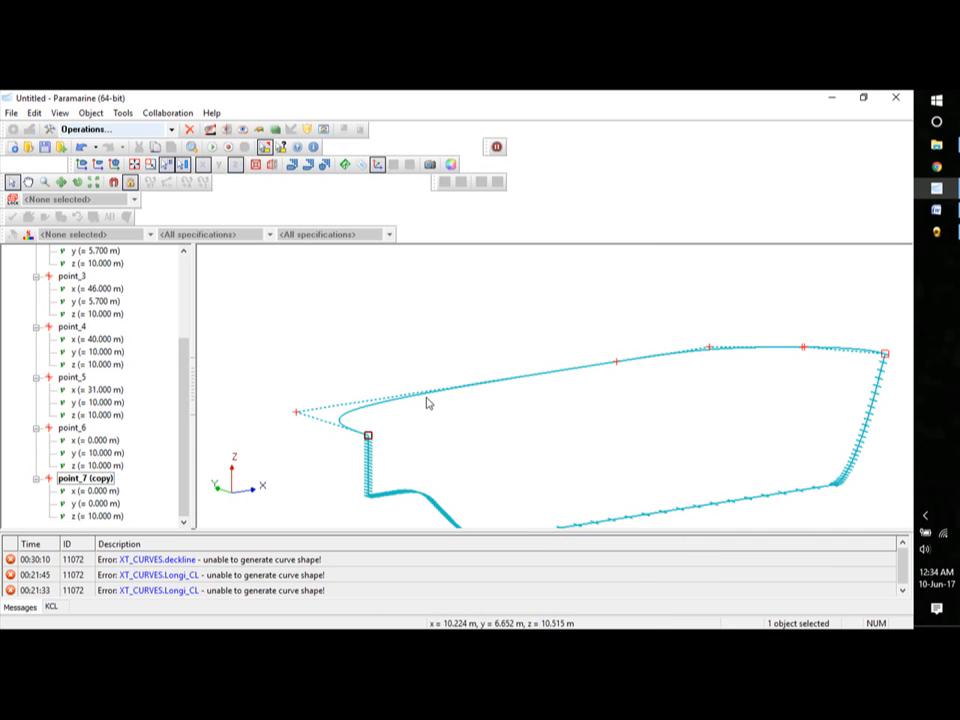
Apply the knuckle operation to deckline point_5 and point_6 to straighten the deck edge and square off the stern corner.
{"action": "left_click", "coordinate": [394, 351]}
{"action": "scroll", "coordinate": [474, 336], "scroll_direction": "down", "scroll_amount": 3}
{"action": "middle_click_drag", "start_coordinate": [474, 336], "coordinate": [464, 362]}
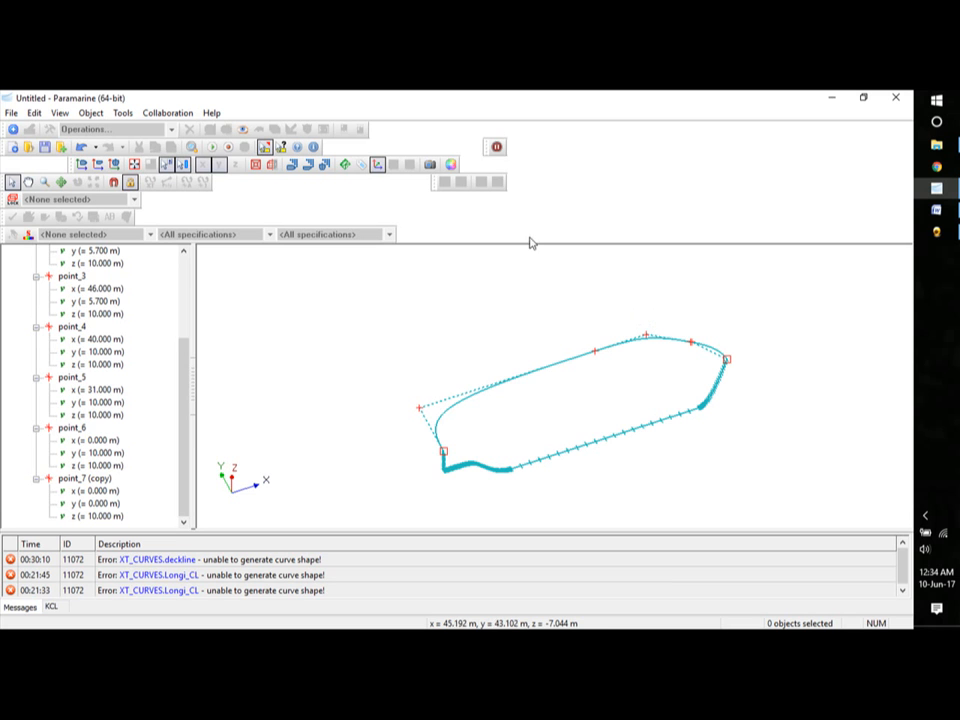
{"action": "left_click", "coordinate": [70, 377]}
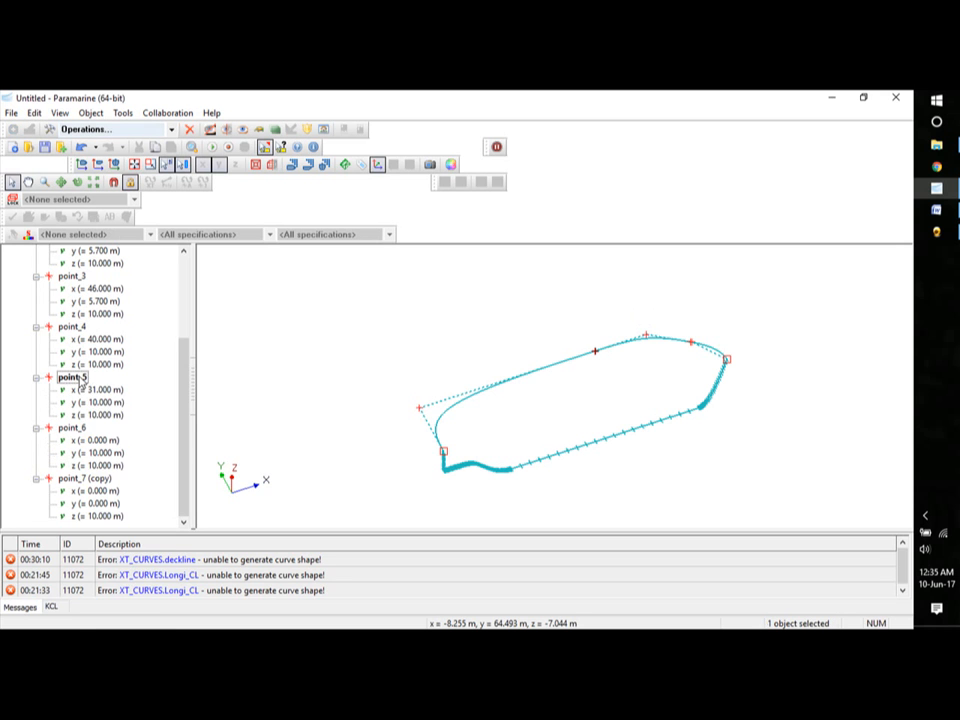
{"action": "right_click", "coordinate": [78, 378]}
{"action": "mouse_move", "coordinate": [117, 421]}
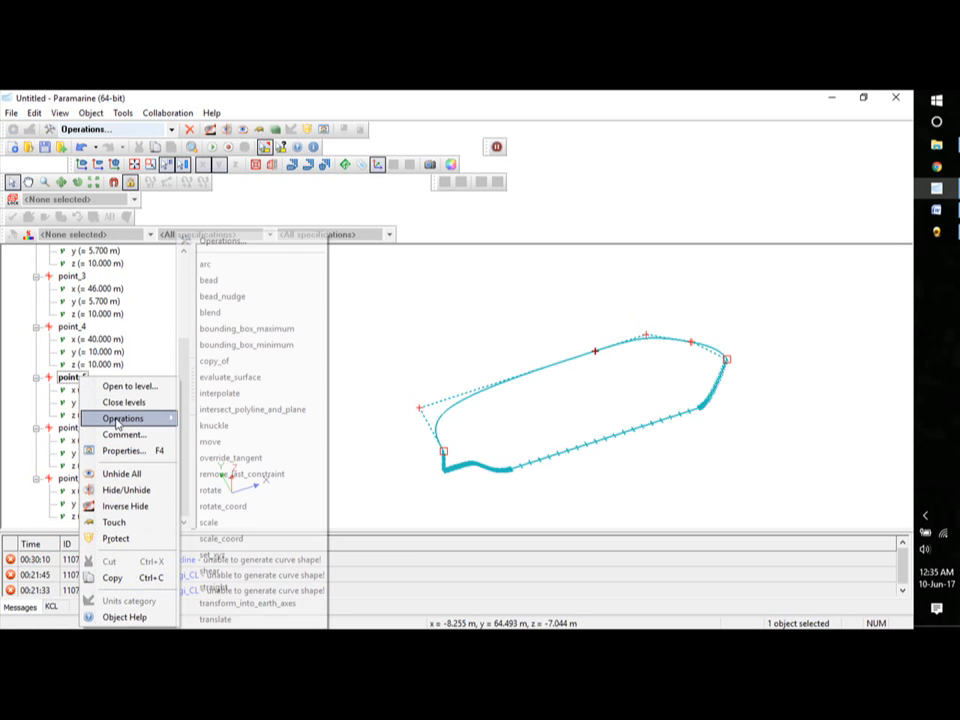
{"action": "left_click", "coordinate": [196, 425]}
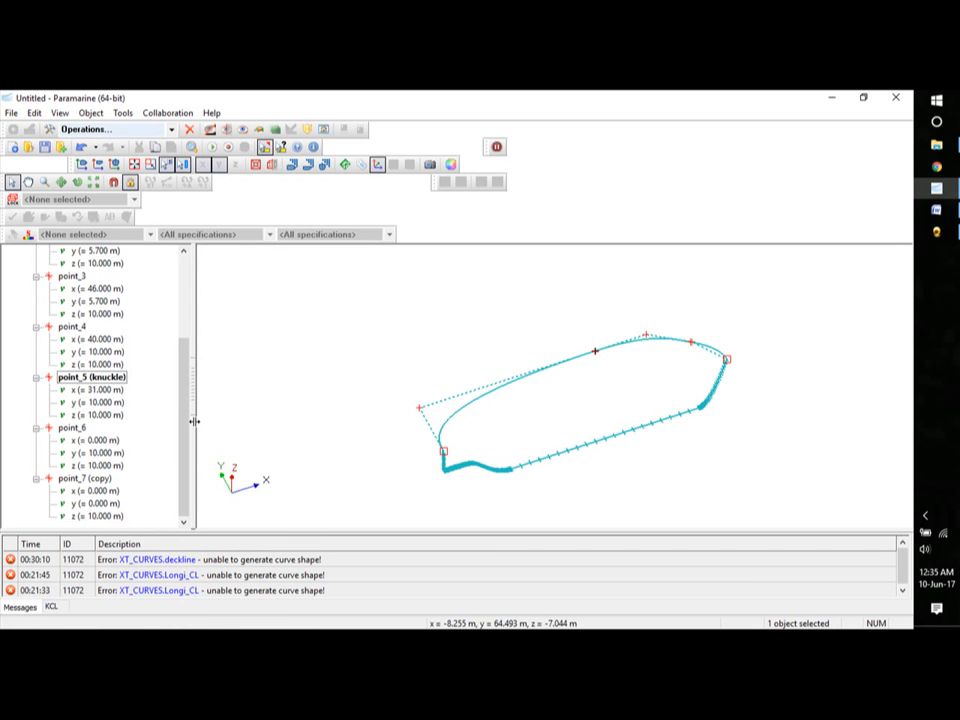
{"action": "right_click", "coordinate": [83, 429]}
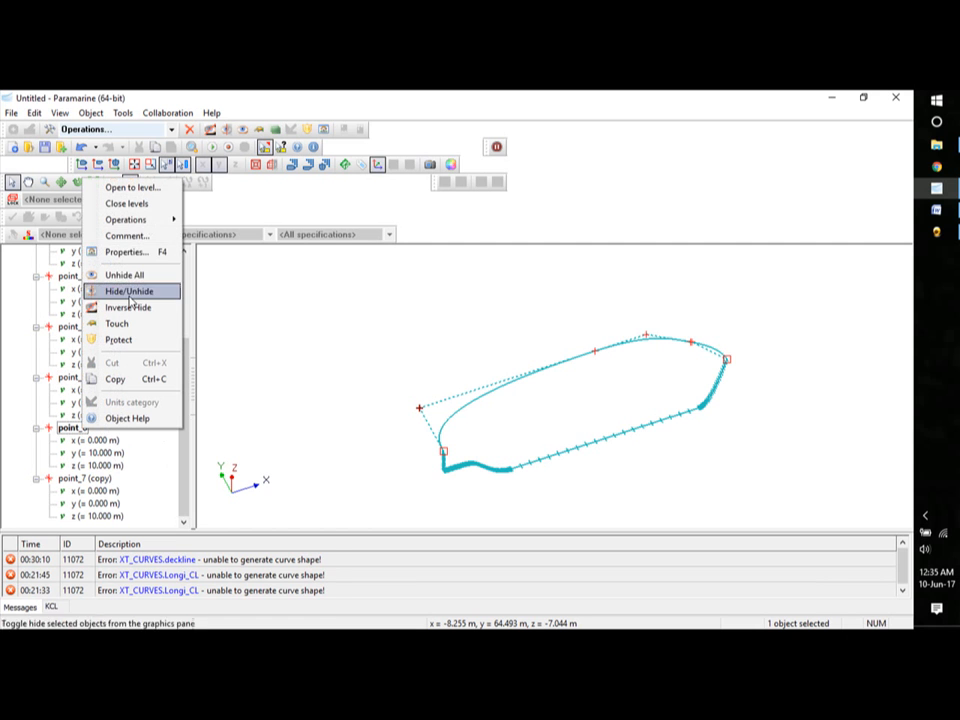
{"action": "mouse_move", "coordinate": [136, 224]}
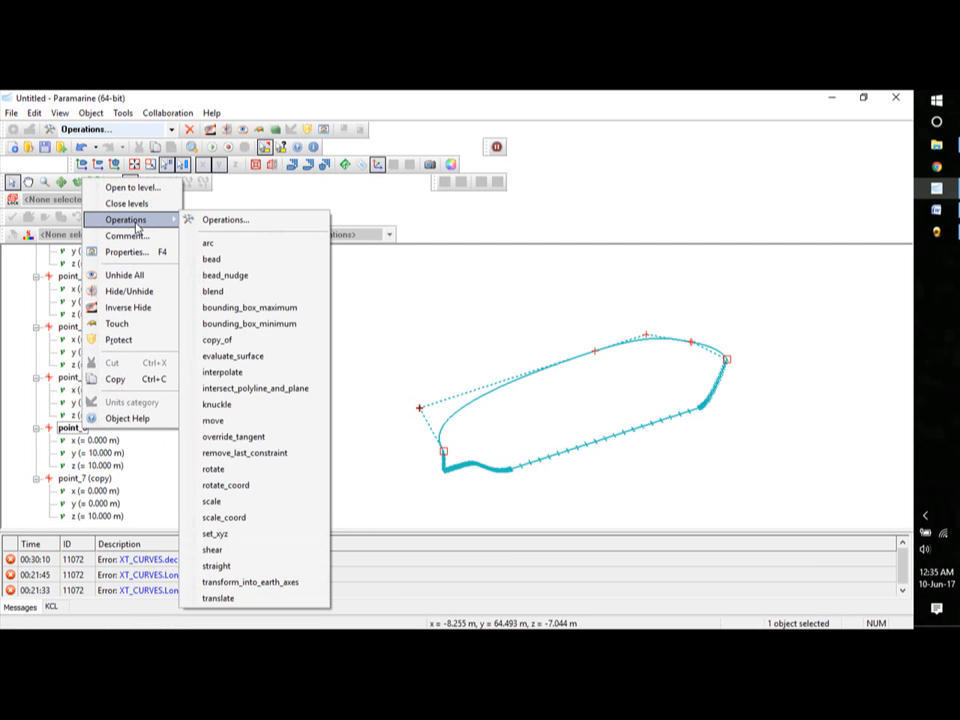
{"action": "left_click", "coordinate": [218, 404]}
{"action": "mouse_move", "coordinate": [731, 497]}
{"action": "middle_mouse_down"}
{"action": "mouse_move", "coordinate": [714, 486]}
{"action": "mouse_move", "coordinate": [684, 501]}
{"action": "mouse_move", "coordinate": [648, 455]}
{"action": "mouse_move", "coordinate": [634, 467]}
{"action": "mouse_move", "coordinate": [707, 474]}
{"action": "mouse_move", "coordinate": [711, 492]}
{"action": "mouse_move", "coordinate": [741, 484]}
{"action": "middle_mouse_up"}
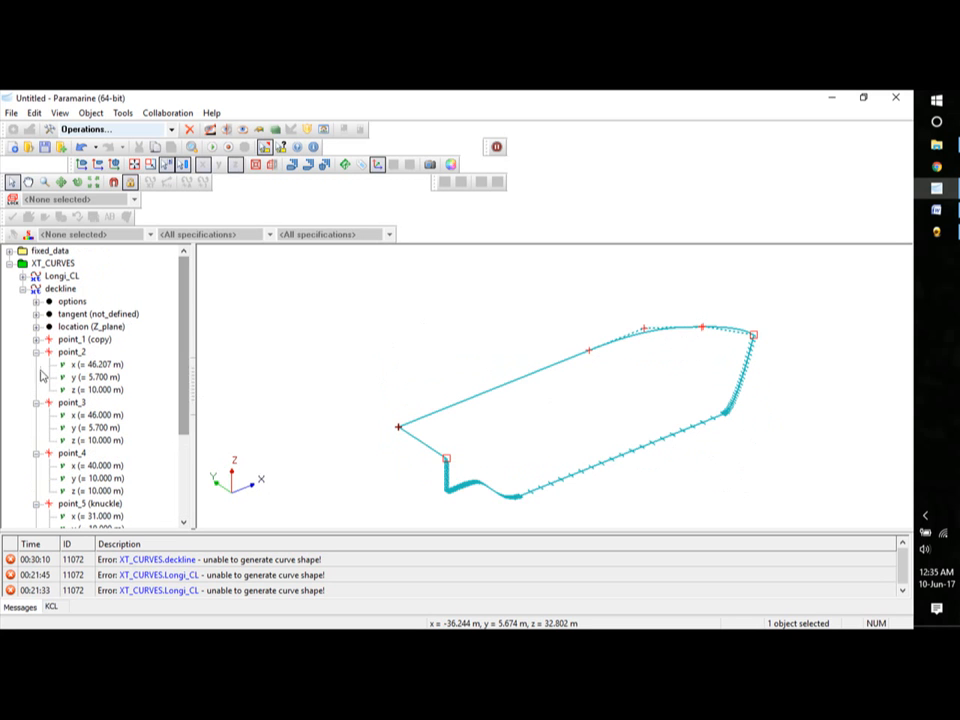
Collapse deckline points 2 to 7 and the deckline curve in the object tree.
{"action": "left_click", "coordinate": [36, 352]}
{"action": "left_click", "coordinate": [36, 364]}
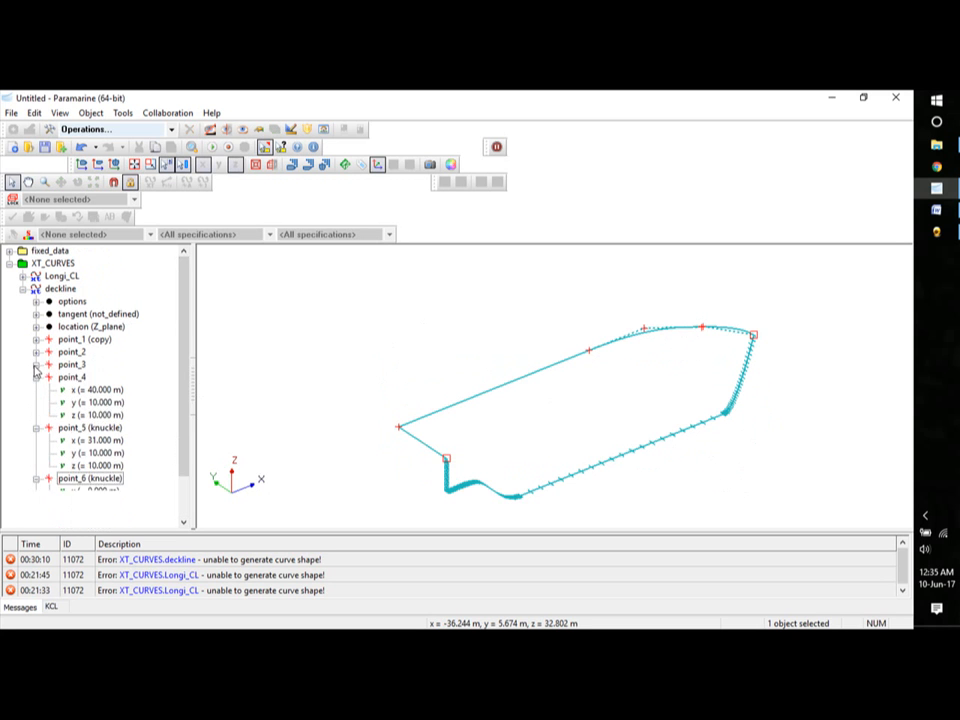
{"action": "left_click", "coordinate": [36, 377]}
{"action": "left_click", "coordinate": [36, 390]}
{"action": "left_click", "coordinate": [36, 403]}
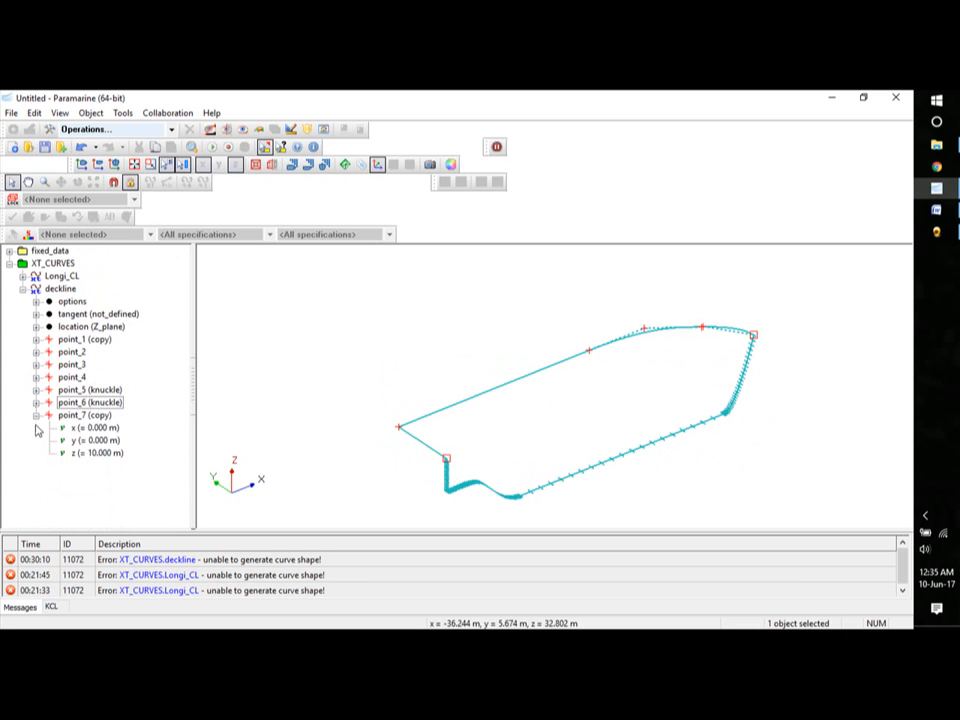
{"action": "left_click", "coordinate": [36, 415]}
{"action": "left_click", "coordinate": [23, 289]}
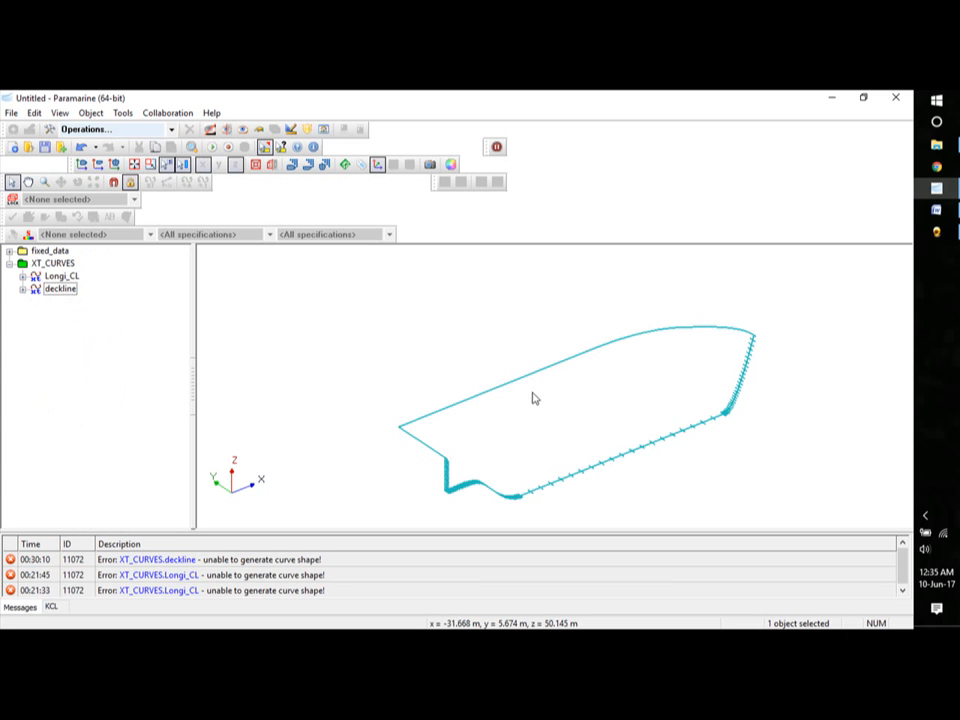
Insert a hull generation xt_curve named transom into XT_CURVES.
{"action": "middle_click_drag", "start_coordinate": [614, 421], "coordinate": [636, 412]}
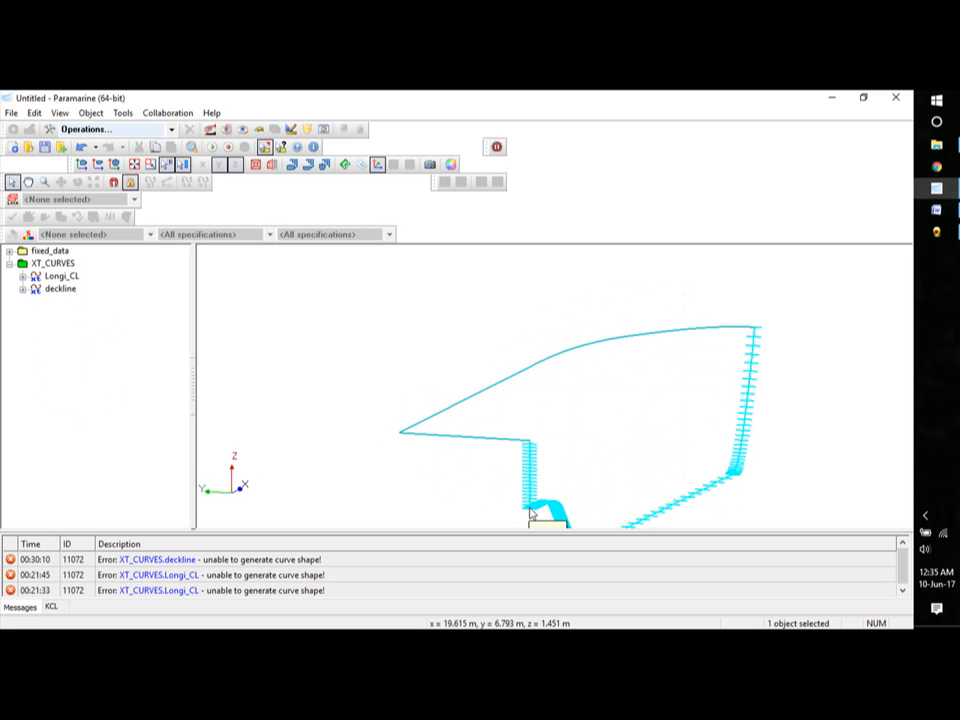
{"action": "left_click", "coordinate": [53, 263]}
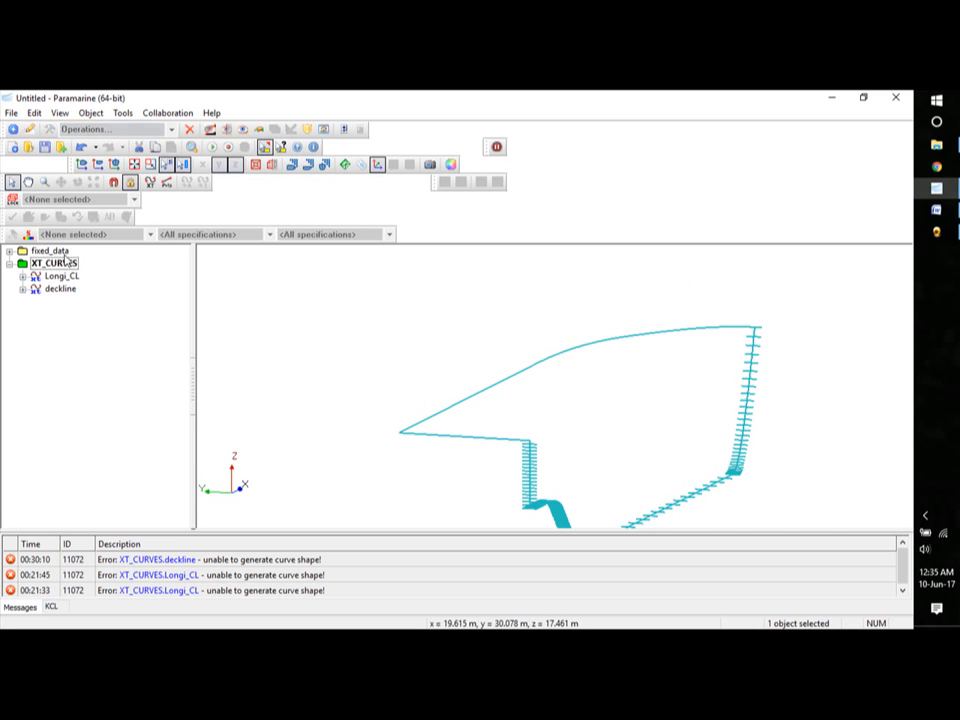
{"action": "left_click", "coordinate": [12, 129]}
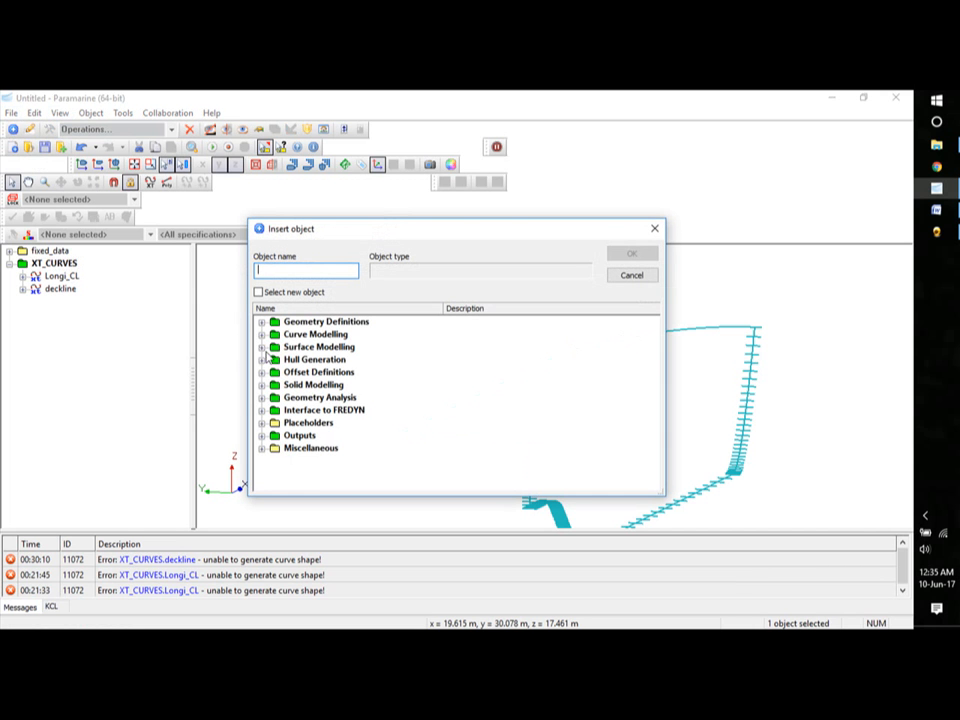
{"action": "left_click", "coordinate": [263, 360]}
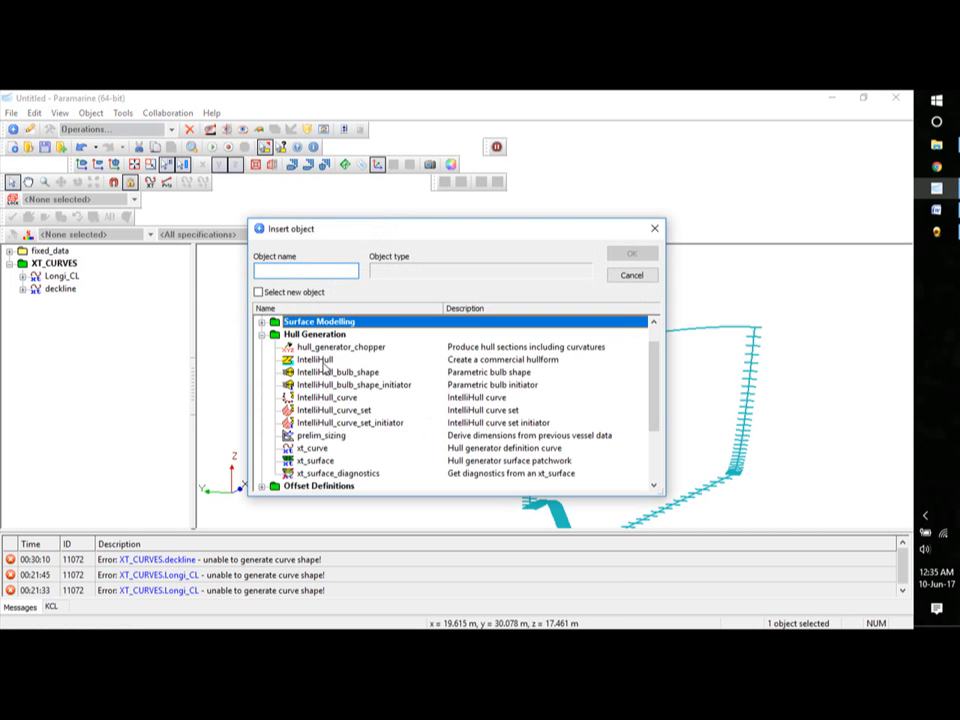
{"action": "left_click", "coordinate": [312, 448]}
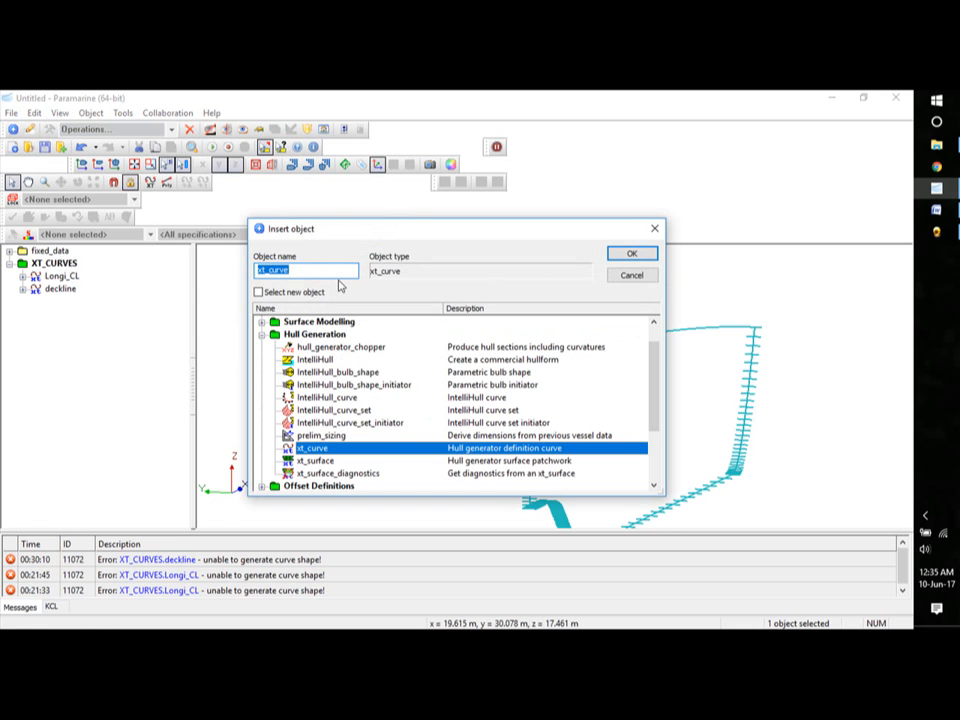
{"action": "type", "text": "transom"}
{"action": "left_click", "coordinate": [630, 254]}
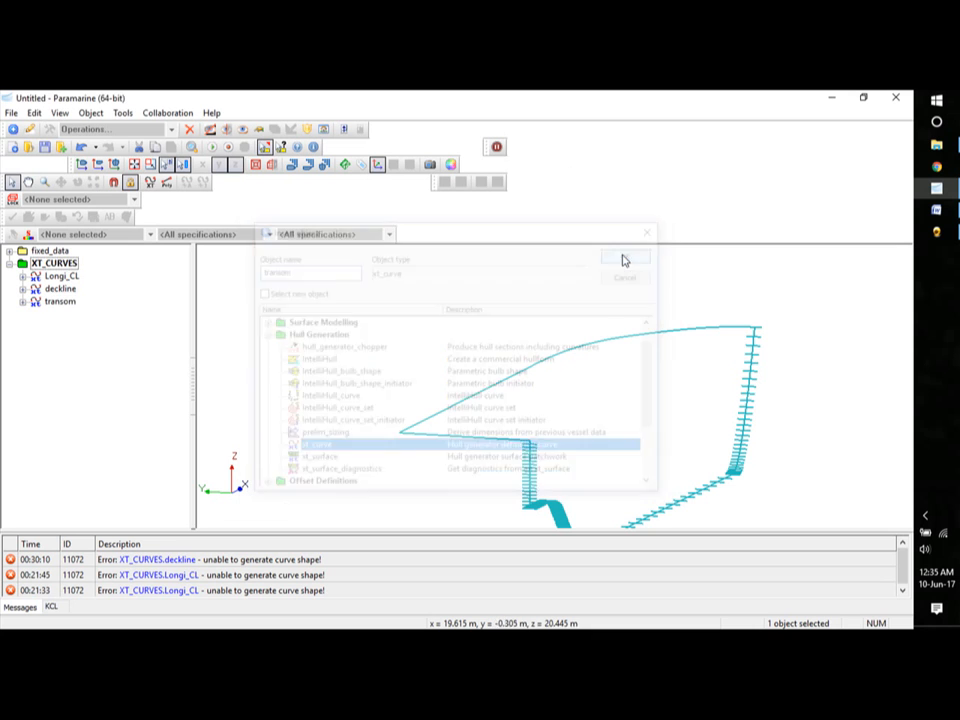
Draw the transom curve from the deckline's aft corner to the lower end of Longi_CL's stern edge, with a middle point at about y = 7.3 m, z = 5.4 m.
{"action": "left_click", "coordinate": [50, 305]}
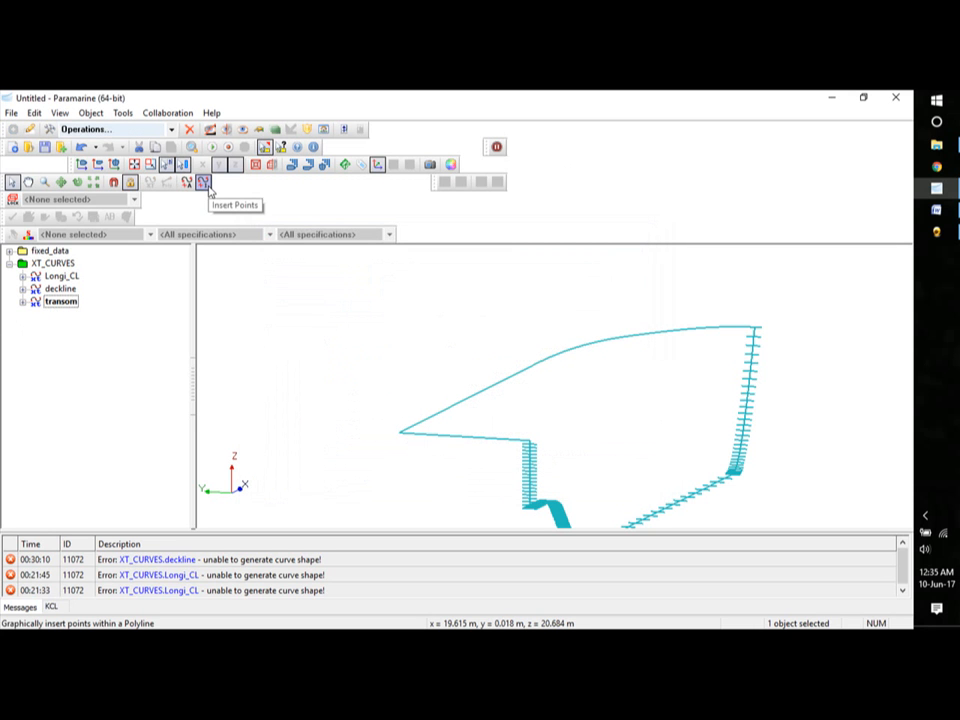
{"action": "left_click", "coordinate": [204, 186]}
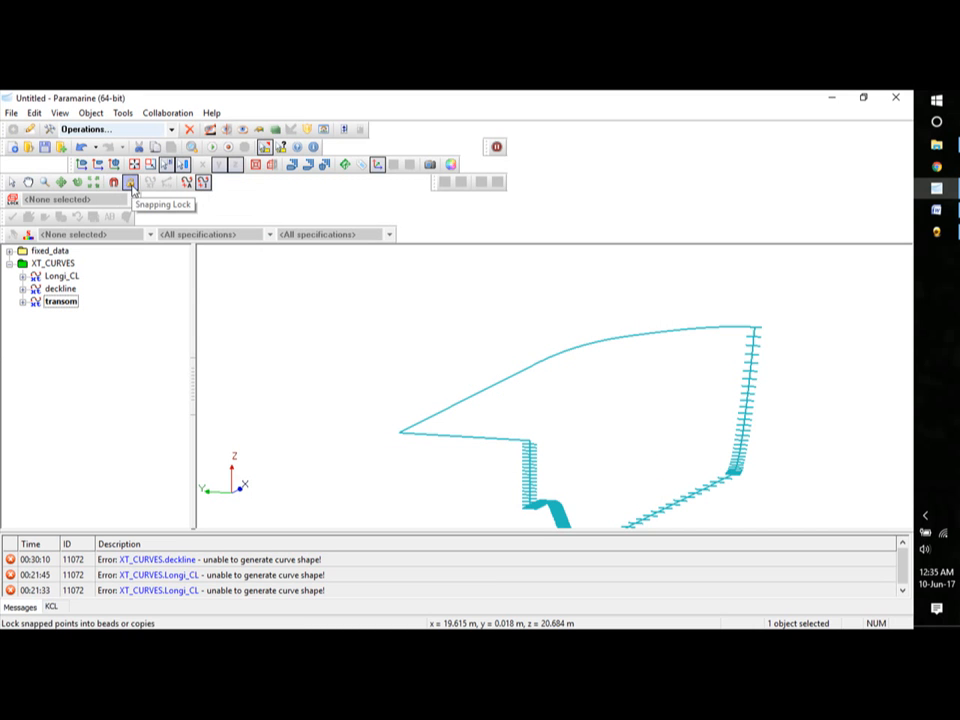
{"action": "left_click", "coordinate": [130, 183]}
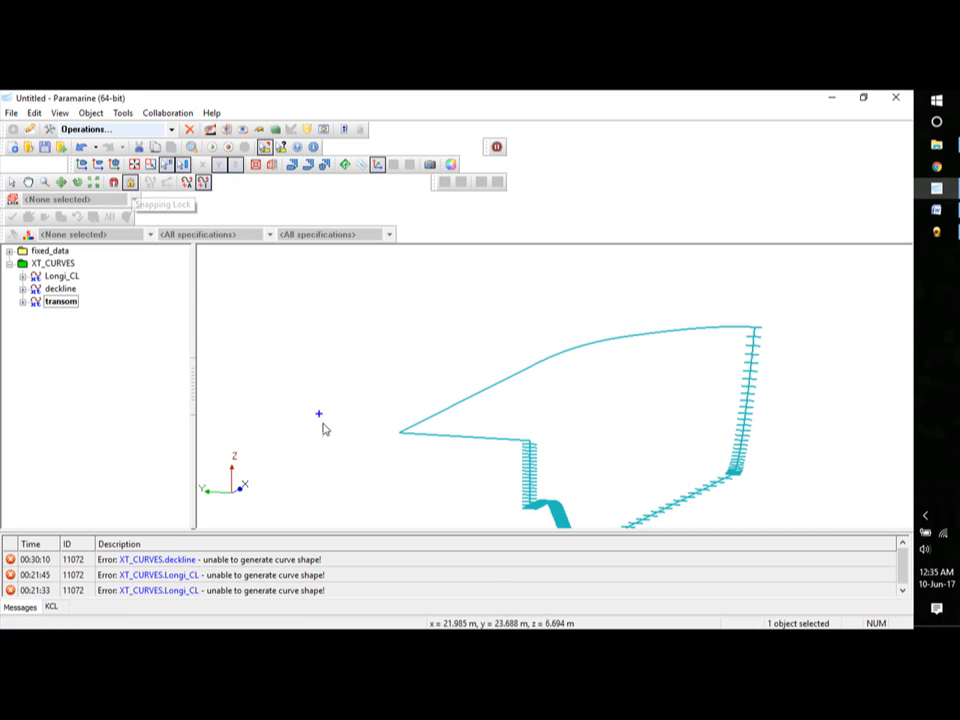
{"action": "left_click", "coordinate": [399, 434]}
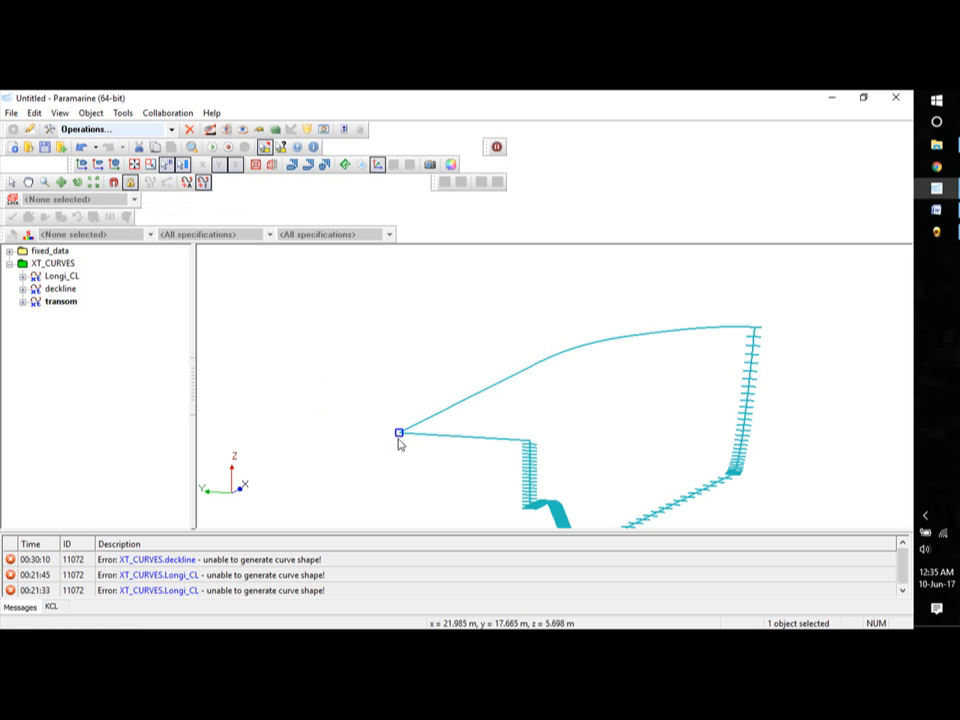
{"action": "left_click", "coordinate": [529, 510]}
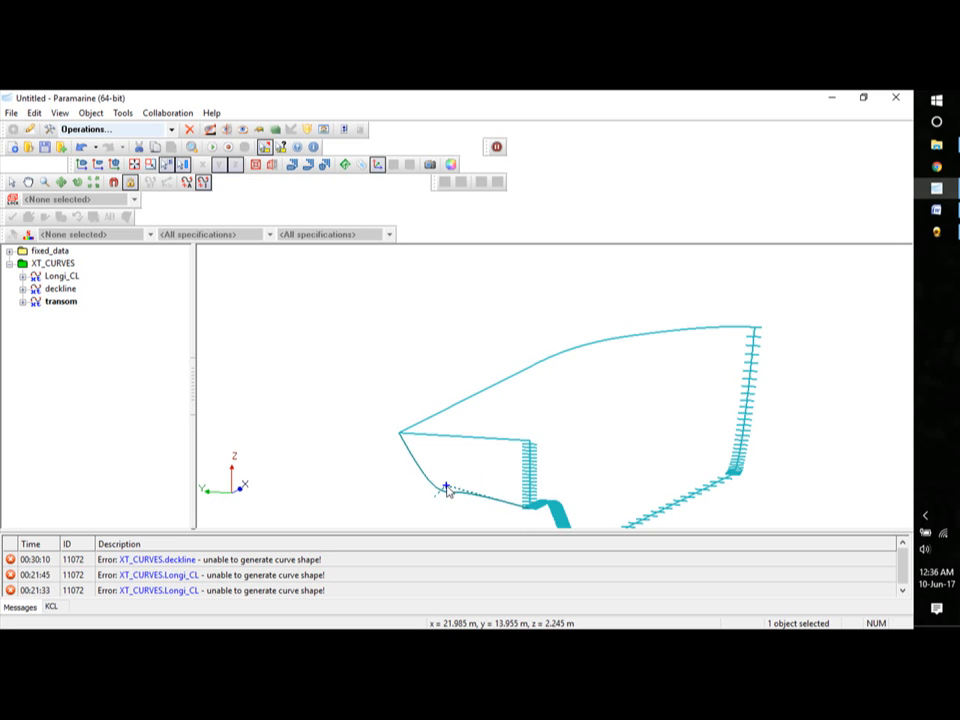
{"action": "left_click", "coordinate": [444, 490]}
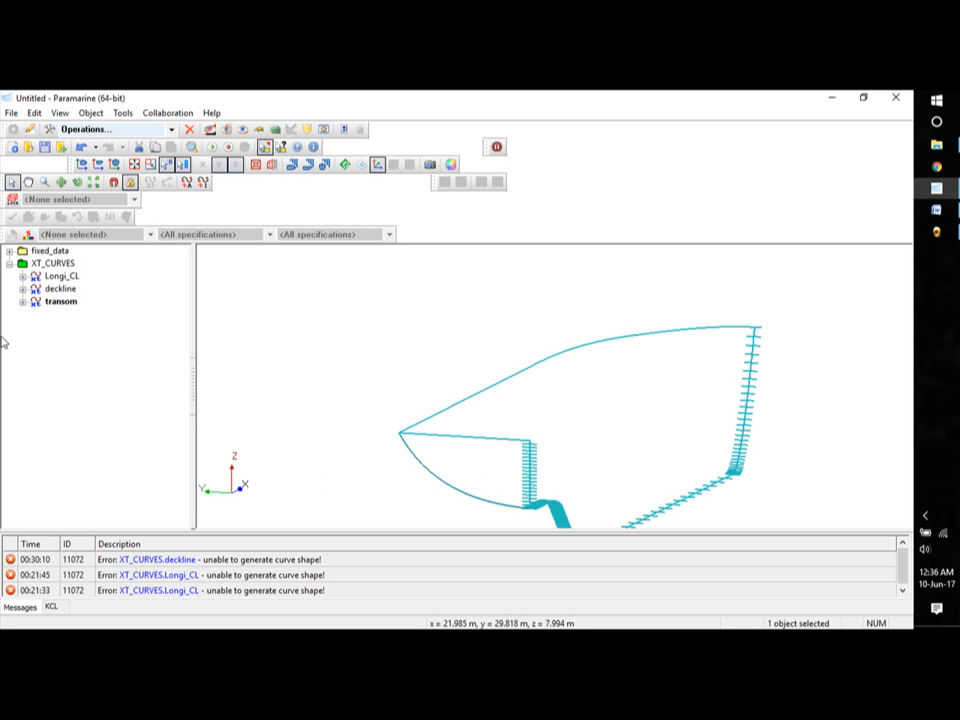
Set the transom curve's point_2 to y = 10 m and z = 5 m.
{"action": "left_click", "coordinate": [23, 301]}
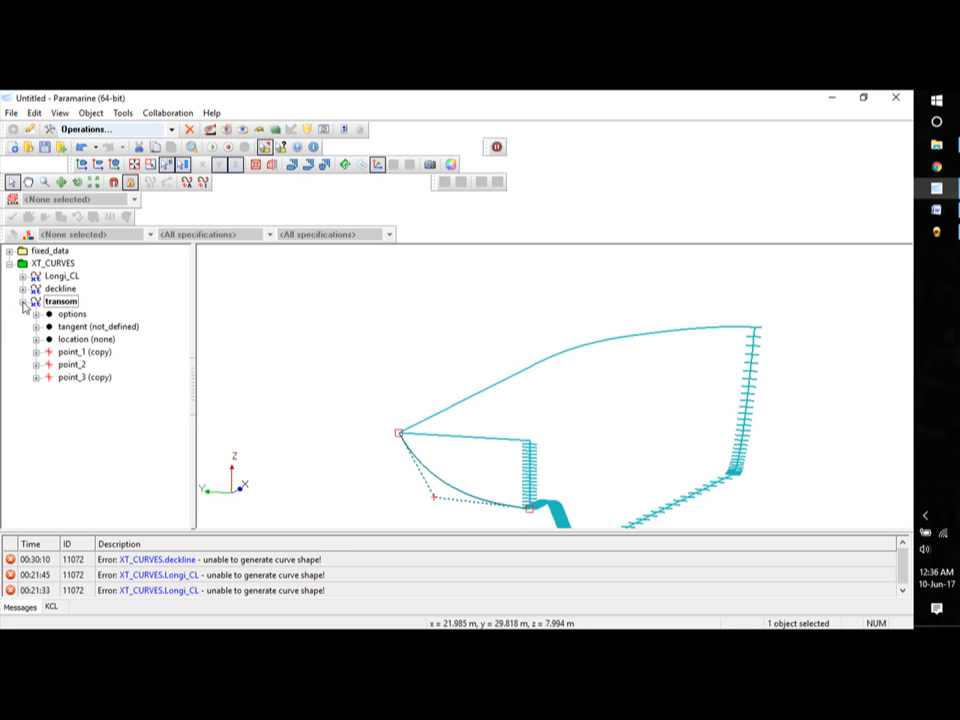
{"action": "double_click", "coordinate": [83, 367]}
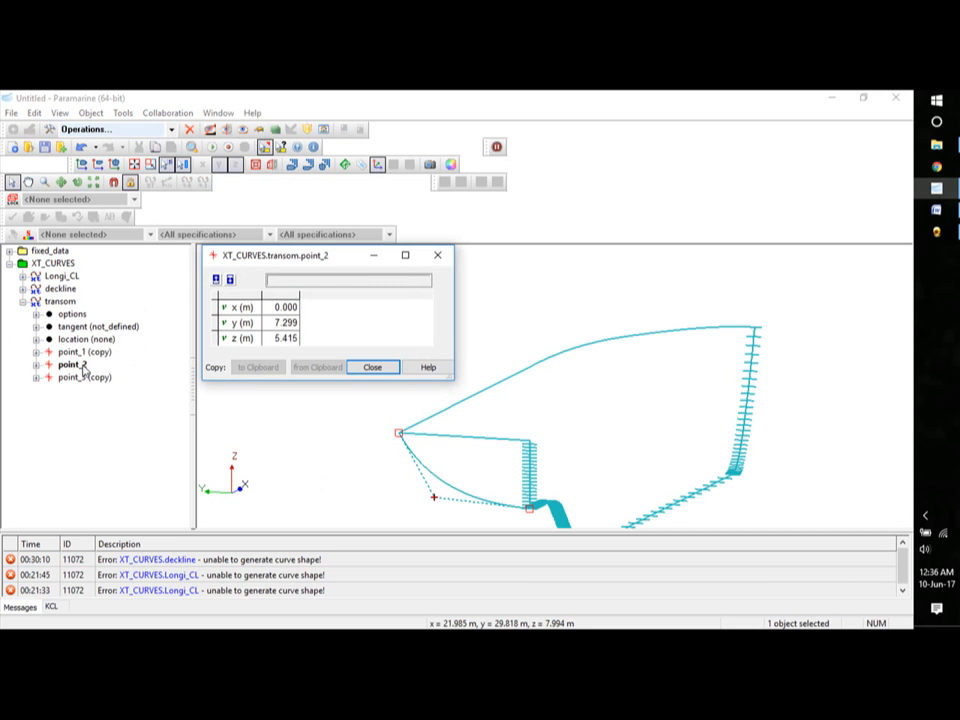
{"action": "left_click", "coordinate": [385, 370]}
{"action": "left_click", "coordinate": [36, 365]}
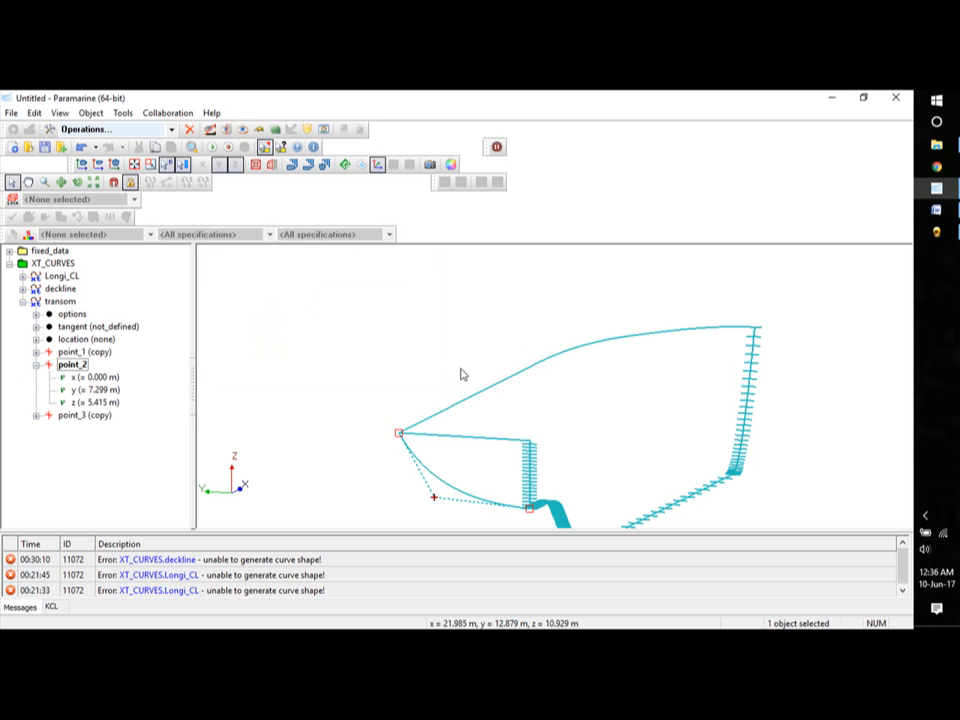
{"action": "double_click", "coordinate": [108, 391]}
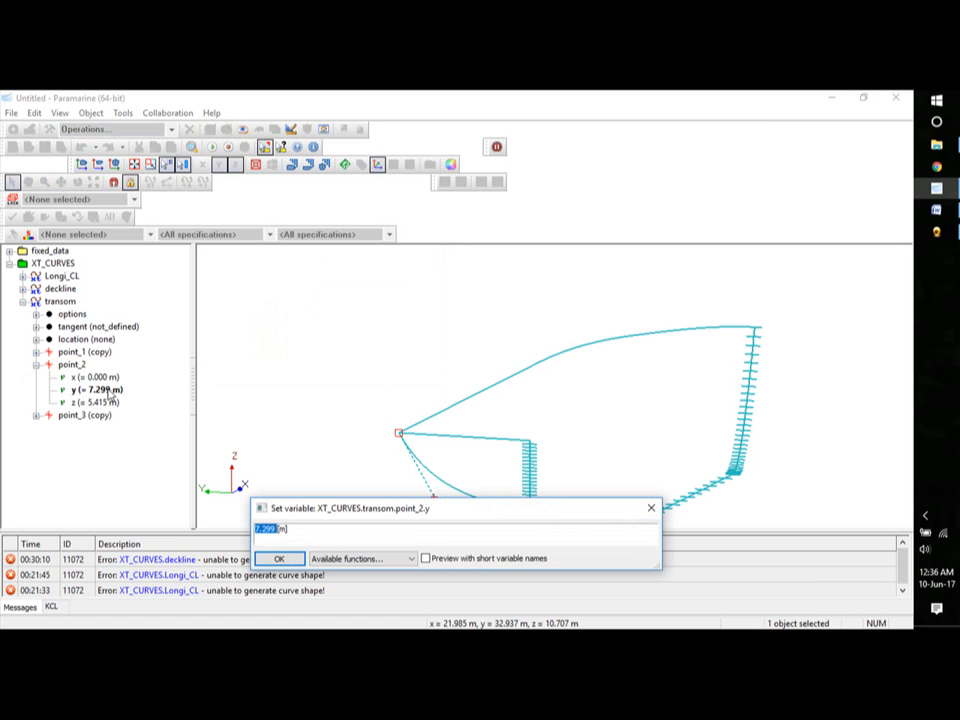
{"action": "type", "text": "10"}
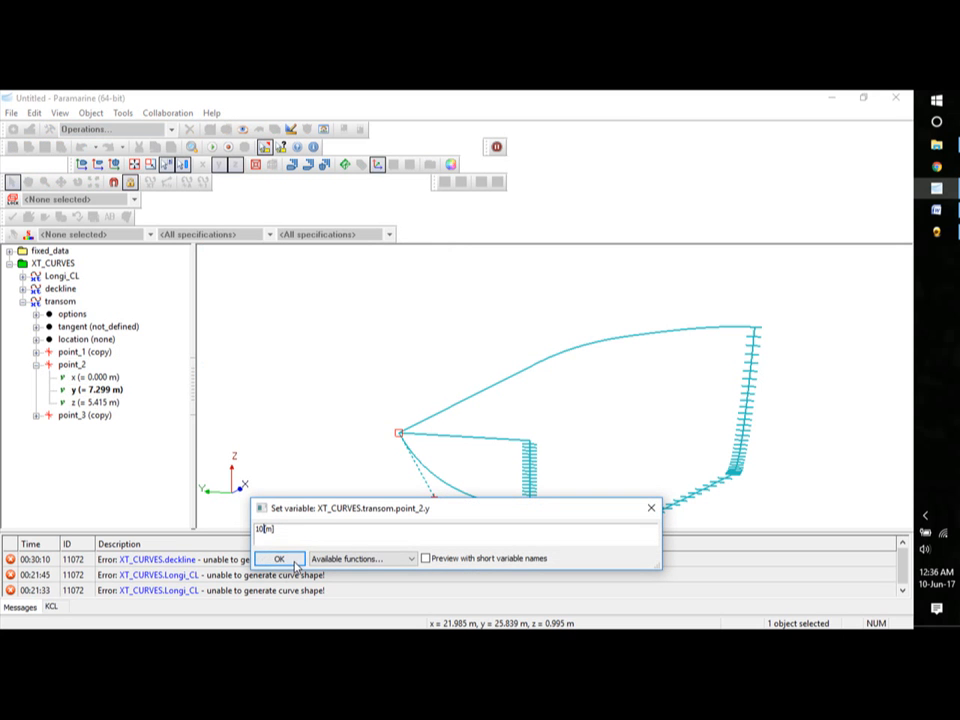
{"action": "key", "text": "Return"}
{"action": "double_click", "coordinate": [110, 403]}
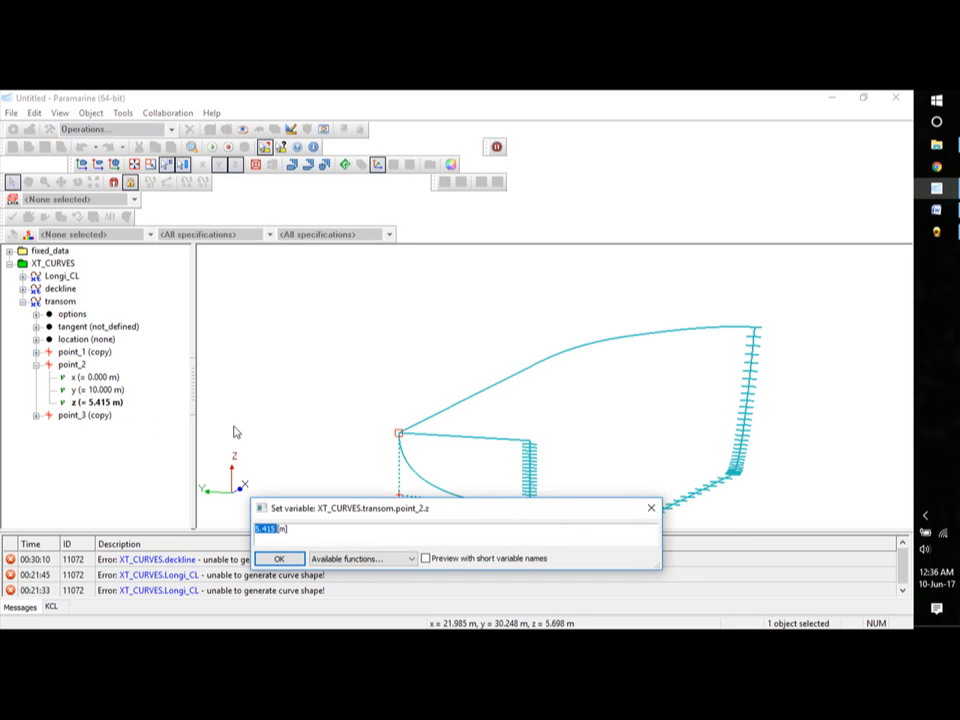
{"action": "type", "text": "5"}
{"action": "key", "text": "Return"}
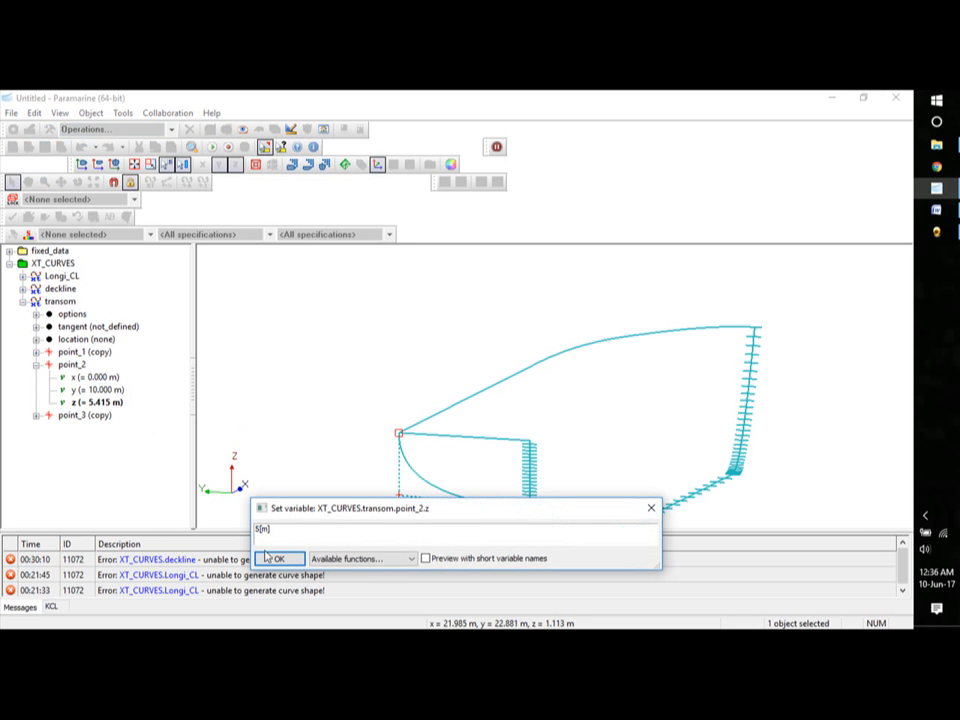
{"action": "left_click", "coordinate": [360, 381]}
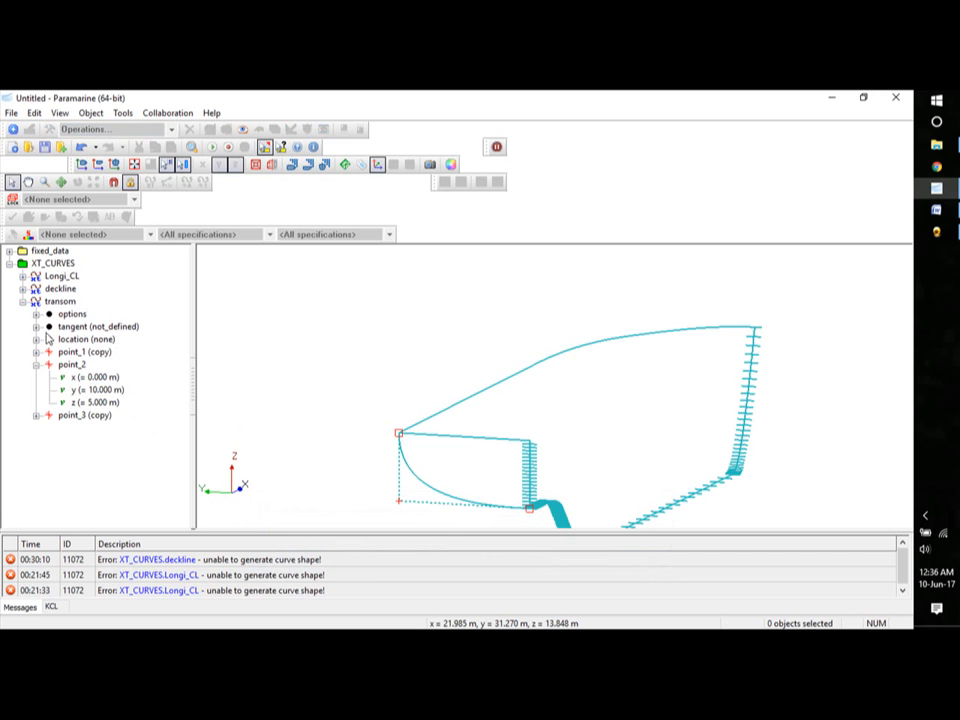
Set the transom curve's location constraint to X_plane and collapse the curve in the object tree.
{"action": "double_click", "coordinate": [100, 339]}
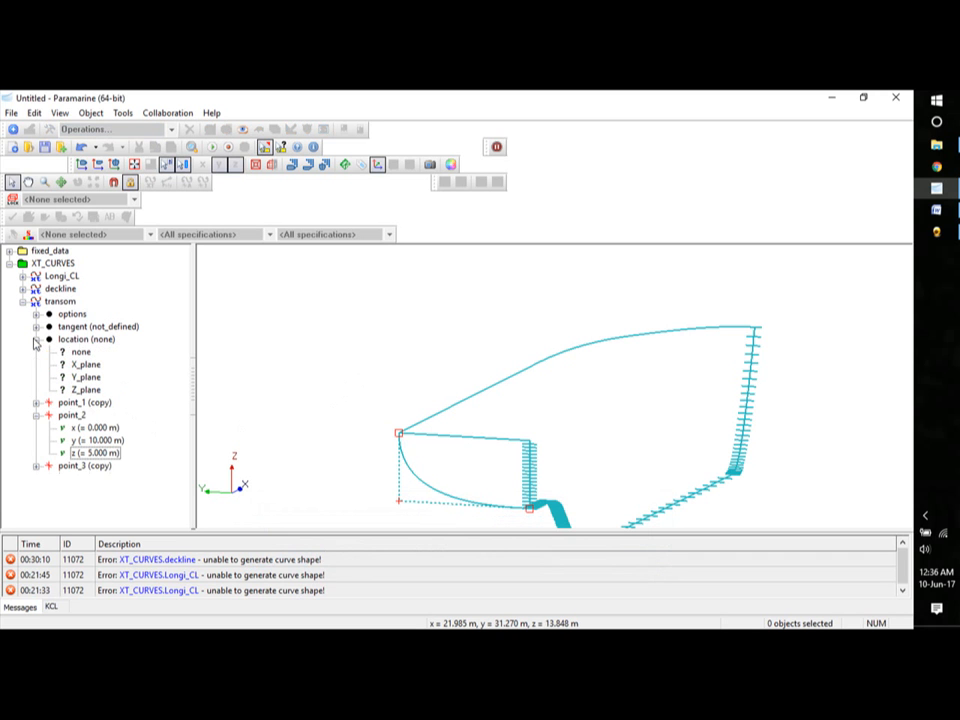
{"action": "double_click", "coordinate": [87, 365]}
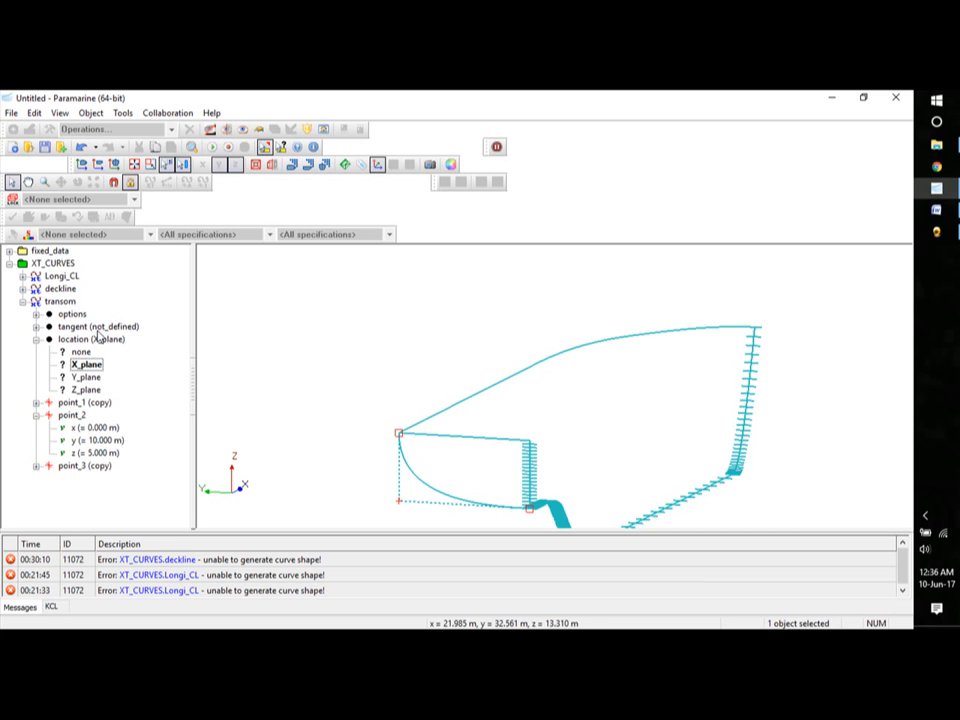
{"action": "mouse_move", "coordinate": [641, 436]}
{"action": "middle_mouse_down"}
{"action": "mouse_move", "coordinate": [808, 450]}
{"action": "mouse_move", "coordinate": [778, 461]}
{"action": "mouse_move", "coordinate": [690, 461]}
{"action": "mouse_move", "coordinate": [659, 437]}
{"action": "mouse_move", "coordinate": [679, 448]}
{"action": "mouse_move", "coordinate": [662, 399]}
{"action": "mouse_move", "coordinate": [634, 429]}
{"action": "middle_mouse_up"}
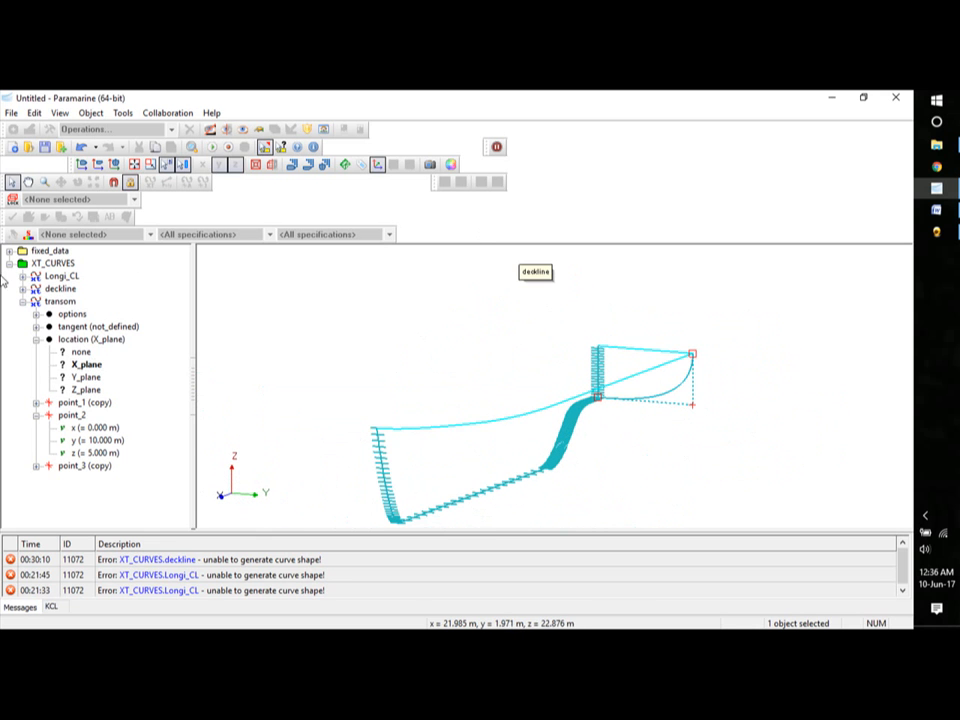
{"action": "left_click", "coordinate": [23, 302]}
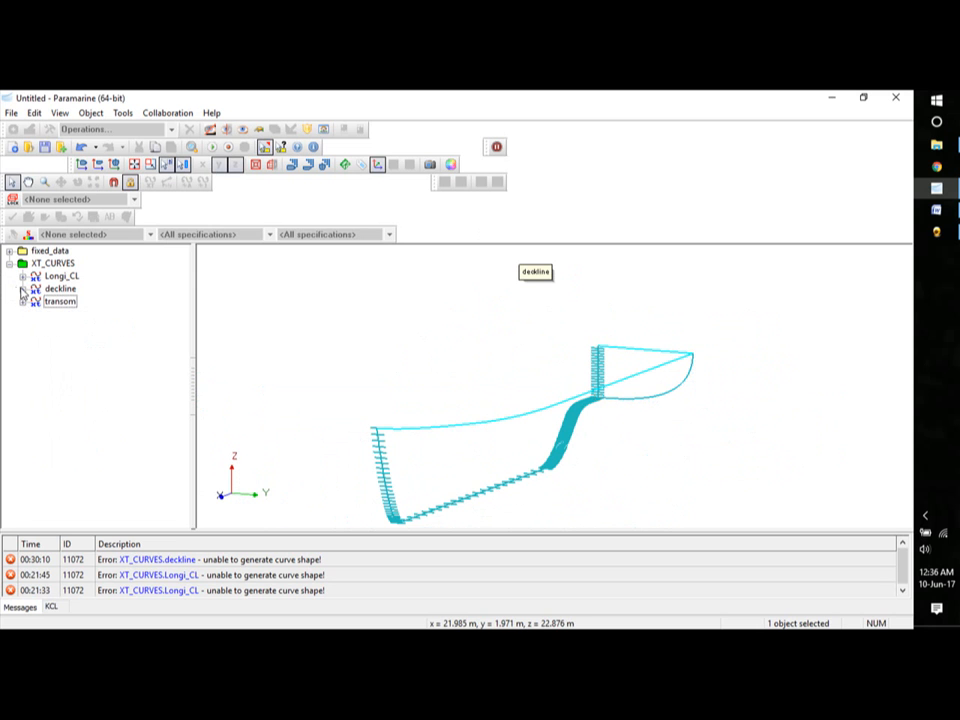
{"action": "left_click", "coordinate": [47, 337]}
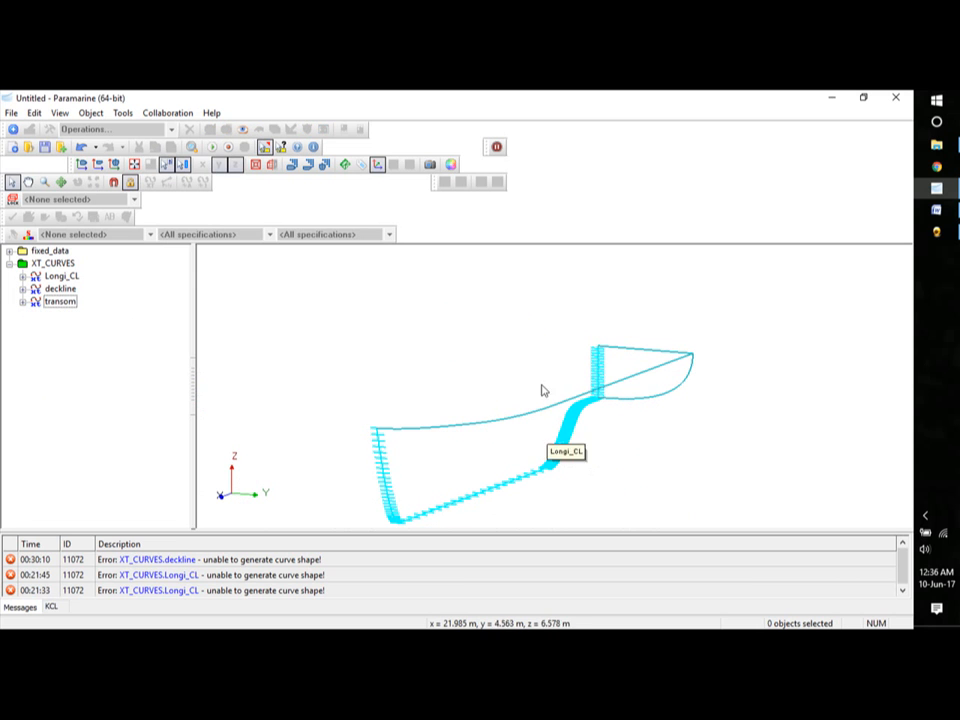
Insert a hull generation xt_curve with its default name into XT_CURVES.
{"action": "left_click", "coordinate": [40, 264]}
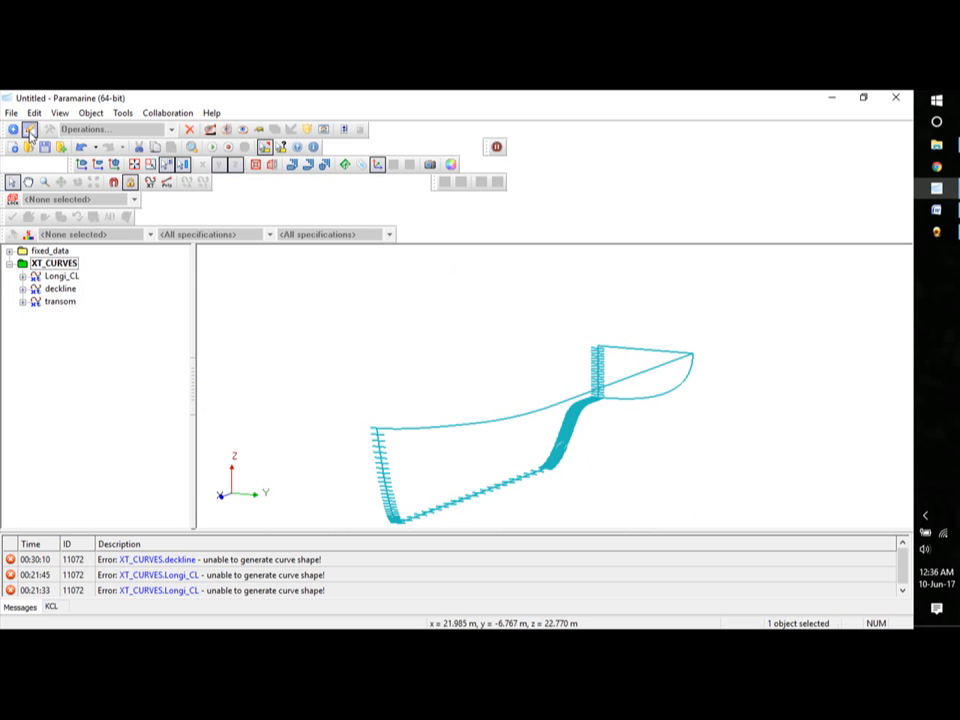
{"action": "left_click", "coordinate": [12, 130]}
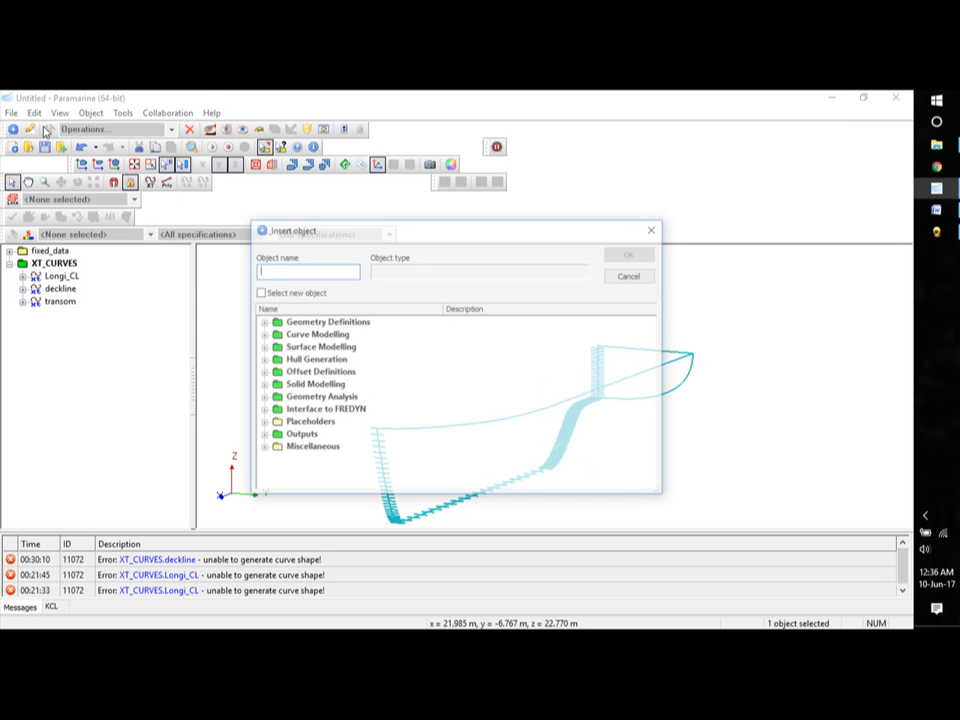
{"action": "left_click", "coordinate": [262, 364]}
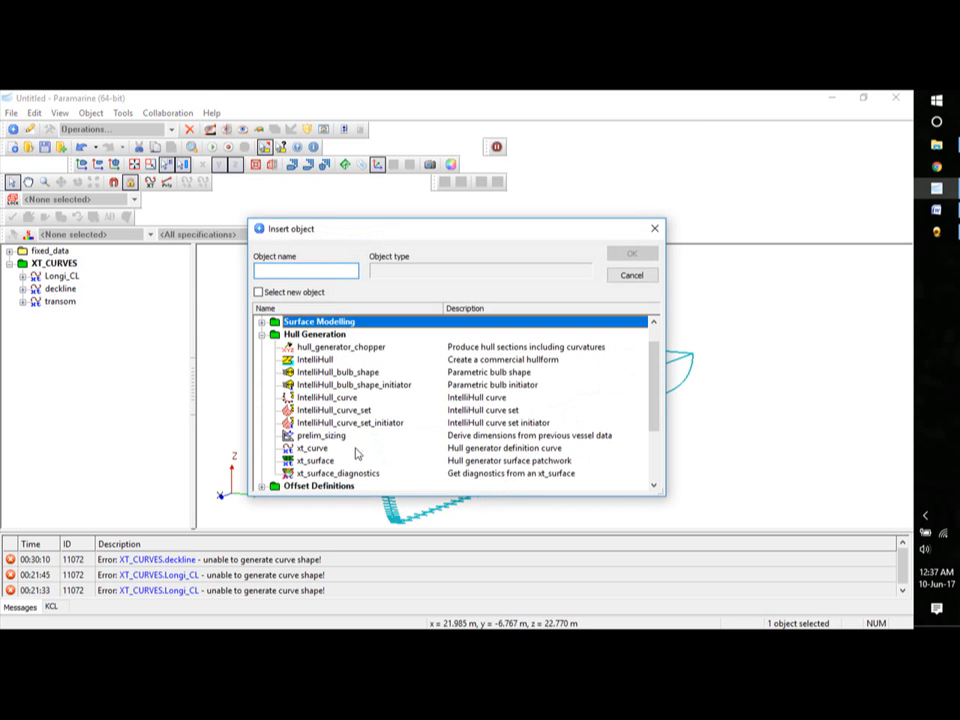
{"action": "double_click", "coordinate": [310, 449]}
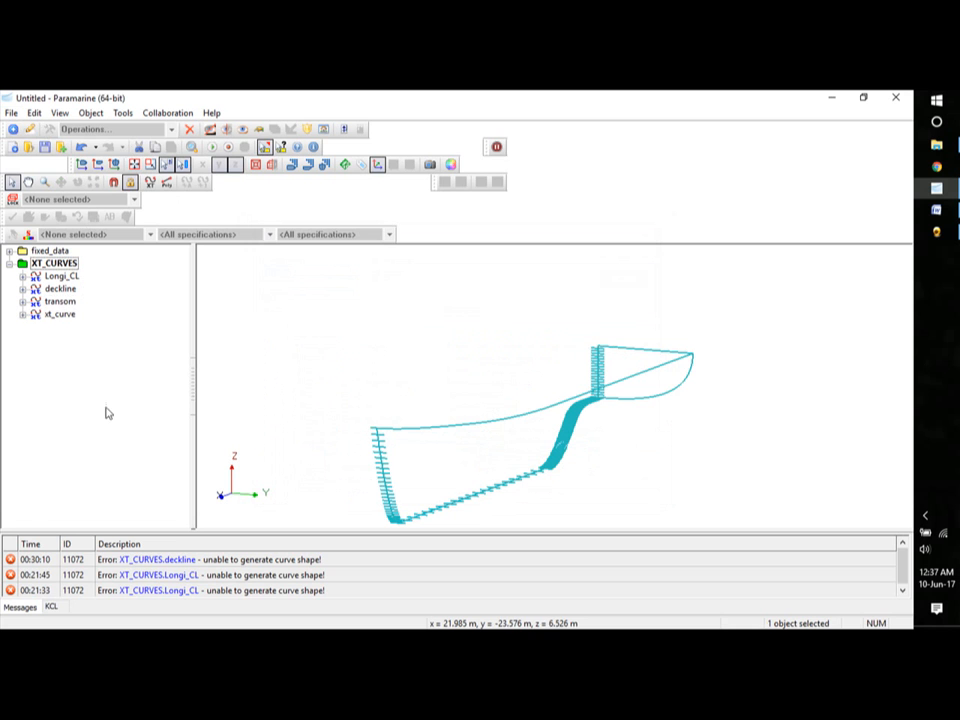
Set the new xt_curve's location constraint to X_plane.
{"action": "left_click", "coordinate": [24, 315]}
{"action": "left_click", "coordinate": [36, 353]}
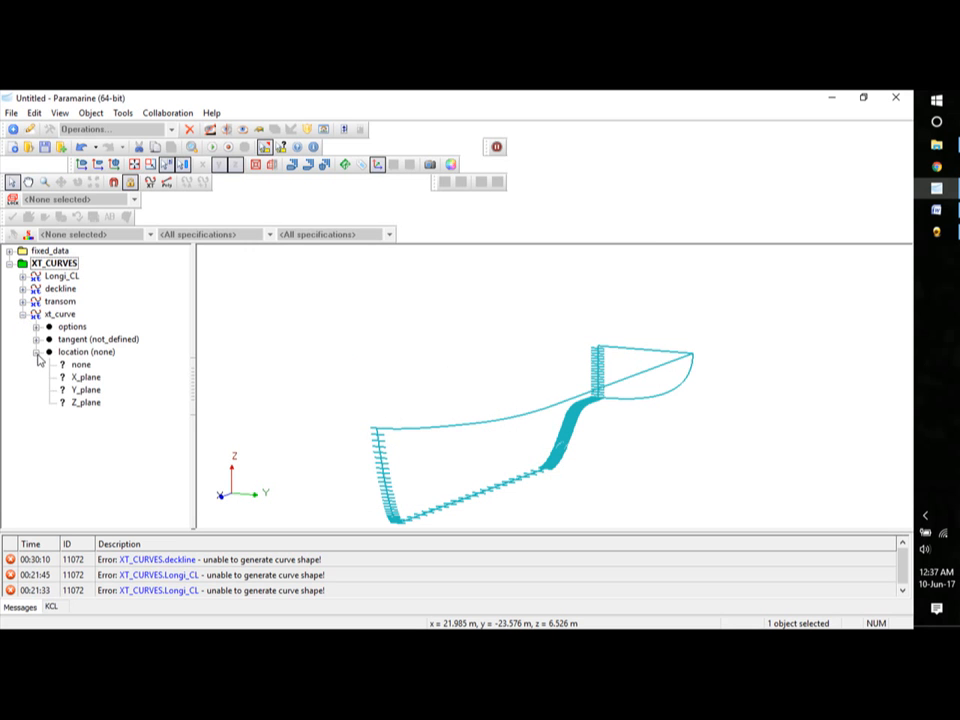
{"action": "double_click", "coordinate": [84, 379]}
{"action": "left_click", "coordinate": [36, 353]}
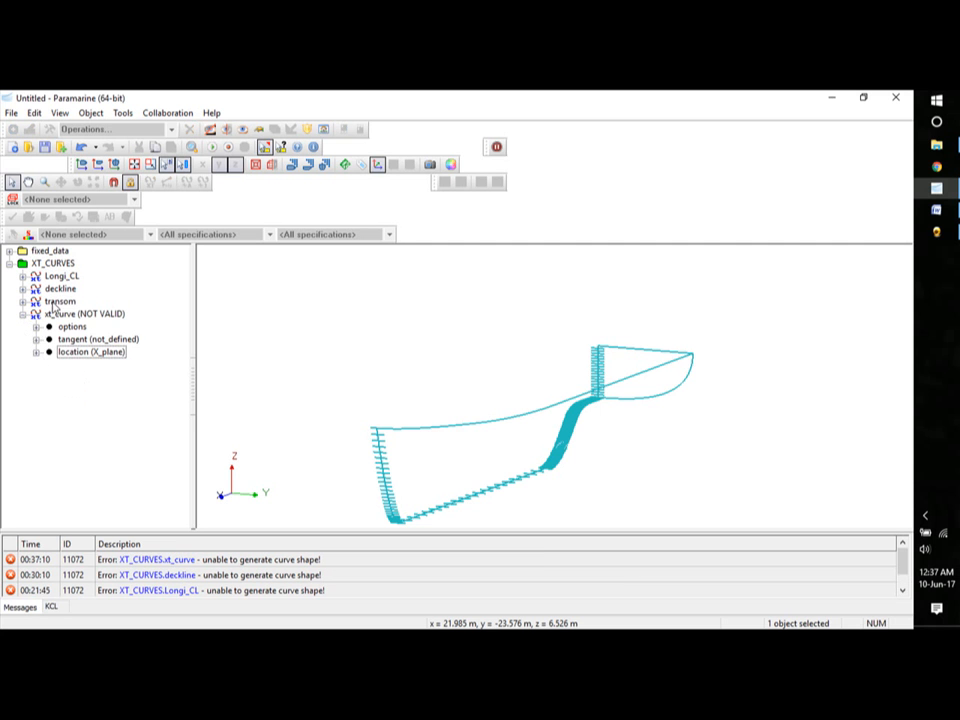
Draw the new xt_curve from a bead on the deckline at about x = 24.3 m down to a bead on Longi_CL's flat keel.
{"action": "left_click", "coordinate": [57, 315]}
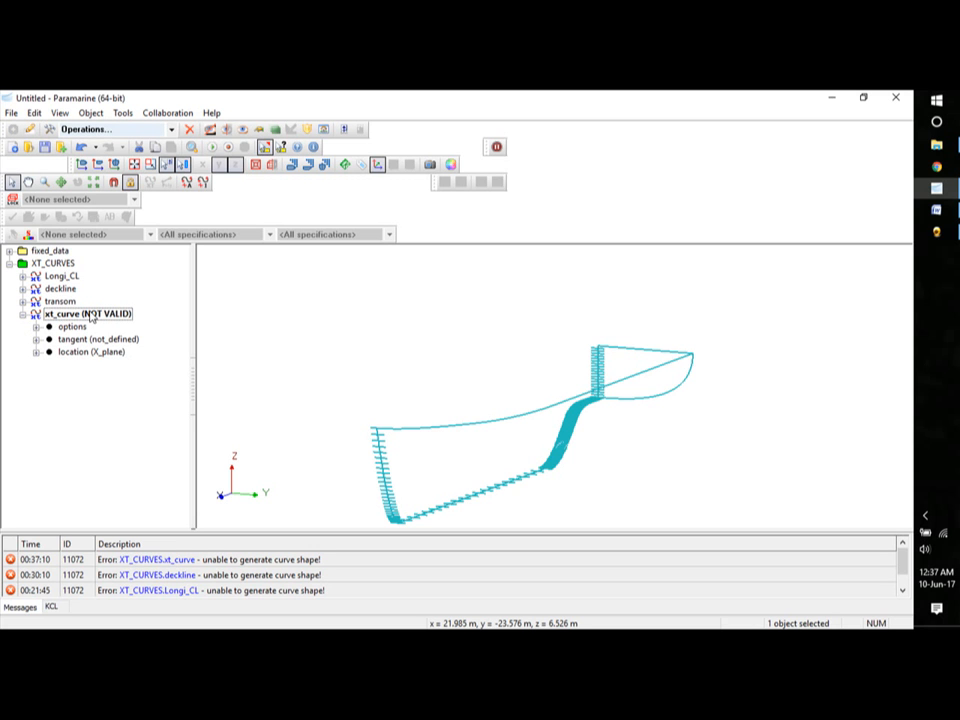
{"action": "left_click", "coordinate": [204, 183]}
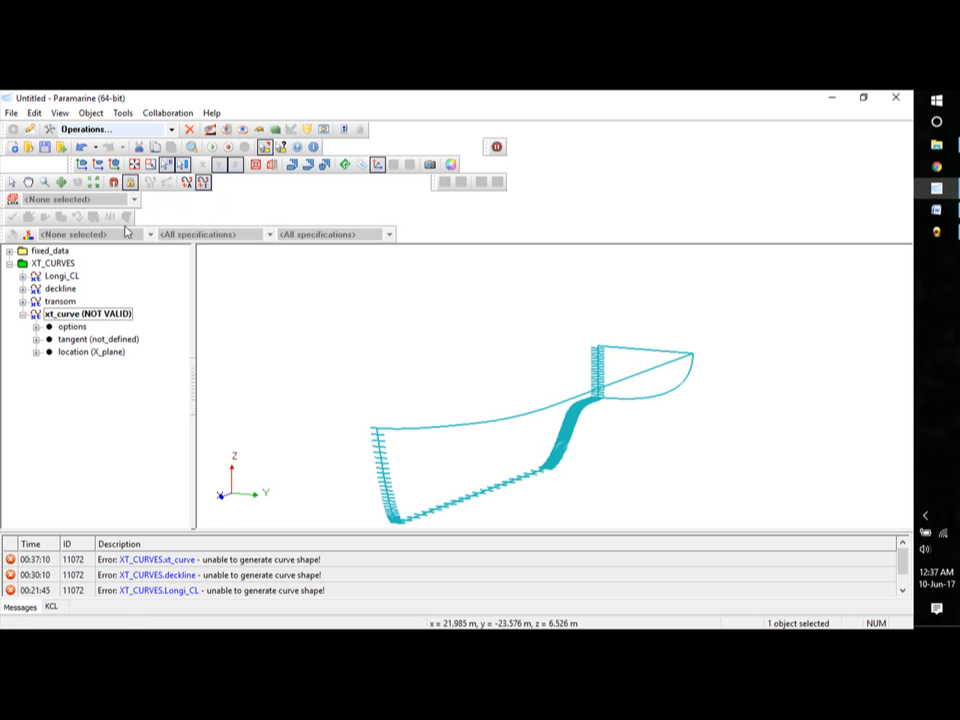
{"action": "left_click", "coordinate": [131, 184]}
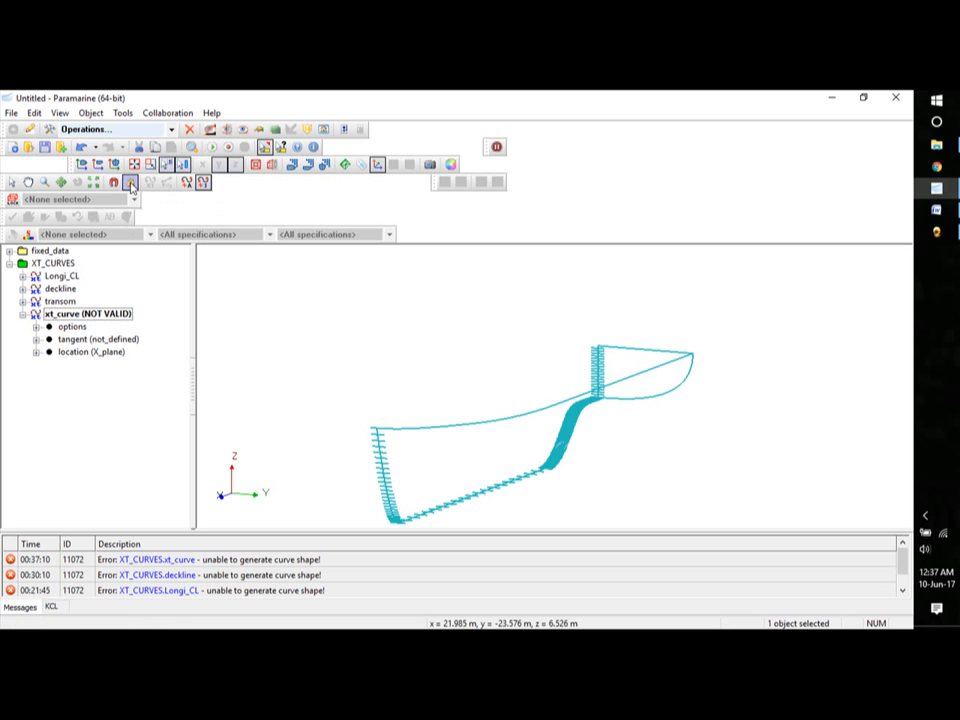
{"action": "middle_click_drag", "start_coordinate": [582, 396], "coordinate": [564, 398]}
{"action": "left_click", "coordinate": [564, 400]}
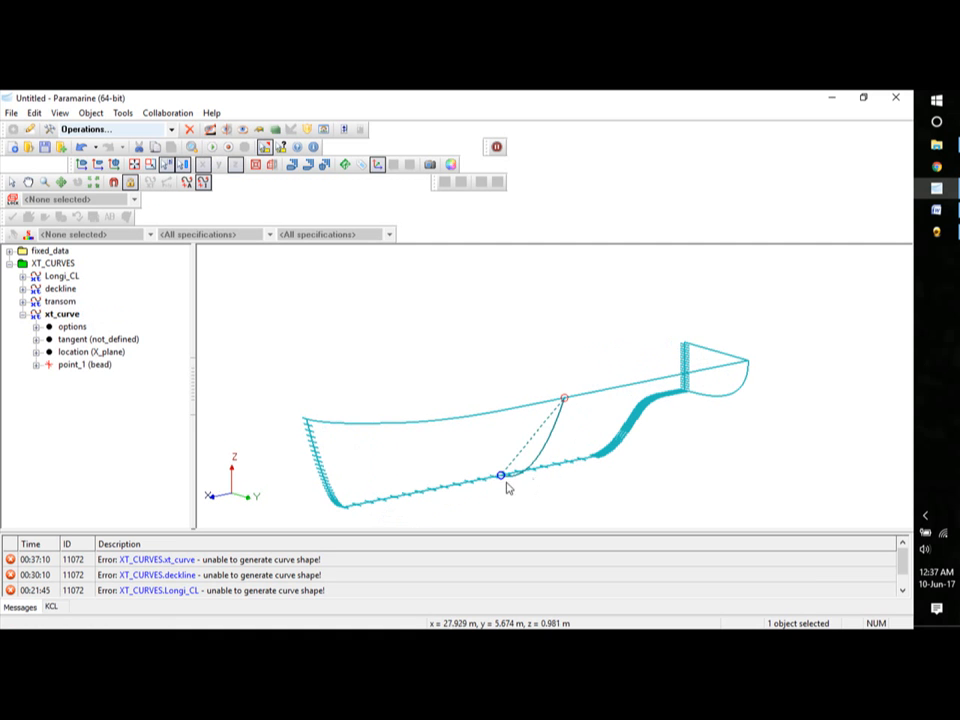
{"action": "left_click", "coordinate": [500, 476]}
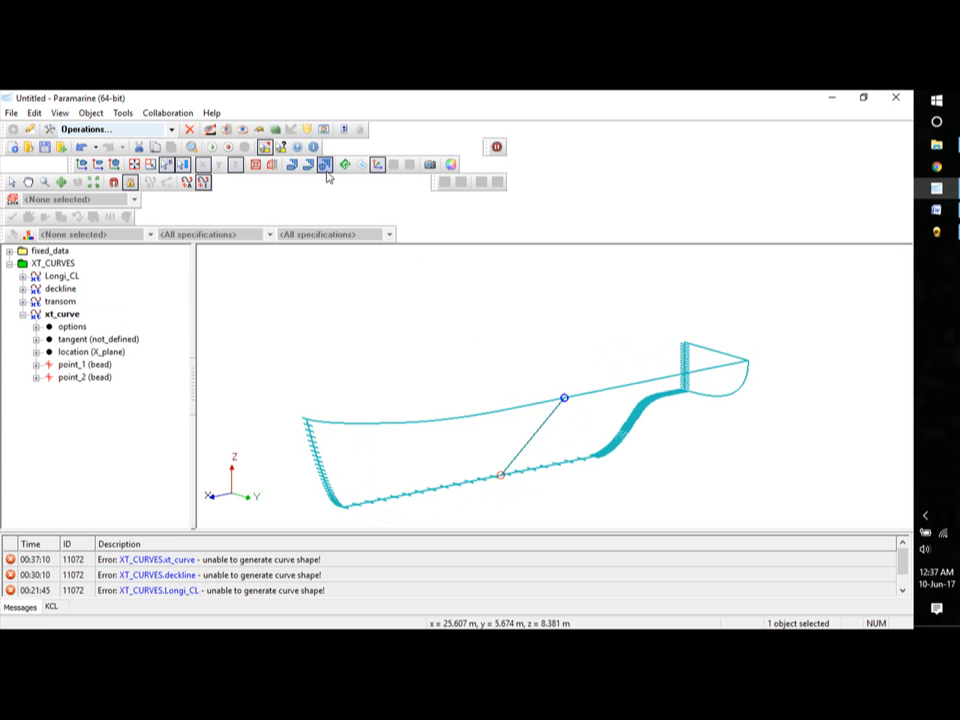
Insert a middle point in the section curve at about y = 8.55 m, z = 2.22 m in the end view, and finish drawing.
{"action": "left_click", "coordinate": [115, 166]}
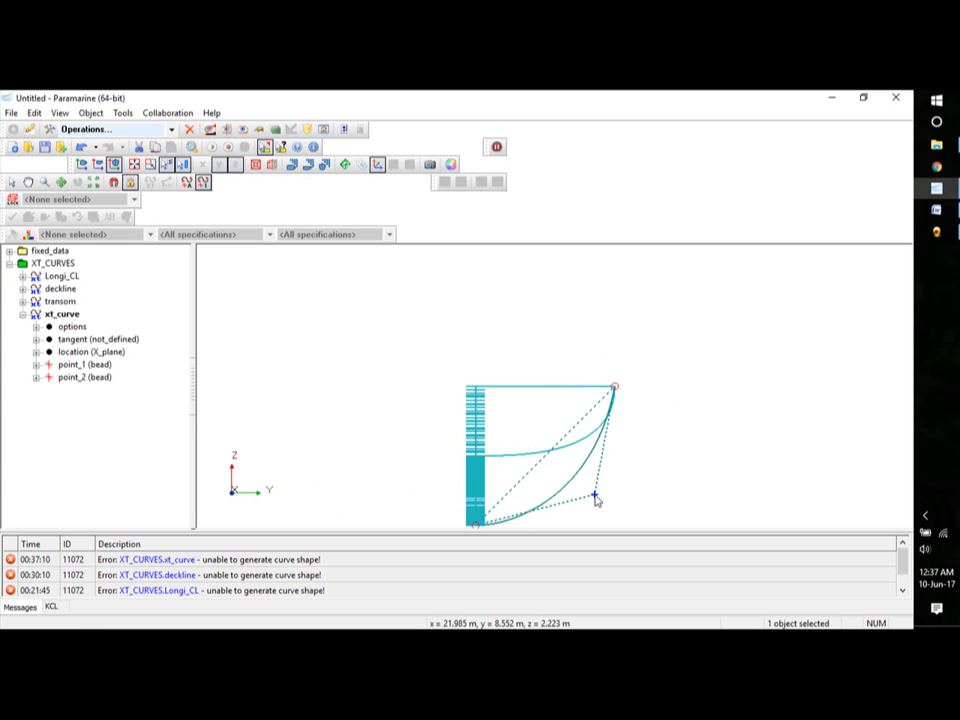
{"action": "left_click", "coordinate": [595, 495]}
{"action": "key", "text": "Escape"}
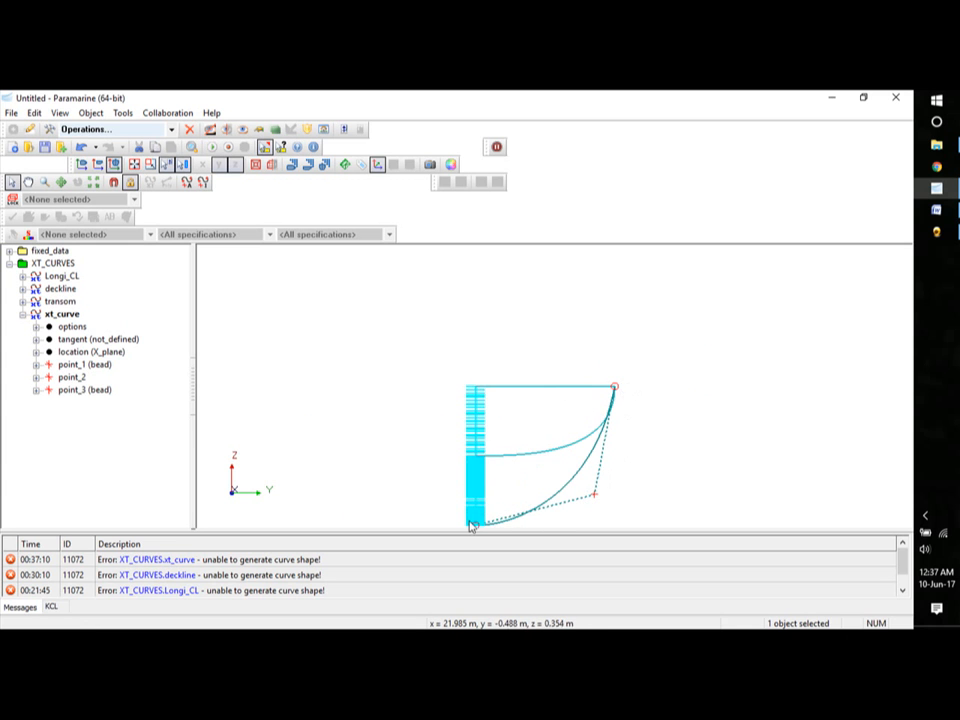
Set the x coordinate of xt_curve's deckline bead, point_1, to 25 m.
{"action": "left_click", "coordinate": [62, 366]}
{"action": "left_click", "coordinate": [68, 379]}
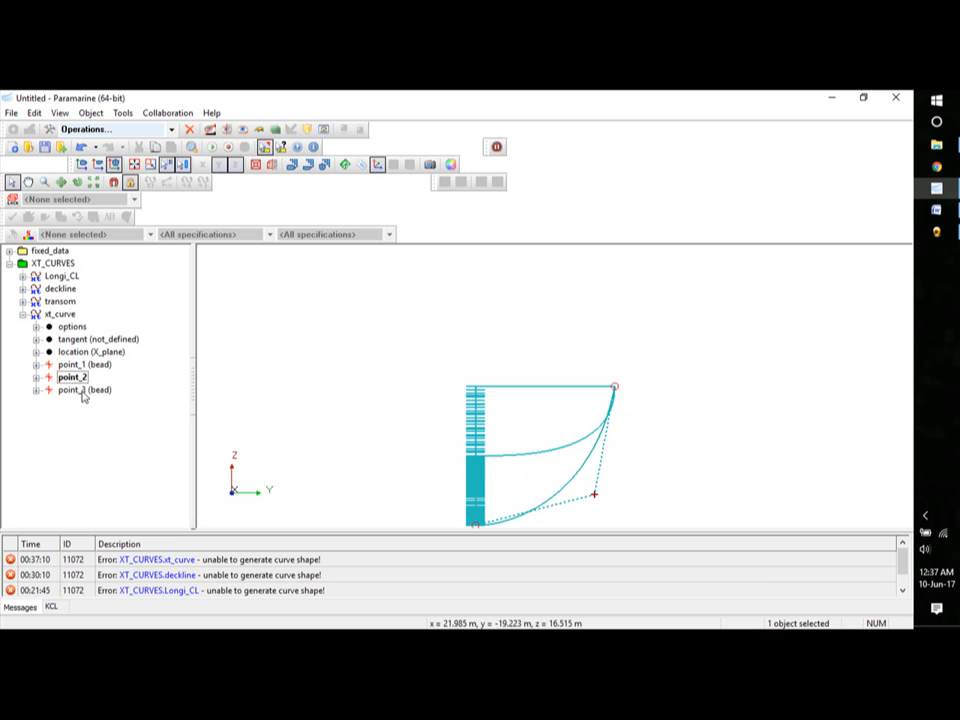
{"action": "left_click", "coordinate": [84, 391]}
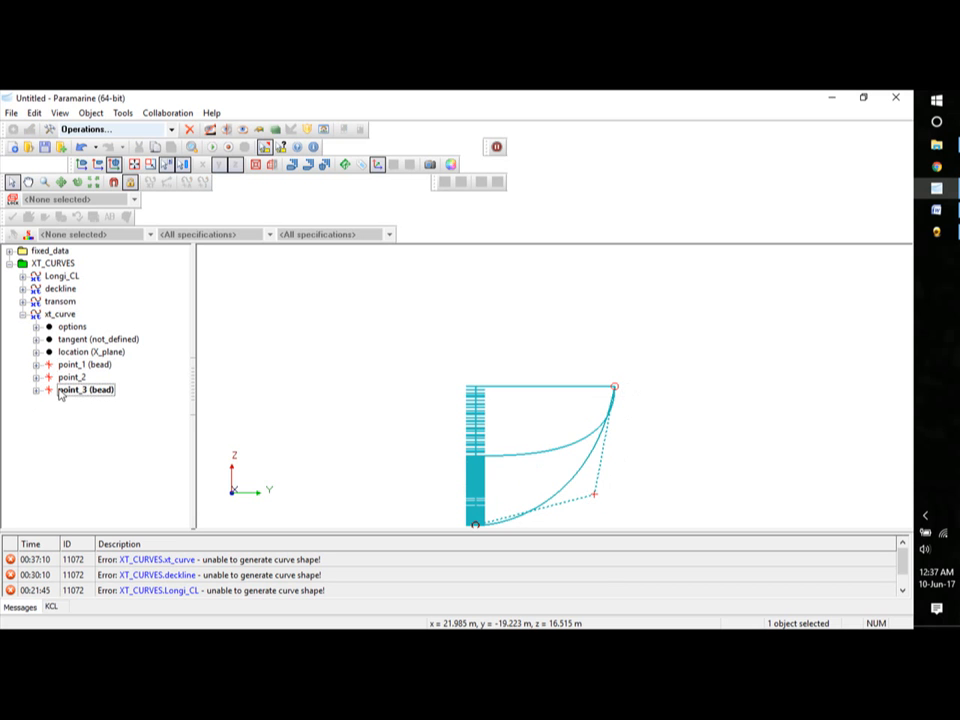
{"action": "left_click", "coordinate": [36, 366]}
{"action": "double_click", "coordinate": [100, 378]}
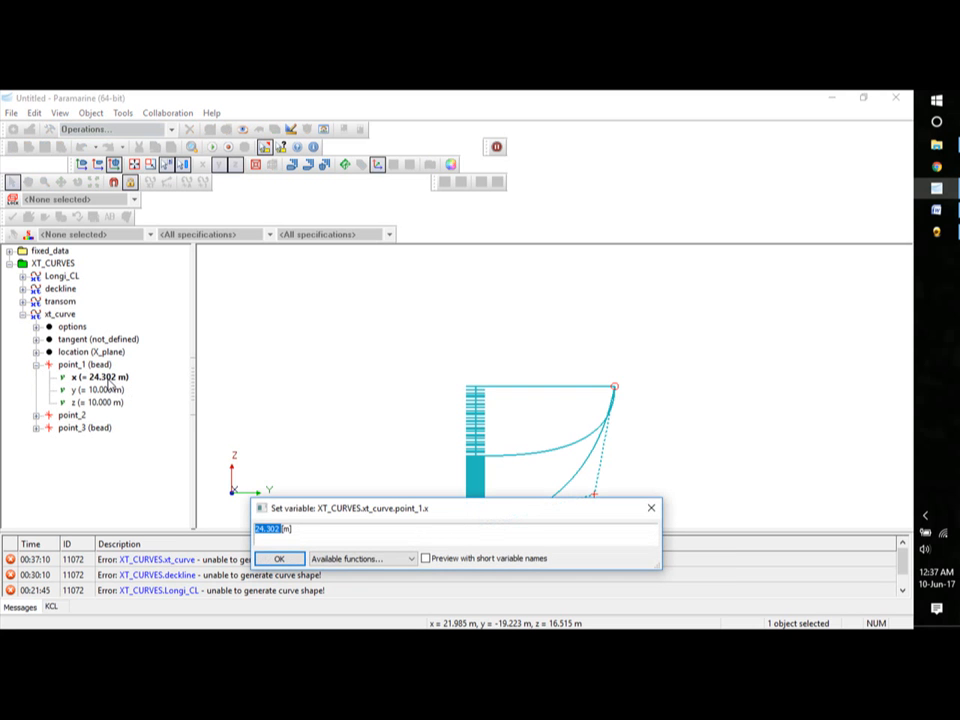
{"action": "type", "text": "25"}
{"action": "left_click", "coordinate": [272, 559]}
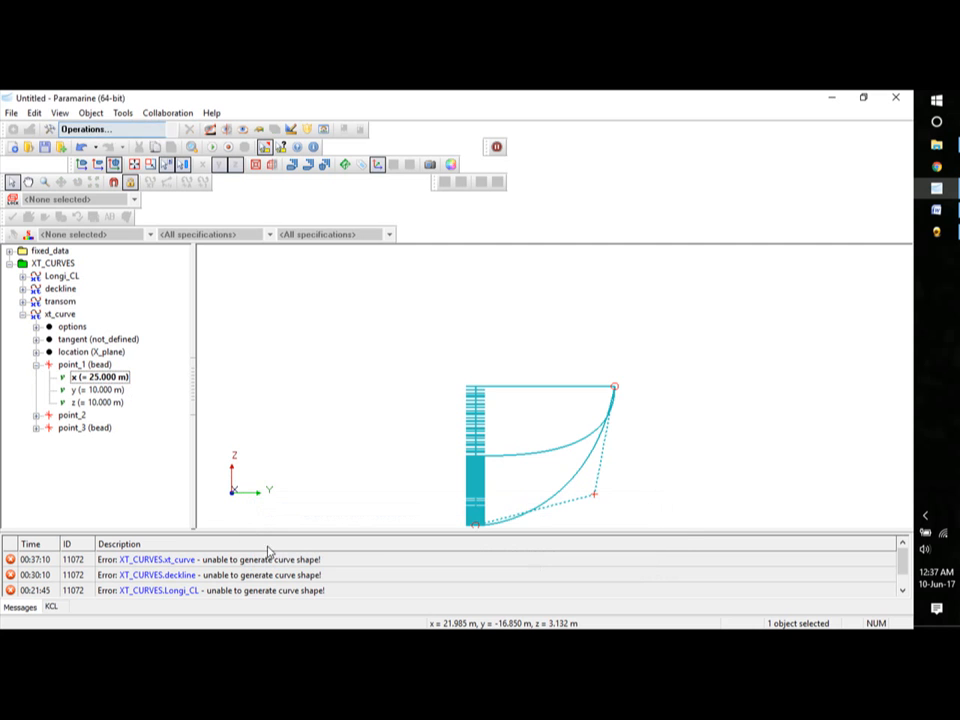
Set xt_curve's middle point, point_2, to y = 9.317 m and z = 3.074 m.
{"action": "left_click", "coordinate": [36, 428]}
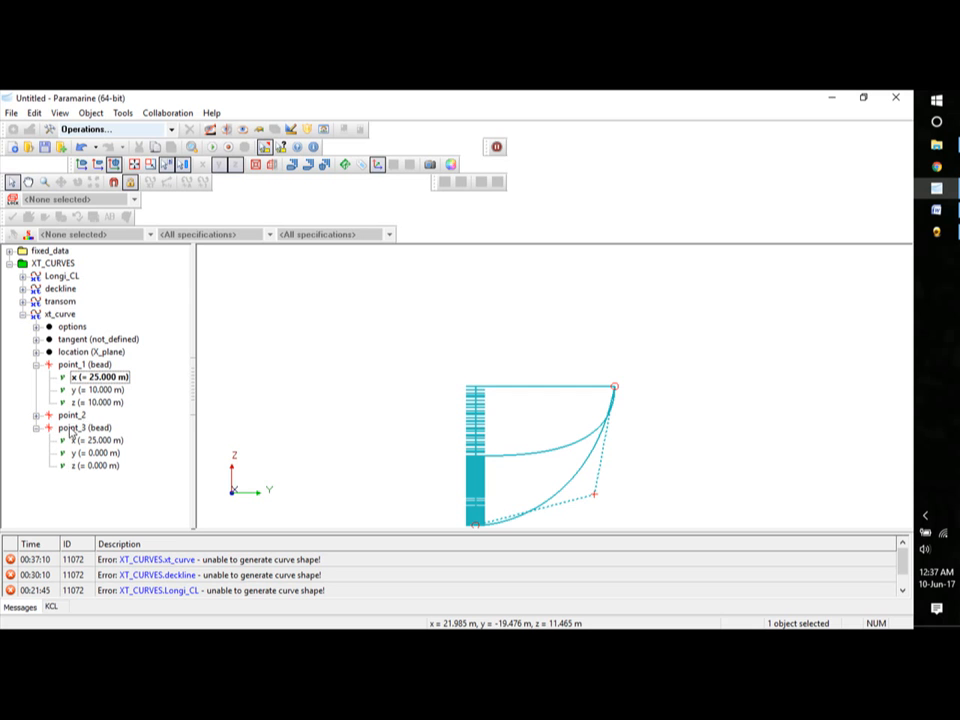
{"action": "left_click", "coordinate": [36, 415]}
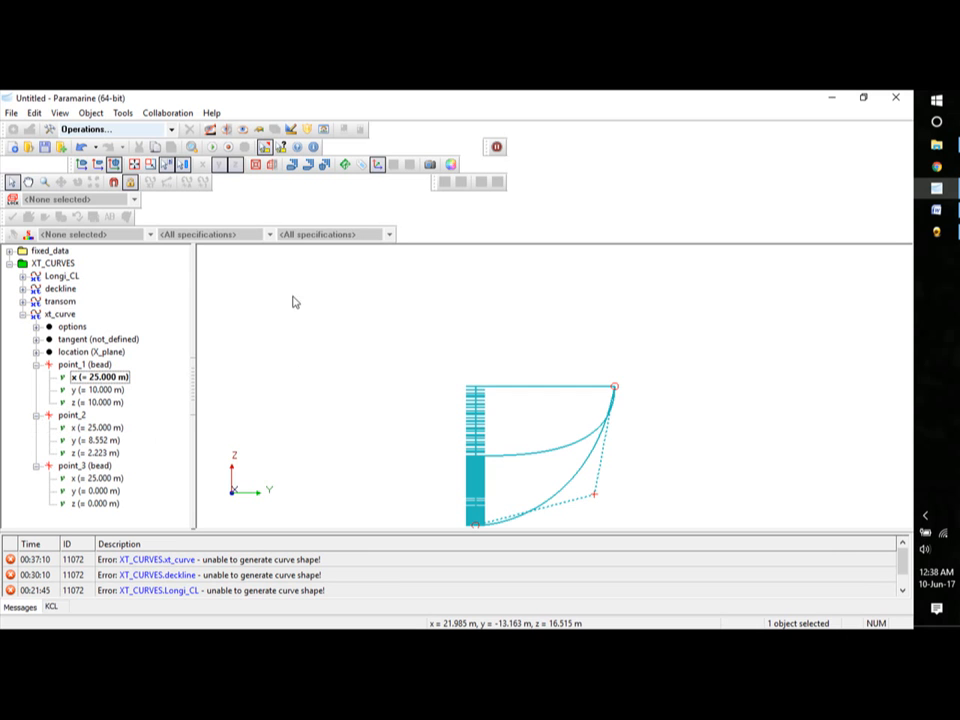
{"action": "double_click", "coordinate": [100, 440]}
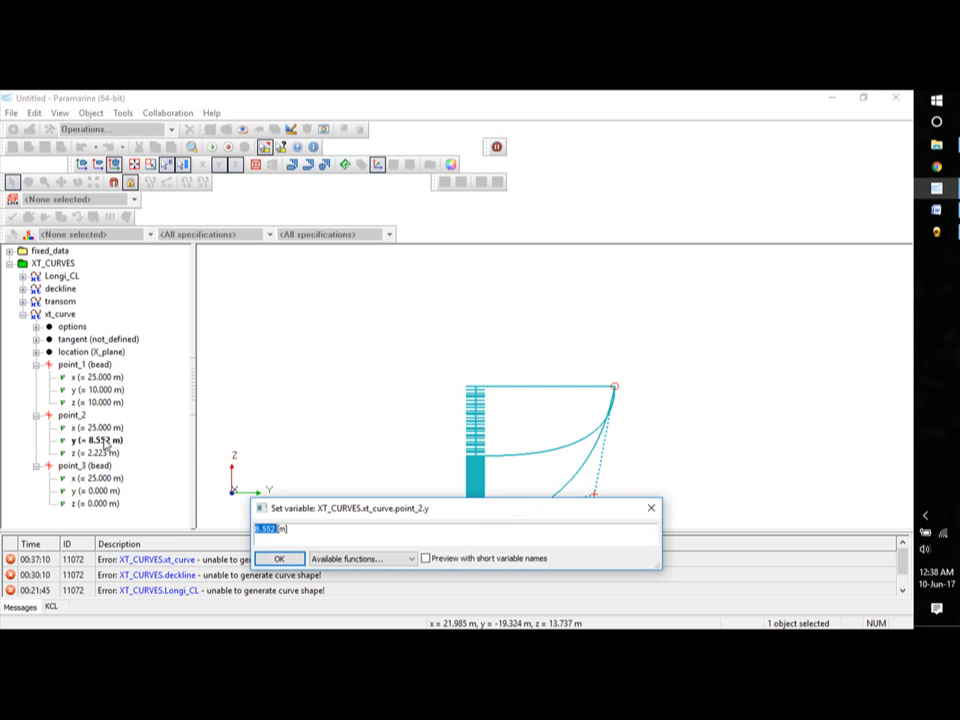
{"action": "type", "text": "9."}
{"action": "left_click", "coordinate": [277, 558]}
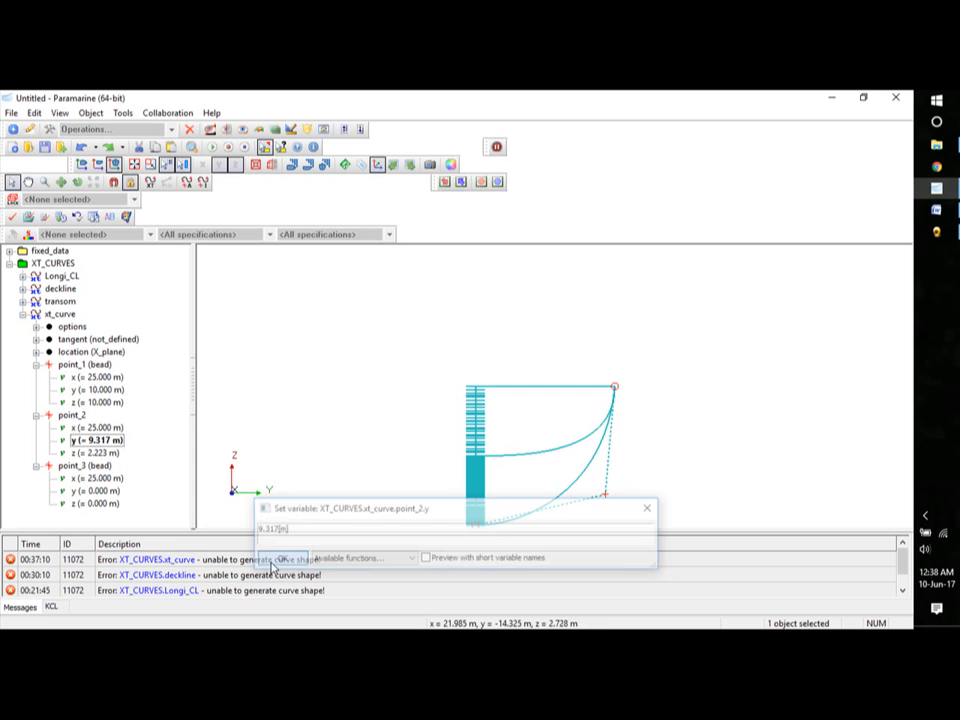
{"action": "double_click", "coordinate": [116, 454]}
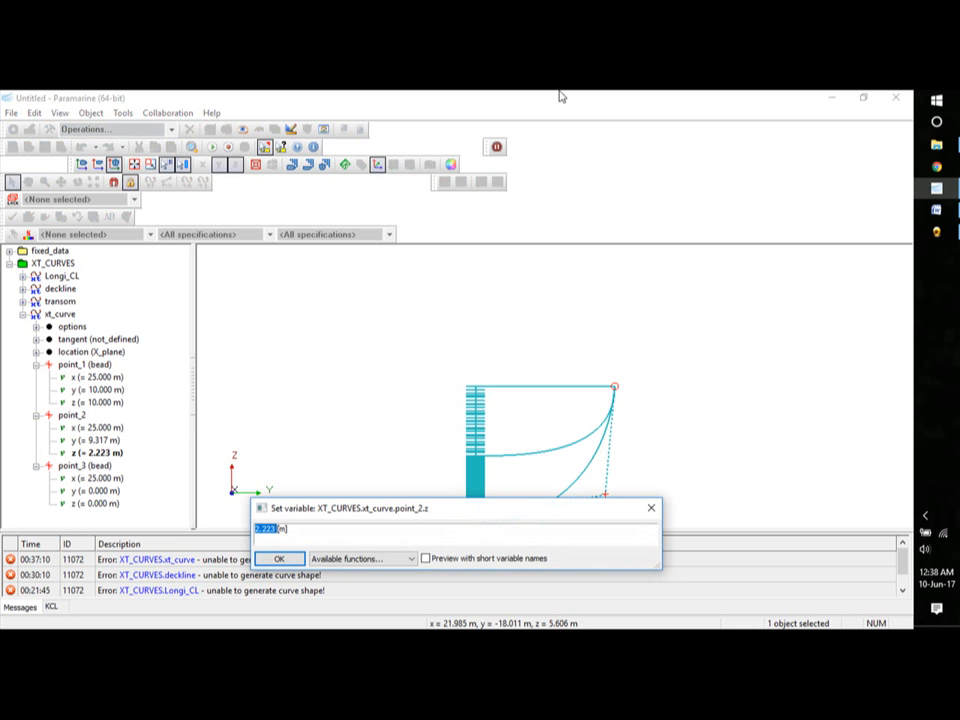
{"action": "type", "text": "3.074"}
{"action": "left_click", "coordinate": [280, 559]}
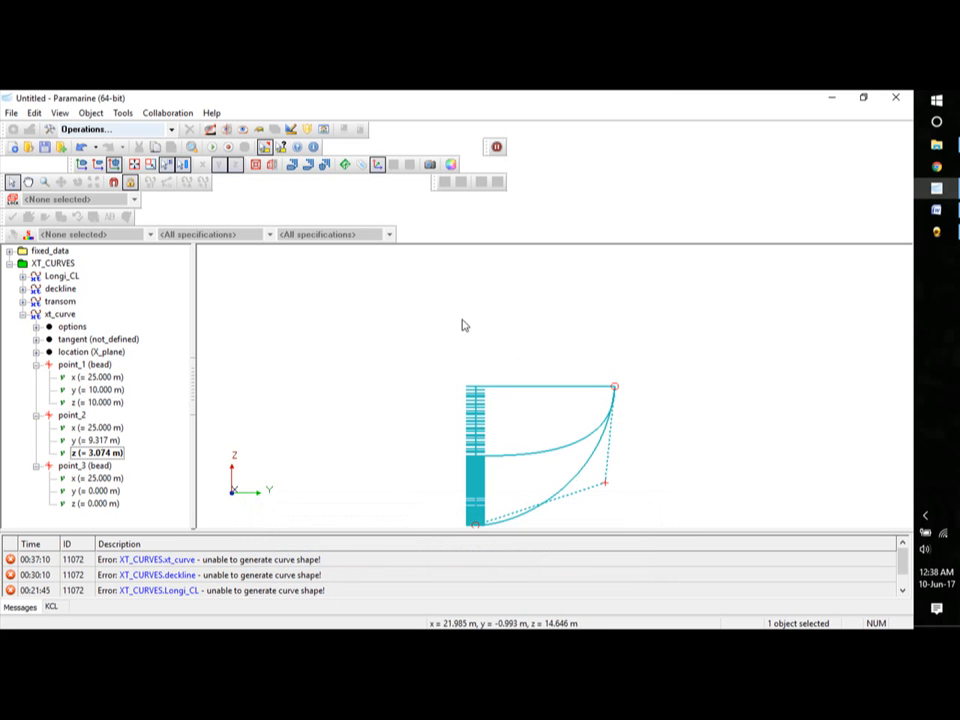
{"action": "left_click", "coordinate": [22, 314]}
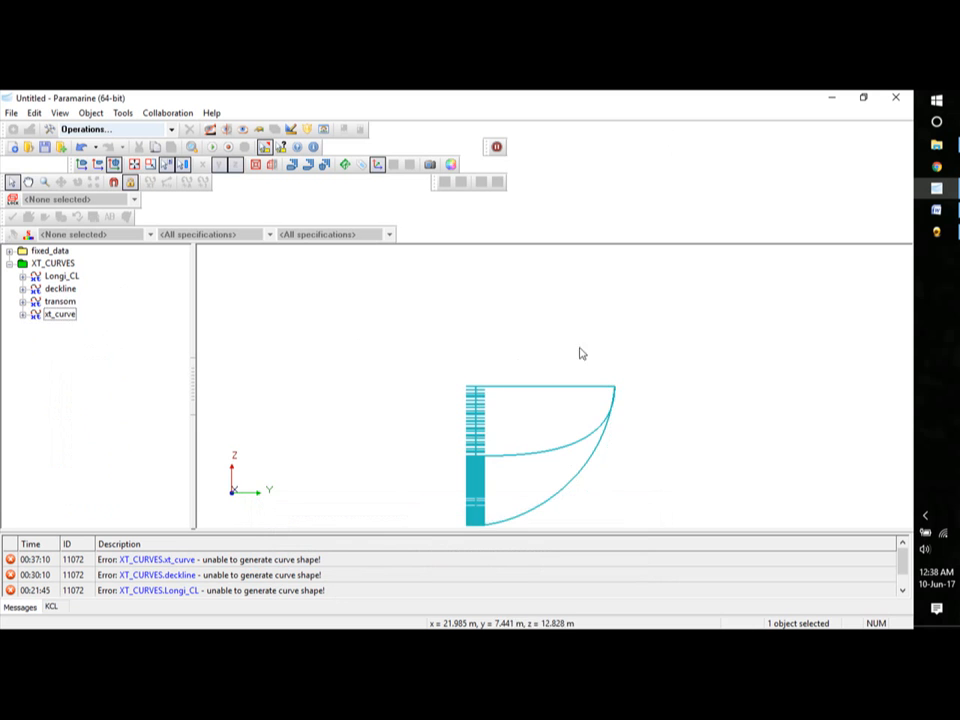
Insert a new xt_curve object named deckcl into XT_CURVES.
{"action": "middle_click_drag", "start_coordinate": [581, 354], "coordinate": [653, 374]}
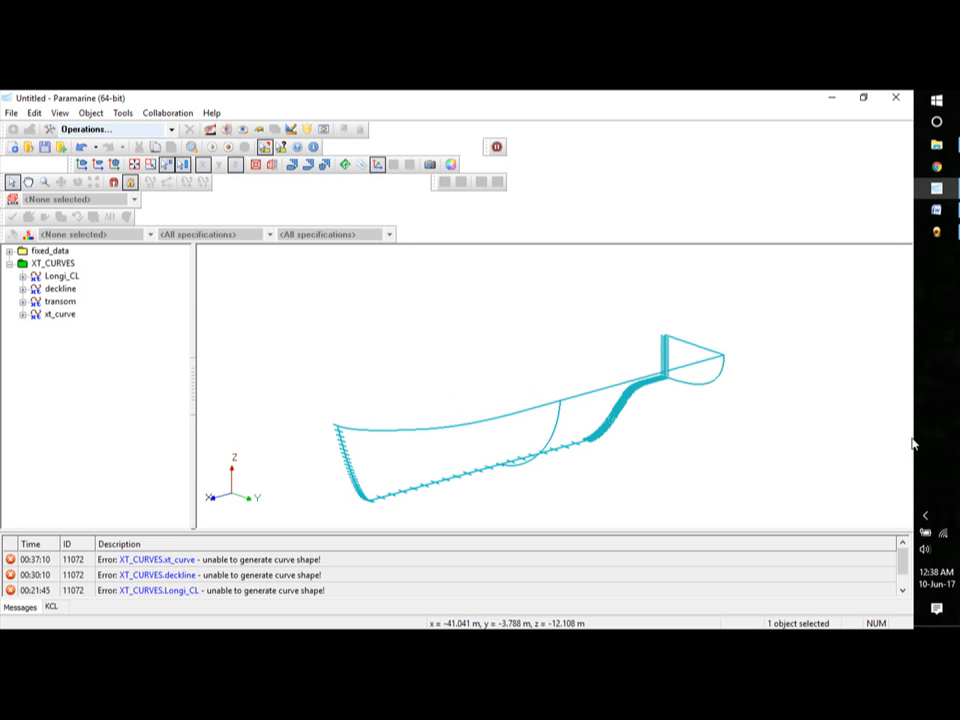
{"action": "left_click", "coordinate": [45, 262]}
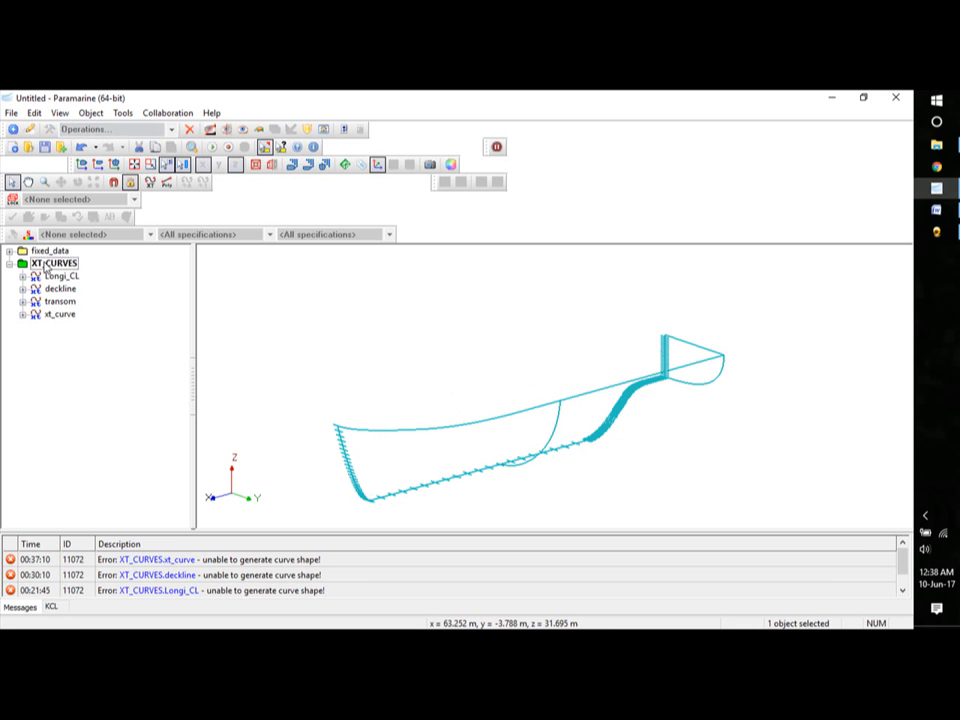
{"action": "left_click", "coordinate": [14, 129]}
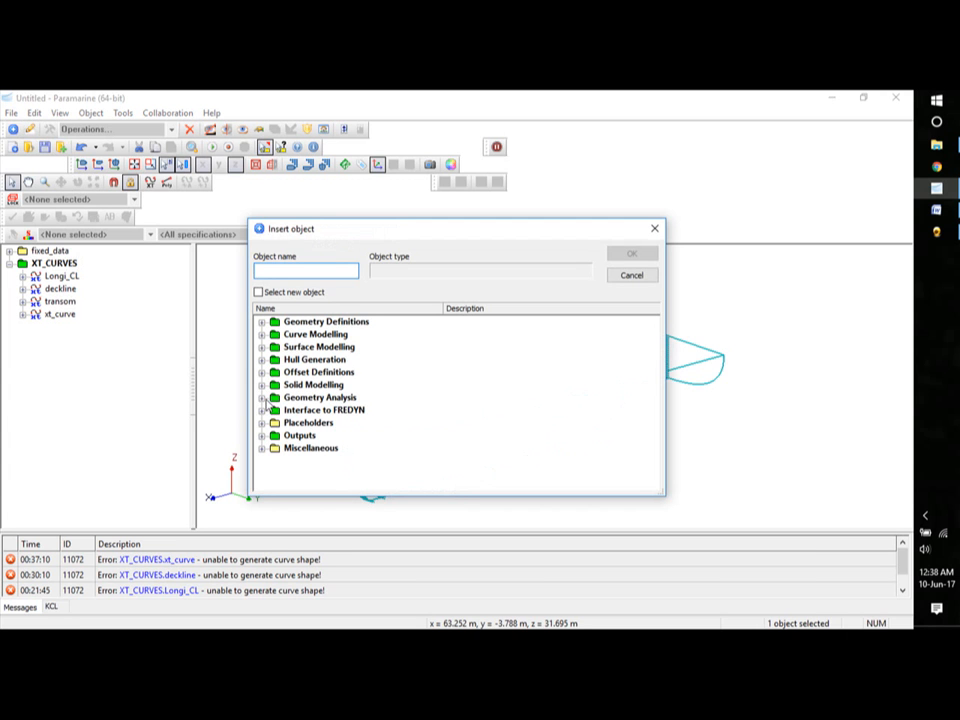
{"action": "left_click", "coordinate": [261, 360]}
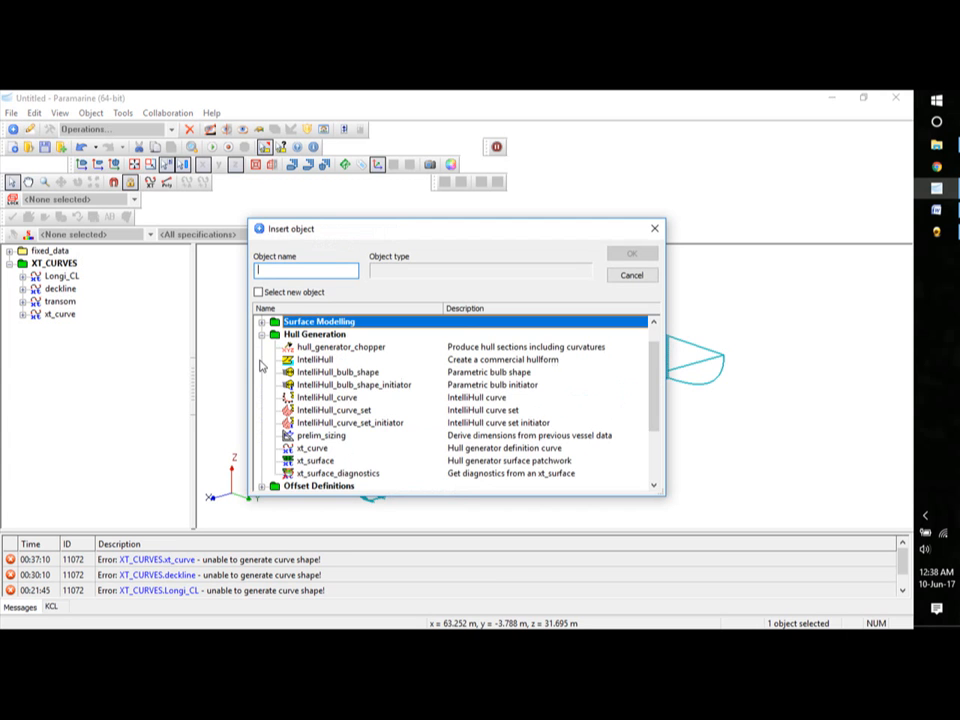
{"action": "left_click", "coordinate": [318, 448]}
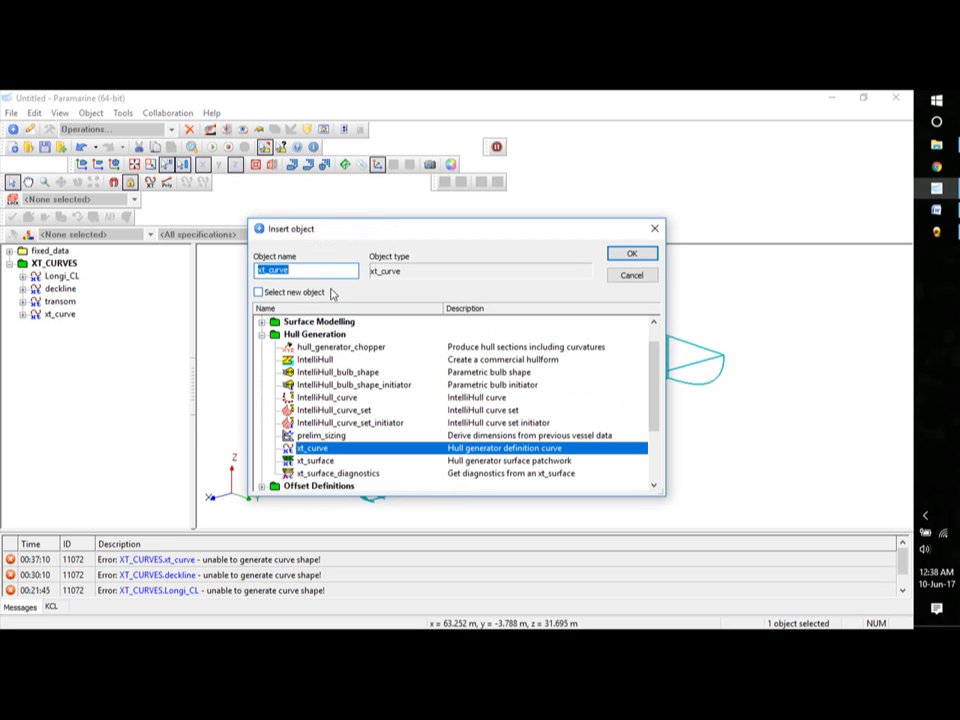
{"action": "type", "text": "deckd"}
{"action": "left_click", "coordinate": [631, 256]}
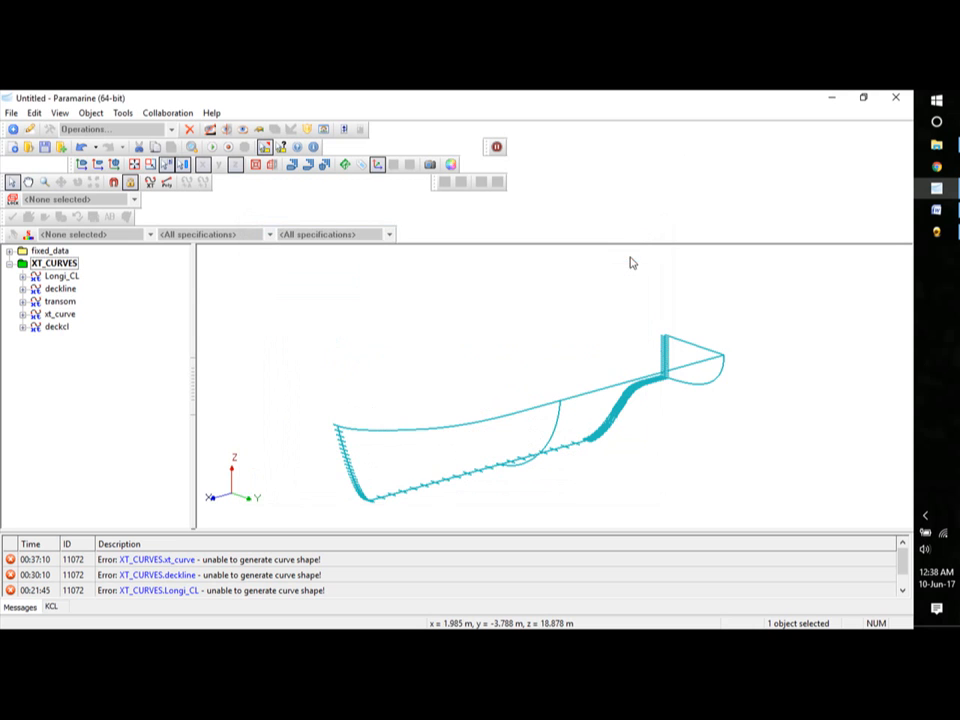
Set deckcl's location constraint to Z_plane.
{"action": "left_click", "coordinate": [23, 327]}
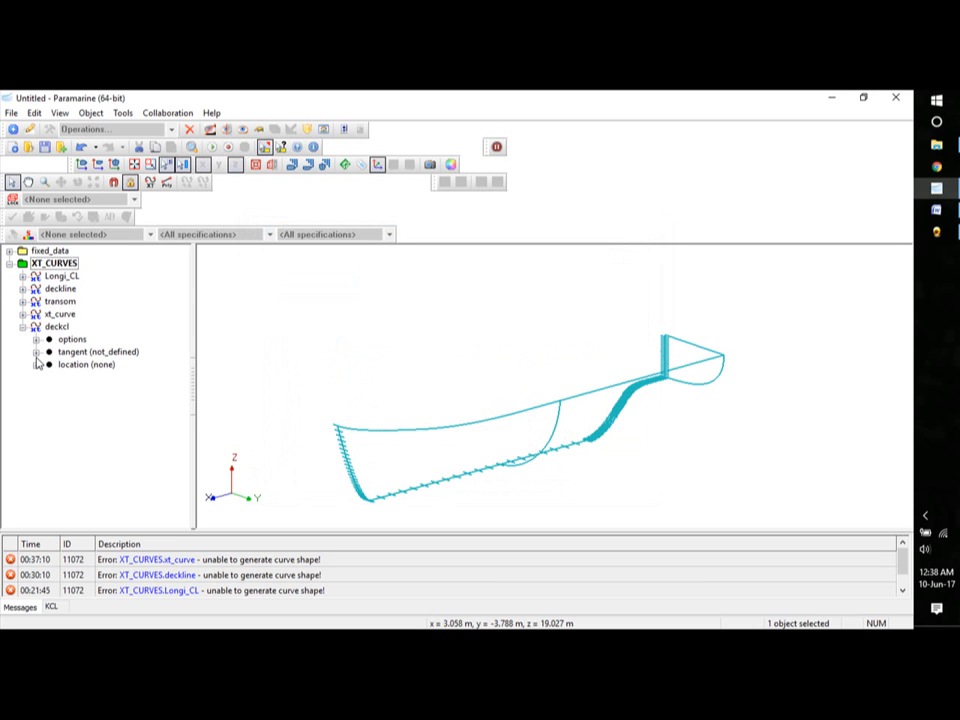
{"action": "left_click", "coordinate": [36, 352]}
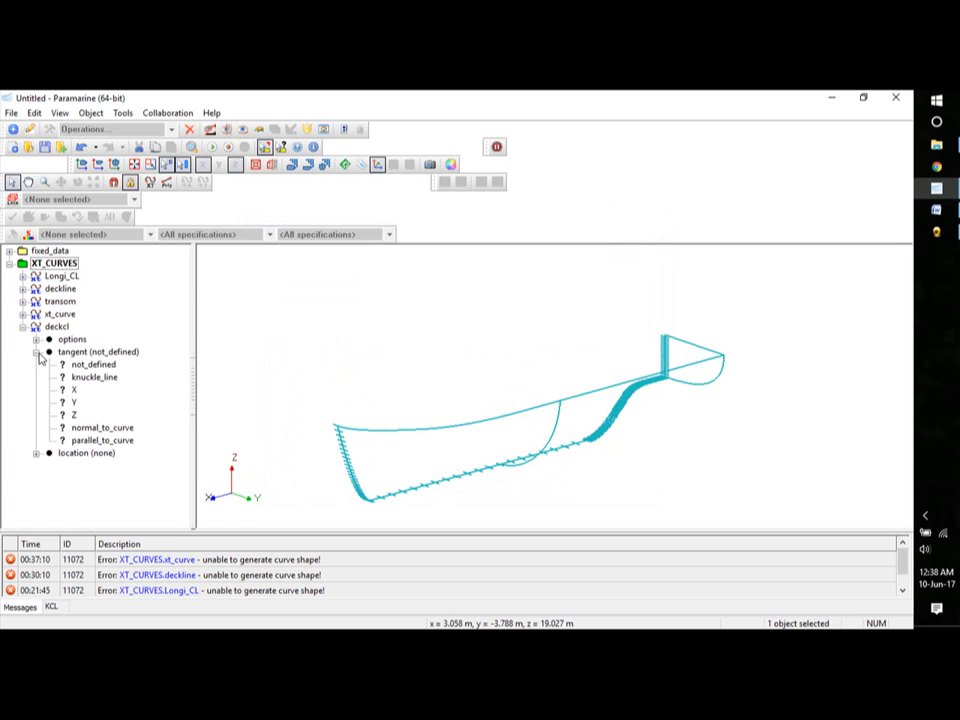
{"action": "left_click", "coordinate": [36, 352]}
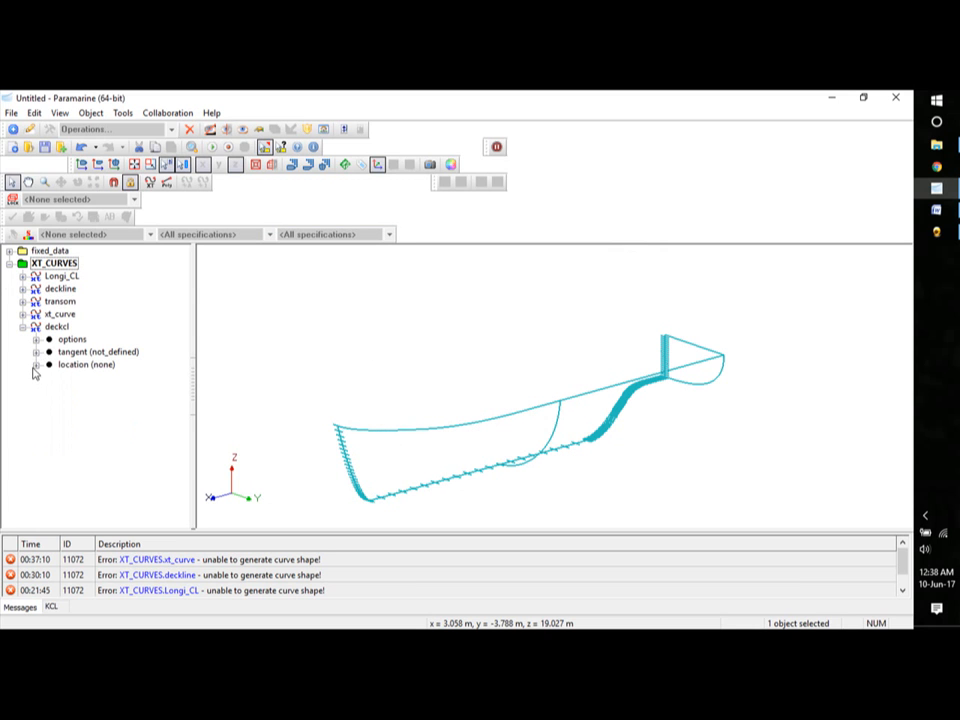
{"action": "left_click", "coordinate": [36, 365]}
{"action": "double_click", "coordinate": [83, 418]}
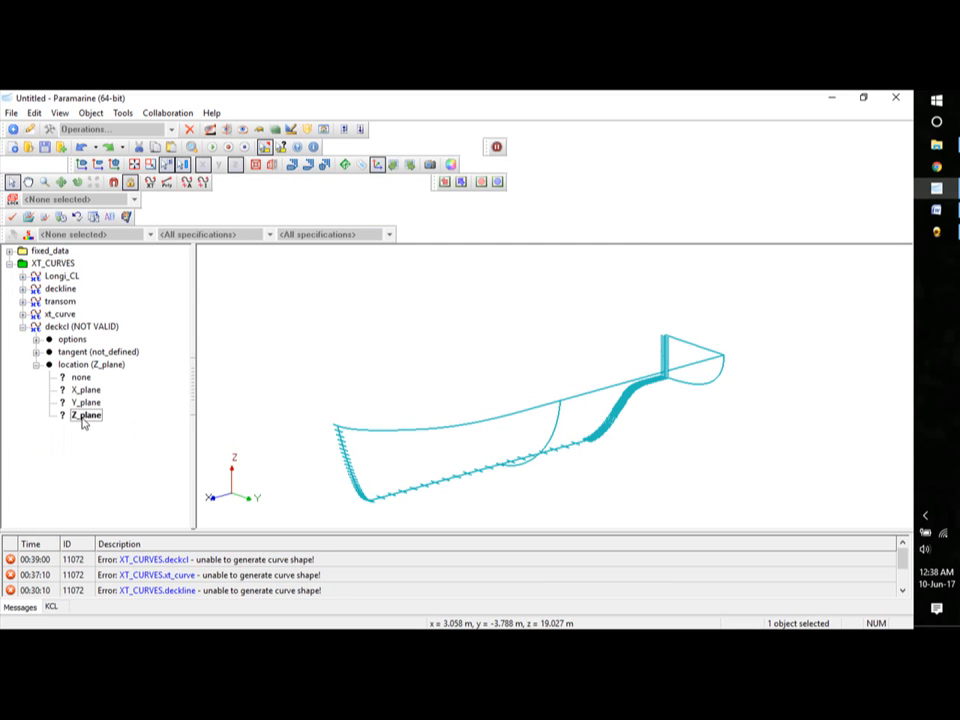
{"action": "left_click", "coordinate": [36, 365]}
Draw deckcl from a copied point at the bow end of the deckline to a bead at the transom's upper centreline corner.
{"action": "left_click", "coordinate": [82, 327]}
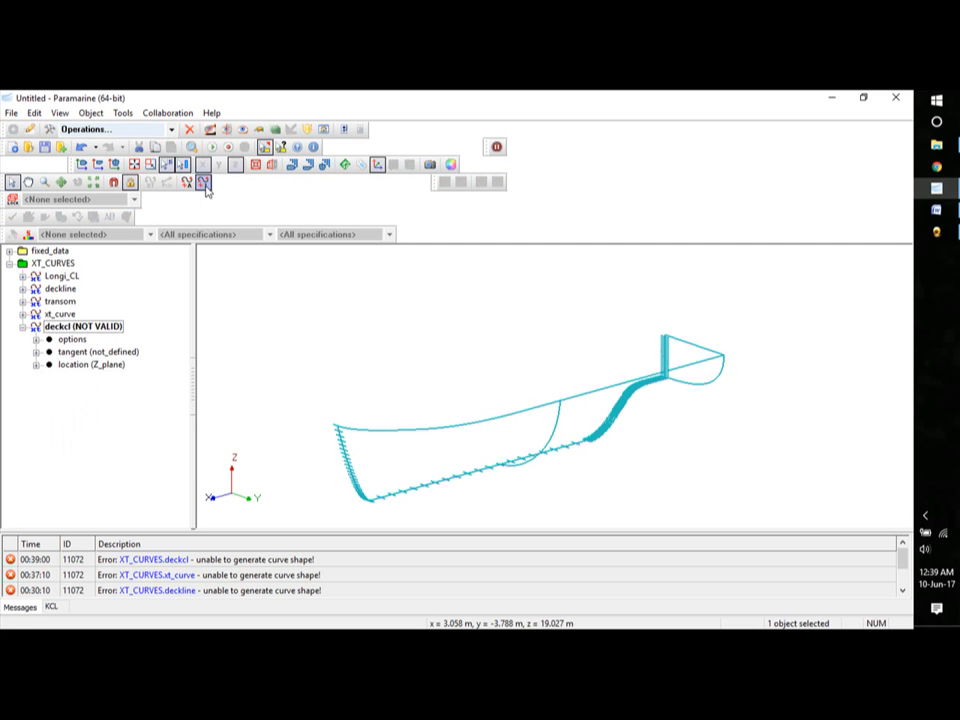
{"action": "left_click", "coordinate": [203, 183]}
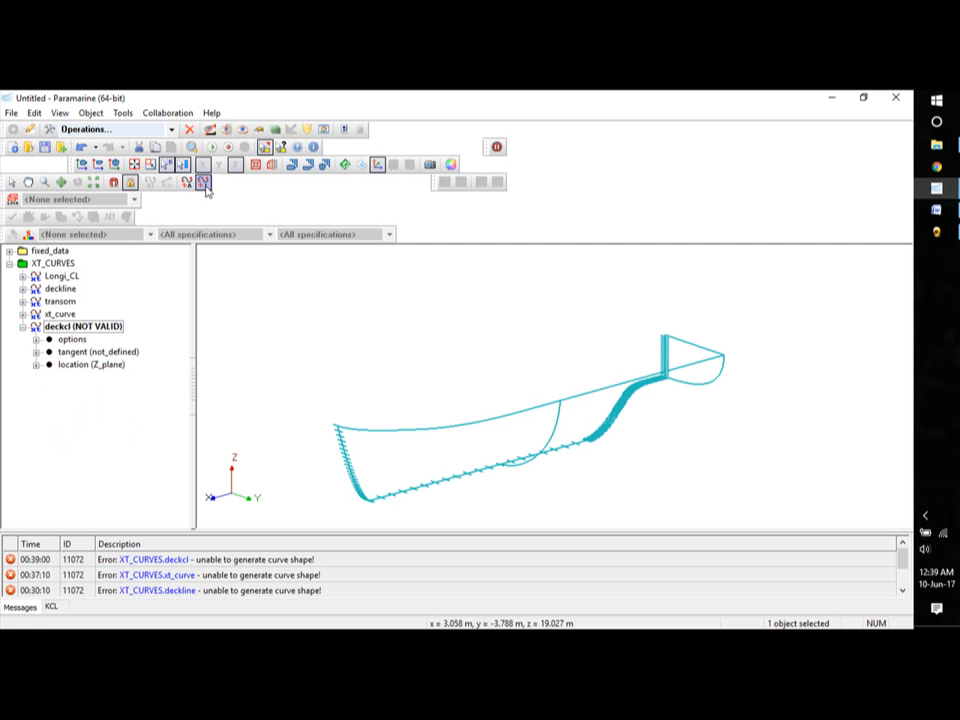
{"action": "left_click", "coordinate": [129, 185]}
{"action": "left_click", "coordinate": [337, 426]}
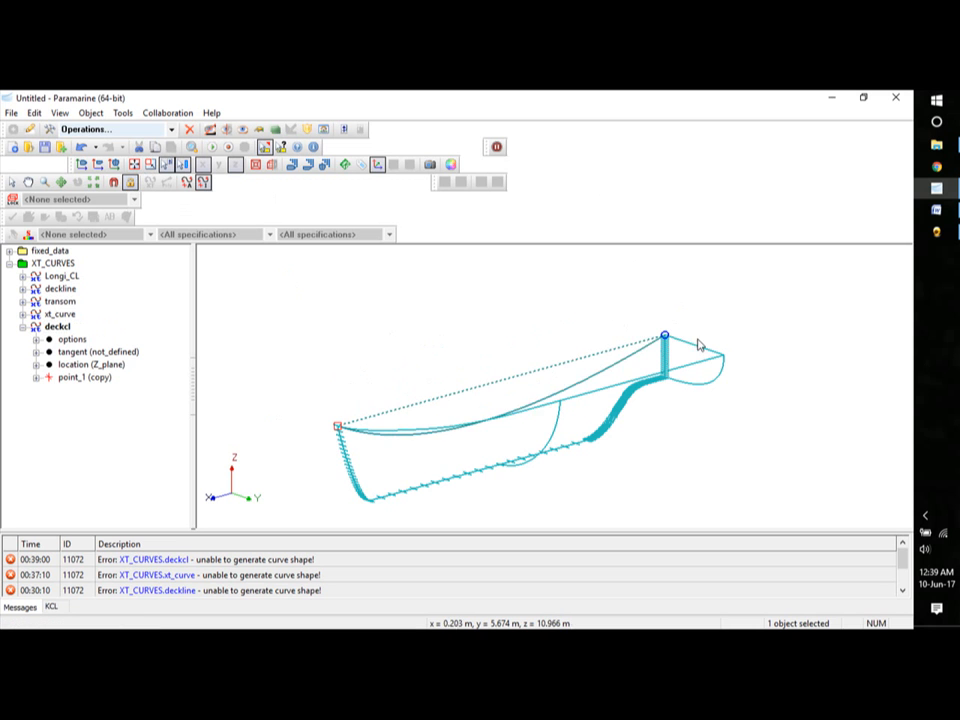
{"action": "left_click", "coordinate": [664, 336]}
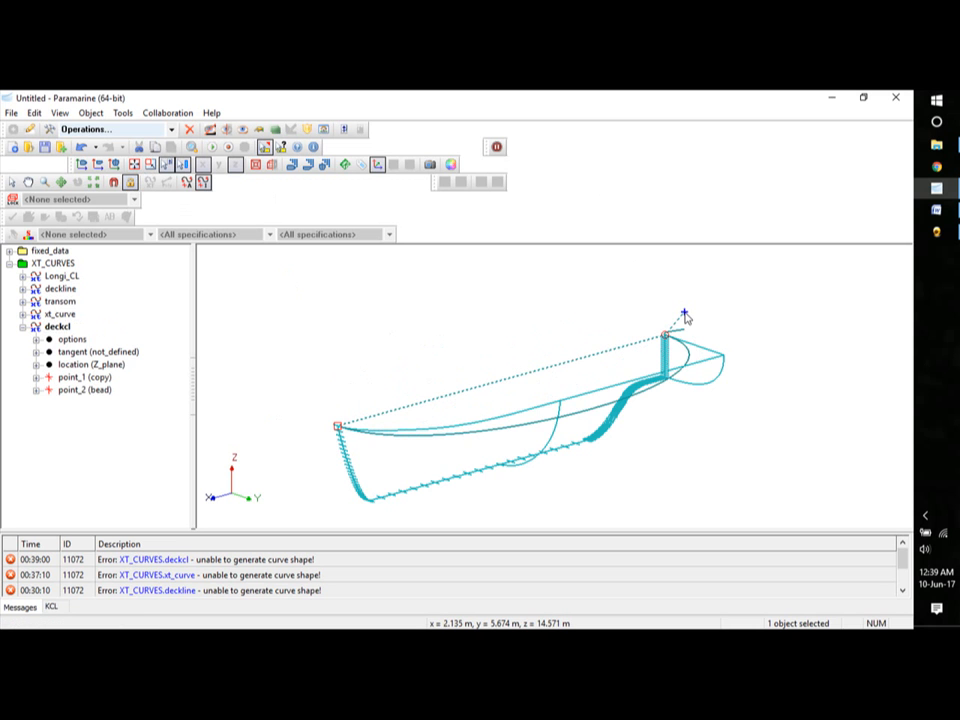
{"action": "key", "text": "Escape"}
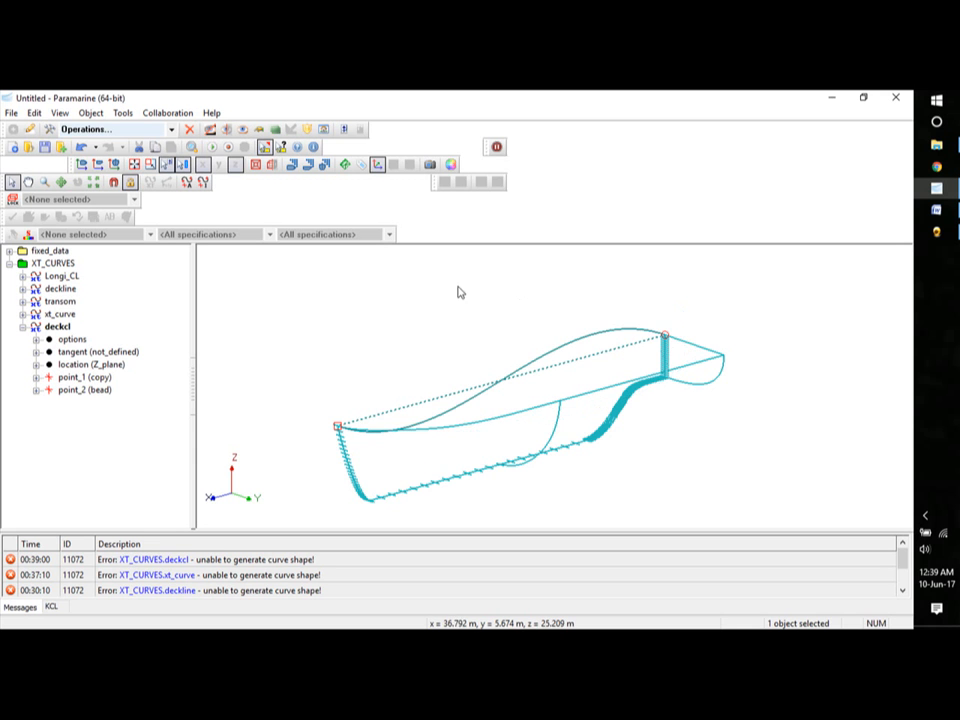
Apply the override_tangent operation to deckcl's bow point, point_1.
{"action": "mouse_move", "coordinate": [733, 433]}
{"action": "middle_mouse_down"}
{"action": "mouse_move", "coordinate": [709, 461]}
{"action": "mouse_move", "coordinate": [737, 430]}
{"action": "middle_mouse_up"}
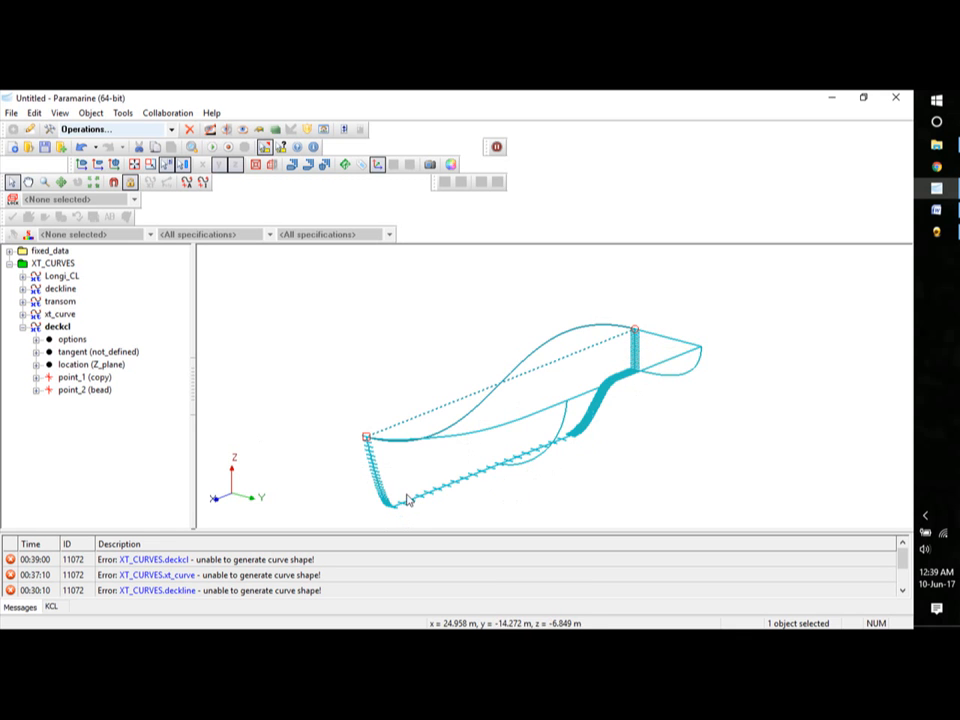
{"action": "middle_click_drag", "start_coordinate": [671, 409], "coordinate": [621, 394]}
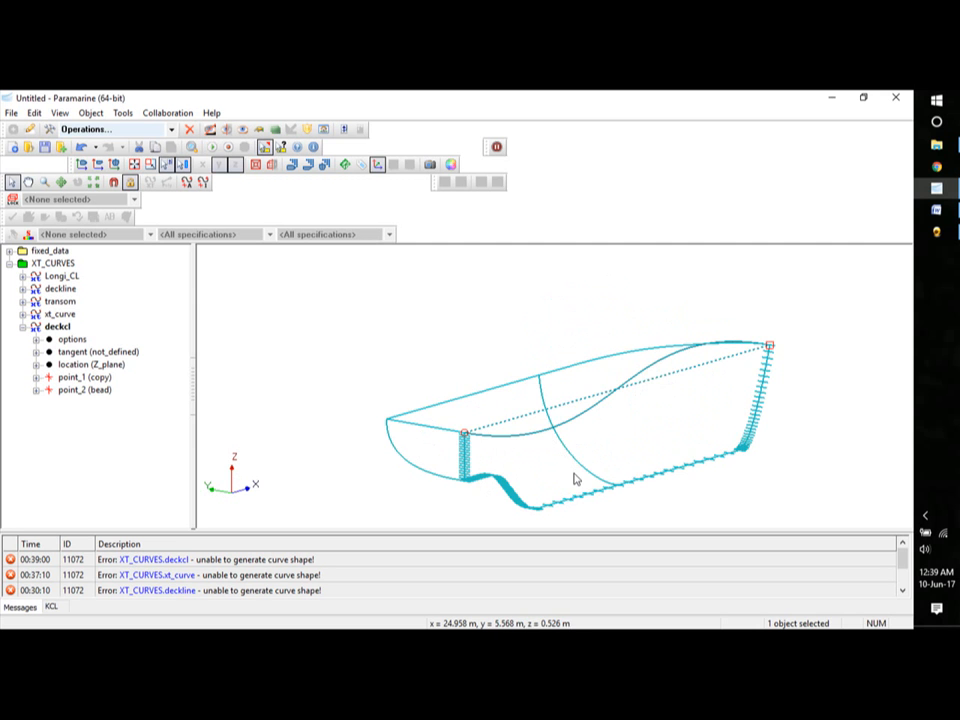
{"action": "middle_click_drag", "start_coordinate": [574, 478], "coordinate": [716, 484]}
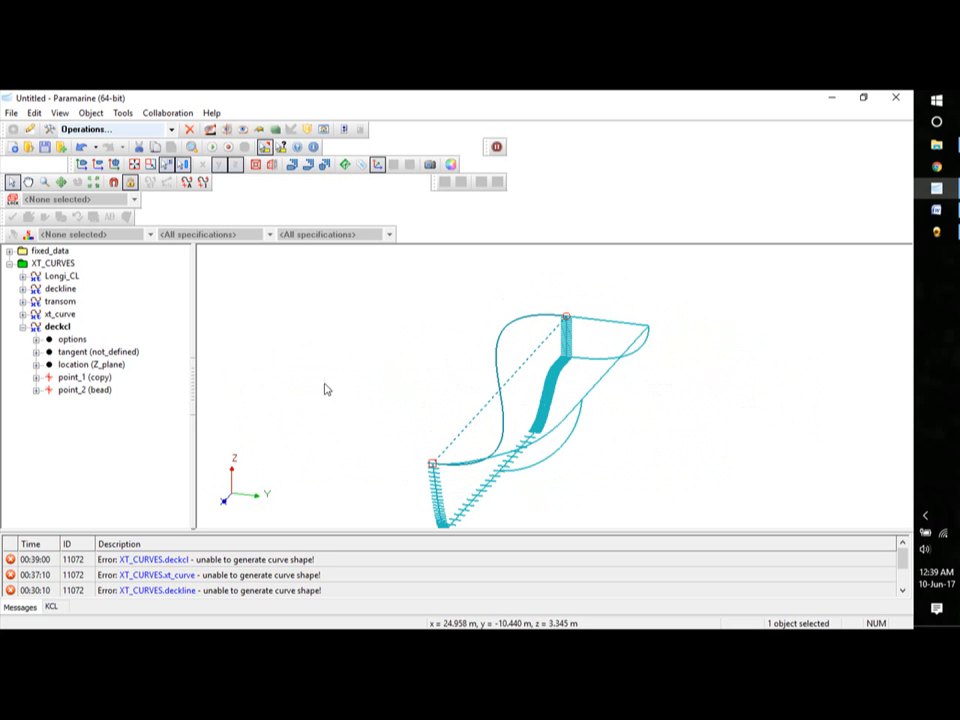
{"action": "left_click", "coordinate": [71, 380]}
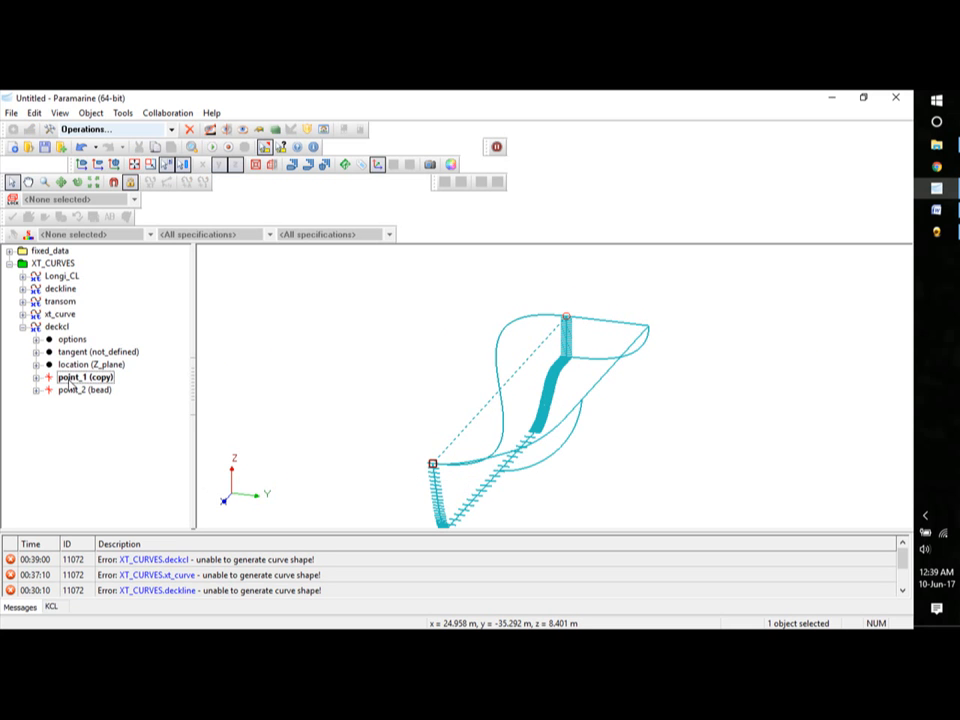
{"action": "right_click", "coordinate": [71, 380]}
{"action": "mouse_move", "coordinate": [115, 170]}
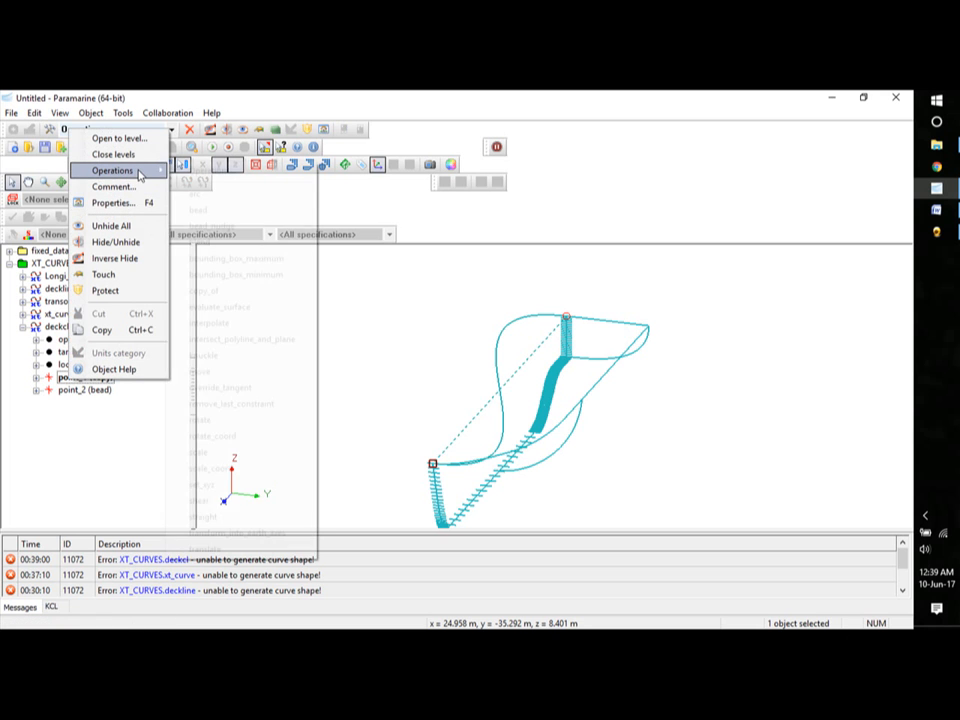
{"action": "left_click", "coordinate": [226, 387]}
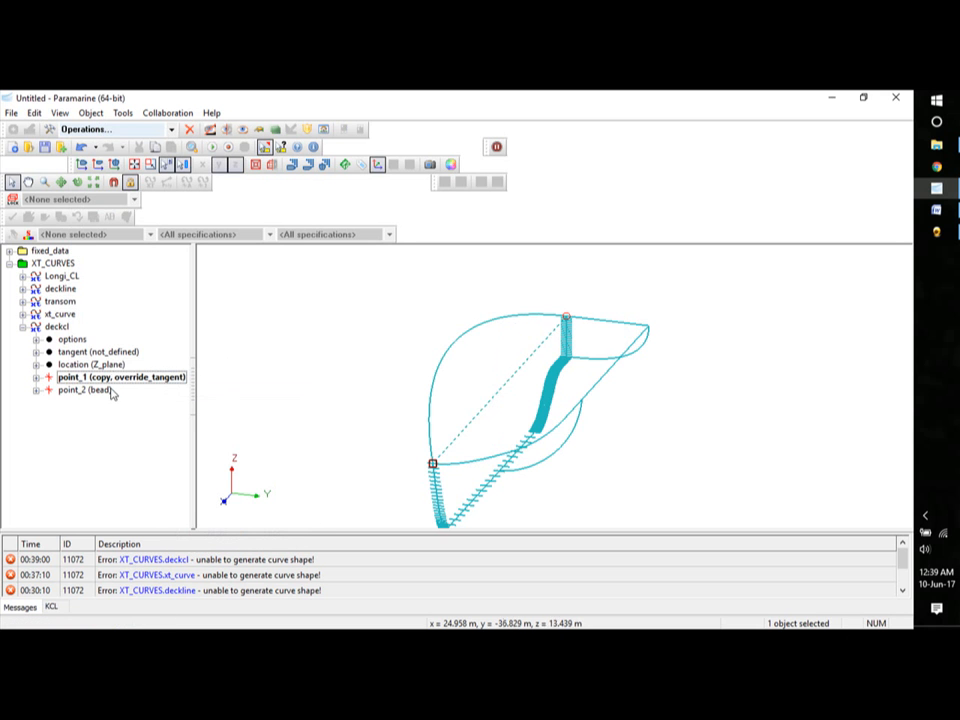
Apply the override_tangent operation to deckcl's stern bead, point_2.
{"action": "left_click", "coordinate": [76, 390]}
{"action": "right_click", "coordinate": [76, 390]}
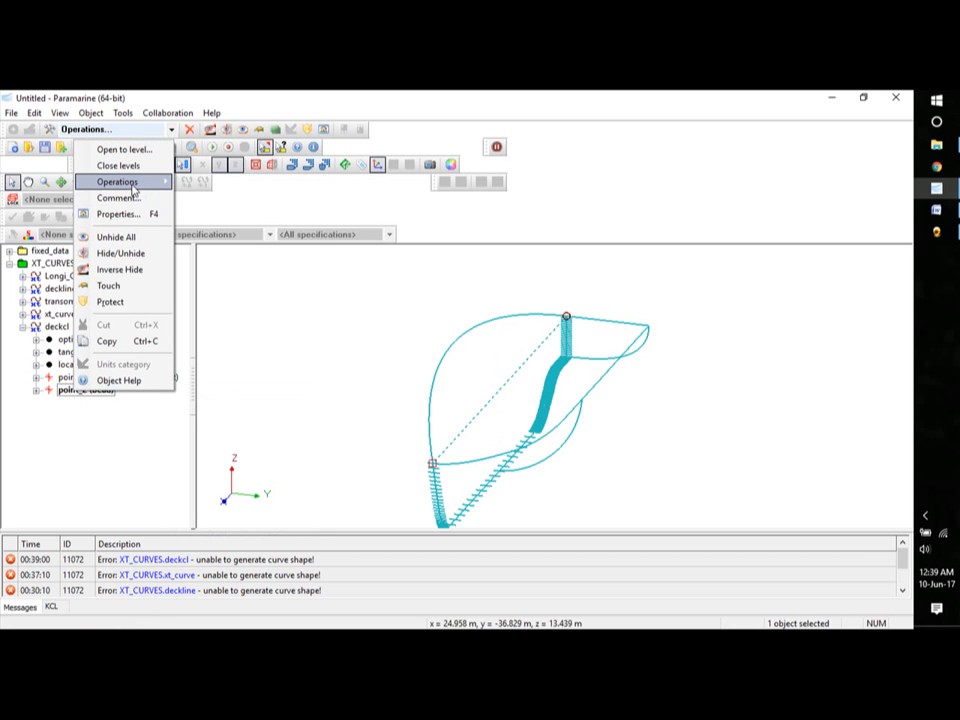
{"action": "mouse_move", "coordinate": [115, 182]}
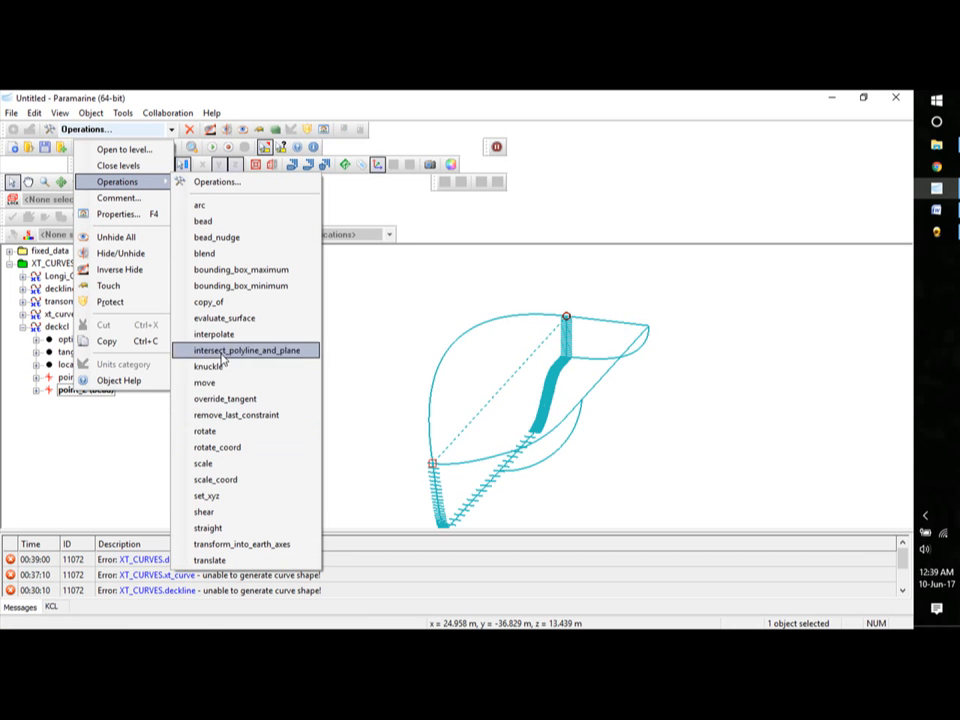
{"action": "left_click", "coordinate": [225, 399]}
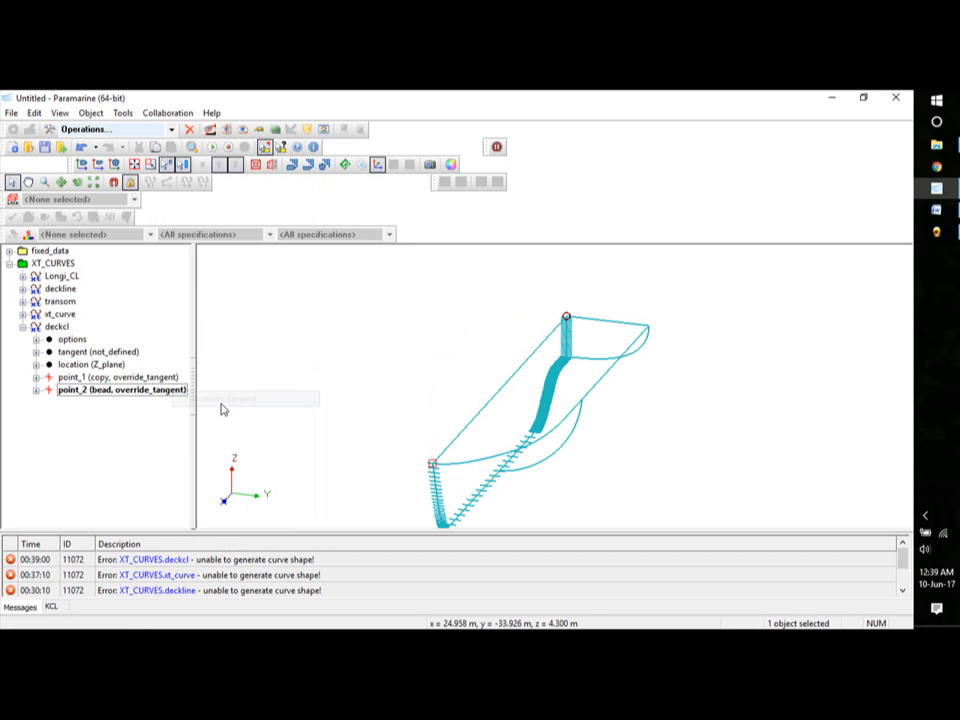
{"action": "left_click", "coordinate": [688, 439]}
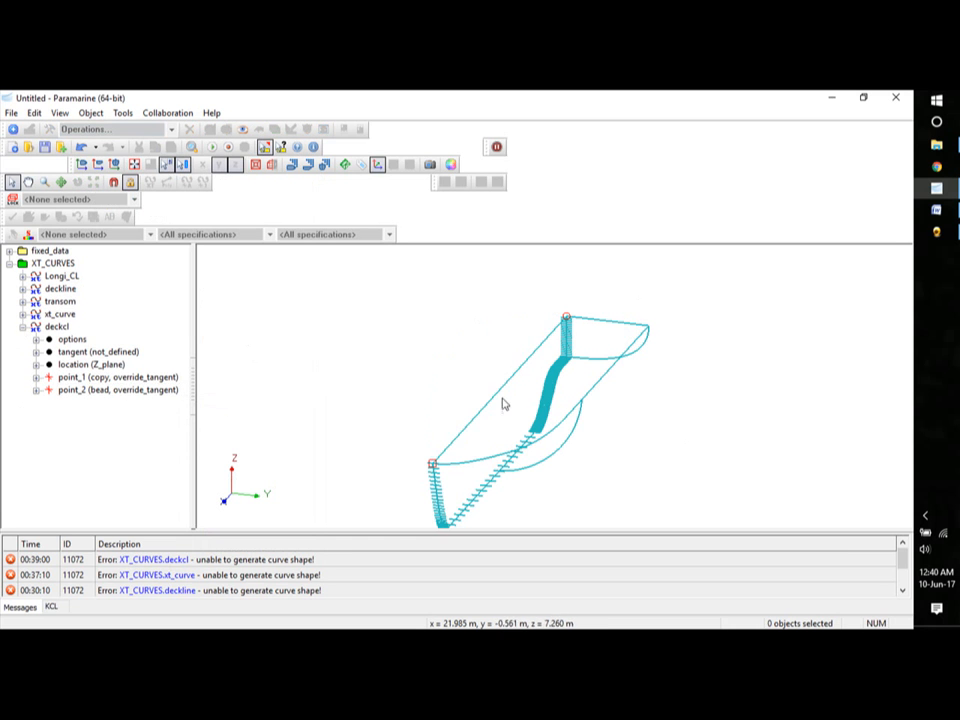
{"action": "left_click", "coordinate": [23, 328]}
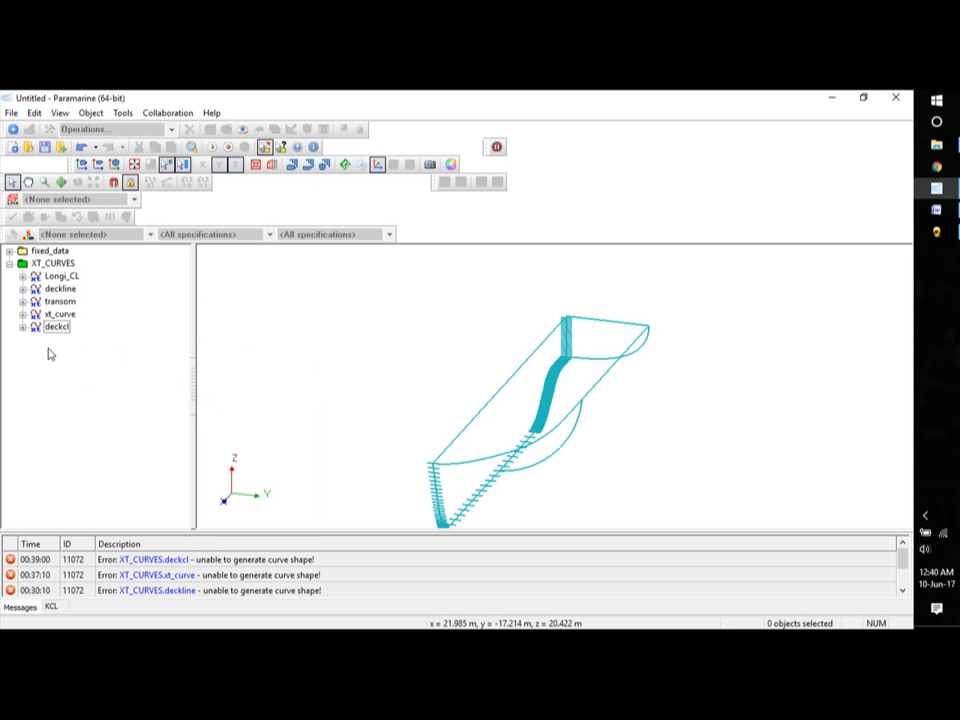
Insert a hull generation xt_curve named decksec in XT_CURVES.
{"action": "left_click", "coordinate": [53, 263]}
{"action": "left_click", "coordinate": [13, 130]}
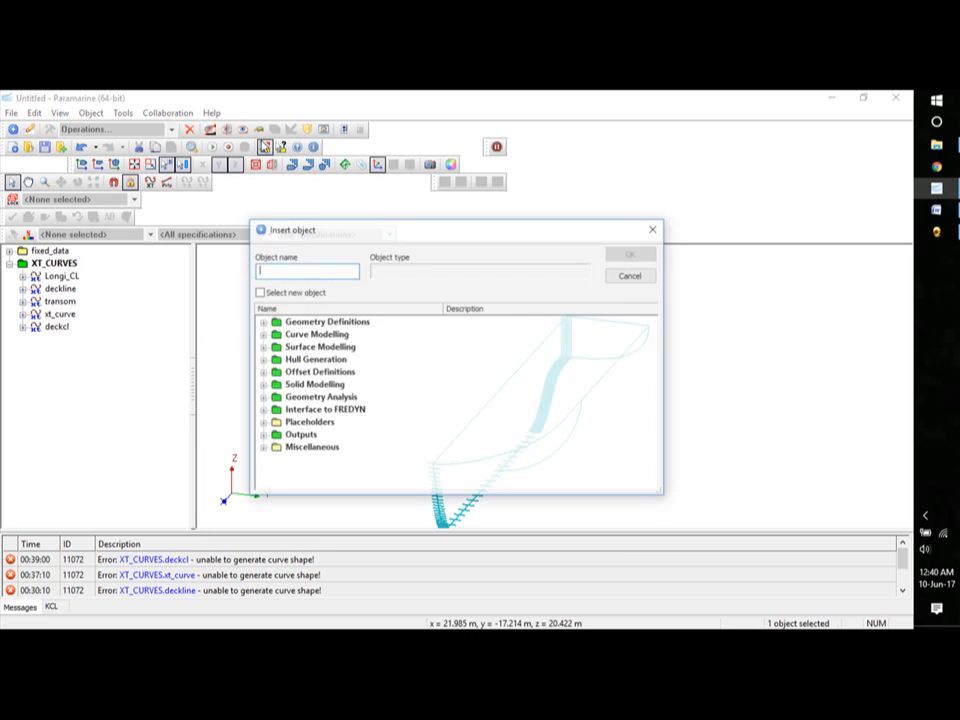
{"action": "left_click", "coordinate": [261, 360]}
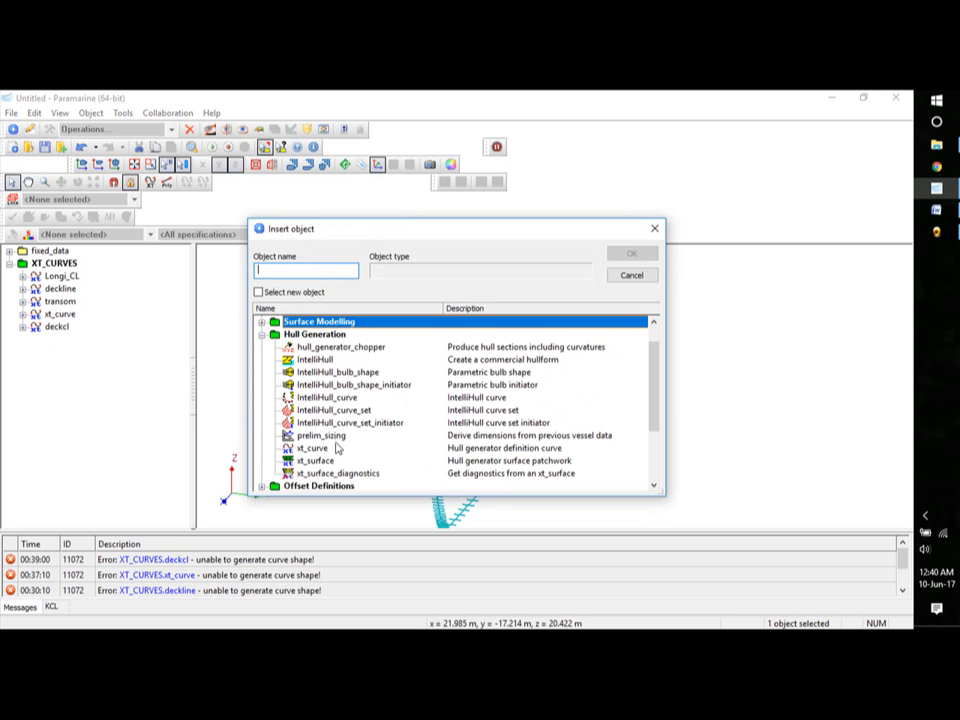
{"action": "left_click", "coordinate": [314, 448]}
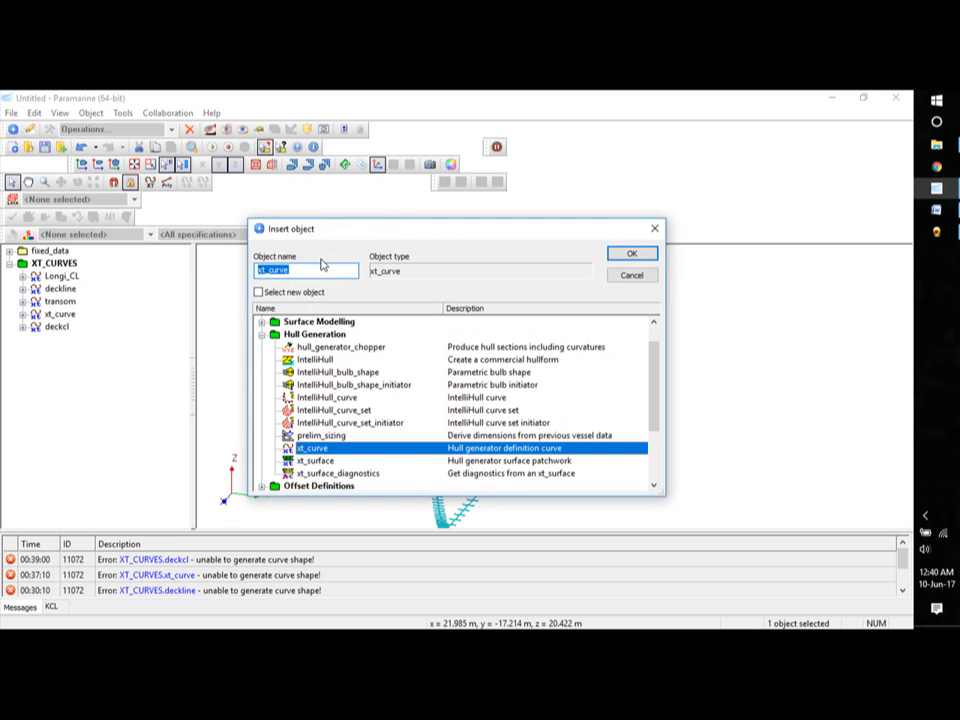
{"action": "type", "text": "decksec"}
{"action": "left_click", "coordinate": [628, 253]}
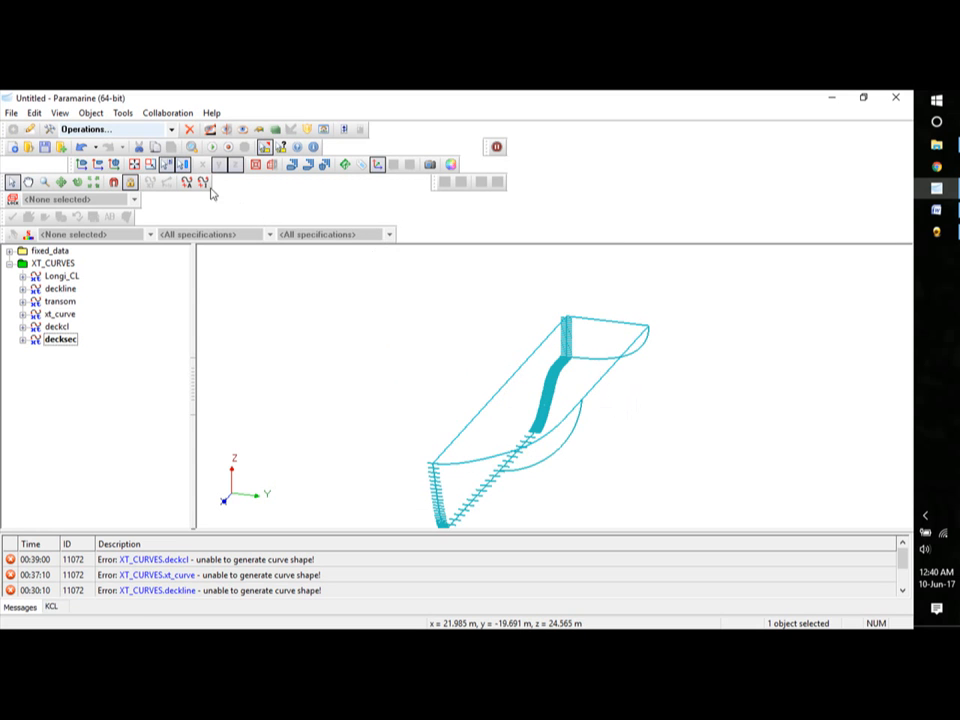
Draw decksec across the deck near midship, from a bead on the deck centreline to a bead on the deckline.
{"action": "left_click", "coordinate": [203, 181]}
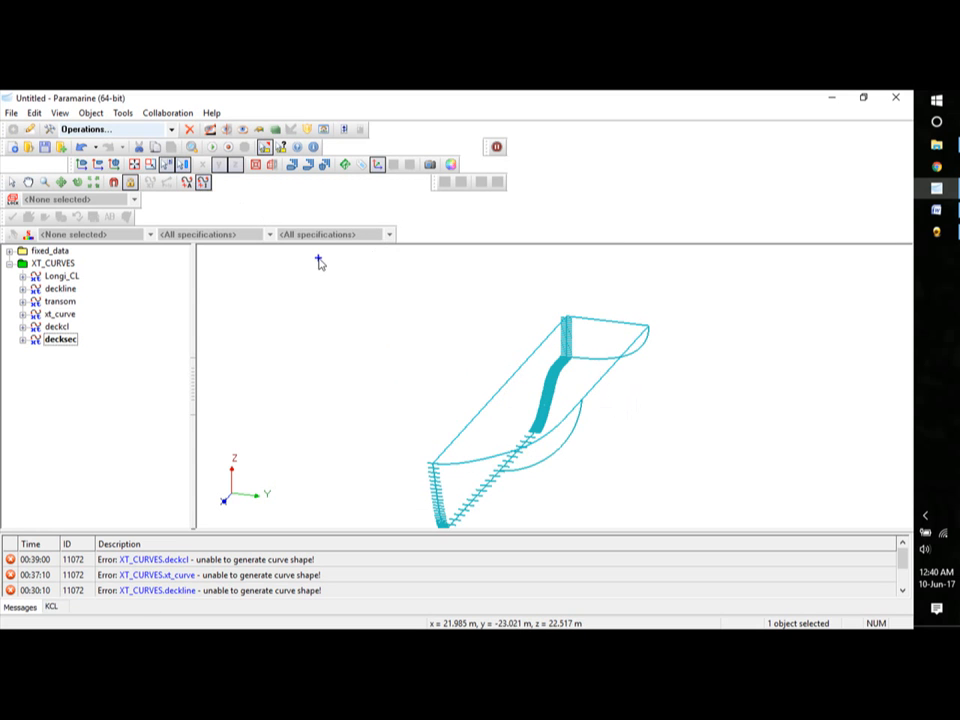
{"action": "left_click", "coordinate": [503, 386]}
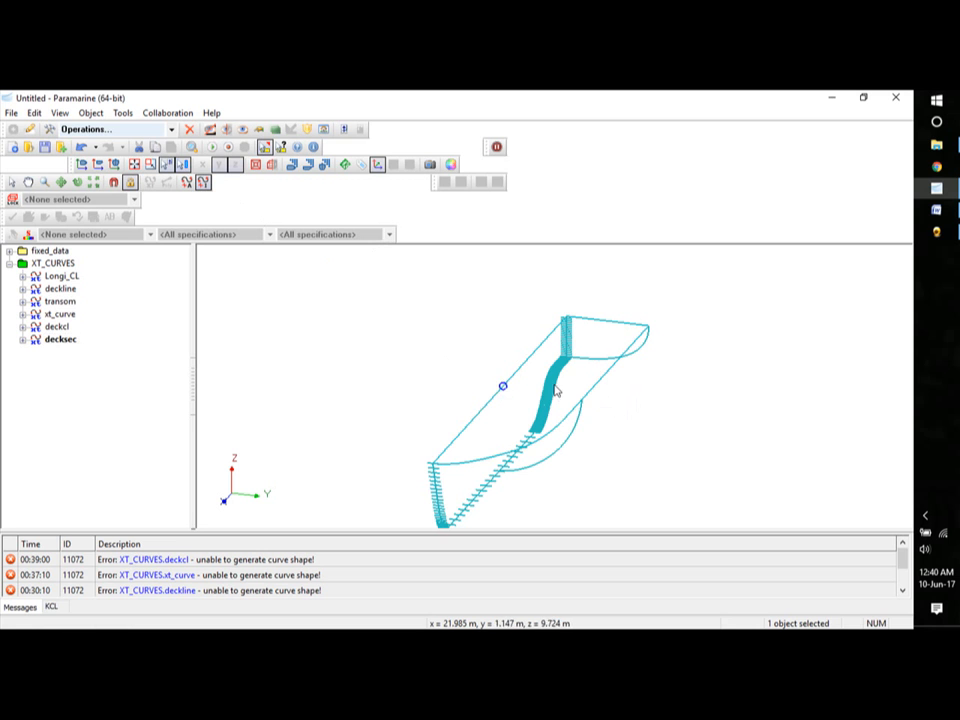
{"action": "left_click", "coordinate": [614, 400]}
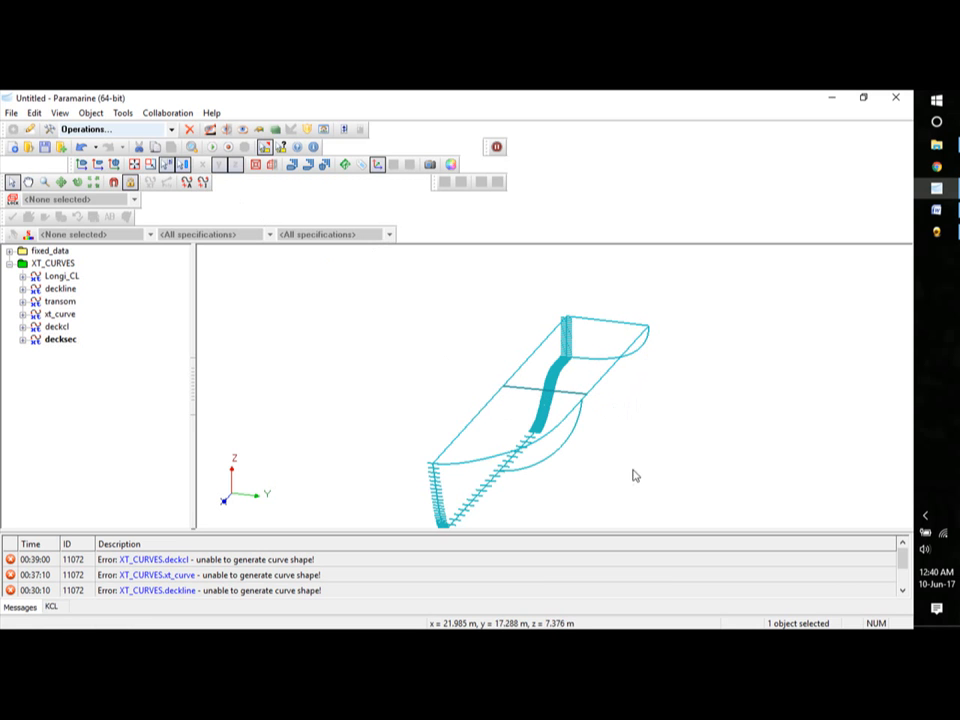
Set the x coordinate of decksec's centreline bead, point_1, to 25 m.
{"action": "middle_click_drag", "start_coordinate": [701, 469], "coordinate": [658, 467]}
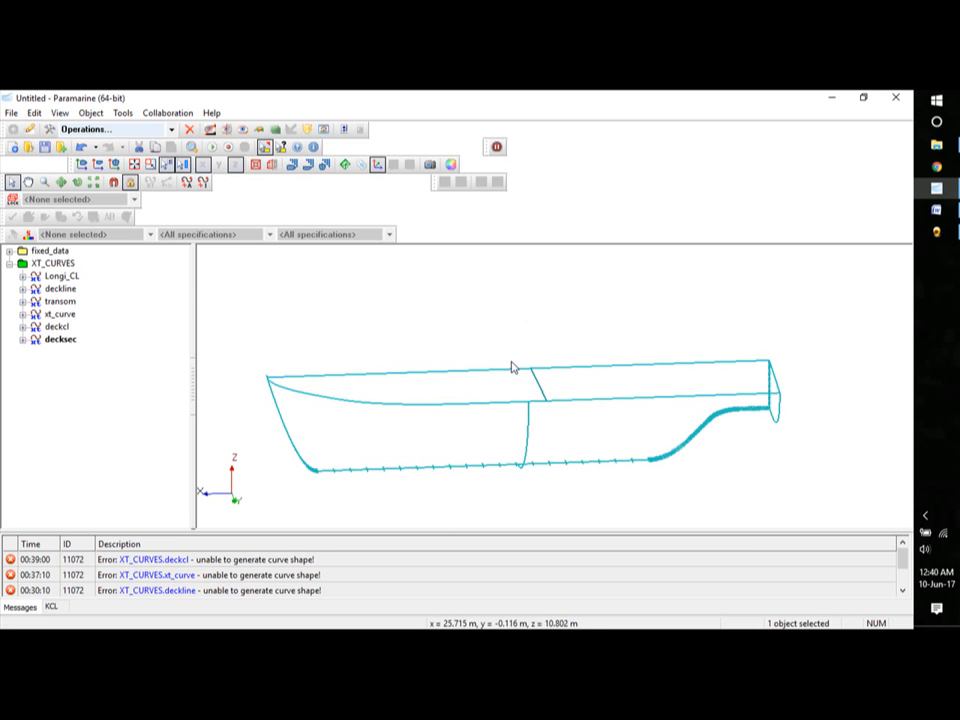
{"action": "left_click", "coordinate": [22, 340]}
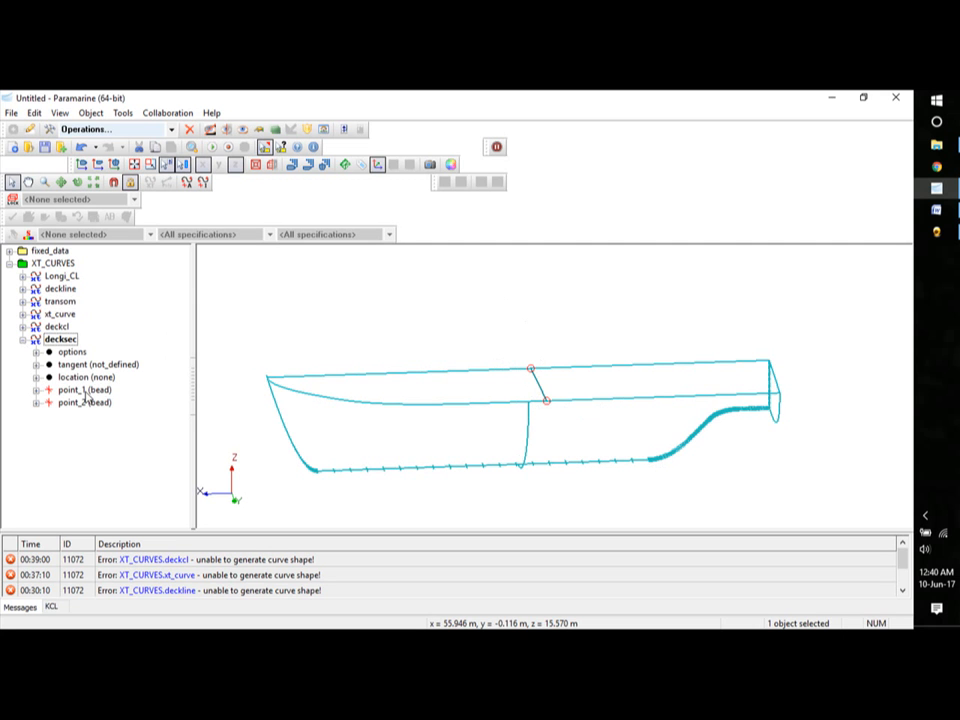
{"action": "left_click", "coordinate": [36, 390]}
{"action": "double_click", "coordinate": [97, 402]}
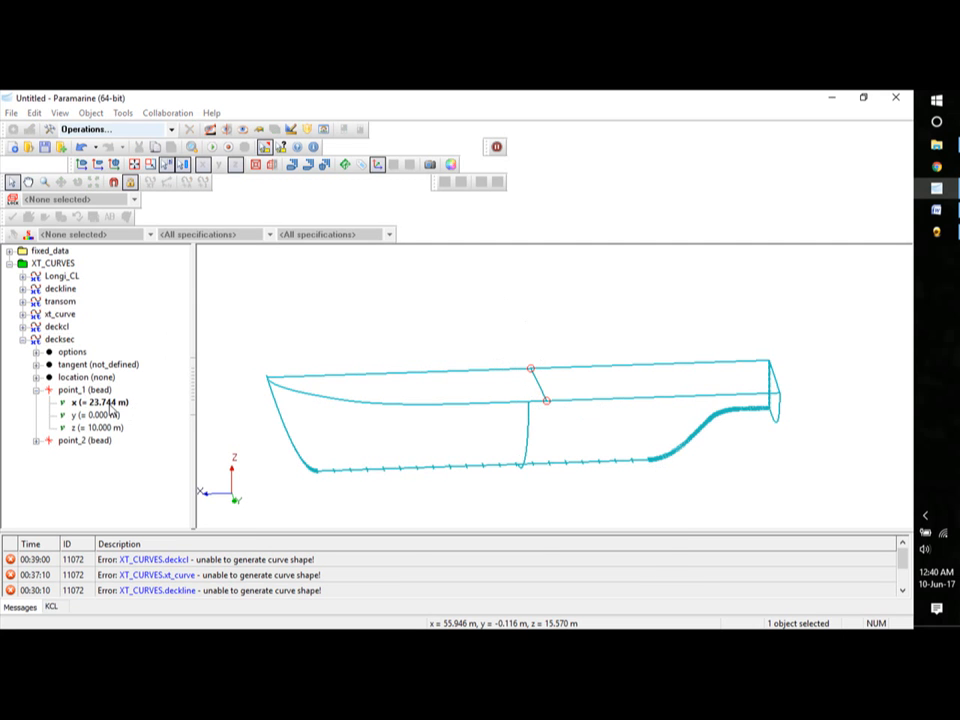
{"action": "type", "text": "25[m"}
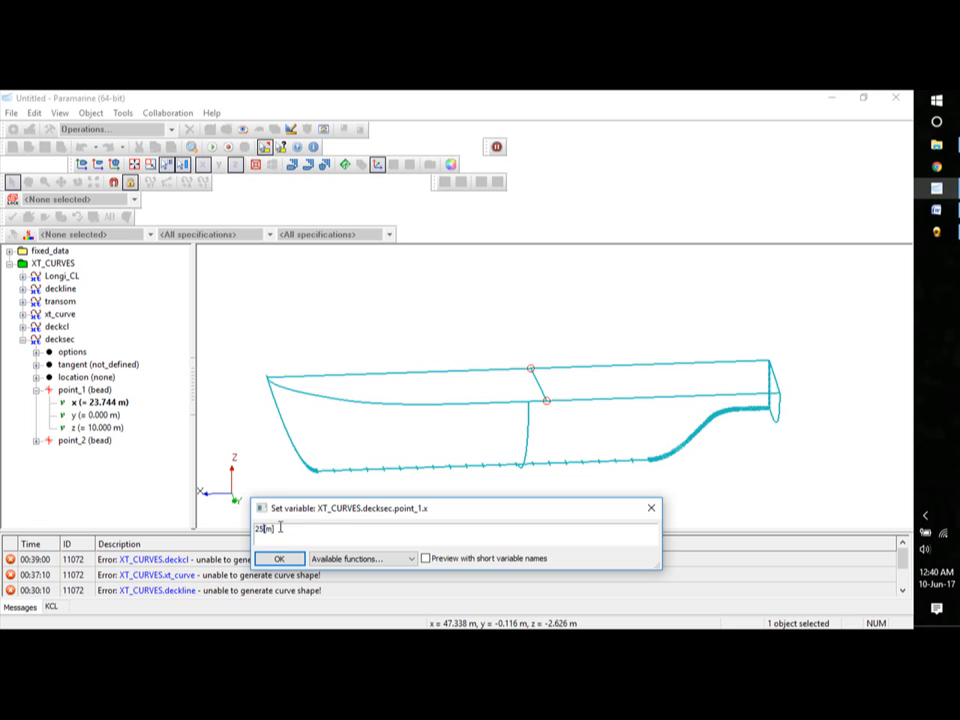
{"action": "left_click", "coordinate": [281, 559]}
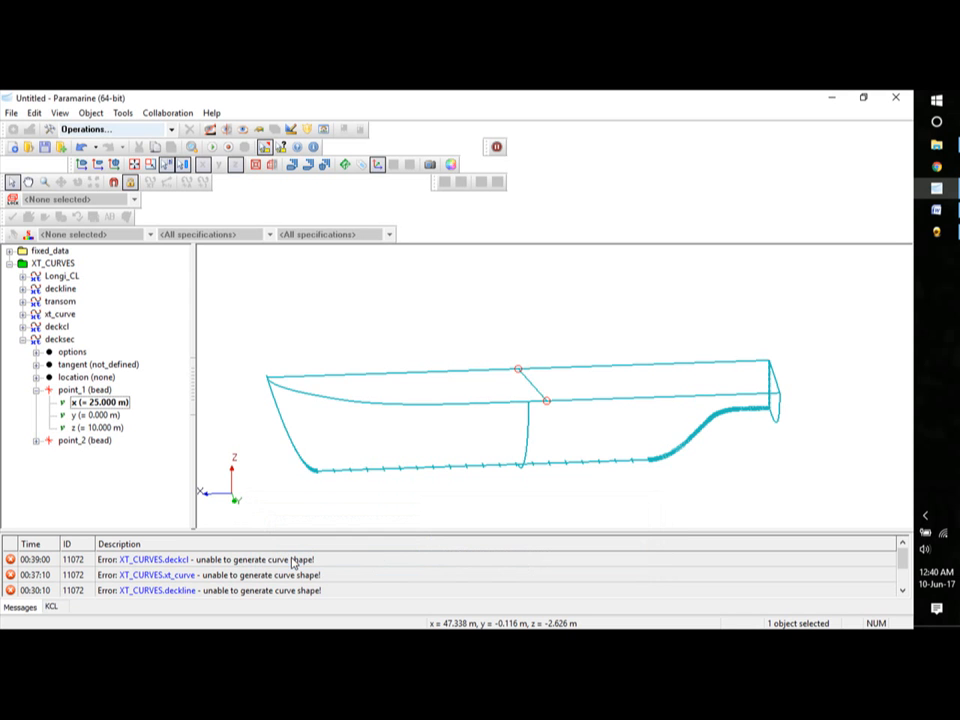
{"action": "left_click", "coordinate": [36, 440]}
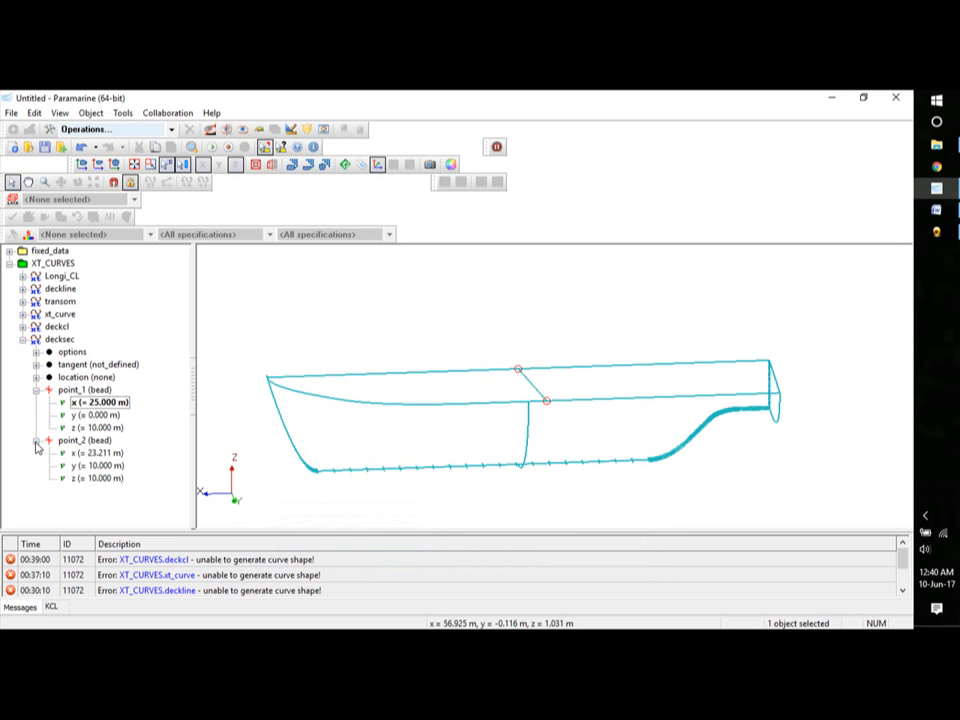
{"action": "double_click", "coordinate": [100, 453]}
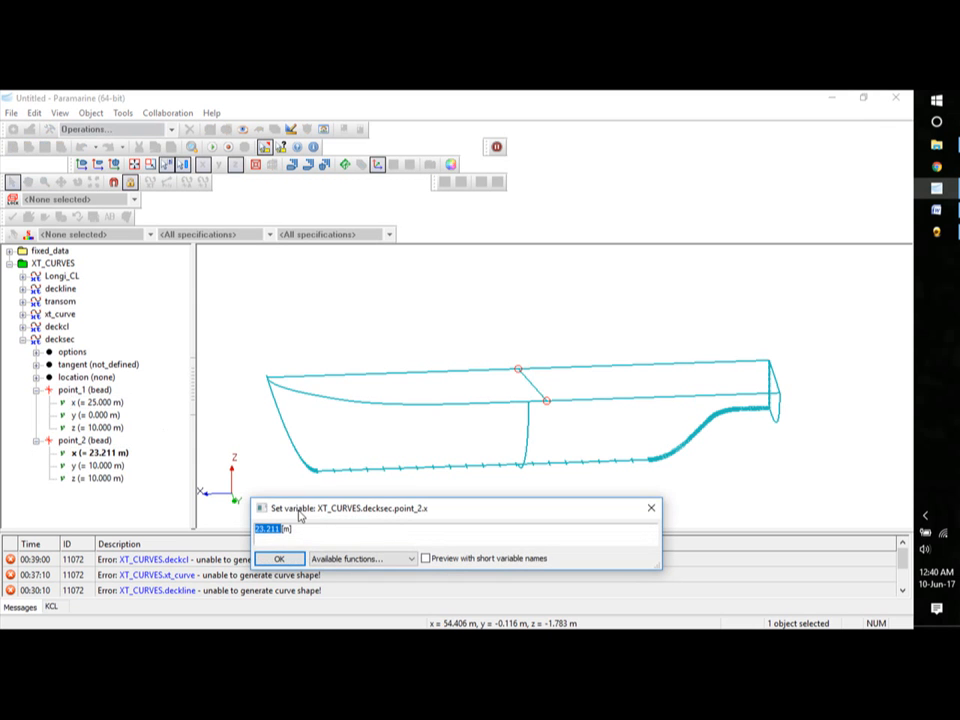
{"action": "left_click", "coordinate": [651, 508]}
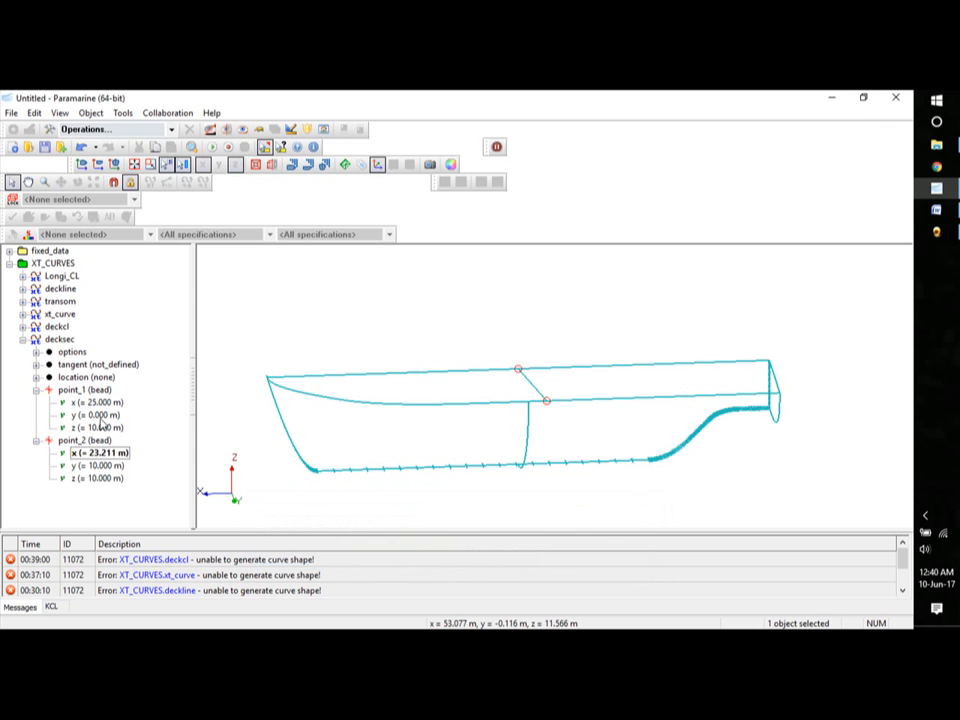
Set decksec's location constraint to X_plane and collapse its tree entries.
{"action": "left_click", "coordinate": [36, 378]}
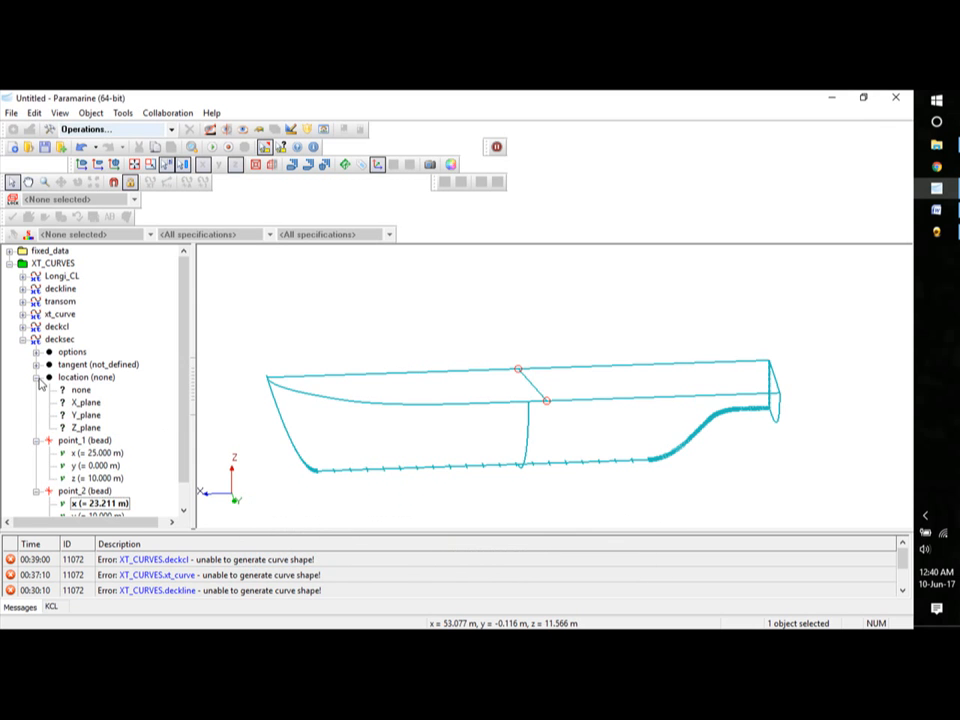
{"action": "double_click", "coordinate": [88, 404]}
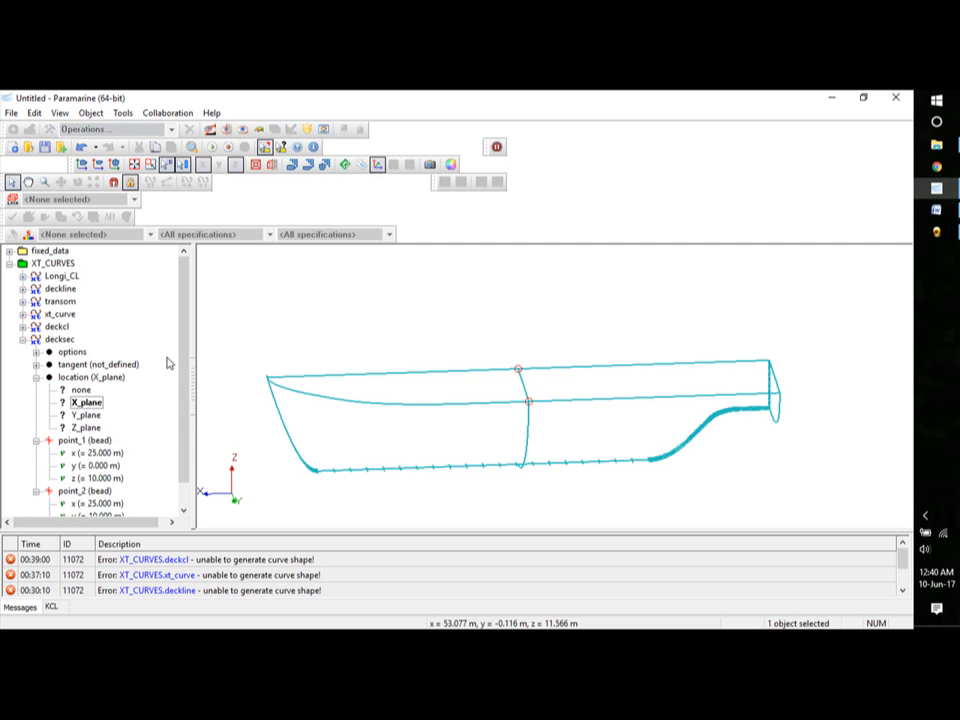
{"action": "scroll", "coordinate": [176, 377], "scroll_direction": "down", "scroll_amount": 1}
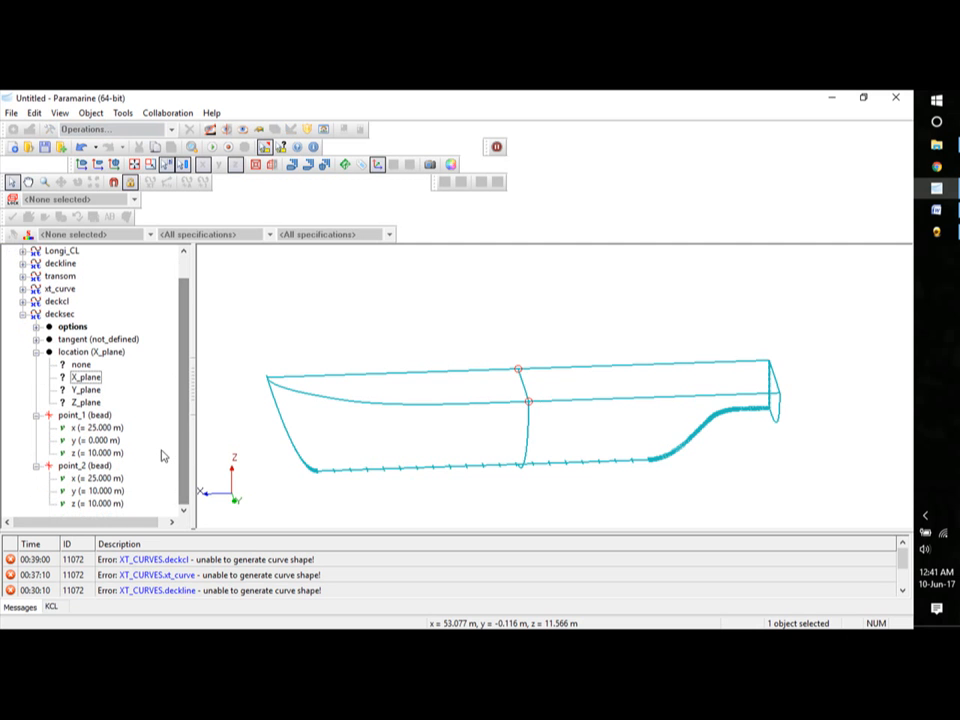
{"action": "left_click", "coordinate": [36, 415]}
{"action": "left_click", "coordinate": [36, 453]}
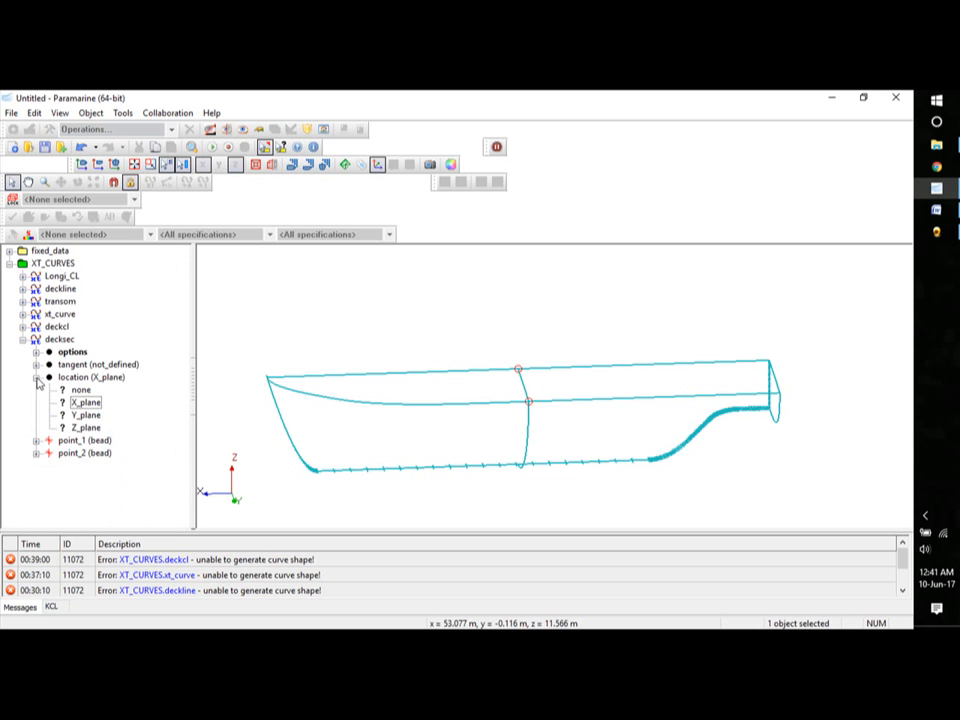
{"action": "left_click", "coordinate": [36, 377]}
{"action": "left_click", "coordinate": [23, 339]}
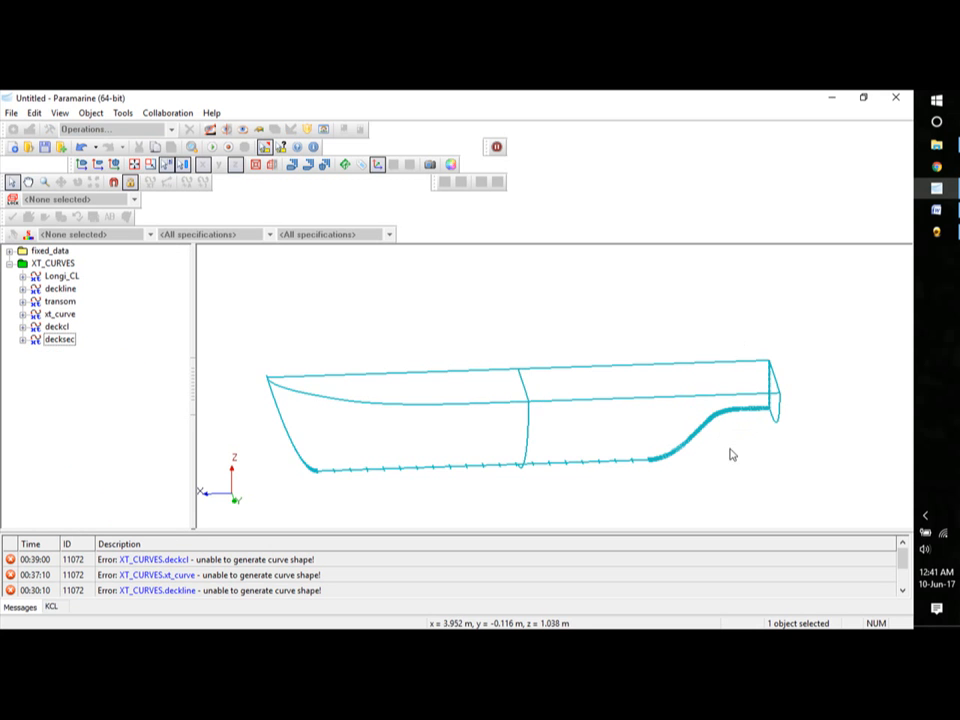
Collapse XT_CURVES and insert a geom_placeholder named "hull surfaces" at the root of the object tree.
{"action": "mouse_move", "coordinate": [730, 449]}
{"action": "middle_mouse_down"}
{"action": "mouse_move", "coordinate": [774, 444]}
{"action": "mouse_move", "coordinate": [778, 427]}
{"action": "mouse_move", "coordinate": [764, 437]}
{"action": "mouse_move", "coordinate": [770, 452]}
{"action": "mouse_move", "coordinate": [742, 451]}
{"action": "middle_mouse_up"}
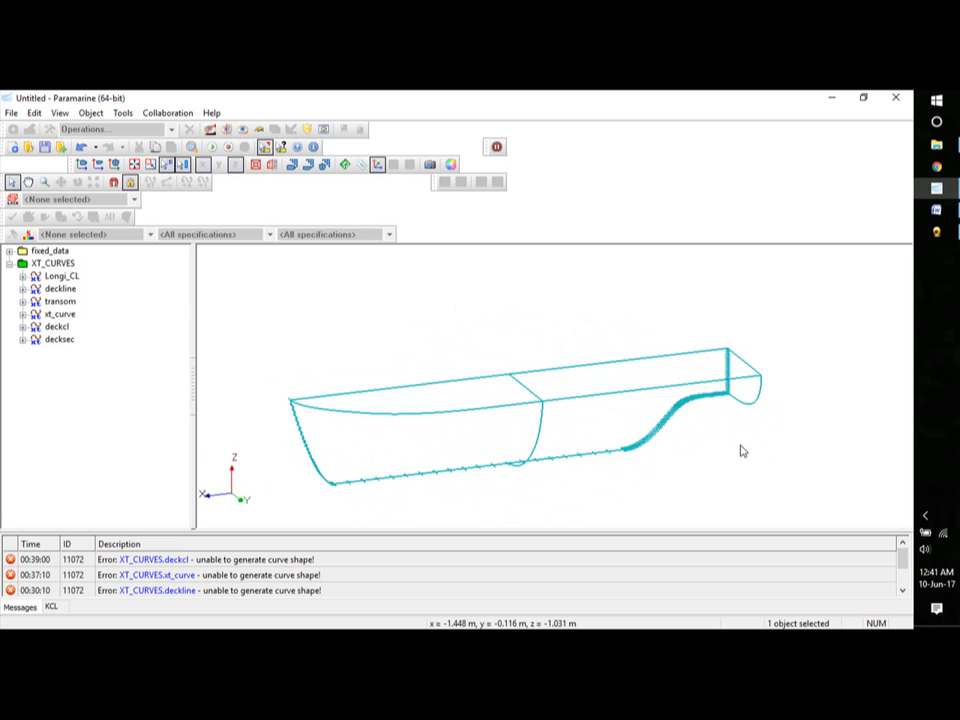
{"action": "left_click", "coordinate": [9, 264]}
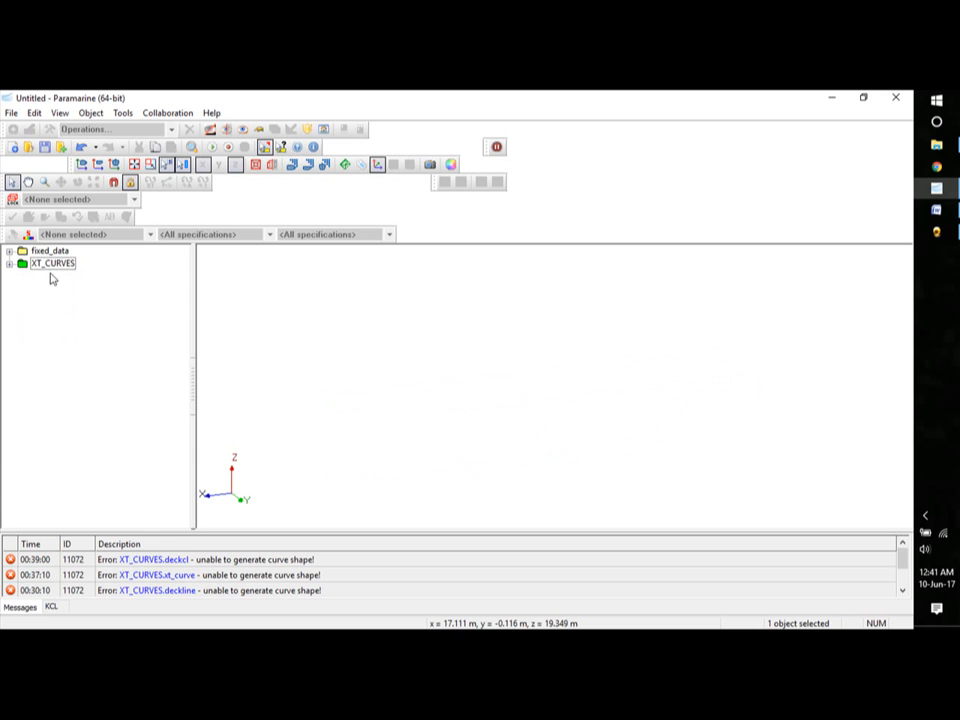
{"action": "left_click", "coordinate": [27, 288]}
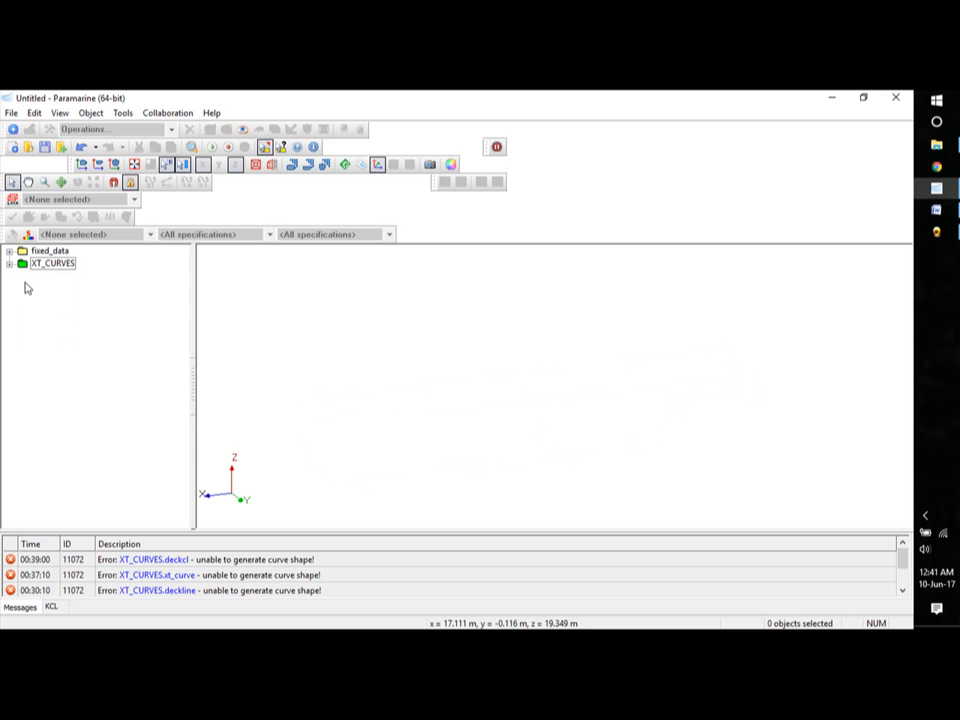
{"action": "left_click", "coordinate": [12, 130]}
{"action": "left_click", "coordinate": [320, 347]}
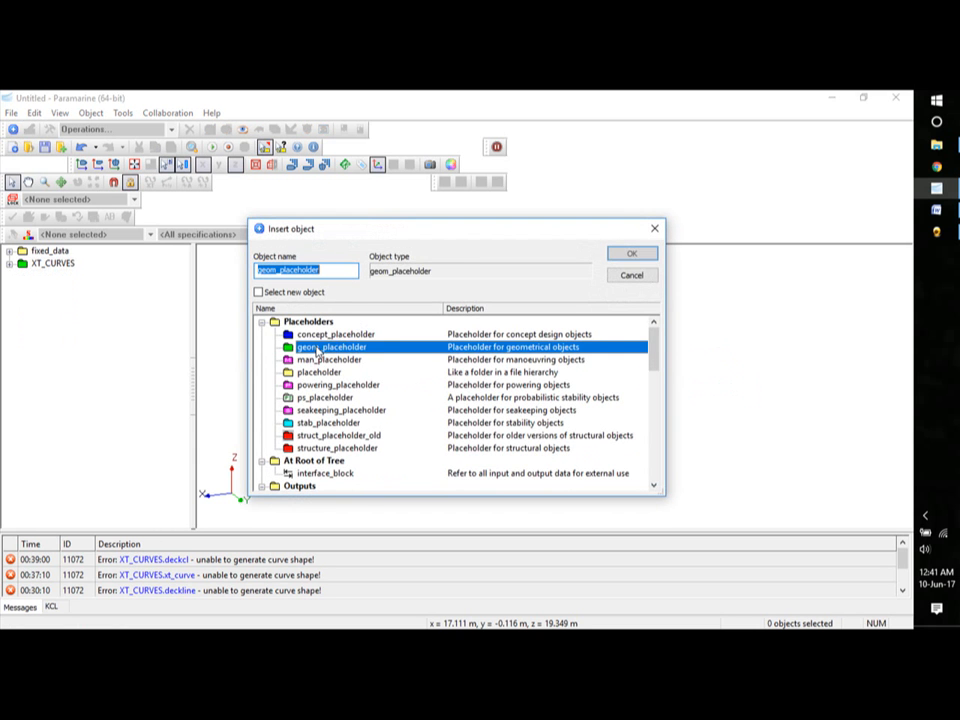
{"action": "type", "text": "hull surfaces"}
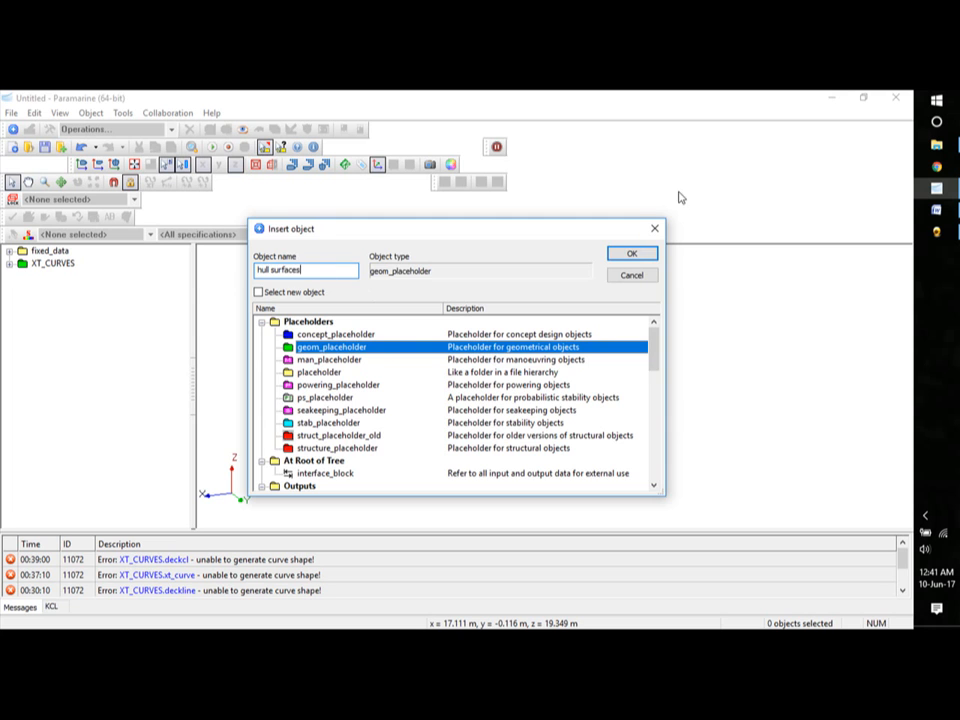
{"action": "left_click", "coordinate": [632, 253]}
Insert a geom_placeholder with its default name inside hull_surfaces.
{"action": "left_click", "coordinate": [50, 276]}
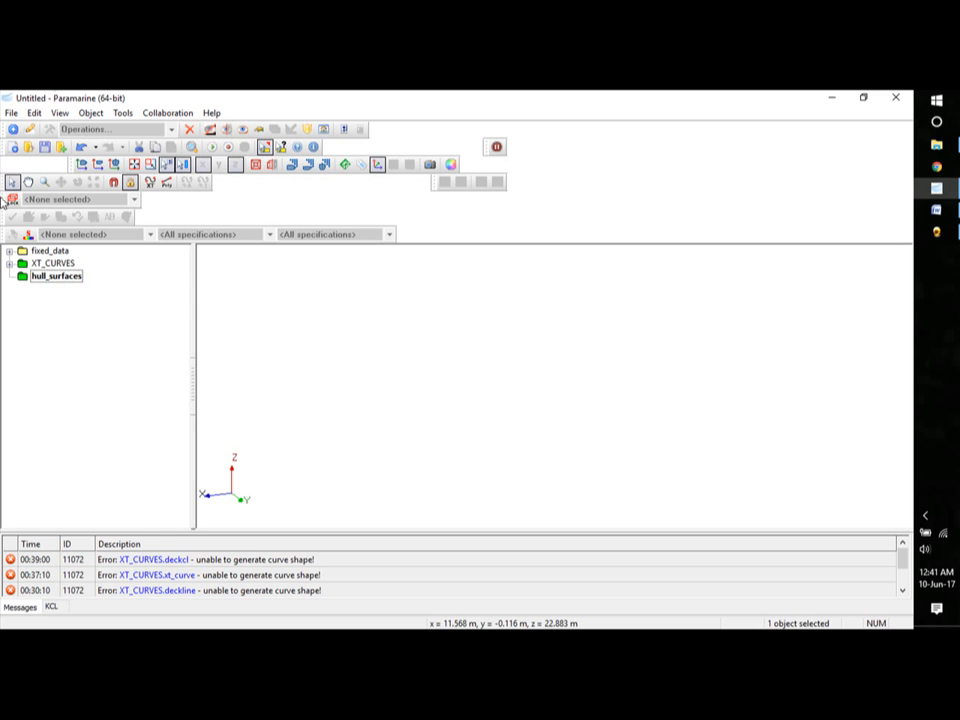
{"action": "left_click", "coordinate": [12, 129]}
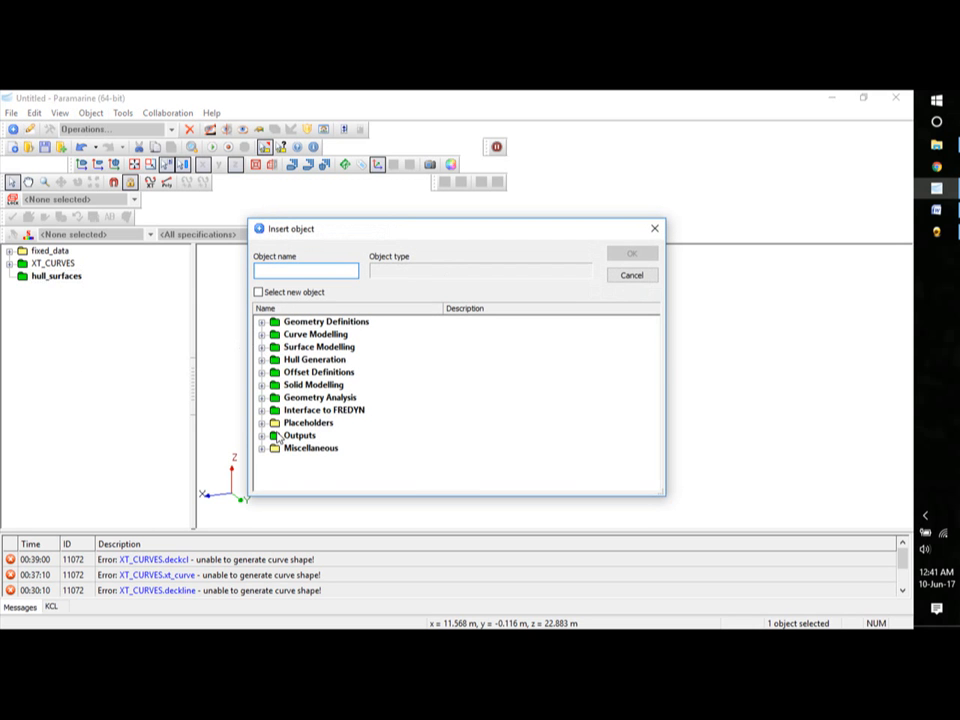
{"action": "left_click", "coordinate": [261, 423]}
{"action": "double_click", "coordinate": [318, 373]}
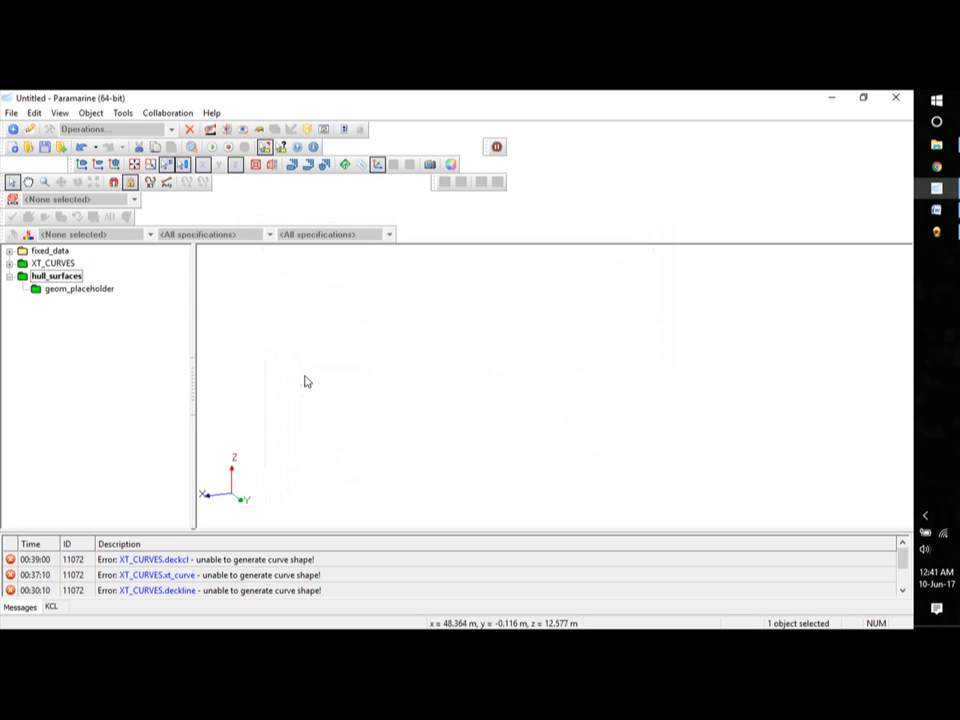
Rename the placeholder inside hull_surfaces as "hullsurface port".
{"action": "left_click", "coordinate": [72, 291]}
{"action": "right_click", "coordinate": [72, 291]}
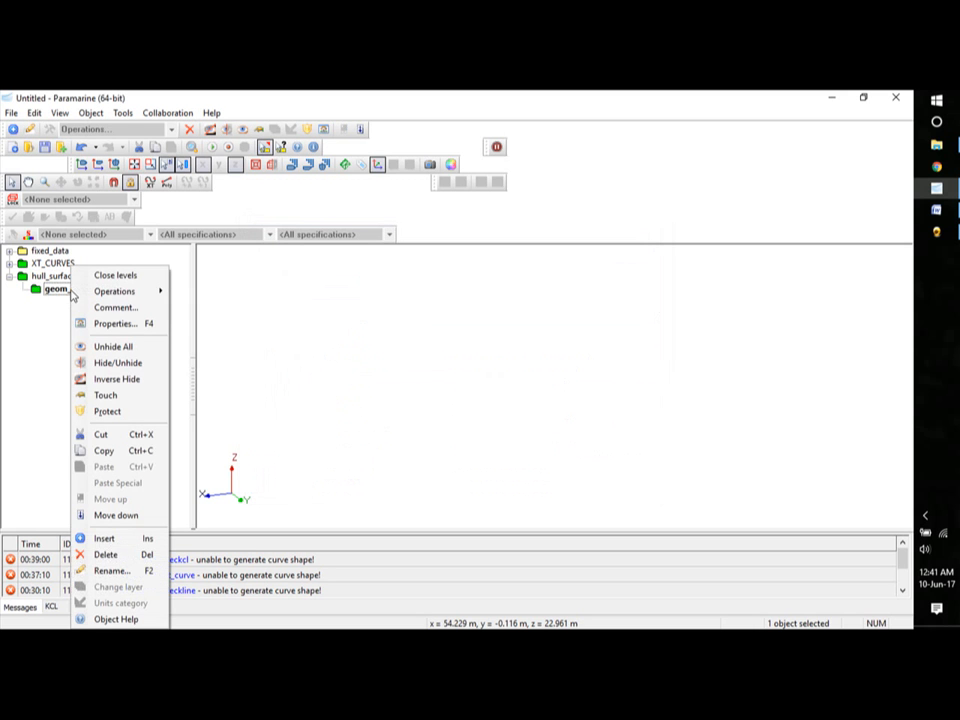
{"action": "left_click", "coordinate": [112, 571]}
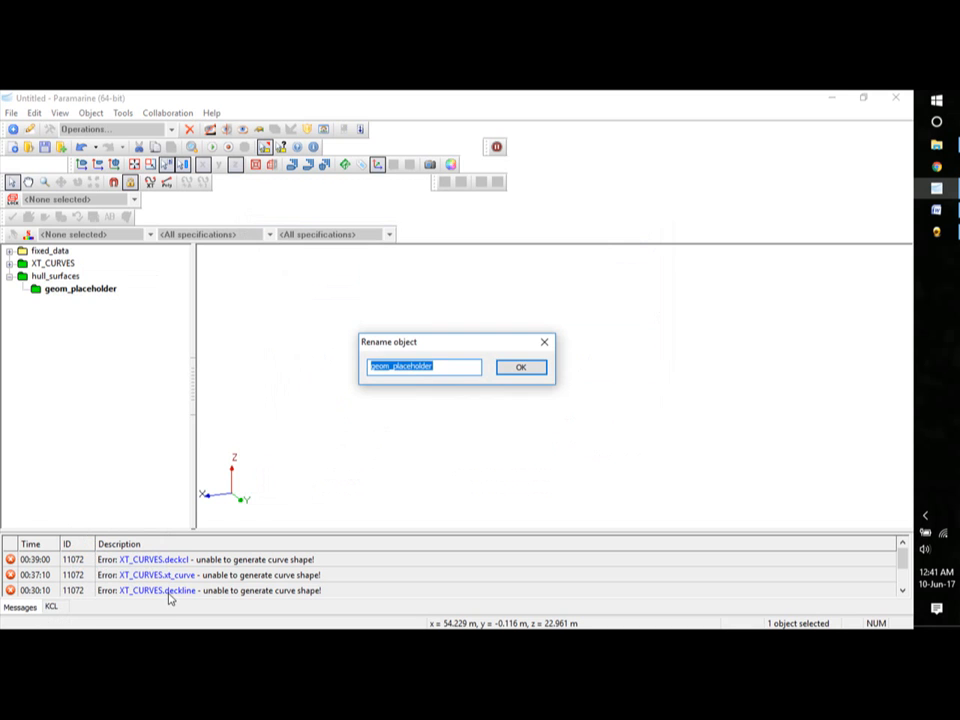
{"action": "type", "text": "hullsurface port"}
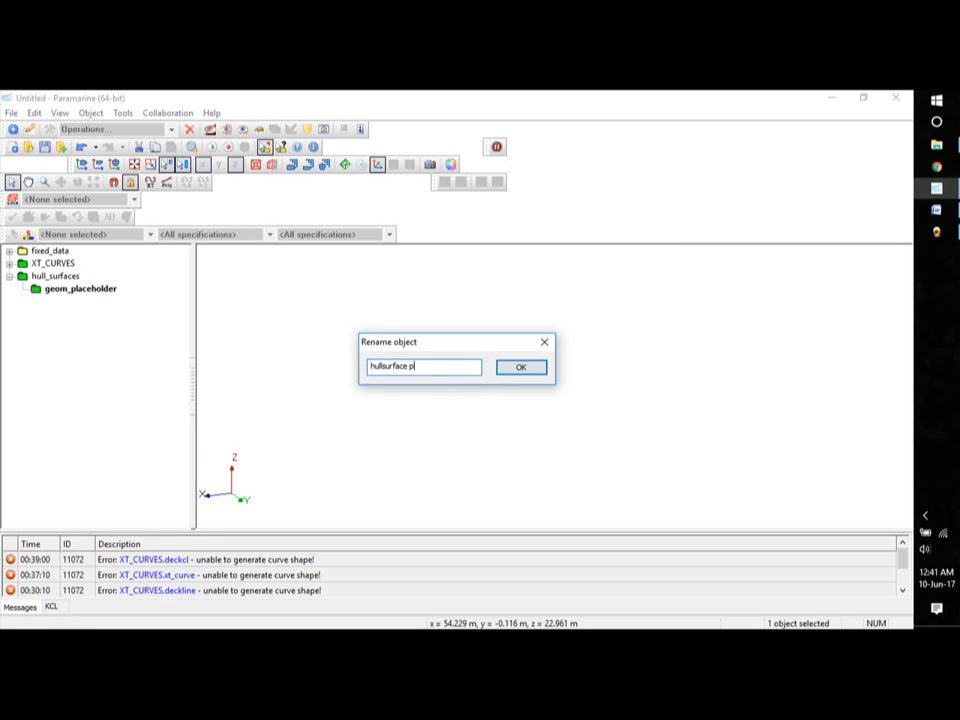
{"action": "left_click", "coordinate": [516, 366]}
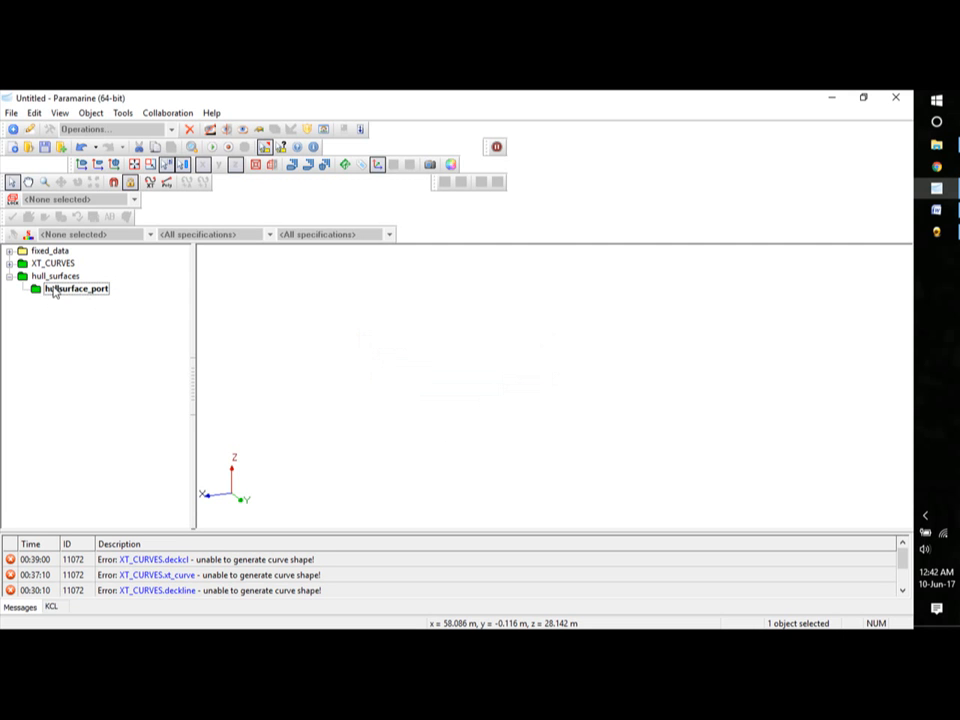
Insert a hull generation xt_surface with its default name inside hullsurface_port.
{"action": "left_click", "coordinate": [12, 129]}
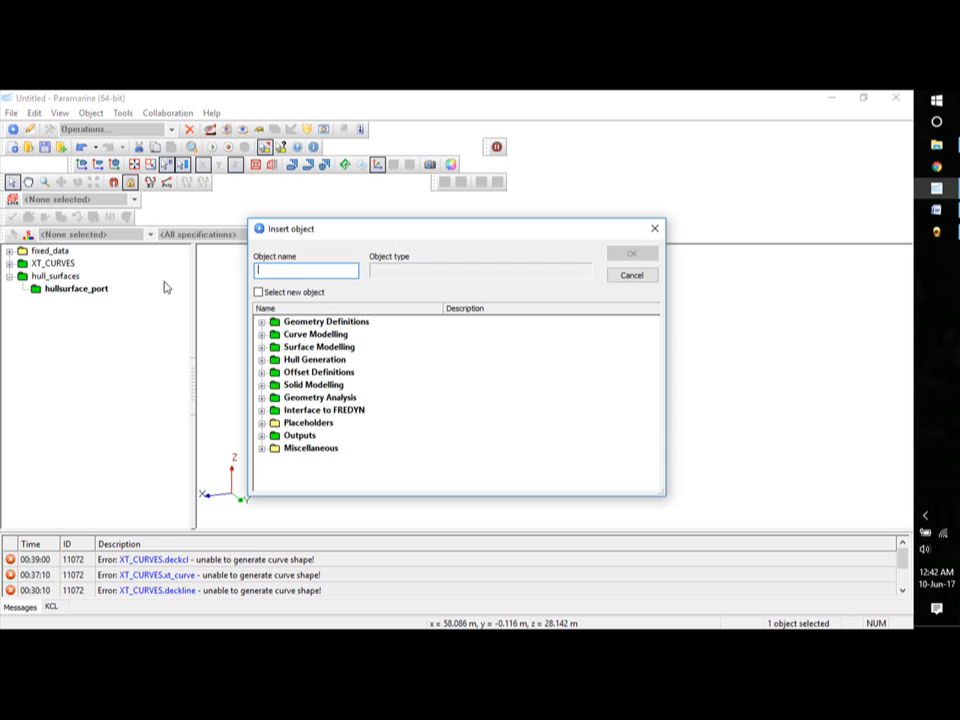
{"action": "left_click", "coordinate": [261, 360]}
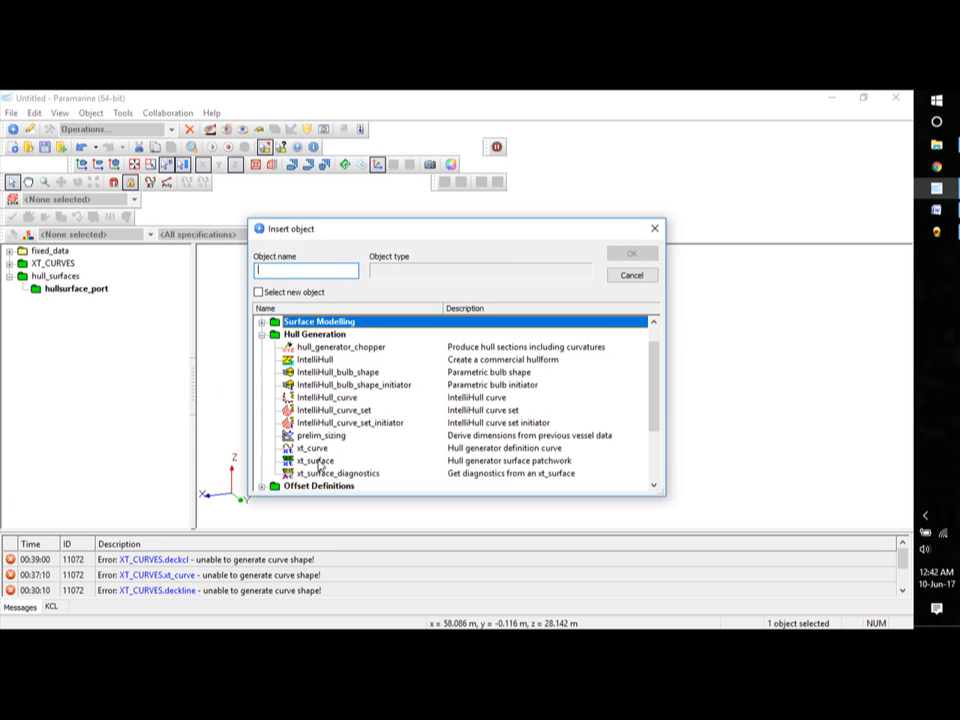
{"action": "left_click", "coordinate": [318, 461]}
{"action": "left_click", "coordinate": [632, 255]}
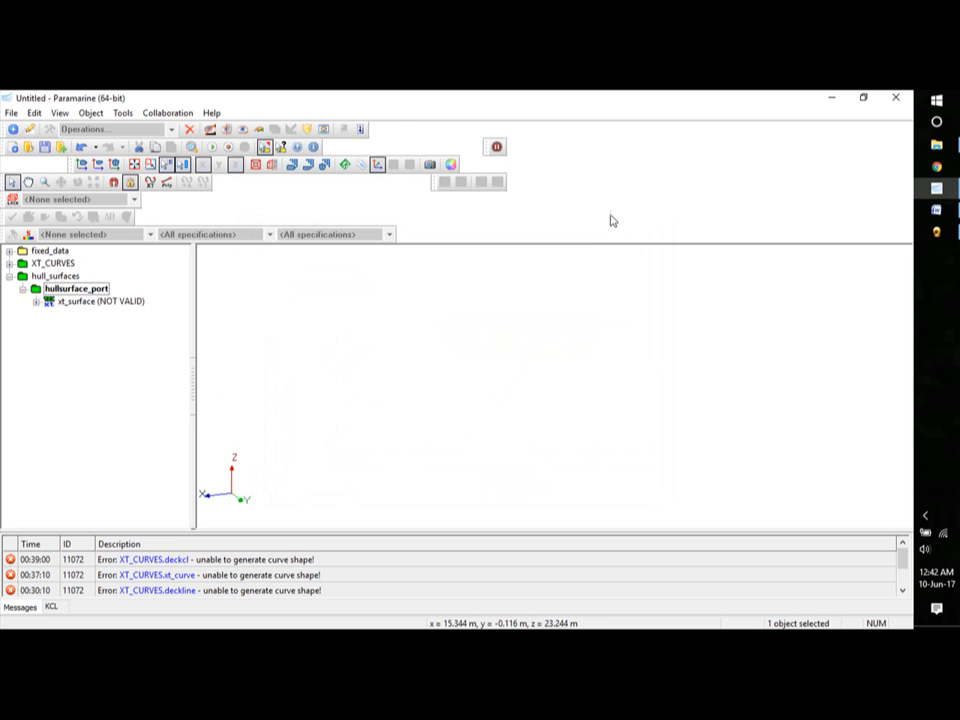
Rename the xt_surface inside hullsurface_port as "port_surface".
{"action": "left_click", "coordinate": [91, 302]}
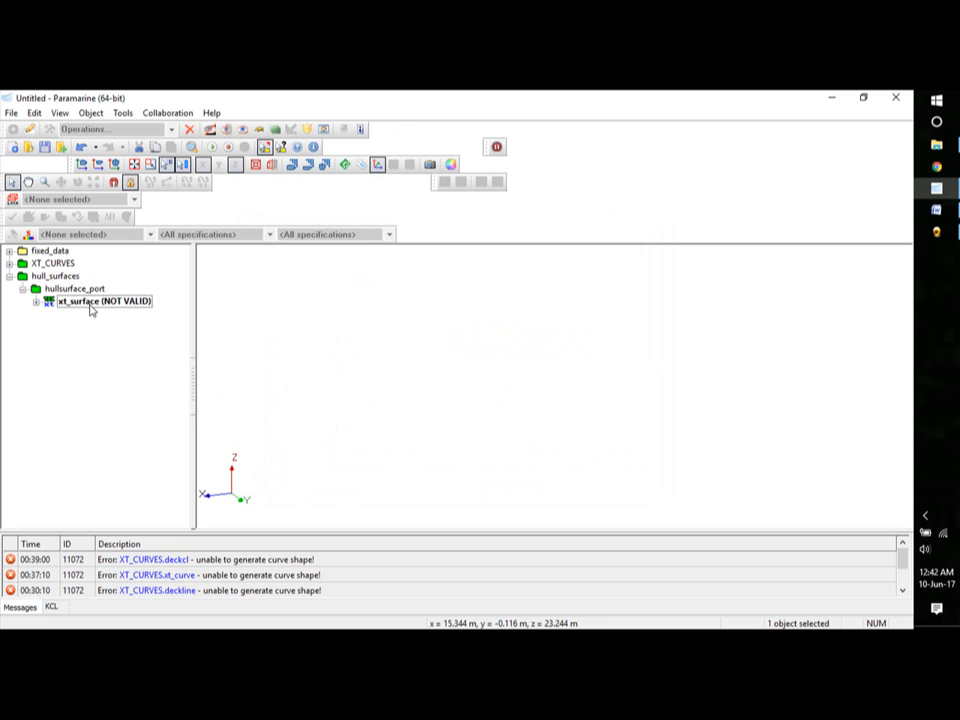
{"action": "right_click", "coordinate": [91, 305]}
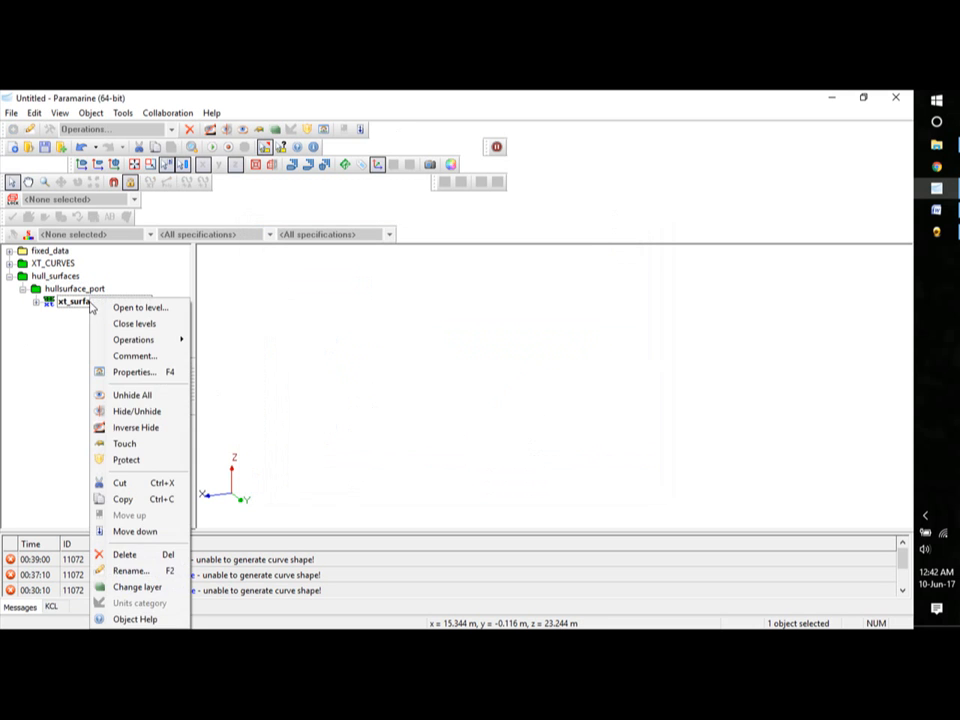
{"action": "left_click", "coordinate": [163, 569]}
{"action": "type", "text": "port"}
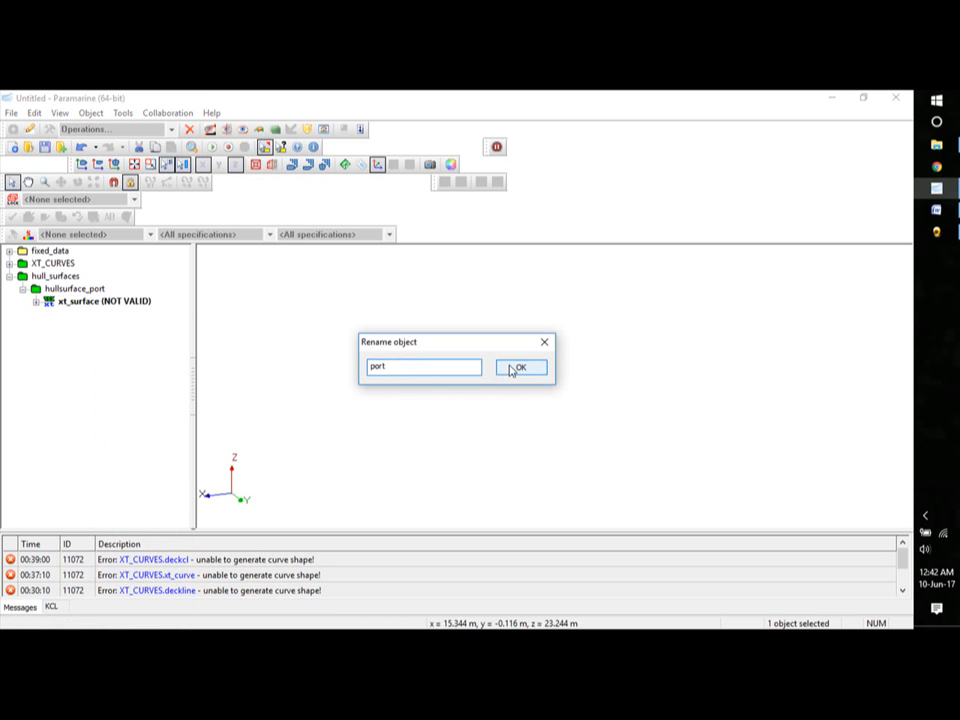
{"action": "type", "text": " sr"}
{"action": "left_click", "coordinate": [505, 370]}
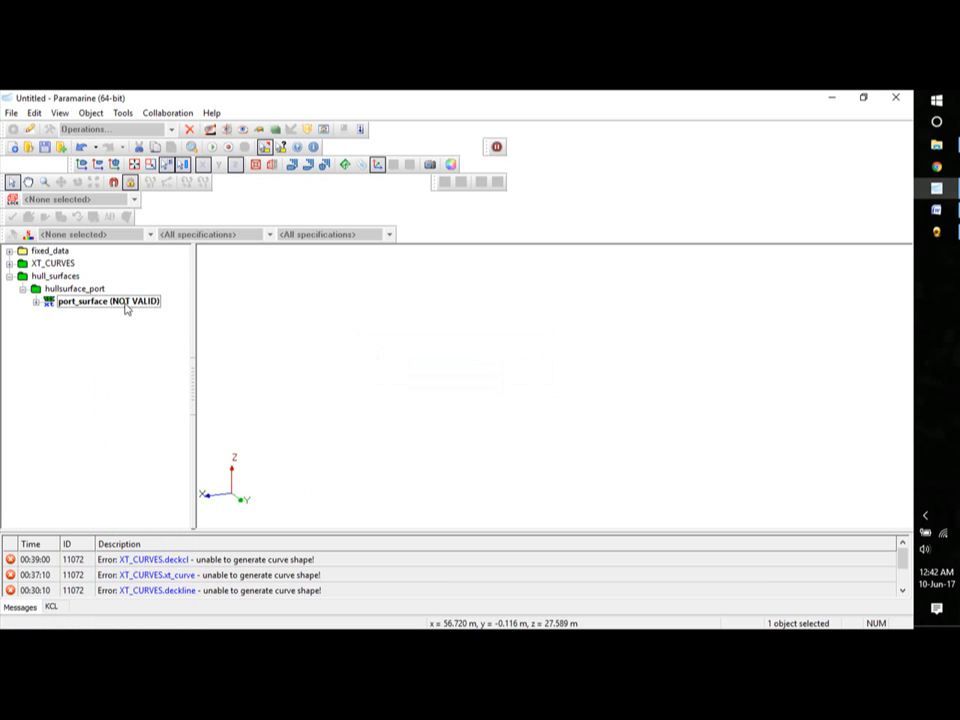
Set the surface type of port_surface to Coons_linear_Bezier.
{"action": "left_click", "coordinate": [36, 302]}
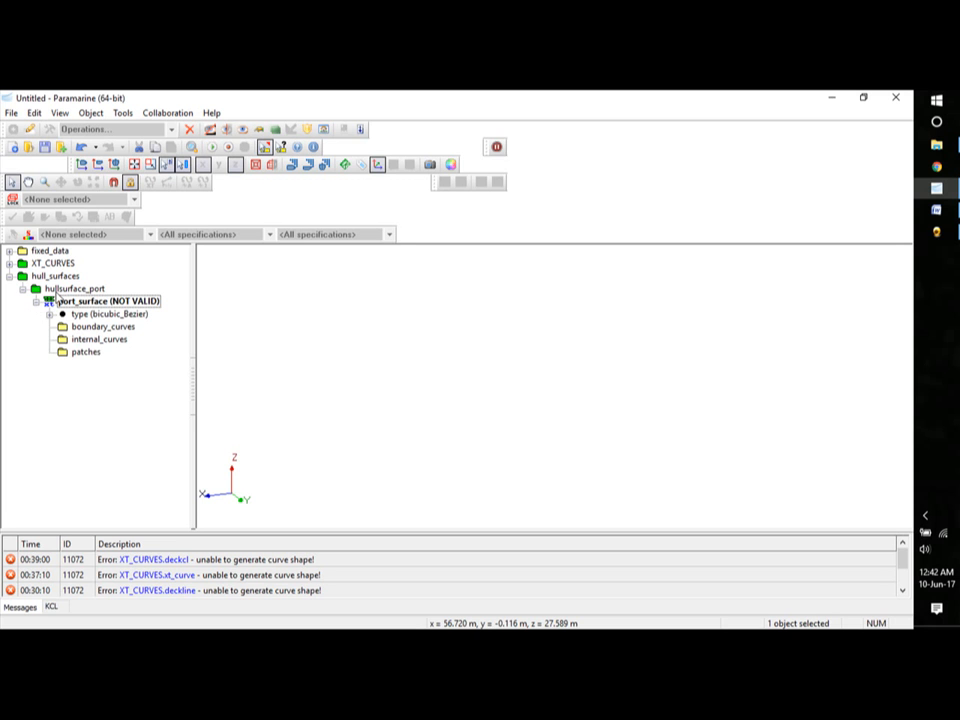
{"action": "left_click", "coordinate": [49, 314]}
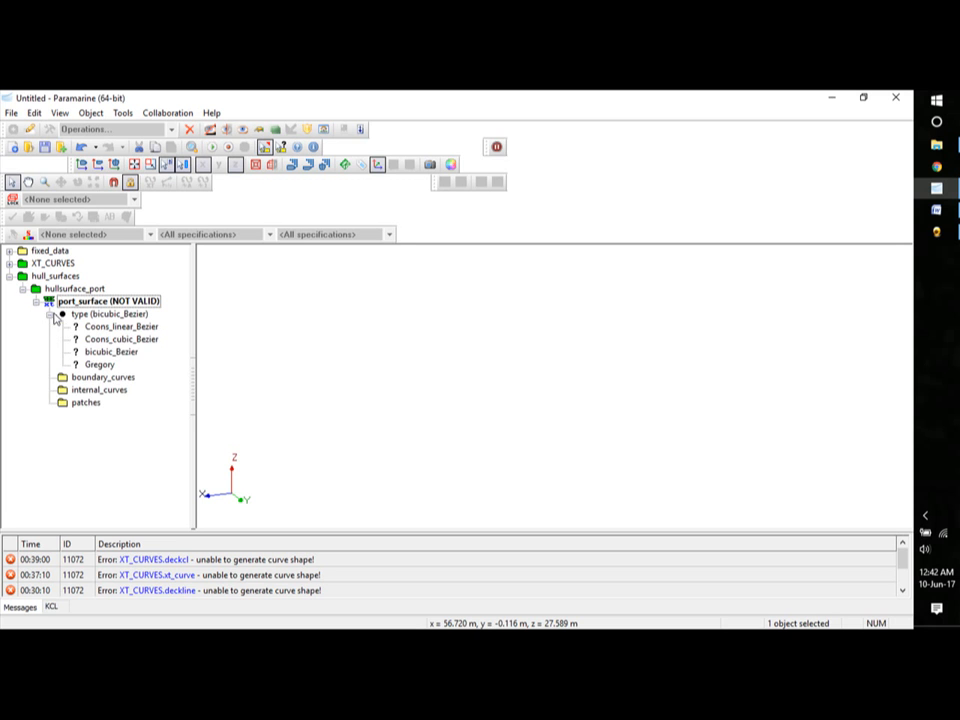
{"action": "left_click", "coordinate": [111, 327]}
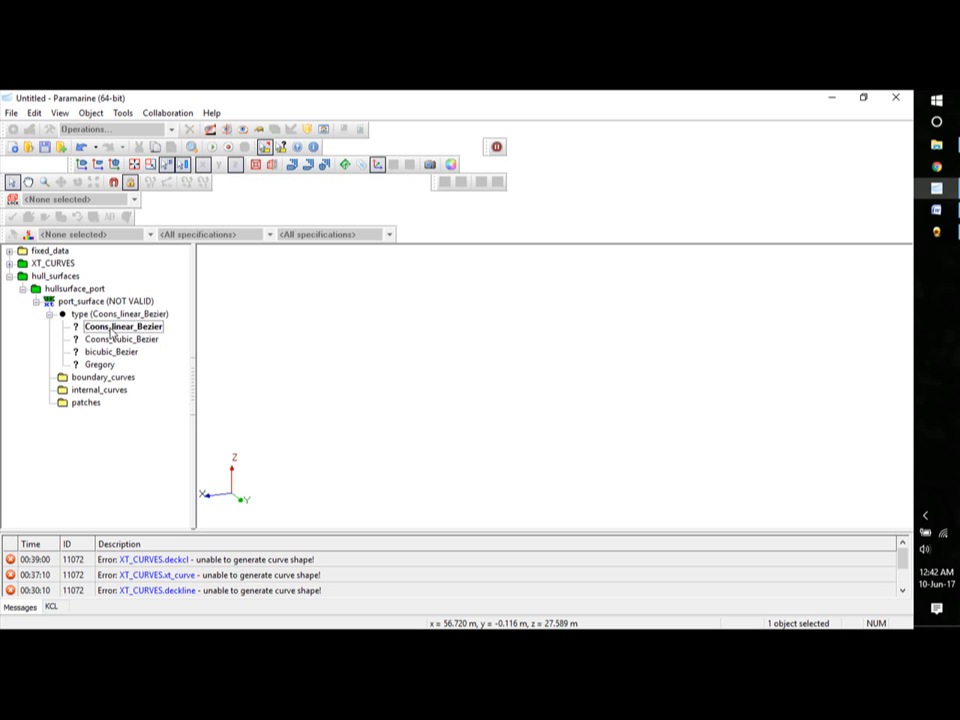
{"action": "left_click", "coordinate": [49, 314]}
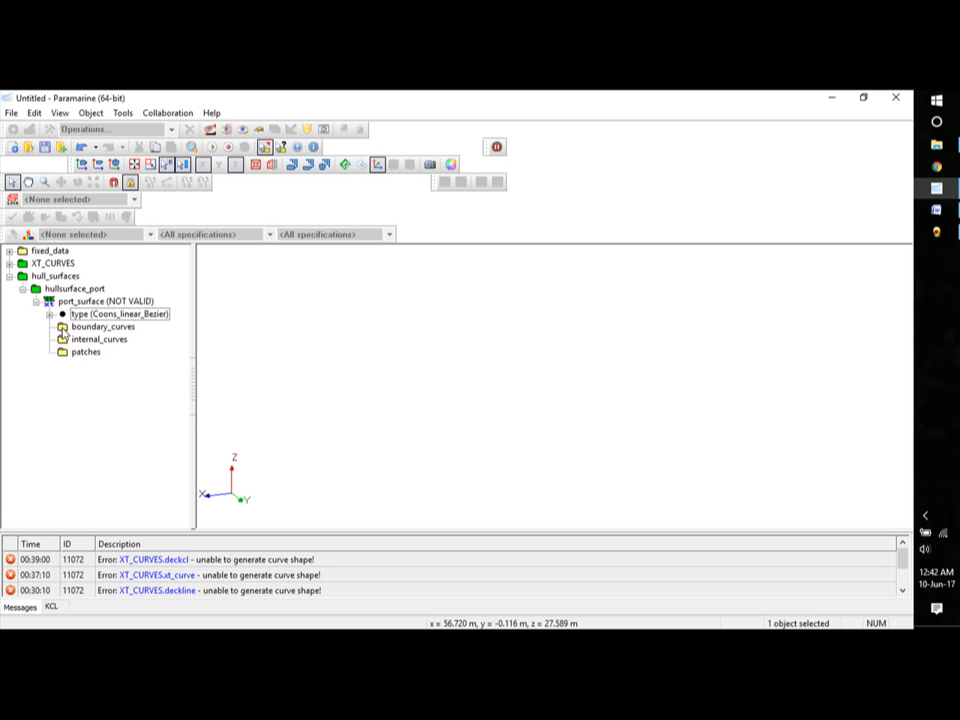
Copy the Longi_CL and deckline curves from XT_CURVES and paste them as references into the boundary_curves of port_surface.
{"action": "left_click", "coordinate": [9, 263]}
{"action": "left_click", "coordinate": [60, 276]}
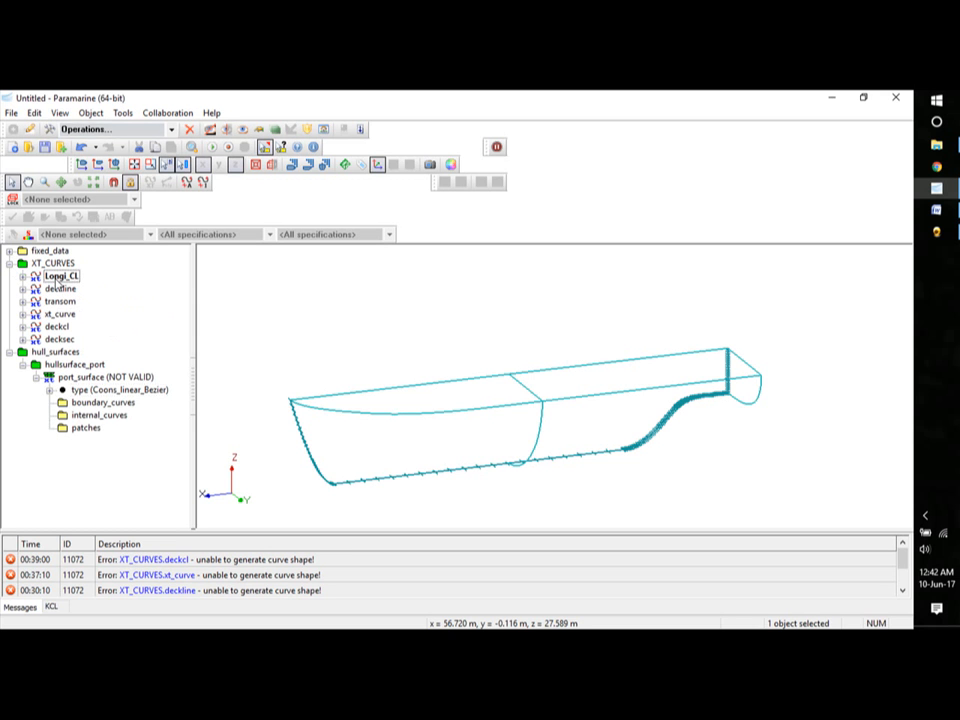
{"action": "left_click", "coordinate": [58, 288], "text": "ctrl"}
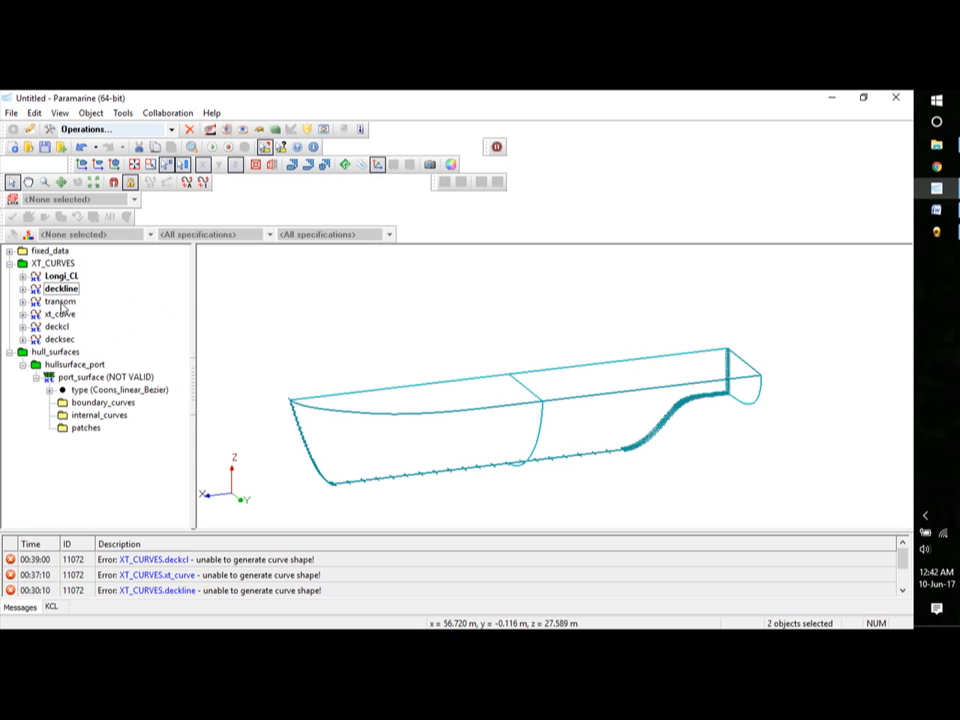
{"action": "right_click", "coordinate": [65, 288]}
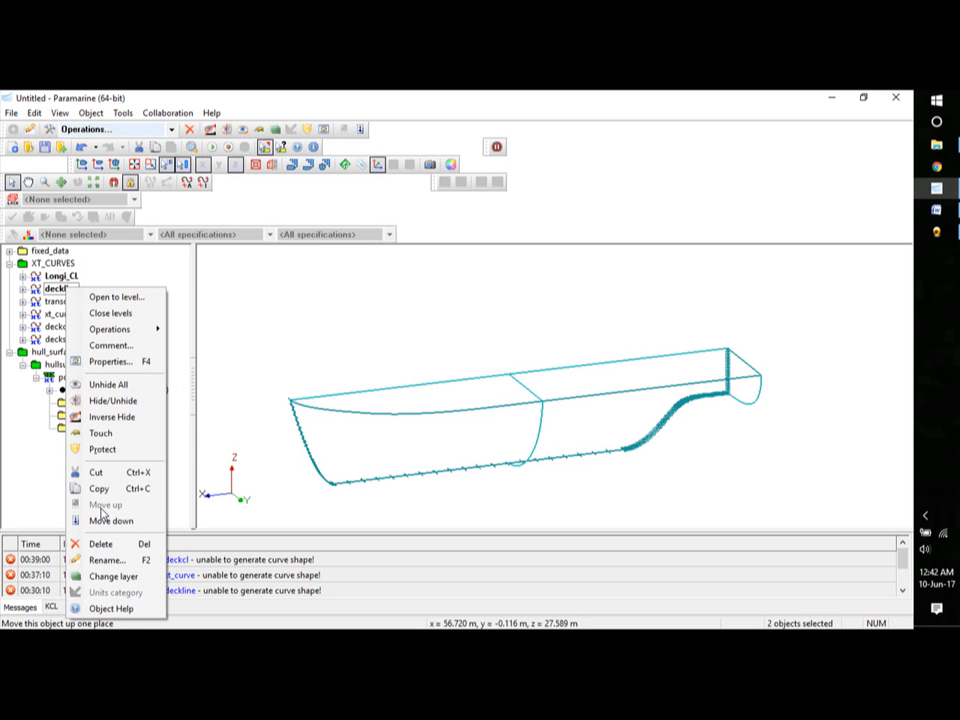
{"action": "left_click", "coordinate": [105, 490]}
{"action": "left_click", "coordinate": [92, 404]}
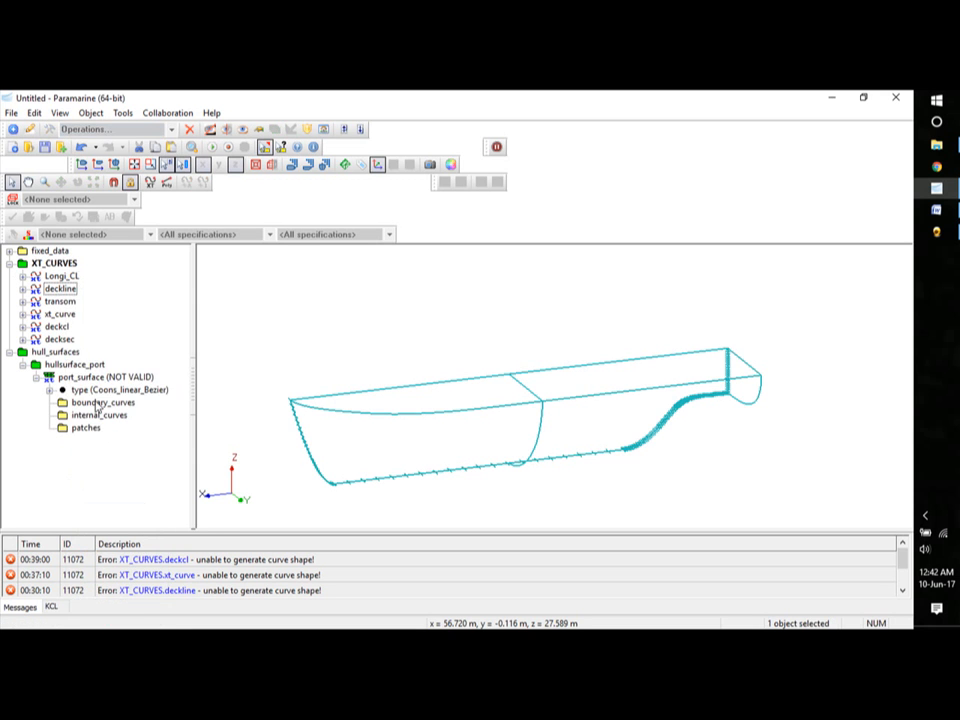
{"action": "right_click", "coordinate": [92, 404]}
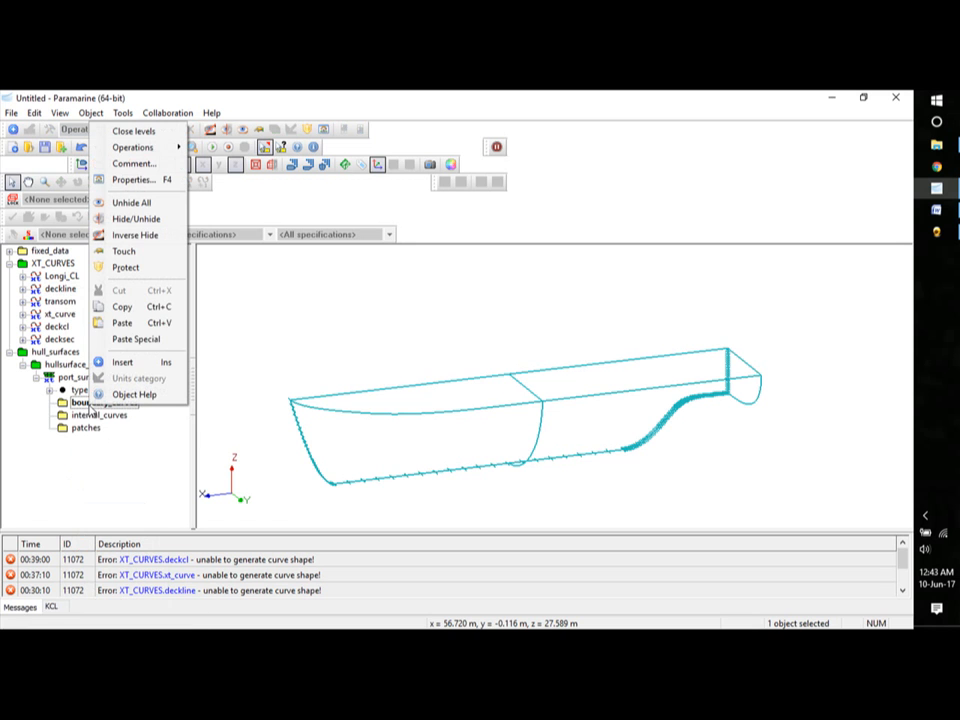
{"action": "left_click", "coordinate": [135, 340]}
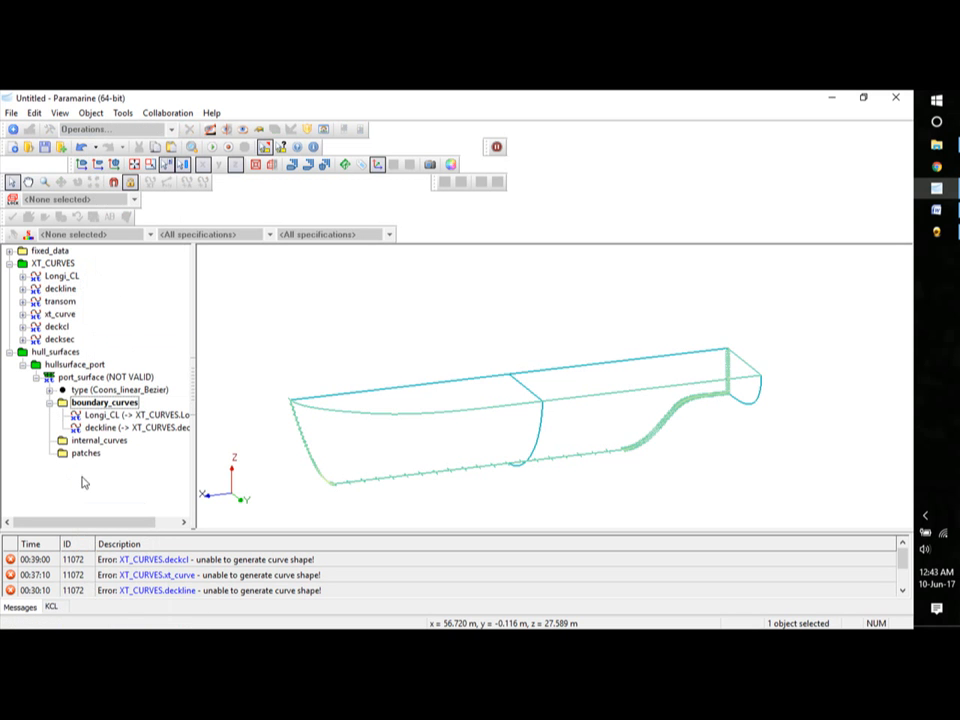
Rename the xt_curve object in XT_CURVES as sec25.
{"action": "left_click", "coordinate": [60, 302]}
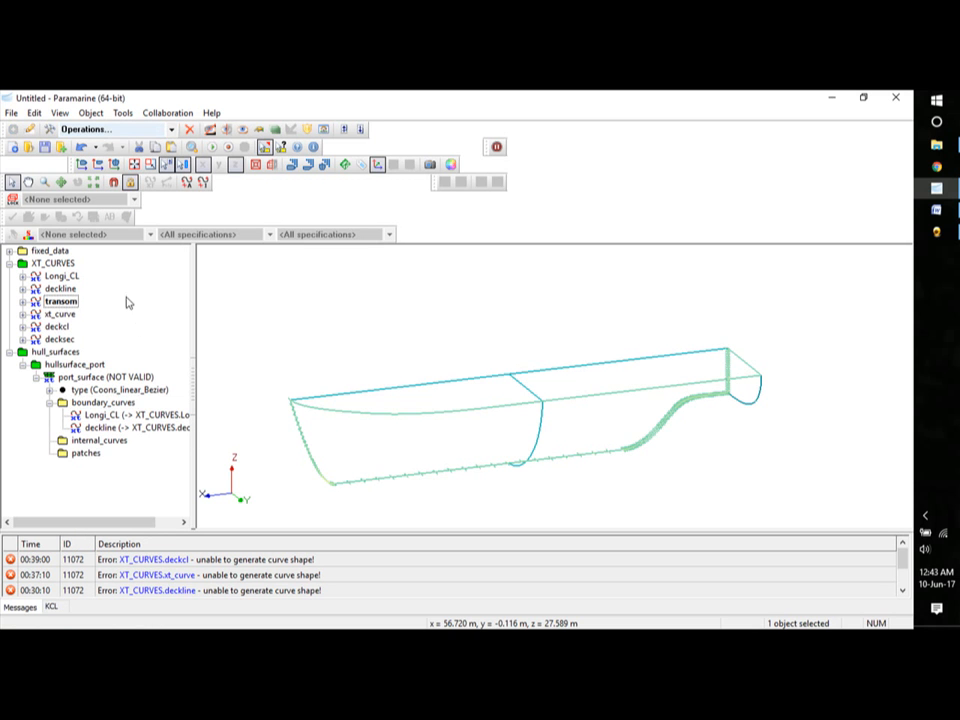
{"action": "left_click", "coordinate": [64, 316]}
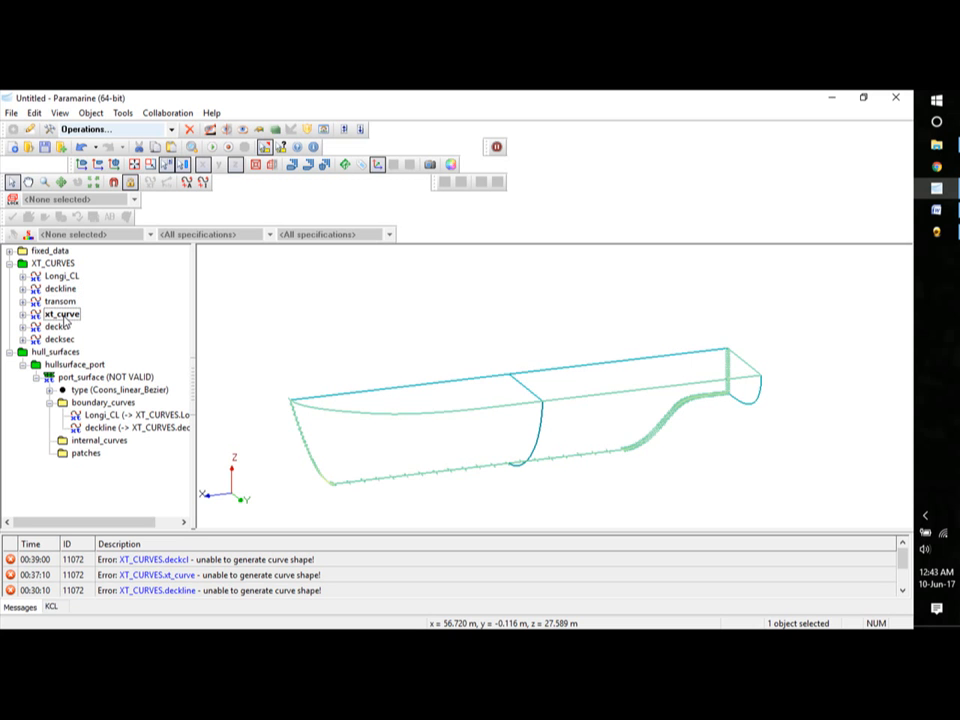
{"action": "right_click", "coordinate": [64, 318]}
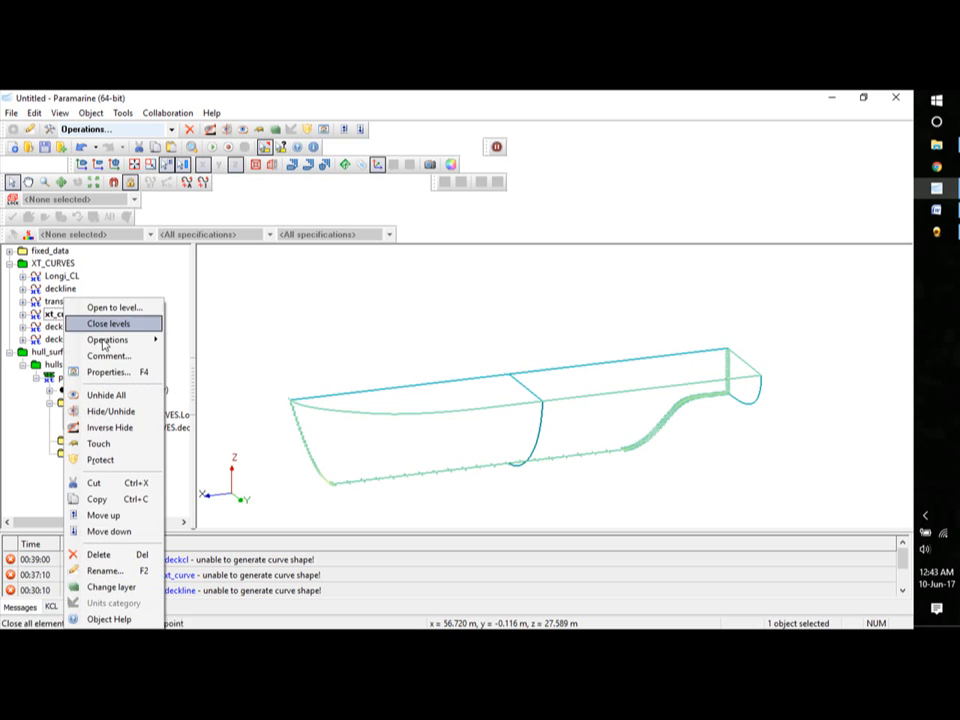
{"action": "left_click", "coordinate": [108, 569]}
{"action": "type", "text": "se"}
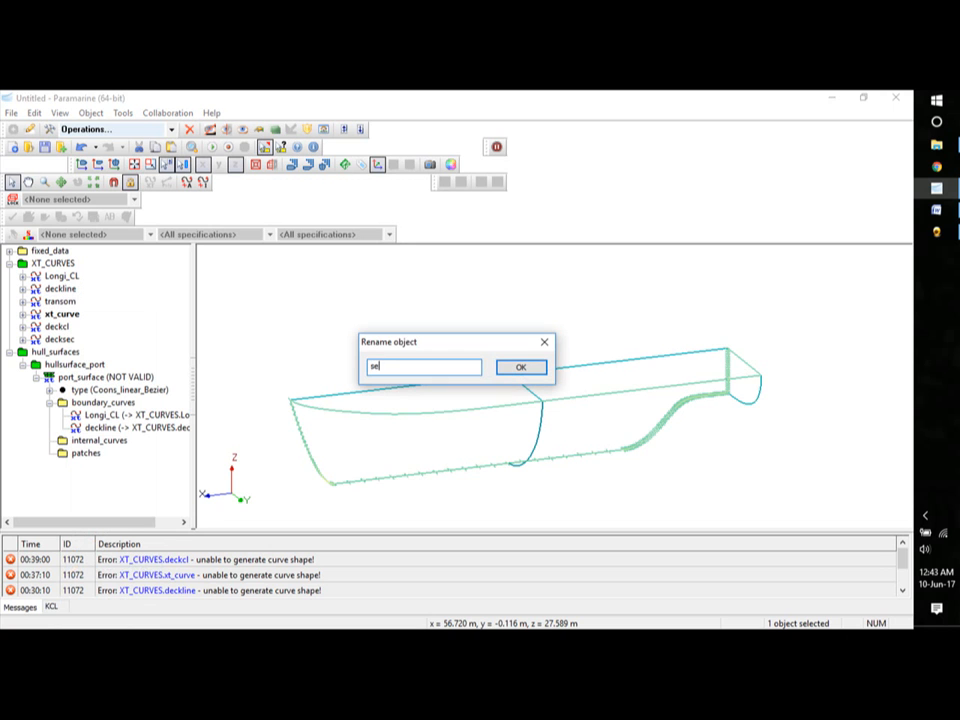
{"action": "type", "text": "c25"}
{"action": "left_click", "coordinate": [522, 369]}
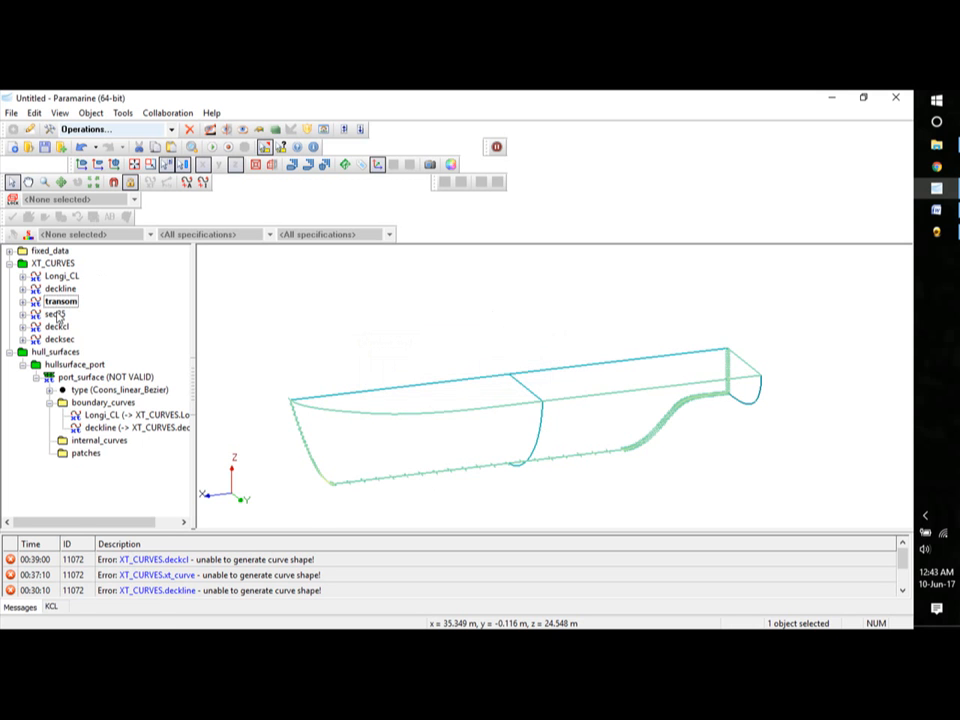
Copy the transom and sec25 curves and paste them as references into the internal_curves of port_surface.
{"action": "left_click", "coordinate": [56, 314], "text": "ctrl"}
{"action": "right_click", "coordinate": [57, 299]}
{"action": "left_click", "coordinate": [99, 500]}
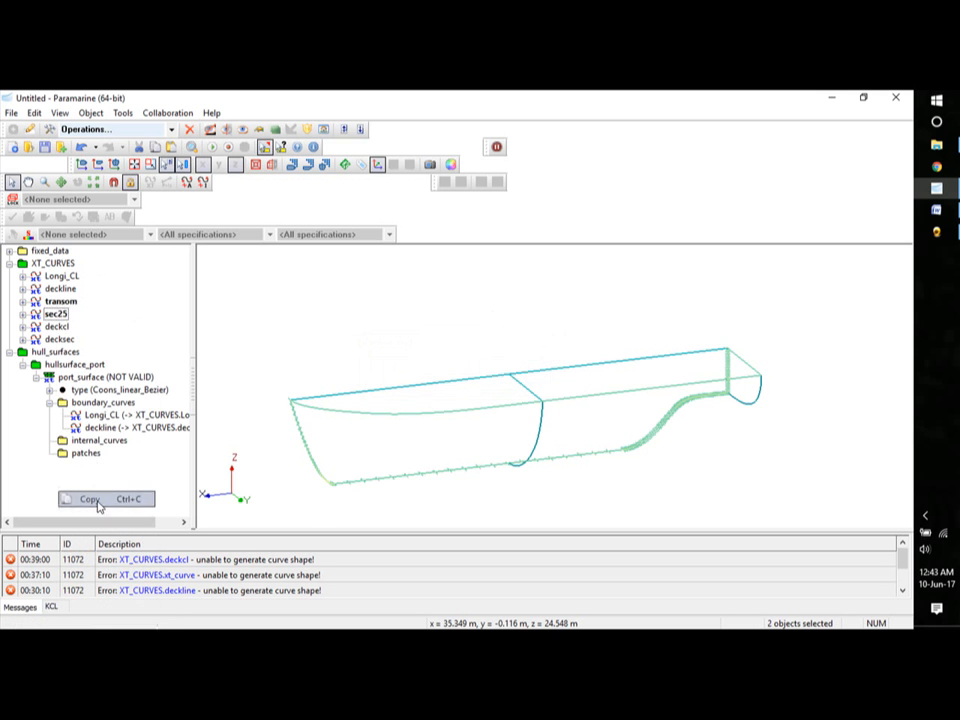
{"action": "left_click", "coordinate": [86, 441]}
{"action": "right_click", "coordinate": [90, 441]}
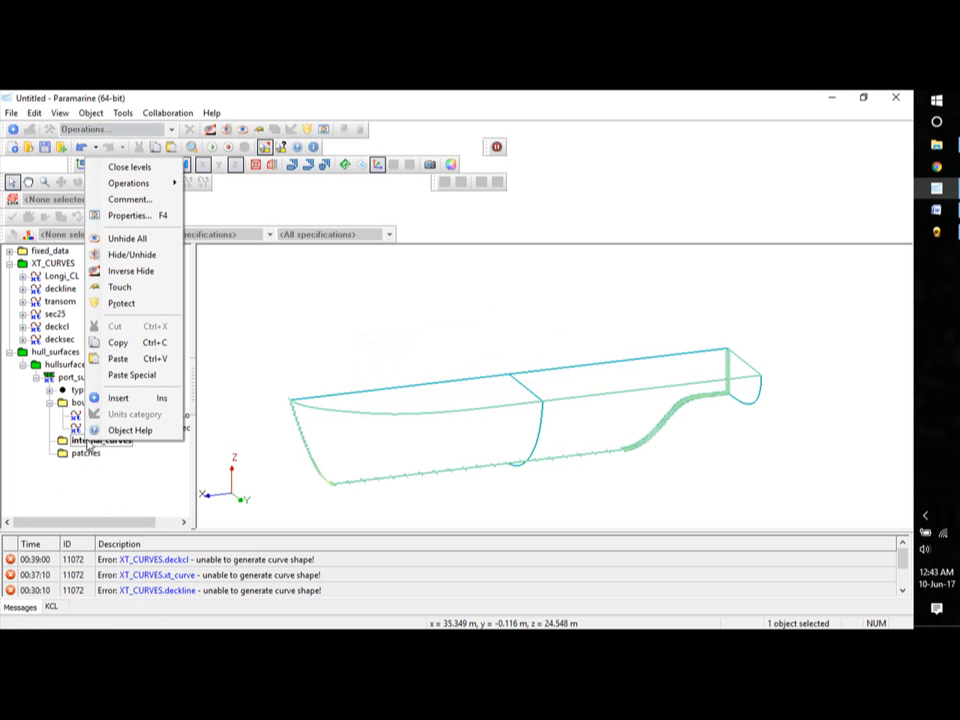
{"action": "left_click", "coordinate": [132, 374]}
{"action": "middle_click_drag", "start_coordinate": [765, 397], "coordinate": [689, 457]}
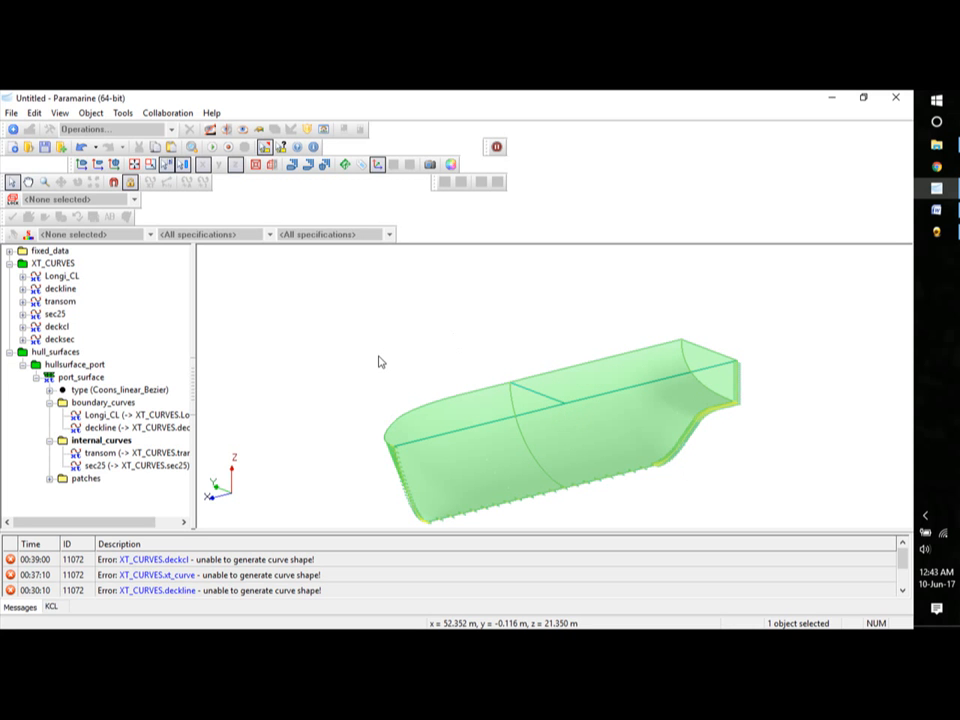
{"action": "middle_click_drag", "start_coordinate": [379, 362], "coordinate": [566, 401]}
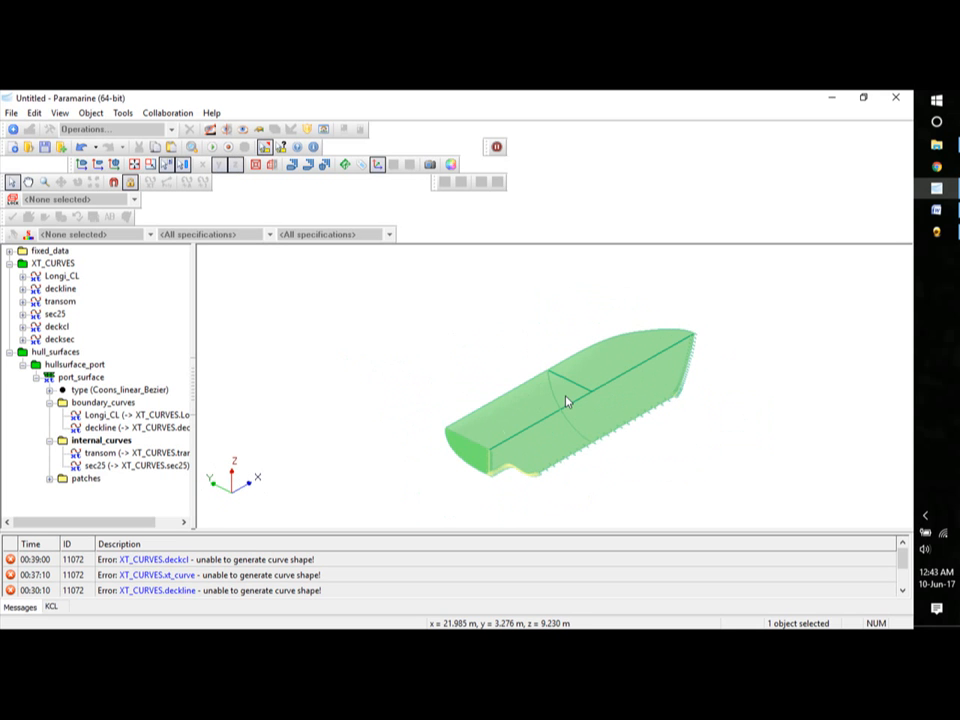
{"action": "left_click", "coordinate": [37, 379]}
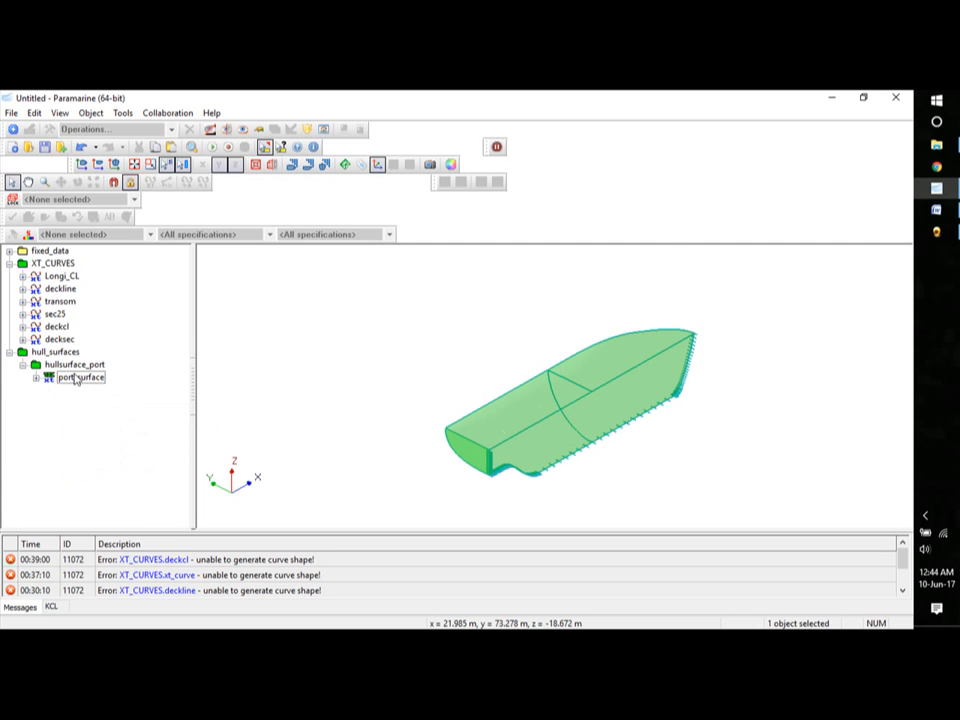
Insert a Hull Generation xt_surface object named port_deck into hullsurface_port.
{"action": "left_click", "coordinate": [64, 365]}
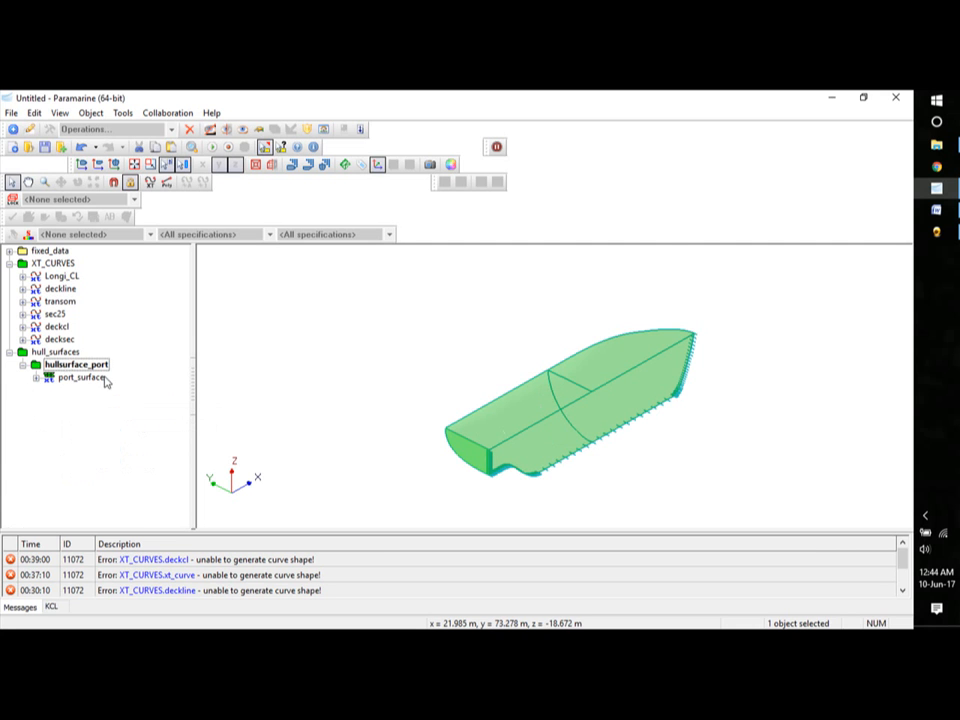
{"action": "left_click", "coordinate": [13, 129]}
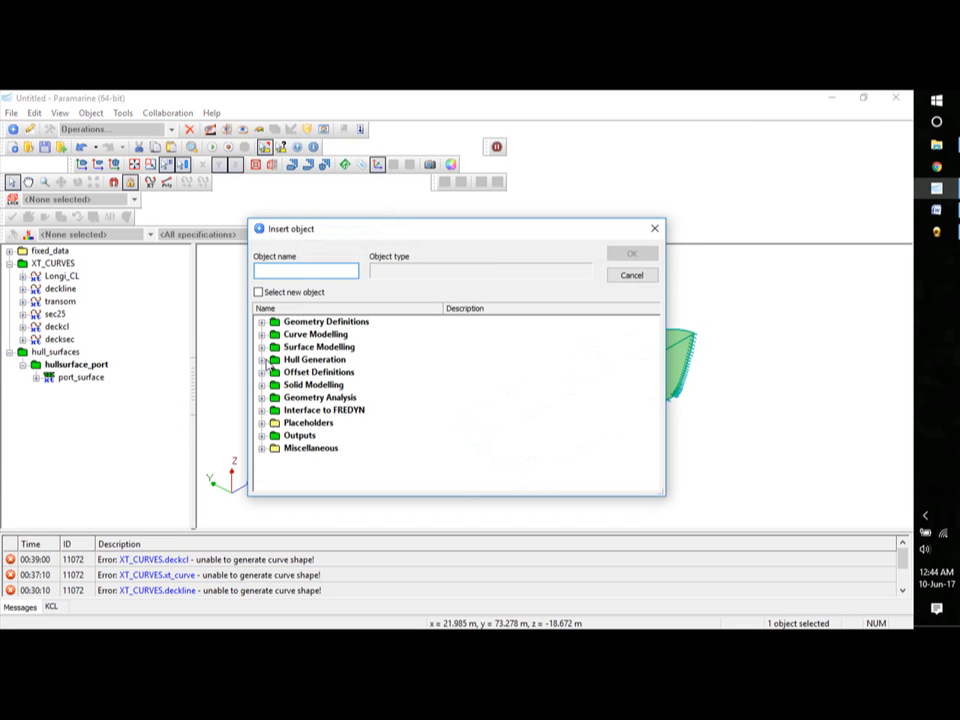
{"action": "left_click", "coordinate": [261, 359]}
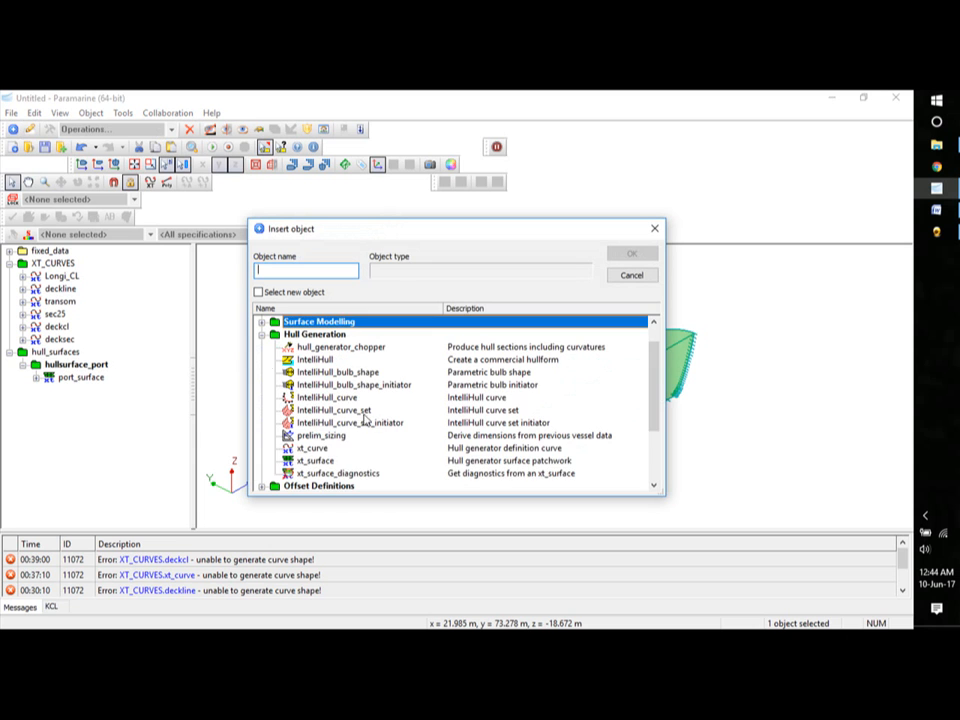
{"action": "left_click", "coordinate": [322, 461]}
{"action": "type", "text": "port"}
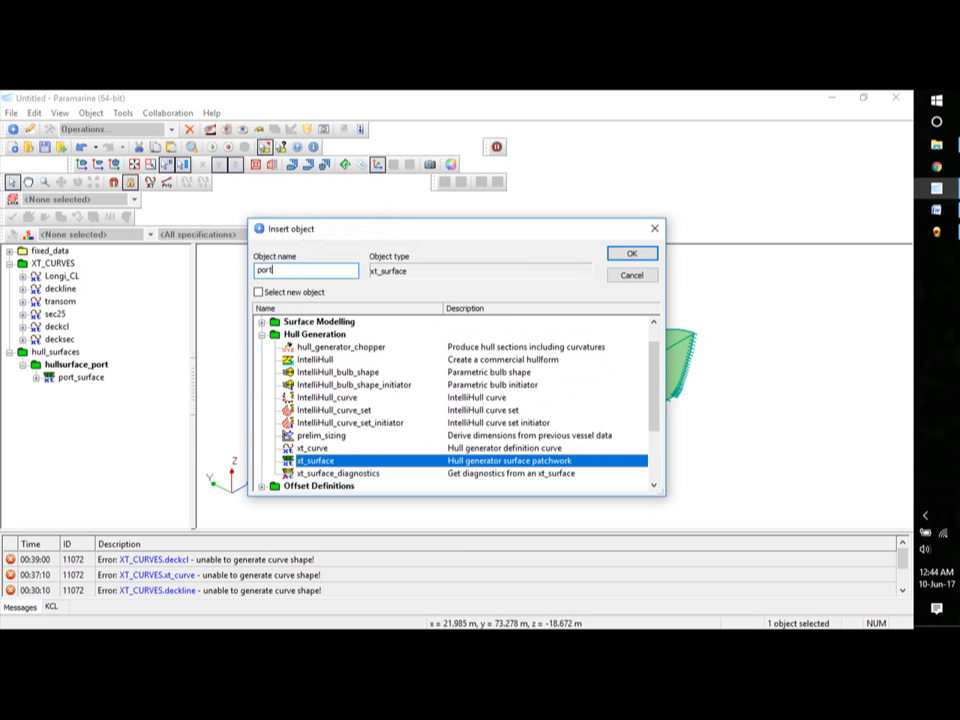
{"action": "type", "text": " deck"}
{"action": "left_click", "coordinate": [648, 254]}
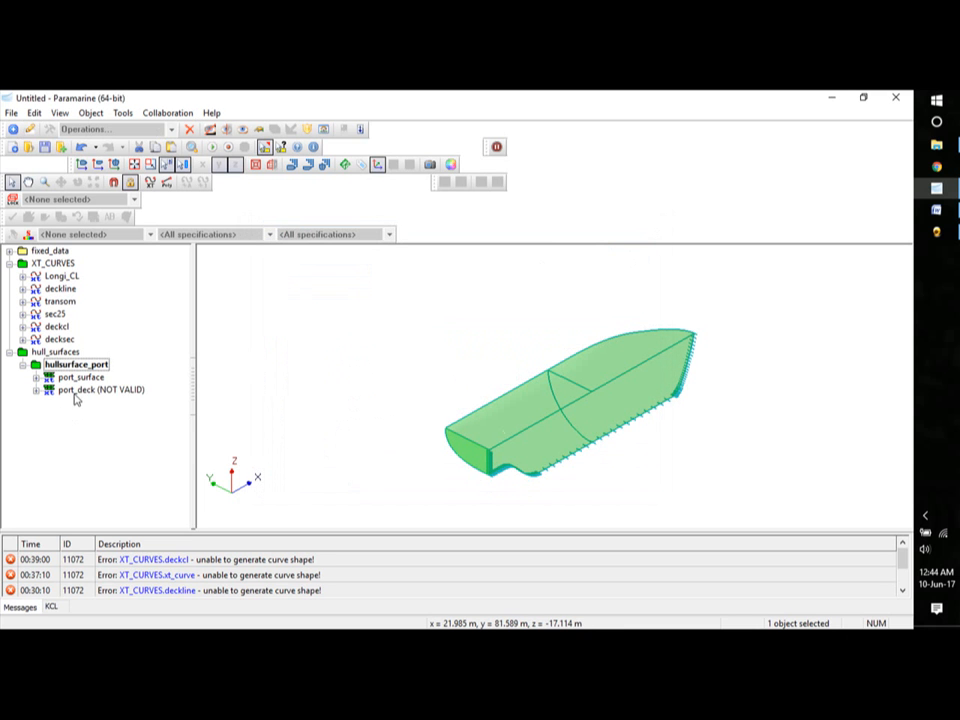
Copy the deckline and deckcl curves and paste them as references into the boundary_curves of port_deck.
{"action": "left_click", "coordinate": [36, 391]}
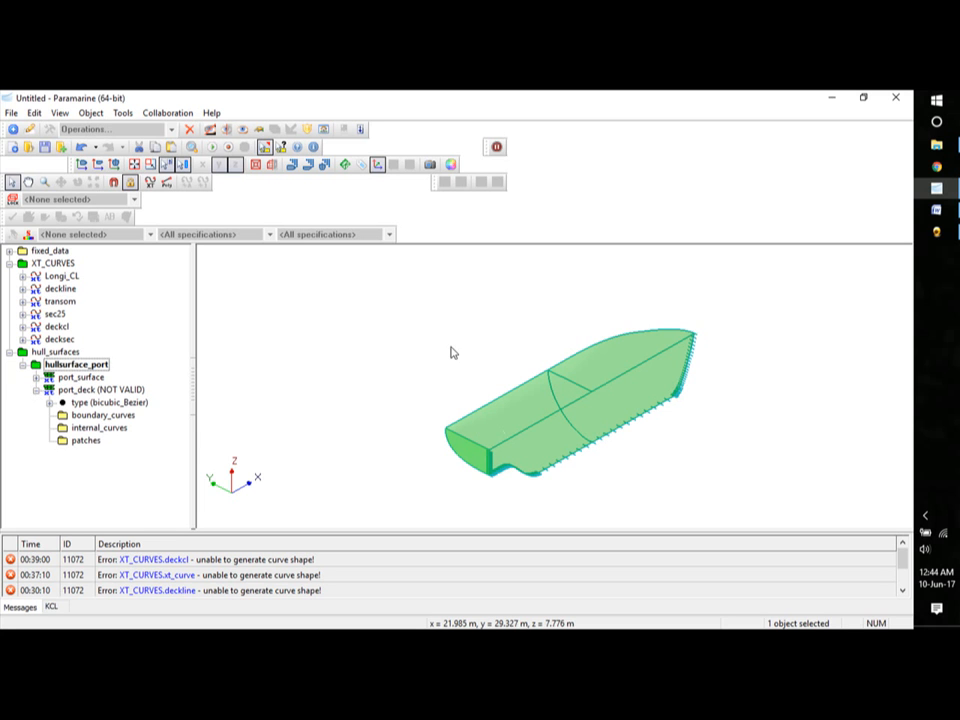
{"action": "left_click", "coordinate": [62, 289]}
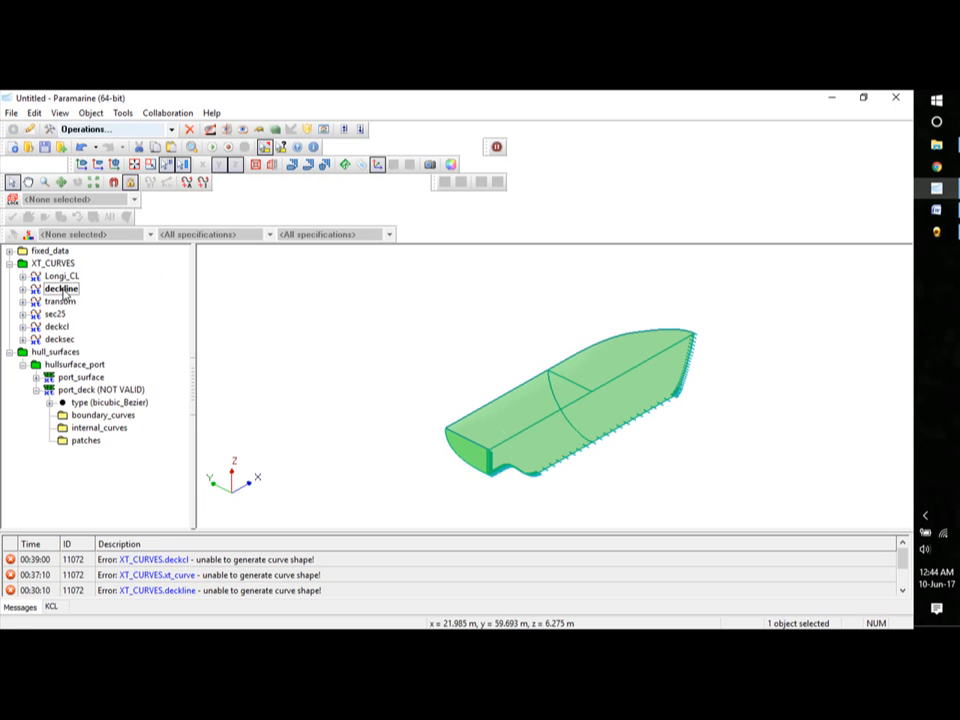
{"action": "left_click", "coordinate": [58, 329]}
{"action": "right_click", "coordinate": [62, 290]}
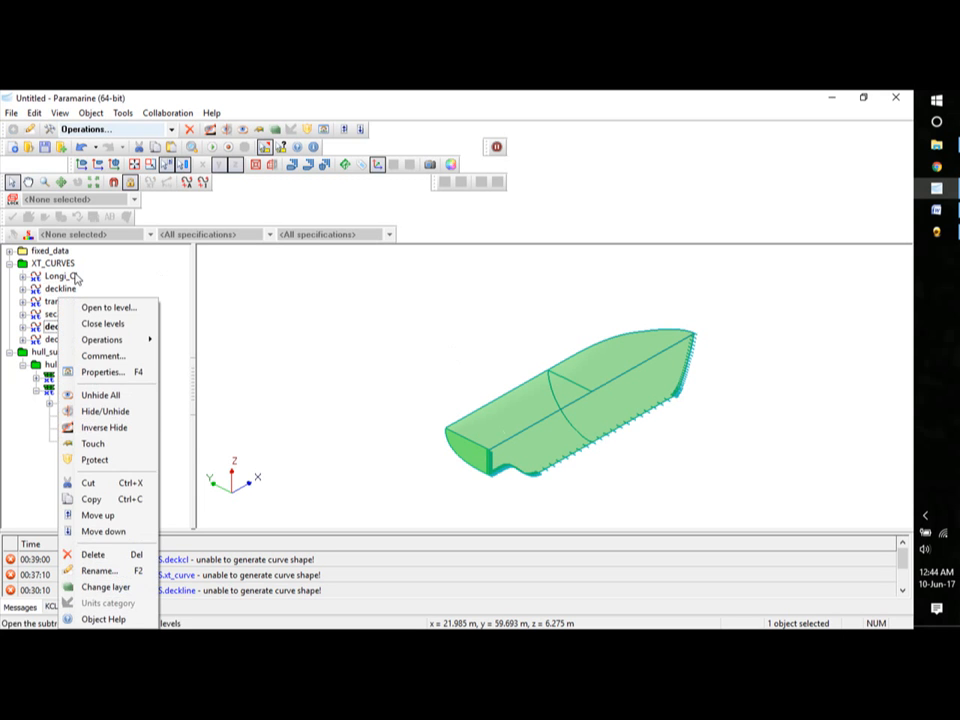
{"action": "left_click", "coordinate": [62, 290]}
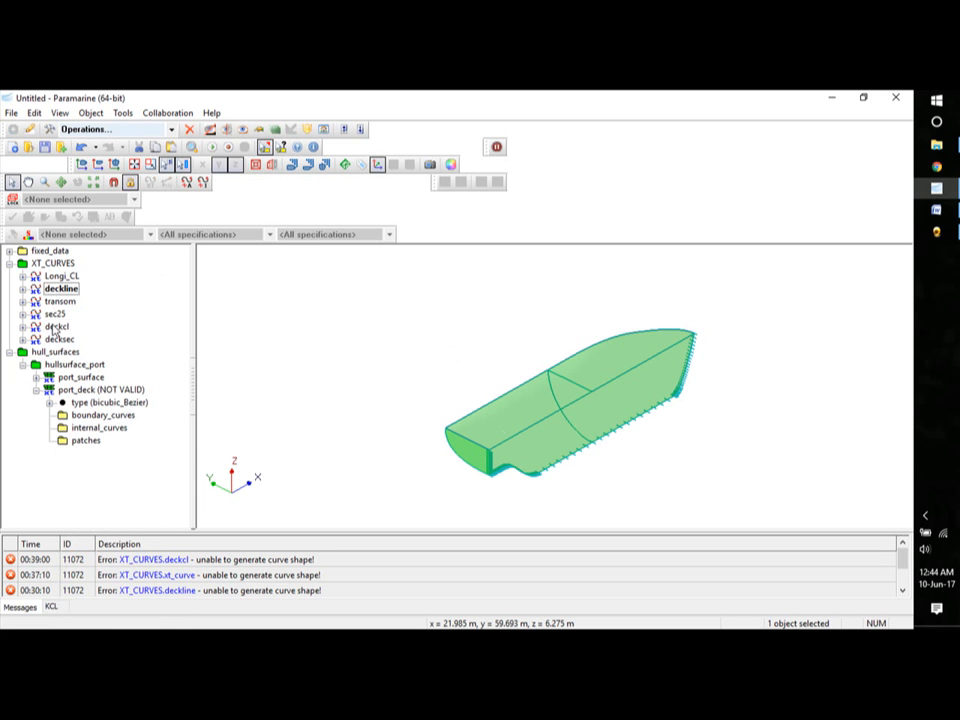
{"action": "left_click", "coordinate": [57, 327], "text": "ctrl"}
{"action": "right_click", "coordinate": [57, 327]}
{"action": "left_click", "coordinate": [88, 499]}
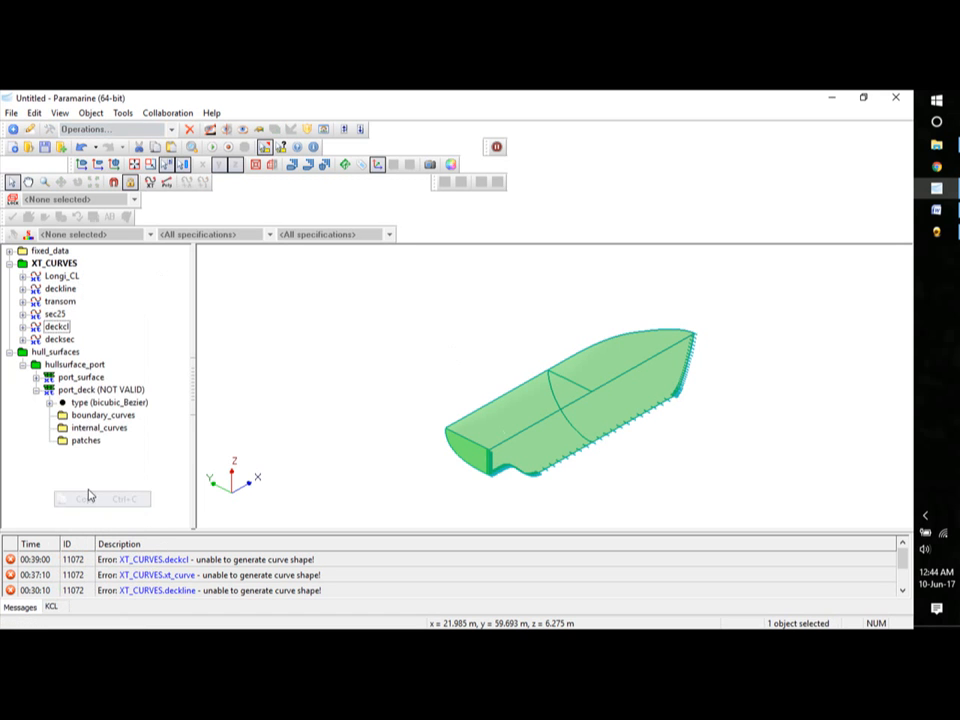
{"action": "left_click", "coordinate": [88, 417]}
{"action": "right_click", "coordinate": [88, 418]}
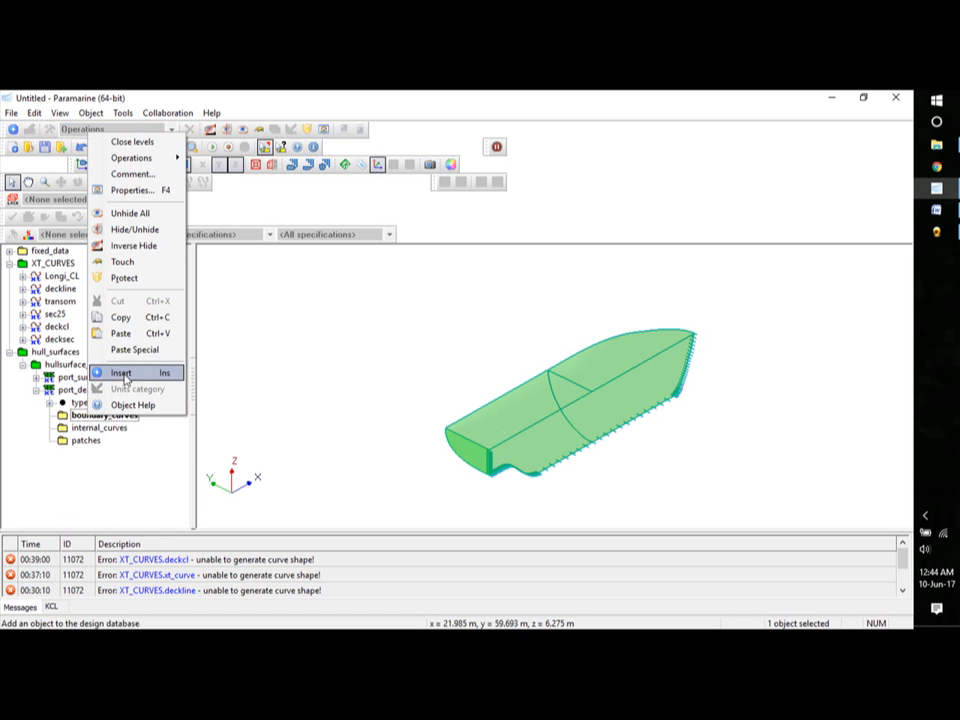
{"action": "left_click", "coordinate": [130, 348]}
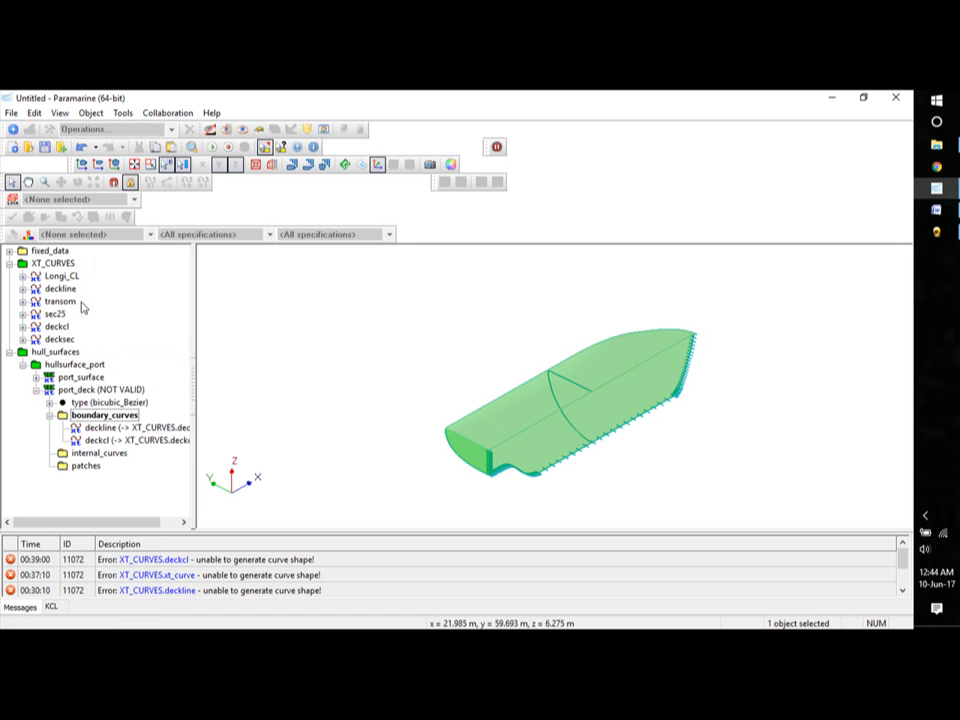
Copy the decksec curve and paste it as a reference into the internal_curves of port_deck.
{"action": "left_click", "coordinate": [58, 341]}
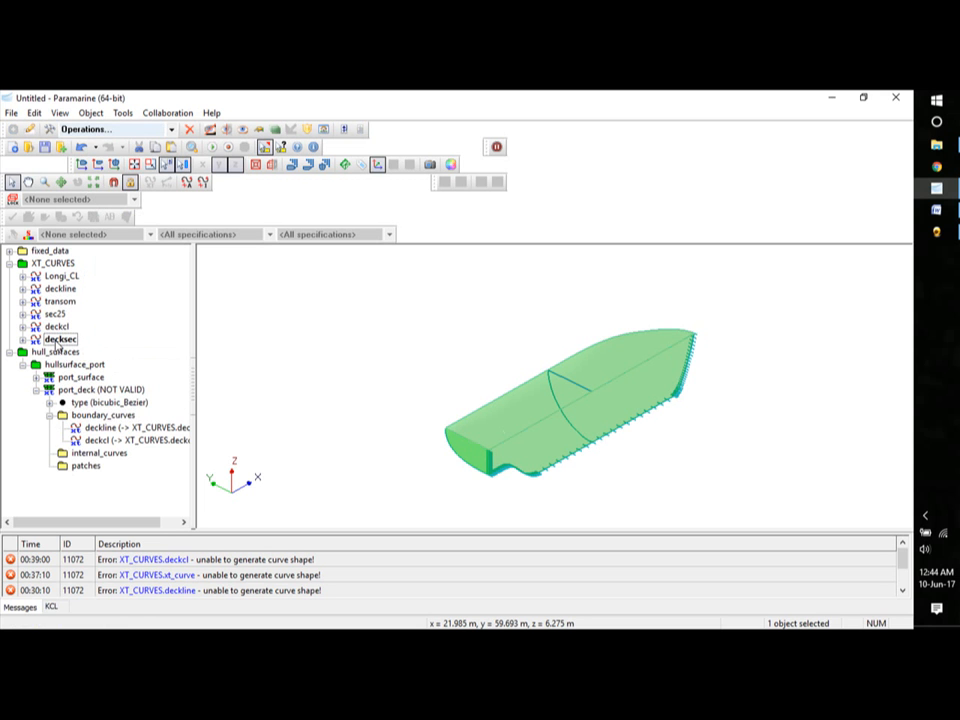
{"action": "right_click", "coordinate": [58, 341]}
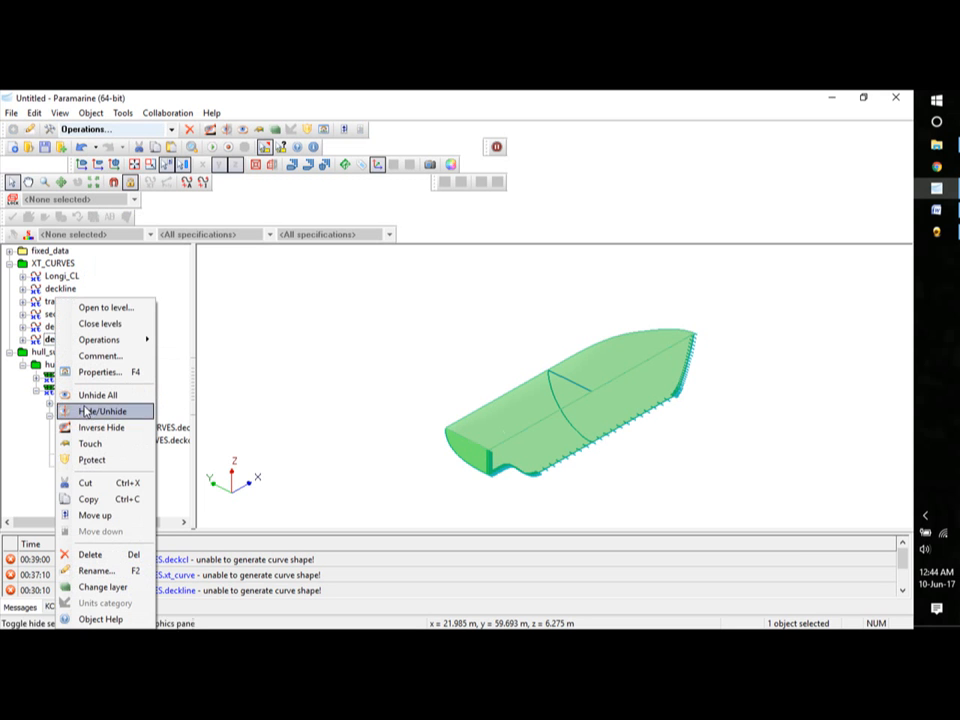
{"action": "left_click", "coordinate": [88, 497]}
{"action": "left_click", "coordinate": [99, 453]}
{"action": "right_click", "coordinate": [99, 453]}
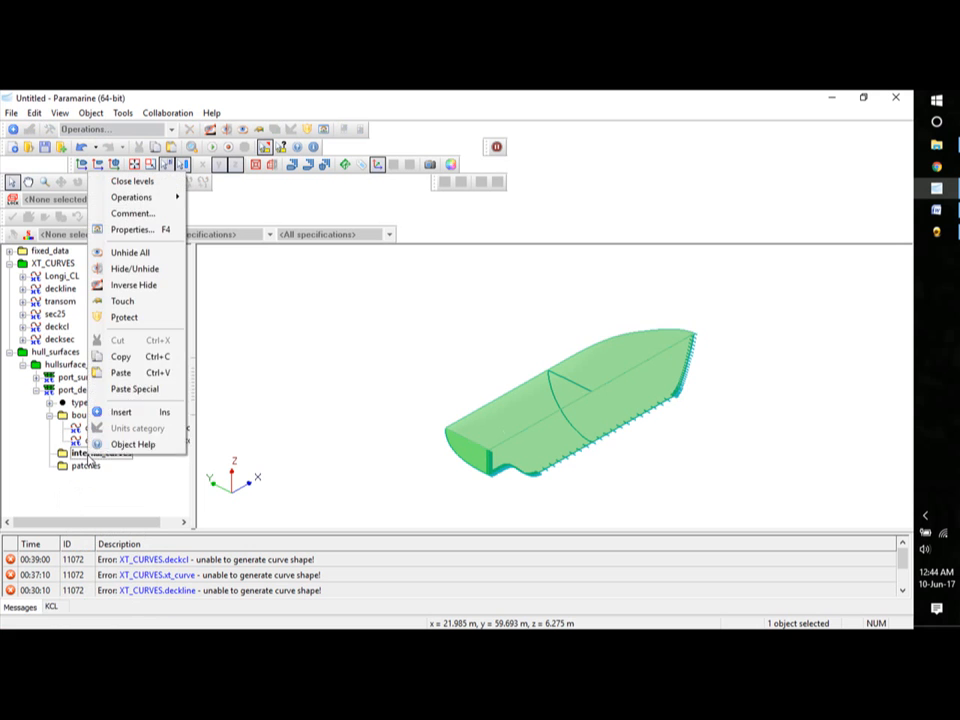
{"action": "left_click", "coordinate": [122, 390]}
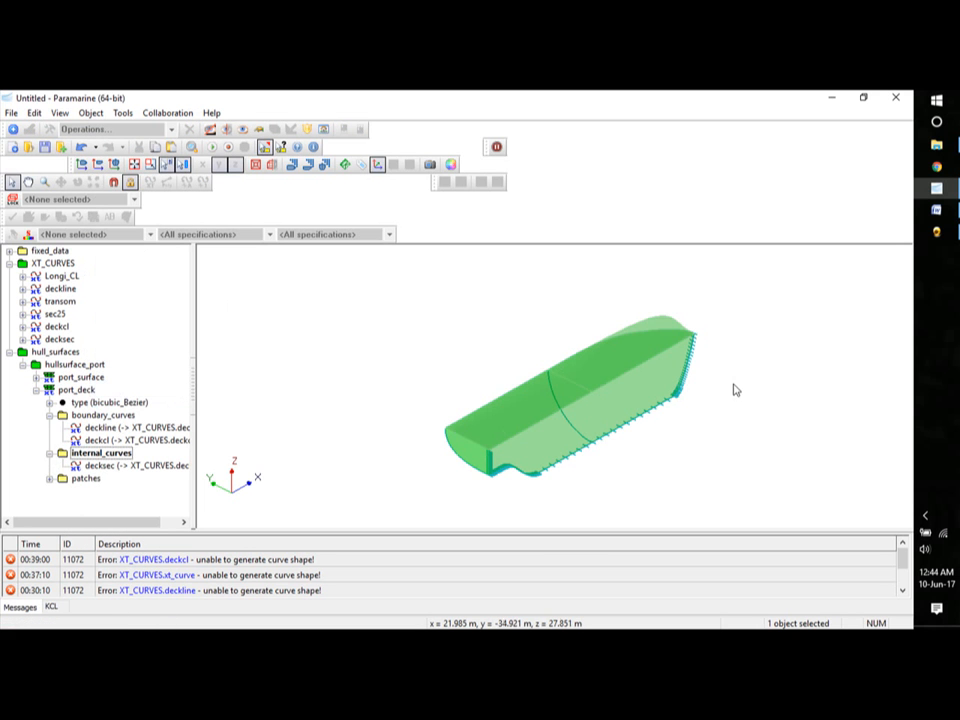
Set the surface type of port_deck to Coons_linear_Bezier and collapse its branch in the object tree.
{"action": "left_click", "coordinate": [49, 402]}
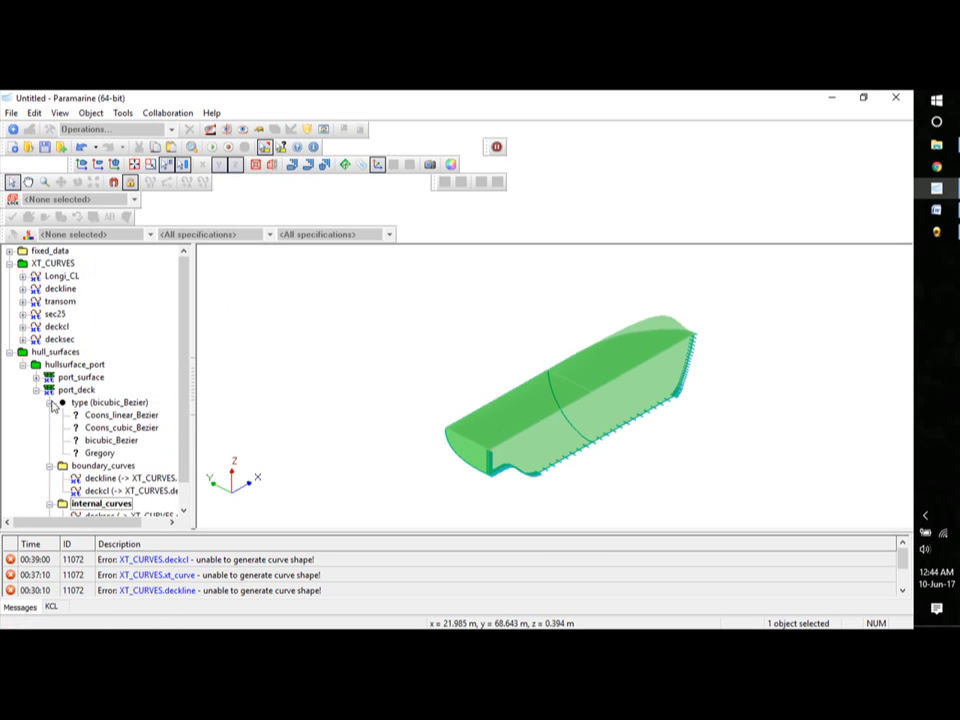
{"action": "double_click", "coordinate": [127, 421]}
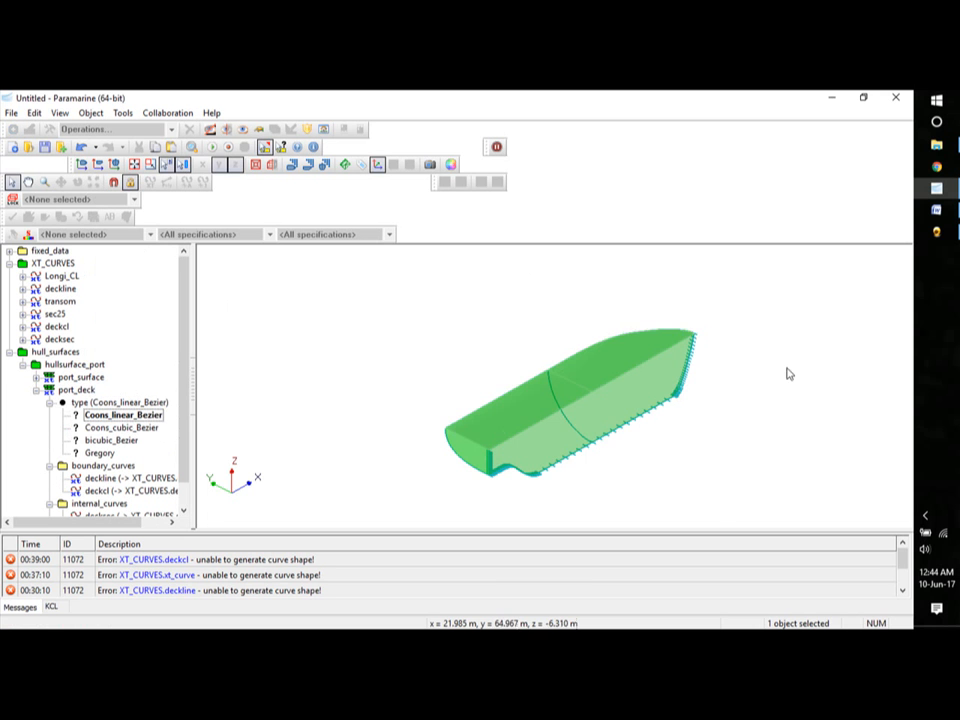
{"action": "middle_click_drag", "start_coordinate": [788, 373], "coordinate": [675, 434]}
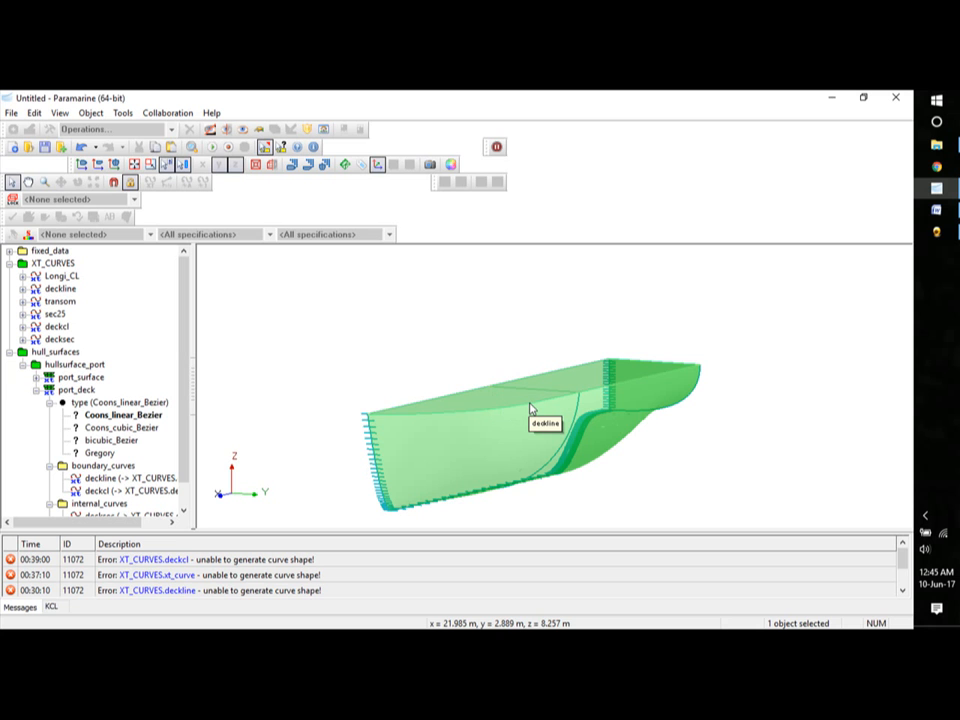
{"action": "left_click", "coordinate": [36, 389]}
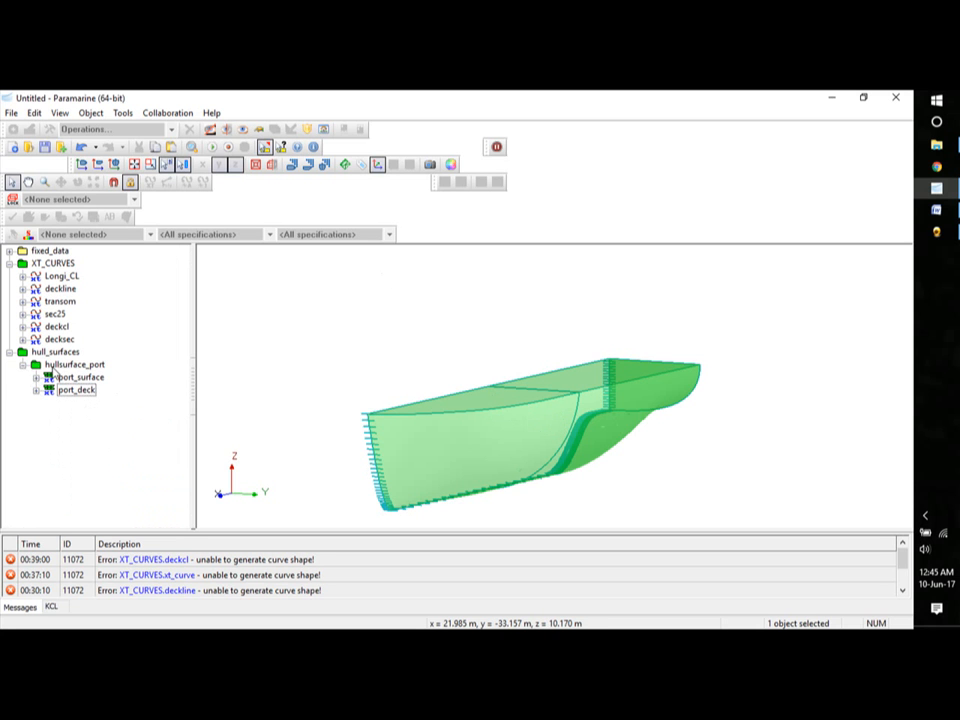
Insert a Solid Modelling patch_sheet object into hullsurface_port.
{"action": "left_click", "coordinate": [62, 365]}
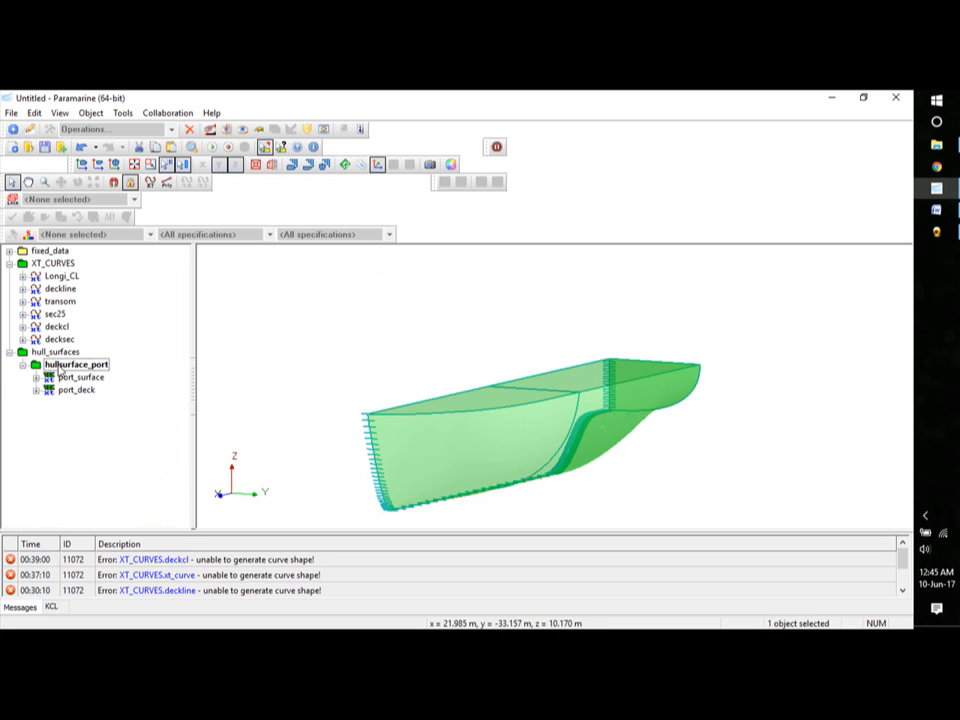
{"action": "left_click", "coordinate": [13, 129]}
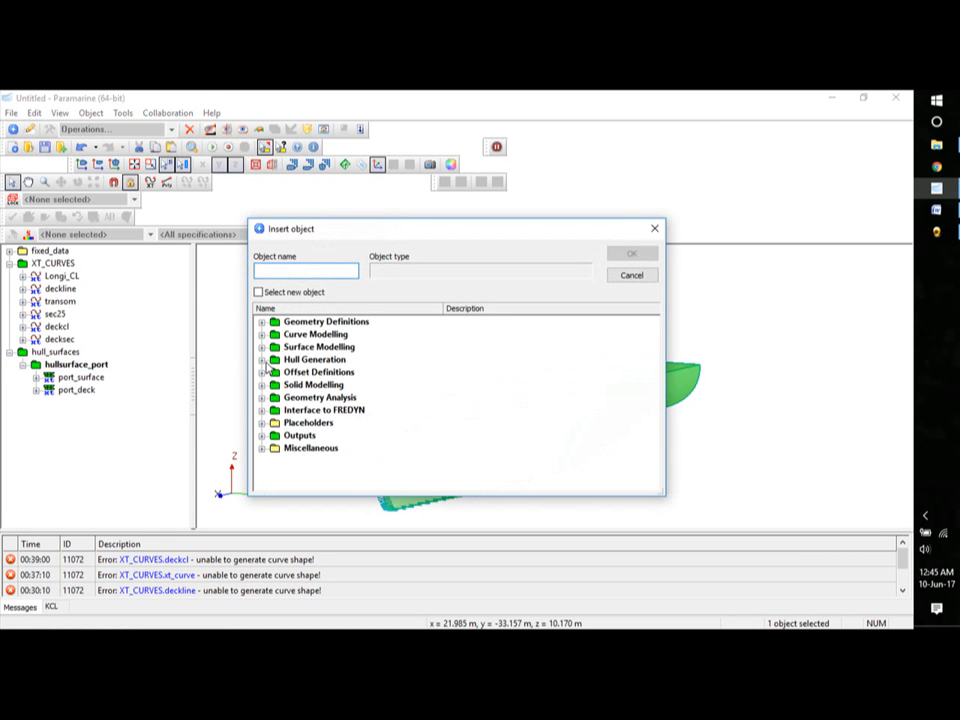
{"action": "left_click", "coordinate": [263, 361]}
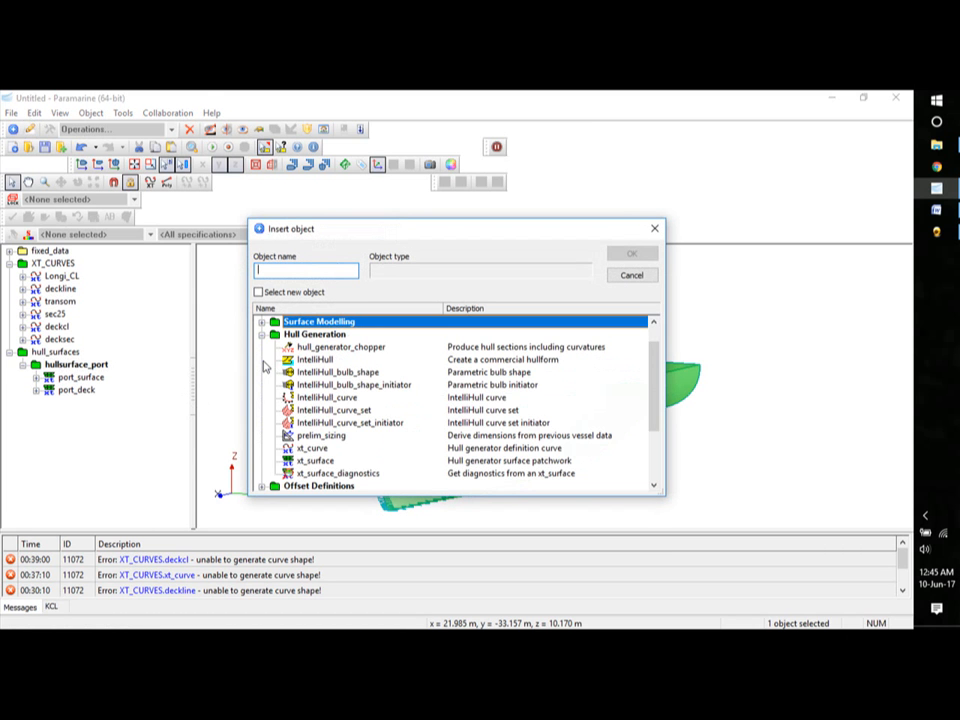
{"action": "left_click", "coordinate": [265, 360]}
{"action": "left_click", "coordinate": [261, 335]}
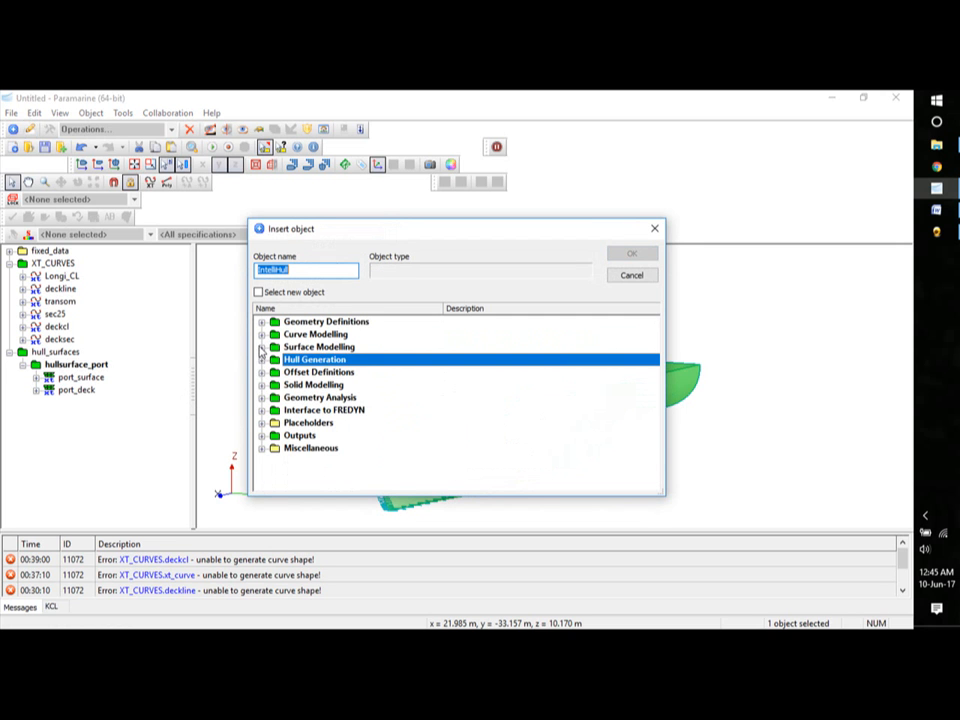
{"action": "left_click", "coordinate": [262, 385]}
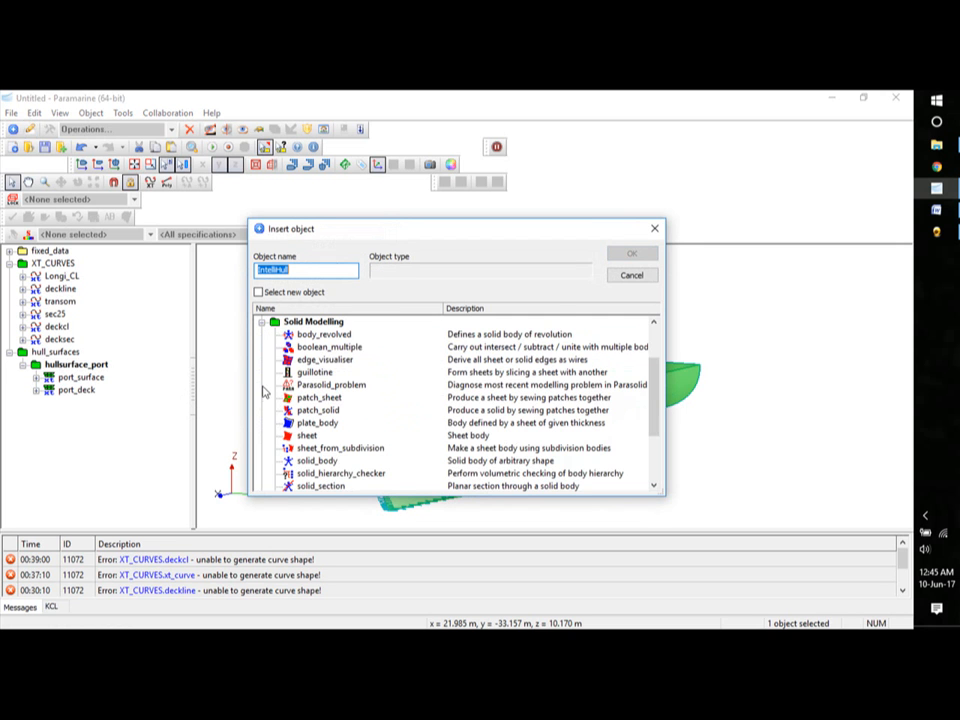
{"action": "left_click", "coordinate": [319, 398]}
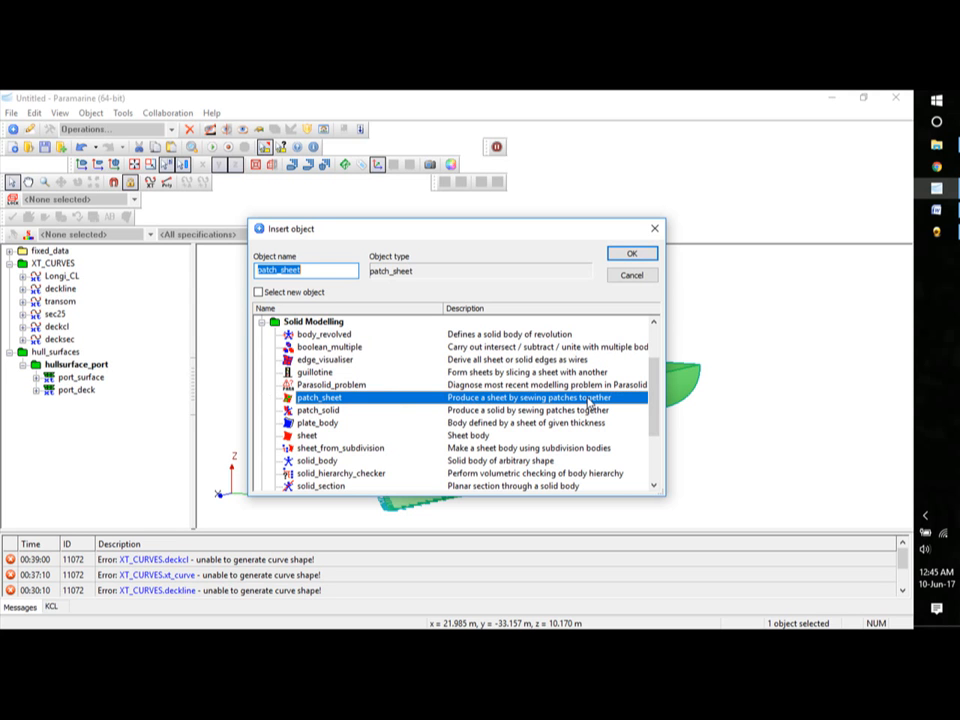
{"action": "left_click", "coordinate": [631, 254]}
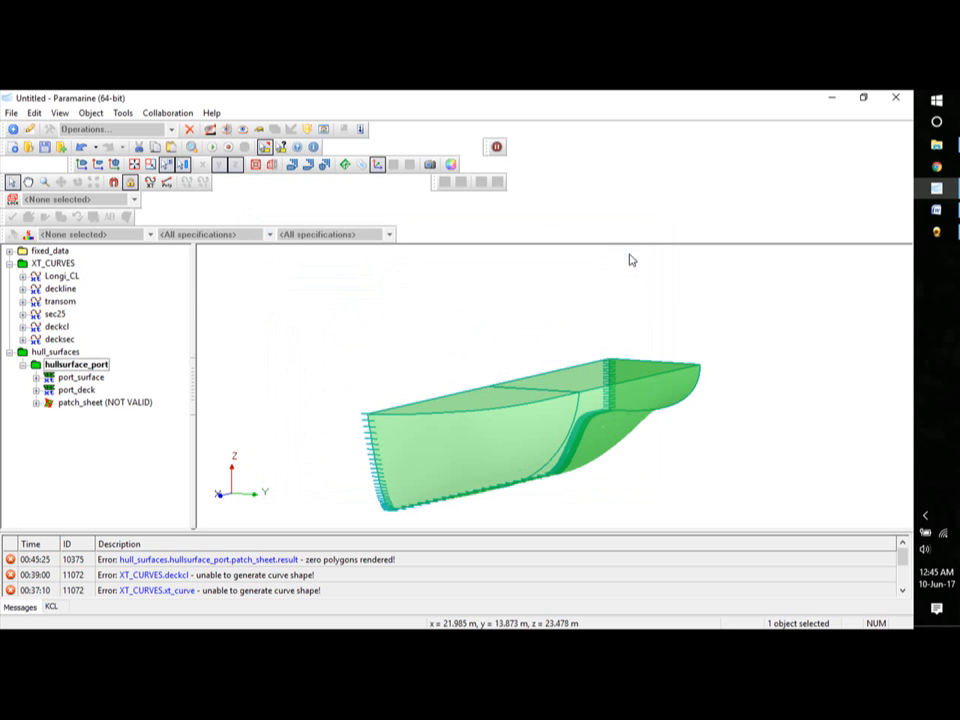
Rename the new patch_sheet object as port hull and deck.
{"action": "left_click", "coordinate": [100, 402]}
{"action": "right_click", "coordinate": [92, 402]}
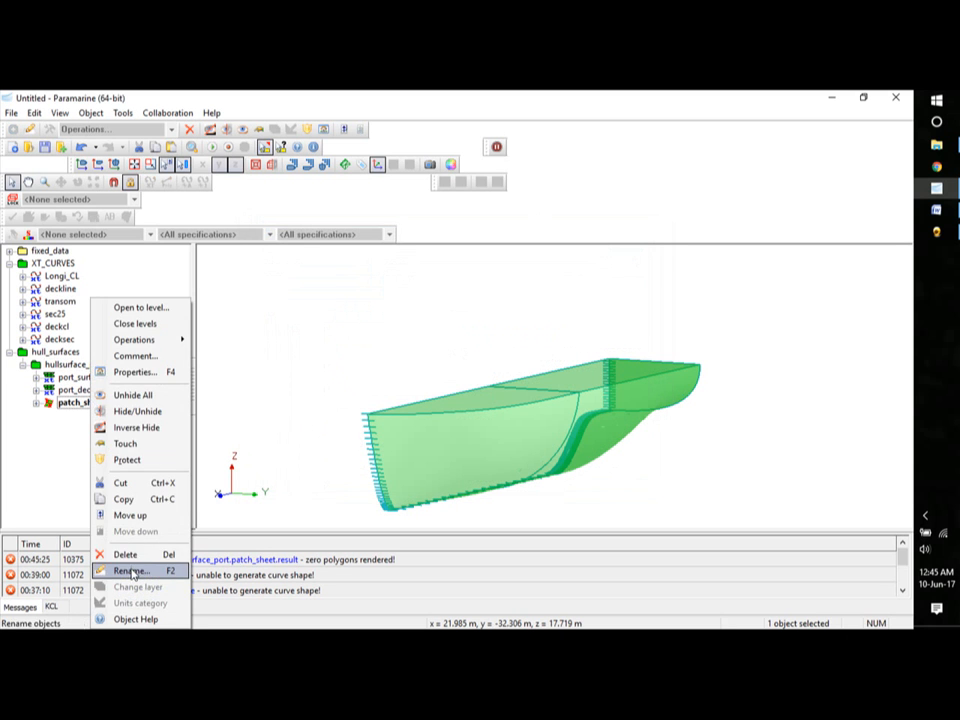
{"action": "left_click", "coordinate": [131, 571]}
{"action": "type", "text": "port hull and deck"}
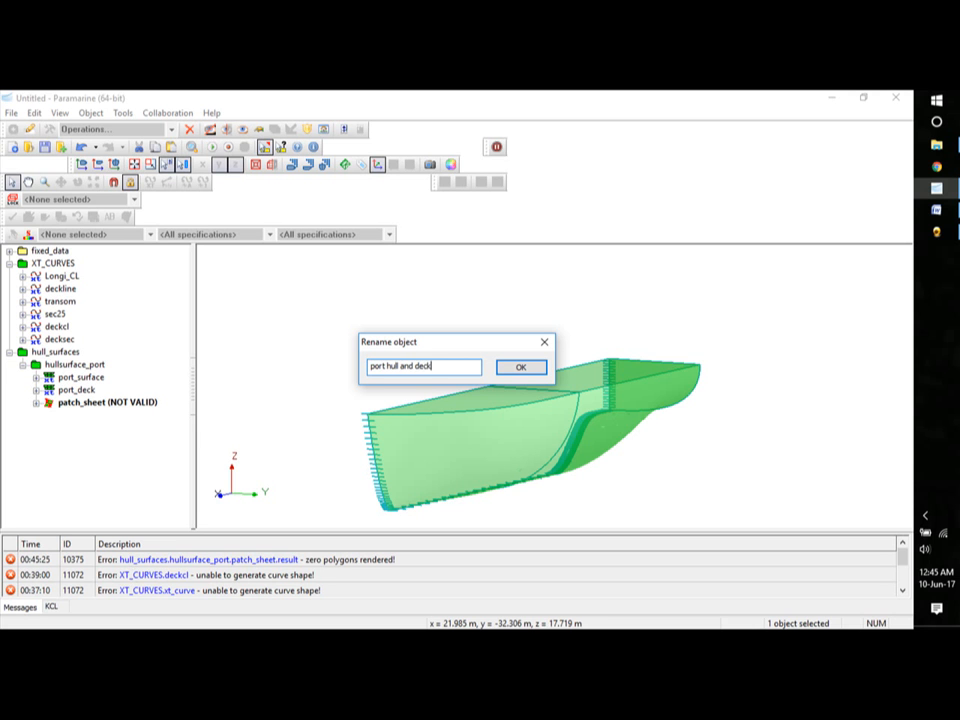
{"action": "left_click", "coordinate": [521, 367]}
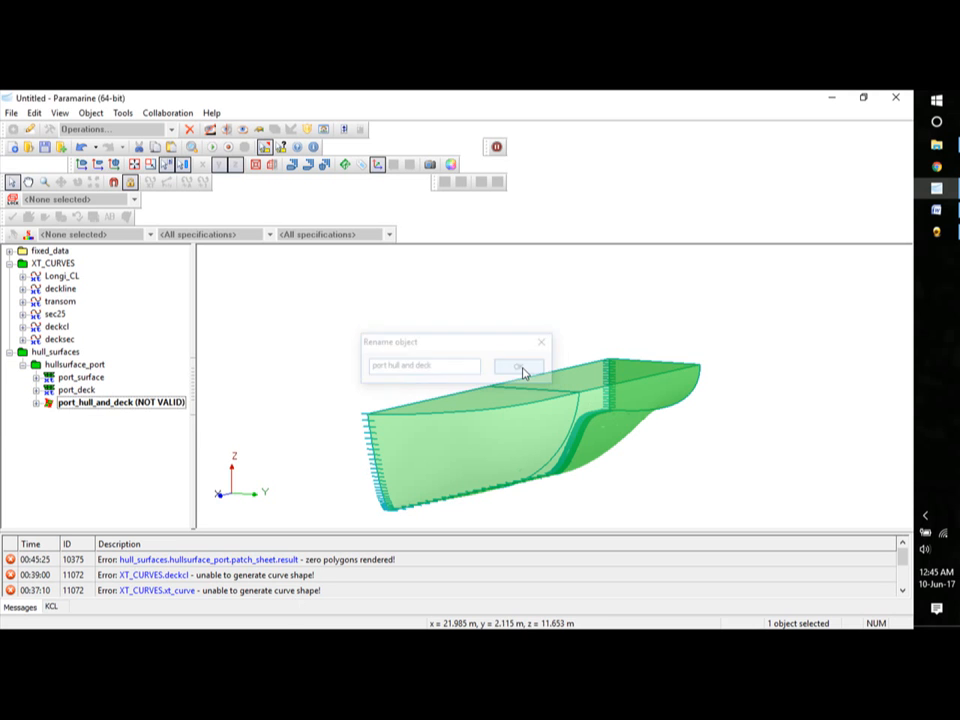
Copy port_surface and port_deck, paste them as references into the patches of port_hull_and_deck, and check the sewn result.
{"action": "left_click", "coordinate": [35, 403]}
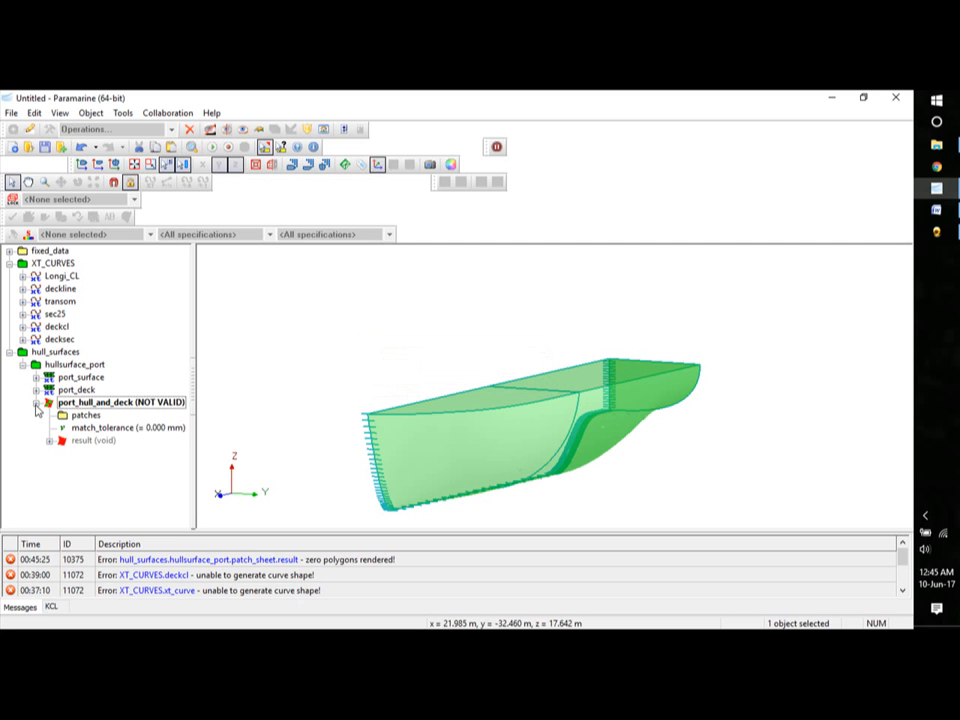
{"action": "left_click", "coordinate": [68, 379]}
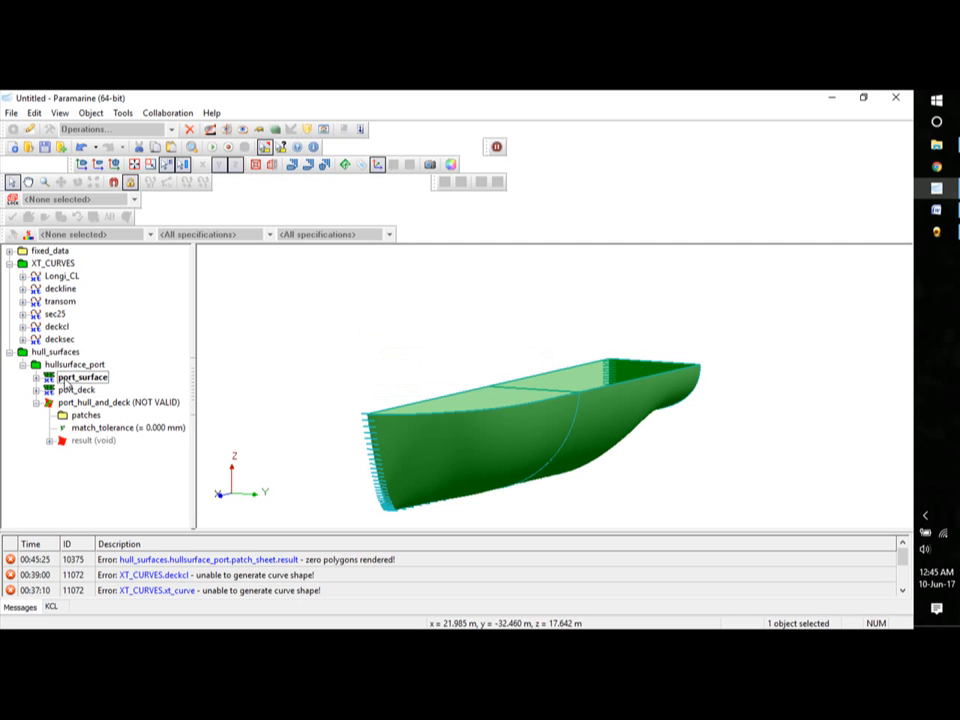
{"action": "left_click", "coordinate": [66, 389], "text": "ctrl"}
{"action": "right_click", "coordinate": [66, 389]}
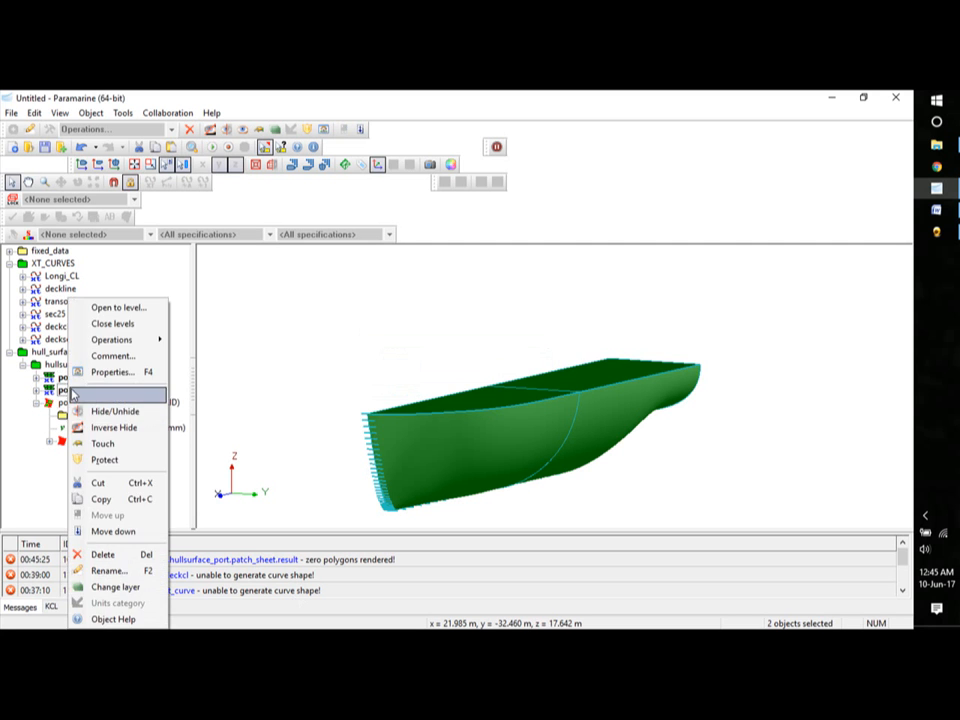
{"action": "left_click", "coordinate": [101, 499]}
{"action": "left_click", "coordinate": [70, 364]}
{"action": "left_click", "coordinate": [86, 415]}
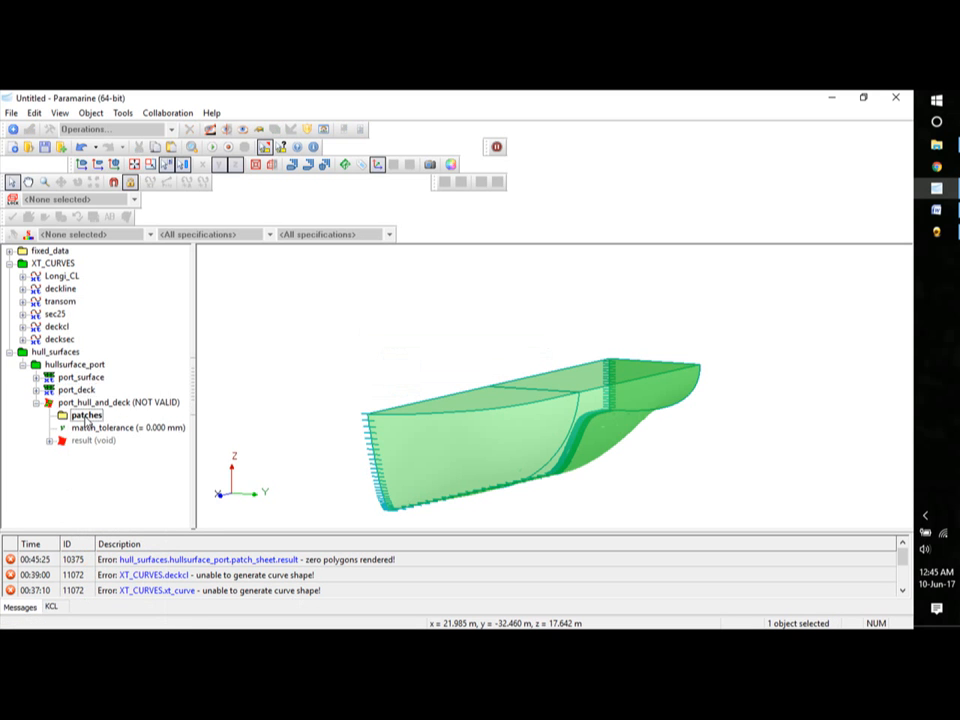
{"action": "right_click", "coordinate": [86, 415]}
{"action": "left_click", "coordinate": [135, 350]}
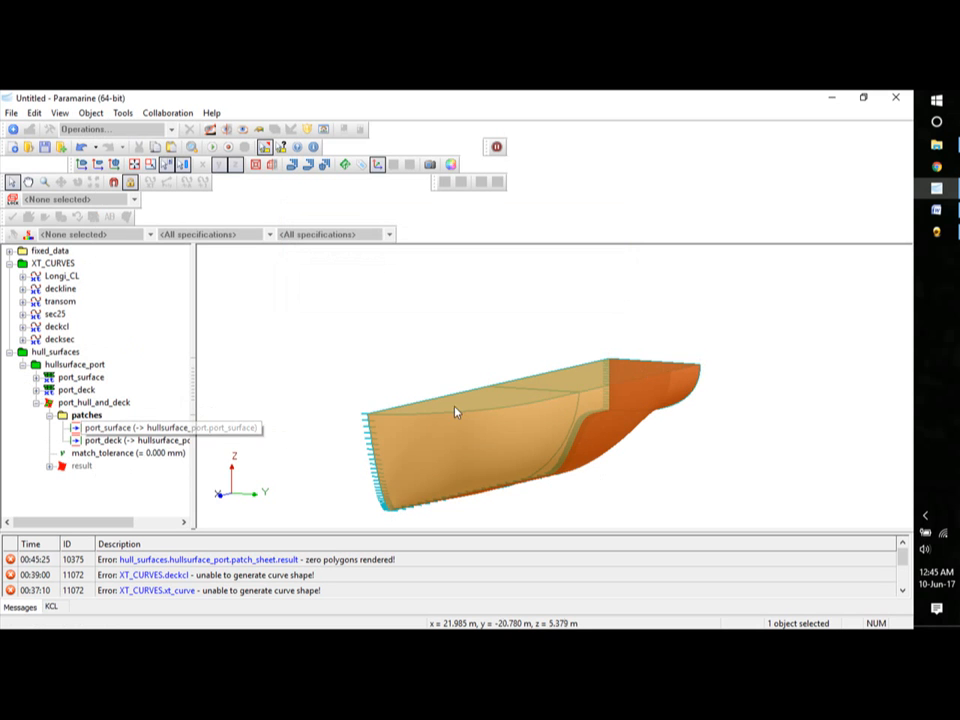
{"action": "middle_click_drag", "start_coordinate": [655, 440], "coordinate": [651, 476]}
{"action": "left_click", "coordinate": [81, 467]}
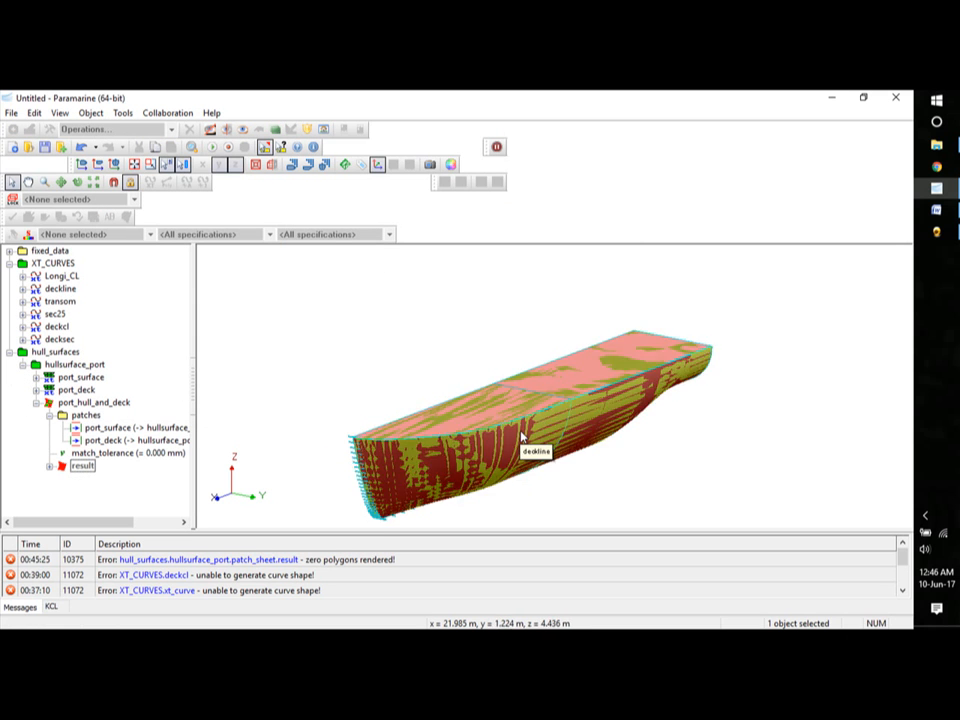
{"action": "double_click", "coordinate": [94, 402]}
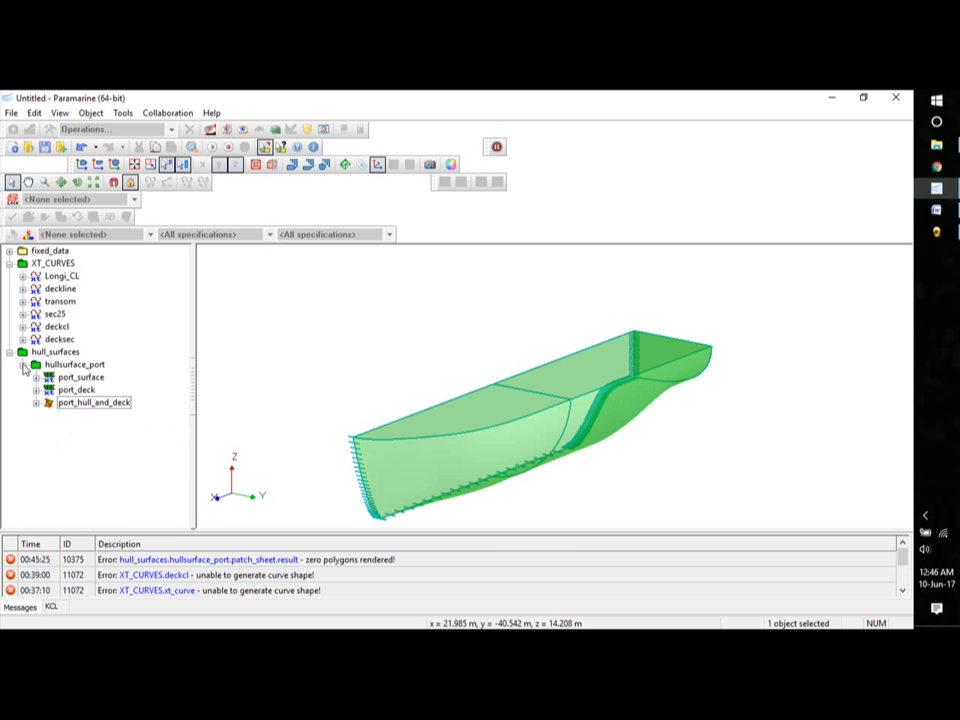
Copy the result of port_hull_and_deck and paste it into hullsurface_port as a linked 'copy of' object.
{"action": "left_click", "coordinate": [37, 403]}
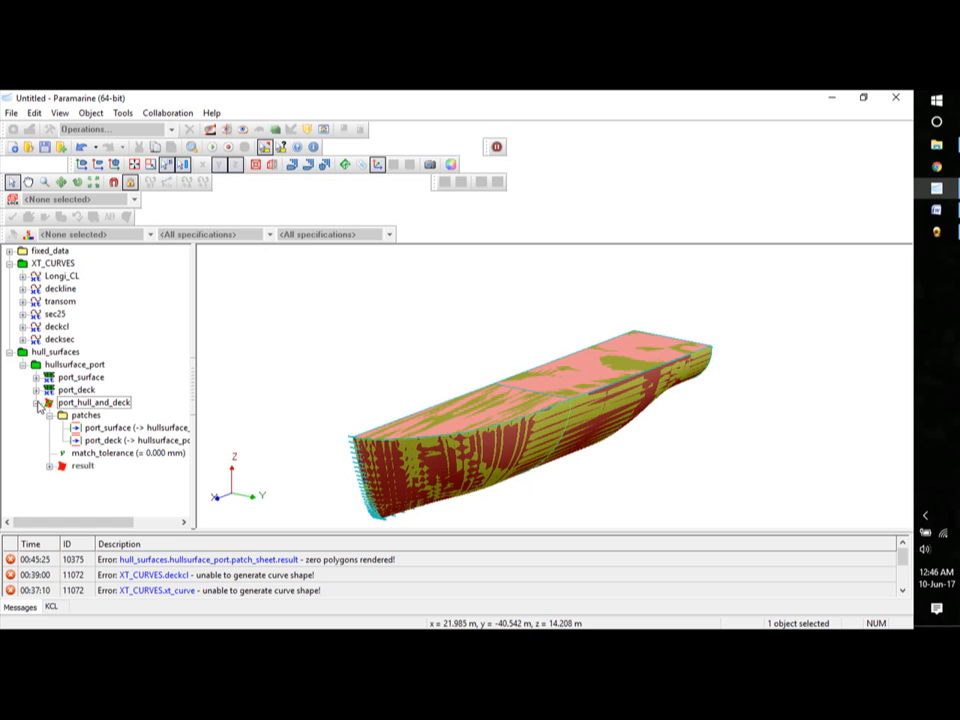
{"action": "left_click", "coordinate": [37, 403]}
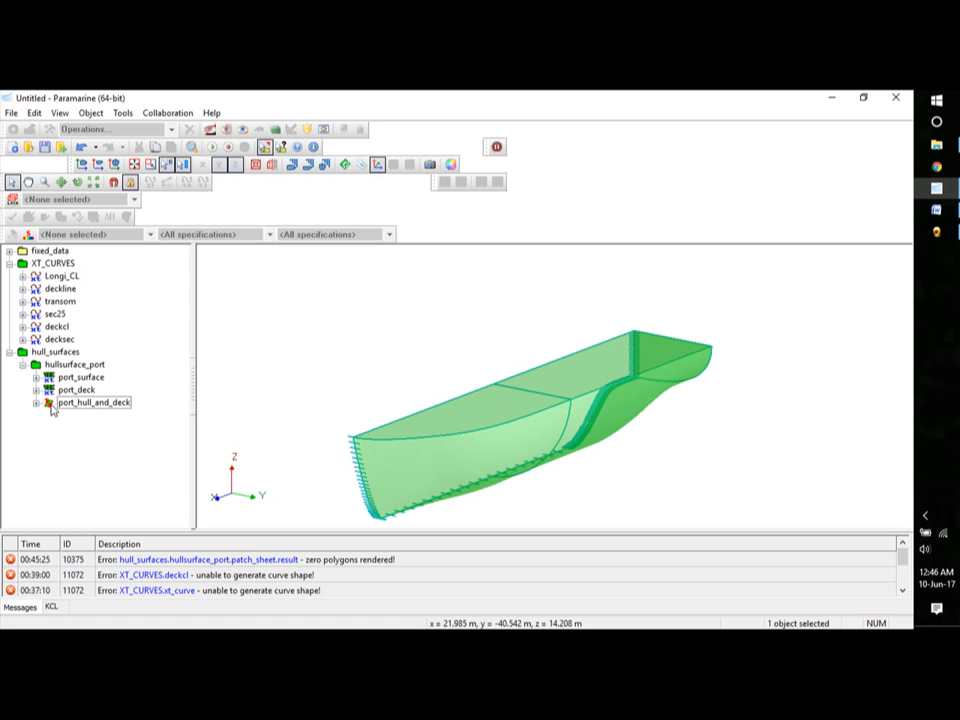
{"action": "left_click", "coordinate": [36, 403]}
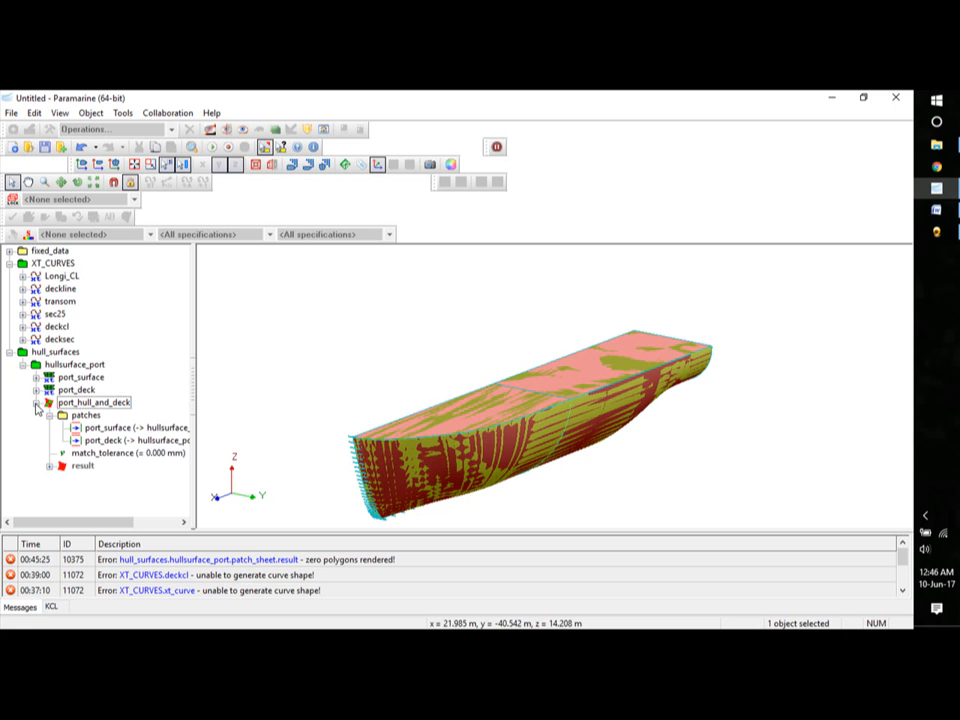
{"action": "left_click", "coordinate": [83, 467]}
{"action": "right_click", "coordinate": [83, 468]}
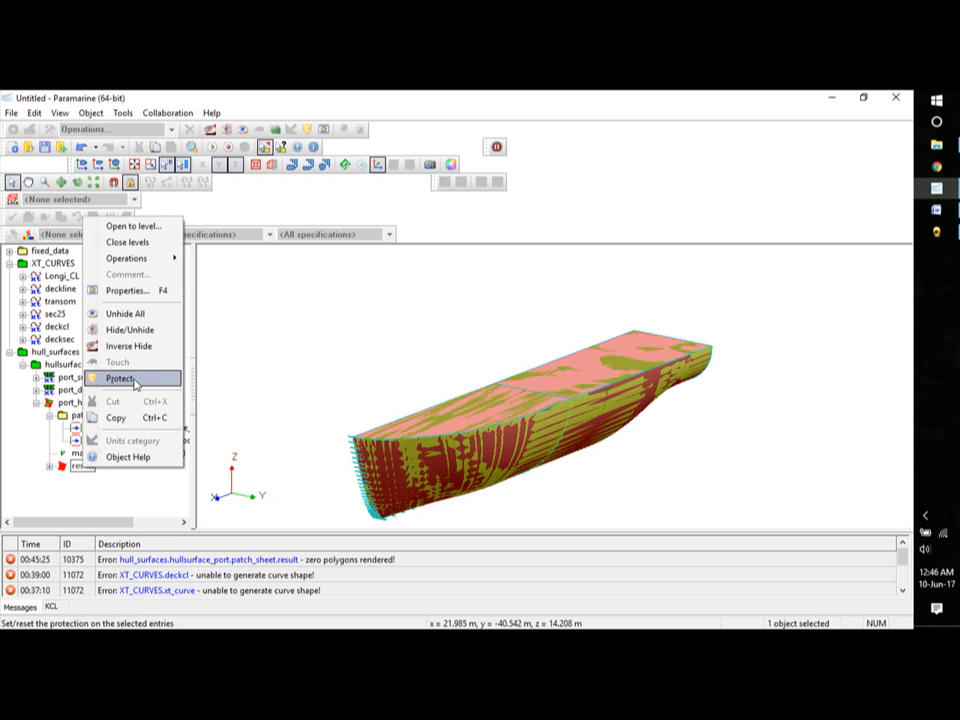
{"action": "left_click", "coordinate": [119, 418]}
{"action": "left_click", "coordinate": [36, 403]}
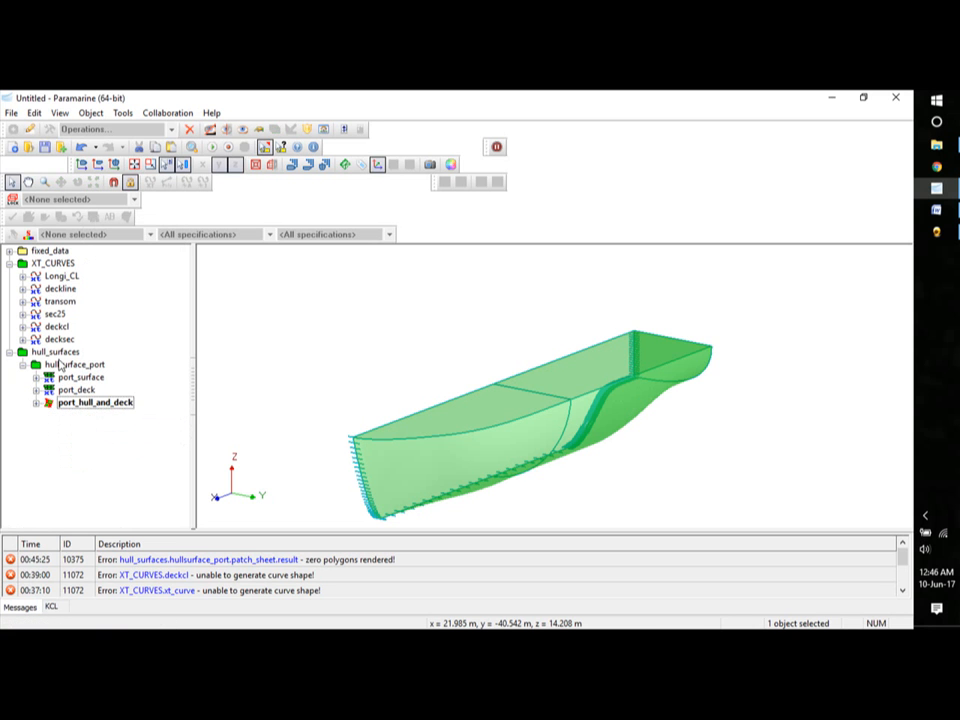
{"action": "left_click", "coordinate": [62, 365]}
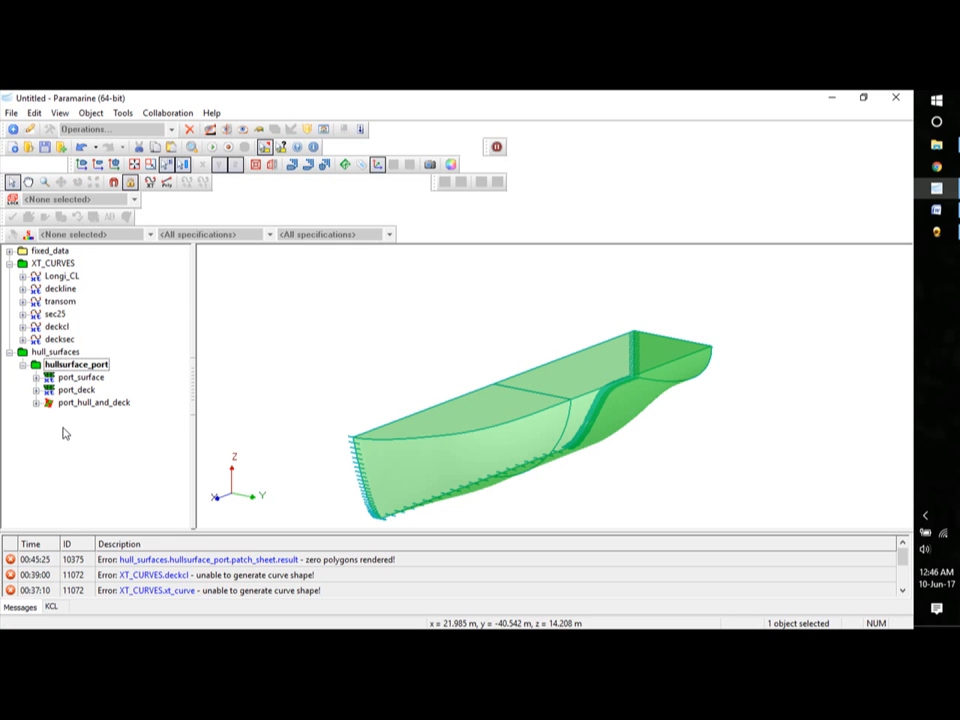
{"action": "right_click", "coordinate": [77, 367]}
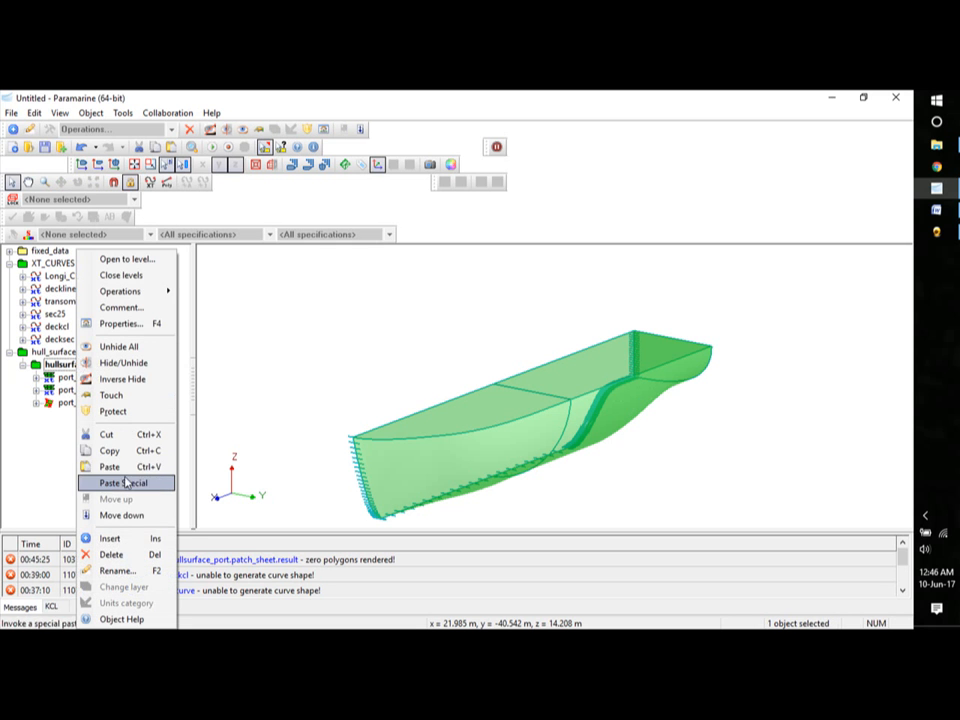
{"action": "left_click", "coordinate": [130, 482]}
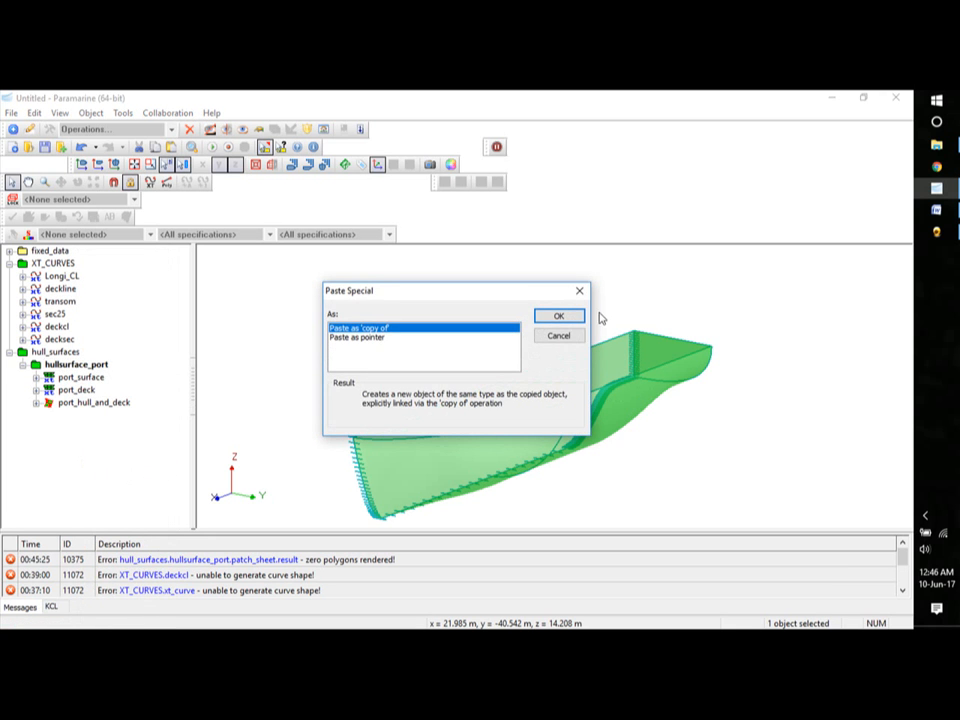
{"action": "left_click", "coordinate": [566, 317]}
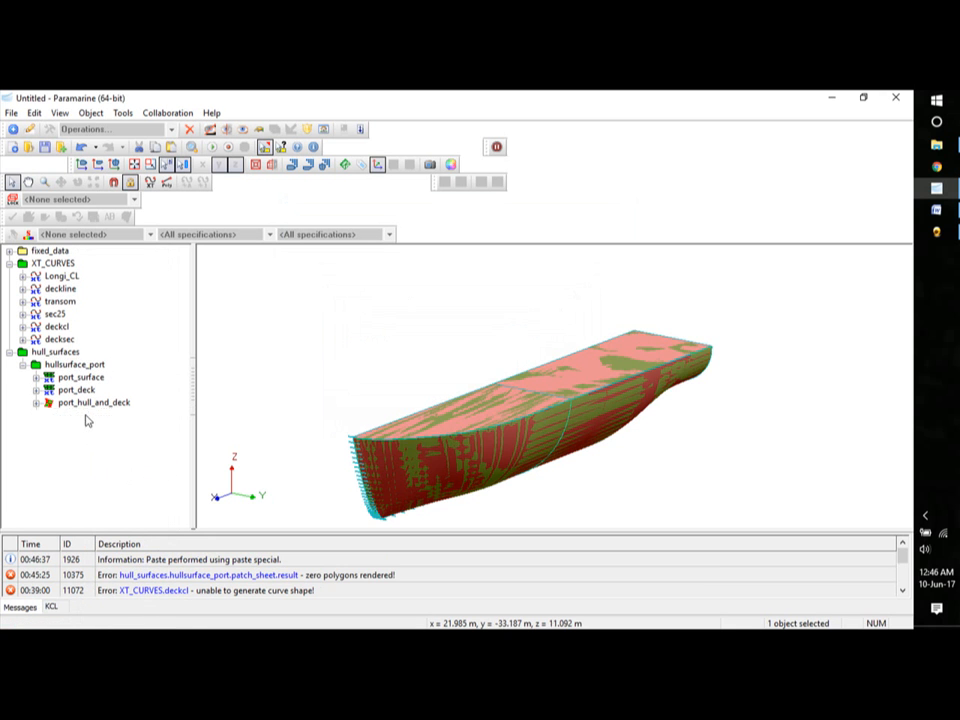
Rename the pasted copy of the result as stb hull and deck.
{"action": "right_click", "coordinate": [84, 416]}
{"action": "left_click", "coordinate": [125, 571]}
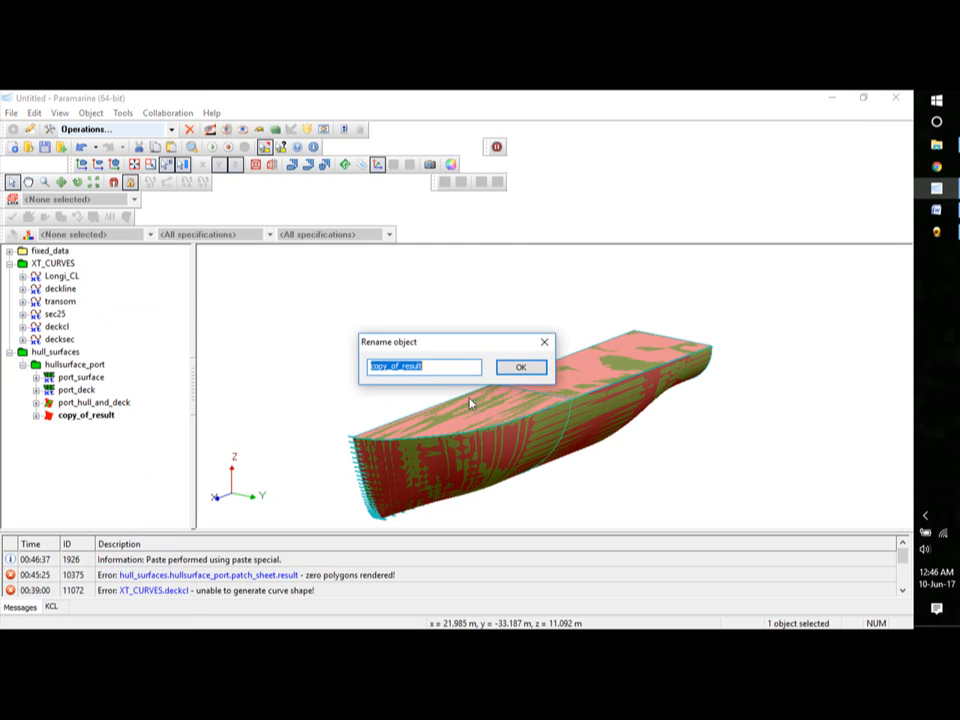
{"action": "type", "text": "st"}
{"action": "type", "text": "b hull and deck"}
{"action": "left_click", "coordinate": [522, 366]}
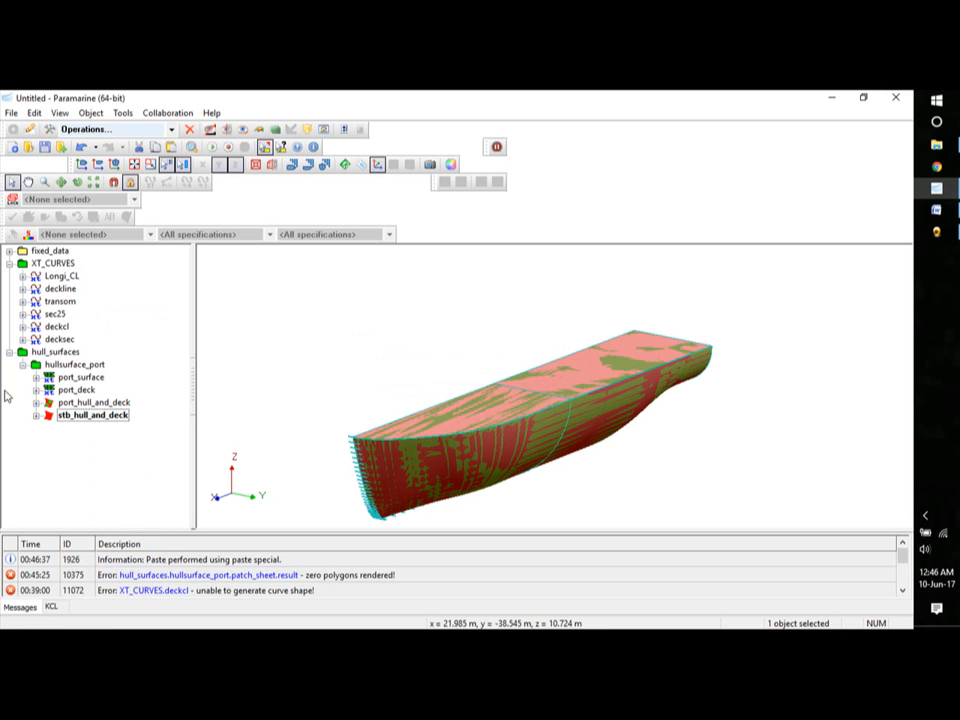
Mirror stb_hull_and_deck to the starboard side by applying a scale_coord operation with a y scaling of -1.000.
{"action": "right_click", "coordinate": [75, 422]}
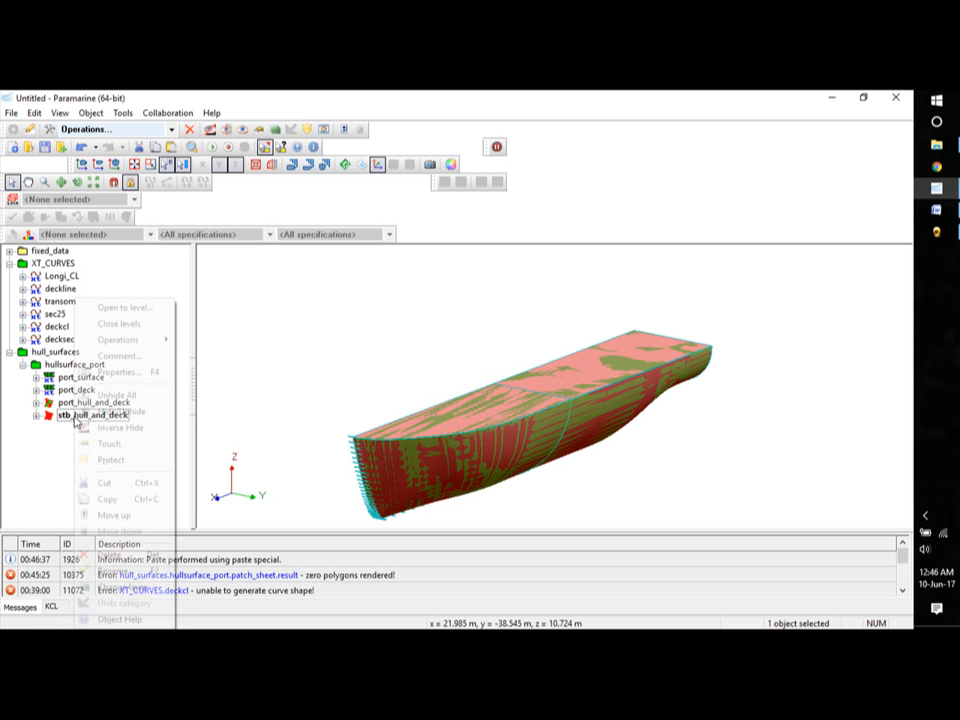
{"action": "mouse_move", "coordinate": [137, 342]}
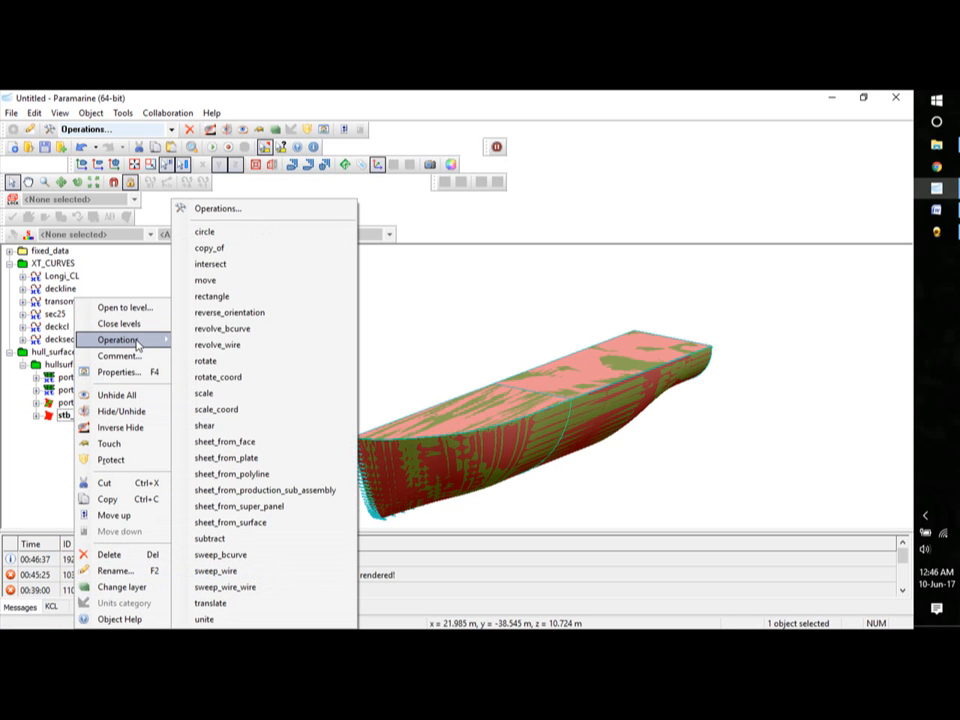
{"action": "left_click", "coordinate": [217, 410]}
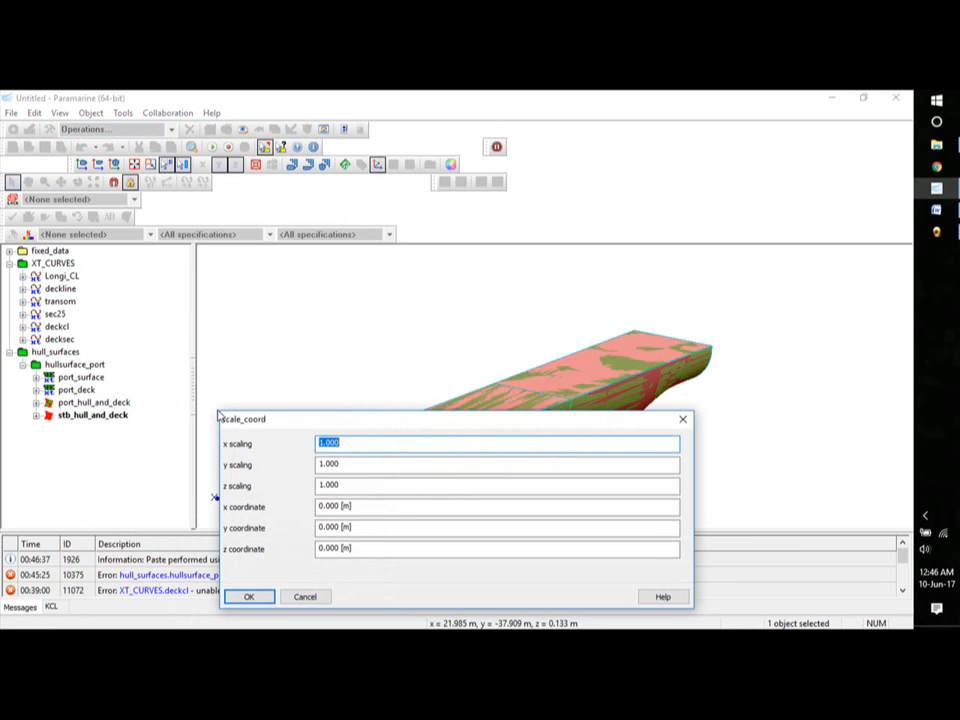
{"action": "left_click", "coordinate": [321, 463]}
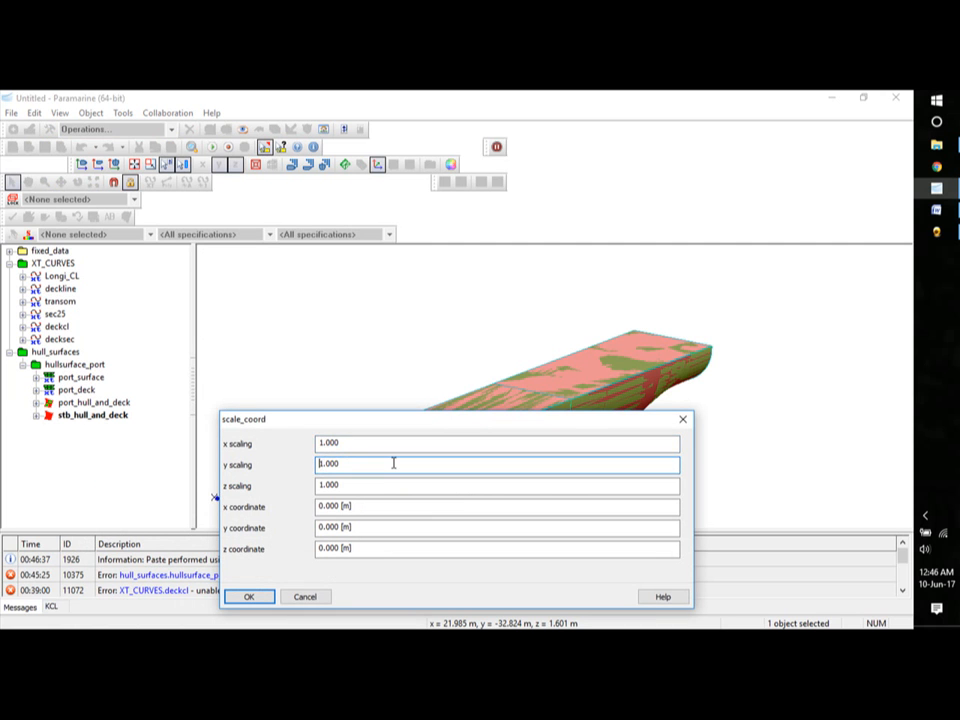
{"action": "type", "text": "-"}
{"action": "left_click", "coordinate": [265, 598]}
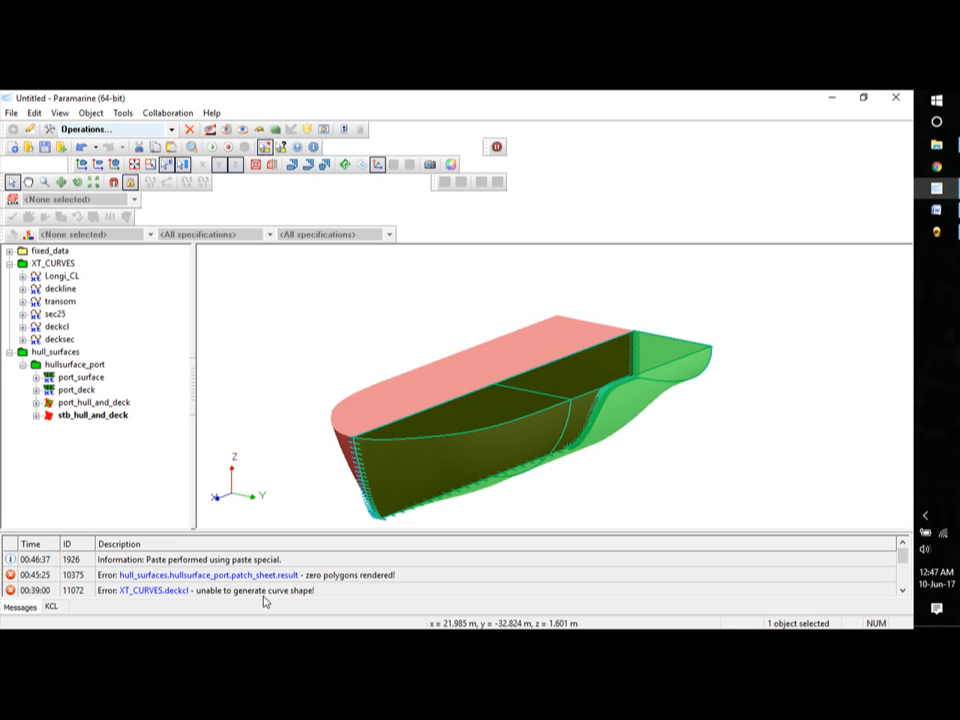
Insert a patch_solid object from Solid Modelling under hull_surfaces, keeping the default name.
{"action": "left_click", "coordinate": [756, 444]}
{"action": "mouse_move", "coordinate": [792, 389]}
{"action": "middle_mouse_down"}
{"action": "mouse_move", "coordinate": [753, 414]}
{"action": "mouse_move", "coordinate": [793, 373]}
{"action": "mouse_move", "coordinate": [788, 387]}
{"action": "middle_mouse_up"}
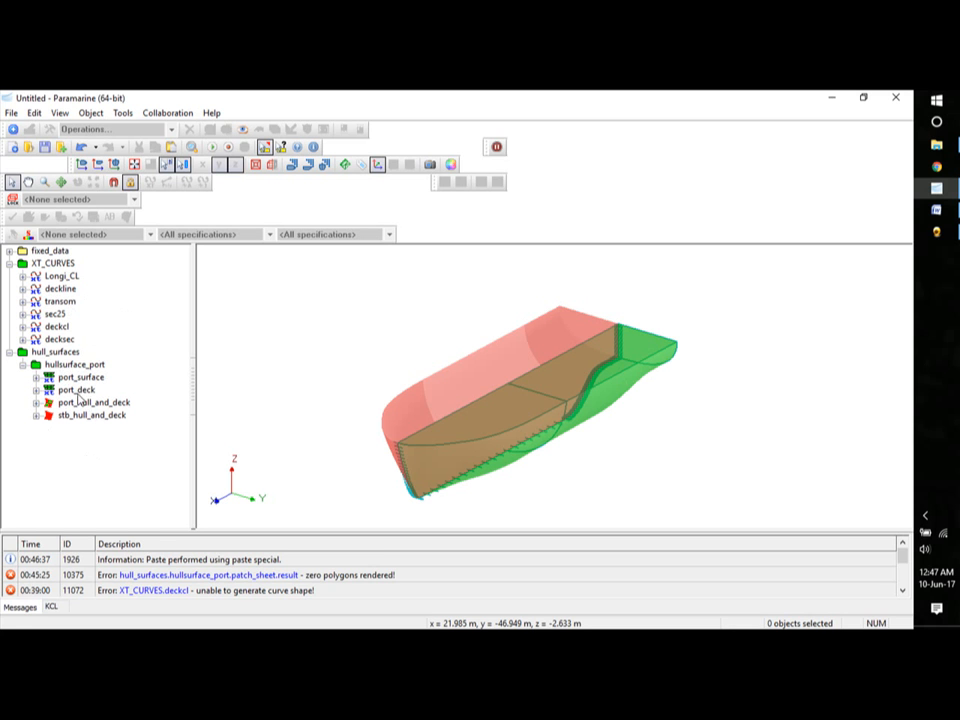
{"action": "left_click", "coordinate": [52, 354]}
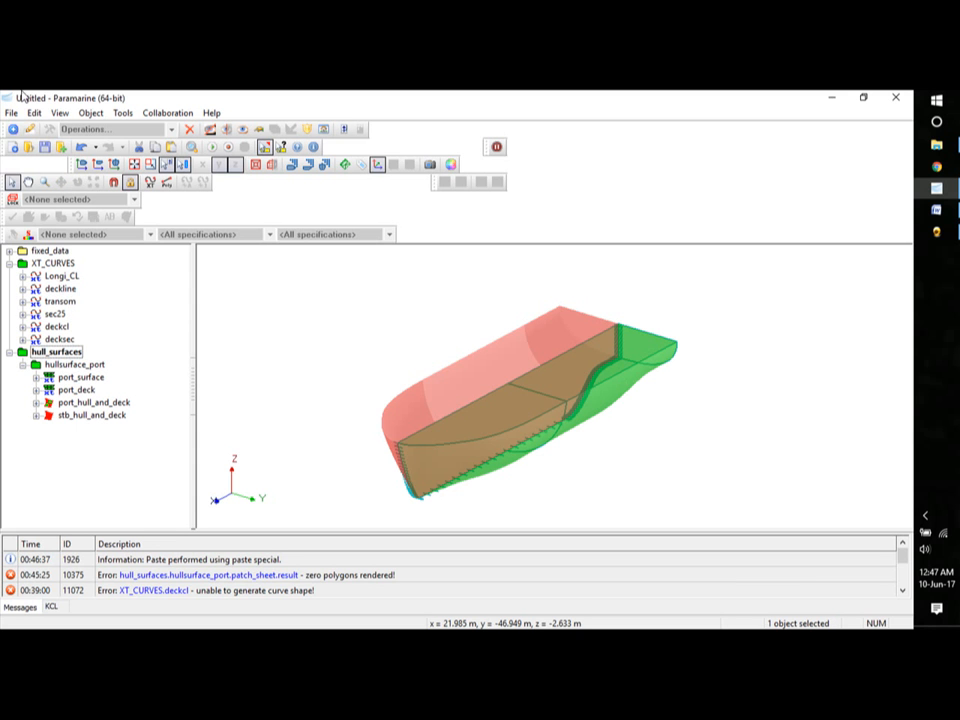
{"action": "left_click", "coordinate": [13, 129]}
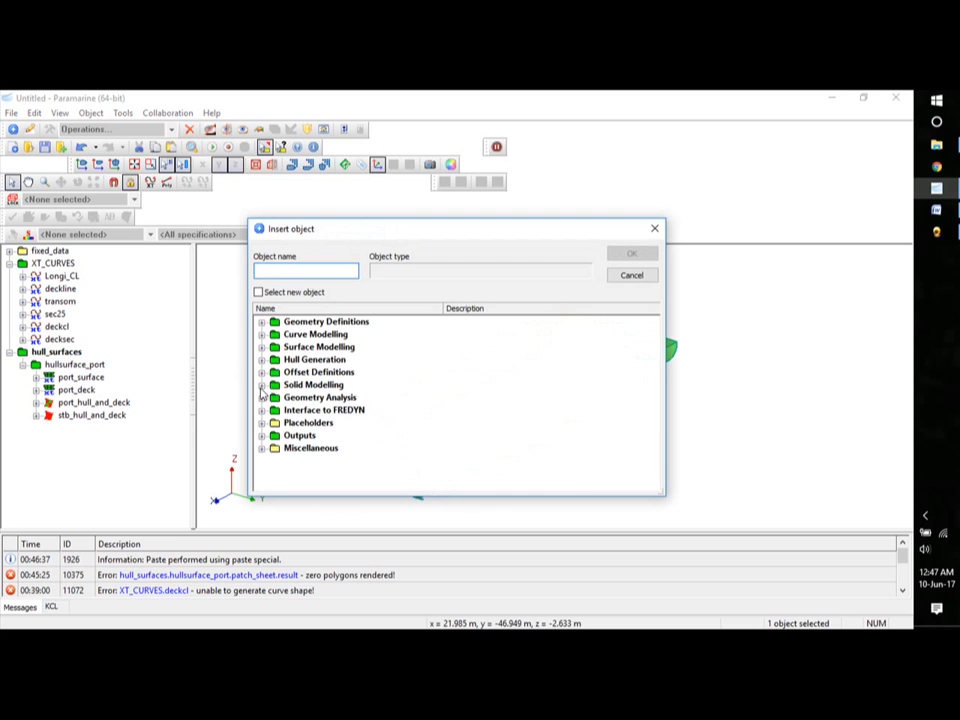
{"action": "left_click", "coordinate": [261, 386]}
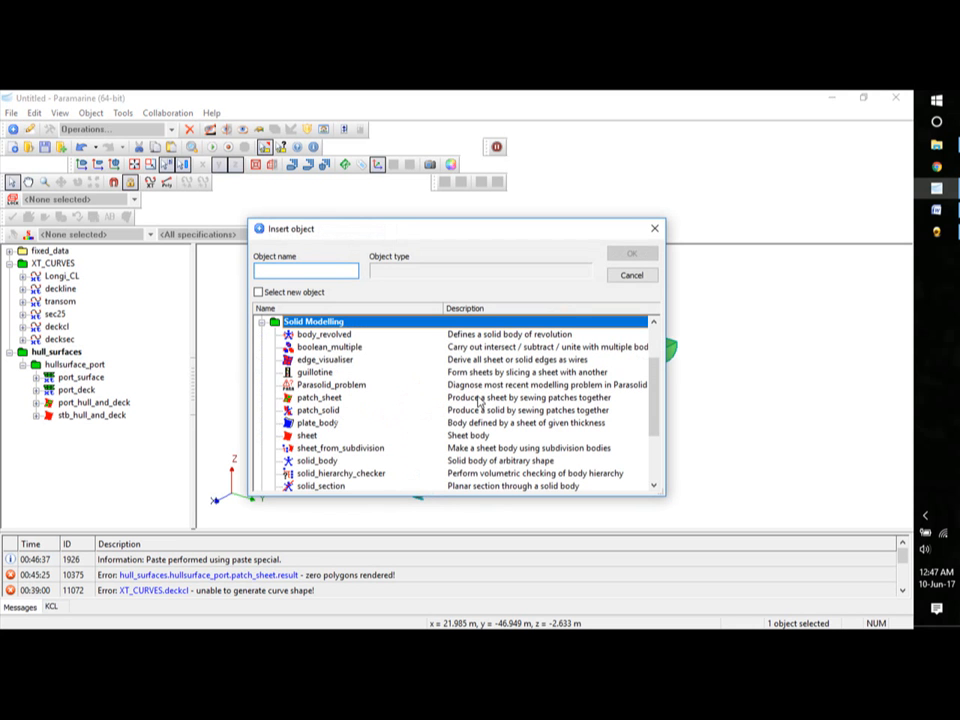
{"action": "left_click", "coordinate": [316, 410]}
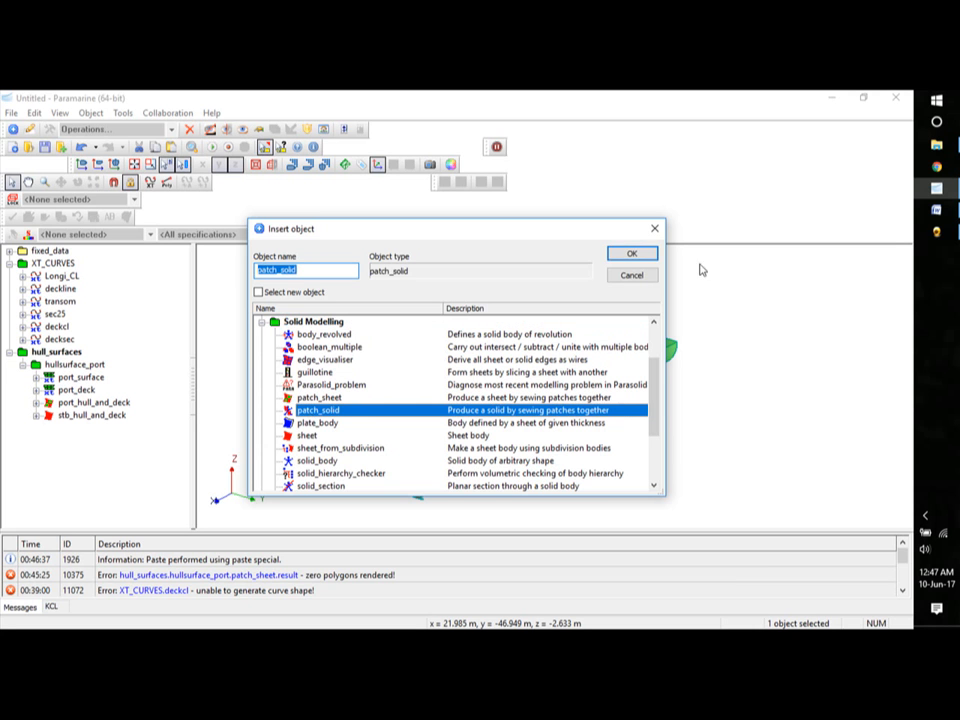
{"action": "left_click", "coordinate": [633, 254]}
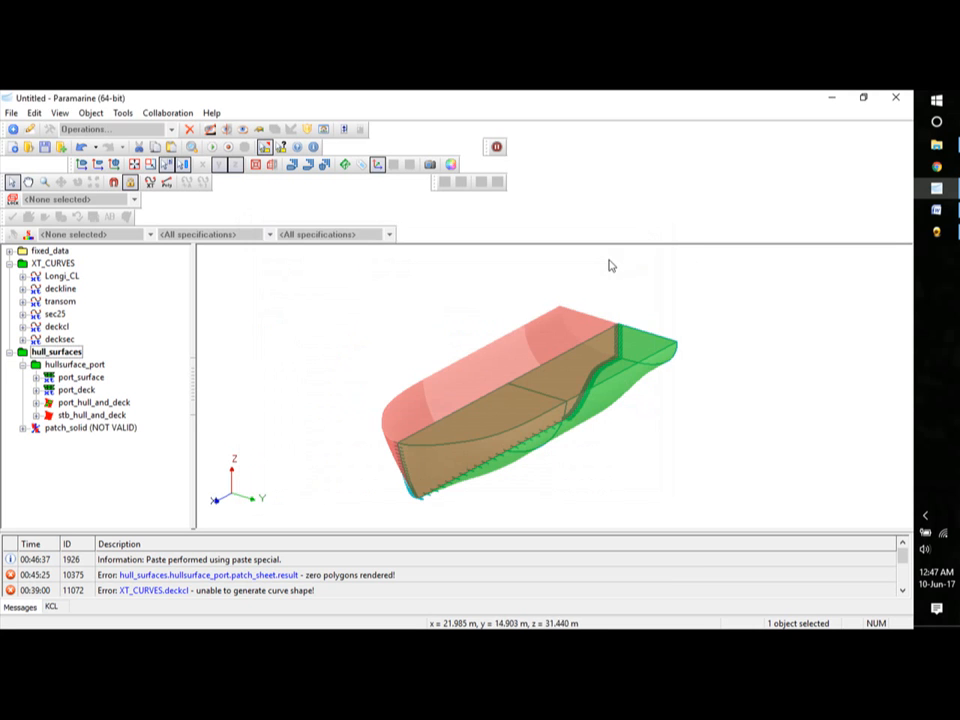
Copy the result of port_hull_and_deck and paste it as a pointer into the patches of patch_solid.
{"action": "left_click", "coordinate": [23, 428]}
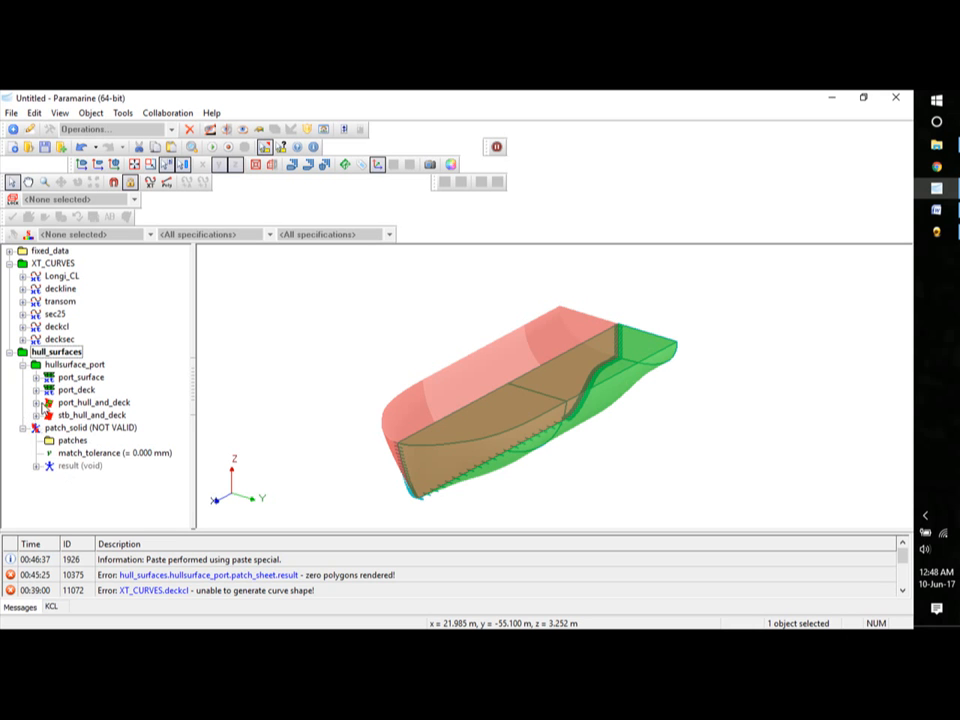
{"action": "left_click", "coordinate": [36, 402]}
{"action": "left_click", "coordinate": [36, 402]}
{"action": "left_click", "coordinate": [36, 390]}
{"action": "left_click", "coordinate": [36, 364]}
{"action": "left_click", "coordinate": [36, 402]}
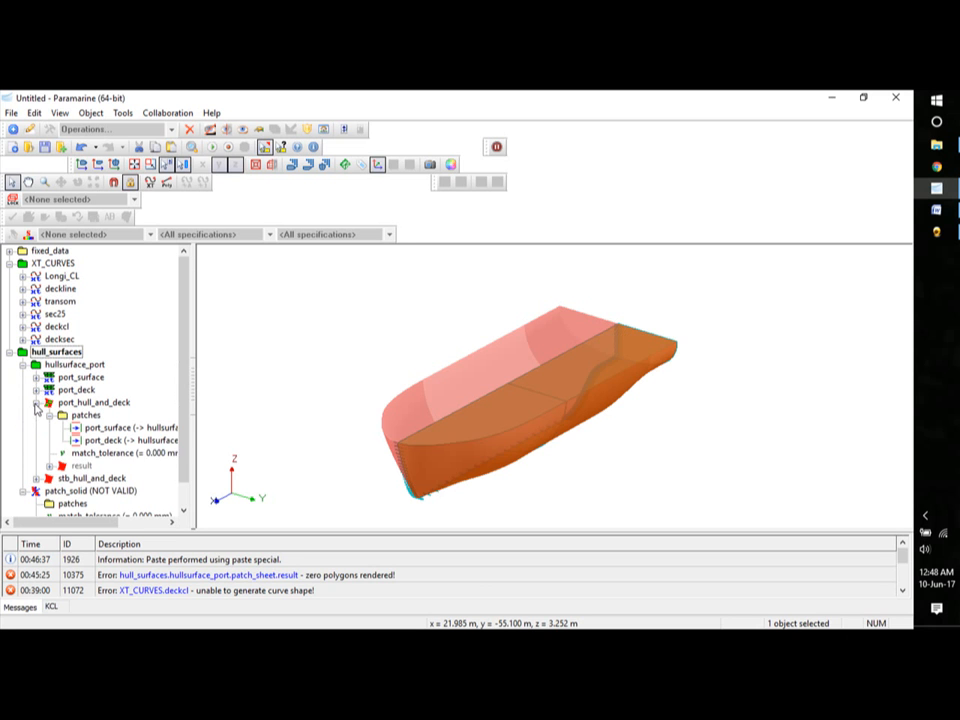
{"action": "left_click", "coordinate": [82, 466]}
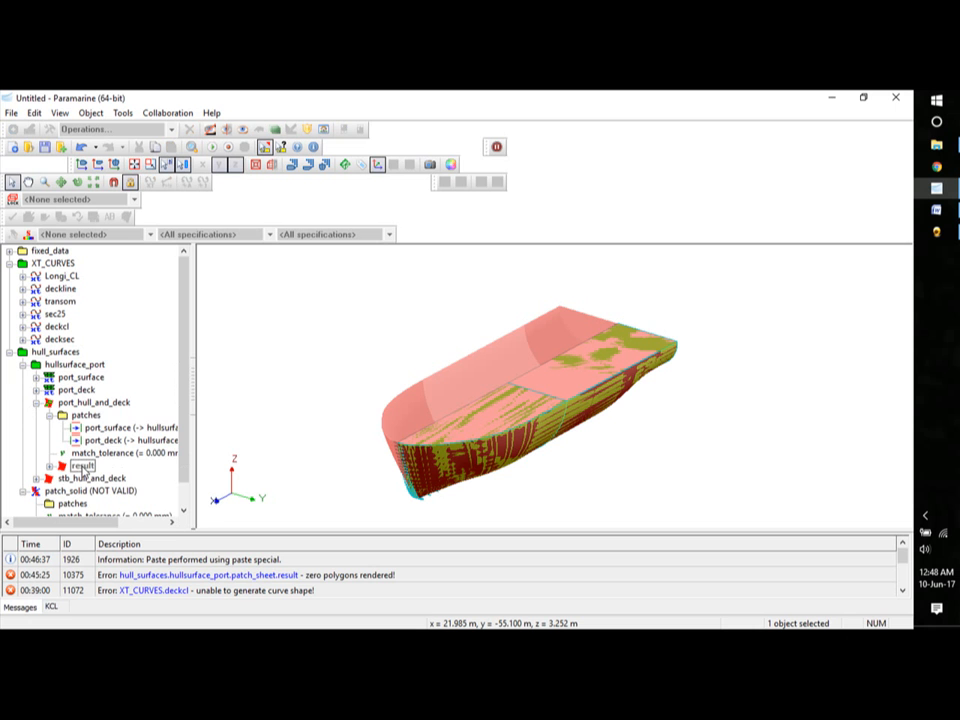
{"action": "right_click", "coordinate": [85, 467]}
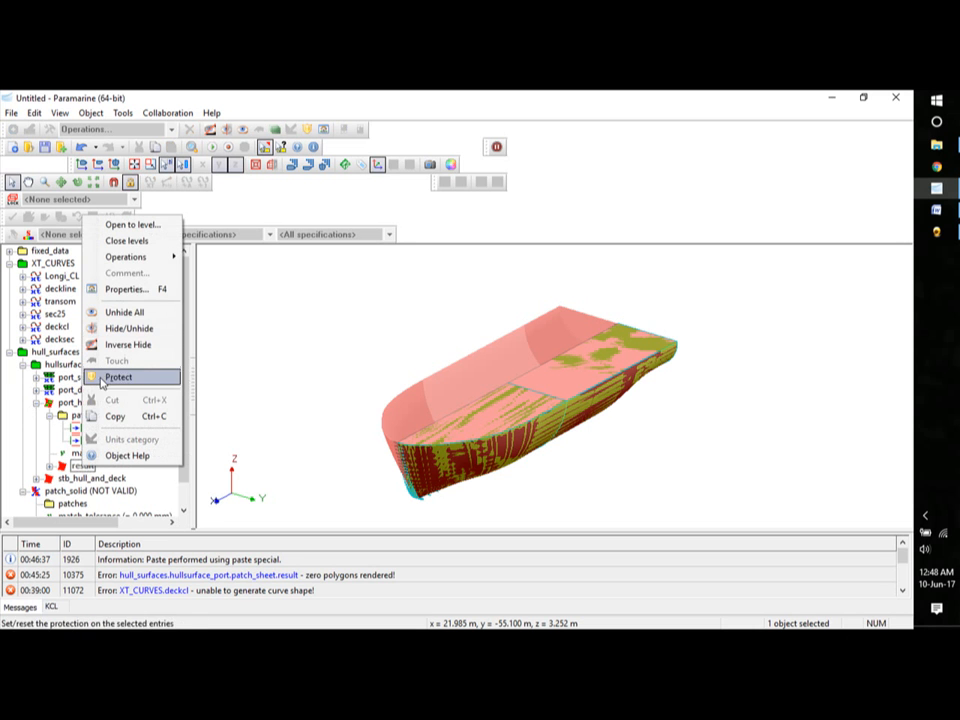
{"action": "left_click", "coordinate": [115, 418]}
{"action": "left_click", "coordinate": [72, 502]}
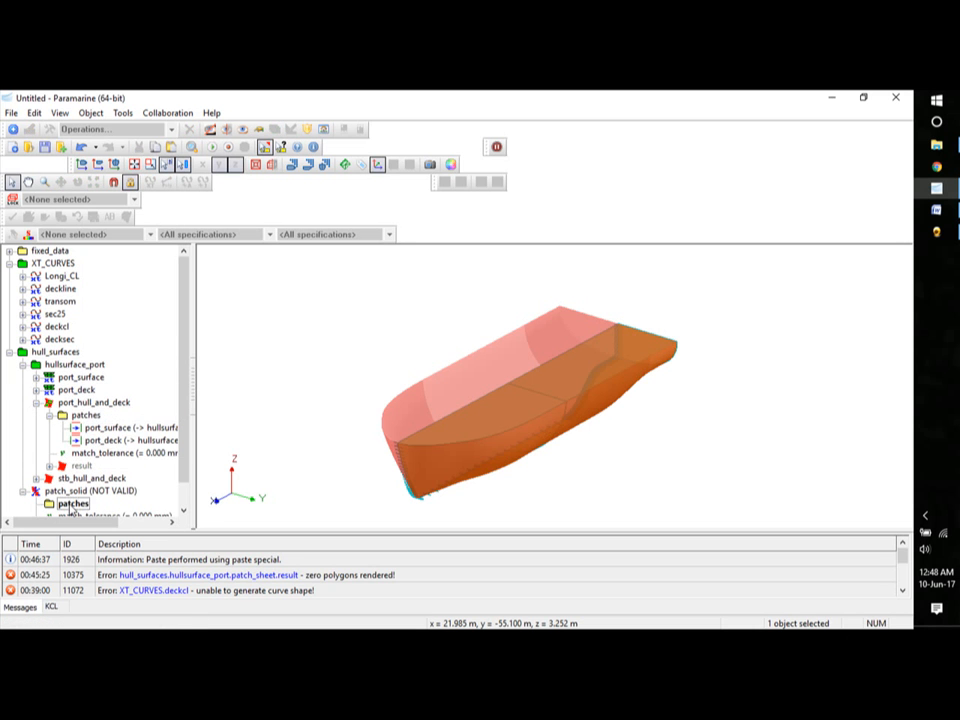
{"action": "right_click", "coordinate": [73, 502]}
{"action": "left_click", "coordinate": [112, 438]}
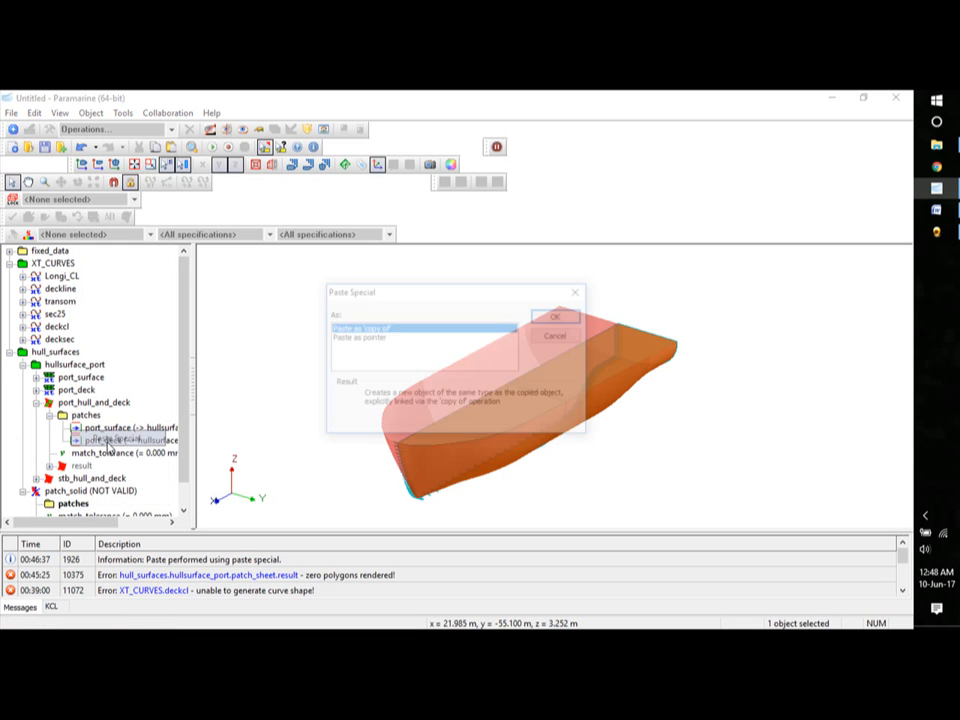
{"action": "left_click", "coordinate": [360, 337]}
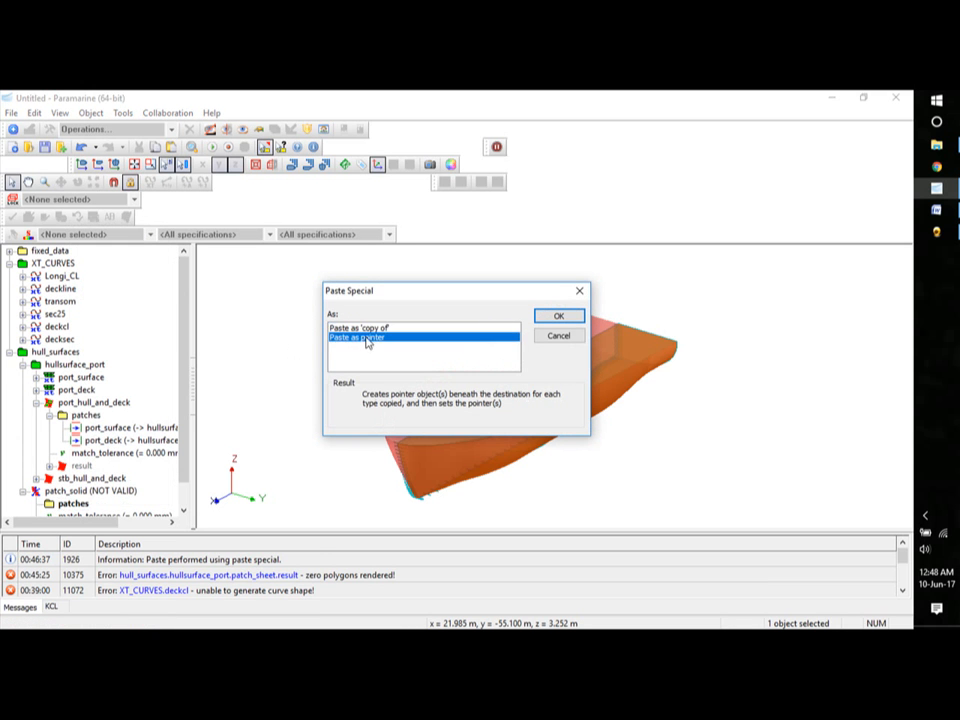
{"action": "left_click", "coordinate": [559, 316]}
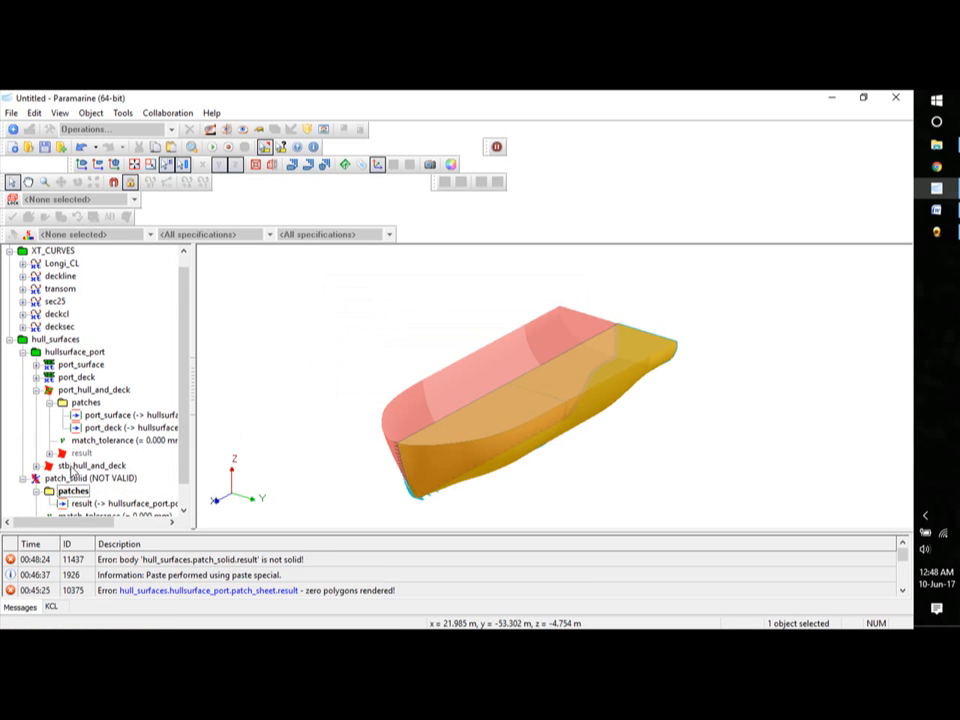
Copy stb_hull_and_deck and paste it as a pointer into the patches of patch_solid.
{"action": "left_click", "coordinate": [75, 466]}
{"action": "right_click", "coordinate": [75, 469]}
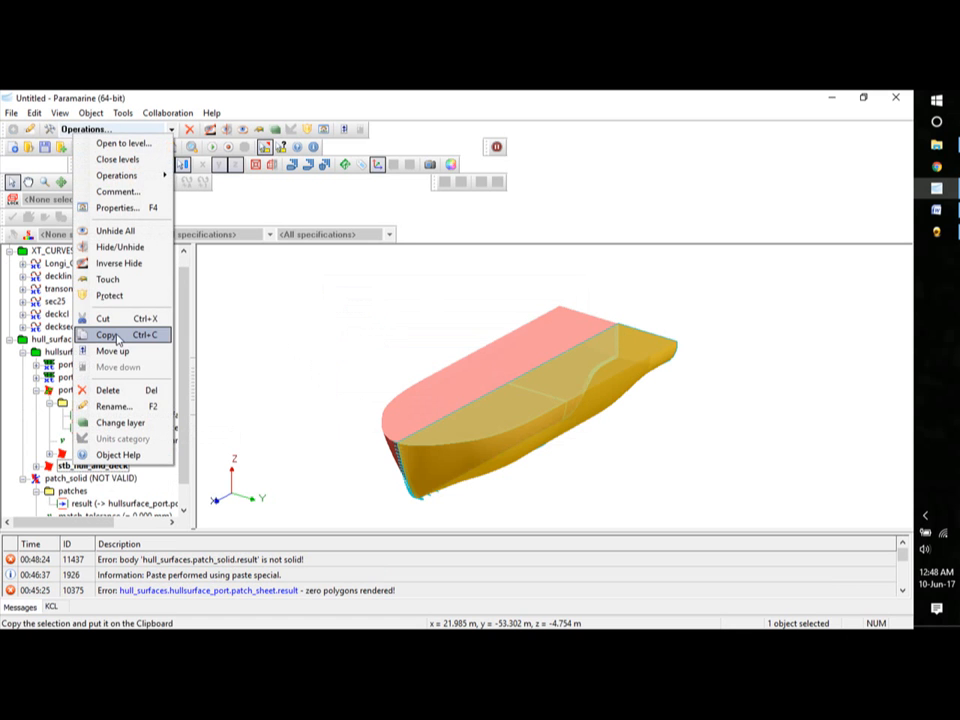
{"action": "left_click", "coordinate": [117, 336]}
{"action": "left_click", "coordinate": [72, 491]}
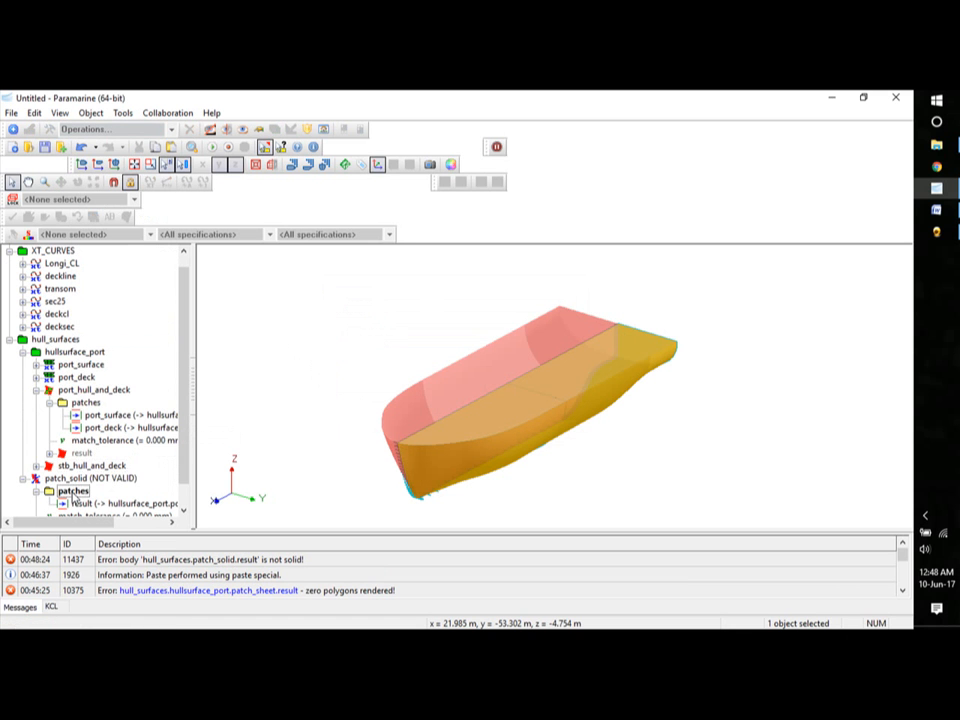
{"action": "right_click", "coordinate": [72, 491]}
{"action": "left_click", "coordinate": [120, 428]}
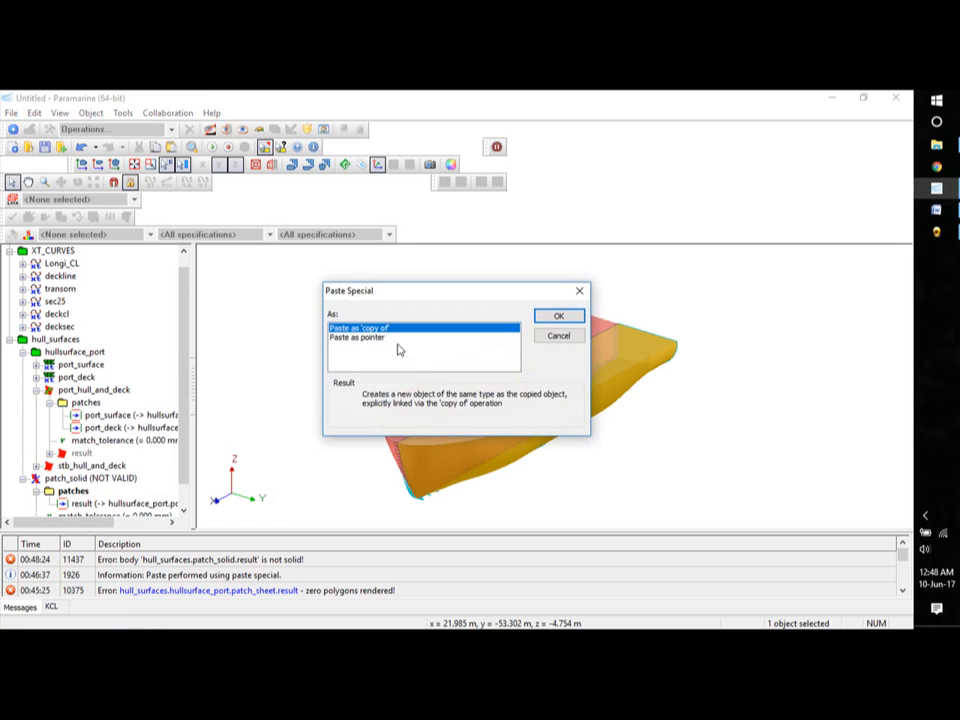
{"action": "left_click", "coordinate": [381, 337]}
{"action": "left_click", "coordinate": [541, 318]}
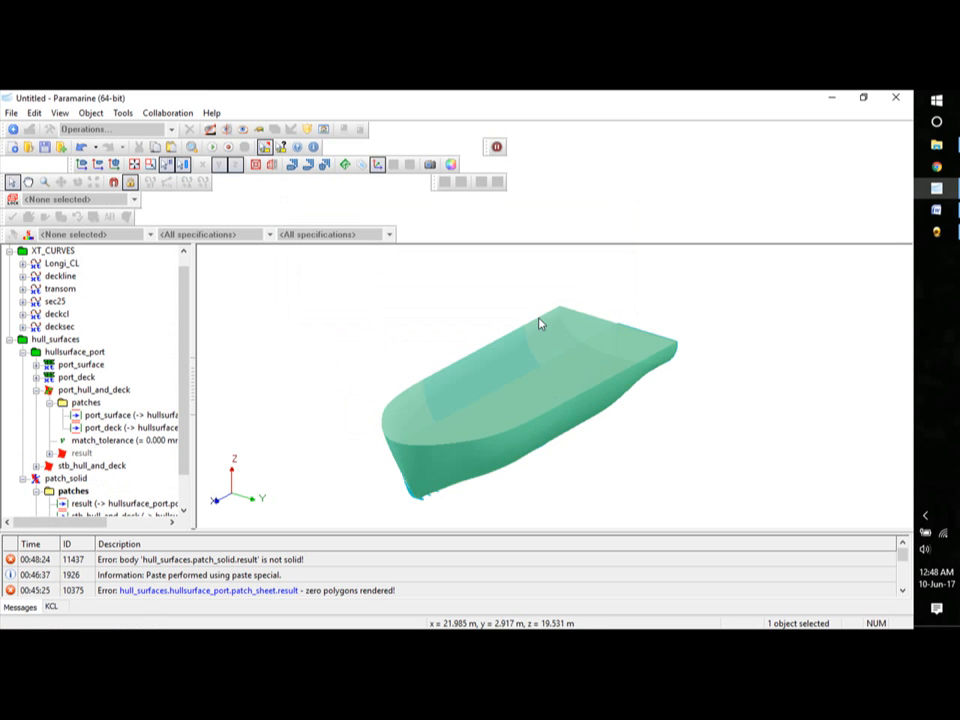
Examine the result of patch_solid from several angles to check the complete hull solid.
{"action": "left_click", "coordinate": [23, 353]}
{"action": "left_click", "coordinate": [68, 441]}
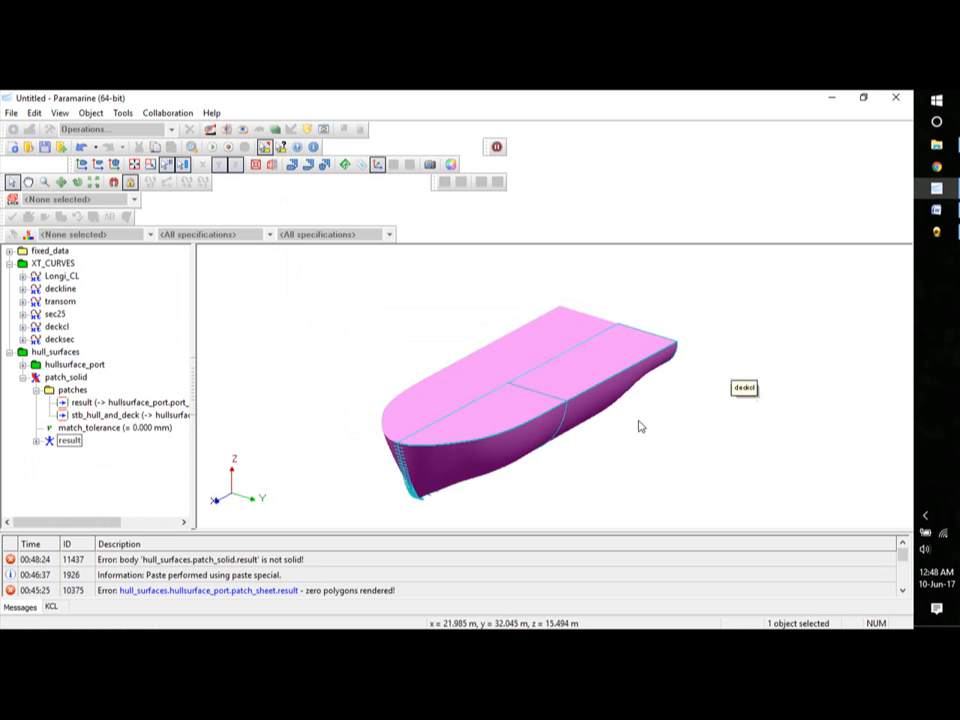
{"action": "middle_click_drag", "start_coordinate": [640, 426], "coordinate": [664, 430]}
{"action": "middle_click_drag", "start_coordinate": [633, 433], "coordinate": [667, 433]}
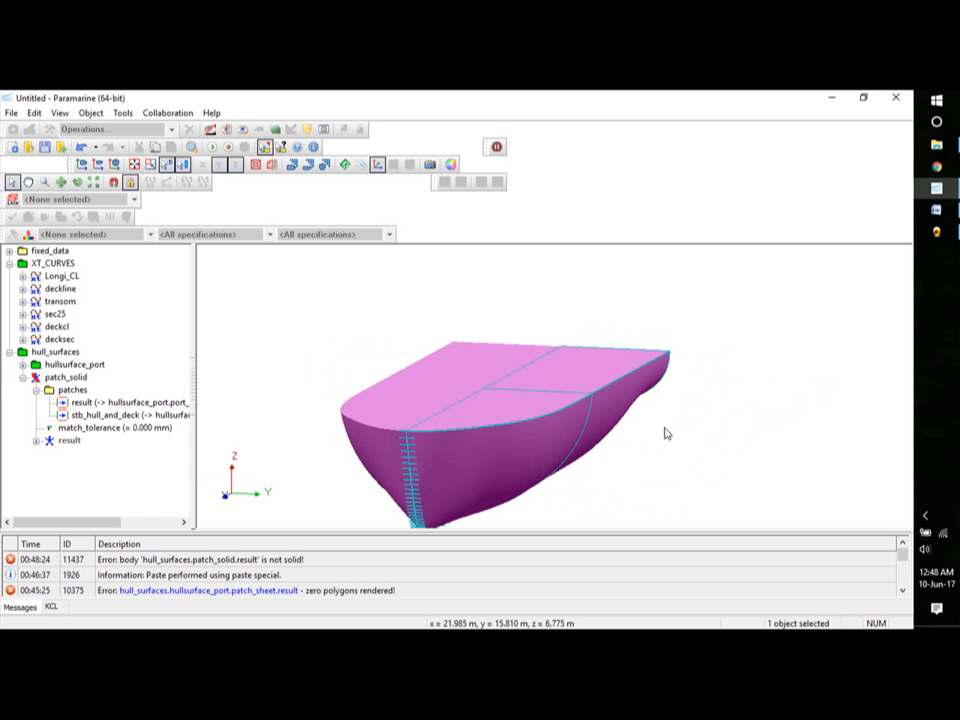
{"action": "middle_click_drag", "start_coordinate": [667, 433], "coordinate": [647, 450]}
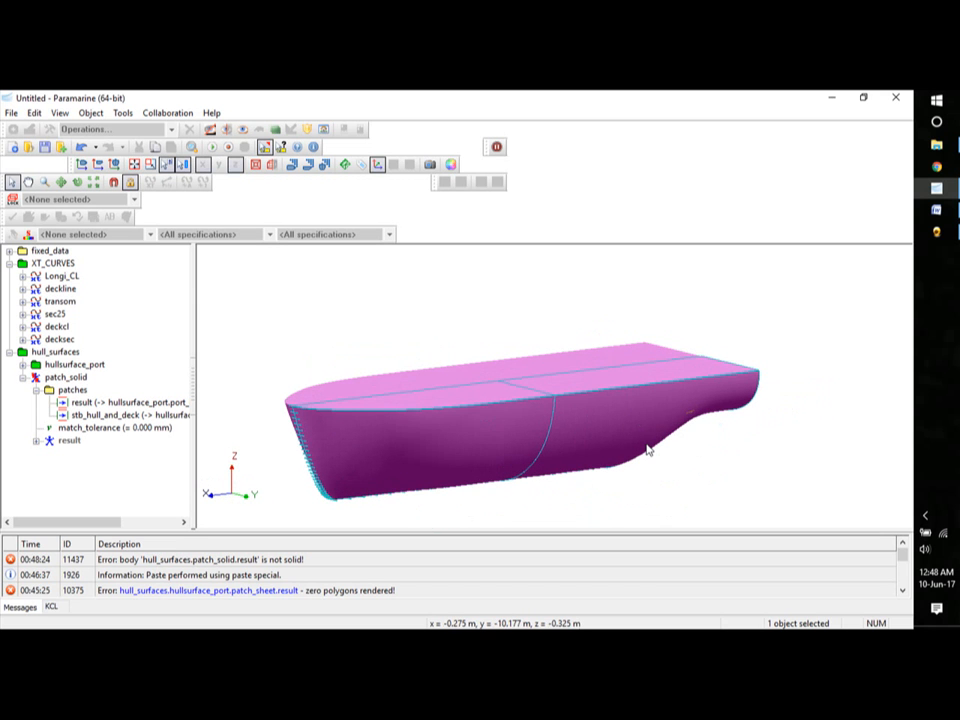
{"action": "left_click", "coordinate": [36, 390]}
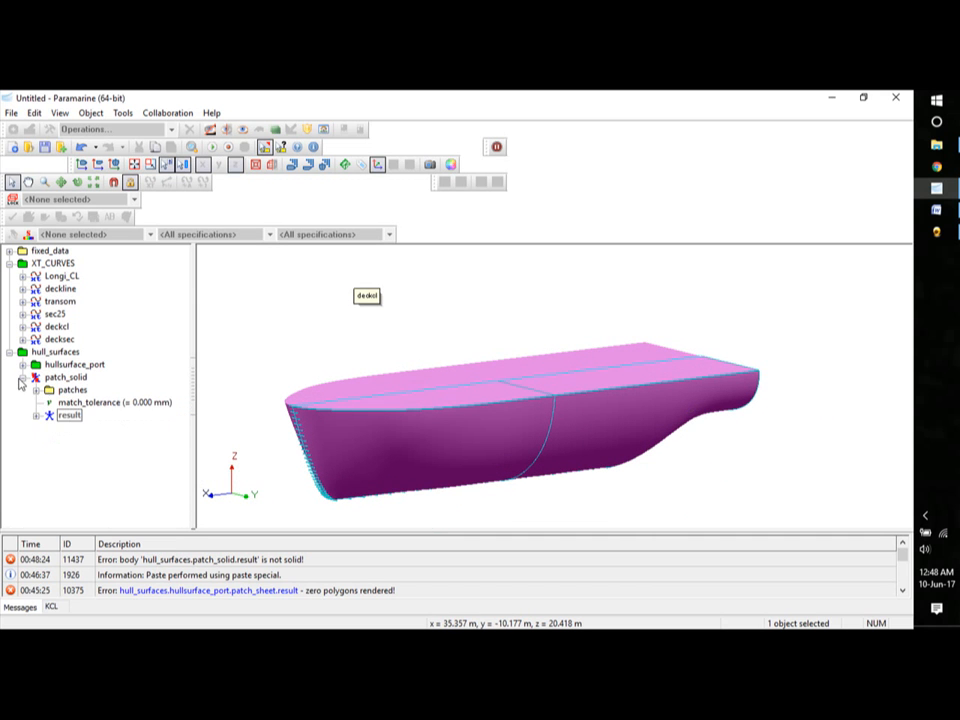
{"action": "left_click", "coordinate": [23, 378]}
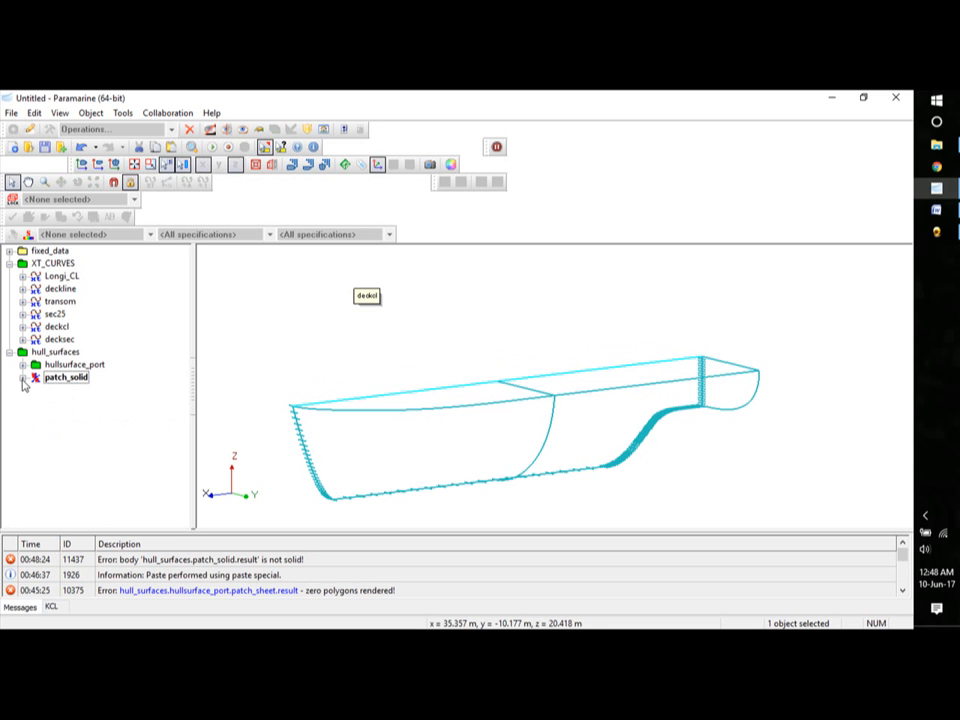
{"action": "left_click", "coordinate": [23, 378]}
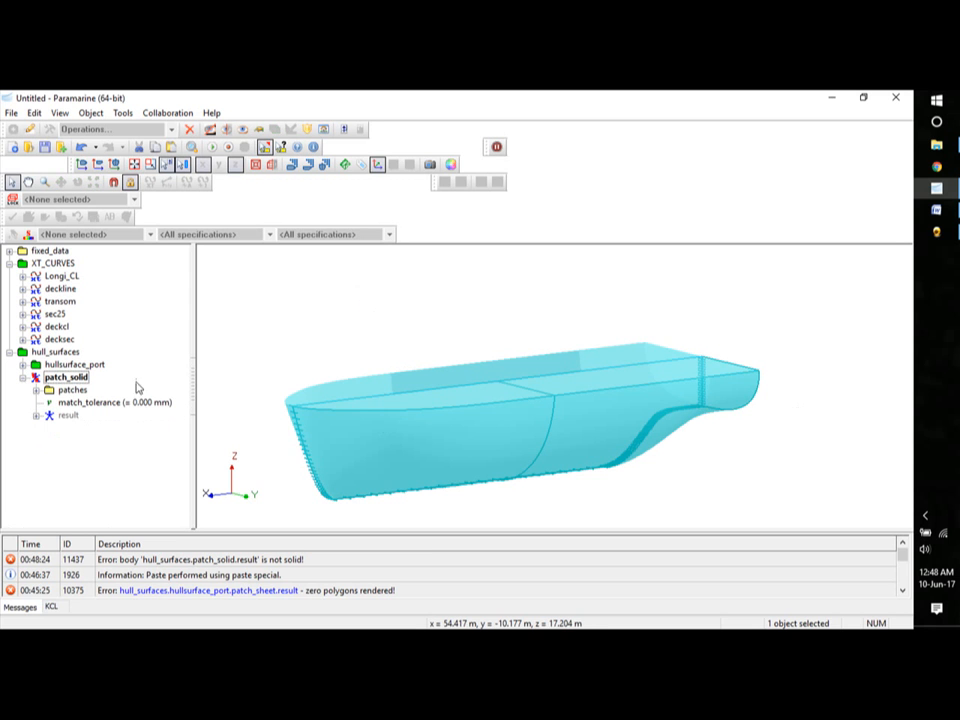
{"action": "left_click", "coordinate": [50, 415]}
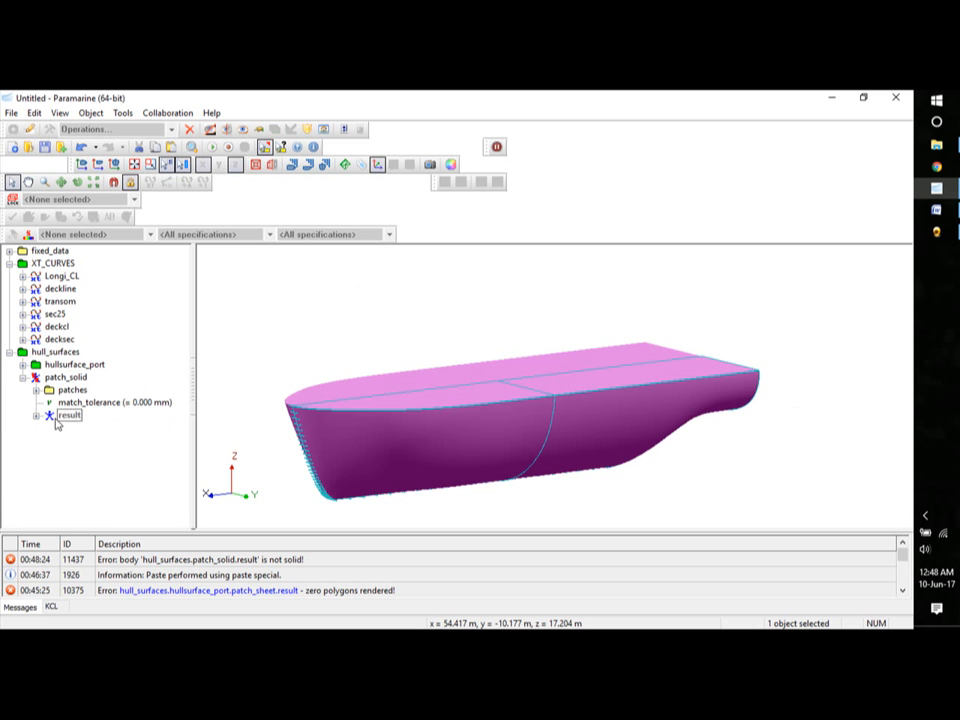
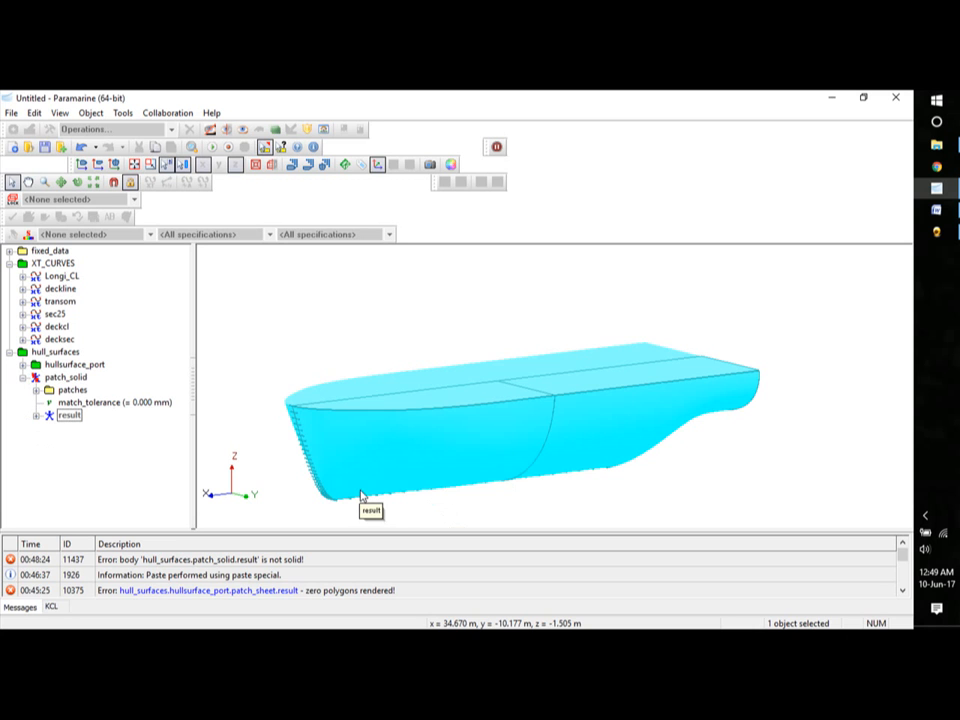
Collapse patch_solid and the hull_surfaces placeholder in the object tree.
{"action": "left_click", "coordinate": [22, 377]}
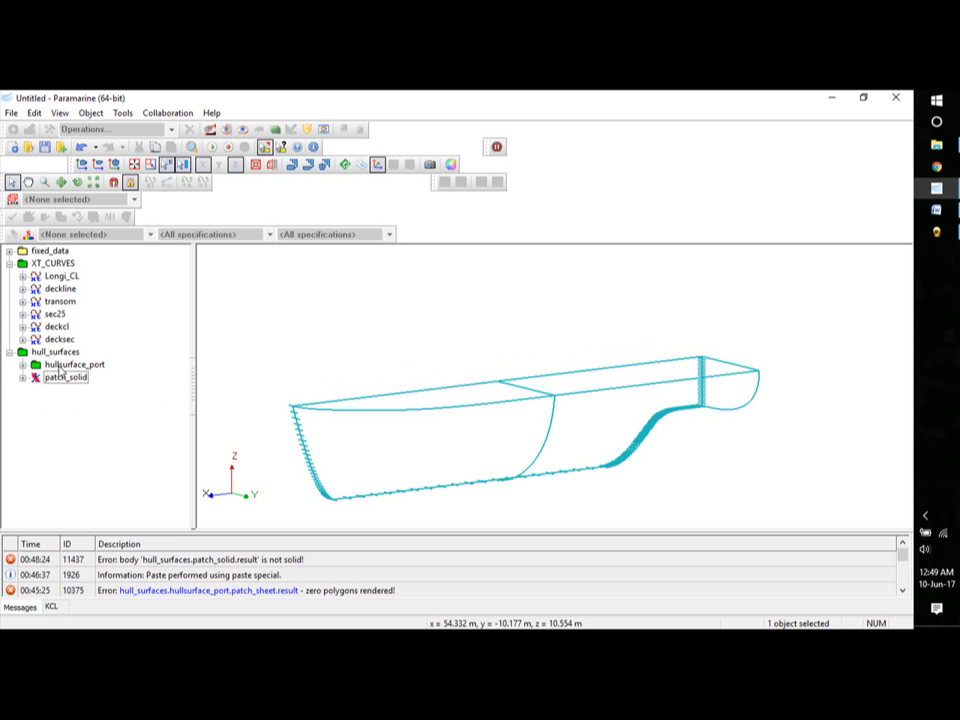
{"action": "left_click", "coordinate": [58, 353]}
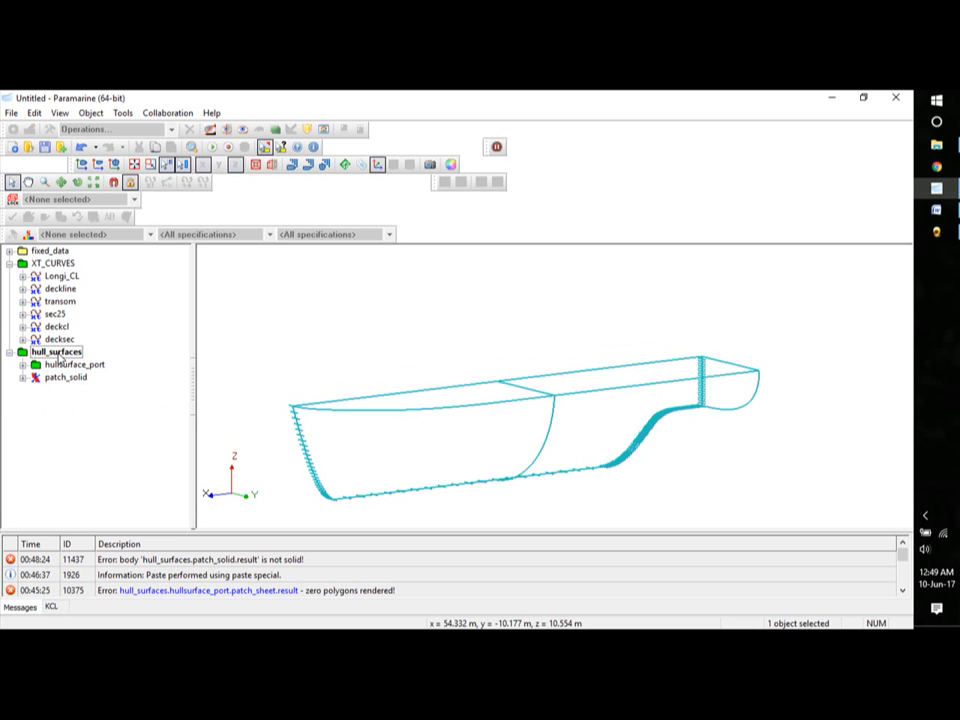
{"action": "left_click", "coordinate": [9, 352]}
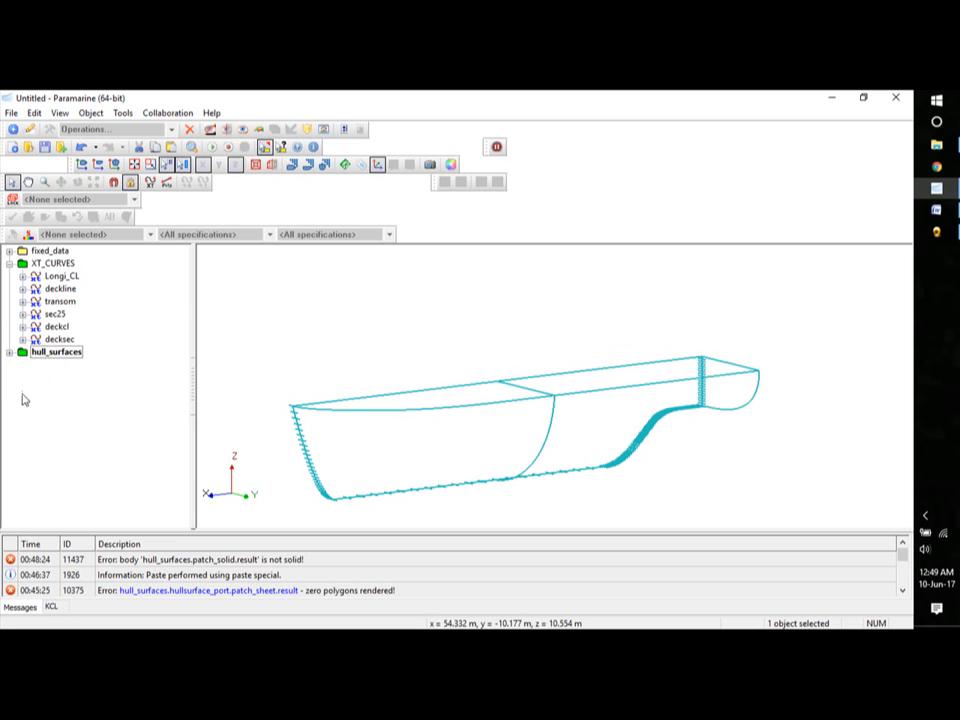
{"action": "left_click", "coordinate": [9, 352]}
{"action": "left_click", "coordinate": [22, 378]}
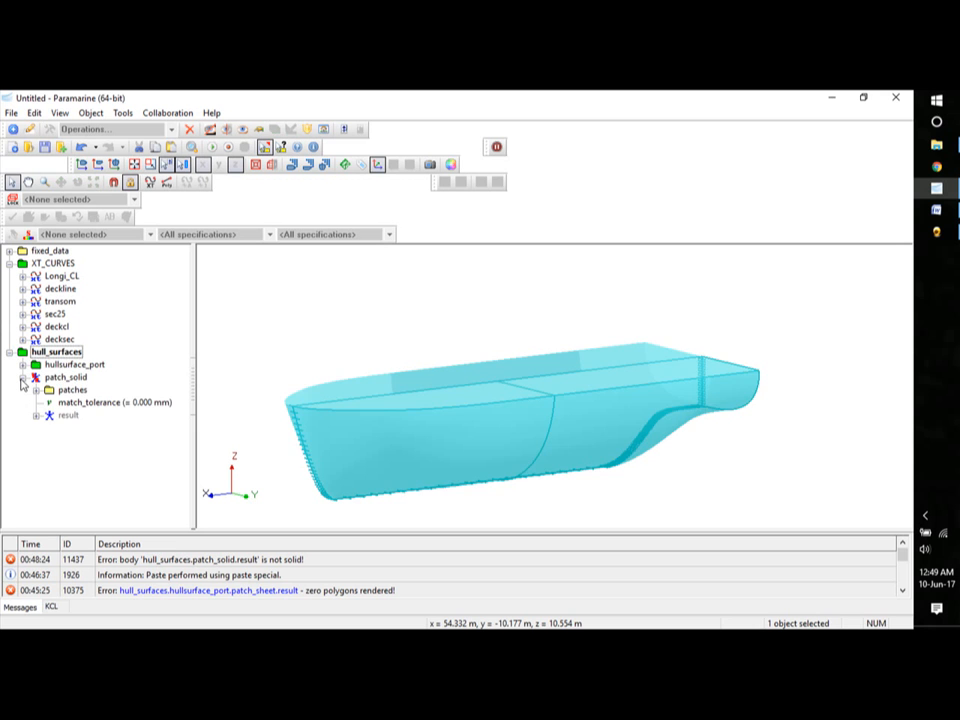
{"action": "left_click", "coordinate": [22, 378]}
{"action": "left_click", "coordinate": [9, 352]}
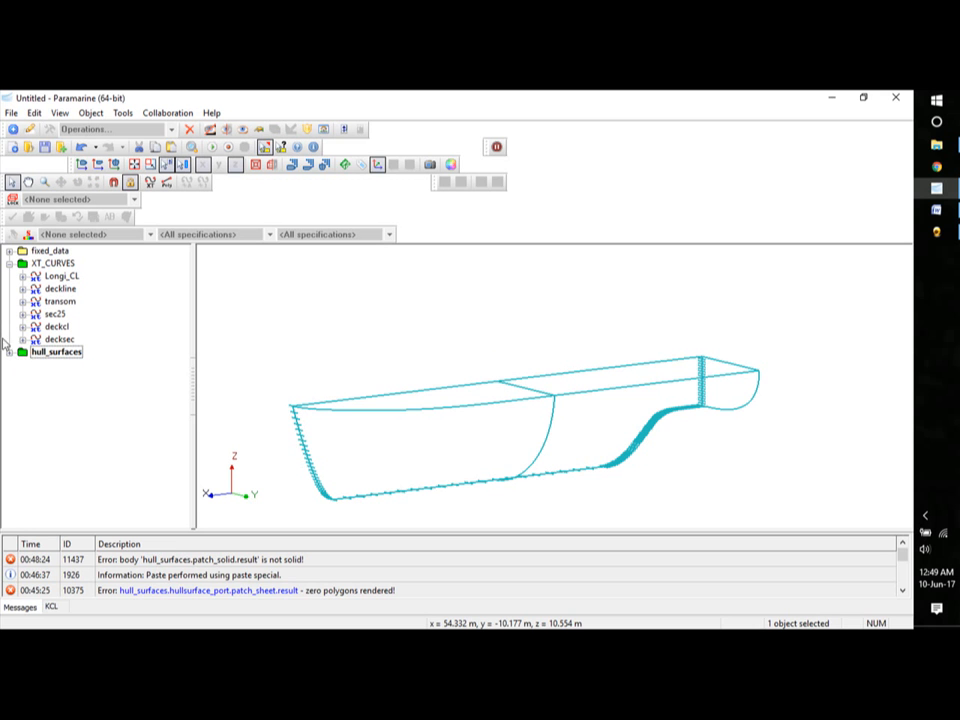
{"action": "left_click", "coordinate": [12, 129]}
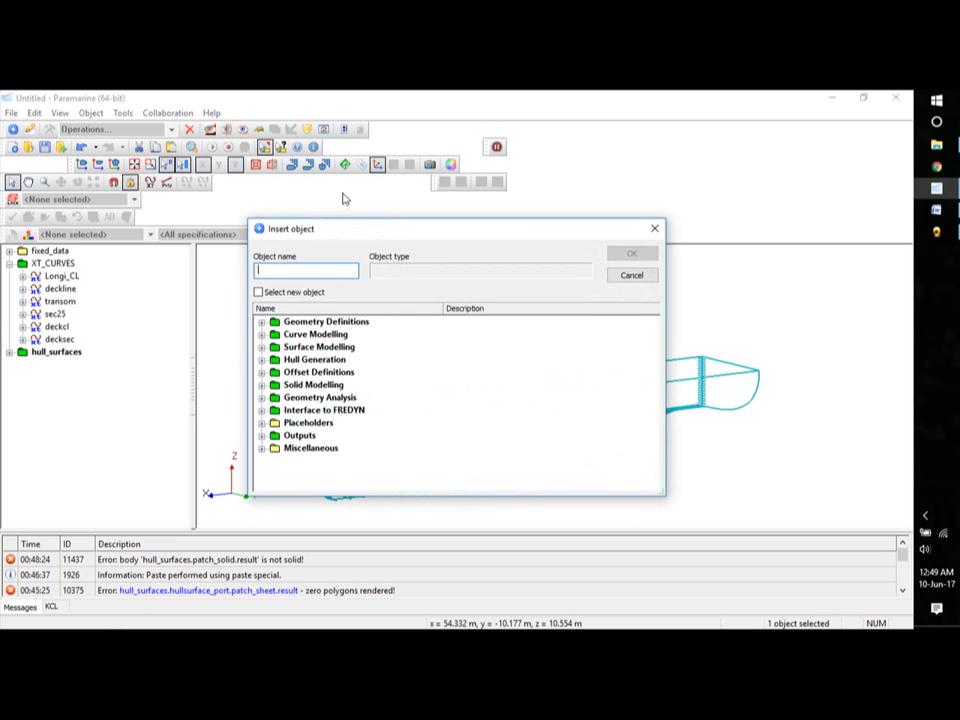
{"action": "left_click", "coordinate": [262, 322]}
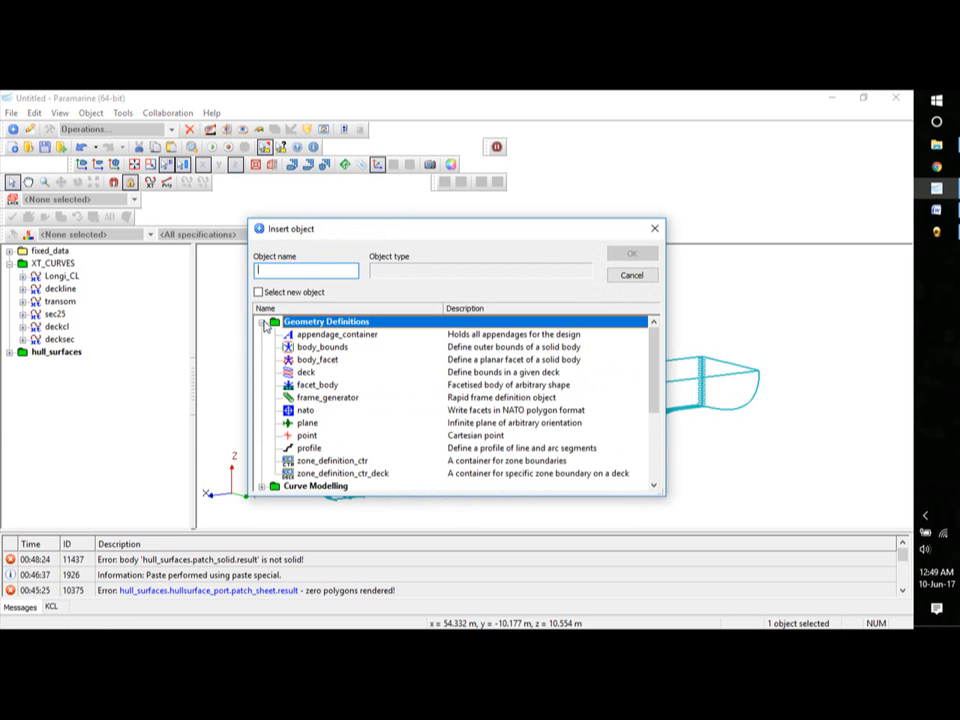
{"action": "left_click", "coordinate": [263, 324]}
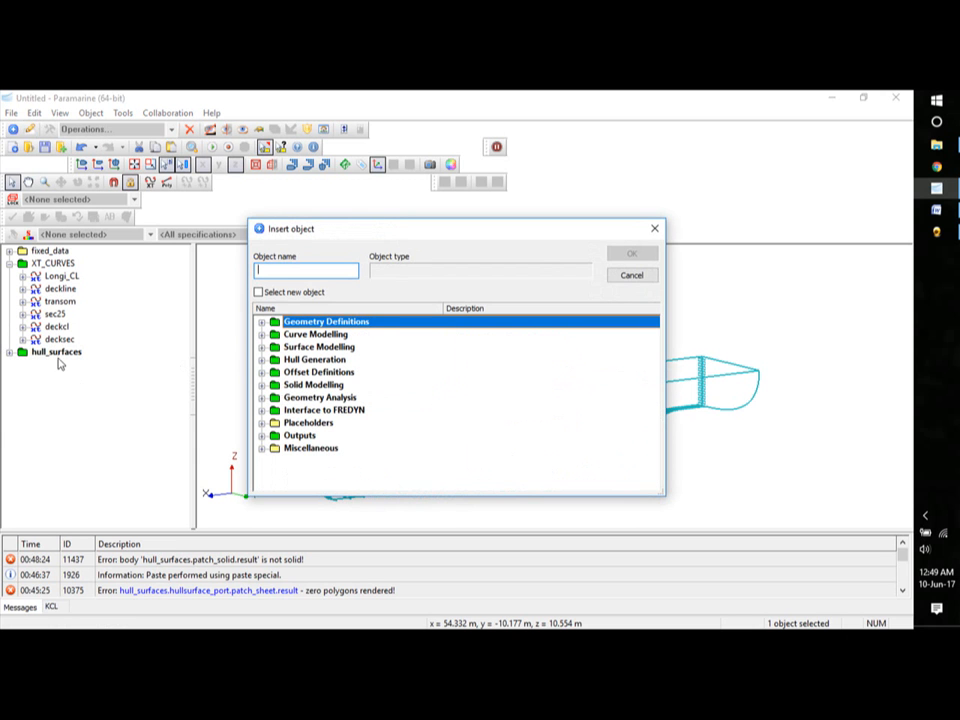
{"action": "left_click", "coordinate": [71, 398]}
{"action": "left_click", "coordinate": [654, 228]}
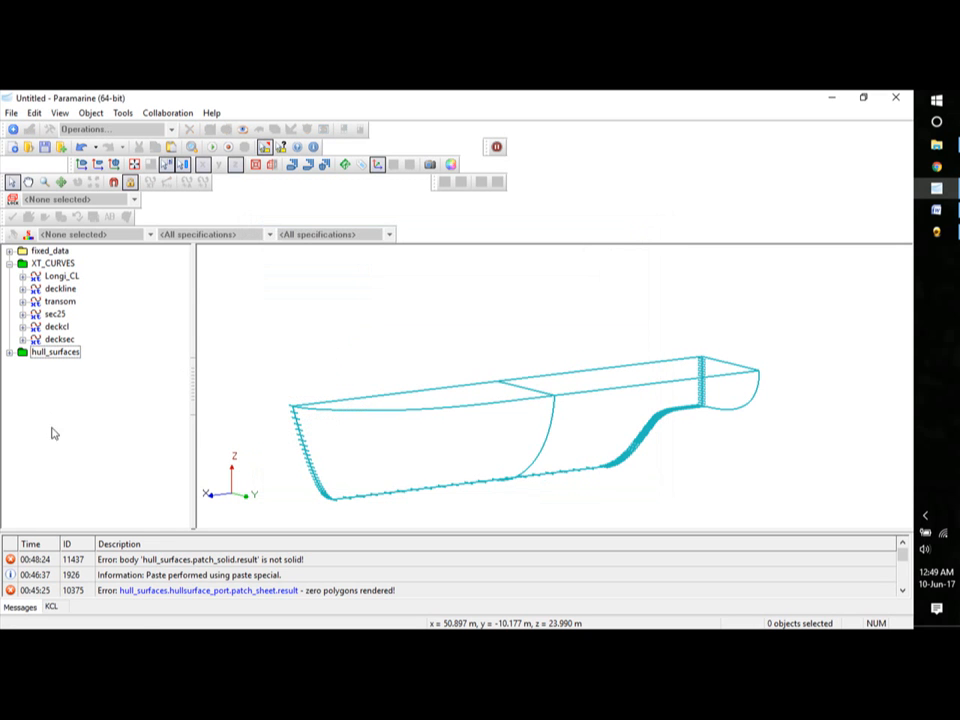
Insert a geom_placeholder named hull_with_bt at the root of the object tree.
{"action": "left_click", "coordinate": [11, 131]}
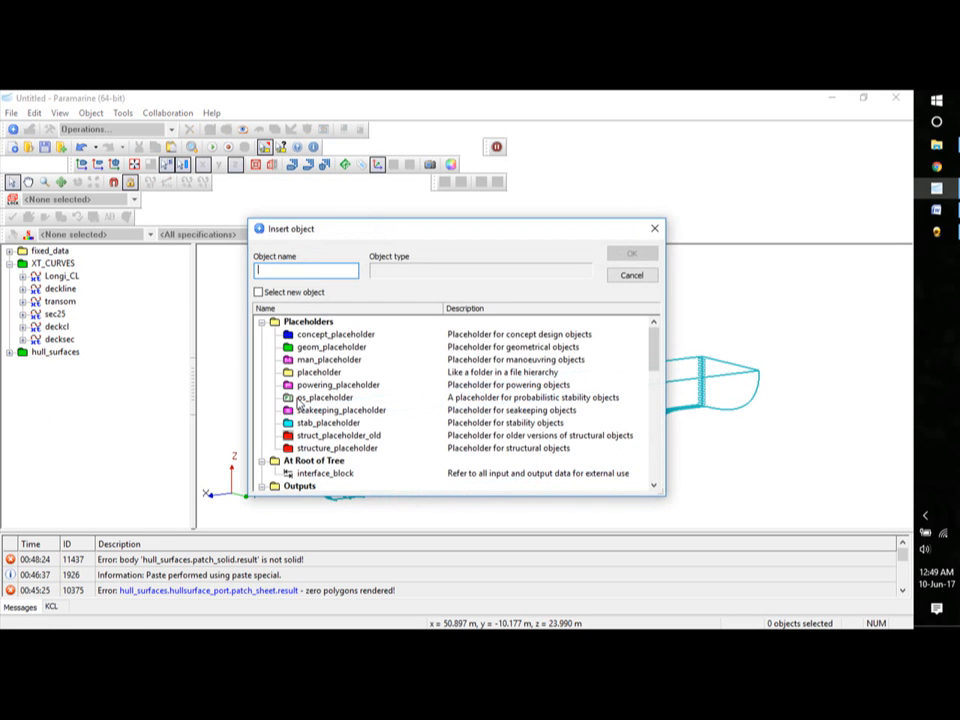
{"action": "left_click", "coordinate": [330, 347]}
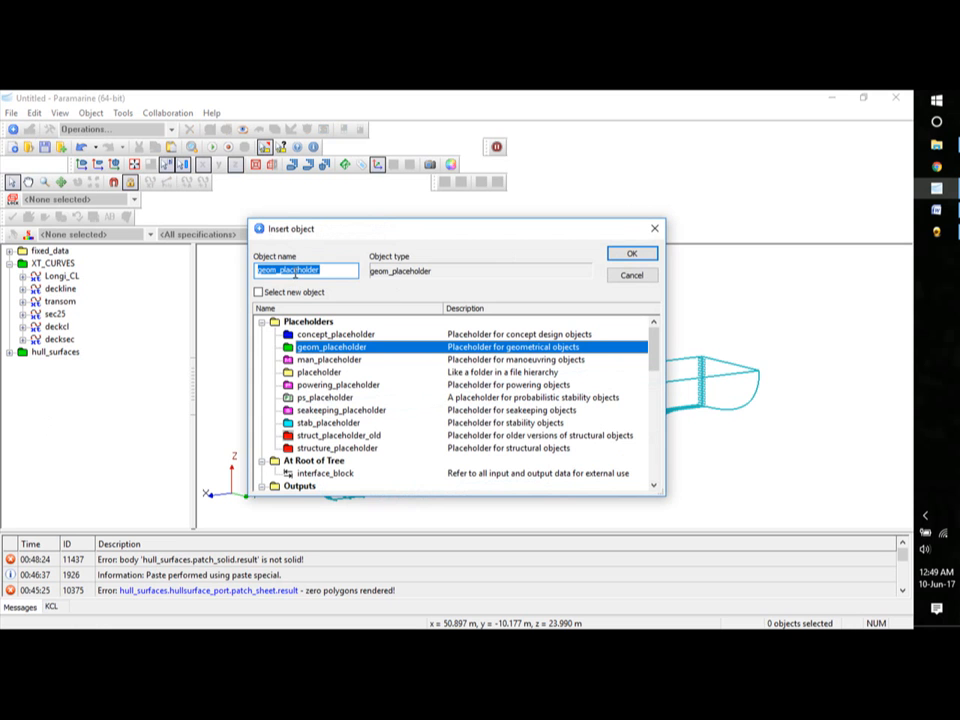
{"action": "type", "text": "sol"}
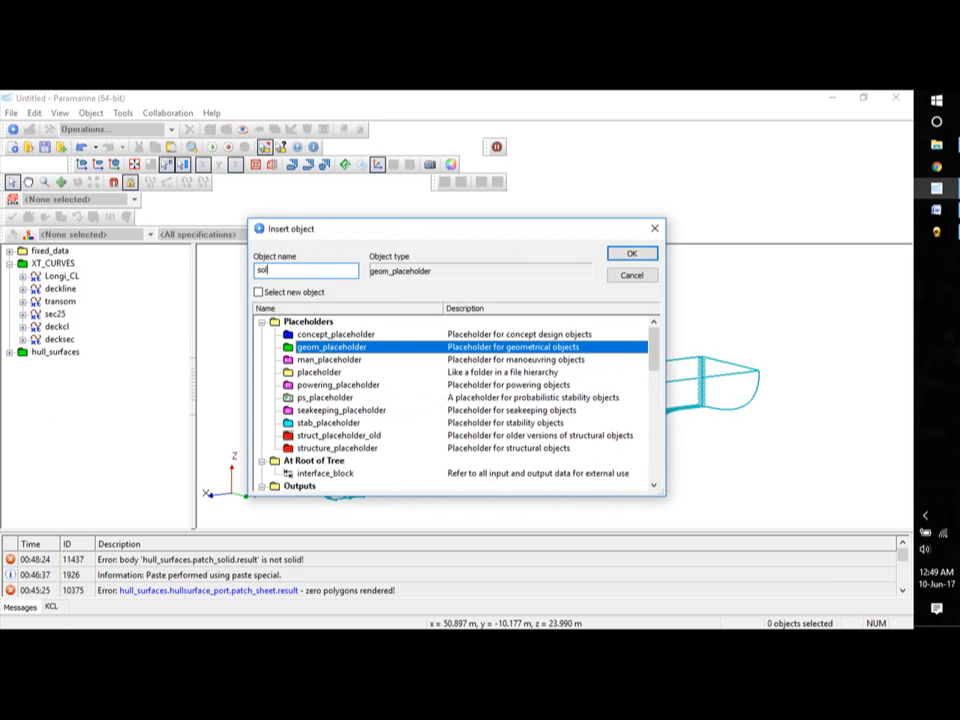
{"action": "key", "text": "BackSpace"}
{"action": "key", "text": "BackSpace"}
{"action": "key", "text": "BackSpace"}
{"action": "type", "text": "hul"}
{"action": "left_click", "coordinate": [628, 255]}
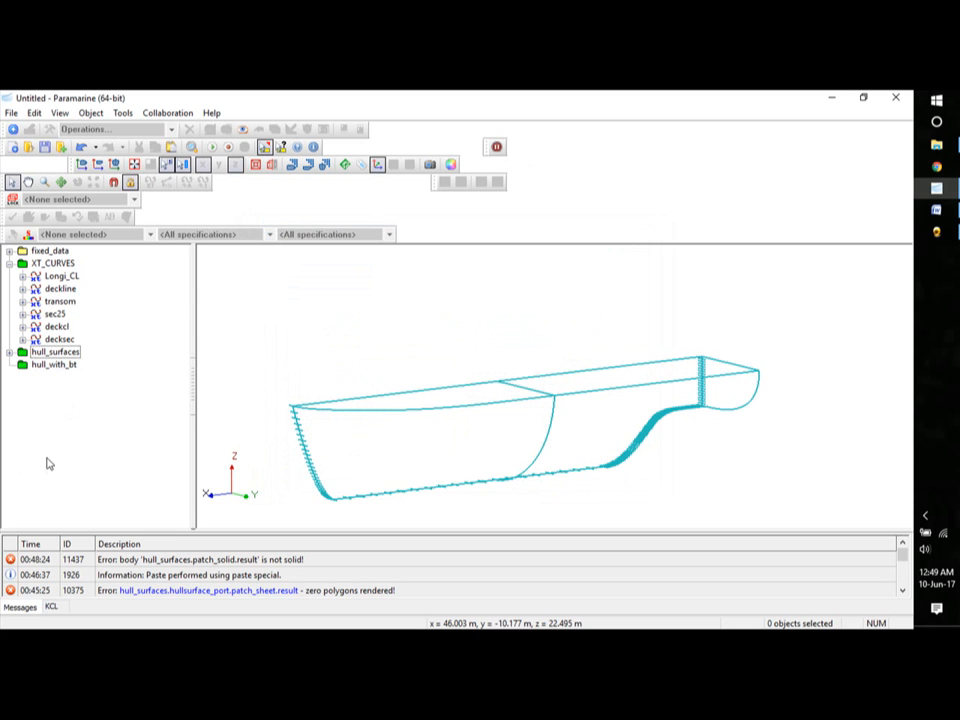
Copy the result of patch_solid and paste it into hull_with_bt as a 'copy of'.
{"action": "left_click", "coordinate": [40, 364]}
{"action": "left_click", "coordinate": [9, 352]}
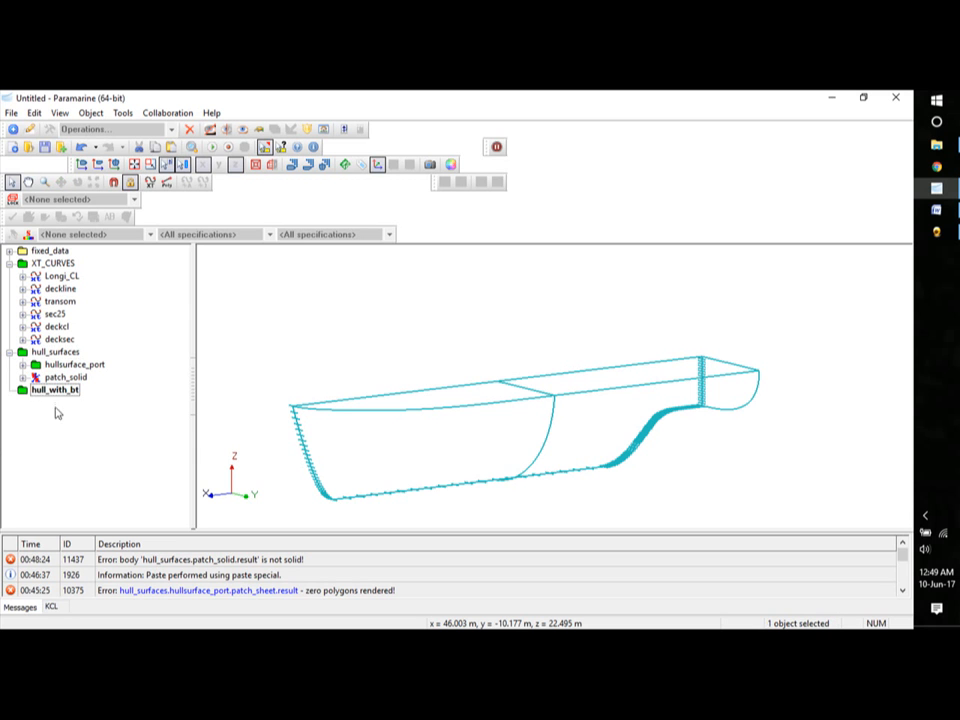
{"action": "left_click", "coordinate": [66, 378]}
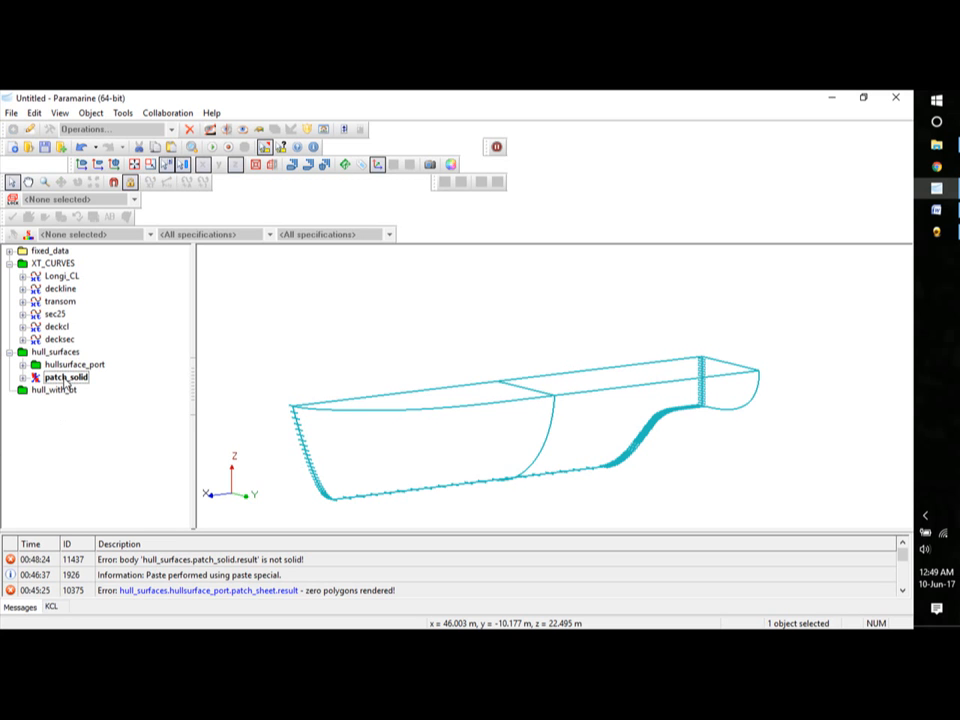
{"action": "left_click", "coordinate": [22, 377]}
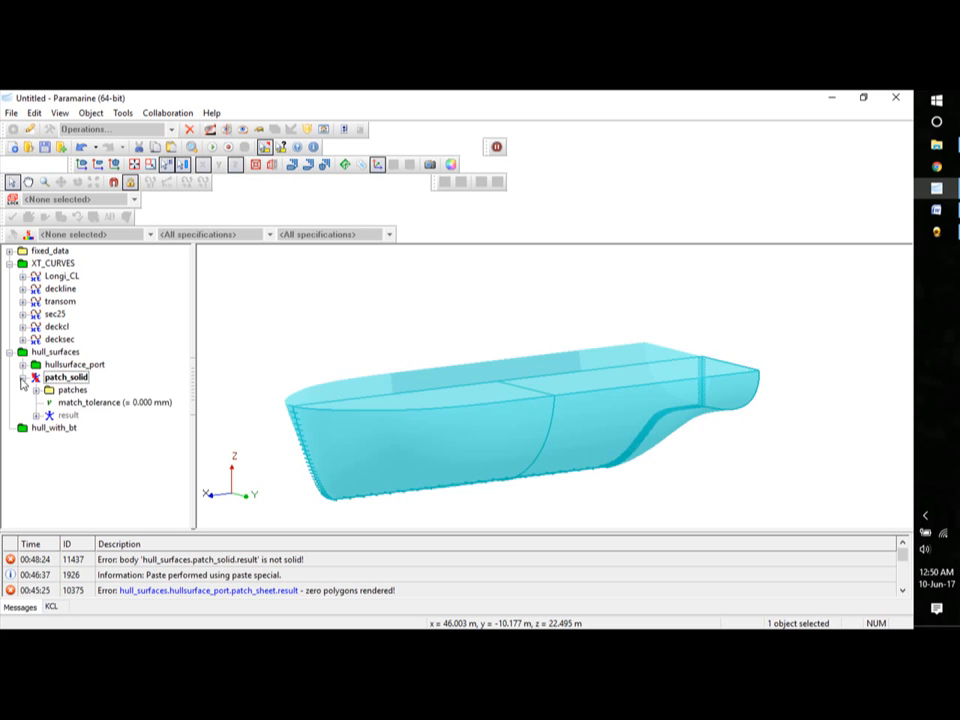
{"action": "left_click", "coordinate": [57, 418]}
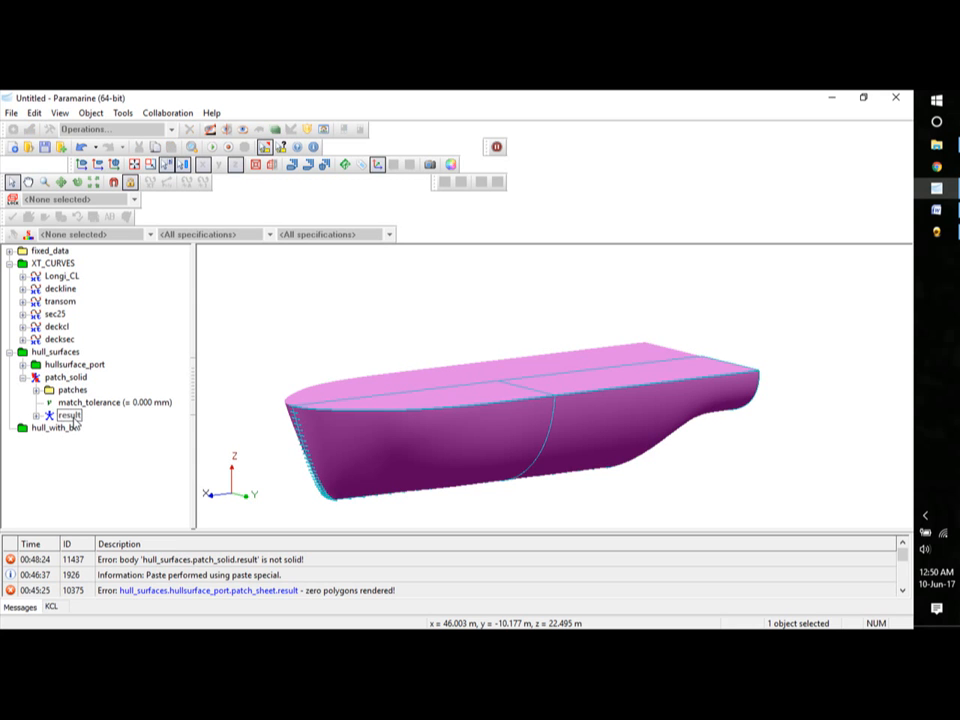
{"action": "left_click", "coordinate": [38, 428]}
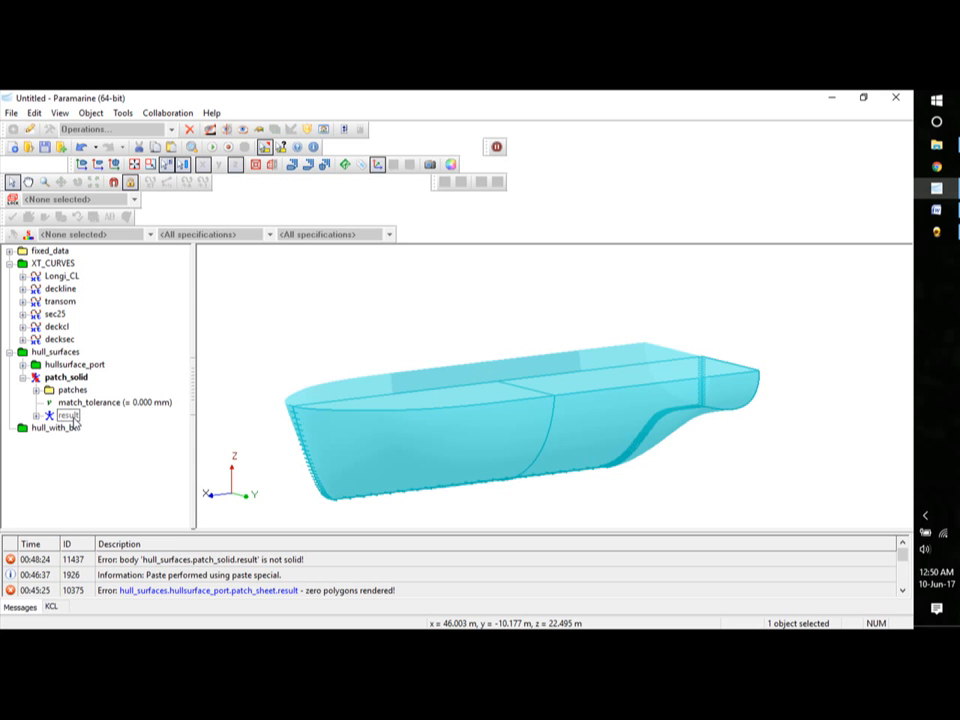
{"action": "right_click", "coordinate": [35, 430]}
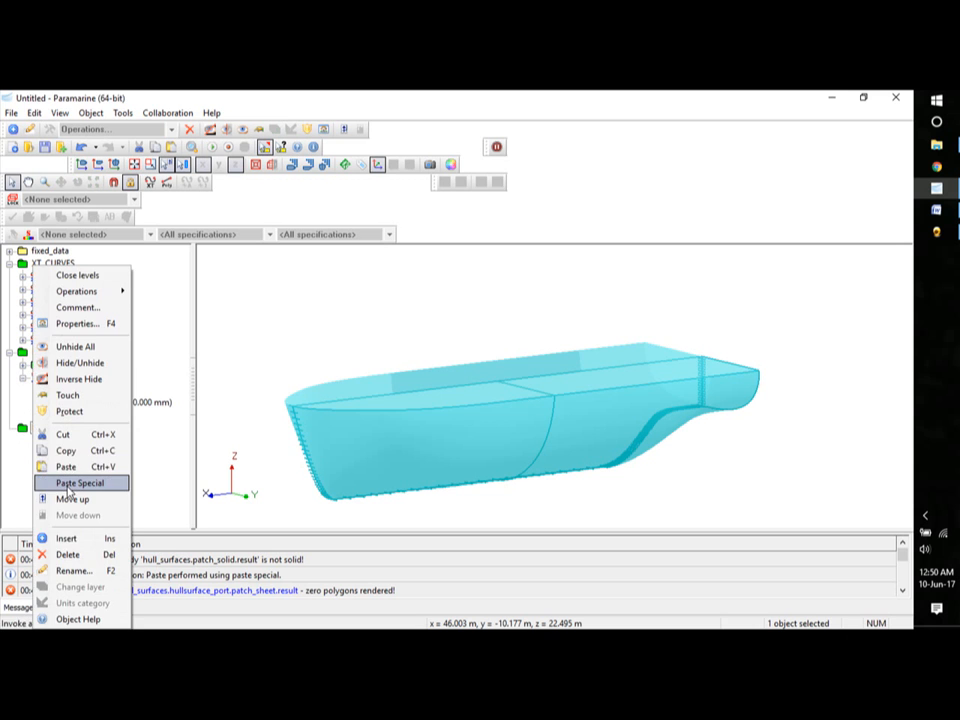
{"action": "left_click", "coordinate": [81, 482]}
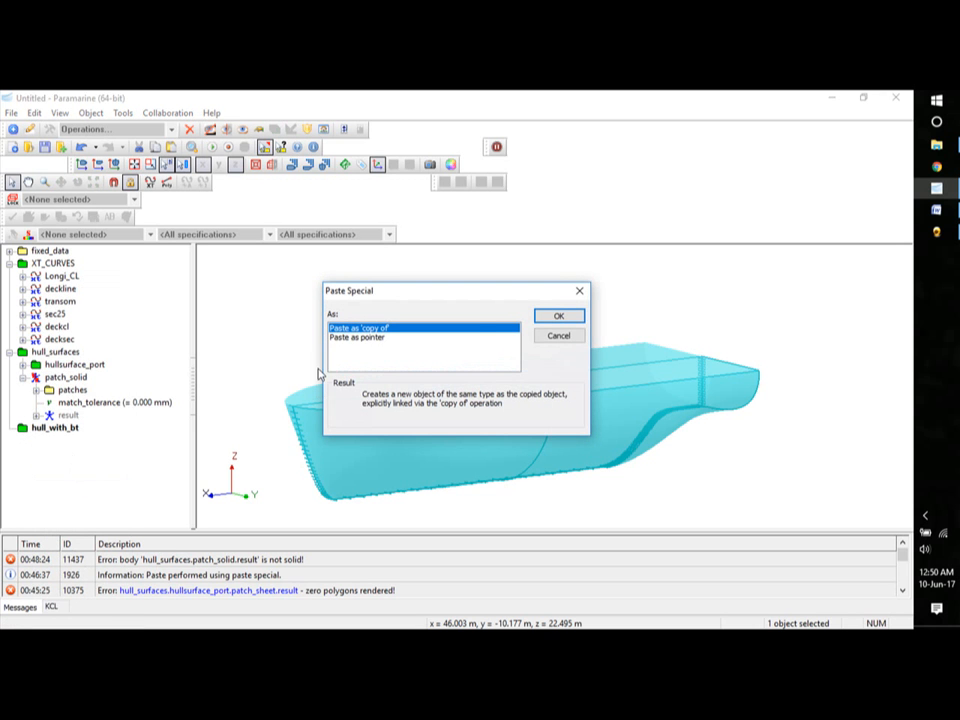
{"action": "left_click", "coordinate": [559, 316]}
Rename the pasted copy_of_result in the hull_with_bt placeholder to hull_with_bt.
{"action": "left_click", "coordinate": [9, 428]}
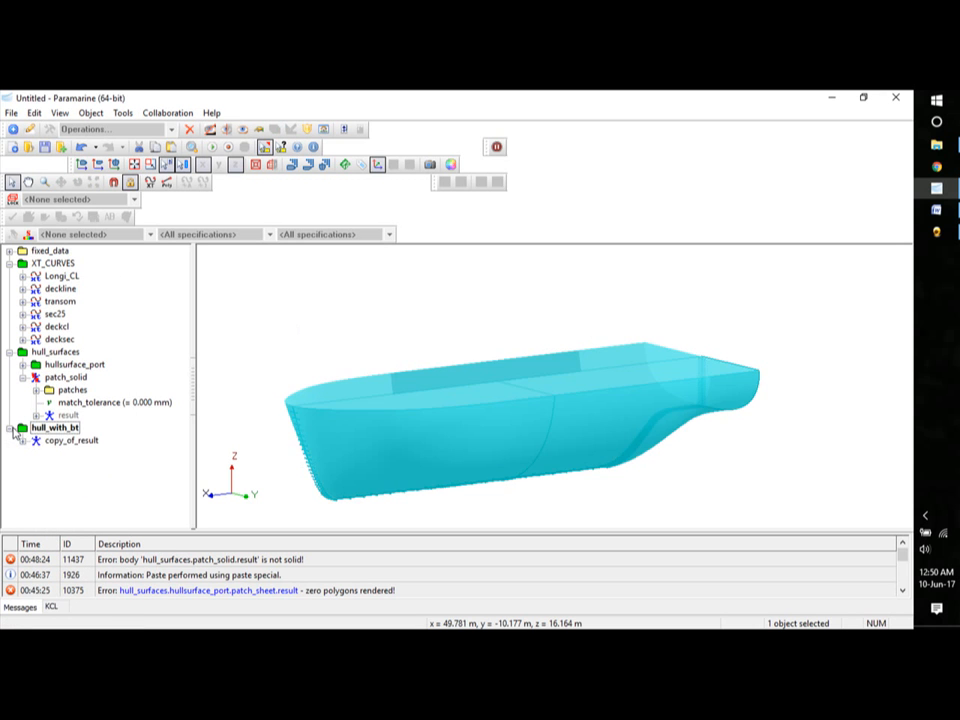
{"action": "right_click", "coordinate": [55, 445]}
{"action": "left_click", "coordinate": [95, 385]}
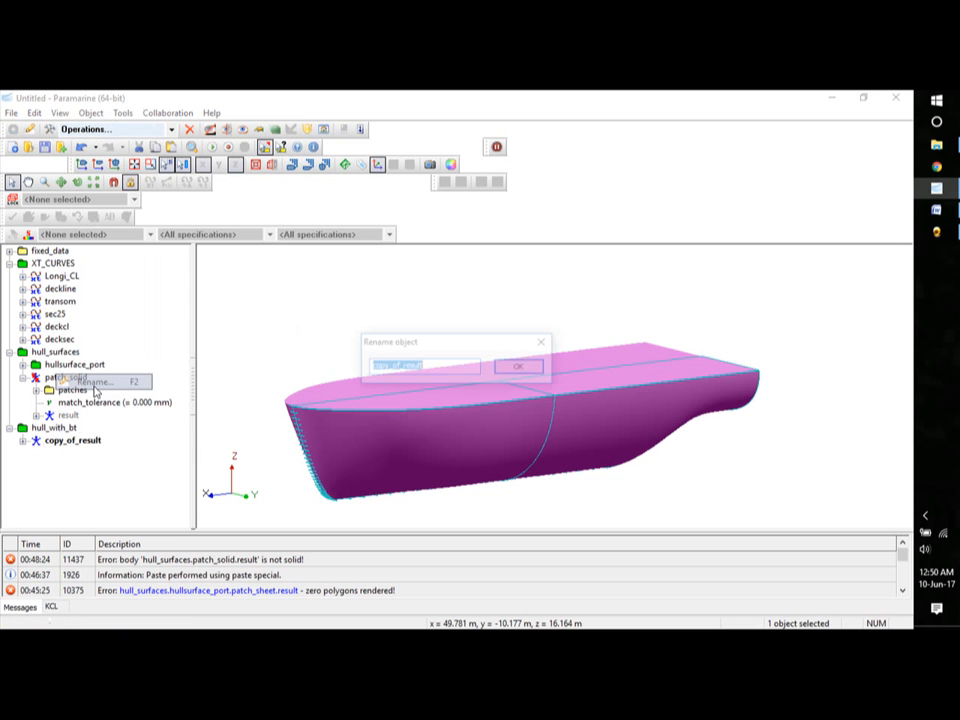
{"action": "type", "text": "hull with bt"}
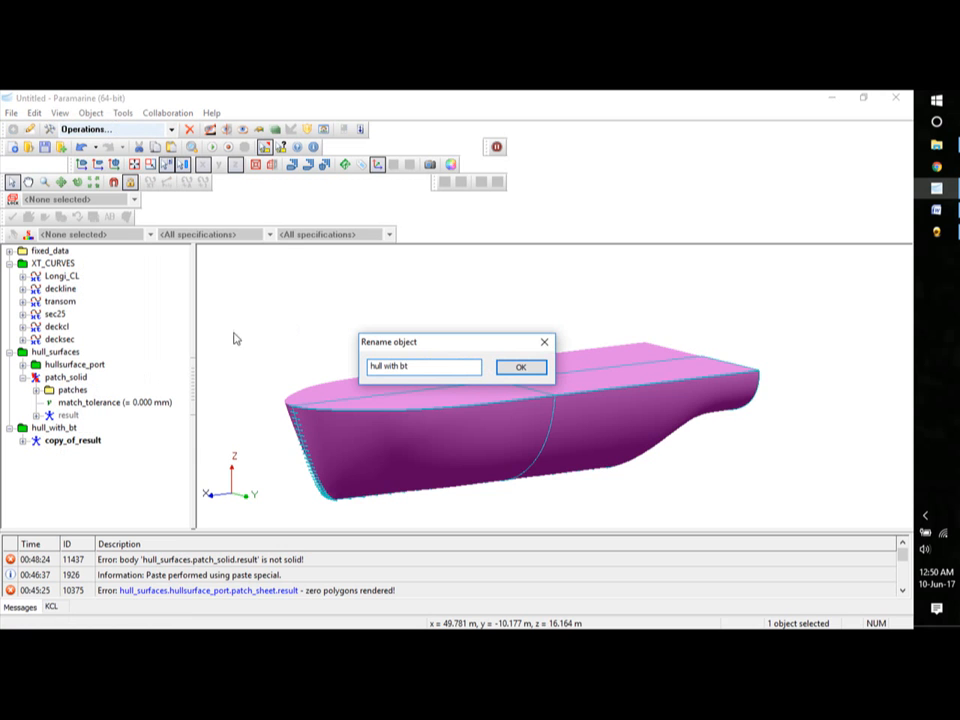
{"action": "left_click", "coordinate": [519, 369]}
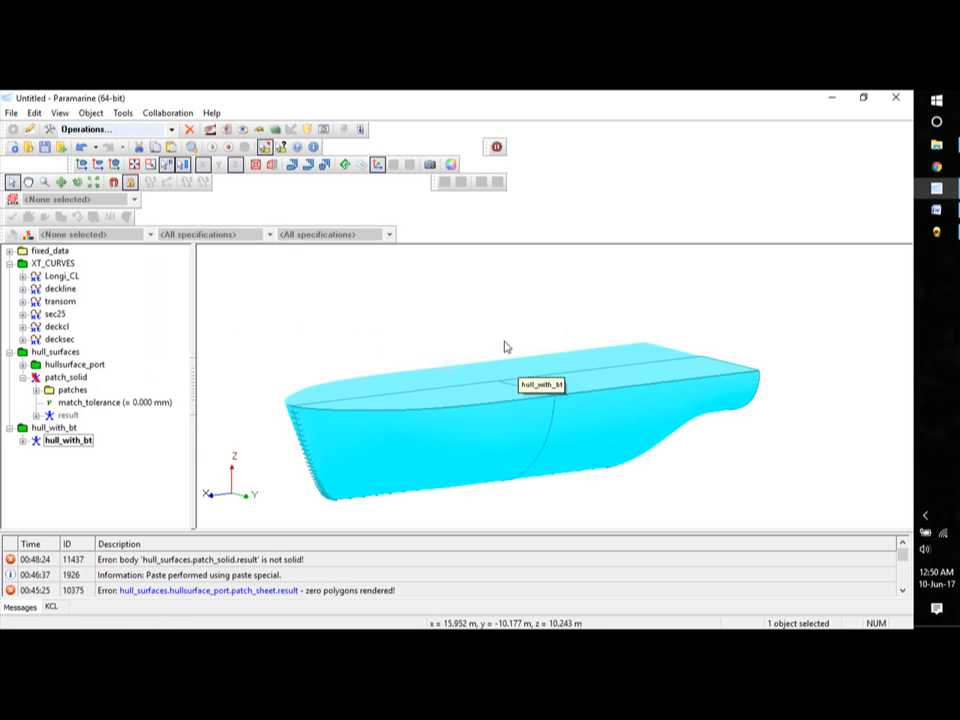
Insert a geom_placeholder named bt_data inside the hull_with_bt placeholder.
{"action": "left_click", "coordinate": [47, 429]}
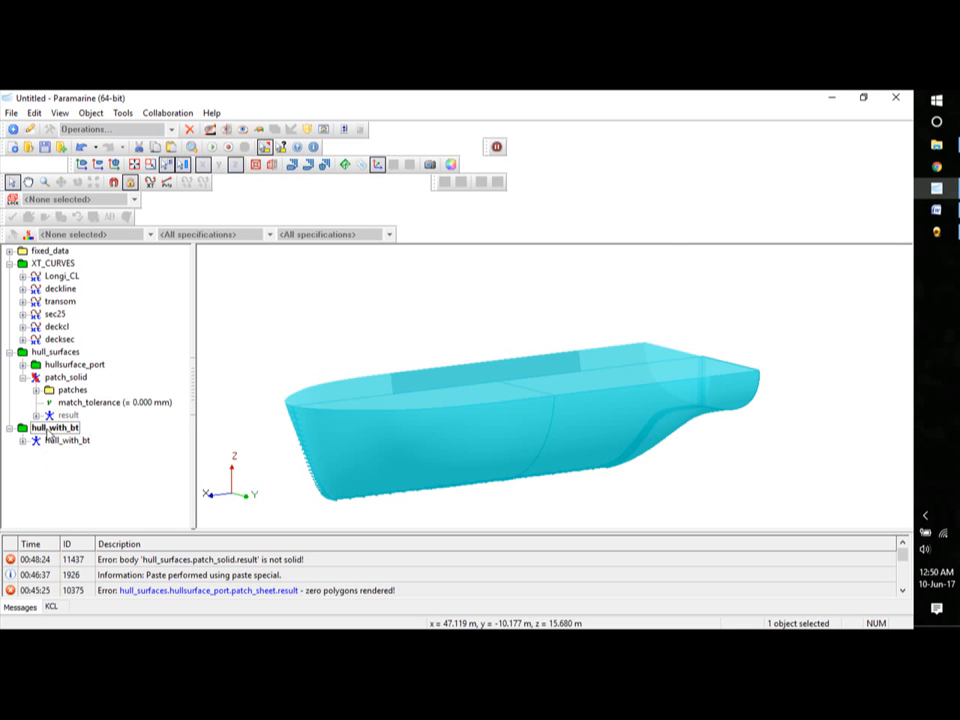
{"action": "left_click", "coordinate": [14, 131]}
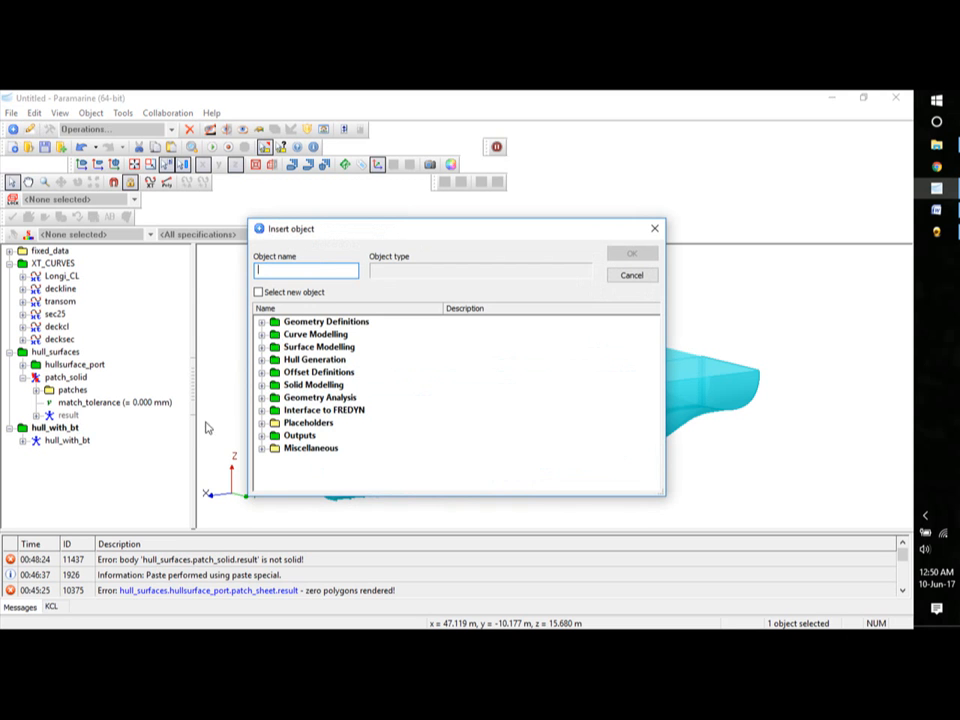
{"action": "left_click", "coordinate": [261, 422]}
{"action": "left_click", "coordinate": [318, 372]}
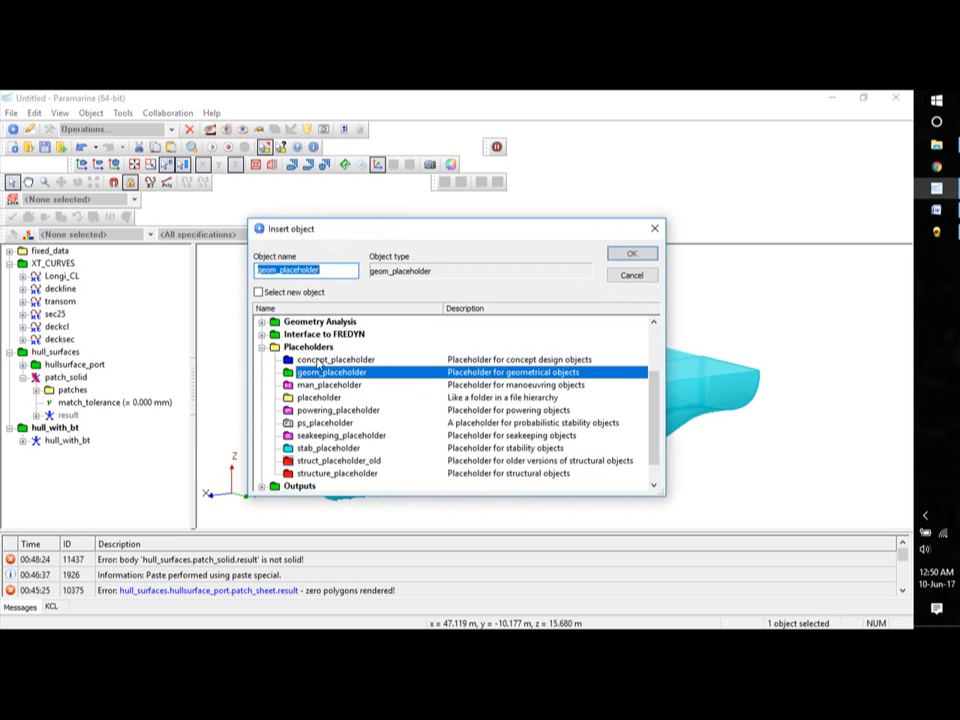
{"action": "type", "text": "bt data"}
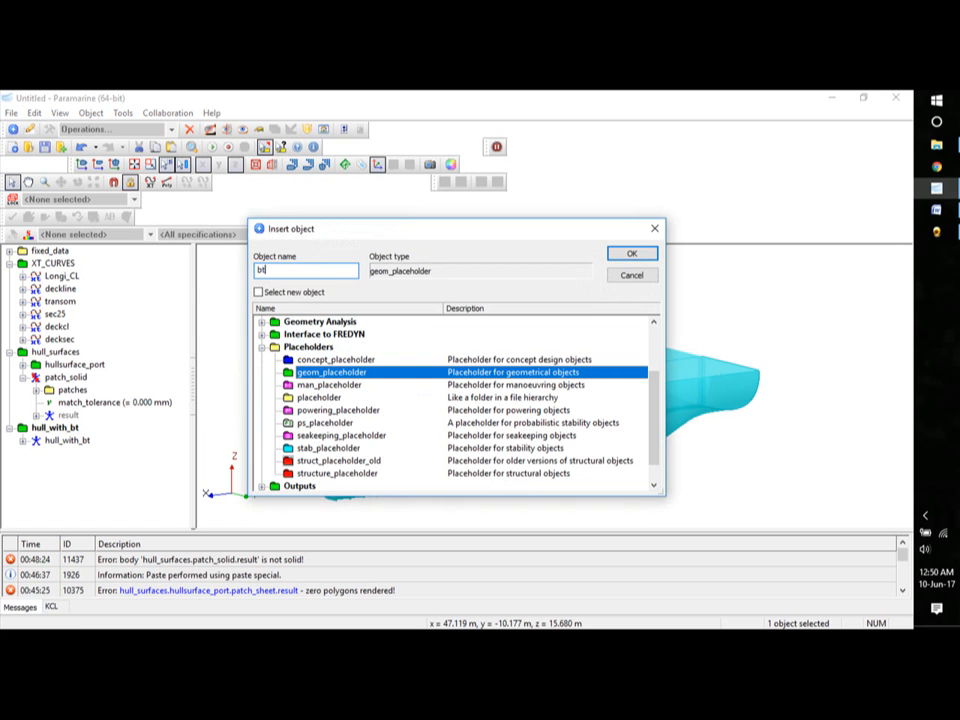
{"action": "left_click", "coordinate": [630, 253]}
Insert a Cartesian point named bt_pt_p inside the bt_data placeholder.
{"action": "left_click", "coordinate": [56, 455]}
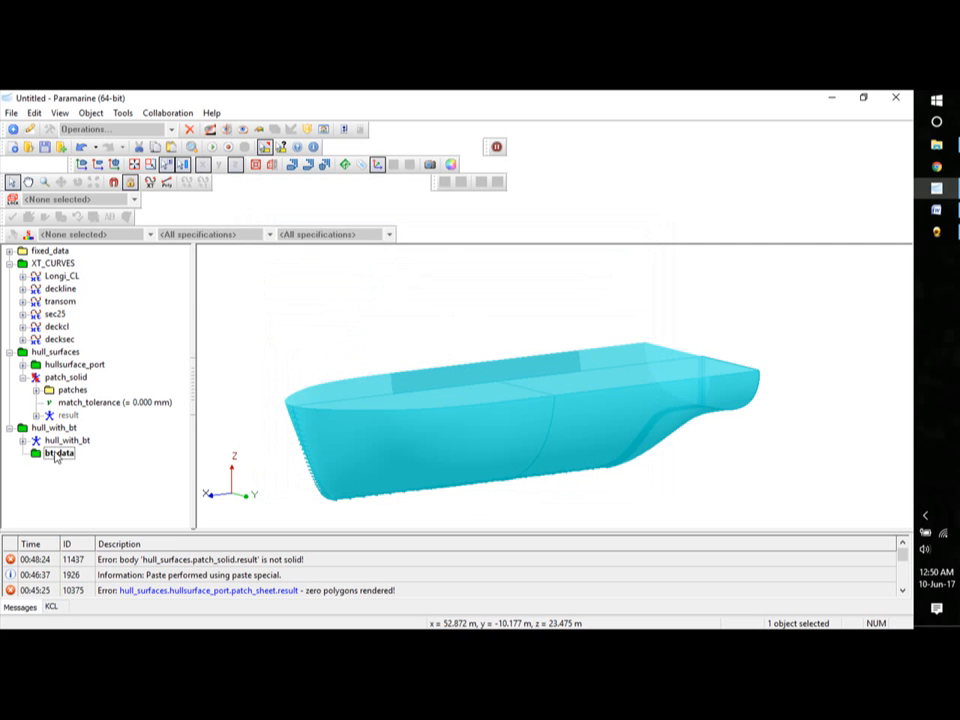
{"action": "left_click", "coordinate": [13, 130]}
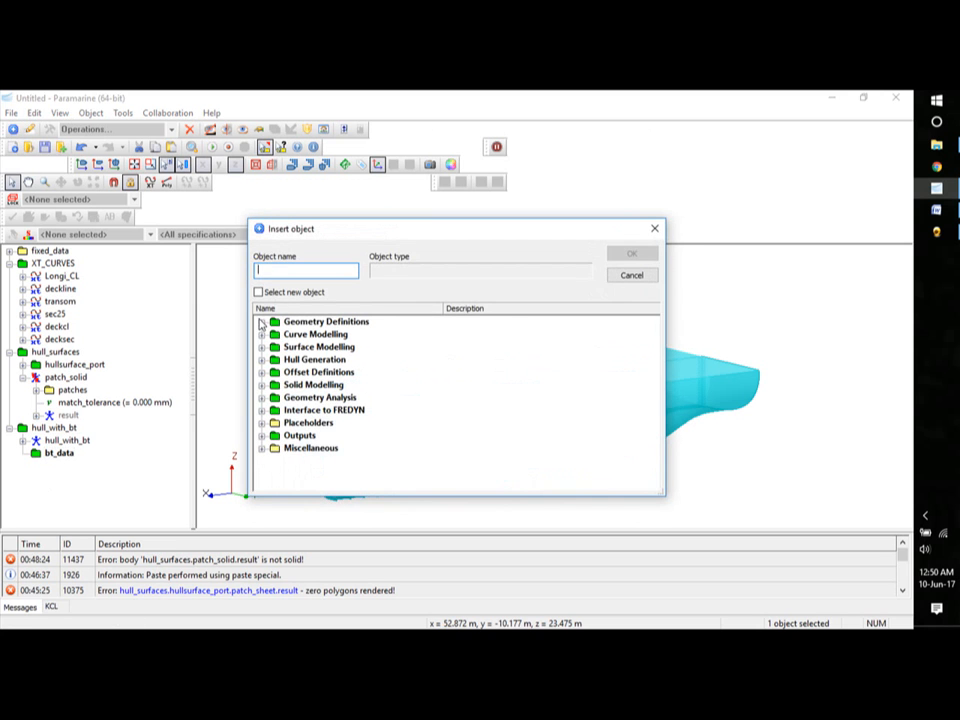
{"action": "left_click", "coordinate": [262, 322]}
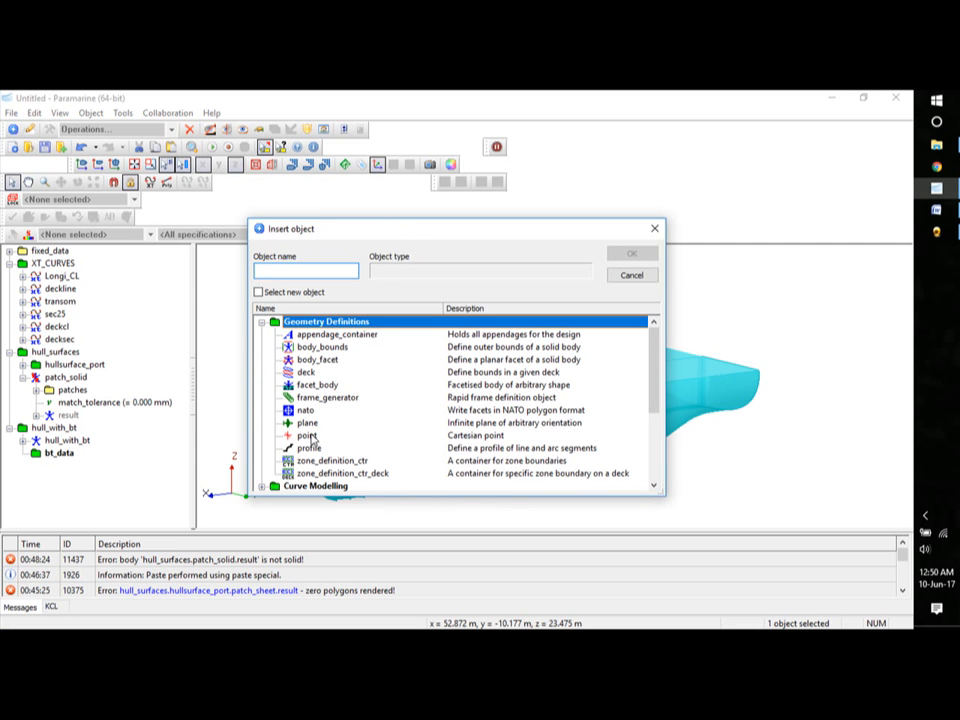
{"action": "left_click", "coordinate": [307, 436]}
{"action": "left_click", "coordinate": [301, 272]}
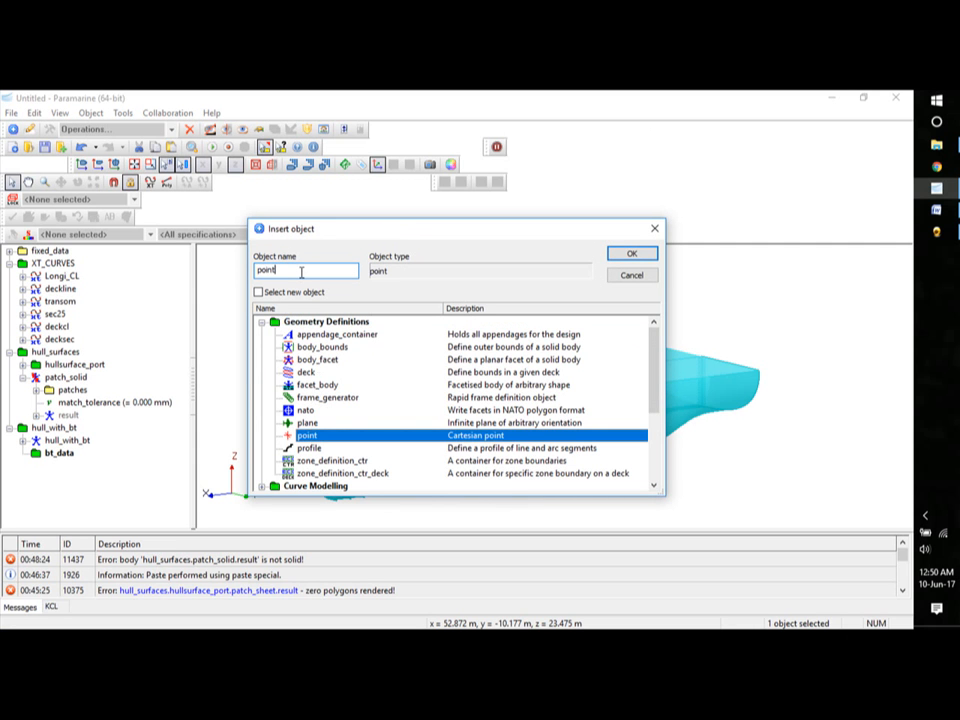
{"action": "key", "text": "BackSpace"}
{"action": "key", "text": "BackSpace"}
{"action": "key", "text": "BackSpace"}
{"action": "type", "text": "bt"}
{"action": "left_click", "coordinate": [631, 253]}
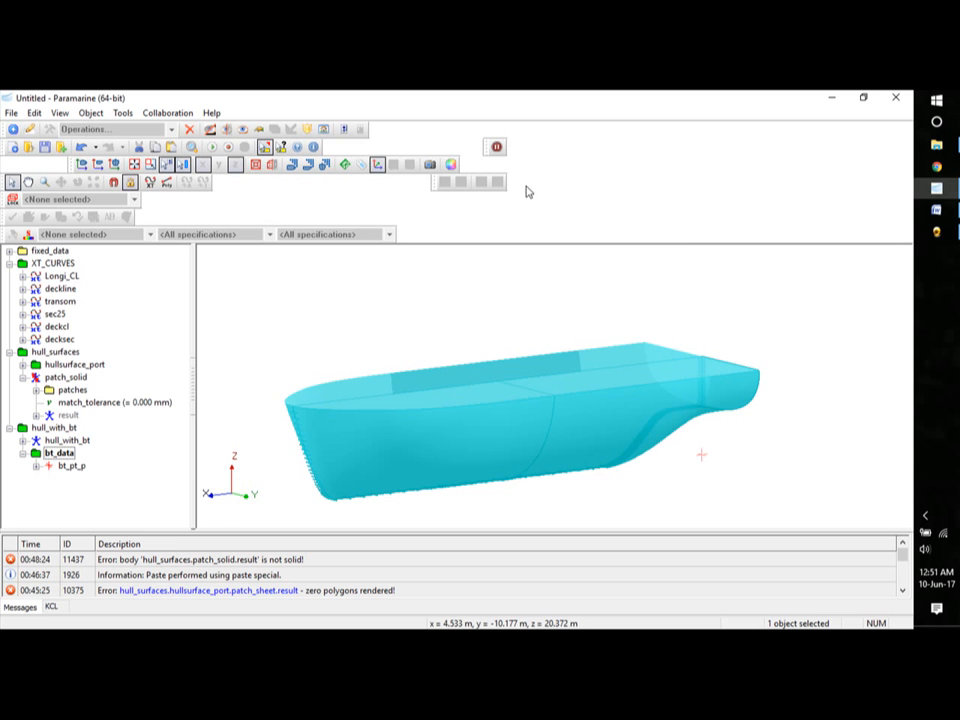
Look up the bow thruster tunnel axis in the Word document and set bt_pt_p in Paramarine to x = 45 m and z = 2 m.
{"action": "left_click", "coordinate": [36, 467]}
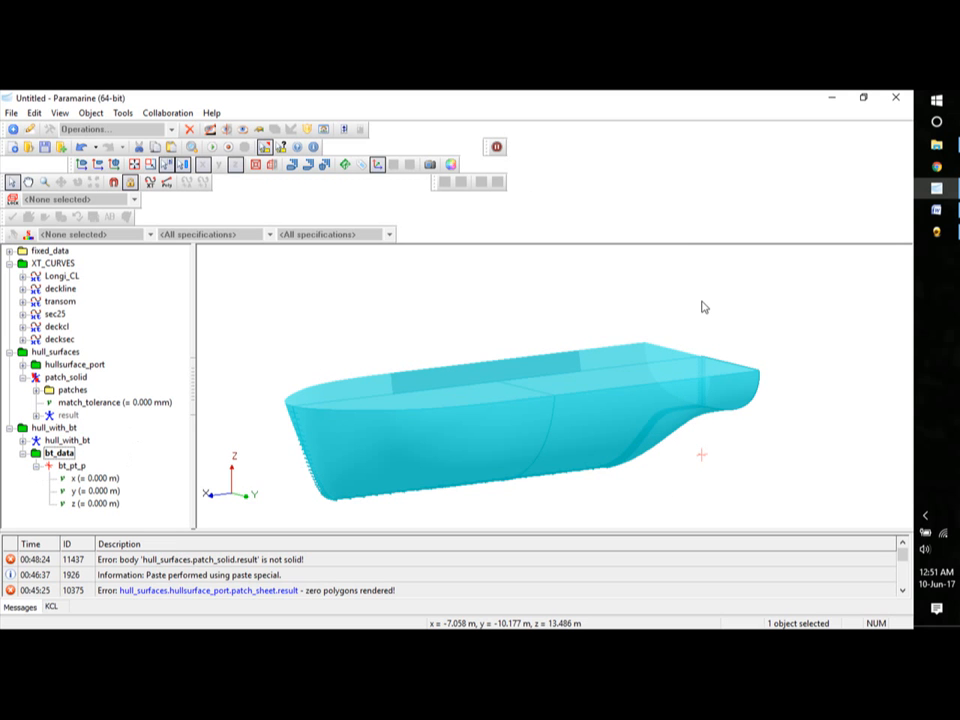
{"action": "left_click", "coordinate": [938, 210]}
{"action": "scroll", "coordinate": [428, 396], "scroll_direction": "down", "scroll_amount": 10}
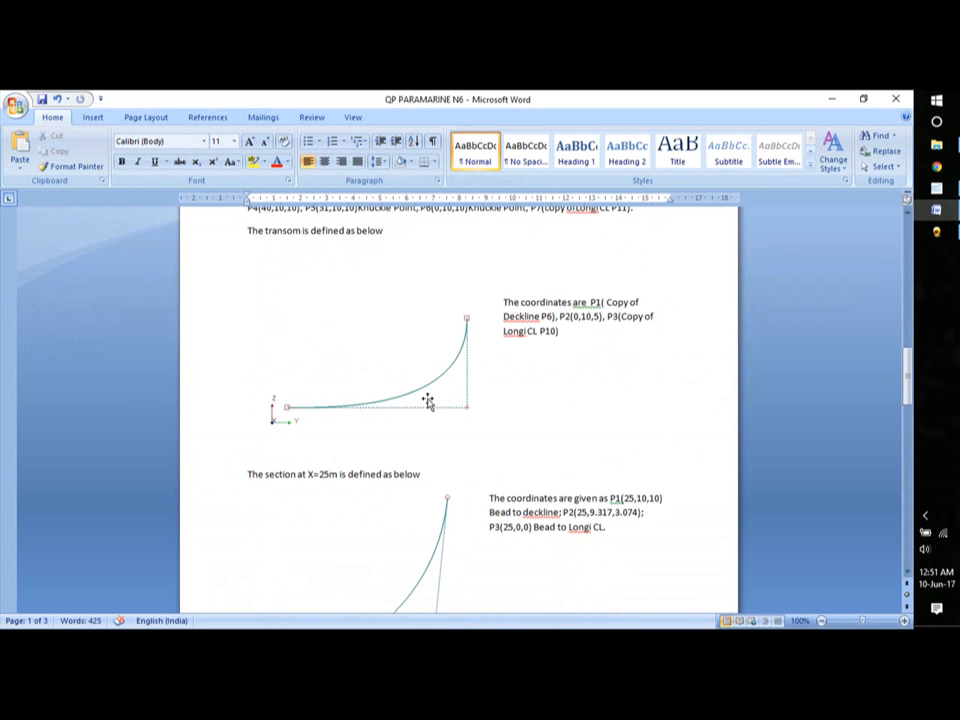
{"action": "scroll", "coordinate": [428, 400], "scroll_direction": "down", "scroll_amount": 2}
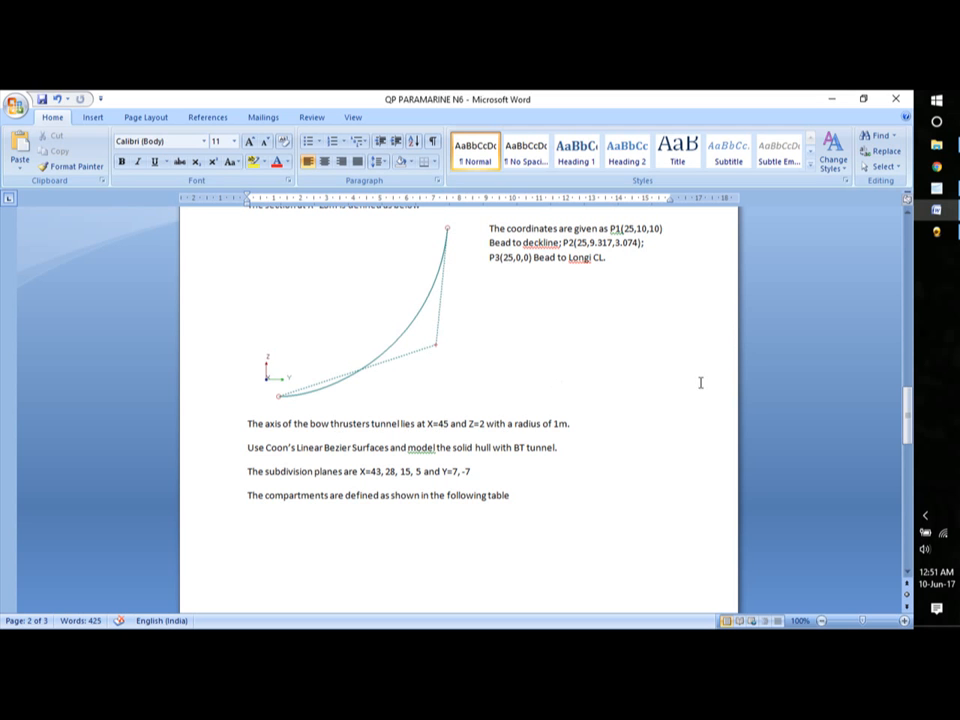
{"action": "left_click", "coordinate": [827, 101]}
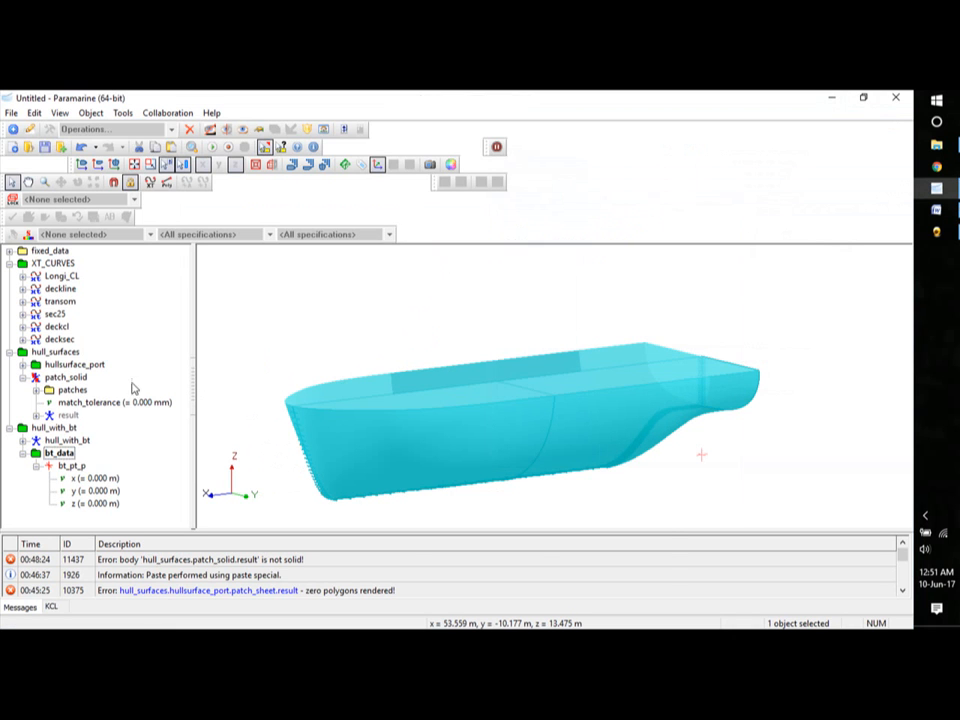
{"action": "double_click", "coordinate": [100, 478]}
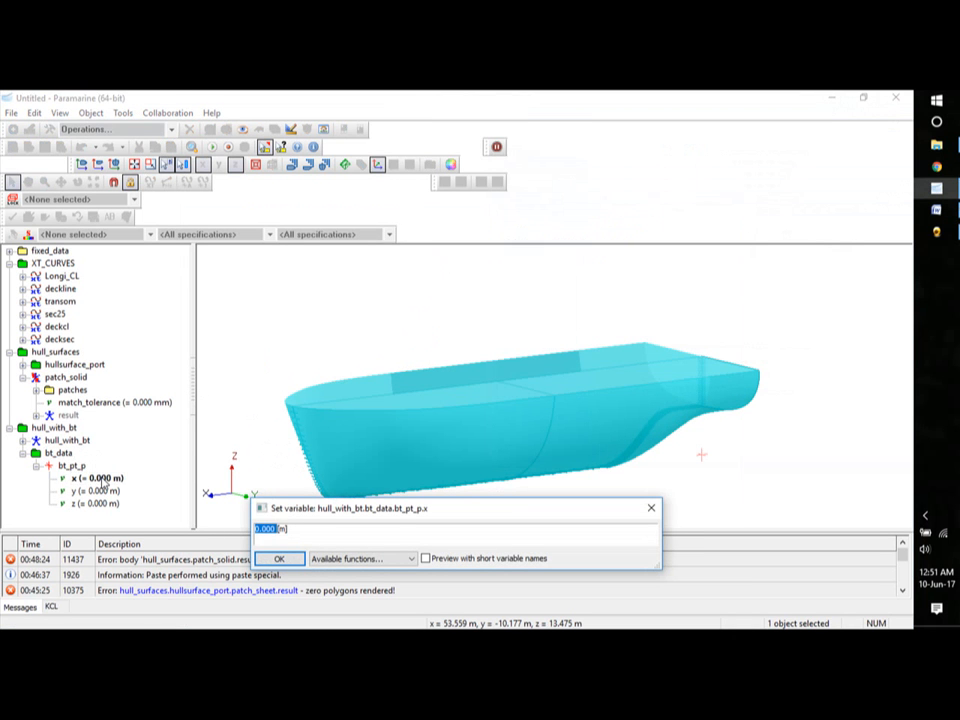
{"action": "type", "text": "45"}
{"action": "key", "text": "Return"}
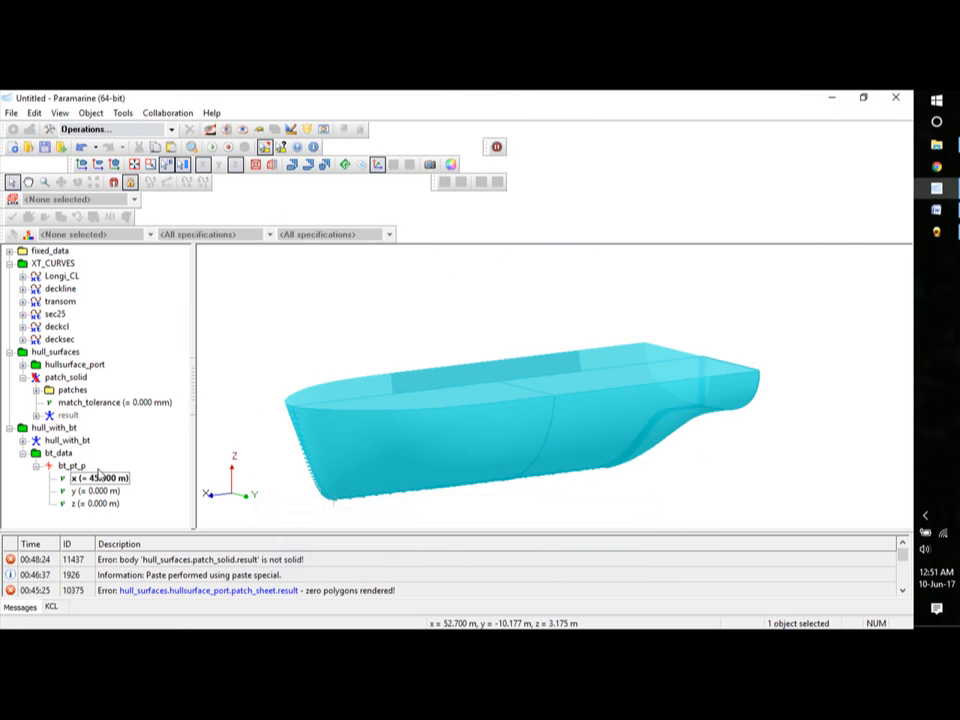
{"action": "double_click", "coordinate": [98, 504]}
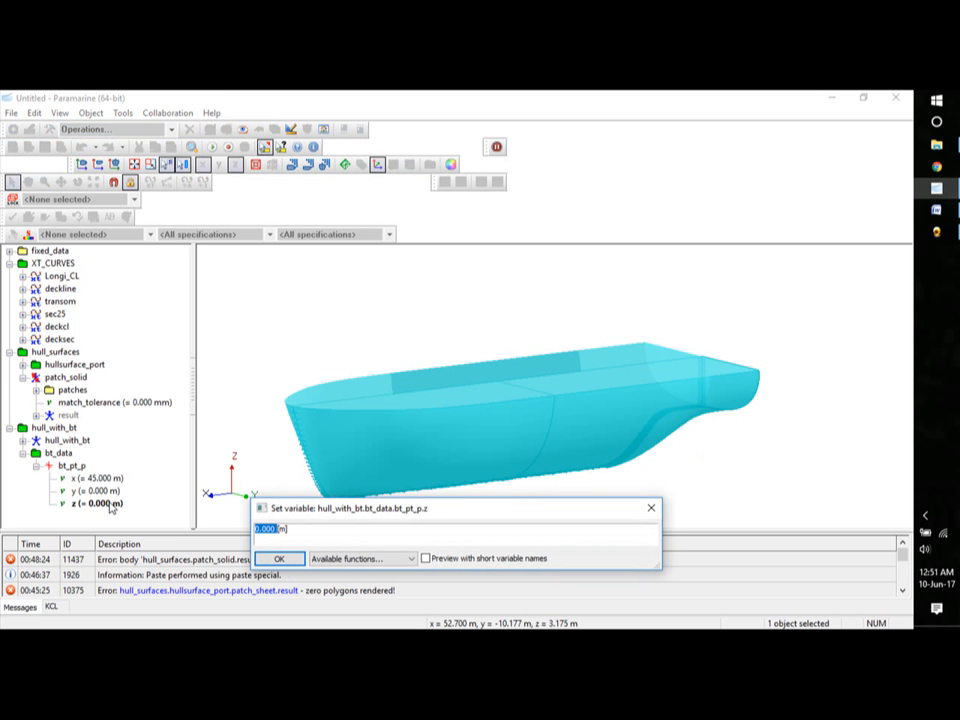
{"action": "type", "text": "2"}
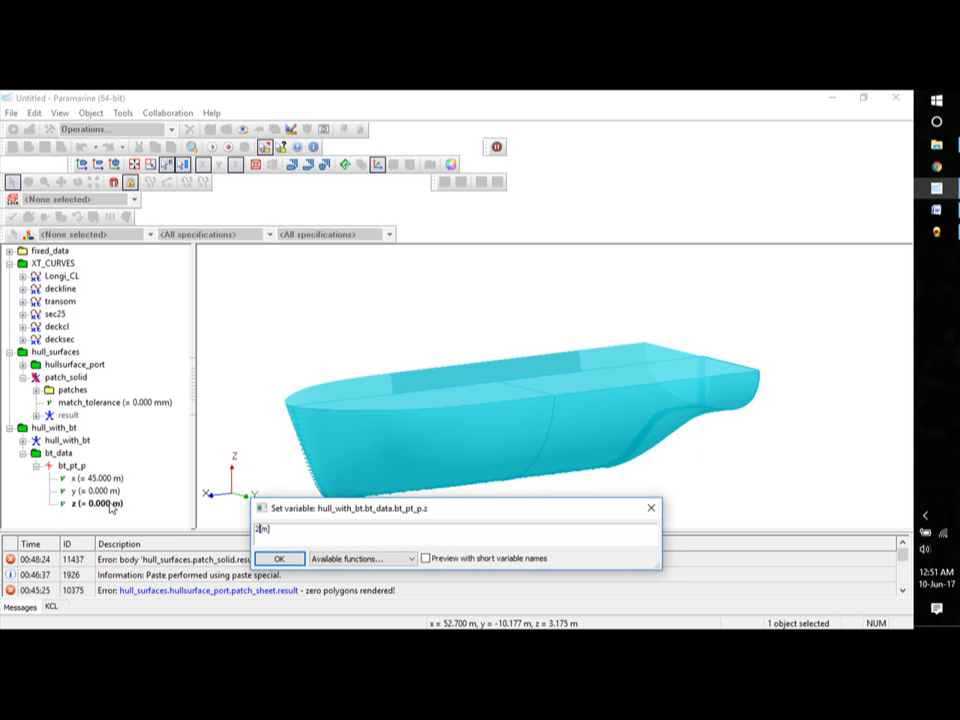
{"action": "left_click", "coordinate": [279, 558]}
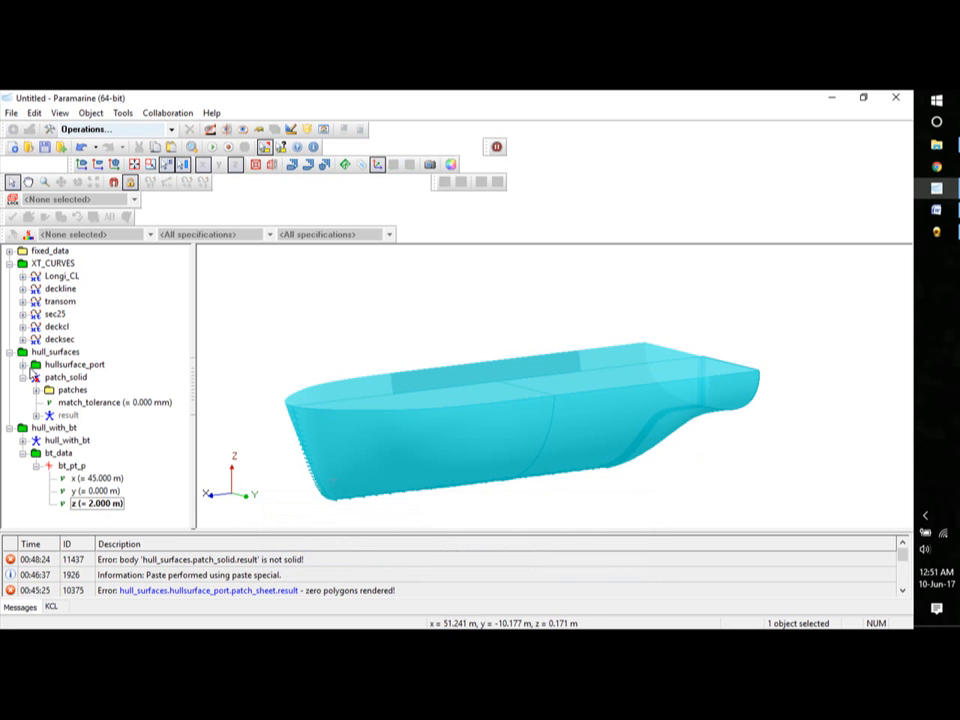
Duplicate the point bt_pt_p within the bt_data placeholder and rename the copy bt_pt_s.
{"action": "left_click", "coordinate": [37, 467]}
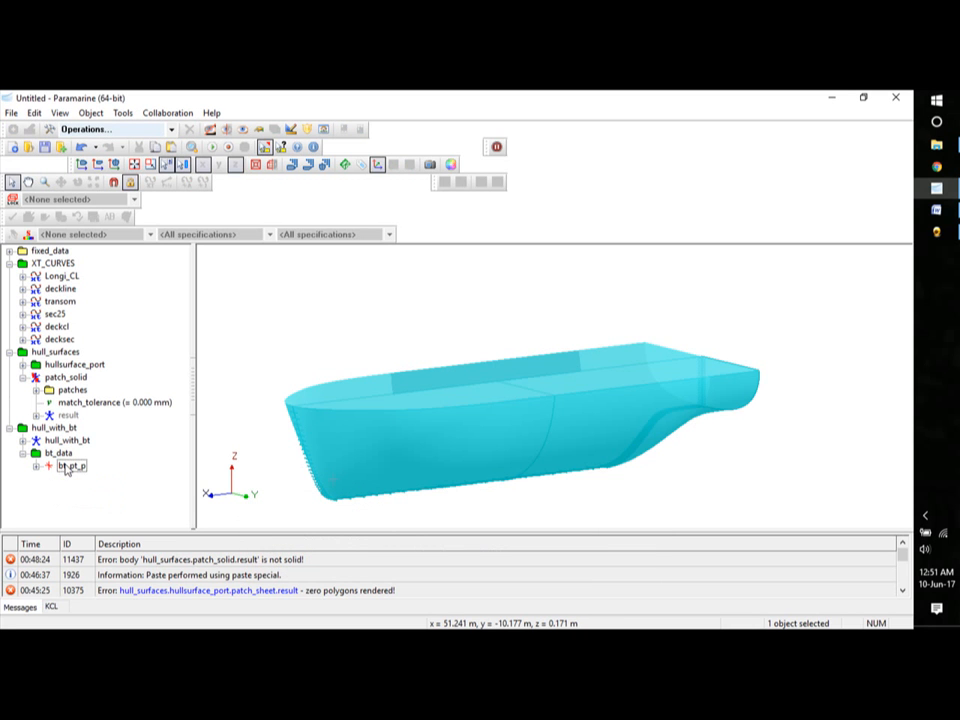
{"action": "key", "text": "ctrl+c"}
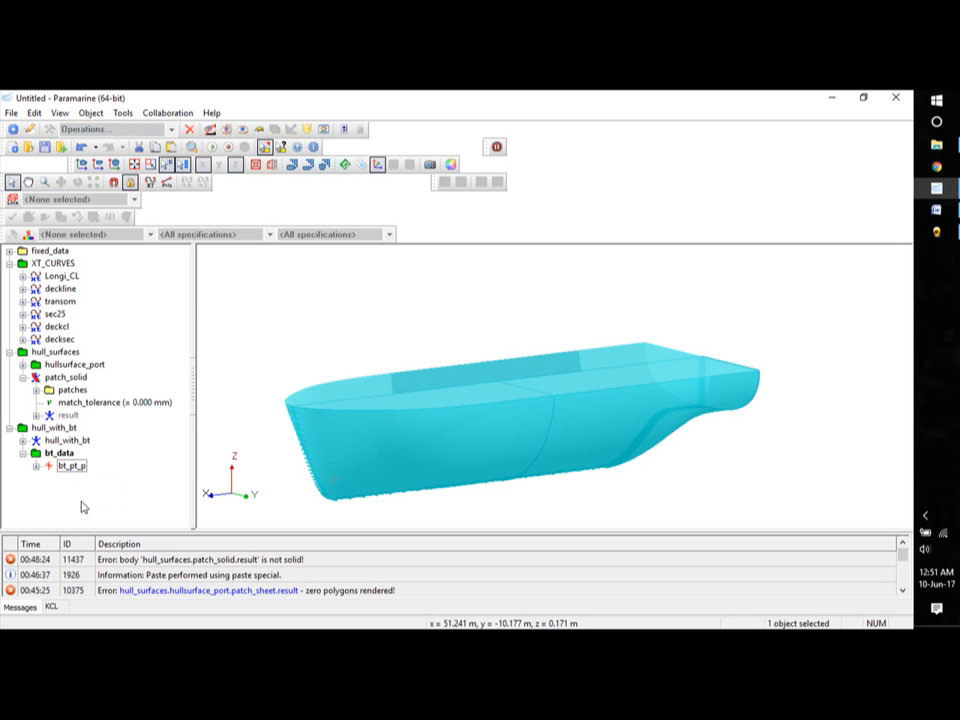
{"action": "key", "text": "ctrl+v"}
{"action": "left_click", "coordinate": [85, 480]}
{"action": "right_click", "coordinate": [86, 483]}
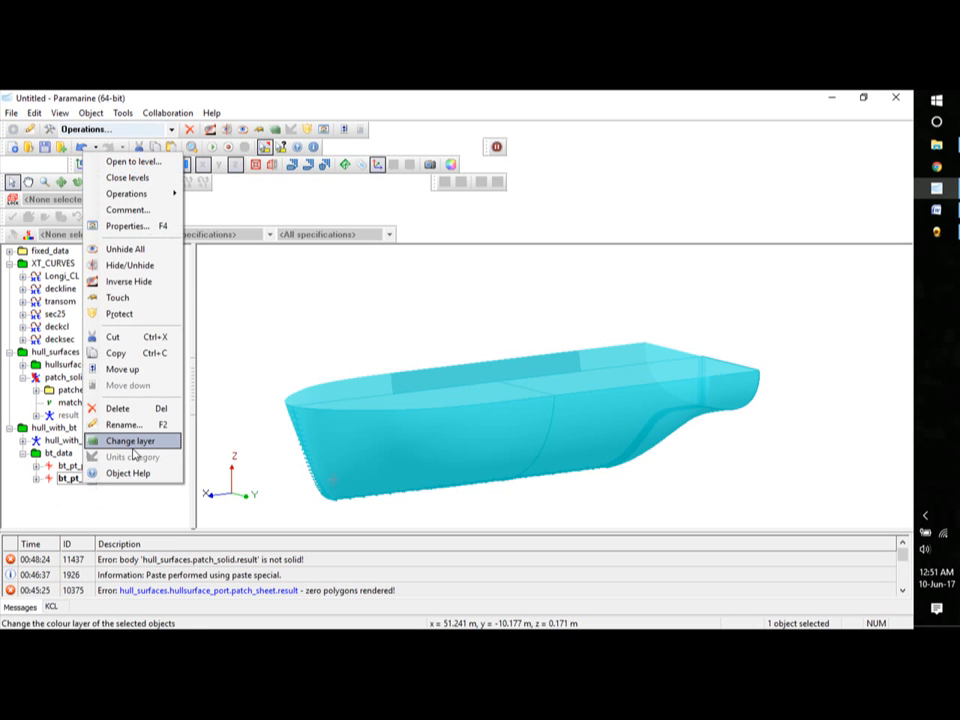
{"action": "left_click", "coordinate": [124, 424]}
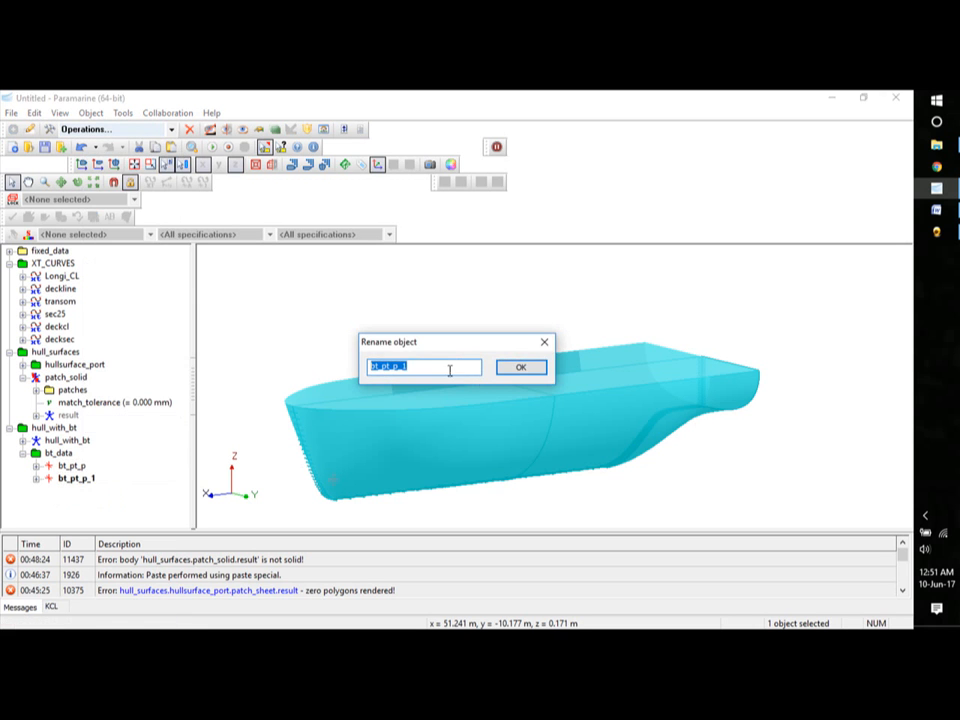
{"action": "left_click", "coordinate": [414, 367]}
{"action": "key", "text": "Return"}
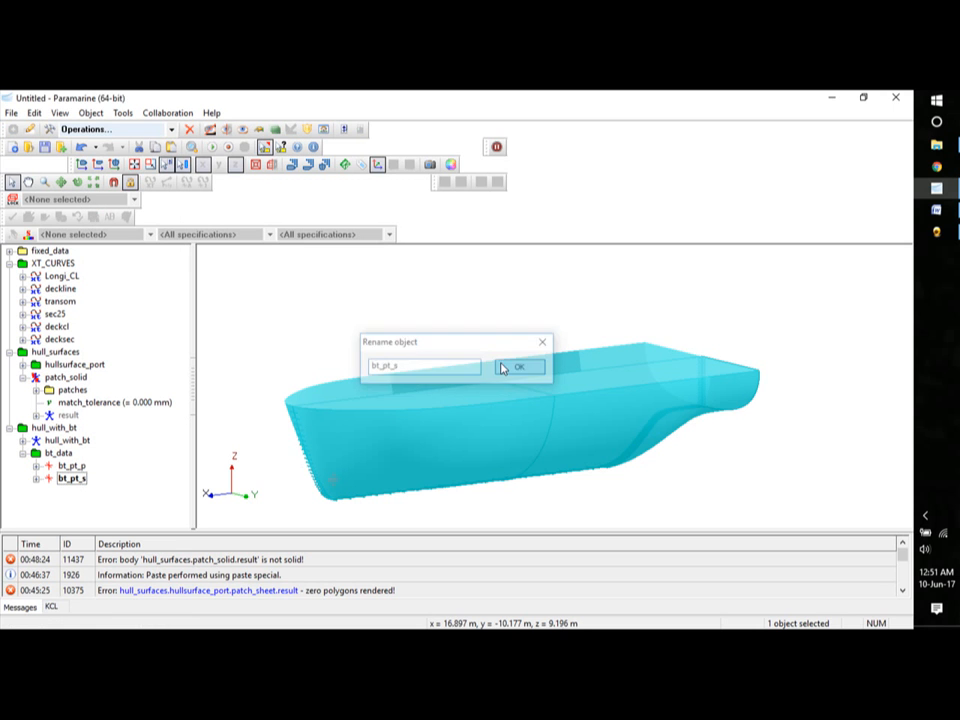
Set the y coordinate of bt_pt_s to -10 m.
{"action": "left_click", "coordinate": [36, 479]}
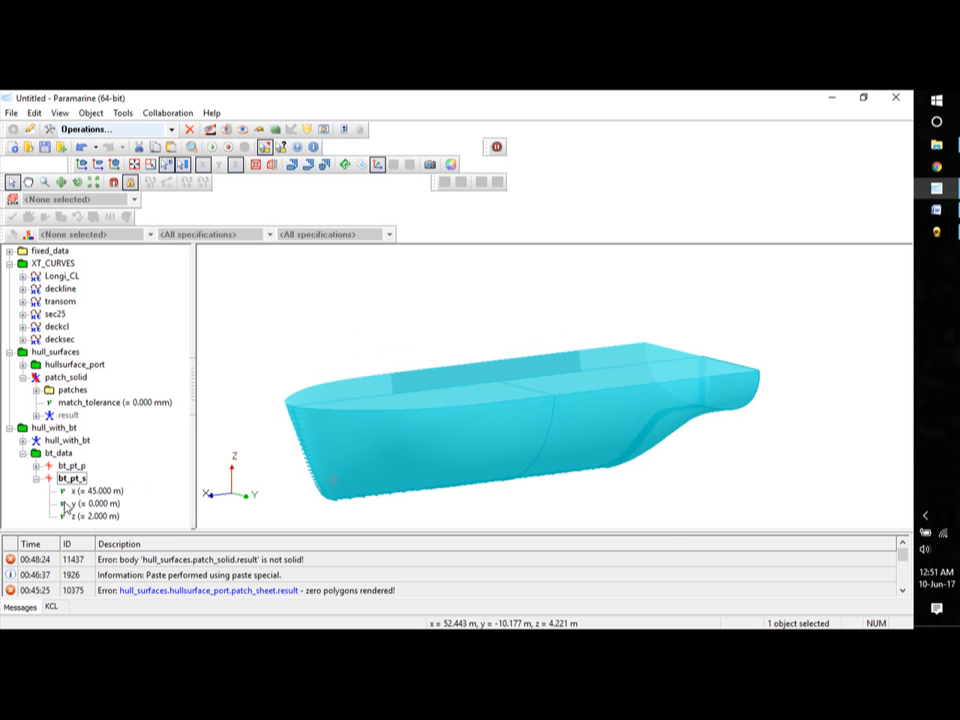
{"action": "double_click", "coordinate": [114, 503]}
{"action": "type", "text": "-10[m"}
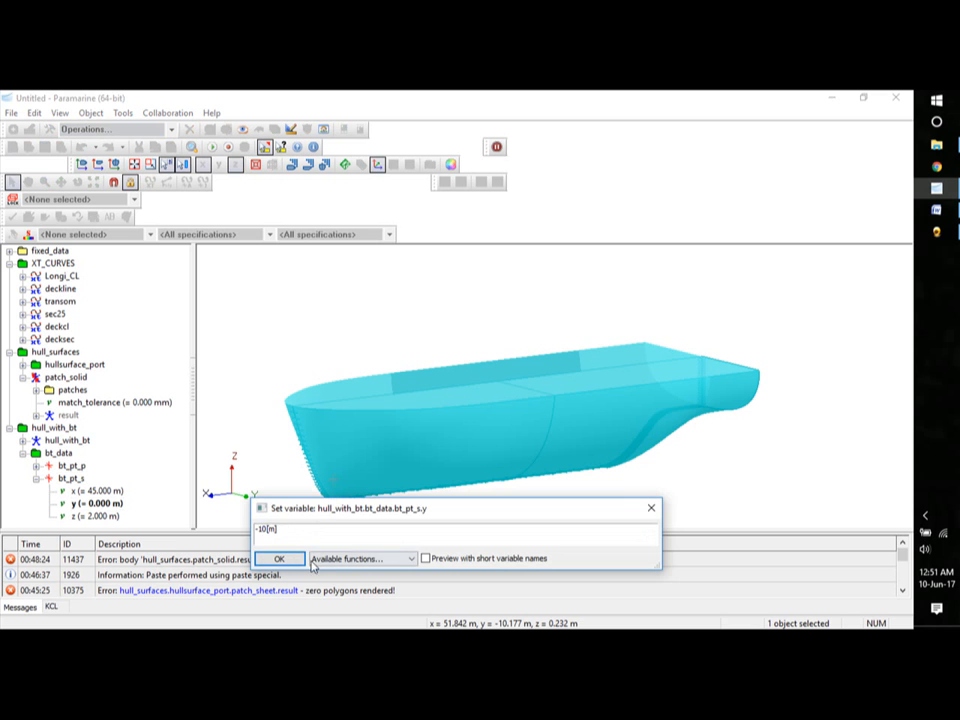
{"action": "left_click", "coordinate": [270, 560]}
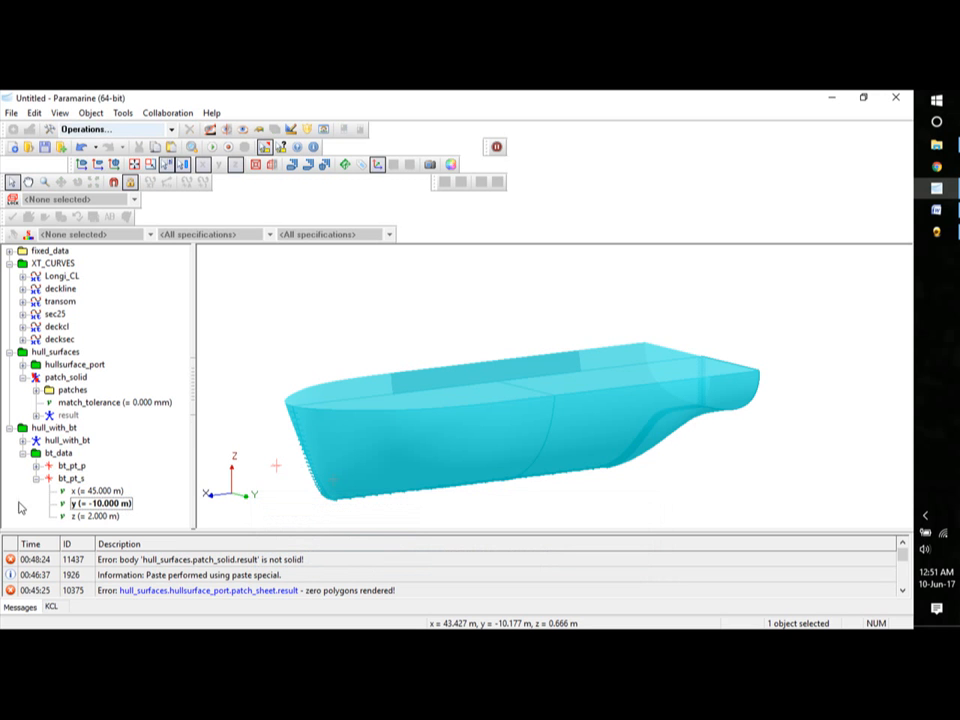
Set the y coordinate of bt_pt_p to 10 m and collapse the point's coordinates.
{"action": "left_click", "coordinate": [36, 465]}
{"action": "double_click", "coordinate": [98, 491]}
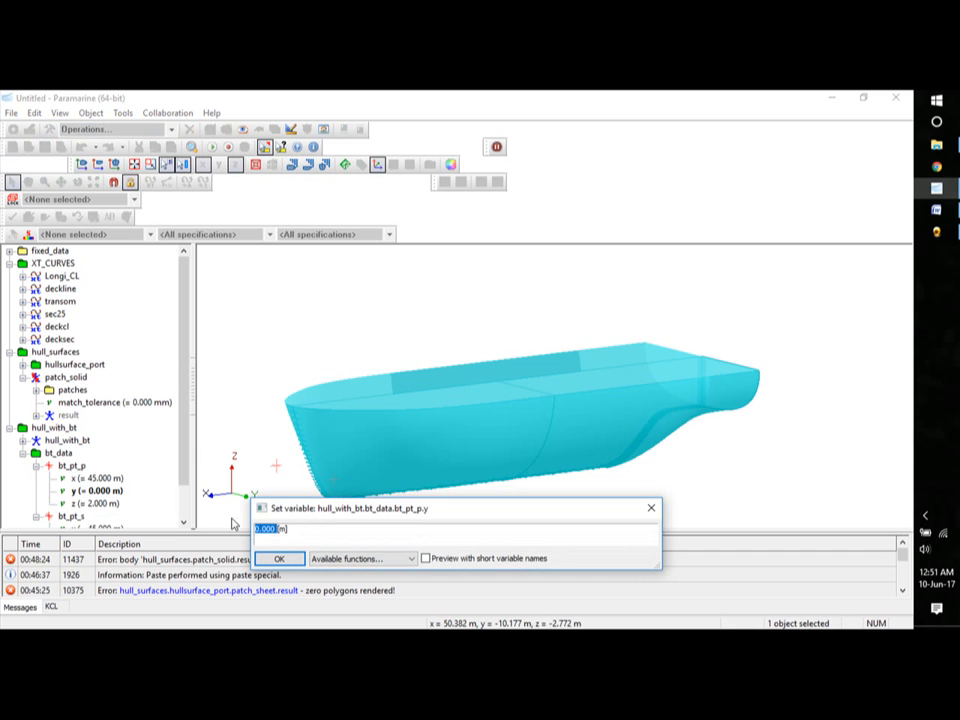
{"action": "type", "text": "10"}
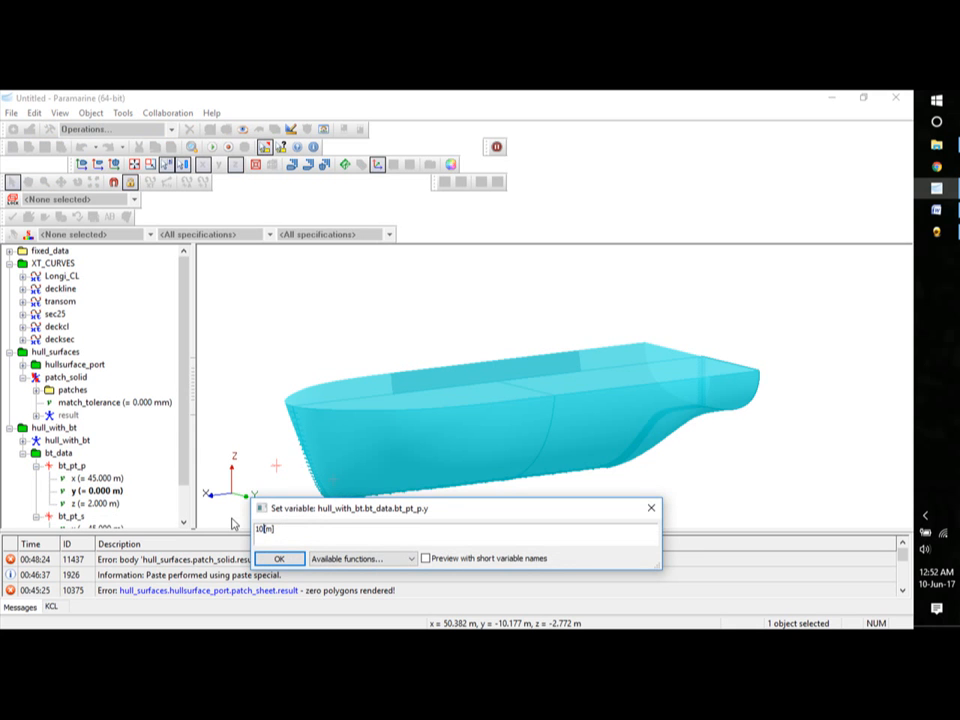
{"action": "left_click", "coordinate": [279, 557]}
{"action": "scroll", "coordinate": [183, 428], "scroll_direction": "down", "scroll_amount": 1}
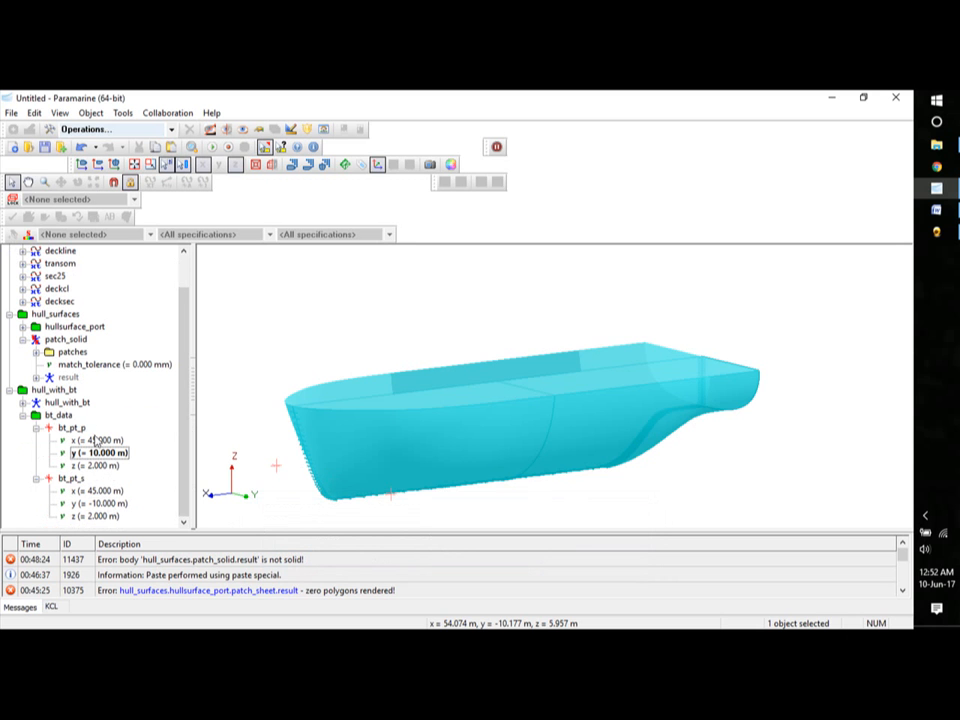
{"action": "mouse_move", "coordinate": [514, 508]}
{"action": "middle_mouse_down"}
{"action": "mouse_move", "coordinate": [536, 498]}
{"action": "mouse_move", "coordinate": [553, 508]}
{"action": "mouse_move", "coordinate": [512, 506]}
{"action": "mouse_move", "coordinate": [508, 515]}
{"action": "middle_mouse_up"}
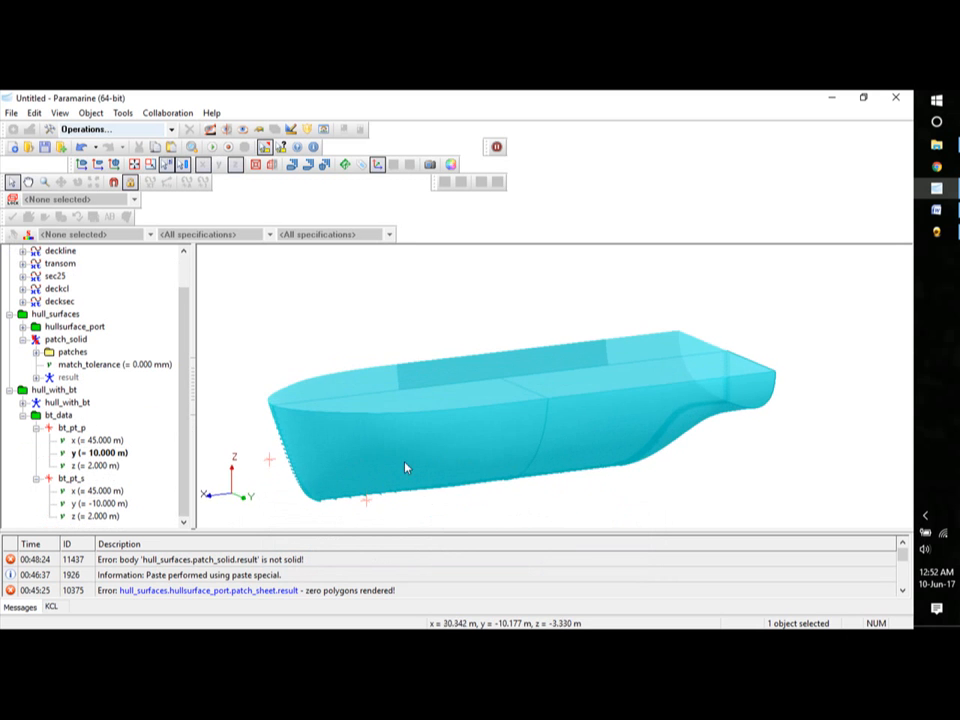
{"action": "scroll", "coordinate": [33, 443], "scroll_direction": "up", "scroll_amount": 1}
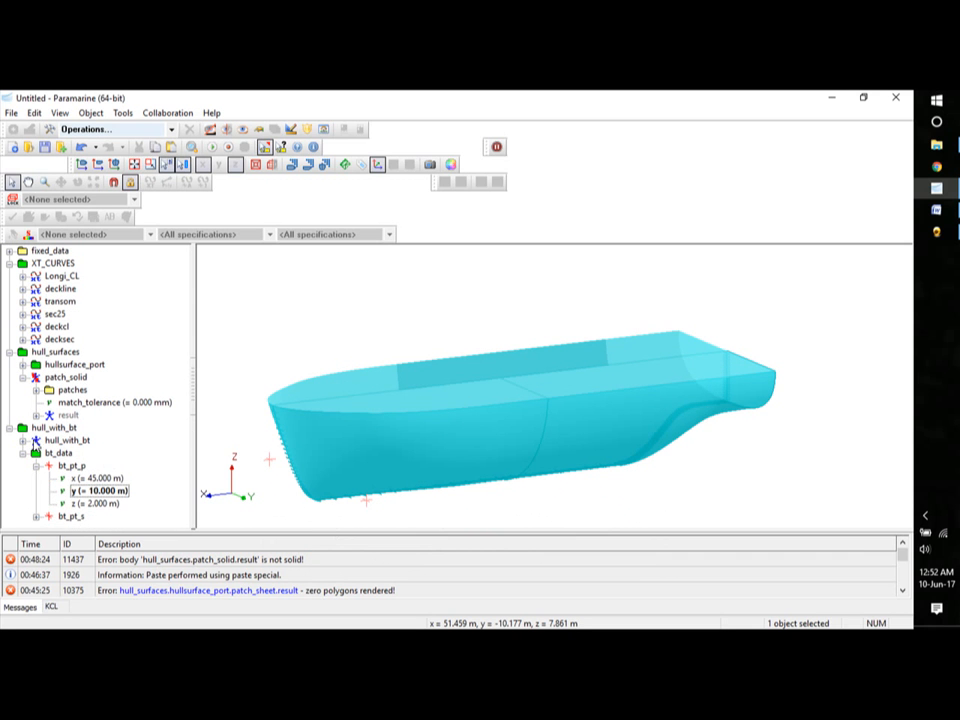
{"action": "left_click", "coordinate": [35, 466]}
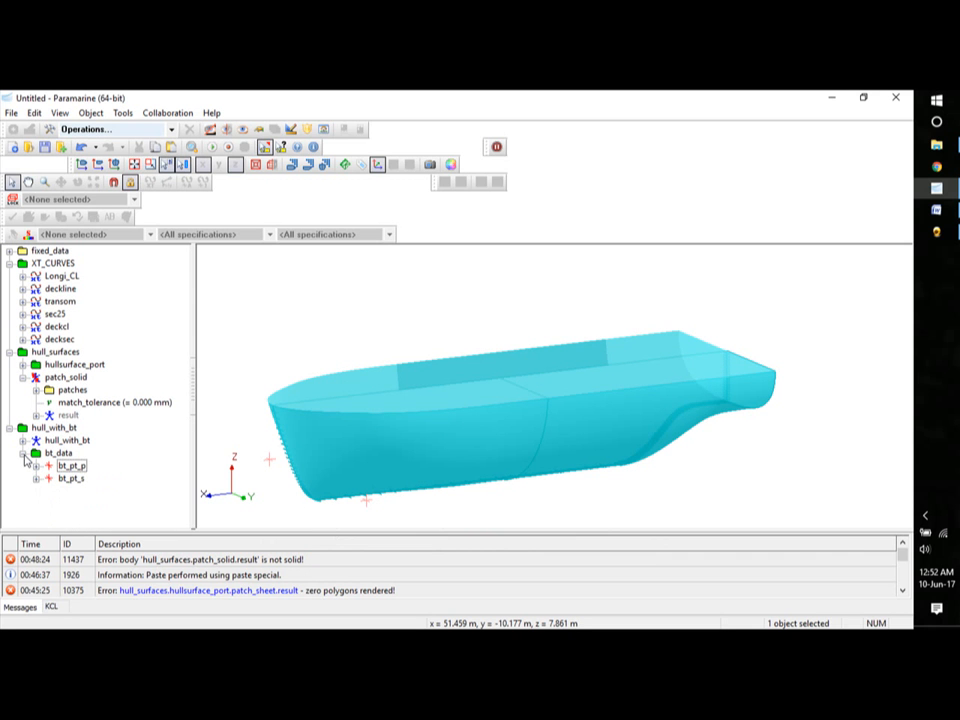
Insert a solid_body object with its default name inside the bt_data placeholder.
{"action": "left_click", "coordinate": [58, 453]}
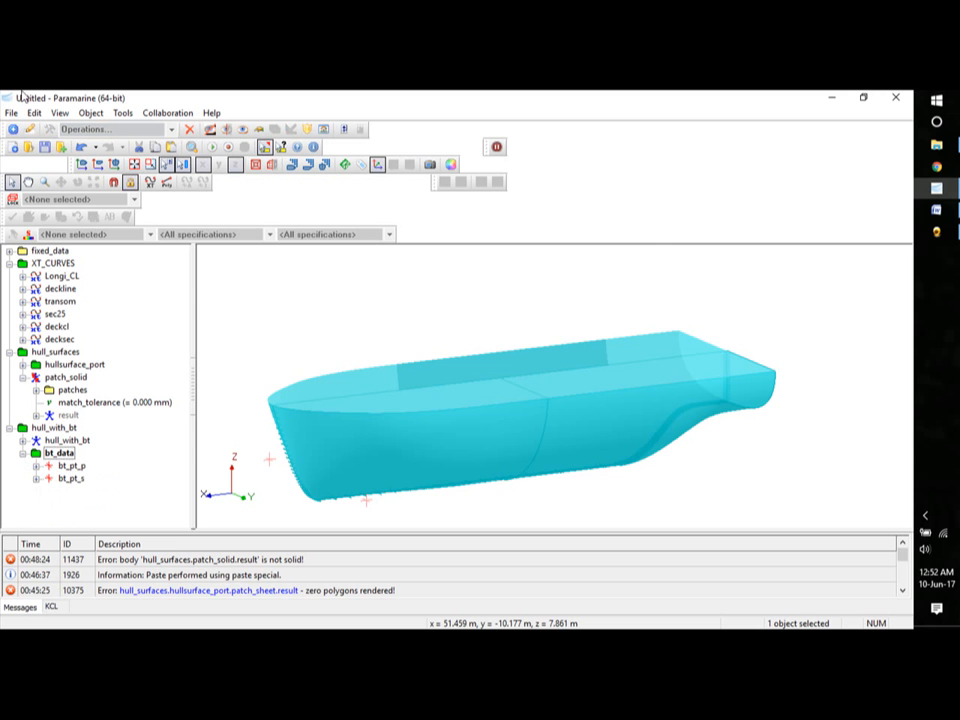
{"action": "left_click", "coordinate": [12, 130]}
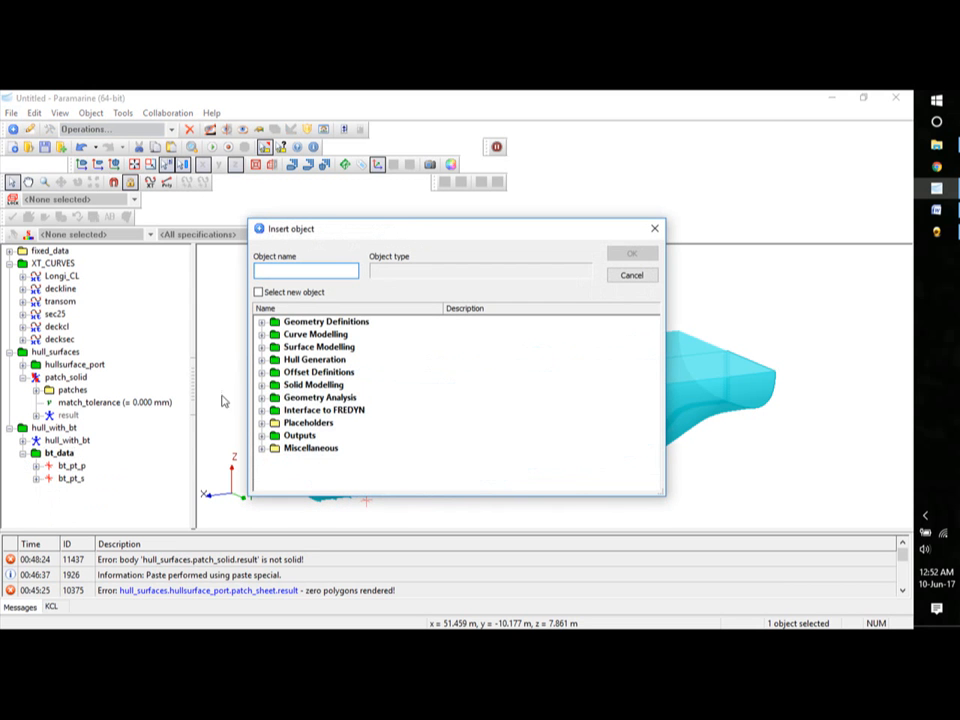
{"action": "left_click", "coordinate": [261, 388]}
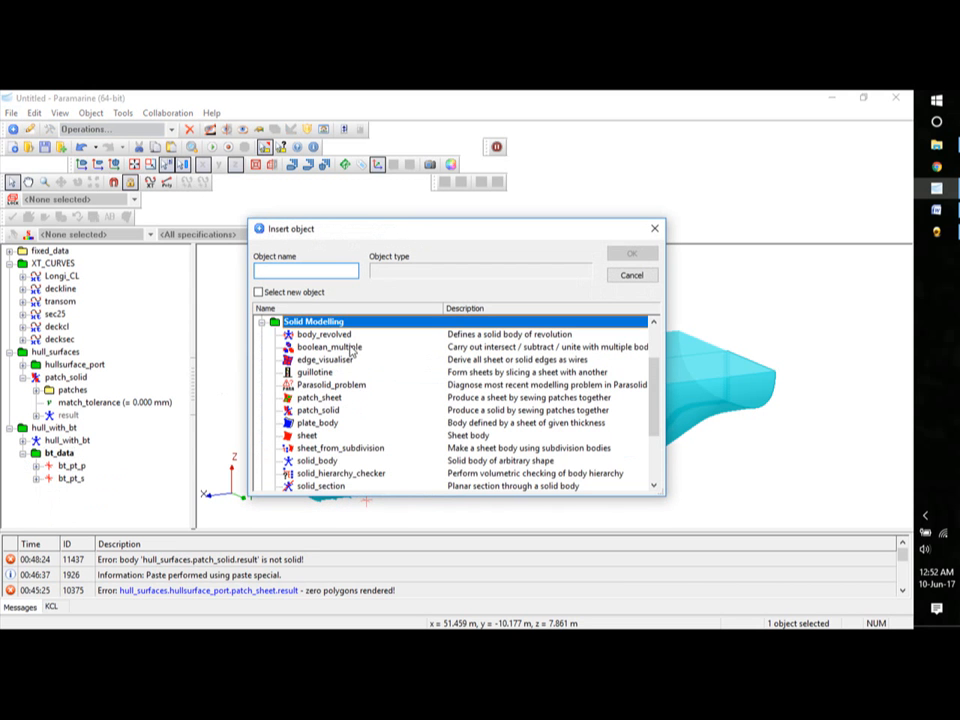
{"action": "left_click", "coordinate": [316, 461]}
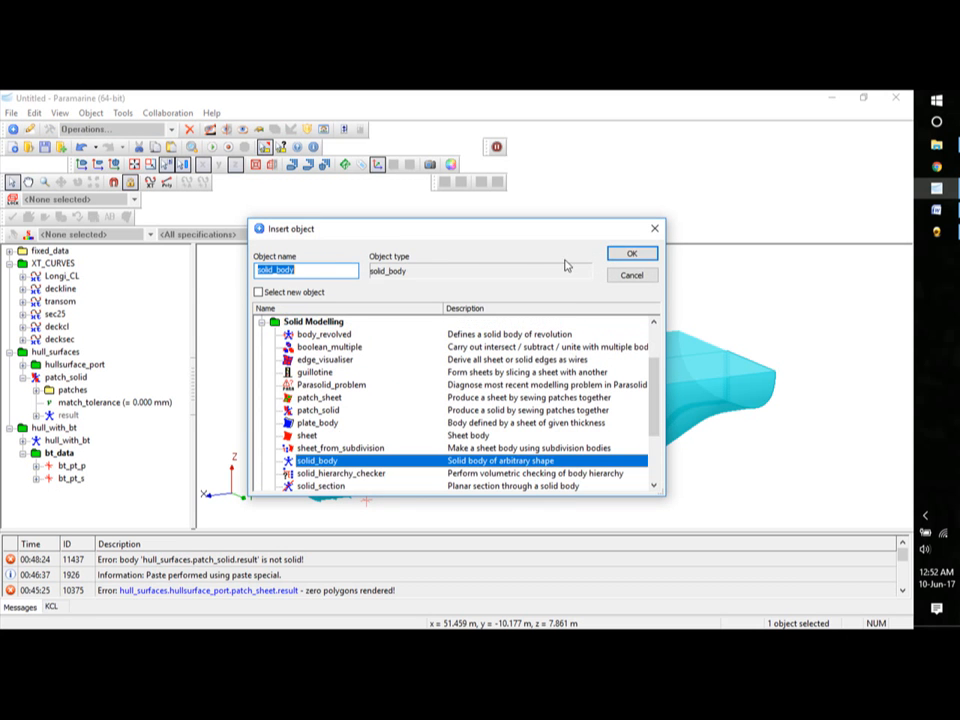
{"action": "left_click", "coordinate": [632, 253]}
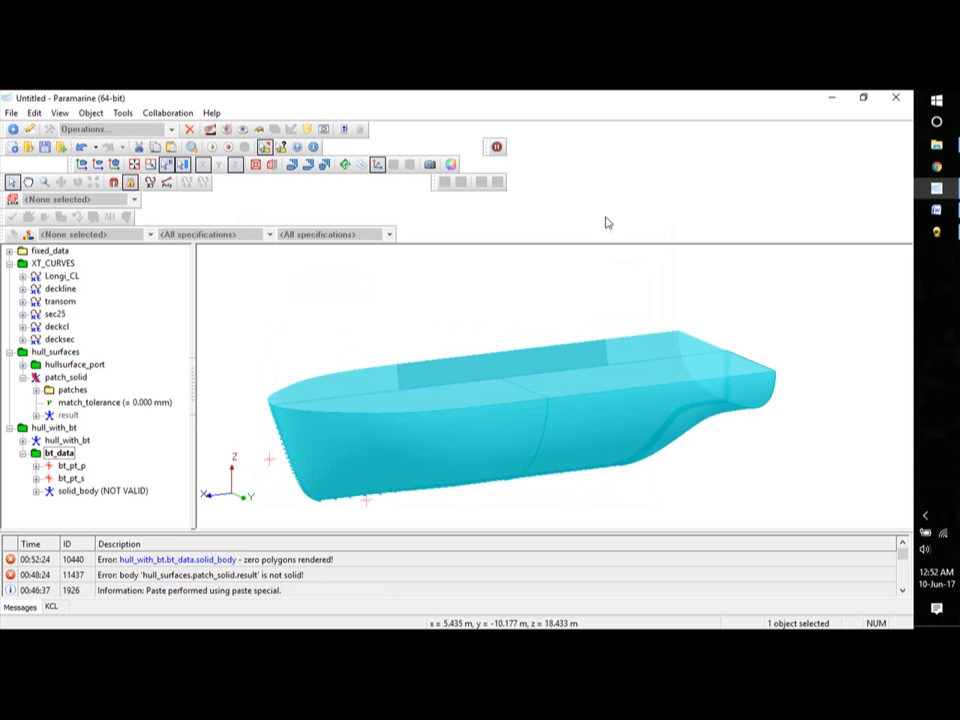
Start a cylinder operation on solid_body with bt_pt_p as point 1 and bt_pt_s as point 2.
{"action": "left_click", "coordinate": [36, 491]}
{"action": "left_click", "coordinate": [36, 491]}
{"action": "left_click", "coordinate": [80, 491]}
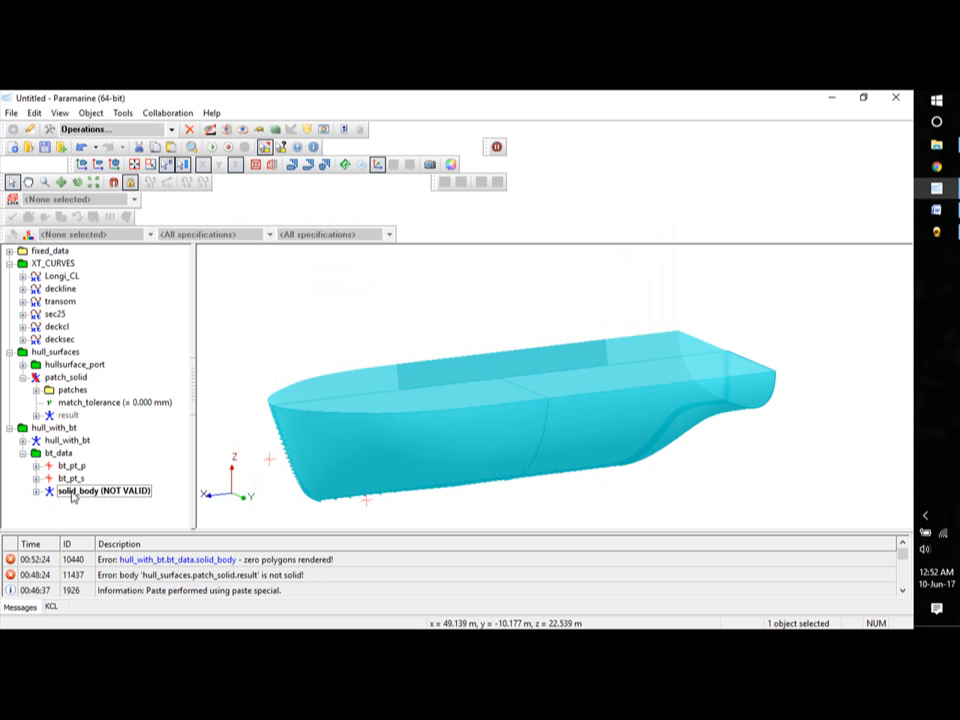
{"action": "left_click", "coordinate": [172, 130]}
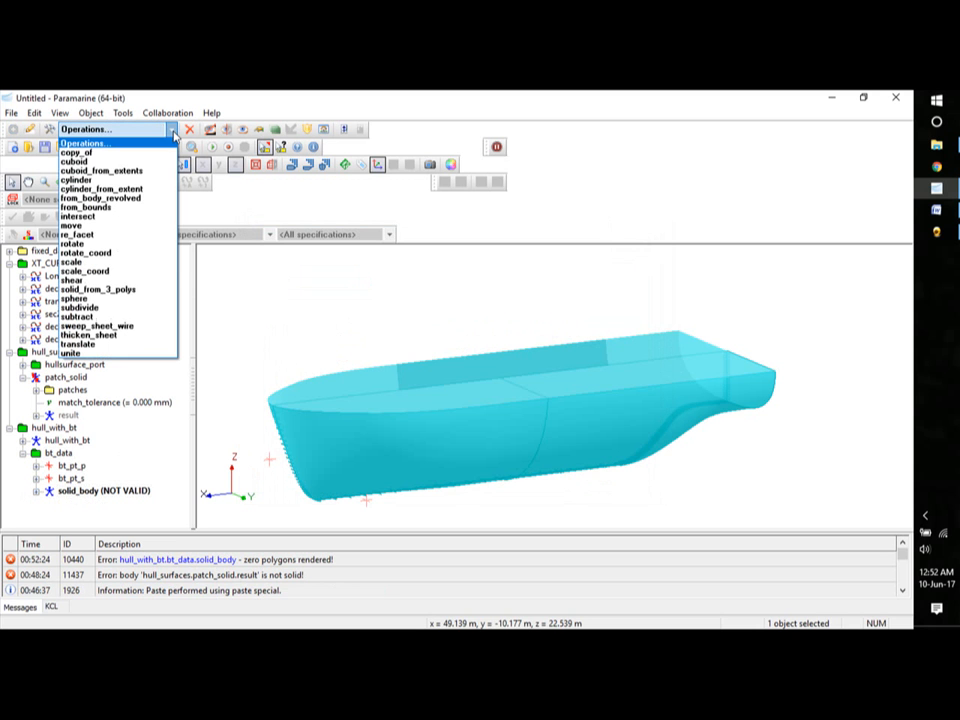
{"action": "left_click", "coordinate": [90, 180]}
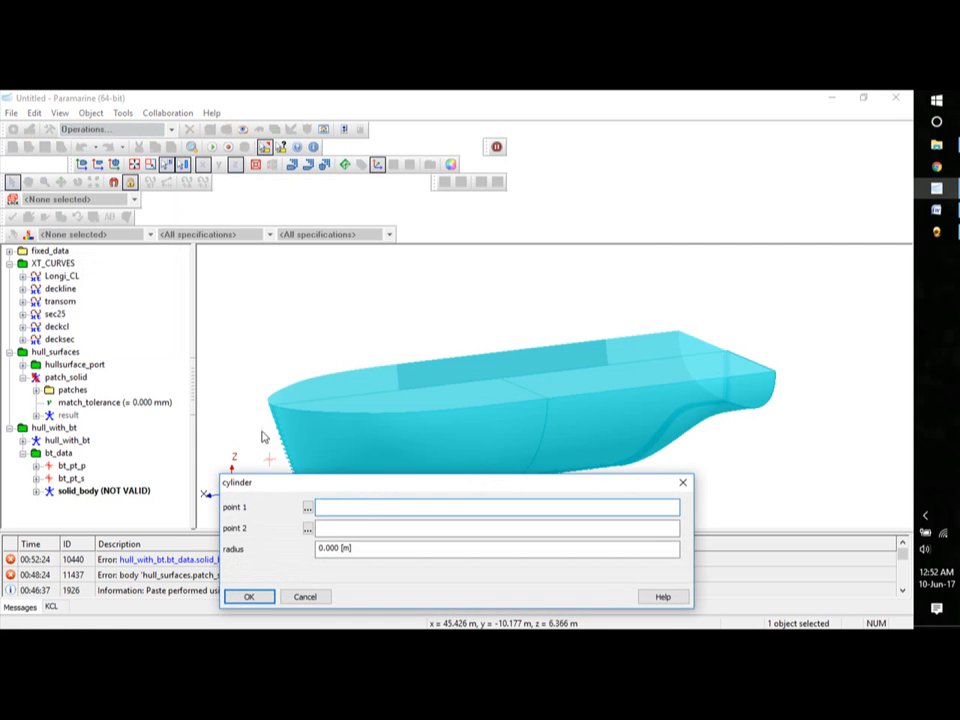
{"action": "left_click", "coordinate": [307, 508]}
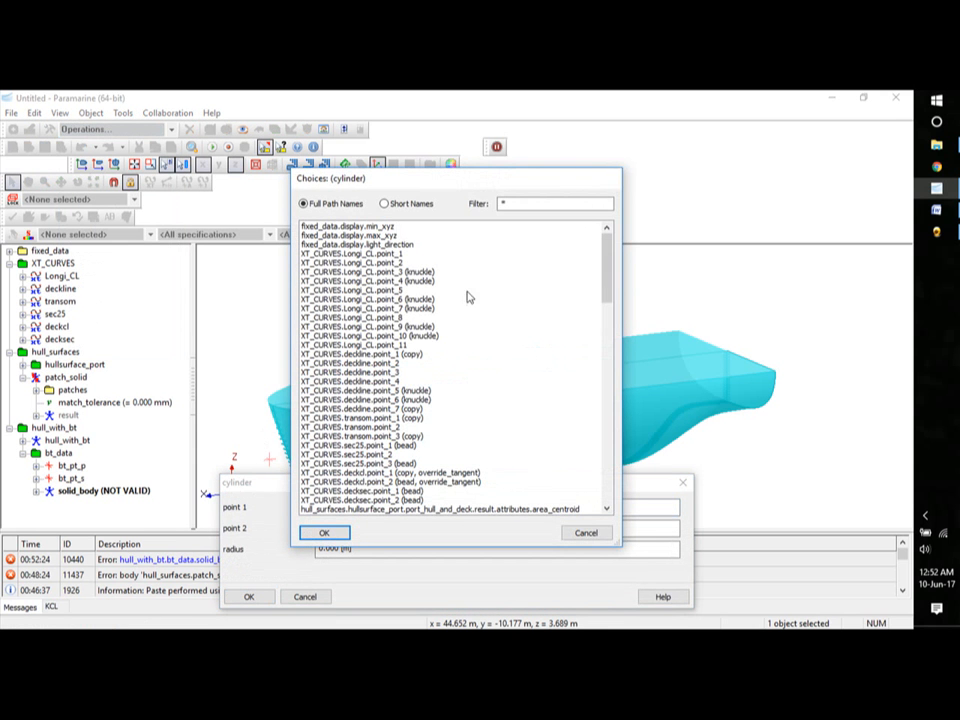
{"action": "left_click_drag", "start_coordinate": [606, 262], "coordinate": [632, 497]}
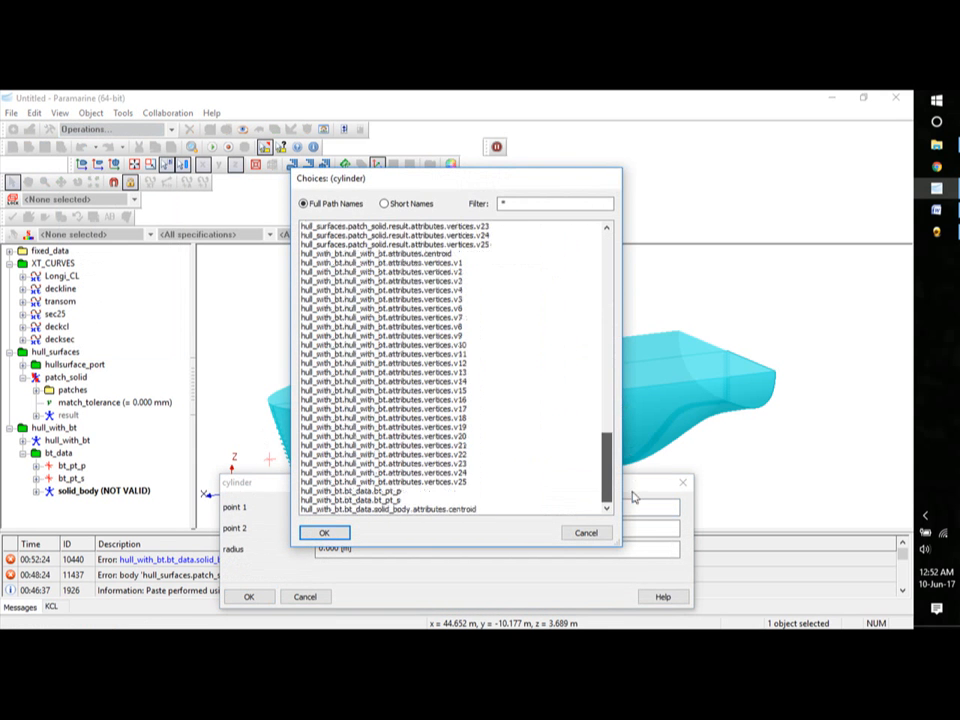
{"action": "left_click", "coordinate": [392, 491]}
{"action": "left_click", "coordinate": [322, 532]}
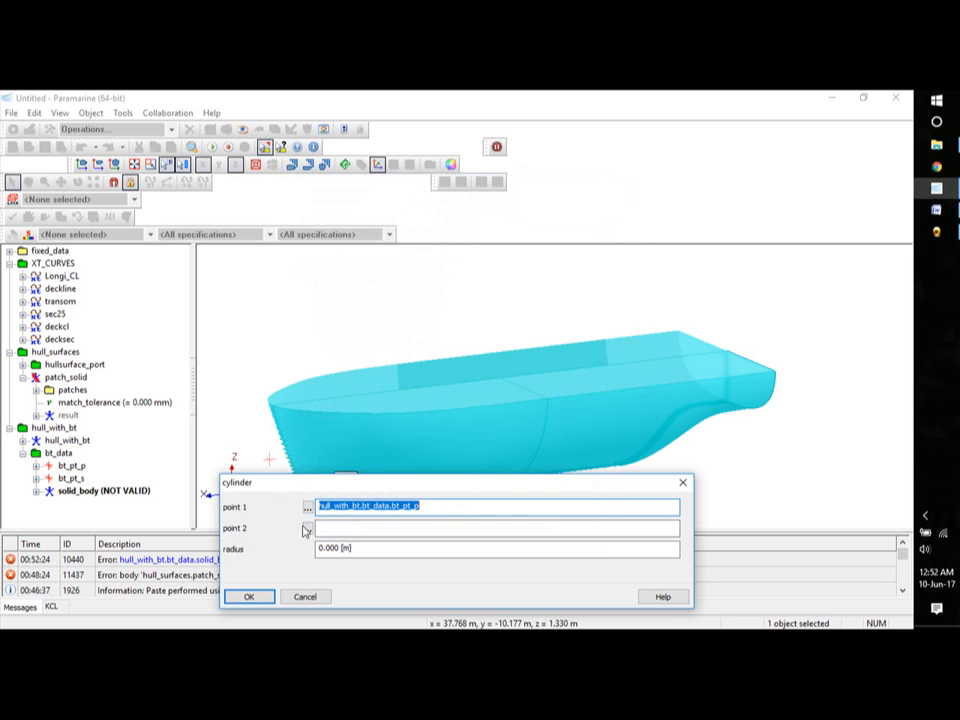
{"action": "left_click", "coordinate": [306, 529]}
{"action": "left_click_drag", "start_coordinate": [605, 272], "coordinate": [604, 475]}
{"action": "left_click", "coordinate": [388, 500]}
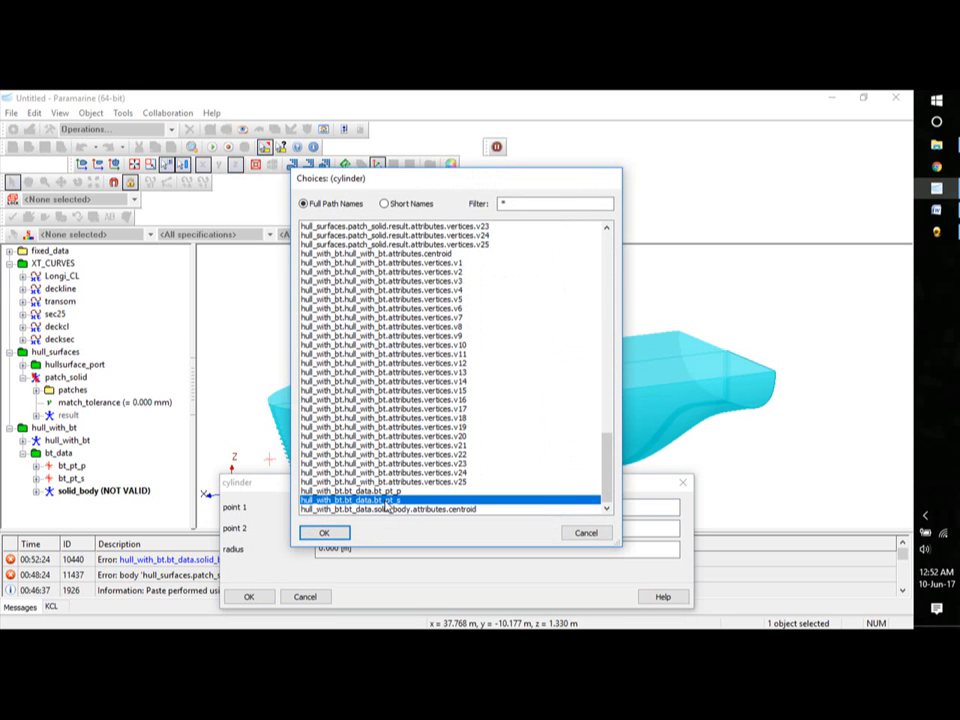
{"action": "left_click", "coordinate": [320, 532]}
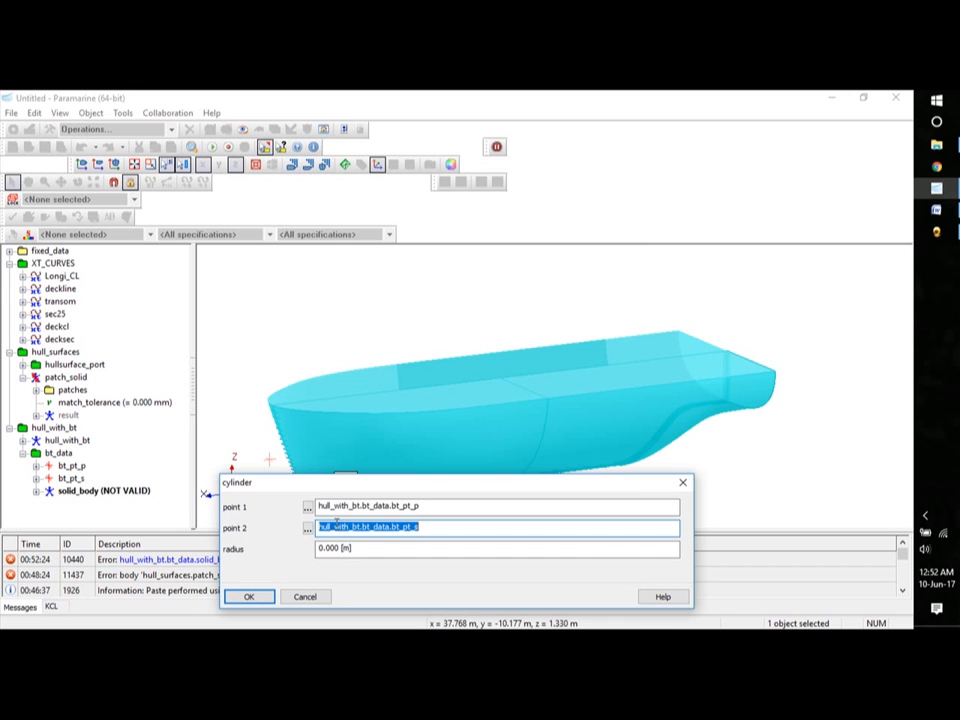
Set the cylinder radius to 0.5 m, create the tunnel body and collapse the bt_data placeholder.
{"action": "left_click", "coordinate": [337, 550]}
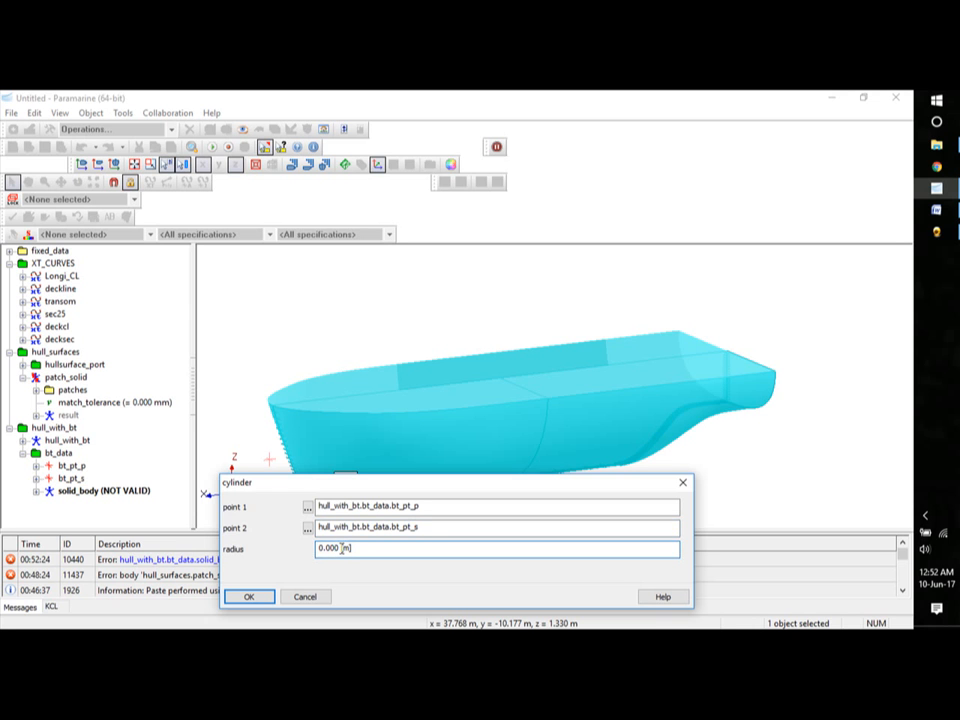
{"action": "left_click_drag", "start_coordinate": [342, 549], "coordinate": [318, 548]}
{"action": "type", "text": "0.5"}
{"action": "left_click", "coordinate": [249, 596]}
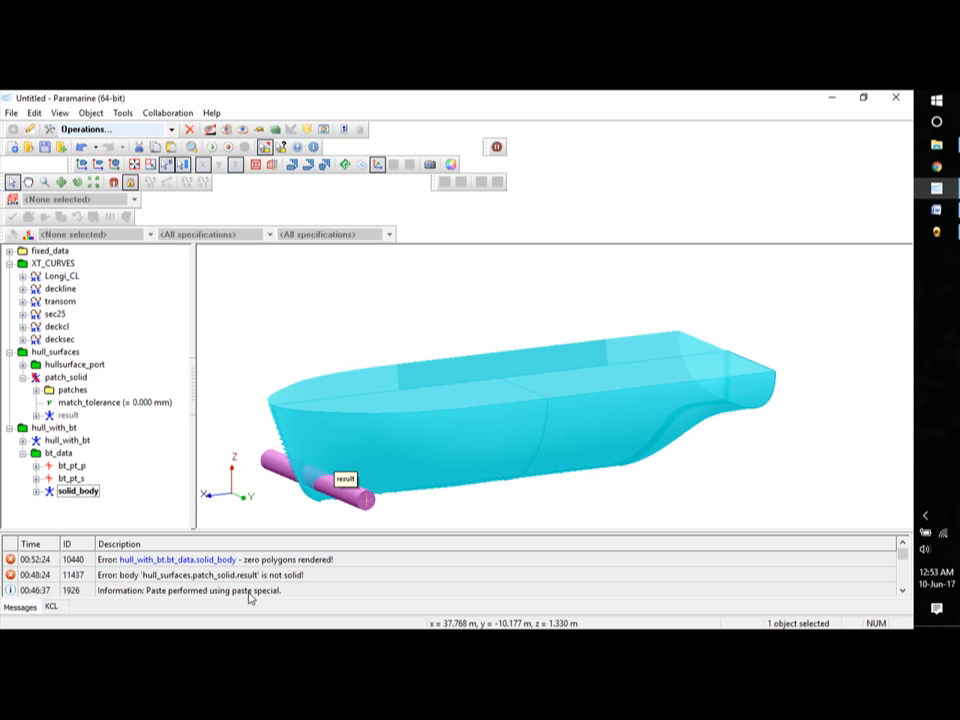
{"action": "left_click", "coordinate": [23, 453]}
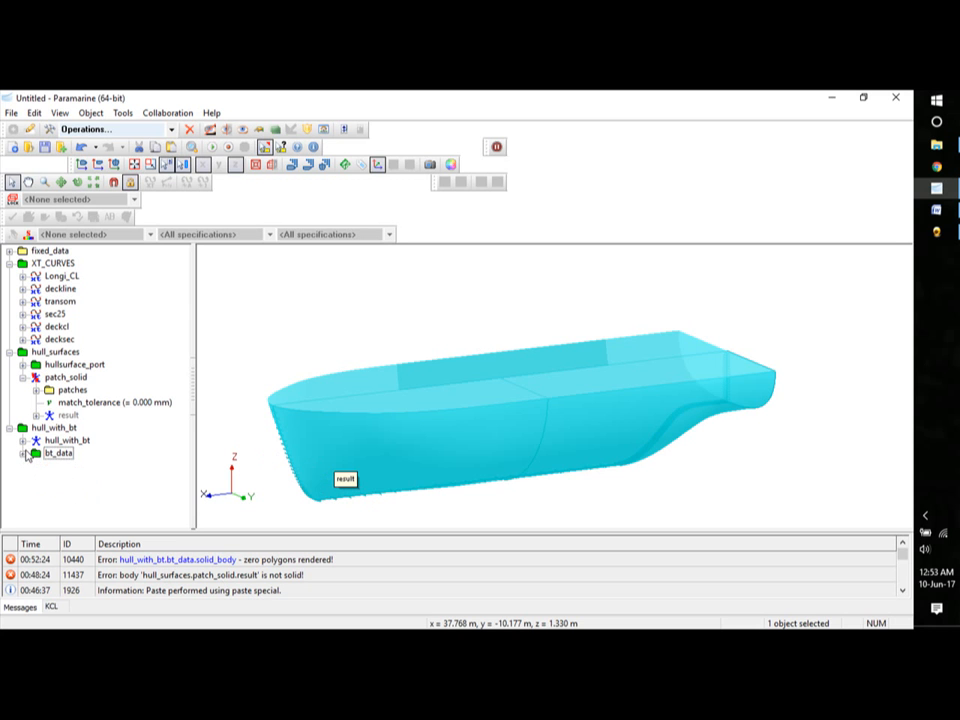
{"action": "left_click", "coordinate": [67, 442]}
{"action": "right_click", "coordinate": [67, 445]}
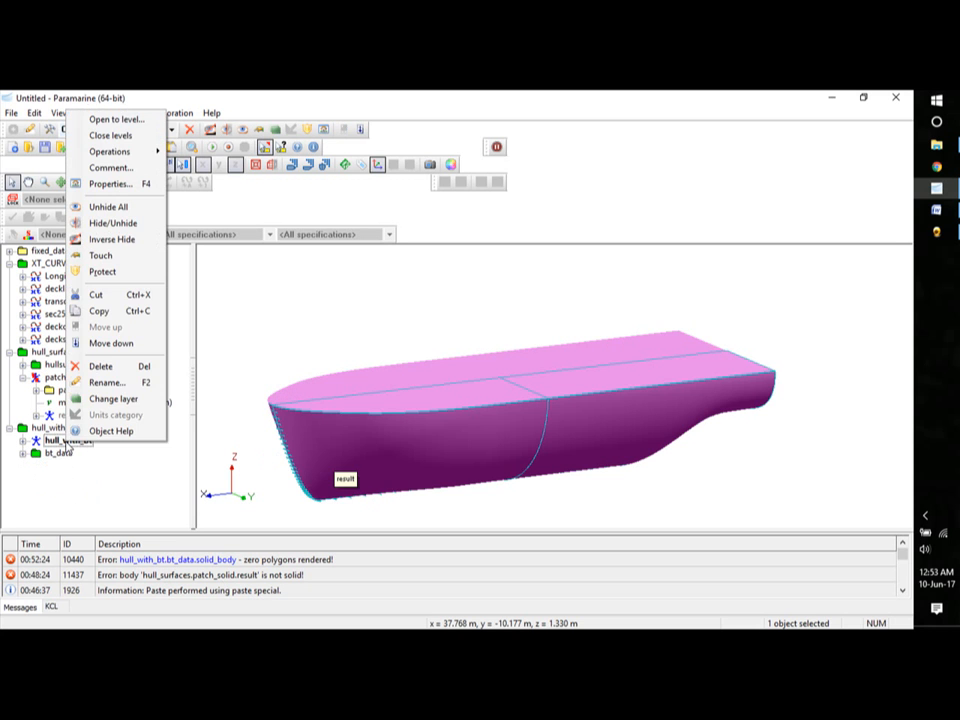
{"action": "mouse_move", "coordinate": [104, 158]}
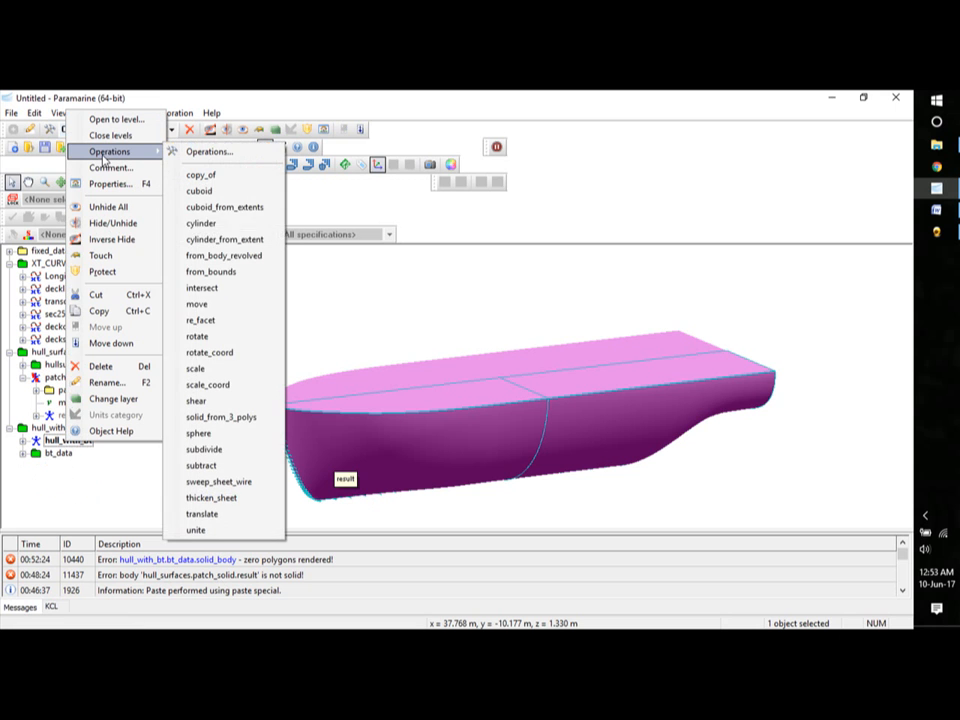
{"action": "left_click", "coordinate": [203, 451]}
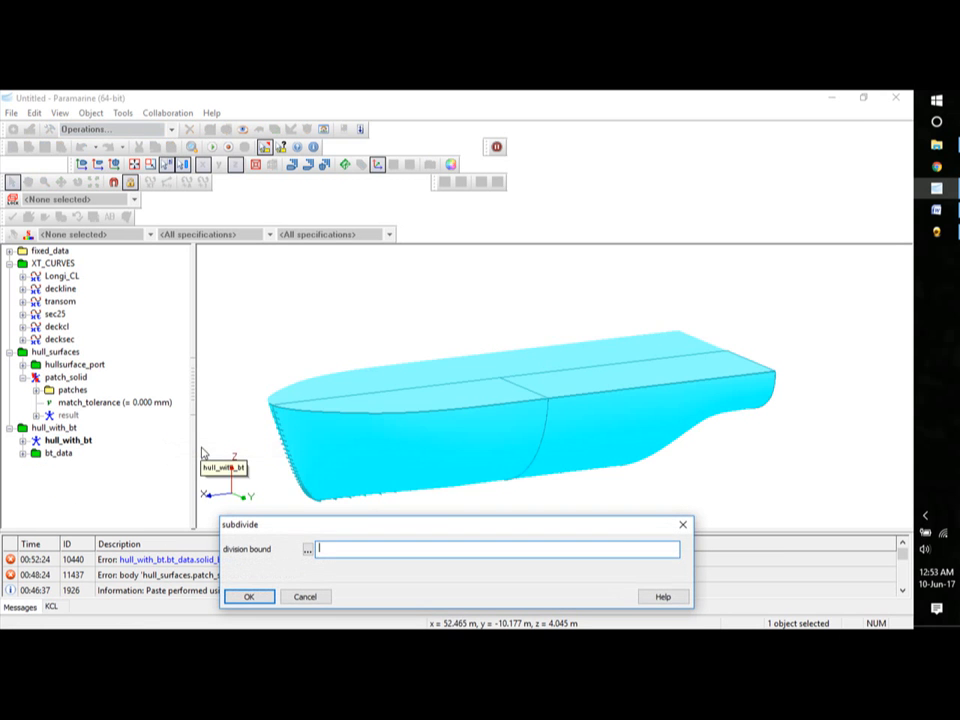
{"action": "left_click", "coordinate": [306, 597]}
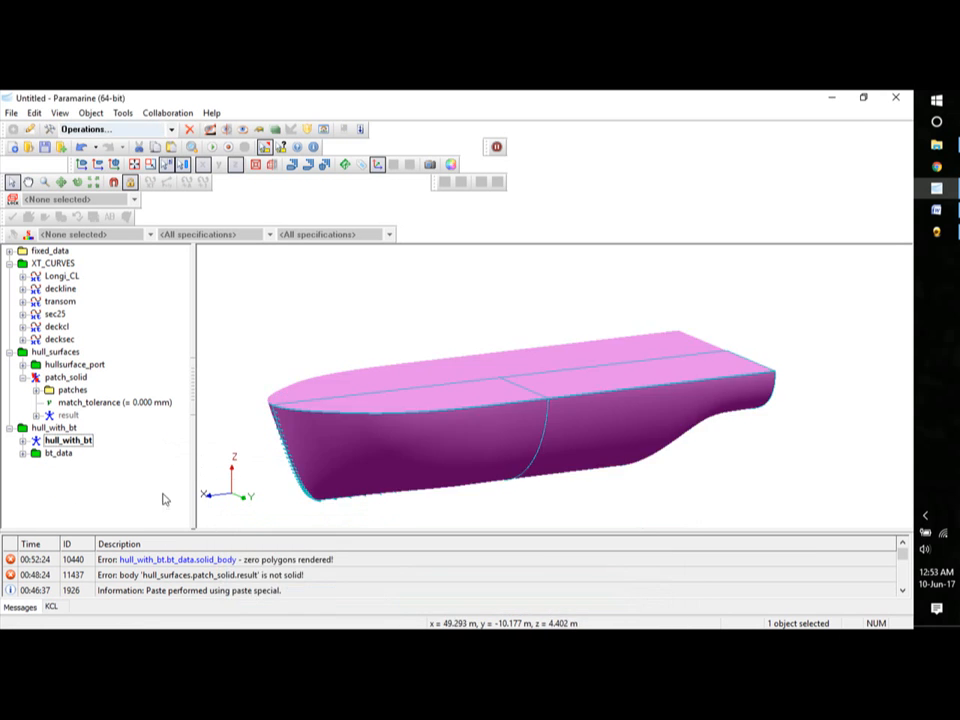
Subtract the bt_data solid_body from the hull_with_bt body to cut the thruster tunnel, and collapse the bt_data placeholder.
{"action": "right_click", "coordinate": [68, 440]}
{"action": "mouse_move", "coordinate": [115, 147]}
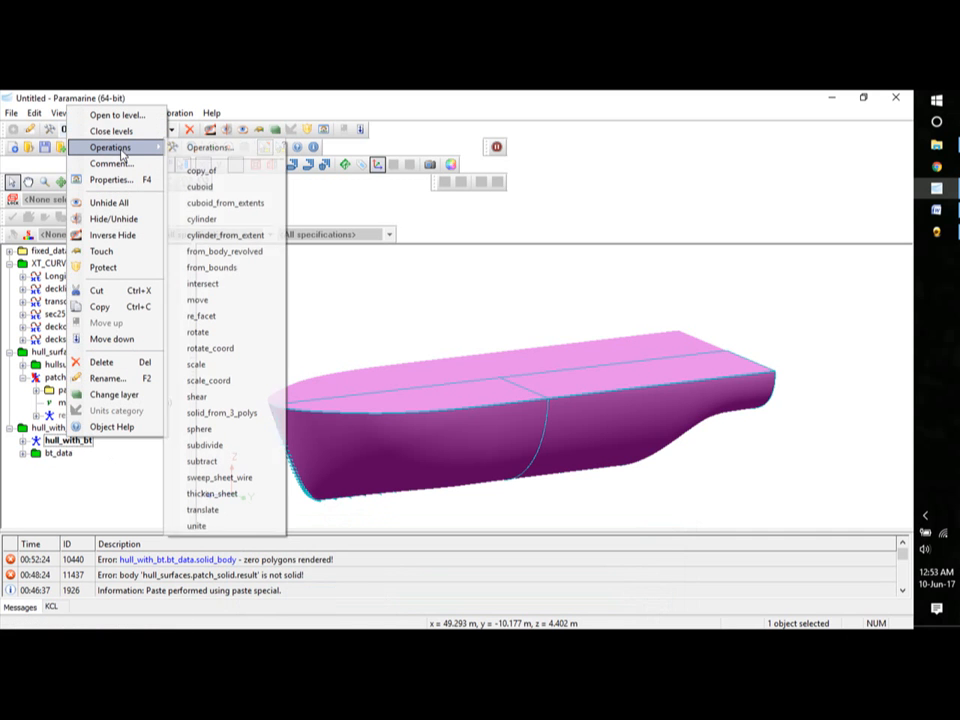
{"action": "left_click", "coordinate": [210, 460]}
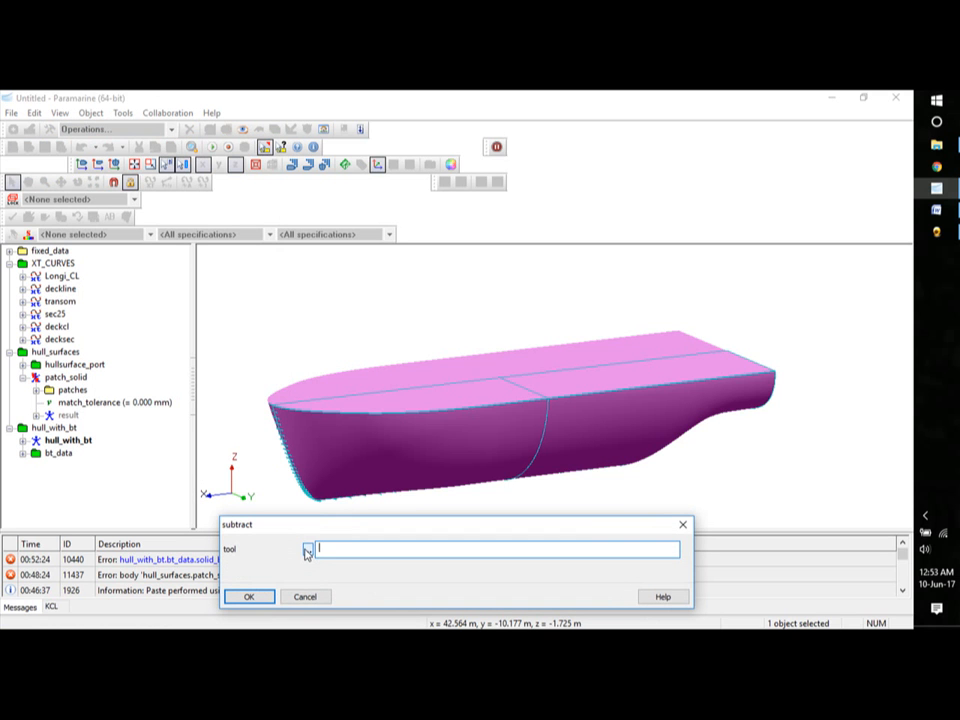
{"action": "left_click", "coordinate": [23, 453]}
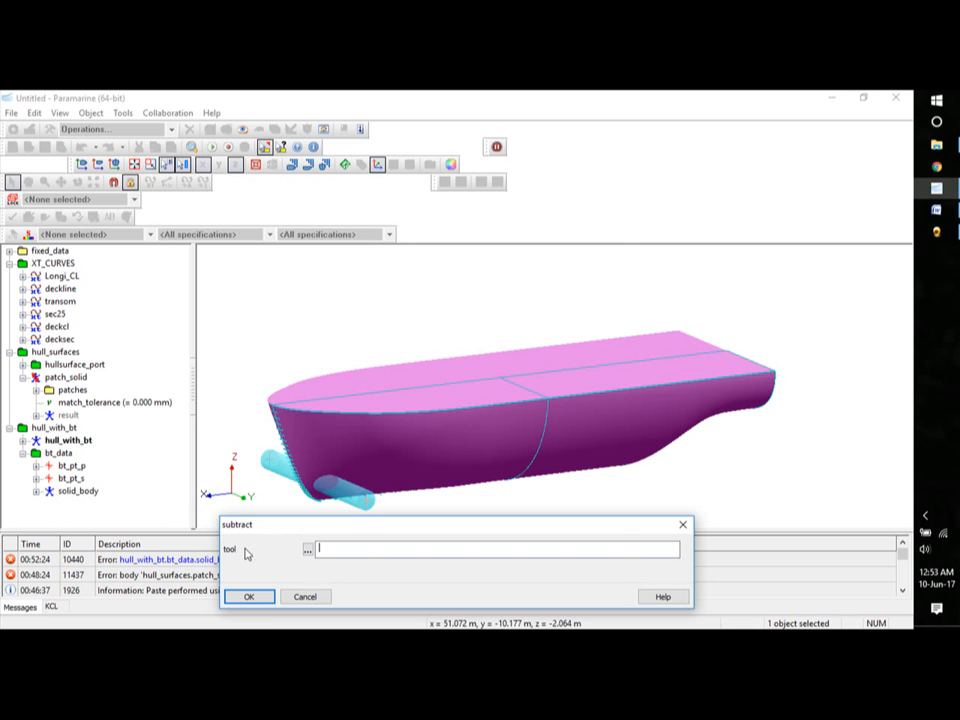
{"action": "left_click", "coordinate": [308, 549]}
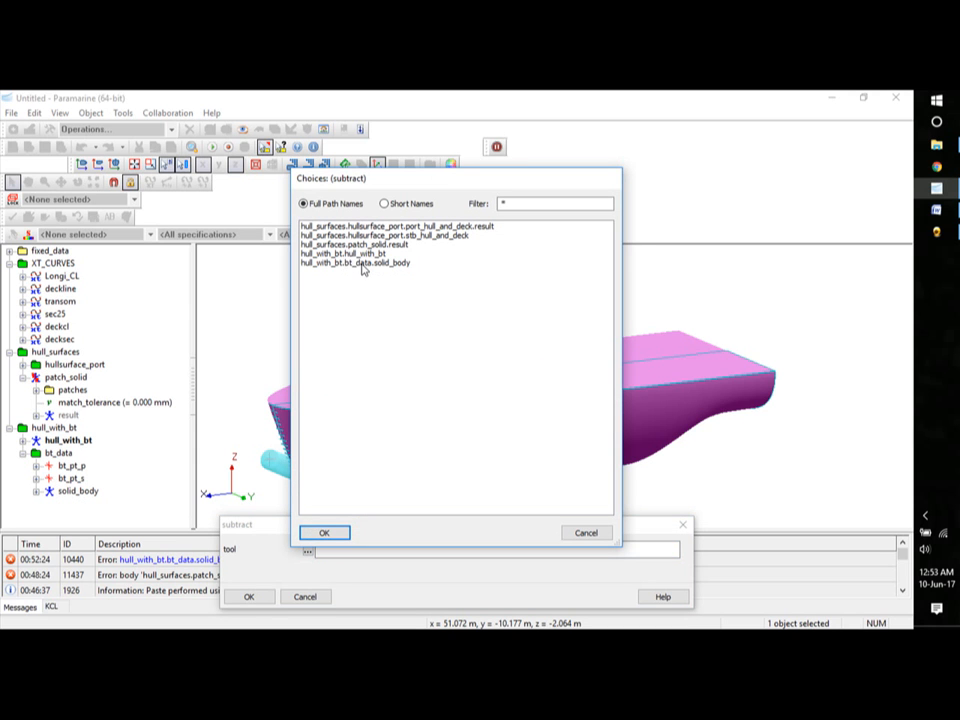
{"action": "left_click", "coordinate": [74, 493]}
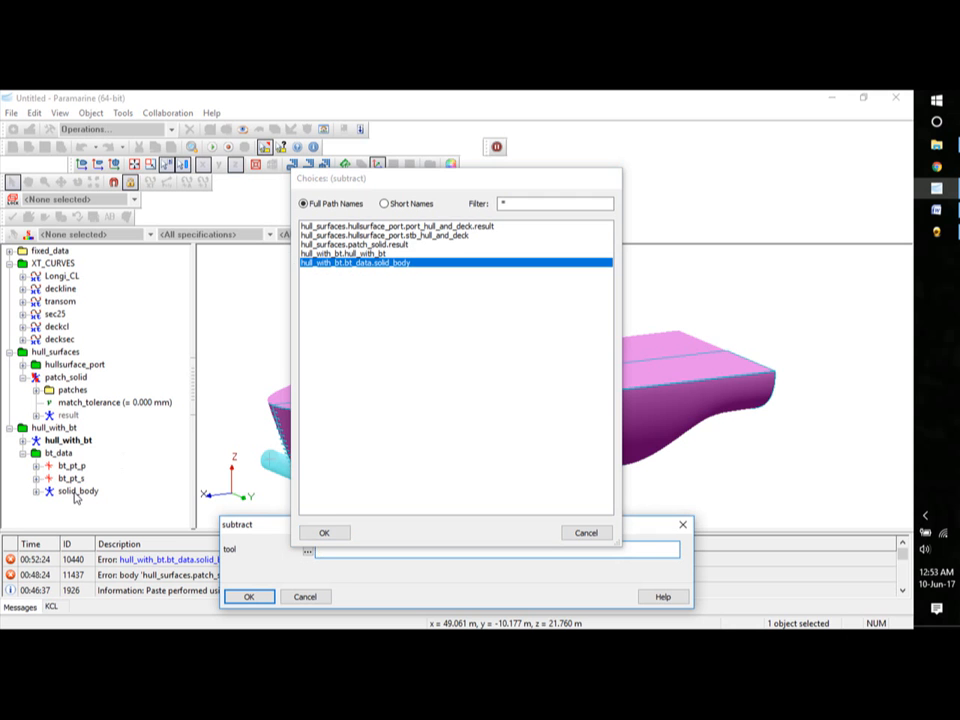
{"action": "left_click", "coordinate": [325, 533]}
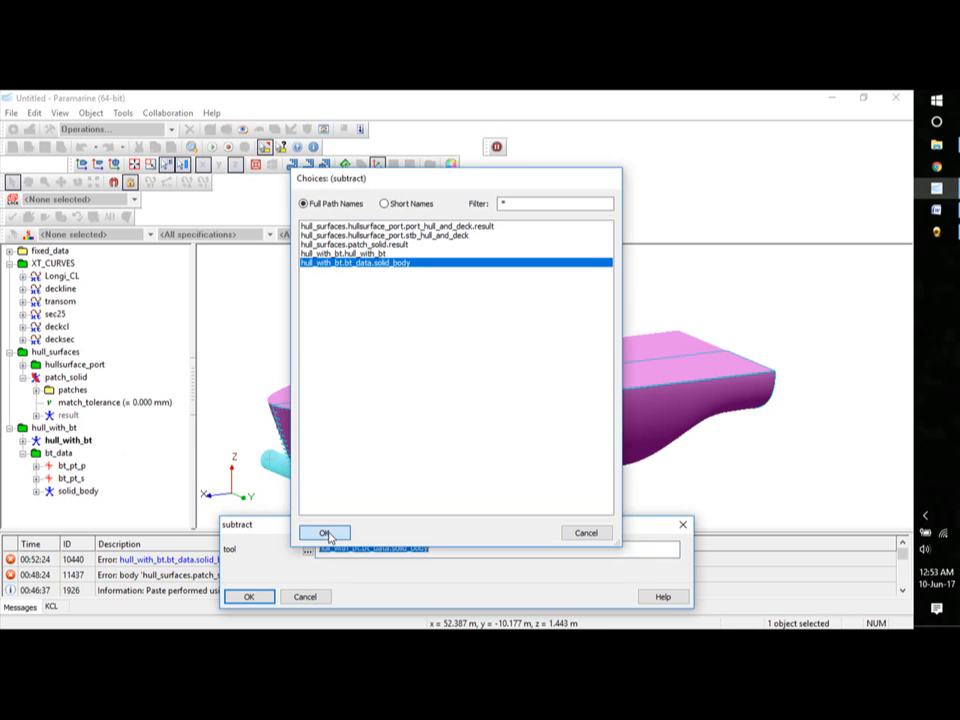
{"action": "left_click", "coordinate": [257, 598]}
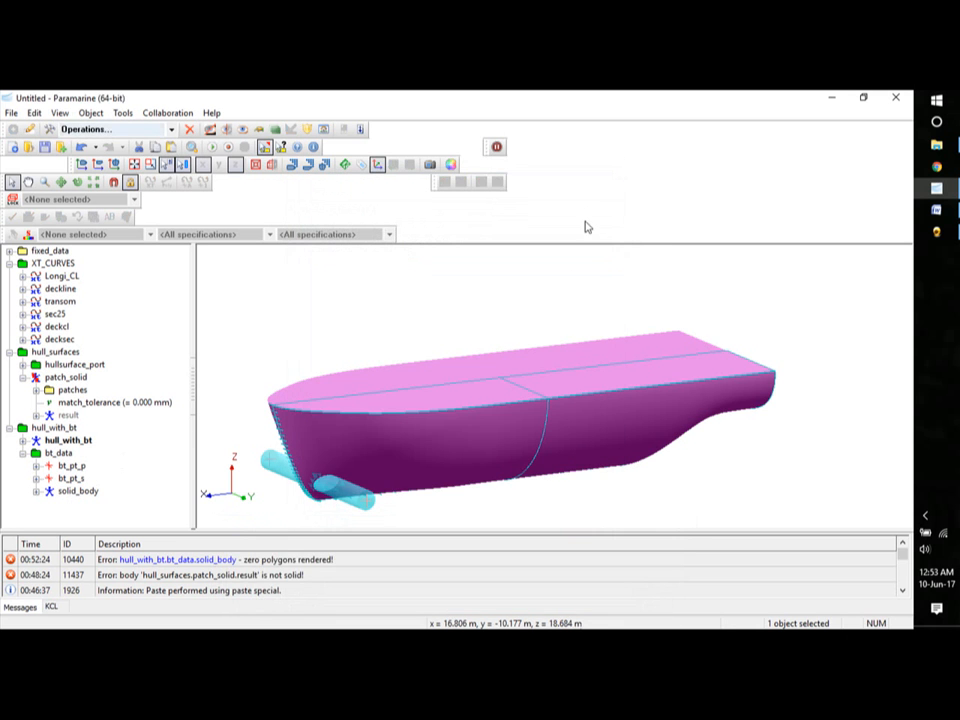
{"action": "left_click", "coordinate": [22, 453]}
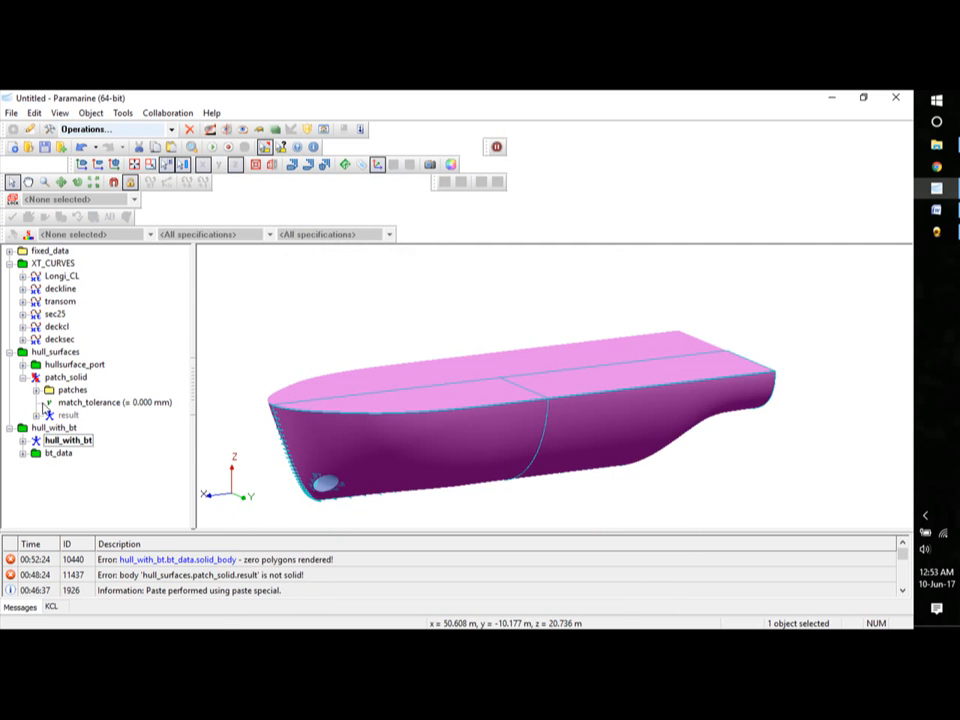
Collapse the hull_surfaces, hull_with_bt and XT_CURVES placeholders and clear the object selection.
{"action": "mouse_move", "coordinate": [377, 334]}
{"action": "middle_mouse_down"}
{"action": "mouse_move", "coordinate": [388, 317]}
{"action": "mouse_move", "coordinate": [403, 332]}
{"action": "mouse_move", "coordinate": [394, 330]}
{"action": "middle_mouse_up"}
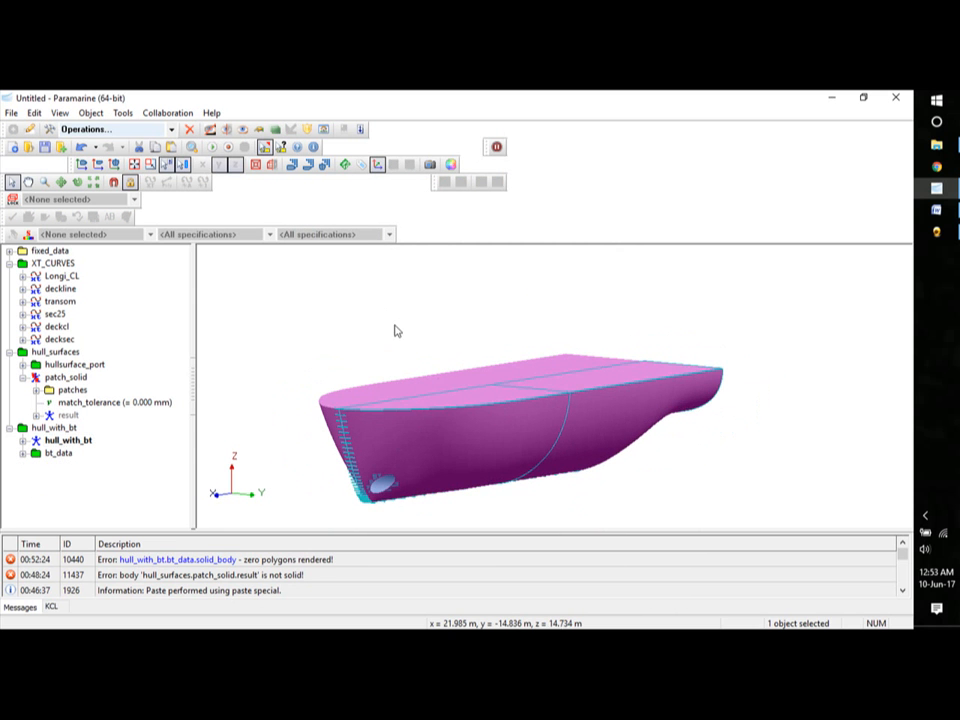
{"action": "left_click", "coordinate": [9, 352]}
{"action": "middle_click_drag", "start_coordinate": [739, 424], "coordinate": [720, 443]}
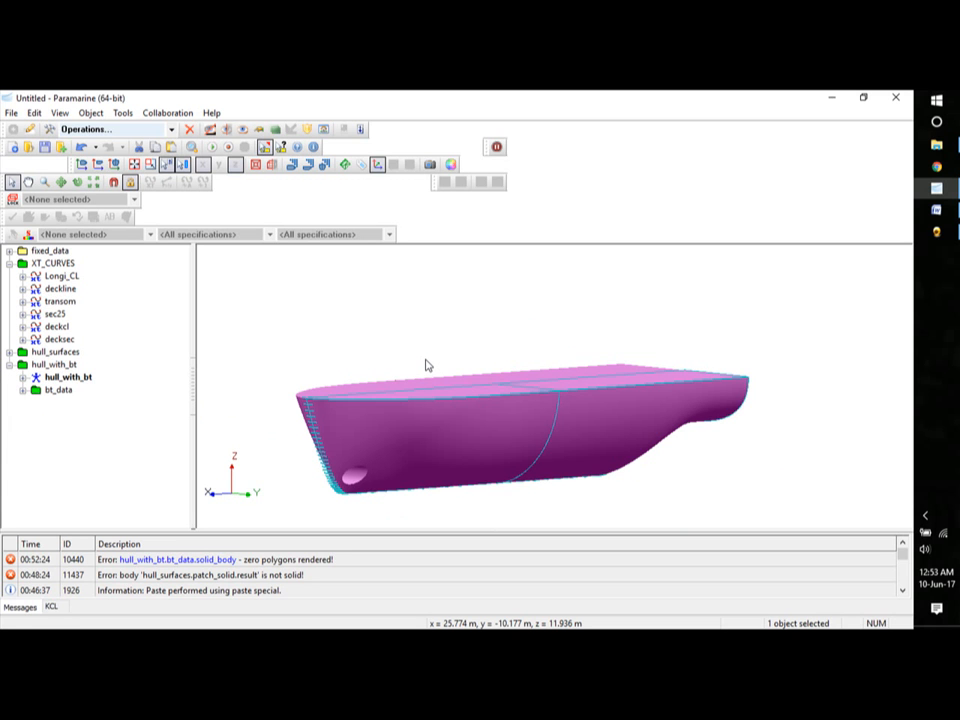
{"action": "left_click", "coordinate": [9, 364]}
{"action": "left_click", "coordinate": [9, 263]}
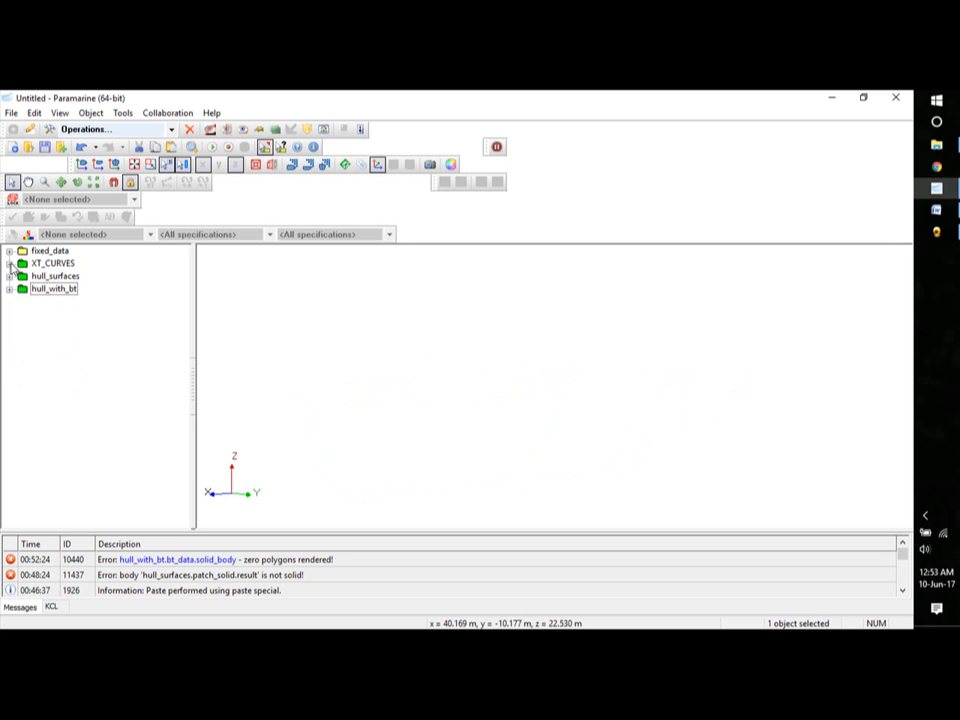
{"action": "left_click", "coordinate": [29, 323]}
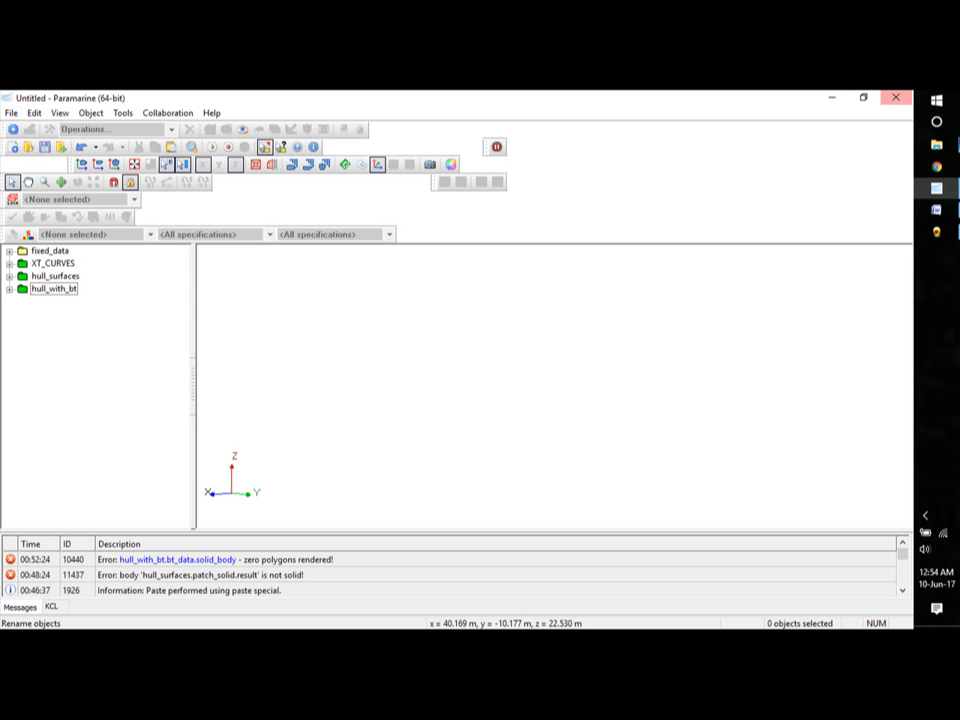
{"action": "left_click", "coordinate": [936, 233]}
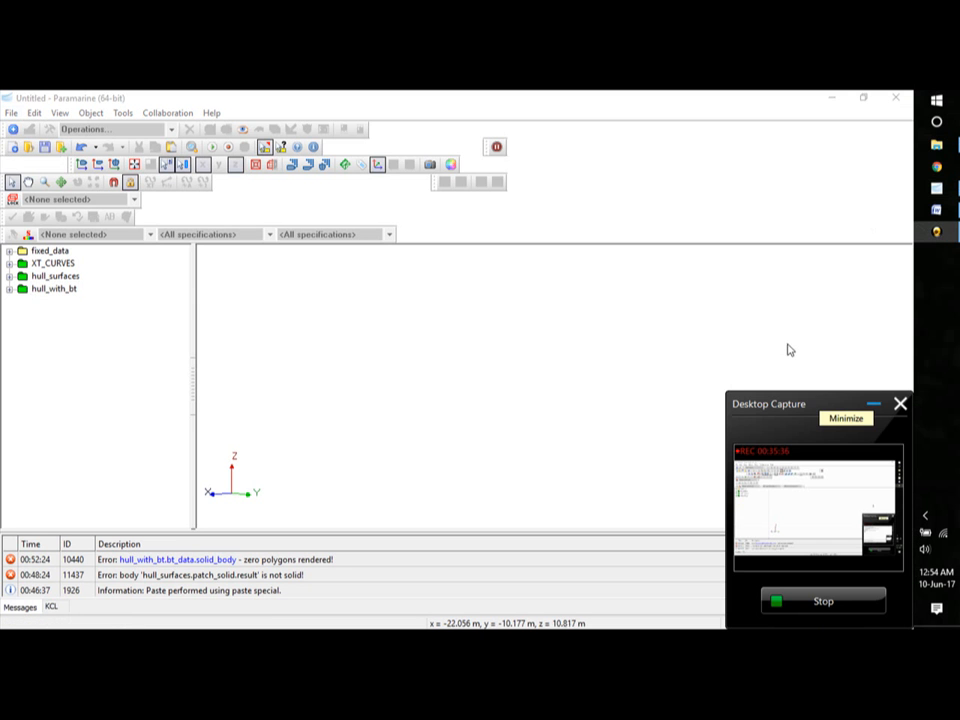
{"action": "left_click", "coordinate": [874, 404]}
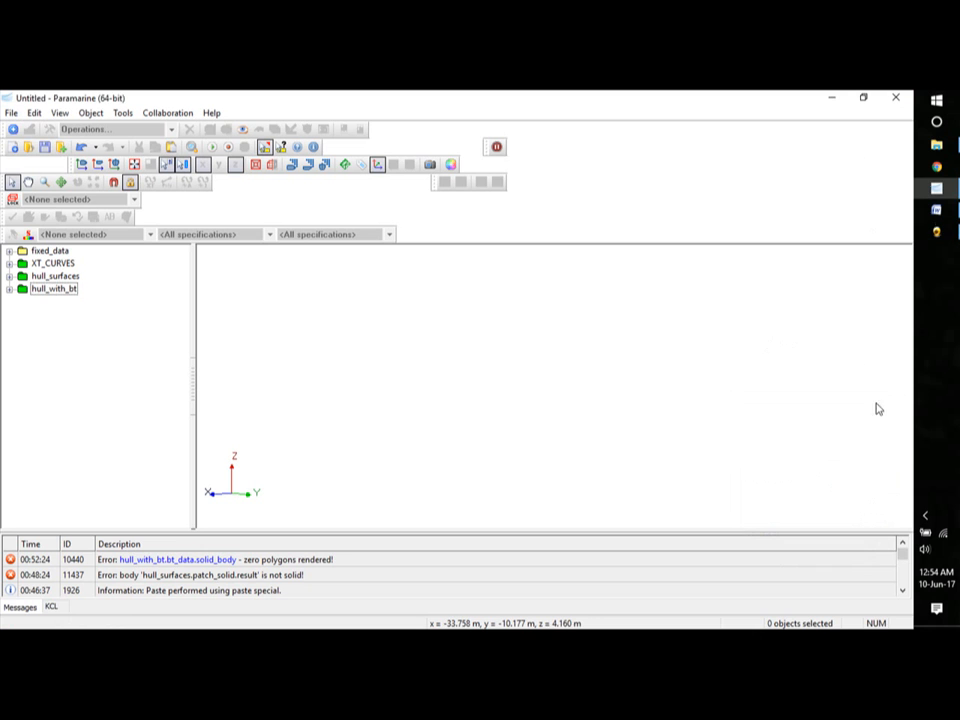
{"action": "left_click", "coordinate": [12, 113]}
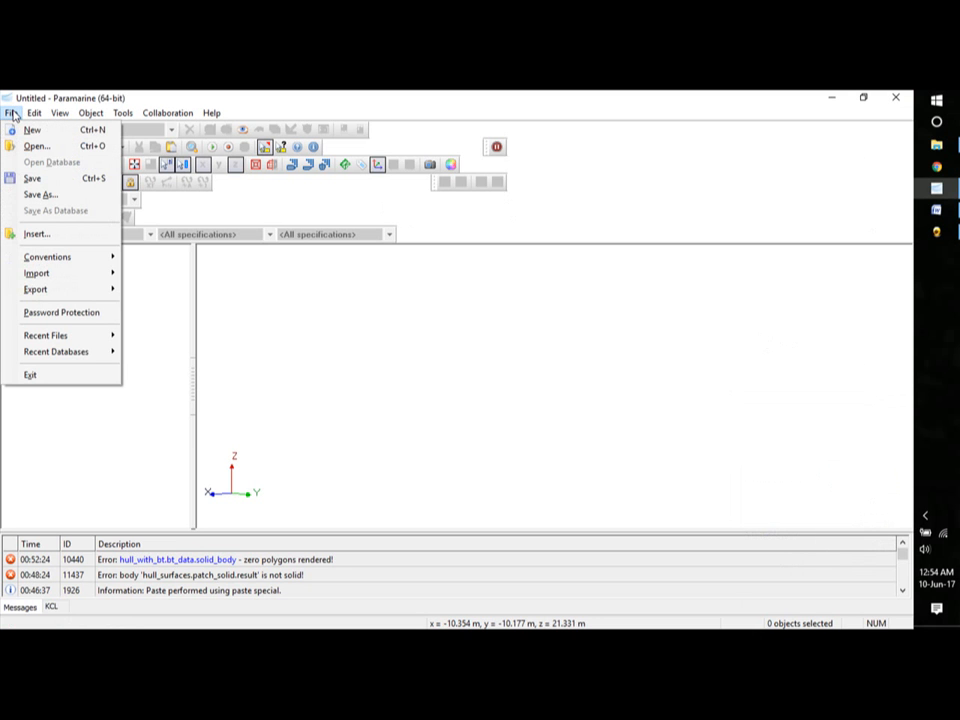
{"action": "left_click", "coordinate": [332, 388]}
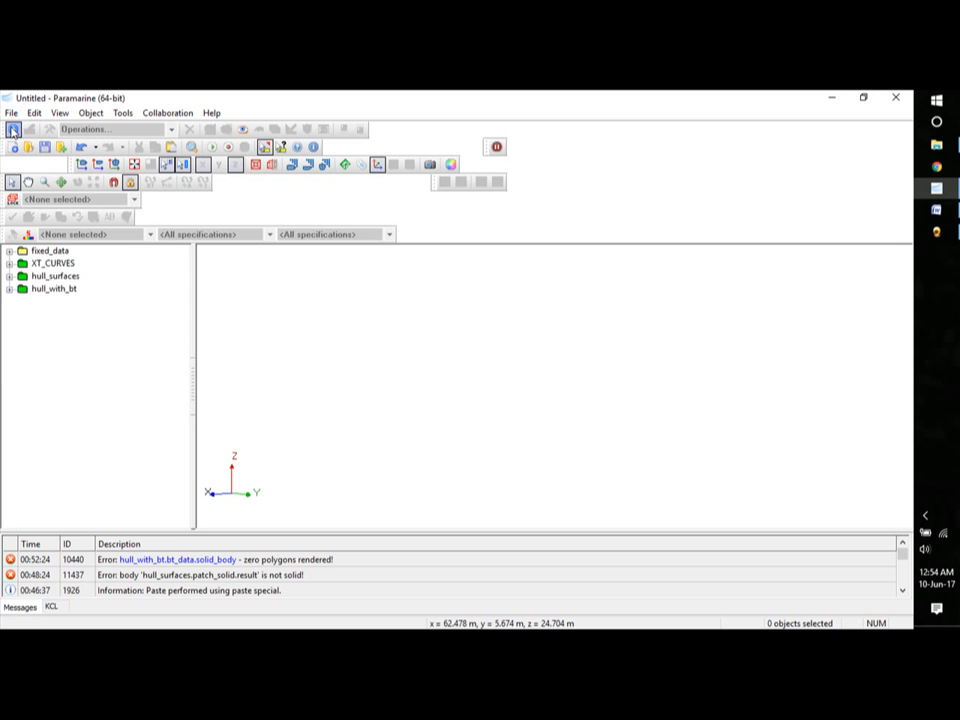
Insert a geom_placeholder named subdivided_hull at the root of the object tree.
{"action": "left_click", "coordinate": [13, 130]}
{"action": "left_click", "coordinate": [331, 346]}
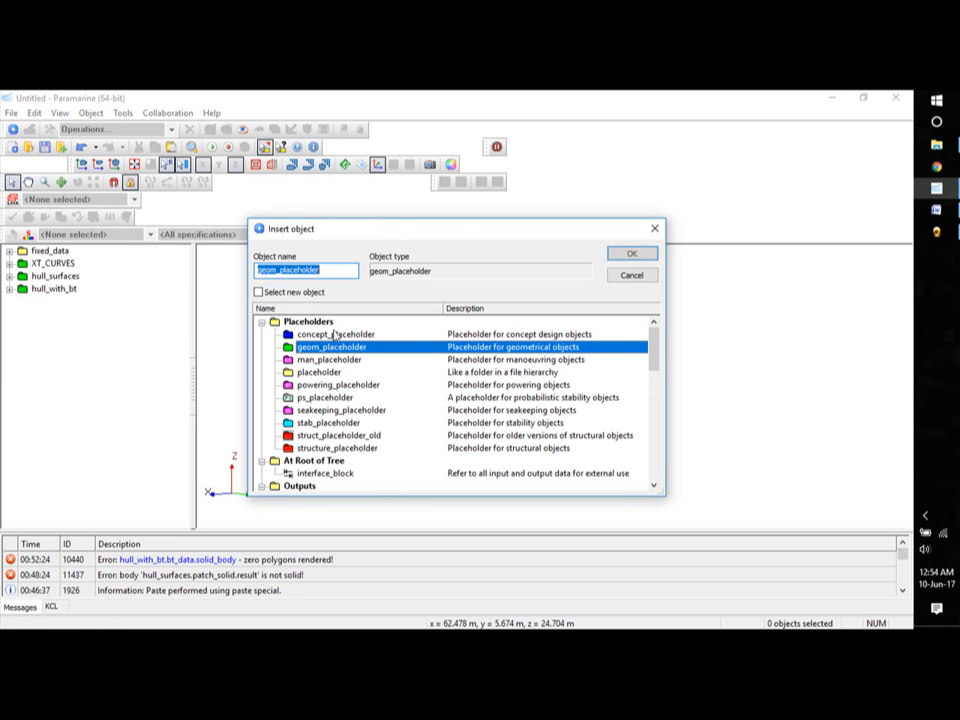
{"action": "type", "text": "subdivided h"}
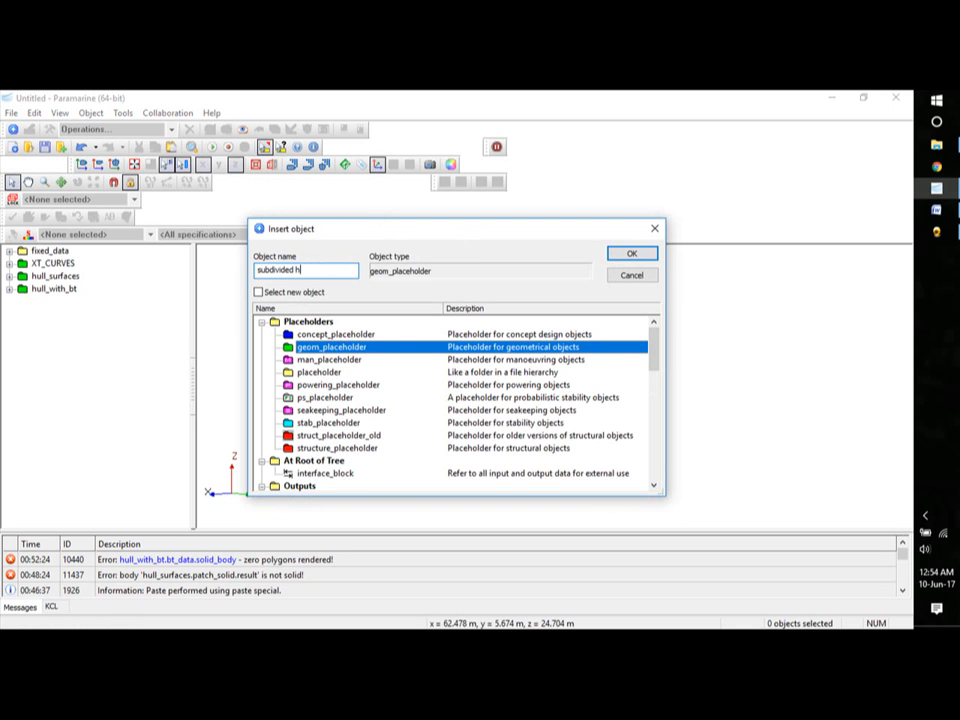
{"action": "type", "text": "ull"}
{"action": "left_click", "coordinate": [631, 253]}
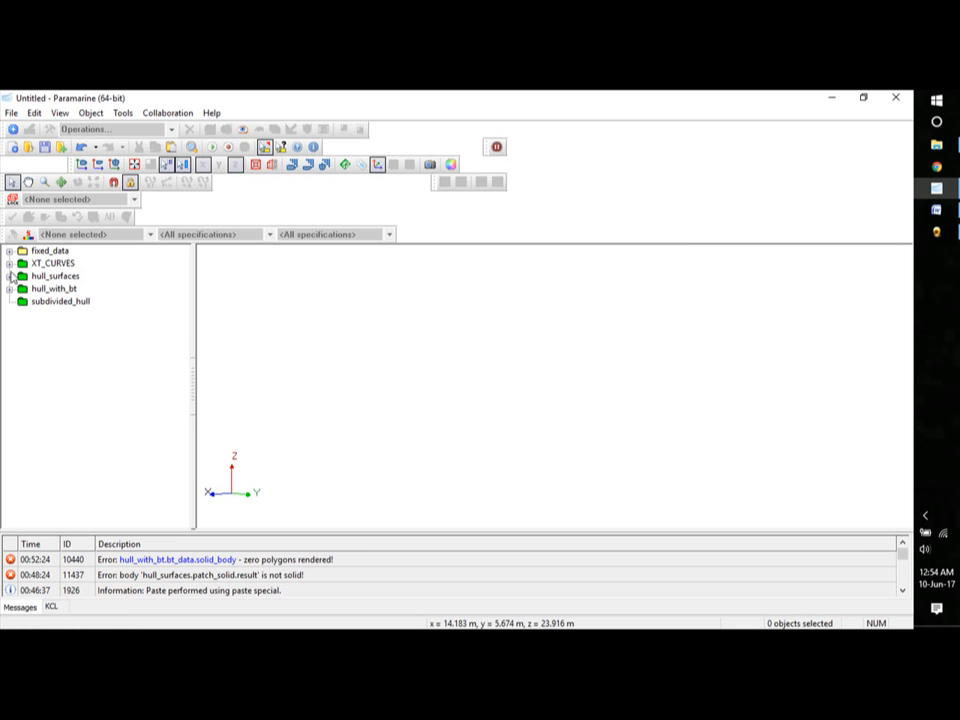
Insert a geom_placeholder inside subdivided_hull and rename it division_planes.
{"action": "left_click", "coordinate": [58, 302]}
{"action": "left_click", "coordinate": [12, 129]}
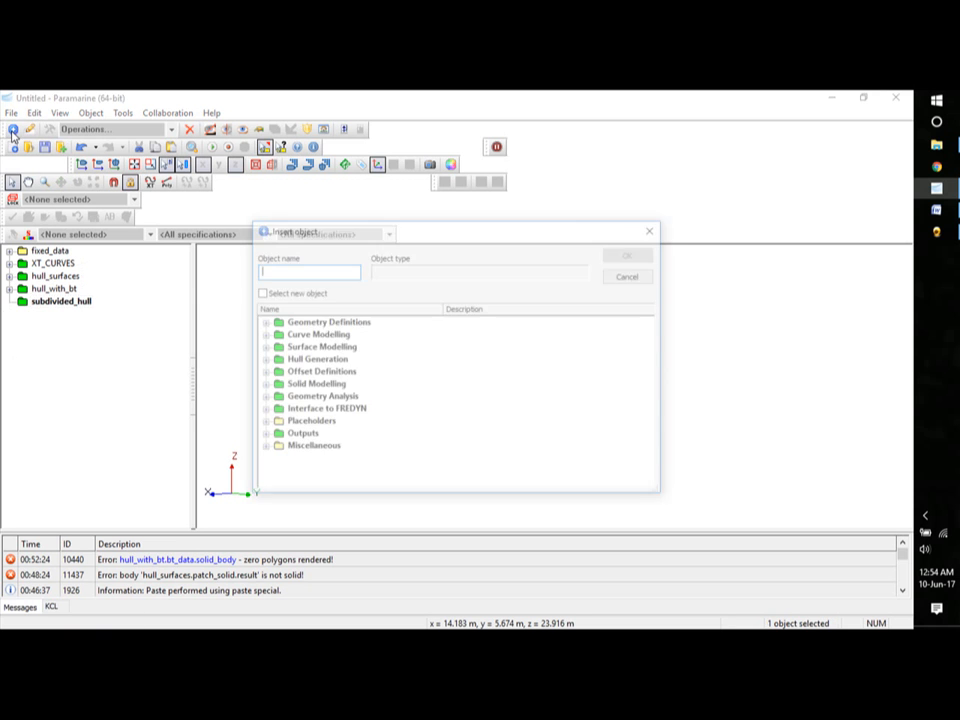
{"action": "left_click", "coordinate": [261, 423]}
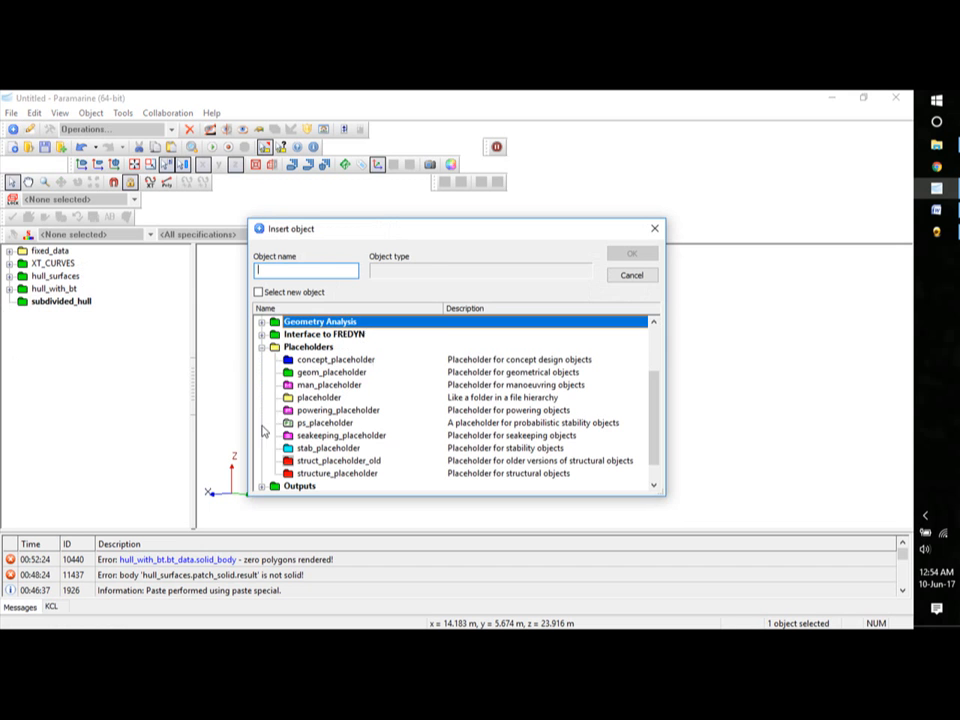
{"action": "left_click", "coordinate": [300, 372]}
{"action": "left_click", "coordinate": [631, 255]}
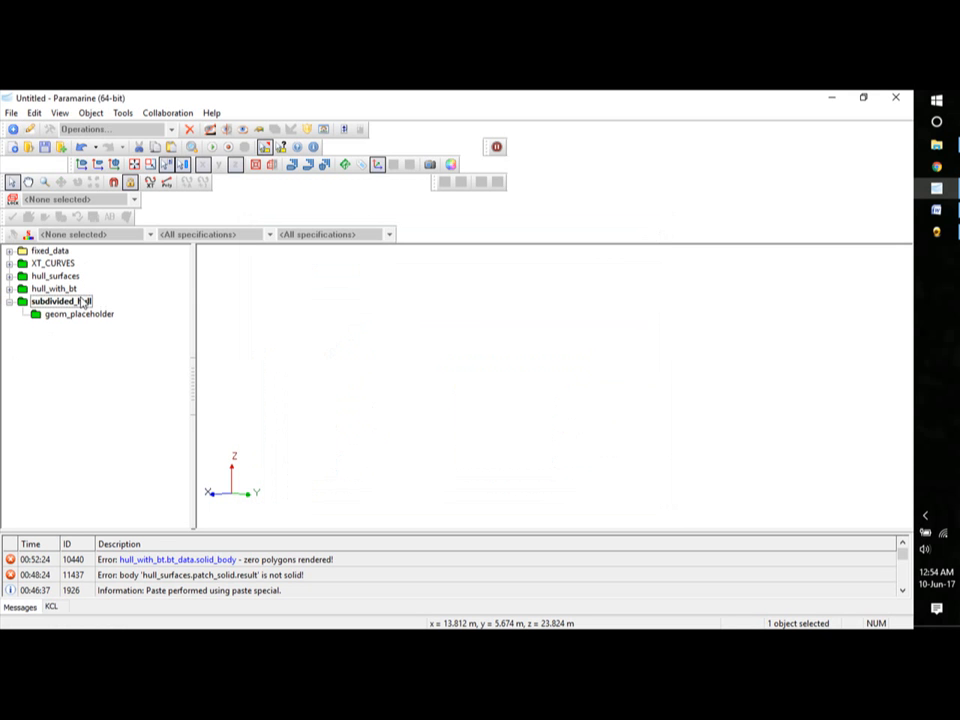
{"action": "right_click", "coordinate": [73, 316]}
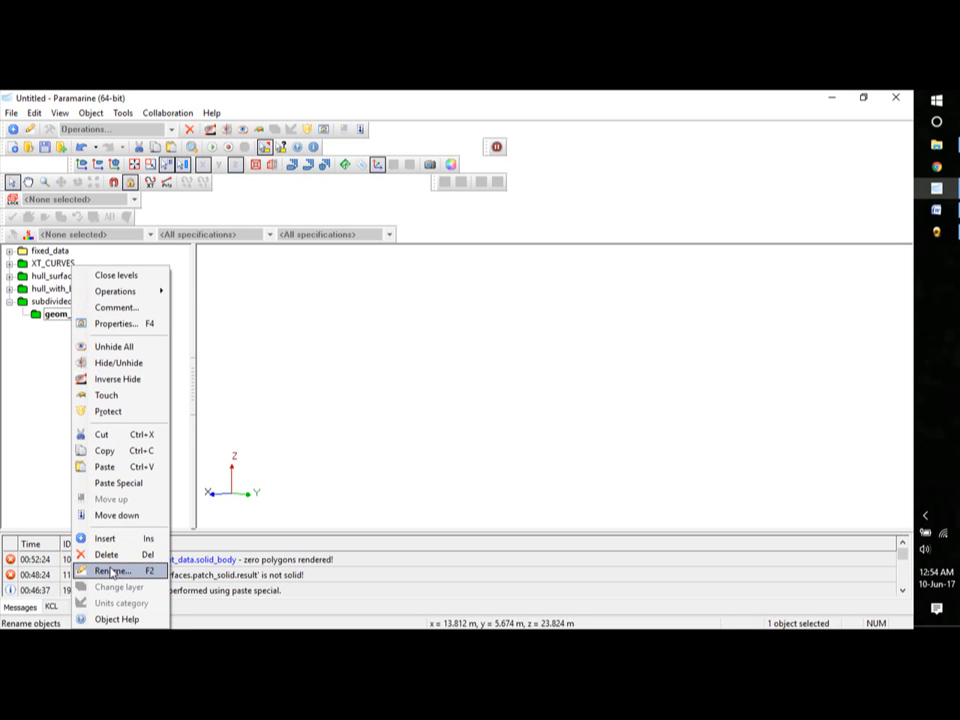
{"action": "left_click", "coordinate": [100, 570]}
{"action": "type", "text": "division planes"}
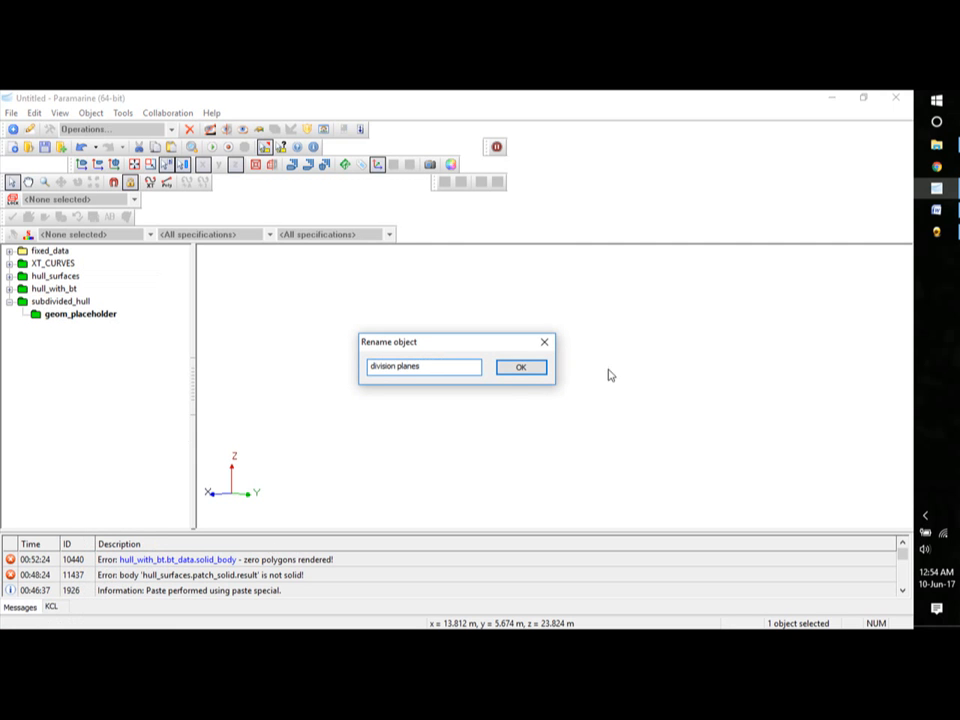
{"action": "left_click", "coordinate": [521, 367]}
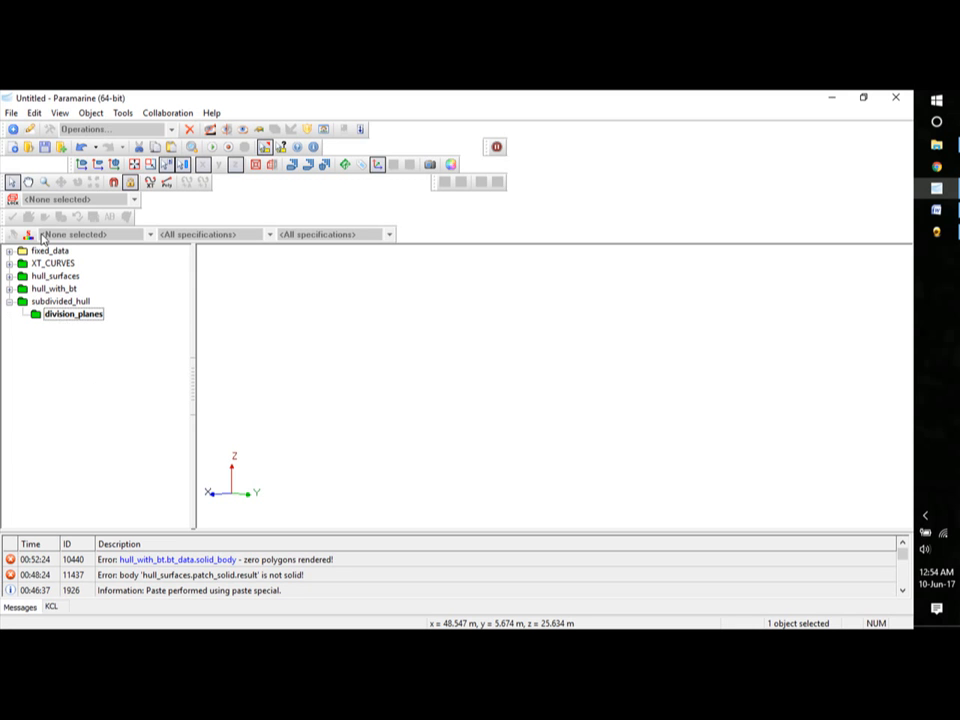
Insert a plane object named x43 inside the division_planes placeholder.
{"action": "left_click", "coordinate": [12, 129]}
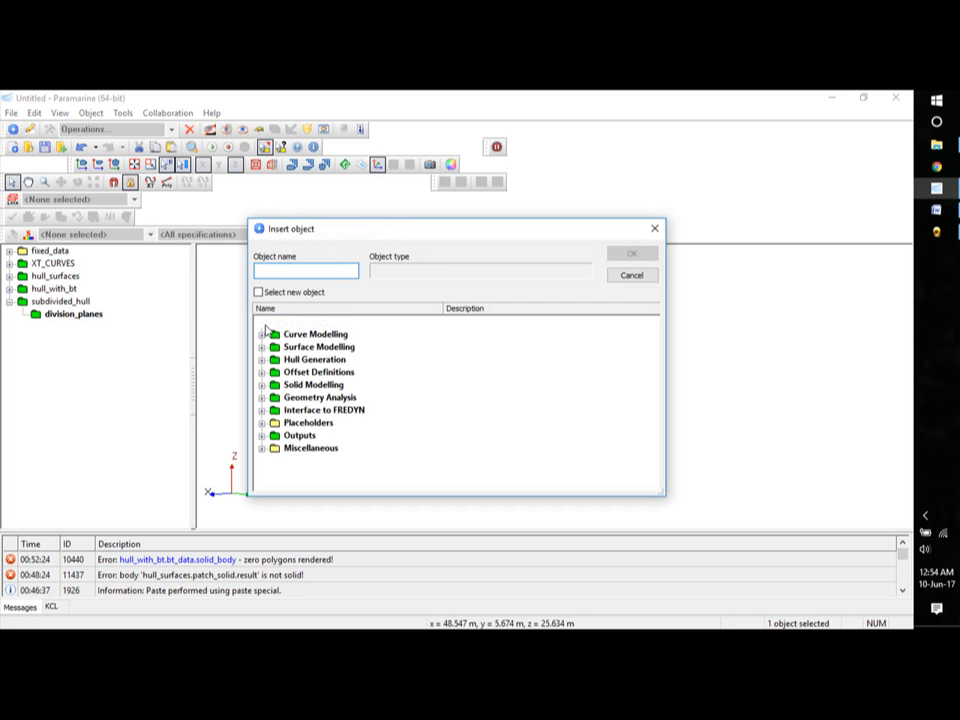
{"action": "left_click", "coordinate": [261, 323]}
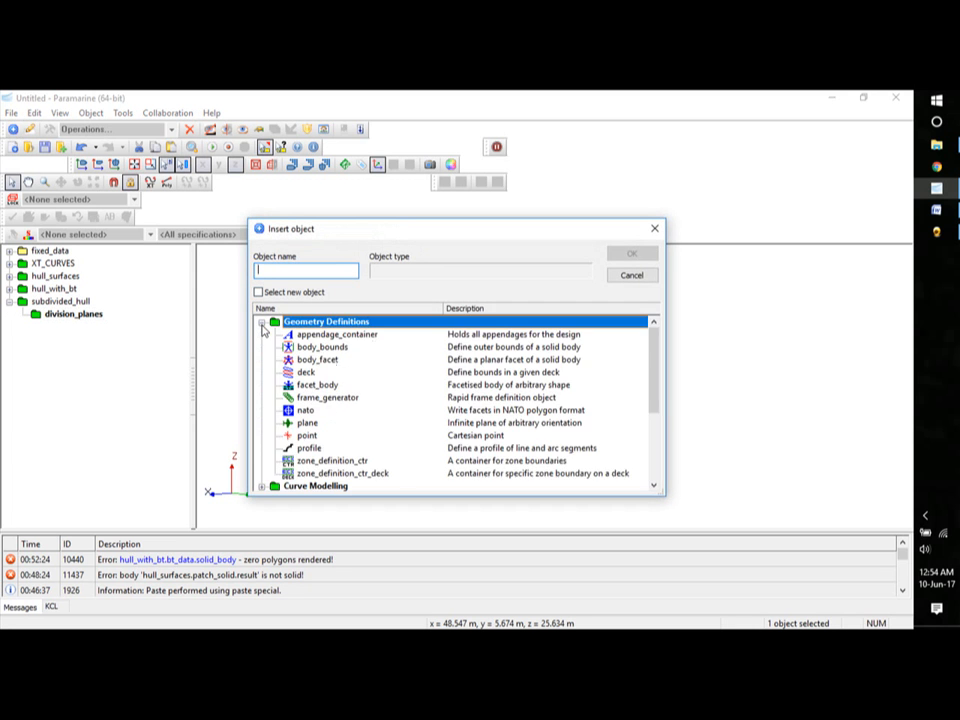
{"action": "left_click", "coordinate": [306, 423]}
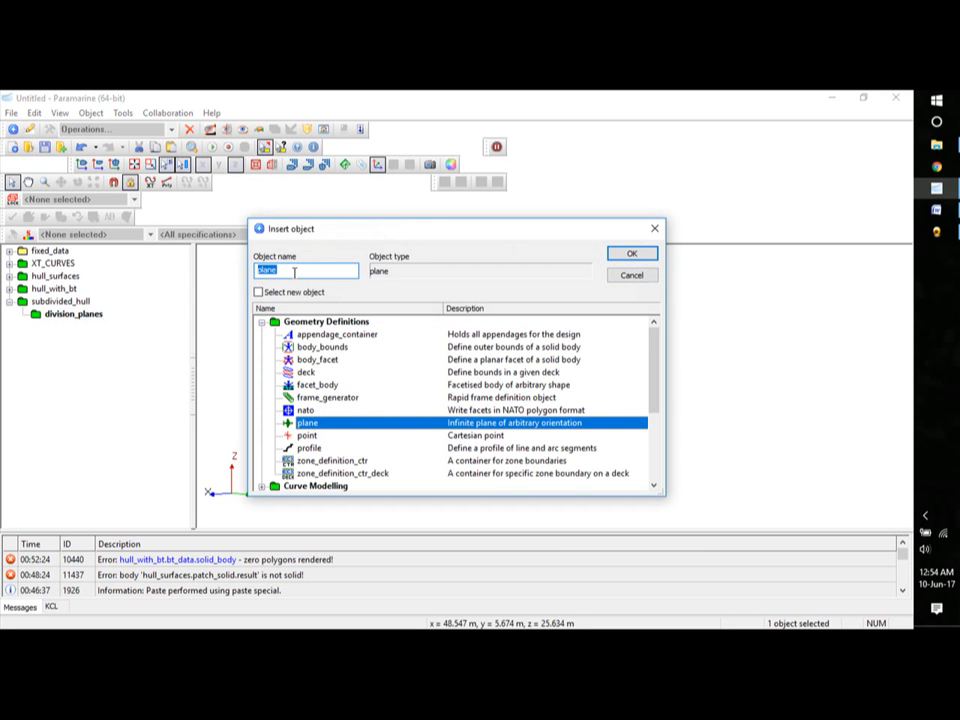
{"action": "type", "text": "x43"}
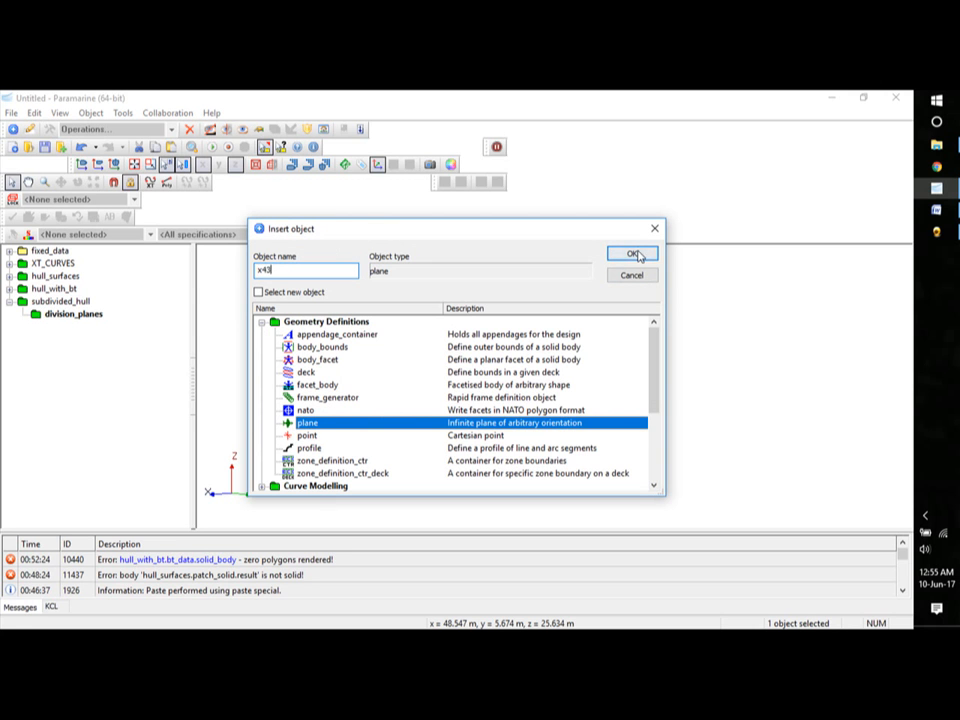
{"action": "left_click", "coordinate": [631, 254]}
Define x43 with the plane_orthogonal operation as an X plane at a distance of 43 m from the origin.
{"action": "left_click", "coordinate": [36, 327]}
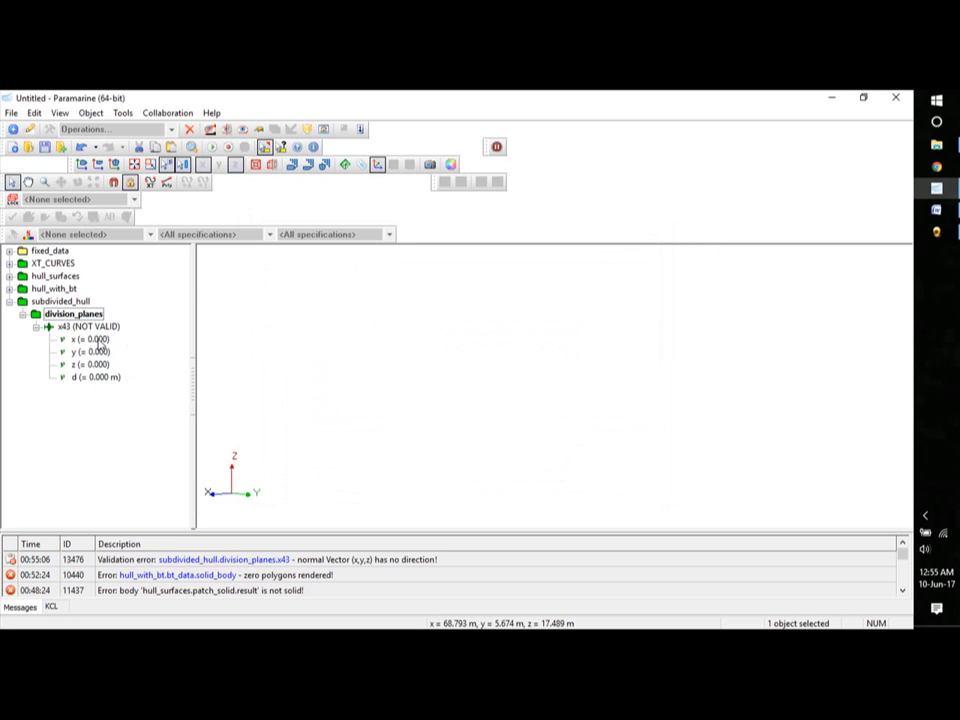
{"action": "left_click", "coordinate": [36, 327]}
{"action": "right_click", "coordinate": [67, 328]}
{"action": "mouse_move", "coordinate": [122, 341]}
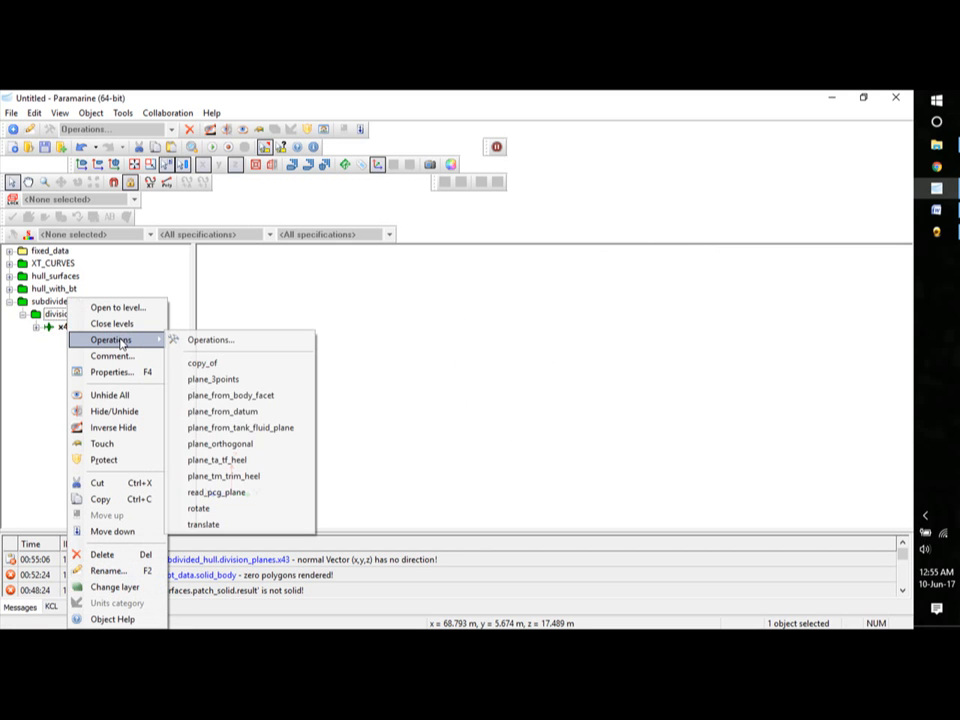
{"action": "left_click", "coordinate": [226, 444]}
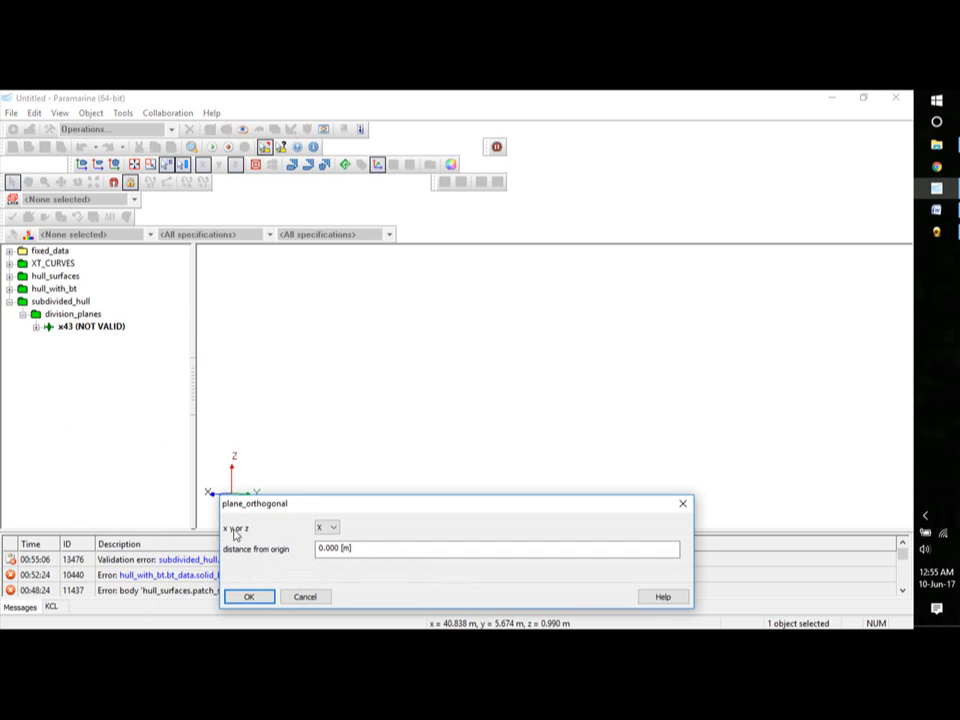
{"action": "left_click", "coordinate": [339, 549]}
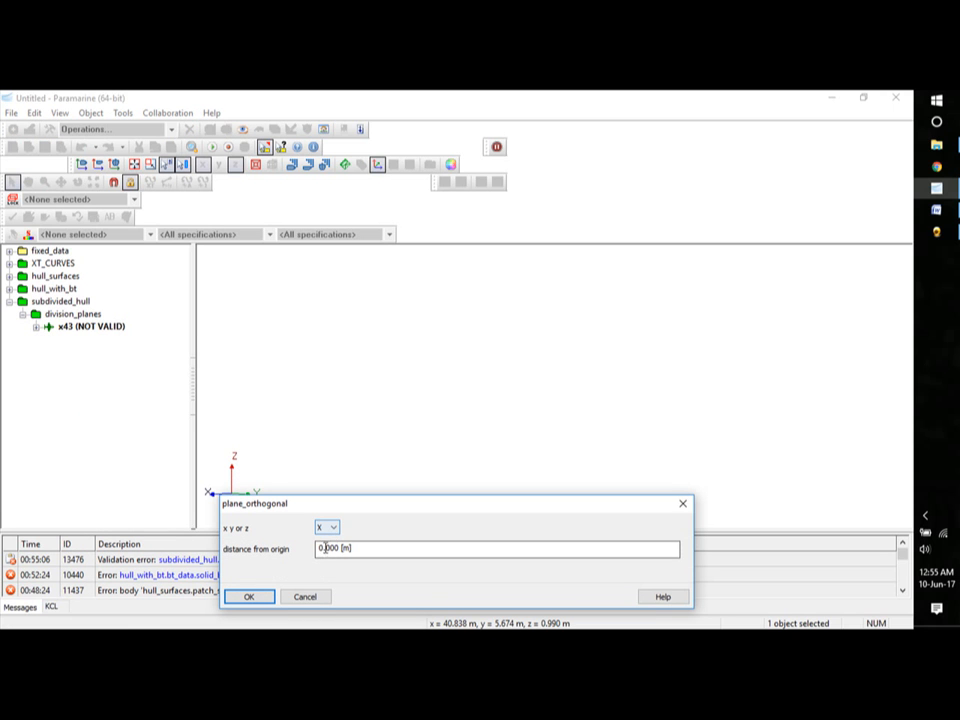
{"action": "left_click_drag", "start_coordinate": [339, 549], "coordinate": [308, 546]}
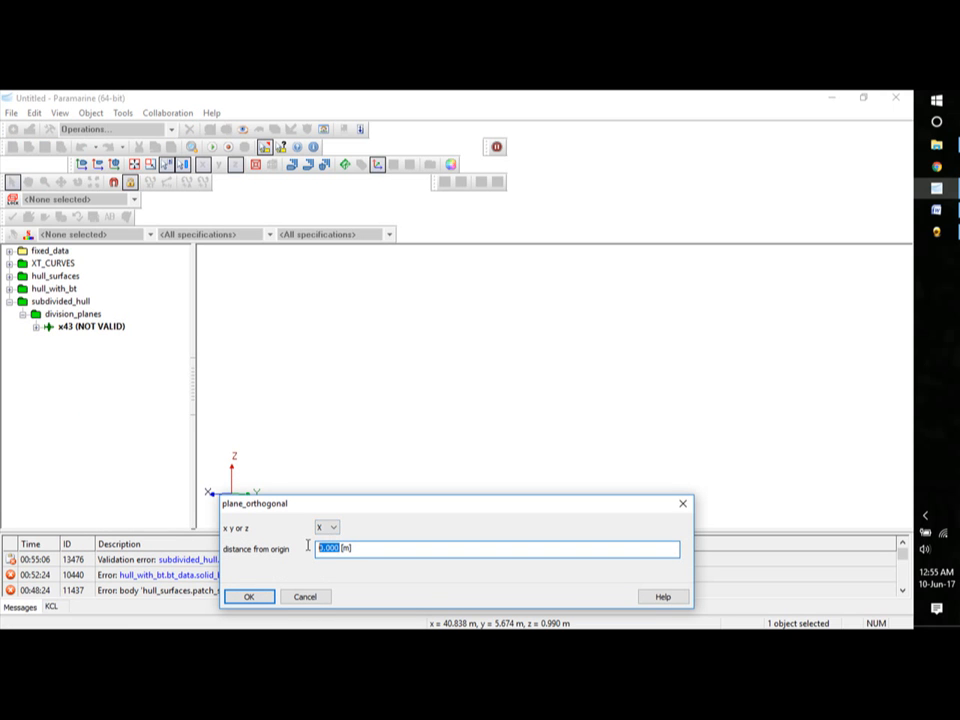
{"action": "type", "text": "43"}
{"action": "left_click", "coordinate": [247, 597]}
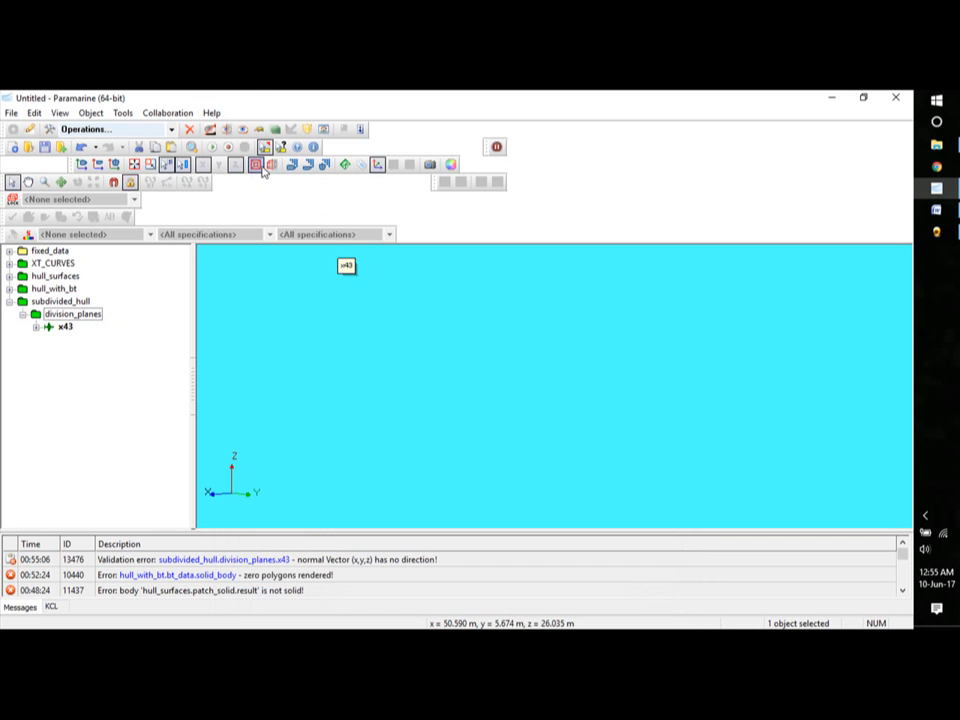
Show the hull_with_bt solid together with plane x43 in a fitted perspective view.
{"action": "left_click", "coordinate": [260, 167]}
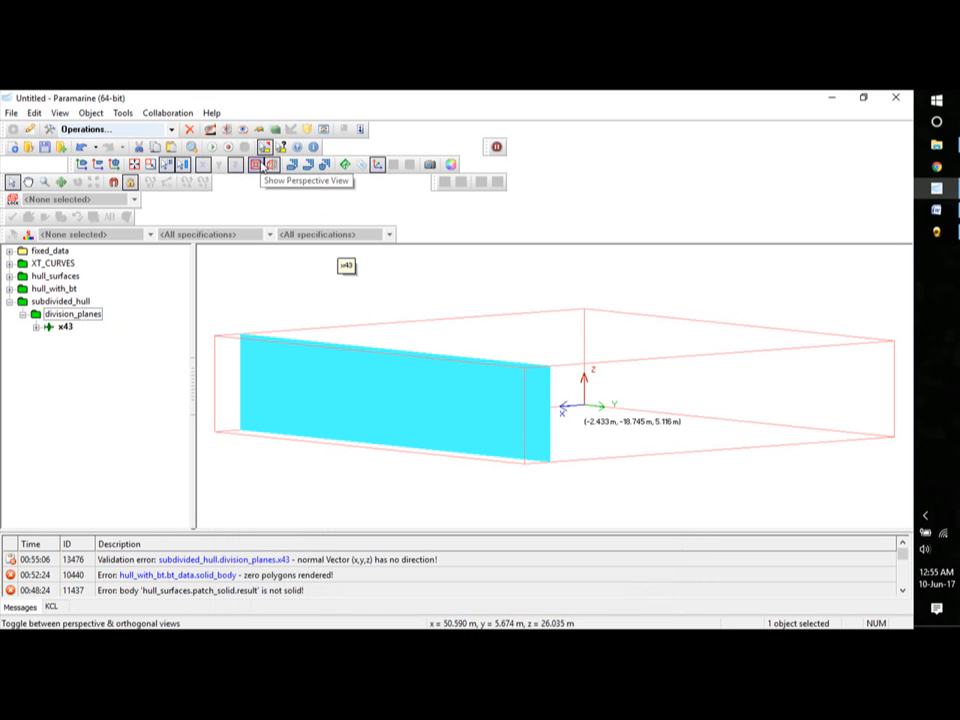
{"action": "left_click", "coordinate": [9, 289]}
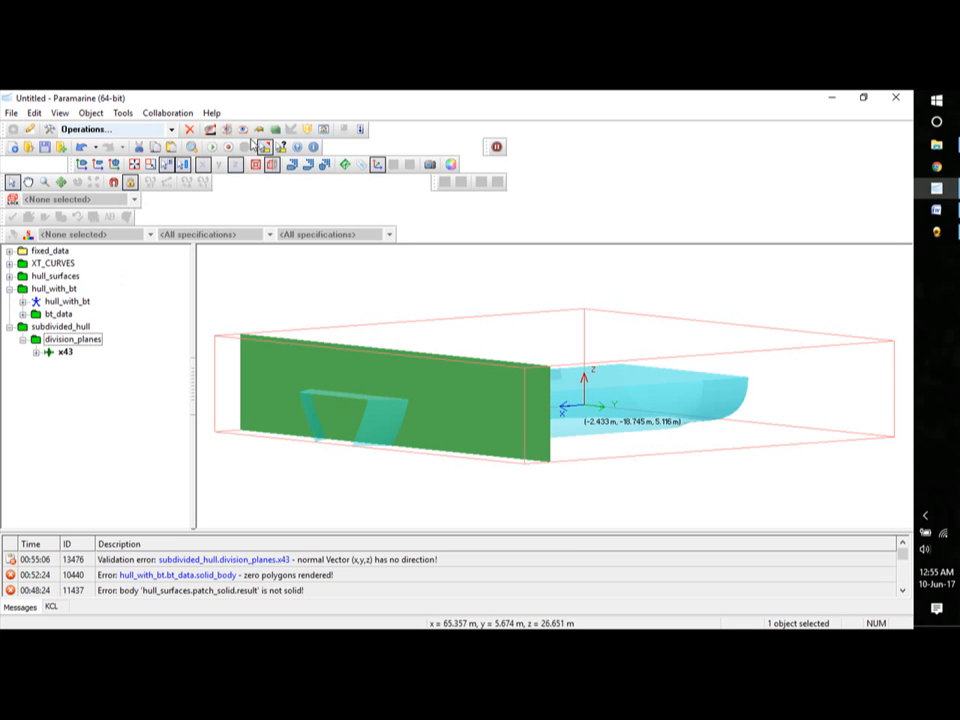
{"action": "left_click", "coordinate": [134, 166]}
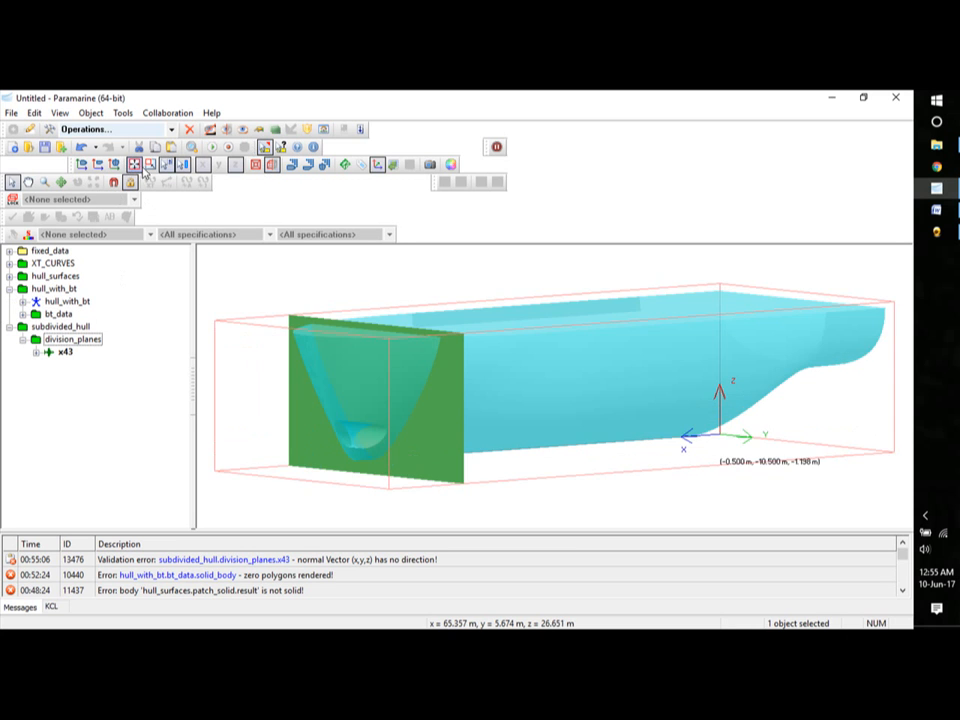
{"action": "mouse_move", "coordinate": [543, 488]}
{"action": "middle_mouse_down"}
{"action": "mouse_move", "coordinate": [521, 492]}
{"action": "mouse_move", "coordinate": [529, 499]}
{"action": "middle_mouse_up"}
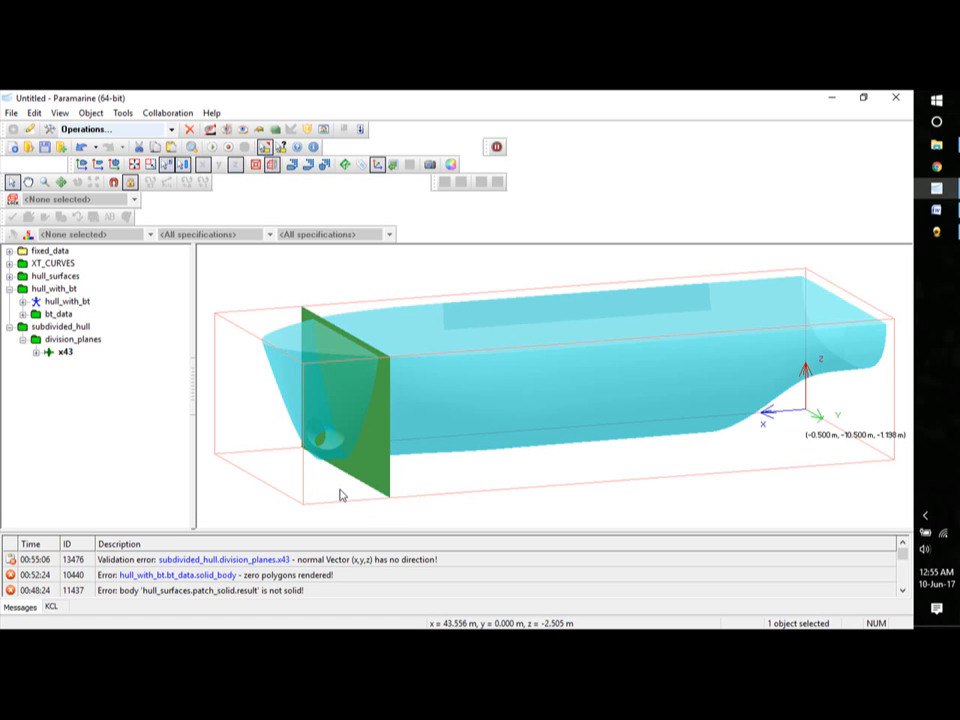
Copy plane x43 and paste four duplicates of it into division_planes.
{"action": "left_click", "coordinate": [59, 354]}
{"action": "key", "text": "ctrl+v"}
{"action": "key", "text": "ctrl+v"}
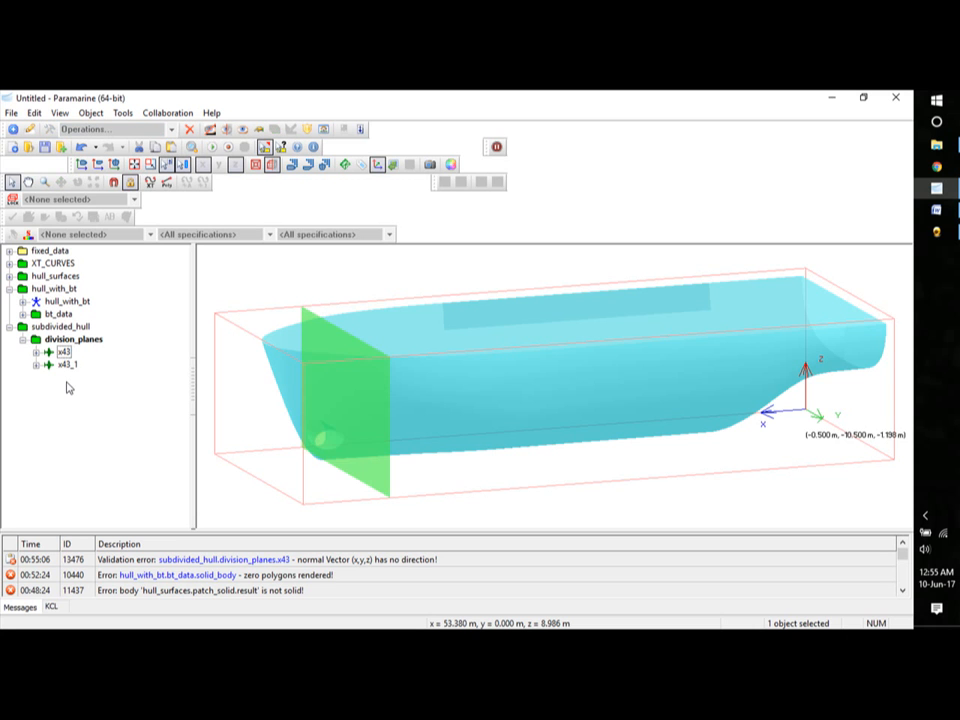
{"action": "key", "text": "ctrl+v"}
{"action": "key", "text": "ctrl+v"}
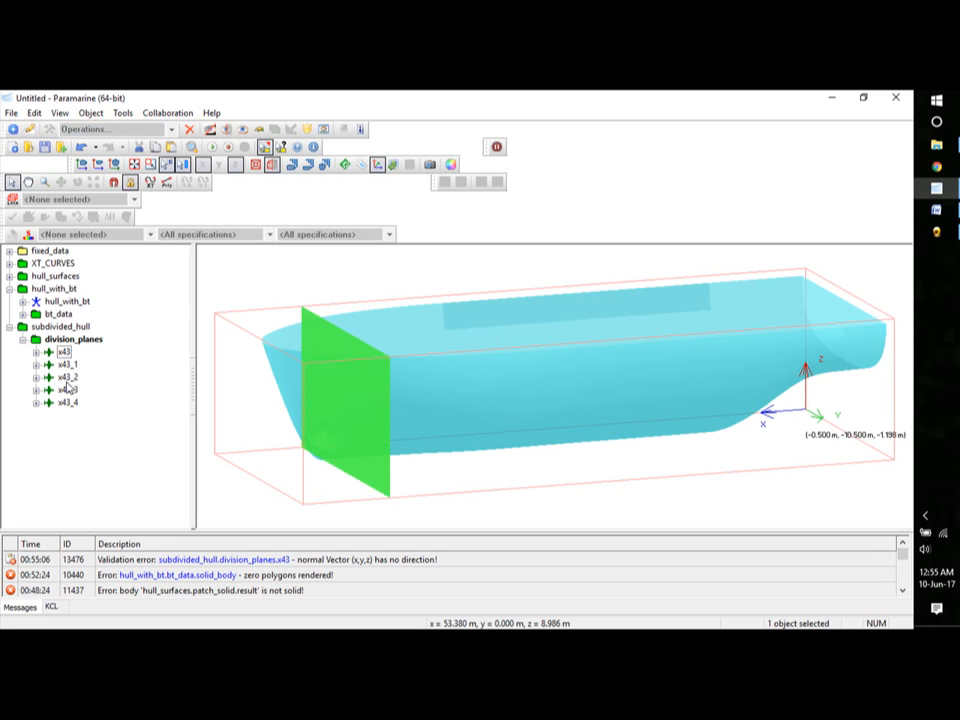
Delete the surplus plane copy x43_4 from division_planes.
{"action": "left_click", "coordinate": [68, 402]}
{"action": "right_click", "coordinate": [68, 402]}
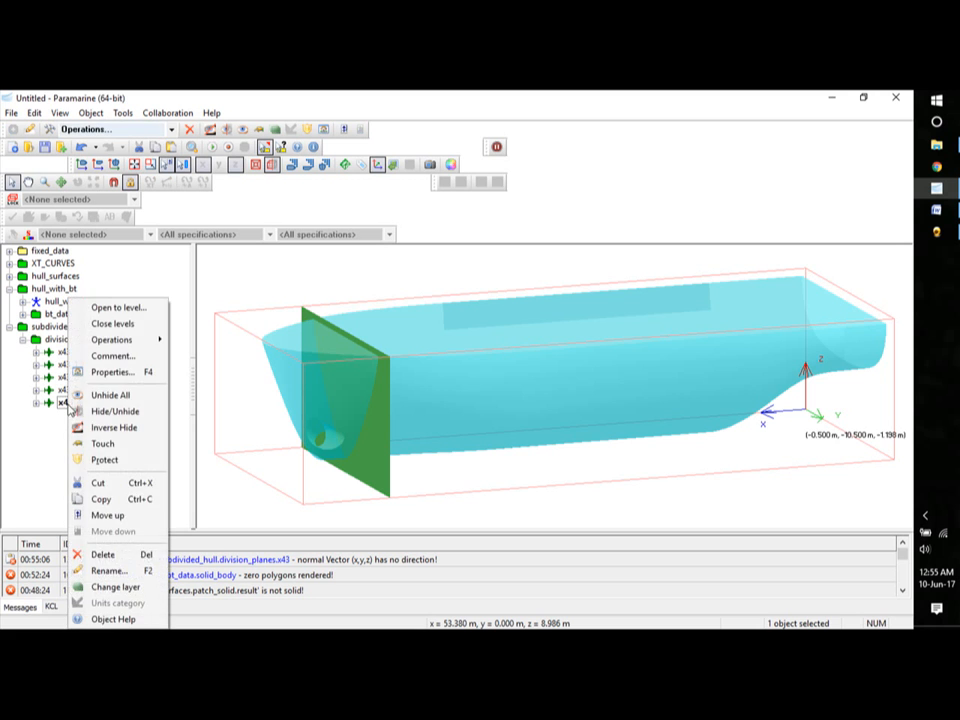
{"action": "left_click", "coordinate": [110, 553]}
{"action": "left_click", "coordinate": [360, 367]}
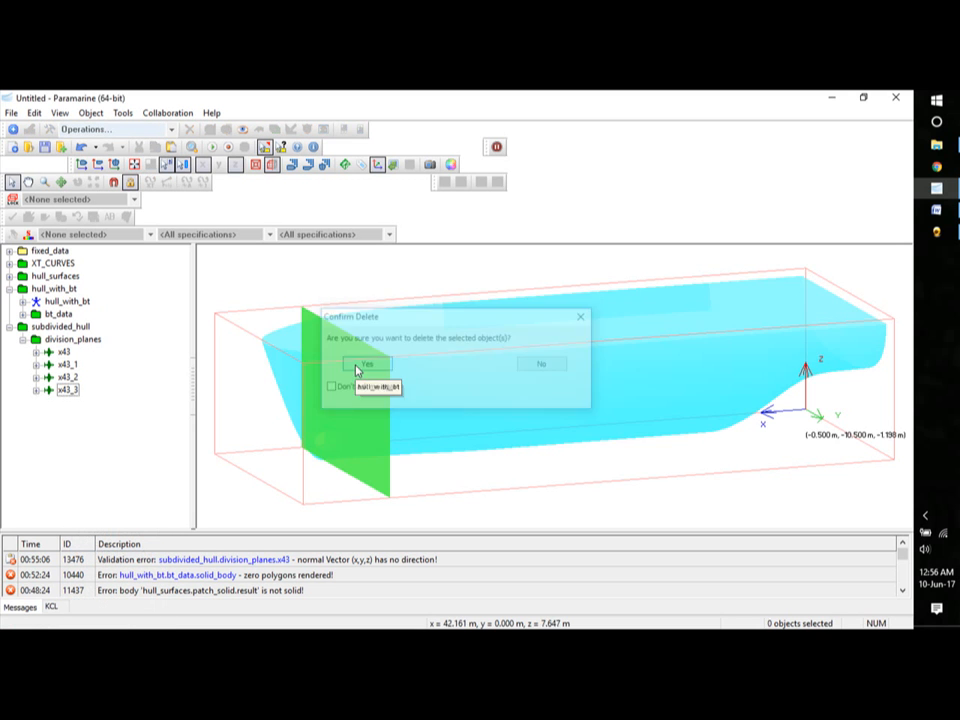
Rename plane x43_1 as x28 and set its distance d to 28 m.
{"action": "left_click", "coordinate": [74, 367]}
{"action": "right_click", "coordinate": [74, 367]}
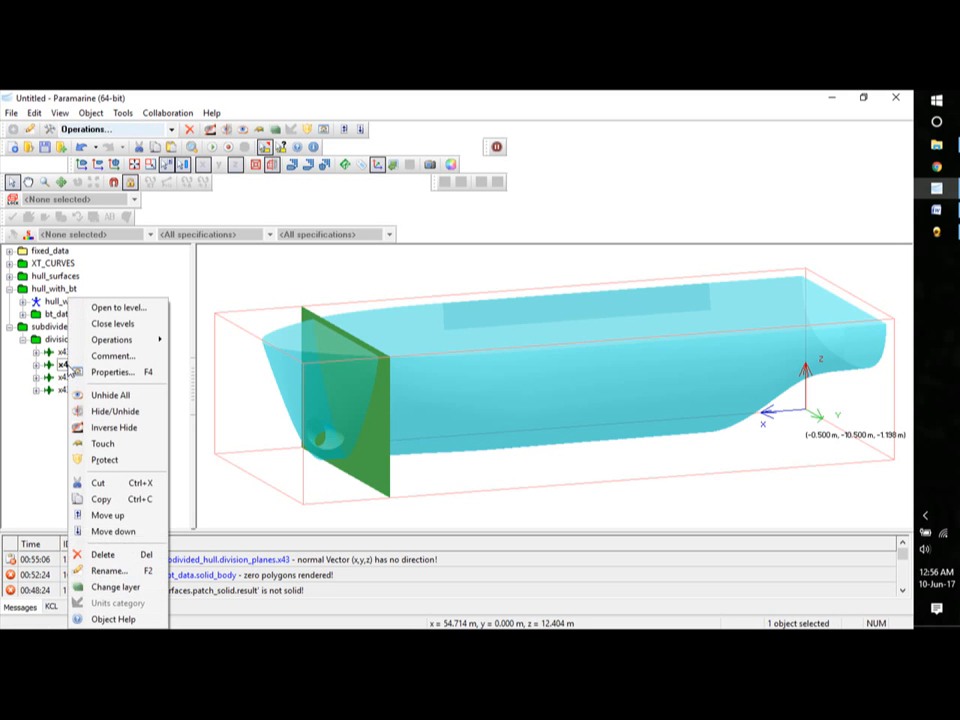
{"action": "left_click", "coordinate": [110, 571]}
{"action": "type", "text": "x28"}
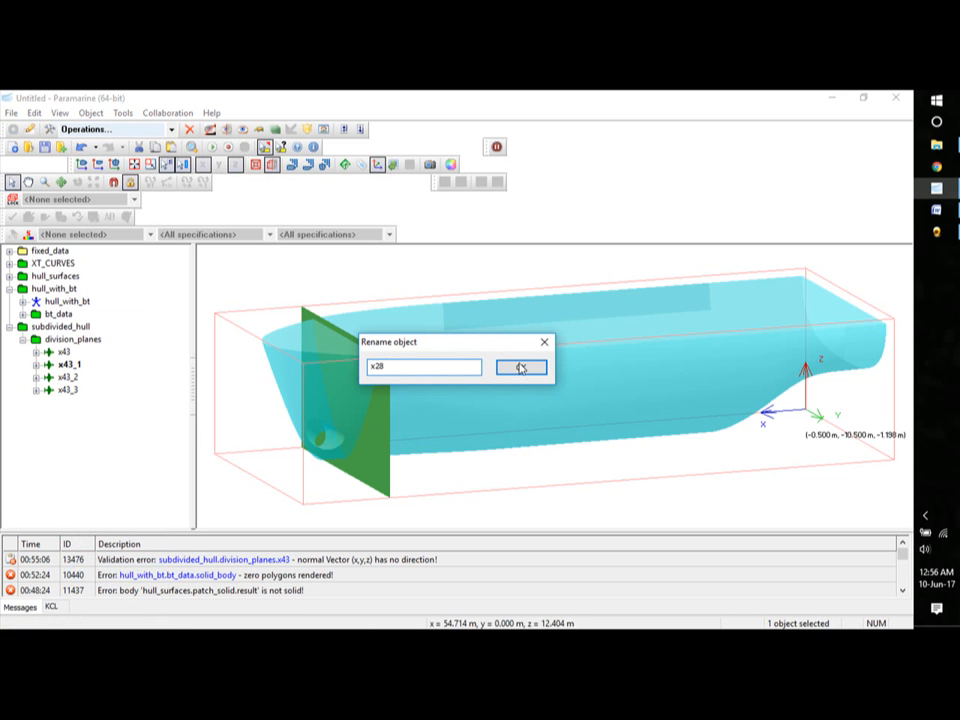
{"action": "left_click", "coordinate": [521, 368]}
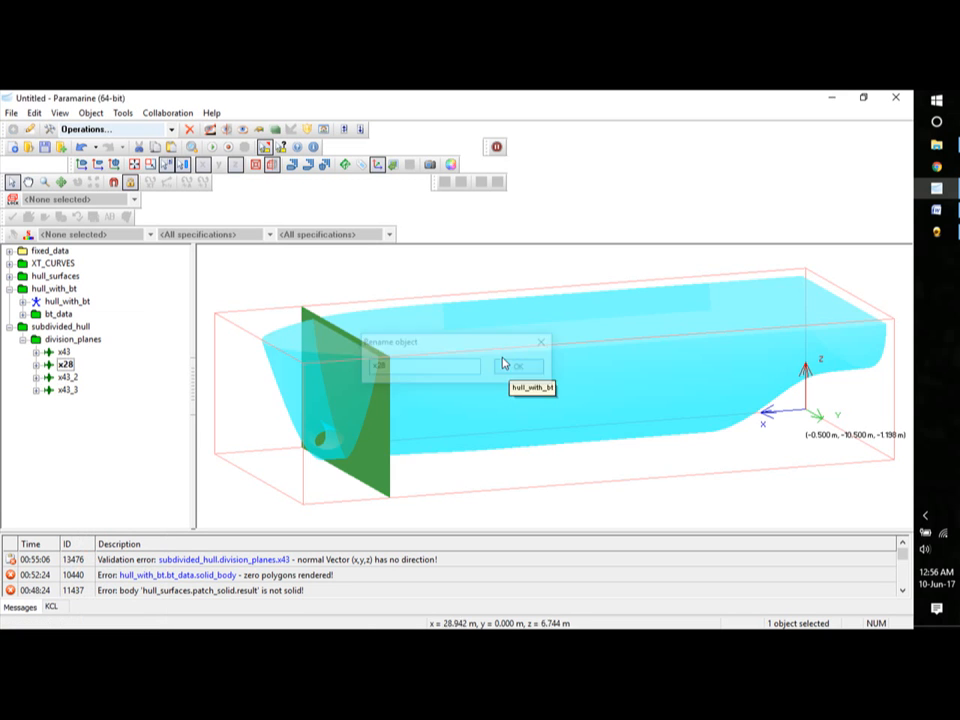
{"action": "left_click", "coordinate": [36, 365]}
{"action": "double_click", "coordinate": [105, 414]}
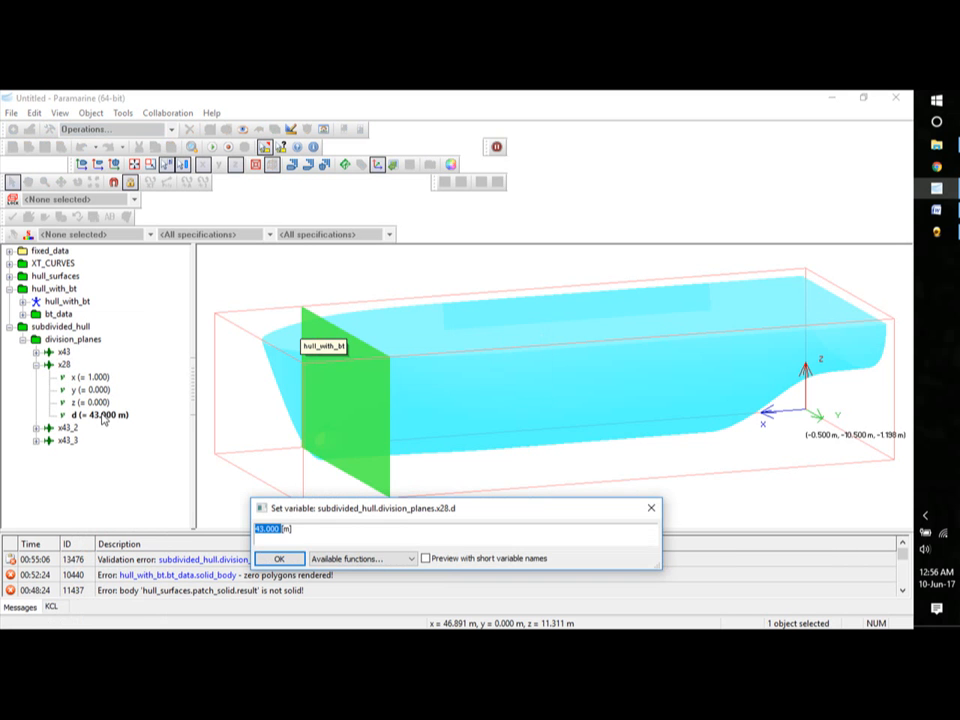
{"action": "type", "text": "28"}
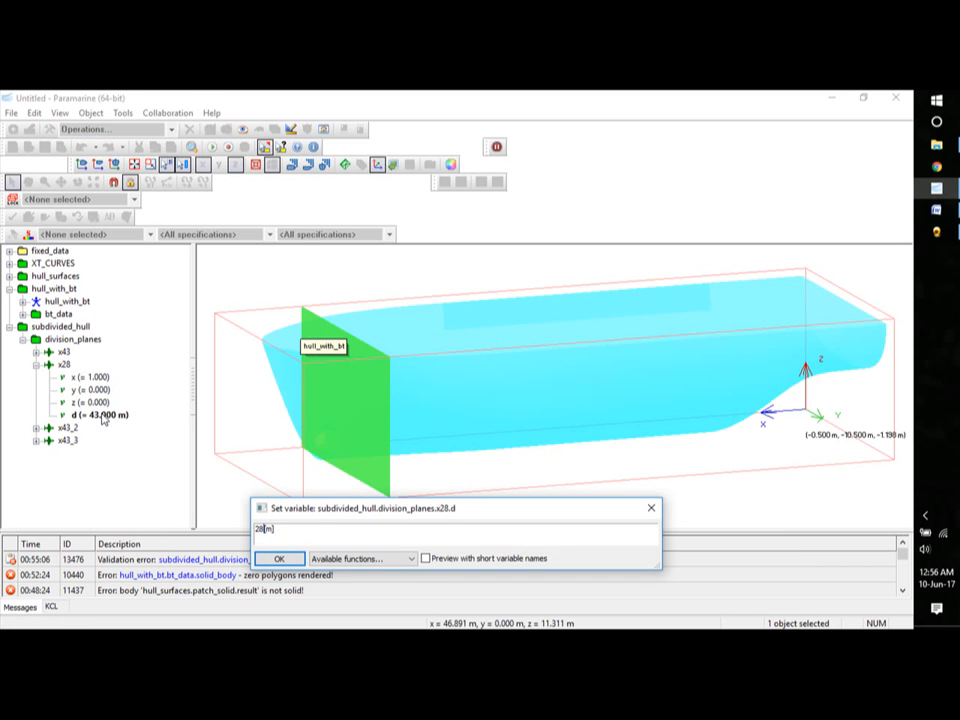
{"action": "left_click", "coordinate": [279, 558]}
Rename plane x43_2 as x15 and set its distance d to 15 m.
{"action": "left_click", "coordinate": [37, 428]}
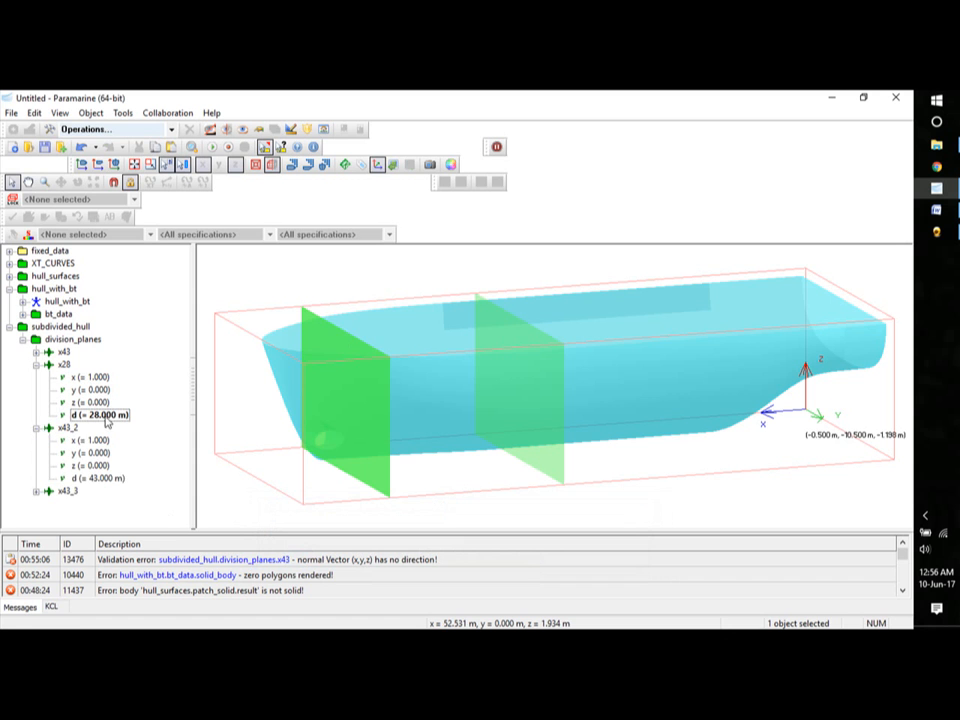
{"action": "left_click", "coordinate": [70, 427]}
{"action": "right_click", "coordinate": [70, 427]}
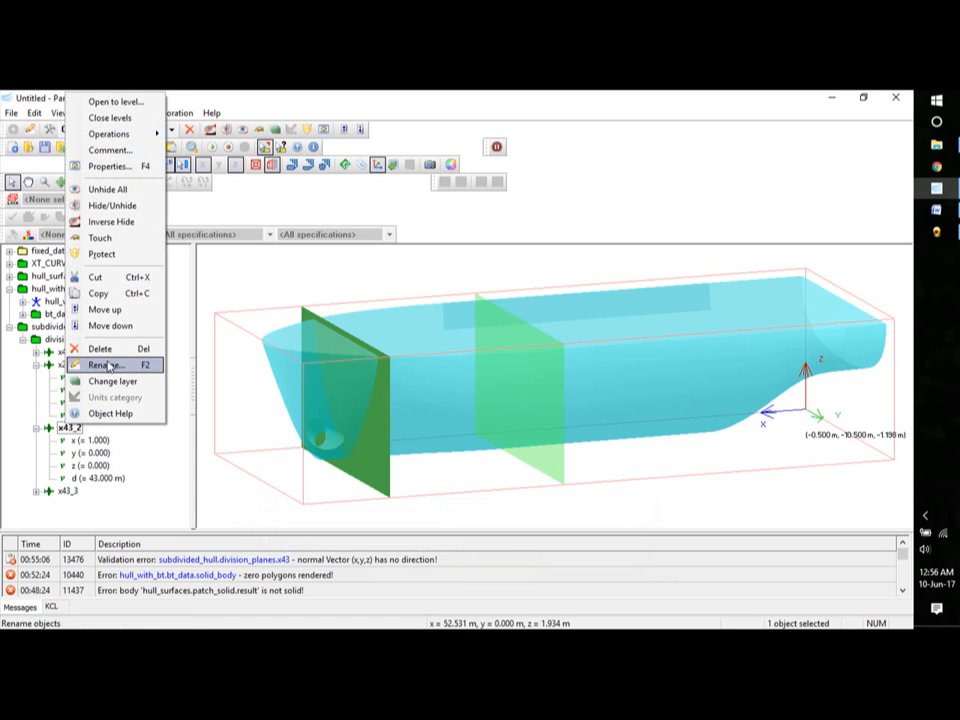
{"action": "left_click", "coordinate": [105, 365]}
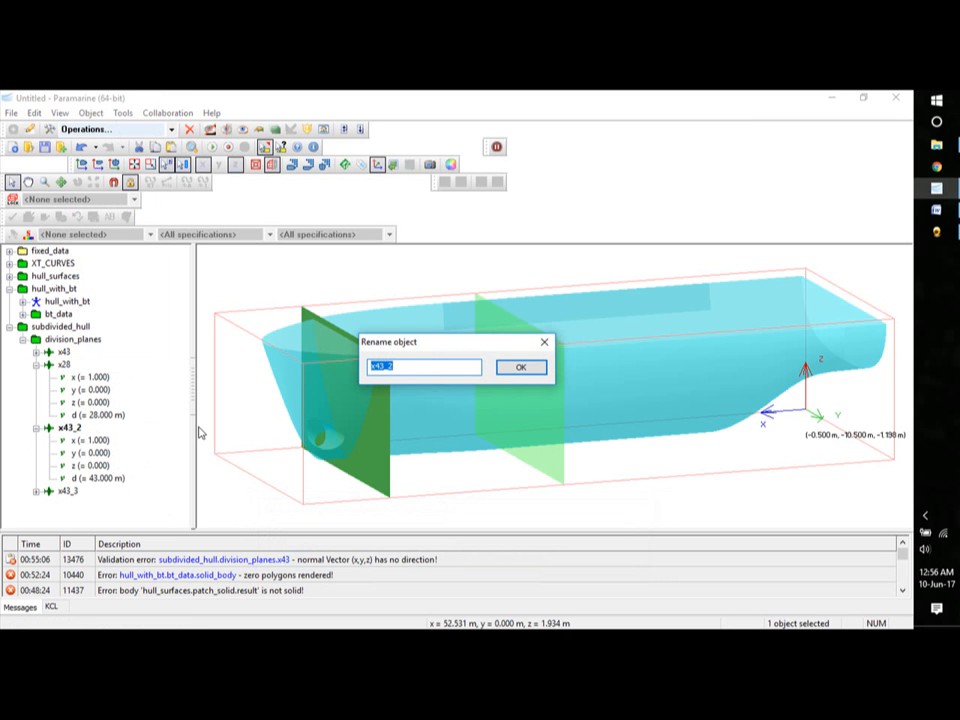
{"action": "type", "text": "x15"}
{"action": "left_click", "coordinate": [518, 369]}
{"action": "double_click", "coordinate": [96, 479]}
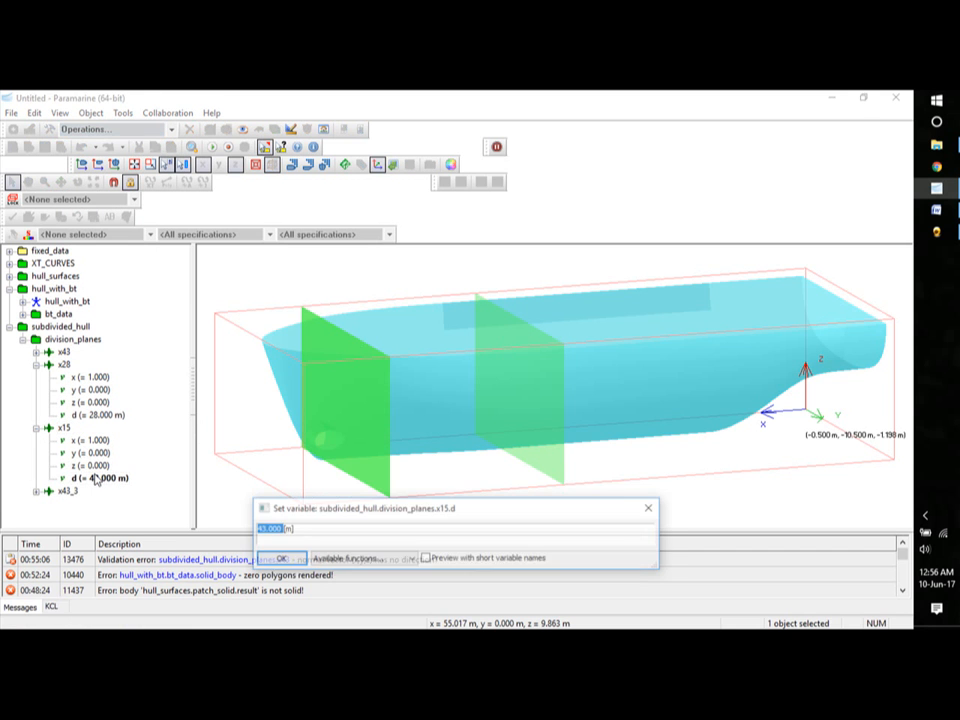
{"action": "type", "text": "15"}
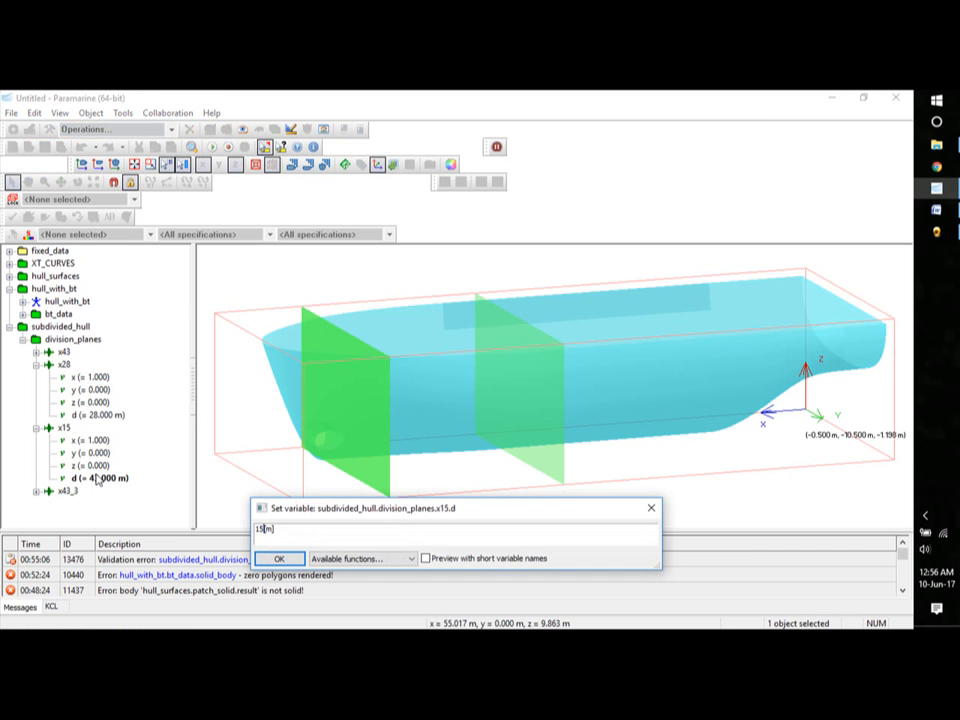
{"action": "left_click", "coordinate": [279, 558]}
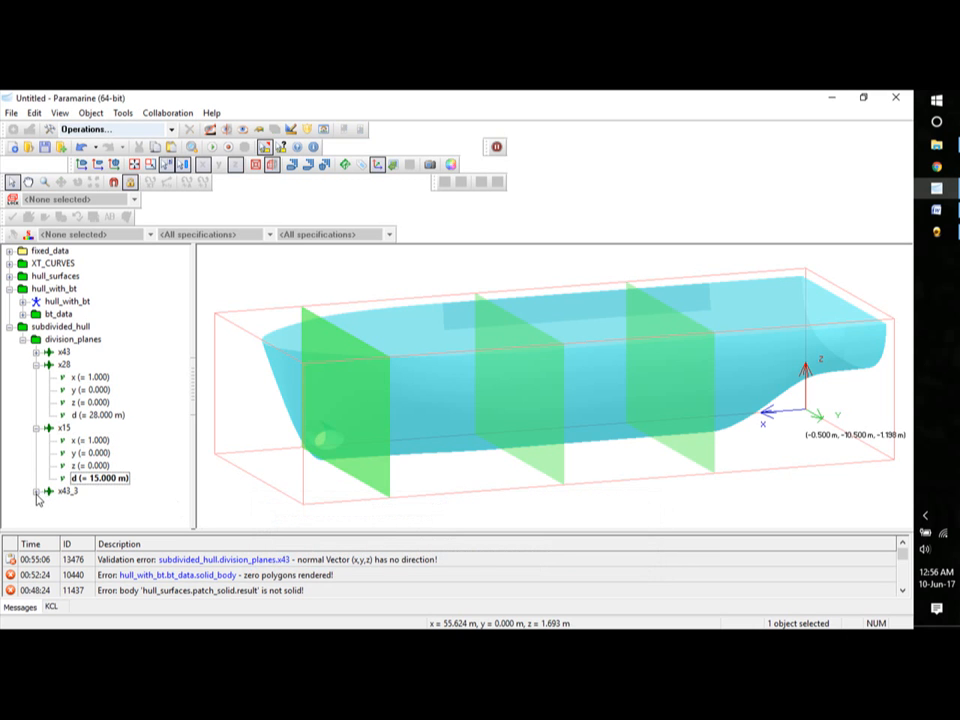
Rename plane x43_3 as x5 and set its distance d to 5 m.
{"action": "left_click", "coordinate": [36, 491]}
{"action": "scroll", "coordinate": [185, 492], "scroll_direction": "down", "scroll_amount": 1}
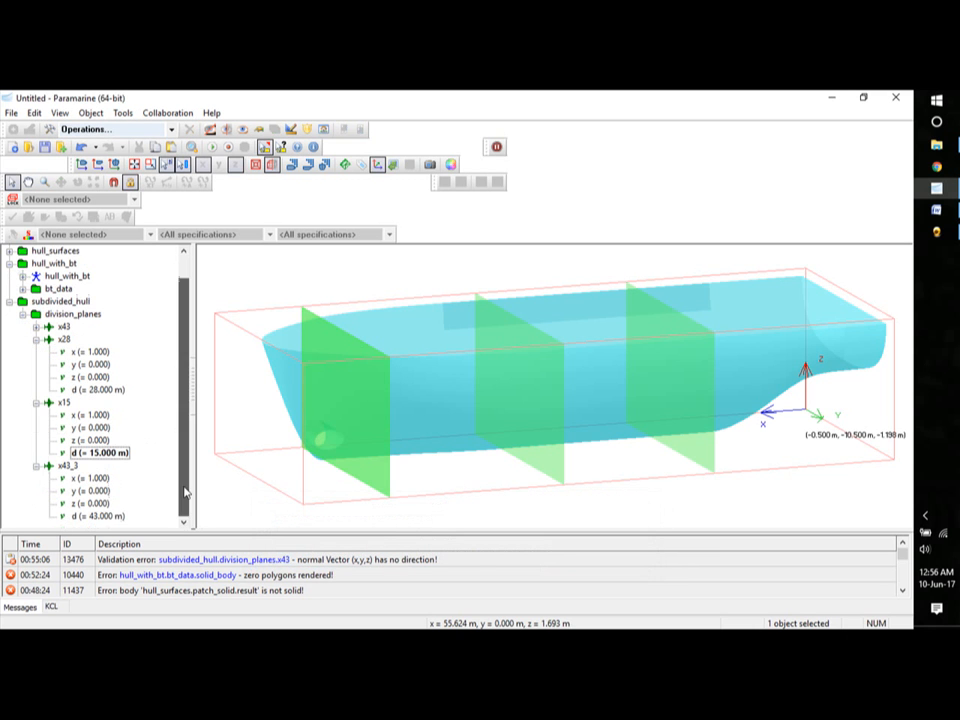
{"action": "right_click", "coordinate": [77, 465]}
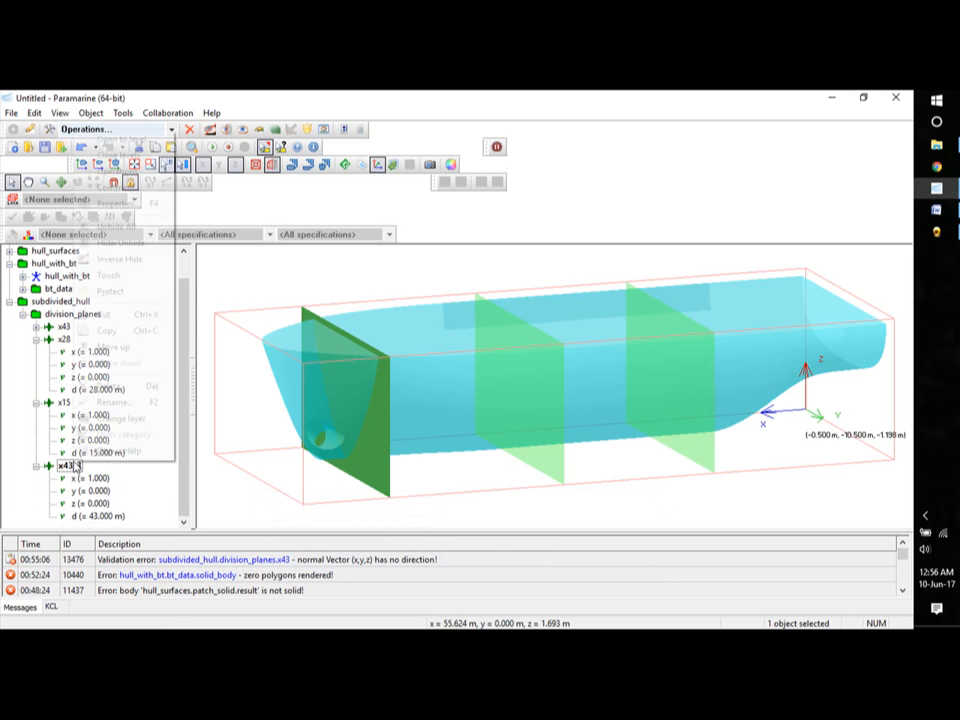
{"action": "left_click", "coordinate": [120, 403]}
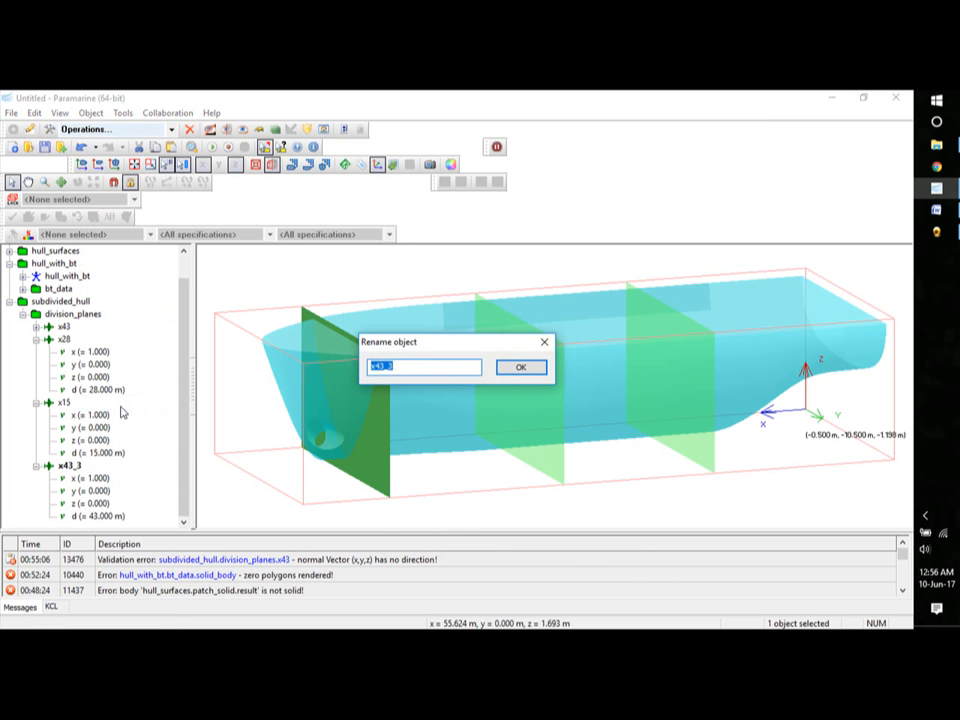
{"action": "type", "text": "x5"}
{"action": "left_click", "coordinate": [521, 367]}
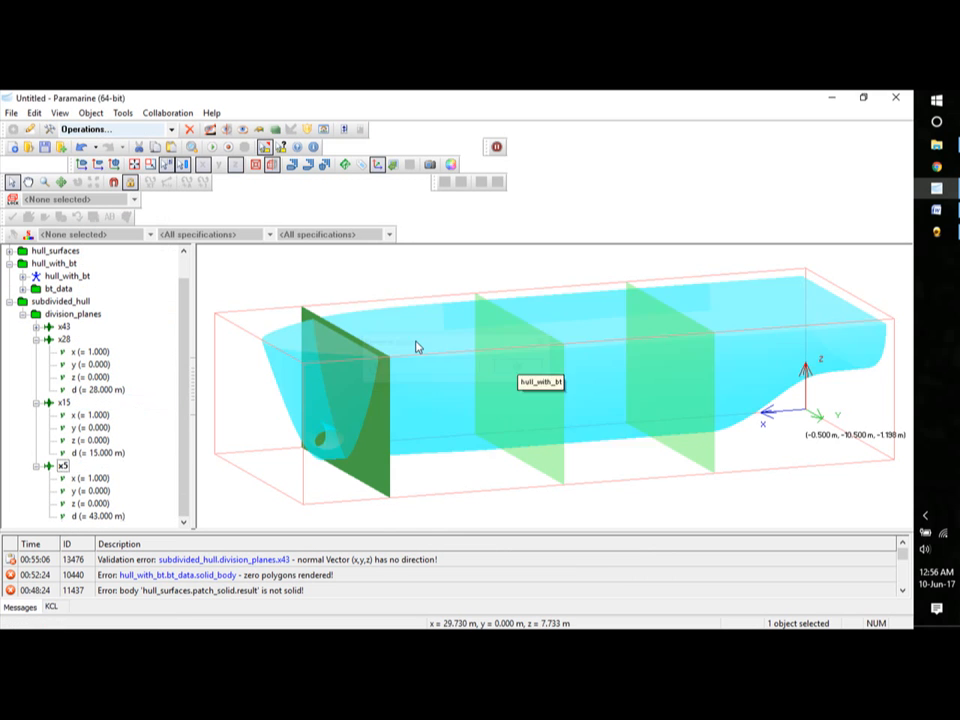
{"action": "double_click", "coordinate": [97, 516]}
{"action": "type", "text": "5[m"}
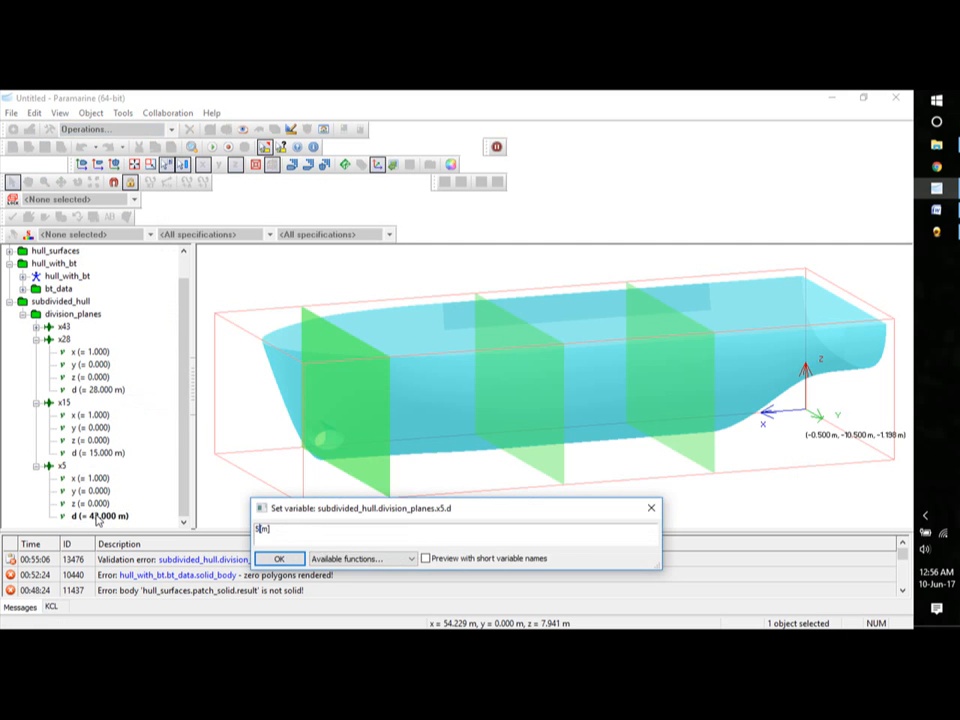
{"action": "left_click", "coordinate": [280, 558]}
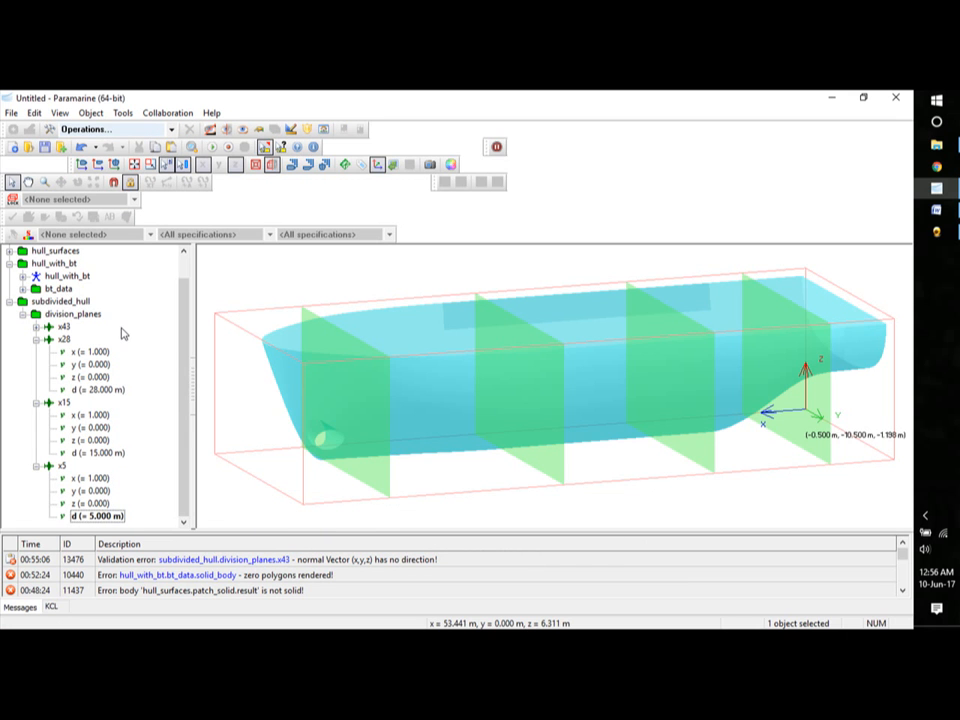
Collapse the x28, x15 and x5 planes in the object tree and duplicate x5 inside division_planes.
{"action": "left_click", "coordinate": [36, 339]}
{"action": "left_click", "coordinate": [36, 377]}
{"action": "left_click", "coordinate": [36, 389]}
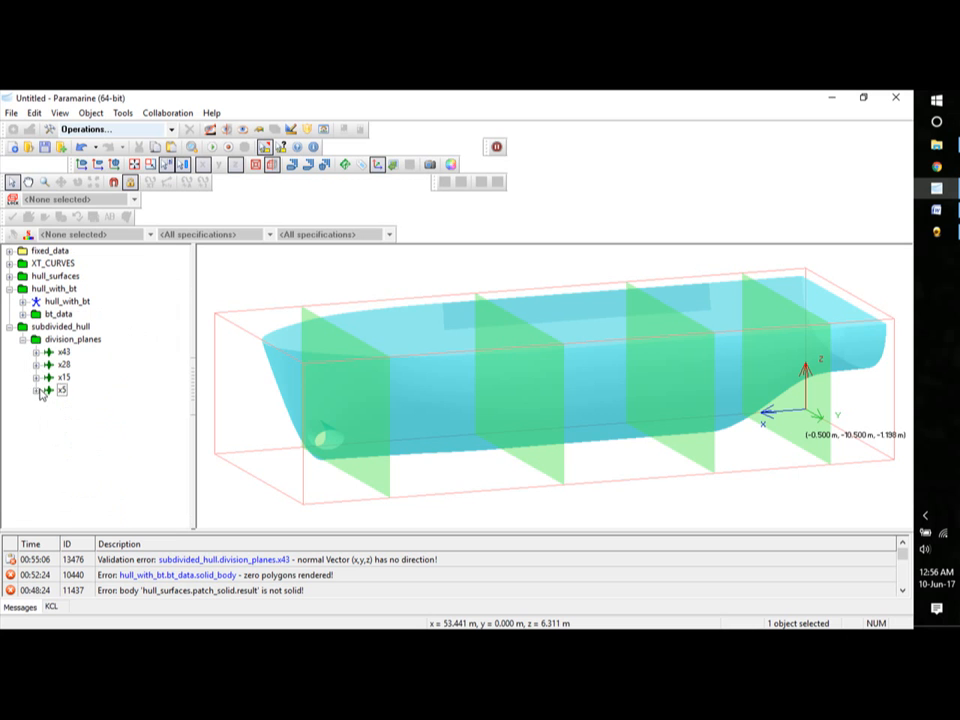
{"action": "left_click", "coordinate": [62, 390]}
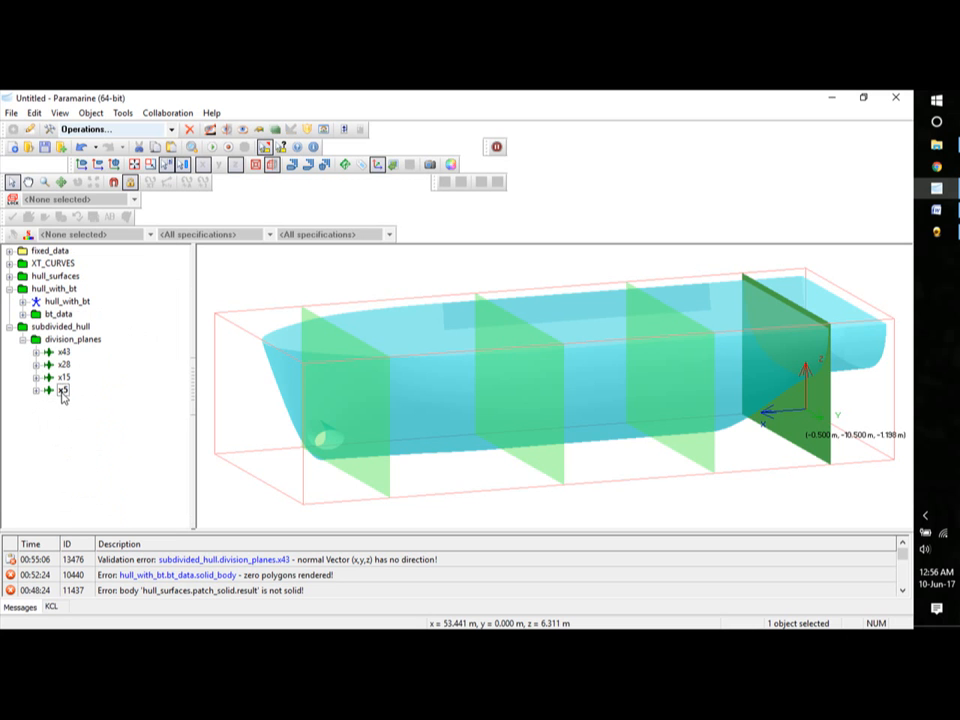
{"action": "left_click", "coordinate": [63, 433]}
Redefine plane x5_1 with the plane_orthogonal operation as a Y plane at a distance of 7 m from the origin.
{"action": "left_click", "coordinate": [64, 401]}
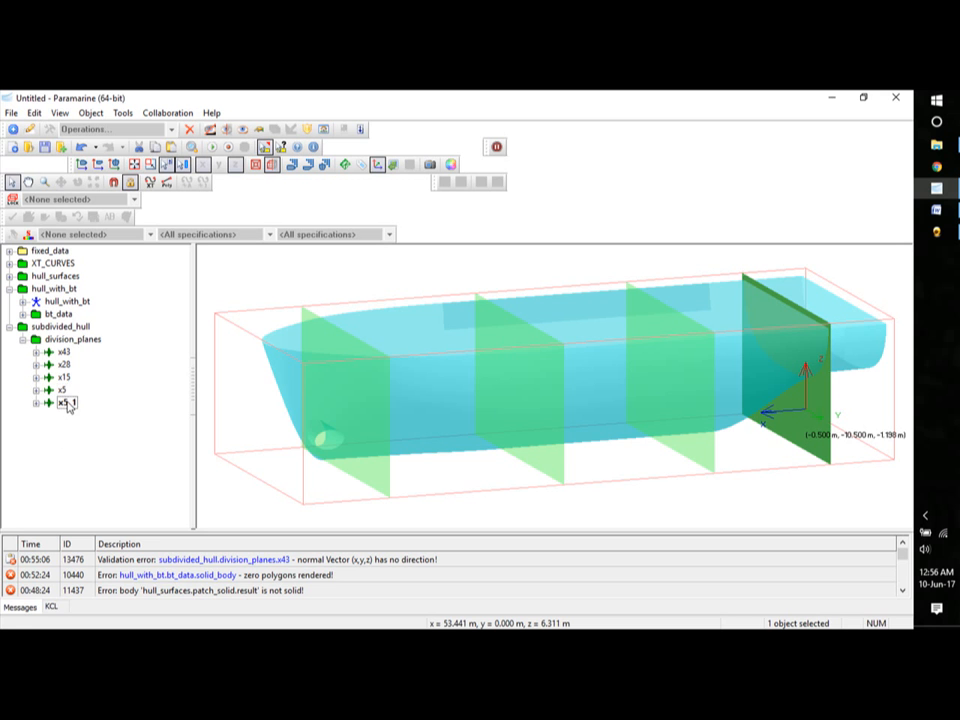
{"action": "right_click", "coordinate": [64, 401]}
{"action": "mouse_move", "coordinate": [129, 339]}
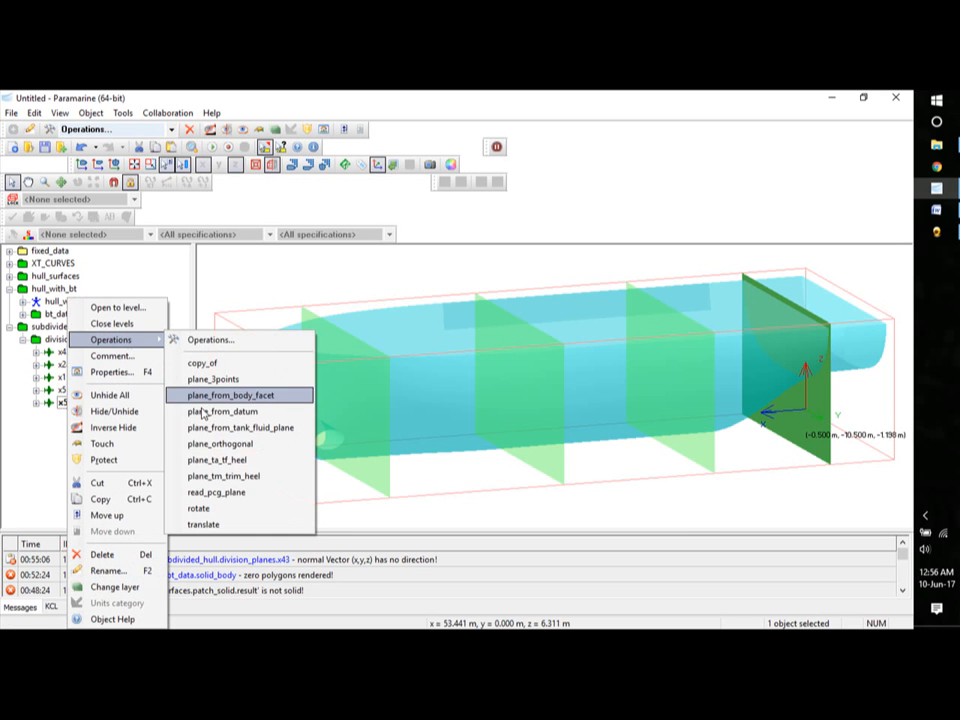
{"action": "left_click", "coordinate": [193, 444]}
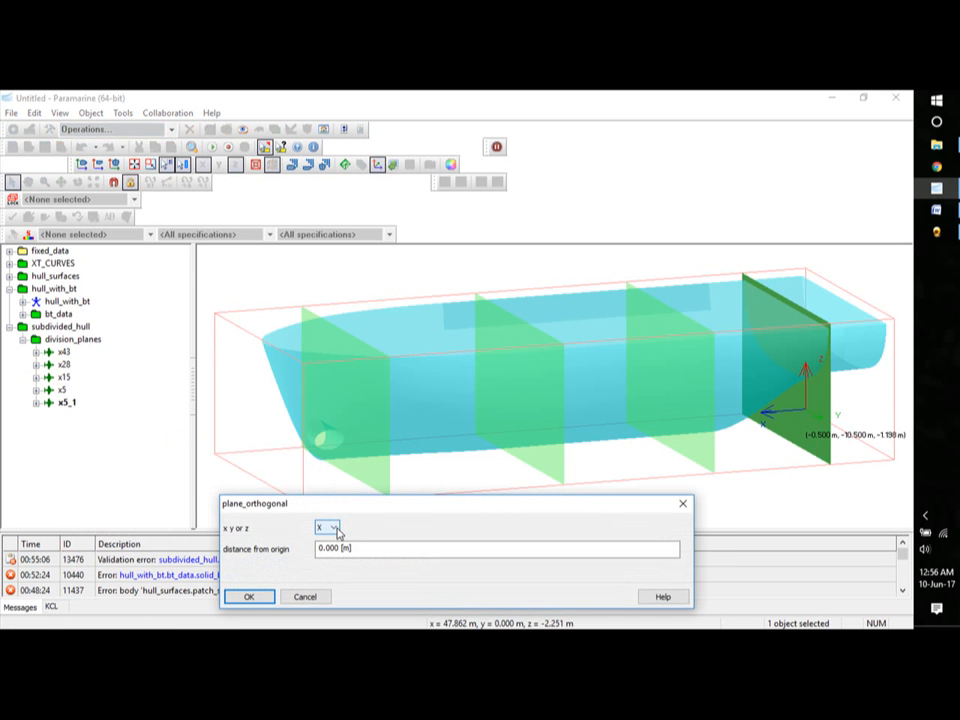
{"action": "left_click", "coordinate": [330, 527]}
{"action": "left_click", "coordinate": [321, 546]}
{"action": "left_click", "coordinate": [320, 548]}
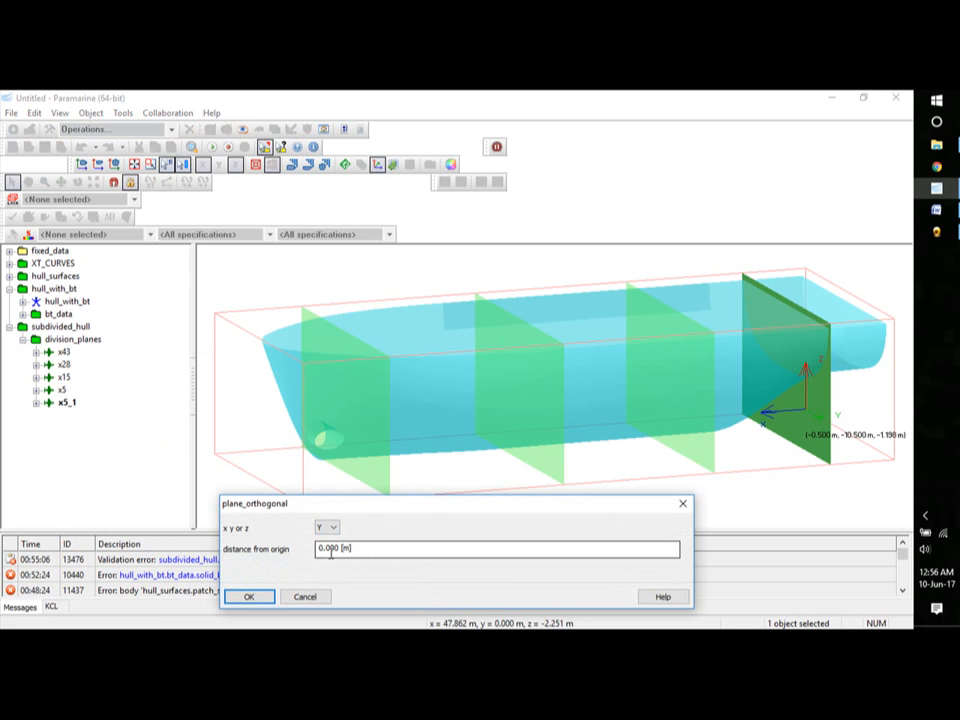
{"action": "left_click_drag", "start_coordinate": [339, 552], "coordinate": [318, 548]}
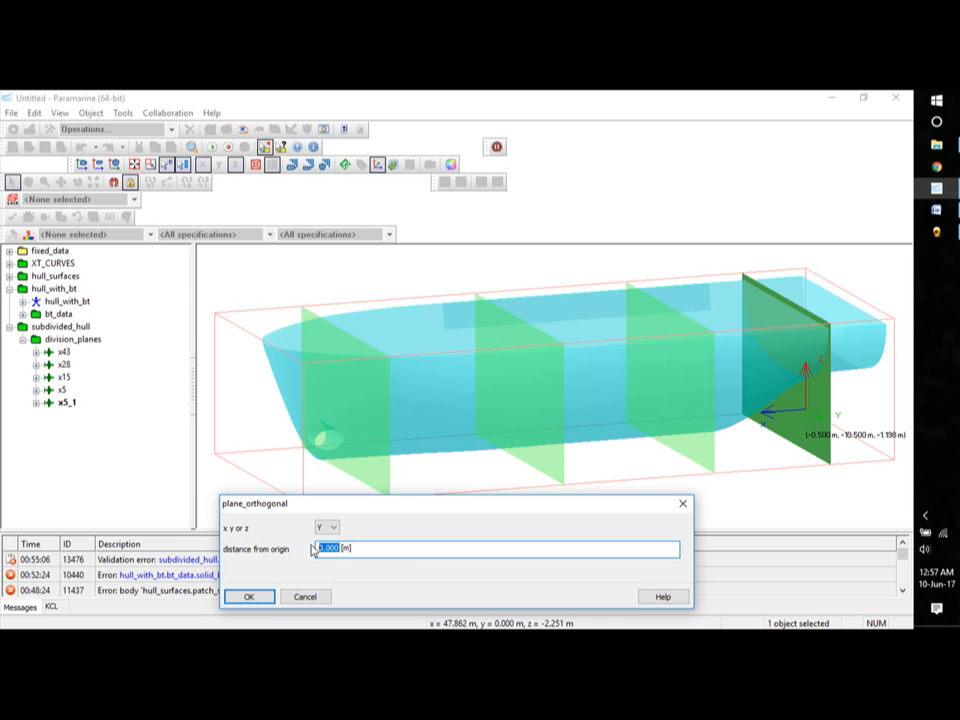
{"action": "type", "text": "7"}
{"action": "left_click", "coordinate": [249, 597]}
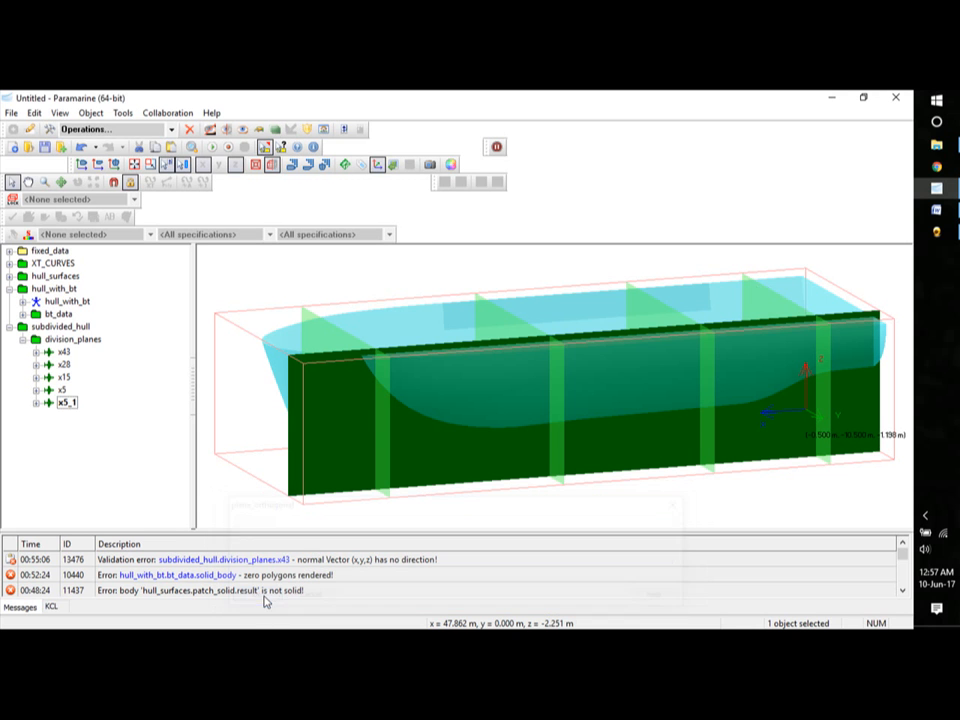
Rename the longitudinal plane x5_1 in division_planes as p7.
{"action": "right_click", "coordinate": [71, 410]}
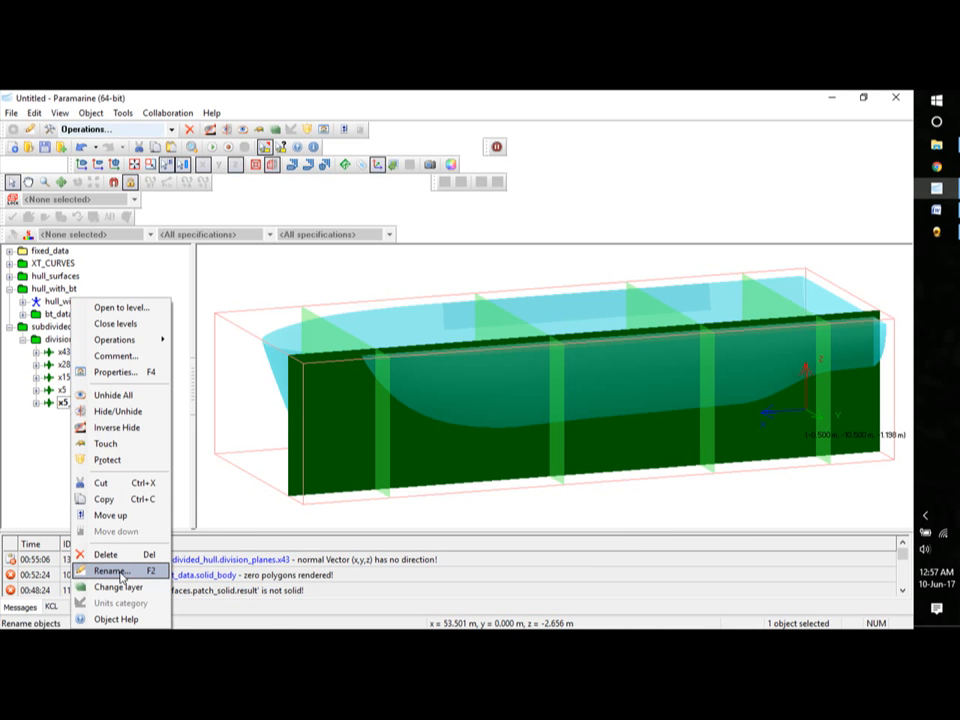
{"action": "left_click", "coordinate": [108, 570]}
{"action": "type", "text": "p7"}
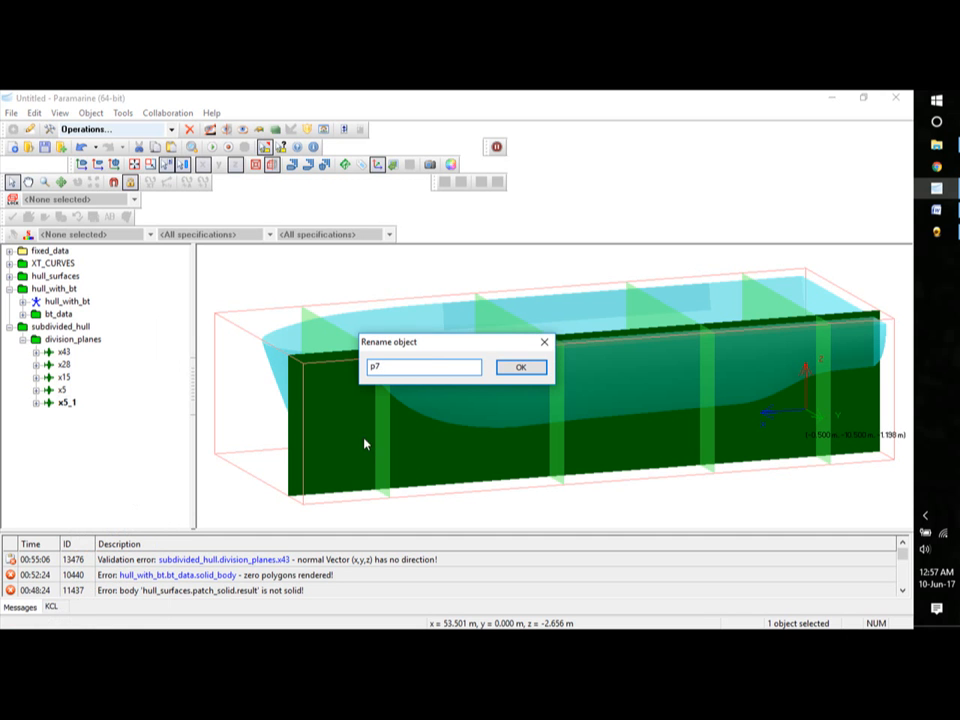
{"action": "left_click", "coordinate": [513, 370]}
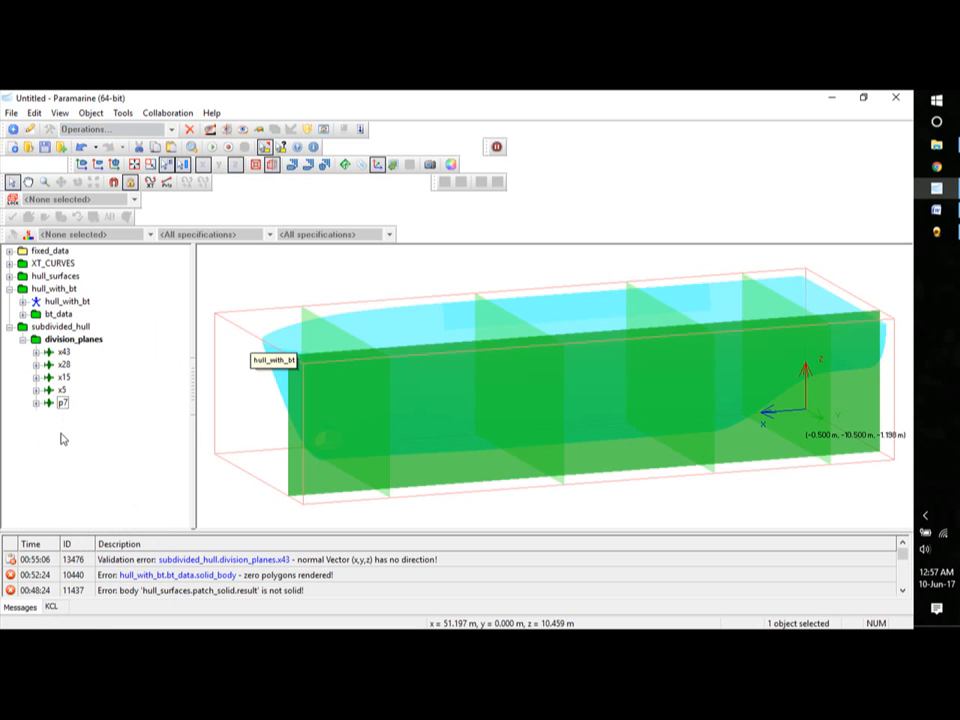
Duplicate plane p7 inside division_planes and rename the copy as s7.
{"action": "right_click", "coordinate": [68, 416]}
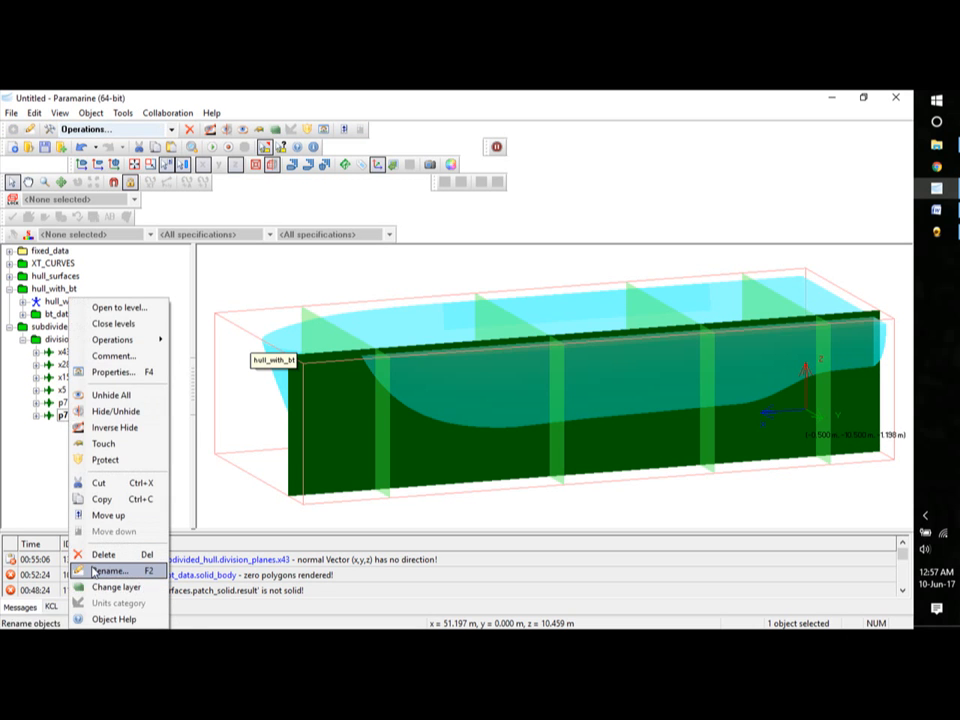
{"action": "left_click", "coordinate": [84, 570]}
{"action": "type", "text": "s7"}
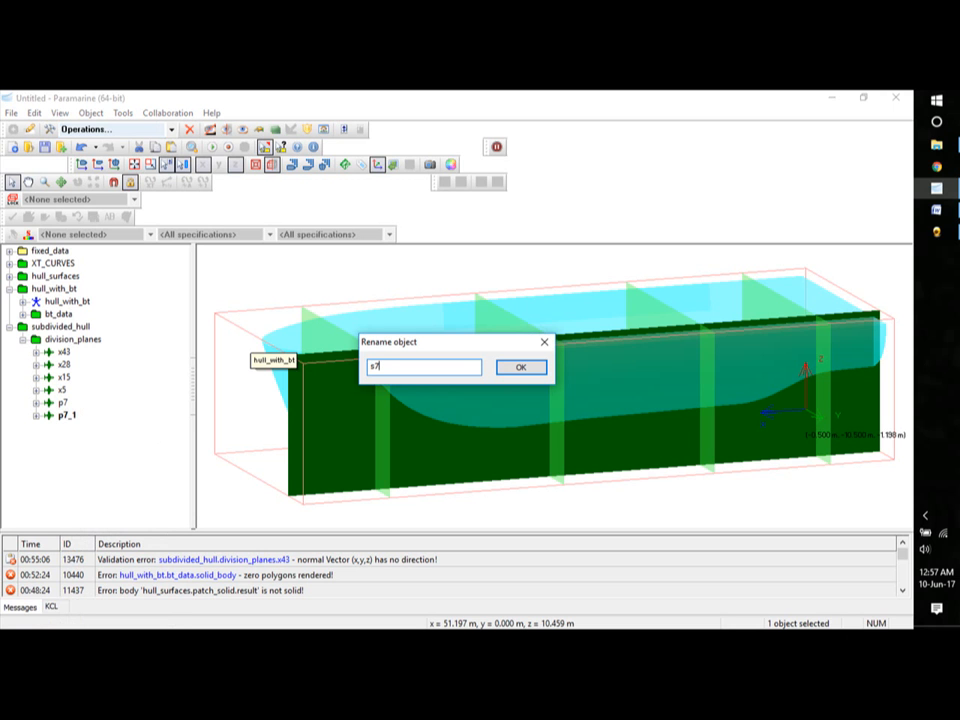
{"action": "left_click", "coordinate": [521, 370]}
Set the distance d of plane s7 to -7 m, and collapse the division_planes group in the object tree.
{"action": "left_click", "coordinate": [36, 415]}
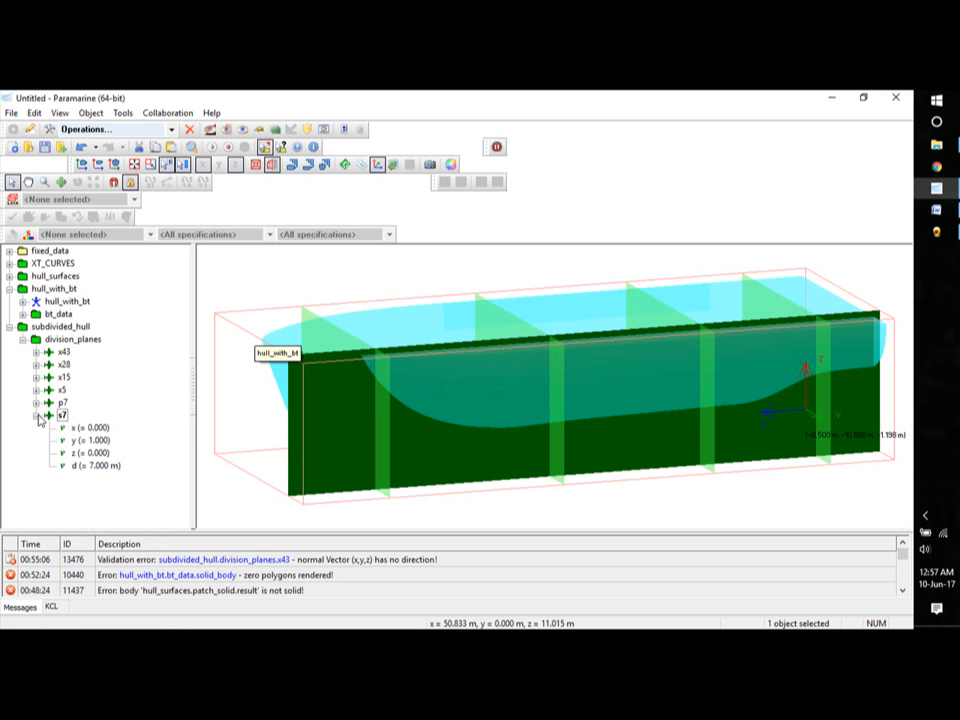
{"action": "double_click", "coordinate": [105, 465]}
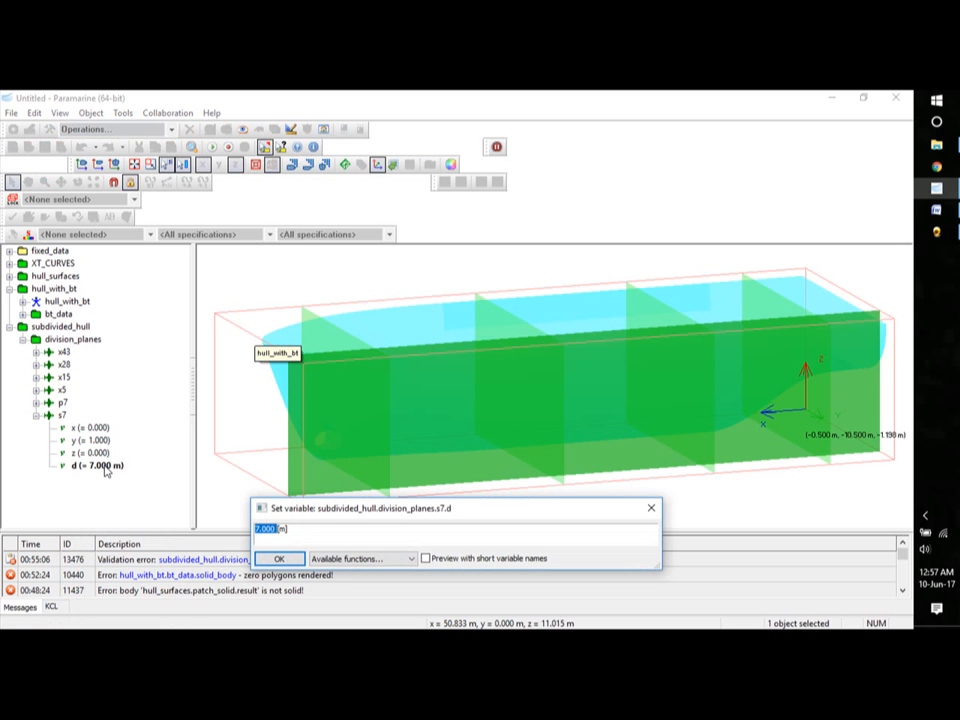
{"action": "key", "text": "BackSpace"}
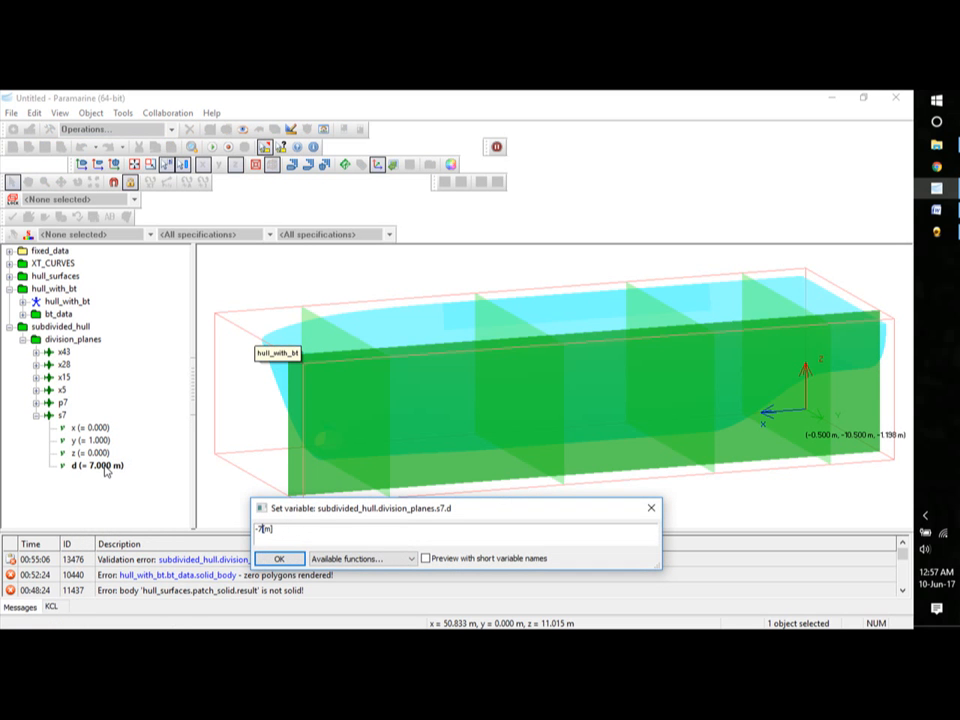
{"action": "left_click", "coordinate": [280, 558]}
{"action": "middle_click_drag", "start_coordinate": [737, 460], "coordinate": [799, 459]}
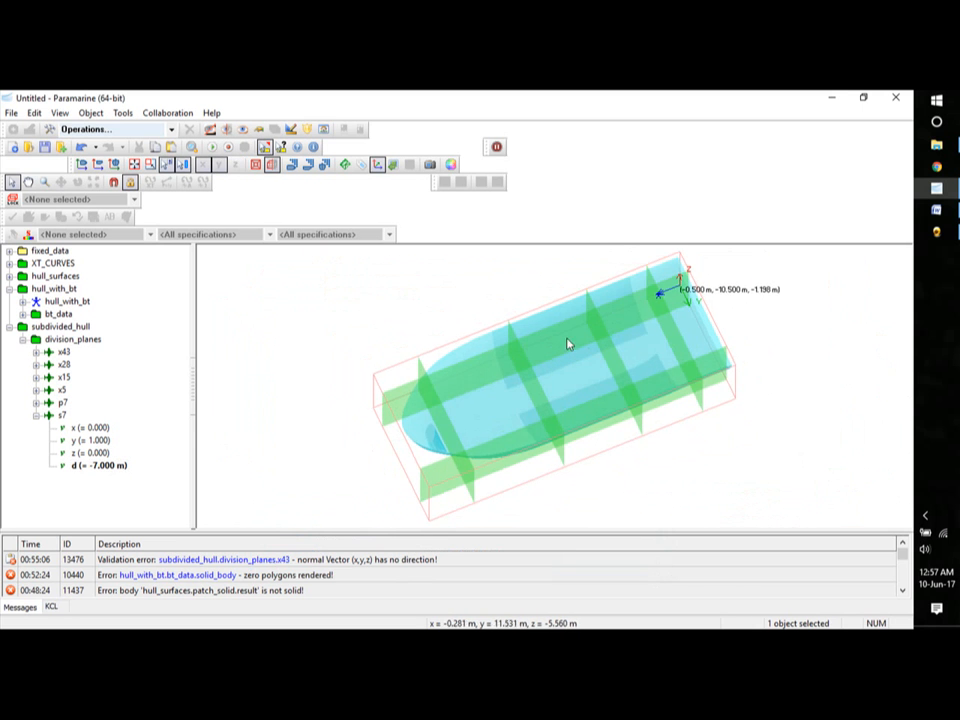
{"action": "left_click", "coordinate": [36, 415]}
{"action": "left_click", "coordinate": [23, 339]}
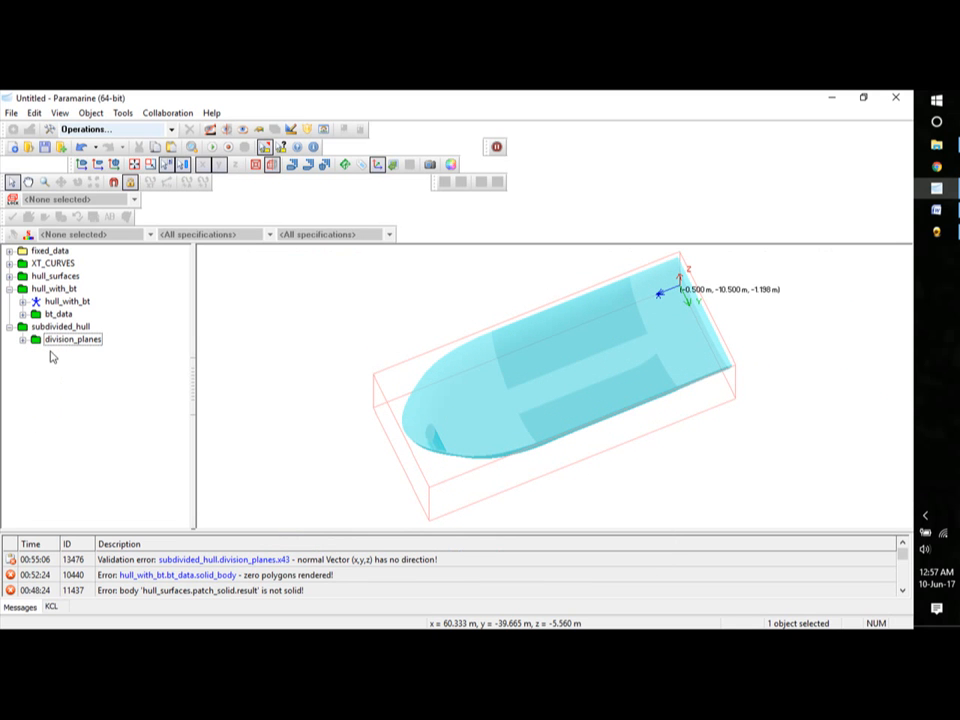
Copy the hull_with_bt solid body into the subdivided_hull group as a linked 'copy of' object.
{"action": "left_click", "coordinate": [57, 302]}
{"action": "right_click", "coordinate": [57, 302]}
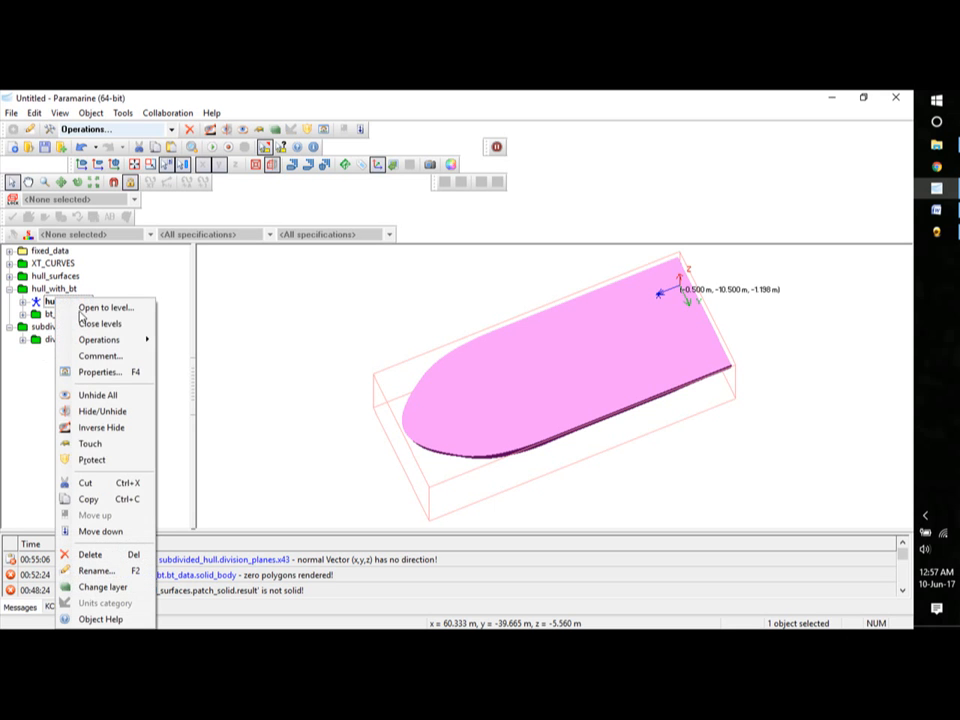
{"action": "left_click", "coordinate": [122, 499]}
{"action": "right_click", "coordinate": [60, 330]}
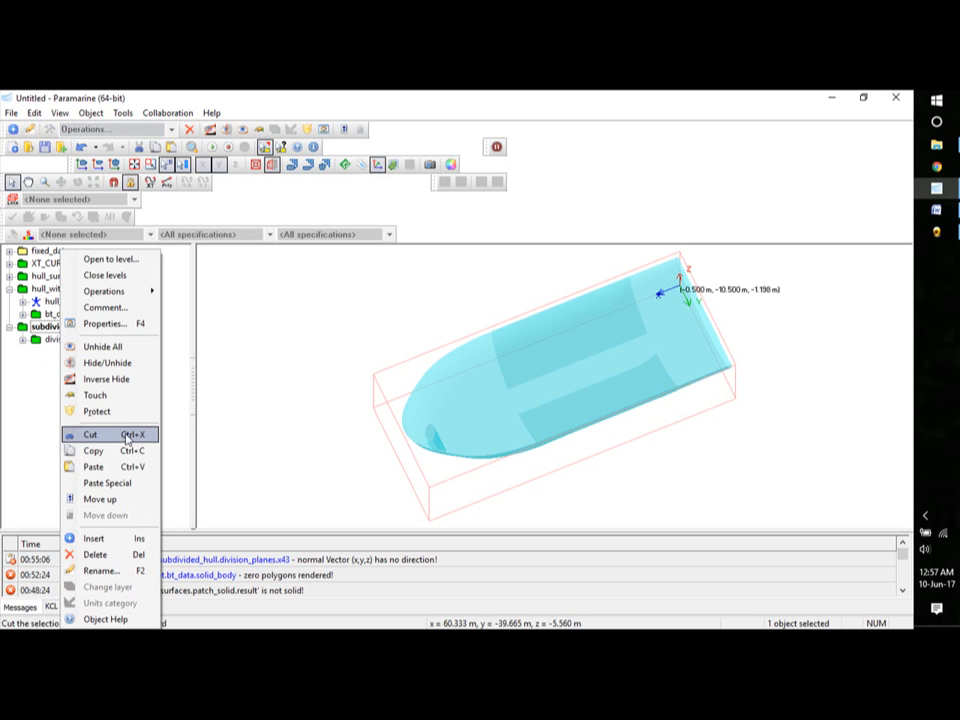
{"action": "left_click", "coordinate": [110, 484]}
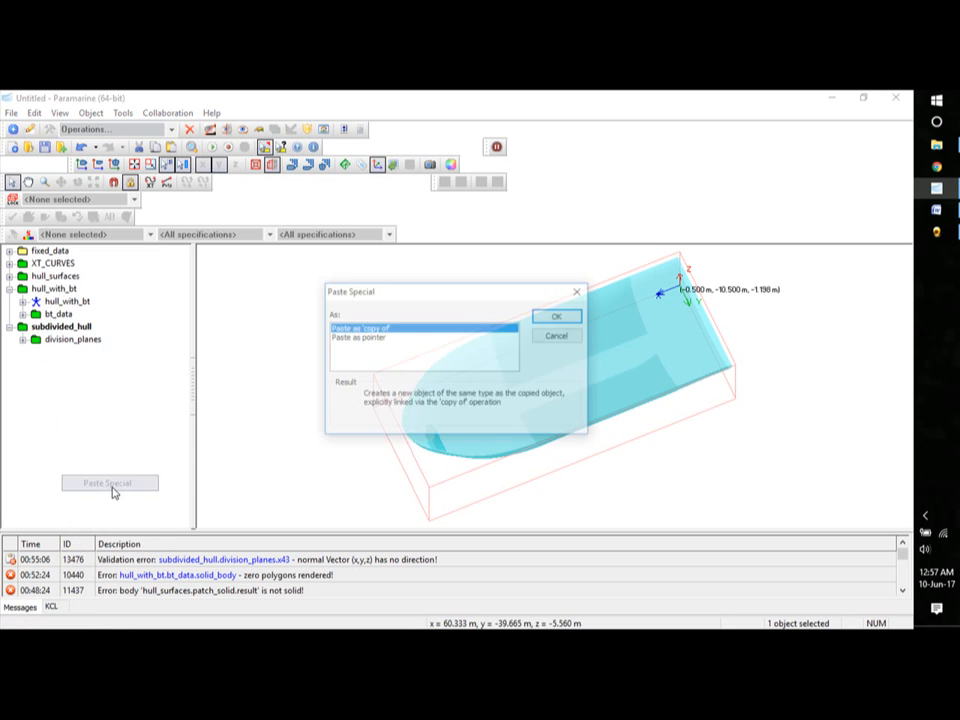
{"action": "left_click", "coordinate": [555, 315]}
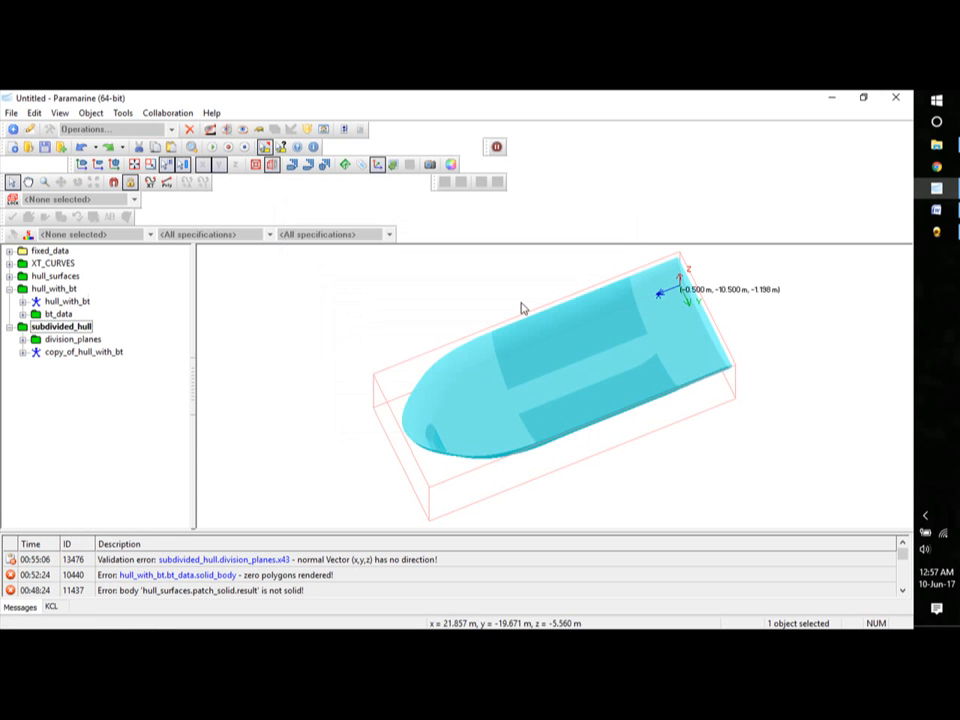
Rename the copy_of_hull_with_bt body as subdivided hull.
{"action": "left_click", "coordinate": [86, 404]}
{"action": "left_click", "coordinate": [76, 354]}
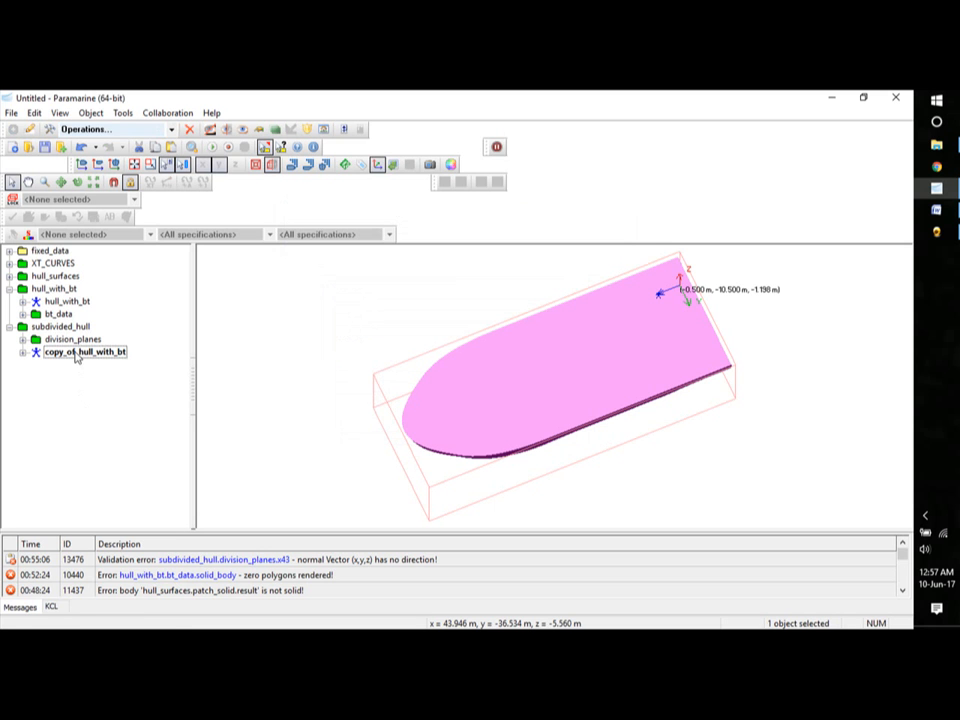
{"action": "right_click", "coordinate": [76, 355]}
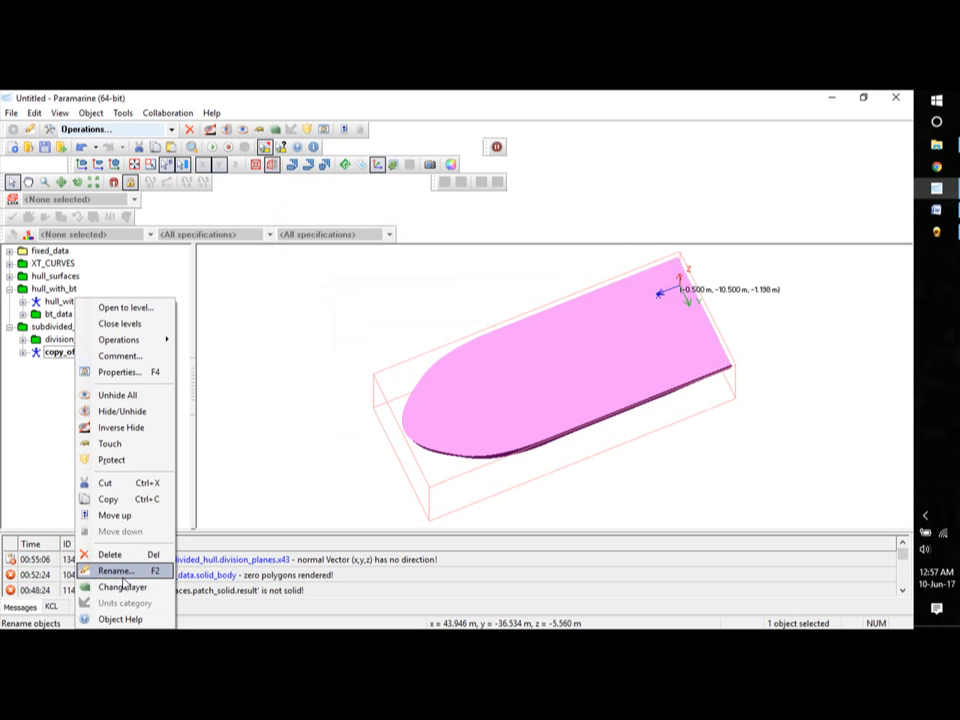
{"action": "left_click", "coordinate": [112, 570]}
{"action": "type", "text": "subdivided hull"}
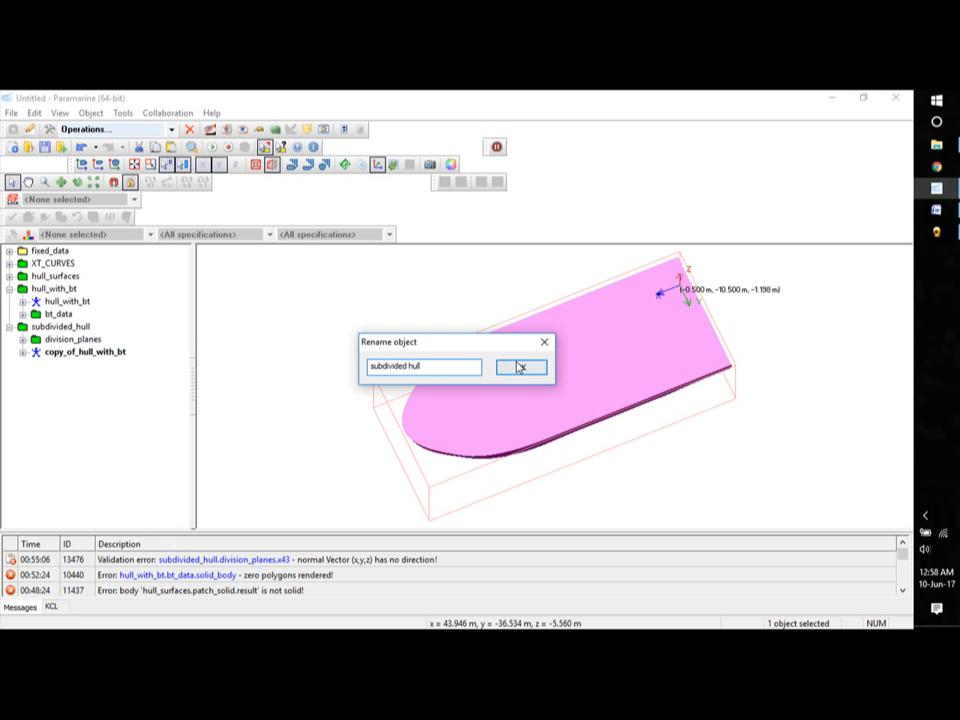
{"action": "left_click", "coordinate": [519, 368]}
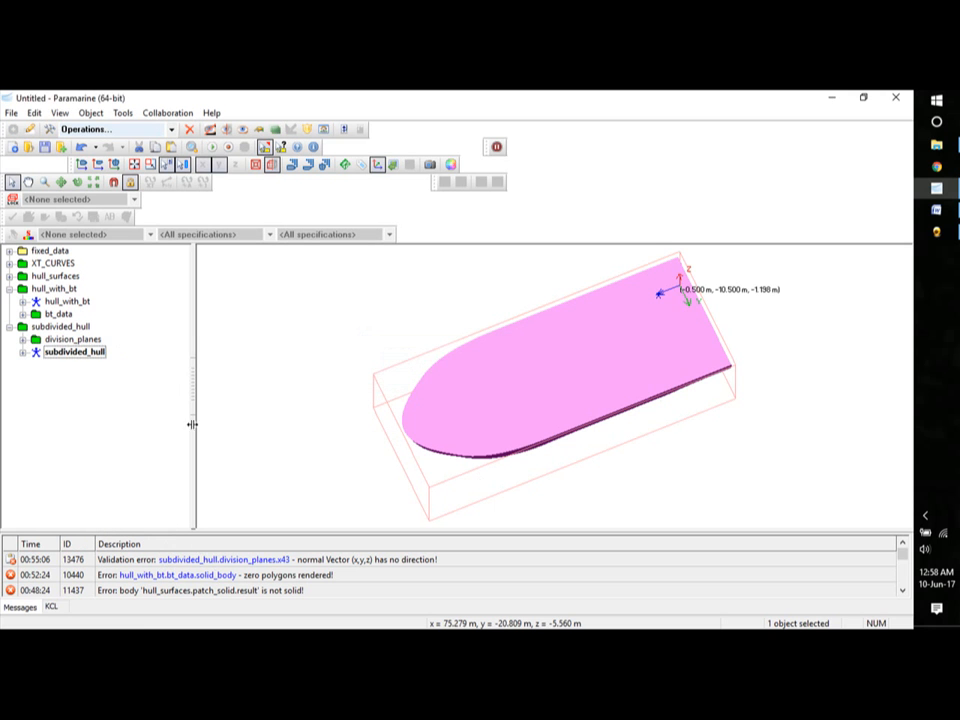
Apply the subdivide operation to the subdivided_hull body with division plane x43 as the division bound.
{"action": "right_click", "coordinate": [51, 360]}
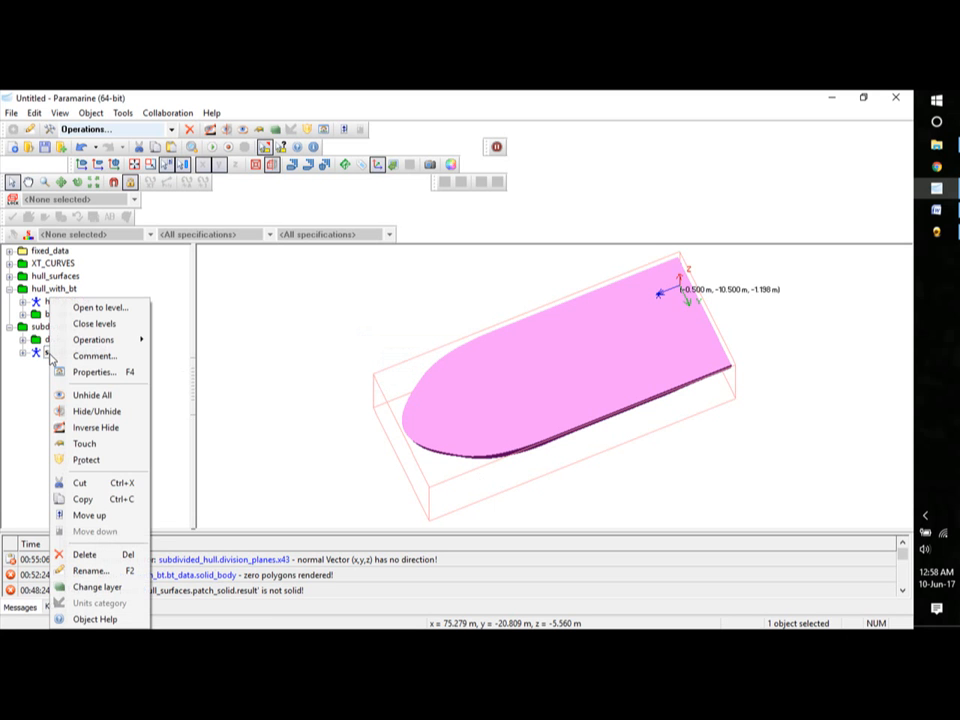
{"action": "mouse_move", "coordinate": [110, 342]}
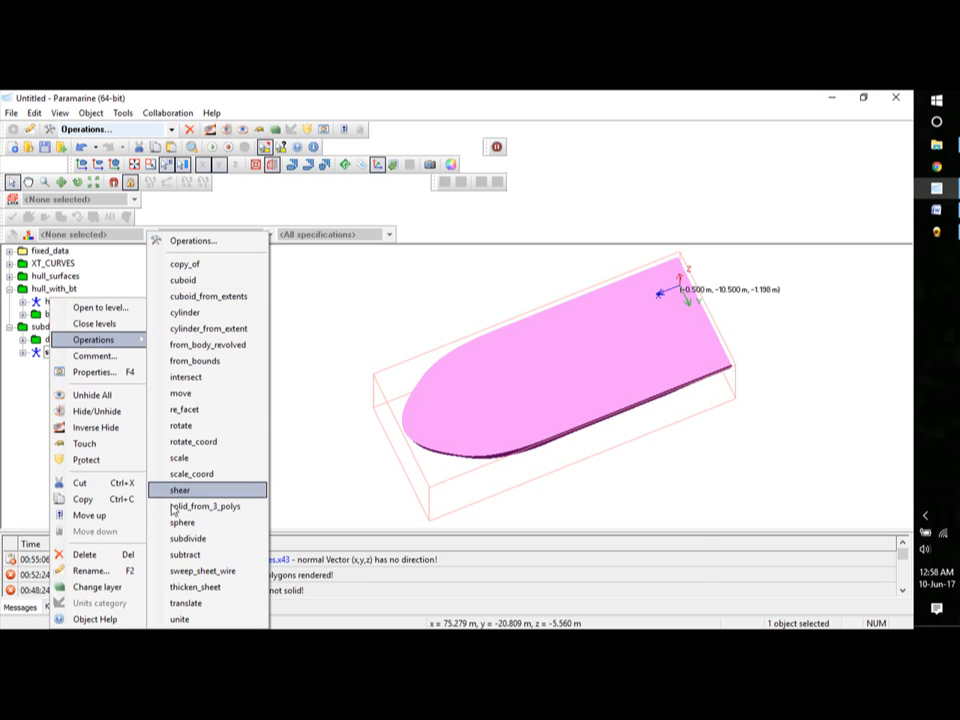
{"action": "left_click", "coordinate": [178, 538]}
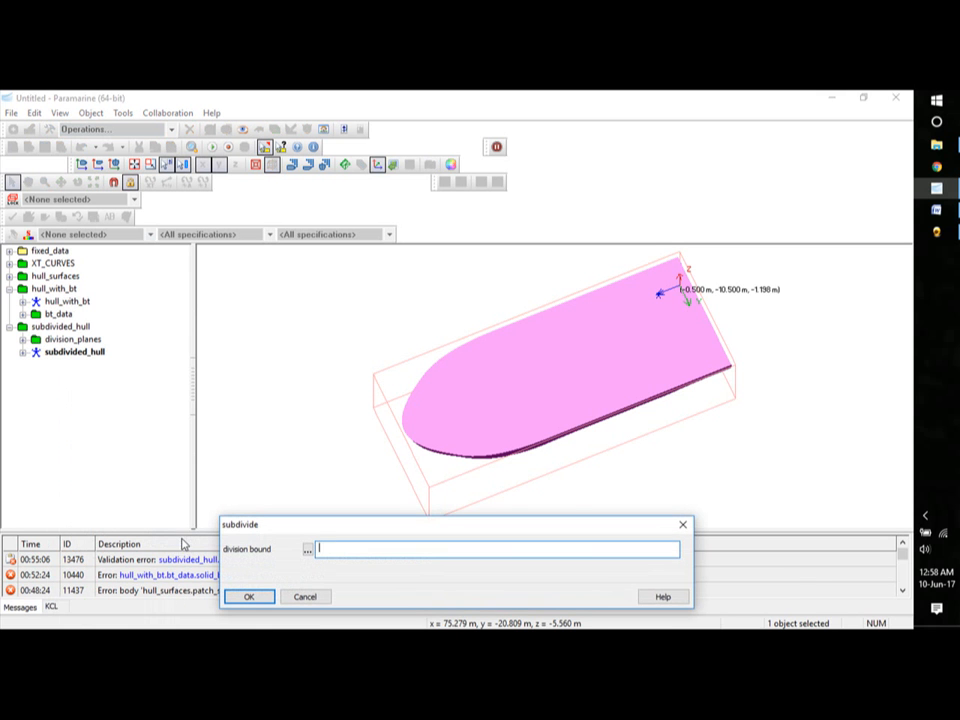
{"action": "left_click", "coordinate": [307, 551]}
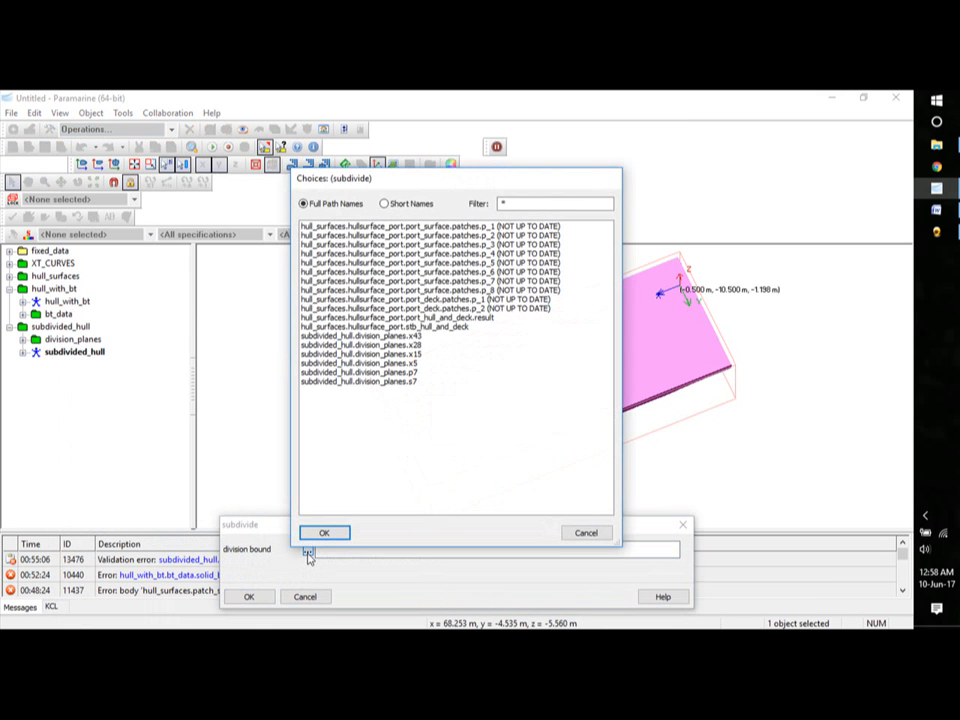
{"action": "left_click", "coordinate": [413, 337]}
{"action": "left_click", "coordinate": [325, 533]}
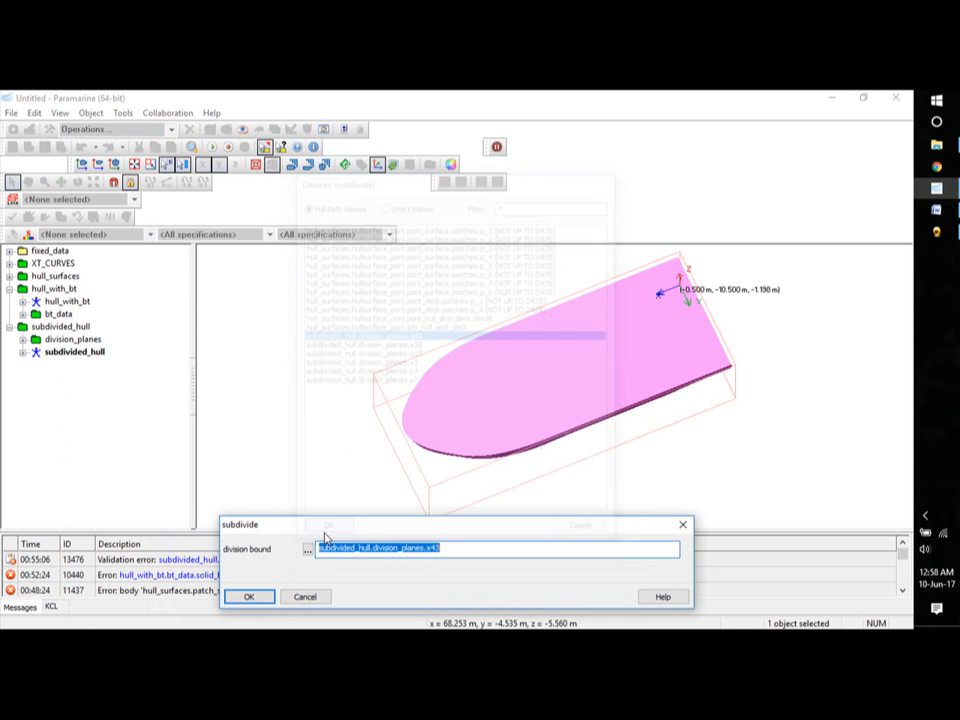
{"action": "left_click", "coordinate": [256, 596]}
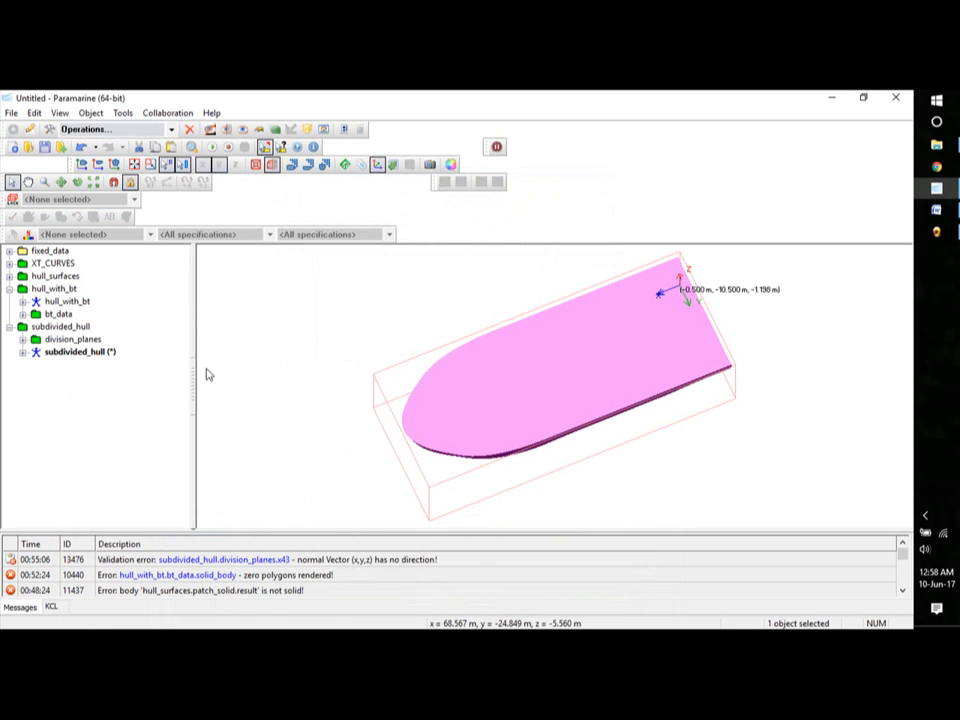
Expand the subdivided_hull body, collapse the hull_with_bt group, and rename the bow compartment sub_body_2 as fptk.
{"action": "left_click", "coordinate": [22, 351]}
{"action": "left_click", "coordinate": [80, 391]}
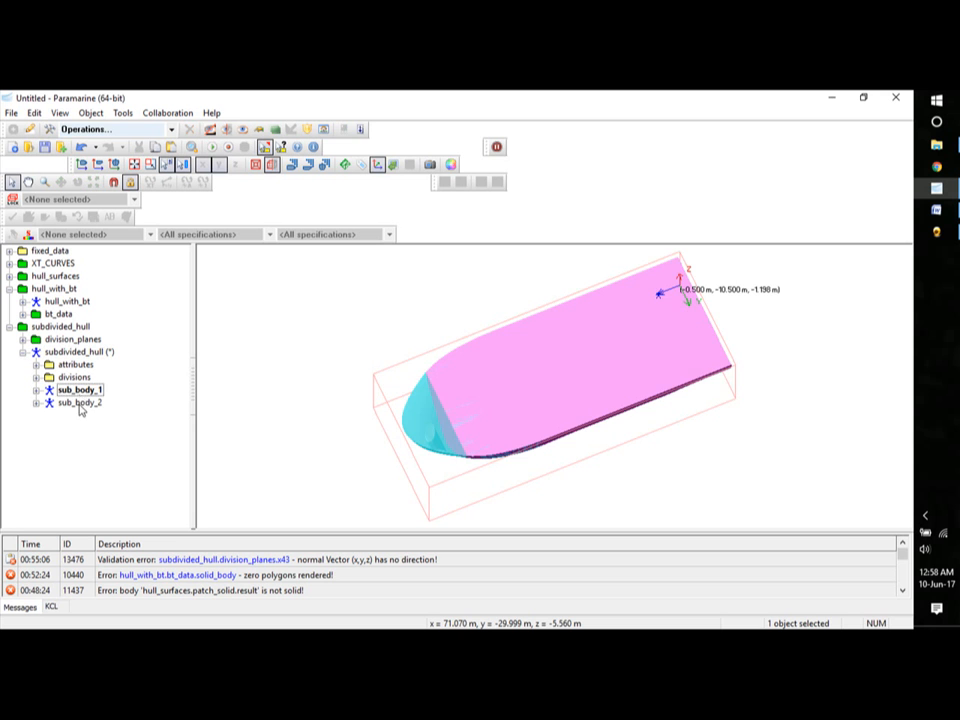
{"action": "left_click", "coordinate": [79, 404]}
{"action": "middle_click_drag", "start_coordinate": [480, 462], "coordinate": [476, 428]}
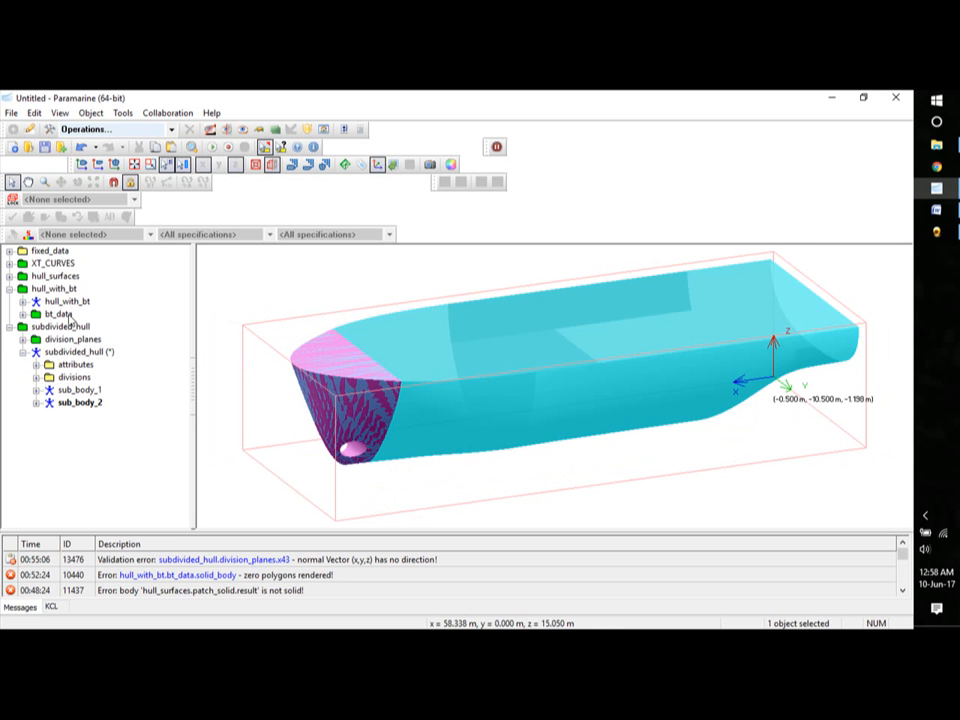
{"action": "left_click", "coordinate": [9, 288]}
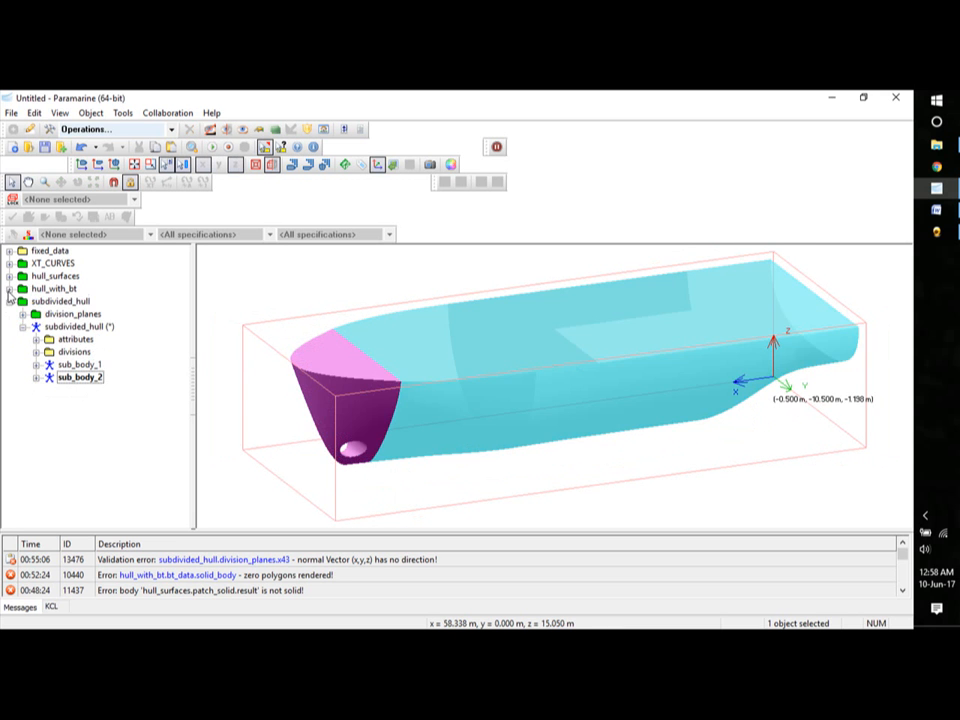
{"action": "right_click", "coordinate": [80, 378]}
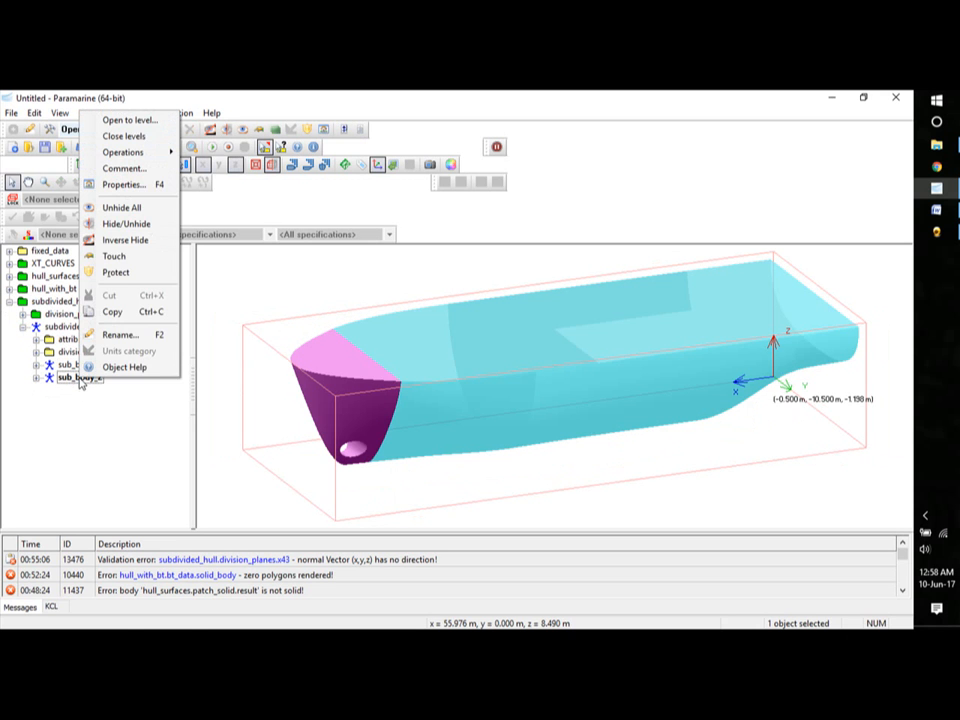
{"action": "left_click", "coordinate": [115, 337]}
{"action": "type", "text": "fpt"}
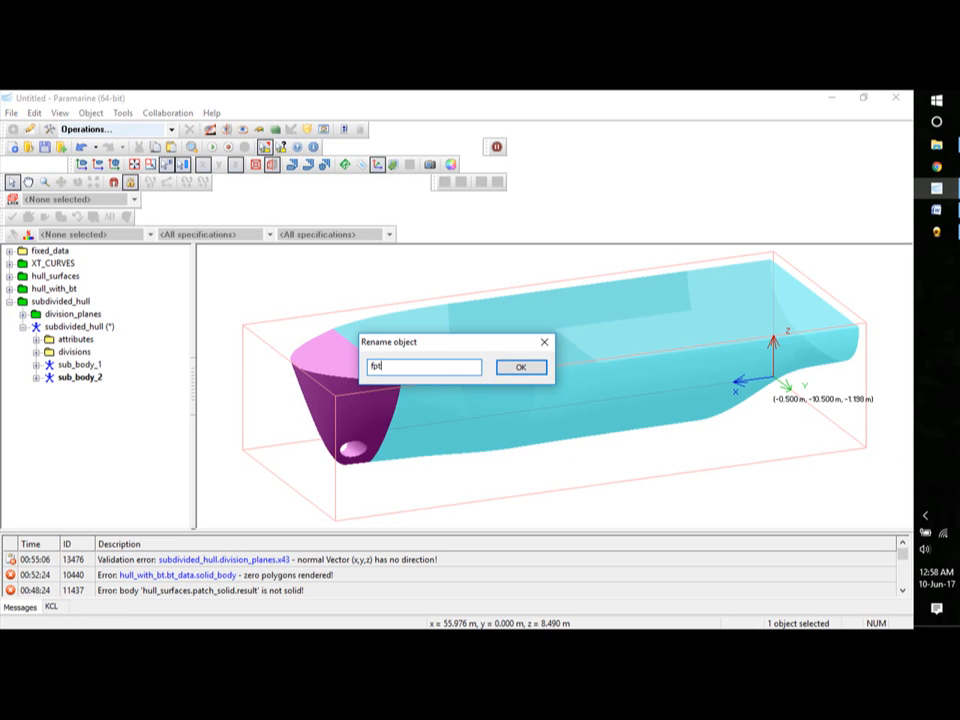
{"action": "type", "text": "k"}
{"action": "left_click", "coordinate": [518, 367]}
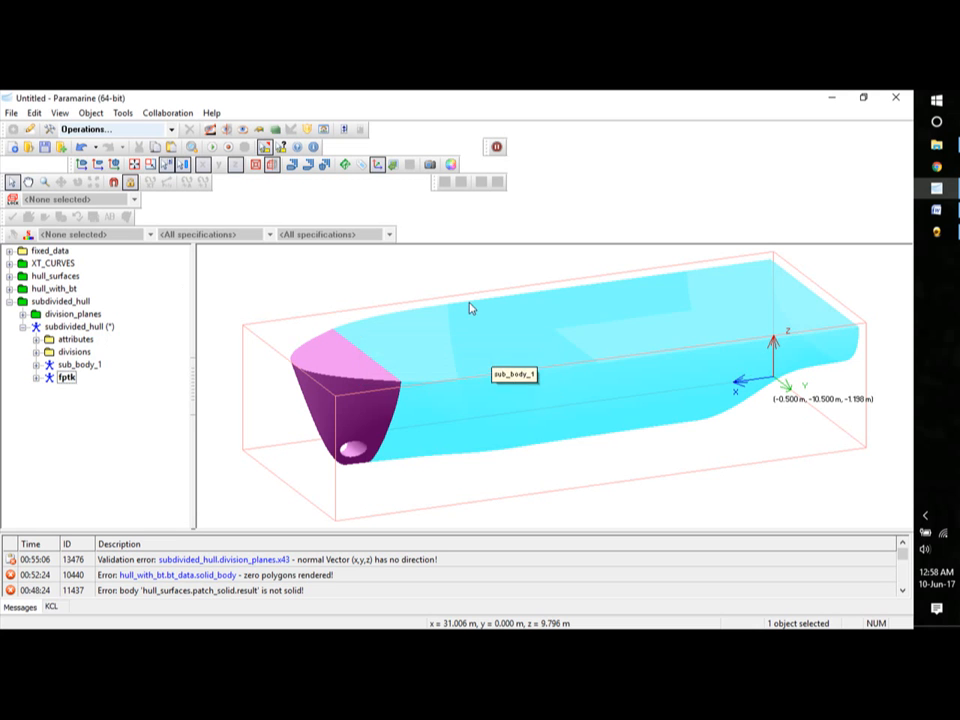
Set the flooded_permeability attribute of the fptk compartment to 95 %.
{"action": "left_click", "coordinate": [36, 378]}
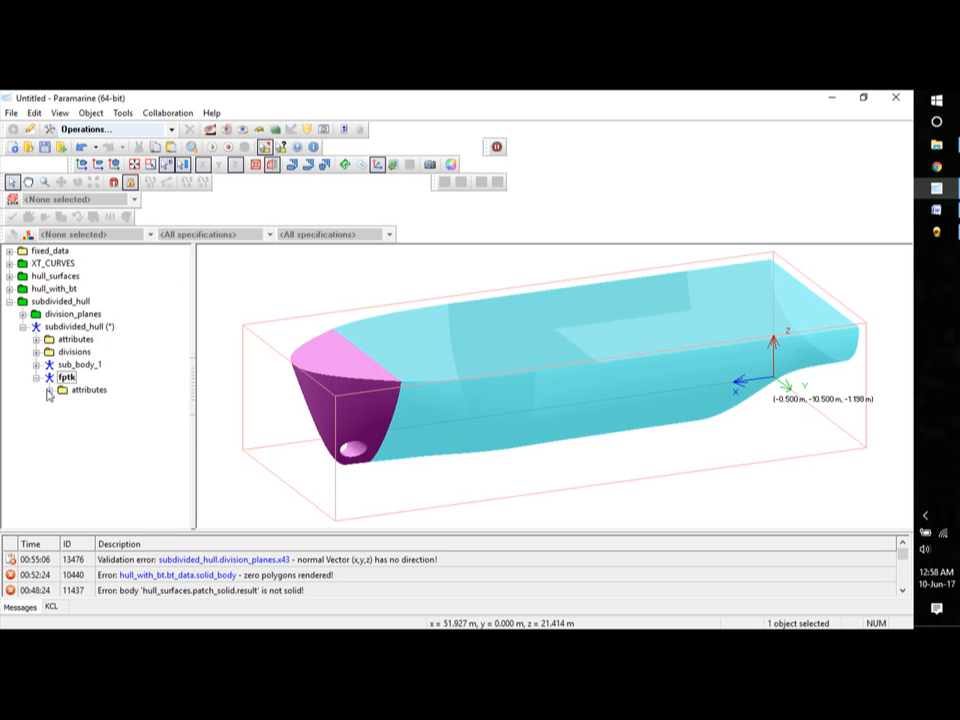
{"action": "left_click", "coordinate": [48, 391]}
{"action": "double_click", "coordinate": [172, 429]}
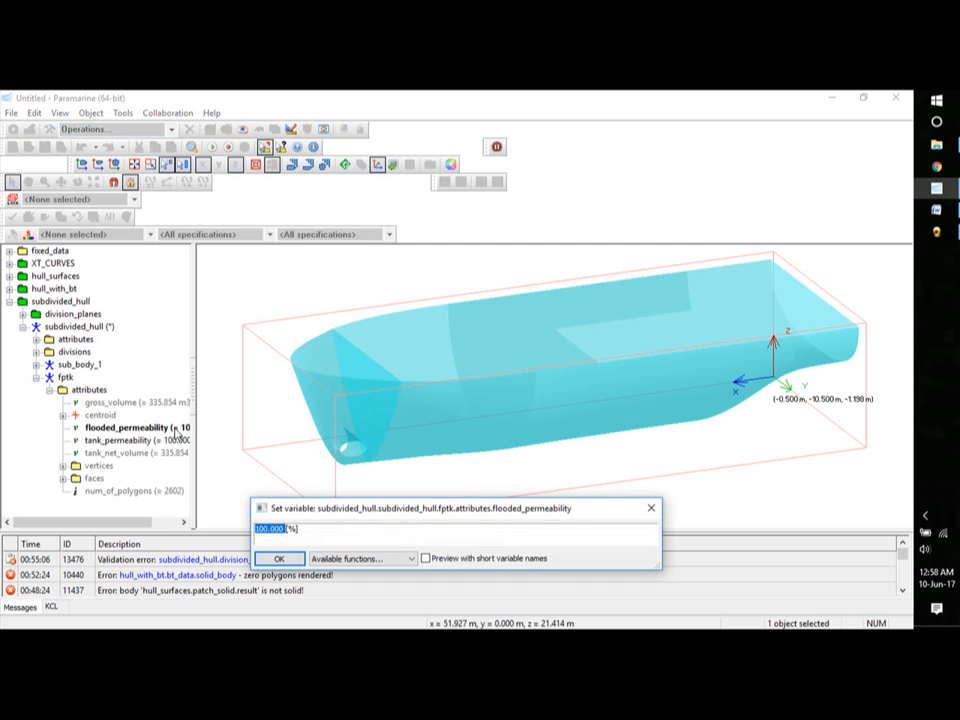
{"action": "type", "text": "9"}
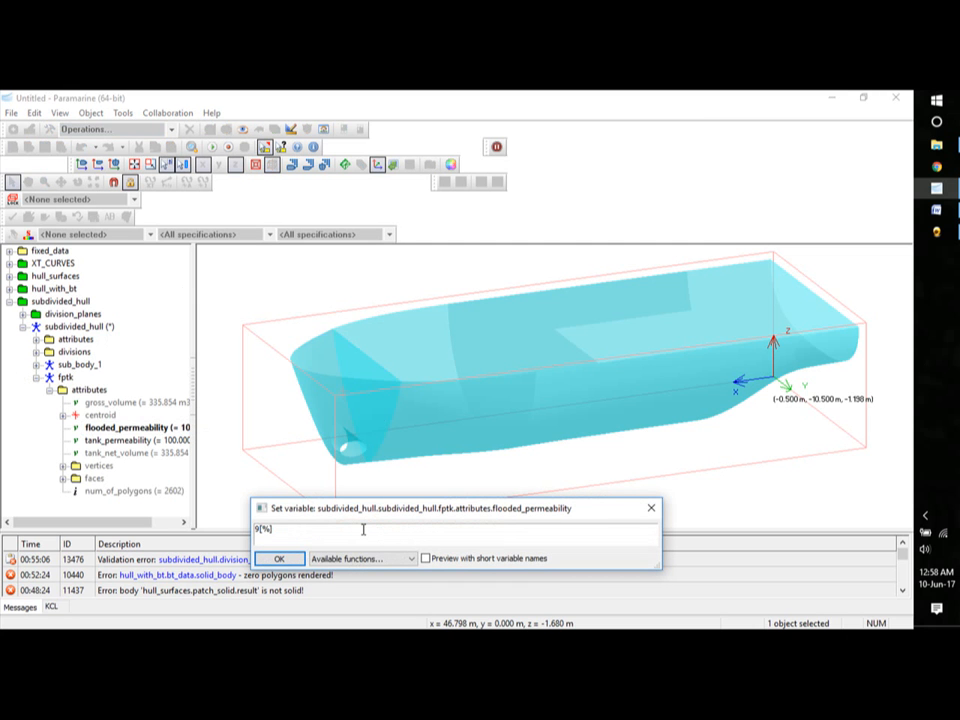
{"action": "type", "text": "5"}
{"action": "left_click", "coordinate": [279, 559]}
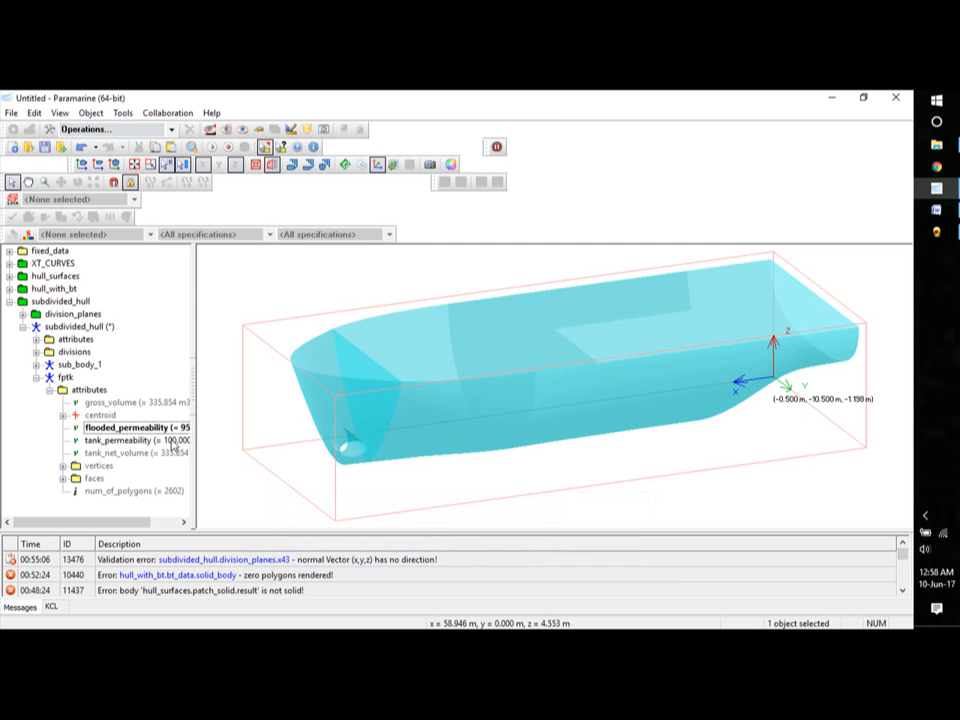
Set the tank_permeability attribute of the fptk compartment to 93 % and collapse the compartment.
{"action": "double_click", "coordinate": [165, 440]}
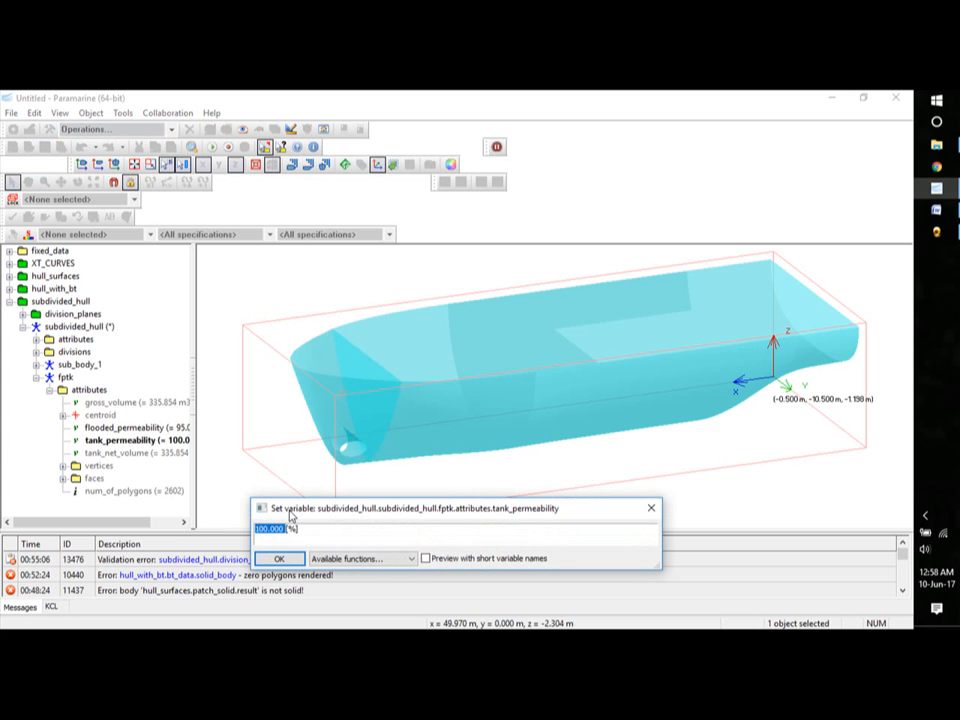
{"action": "type", "text": "93"}
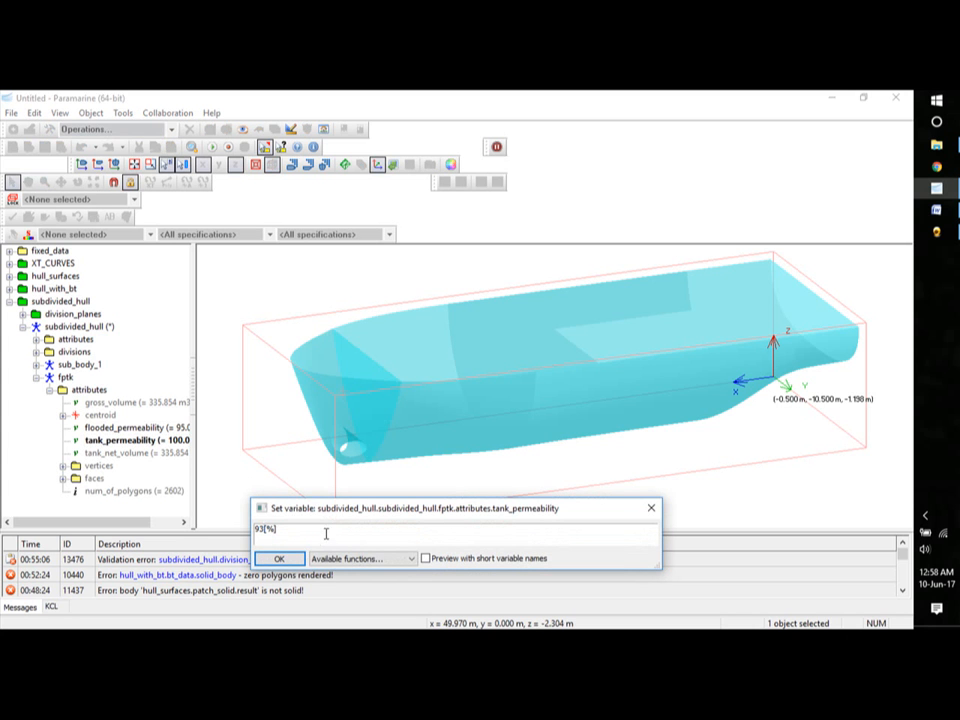
{"action": "left_click", "coordinate": [272, 558]}
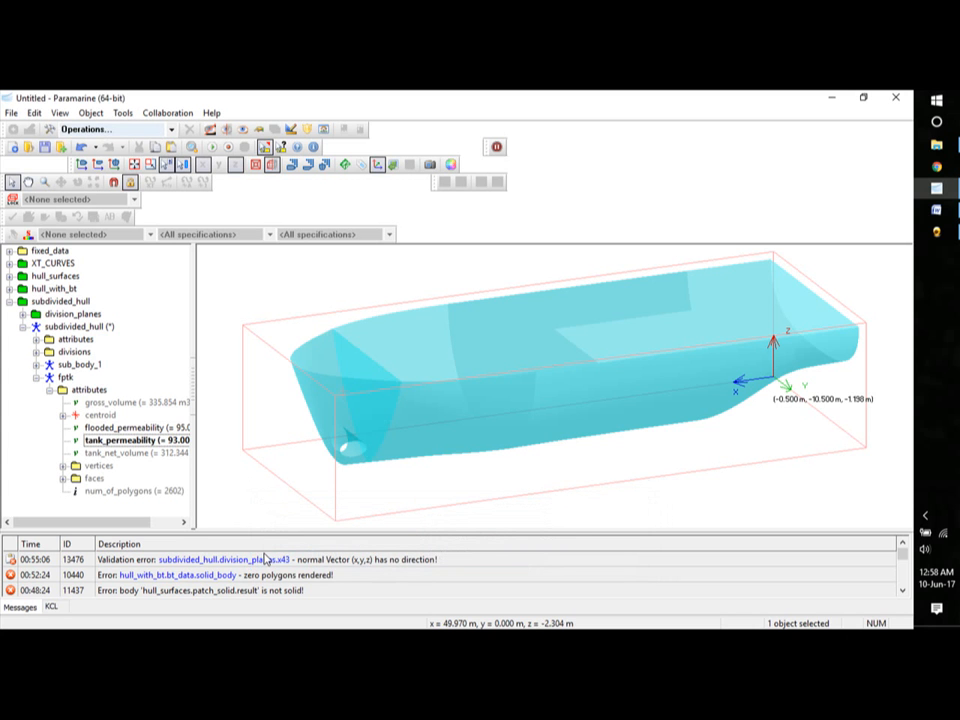
{"action": "left_click", "coordinate": [37, 378]}
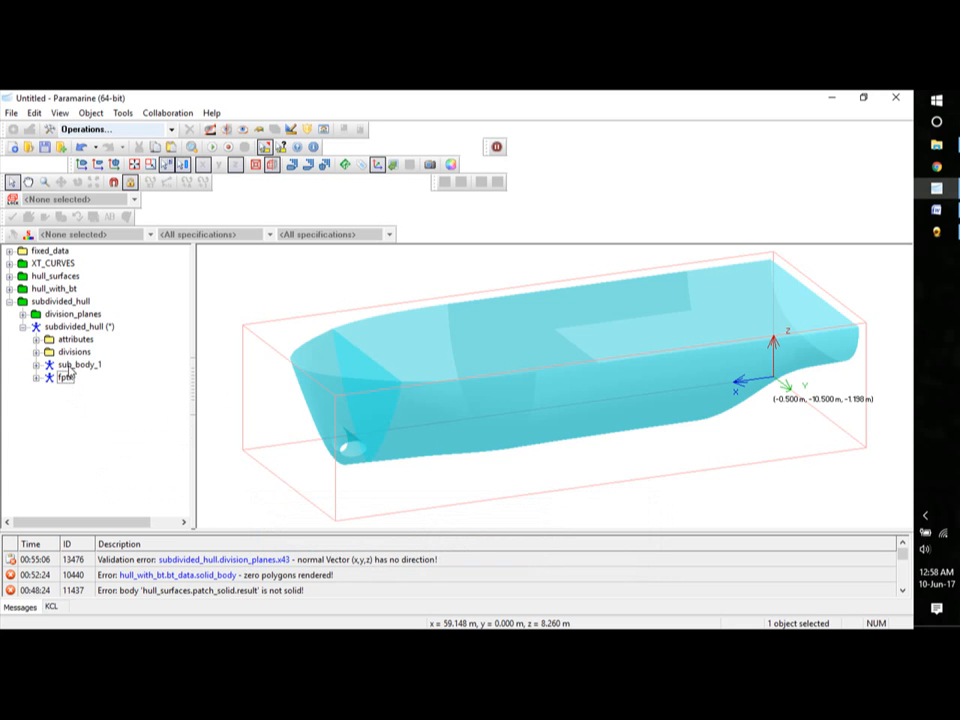
Subdivide sub_body_1, the hull body aft of fptk, with division plane x28 as the division bound.
{"action": "left_click", "coordinate": [72, 366]}
{"action": "right_click", "coordinate": [72, 370]}
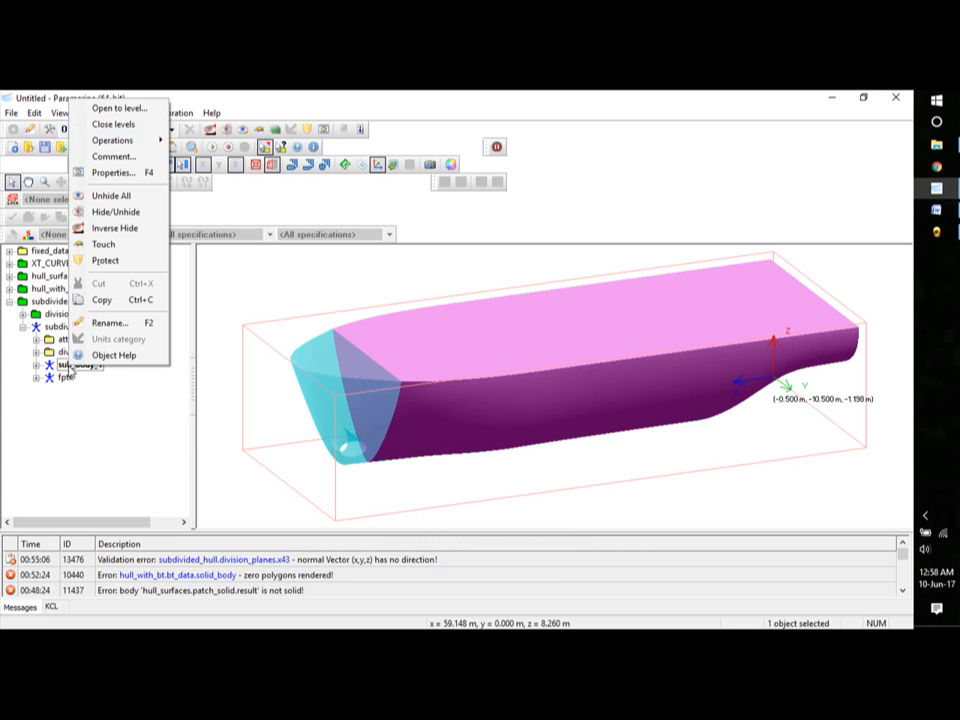
{"action": "mouse_move", "coordinate": [133, 149]}
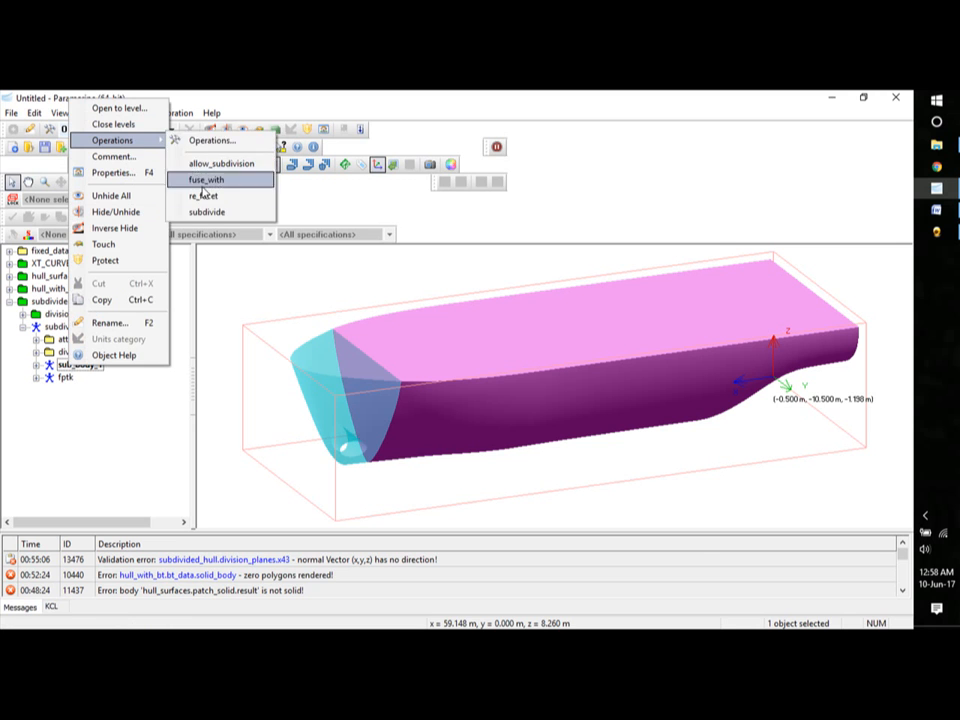
{"action": "left_click", "coordinate": [207, 211]}
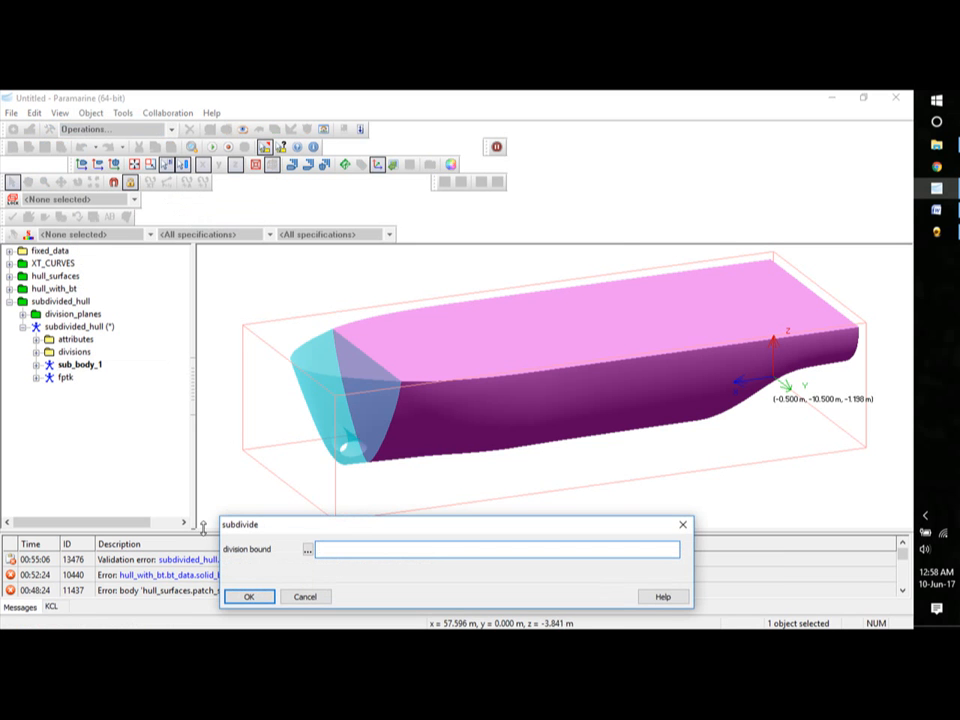
{"action": "left_click", "coordinate": [307, 550]}
{"action": "left_click", "coordinate": [414, 345]}
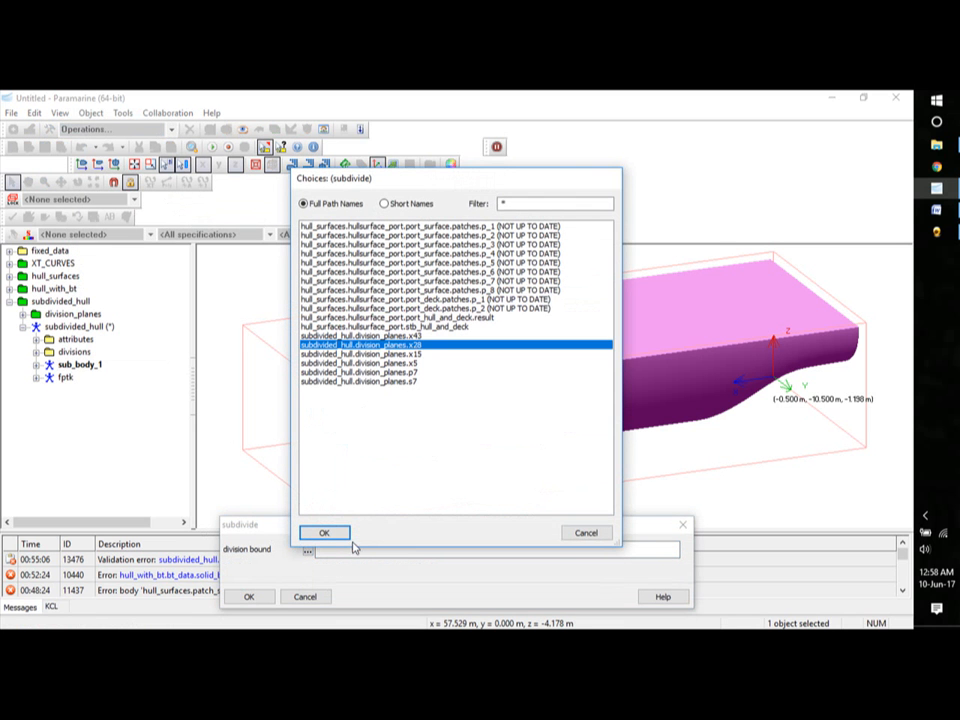
{"action": "left_click", "coordinate": [328, 533]}
{"action": "left_click", "coordinate": [250, 597]}
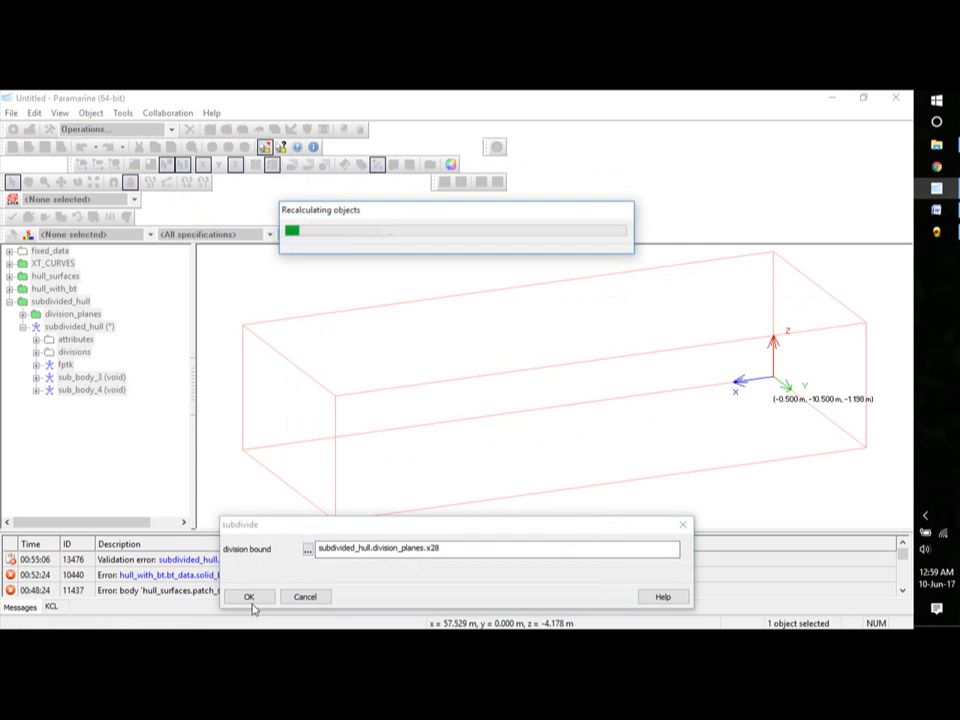
Identify the two new bodies and subdivide the forward one, sub_body_4, with division plane p7 as the division bound.
{"action": "left_click", "coordinate": [97, 379]}
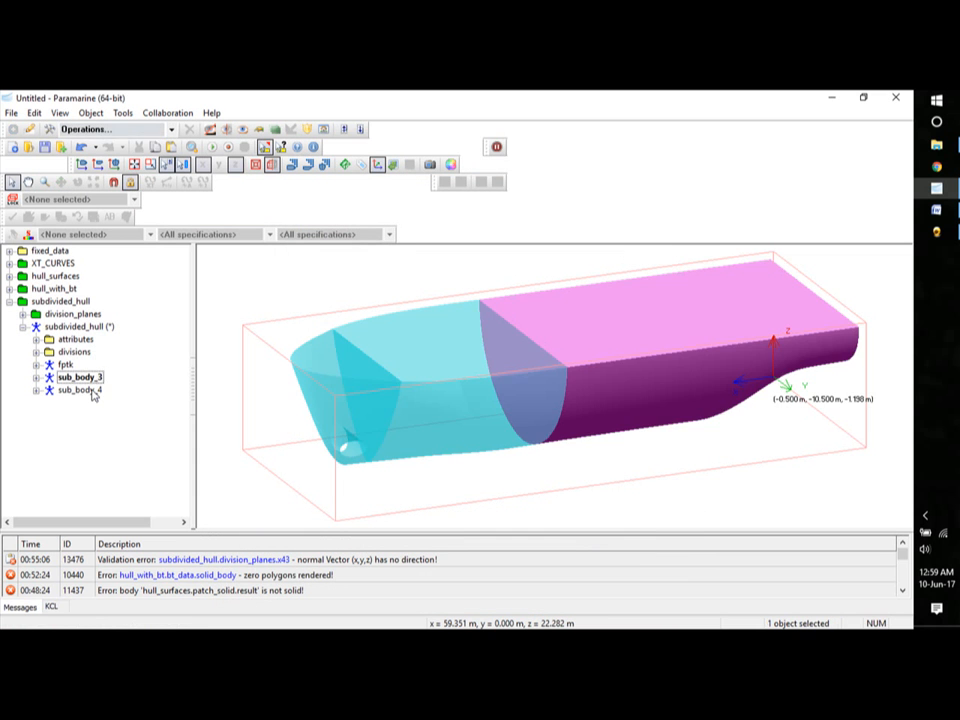
{"action": "left_click", "coordinate": [93, 392]}
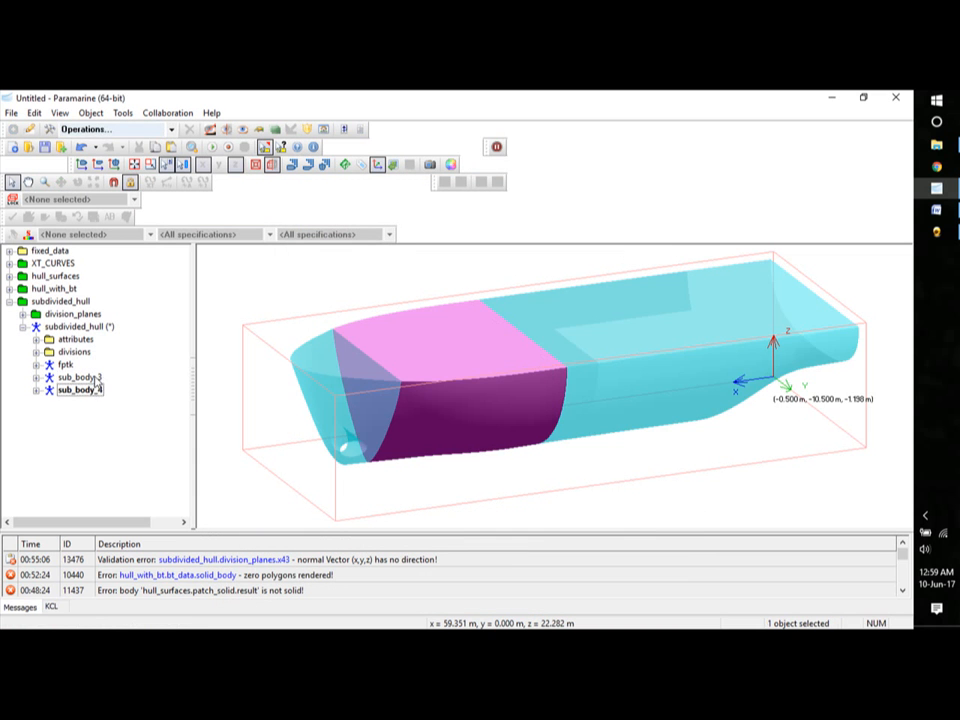
{"action": "left_click", "coordinate": [96, 379]}
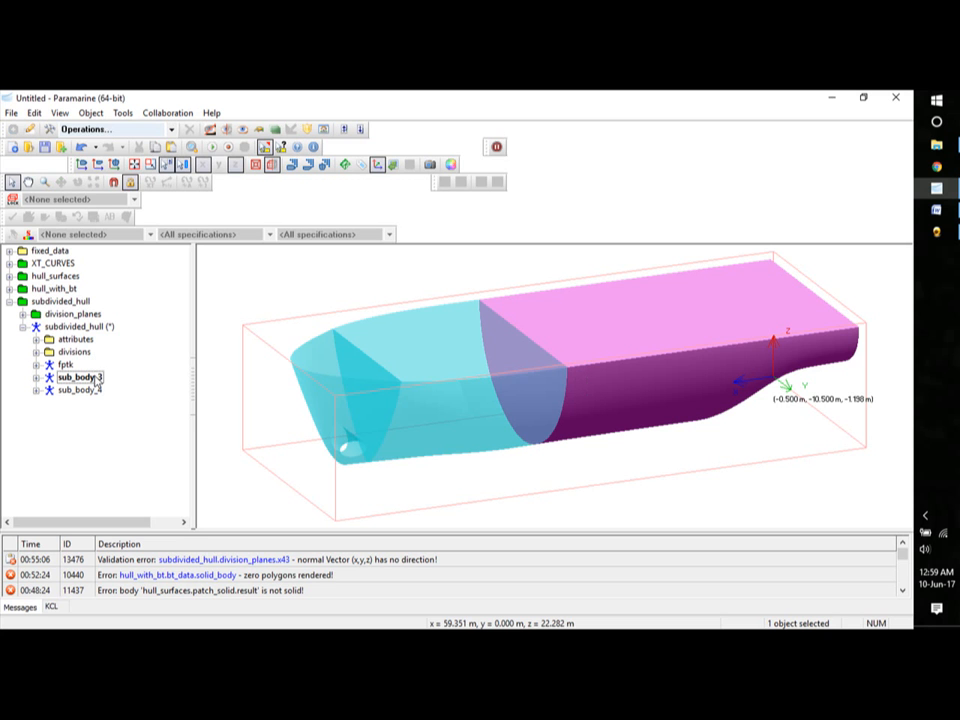
{"action": "left_click", "coordinate": [84, 391]}
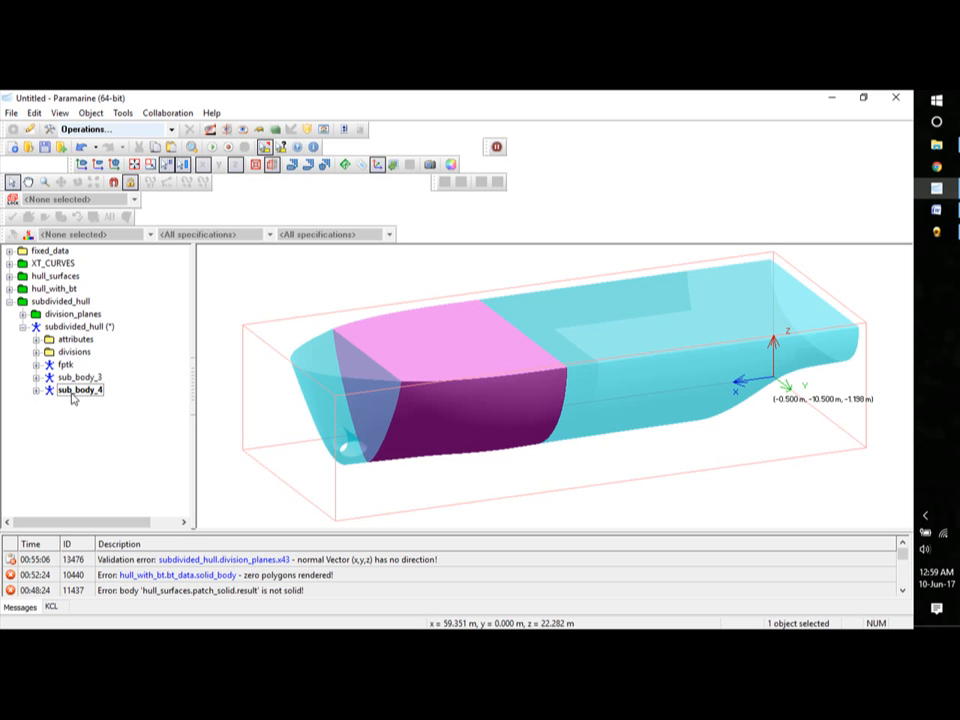
{"action": "right_click", "coordinate": [74, 390]}
{"action": "mouse_move", "coordinate": [134, 169]}
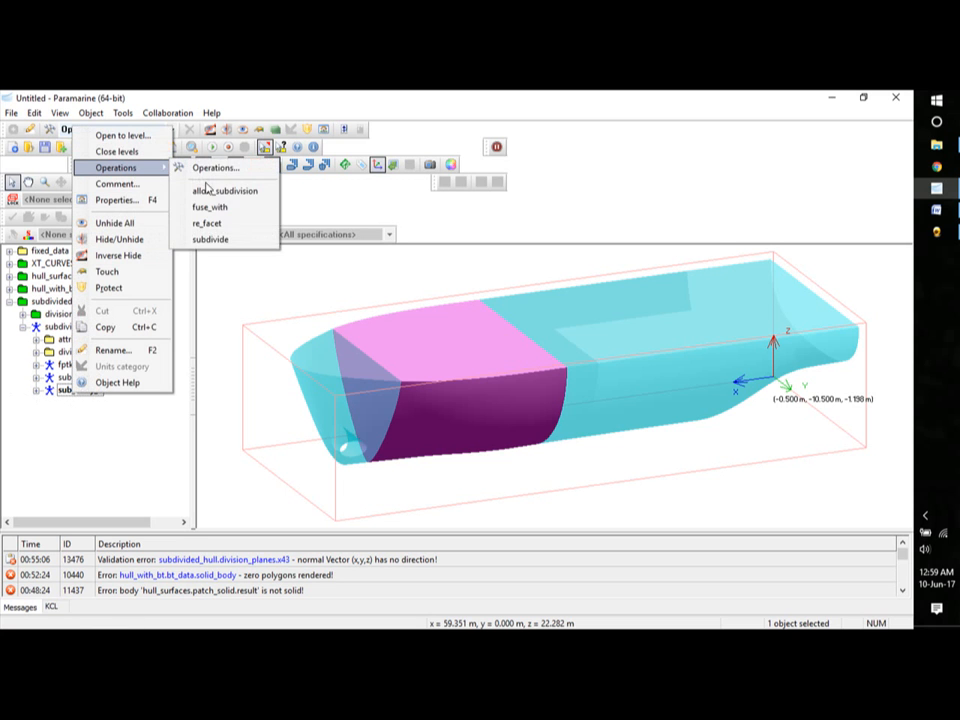
{"action": "left_click", "coordinate": [206, 239]}
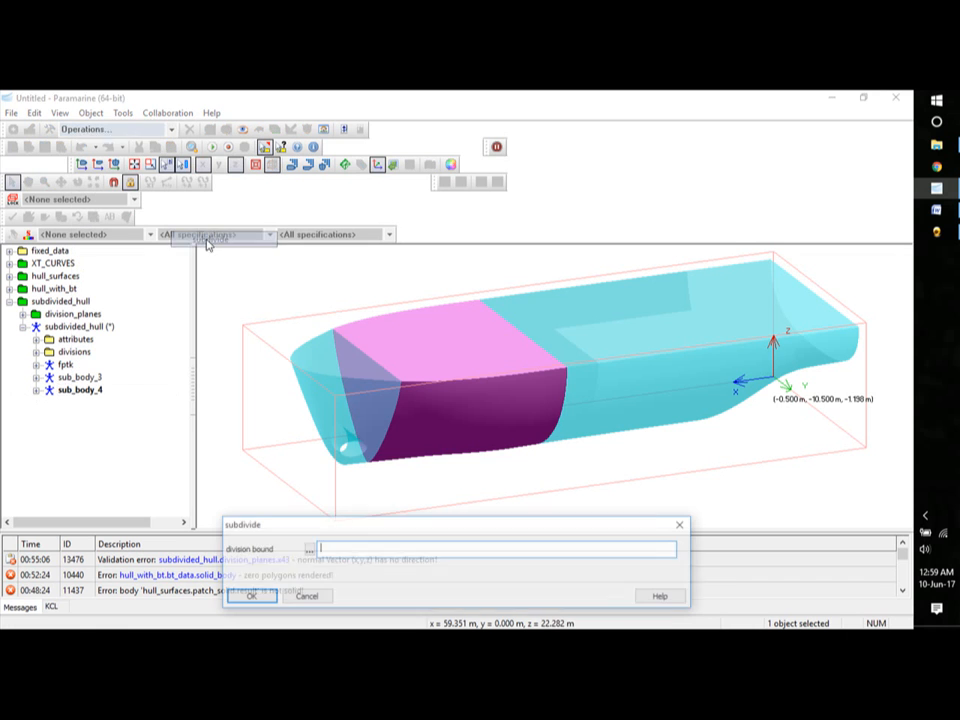
{"action": "left_click", "coordinate": [308, 550]}
{"action": "left_click", "coordinate": [410, 372]}
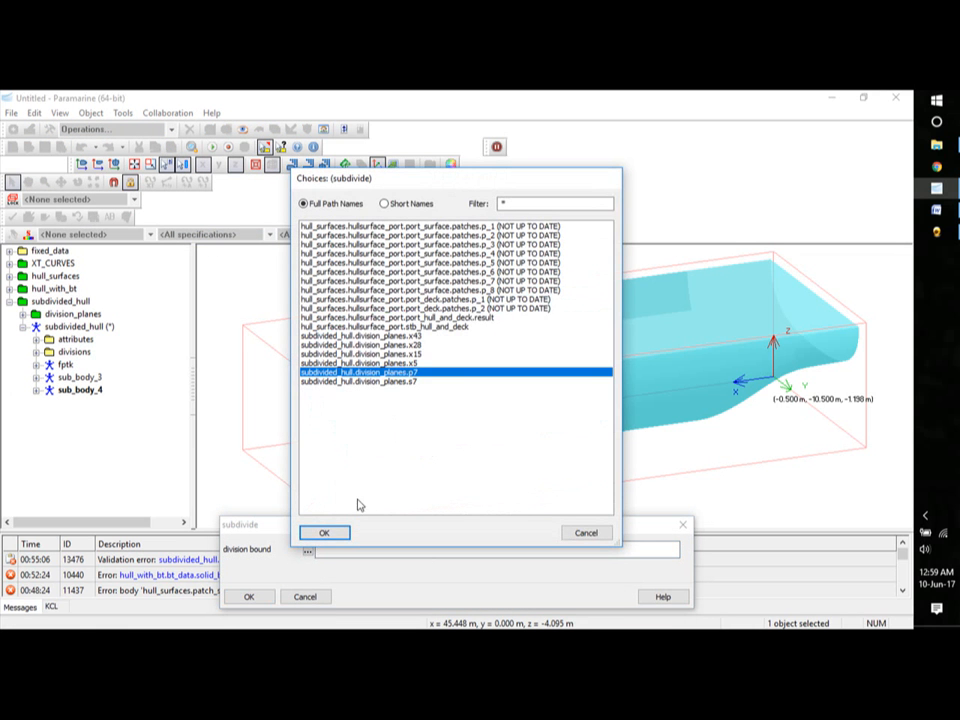
{"action": "left_click", "coordinate": [322, 533]}
{"action": "left_click", "coordinate": [250, 597]}
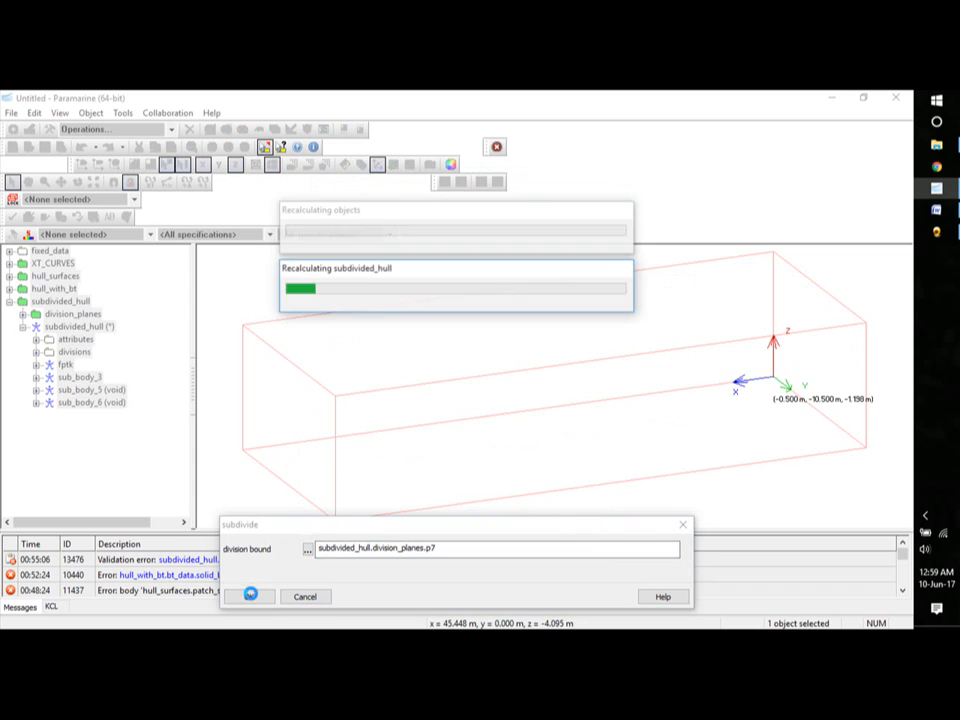
Rename the side compartment sub_body_6 as WBTP1.
{"action": "left_click", "coordinate": [90, 400]}
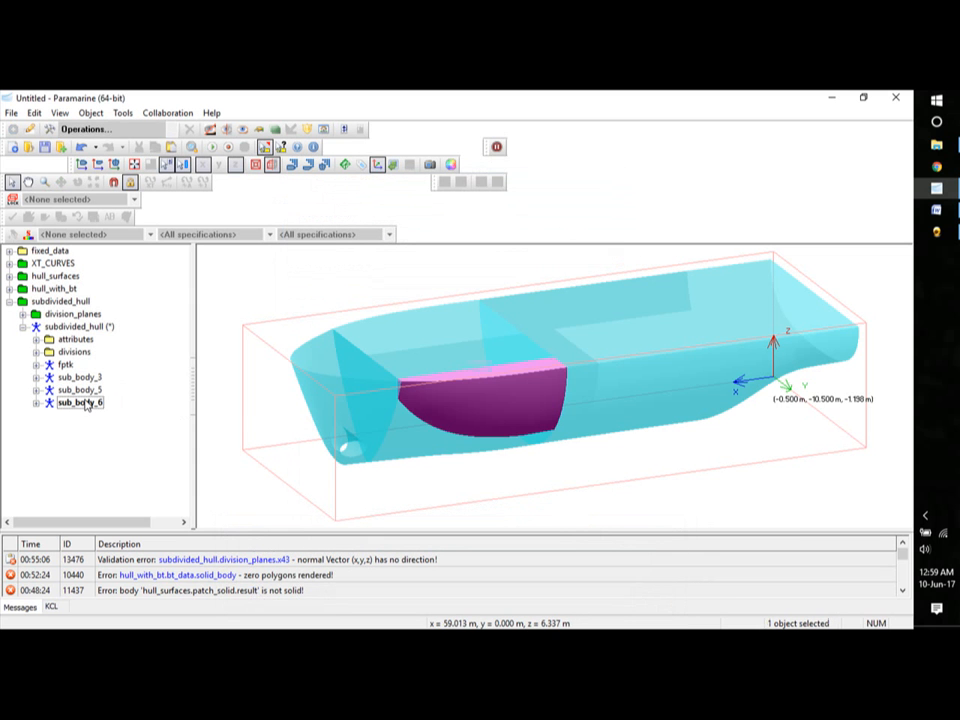
{"action": "right_click", "coordinate": [90, 400]}
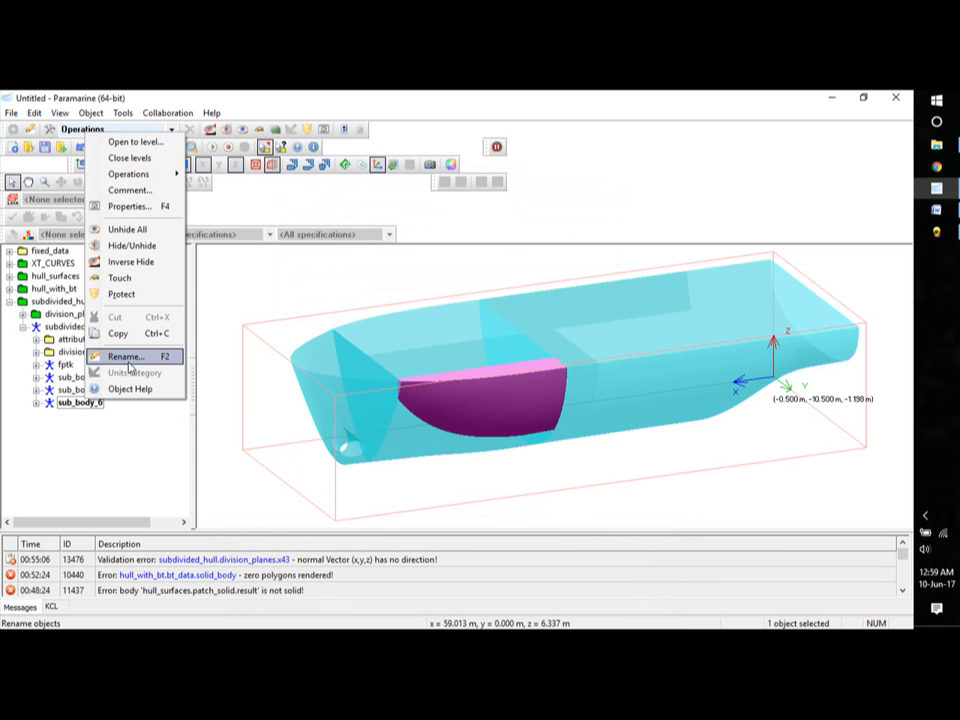
{"action": "left_click", "coordinate": [125, 357]}
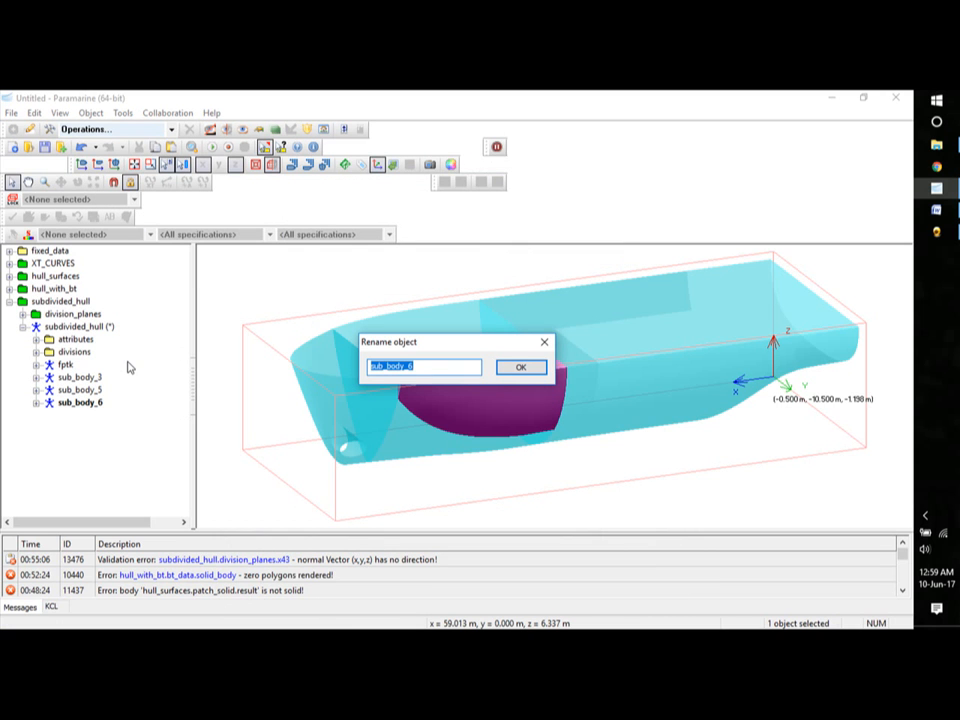
{"action": "type", "text": "WBTP1"}
{"action": "left_click", "coordinate": [519, 367]}
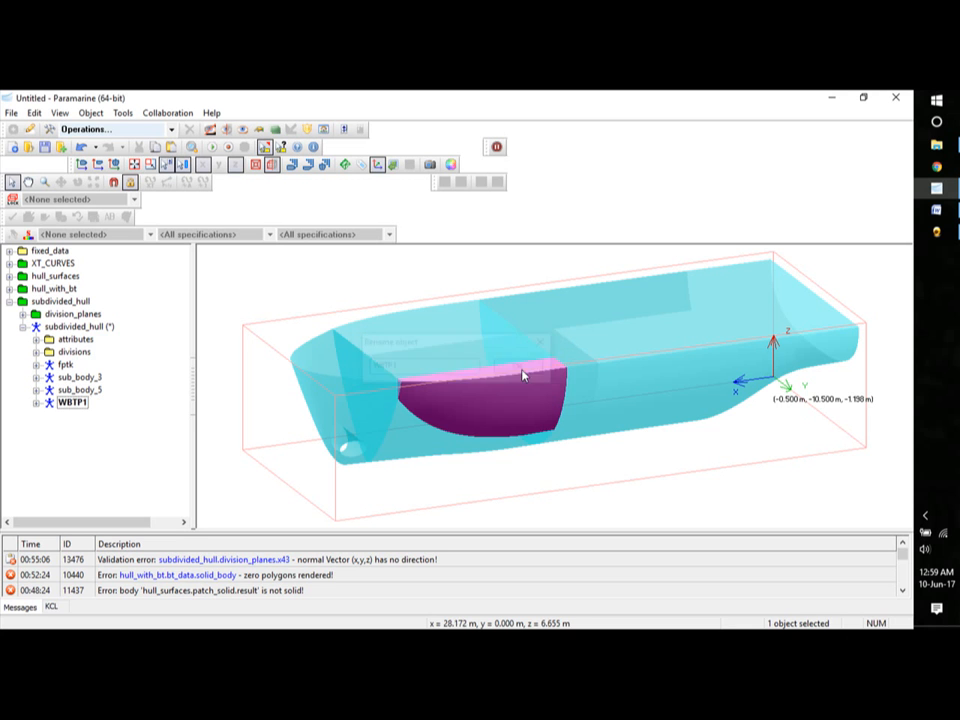
Subdivide sub_body_5, the remaining body beside WBTP1, with division plane s7 as the division bound.
{"action": "left_click", "coordinate": [79, 390]}
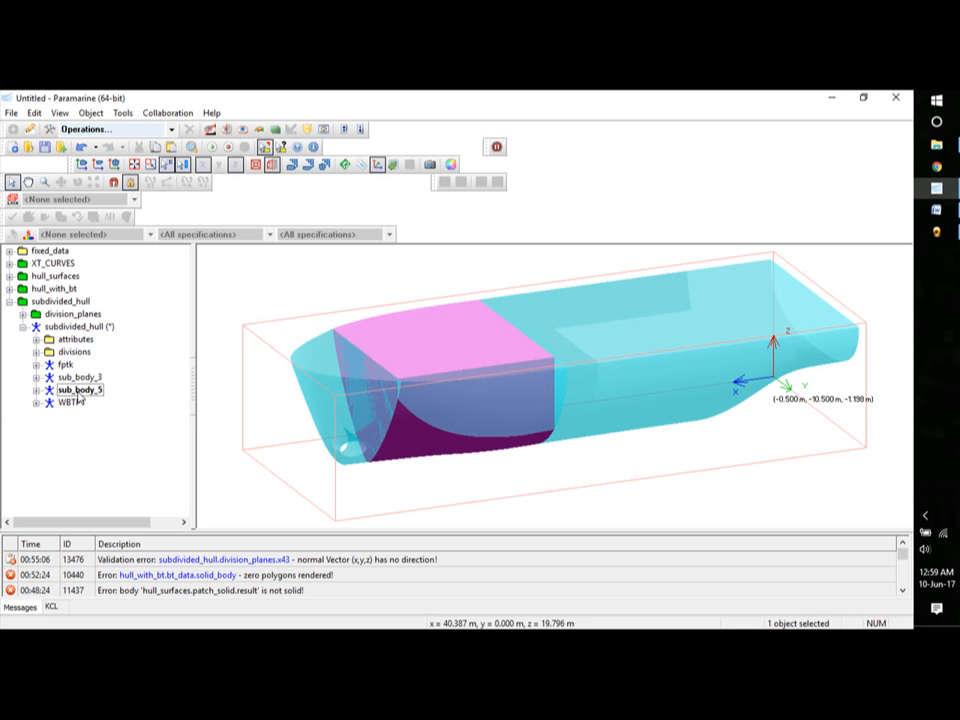
{"action": "right_click", "coordinate": [79, 392]}
{"action": "mouse_move", "coordinate": [125, 166]}
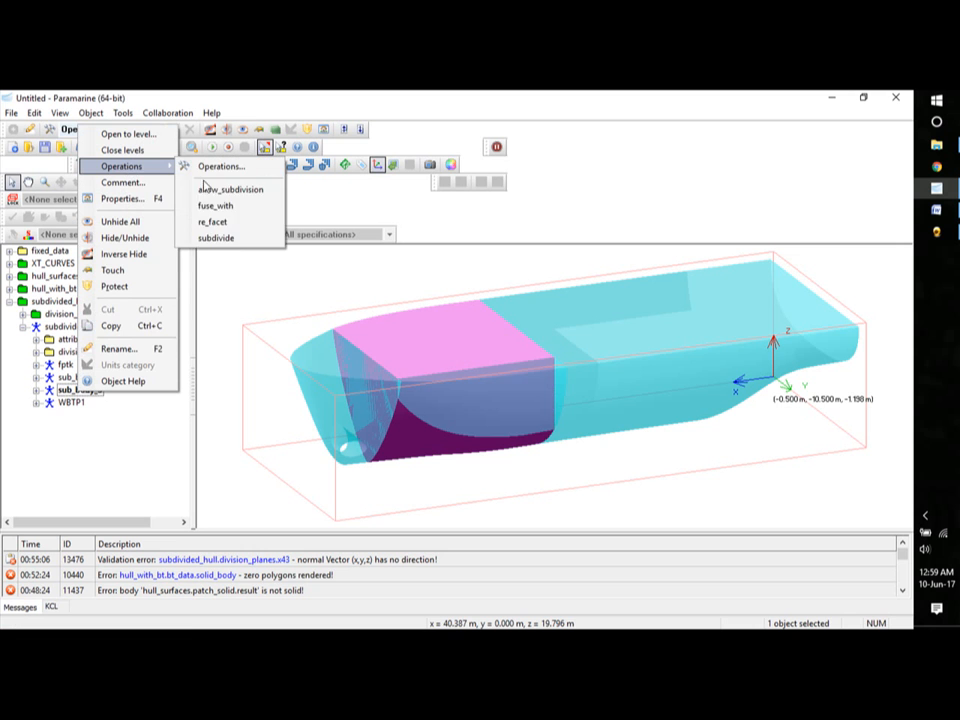
{"action": "left_click", "coordinate": [213, 238]}
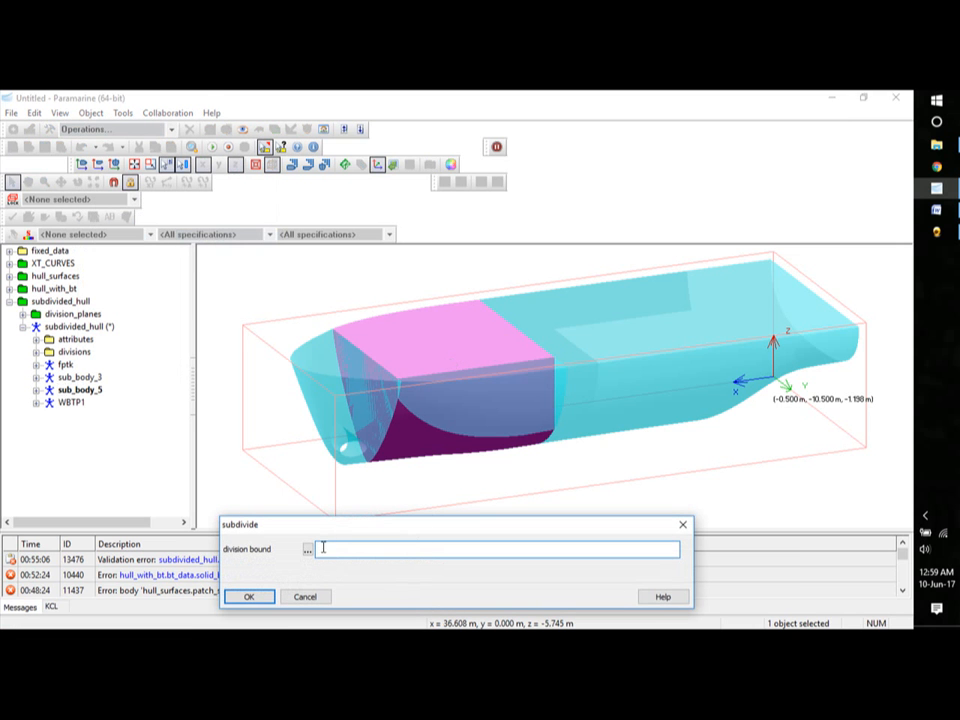
{"action": "left_click", "coordinate": [307, 549]}
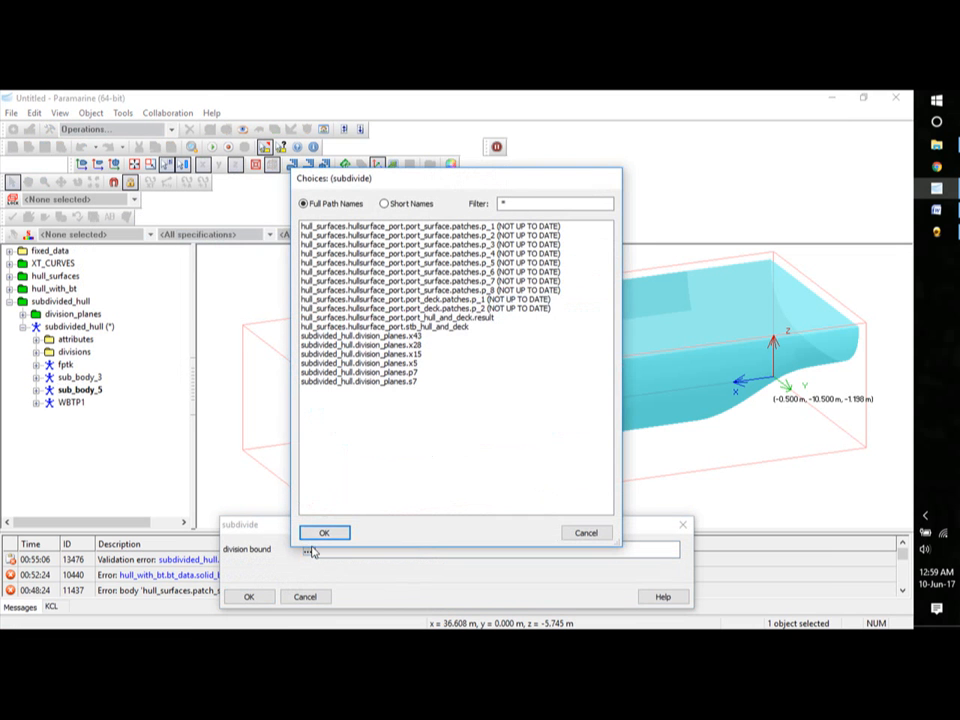
{"action": "left_click", "coordinate": [392, 382]}
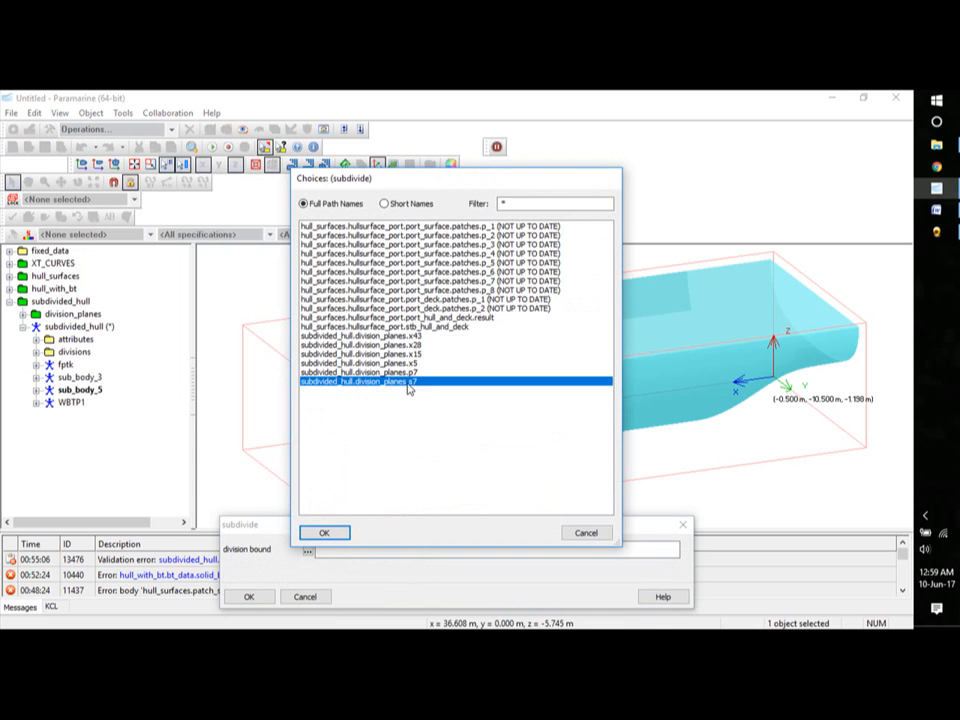
{"action": "left_click", "coordinate": [327, 534]}
{"action": "left_click", "coordinate": [252, 597]}
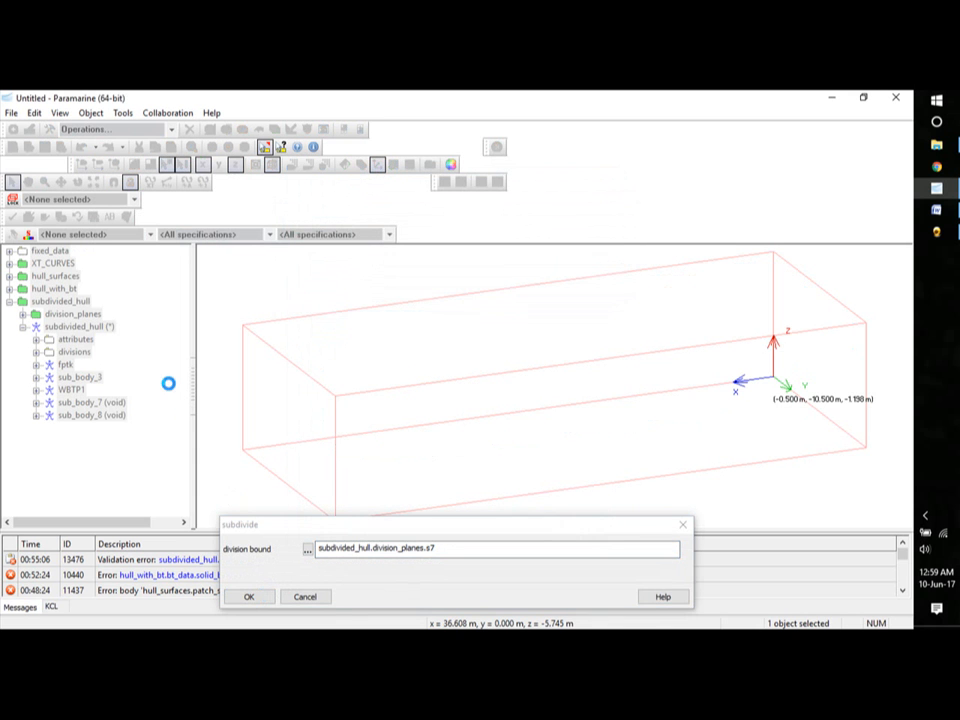
Rename the opposite side compartment sub_body_7 as WBTS1.
{"action": "left_click", "coordinate": [84, 402]}
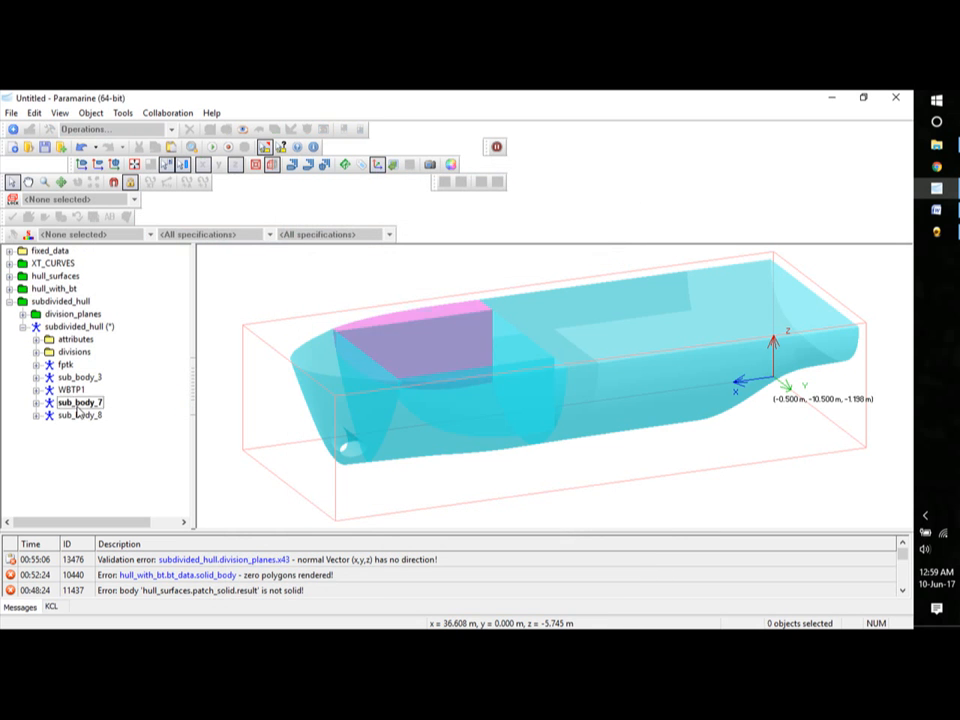
{"action": "right_click", "coordinate": [80, 403]}
{"action": "left_click", "coordinate": [119, 361]}
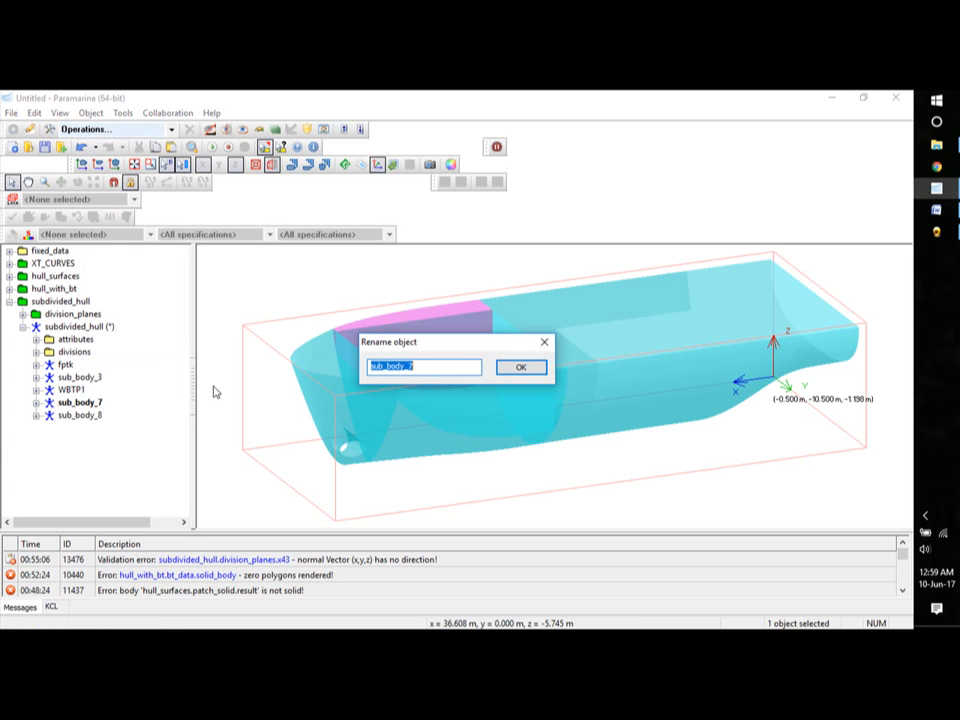
{"action": "type", "text": "WBTS1"}
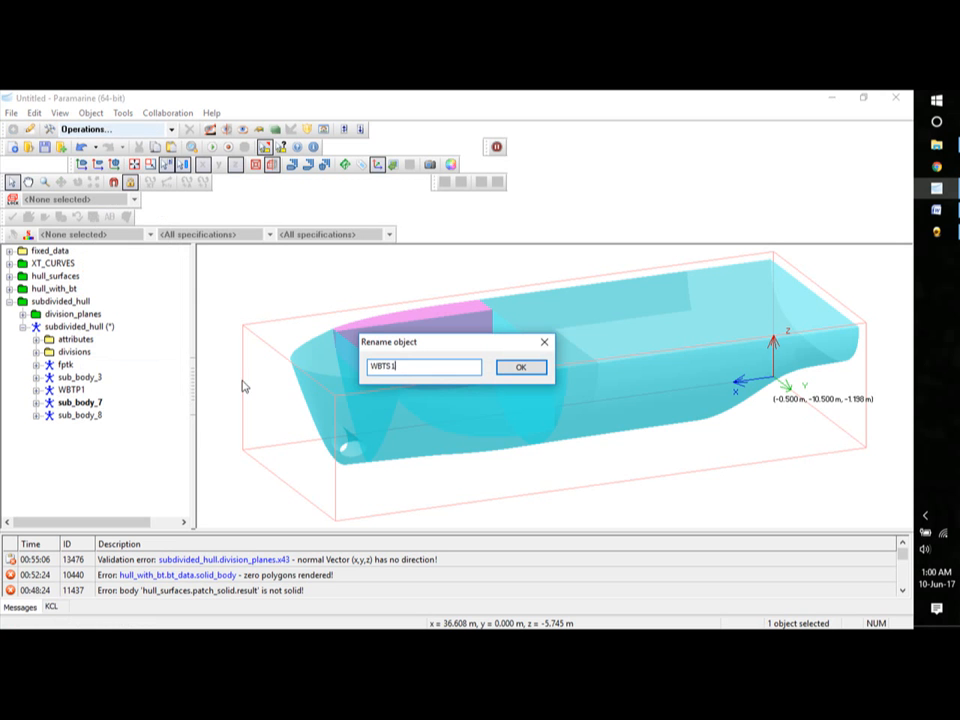
{"action": "left_click", "coordinate": [522, 370]}
Rename the centre compartment sub_body_8, between the two side tanks, as CT1.
{"action": "left_click", "coordinate": [80, 415]}
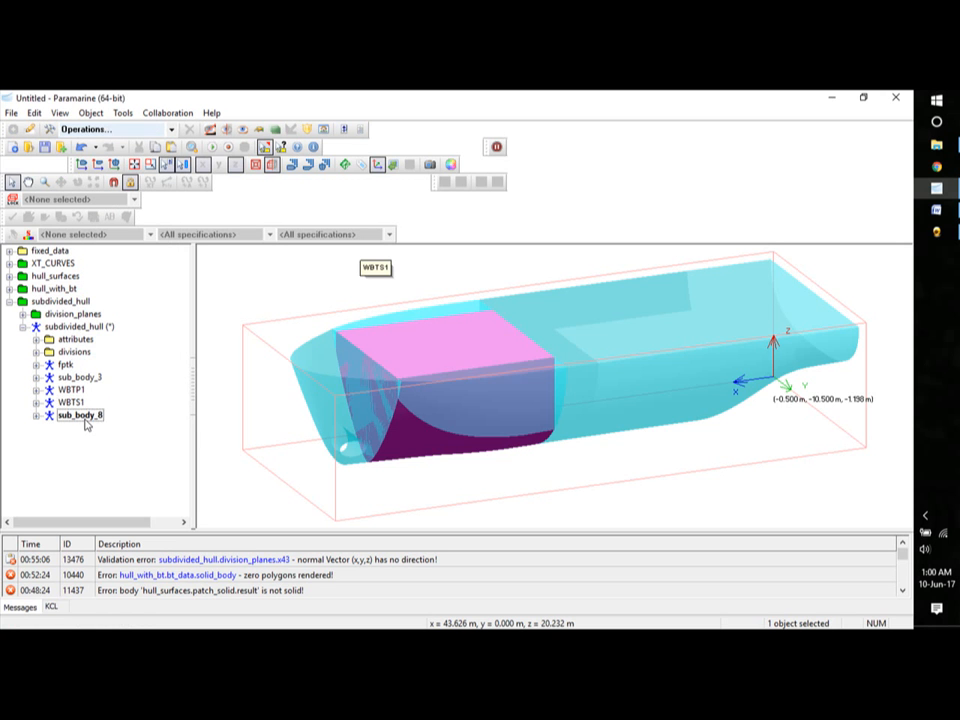
{"action": "right_click", "coordinate": [85, 424]}
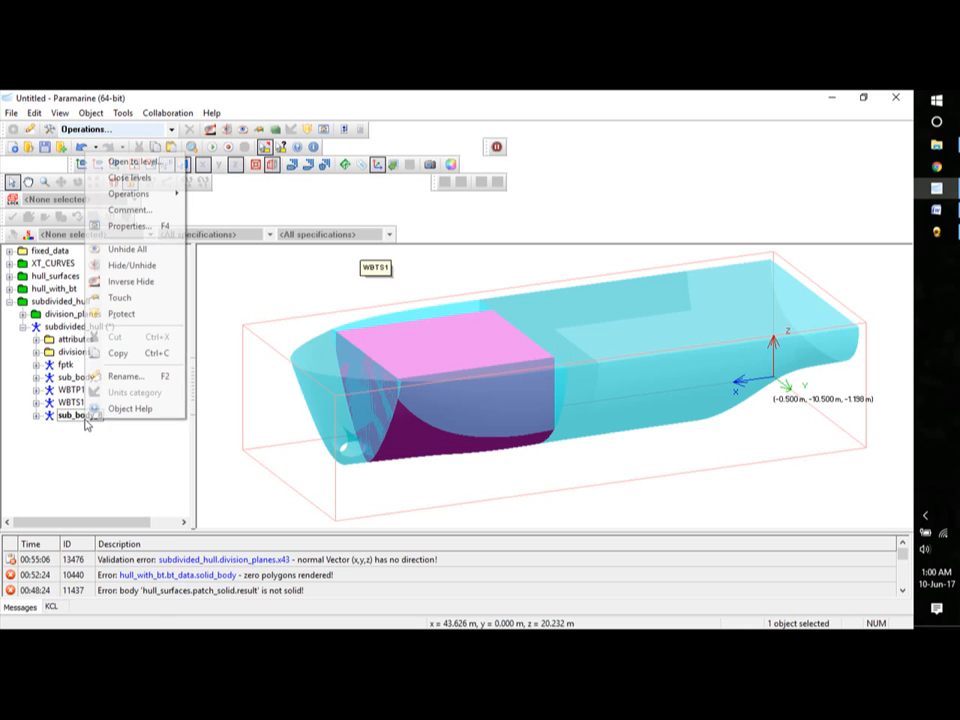
{"action": "left_click", "coordinate": [129, 375]}
{"action": "type", "text": "CT1"}
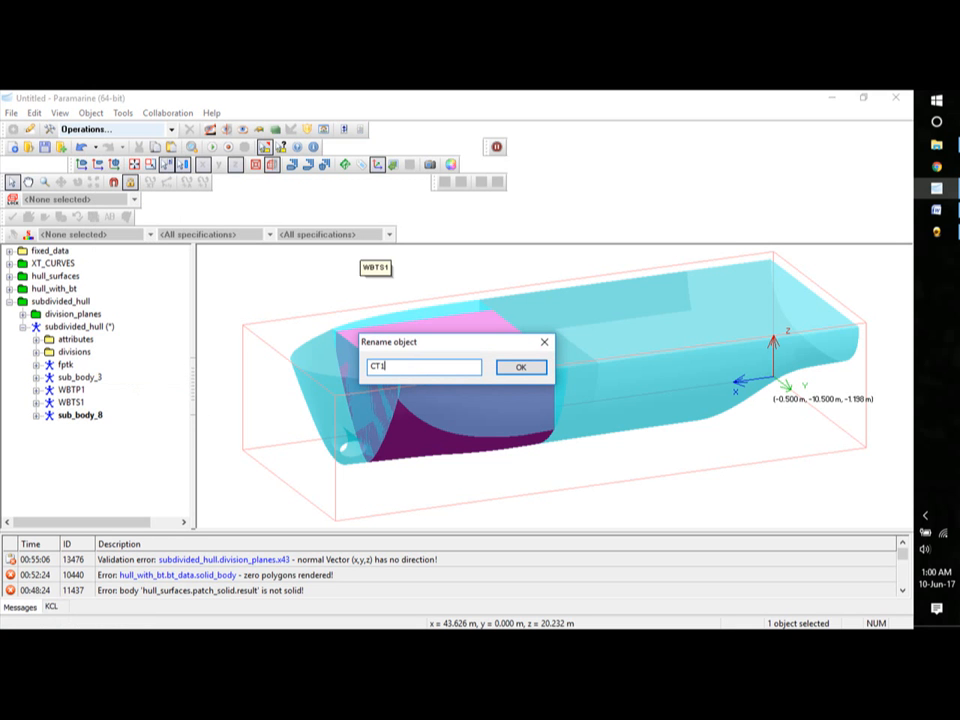
{"action": "left_click", "coordinate": [522, 368]}
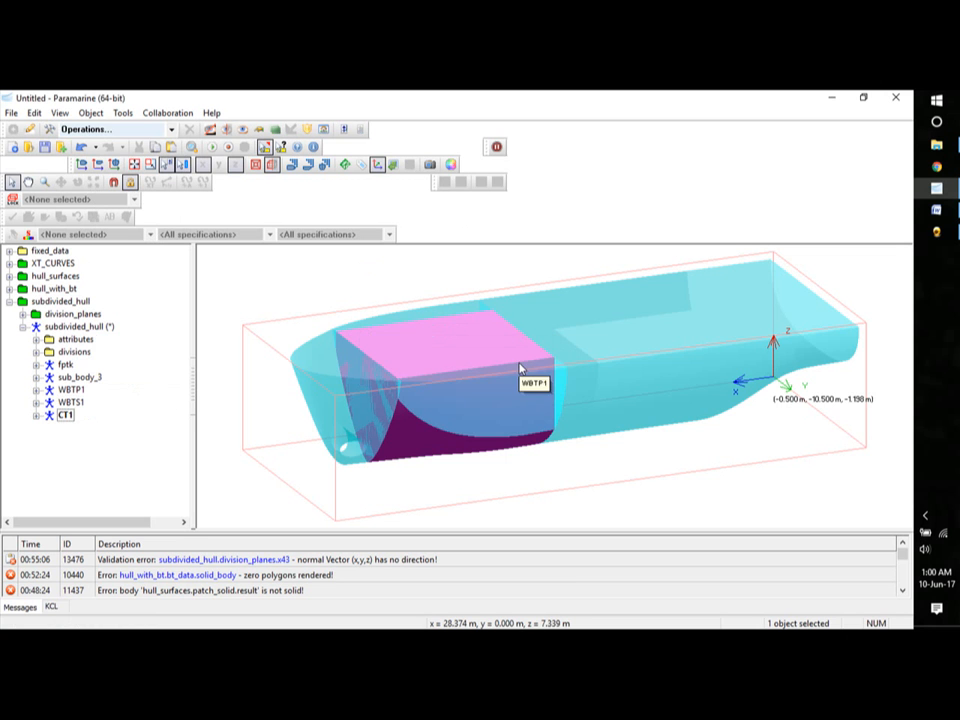
Subdivide sub_body_3, the hull body aft of the first tank group, with division plane x15 as the division bound.
{"action": "left_click", "coordinate": [78, 377]}
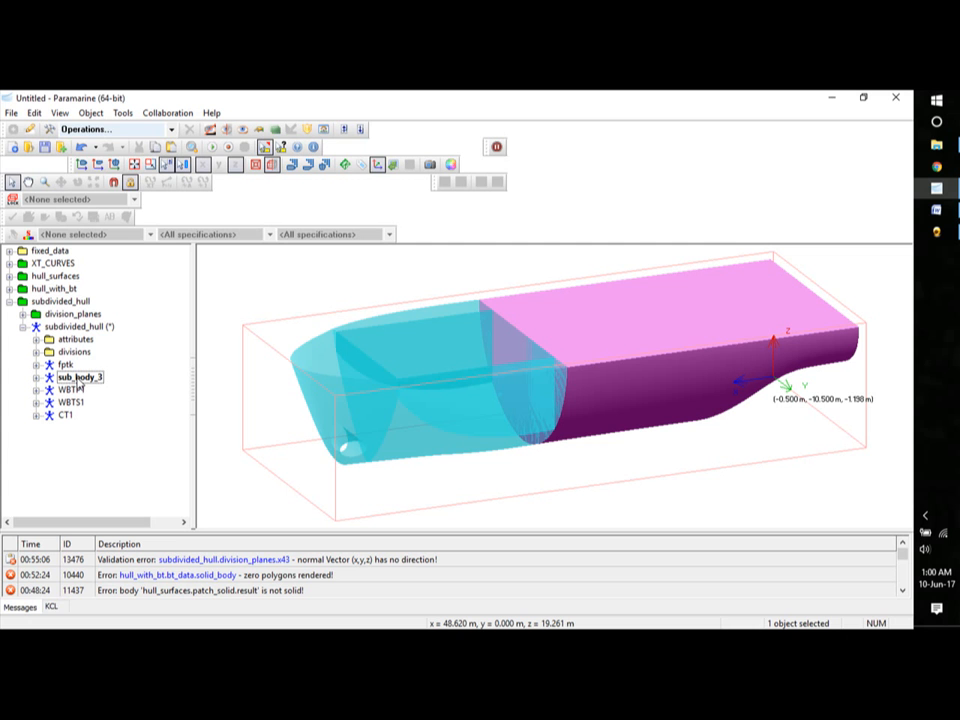
{"action": "right_click", "coordinate": [78, 385]}
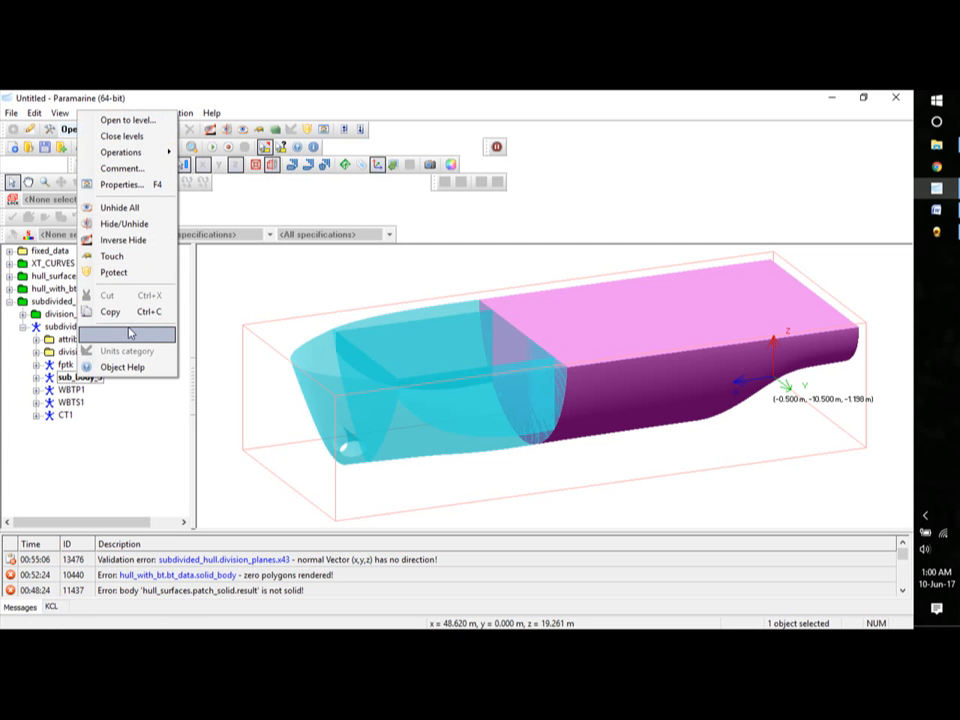
{"action": "mouse_move", "coordinate": [125, 152]}
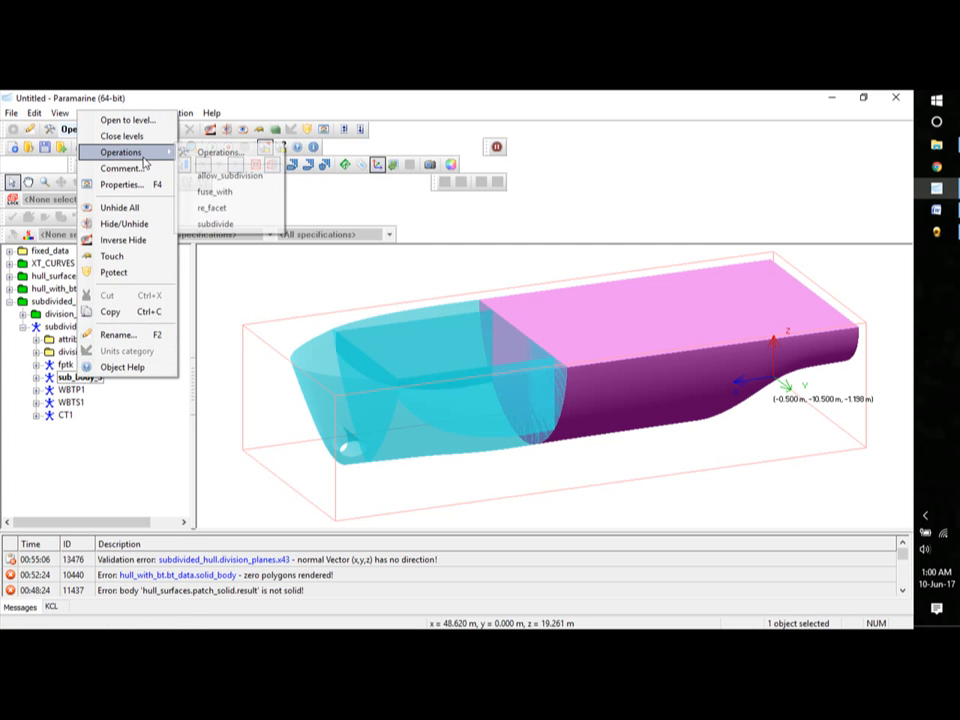
{"action": "left_click", "coordinate": [215, 224]}
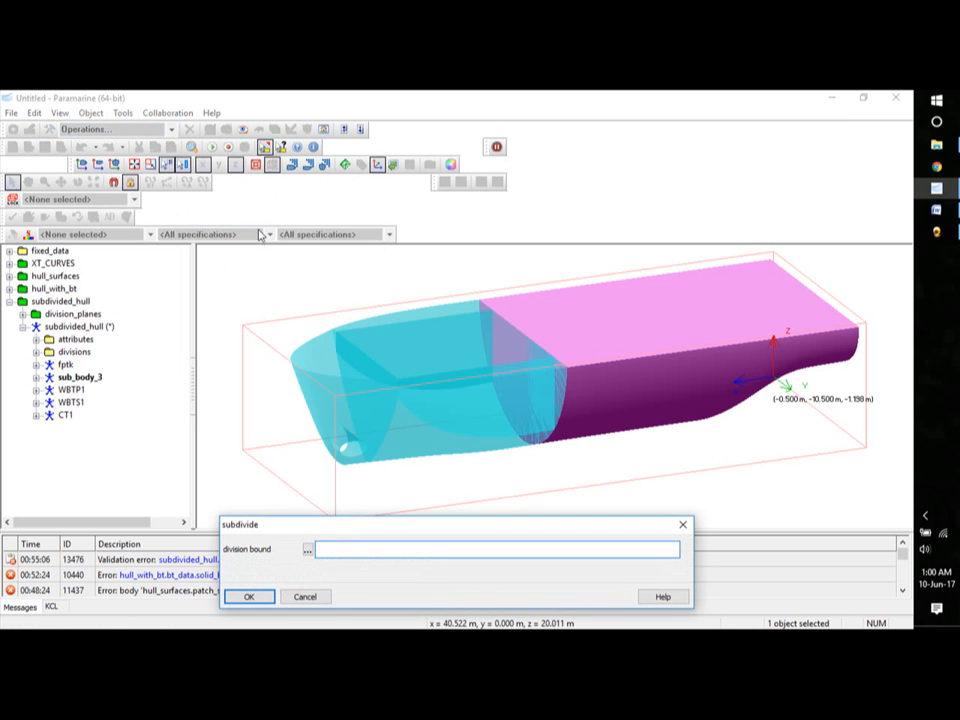
{"action": "left_click", "coordinate": [307, 549]}
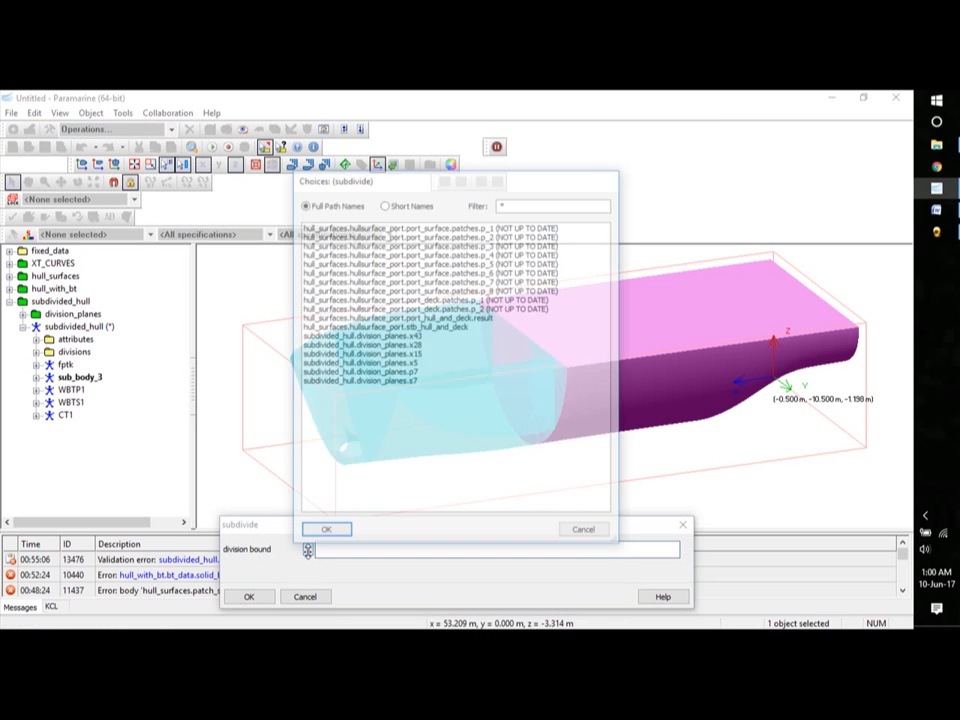
{"action": "left_click", "coordinate": [410, 355]}
{"action": "left_click", "coordinate": [327, 533]}
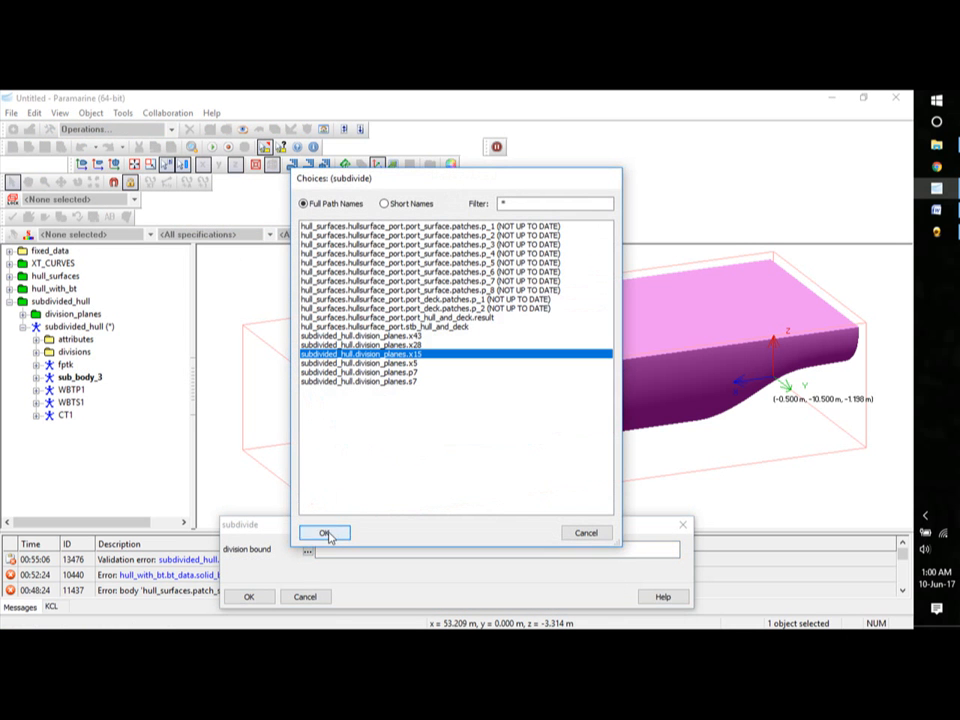
{"action": "left_click", "coordinate": [262, 597]}
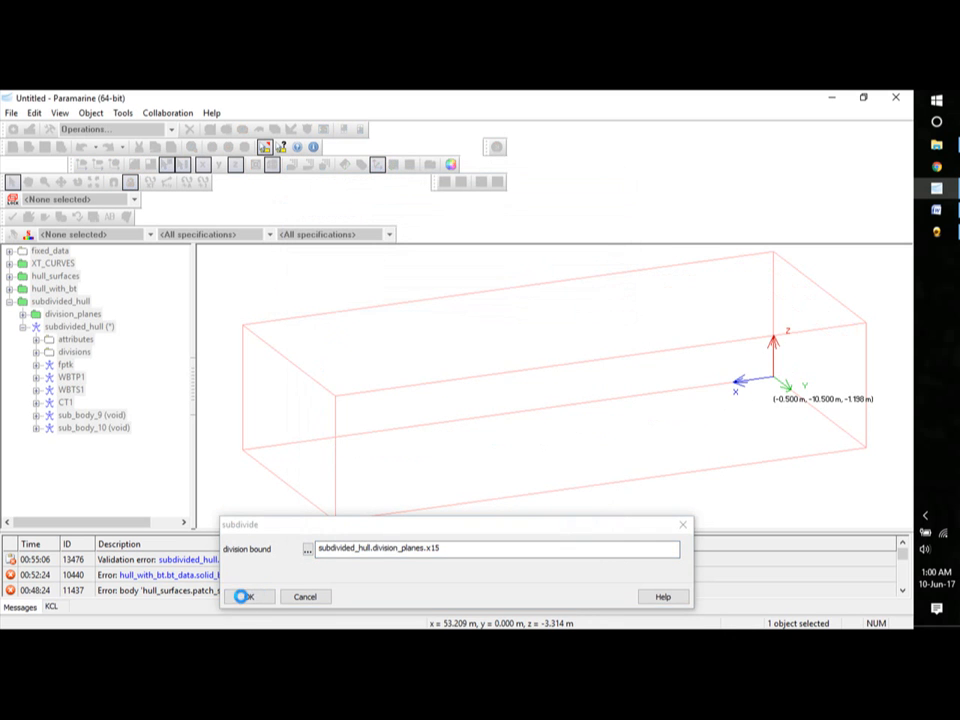
Subdivide sub_body_10, the midship body forward of plane x15, with division plane p7 as the division bound.
{"action": "left_click", "coordinate": [76, 417]}
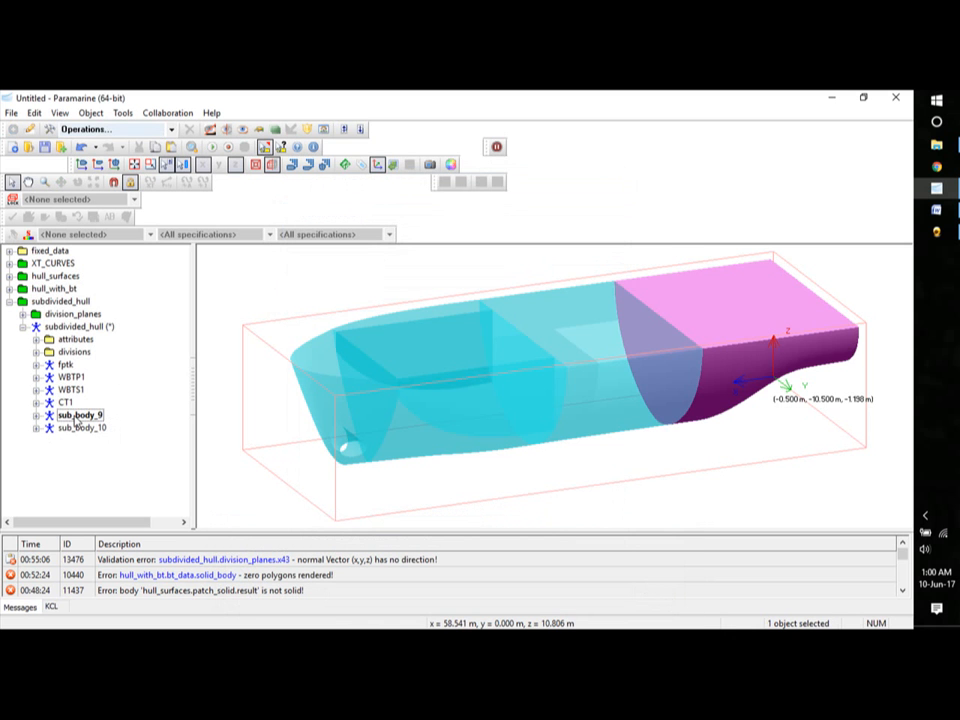
{"action": "left_click", "coordinate": [77, 430]}
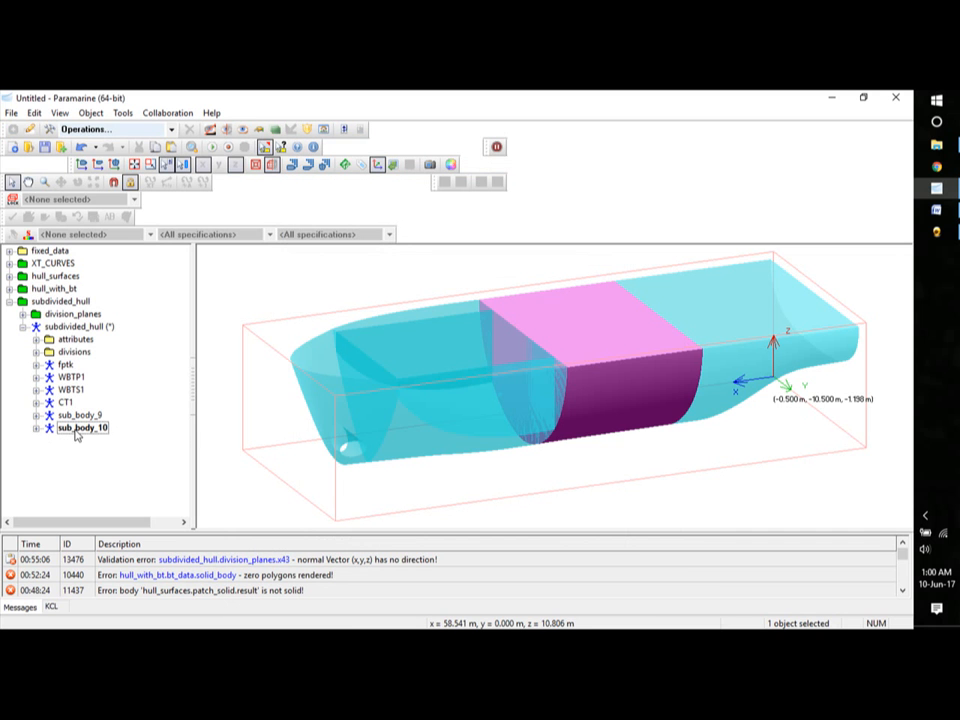
{"action": "right_click", "coordinate": [77, 430]}
{"action": "mouse_move", "coordinate": [150, 205]}
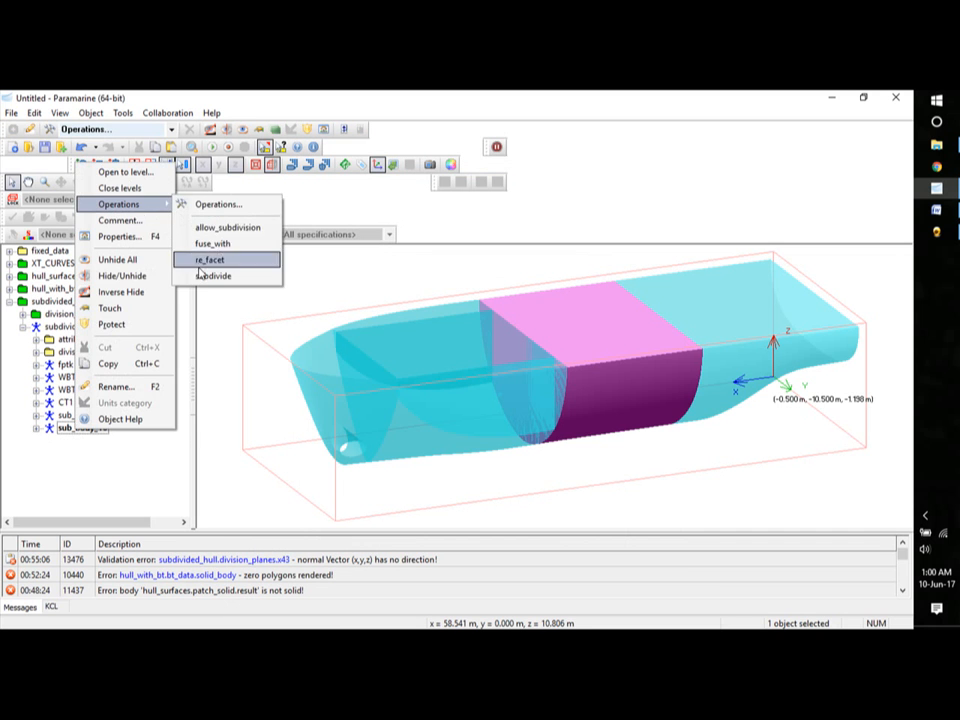
{"action": "left_click", "coordinate": [212, 275]}
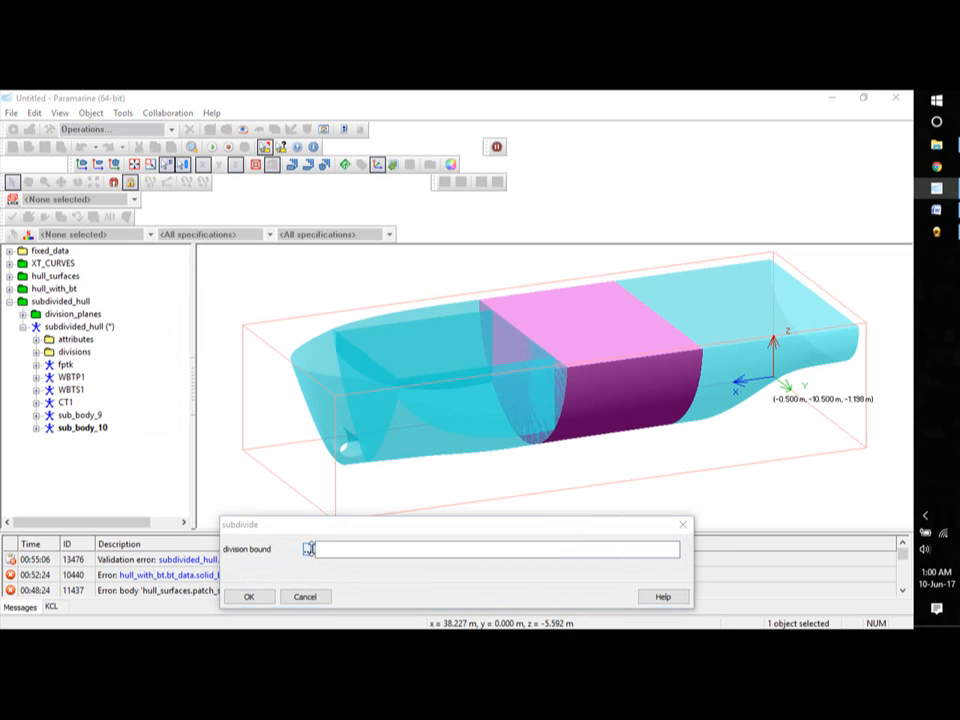
{"action": "left_click", "coordinate": [309, 549]}
{"action": "left_click", "coordinate": [397, 373]}
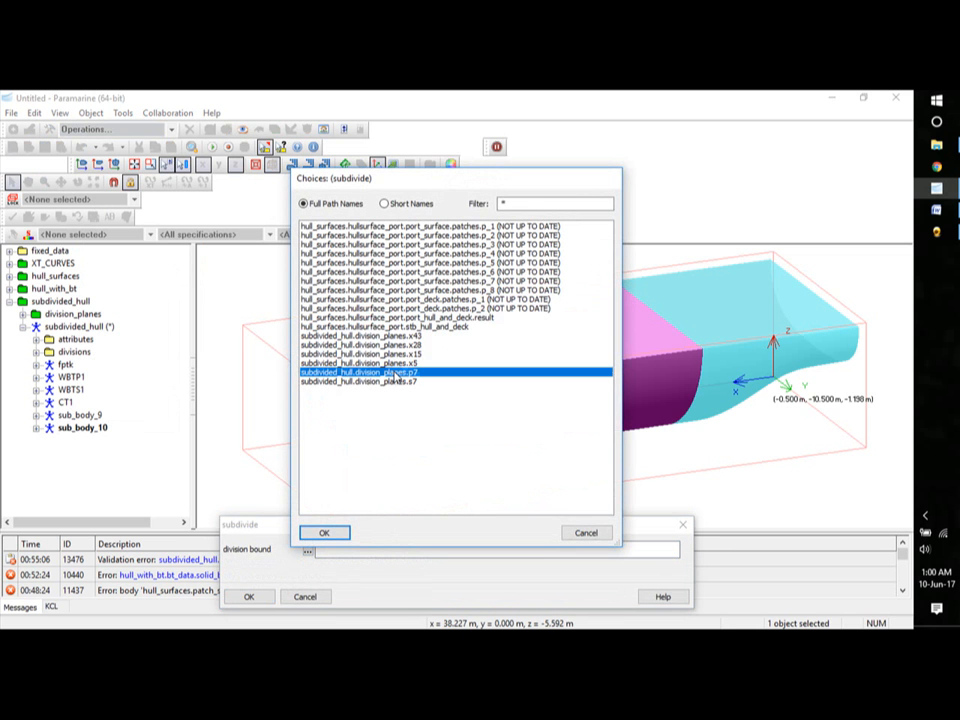
{"action": "left_click", "coordinate": [325, 533]}
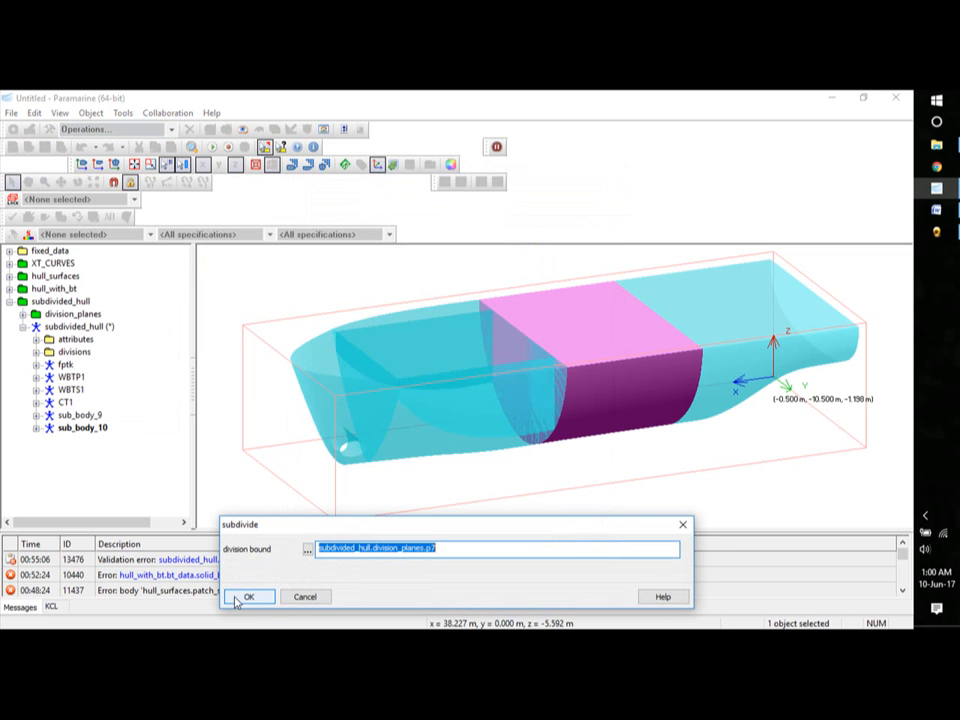
{"action": "left_click", "coordinate": [240, 597]}
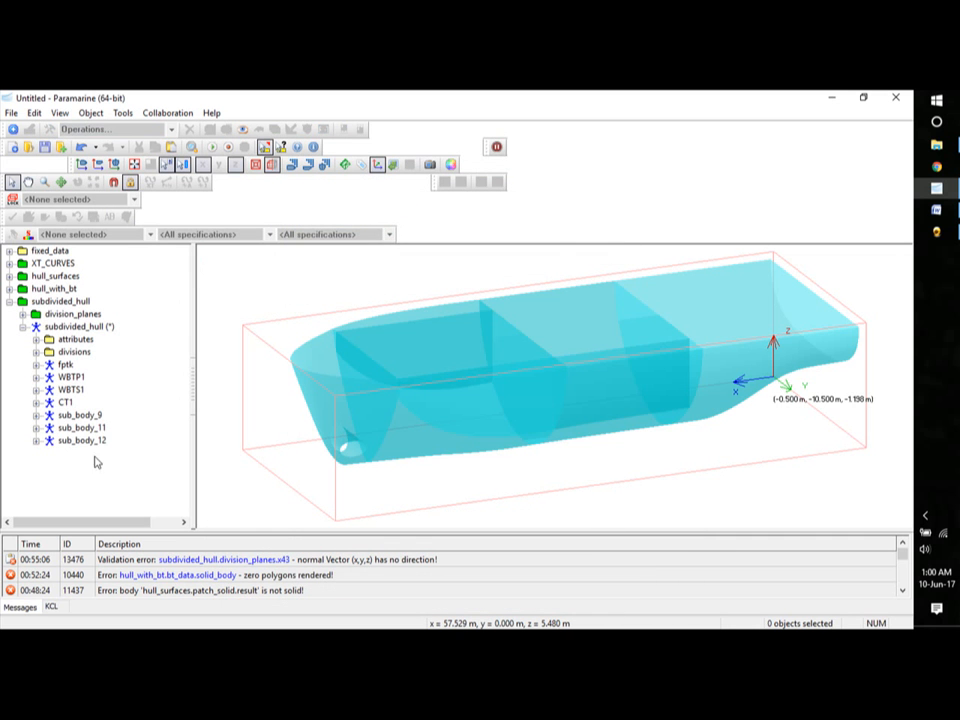
Rename the midship side compartment sub_body_12 as WBTP2.
{"action": "left_click", "coordinate": [90, 428]}
{"action": "right_click", "coordinate": [89, 445]}
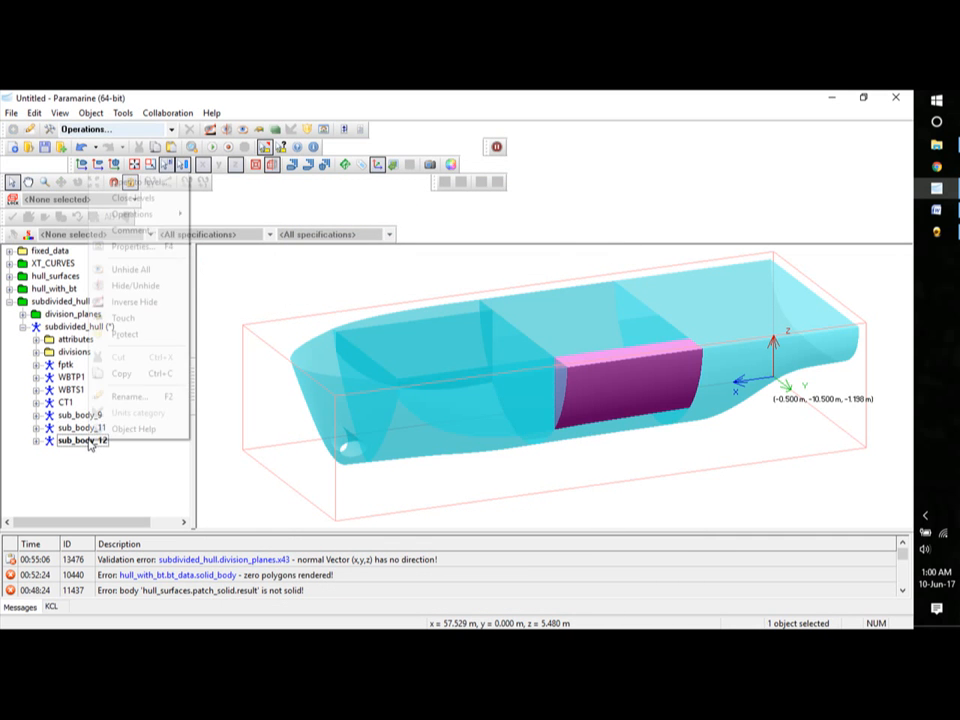
{"action": "left_click", "coordinate": [128, 396]}
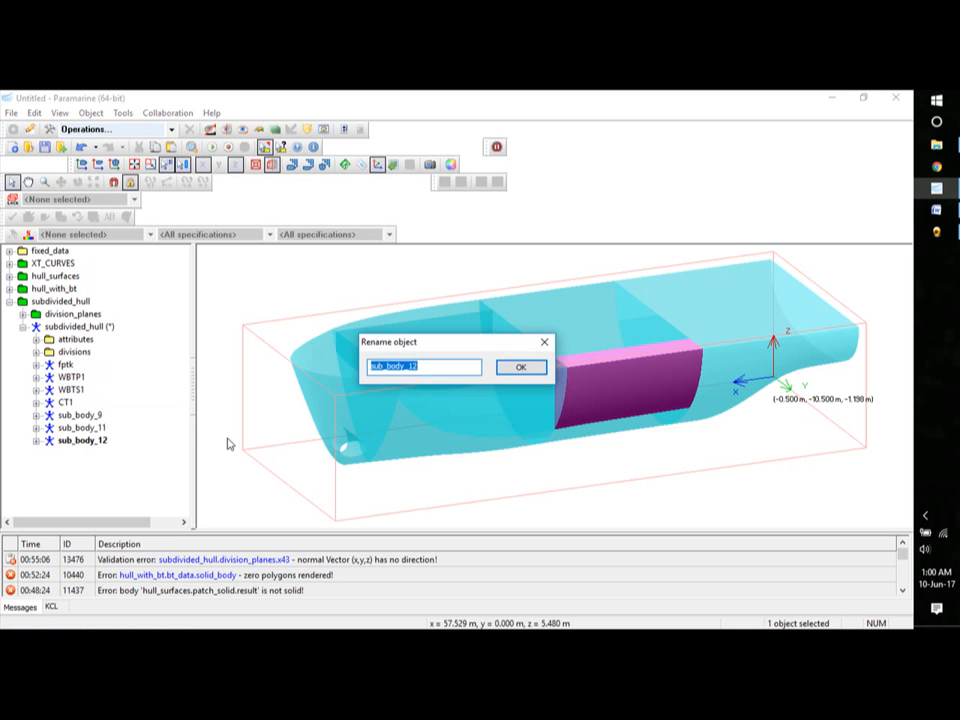
{"action": "type", "text": "WBTP2"}
{"action": "left_click", "coordinate": [518, 367]}
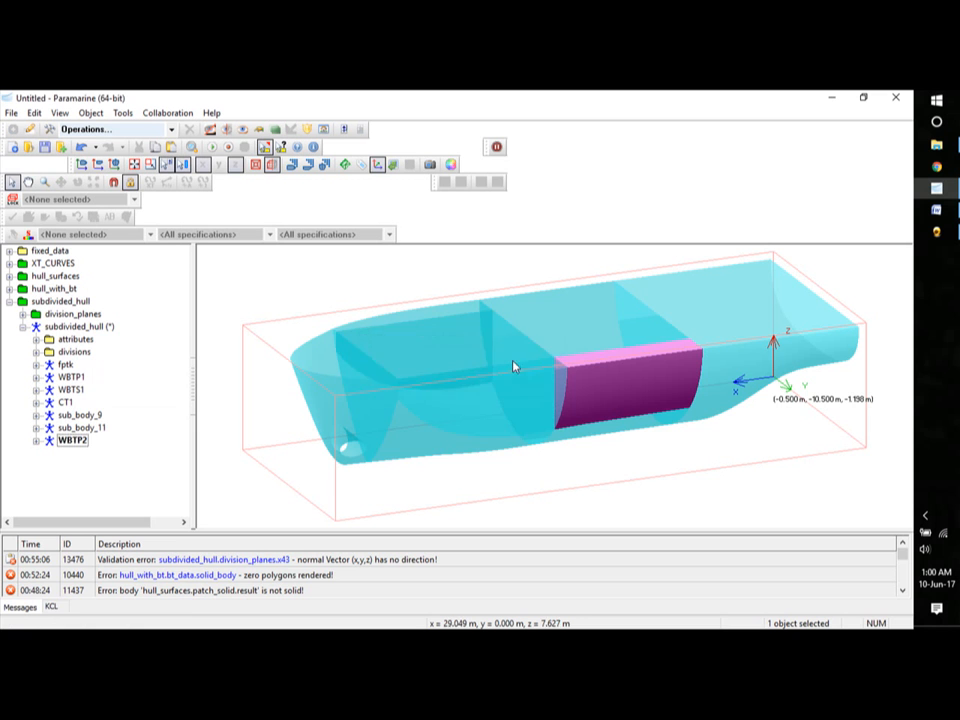
Subdivide sub_body_11, the remaining midship body beside WBTP2, with division plane s7 as the division bound.
{"action": "left_click", "coordinate": [76, 429]}
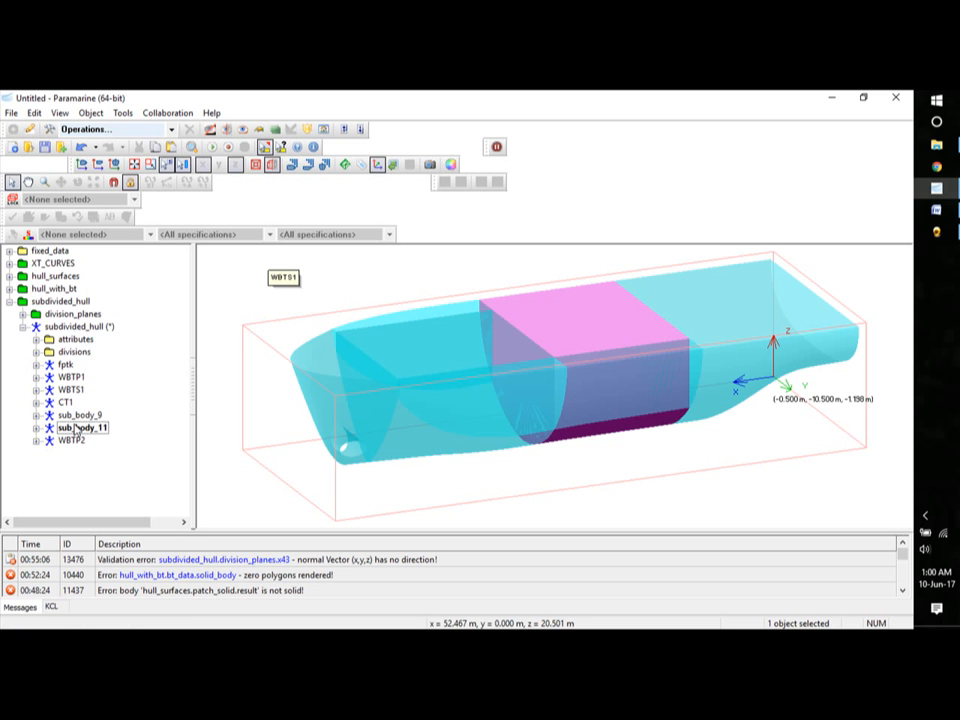
{"action": "right_click", "coordinate": [76, 429]}
{"action": "mouse_move", "coordinate": [125, 198]}
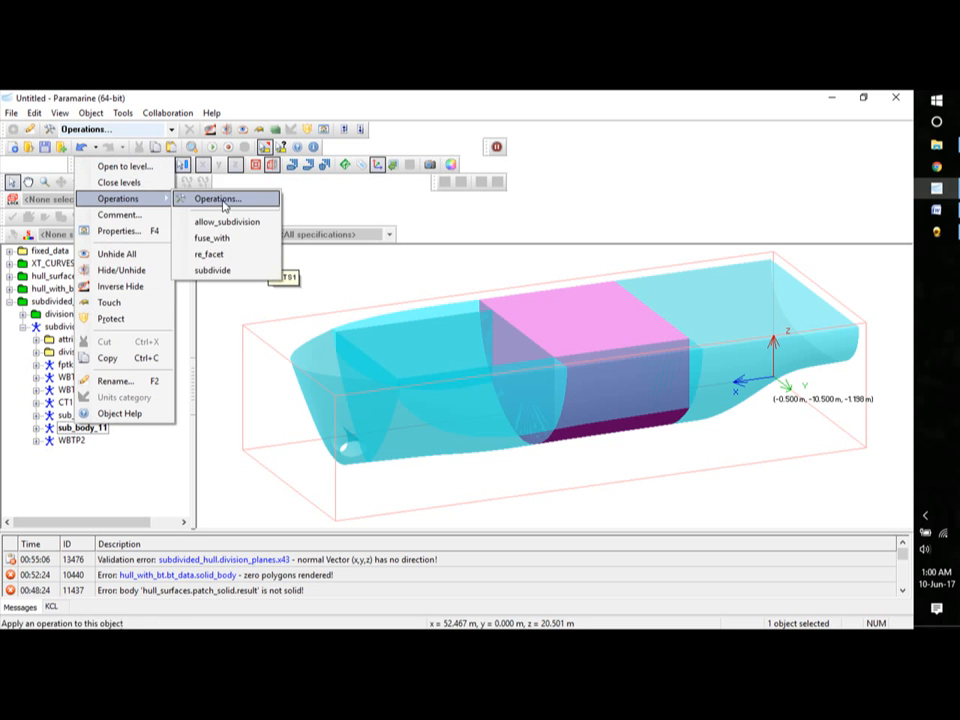
{"action": "left_click", "coordinate": [211, 274]}
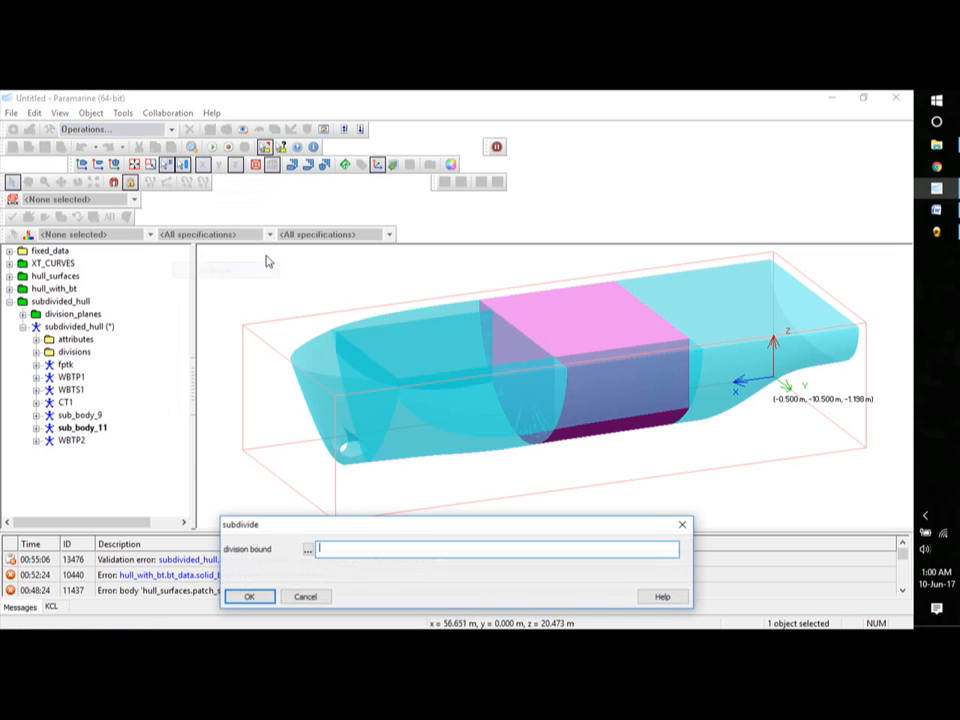
{"action": "left_click", "coordinate": [308, 551]}
{"action": "left_click", "coordinate": [399, 382]}
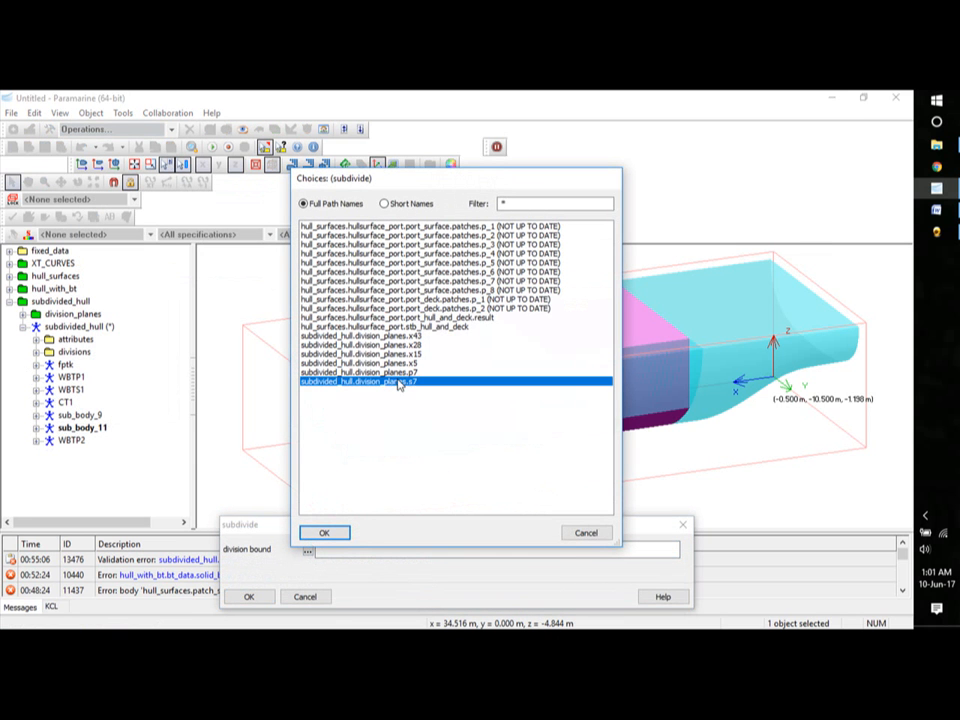
{"action": "left_click", "coordinate": [330, 534]}
{"action": "left_click", "coordinate": [249, 596]}
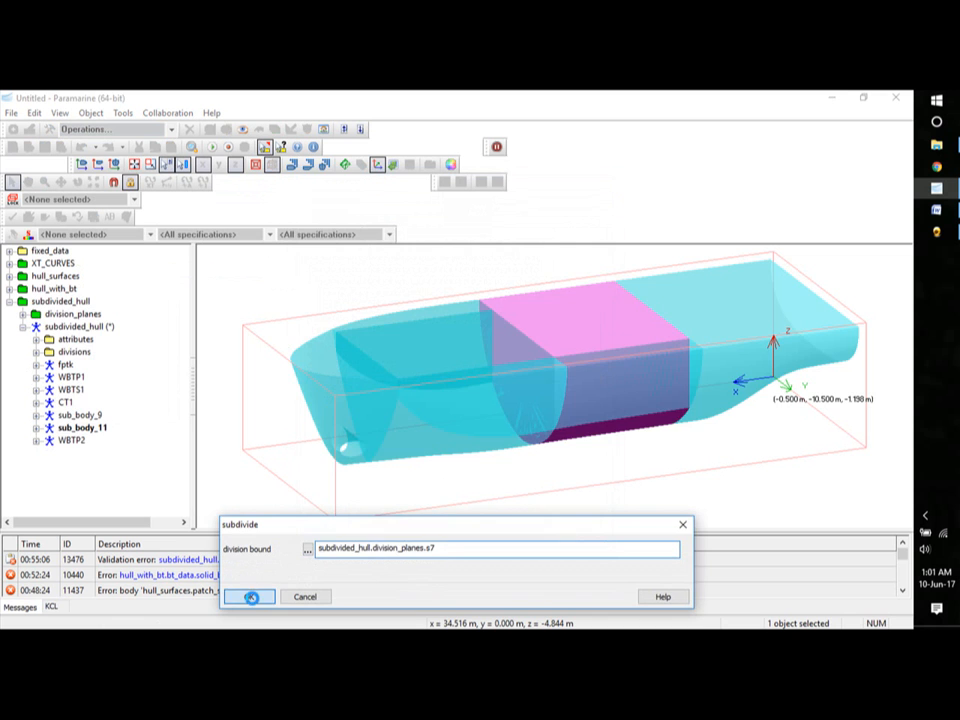
Rename sub_body_13, the side compartment opposite WBTP2, as WBTS2.
{"action": "left_click", "coordinate": [86, 428]}
{"action": "left_click", "coordinate": [99, 445]}
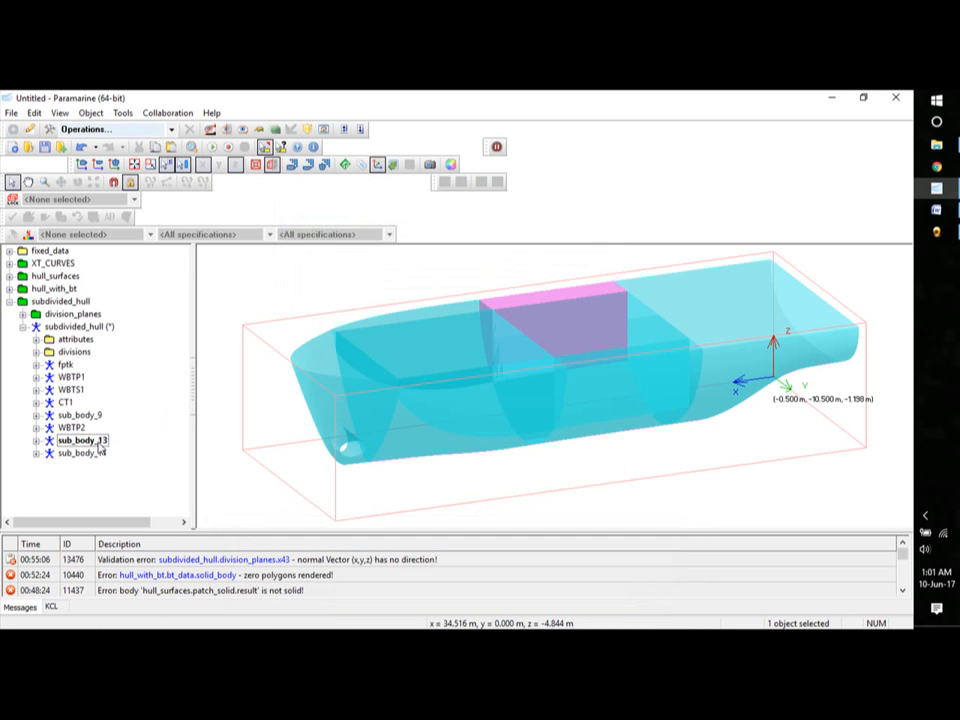
{"action": "right_click", "coordinate": [99, 448]}
{"action": "left_click", "coordinate": [125, 400]}
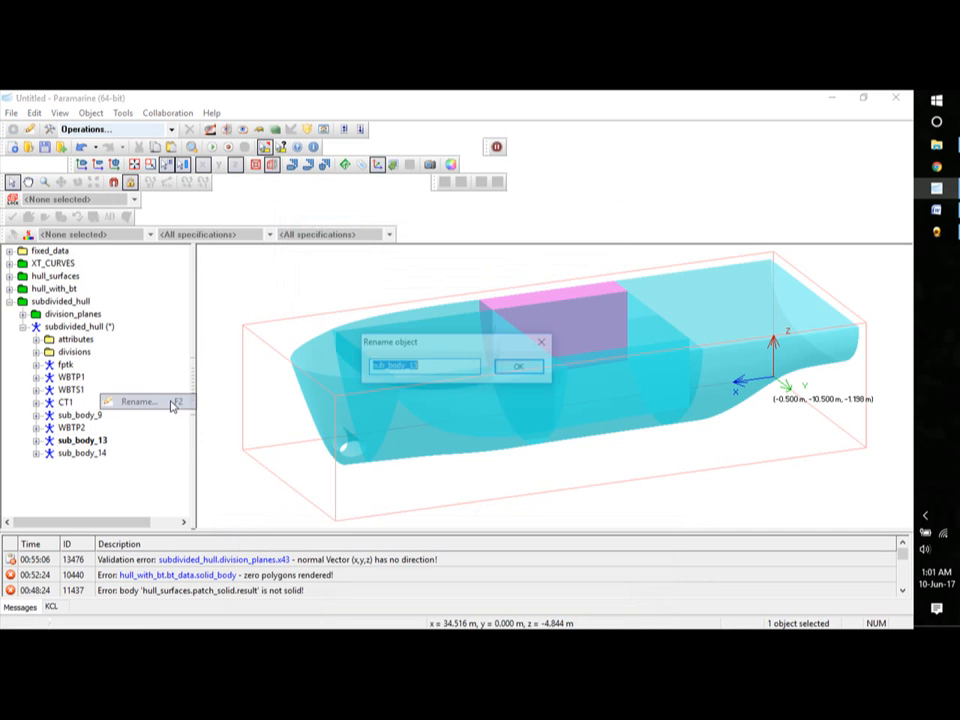
{"action": "type", "text": "WBTS2"}
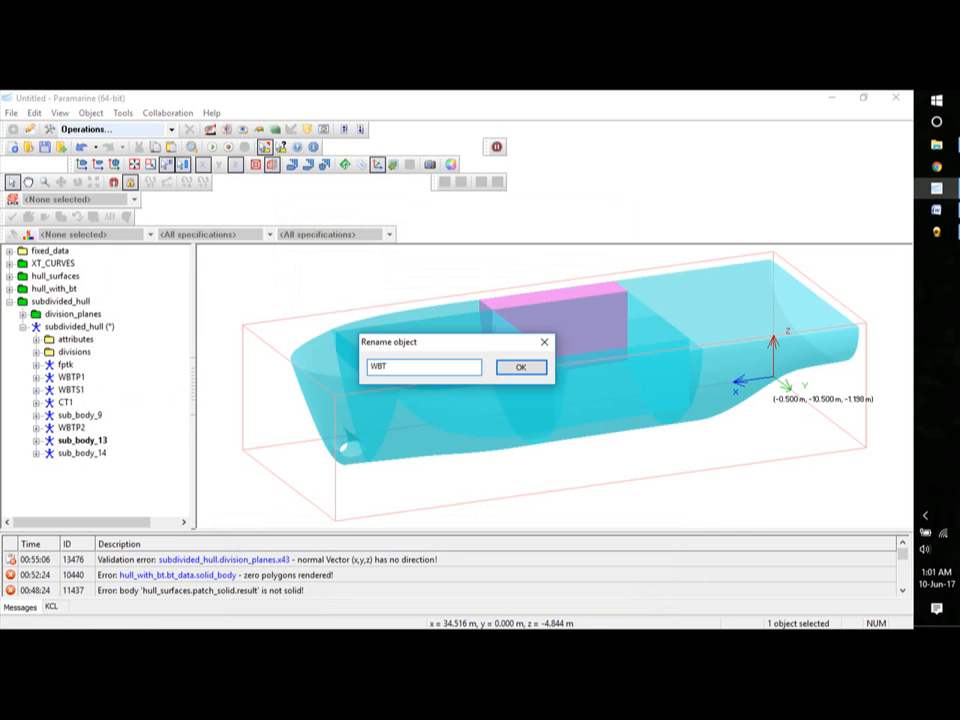
{"action": "left_click", "coordinate": [532, 368]}
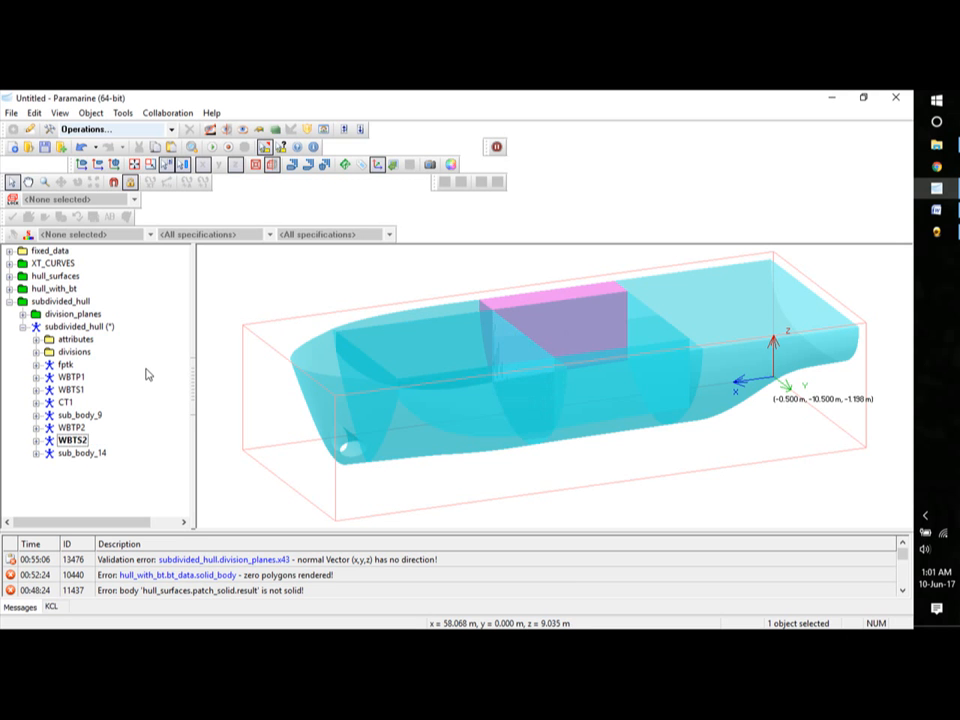
Rename the centre compartment sub_body_14, between WBTP2 and WBTS2, as CT2.
{"action": "left_click", "coordinate": [89, 418]}
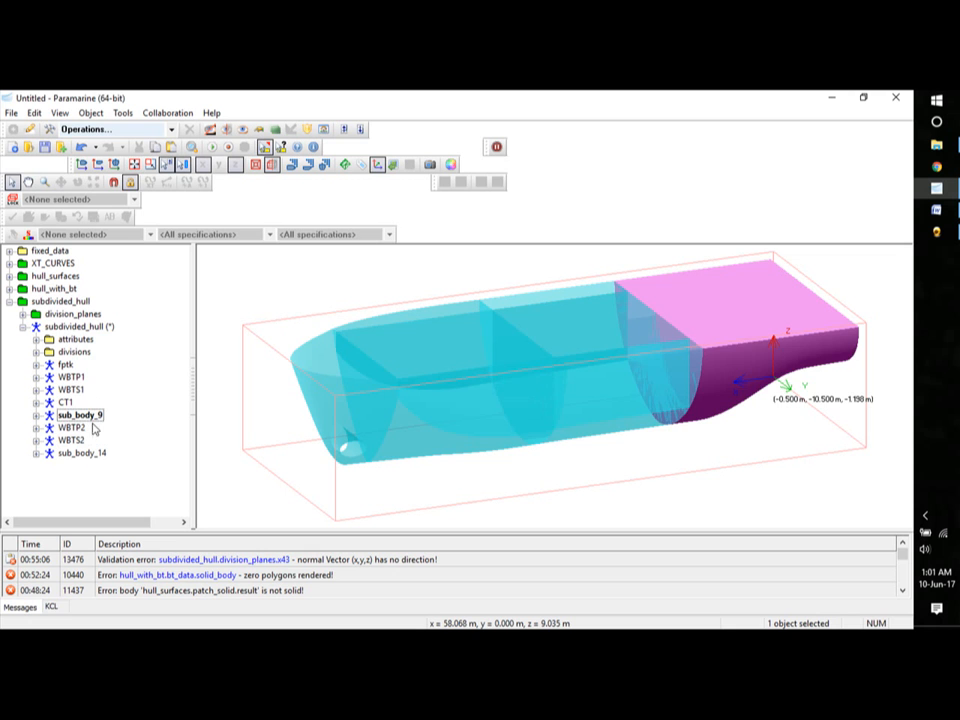
{"action": "left_click", "coordinate": [84, 453]}
{"action": "right_click", "coordinate": [84, 453]}
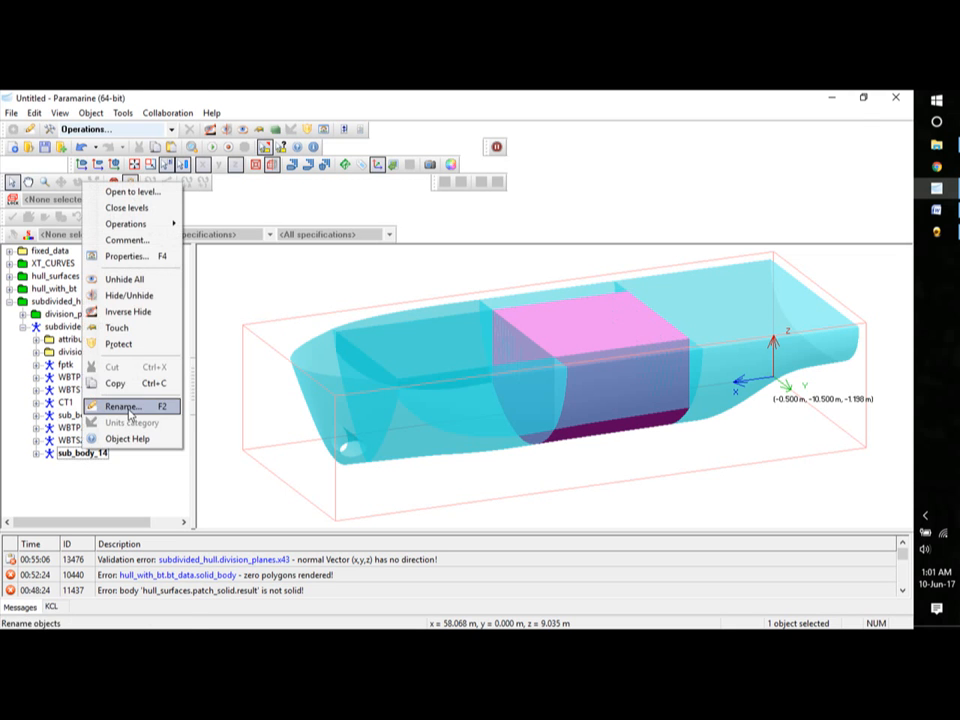
{"action": "left_click", "coordinate": [122, 403]}
{"action": "type", "text": "CT2"}
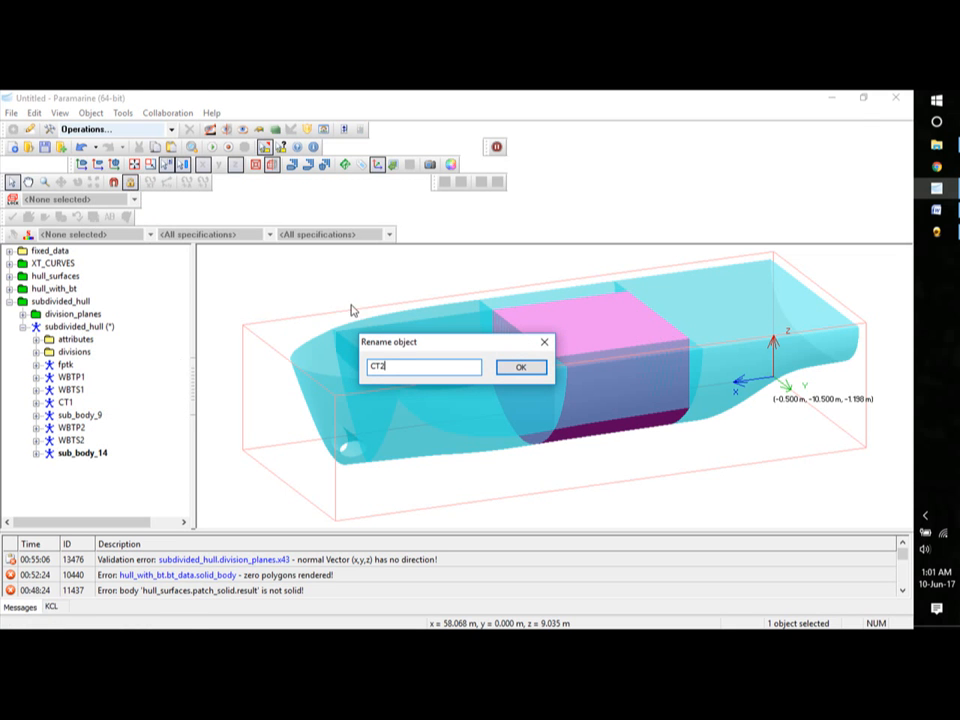
{"action": "left_click", "coordinate": [520, 367]}
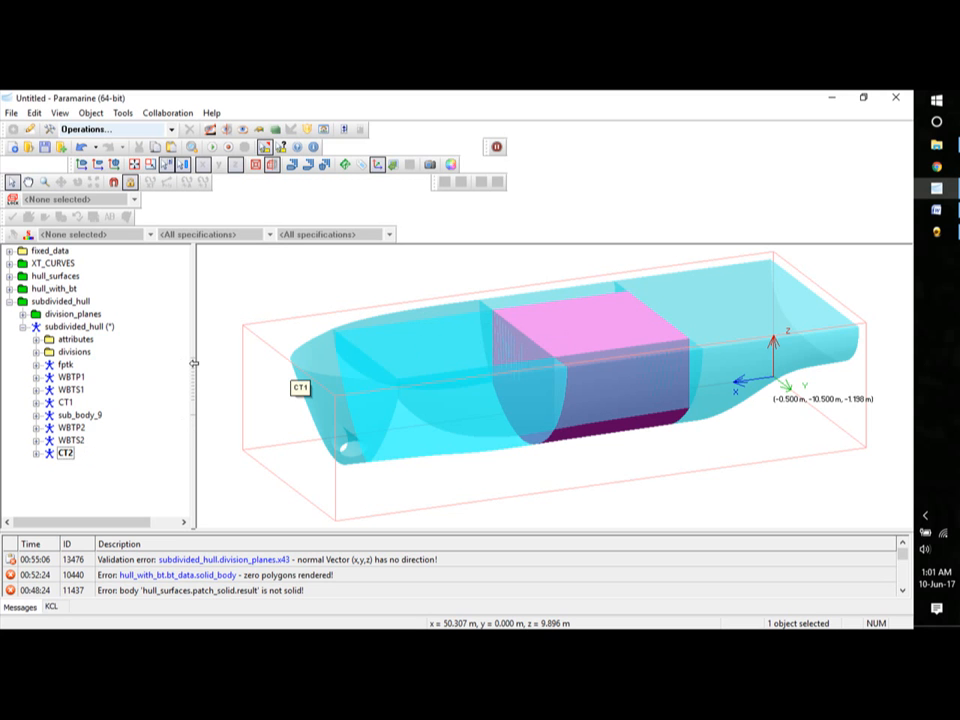
Subdivide the aft body sub_body_9 with division plane x5 as the division bound.
{"action": "left_click", "coordinate": [84, 416]}
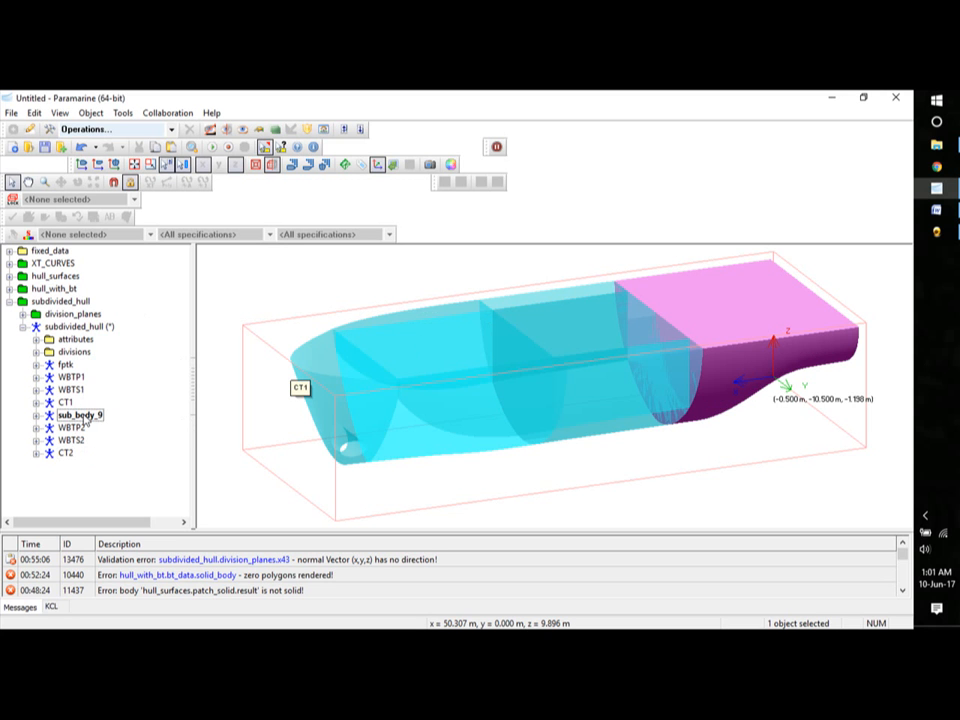
{"action": "right_click", "coordinate": [86, 422]}
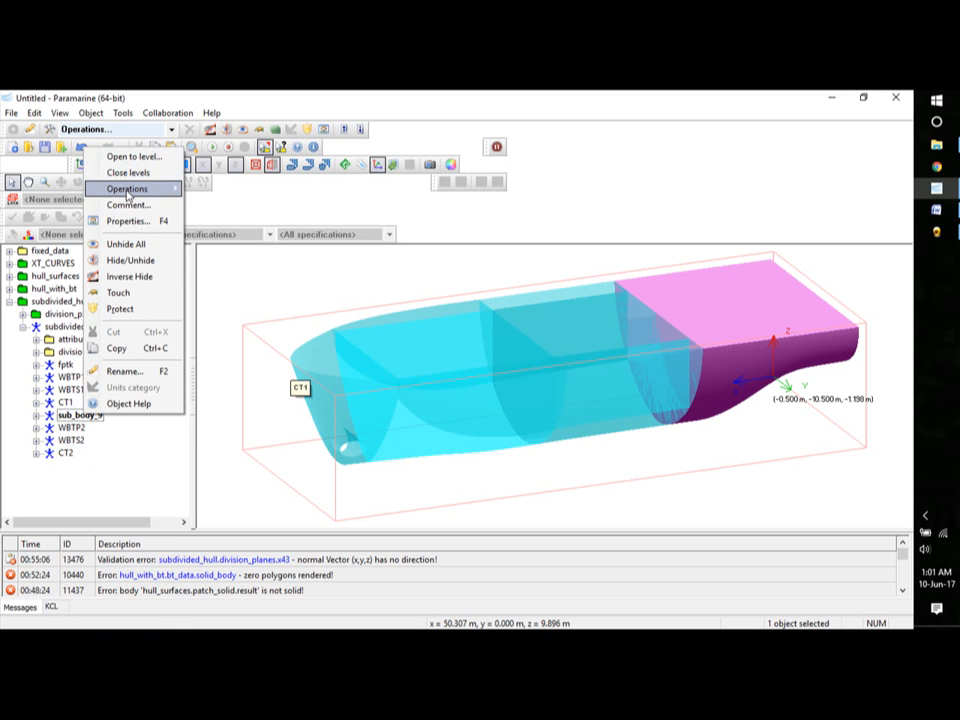
{"action": "mouse_move", "coordinate": [128, 189]}
{"action": "left_click", "coordinate": [222, 260]}
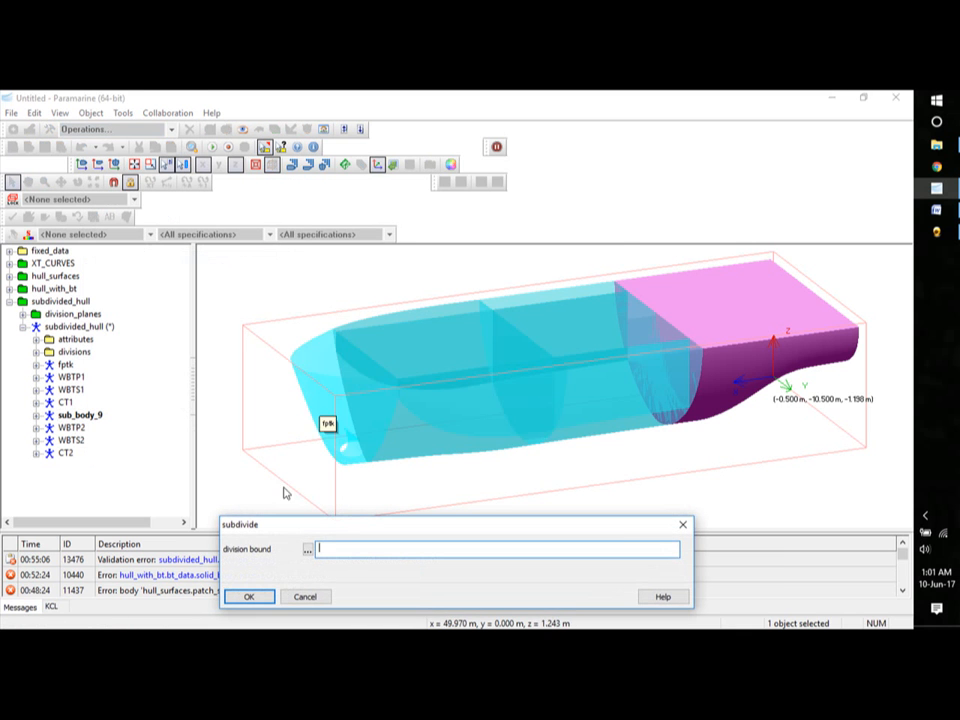
{"action": "left_click", "coordinate": [306, 549]}
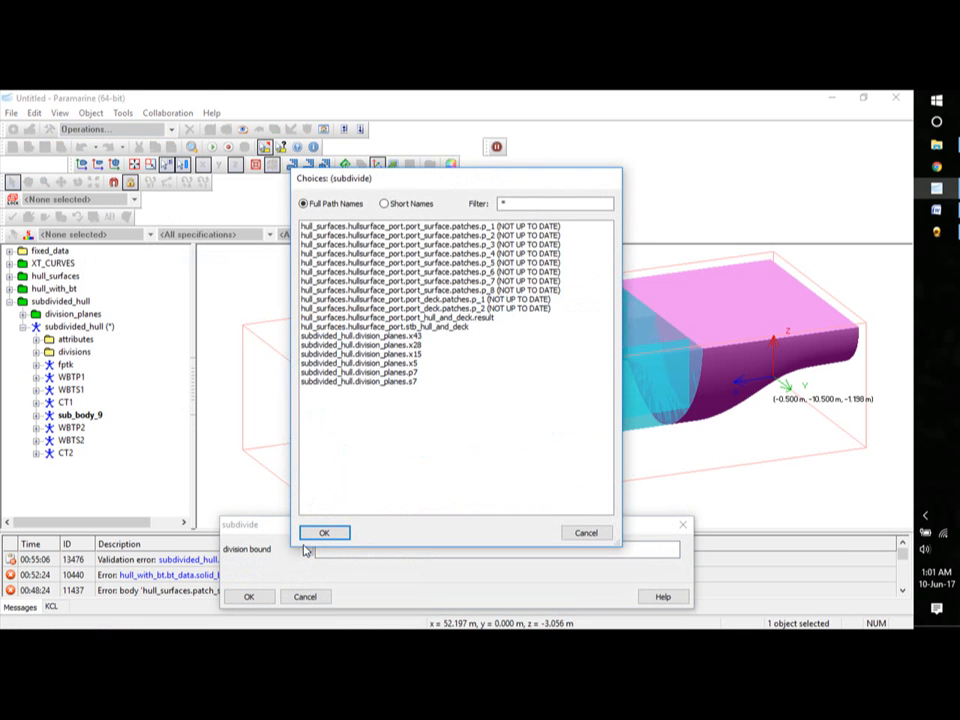
{"action": "left_click", "coordinate": [415, 364]}
{"action": "left_click", "coordinate": [340, 532]}
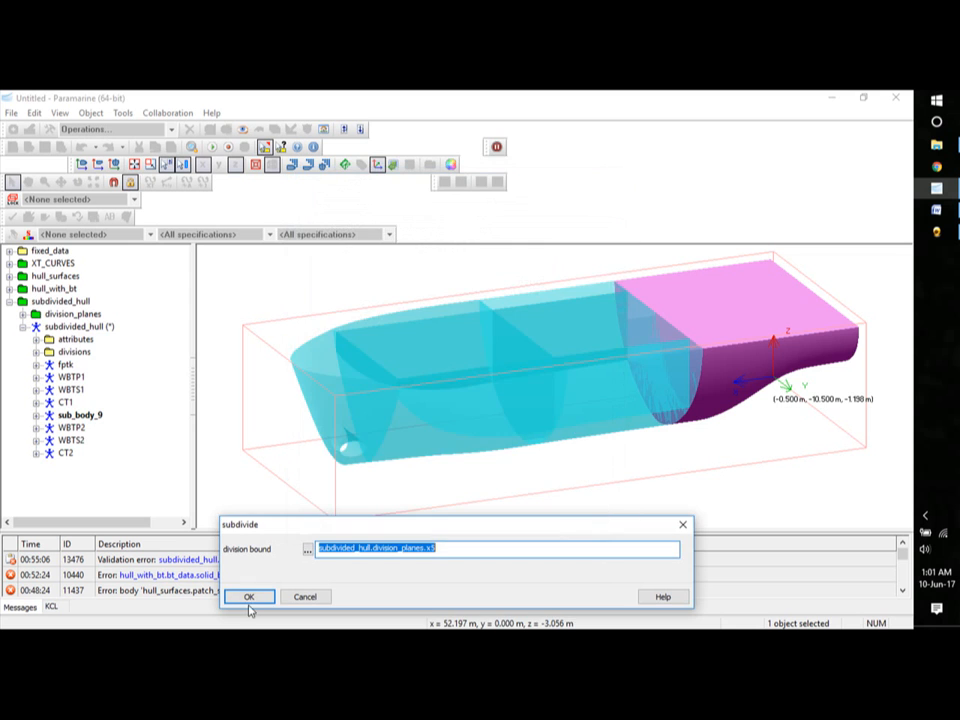
{"action": "left_click", "coordinate": [250, 596]}
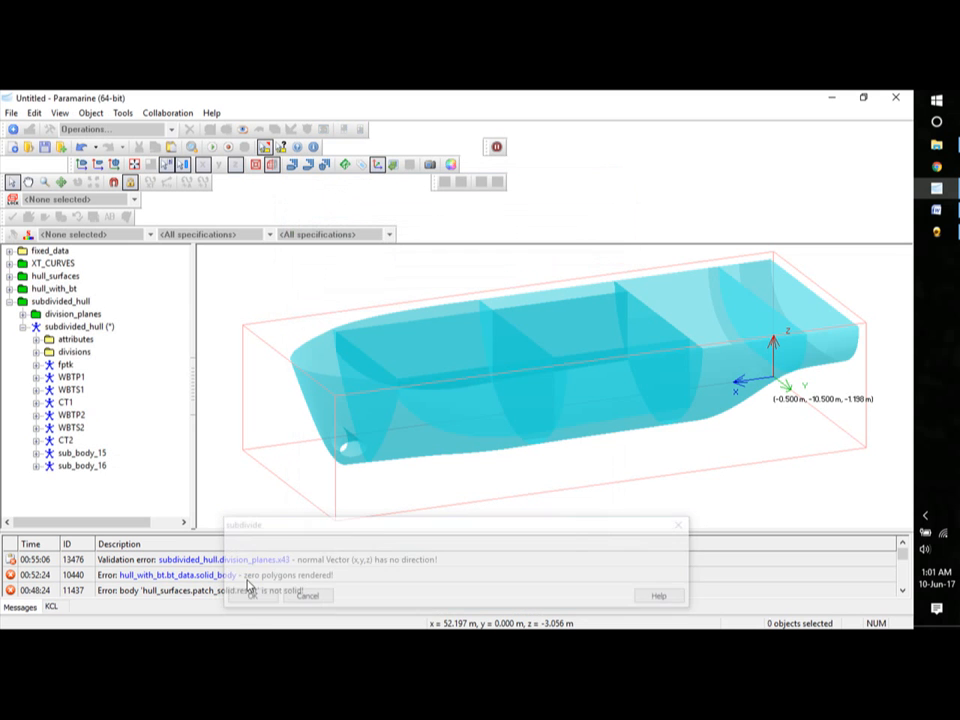
Rename the aftmost compartment sub_body_15 as Aftpktk.
{"action": "left_click", "coordinate": [76, 454]}
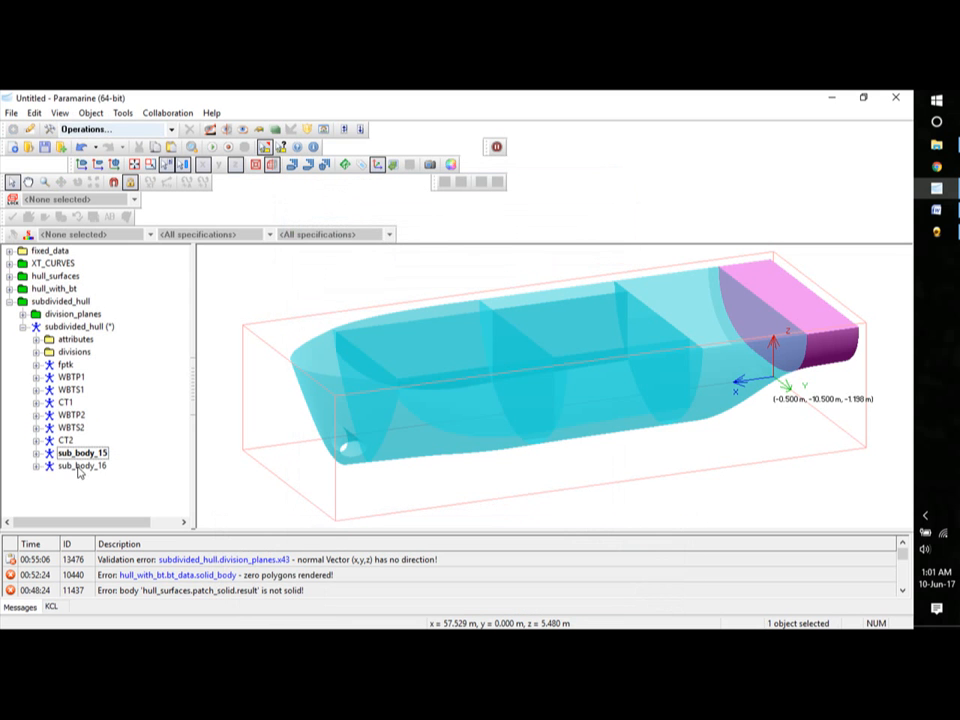
{"action": "right_click", "coordinate": [84, 455]}
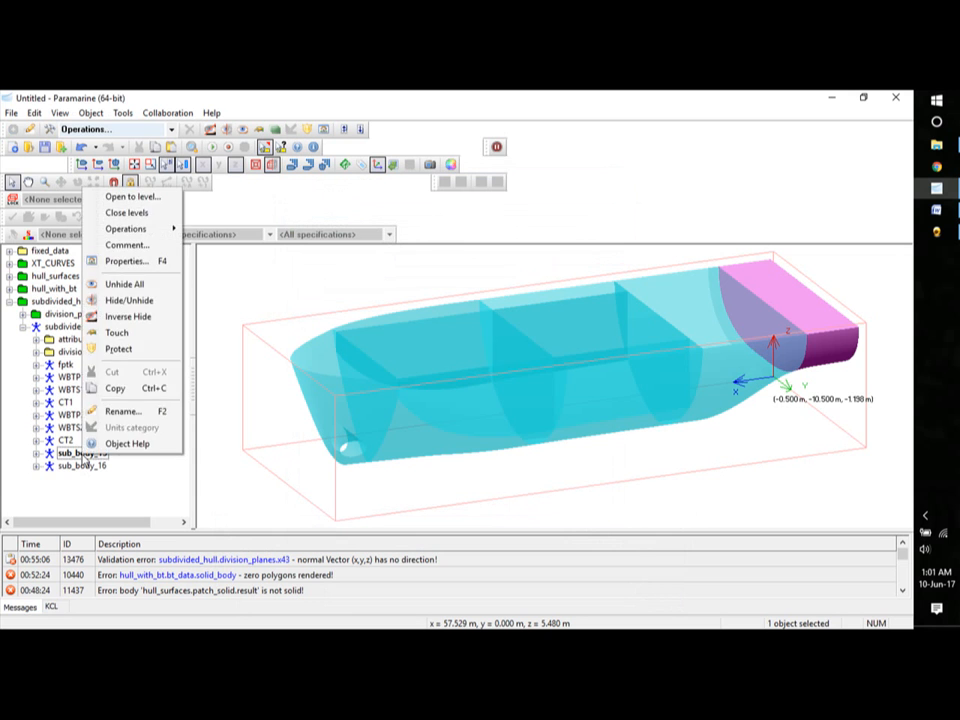
{"action": "left_click", "coordinate": [122, 409]}
{"action": "type", "text": "Aftpk"}
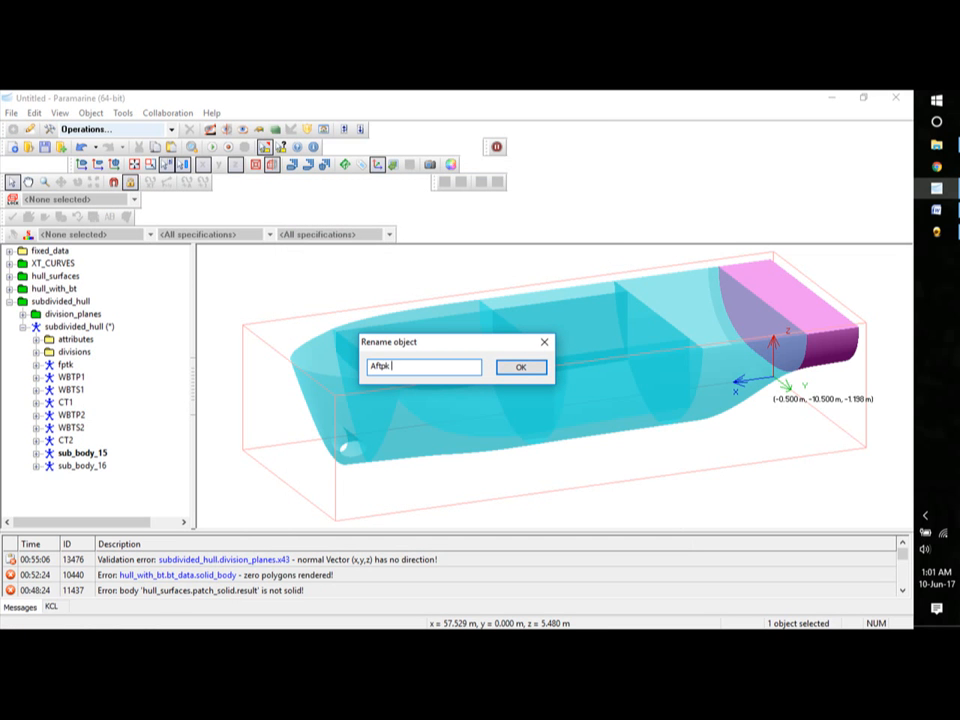
{"action": "type", "text": "tk"}
{"action": "left_click", "coordinate": [535, 368]}
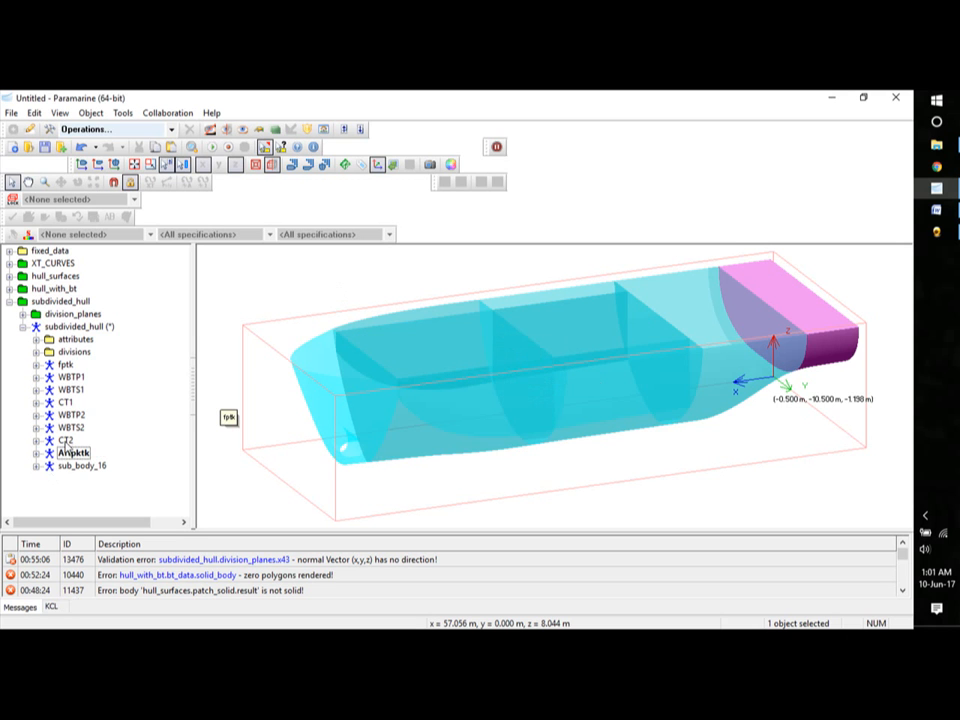
Subdivide sub_body_16, the body just forward of Aftpktk, with division plane p7 as the division bound.
{"action": "left_click", "coordinate": [74, 466]}
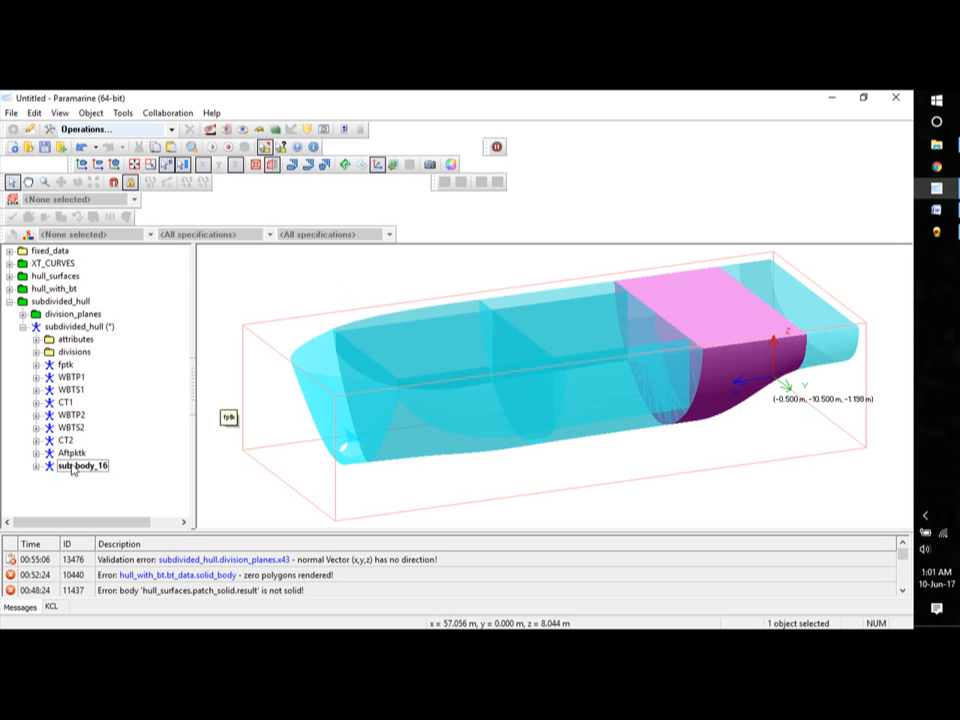
{"action": "right_click", "coordinate": [72, 467]}
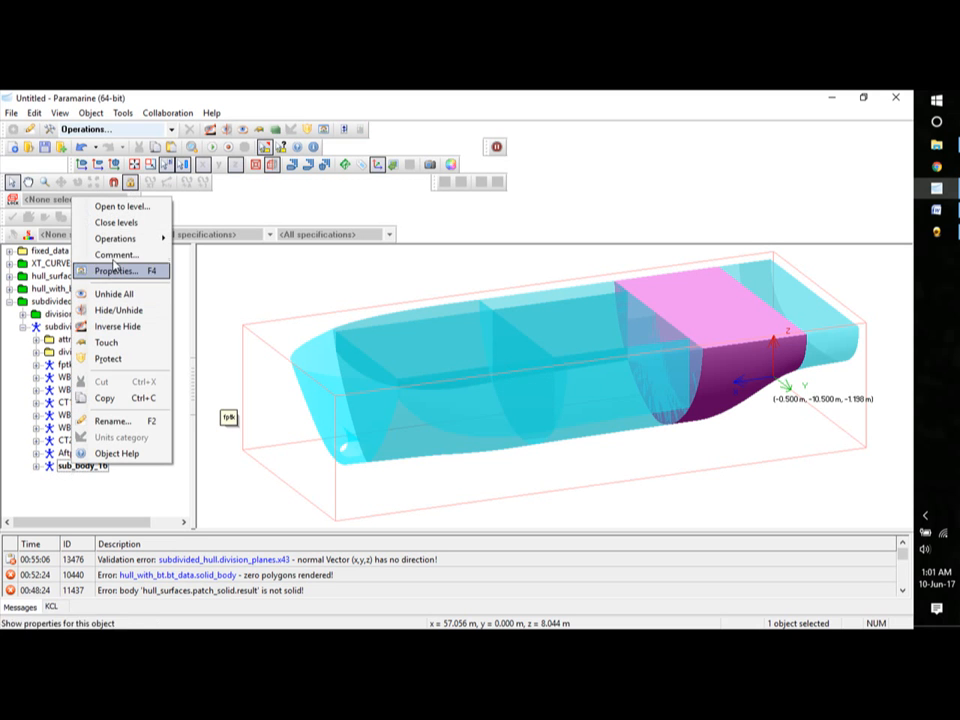
{"action": "mouse_move", "coordinate": [122, 243]}
{"action": "left_click", "coordinate": [210, 310]}
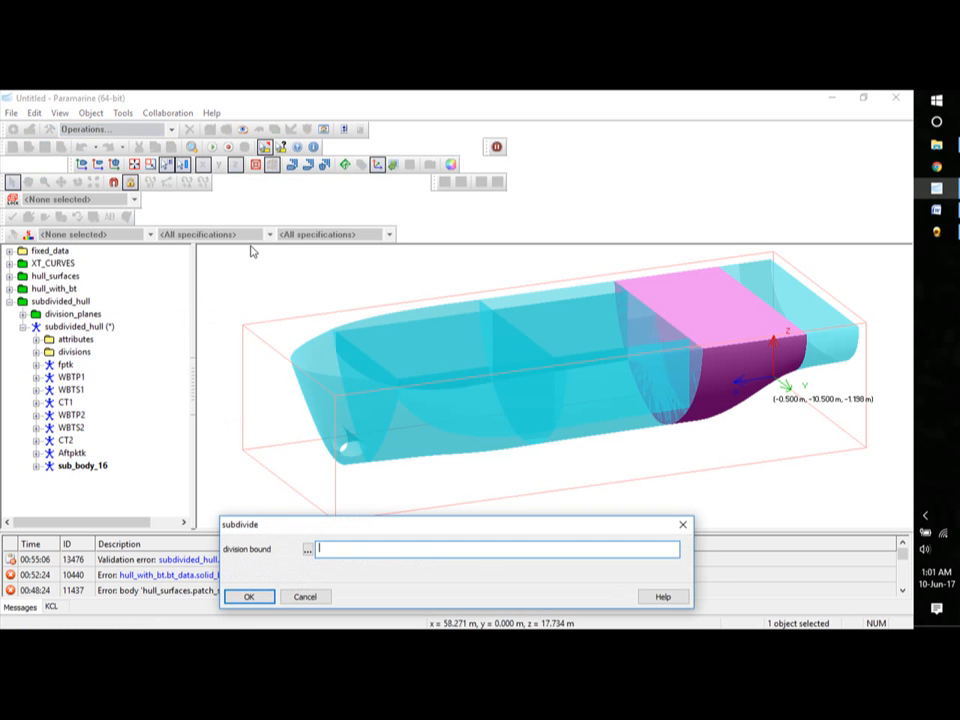
{"action": "left_click", "coordinate": [308, 550]}
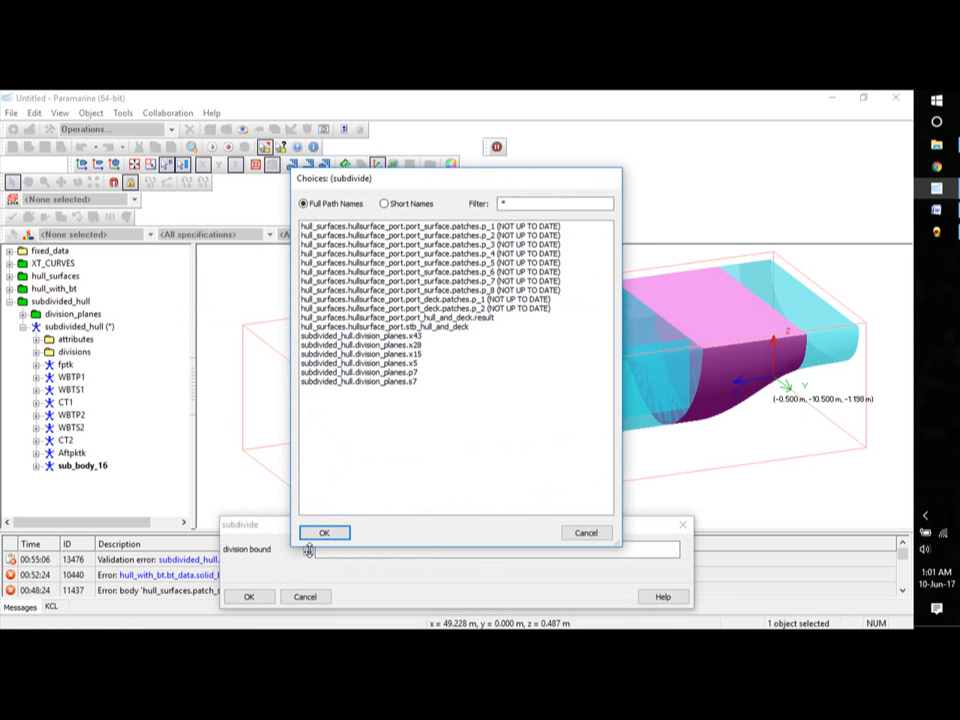
{"action": "left_click", "coordinate": [385, 372]}
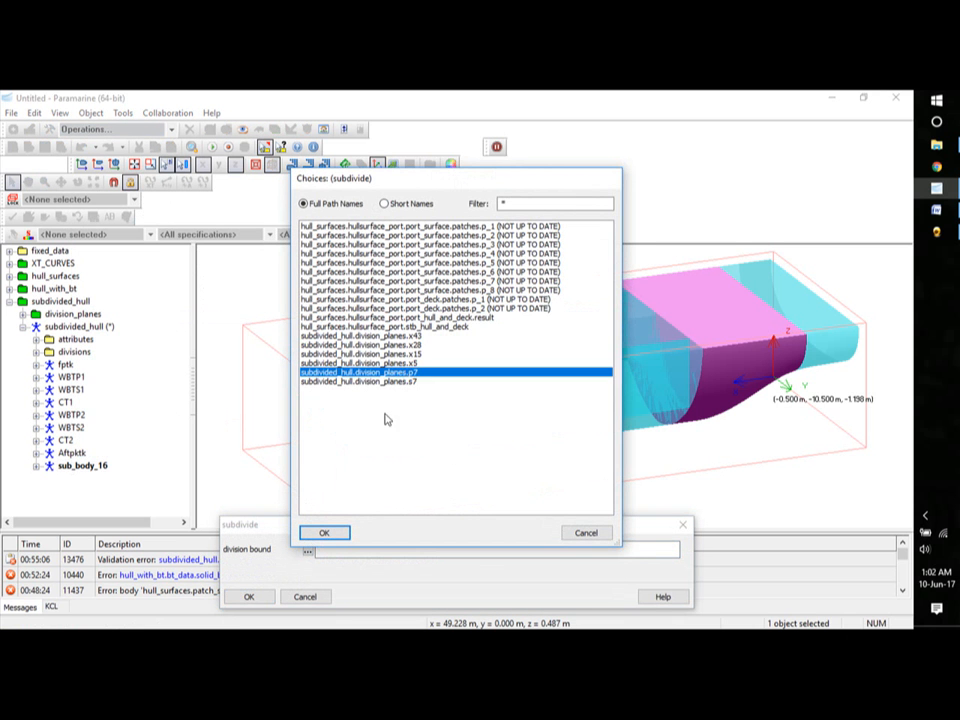
{"action": "left_click", "coordinate": [325, 533]}
{"action": "left_click", "coordinate": [248, 596]}
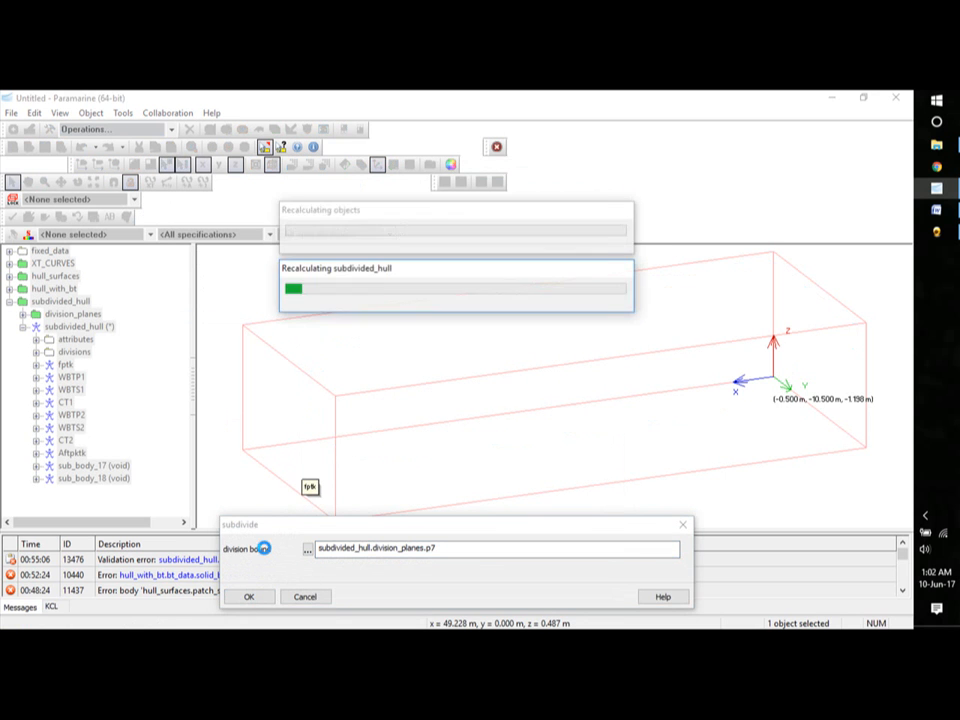
Rename the side compartment sub_body_18, forward of Aftpktk, as FOTP.
{"action": "left_click", "coordinate": [82, 479]}
{"action": "right_click", "coordinate": [94, 483]}
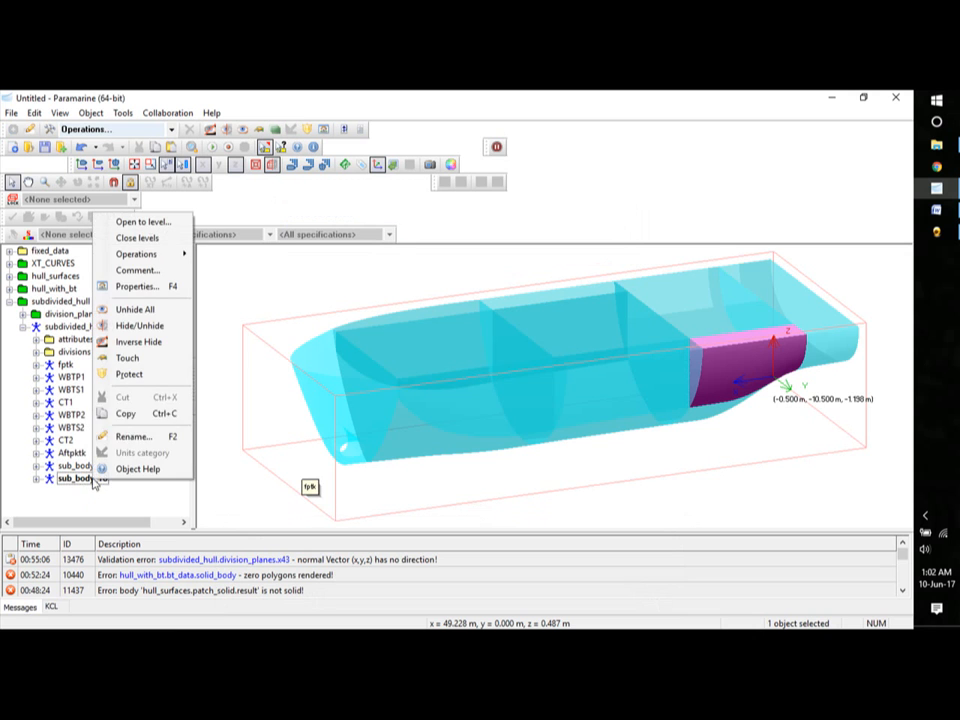
{"action": "left_click", "coordinate": [130, 437]}
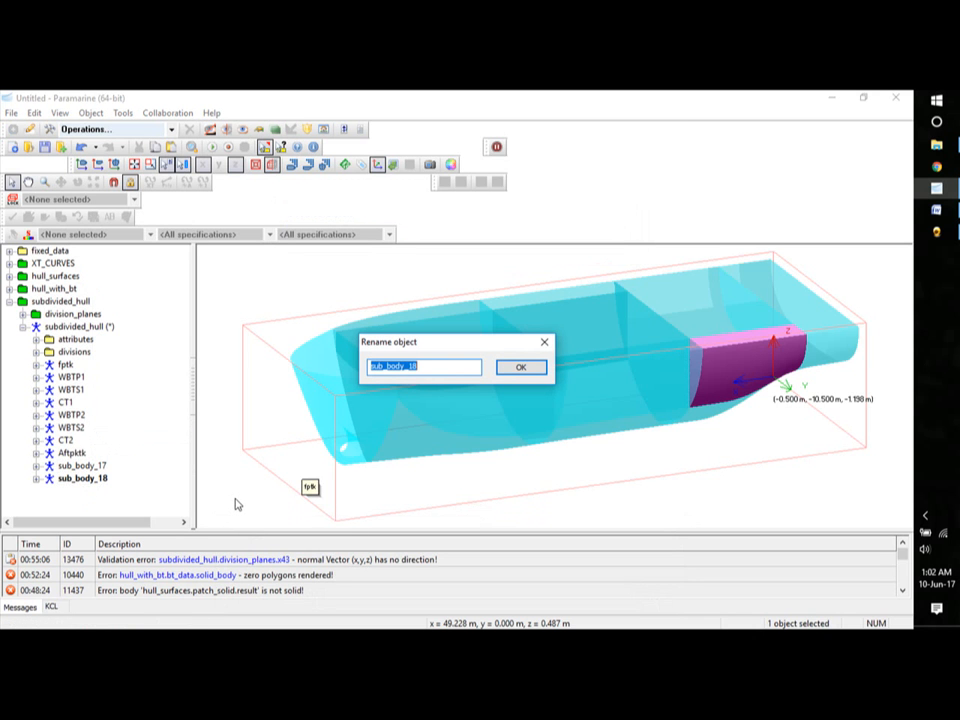
{"action": "type", "text": "FOTP"}
{"action": "left_click", "coordinate": [516, 367]}
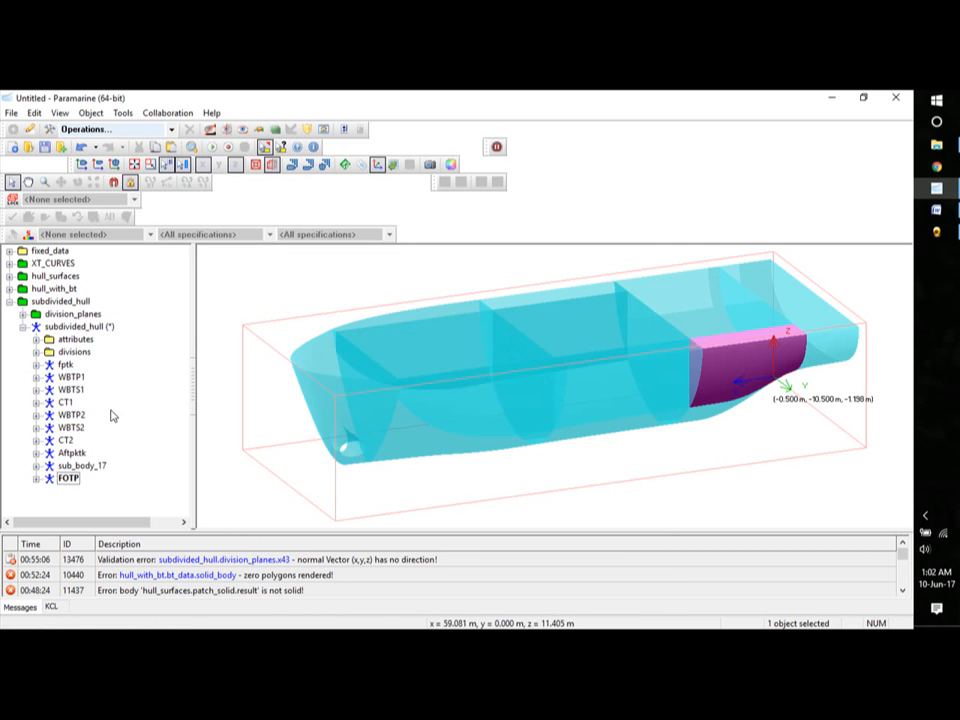
Subdivide sub_body_17, the remaining body beside FOTP, with division plane s7 as the division bound.
{"action": "left_click", "coordinate": [84, 466]}
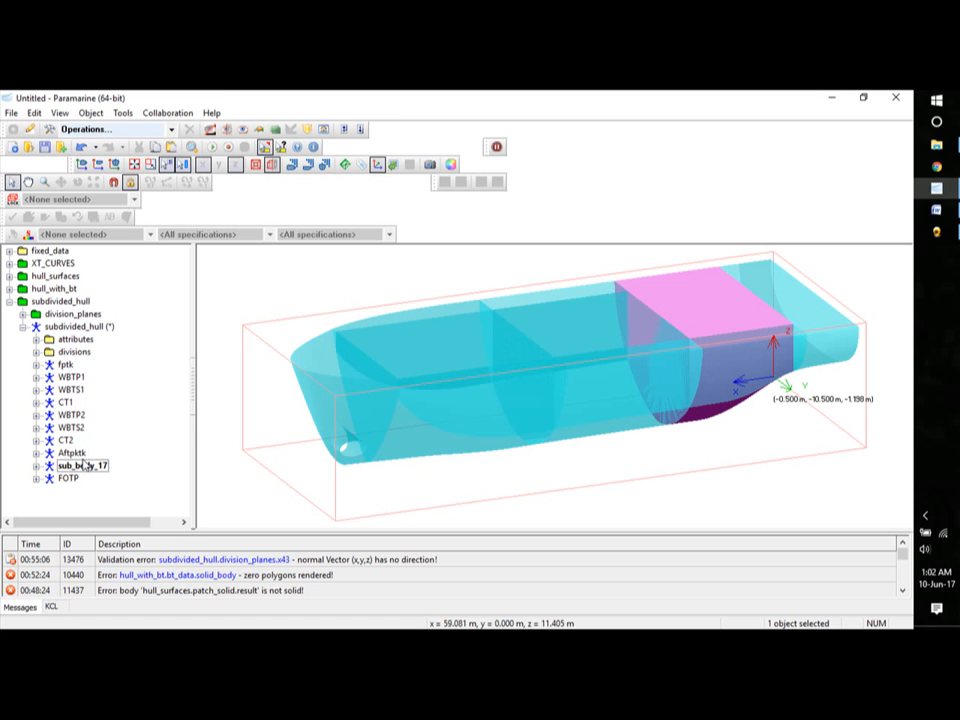
{"action": "right_click", "coordinate": [84, 466]}
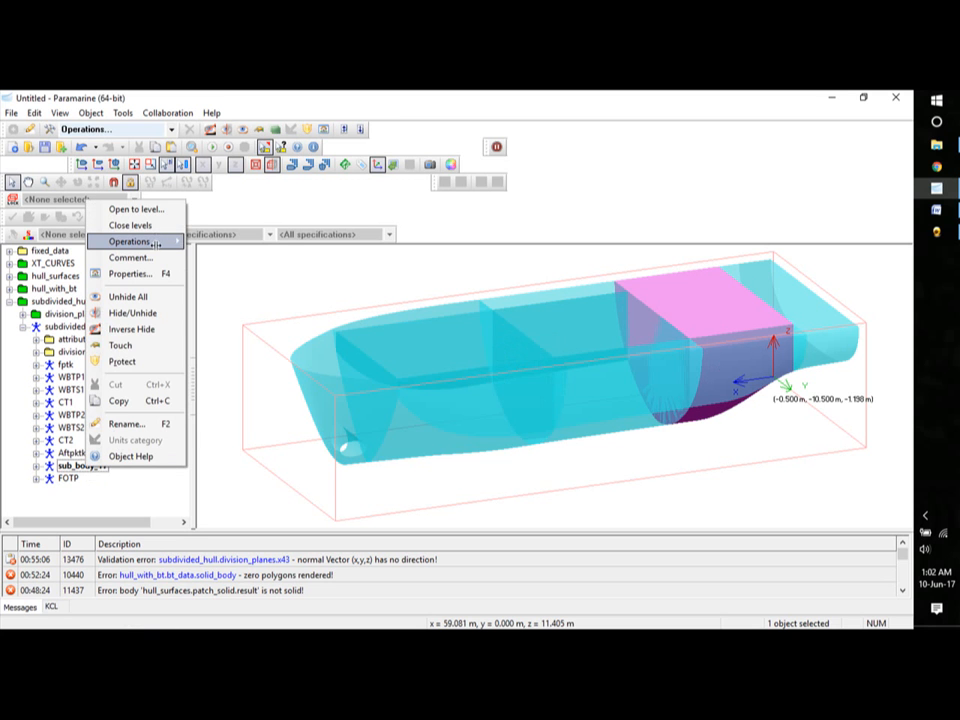
{"action": "mouse_move", "coordinate": [155, 243]}
{"action": "left_click", "coordinate": [224, 313]}
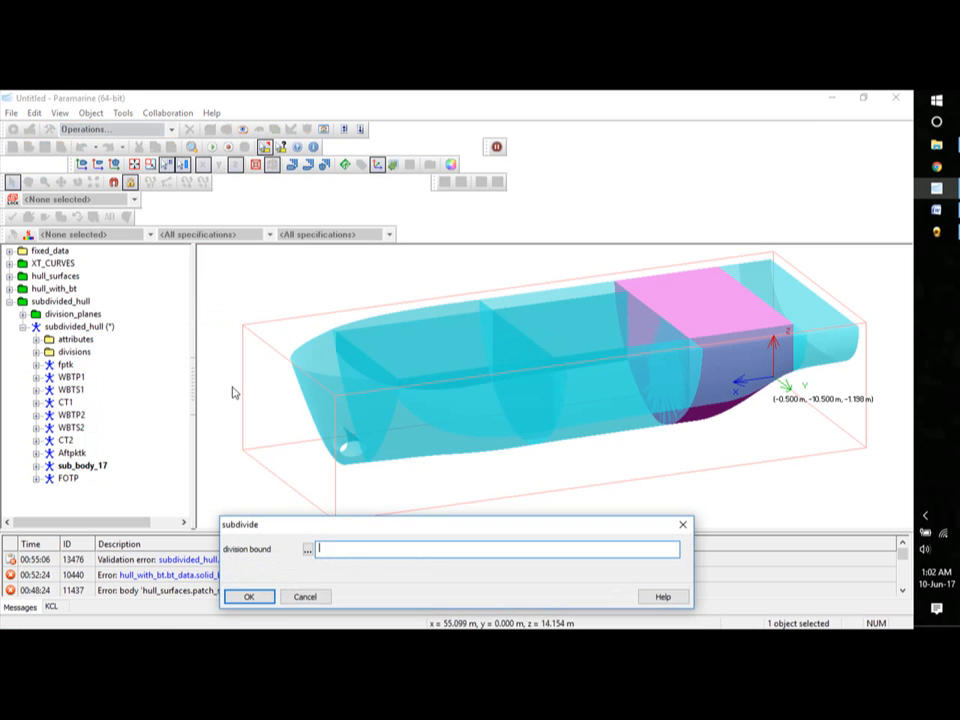
{"action": "left_click", "coordinate": [308, 553]}
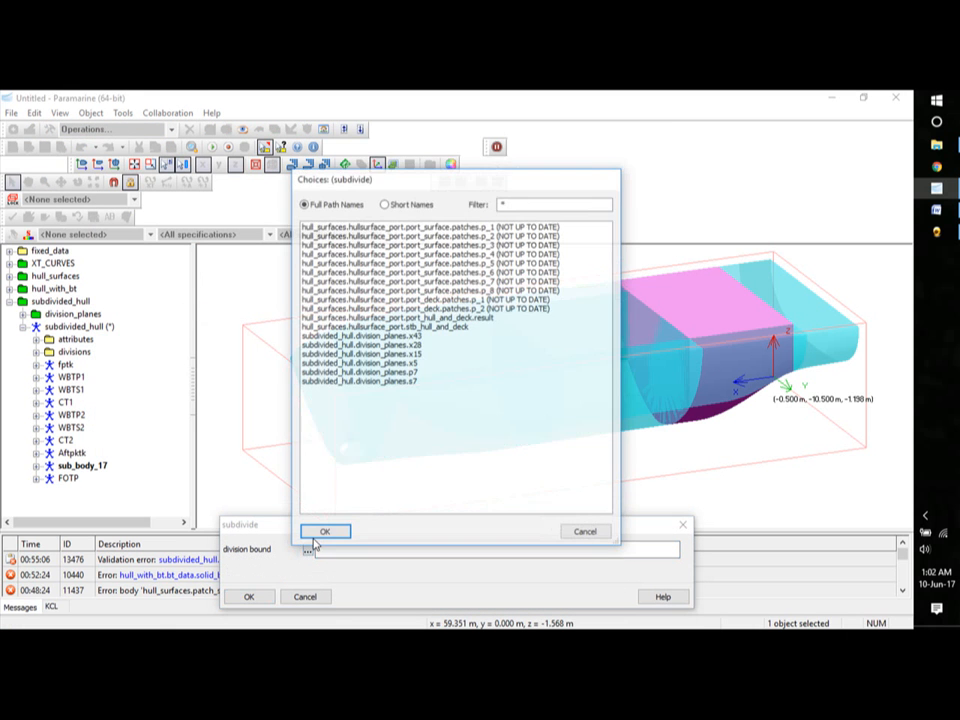
{"action": "left_click", "coordinate": [403, 372]}
{"action": "left_click", "coordinate": [405, 381]}
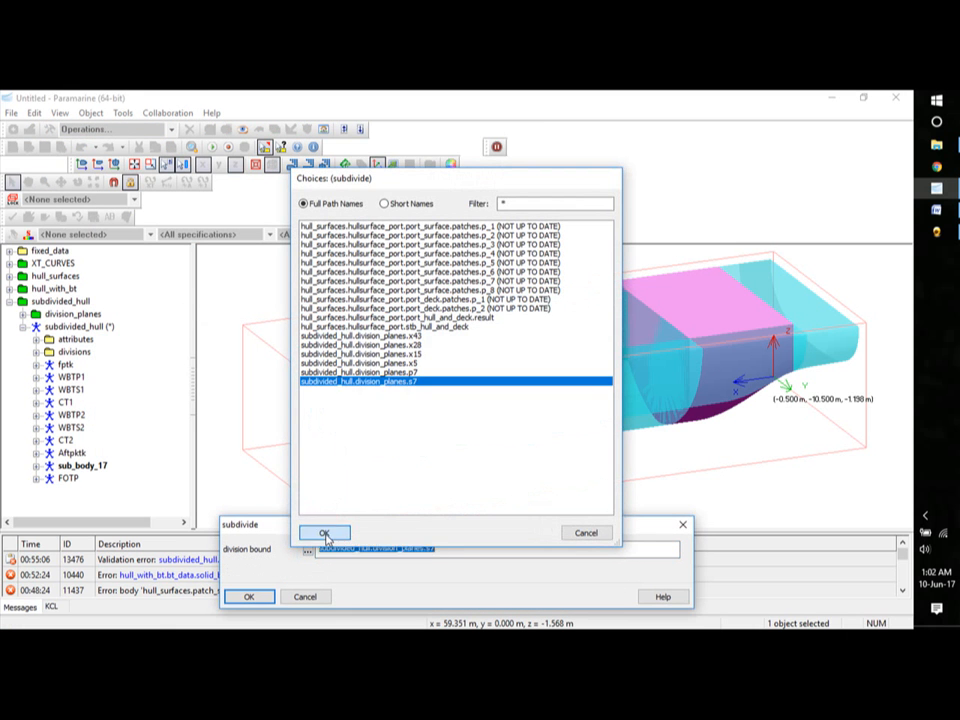
{"action": "left_click", "coordinate": [322, 532]}
{"action": "left_click", "coordinate": [250, 596]}
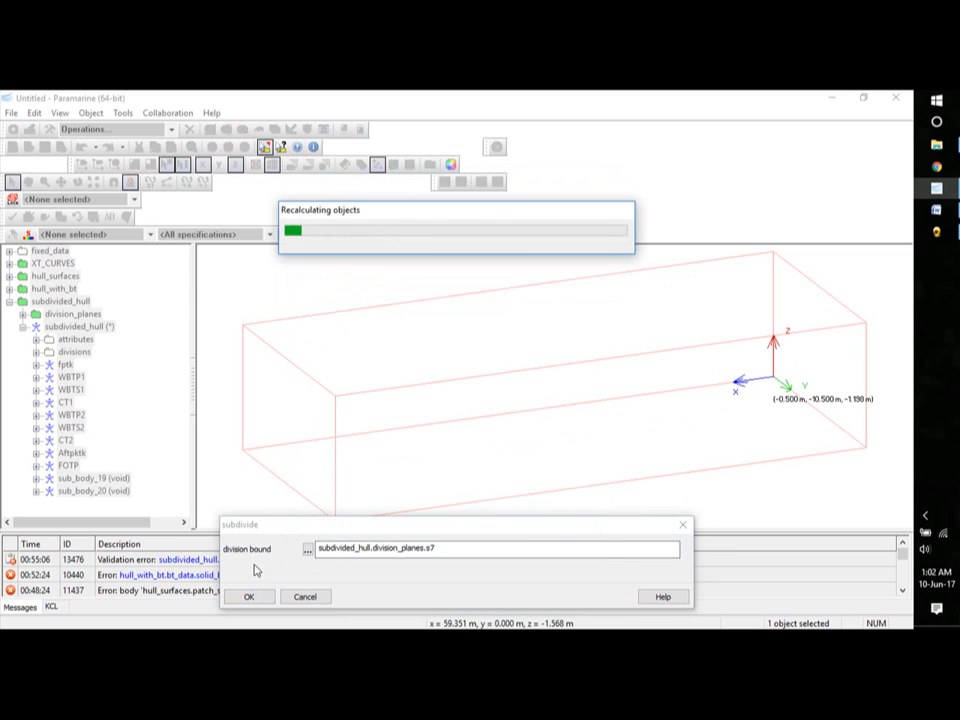
Rename sub_body_19, the side compartment opposite FOTP, as FOTS.
{"action": "left_click", "coordinate": [120, 477]}
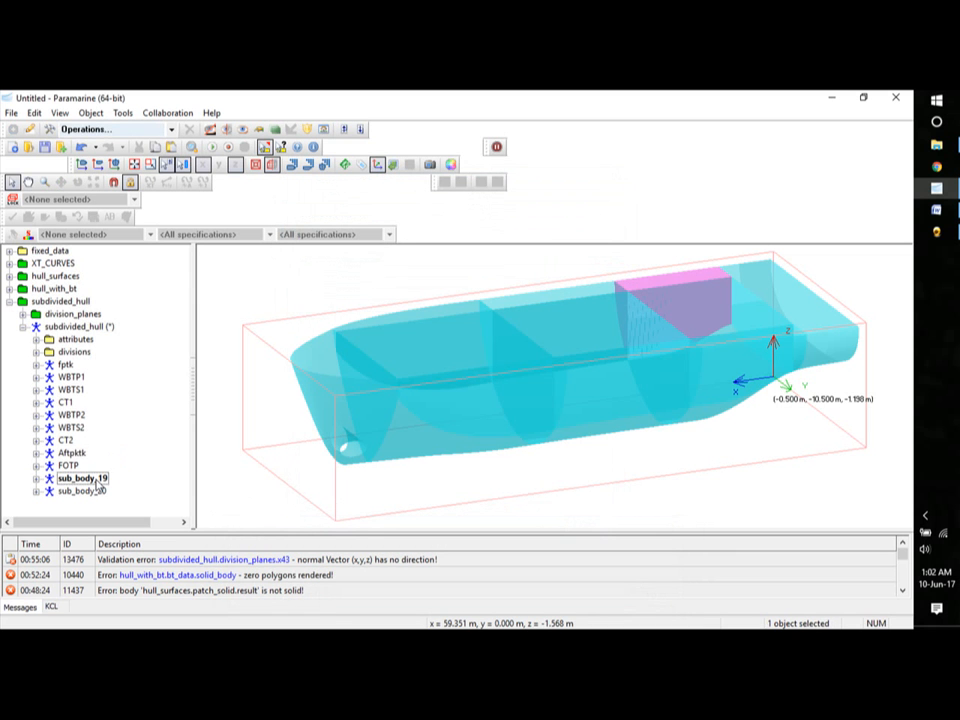
{"action": "right_click", "coordinate": [100, 483]}
{"action": "left_click", "coordinate": [127, 436]}
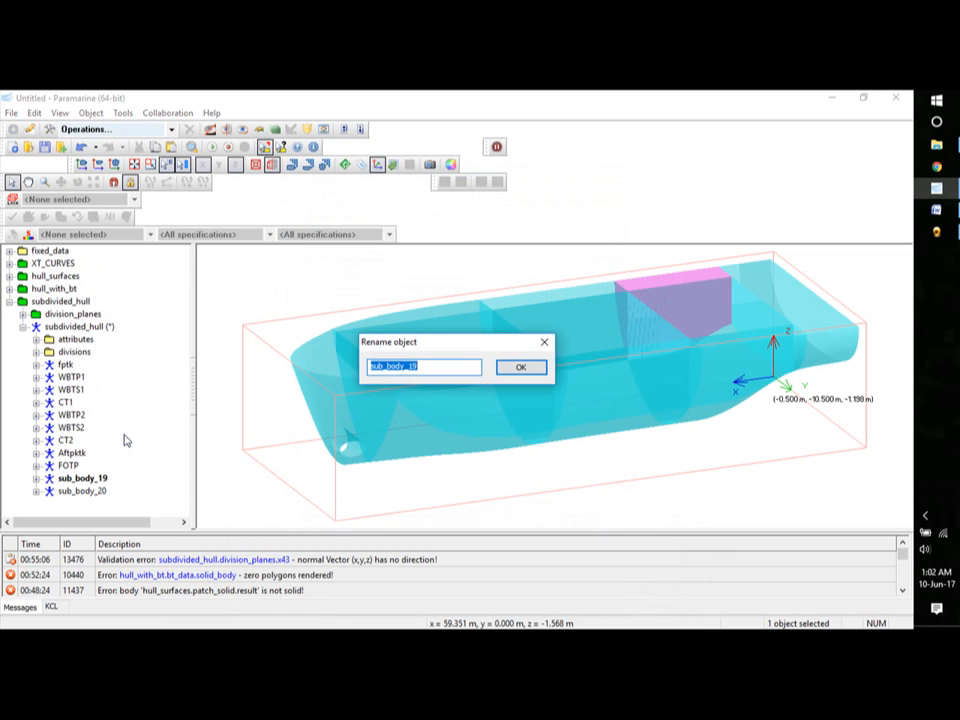
{"action": "type", "text": "FOTS"}
{"action": "left_click", "coordinate": [519, 368]}
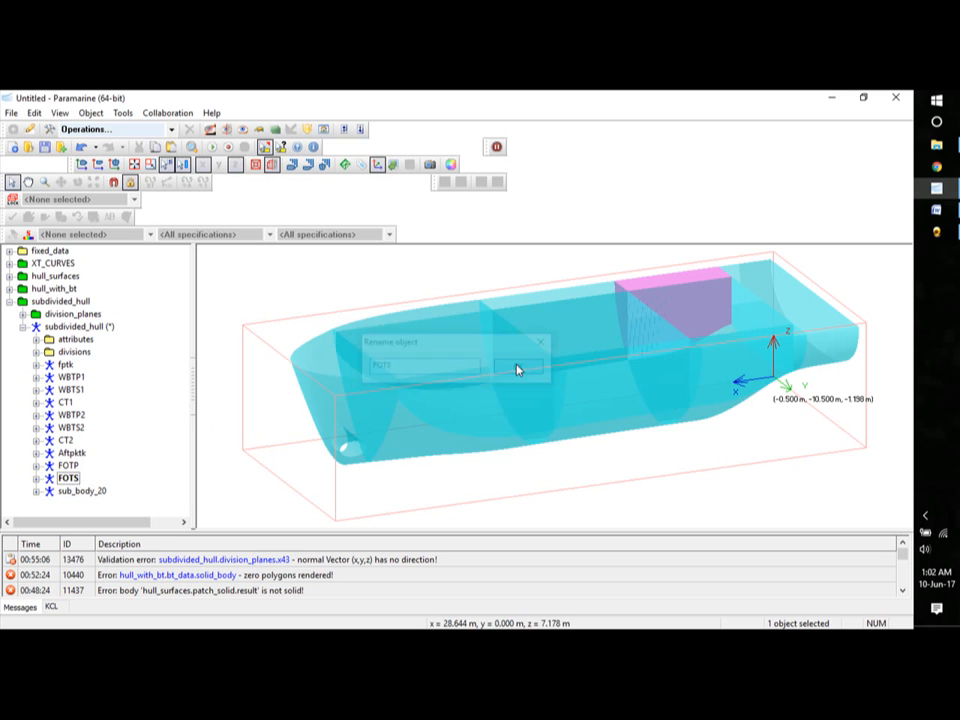
Rename the centre compartment sub_body_20, between FOTP and FOTS, as ER.
{"action": "left_click", "coordinate": [80, 490]}
{"action": "right_click", "coordinate": [95, 490]}
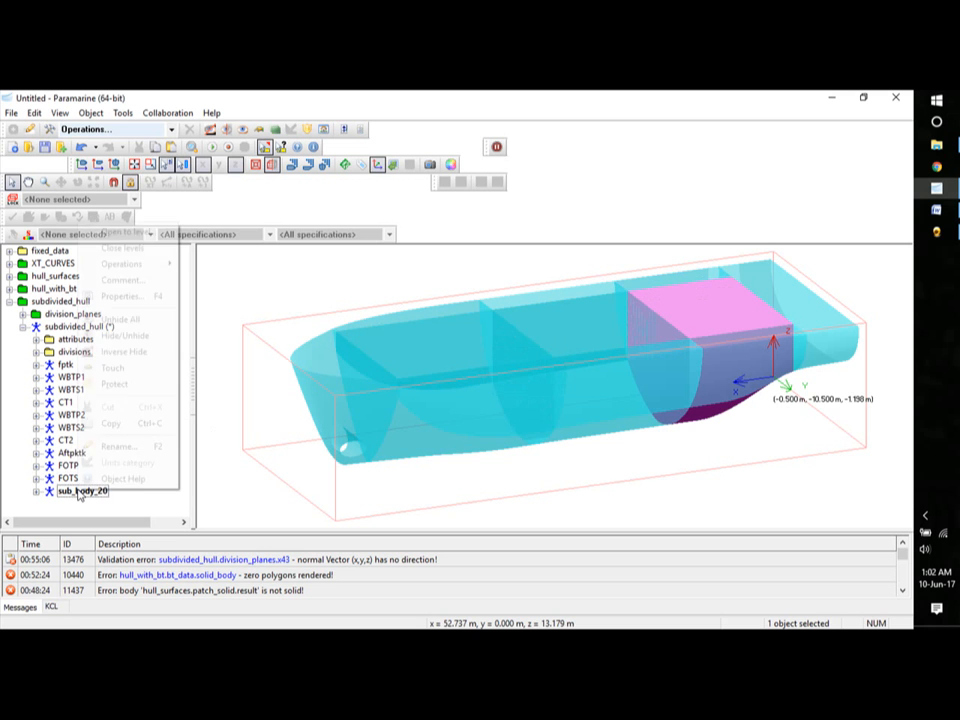
{"action": "left_click", "coordinate": [120, 446]}
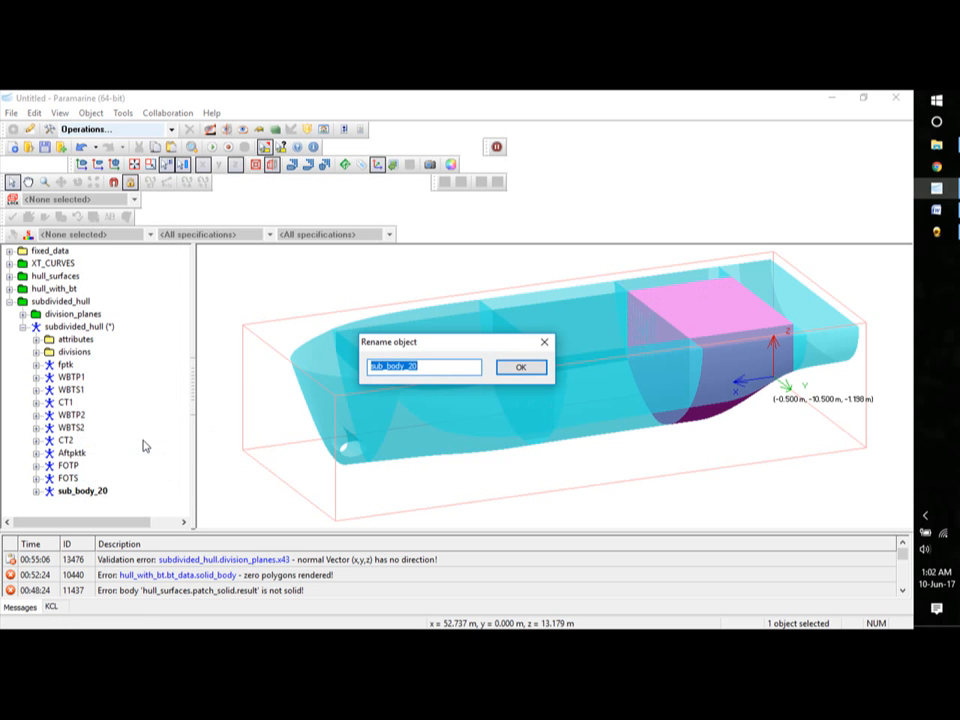
{"action": "type", "text": "ER"}
{"action": "left_click", "coordinate": [521, 368]}
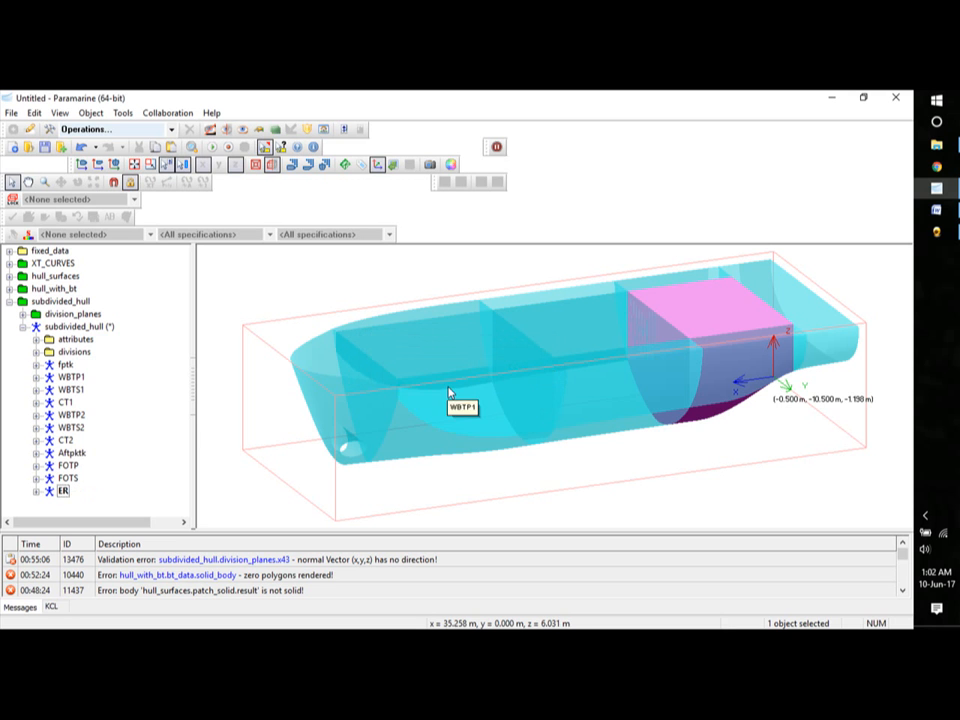
Set the flooded permeability of compartment WBTP1 to 98 %.
{"action": "left_click", "coordinate": [36, 378]}
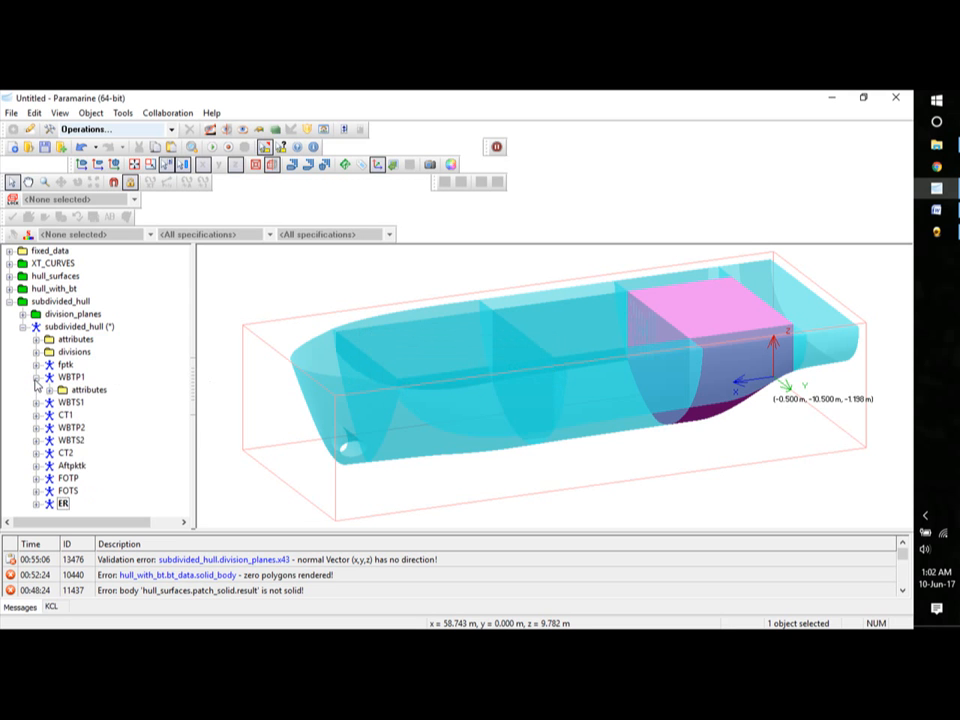
{"action": "left_click", "coordinate": [49, 390]}
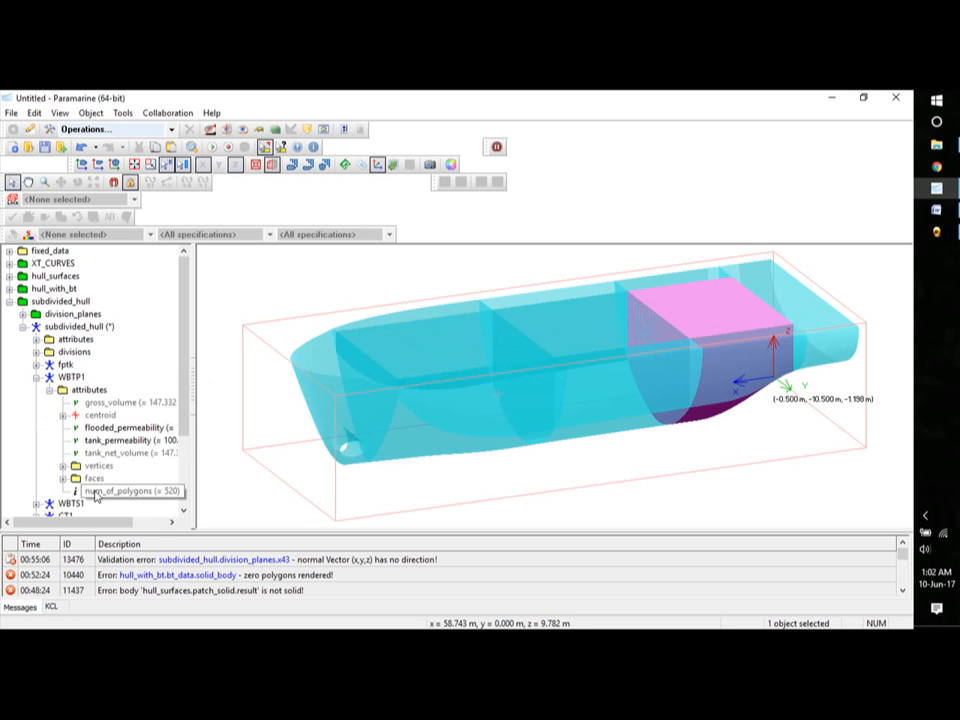
{"action": "left_click_drag", "start_coordinate": [94, 521], "coordinate": [157, 528]}
{"action": "double_click", "coordinate": [100, 427]}
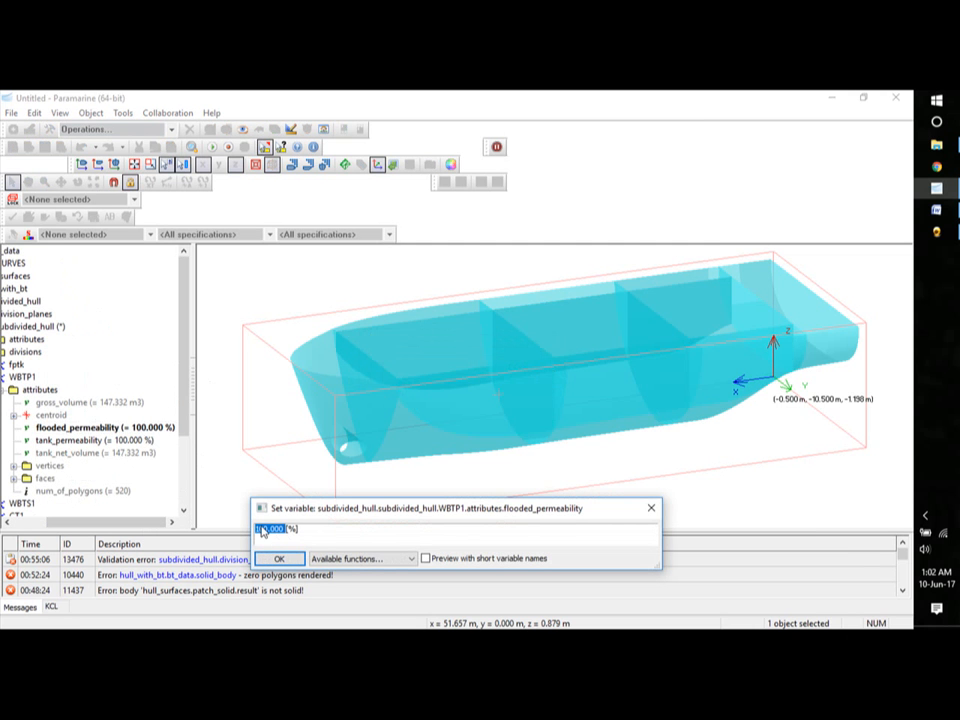
{"action": "type", "text": "98"}
{"action": "left_click", "coordinate": [279, 558]}
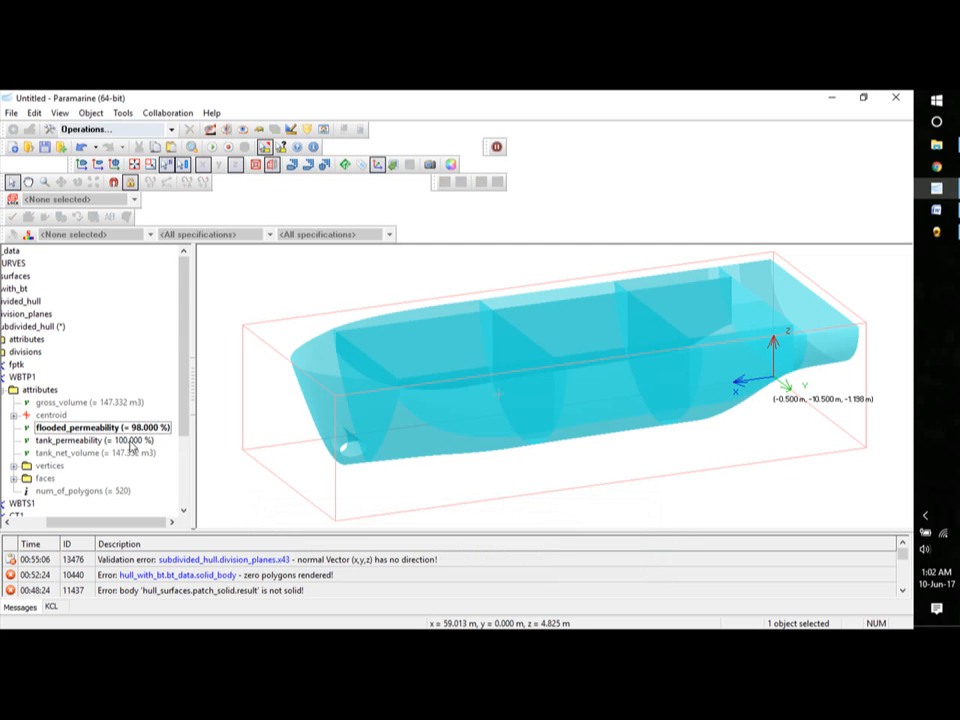
Set the tank permeability of compartment WBTP1 to 95 %.
{"action": "double_click", "coordinate": [131, 441]}
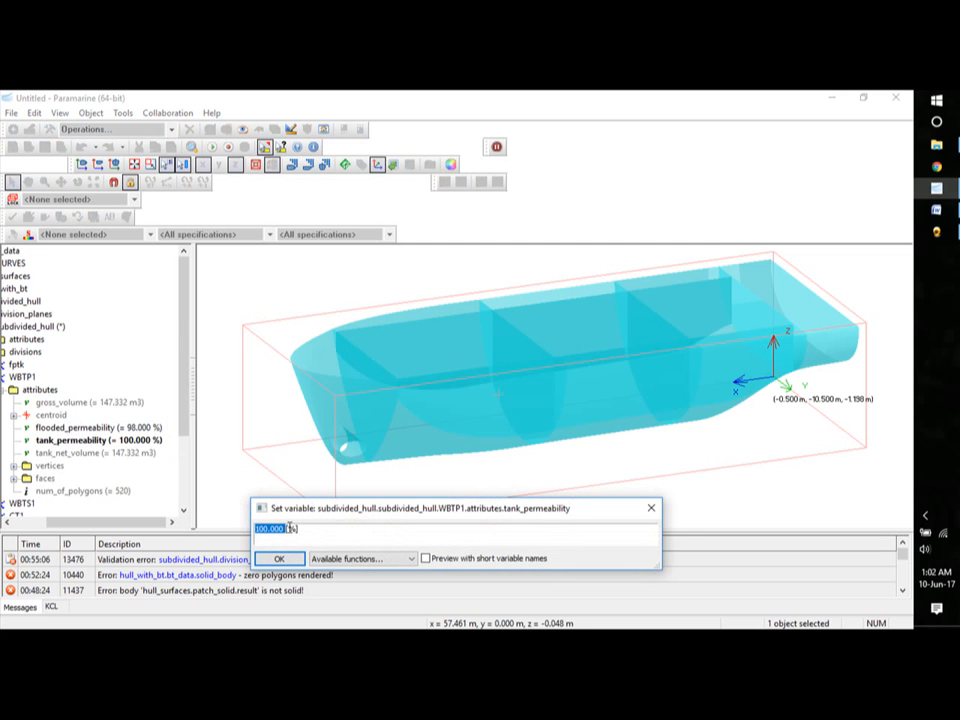
{"action": "type", "text": "95"}
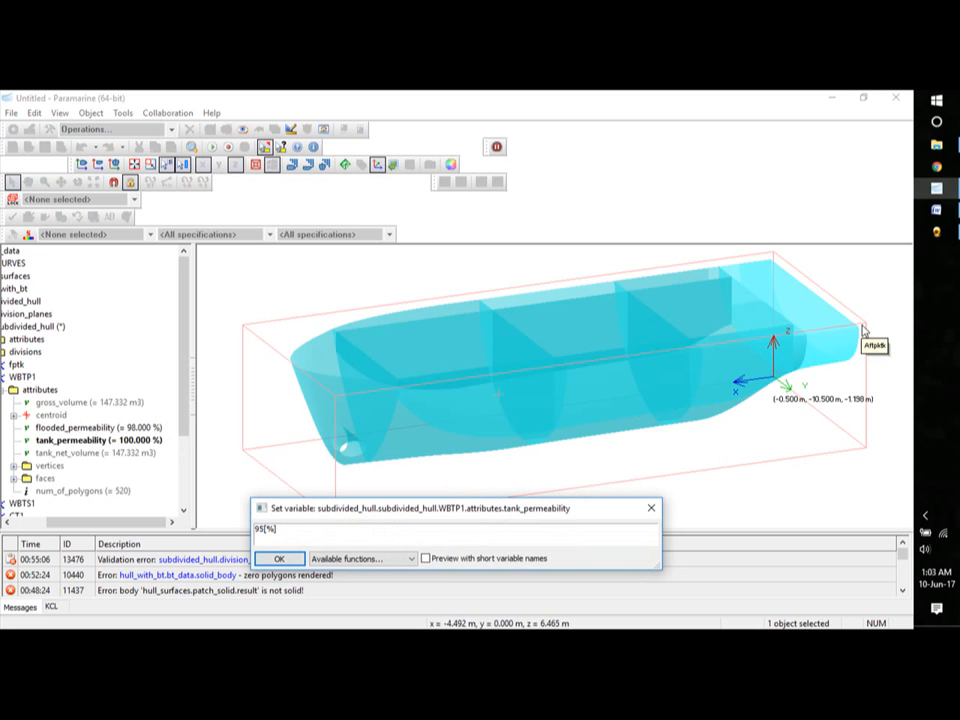
{"action": "left_click", "coordinate": [279, 558]}
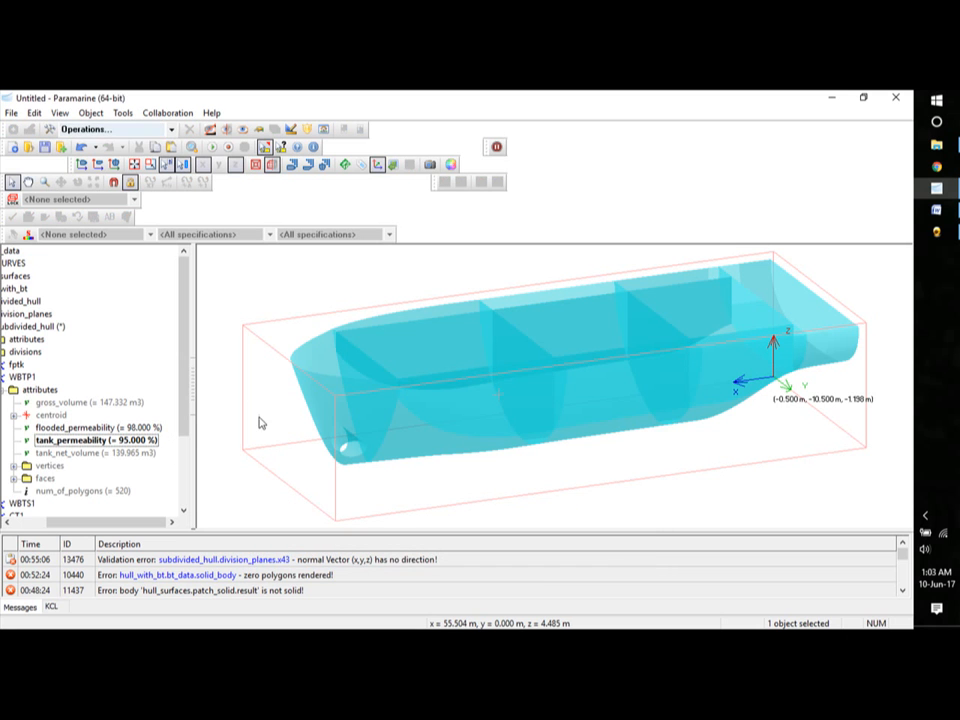
Widen the object tree, collapse compartment WBTP1 and expand the attributes of compartment WBTS1.
{"action": "left_click_drag", "start_coordinate": [195, 384], "coordinate": [275, 384]}
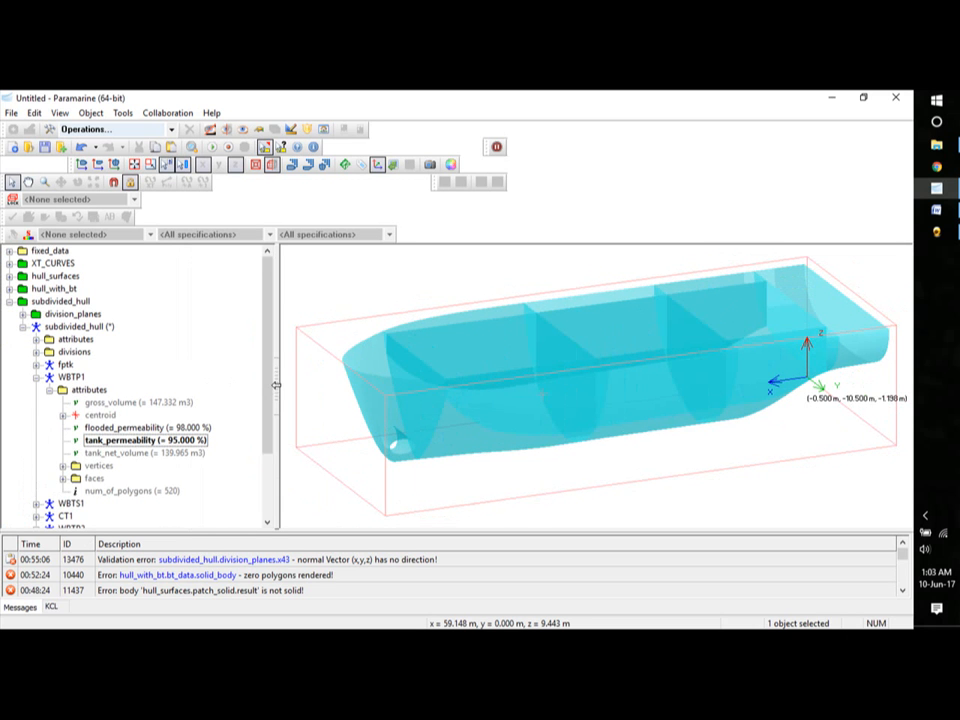
{"action": "left_click", "coordinate": [36, 378]}
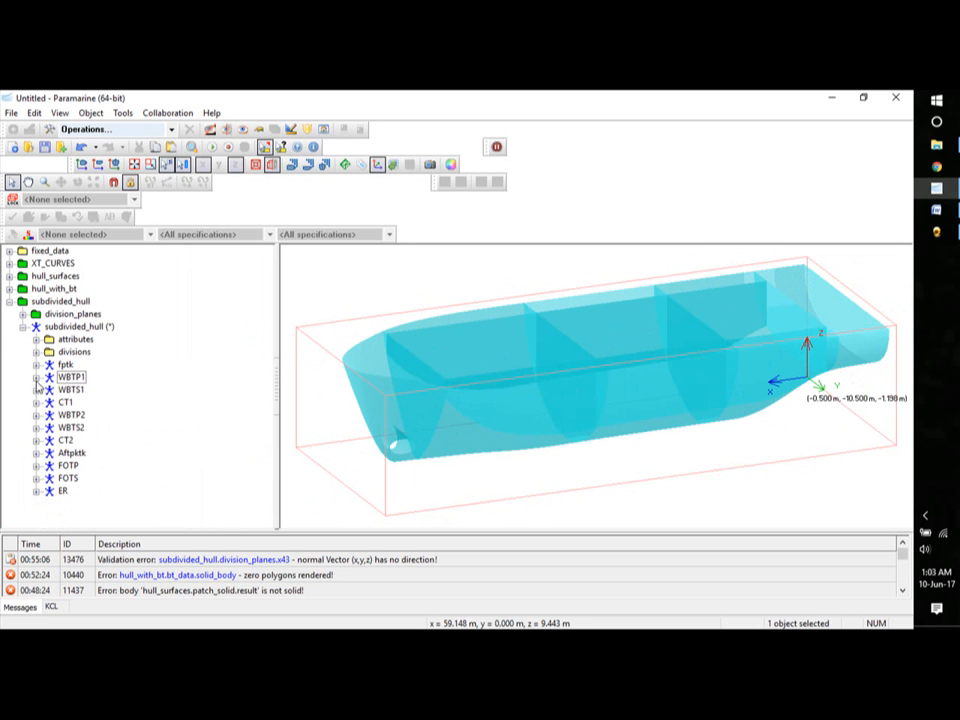
{"action": "left_click", "coordinate": [36, 390]}
{"action": "double_click", "coordinate": [62, 402]}
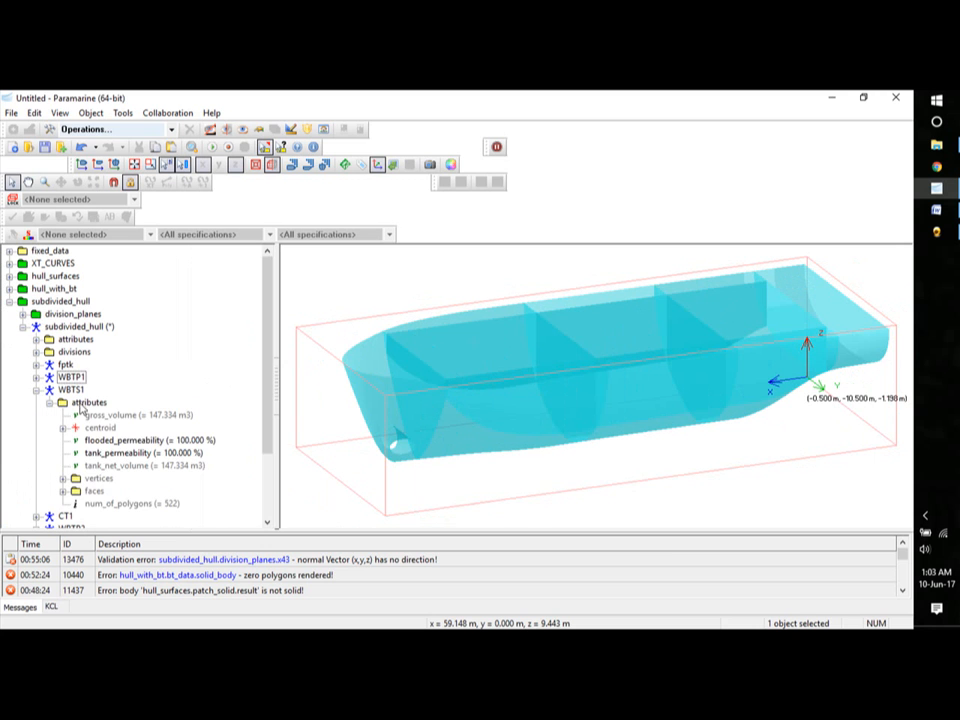
{"action": "double_click", "coordinate": [180, 440]}
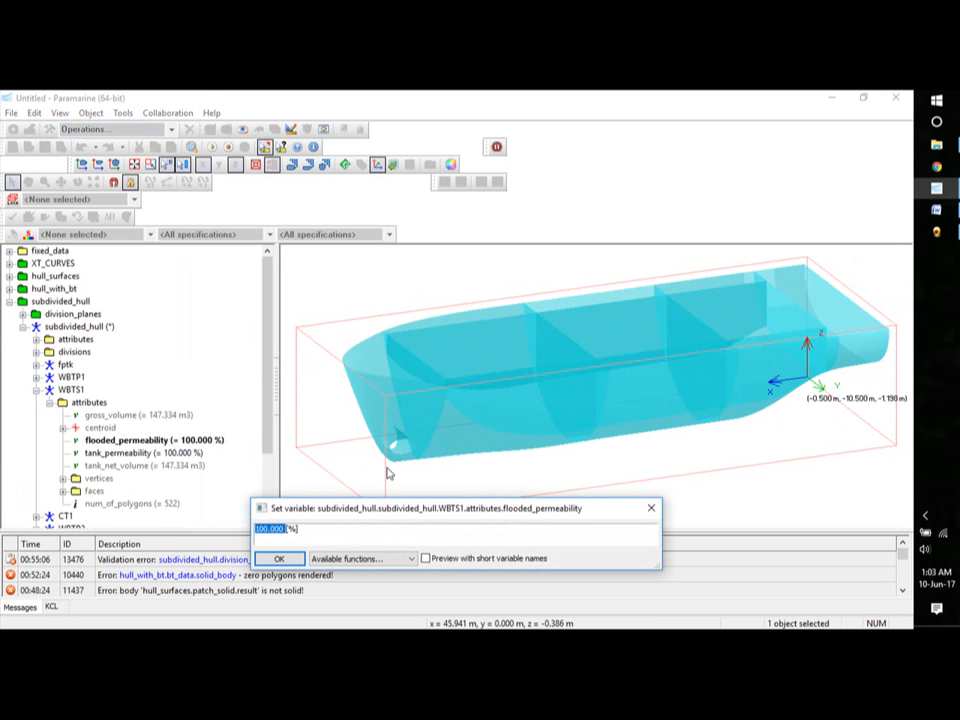
{"action": "type", "text": "98"}
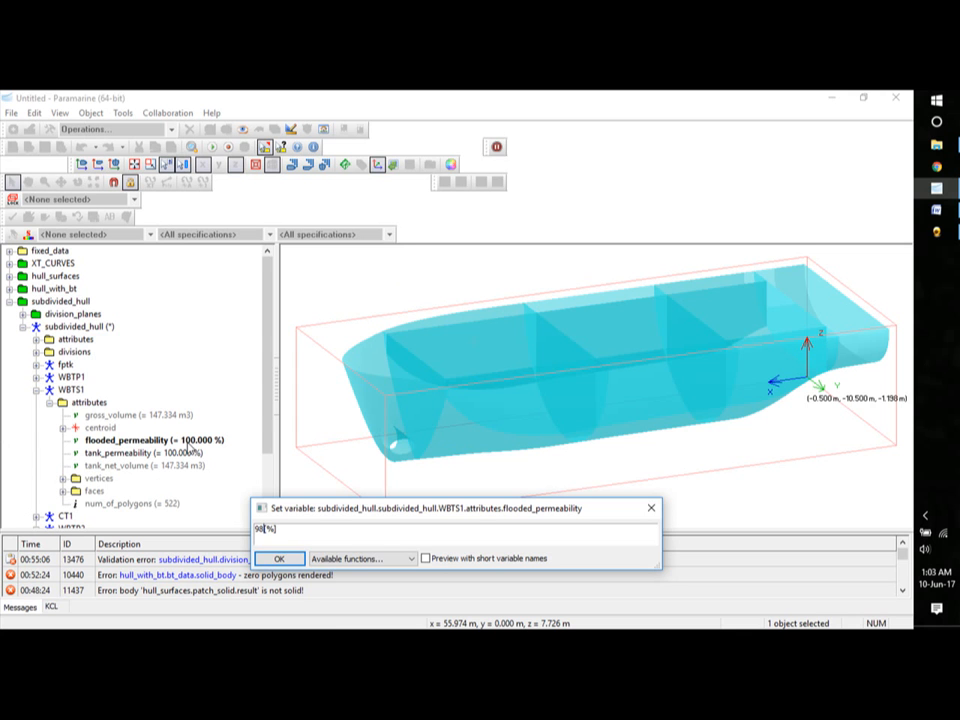
{"action": "left_click", "coordinate": [210, 449]}
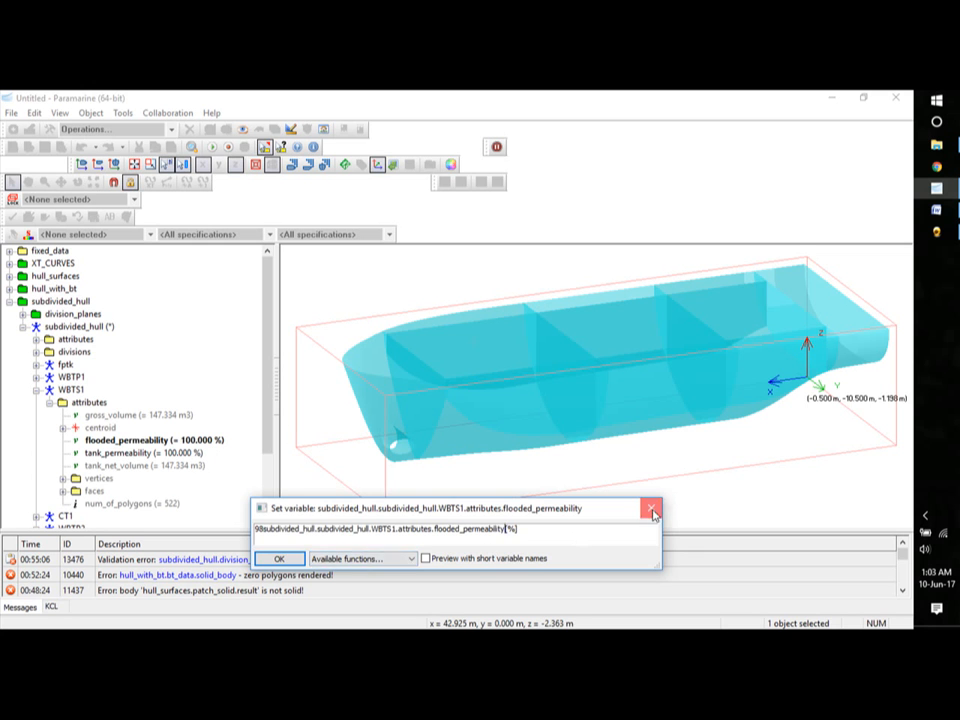
{"action": "key", "text": "Return"}
Open the flooded permeability of compartment WBTS1 for editing.
{"action": "double_click", "coordinate": [205, 447]}
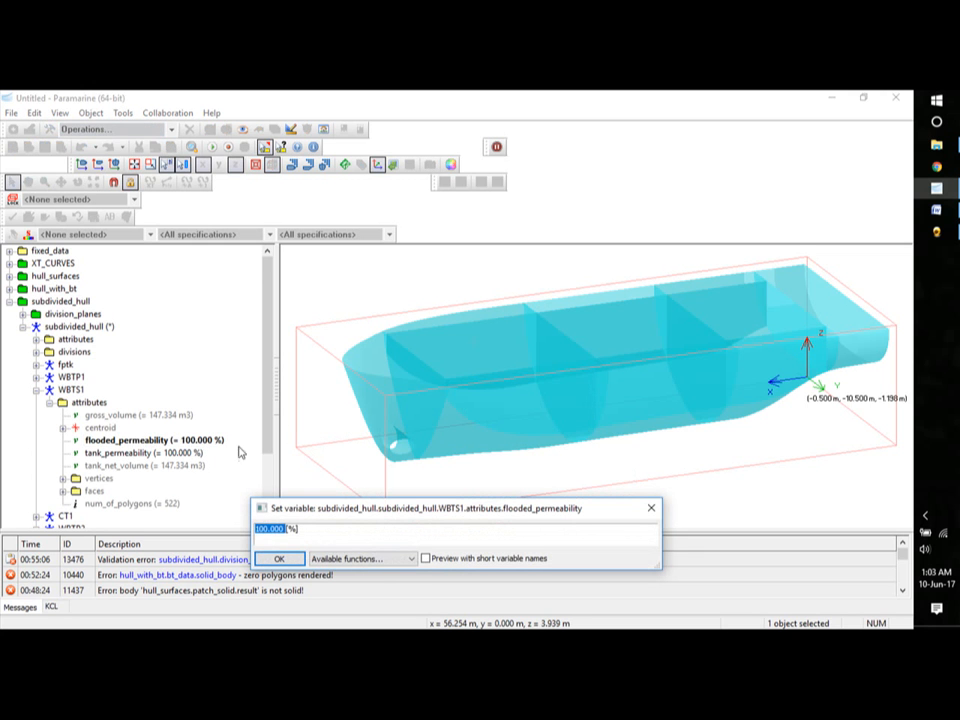
Set the WBTS1 compartment's flooded permeability to 98% and its tank permeability to 95%.
{"action": "type", "text": "98"}
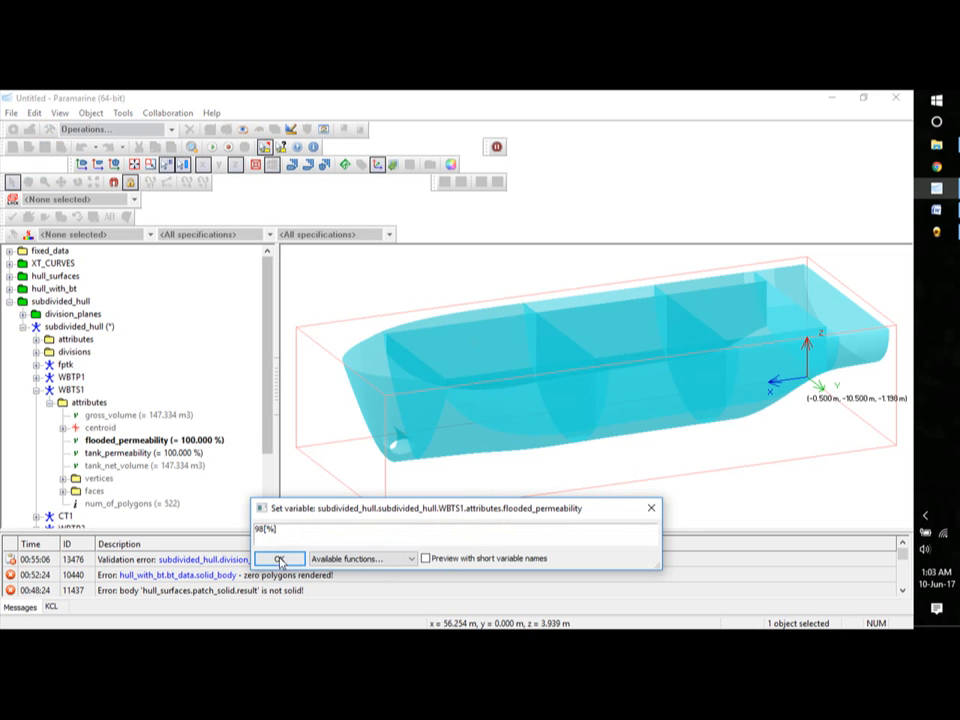
{"action": "left_click", "coordinate": [279, 558]}
{"action": "double_click", "coordinate": [188, 453]}
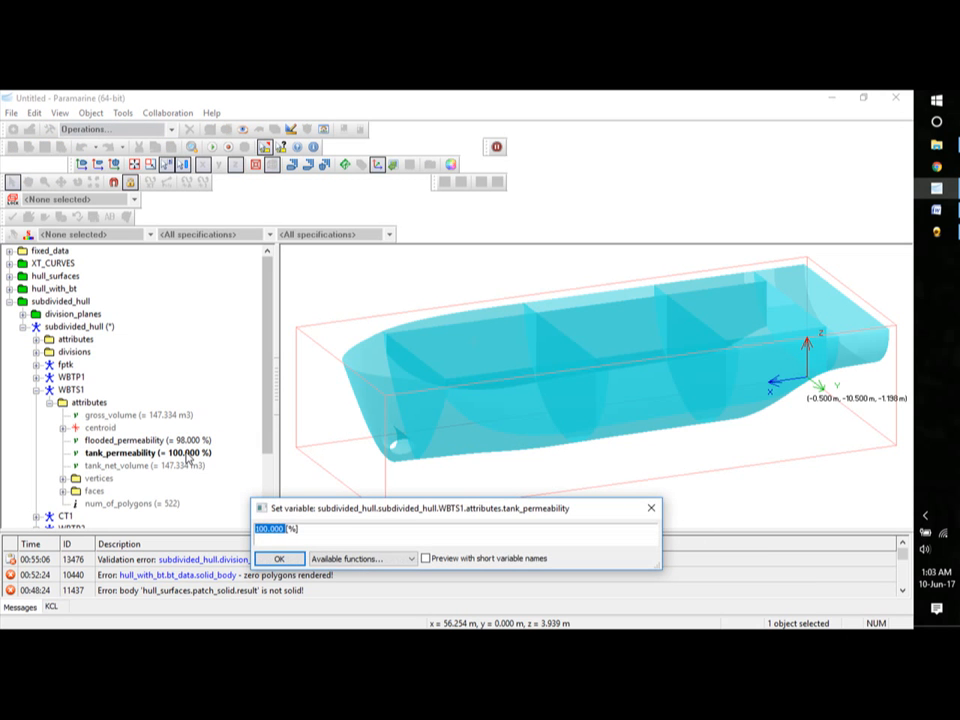
{"action": "type", "text": "95"}
{"action": "left_click", "coordinate": [278, 558]}
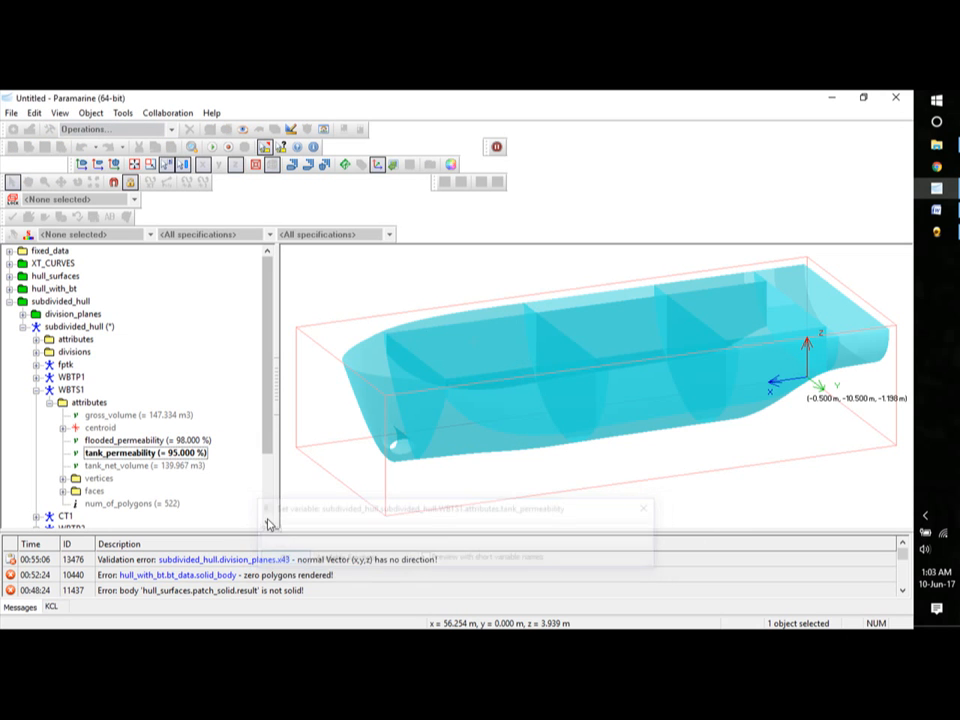
{"action": "left_click", "coordinate": [36, 390]}
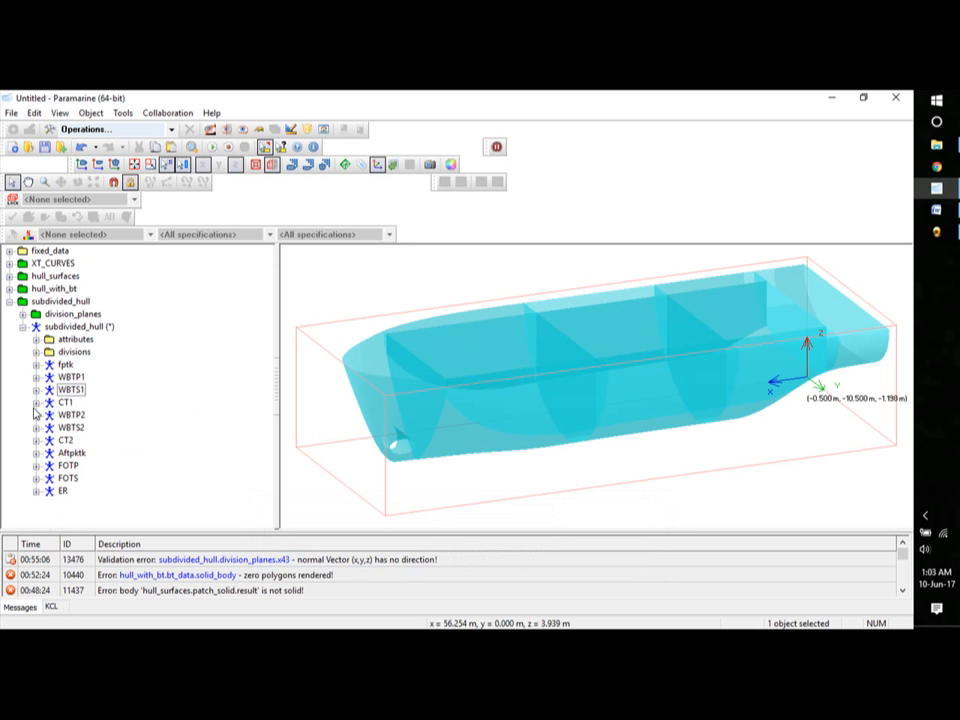
Set the CT1 compartment's flooded permeability to 98% and its tank permeability to 95%.
{"action": "left_click", "coordinate": [36, 402]}
{"action": "left_click", "coordinate": [49, 414]}
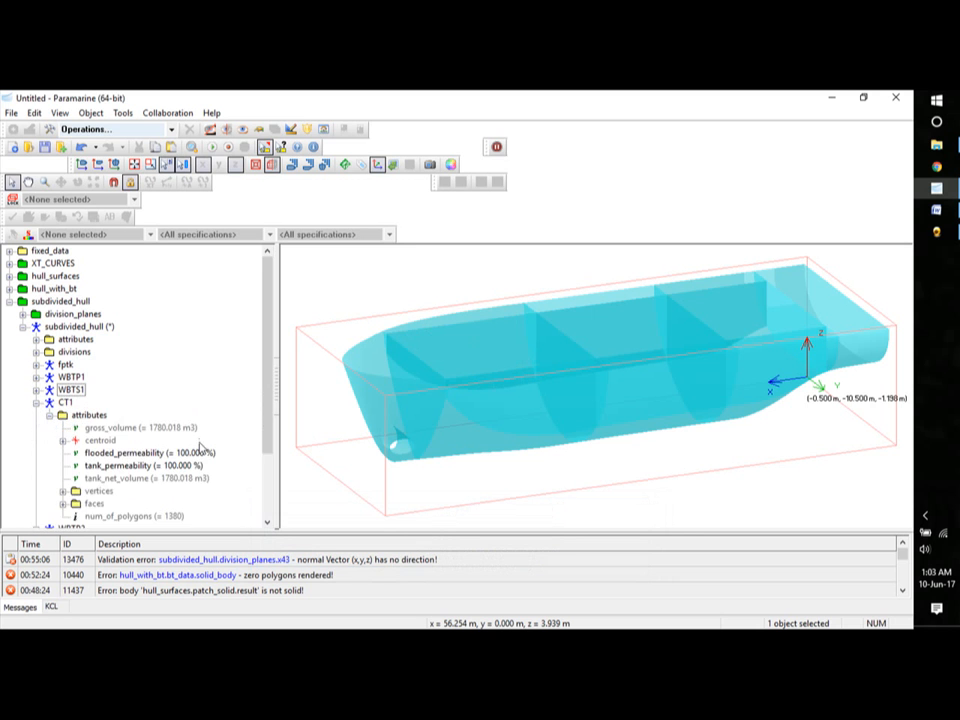
{"action": "double_click", "coordinate": [193, 453]}
{"action": "type", "text": "98[%"}
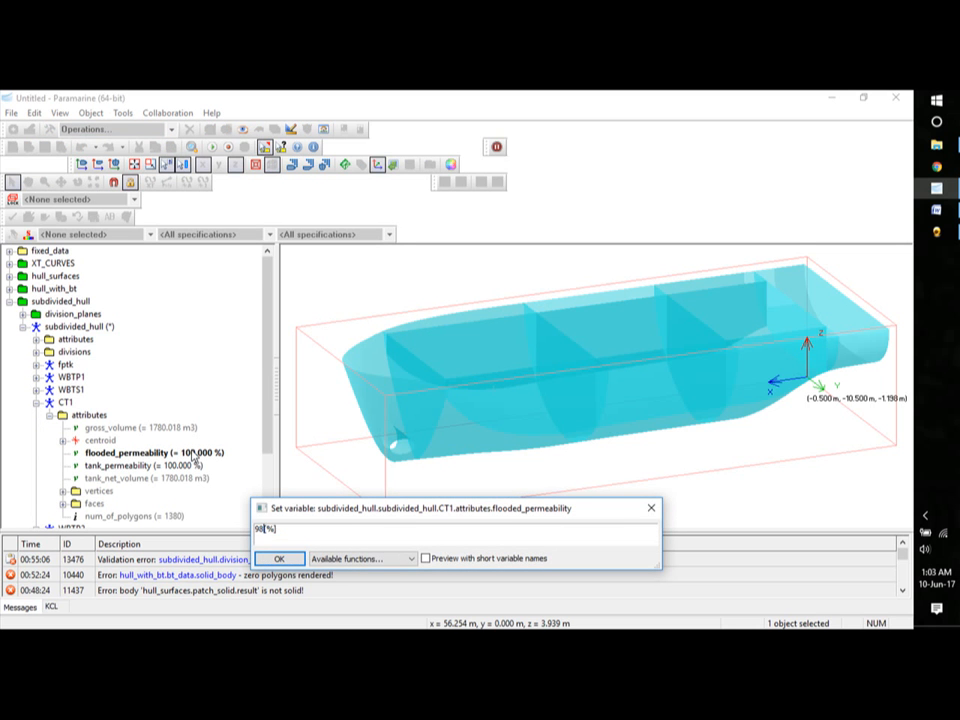
{"action": "left_click", "coordinate": [278, 558]}
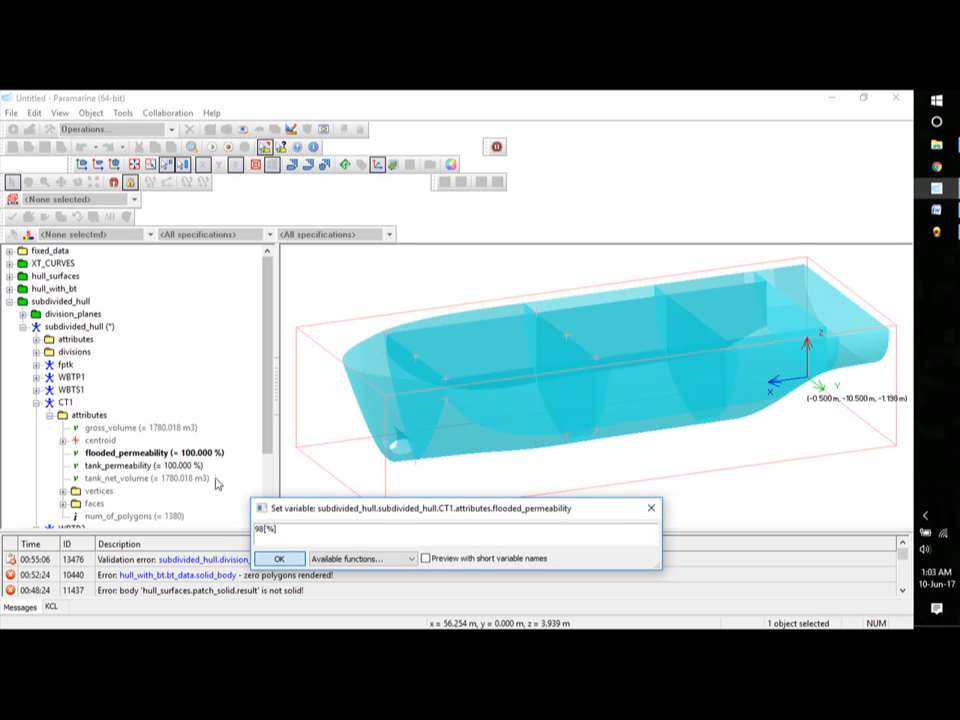
{"action": "double_click", "coordinate": [185, 466]}
{"action": "type", "text": "95[%"}
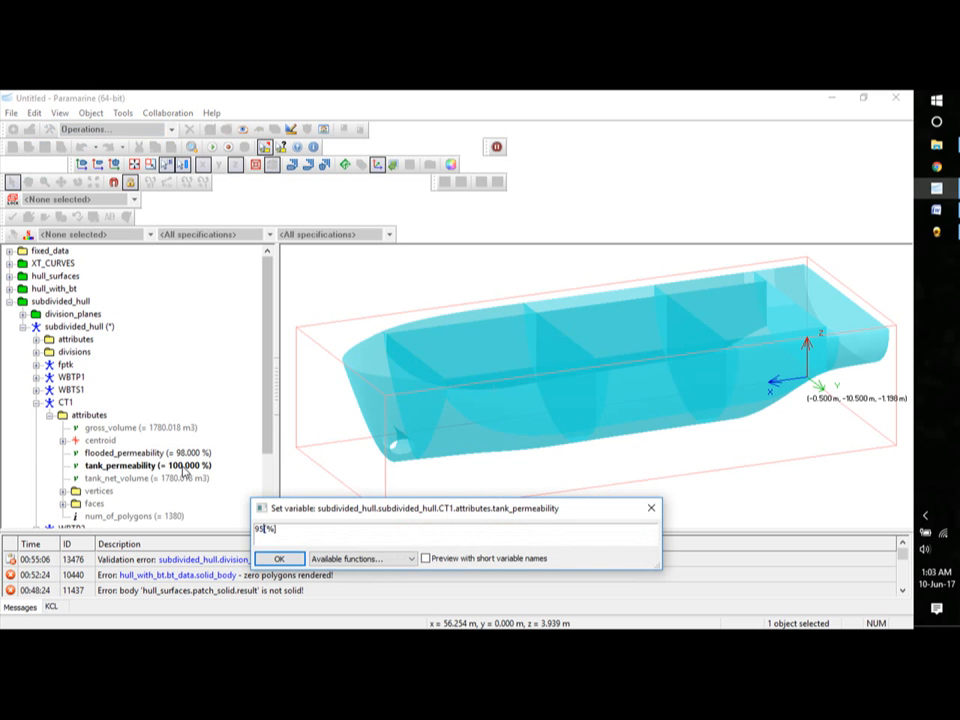
{"action": "left_click", "coordinate": [279, 558]}
{"action": "left_click", "coordinate": [36, 402]}
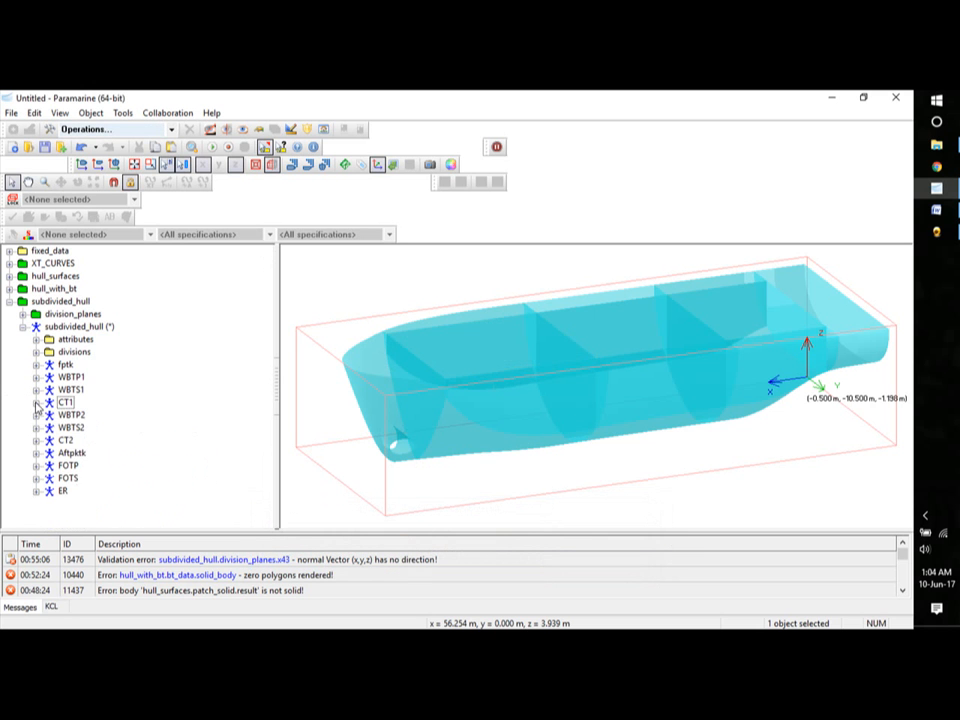
Set the WBTP2 compartment's flooded permeability to 98% and its tank permeability to 95%.
{"action": "left_click", "coordinate": [36, 414]}
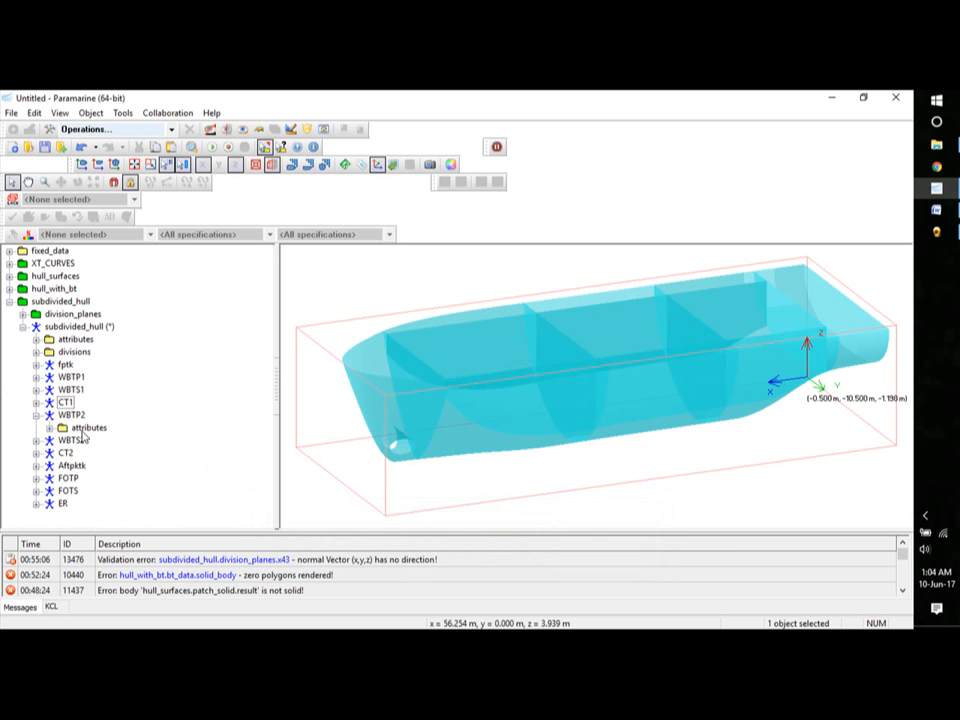
{"action": "double_click", "coordinate": [86, 428]}
{"action": "double_click", "coordinate": [201, 472]}
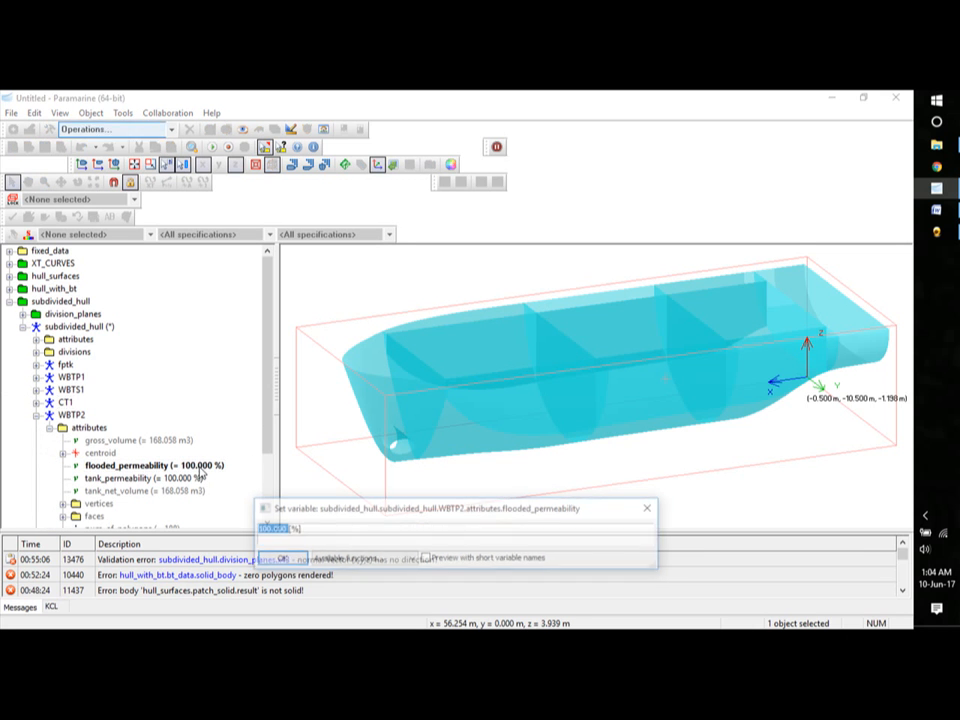
{"action": "type", "text": "98[%]"}
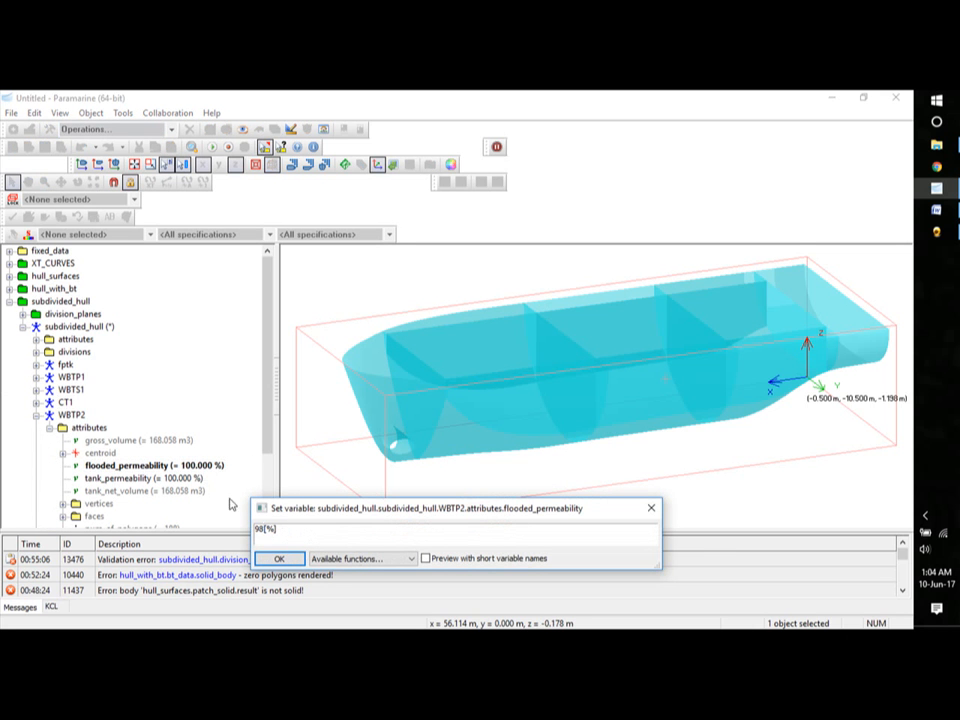
{"action": "left_click", "coordinate": [280, 558]}
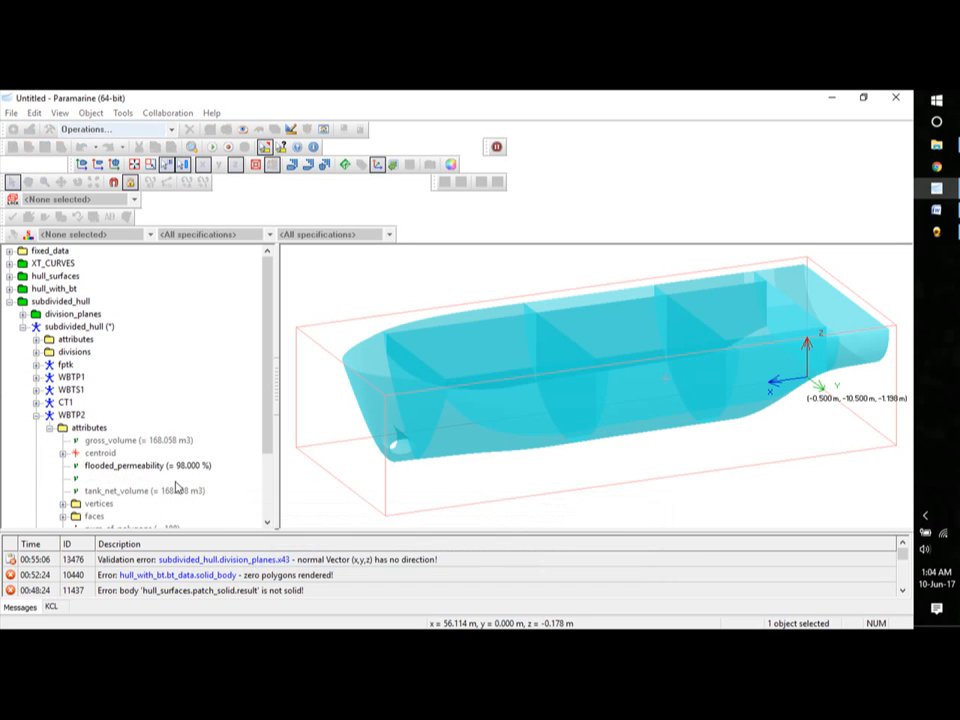
{"action": "double_click", "coordinate": [176, 480]}
{"action": "type", "text": "95[%"}
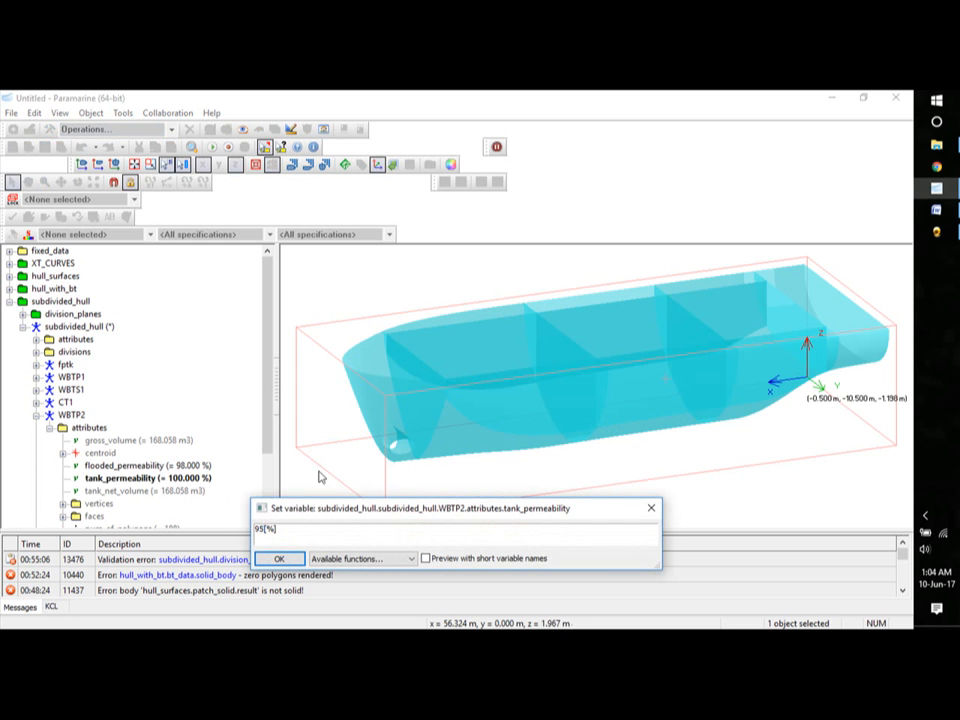
{"action": "left_click", "coordinate": [280, 559]}
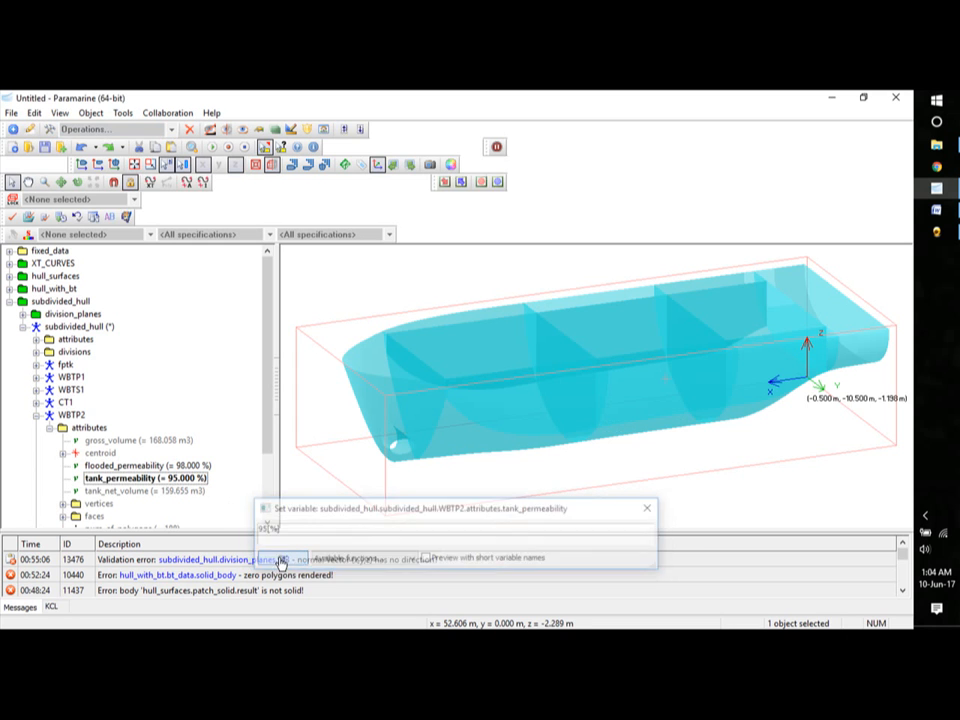
{"action": "left_click", "coordinate": [49, 428]}
{"action": "left_click", "coordinate": [36, 415]}
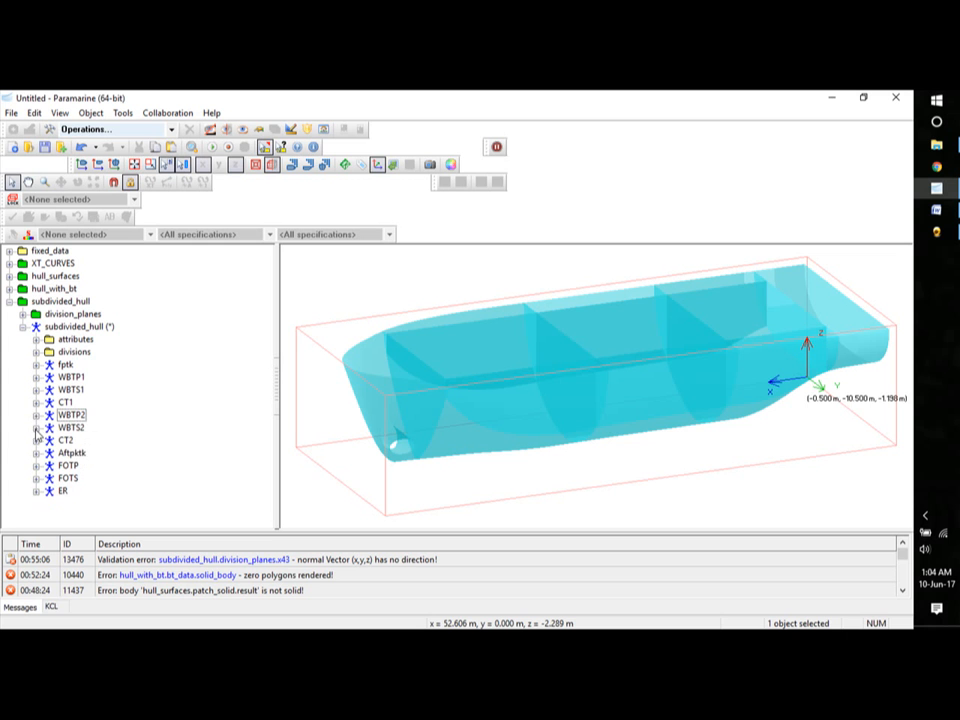
Set the WBTS2 compartment's flooded permeability to 98% and its tank permeability to 95%.
{"action": "left_click", "coordinate": [36, 428]}
{"action": "left_click", "coordinate": [49, 440]}
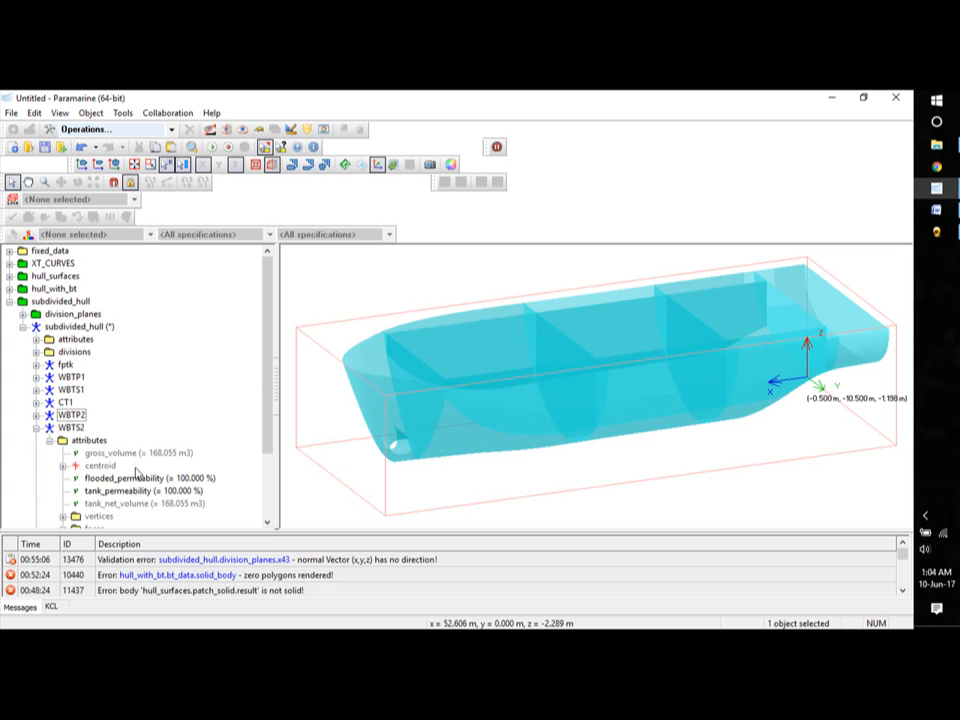
{"action": "double_click", "coordinate": [190, 477]}
{"action": "type", "text": "9"}
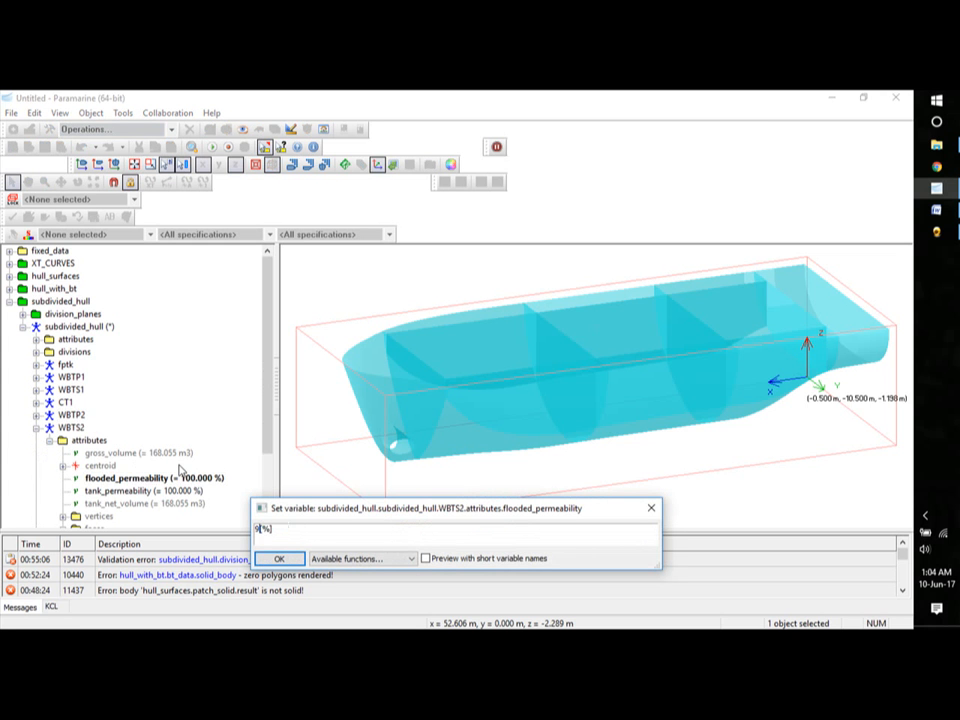
{"action": "type", "text": "8"}
{"action": "left_click", "coordinate": [279, 558]}
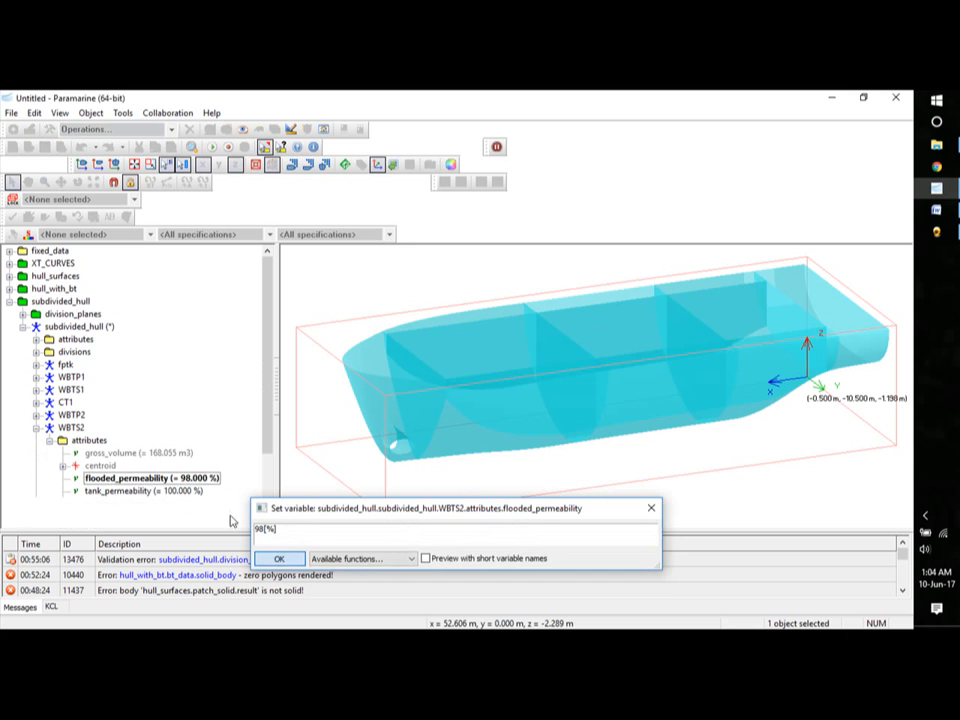
{"action": "double_click", "coordinate": [189, 492]}
{"action": "type", "text": "95[%"}
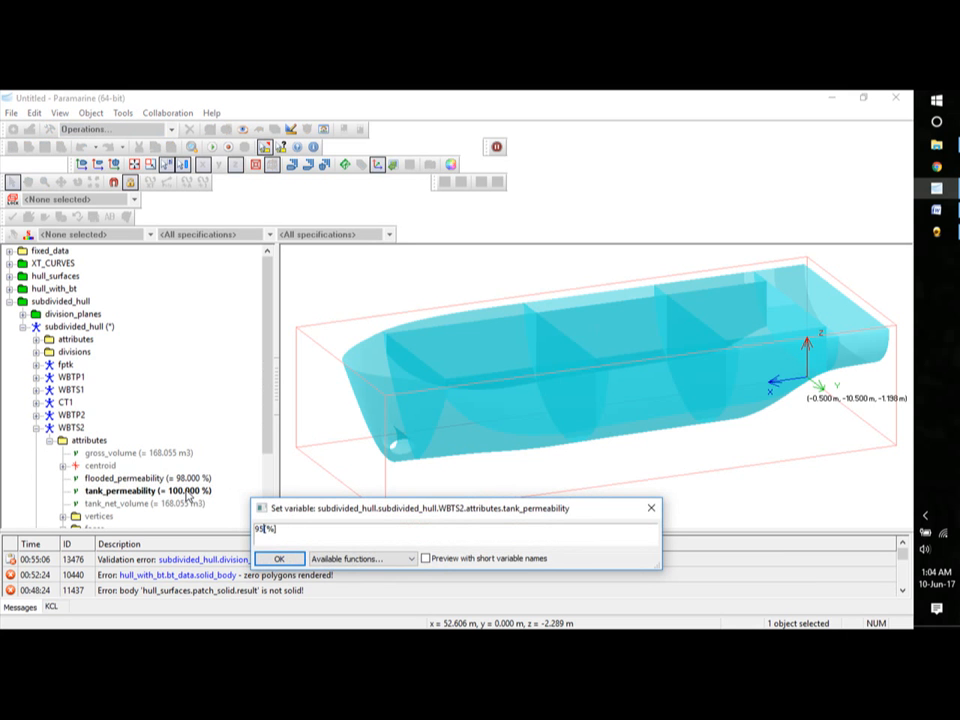
{"action": "left_click", "coordinate": [272, 558]}
{"action": "left_click", "coordinate": [36, 428]}
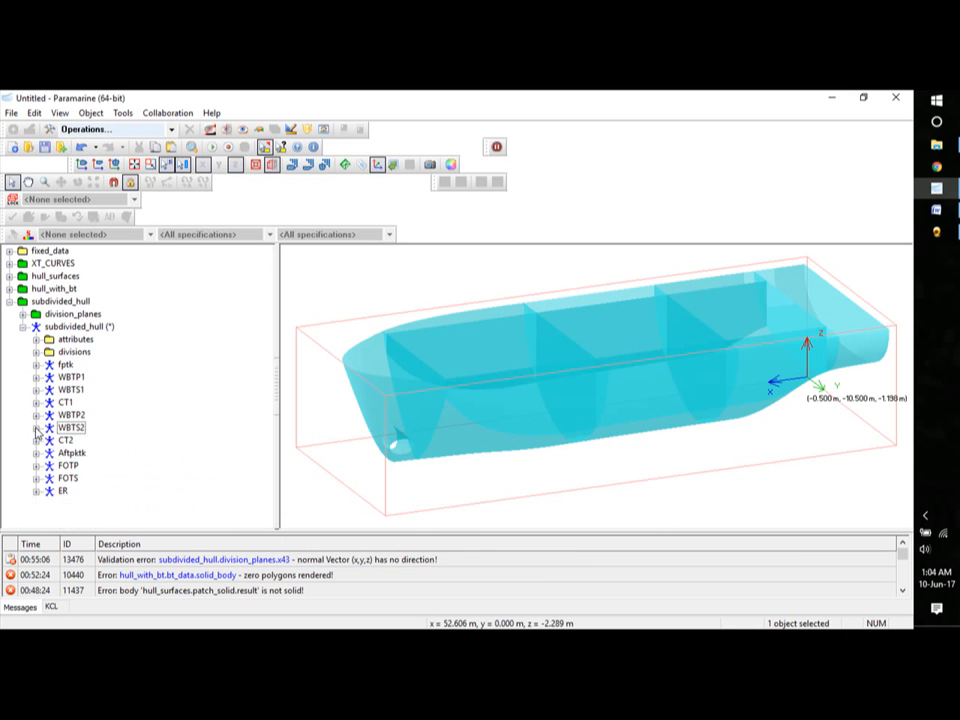
Set the CT2 compartment's flooded permeability to 98% and its tank permeability to 95%.
{"action": "left_click", "coordinate": [36, 440]}
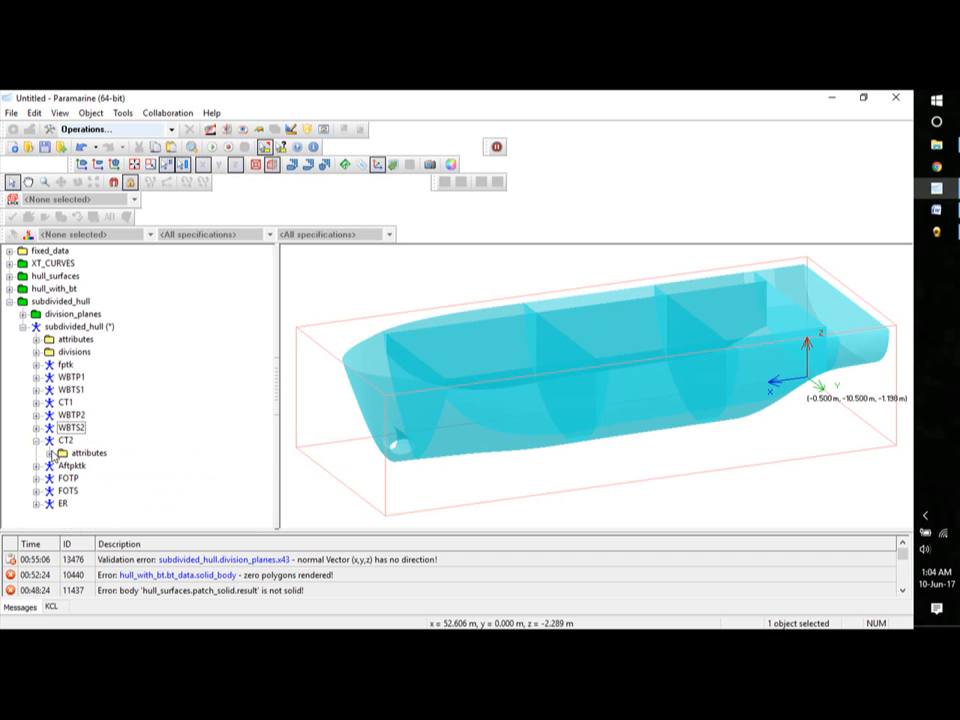
{"action": "left_click", "coordinate": [49, 453]}
{"action": "double_click", "coordinate": [213, 494]}
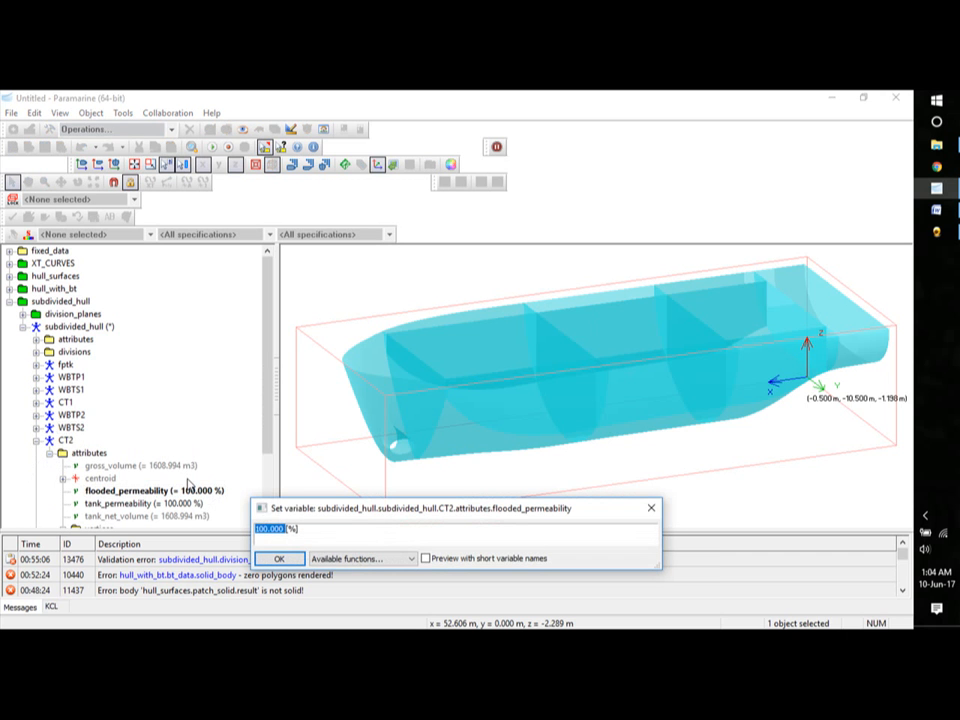
{"action": "type", "text": "98"}
{"action": "left_click", "coordinate": [279, 558]}
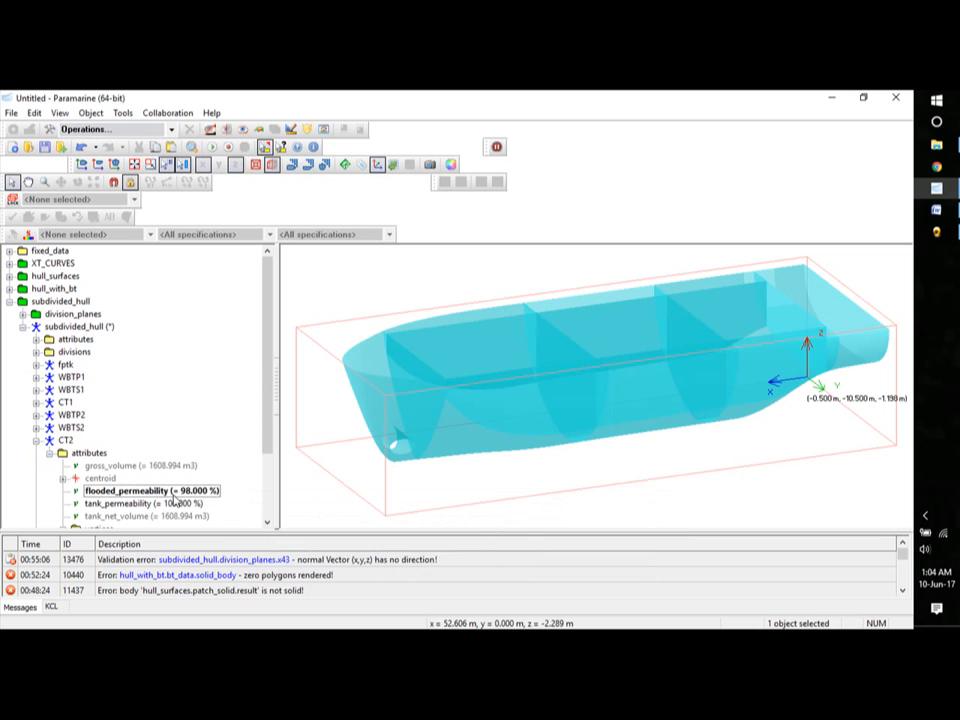
{"action": "left_click", "coordinate": [177, 508]}
{"action": "double_click", "coordinate": [177, 508]}
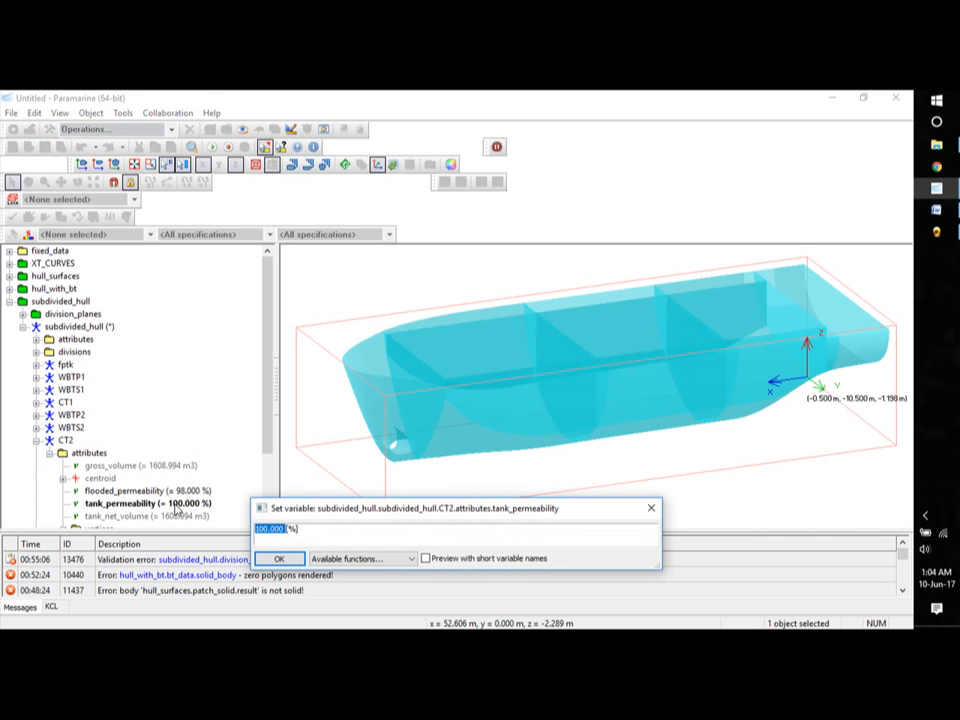
{"action": "type", "text": "95"}
{"action": "left_click", "coordinate": [279, 558]}
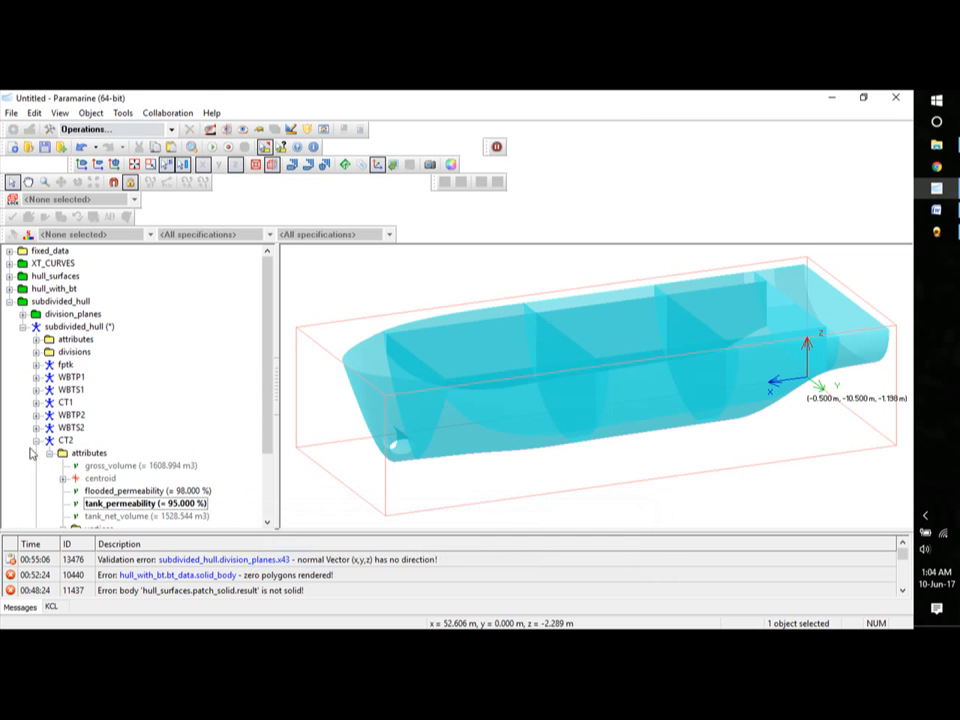
{"action": "left_click", "coordinate": [36, 441]}
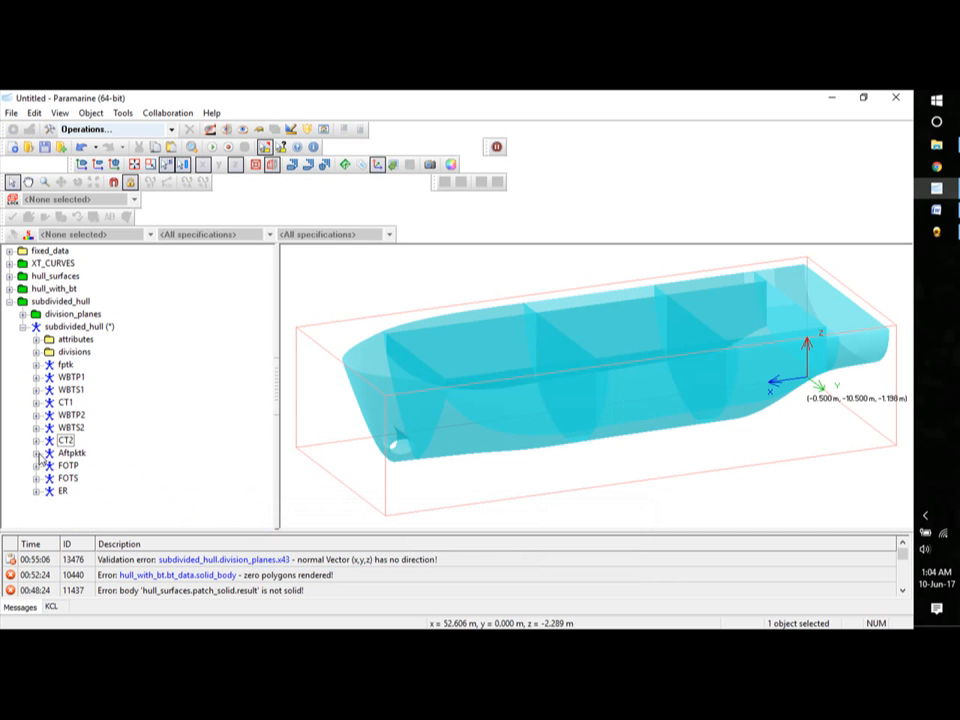
Set the Aftpktk compartment's flooded permeability to 98% and its tank permeability to 95%.
{"action": "left_click", "coordinate": [36, 453]}
{"action": "left_click", "coordinate": [49, 466]}
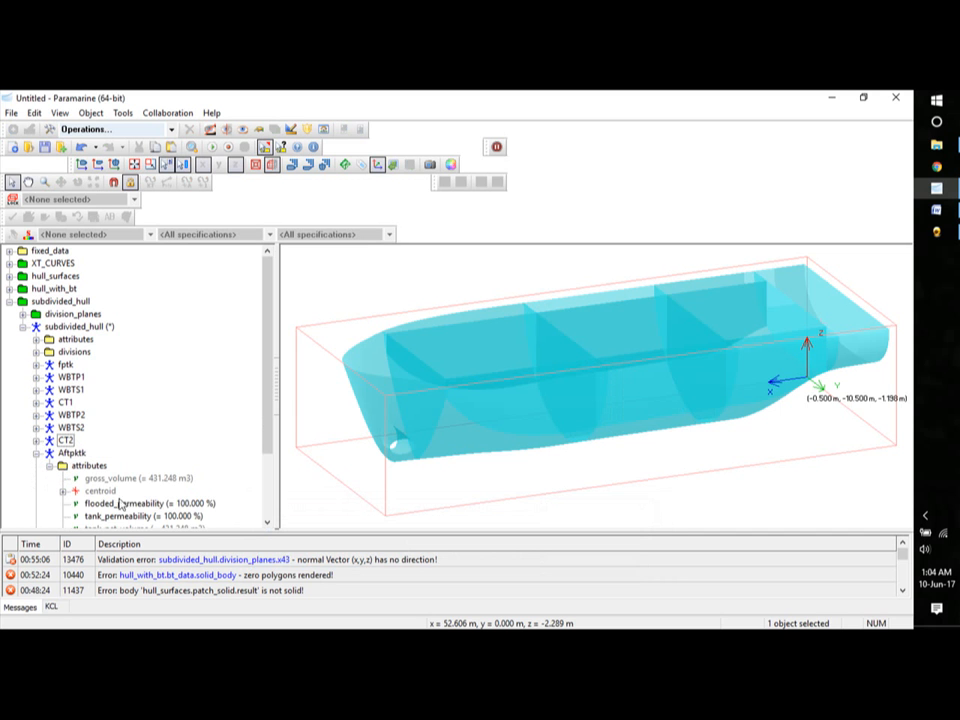
{"action": "double_click", "coordinate": [185, 504]}
{"action": "type", "text": "98[%"}
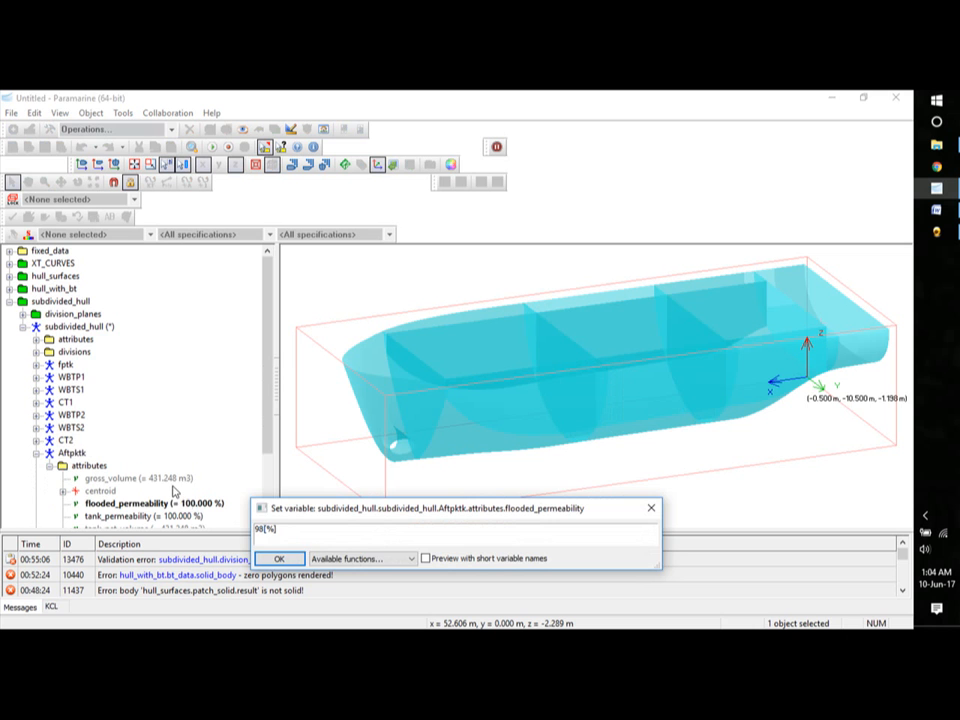
{"action": "left_click", "coordinate": [279, 558]}
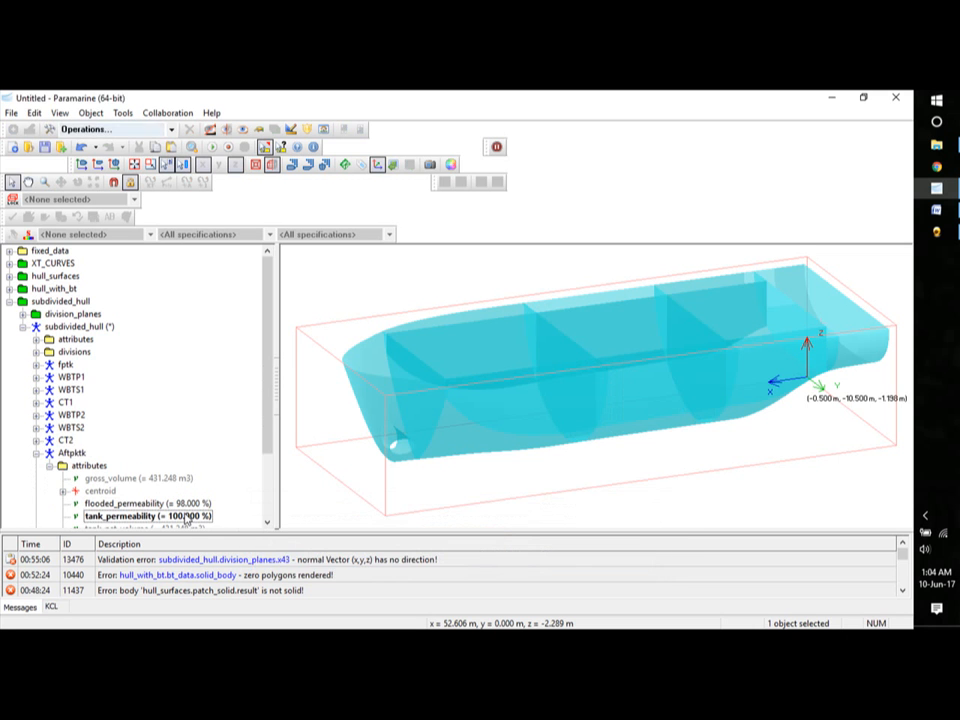
{"action": "double_click", "coordinate": [185, 516]}
{"action": "type", "text": "95[%"}
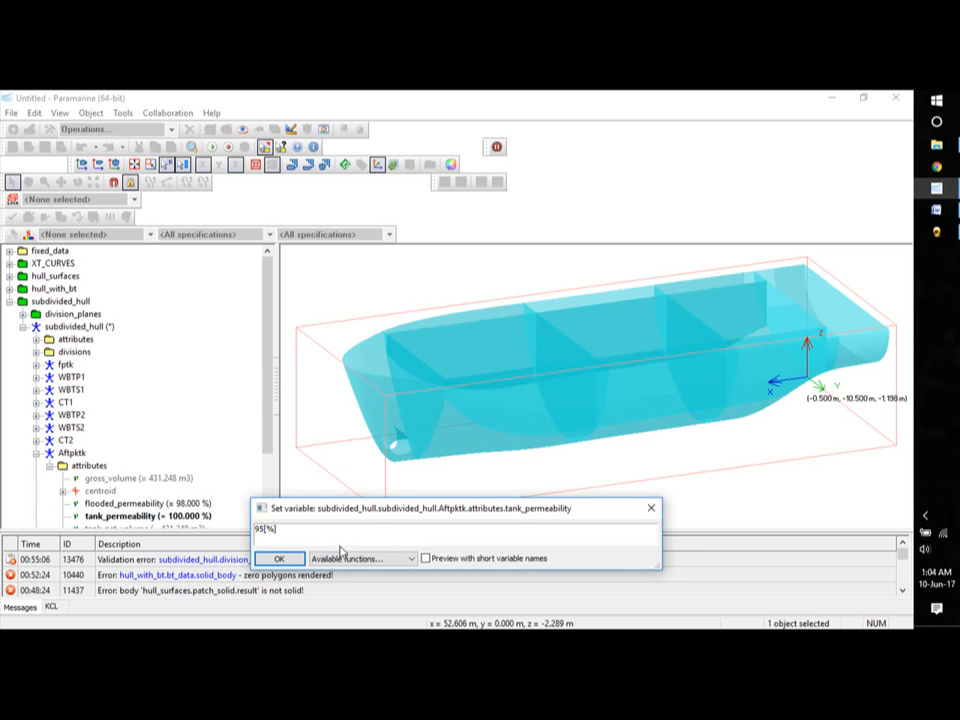
{"action": "left_click", "coordinate": [279, 558]}
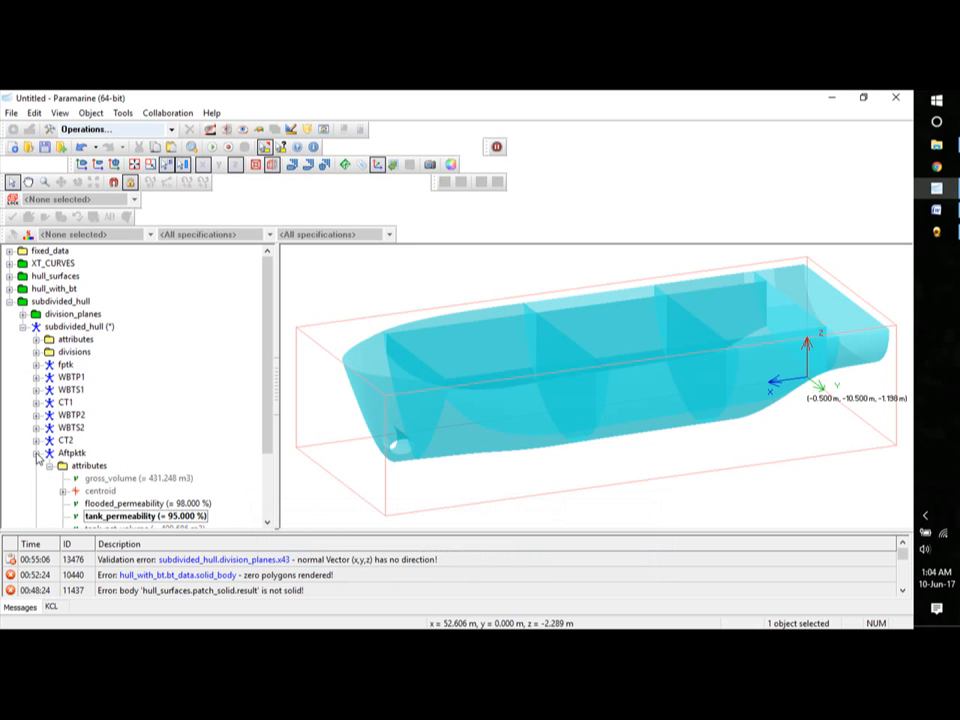
Change the Aftpktk compartment's flooded permeability to 95% and its tank permeability to 90%.
{"action": "left_click", "coordinate": [193, 506]}
{"action": "double_click", "coordinate": [193, 506]}
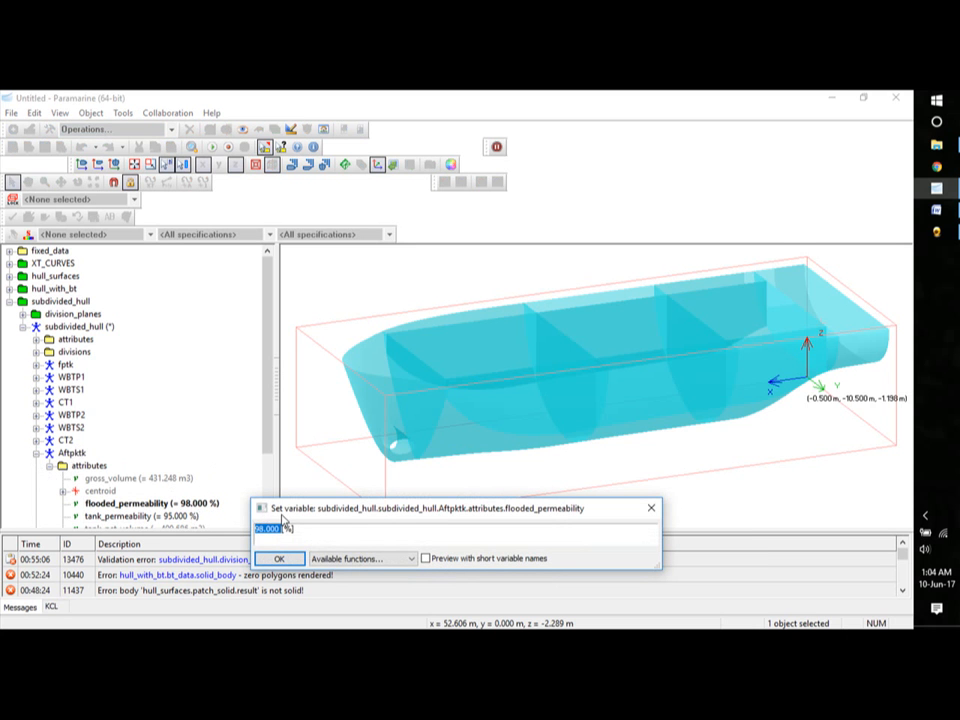
{"action": "type", "text": "95[%"}
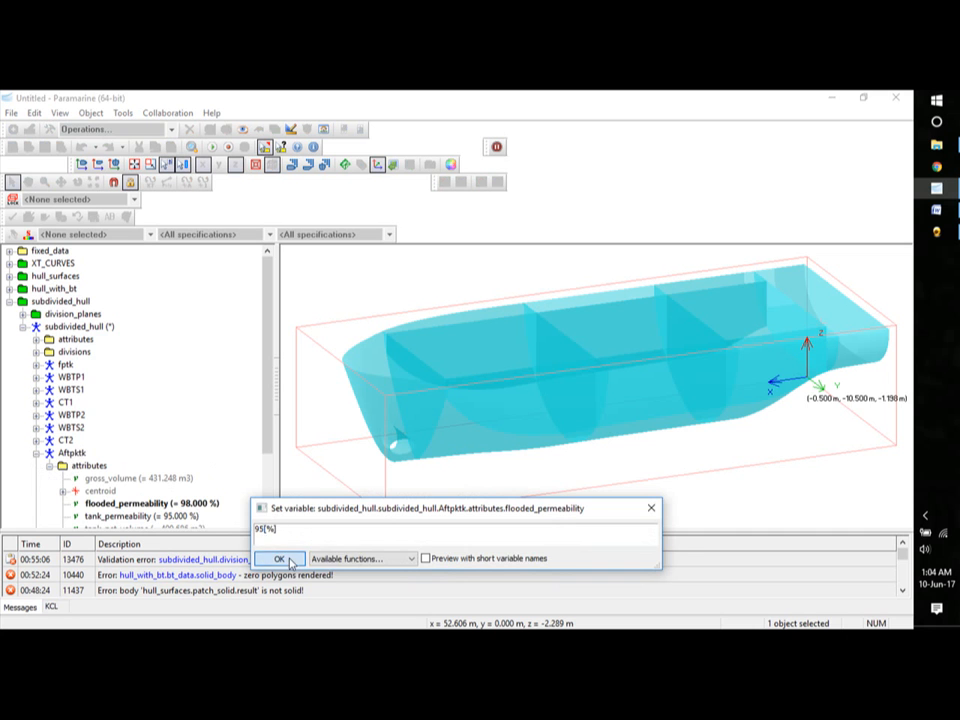
{"action": "left_click", "coordinate": [280, 559]}
{"action": "left_click", "coordinate": [170, 516]}
{"action": "double_click", "coordinate": [170, 516]}
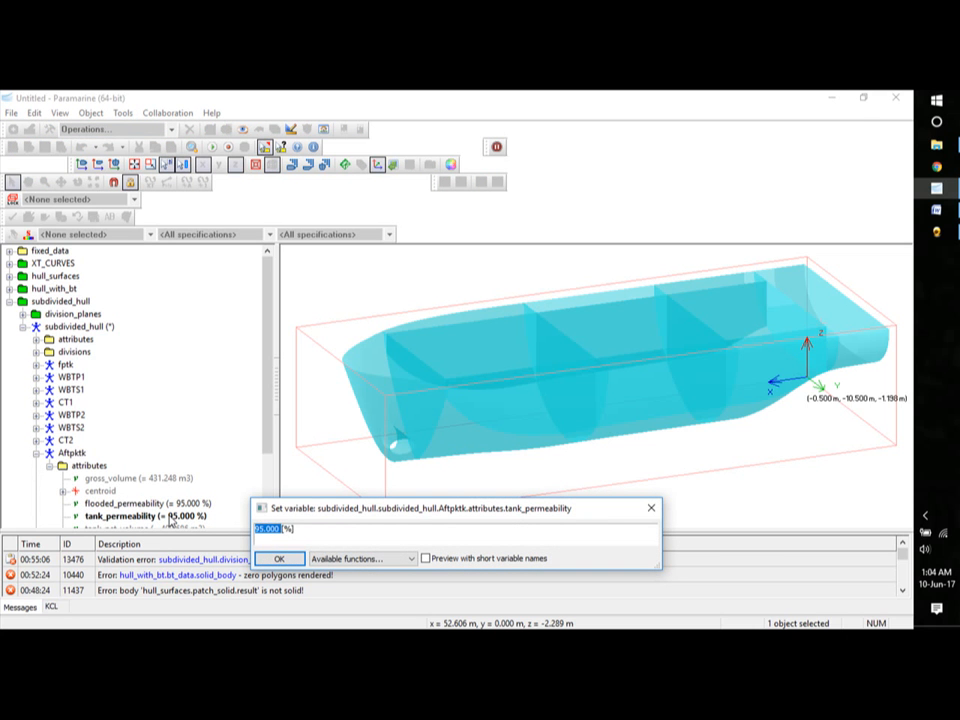
{"action": "type", "text": "90"}
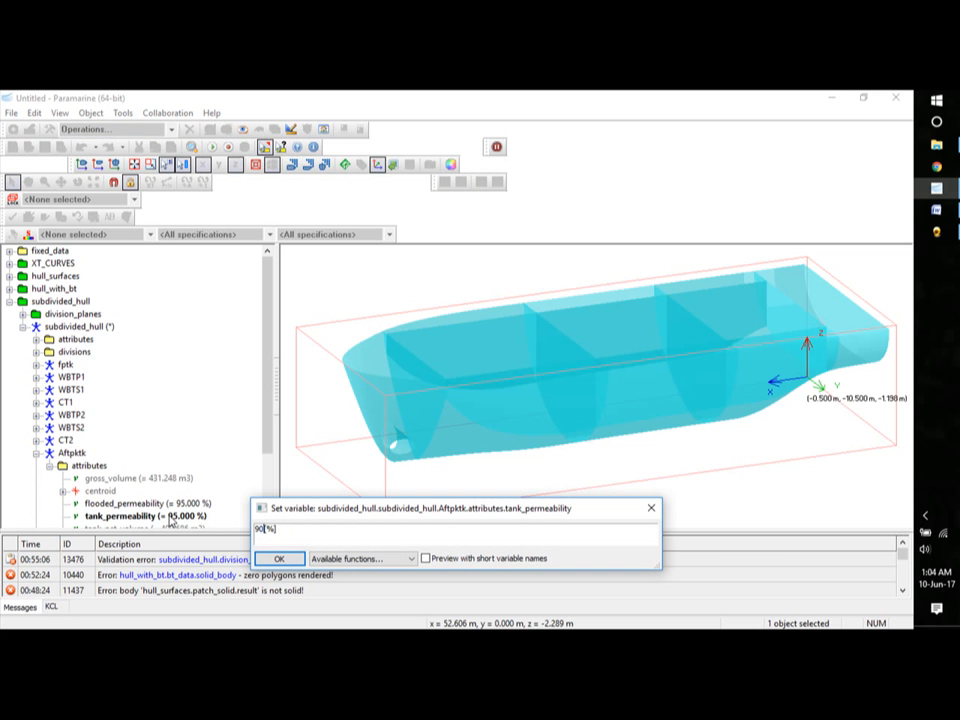
{"action": "left_click", "coordinate": [279, 560]}
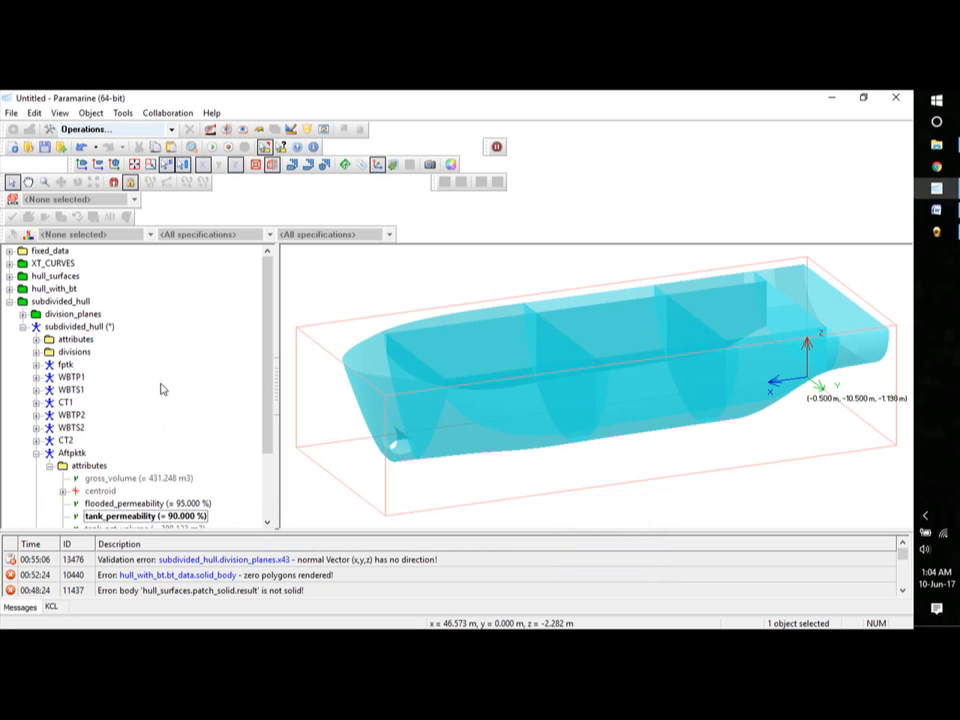
{"action": "left_click", "coordinate": [36, 454]}
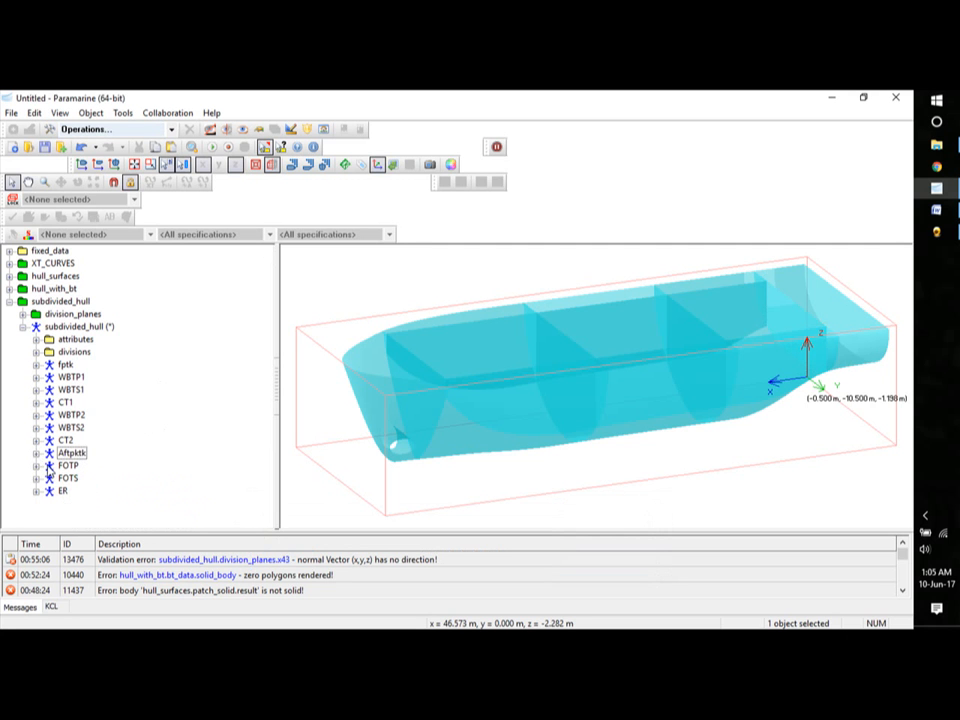
Set the FOTP compartment's flooded permeability to 98% and its tank permeability to 95%.
{"action": "left_click", "coordinate": [36, 466]}
{"action": "left_click", "coordinate": [49, 478]}
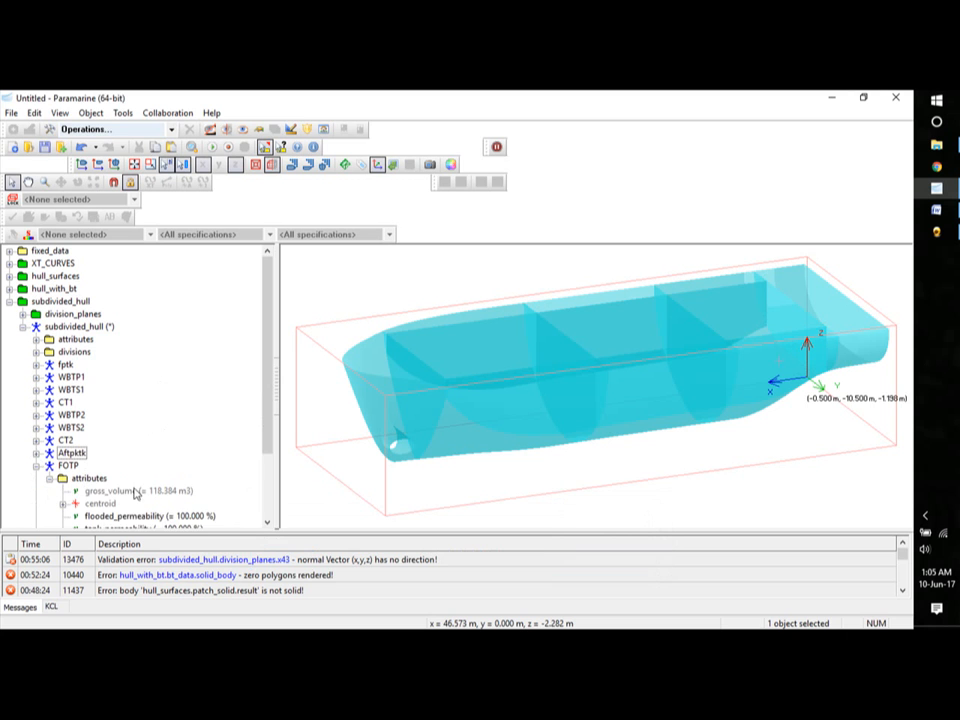
{"action": "double_click", "coordinate": [205, 517]}
{"action": "type", "text": "98[%"}
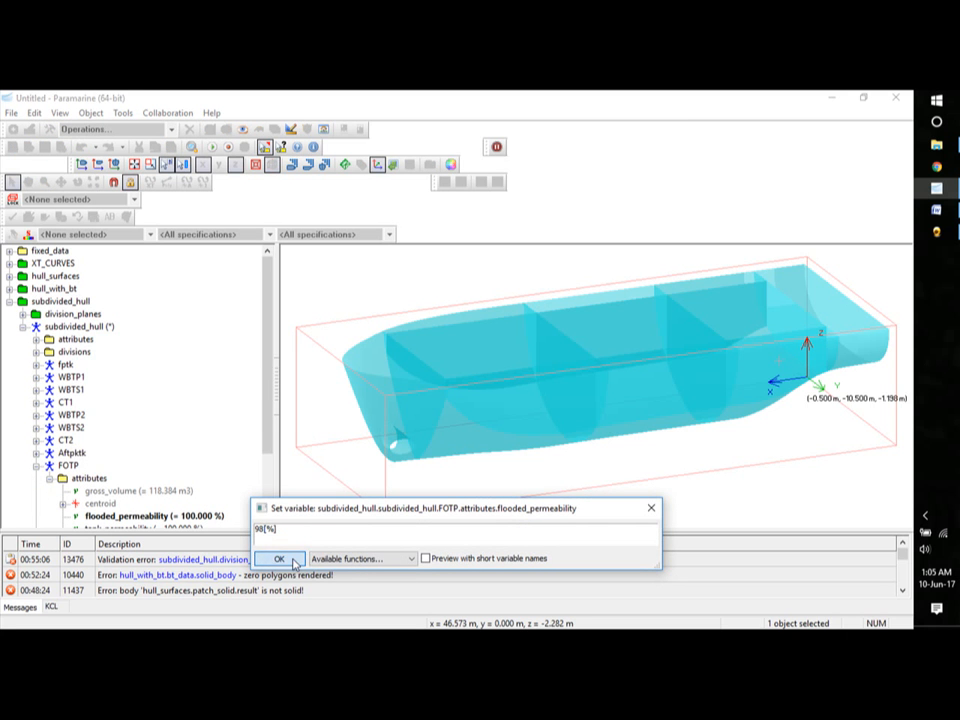
{"action": "left_click", "coordinate": [280, 559]}
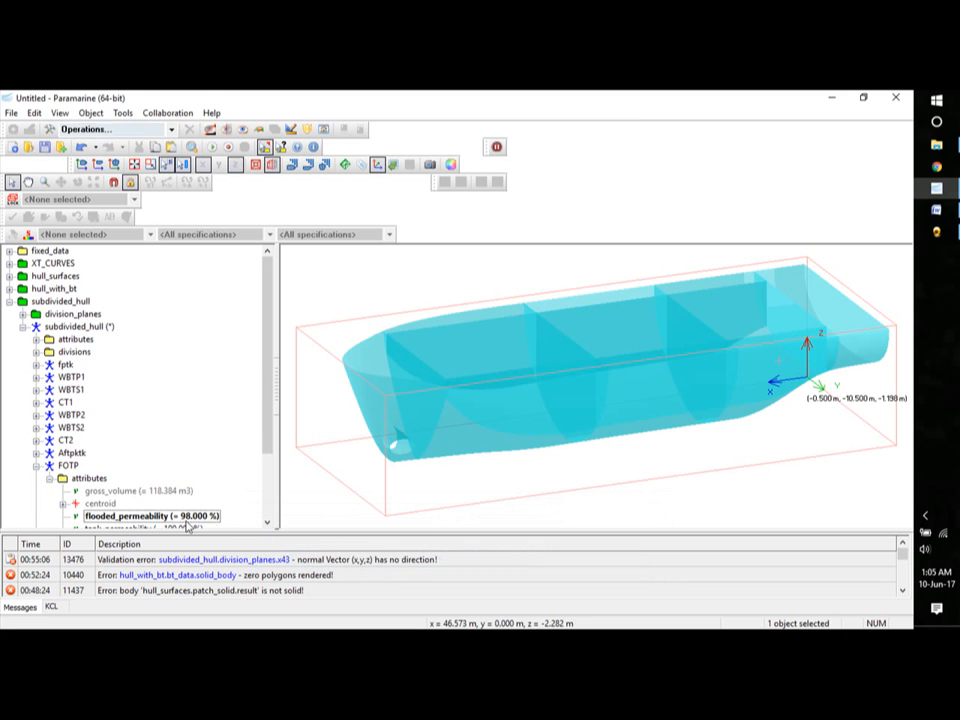
{"action": "double_click", "coordinate": [188, 528]}
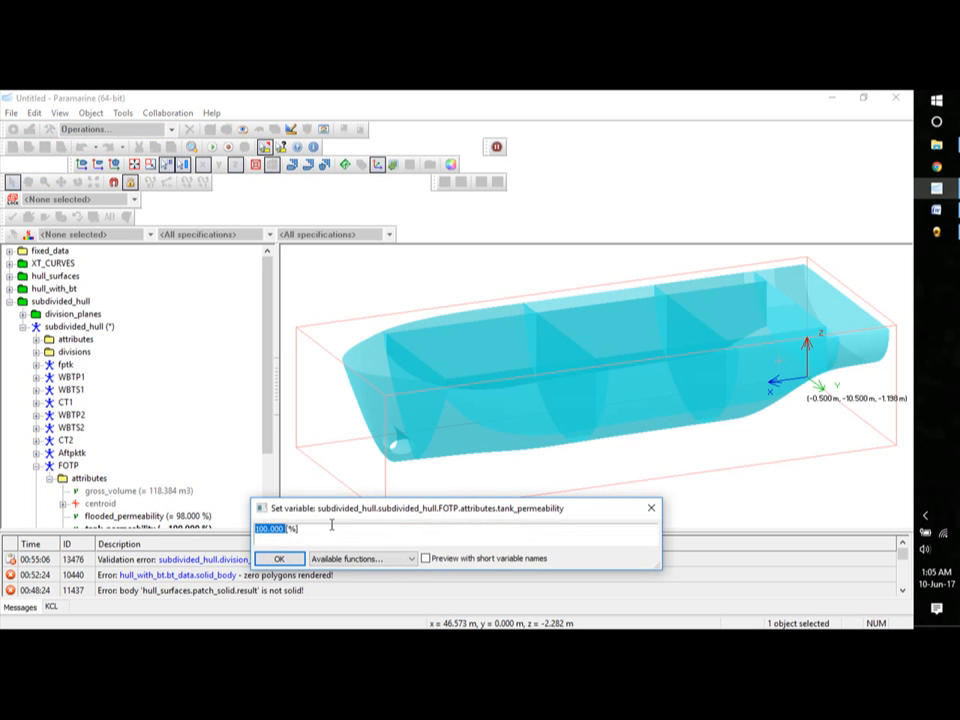
{"action": "type", "text": "95"}
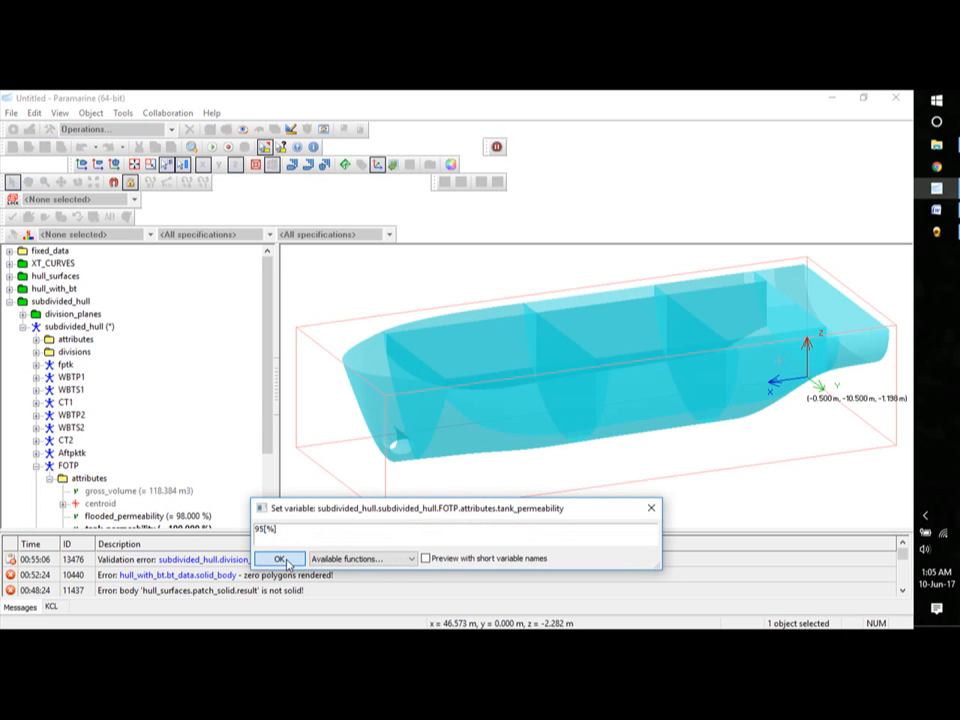
{"action": "left_click", "coordinate": [279, 559]}
{"action": "left_click_drag", "start_coordinate": [270, 396], "coordinate": [272, 468]}
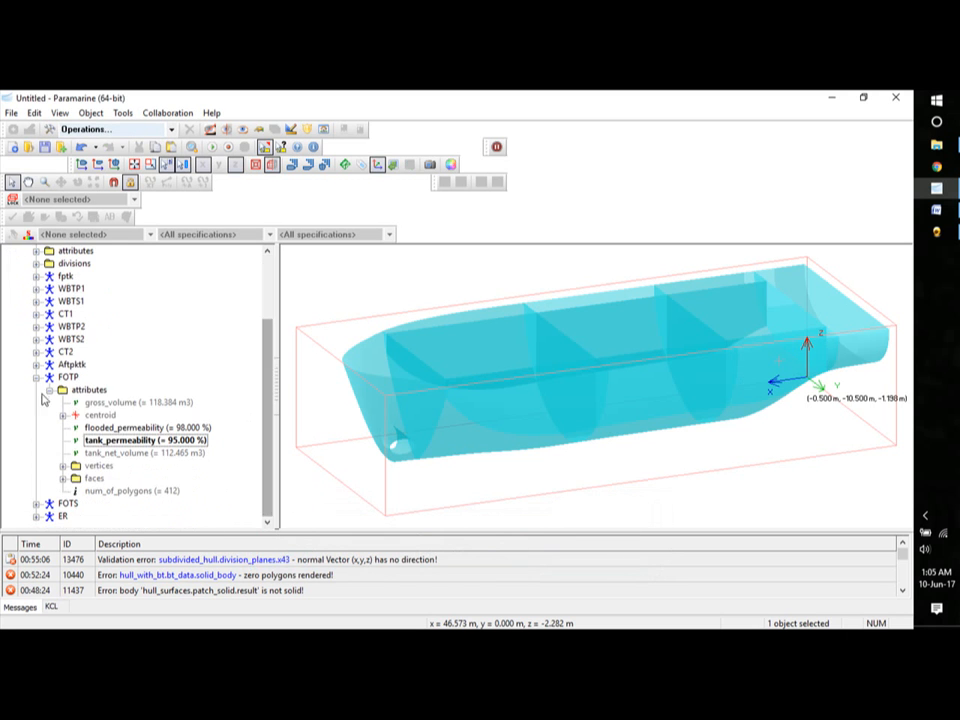
{"action": "left_click", "coordinate": [36, 378]}
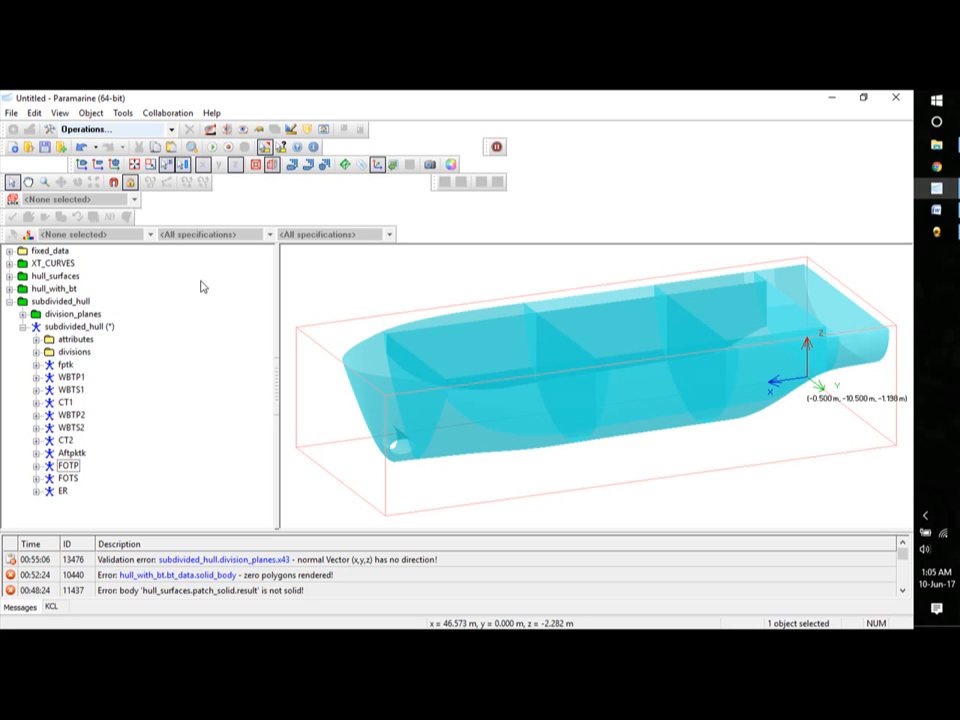
Set the FOTS compartment's flooded permeability to 98% and its tank permeability to 95%.
{"action": "left_click", "coordinate": [36, 479]}
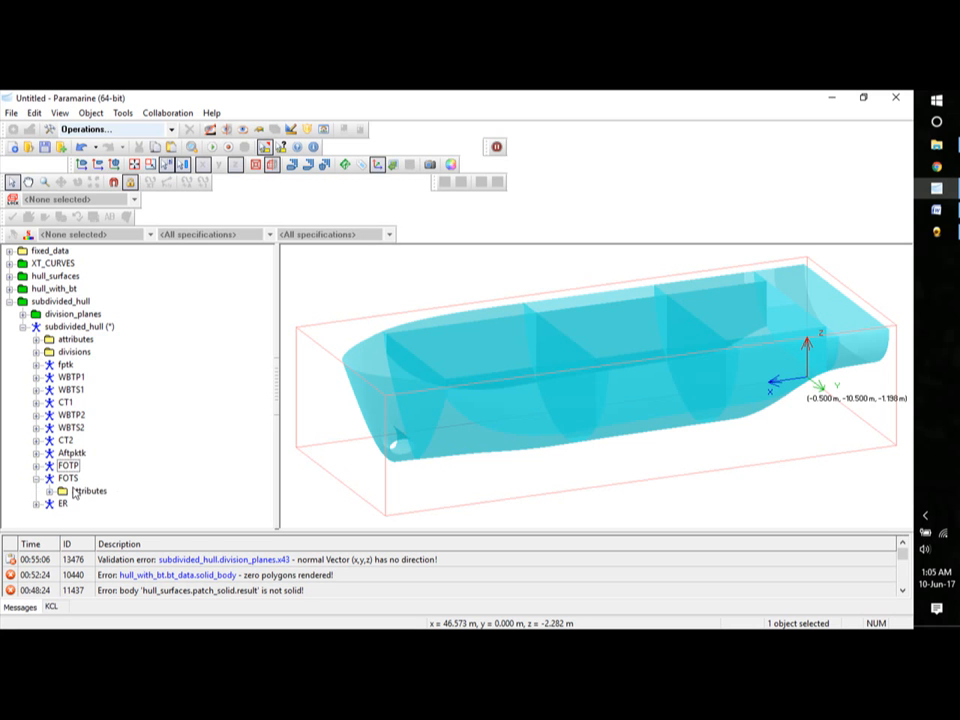
{"action": "left_click", "coordinate": [50, 491]}
{"action": "scroll", "coordinate": [257, 399], "scroll_direction": "down", "scroll_amount": 3}
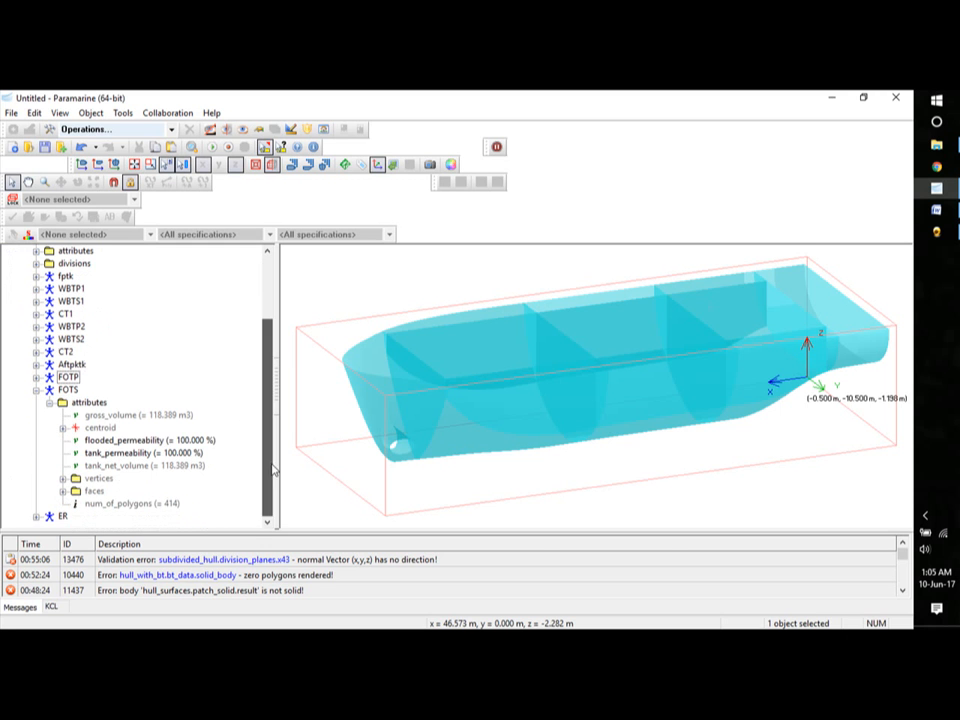
{"action": "double_click", "coordinate": [190, 441]}
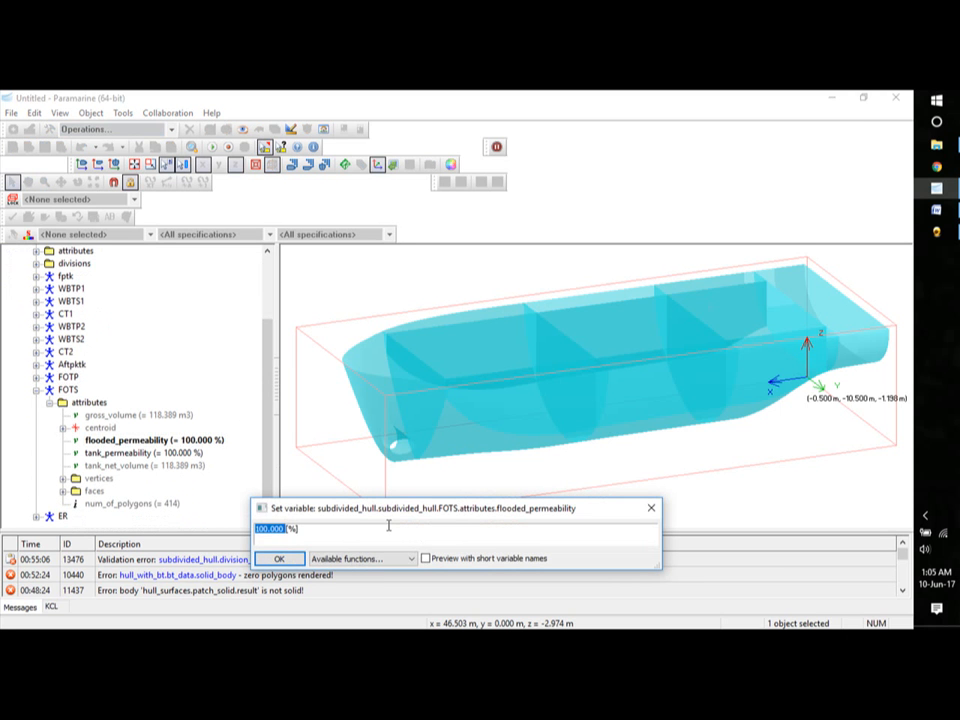
{"action": "type", "text": "98"}
{"action": "key", "text": "Return"}
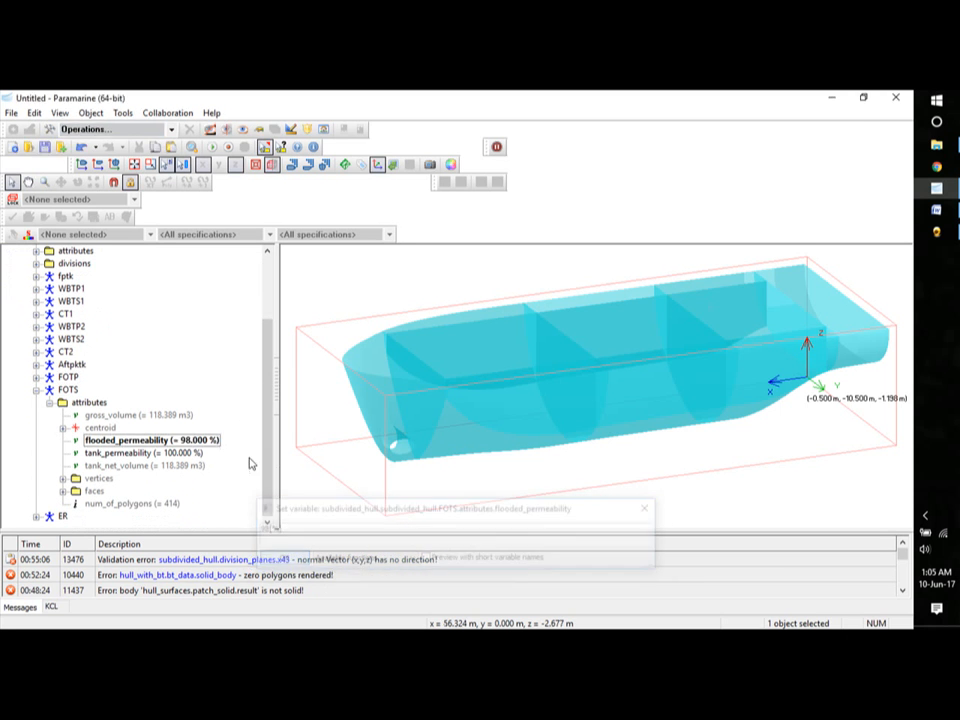
{"action": "double_click", "coordinate": [197, 453]}
{"action": "type", "text": "95[%"}
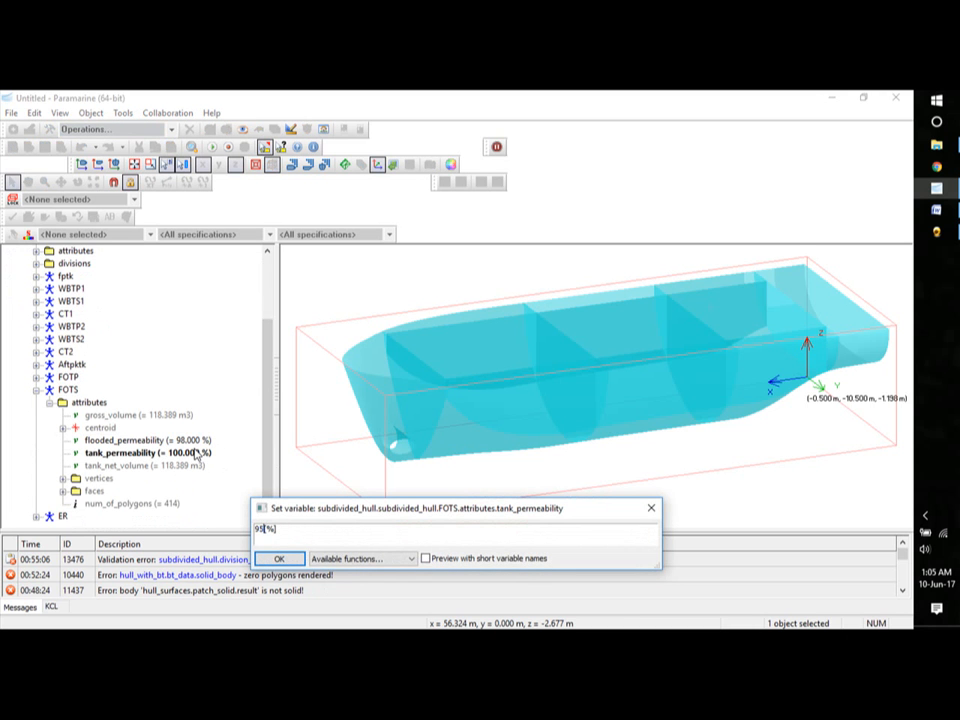
{"action": "left_click", "coordinate": [276, 558]}
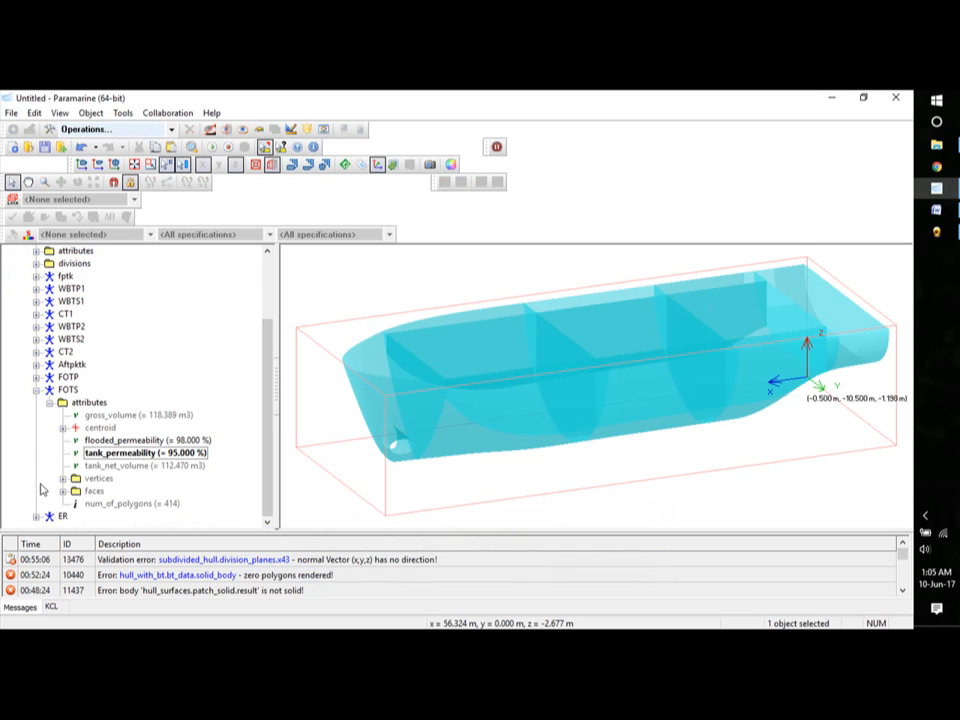
{"action": "left_click", "coordinate": [36, 389]}
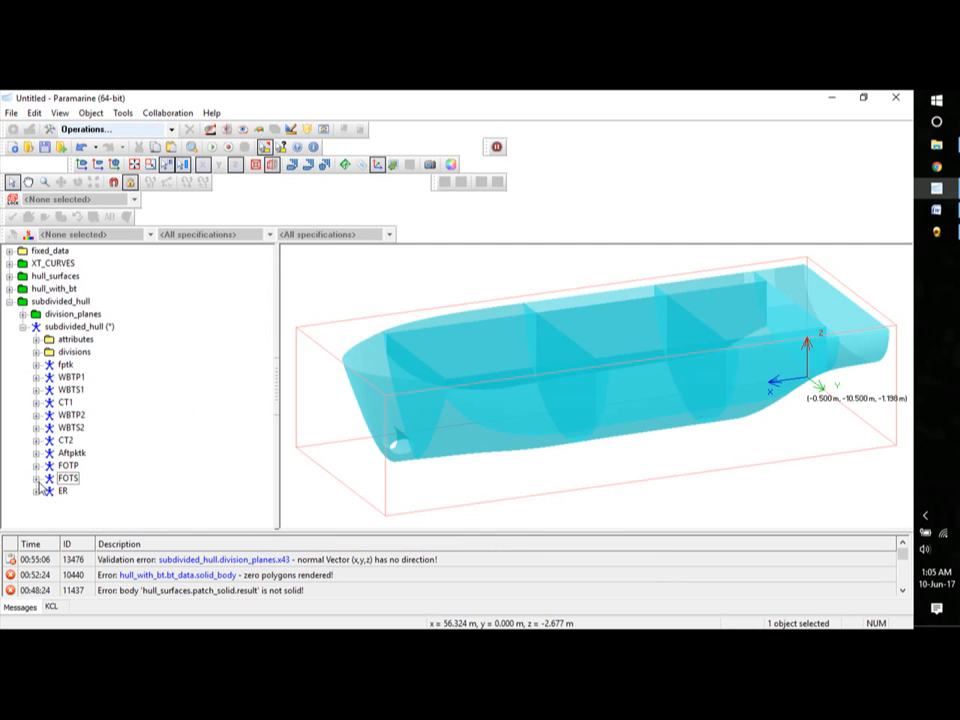
Set both the flooded permeability and the tank permeability of the ER compartment to 65%.
{"action": "left_click", "coordinate": [36, 491]}
{"action": "left_click", "coordinate": [49, 504]}
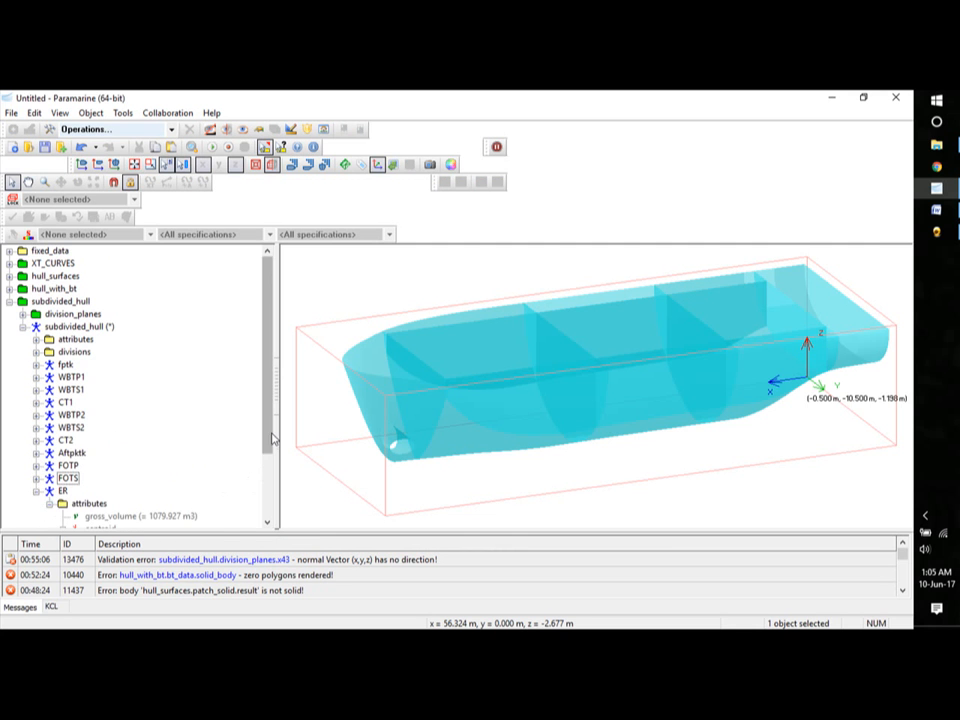
{"action": "left_click_drag", "start_coordinate": [272, 439], "coordinate": [272, 499]}
{"action": "double_click", "coordinate": [193, 454]}
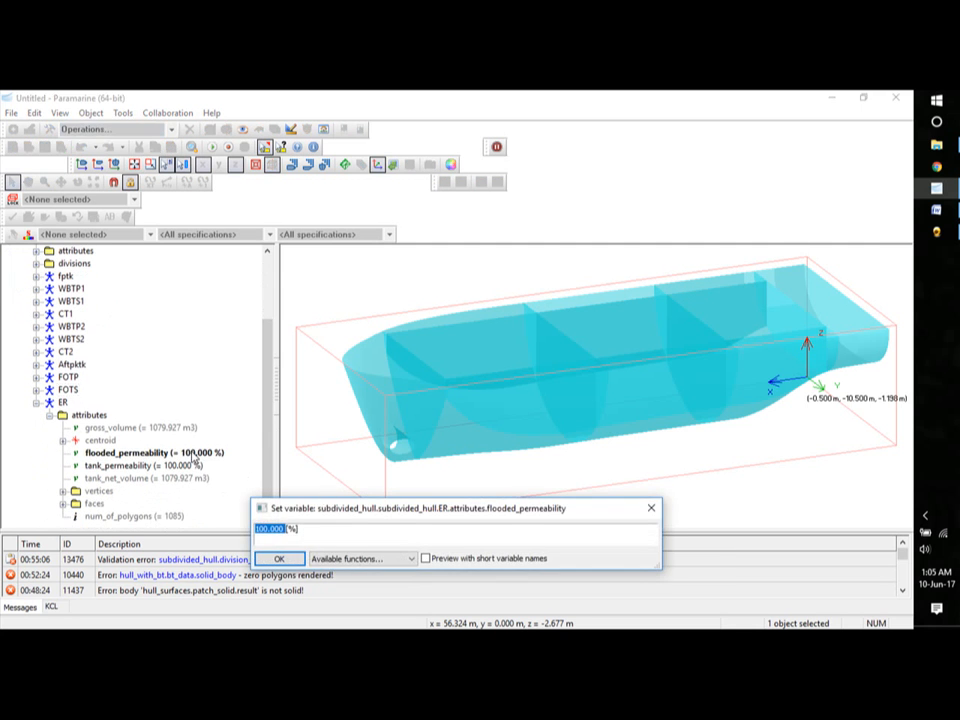
{"action": "type", "text": "0"}
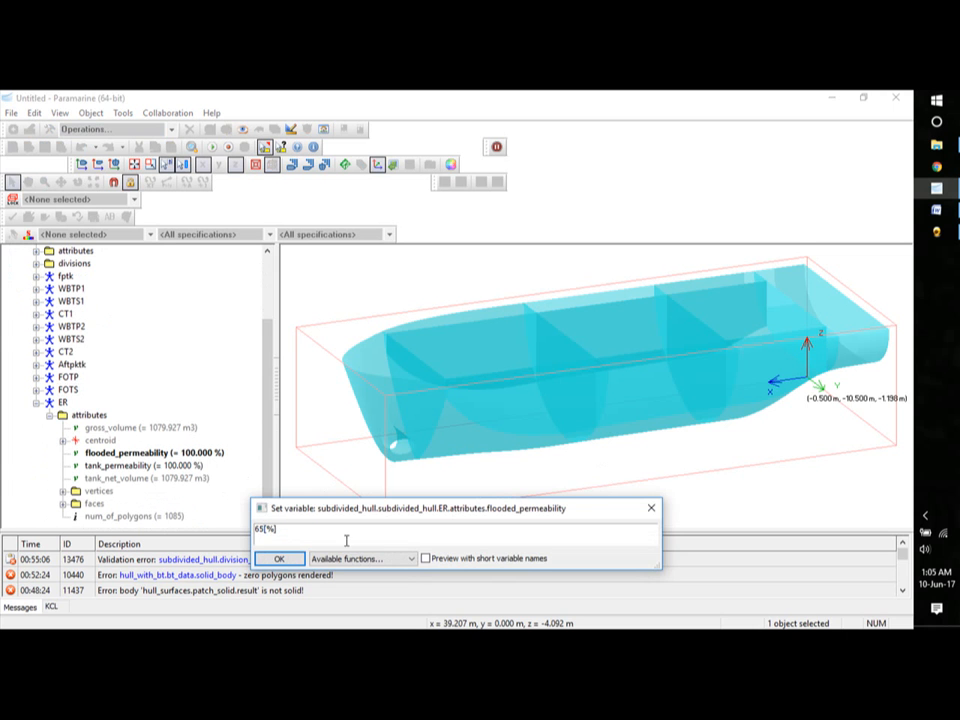
{"action": "left_click", "coordinate": [280, 558]}
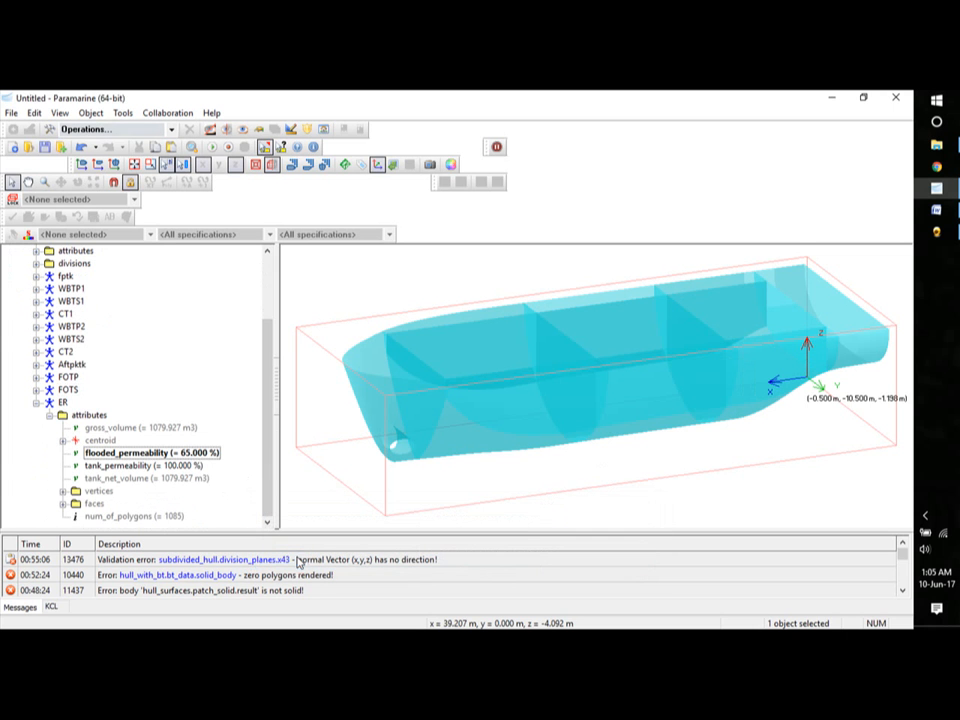
{"action": "double_click", "coordinate": [187, 468]}
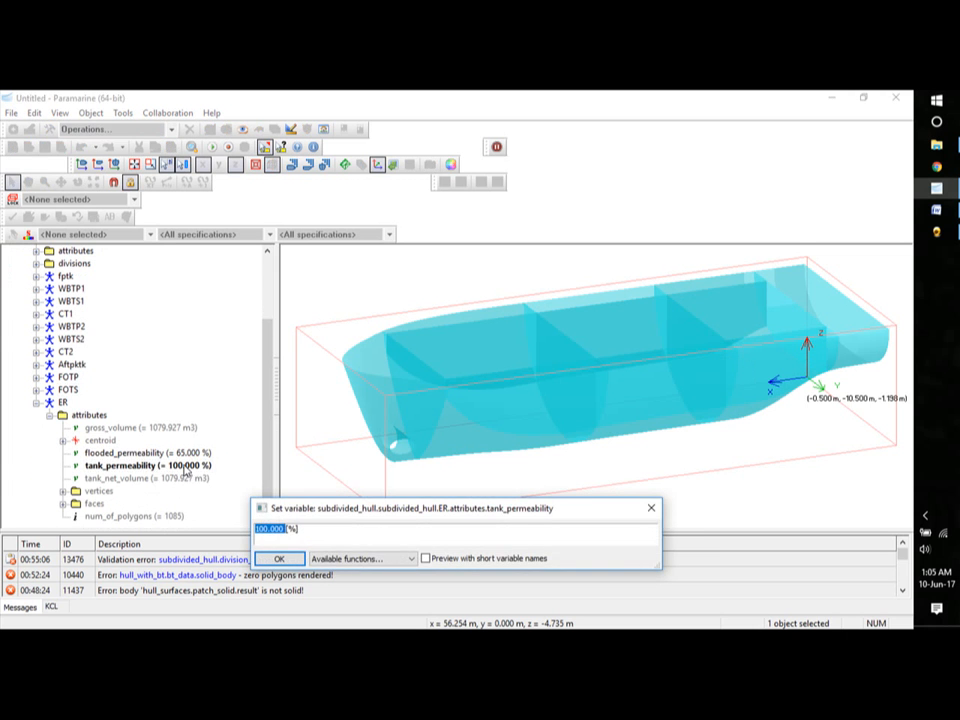
{"action": "type", "text": "65"}
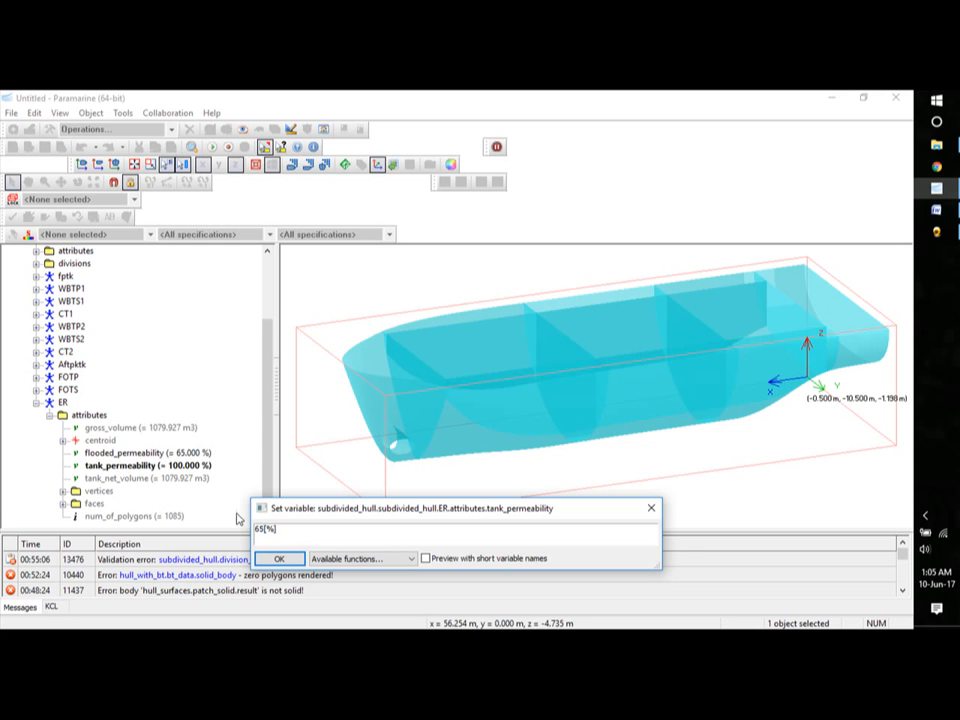
{"action": "left_click", "coordinate": [278, 558]}
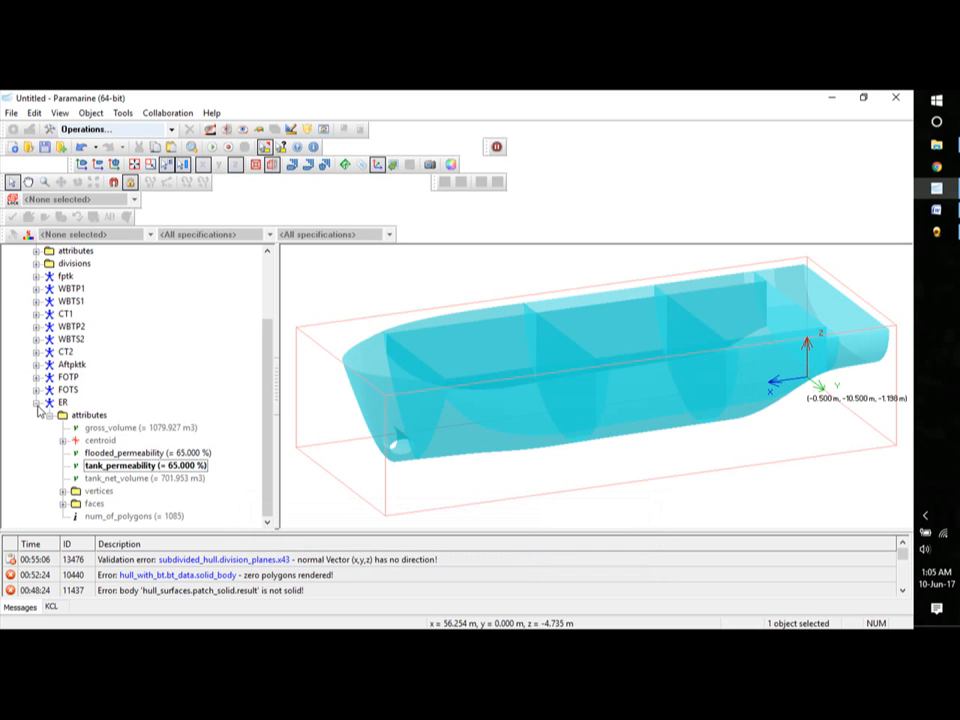
{"action": "left_click", "coordinate": [37, 403]}
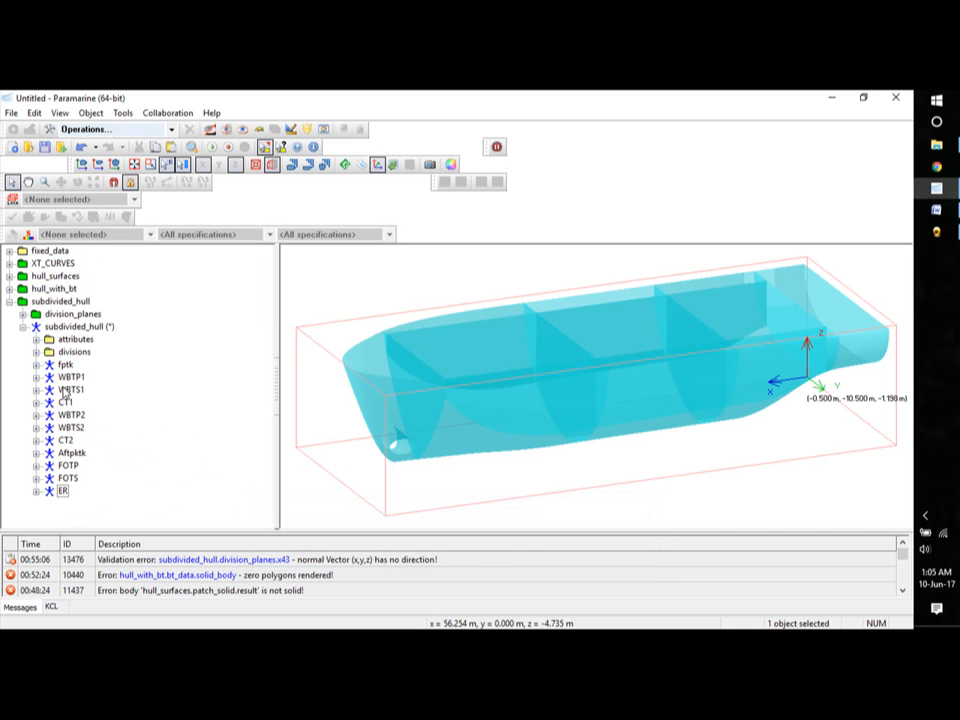
{"action": "left_click", "coordinate": [22, 326]}
{"action": "left_click", "coordinate": [22, 326]}
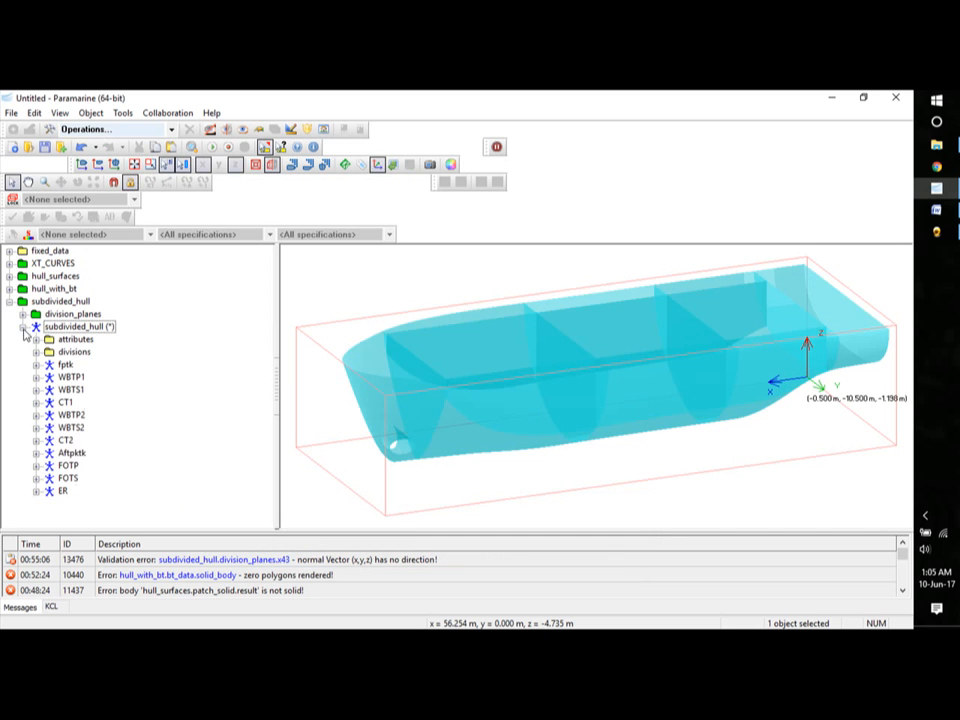
{"action": "middle_click_drag", "start_coordinate": [349, 366], "coordinate": [570, 440]}
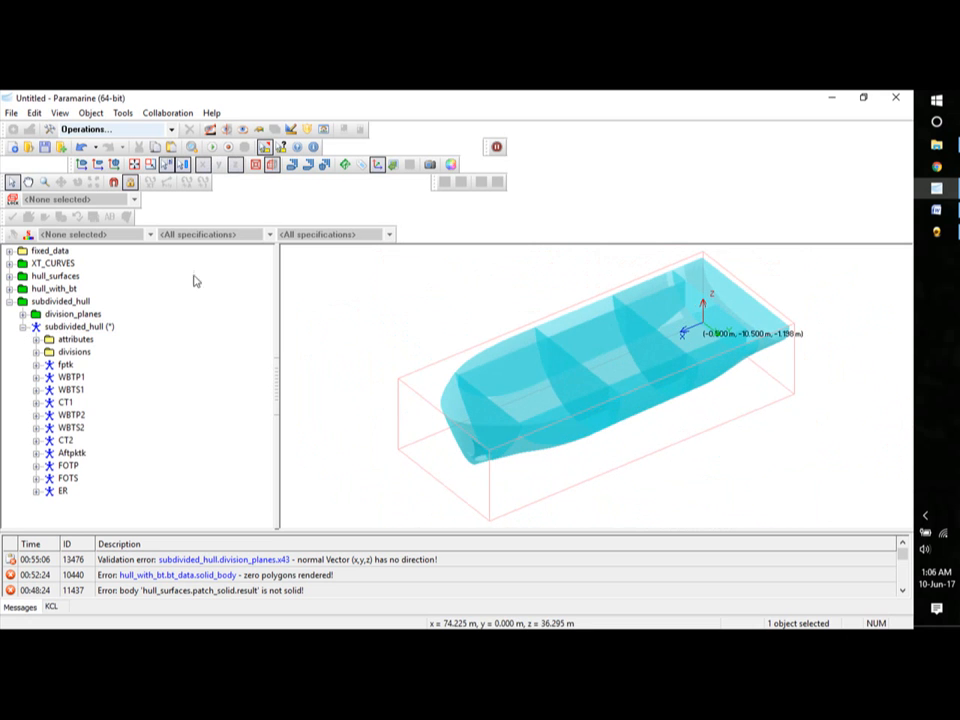
Collapse the subdivided_hull branch, insert a stab_placeholder object at the root of the design tree and select it.
{"action": "left_click", "coordinate": [22, 327]}
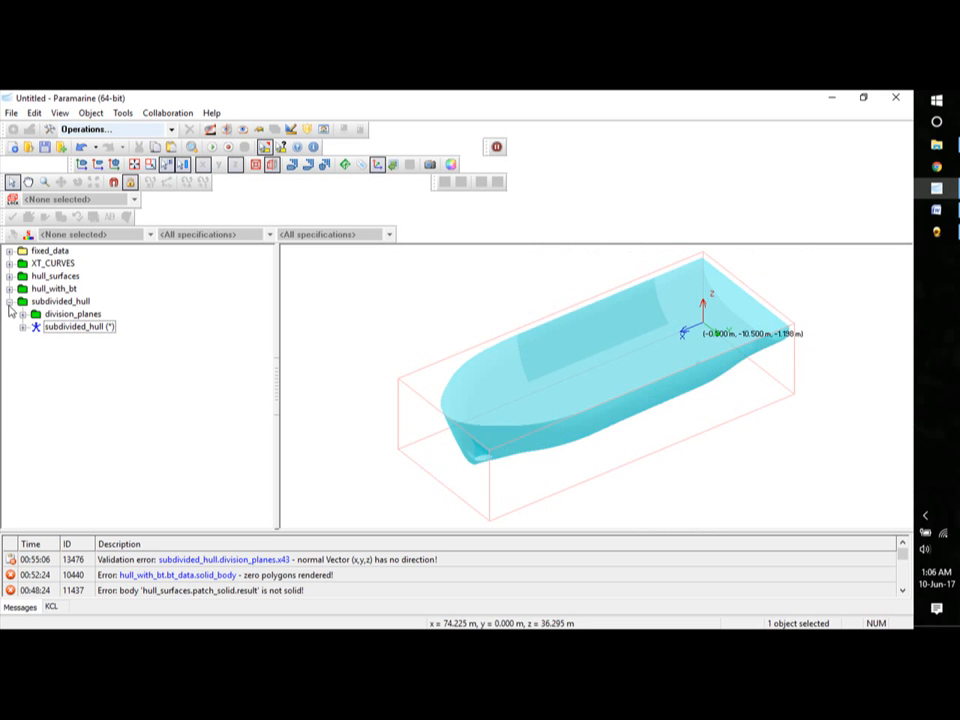
{"action": "left_click", "coordinate": [9, 301]}
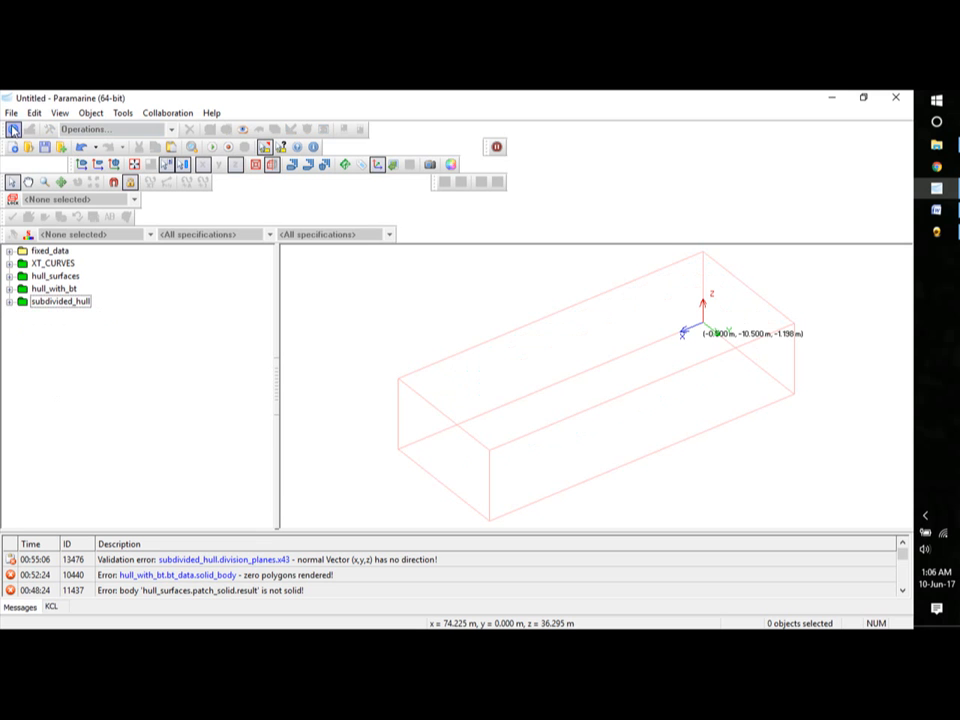
{"action": "left_click", "coordinate": [13, 130]}
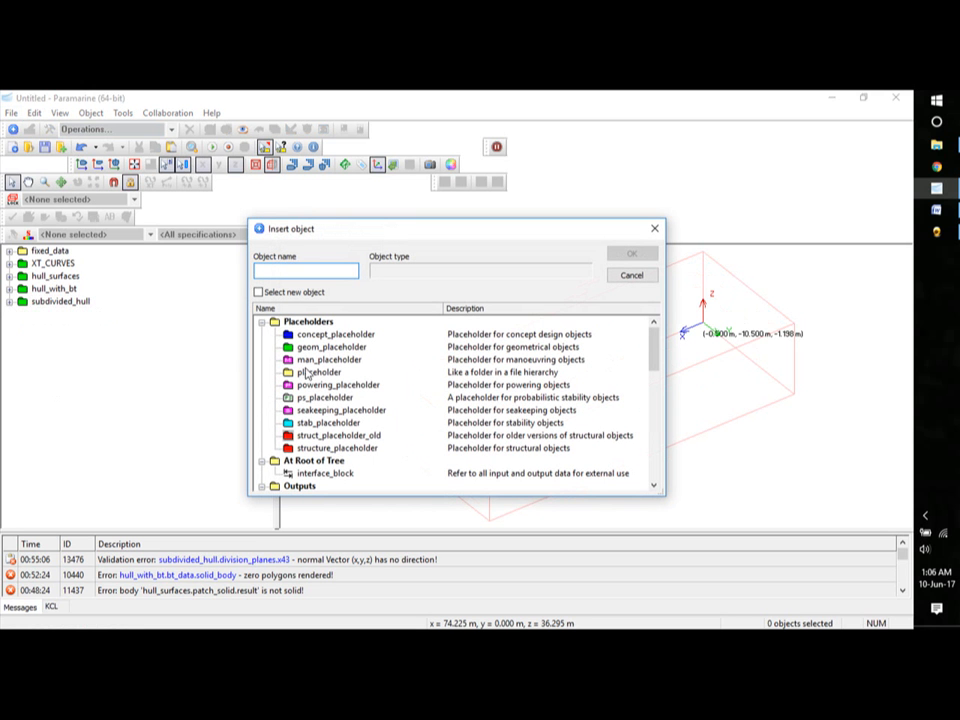
{"action": "left_click", "coordinate": [318, 422]}
{"action": "left_click", "coordinate": [628, 254]}
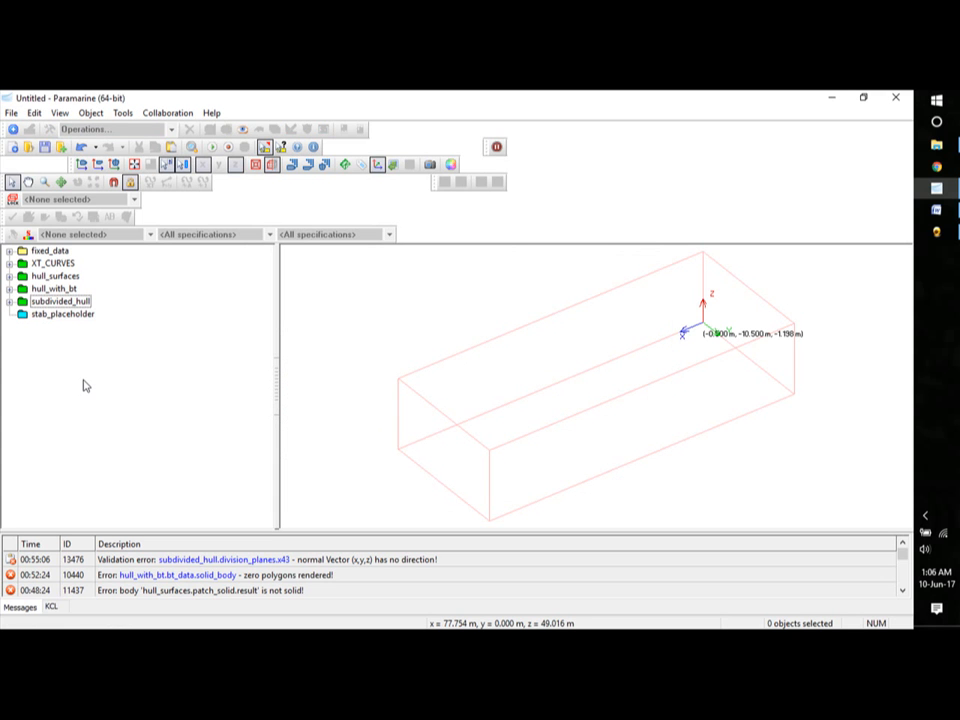
{"action": "left_click", "coordinate": [58, 315]}
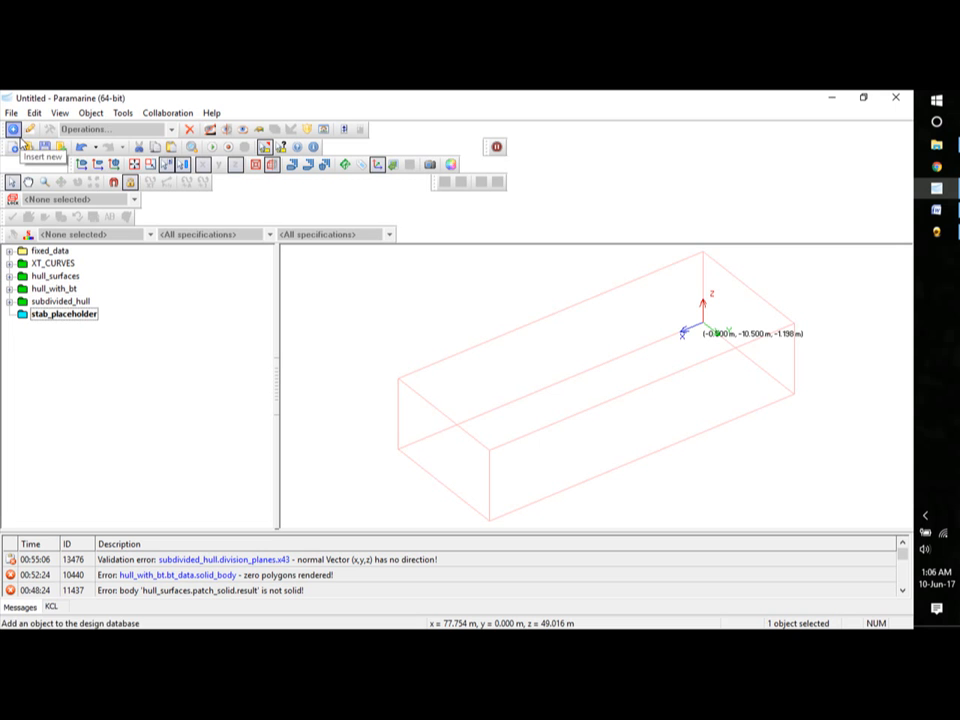
Duplicate stab_placeholder at the root of the design tree and rename the copy densities.
{"action": "left_click", "coordinate": [97, 376]}
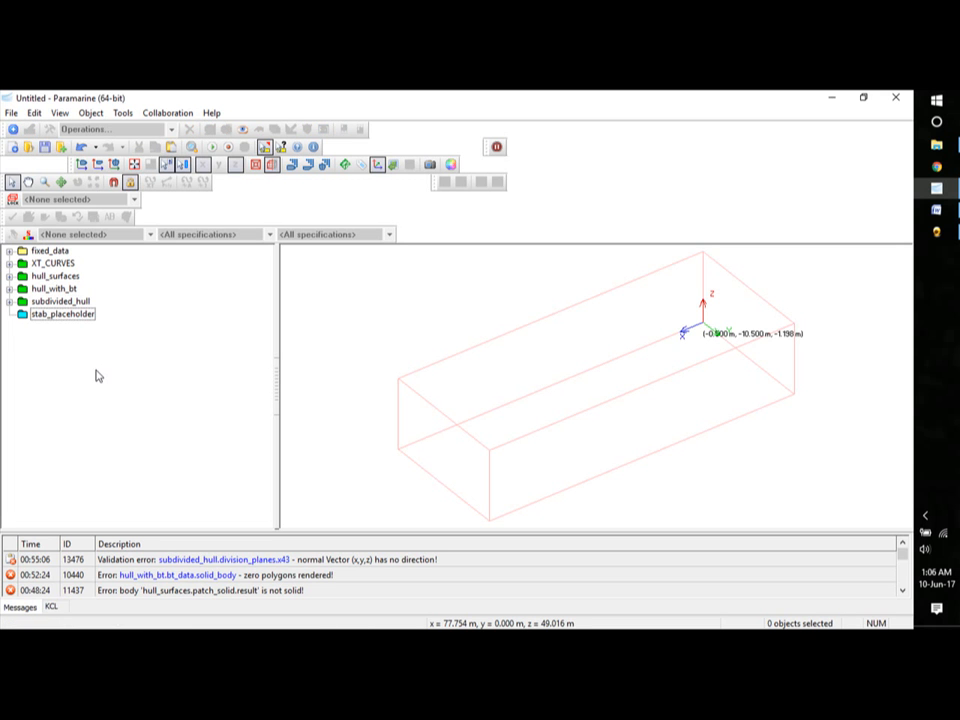
{"action": "key", "text": "ctrl+v"}
{"action": "left_click", "coordinate": [45, 327]}
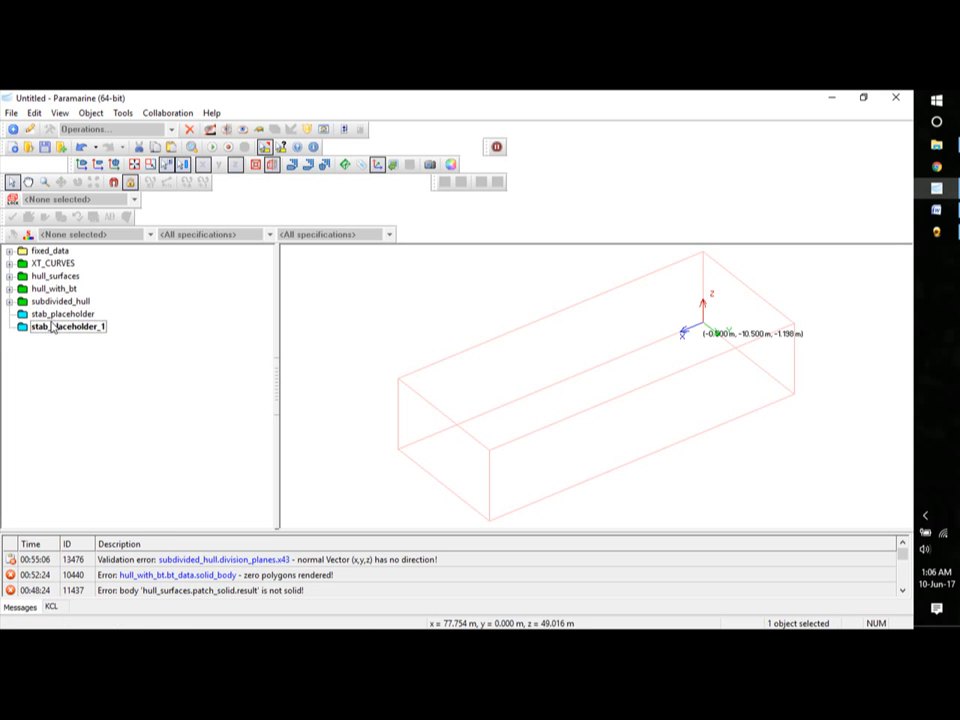
{"action": "double_click", "coordinate": [50, 327]}
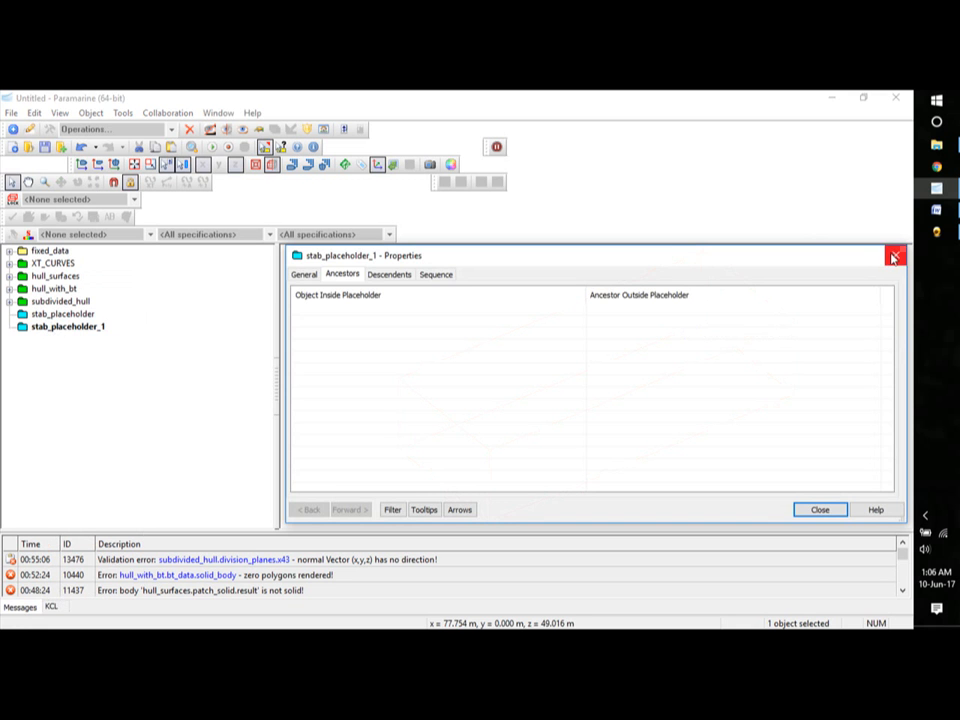
{"action": "left_click", "coordinate": [894, 257]}
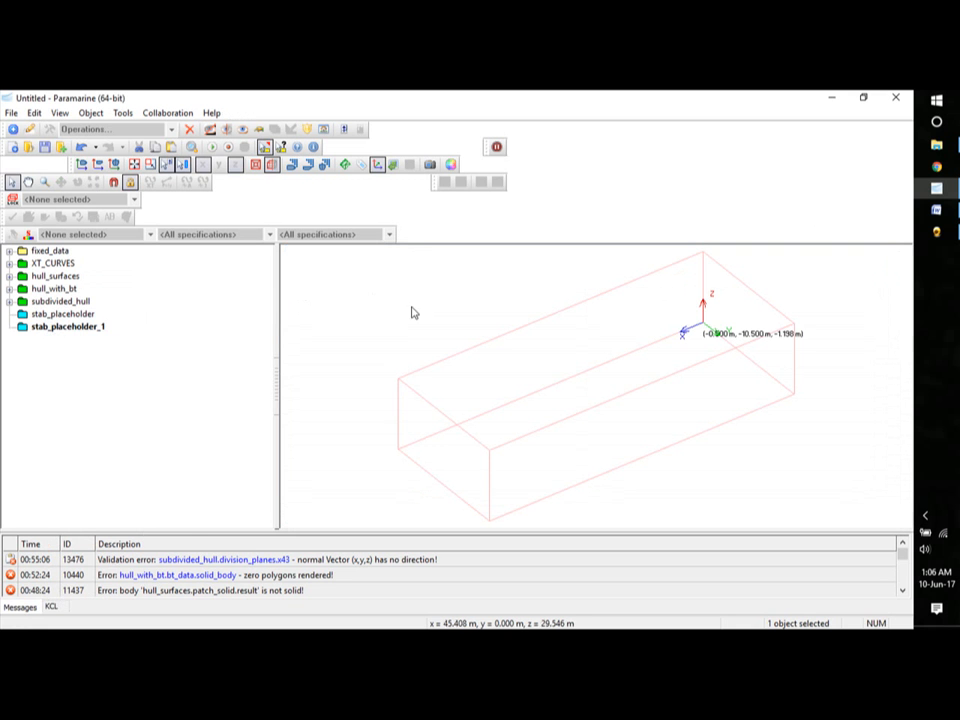
{"action": "right_click", "coordinate": [91, 330]}
{"action": "left_click", "coordinate": [156, 570]}
{"action": "type", "text": "densities"}
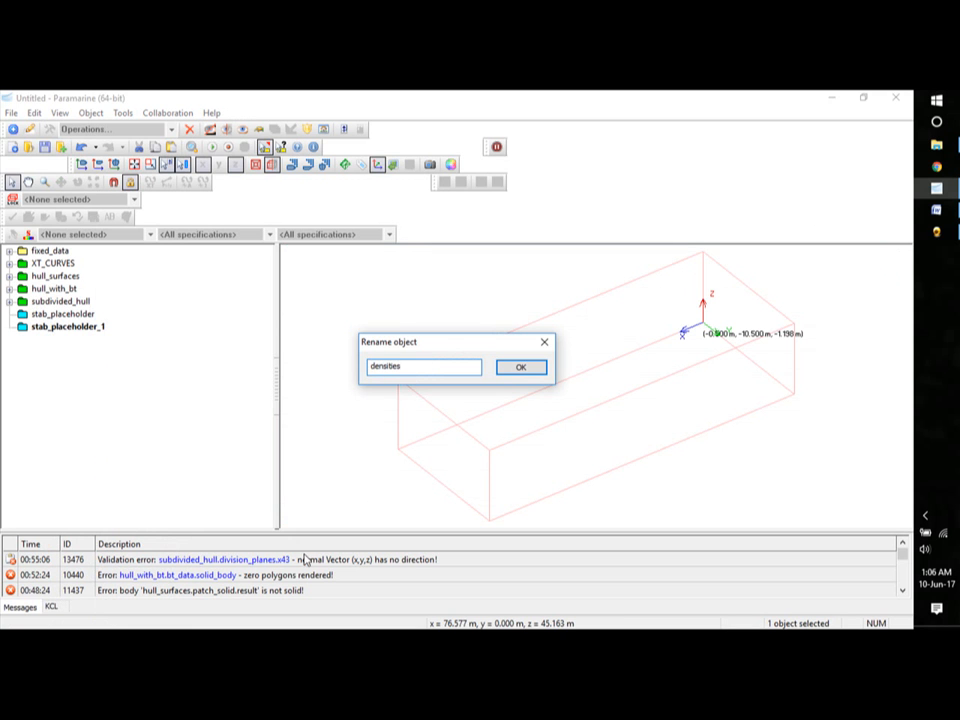
{"action": "left_click", "coordinate": [520, 368]}
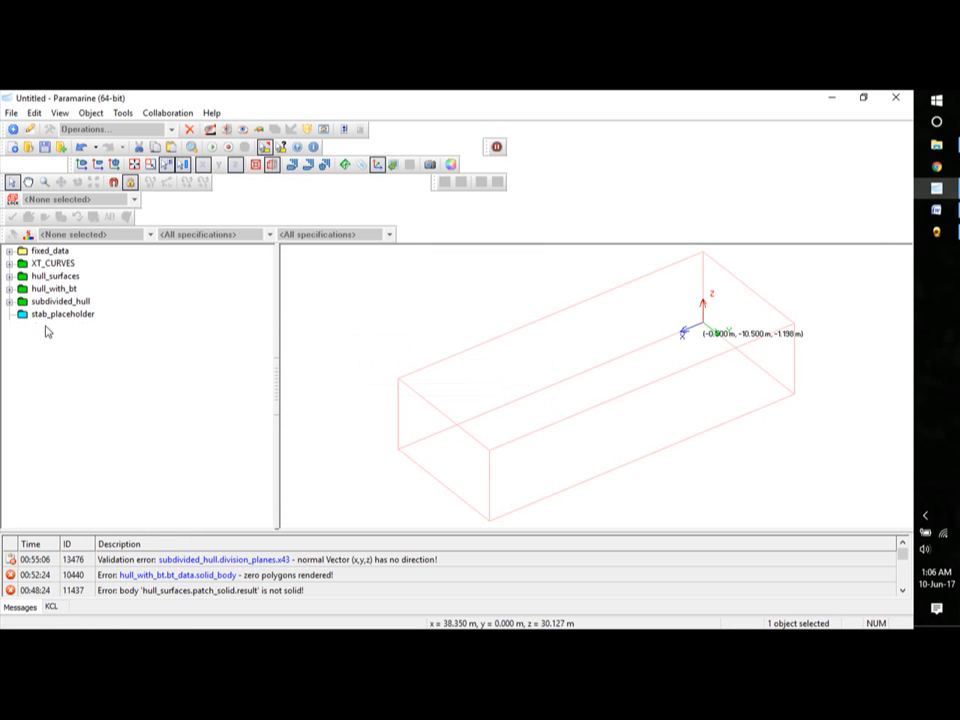
Insert a Basic Stability density object of 1.000 te/m3 into the densities placeholder.
{"action": "left_click", "coordinate": [13, 130]}
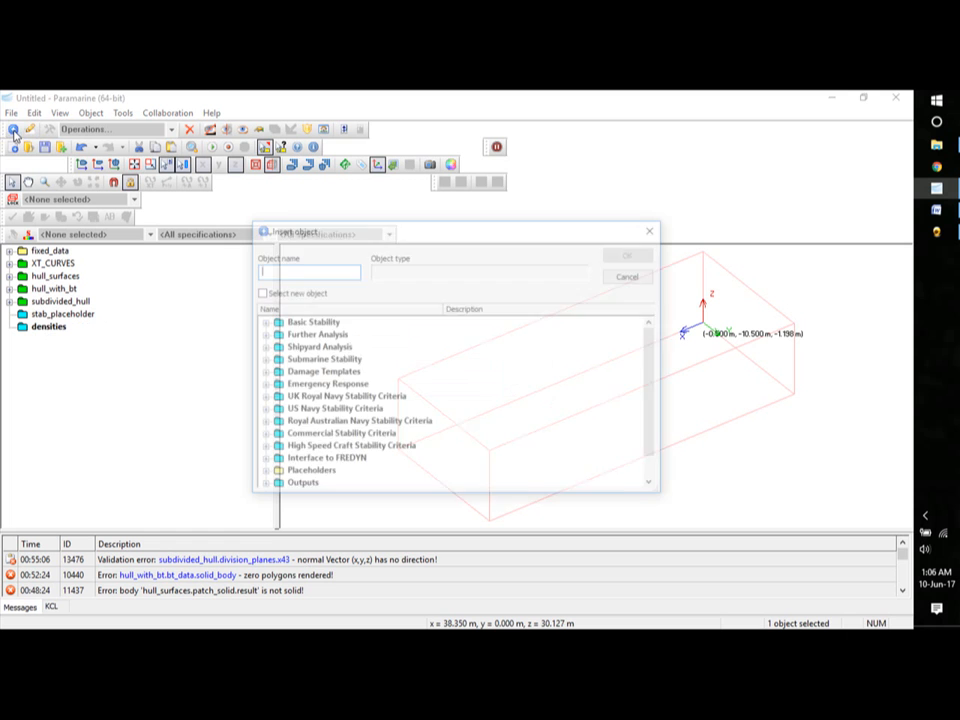
{"action": "left_click", "coordinate": [265, 322]}
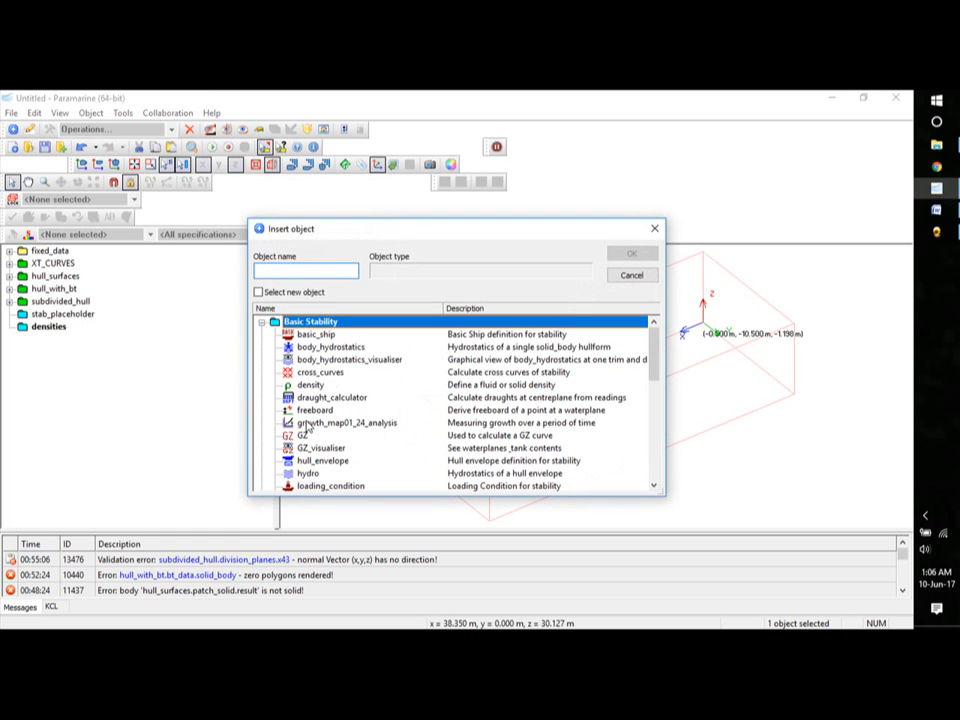
{"action": "left_click", "coordinate": [310, 385]}
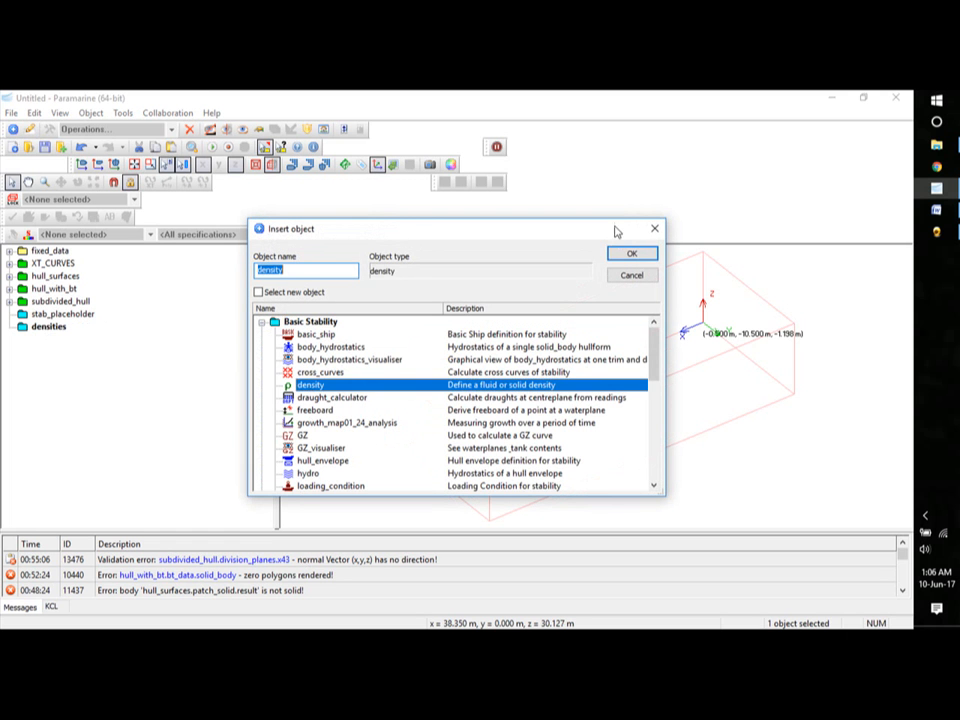
{"action": "left_click", "coordinate": [624, 257]}
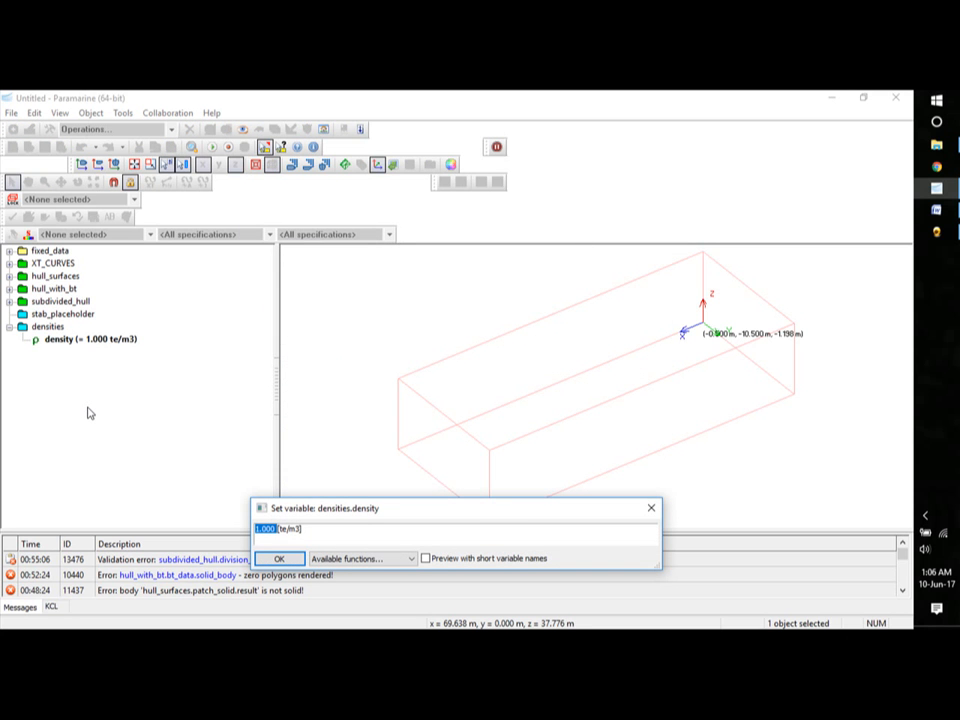
{"action": "left_click", "coordinate": [278, 558]}
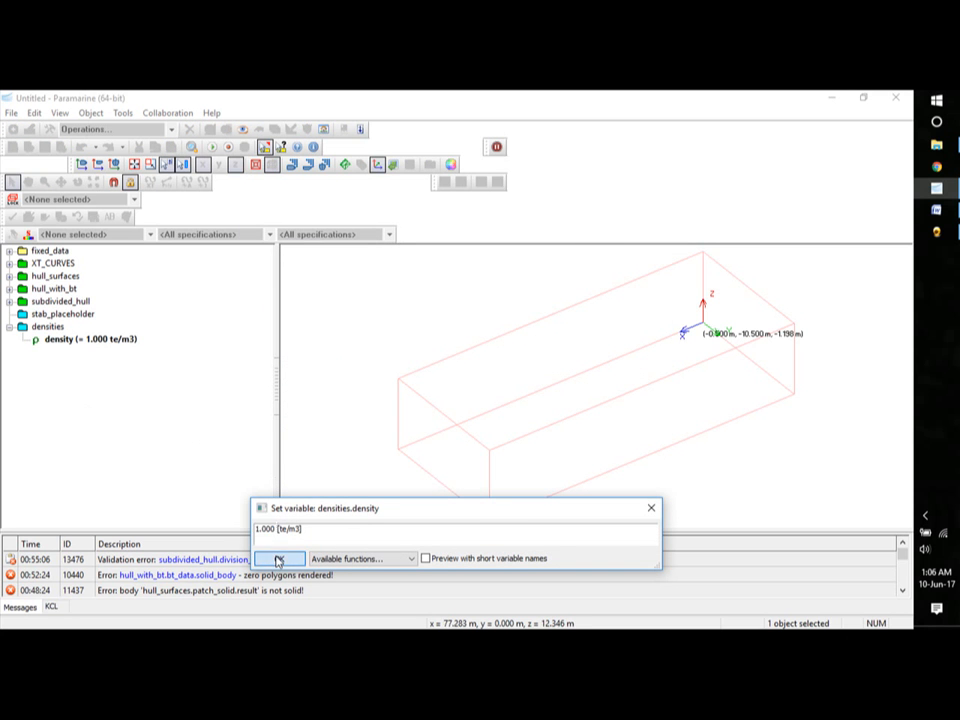
Rename the density object inside the densities placeholder as fw.
{"action": "right_click", "coordinate": [55, 341]}
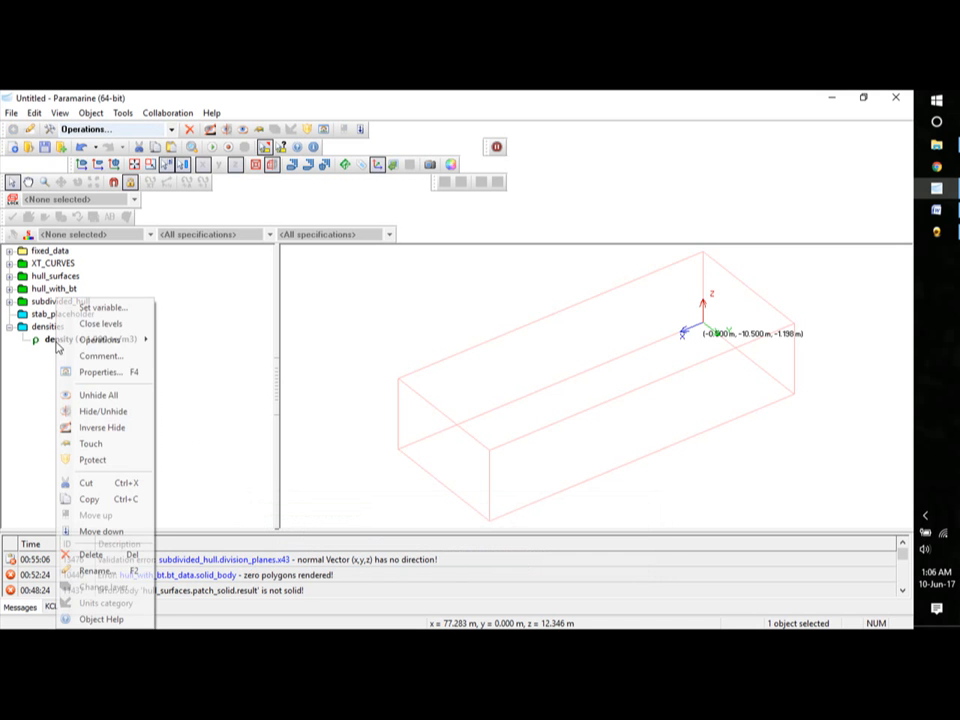
{"action": "left_click", "coordinate": [109, 571]}
{"action": "type", "text": "fw"}
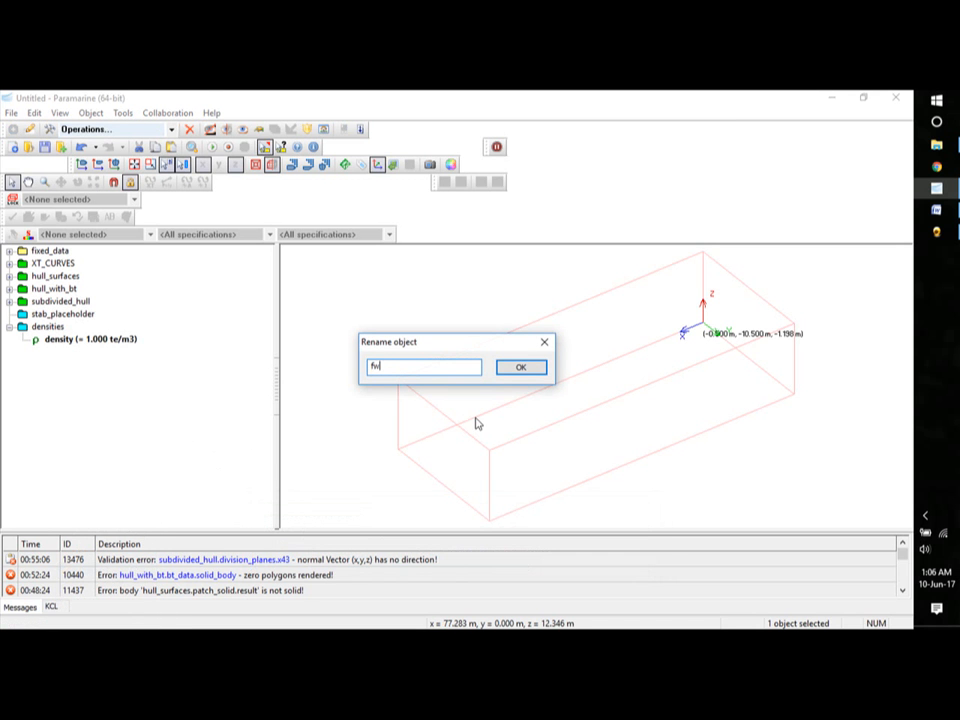
{"action": "left_click", "coordinate": [527, 372]}
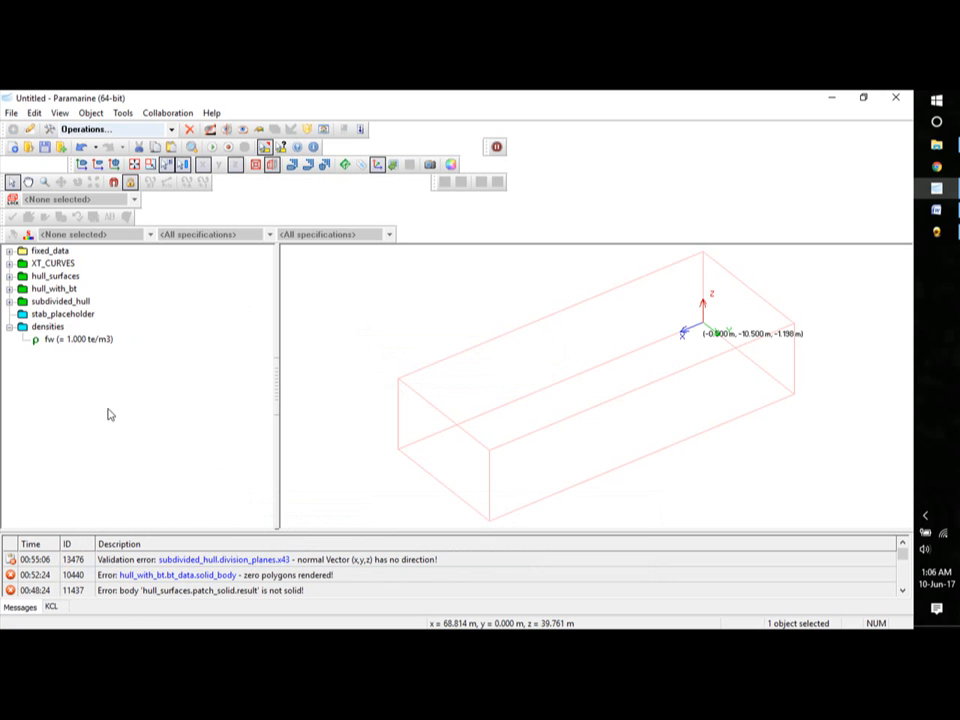
Duplicate the fw density within the densities placeholder and rename the copy MDO.
{"action": "left_click", "coordinate": [82, 341]}
{"action": "key", "text": "Up"}
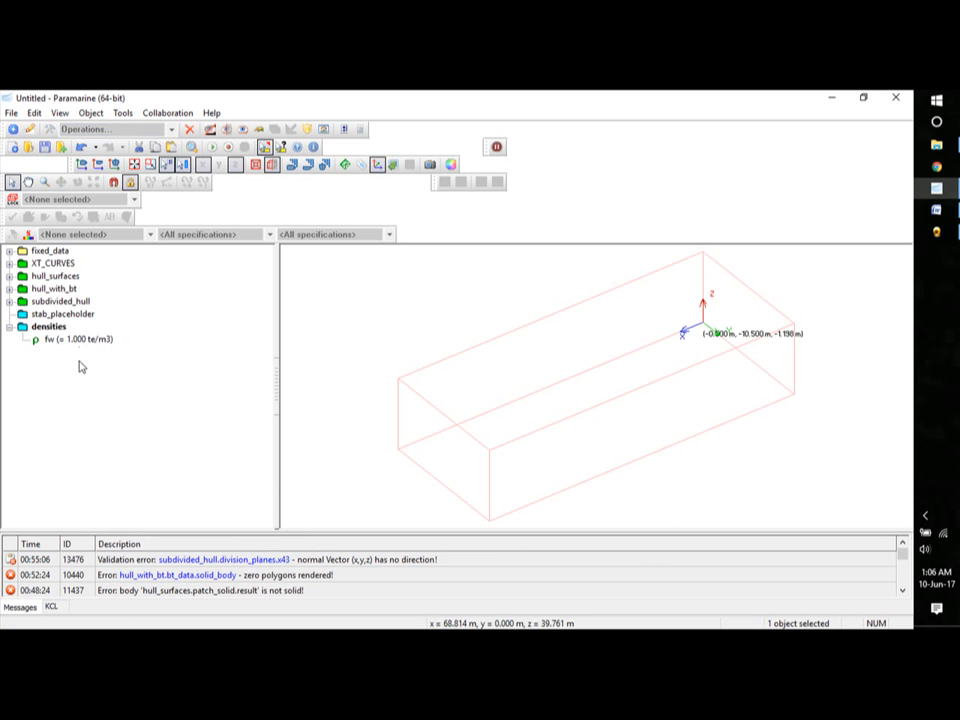
{"action": "key", "text": "ctrl+v"}
{"action": "right_click", "coordinate": [59, 353]}
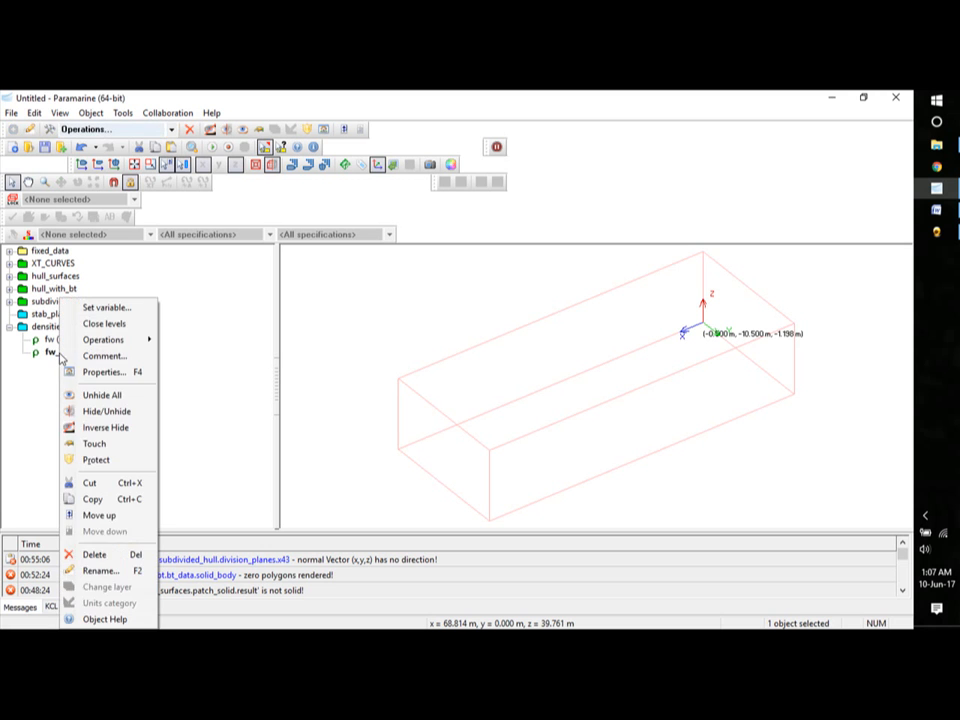
{"action": "left_click", "coordinate": [102, 571]}
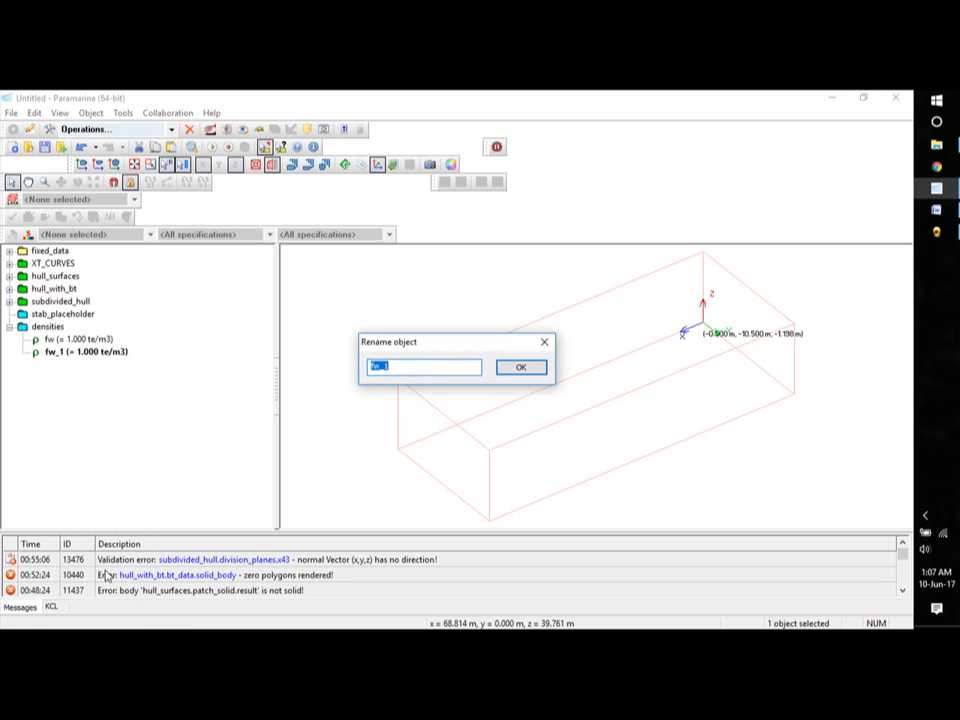
{"action": "type", "text": "MDO"}
{"action": "left_click", "coordinate": [530, 368]}
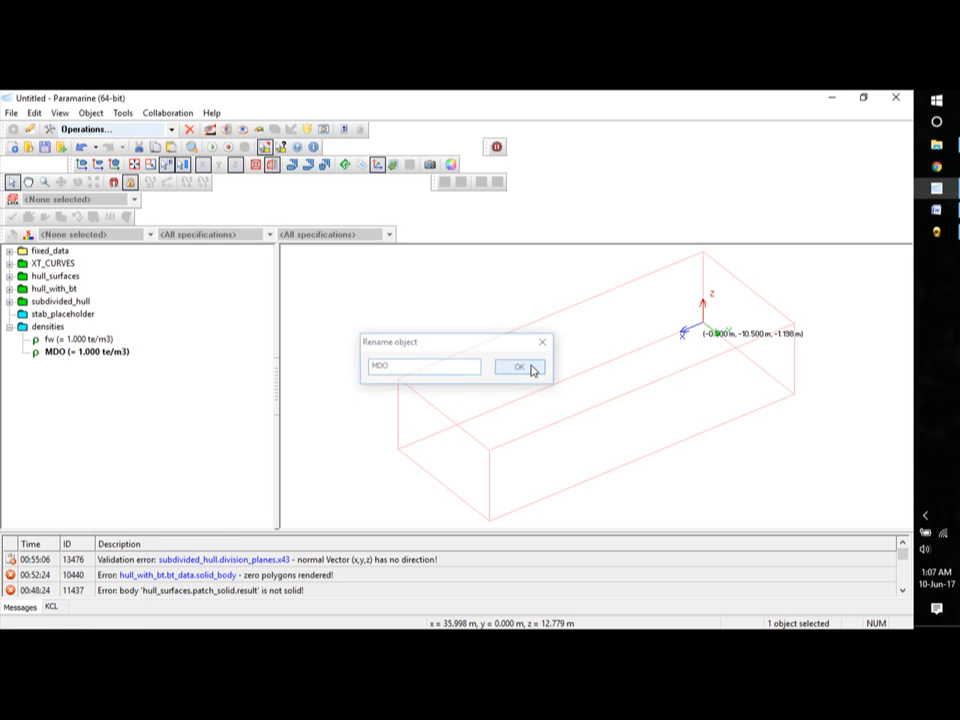
Set the MDO density to 0.85 te/m3.
{"action": "right_click", "coordinate": [96, 360]}
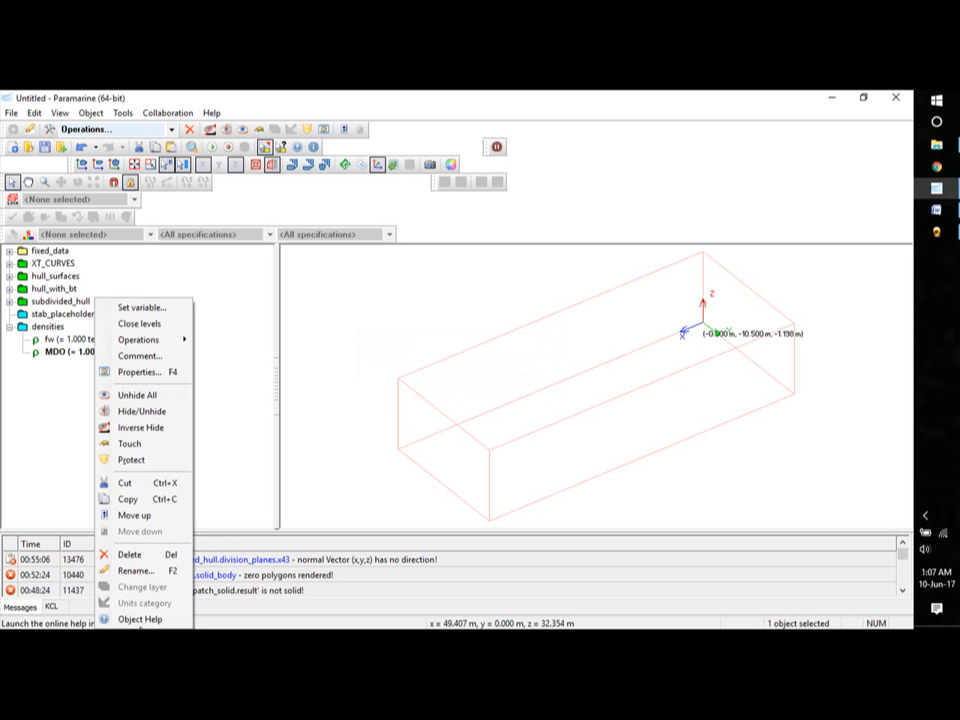
{"action": "left_click", "coordinate": [43, 408]}
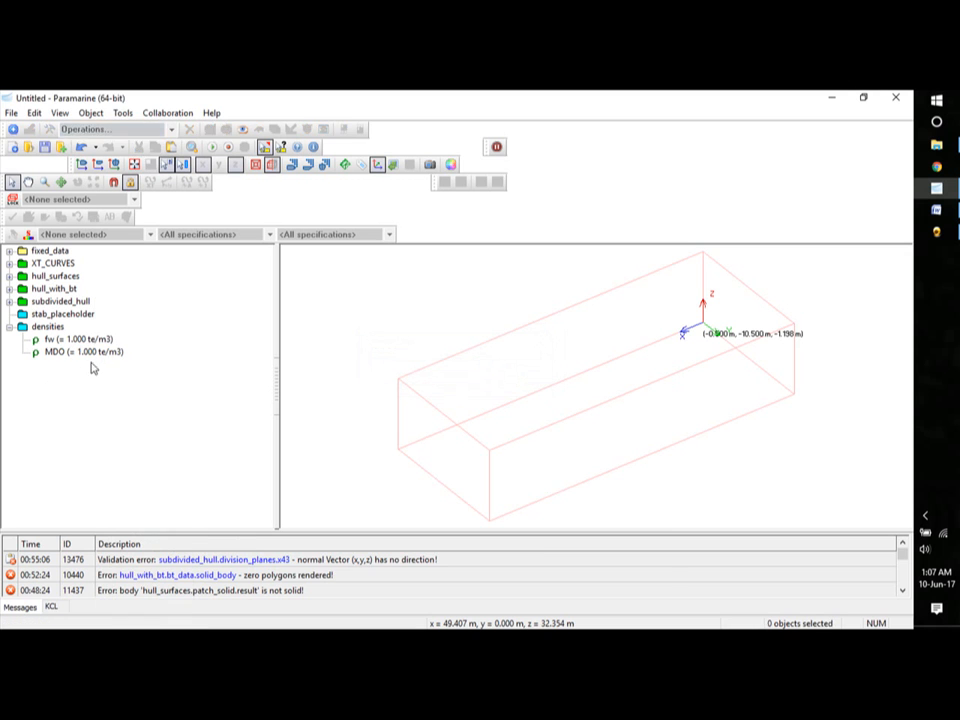
{"action": "double_click", "coordinate": [95, 358]}
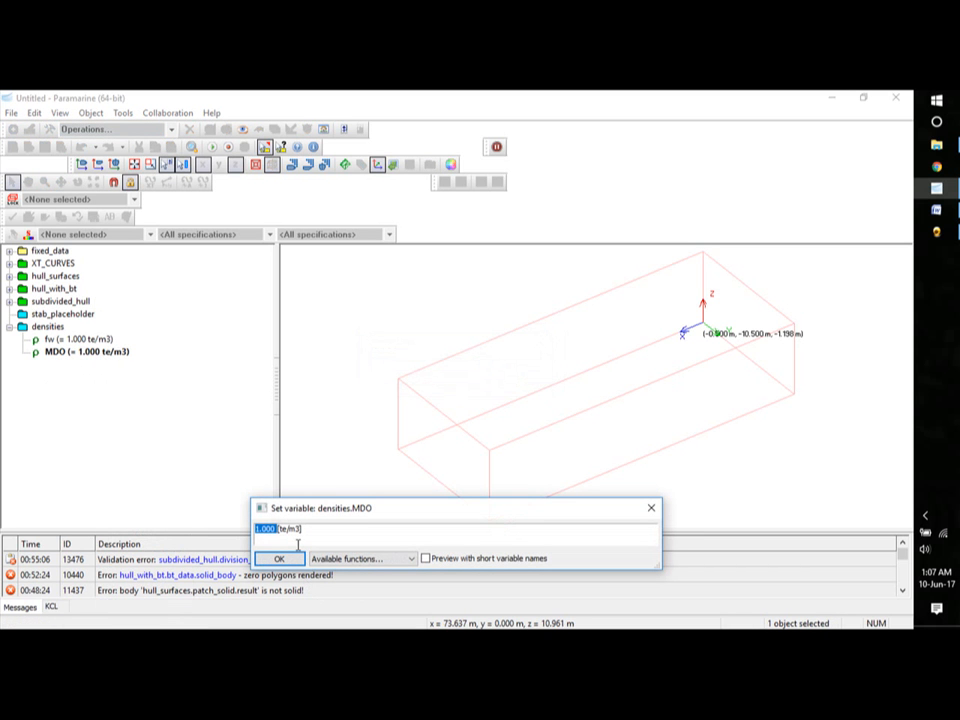
{"action": "type", "text": "0.85"}
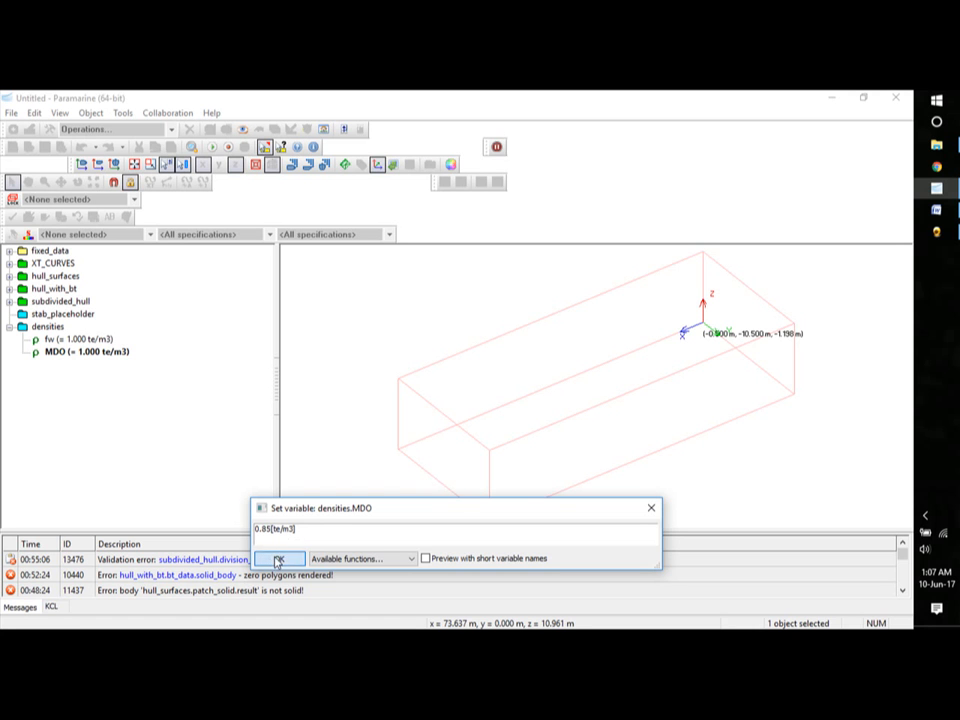
{"action": "left_click", "coordinate": [279, 558]}
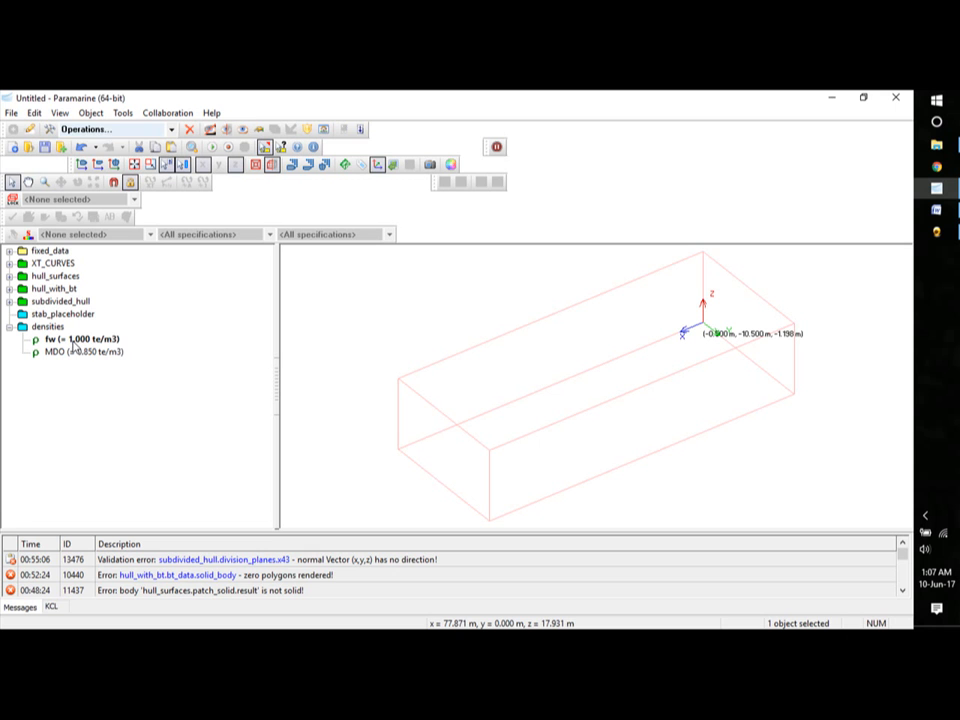
Duplicate the fw density within the densities placeholder and rename the copy sw.
{"action": "left_click", "coordinate": [58, 326]}
{"action": "key", "text": "ctrl+v"}
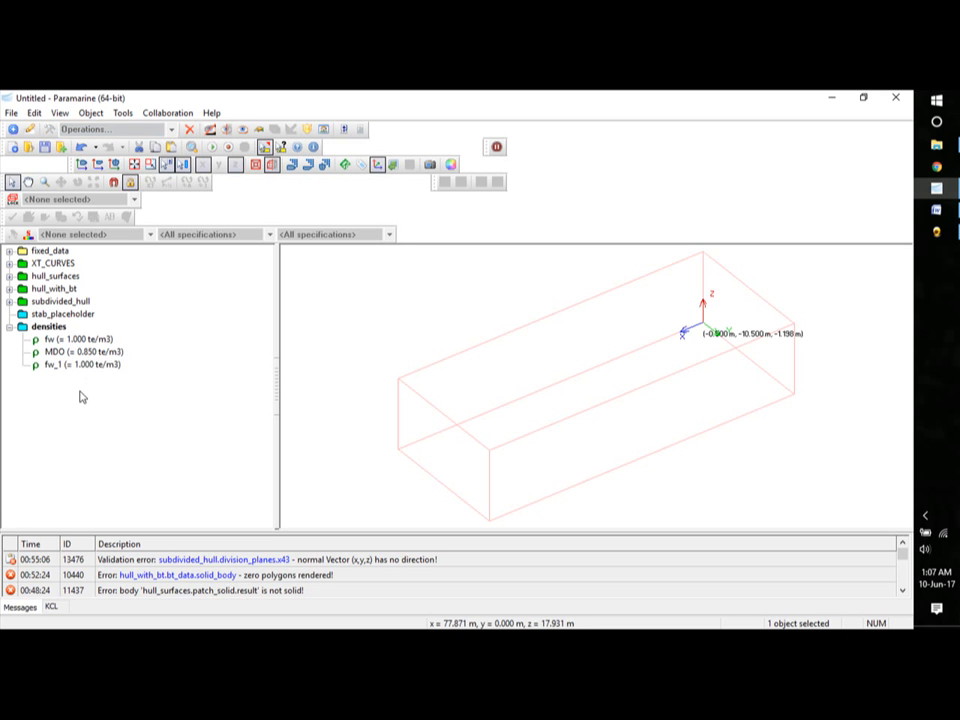
{"action": "right_click", "coordinate": [54, 365]}
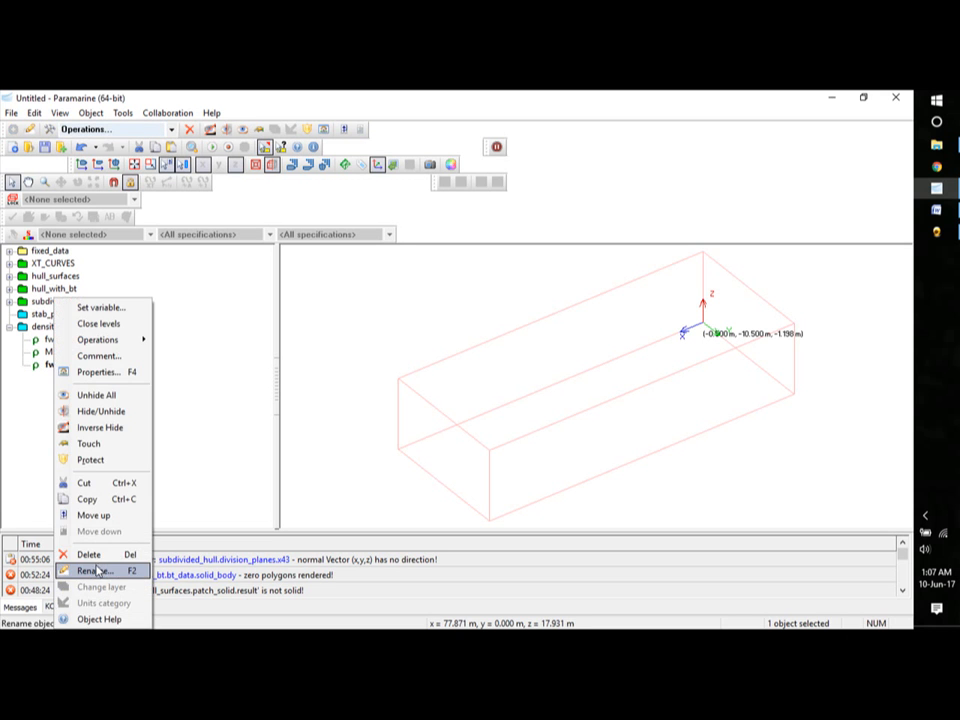
{"action": "left_click", "coordinate": [100, 570]}
{"action": "type", "text": "sw"}
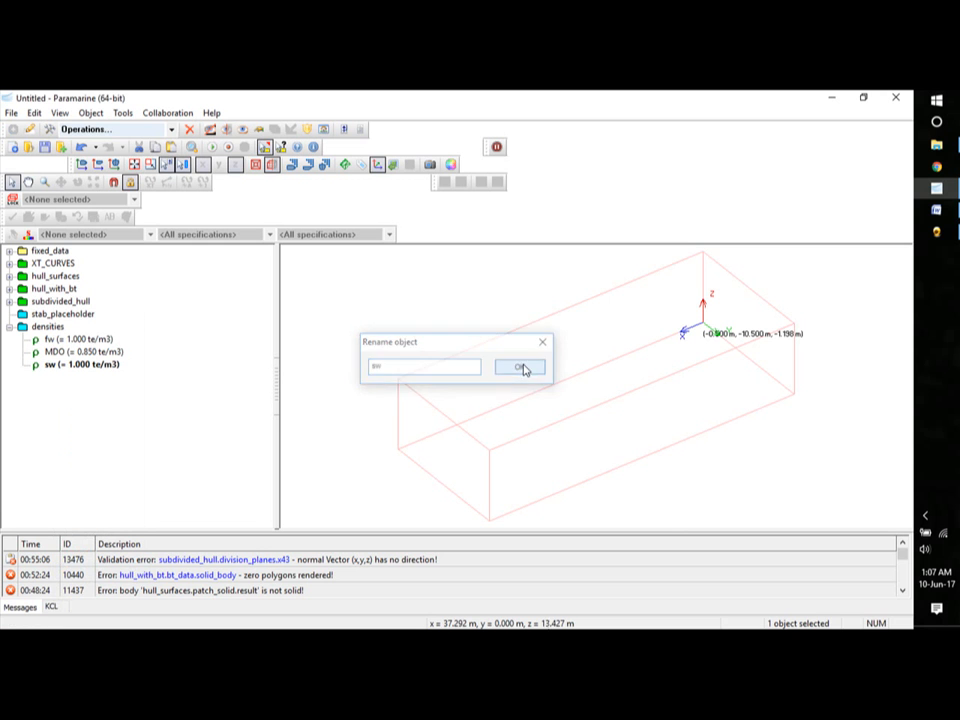
{"action": "left_click", "coordinate": [521, 367]}
Set the sw density to 1.025 te/m3 and clear the selection.
{"action": "double_click", "coordinate": [99, 372]}
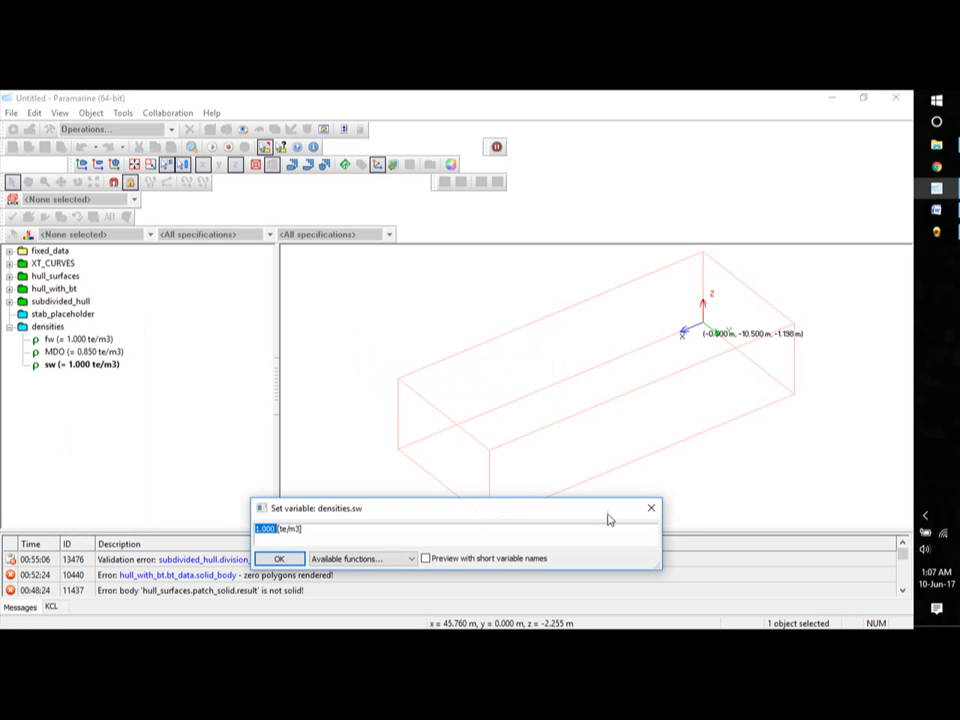
{"action": "type", "text": "1.025"}
{"action": "left_click", "coordinate": [276, 559]}
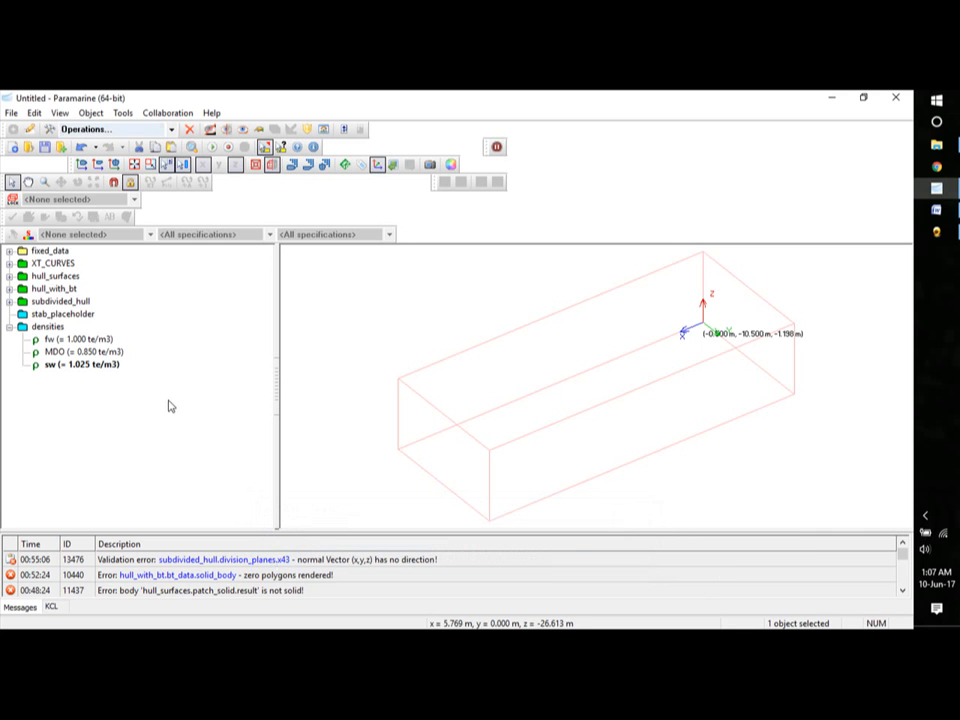
{"action": "left_click", "coordinate": [111, 437]}
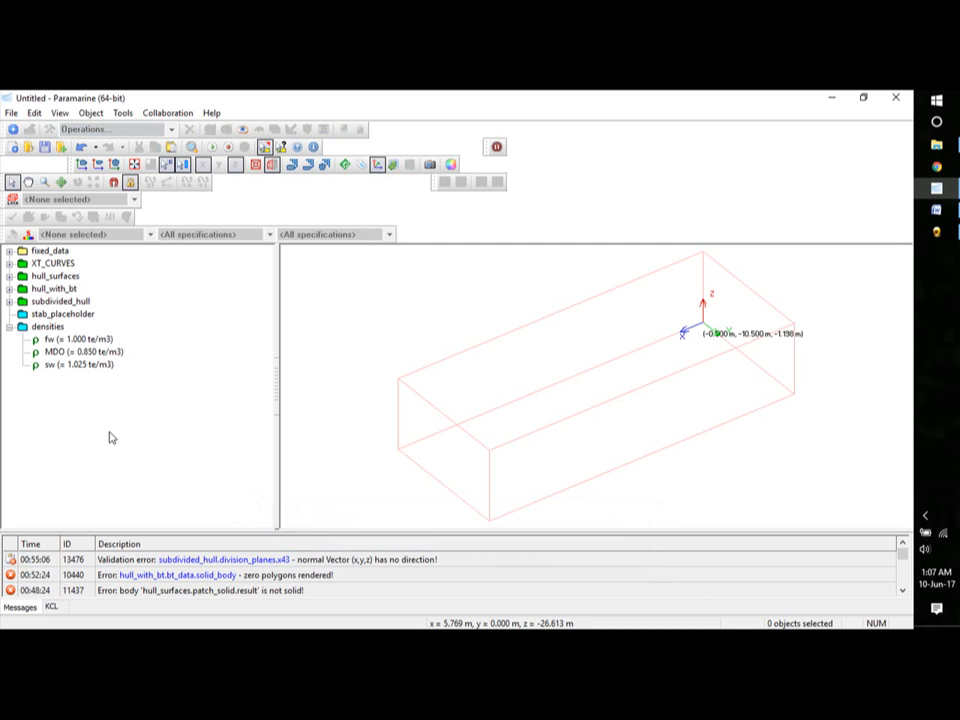
Collapse the densities placeholder, move it by cut and paste into stab_placeholder, and select stab_placeholder.
{"action": "left_click", "coordinate": [9, 327]}
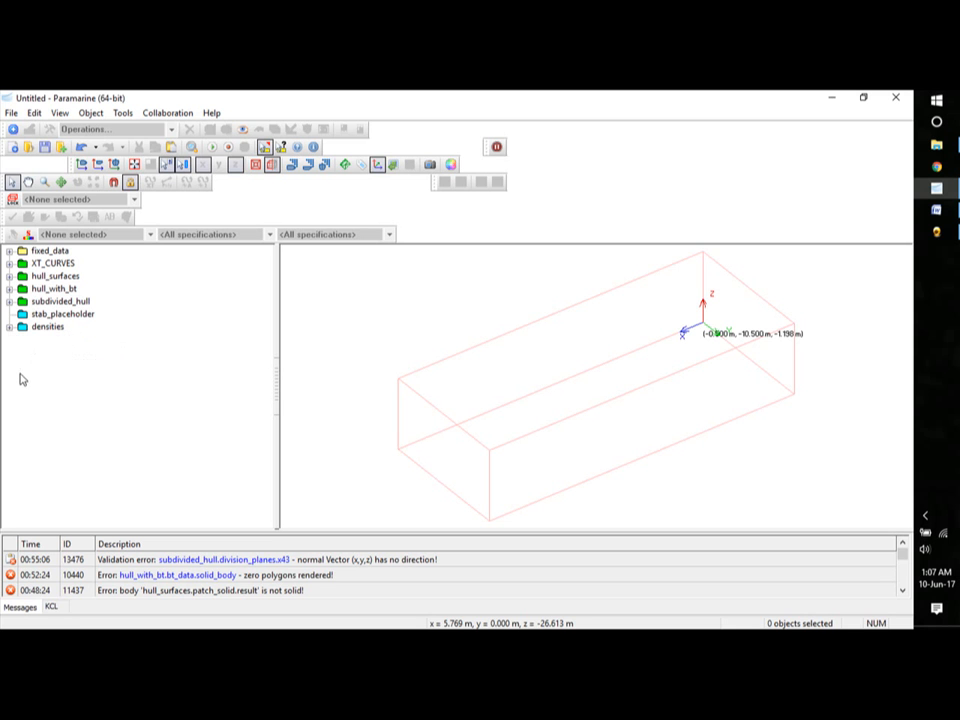
{"action": "left_click", "coordinate": [45, 327]}
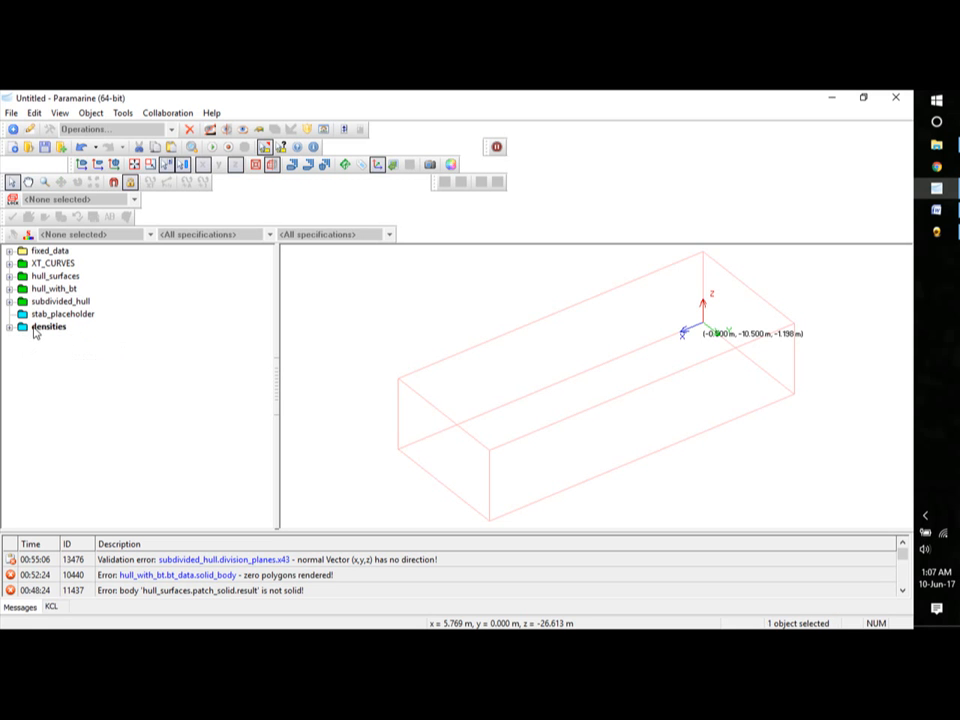
{"action": "right_click", "coordinate": [35, 333]}
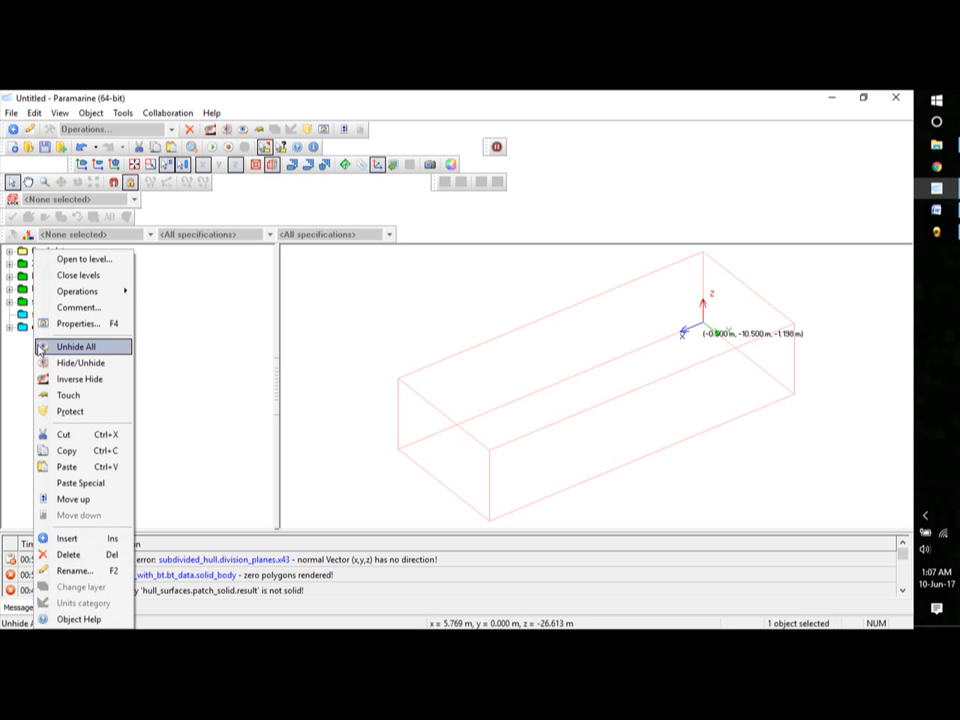
{"action": "left_click", "coordinate": [62, 435]}
{"action": "left_click", "coordinate": [58, 316]}
{"action": "right_click", "coordinate": [60, 318]}
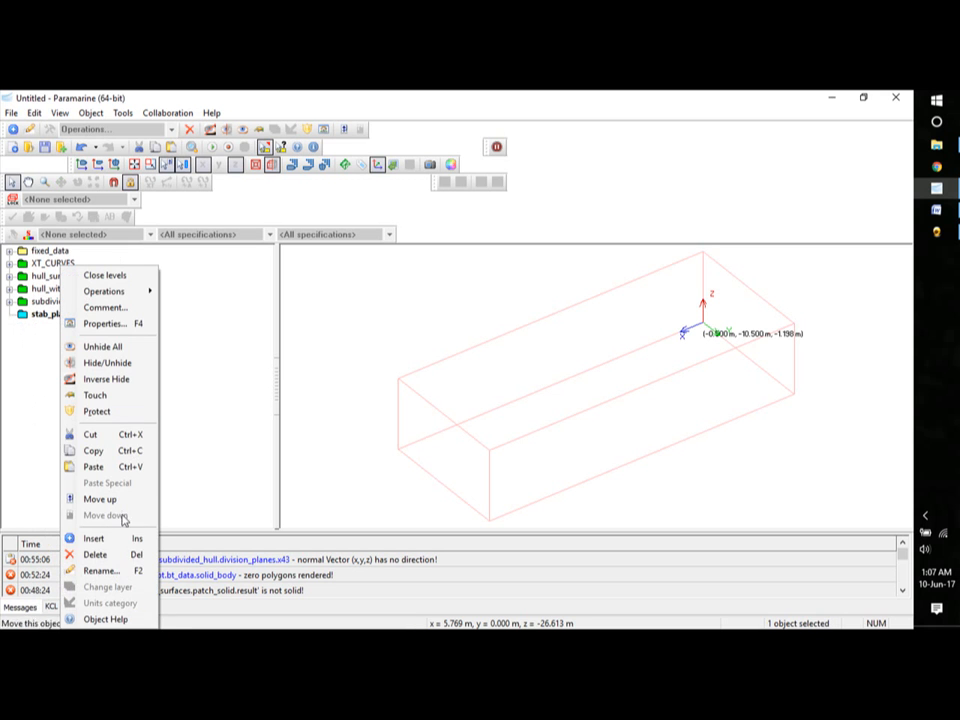
{"action": "left_click", "coordinate": [93, 466]}
{"action": "left_click", "coordinate": [100, 429]}
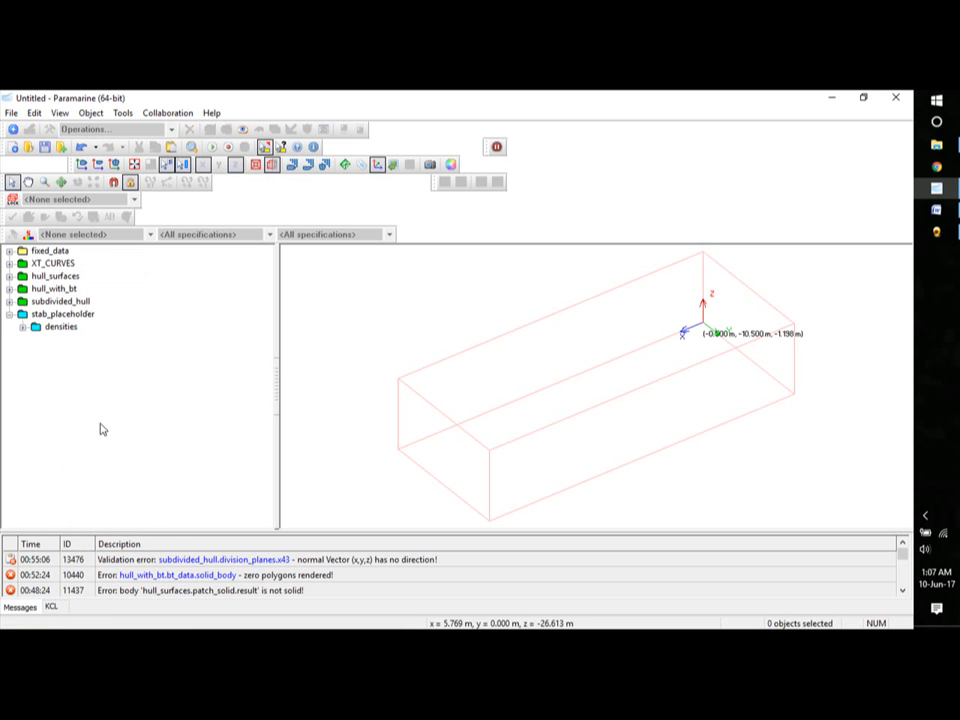
{"action": "left_click", "coordinate": [88, 316]}
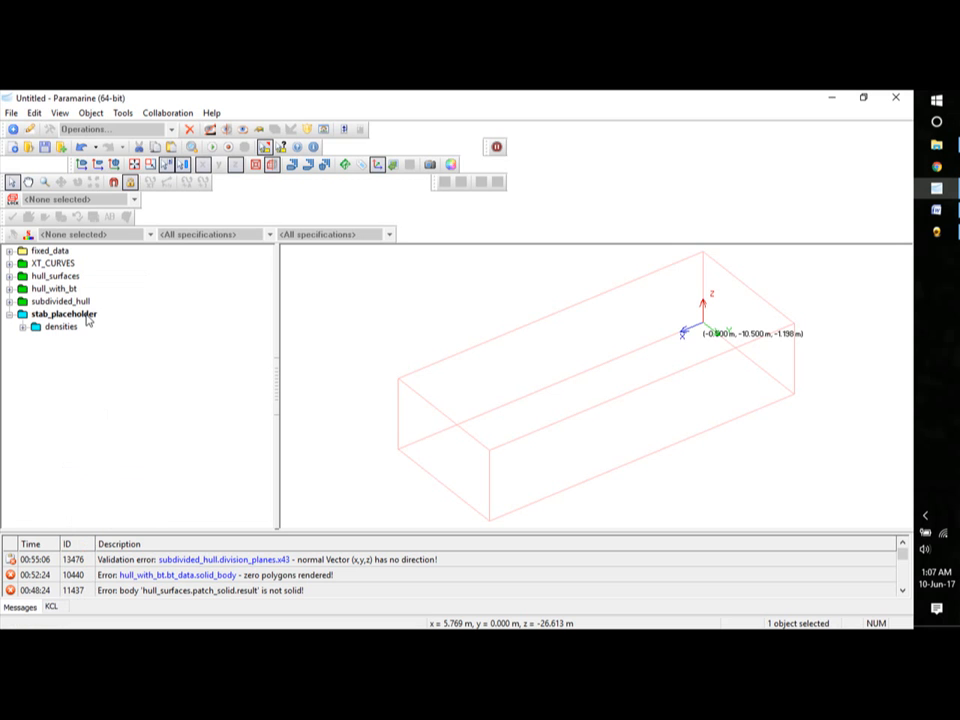
Insert a stab_settings object from the Basic Stability group into stab_placeholder, keeping its default name.
{"action": "left_click", "coordinate": [13, 130]}
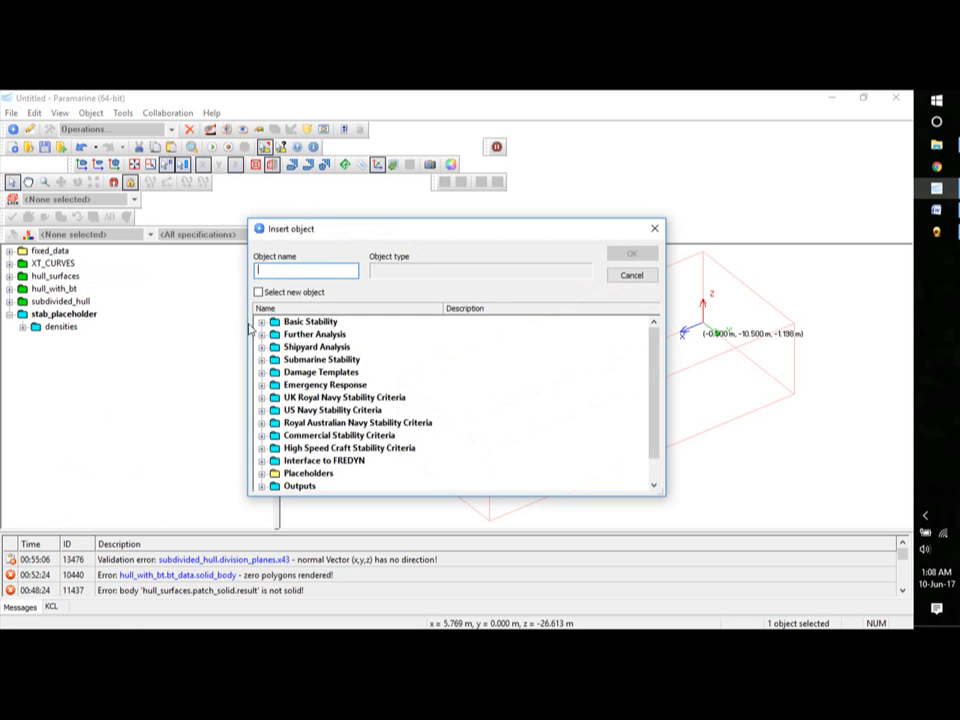
{"action": "left_click", "coordinate": [262, 322]}
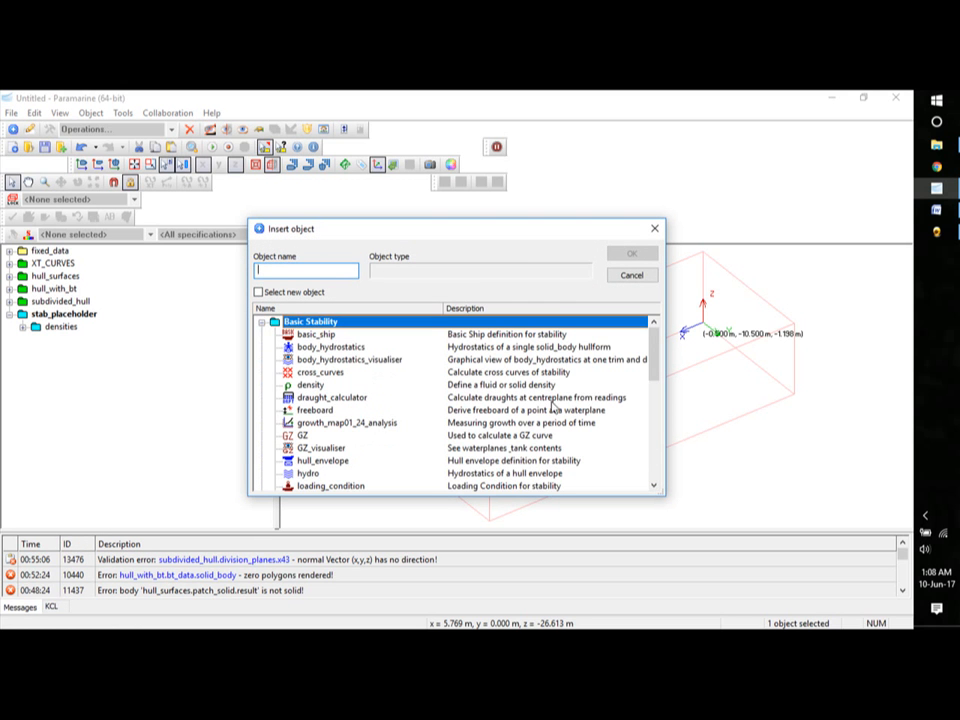
{"action": "left_click_drag", "start_coordinate": [657, 360], "coordinate": [674, 379]}
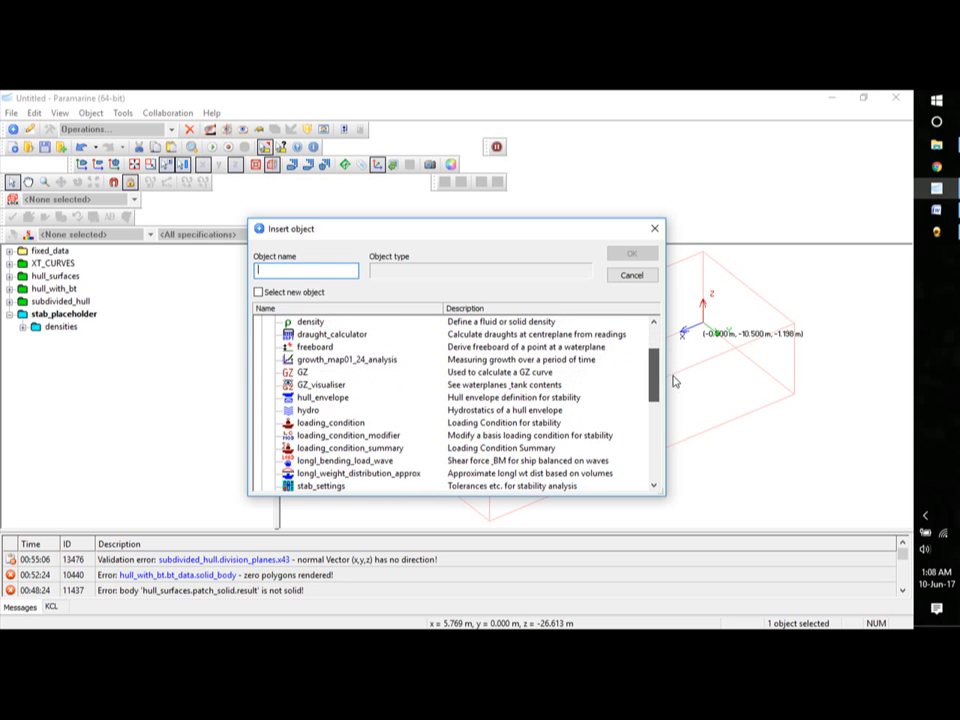
{"action": "left_click", "coordinate": [330, 486]}
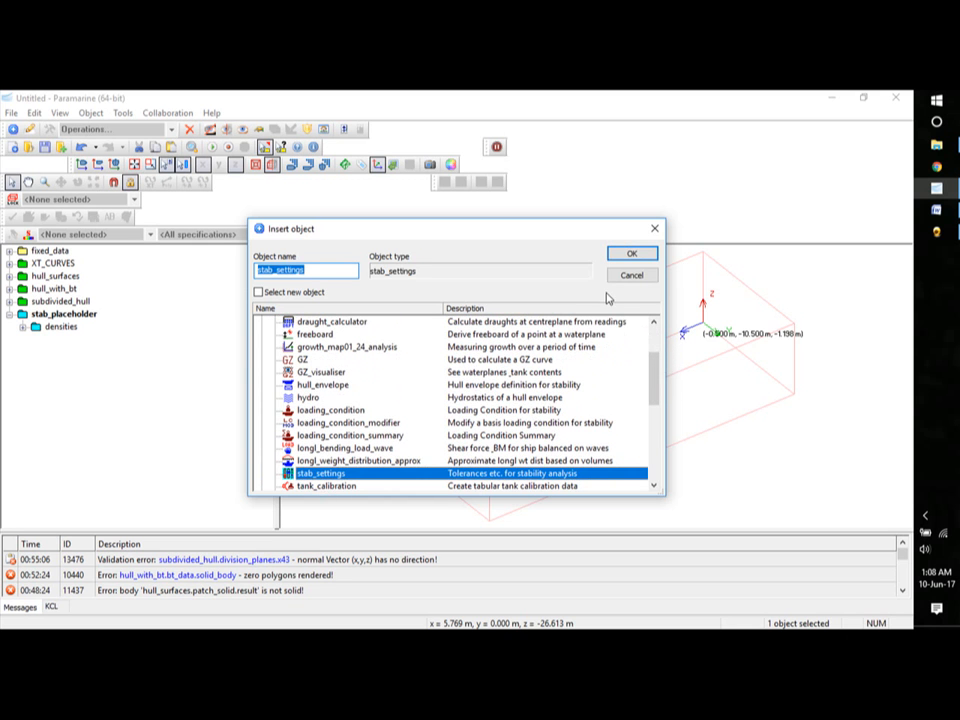
{"action": "left_click", "coordinate": [632, 253]}
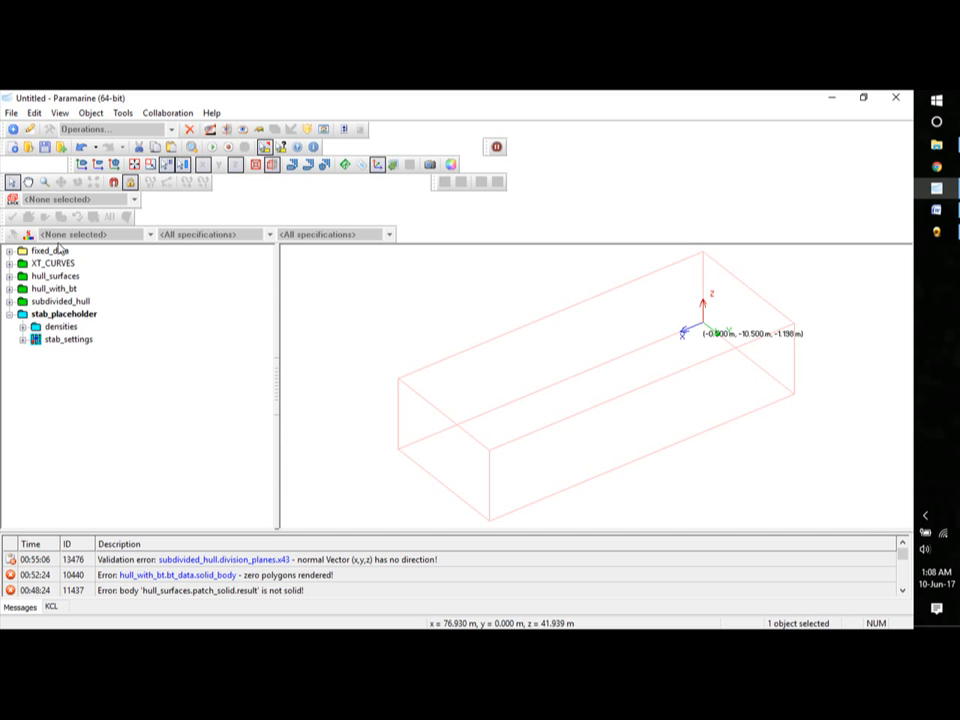
Insert a hull_envelope object from the Basic Stability group into stab_placeholder, keeping its default name.
{"action": "left_click", "coordinate": [11, 129]}
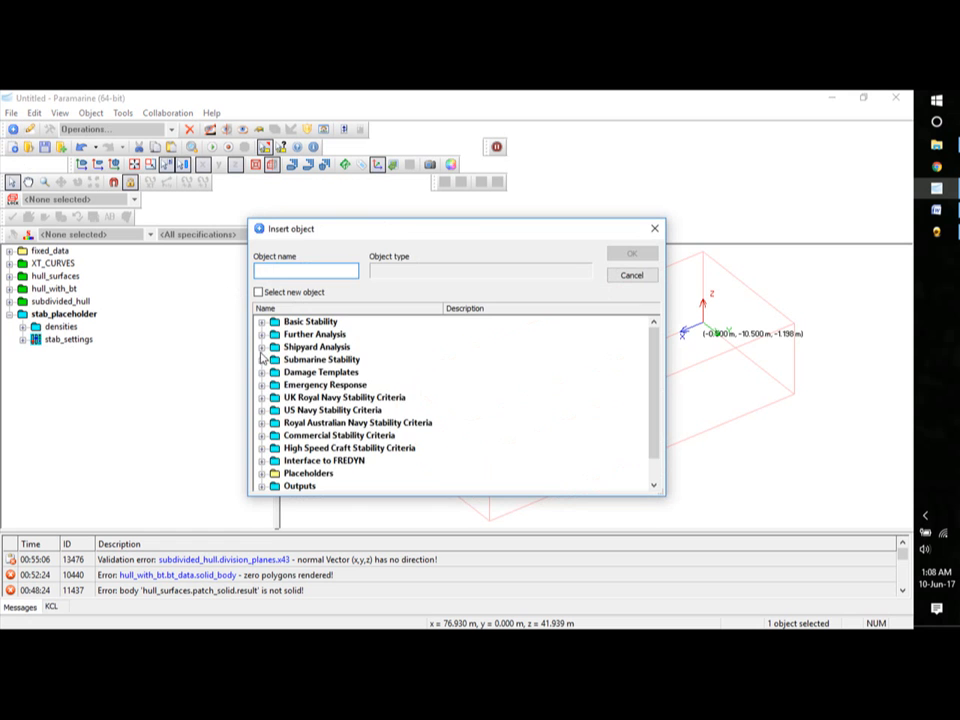
{"action": "left_click", "coordinate": [262, 322]}
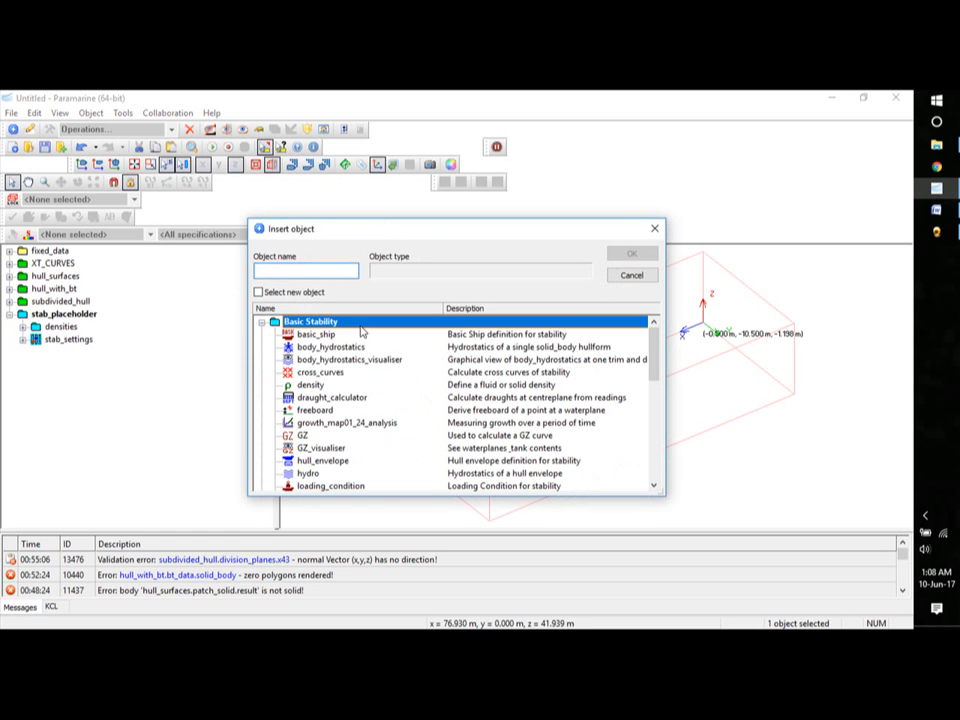
{"action": "left_click", "coordinate": [322, 461]}
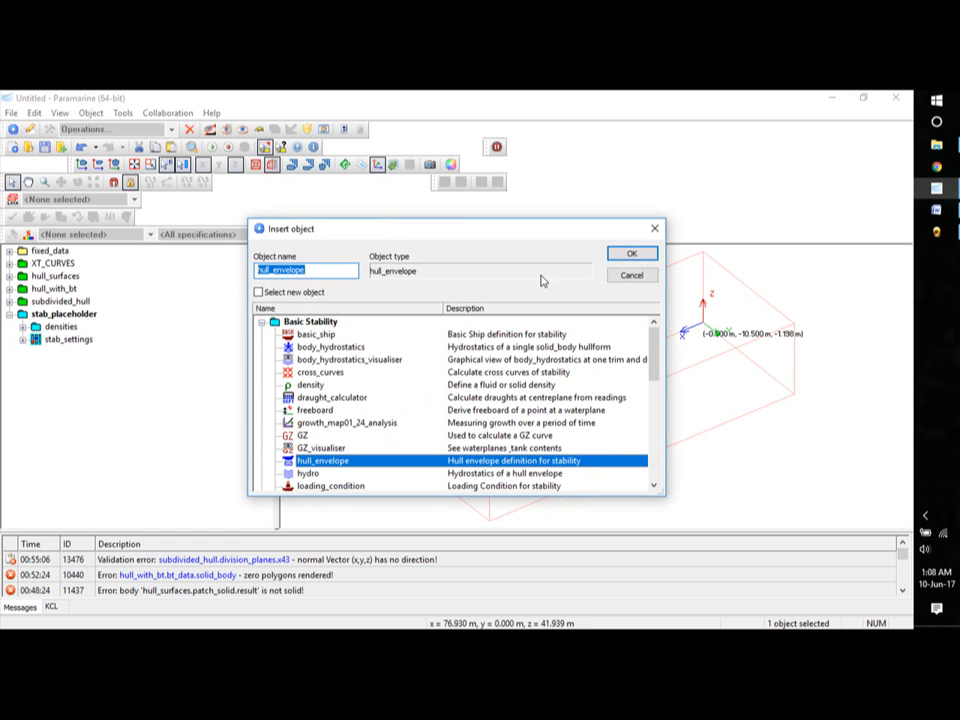
{"action": "left_click", "coordinate": [632, 256]}
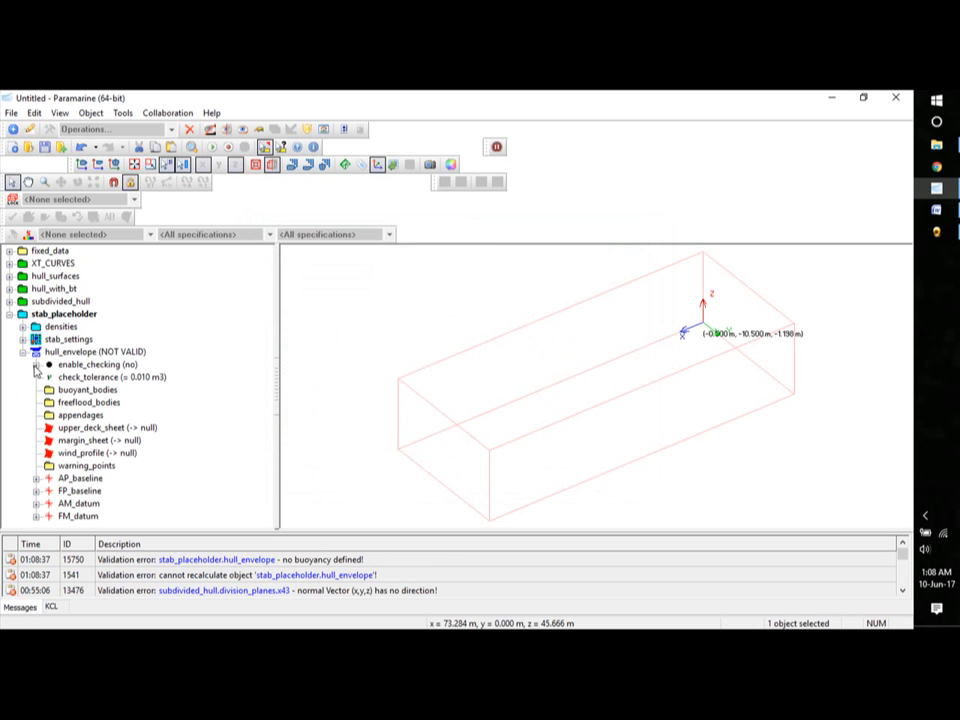
Set enable_checking to yes for the hull envelope and collapse that setting.
{"action": "left_click", "coordinate": [36, 365]}
{"action": "double_click", "coordinate": [76, 378]}
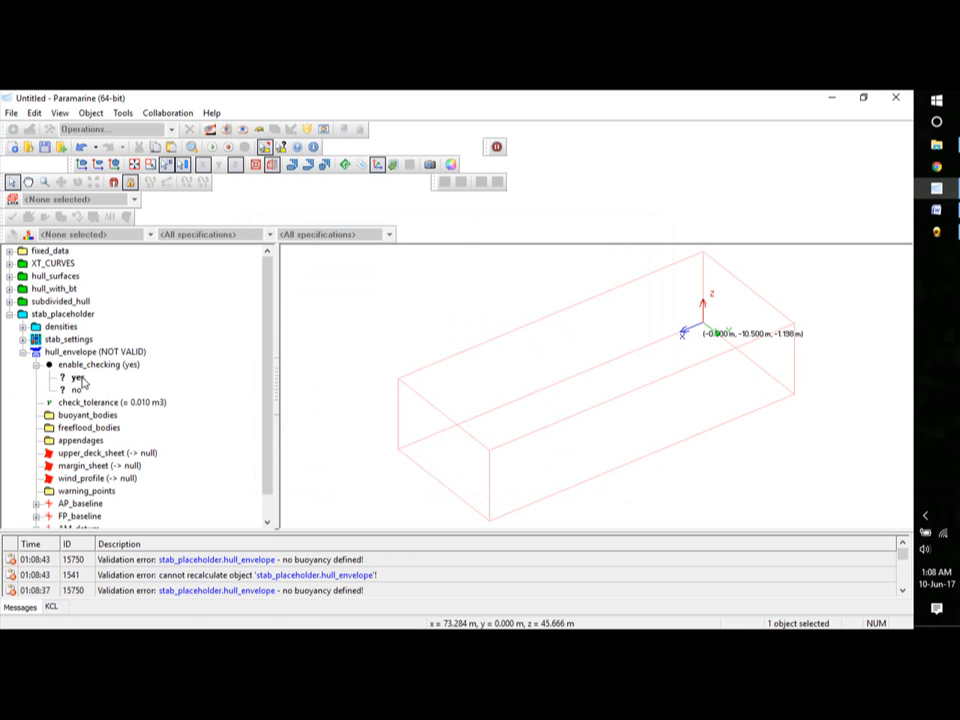
{"action": "left_click", "coordinate": [36, 365]}
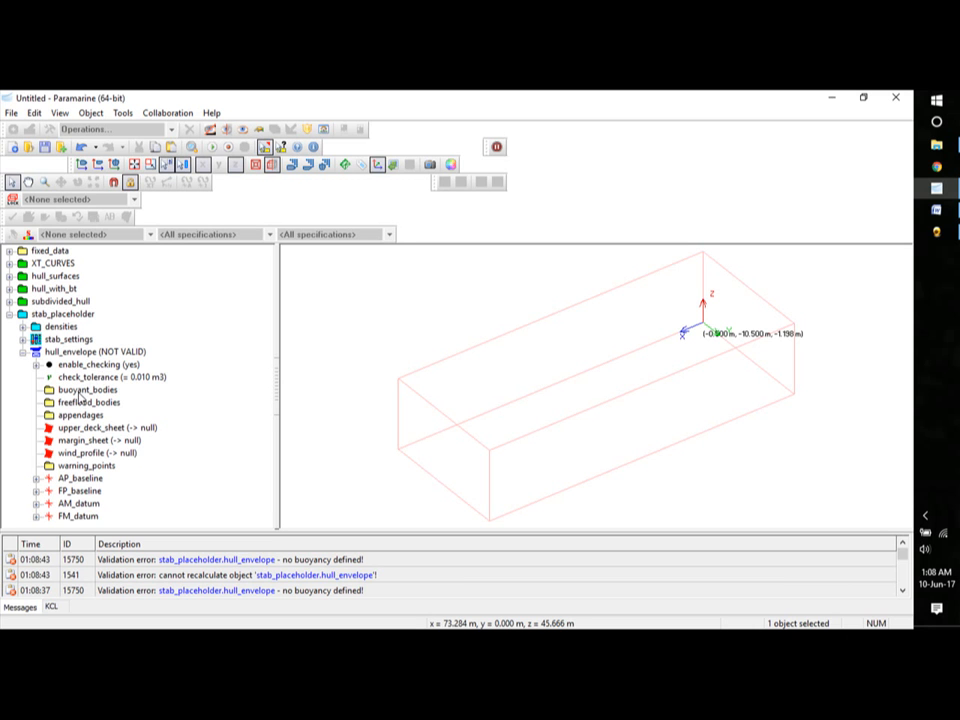
Copy the subdivided_hull solid body and paste it into the hull envelope's buoyant_bodies as a body_pointer.
{"action": "left_click", "coordinate": [80, 392]}
{"action": "left_click", "coordinate": [9, 301]}
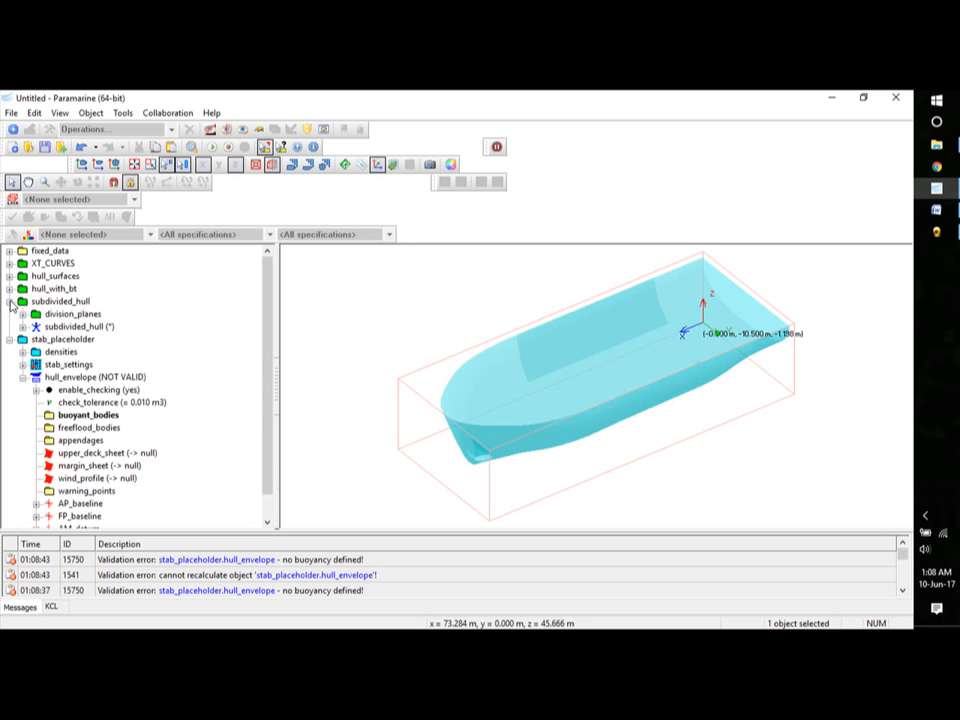
{"action": "left_click", "coordinate": [62, 328]}
{"action": "right_click", "coordinate": [62, 328]}
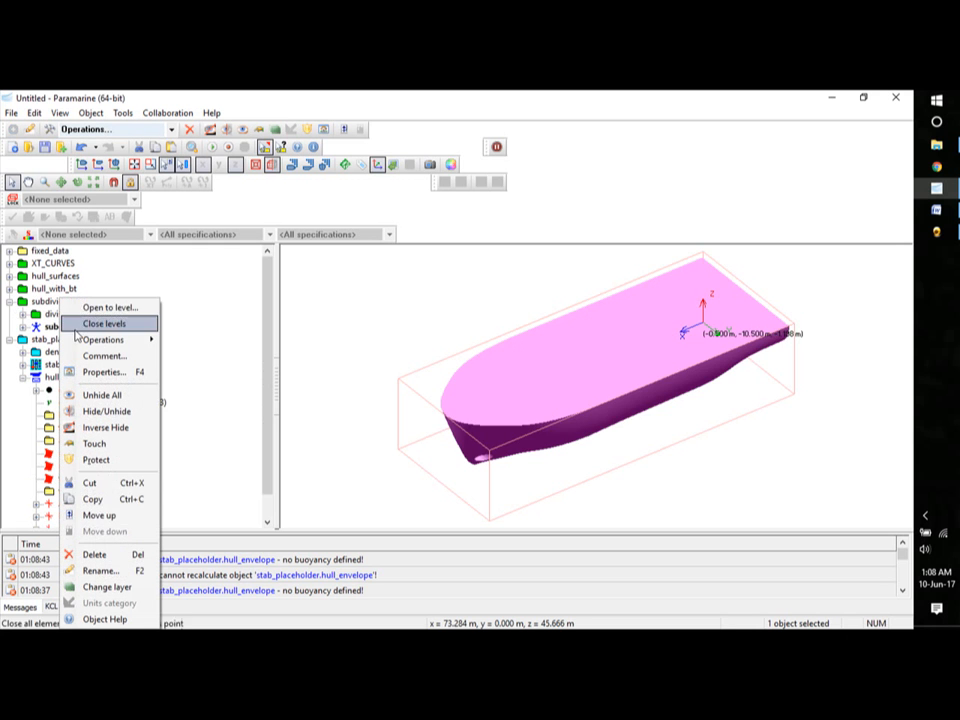
{"action": "left_click", "coordinate": [96, 501]}
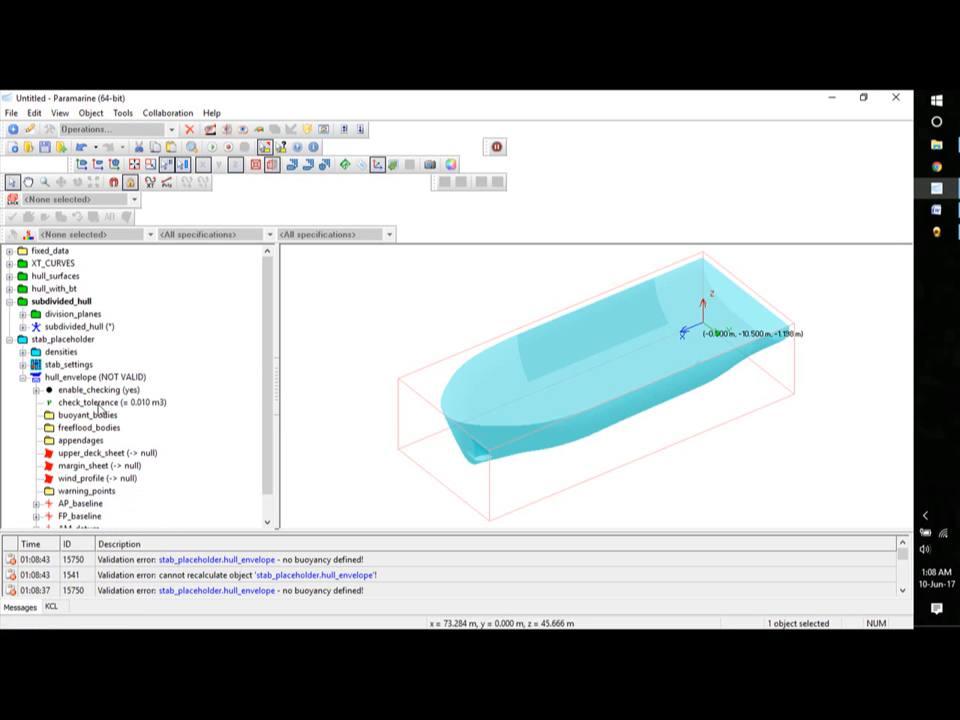
{"action": "right_click", "coordinate": [90, 419]}
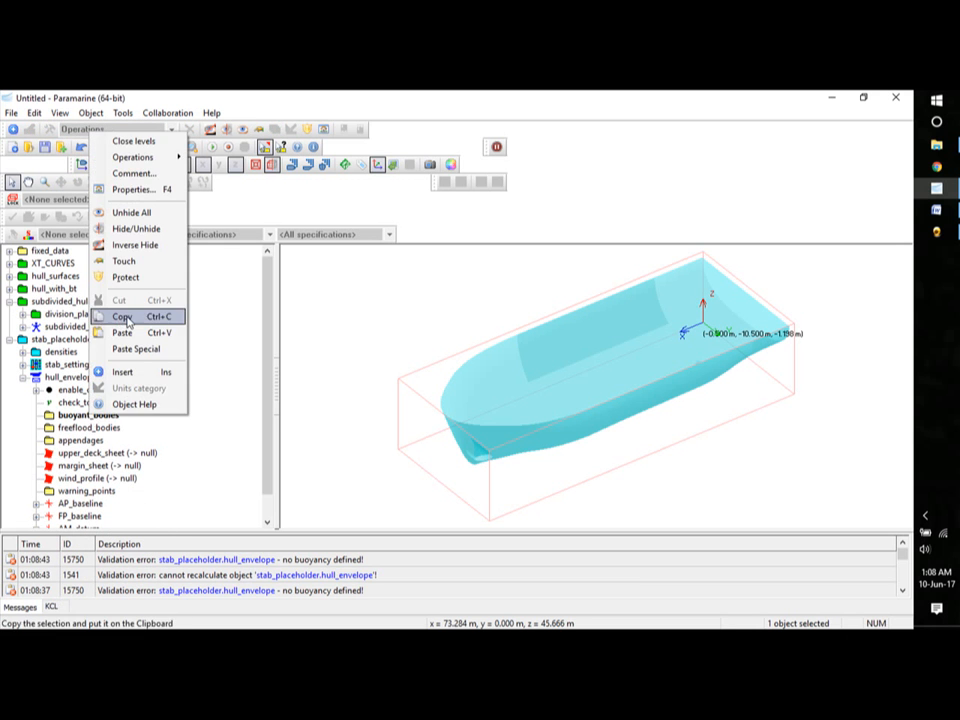
{"action": "left_click", "coordinate": [135, 348]}
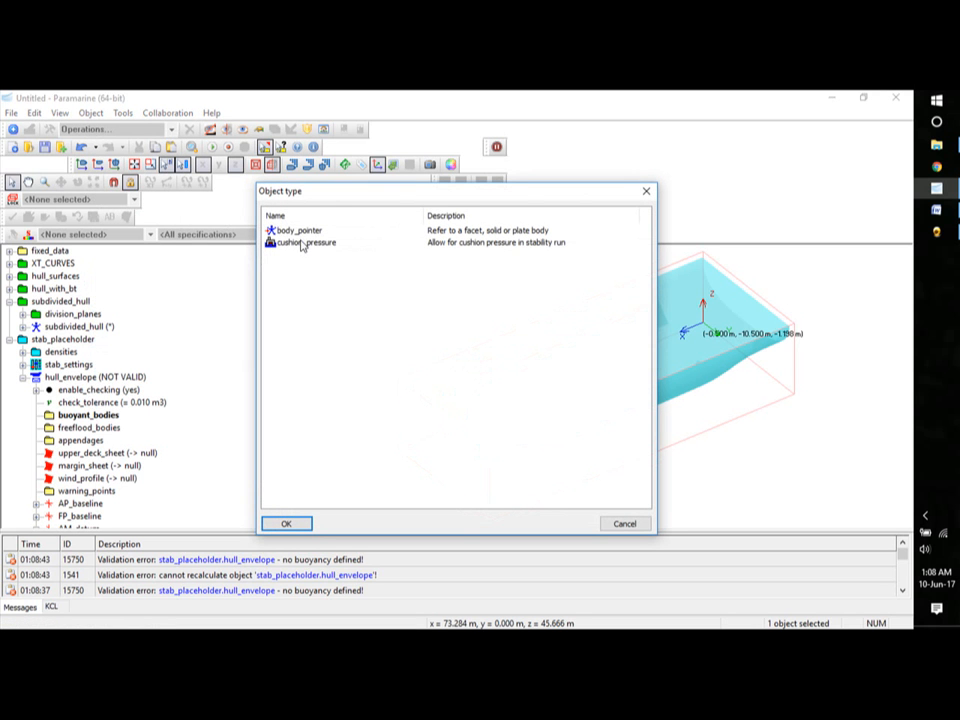
{"action": "left_click", "coordinate": [300, 231]}
{"action": "left_click", "coordinate": [285, 523]}
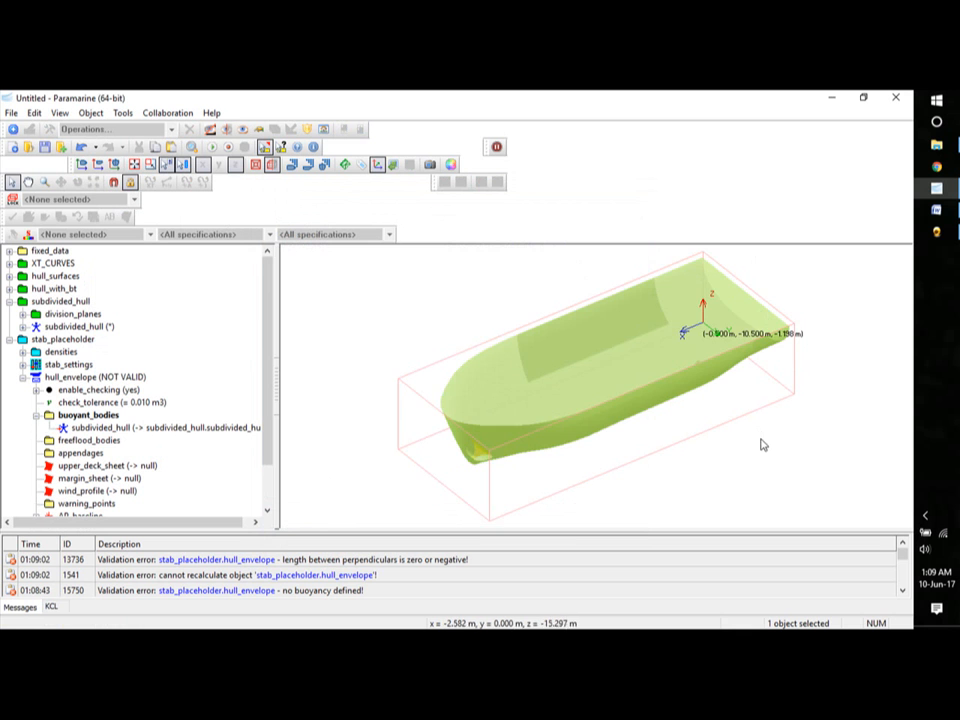
Set the x coordinate of the hull envelope's AP_baseline to 3 m.
{"action": "mouse_move", "coordinate": [760, 443]}
{"action": "middle_mouse_down"}
{"action": "mouse_move", "coordinate": [769, 422]}
{"action": "mouse_move", "coordinate": [777, 429]}
{"action": "mouse_move", "coordinate": [764, 425]}
{"action": "middle_mouse_up"}
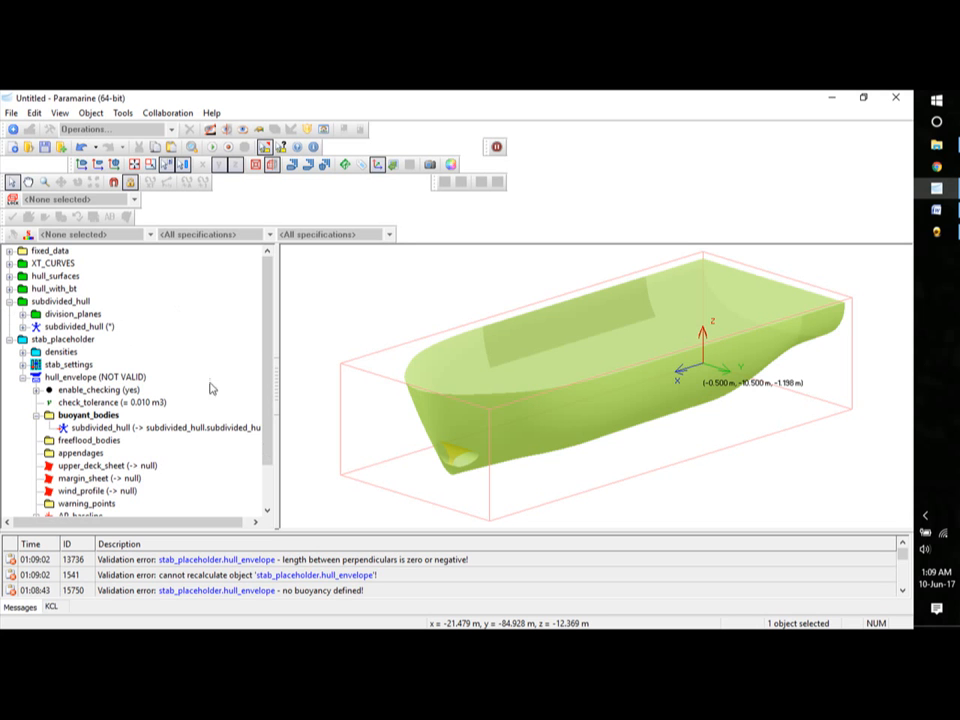
{"action": "left_click_drag", "start_coordinate": [266, 349], "coordinate": [266, 407]}
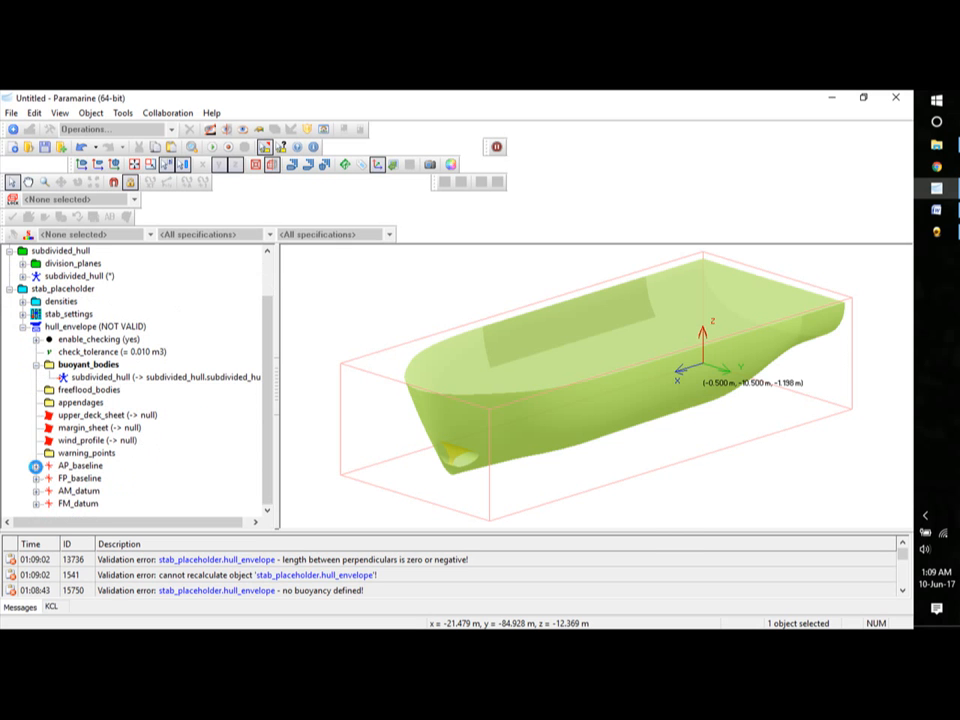
{"action": "left_click", "coordinate": [36, 466]}
{"action": "double_click", "coordinate": [100, 479]}
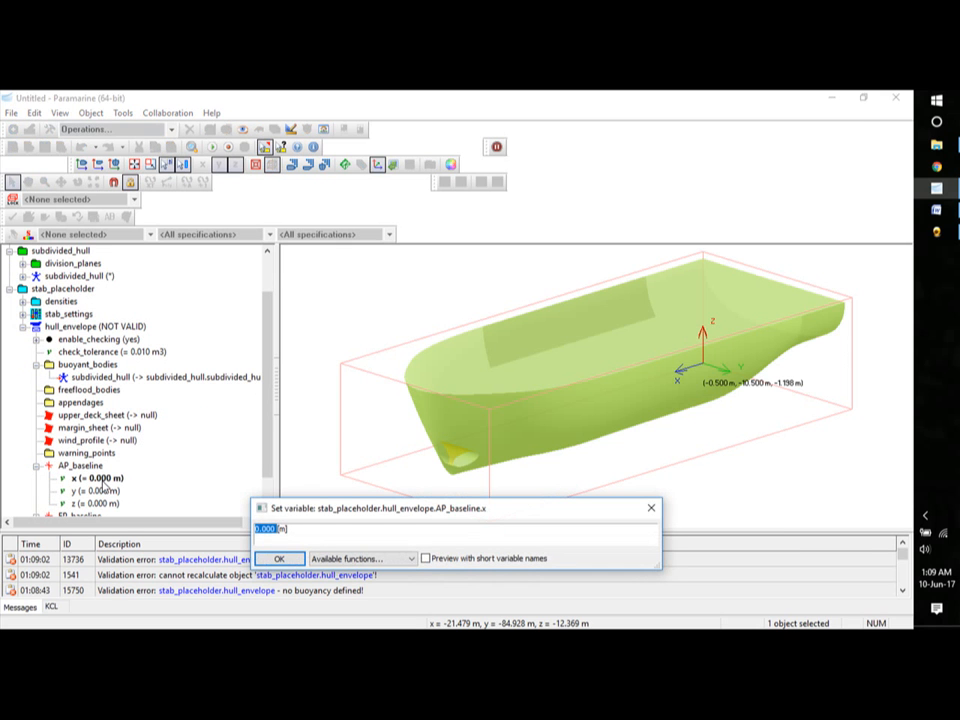
{"action": "type", "text": "3"}
{"action": "left_click", "coordinate": [280, 558]}
Look up the baseline coordinates in the QP PARAMARINE N6 Word document and set the hull envelope's FP_baseline x to 48 m.
{"action": "scroll", "coordinate": [270, 383], "scroll_direction": "down", "scroll_amount": 1}
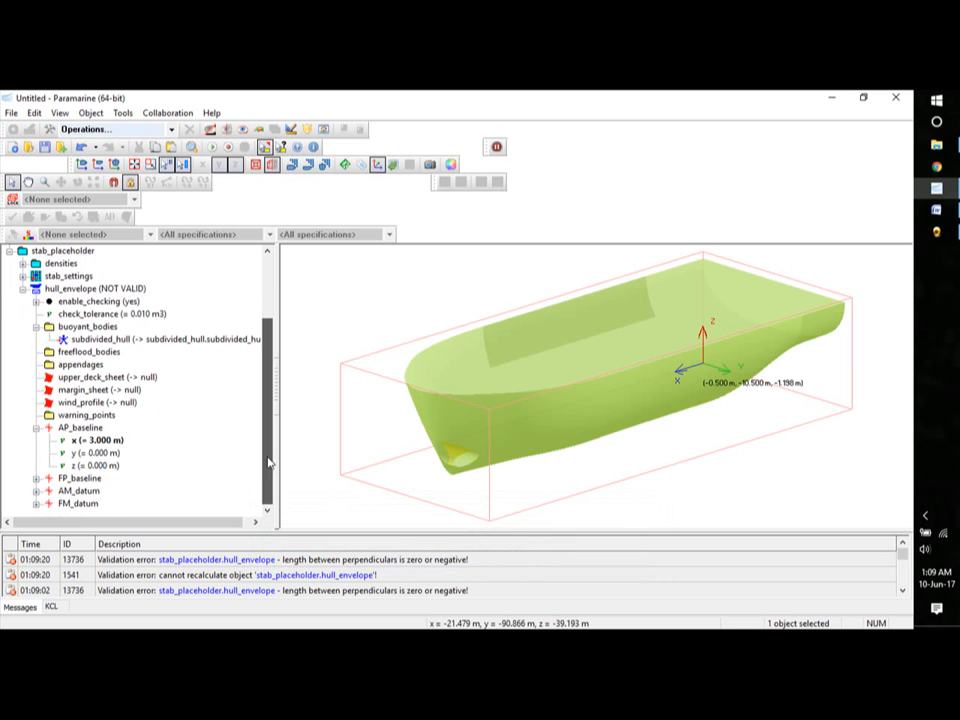
{"action": "double_click", "coordinate": [100, 478]}
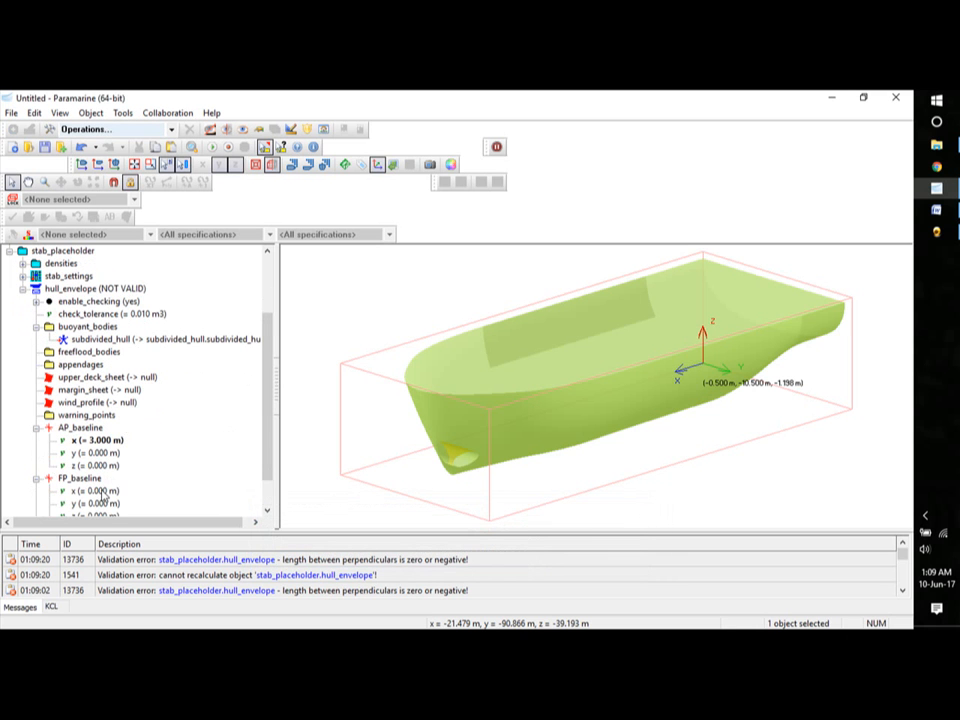
{"action": "left_click", "coordinate": [100, 491]}
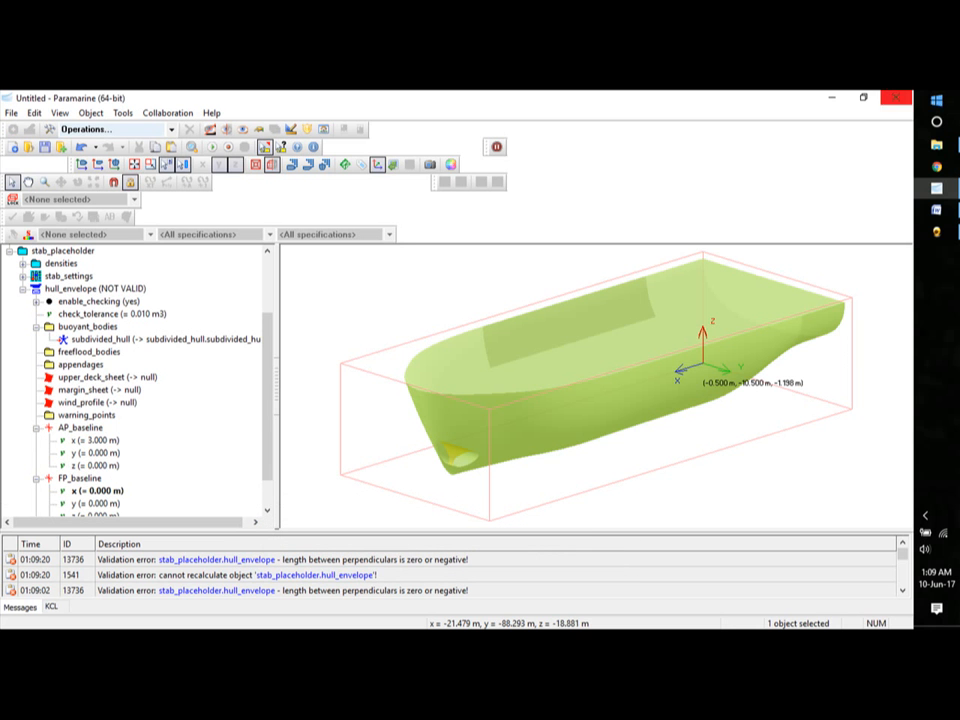
{"action": "key", "text": "alt+Tab"}
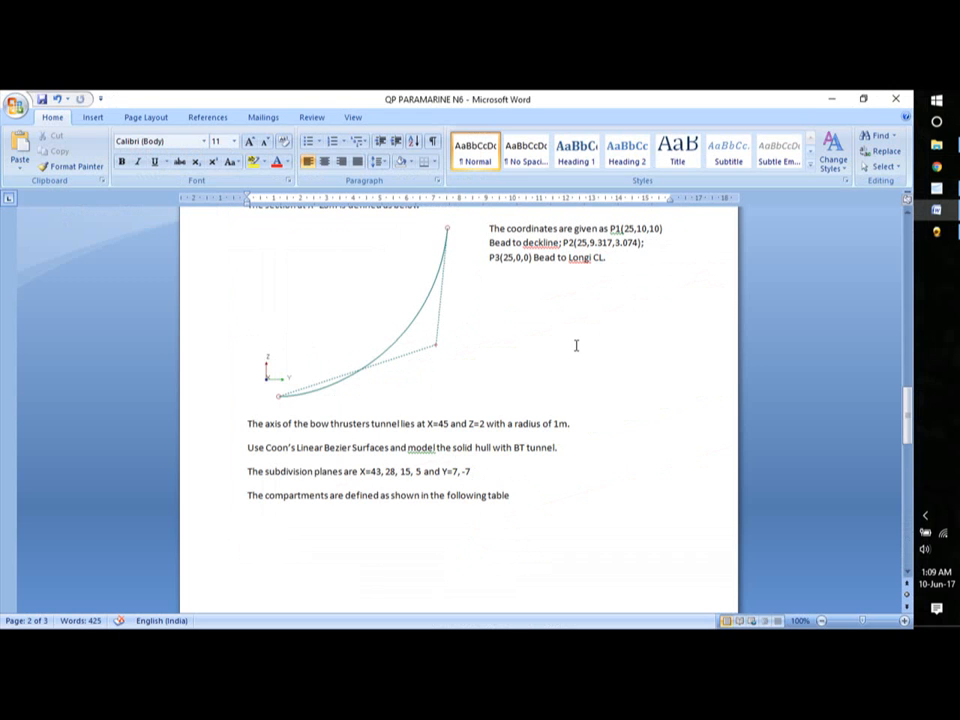
{"action": "scroll", "coordinate": [527, 424], "scroll_direction": "down", "scroll_amount": 9}
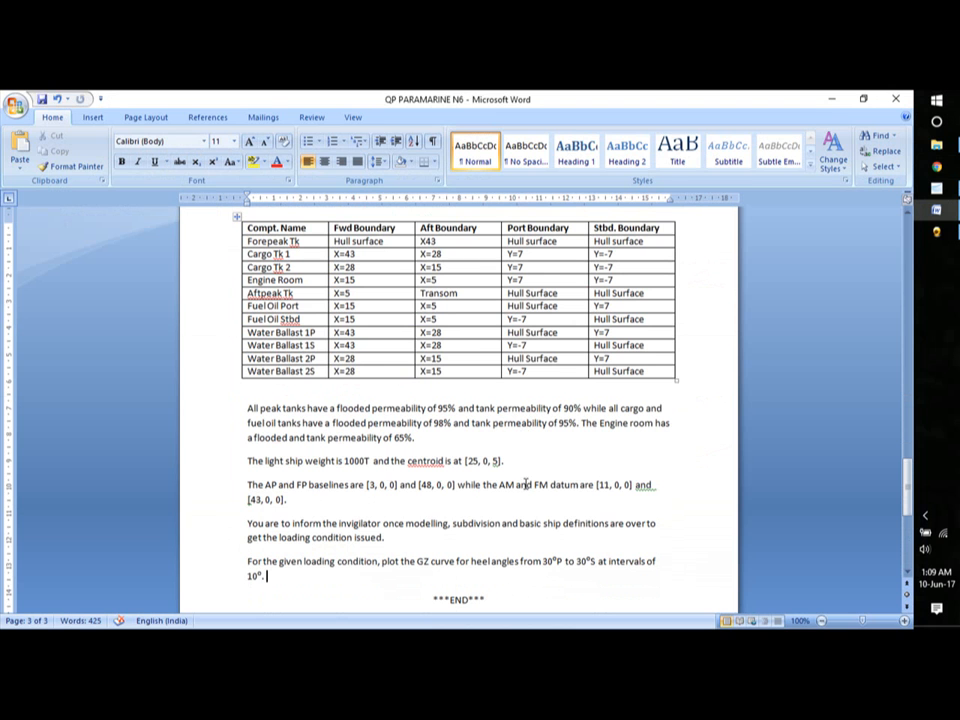
{"action": "left_click", "coordinate": [831, 99]}
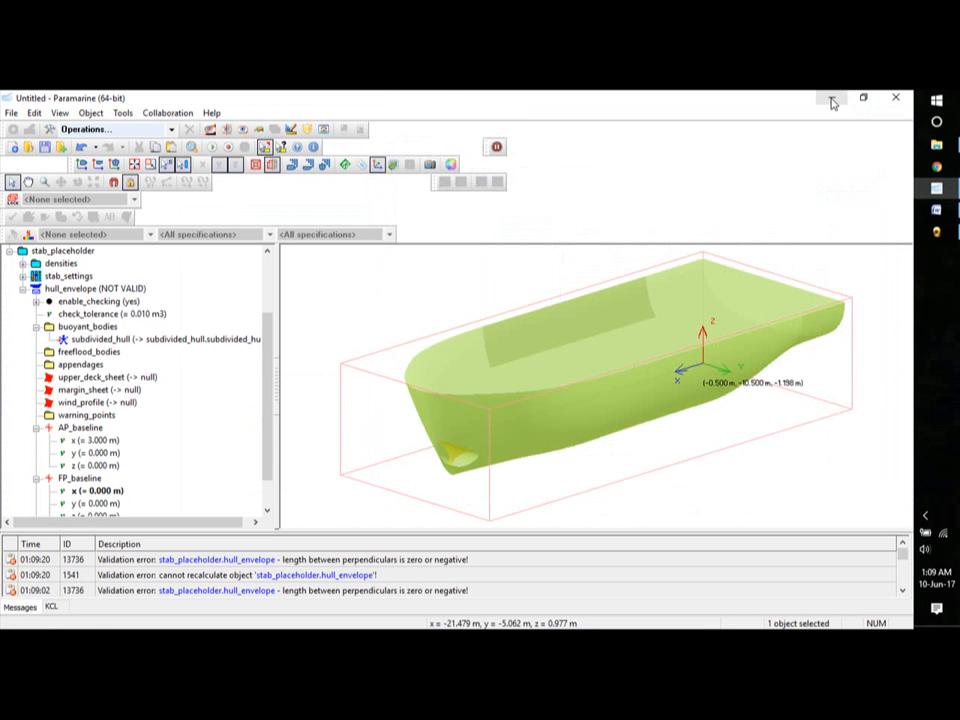
{"action": "double_click", "coordinate": [99, 497]}
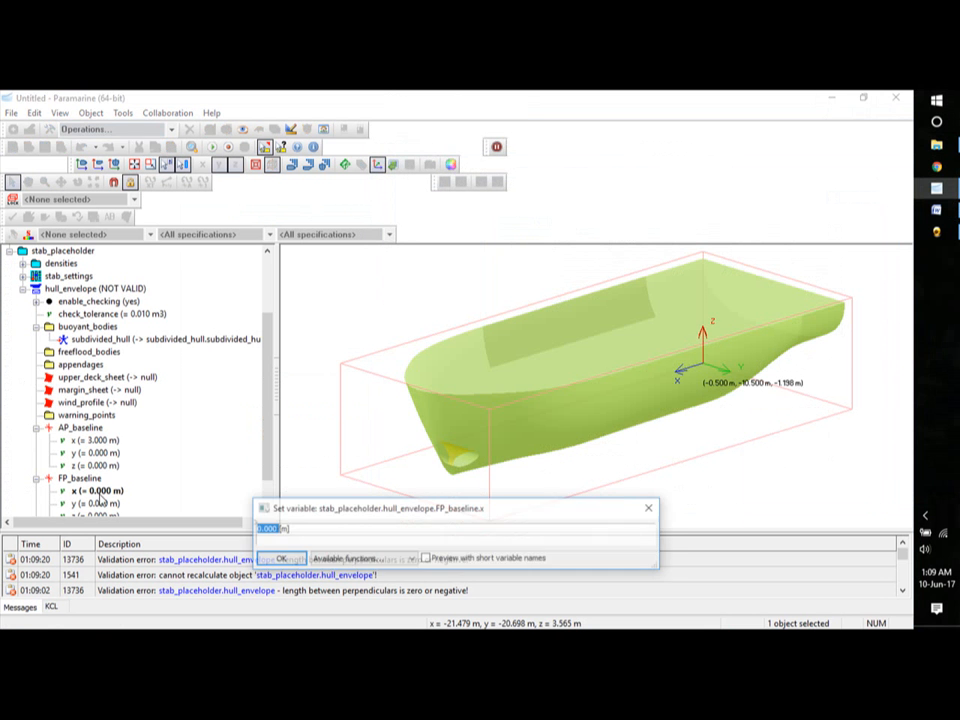
{"action": "type", "text": "48"}
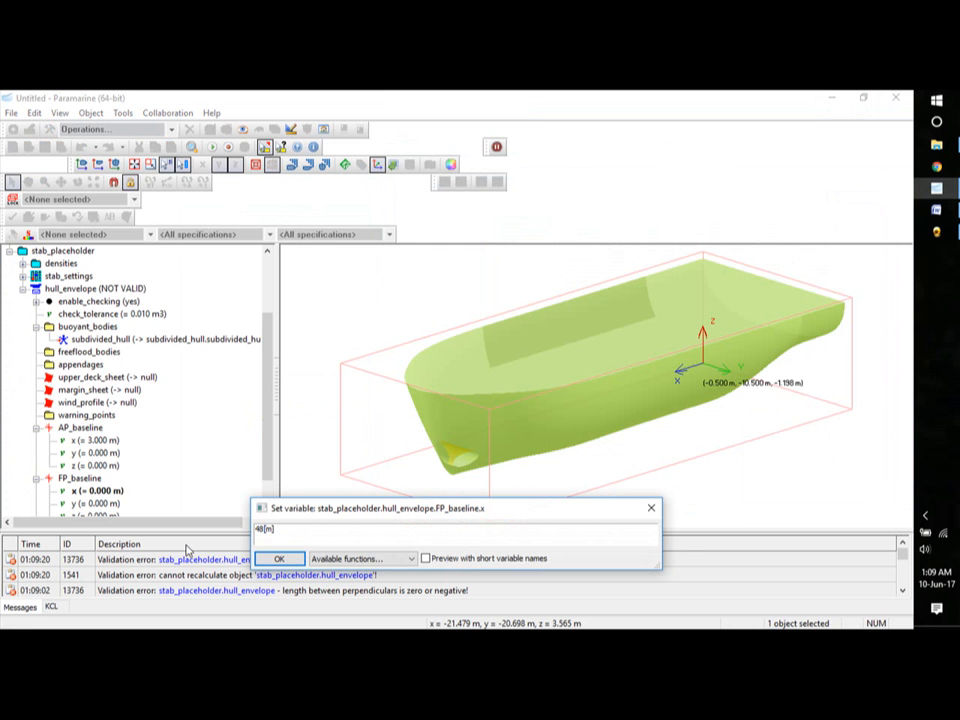
{"action": "left_click", "coordinate": [280, 559]}
Look up the AM datum coordinates in the QP PARAMARINE N6 Word document and set the hull envelope's AM_datum x to 11 m.
{"action": "scroll", "coordinate": [265, 385], "scroll_direction": "down", "scroll_amount": 1}
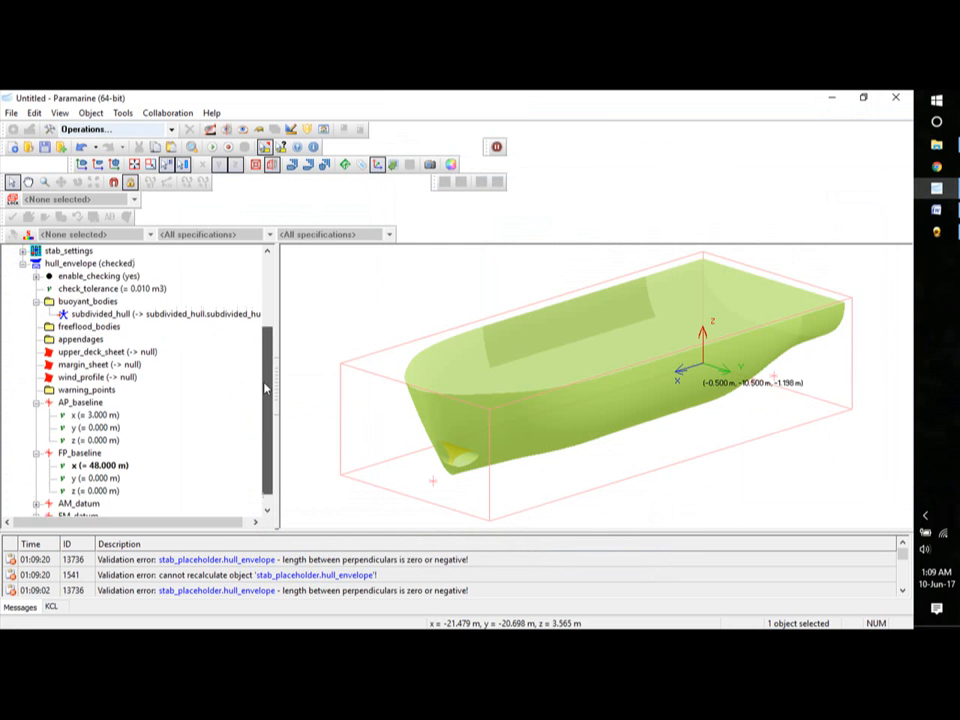
{"action": "left_click", "coordinate": [35, 491]}
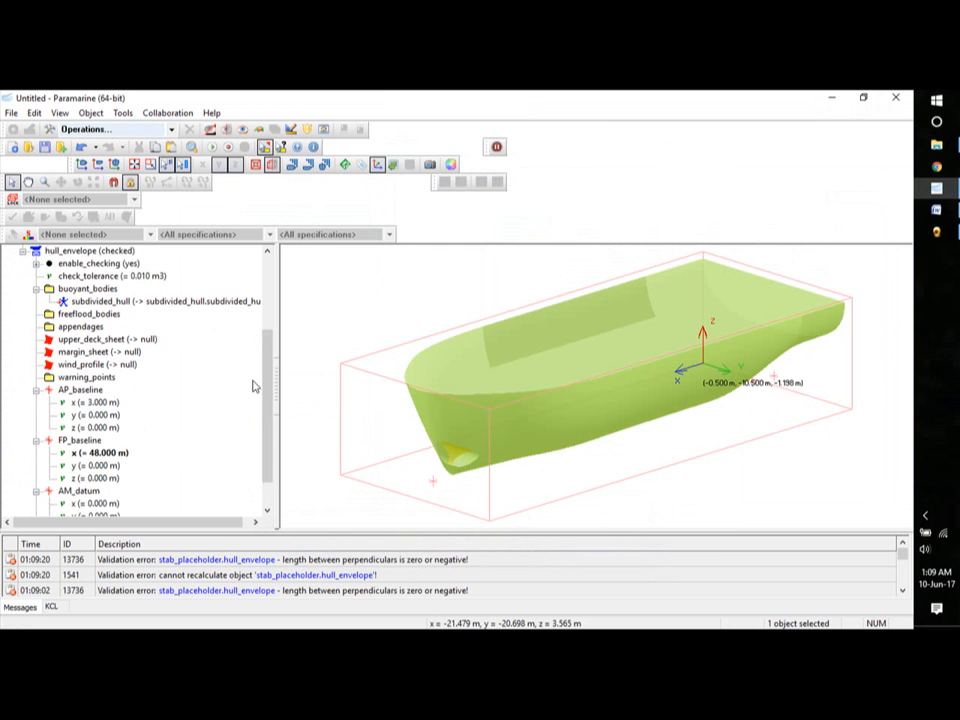
{"action": "scroll", "coordinate": [266, 390], "scroll_direction": "down", "scroll_amount": 1}
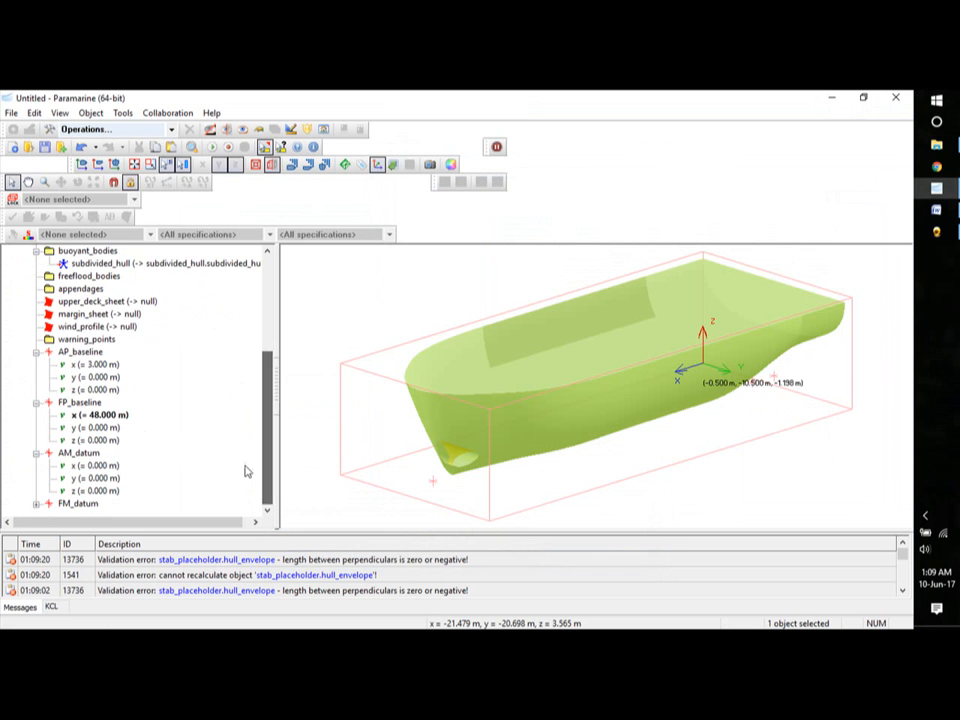
{"action": "left_click", "coordinate": [940, 210]}
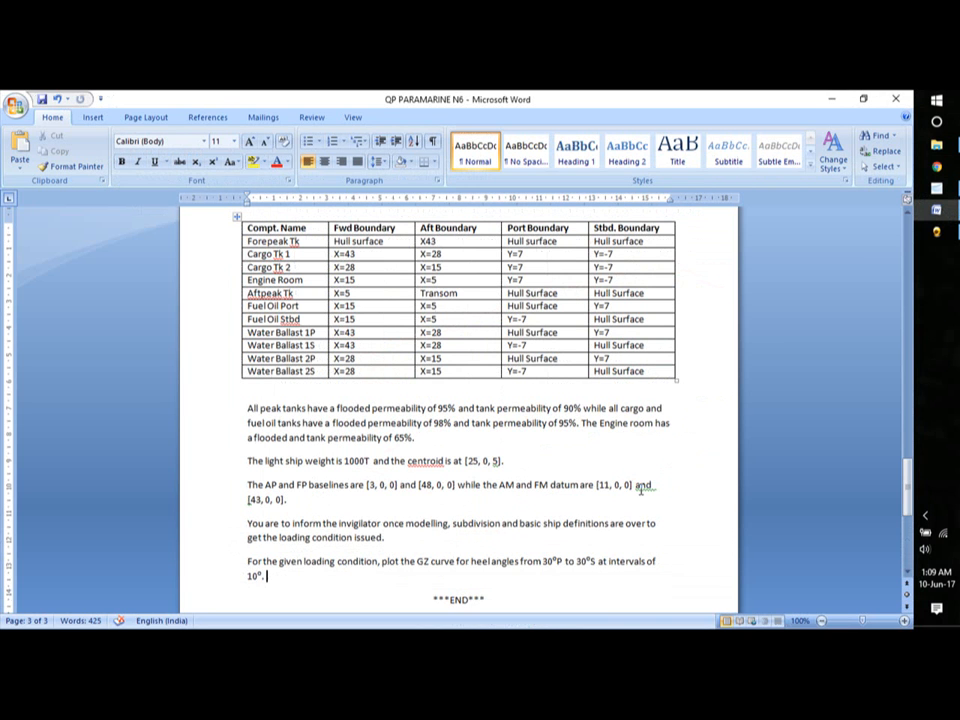
{"action": "left_click", "coordinate": [833, 99]}
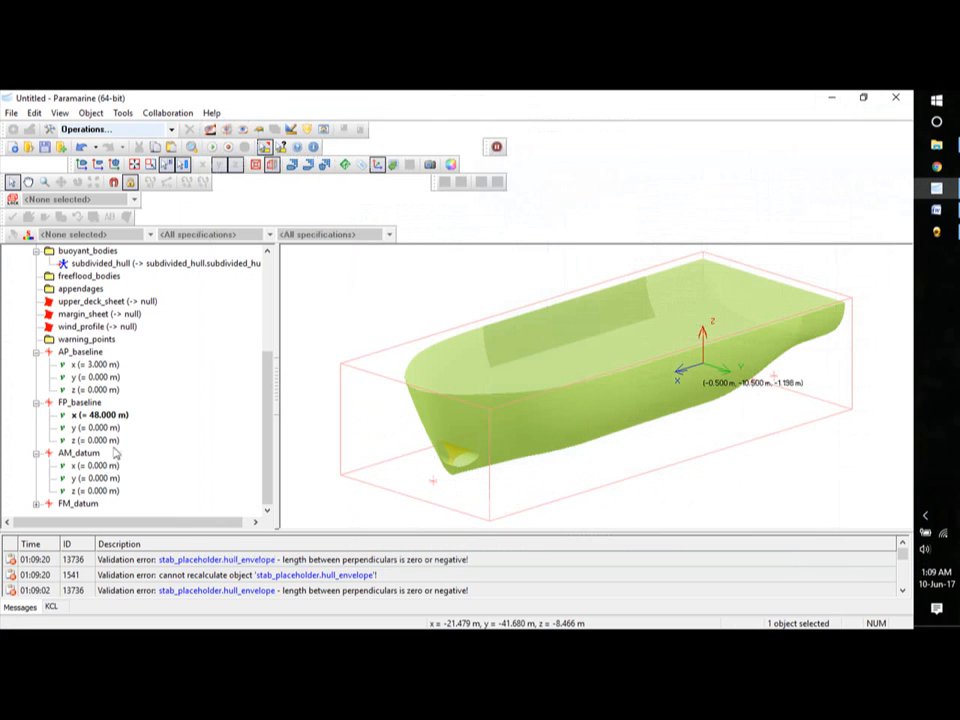
{"action": "double_click", "coordinate": [97, 466]}
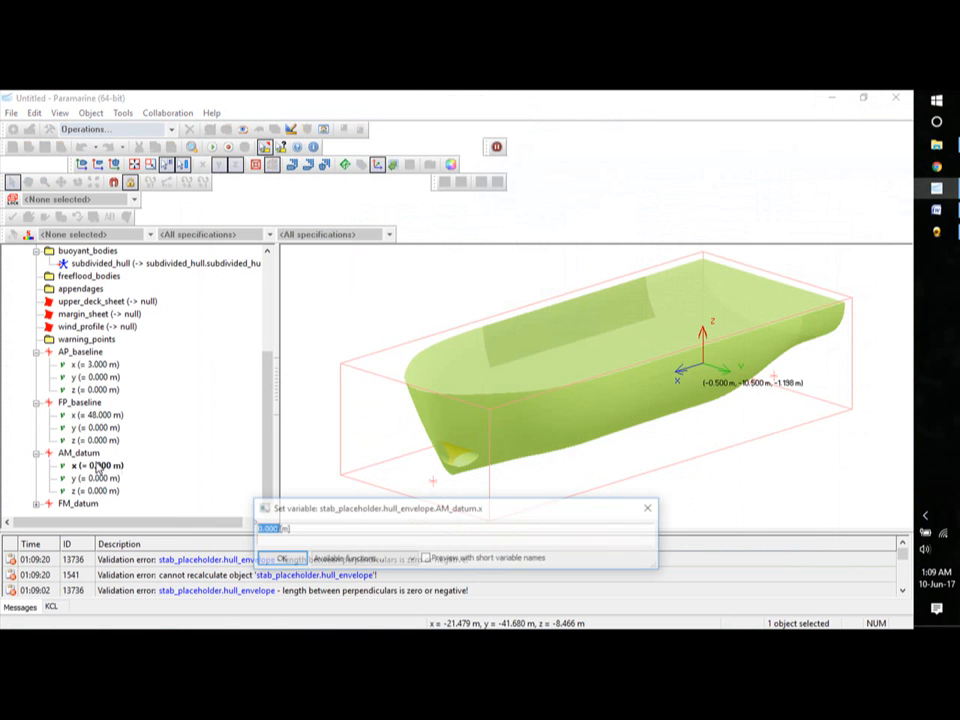
{"action": "type", "text": "11"}
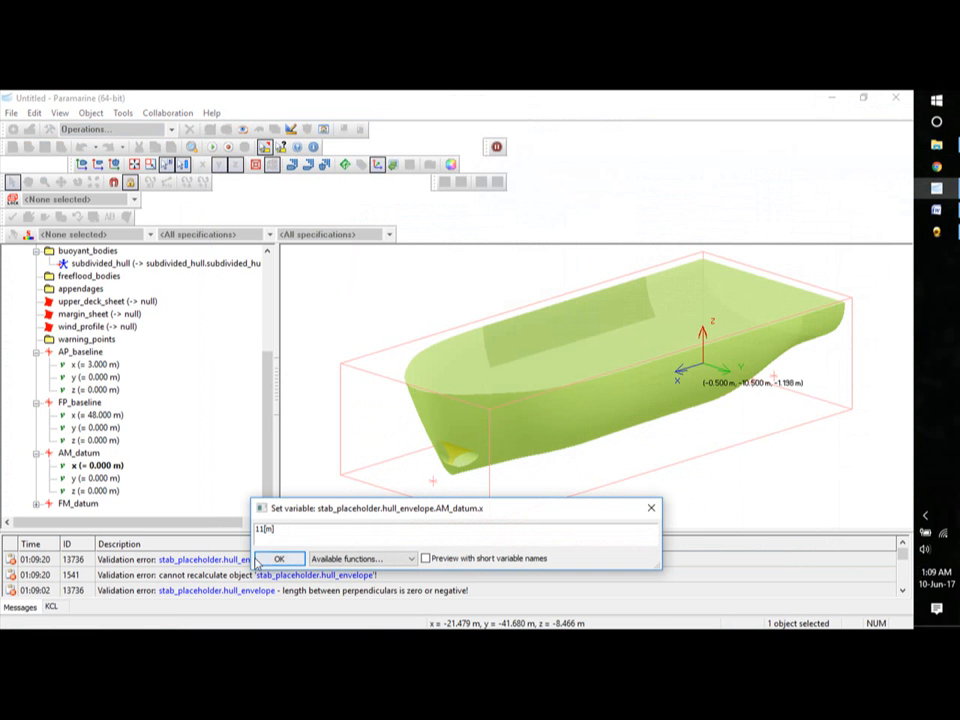
{"action": "key", "text": "Return"}
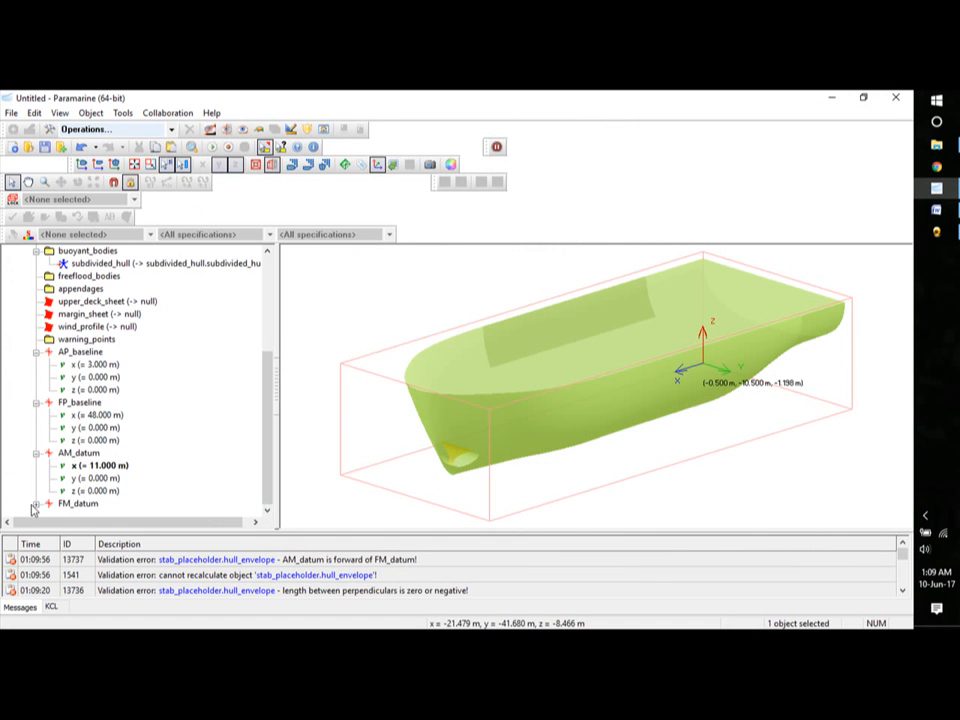
Set the x coordinate of the hull envelope's FM_datum to 43 m and collapse the hull envelope.
{"action": "left_click", "coordinate": [36, 504]}
{"action": "left_click", "coordinate": [268, 495]}
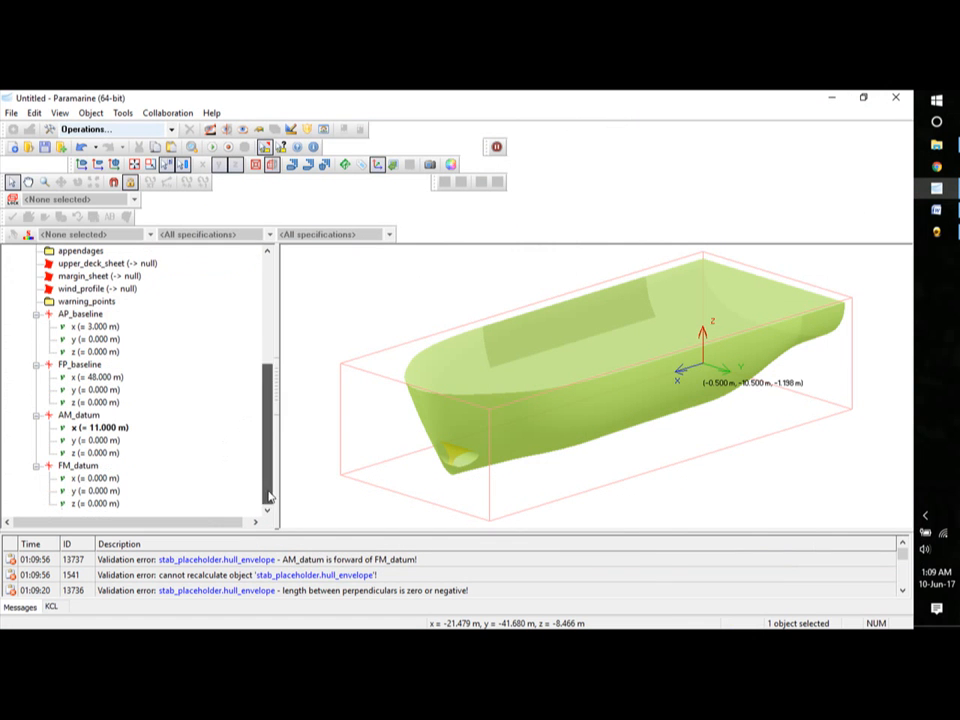
{"action": "double_click", "coordinate": [95, 478]}
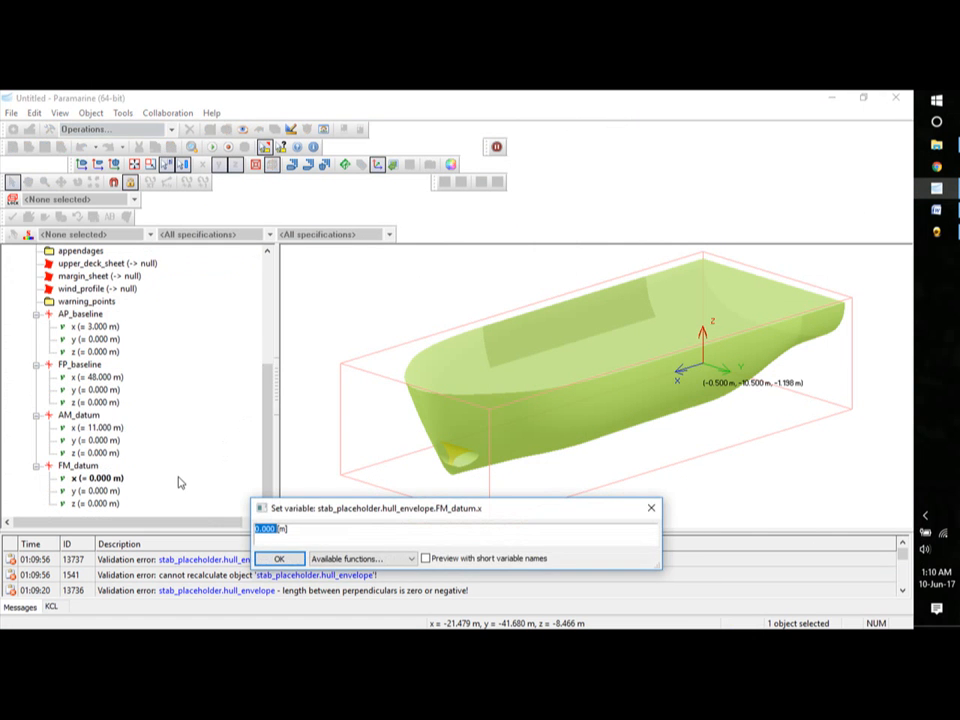
{"action": "type", "text": "43"}
{"action": "left_click", "coordinate": [276, 558]}
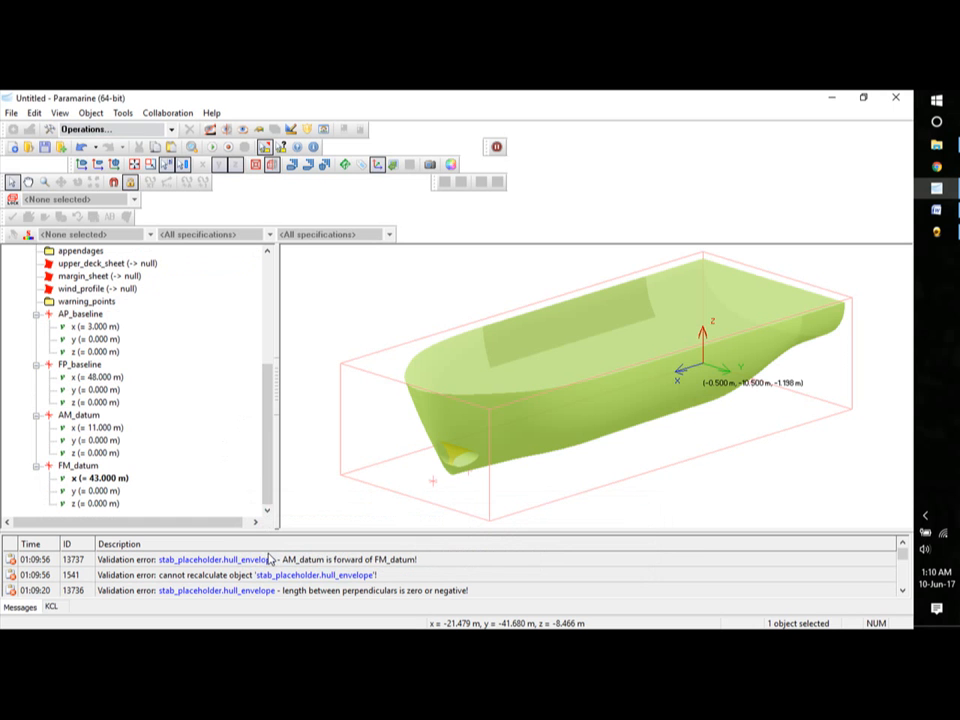
{"action": "left_click_drag", "start_coordinate": [268, 420], "coordinate": [276, 358]}
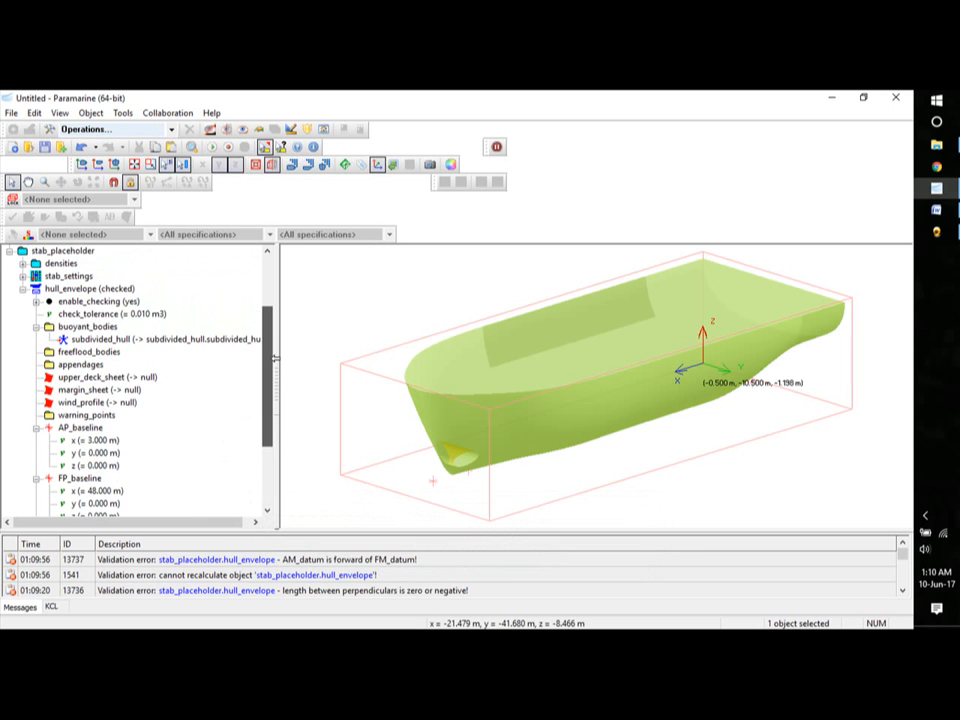
{"action": "left_click", "coordinate": [22, 289]}
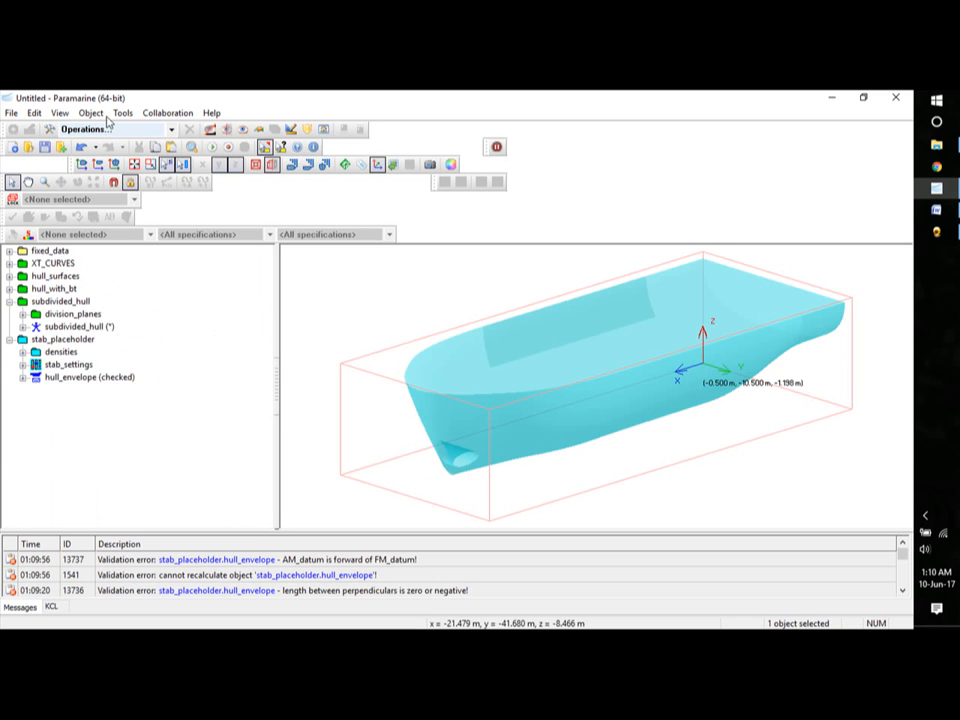
Insert a basic_ship object from Basic Stability into stab_placeholder and expand it.
{"action": "left_click", "coordinate": [52, 340]}
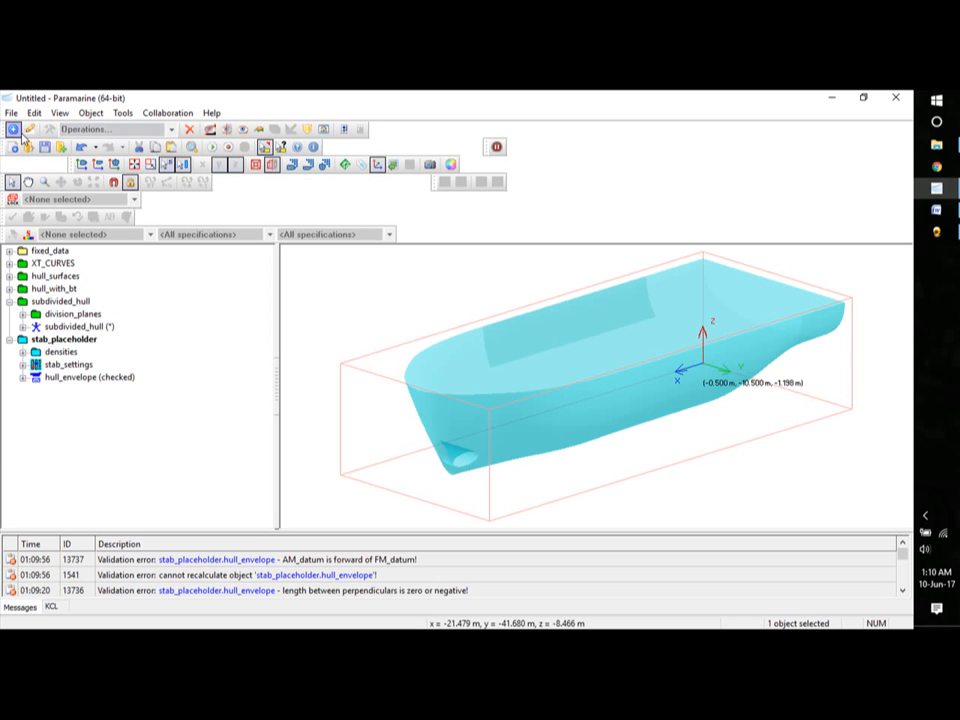
{"action": "left_click", "coordinate": [14, 130]}
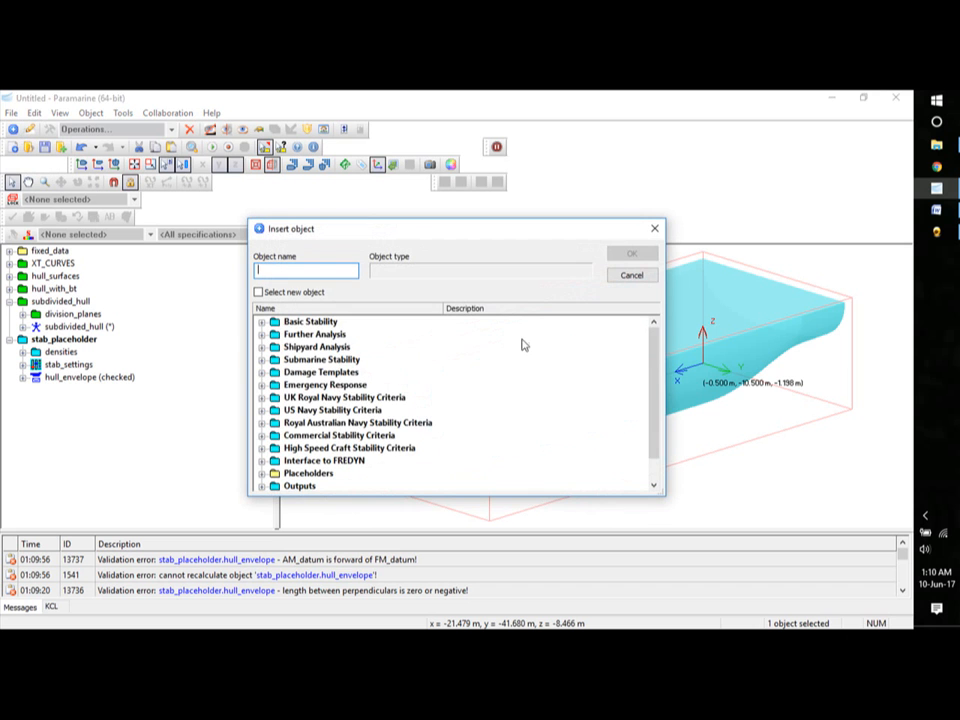
{"action": "left_click", "coordinate": [261, 321]}
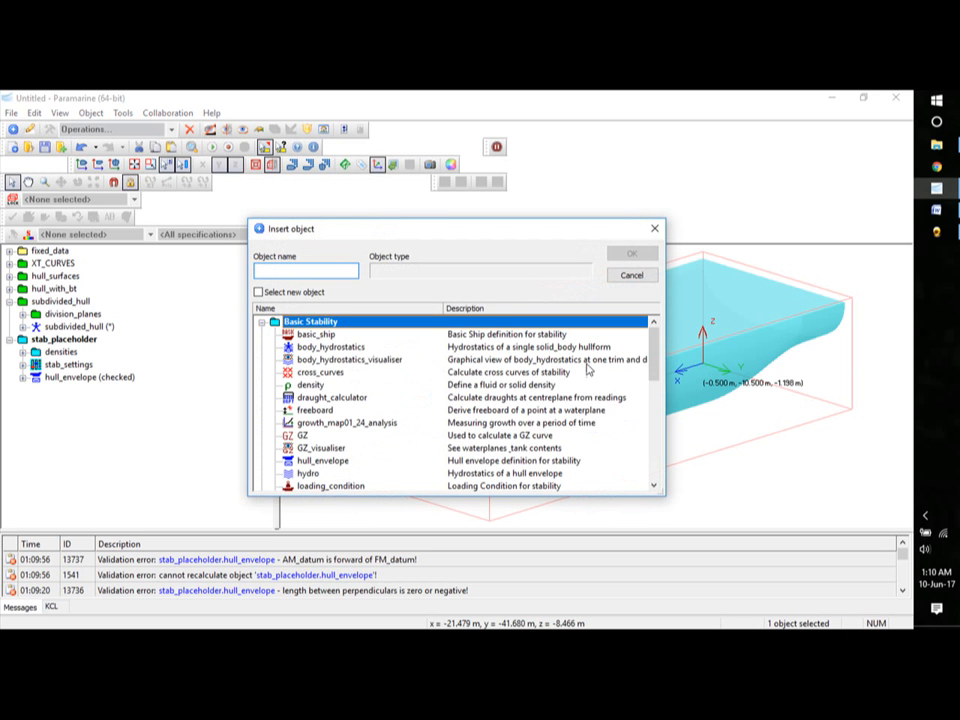
{"action": "double_click", "coordinate": [320, 336]}
{"action": "left_click", "coordinate": [22, 391]}
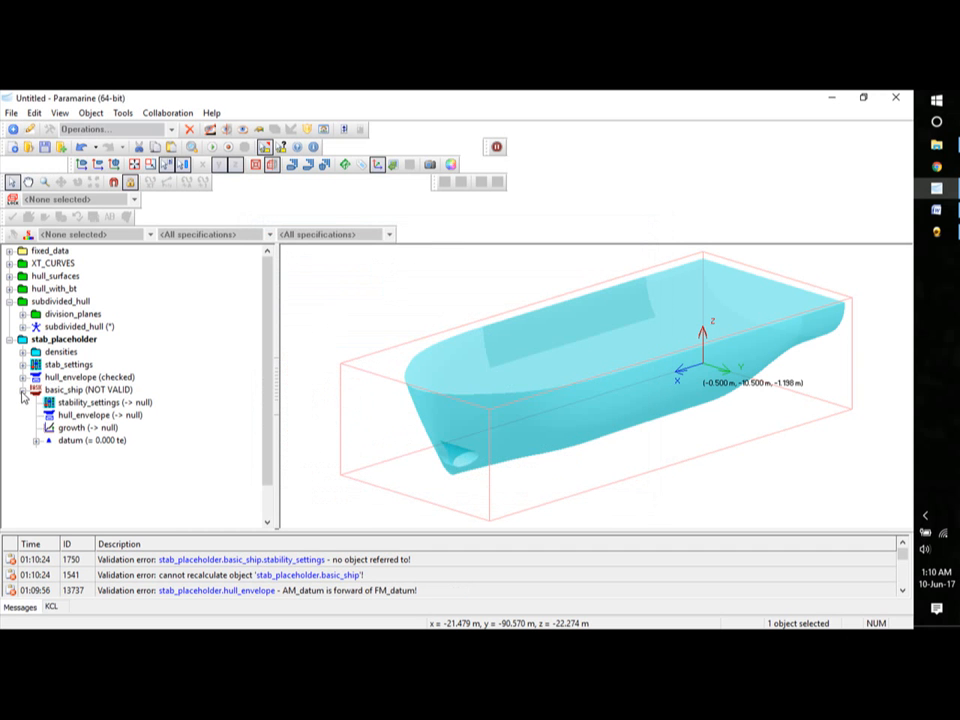
Point the basic ship's stability_settings to stab_placeholder.stab_settings.
{"action": "double_click", "coordinate": [90, 403]}
{"action": "left_click", "coordinate": [308, 549]}
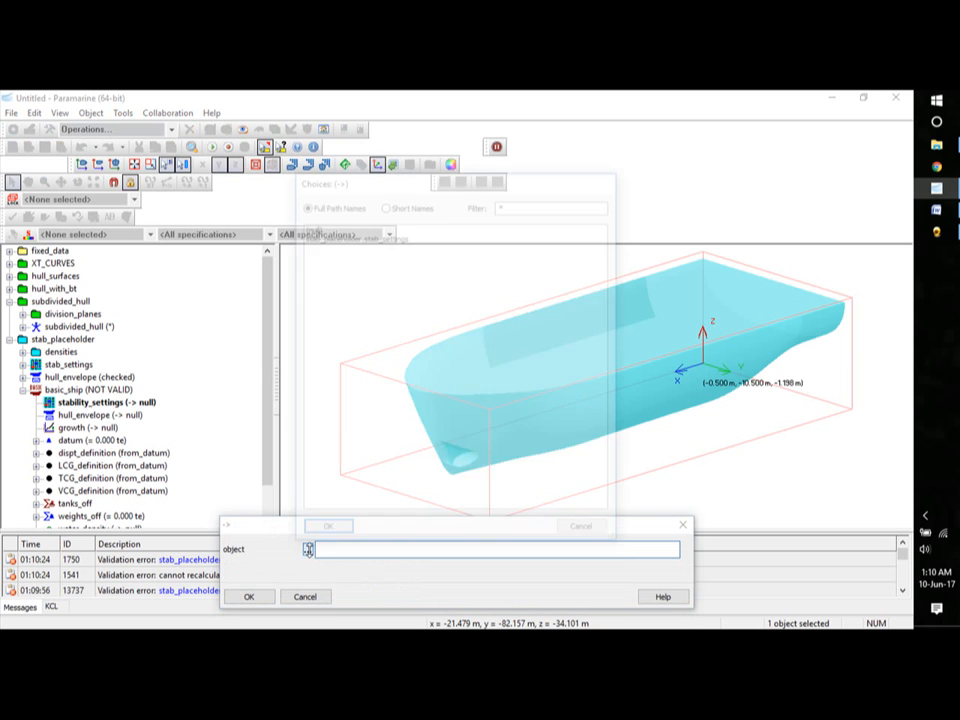
{"action": "left_click", "coordinate": [379, 236]}
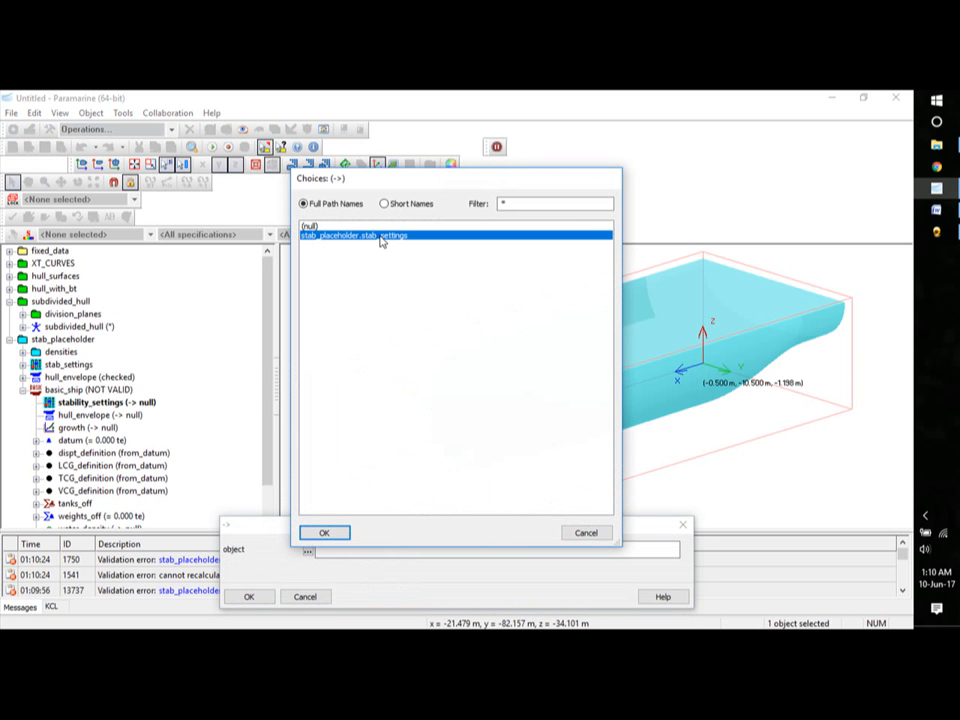
{"action": "left_click", "coordinate": [320, 533]}
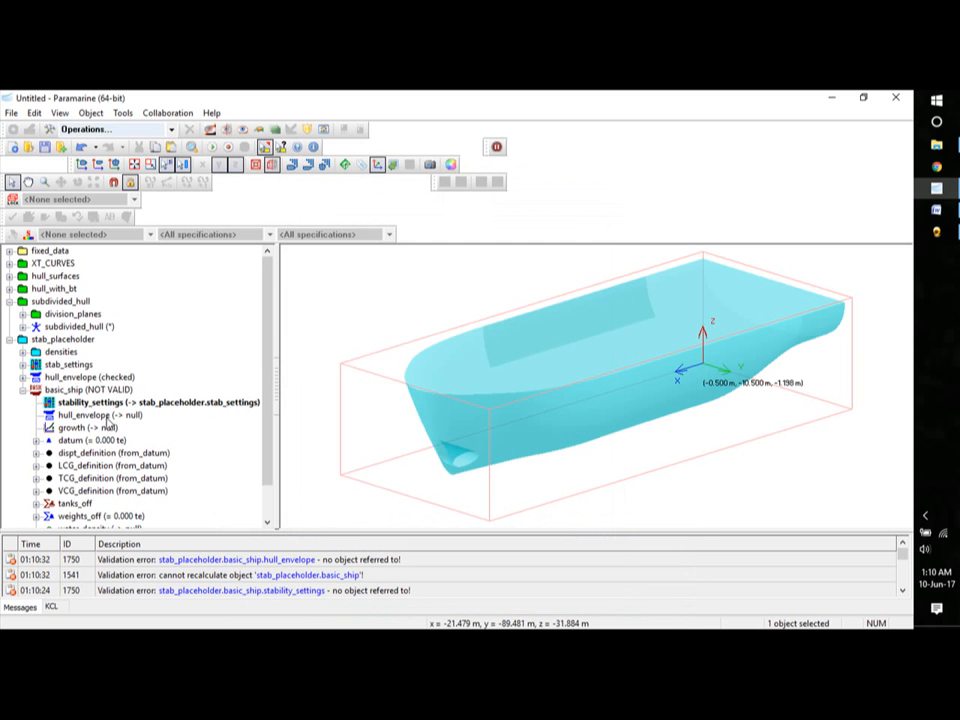
Point the basic ship's hull_envelope reference to stab_placeholder.hull_envelope.
{"action": "double_click", "coordinate": [104, 419]}
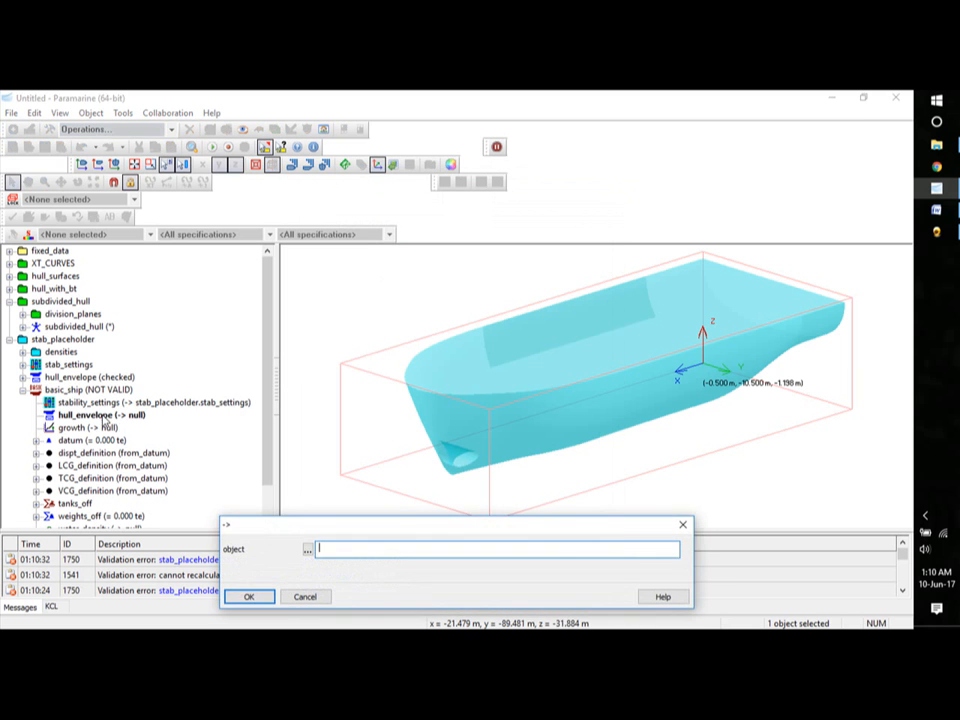
{"action": "left_click", "coordinate": [309, 550]}
{"action": "left_click", "coordinate": [412, 236]}
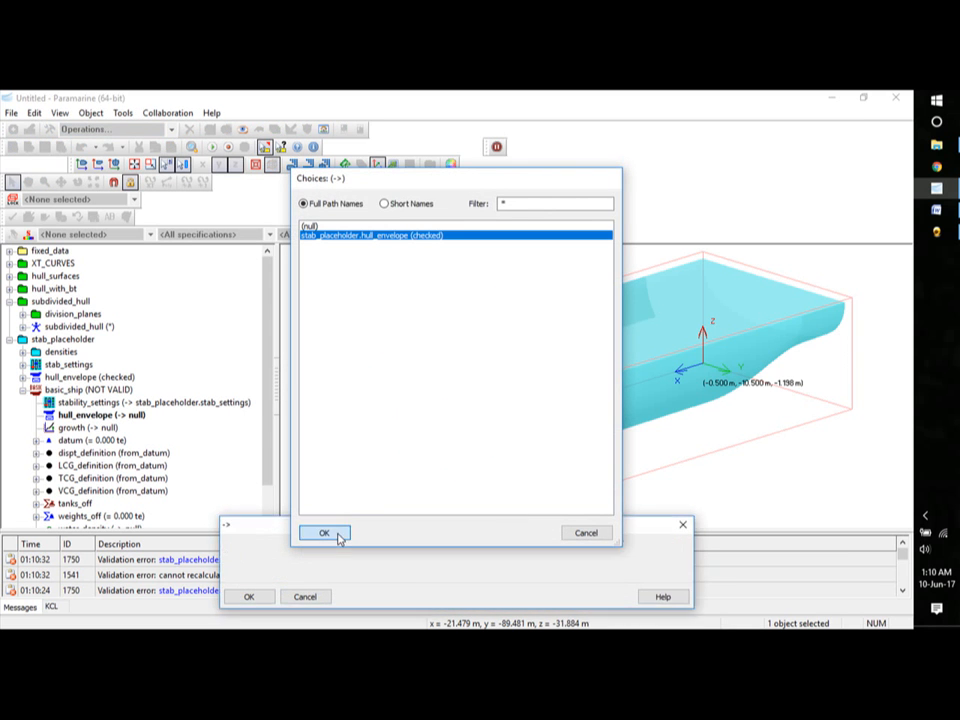
{"action": "left_click", "coordinate": [338, 534]}
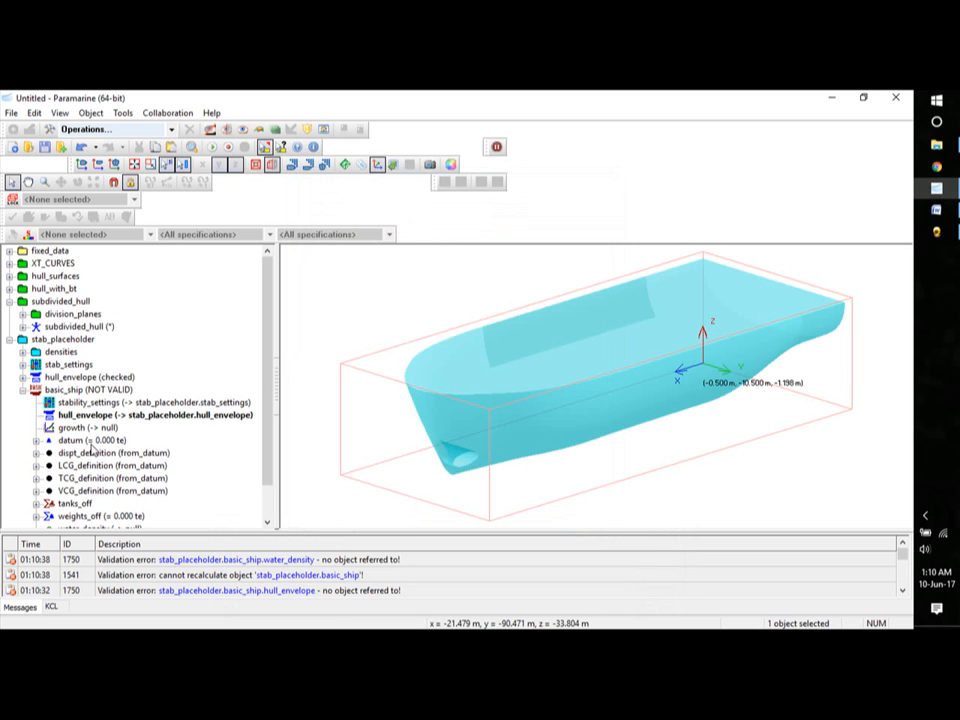
Set the weight in the basic ship's datum to 1000 te.
{"action": "left_click", "coordinate": [36, 440]}
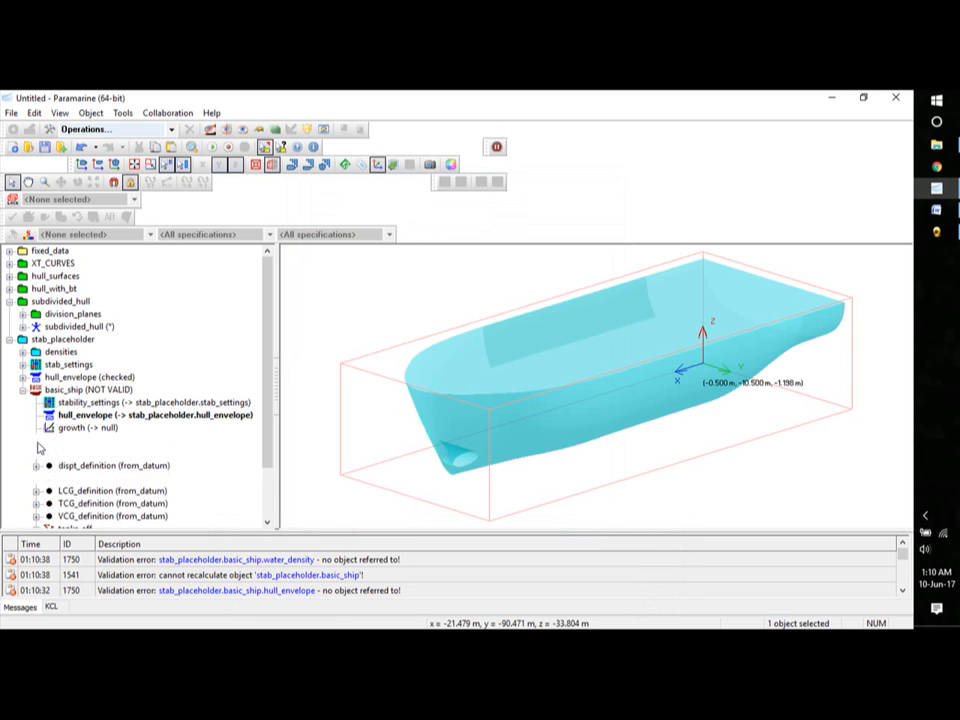
{"action": "left_click", "coordinate": [131, 455]}
{"action": "double_click", "coordinate": [131, 455]}
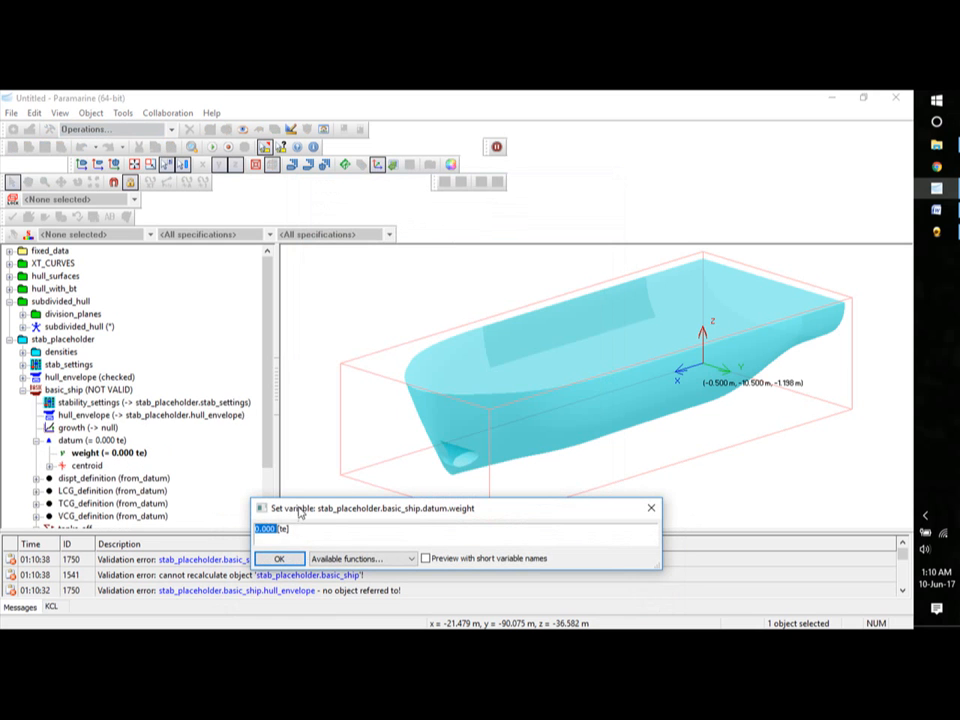
{"action": "type", "text": "1000"}
{"action": "left_click", "coordinate": [279, 558]}
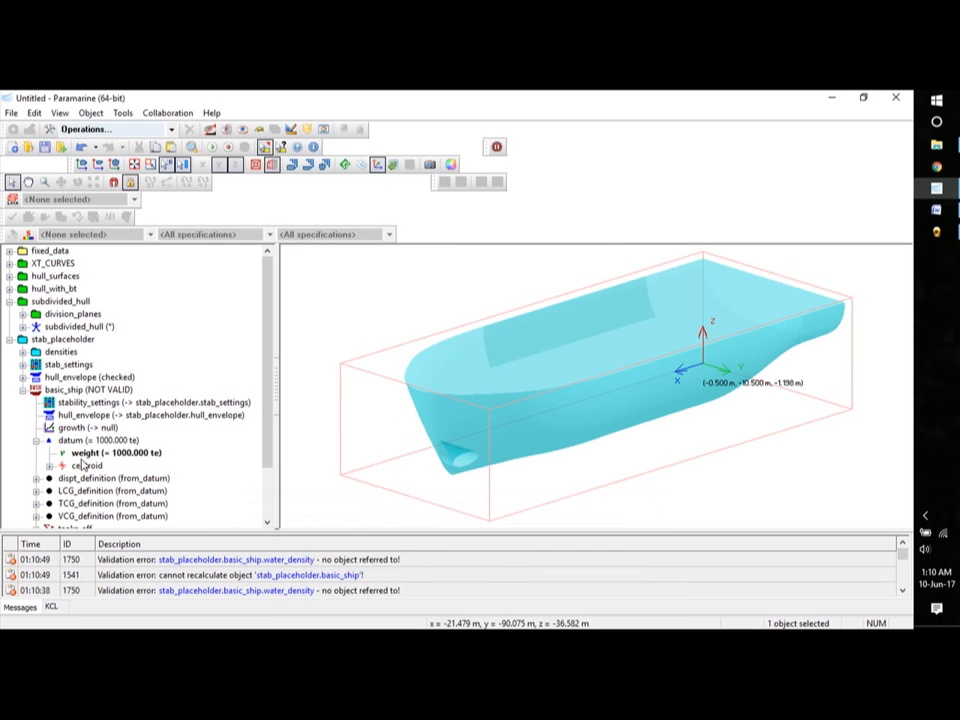
Look up the light ship centroid in the QP PARAMARINE N6 Word document and set the datum centroid's x to 25 m.
{"action": "left_click", "coordinate": [49, 466]}
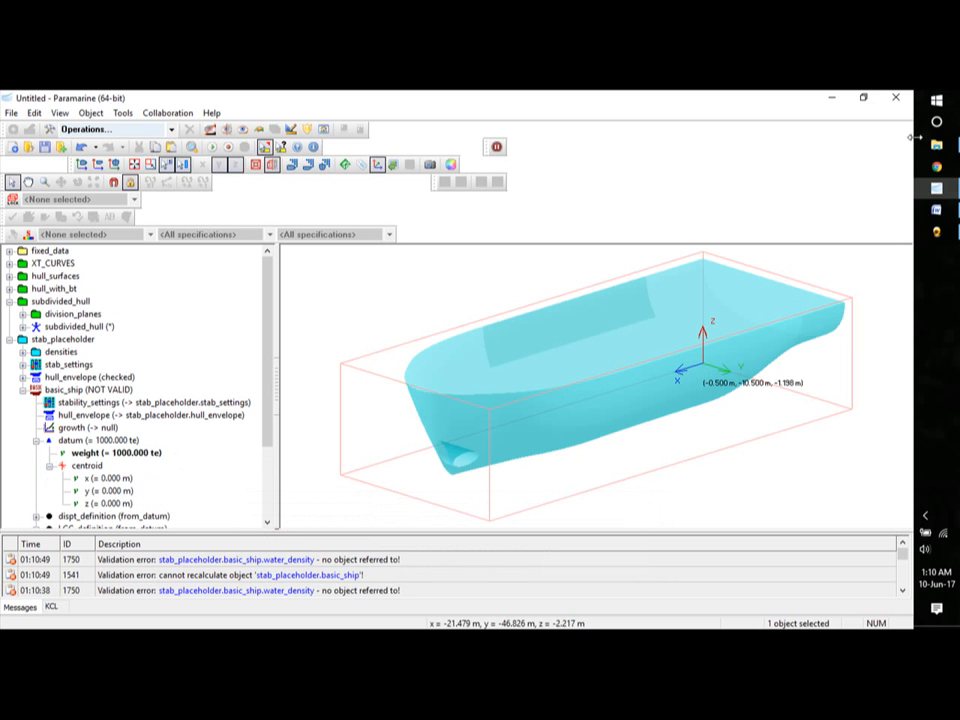
{"action": "left_click", "coordinate": [948, 212]}
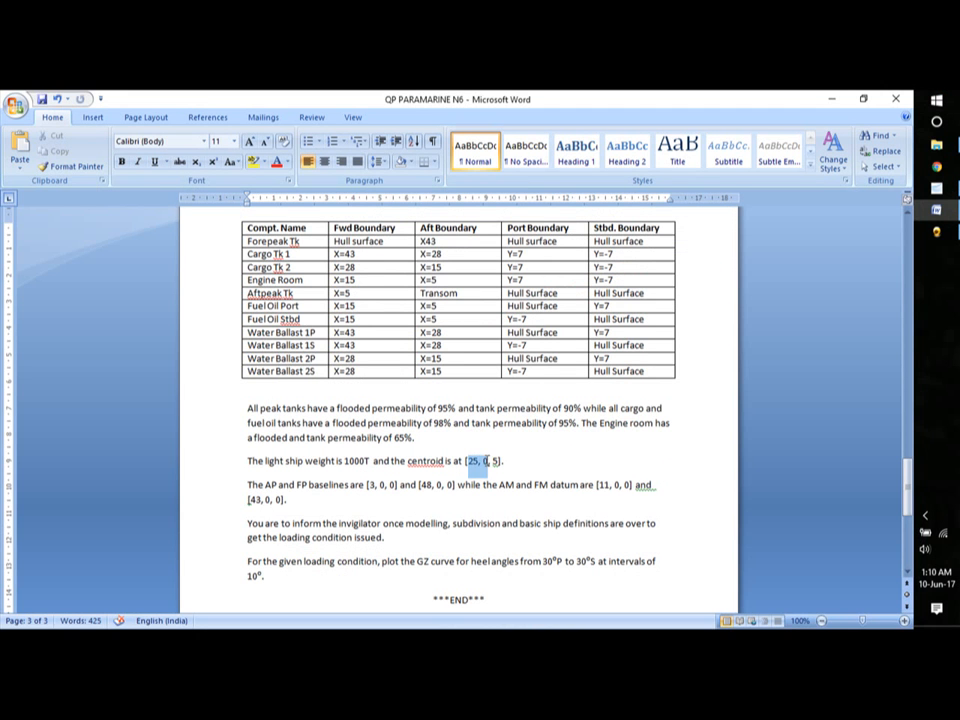
{"action": "left_click", "coordinate": [831, 99]}
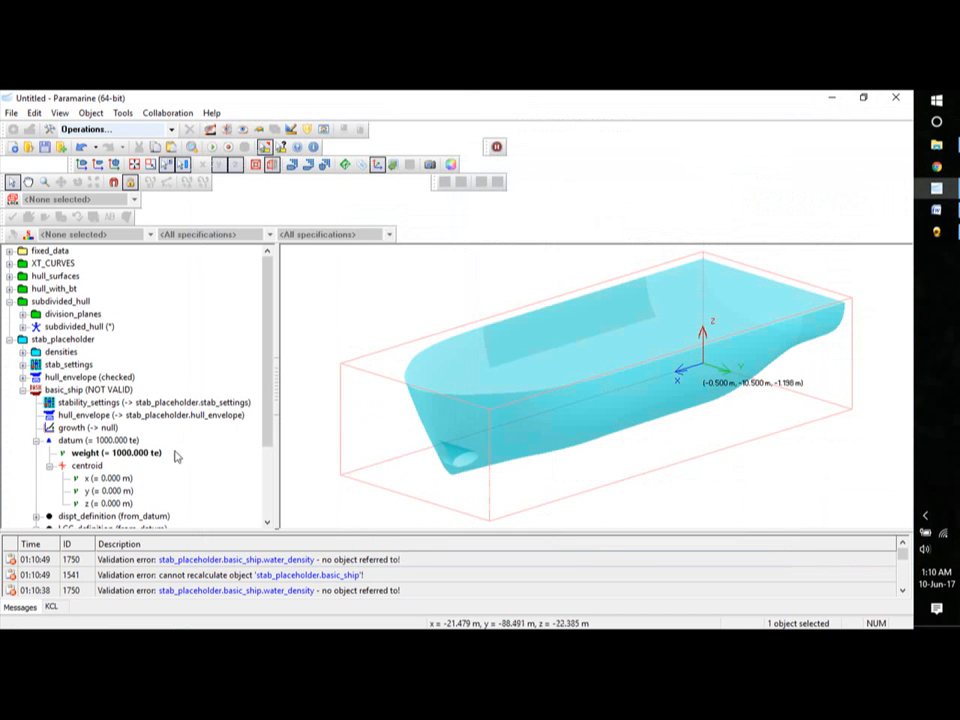
{"action": "double_click", "coordinate": [127, 479]}
{"action": "type", "text": "25[m"}
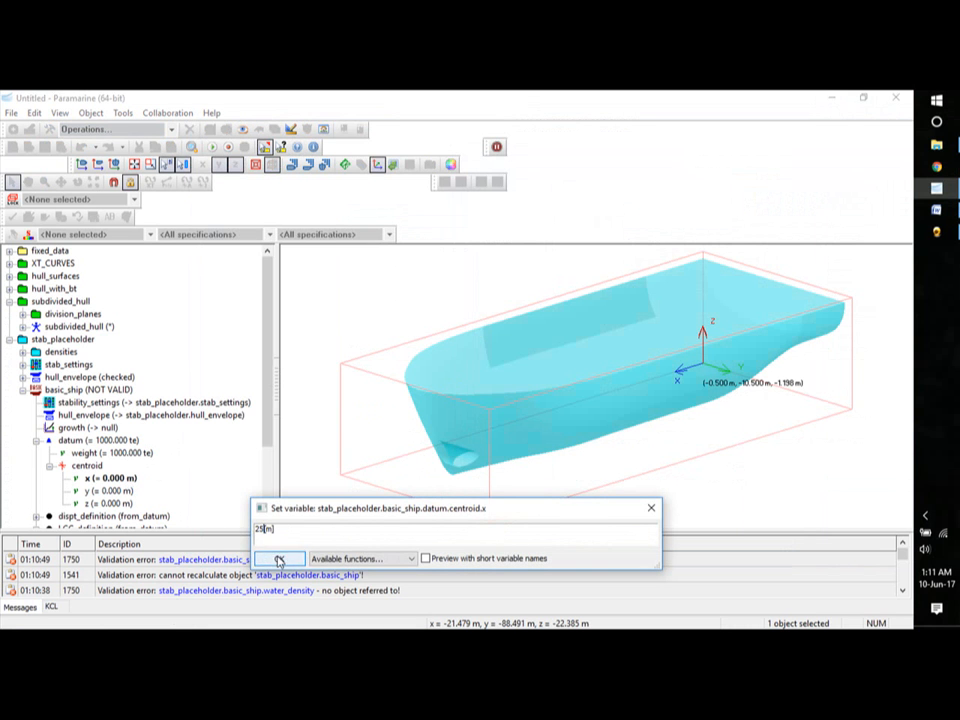
{"action": "left_click", "coordinate": [277, 559]}
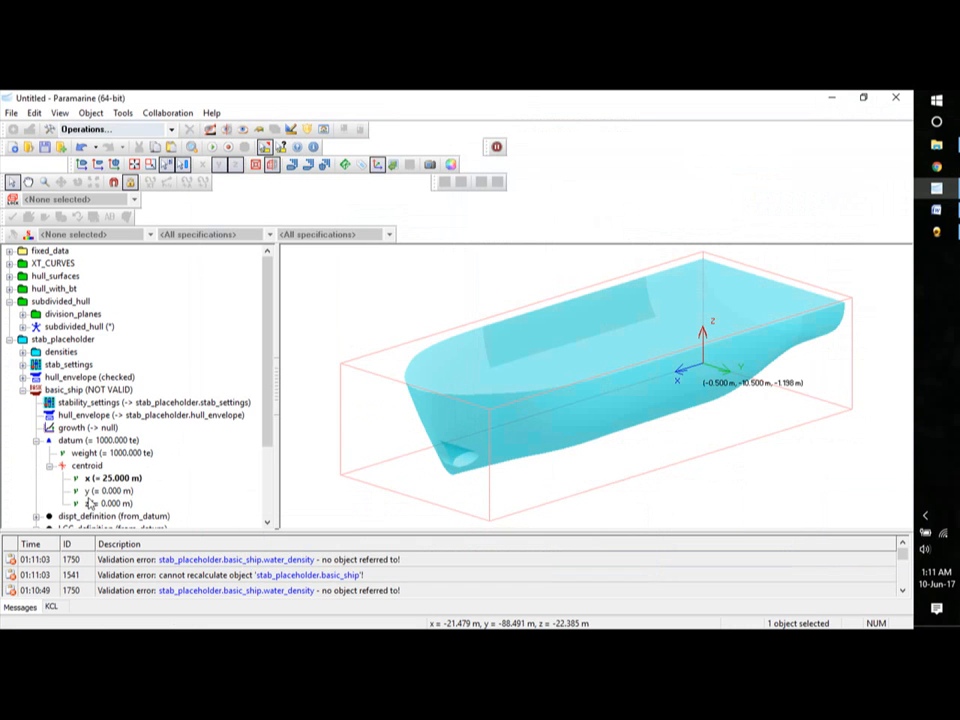
Set the z coordinate of the basic ship's datum centroid to 5 m and collapse the datum.
{"action": "double_click", "coordinate": [115, 504]}
{"action": "type", "text": "5[m"}
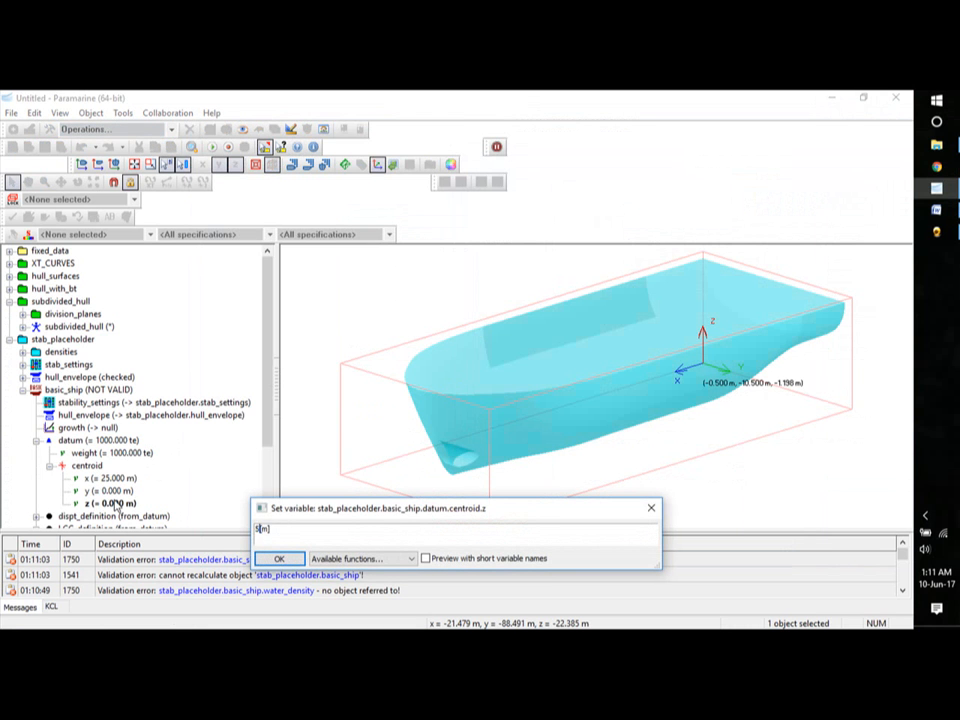
{"action": "left_click", "coordinate": [277, 559]}
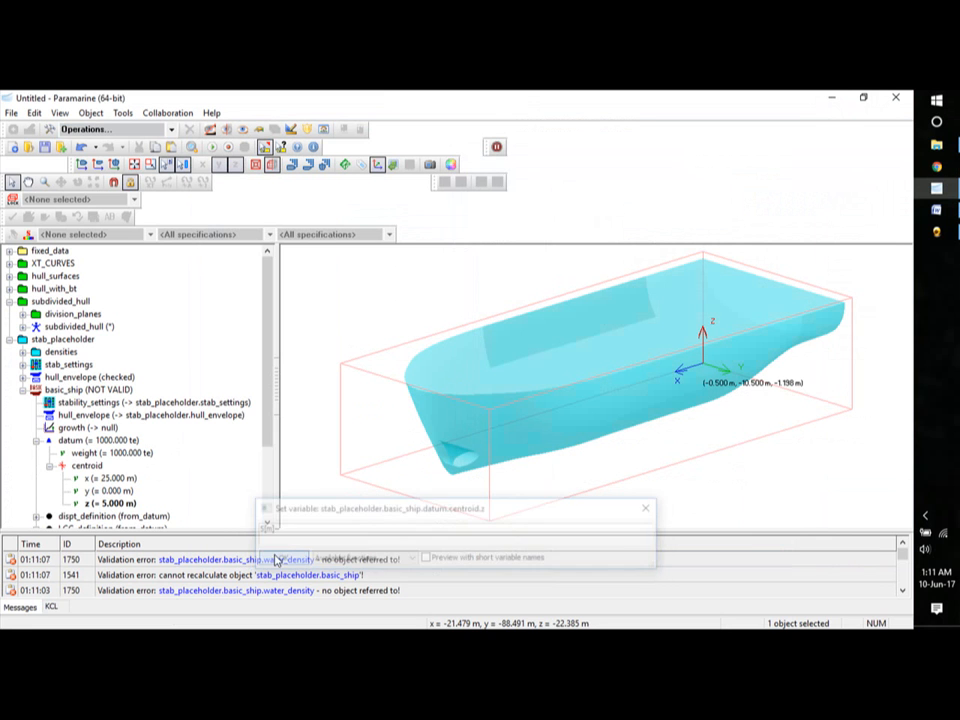
{"action": "left_click", "coordinate": [49, 466]}
{"action": "left_click", "coordinate": [36, 440]}
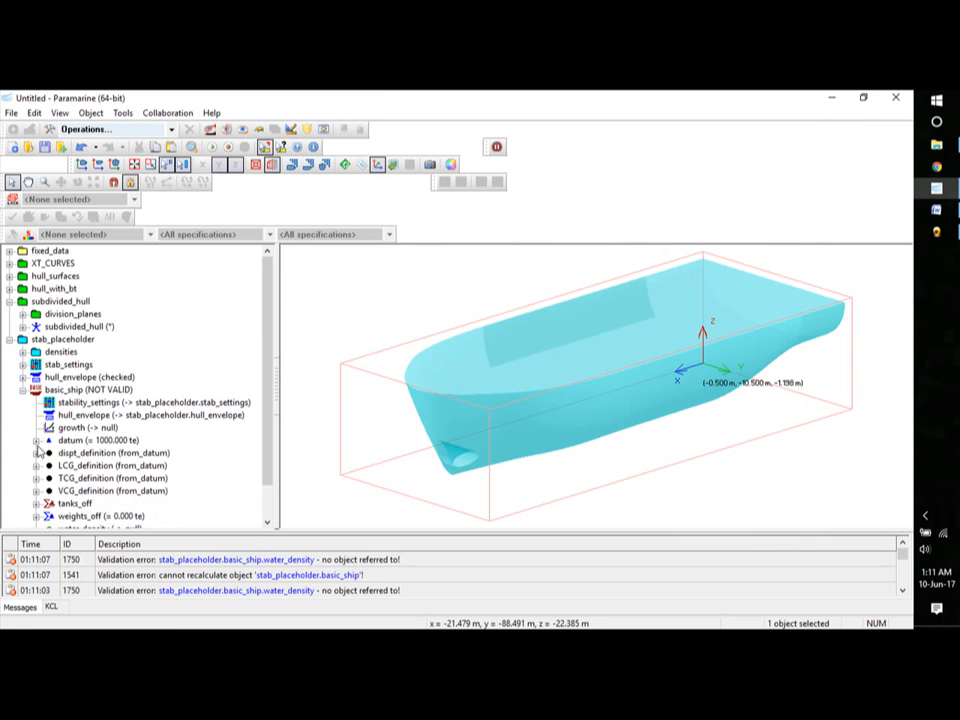
{"action": "left_click_drag", "start_coordinate": [270, 311], "coordinate": [264, 392]}
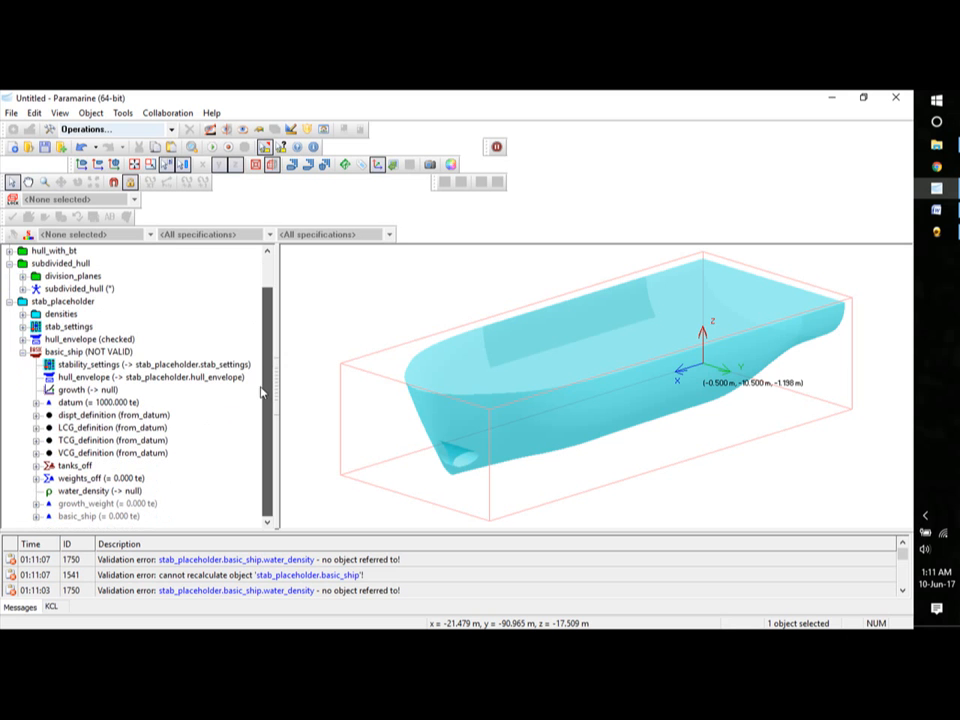
Point the basic ship's water_density reference to stab_placeholder.densities.sw and collapse the basic ship.
{"action": "double_click", "coordinate": [104, 491]}
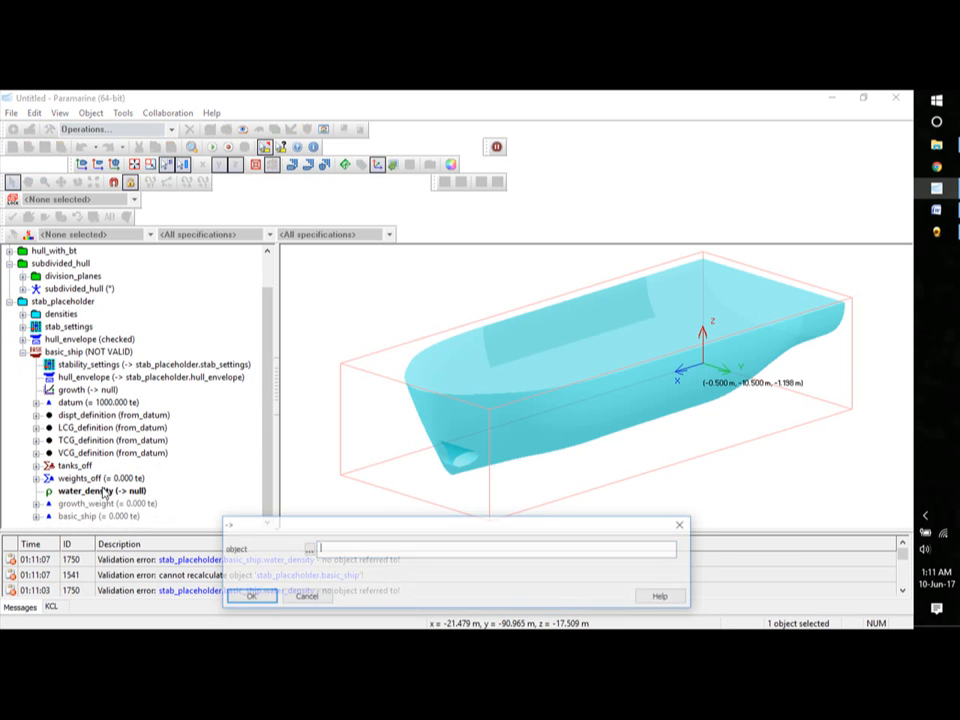
{"action": "left_click", "coordinate": [308, 551]}
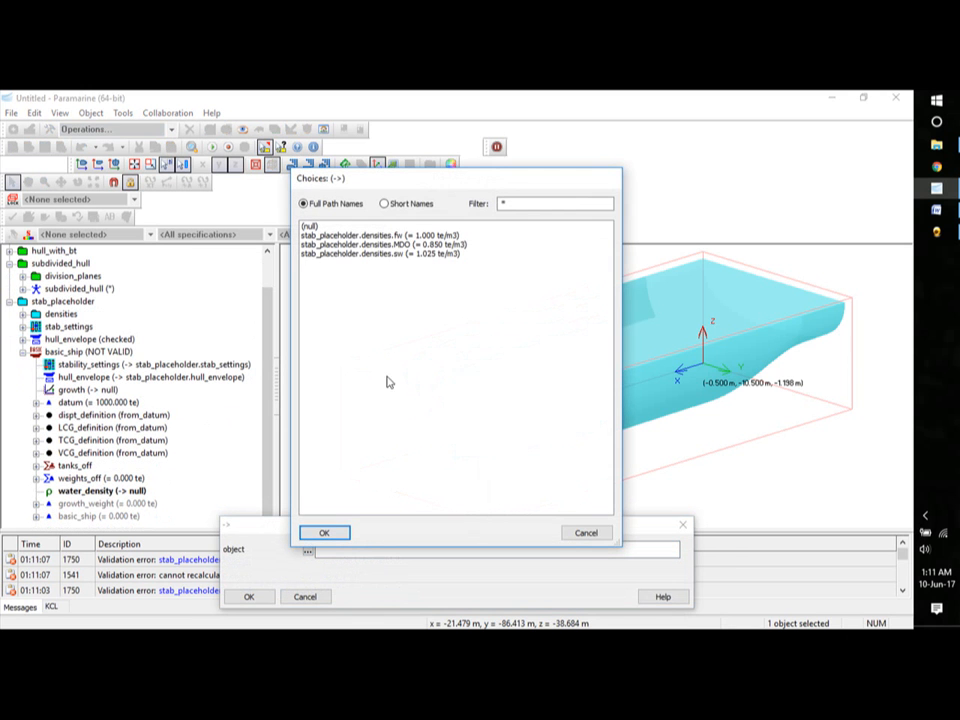
{"action": "left_click", "coordinate": [410, 254]}
{"action": "left_click", "coordinate": [336, 532]}
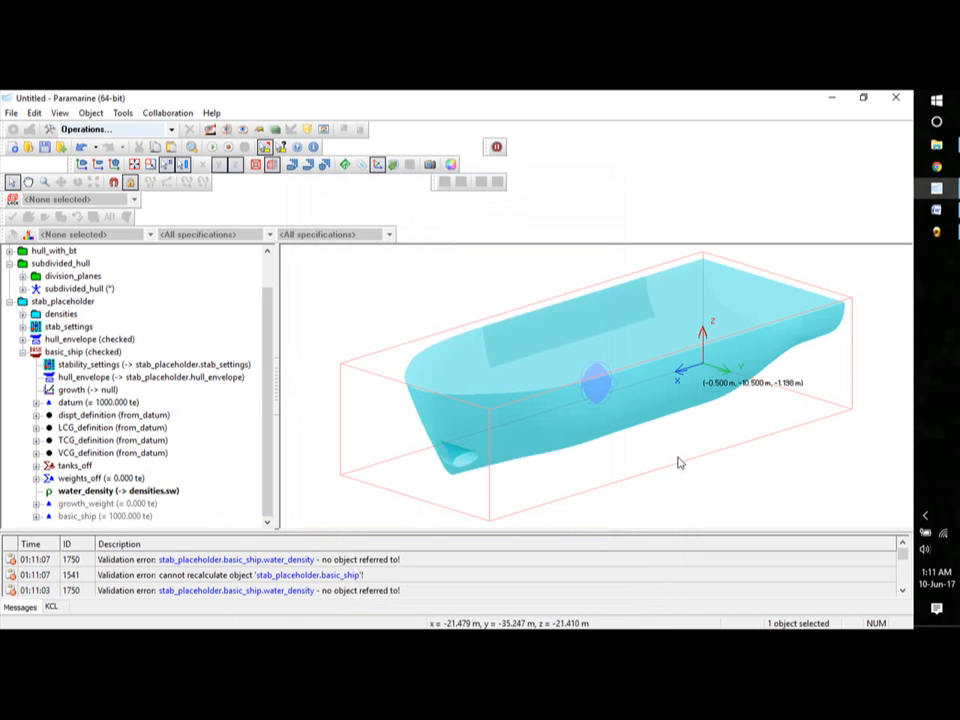
{"action": "key", "text": "y"}
{"action": "middle_click_drag", "start_coordinate": [652, 450], "coordinate": [677, 431]}
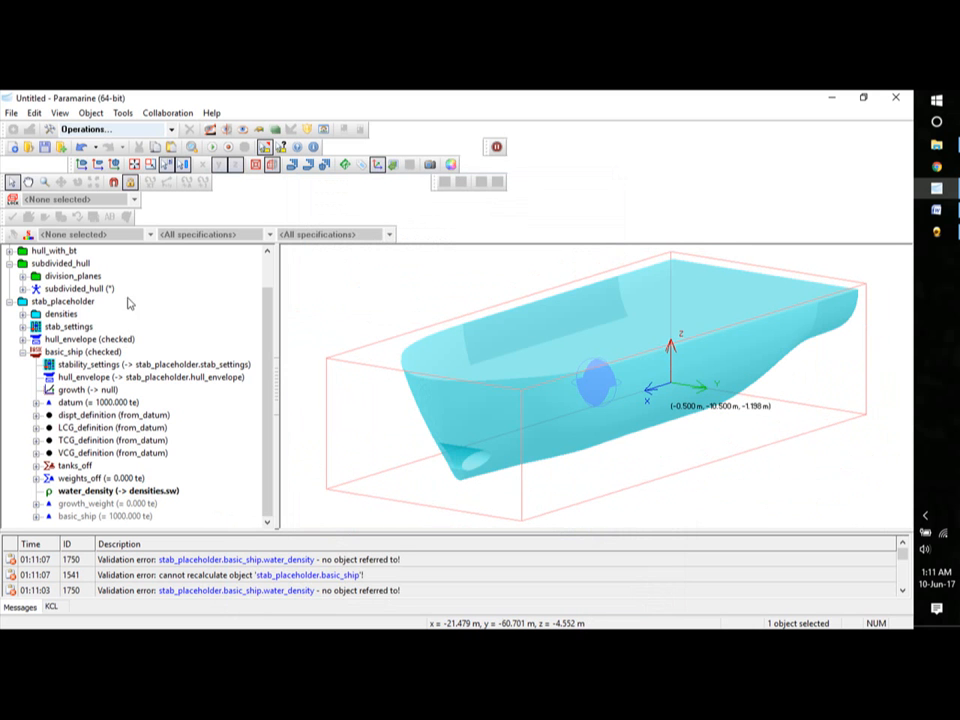
{"action": "left_click", "coordinate": [22, 353]}
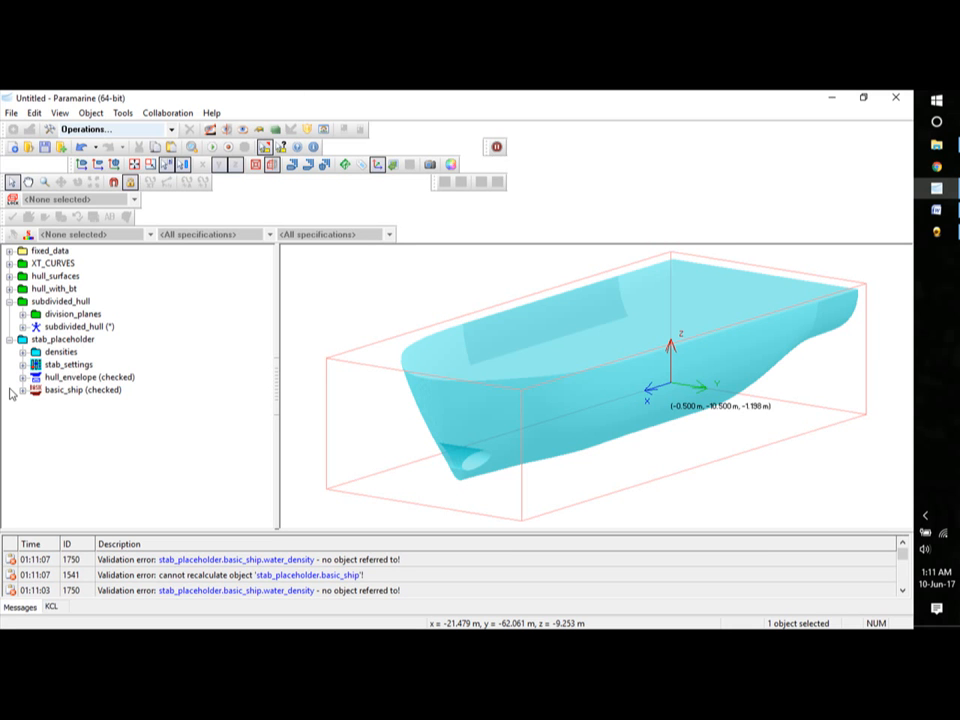
Insert a loading_condition object from Basic Stability into stab_placeholder, leaving its name at the default.
{"action": "left_click", "coordinate": [60, 339]}
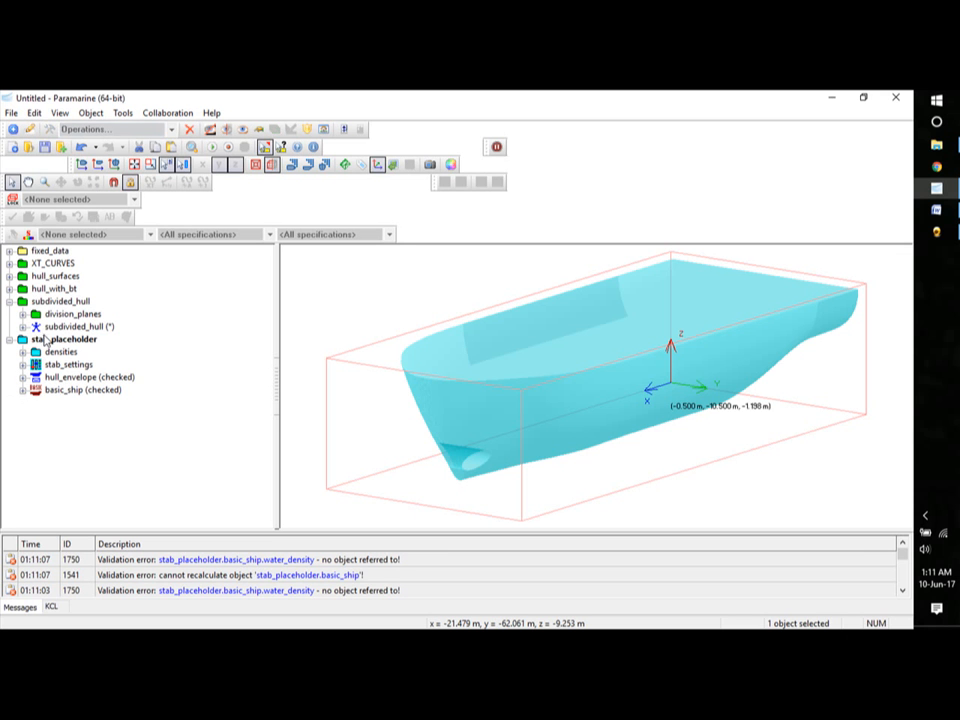
{"action": "left_click", "coordinate": [13, 130]}
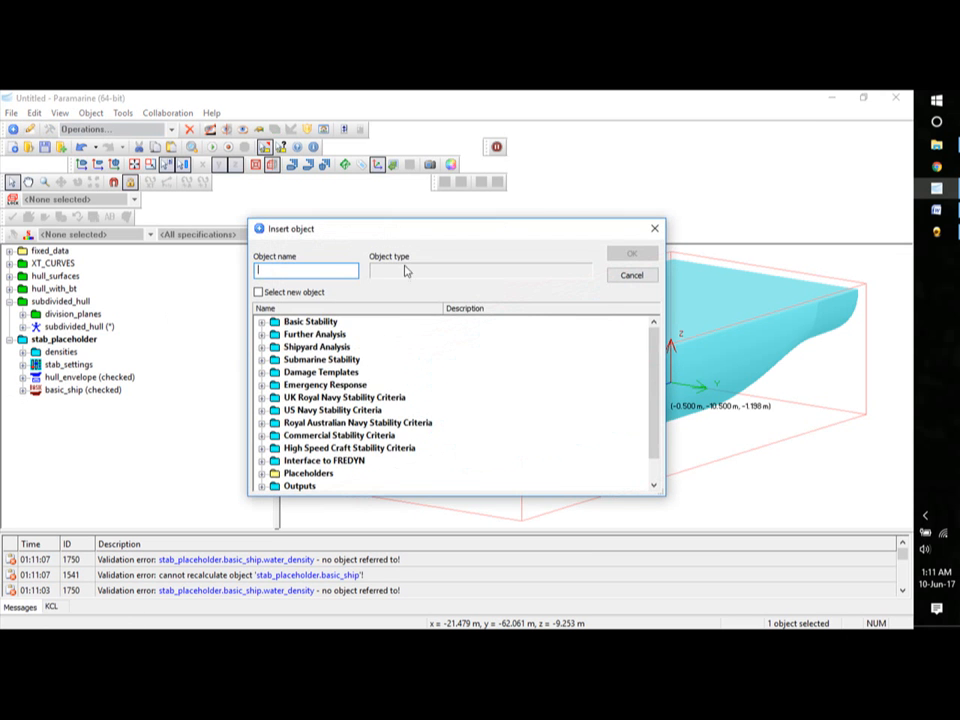
{"action": "left_click", "coordinate": [261, 321]}
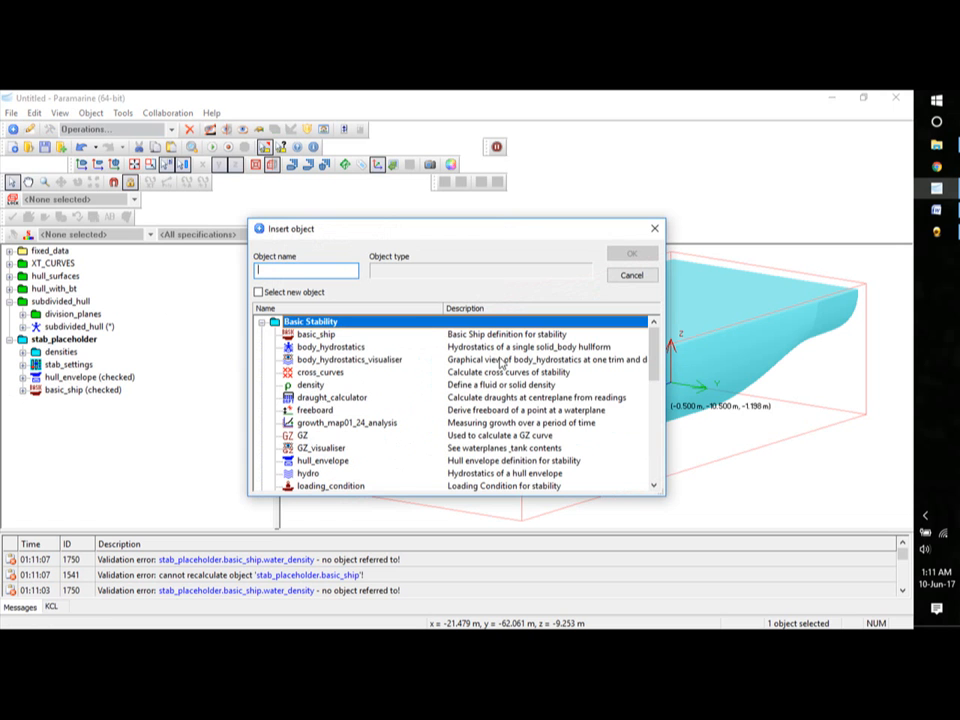
{"action": "left_click_drag", "start_coordinate": [652, 343], "coordinate": [656, 361]}
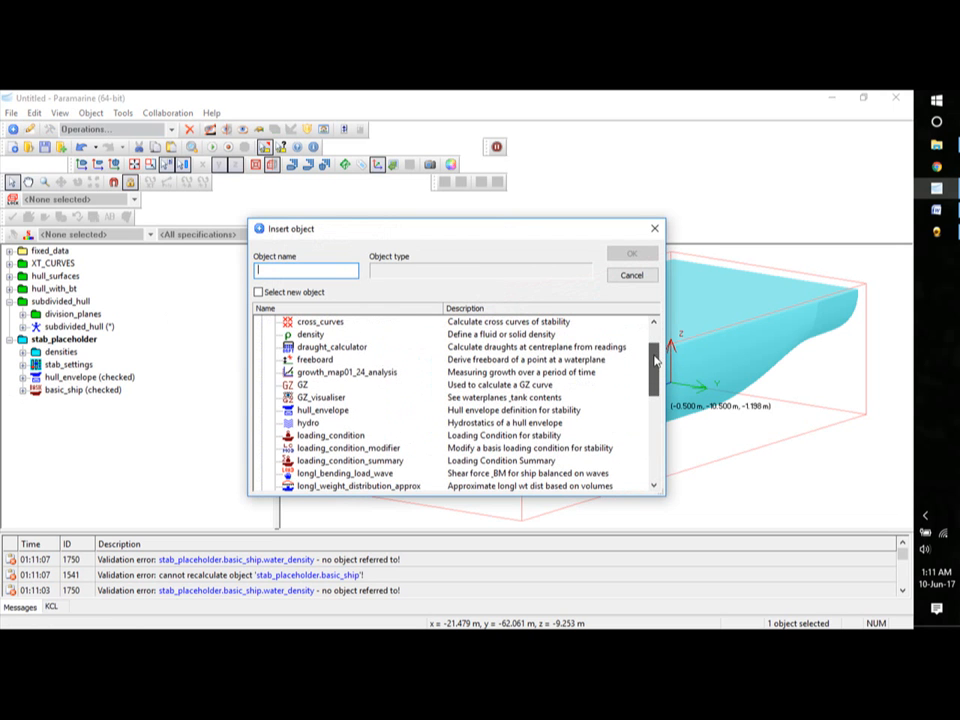
{"action": "left_click", "coordinate": [340, 436]}
{"action": "left_click", "coordinate": [629, 254]}
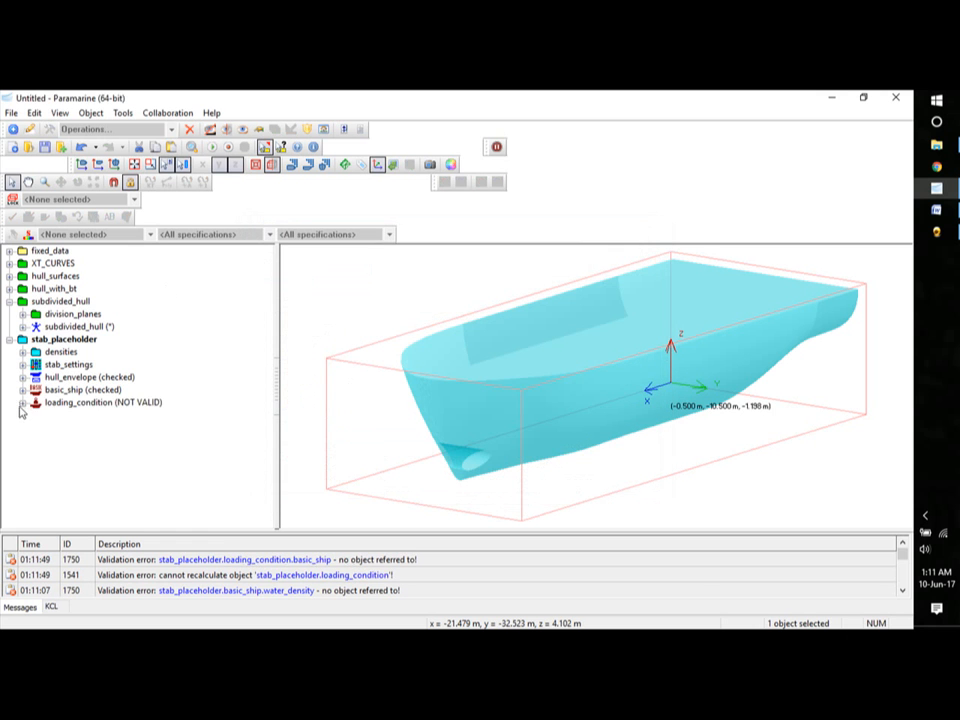
Expand the loading condition and point its basic_ship reference to stab_placeholder.basic_ship.
{"action": "left_click", "coordinate": [22, 403]}
{"action": "double_click", "coordinate": [78, 415]}
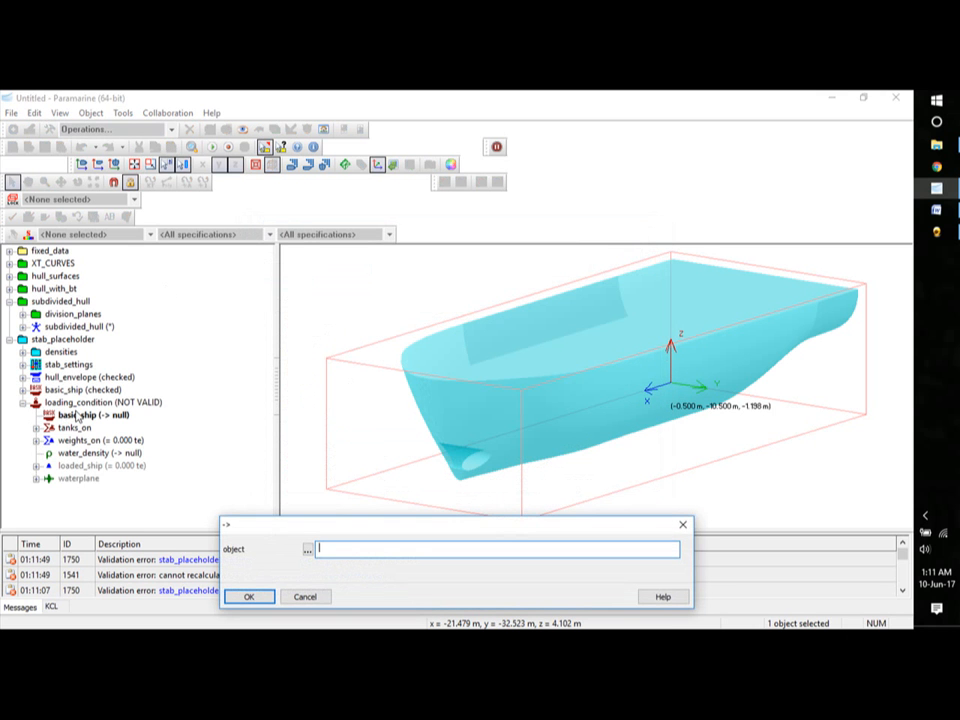
{"action": "left_click", "coordinate": [308, 550]}
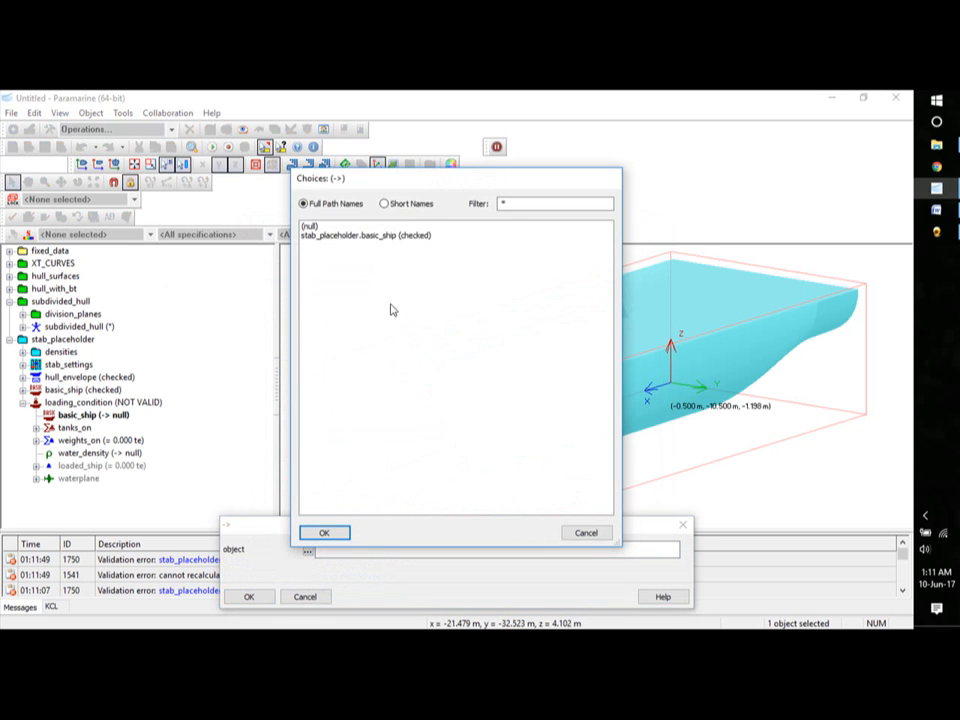
{"action": "left_click", "coordinate": [396, 236]}
{"action": "left_click", "coordinate": [326, 533]}
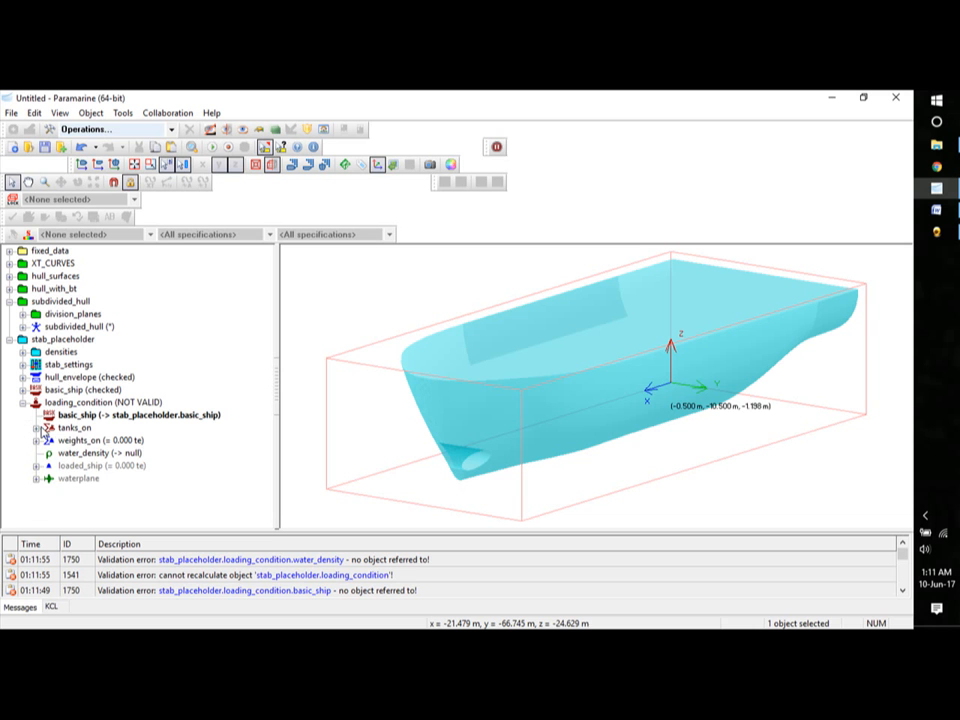
Copy all the subdivided hull's compartments together: fptk, WBTP1, WBTS1, CT1, WBTP2, WBTS2, CT2, Aftpktk, FOTP, FOTS and ER.
{"action": "left_click", "coordinate": [36, 427]}
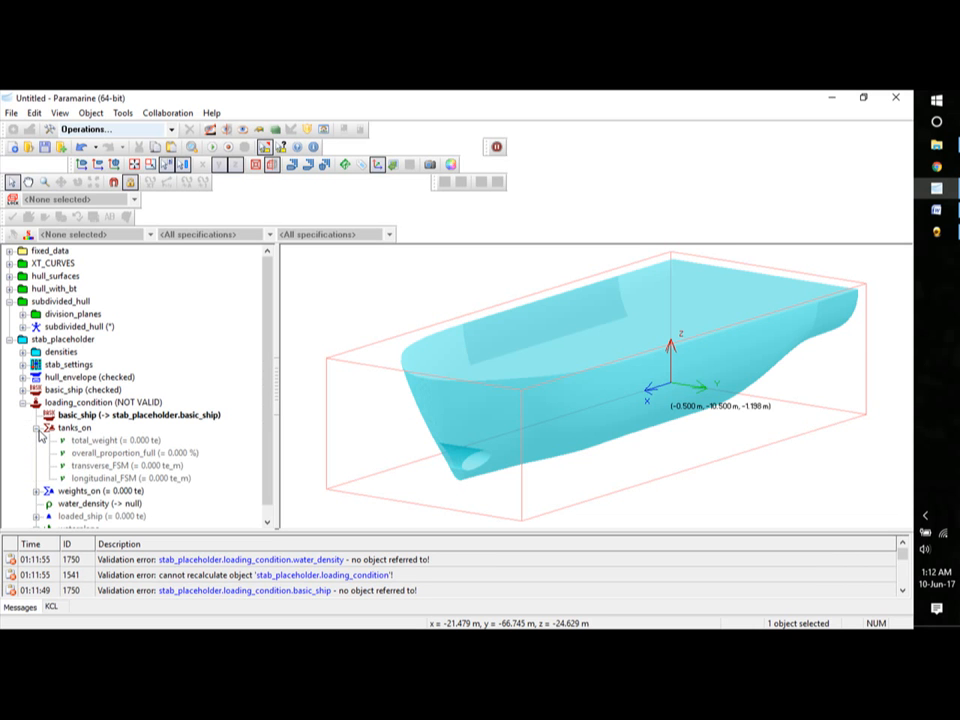
{"action": "left_click", "coordinate": [37, 428]}
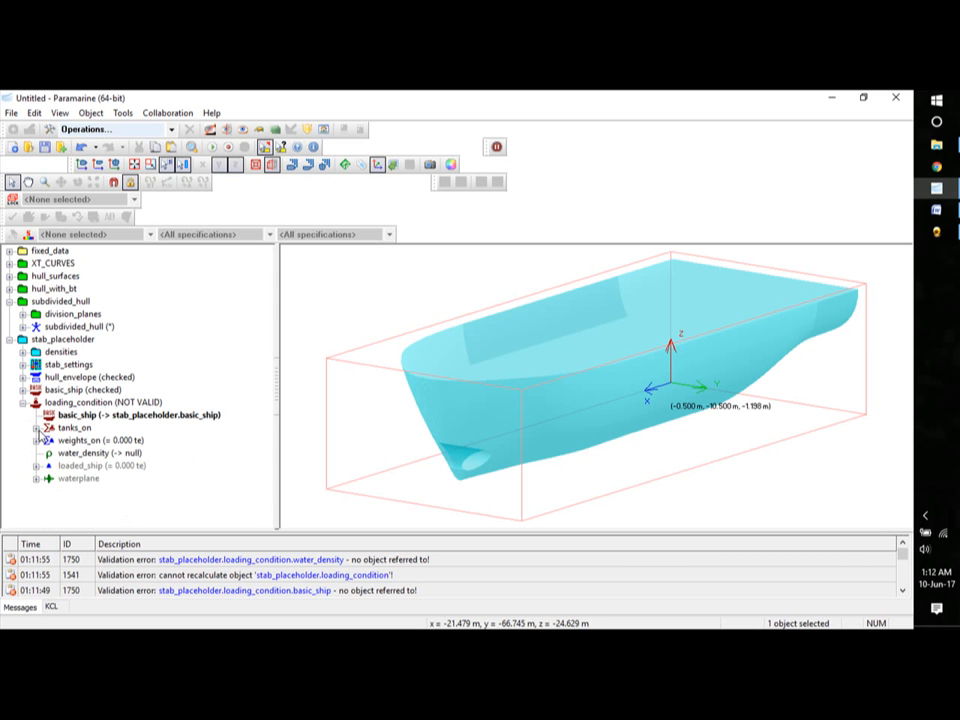
{"action": "left_click", "coordinate": [72, 429]}
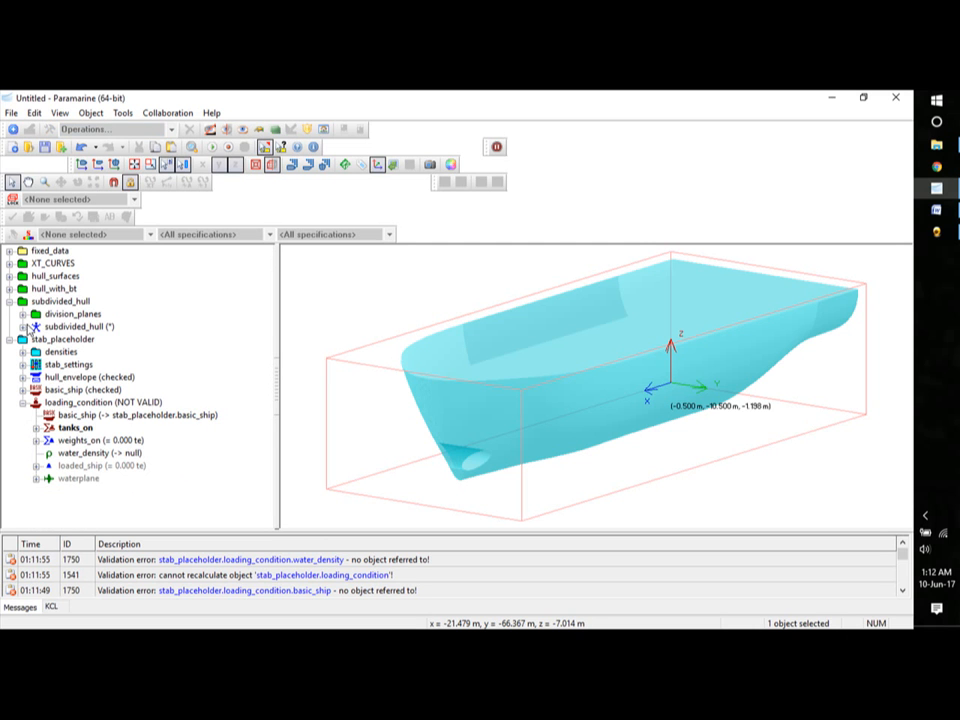
{"action": "left_click", "coordinate": [22, 327]}
{"action": "left_click", "coordinate": [68, 366]}
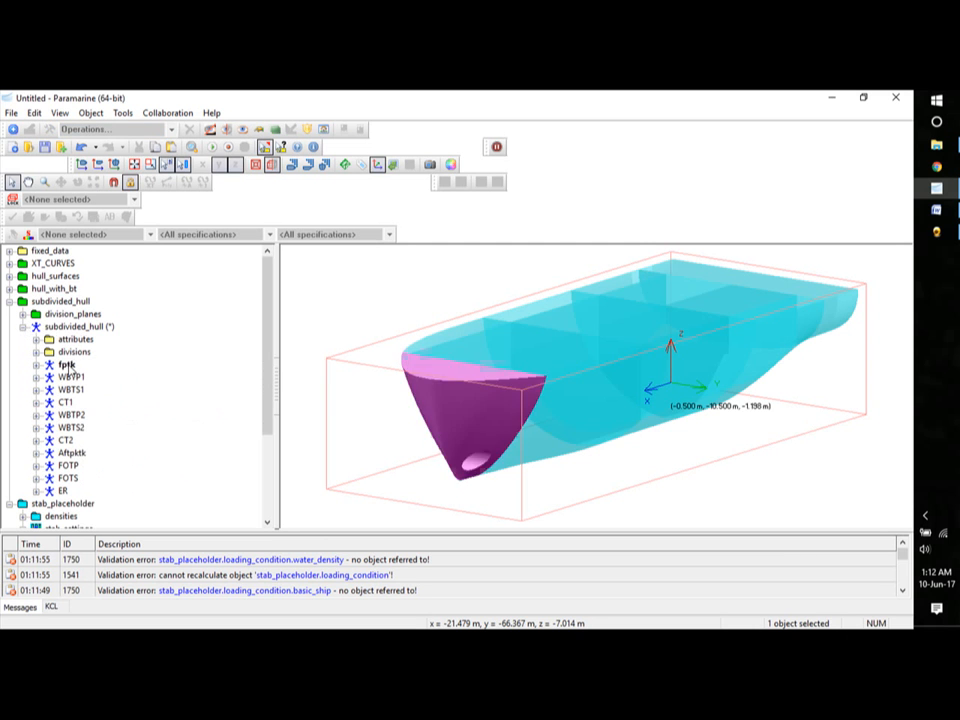
{"action": "left_click", "coordinate": [70, 377], "text": "ctrl"}
{"action": "left_click", "coordinate": [70, 389], "text": "ctrl"}
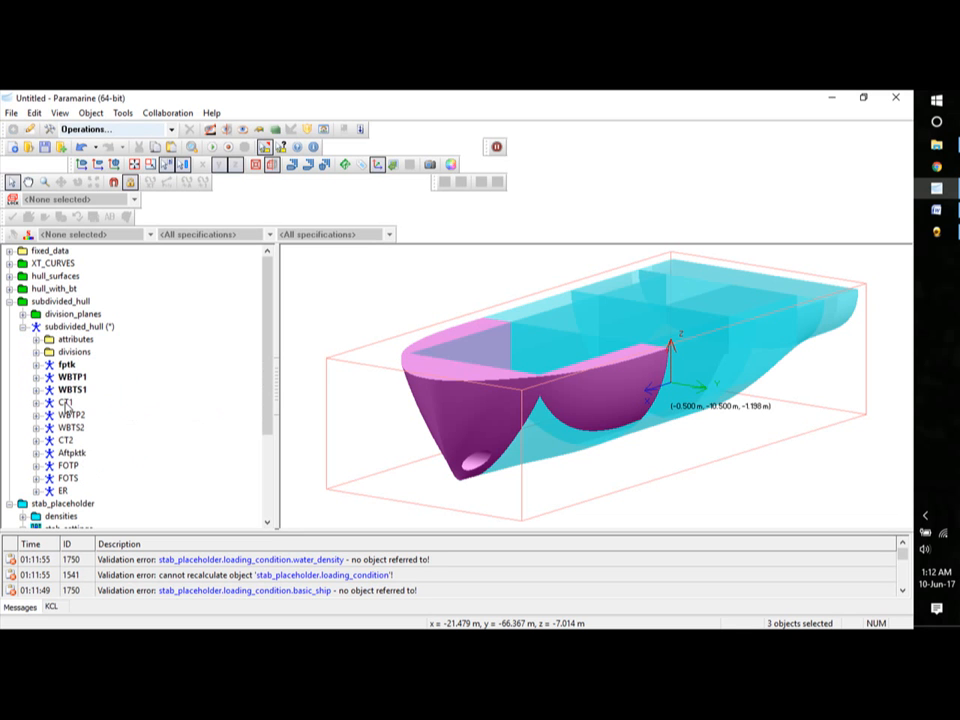
{"action": "left_click", "coordinate": [65, 402], "text": "ctrl"}
{"action": "left_click", "coordinate": [70, 414], "text": "ctrl"}
{"action": "left_click", "coordinate": [72, 427], "text": "ctrl"}
{"action": "left_click", "coordinate": [65, 440], "text": "ctrl"}
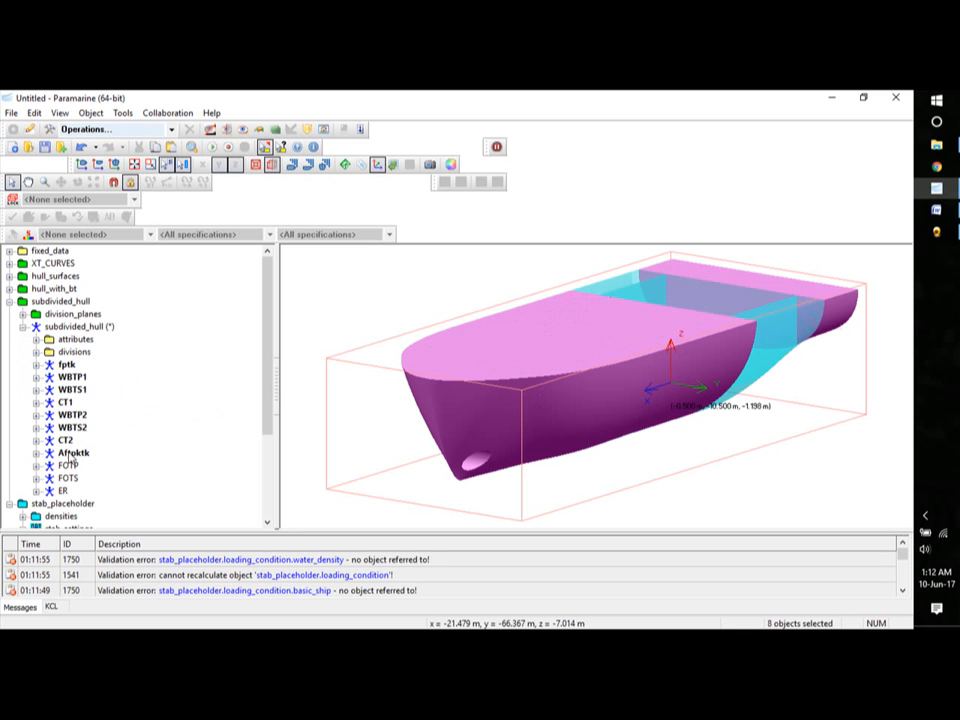
{"action": "left_click", "coordinate": [72, 453], "text": "ctrl"}
{"action": "left_click", "coordinate": [68, 465], "text": "ctrl"}
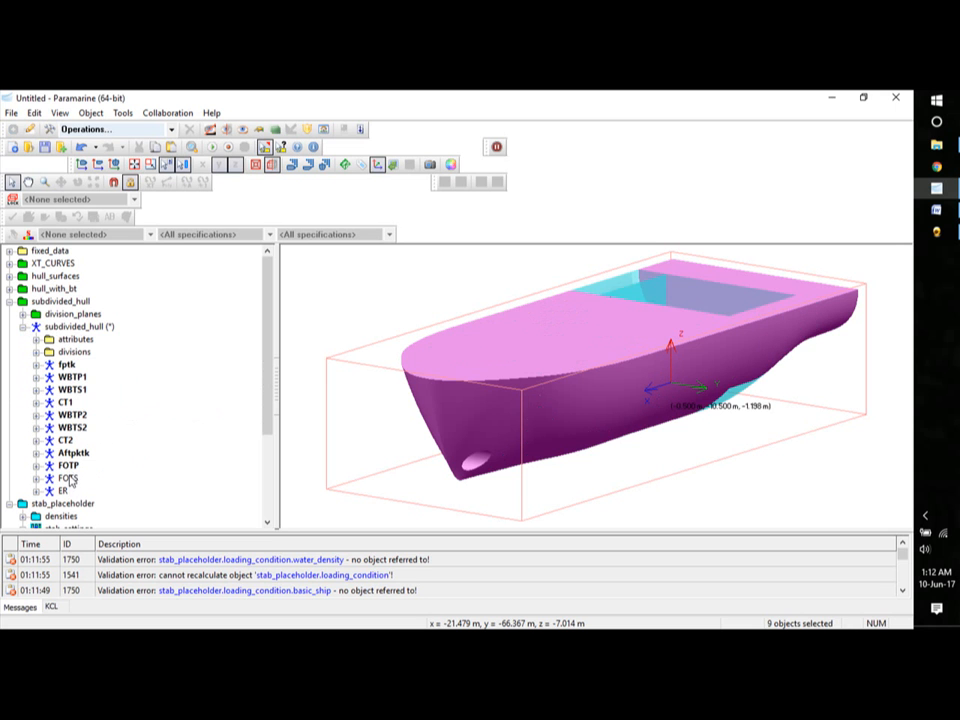
{"action": "left_click", "coordinate": [68, 478], "text": "ctrl"}
{"action": "left_click", "coordinate": [63, 491], "text": "ctrl"}
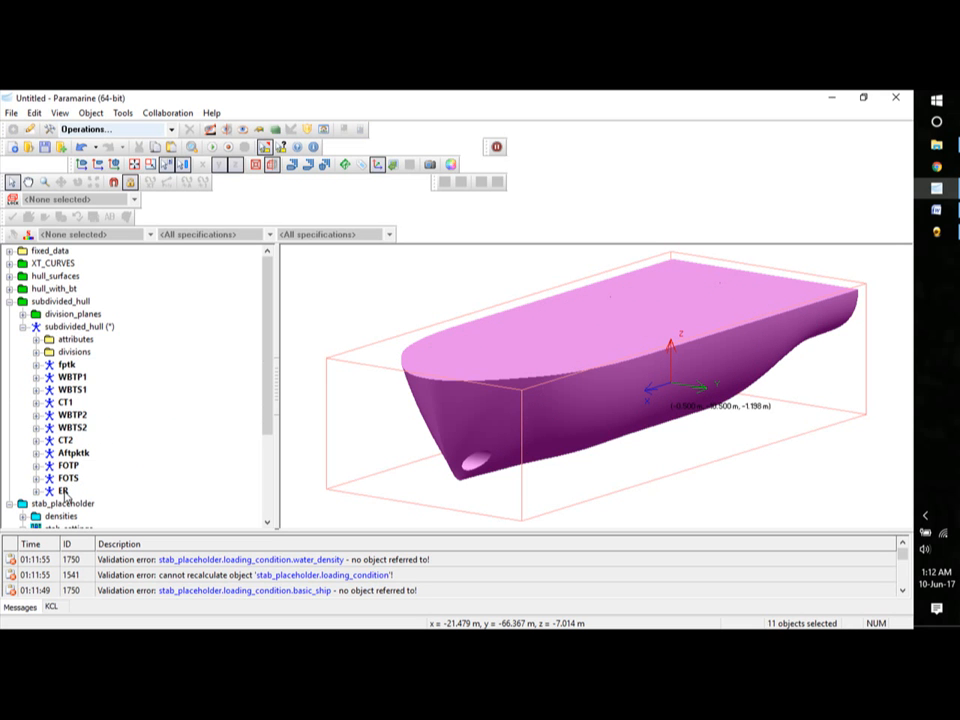
{"action": "right_click", "coordinate": [64, 491]}
{"action": "left_click", "coordinate": [100, 426]}
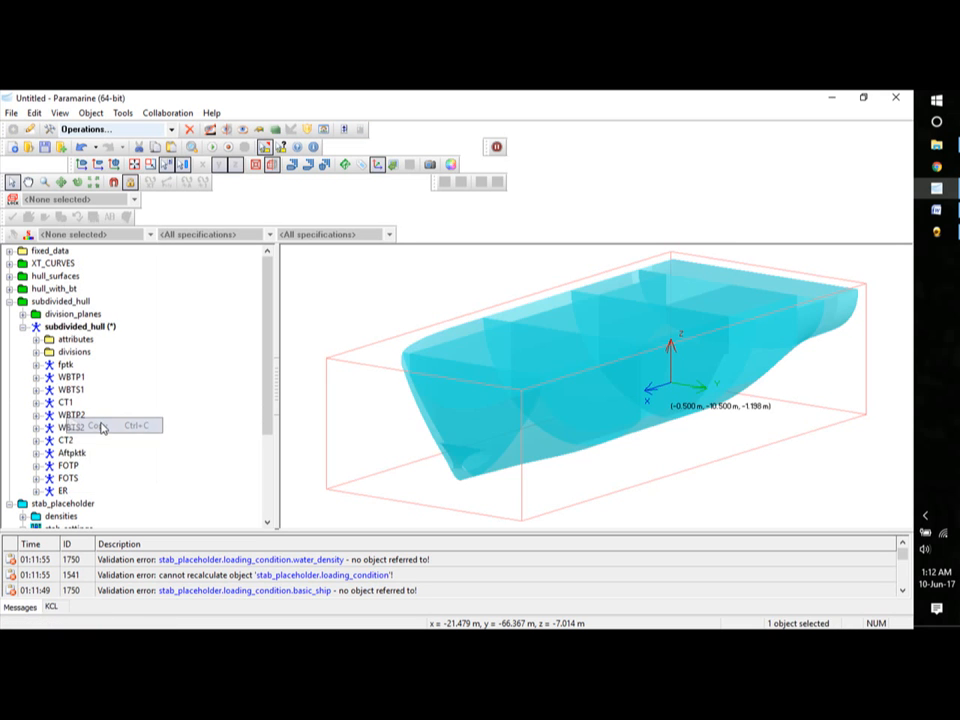
Paste the copied compartments into the loading condition's tanks_on as objects of type tank using Paste Special.
{"action": "left_click_drag", "start_coordinate": [268, 315], "coordinate": [272, 435]}
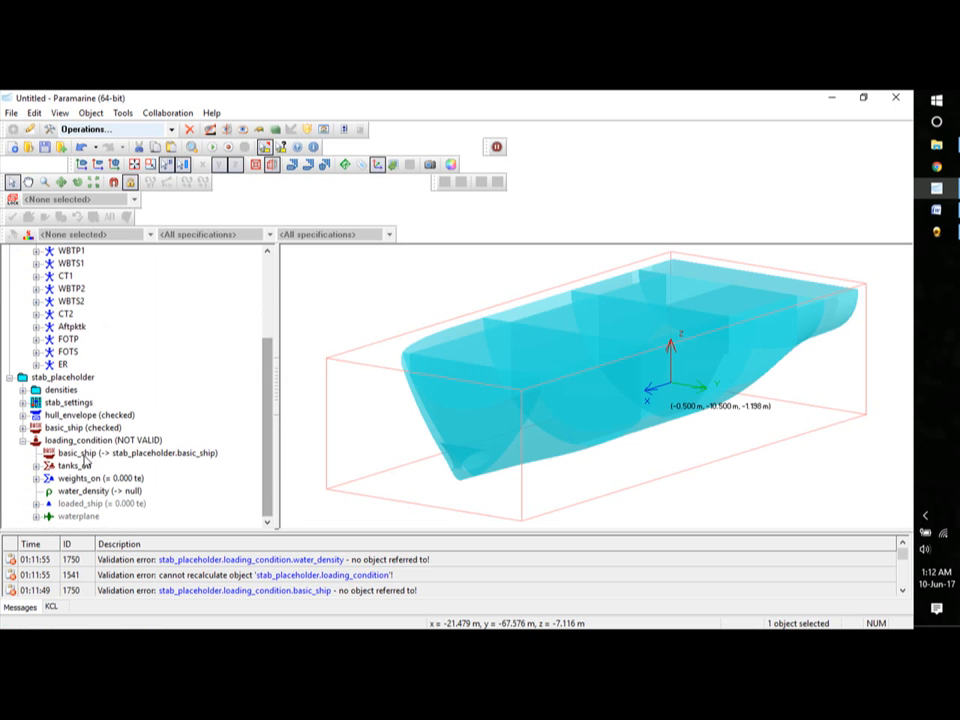
{"action": "right_click", "coordinate": [82, 464]}
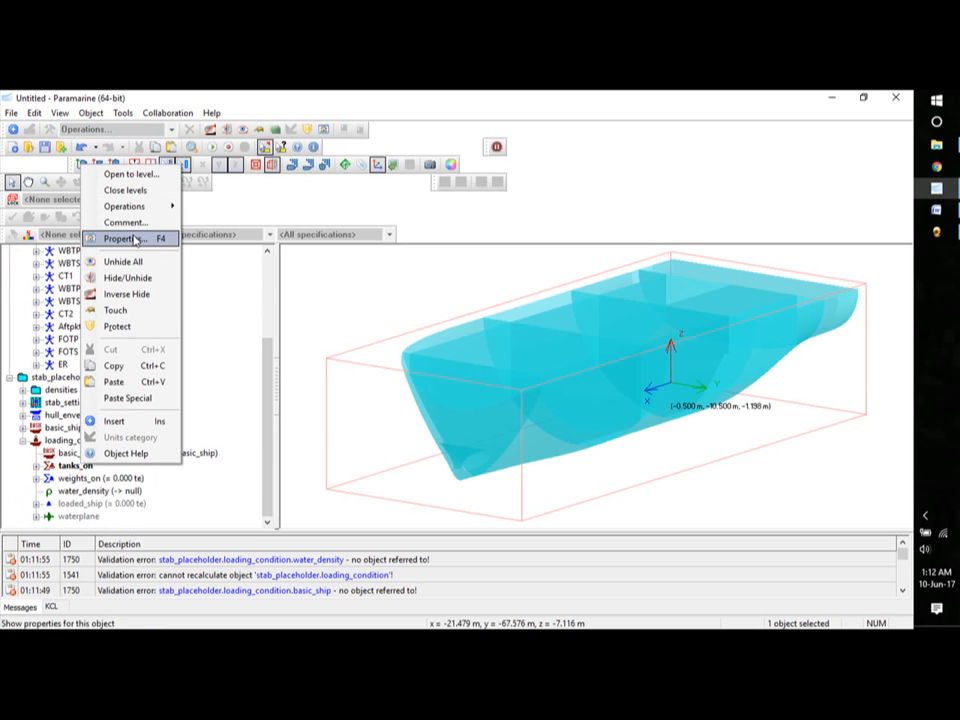
{"action": "mouse_move", "coordinate": [137, 208]}
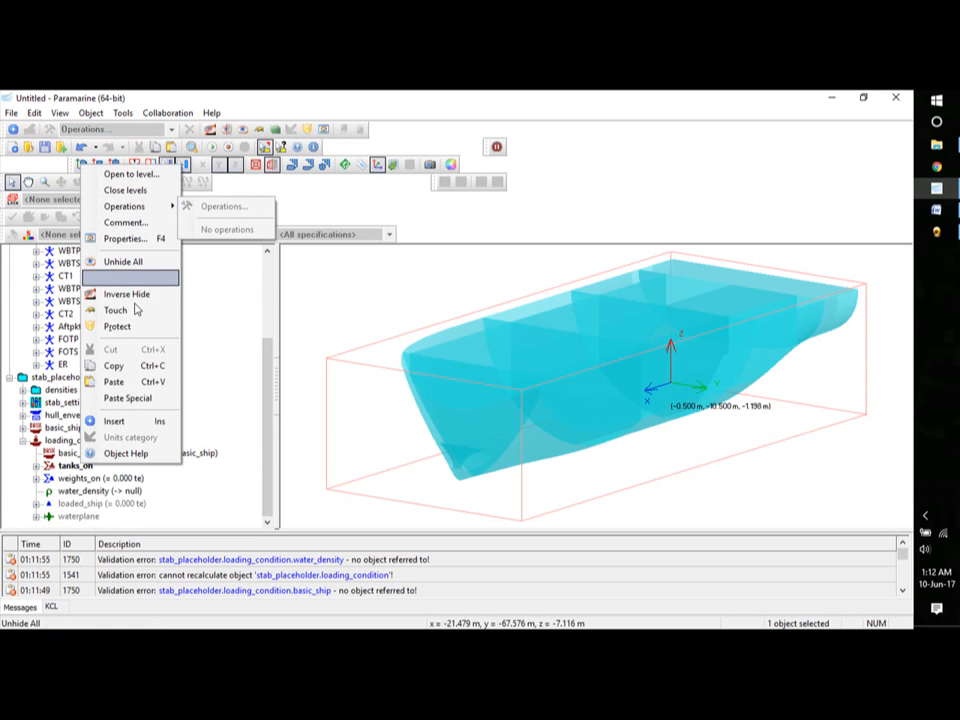
{"action": "left_click", "coordinate": [126, 400]}
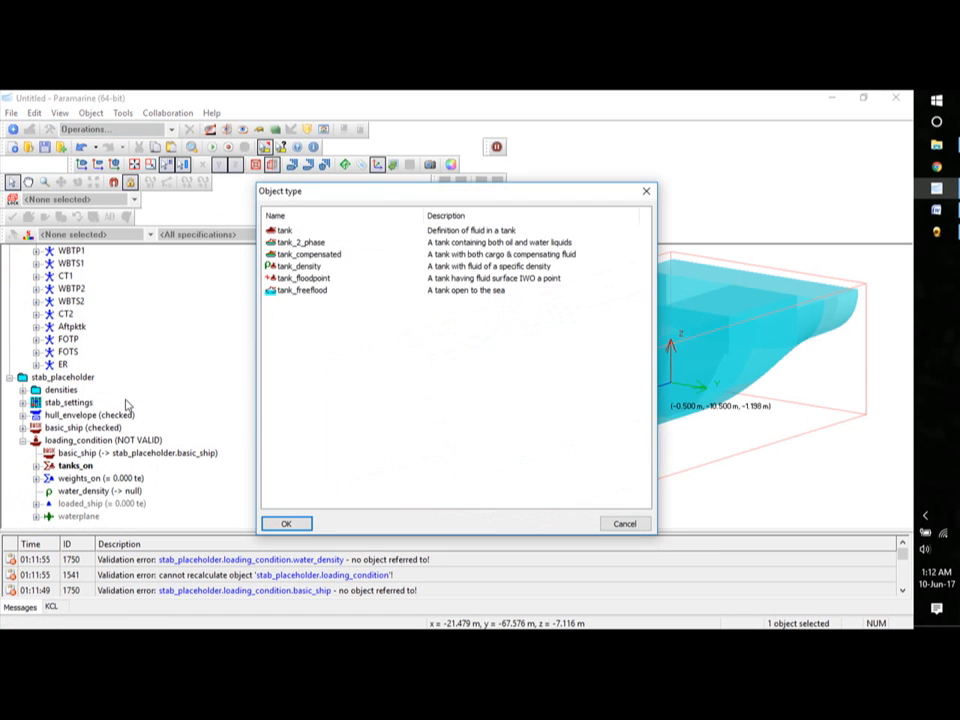
{"action": "left_click", "coordinate": [285, 232]}
{"action": "left_click", "coordinate": [284, 523]}
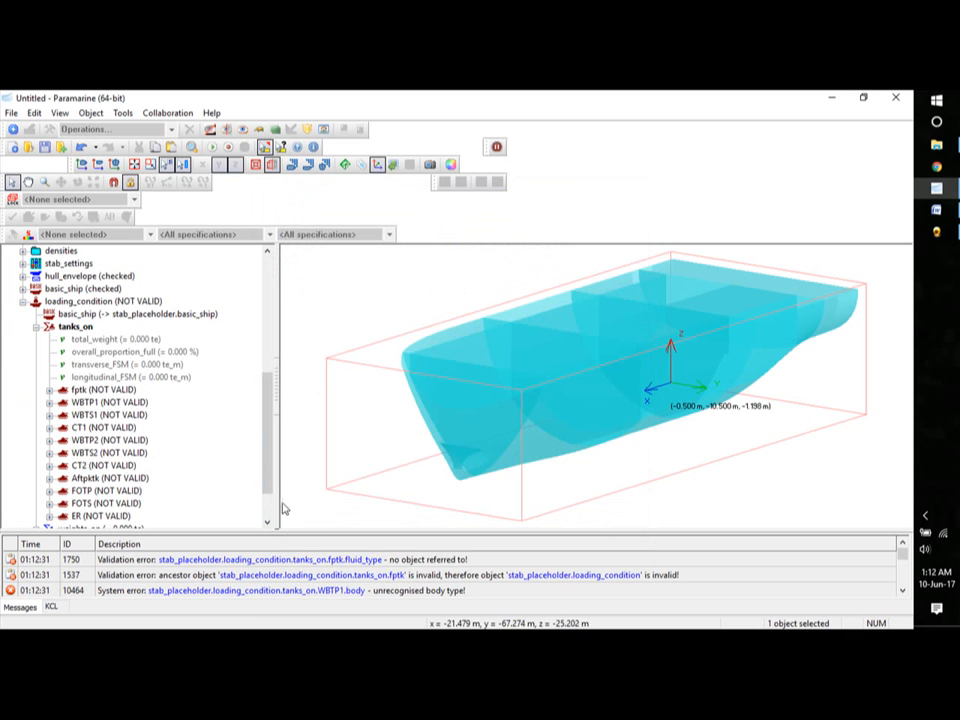
Point the fluid_type reference of the fptk tank in tanks_on to stab_placeholder.densities.sw.
{"action": "left_click", "coordinate": [49, 390]}
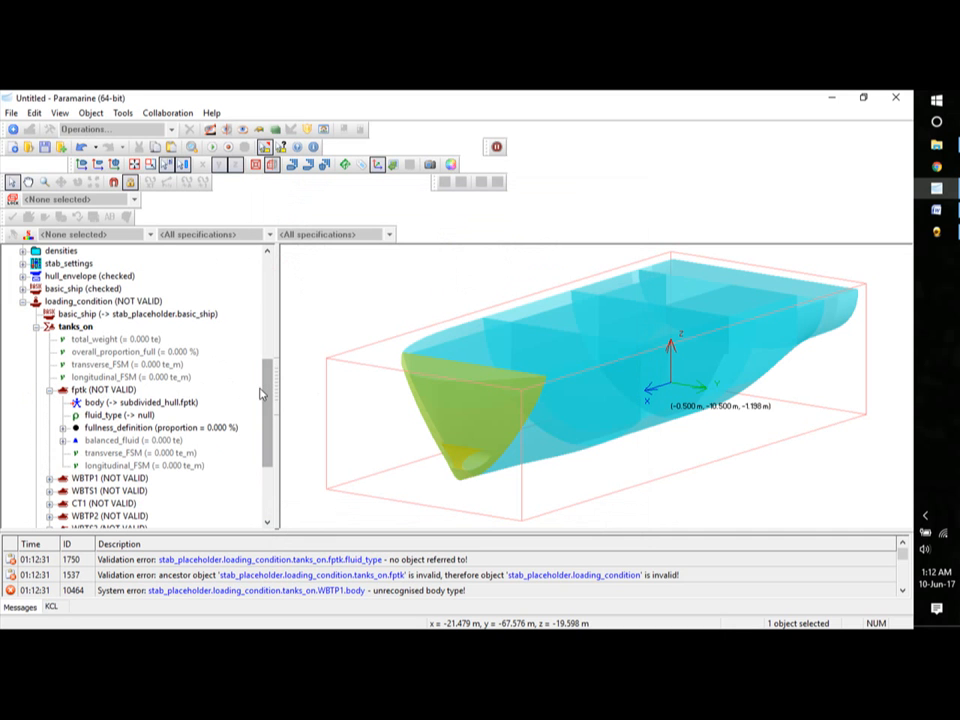
{"action": "double_click", "coordinate": [121, 416]}
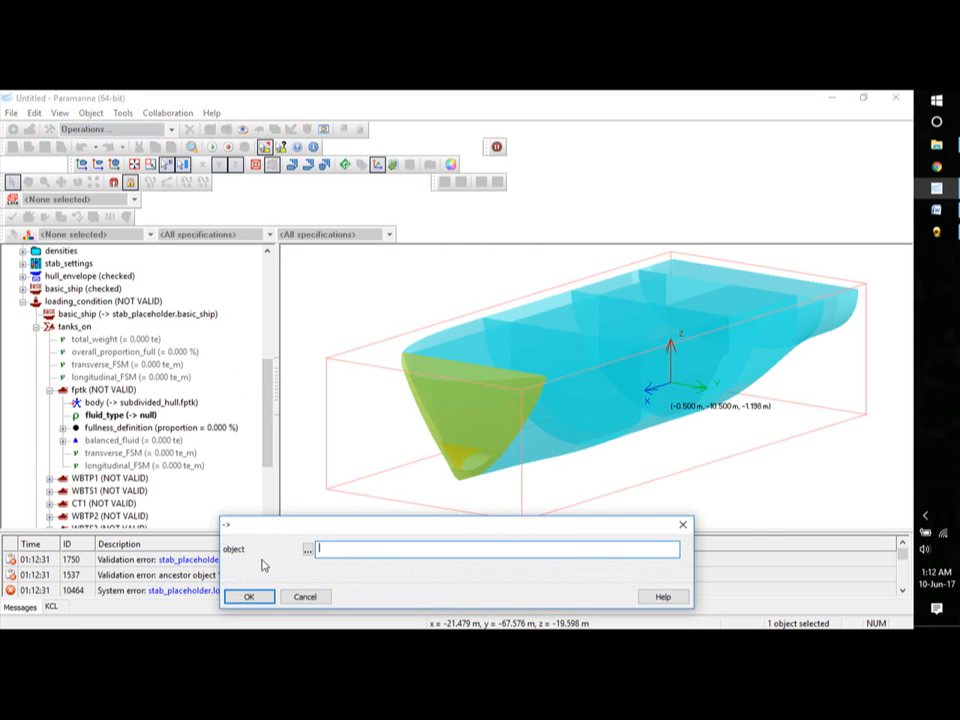
{"action": "left_click", "coordinate": [309, 552]}
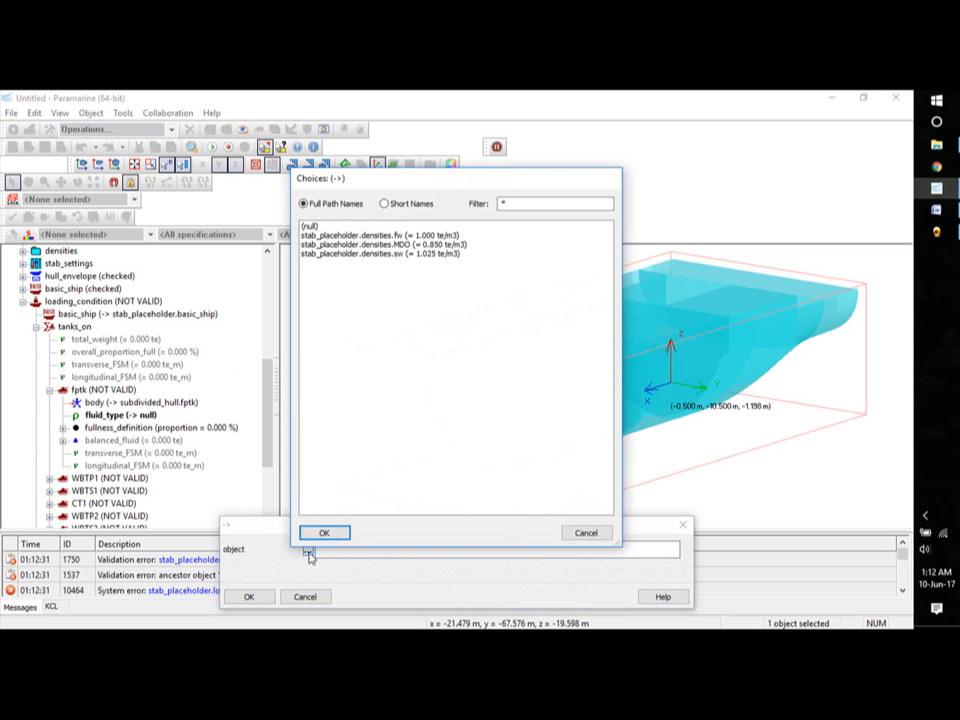
{"action": "left_click", "coordinate": [418, 255]}
{"action": "left_click", "coordinate": [323, 532]}
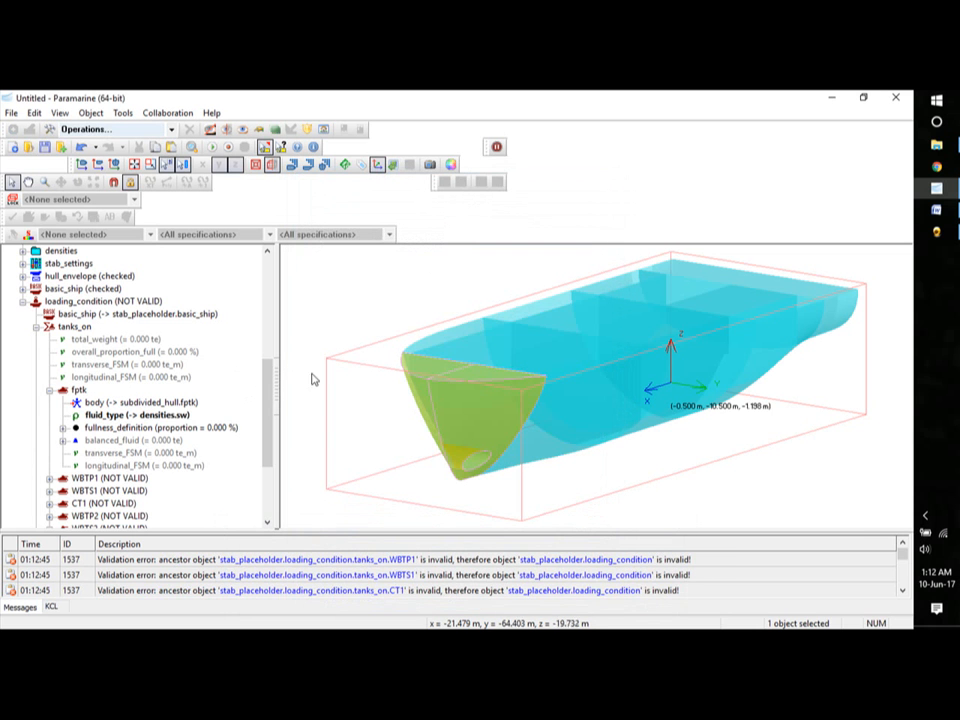
Expand the WBTP1 tank in tanks_on and point its fluid_type reference to stab_placeholder.densities.sw.
{"action": "left_click_drag", "start_coordinate": [268, 395], "coordinate": [268, 448]}
{"action": "left_click", "coordinate": [50, 352]}
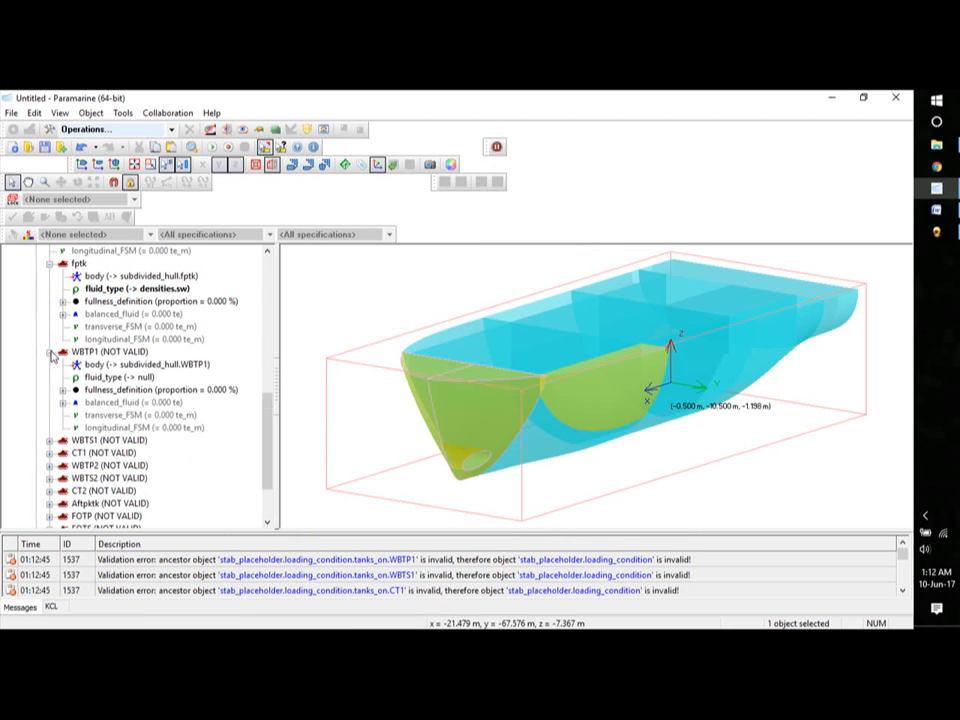
{"action": "left_click", "coordinate": [125, 379]}
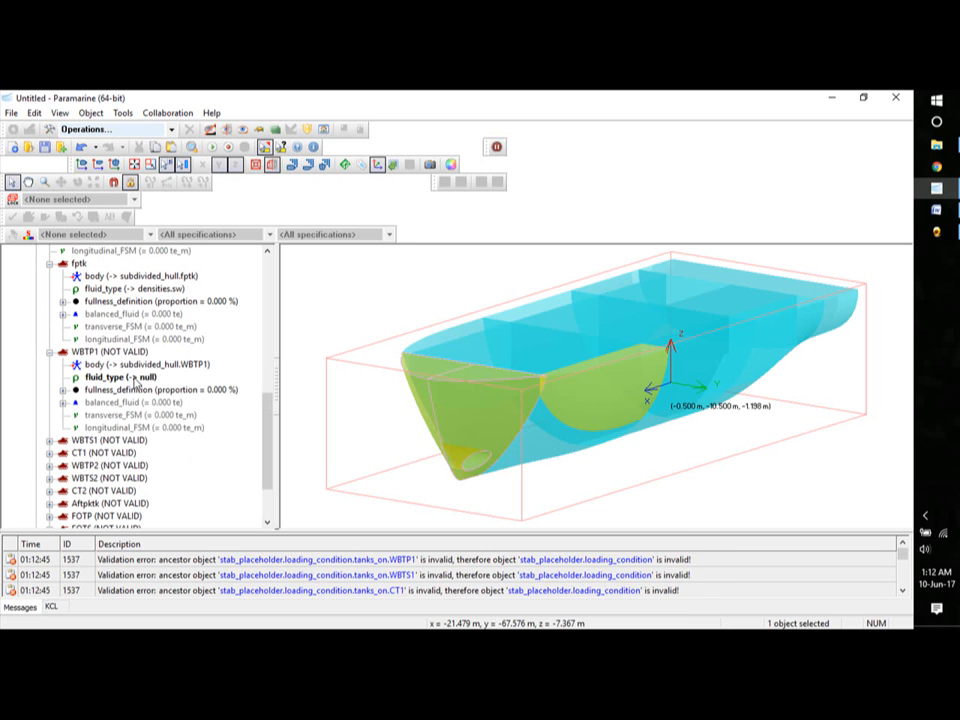
{"action": "double_click", "coordinate": [134, 382]}
{"action": "left_click", "coordinate": [307, 551]}
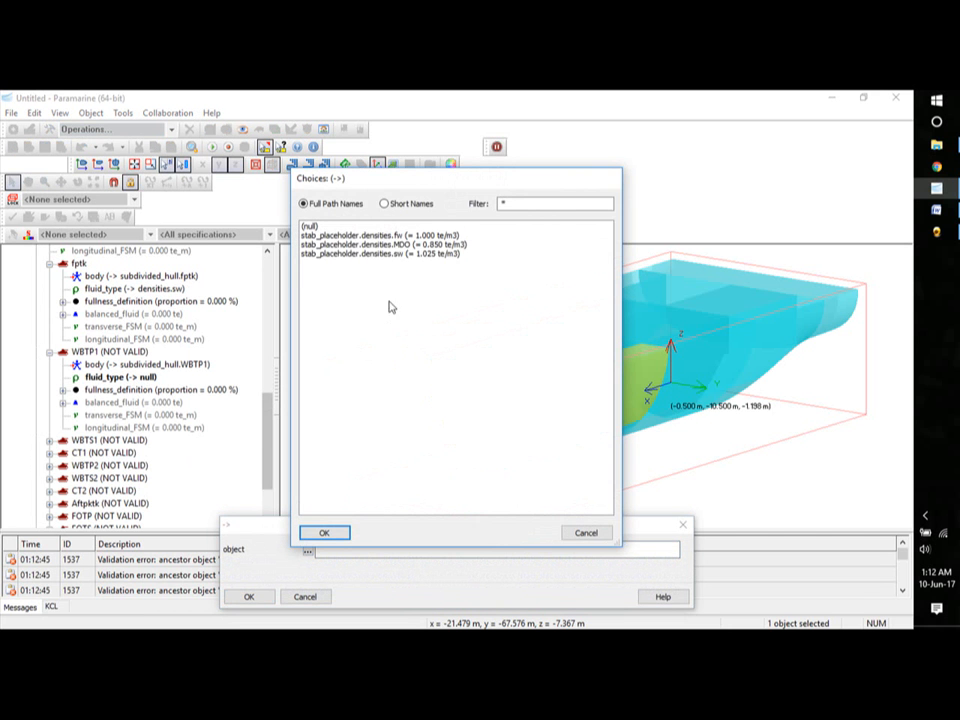
{"action": "left_click", "coordinate": [422, 254]}
{"action": "left_click", "coordinate": [322, 533]}
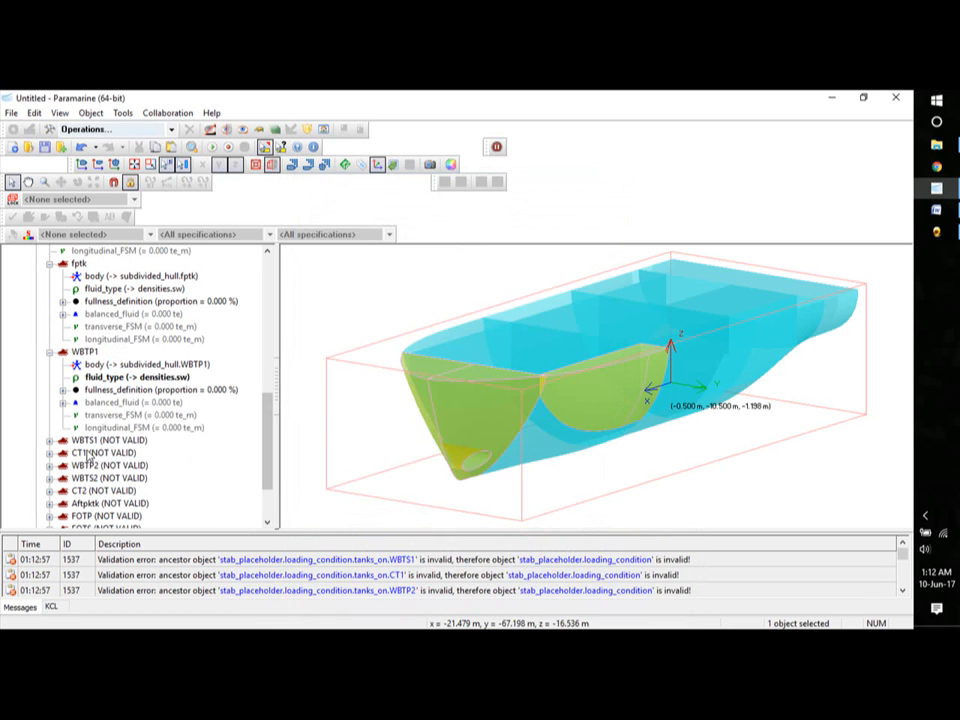
Expand the WBTS1 tank in tanks_on and point its fluid_type reference to stab_placeholder.densities.sw.
{"action": "left_click", "coordinate": [49, 440]}
{"action": "double_click", "coordinate": [120, 465]}
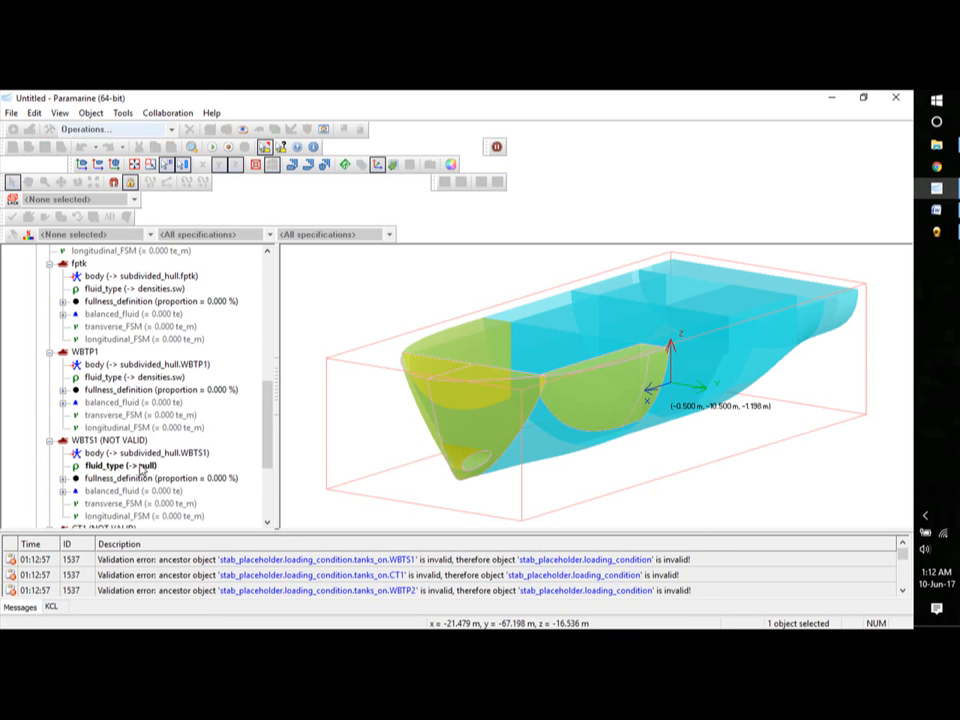
{"action": "left_click", "coordinate": [306, 551]}
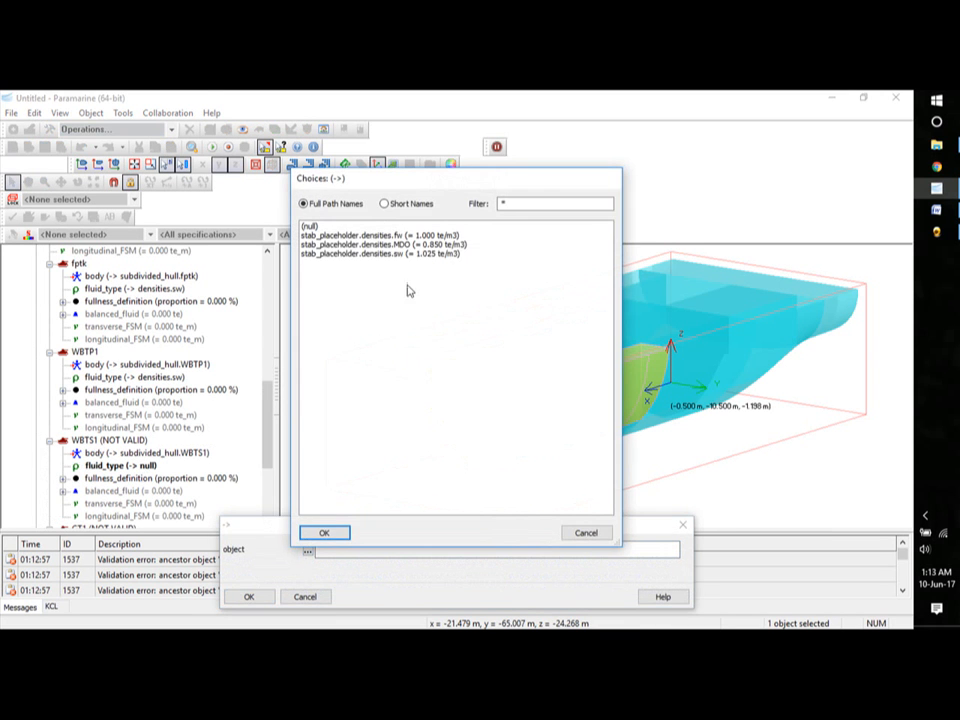
{"action": "left_click", "coordinate": [424, 255]}
{"action": "left_click", "coordinate": [330, 535]}
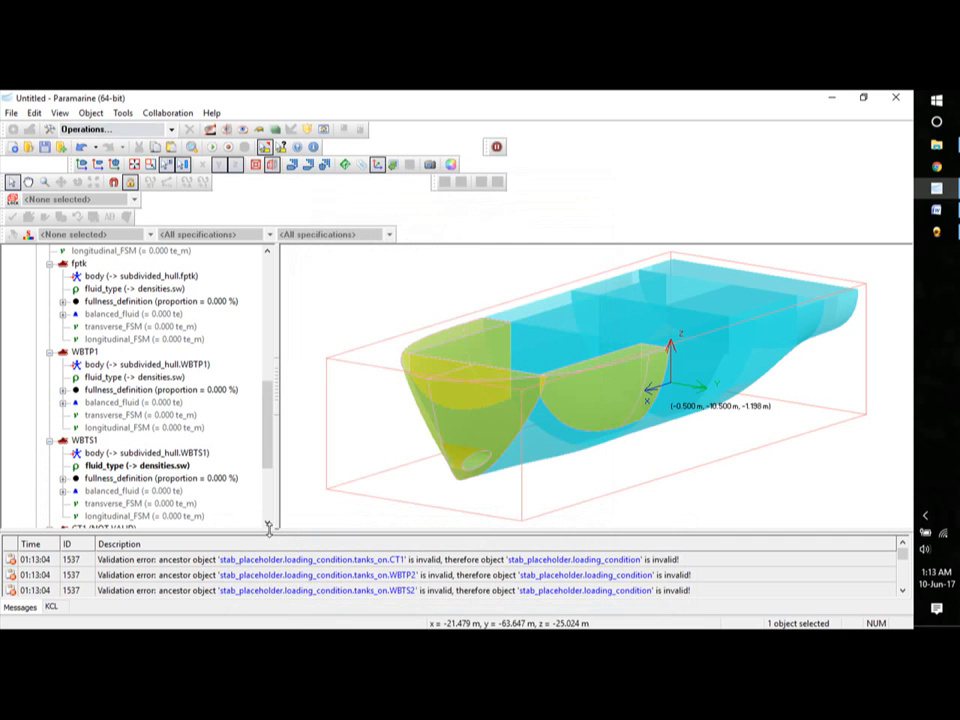
Expand the CT1 tank in tanks_on and point its fluid_type reference to stab_placeholder.densities.fw.
{"action": "scroll", "coordinate": [266, 403], "scroll_direction": "down", "scroll_amount": 4}
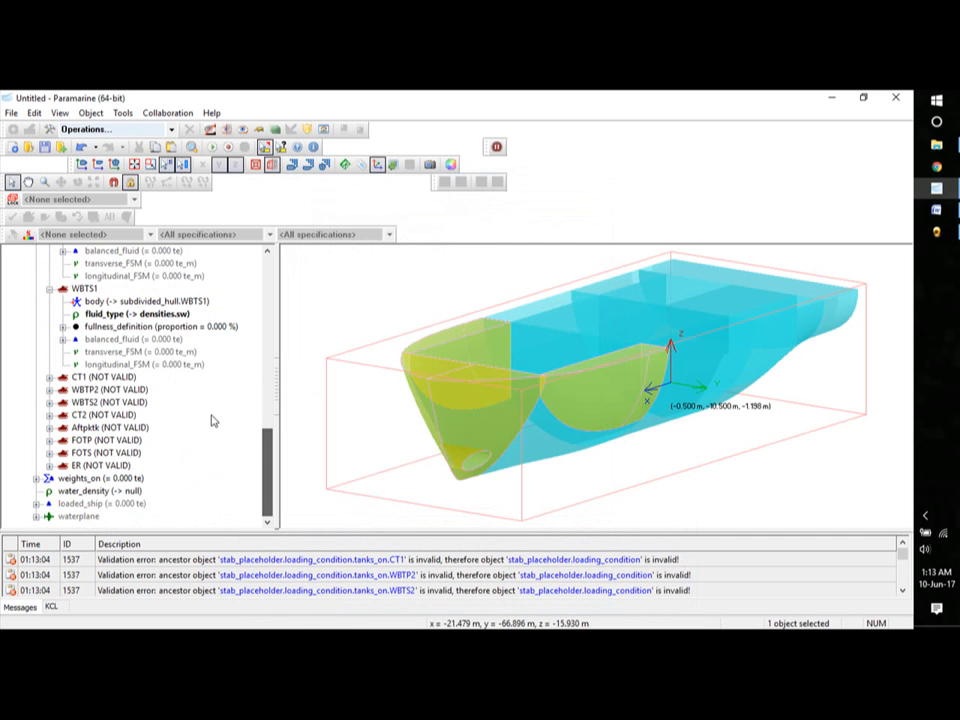
{"action": "left_click", "coordinate": [49, 377]}
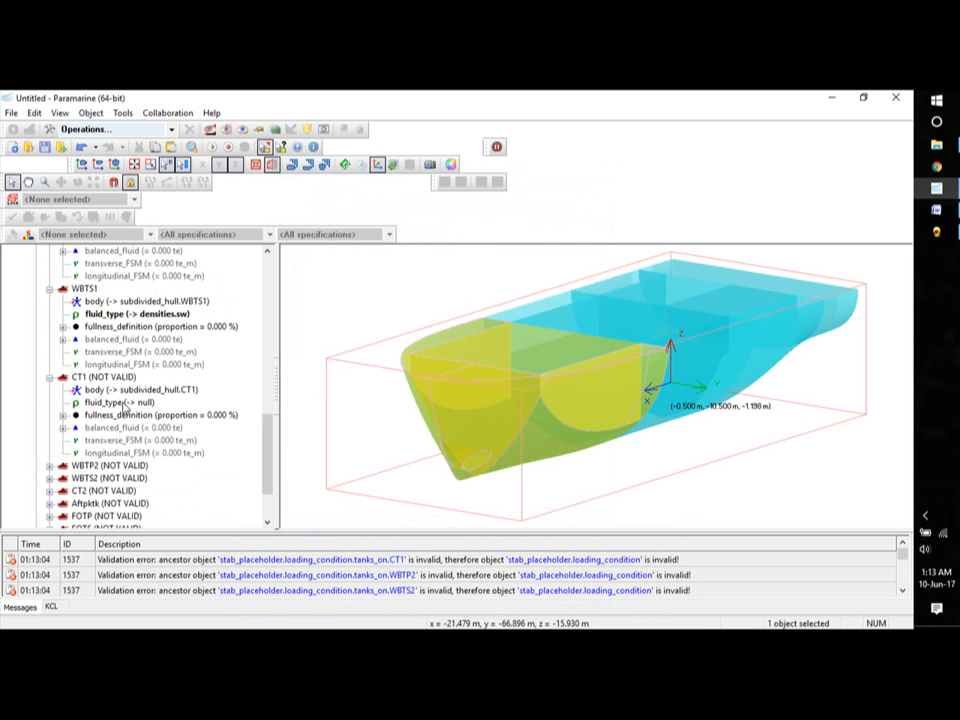
{"action": "double_click", "coordinate": [117, 404]}
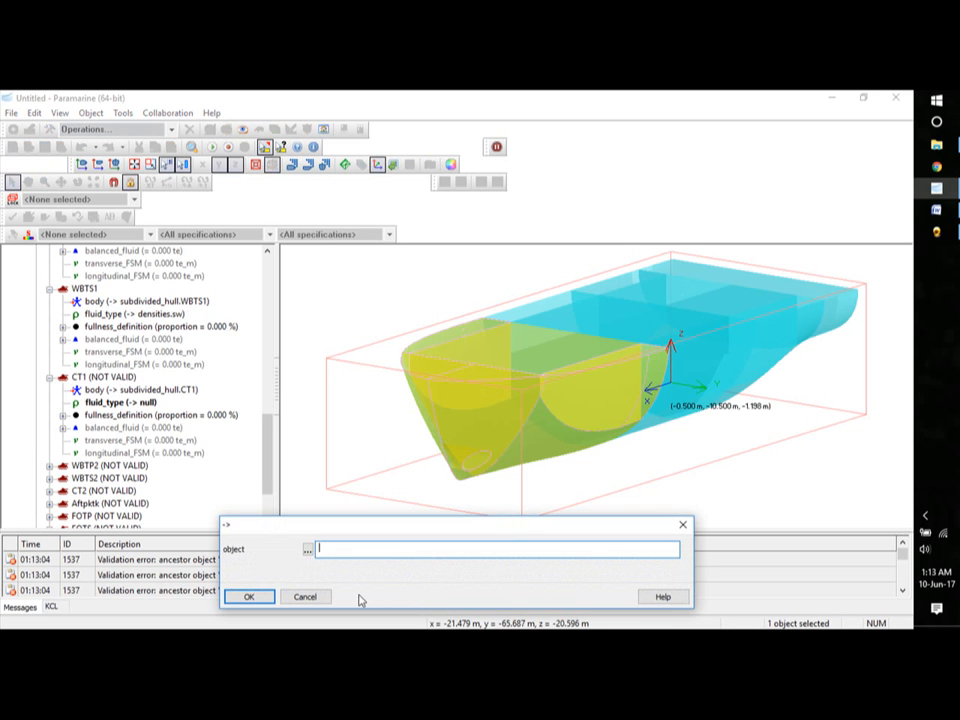
{"action": "left_click", "coordinate": [308, 550]}
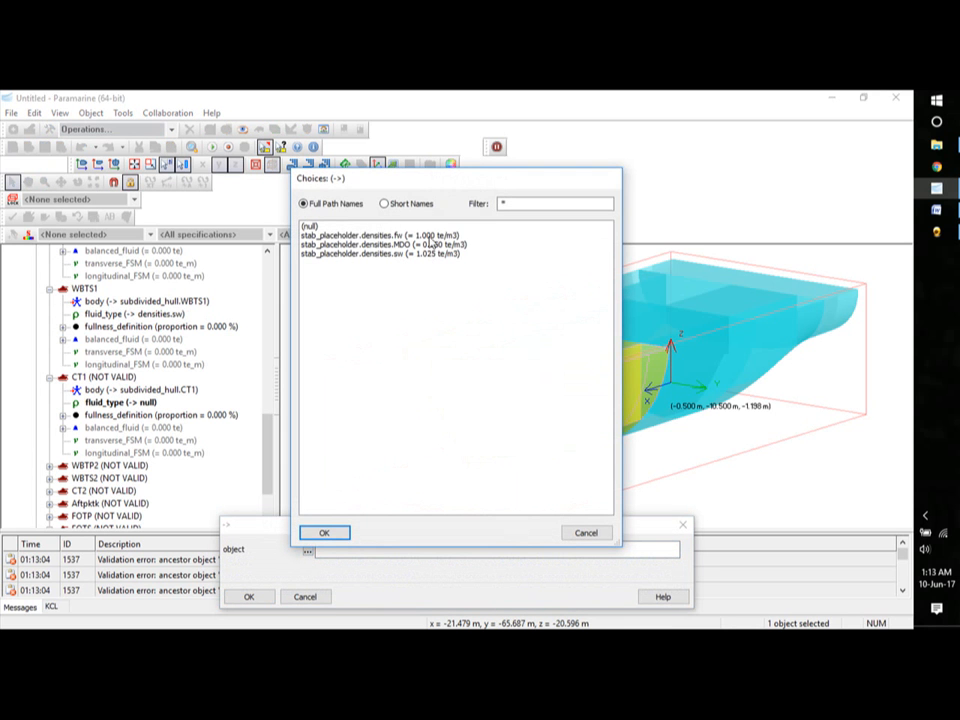
{"action": "left_click", "coordinate": [426, 237]}
{"action": "left_click", "coordinate": [325, 536]}
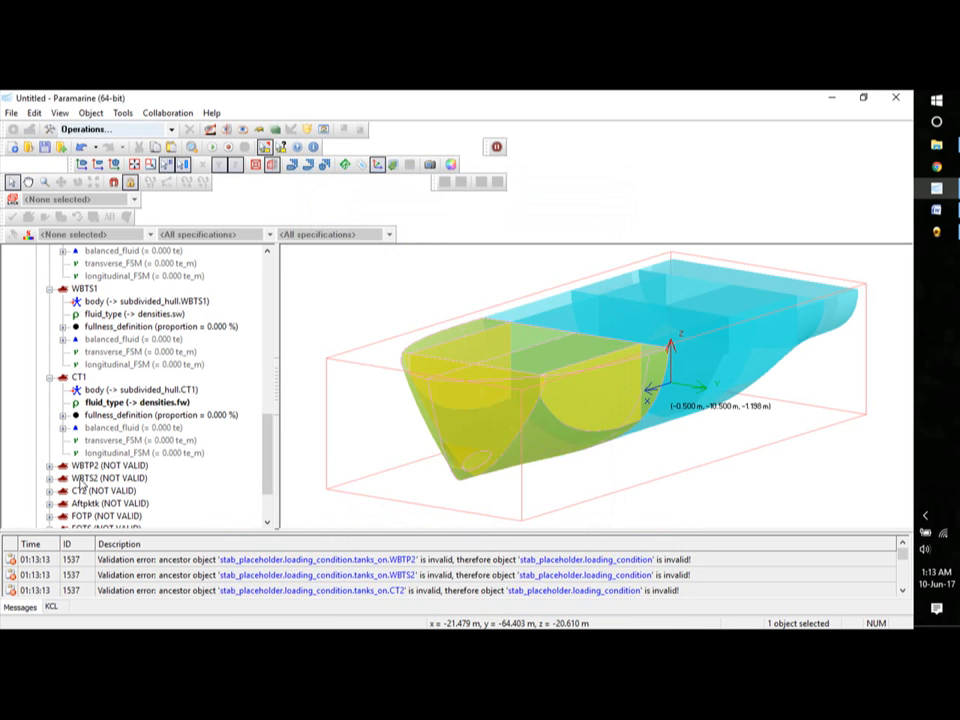
Expand the WBTP2 tank in tanks_on and point its fluid_type reference to stab_placeholder.densities.sw.
{"action": "left_click", "coordinate": [49, 466]}
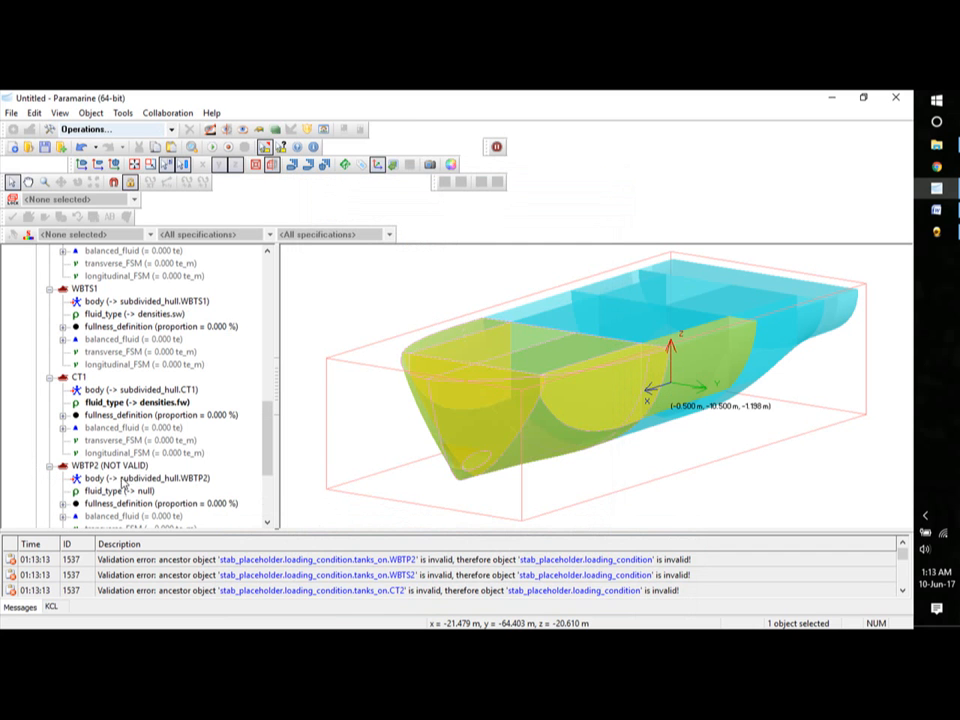
{"action": "double_click", "coordinate": [128, 491]}
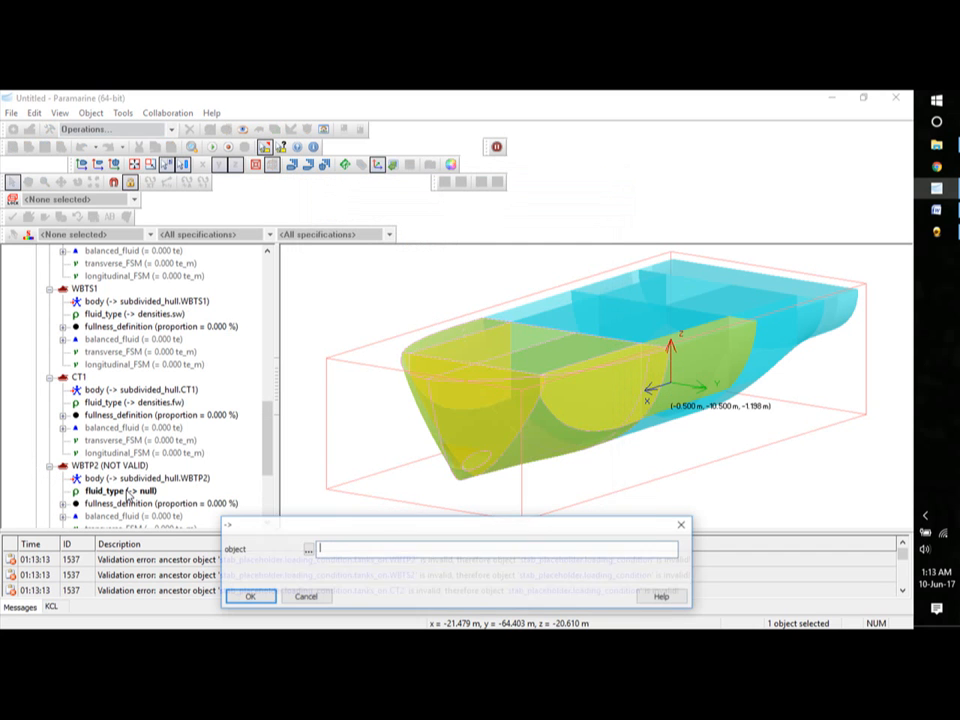
{"action": "left_click", "coordinate": [308, 550]}
{"action": "left_click", "coordinate": [420, 254]}
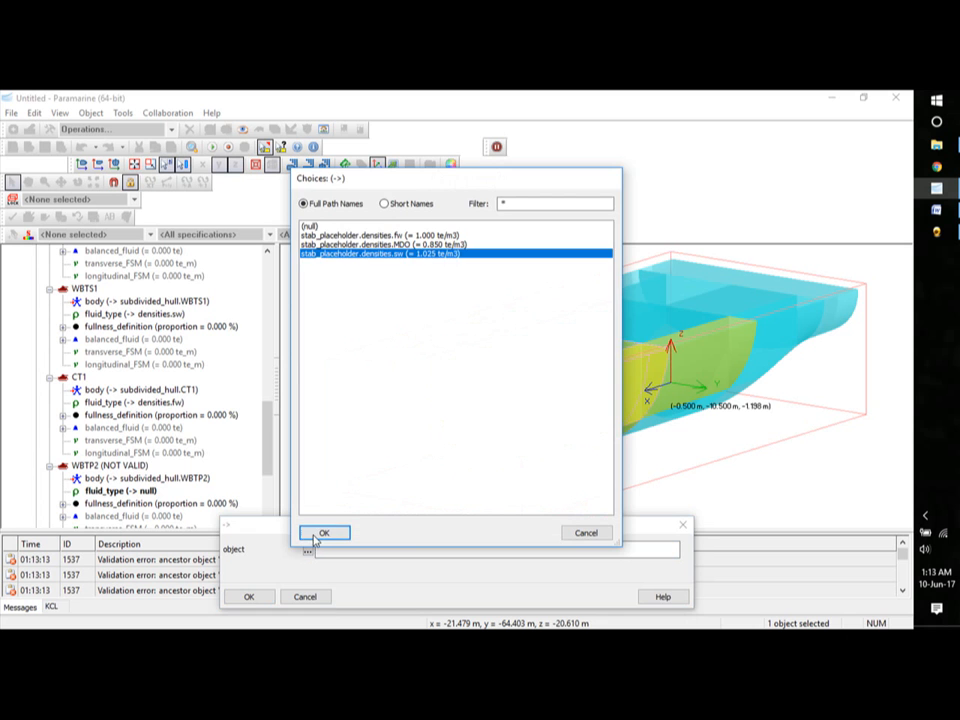
{"action": "left_click", "coordinate": [324, 532]}
Expand the WBTS2 tank in tanks_on and point its fluid_type reference to stab_placeholder.densities.sw.
{"action": "scroll", "coordinate": [268, 430], "scroll_direction": "down", "scroll_amount": 4}
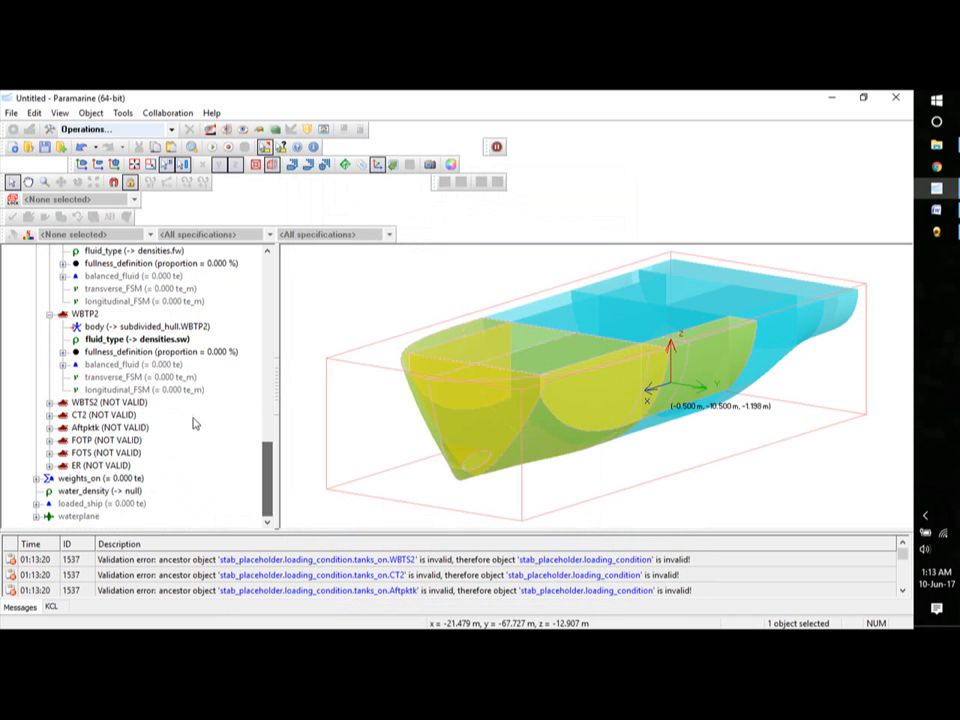
{"action": "left_click", "coordinate": [49, 403]}
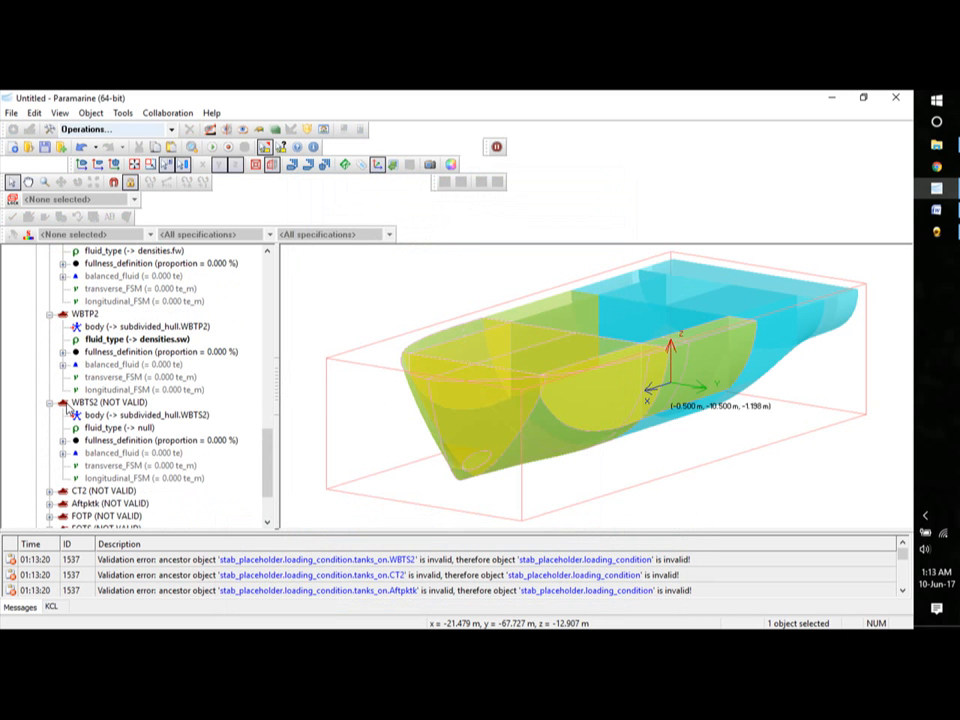
{"action": "double_click", "coordinate": [116, 429]}
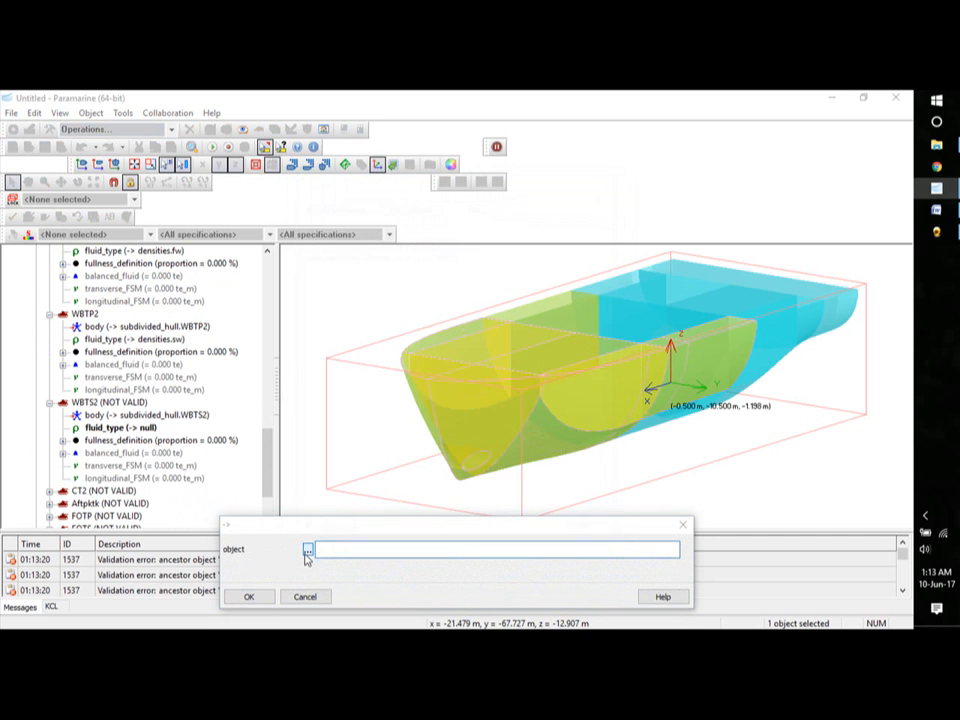
{"action": "left_click", "coordinate": [308, 551]}
{"action": "left_click", "coordinate": [428, 253]}
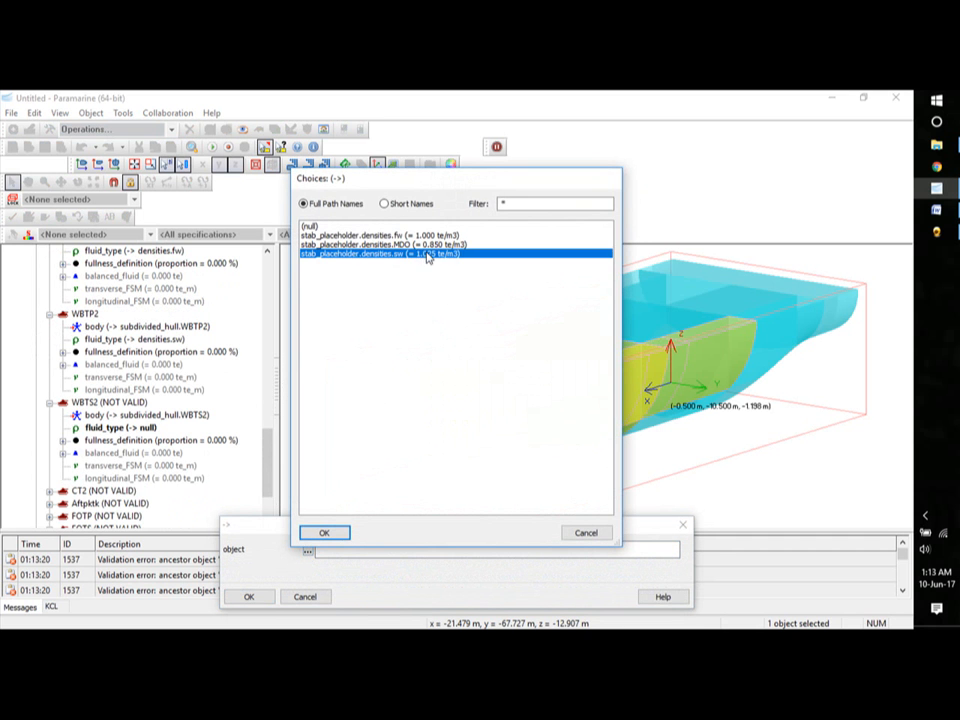
{"action": "left_click", "coordinate": [328, 533]}
Expand the CT2 tank in tanks_on and point its fluid_type reference to stab_placeholder.densities.fw.
{"action": "left_click", "coordinate": [49, 492]}
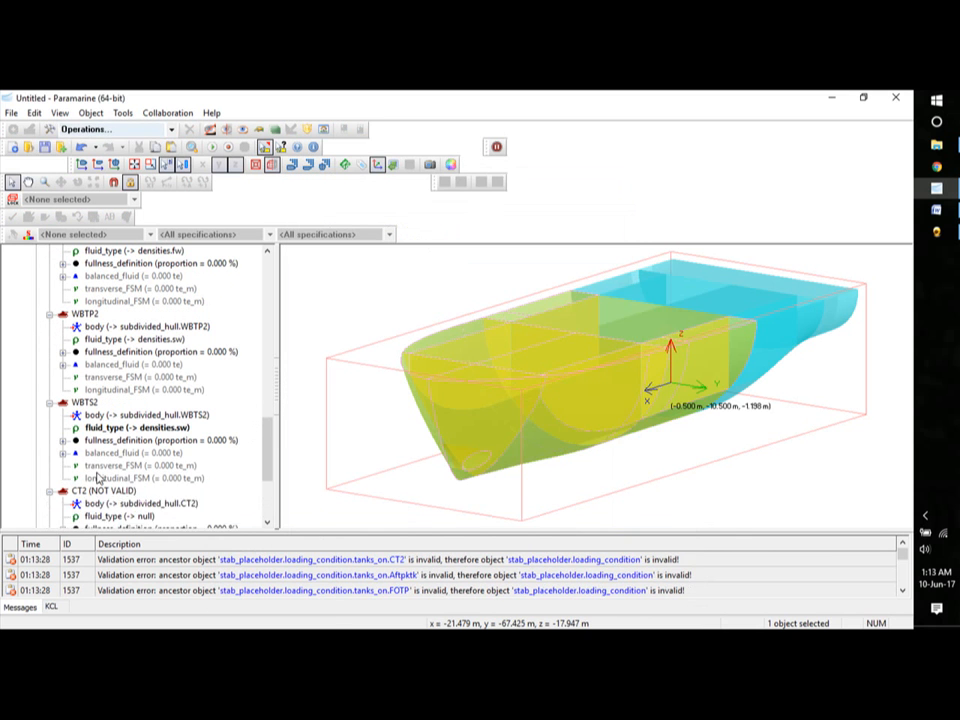
{"action": "double_click", "coordinate": [143, 515]}
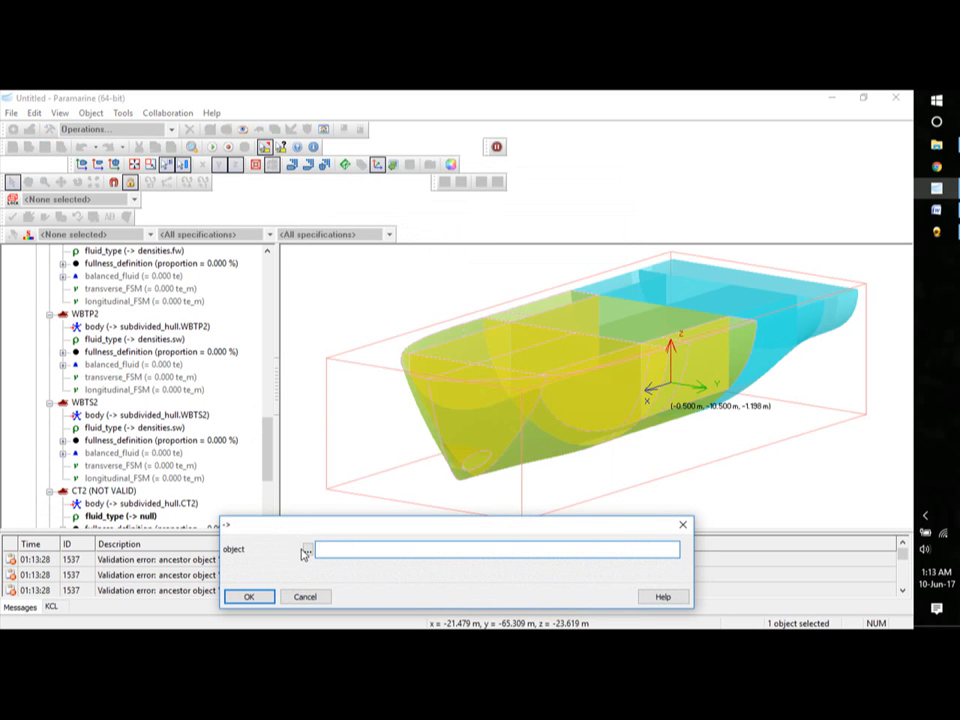
{"action": "left_click", "coordinate": [308, 550]}
{"action": "left_click", "coordinate": [380, 235]}
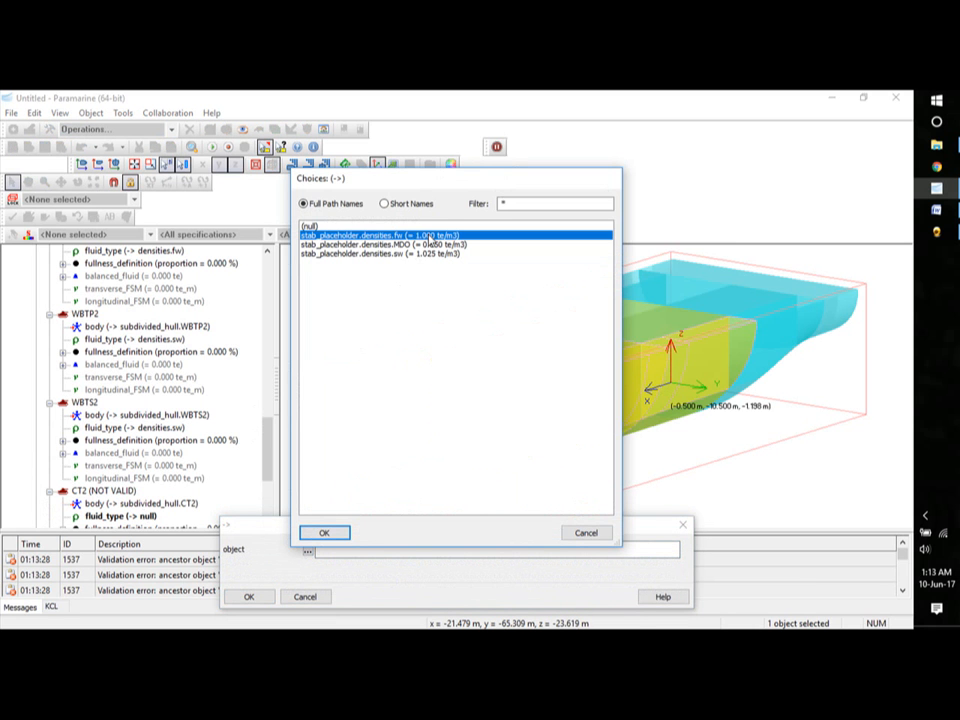
{"action": "left_click", "coordinate": [320, 532]}
Expand the Aftpktk tank in tanks_on and point its fluid_type reference to stab_placeholder.densities.sw.
{"action": "left_click_drag", "start_coordinate": [270, 432], "coordinate": [268, 474]}
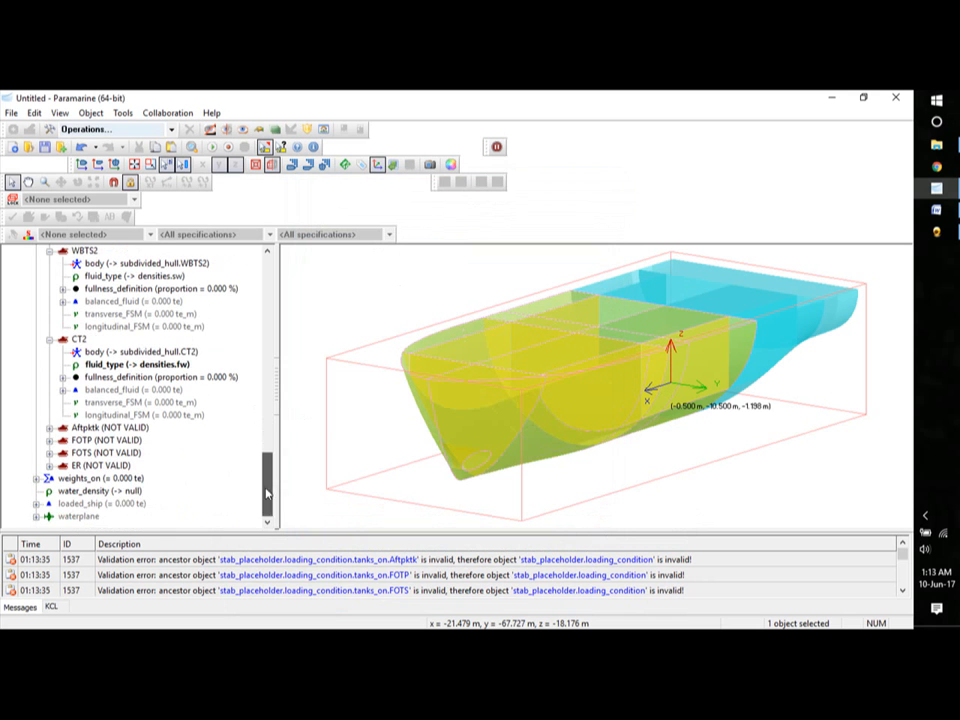
{"action": "left_click", "coordinate": [49, 428]}
{"action": "double_click", "coordinate": [152, 455]}
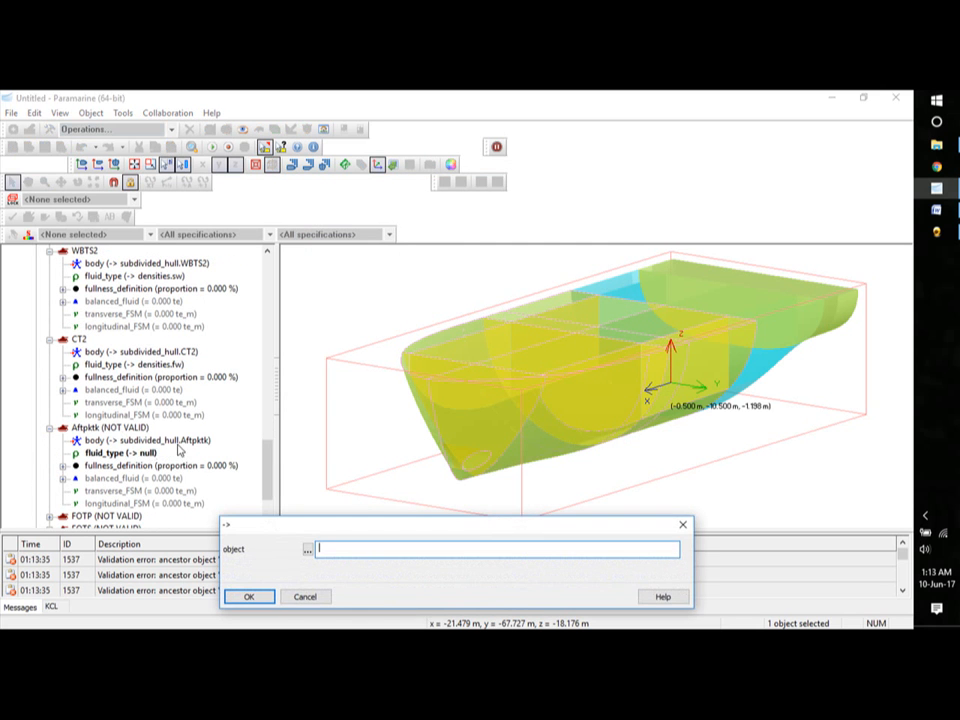
{"action": "left_click", "coordinate": [308, 549]}
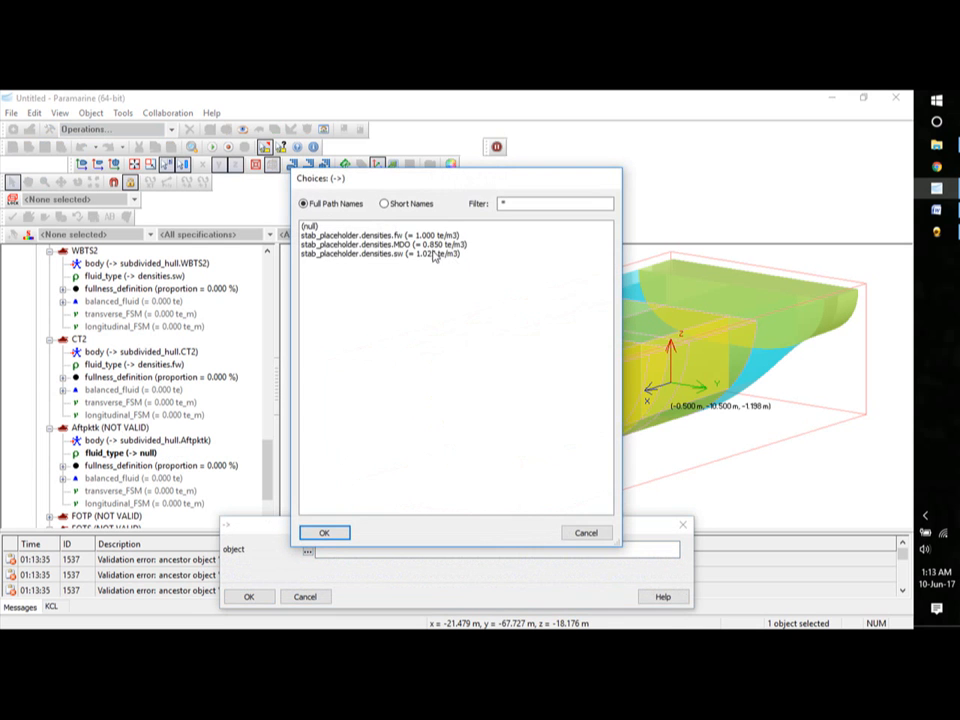
{"action": "left_click", "coordinate": [435, 254]}
{"action": "left_click", "coordinate": [322, 536]}
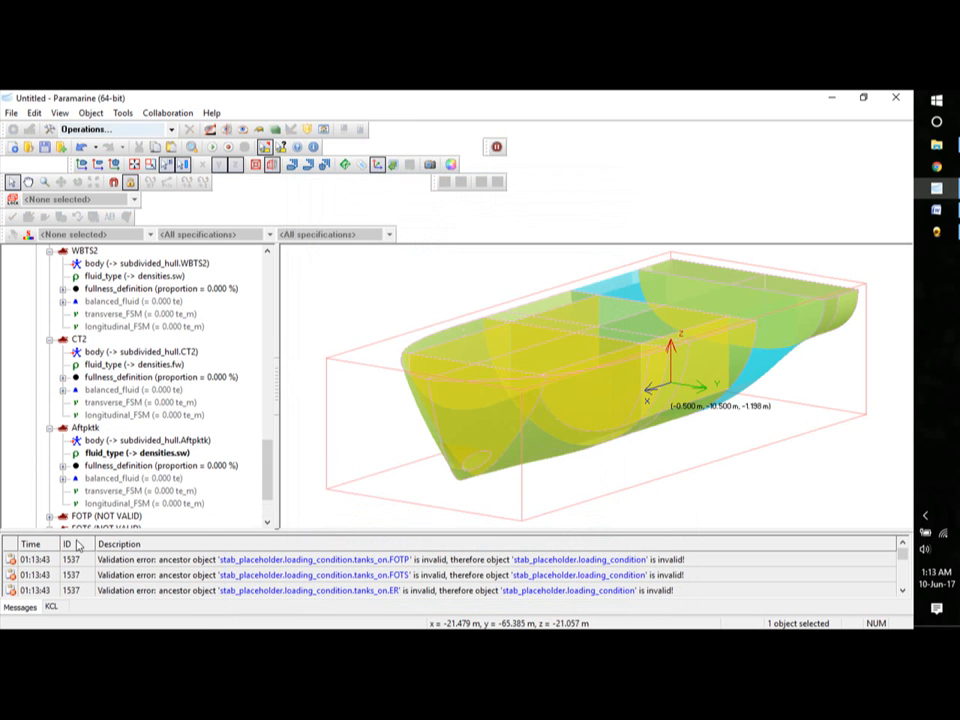
Expand the FOTP tank in tanks_on and point its fluid_type reference to stab_placeholder.densities.MDO.
{"action": "left_click", "coordinate": [52, 516]}
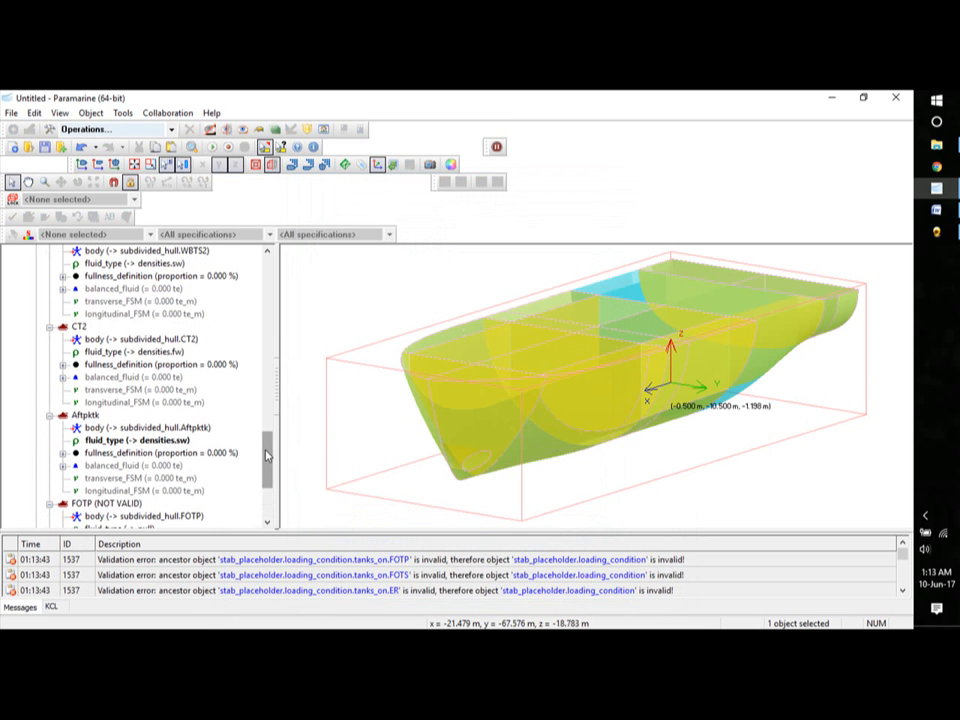
{"action": "left_click_drag", "start_coordinate": [268, 446], "coordinate": [272, 513]}
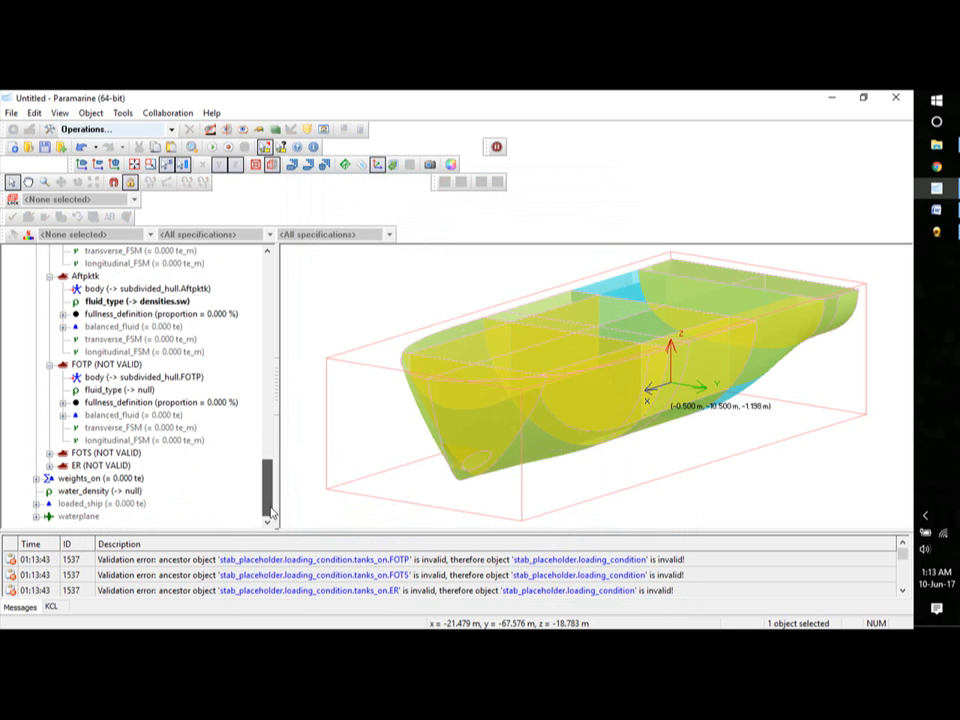
{"action": "double_click", "coordinate": [124, 390]}
{"action": "left_click", "coordinate": [308, 551]}
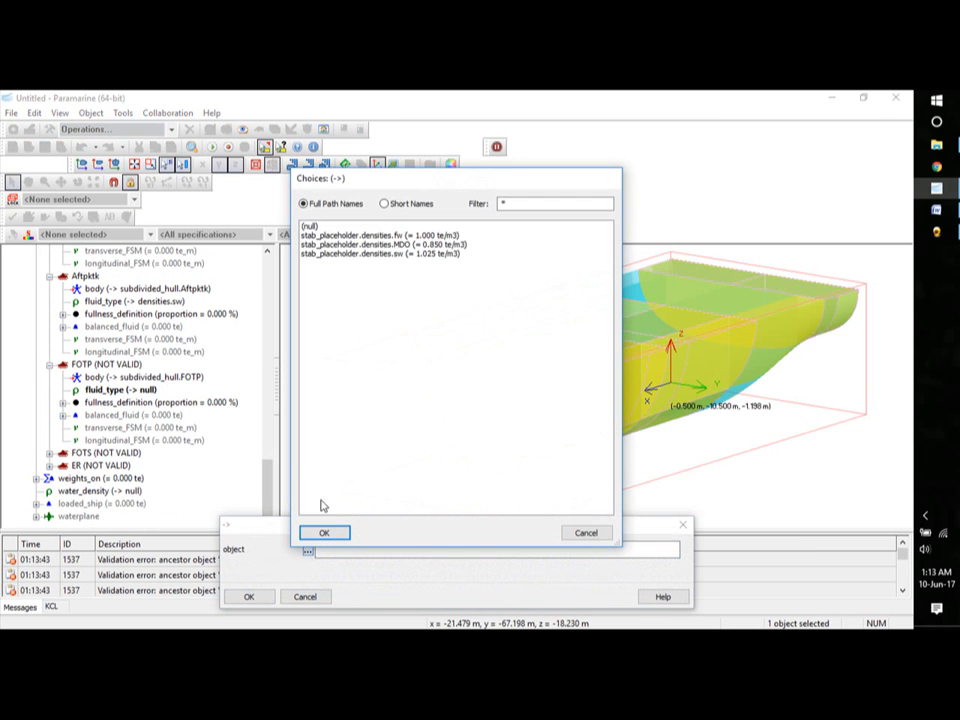
{"action": "left_click", "coordinate": [426, 245]}
{"action": "left_click", "coordinate": [323, 531]}
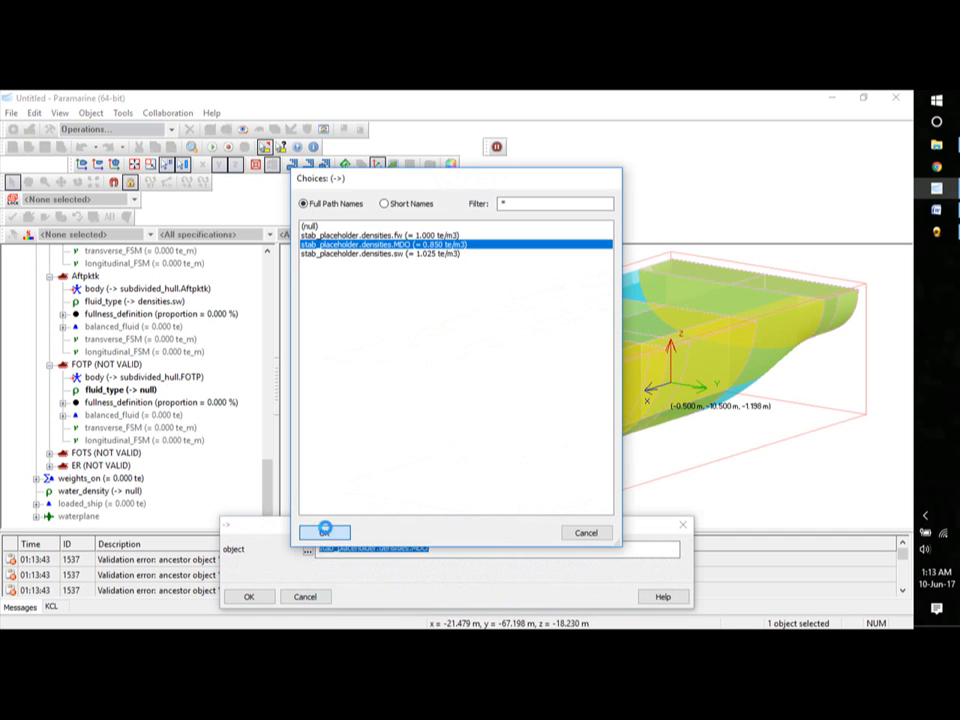
Expand the FOTS tank in tanks_on and point its fluid_type reference to stab_placeholder.densities.MDO.
{"action": "left_click", "coordinate": [50, 453]}
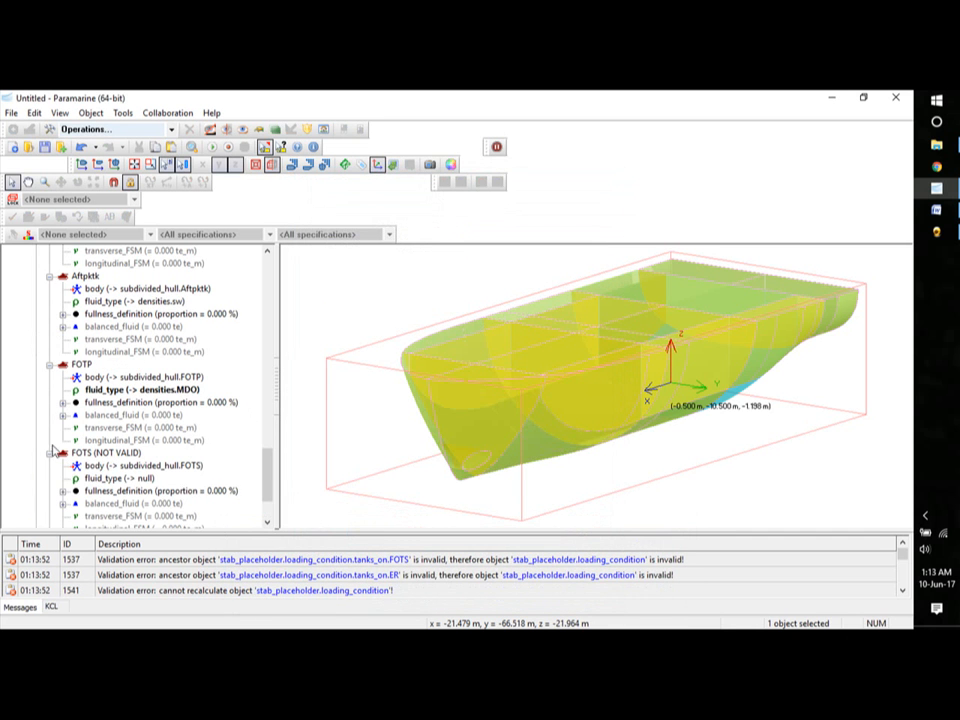
{"action": "double_click", "coordinate": [147, 480]}
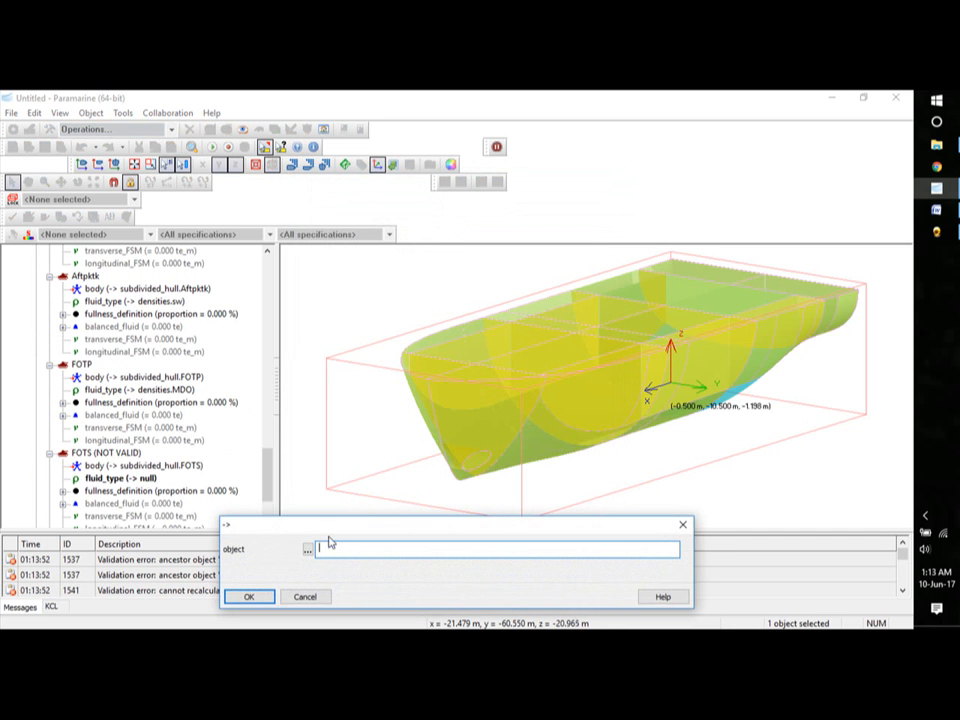
{"action": "left_click", "coordinate": [306, 549]}
{"action": "left_click", "coordinate": [424, 245]}
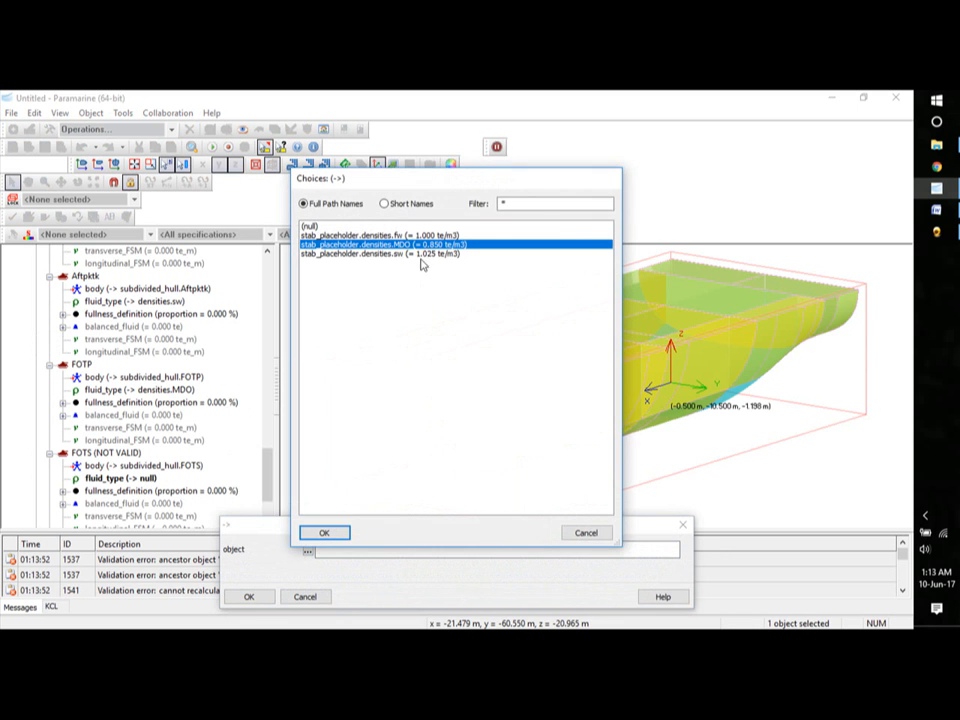
{"action": "left_click", "coordinate": [322, 532]}
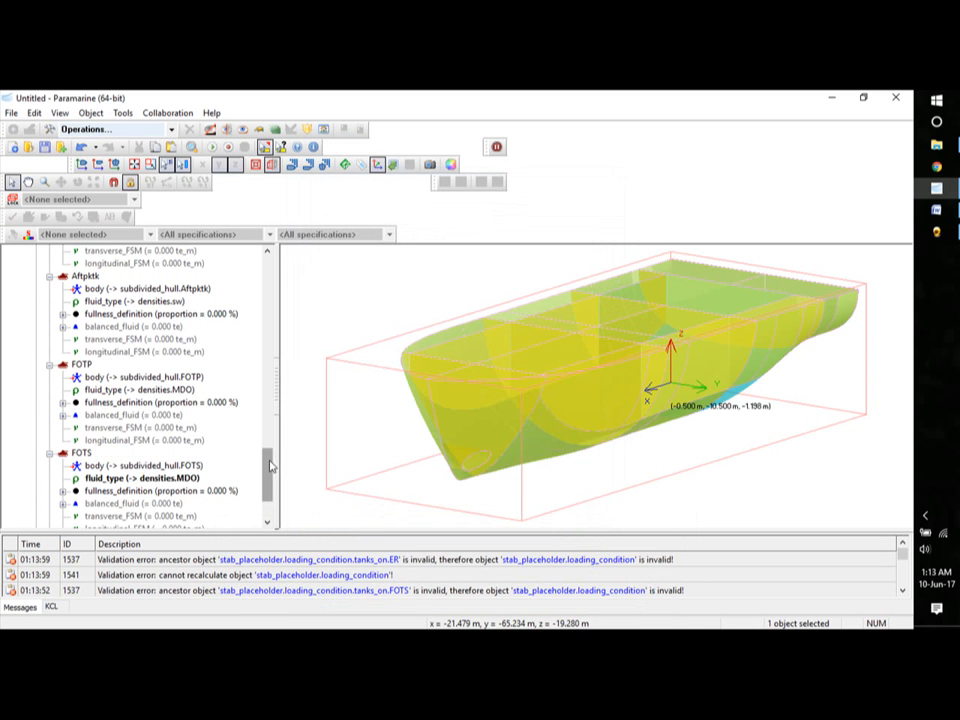
Expand the ER tank in tanks_on and point its fluid_type reference to stab_placeholder.densities.sw.
{"action": "left_click_drag", "start_coordinate": [268, 463], "coordinate": [268, 484]}
{"action": "left_click", "coordinate": [50, 465]}
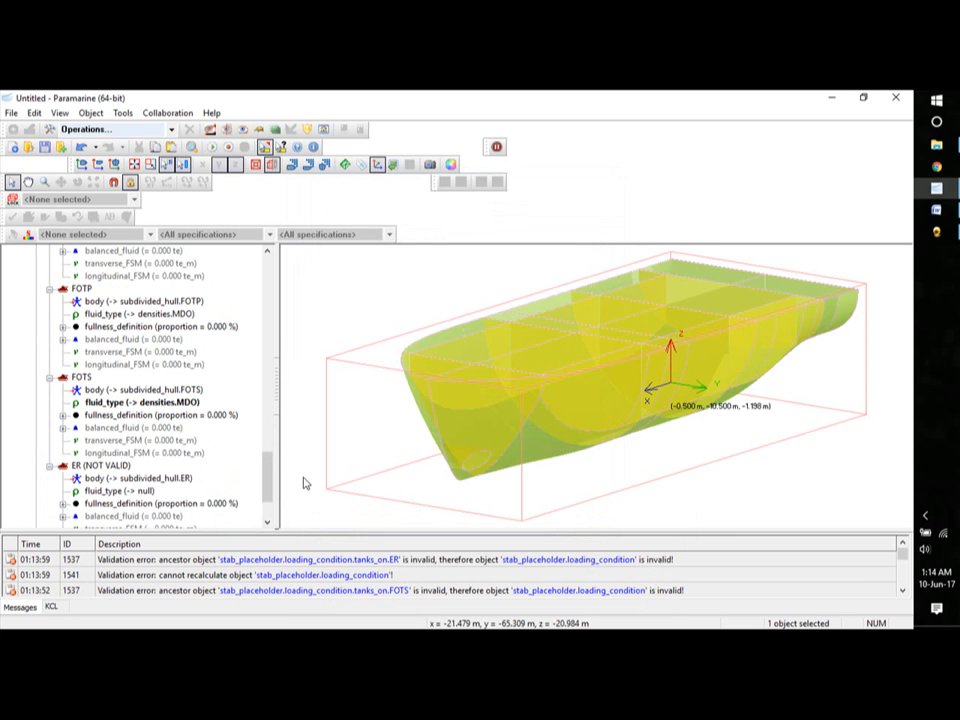
{"action": "double_click", "coordinate": [130, 492]}
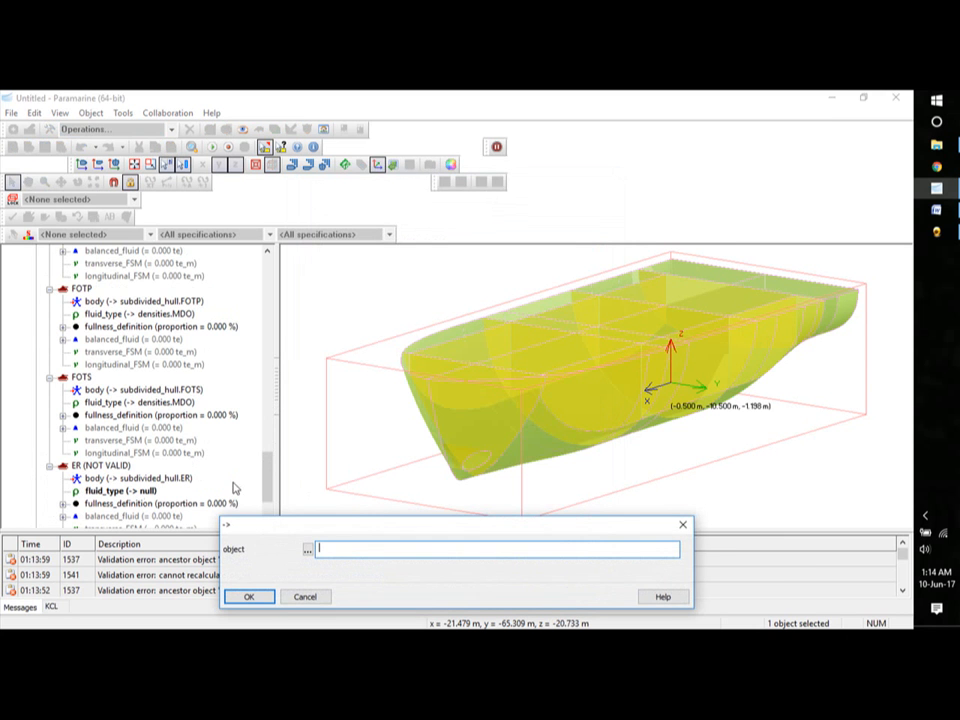
{"action": "left_click", "coordinate": [308, 550]}
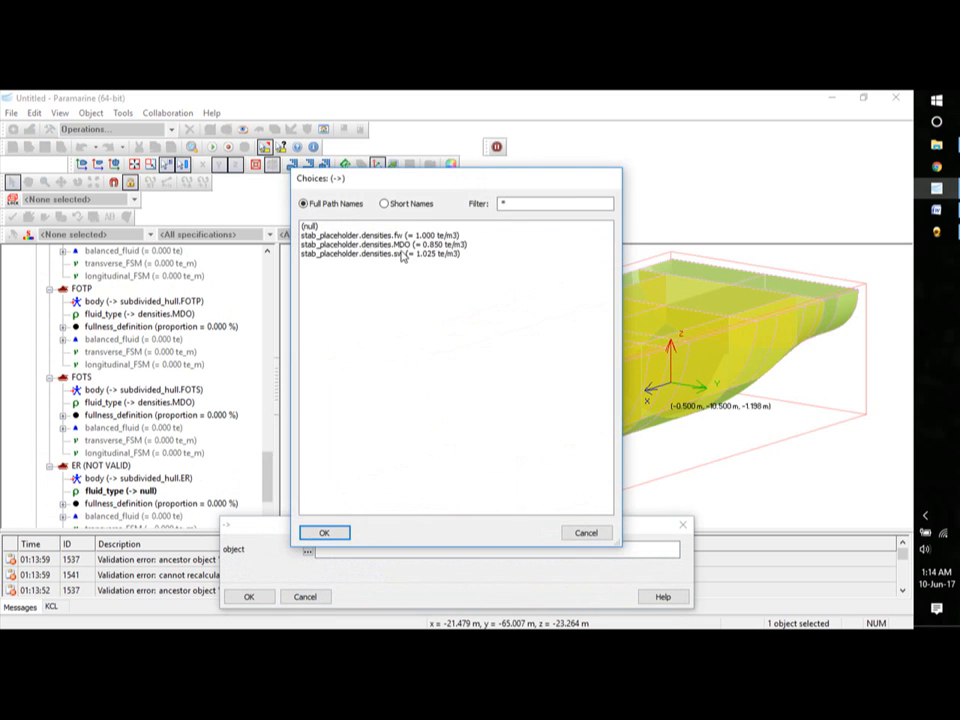
{"action": "left_click", "coordinate": [405, 253]}
{"action": "left_click", "coordinate": [338, 532]}
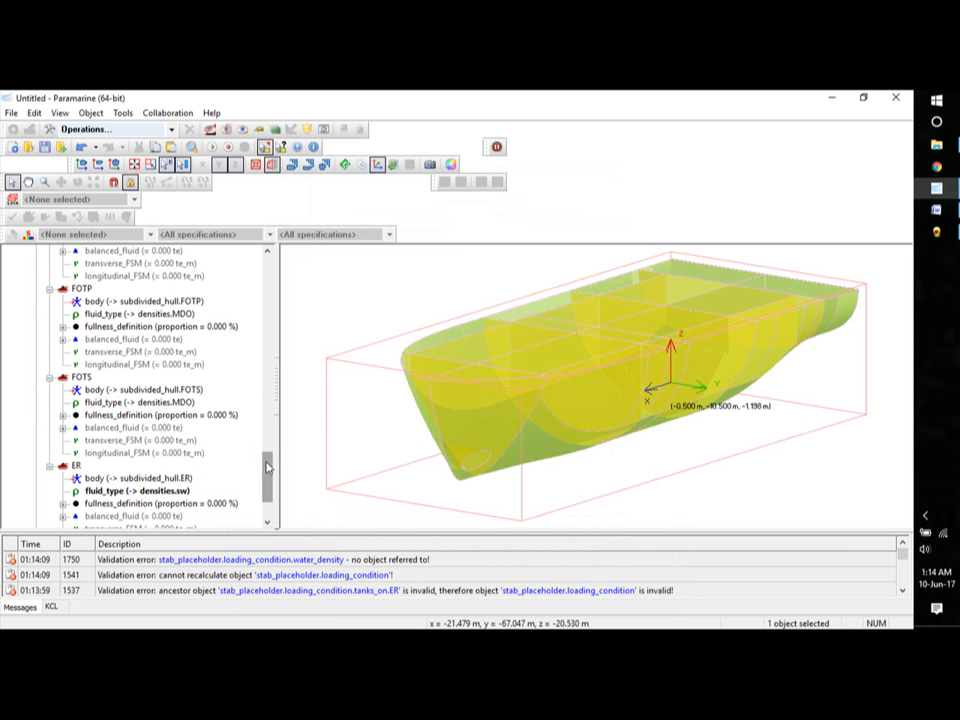
{"action": "scroll", "coordinate": [269, 482], "scroll_direction": "down", "scroll_amount": 2}
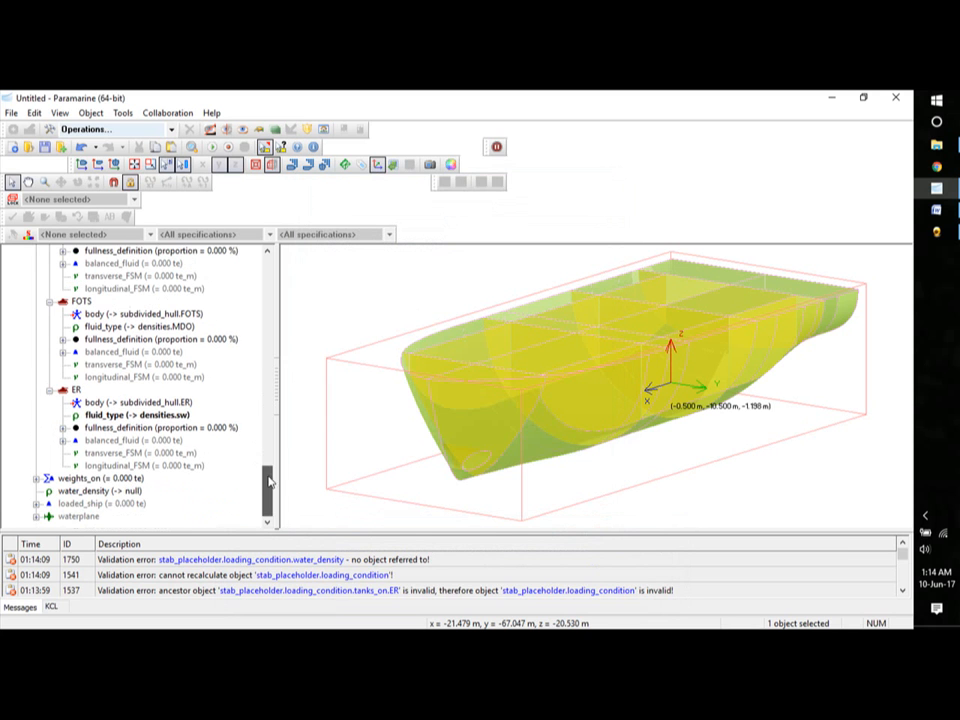
Point the loading condition's water_density reference to stab_placeholder.densities.sw.
{"action": "double_click", "coordinate": [104, 493]}
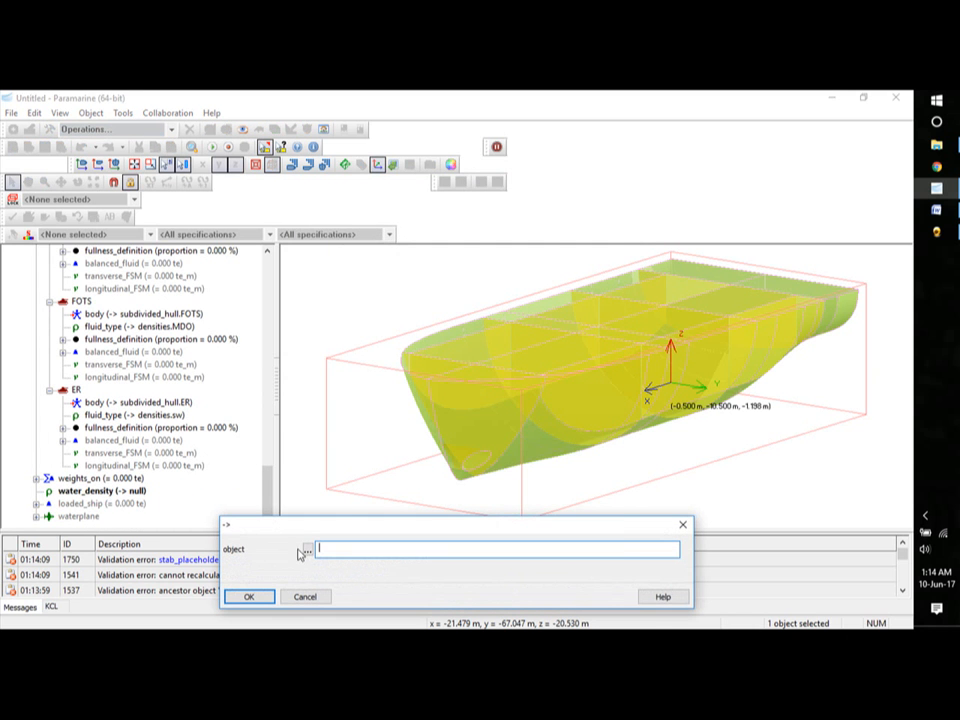
{"action": "left_click", "coordinate": [307, 550]}
{"action": "left_click", "coordinate": [421, 255]}
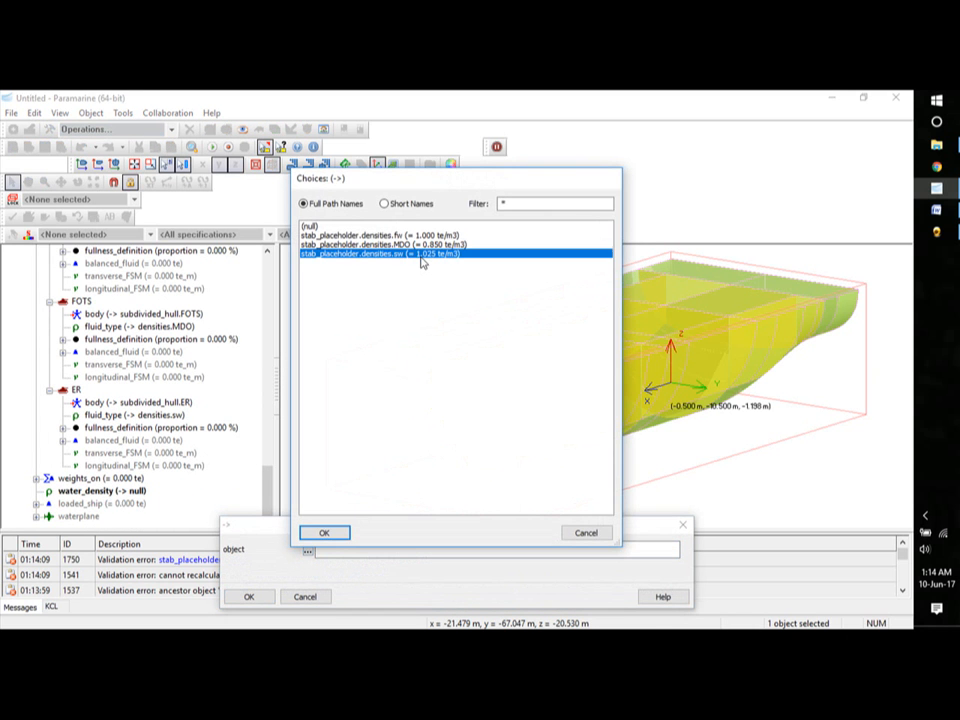
{"action": "left_click", "coordinate": [318, 530]}
{"action": "key", "text": "Return"}
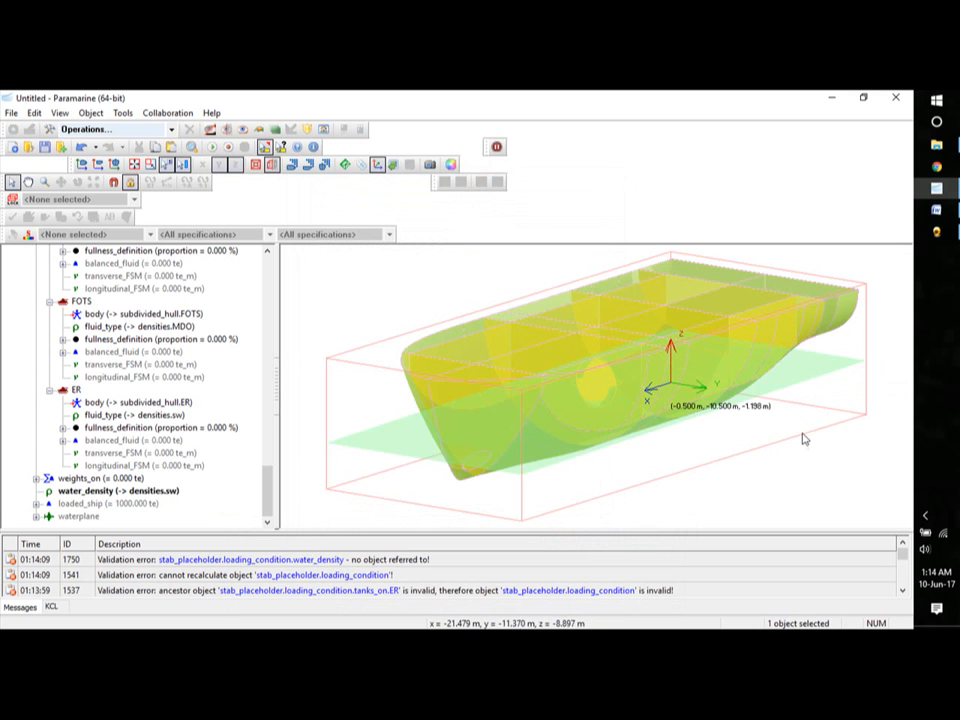
Set the CT1 tank's fullness_definition to a proportion of 50 % in tanks_on.
{"action": "middle_click_drag", "start_coordinate": [799, 461], "coordinate": [760, 456]}
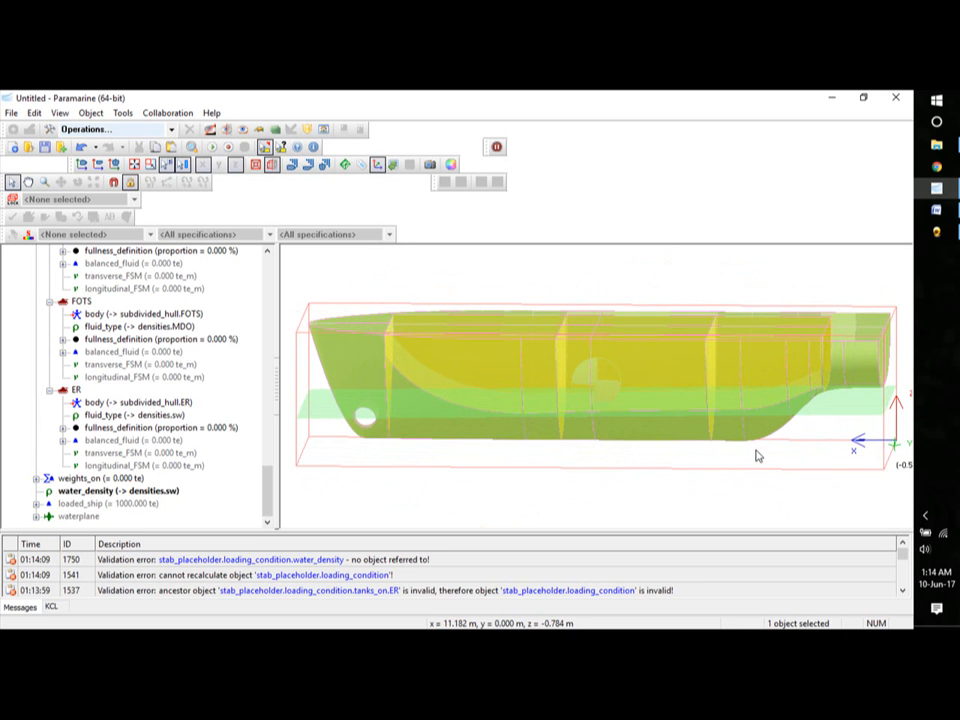
{"action": "mouse_move", "coordinate": [758, 495]}
{"action": "middle_mouse_down"}
{"action": "mouse_move", "coordinate": [767, 480]}
{"action": "mouse_move", "coordinate": [766, 491]}
{"action": "middle_mouse_up"}
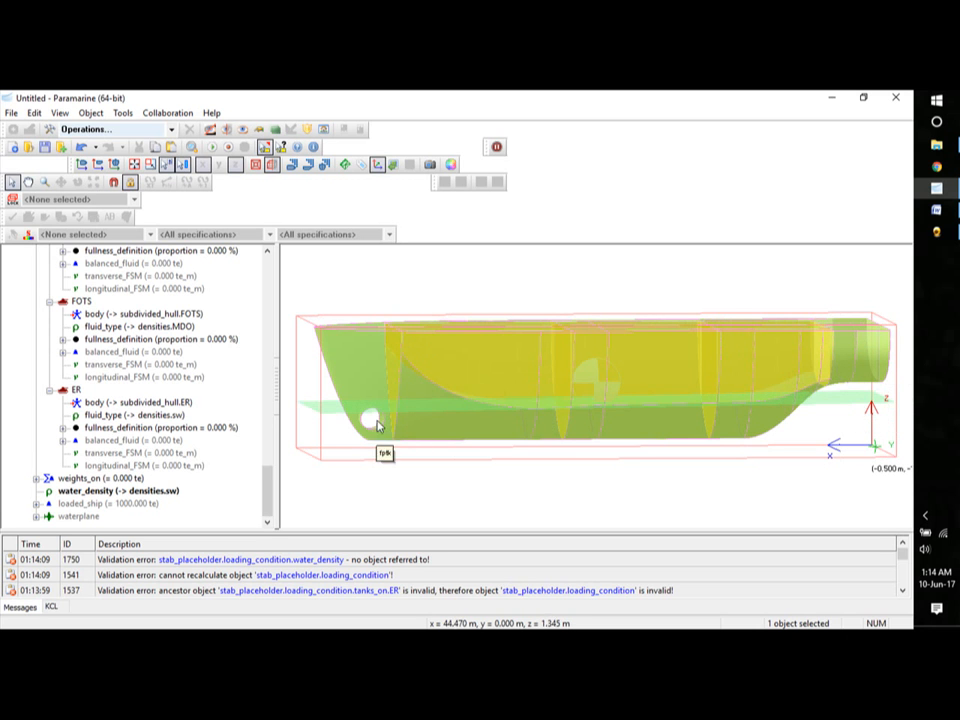
{"action": "middle_click_drag", "start_coordinate": [420, 447], "coordinate": [417, 448]}
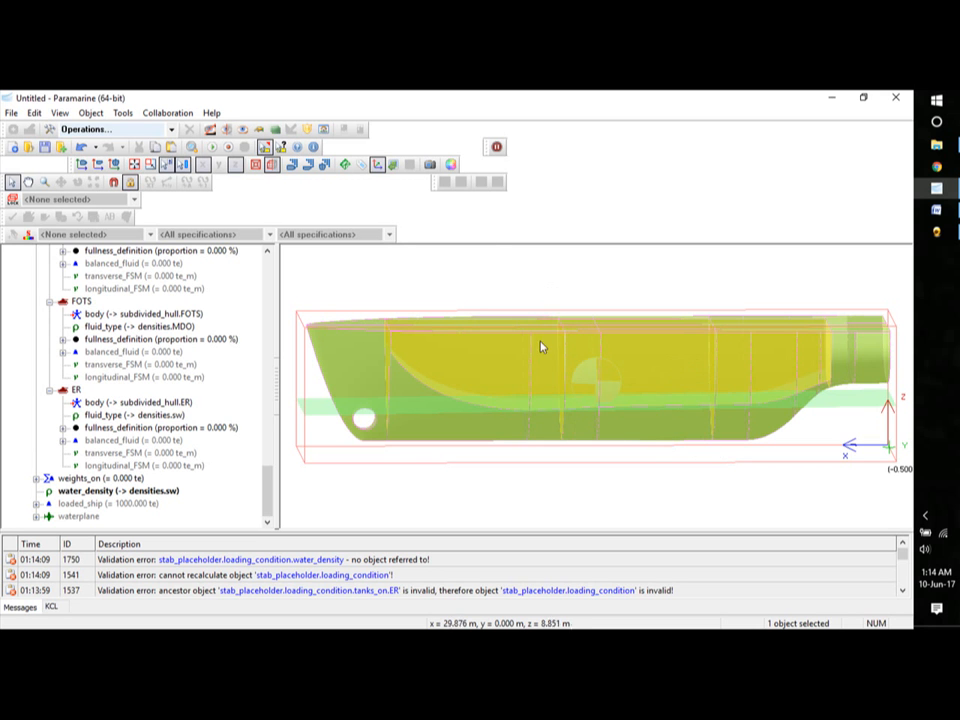
{"action": "middle_click_drag", "start_coordinate": [542, 347], "coordinate": [607, 420]}
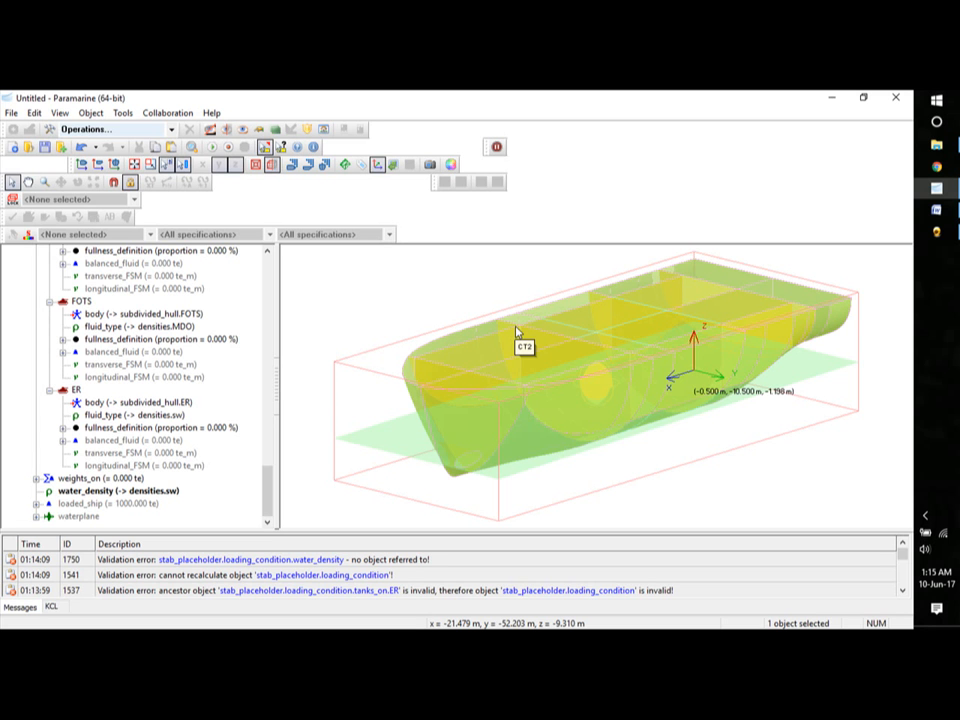
{"action": "left_click_drag", "start_coordinate": [264, 480], "coordinate": [268, 329]}
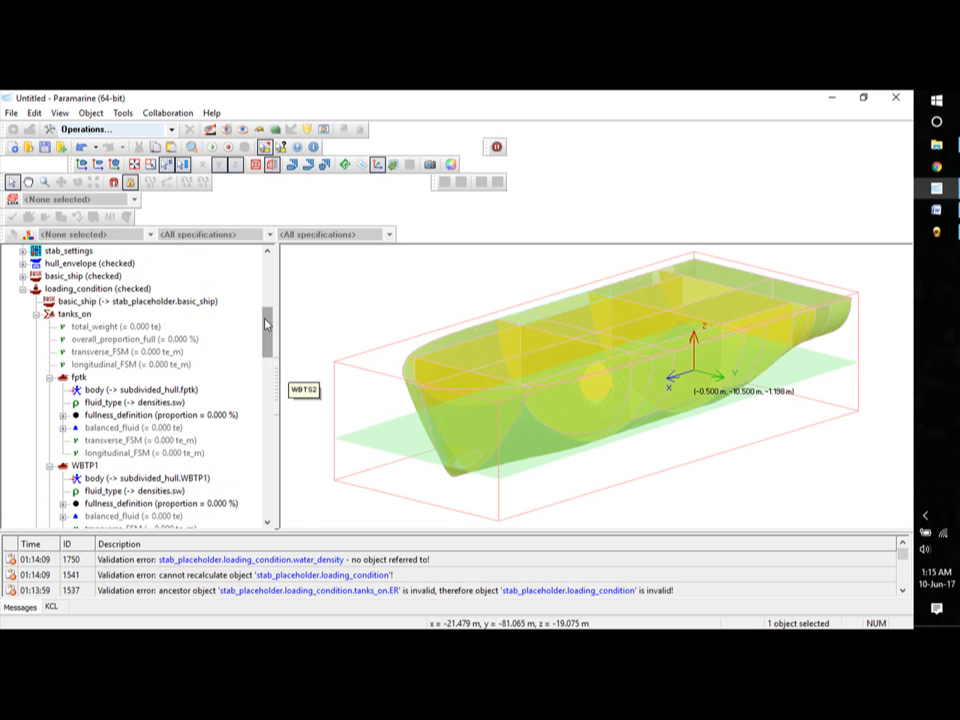
{"action": "left_click_drag", "start_coordinate": [266, 323], "coordinate": [270, 373]}
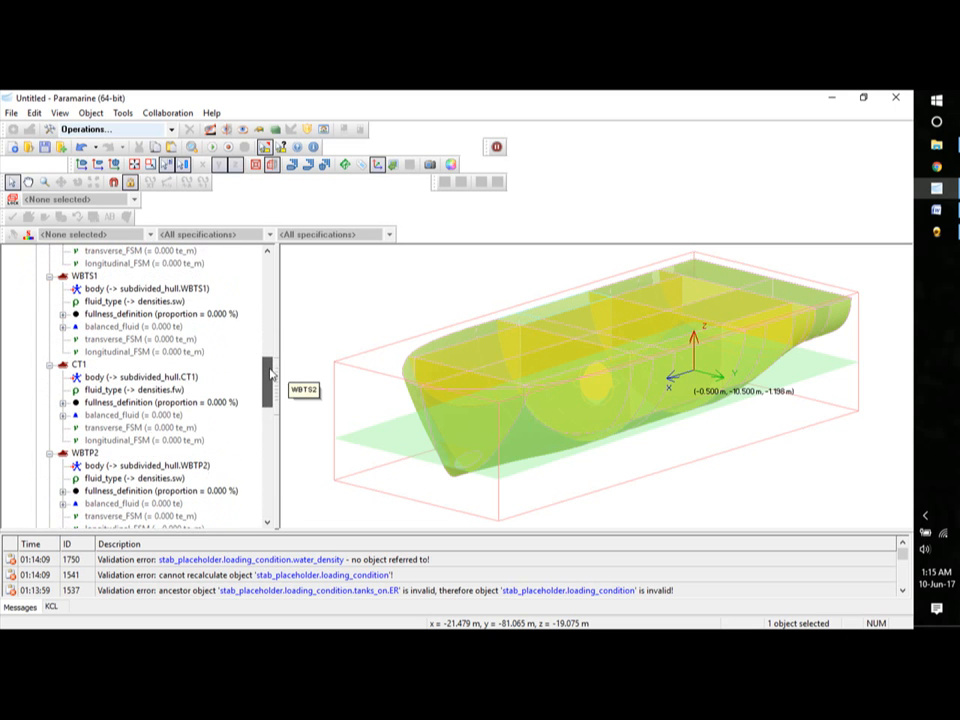
{"action": "double_click", "coordinate": [150, 405]}
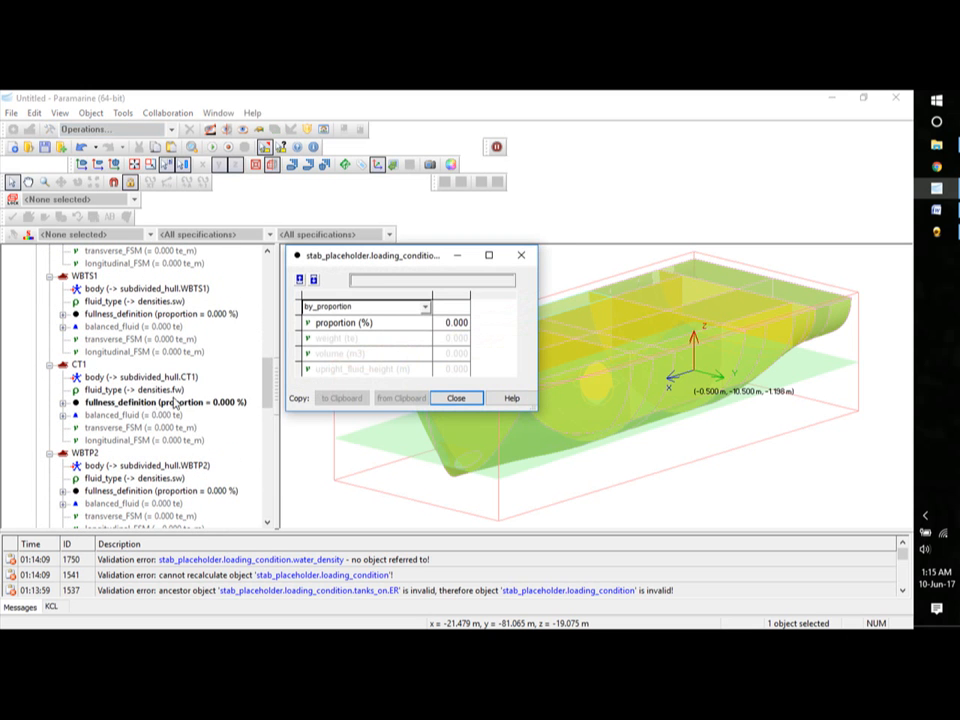
{"action": "left_click", "coordinate": [455, 322]}
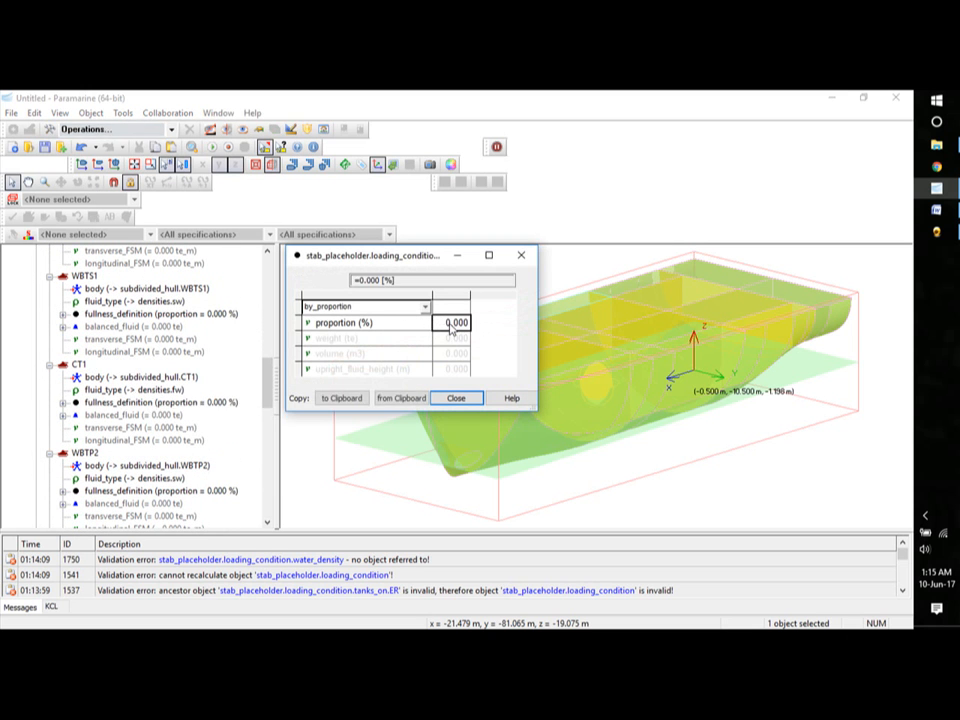
{"action": "type", "text": "=50"}
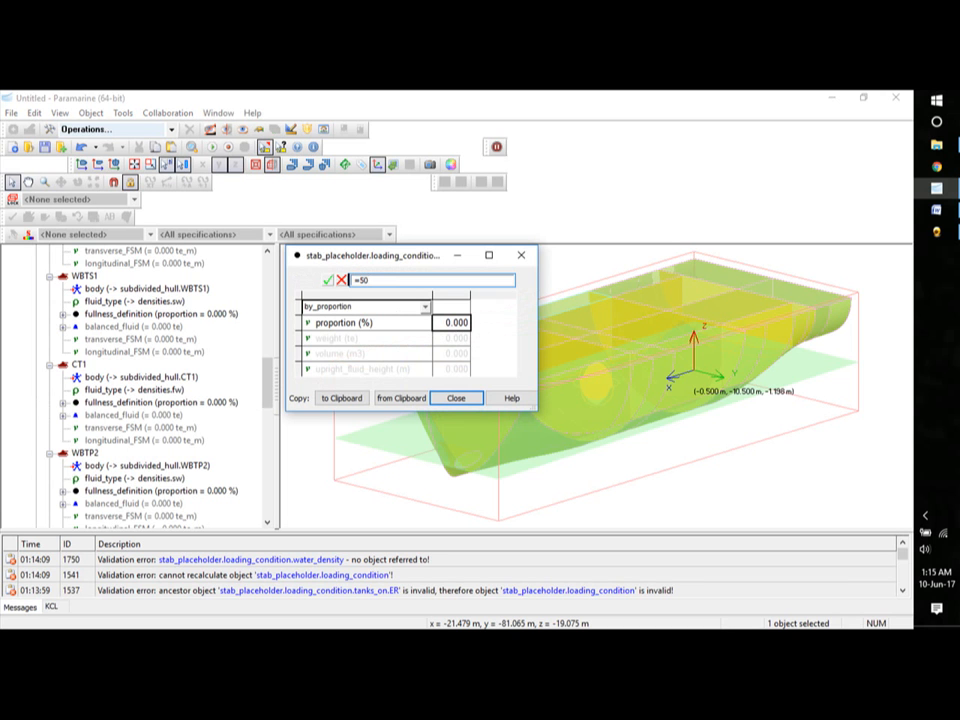
{"action": "left_click", "coordinate": [328, 280]}
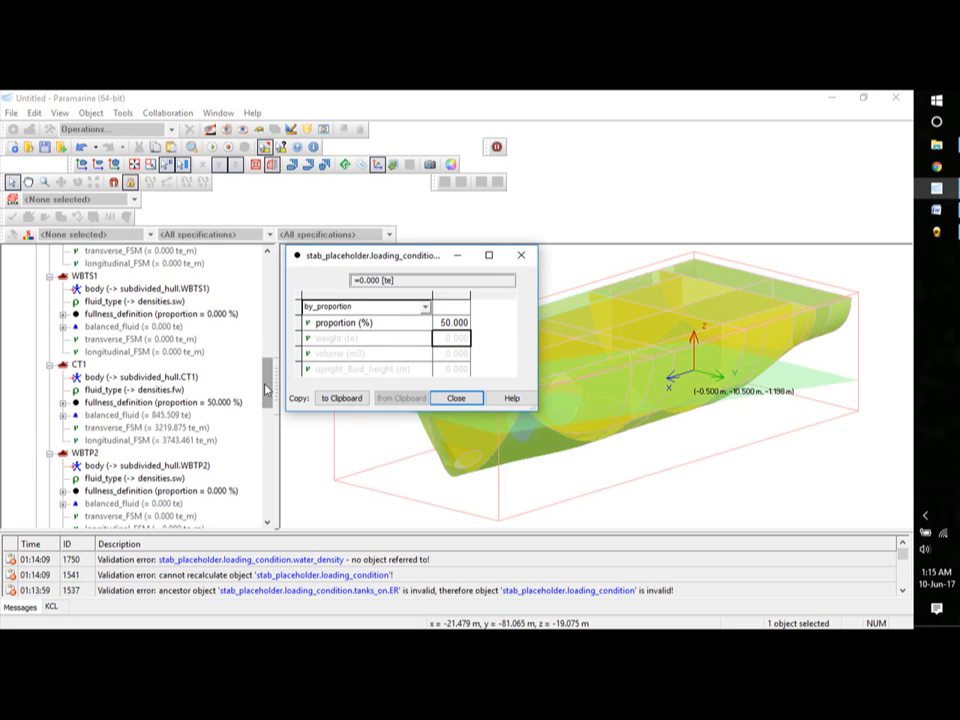
Set the CT2 tank's fullness_definition to a proportion of 50 % and close the open fullness windows.
{"action": "left_click_drag", "start_coordinate": [266, 390], "coordinate": [266, 430]}
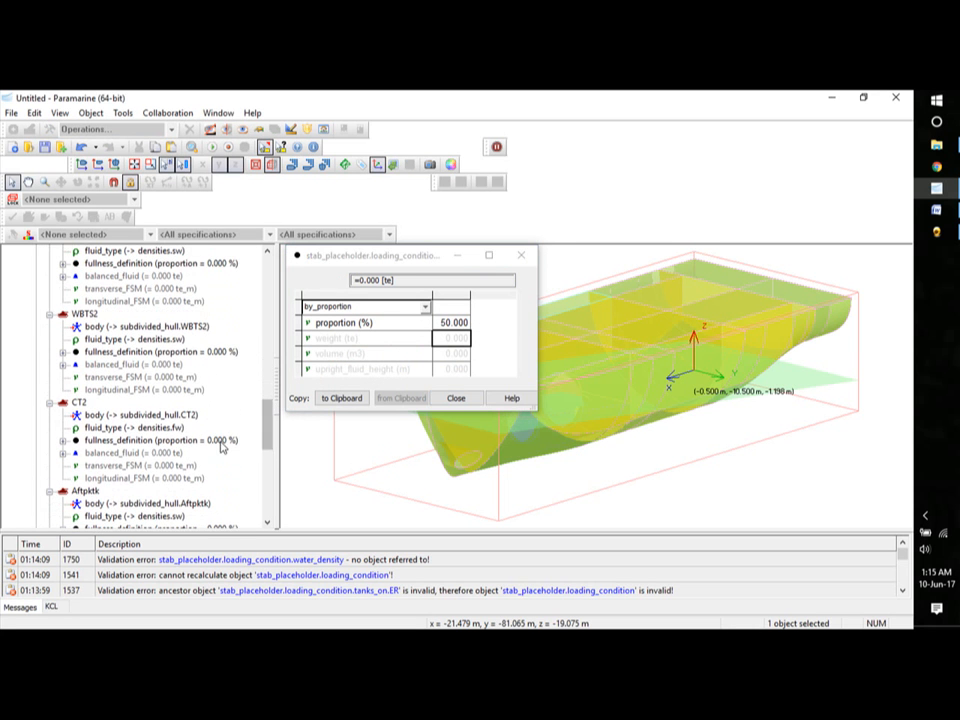
{"action": "double_click", "coordinate": [222, 441]}
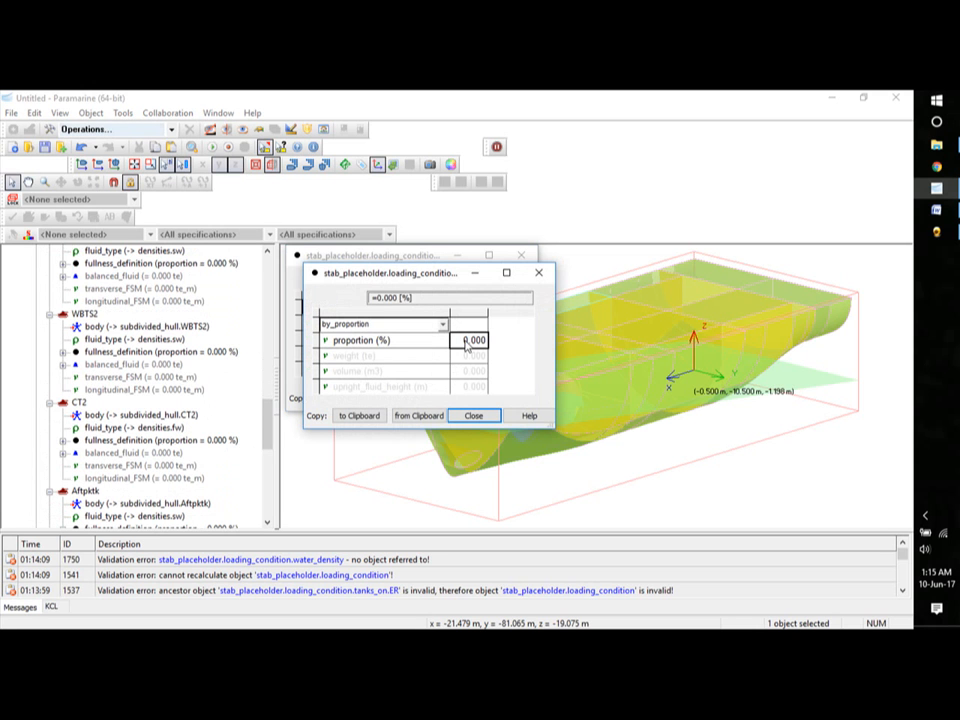
{"action": "type", "text": "50"}
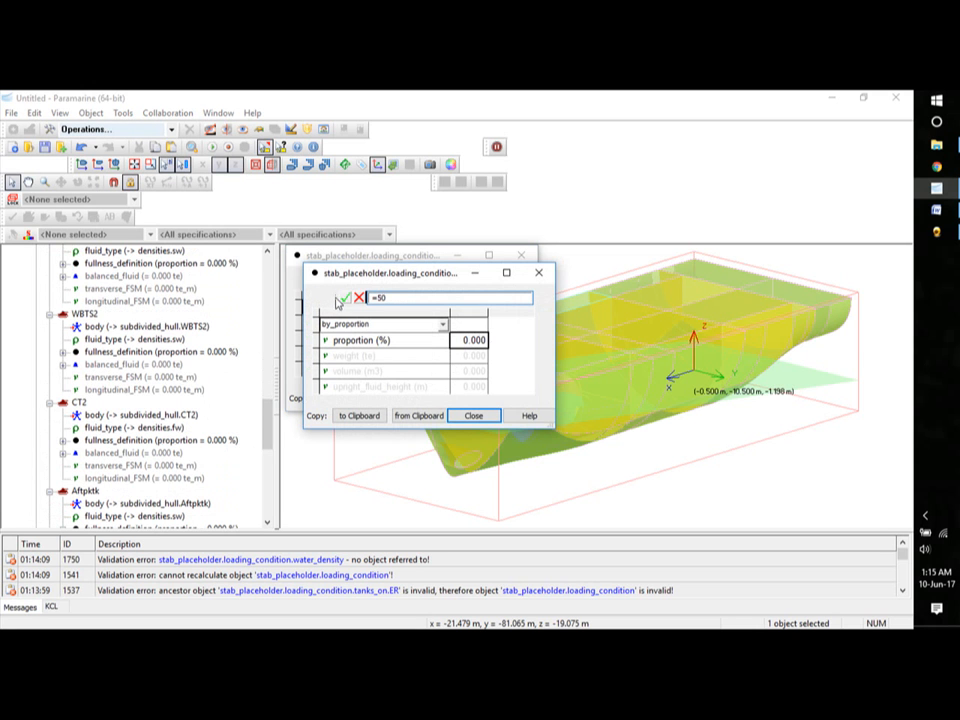
{"action": "left_click", "coordinate": [345, 297]}
{"action": "left_click", "coordinate": [478, 421]}
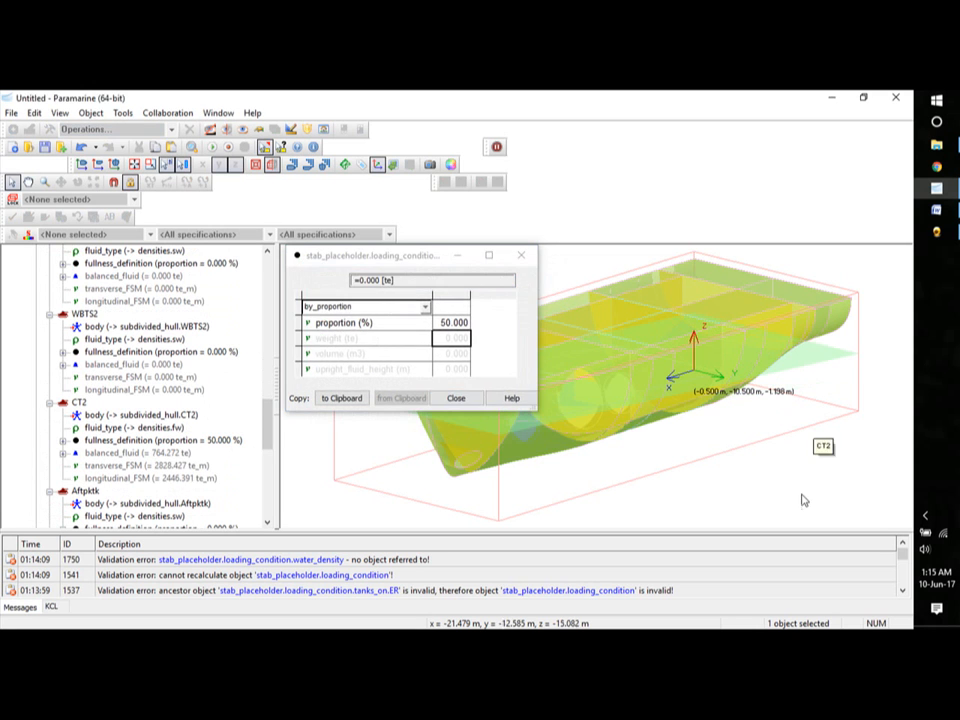
{"action": "left_click", "coordinate": [457, 397]}
Set the Aftpktk tank's fullness_definition to a proportion of 70 % and minimize its window.
{"action": "middle_click_drag", "start_coordinate": [762, 513], "coordinate": [731, 511]}
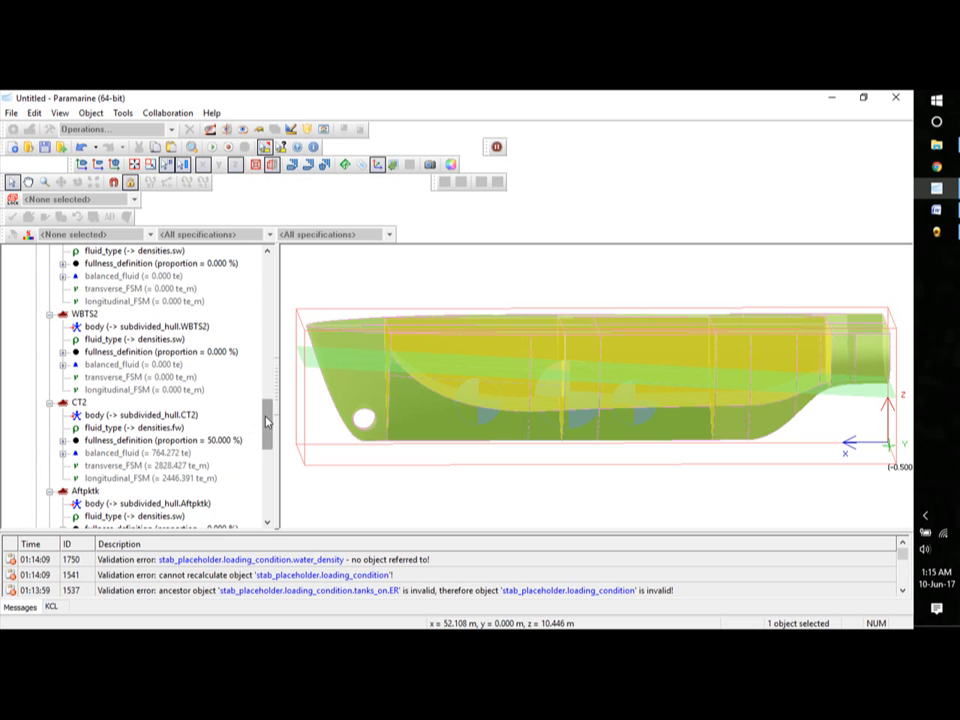
{"action": "mouse_move", "coordinate": [267, 420]}
{"action": "left_mouse_down"}
{"action": "mouse_move", "coordinate": [276, 341]}
{"action": "mouse_move", "coordinate": [270, 426]}
{"action": "left_mouse_up"}
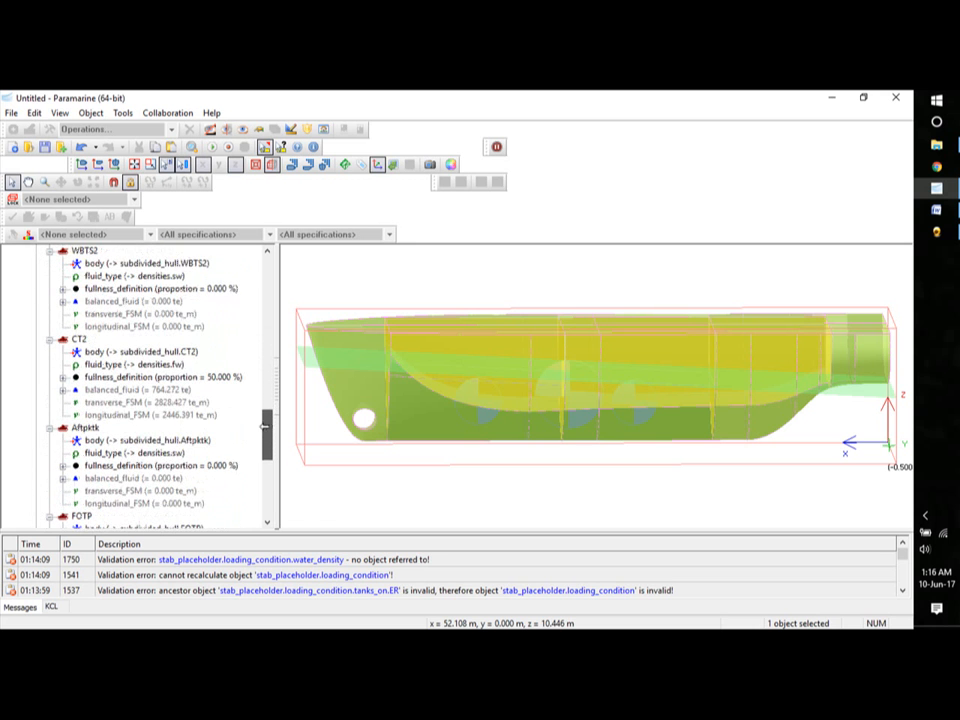
{"action": "double_click", "coordinate": [214, 466]}
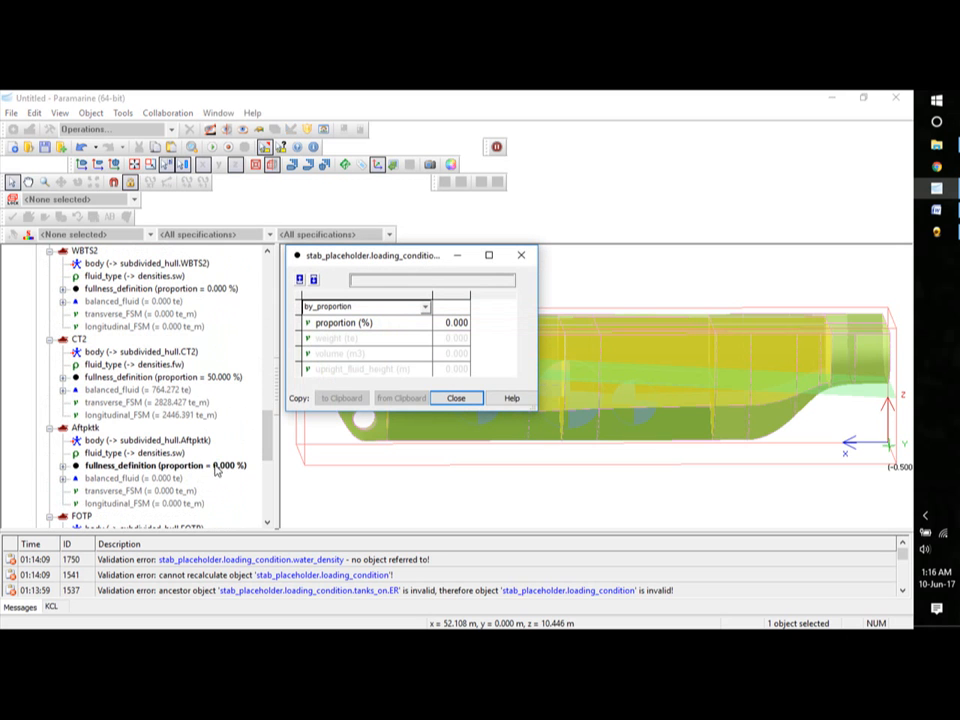
{"action": "left_click", "coordinate": [455, 327]}
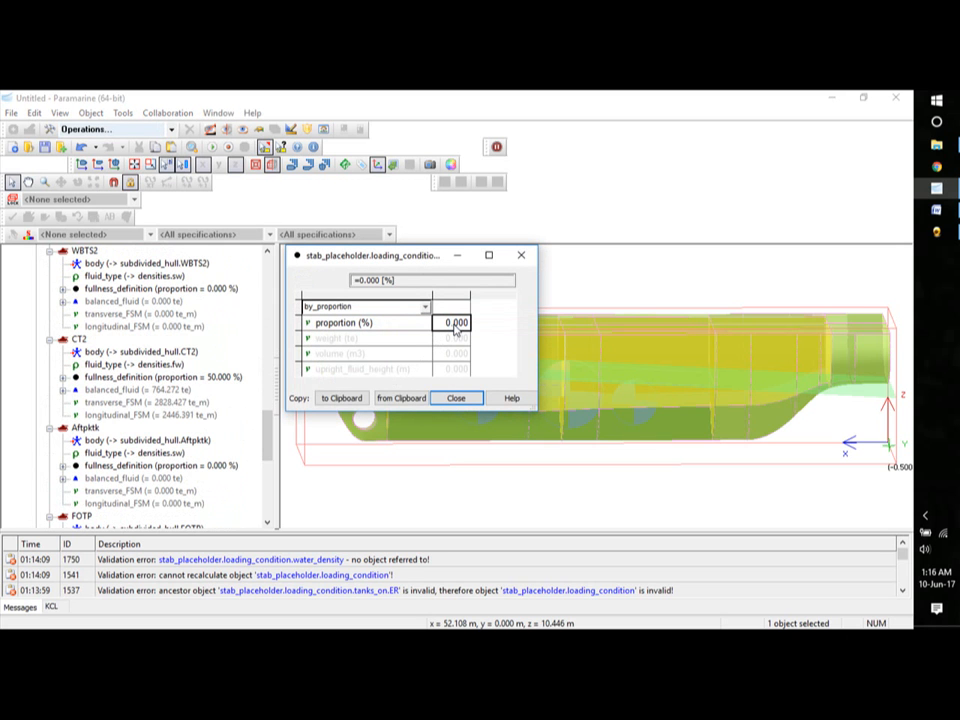
{"action": "type", "text": "70"}
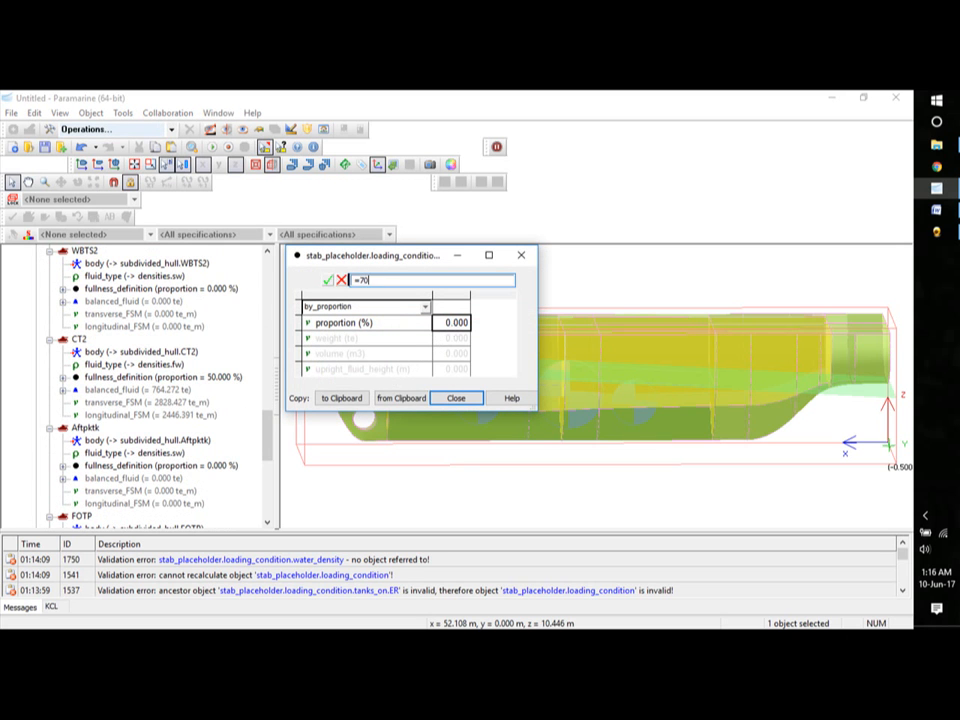
{"action": "left_click", "coordinate": [330, 281]}
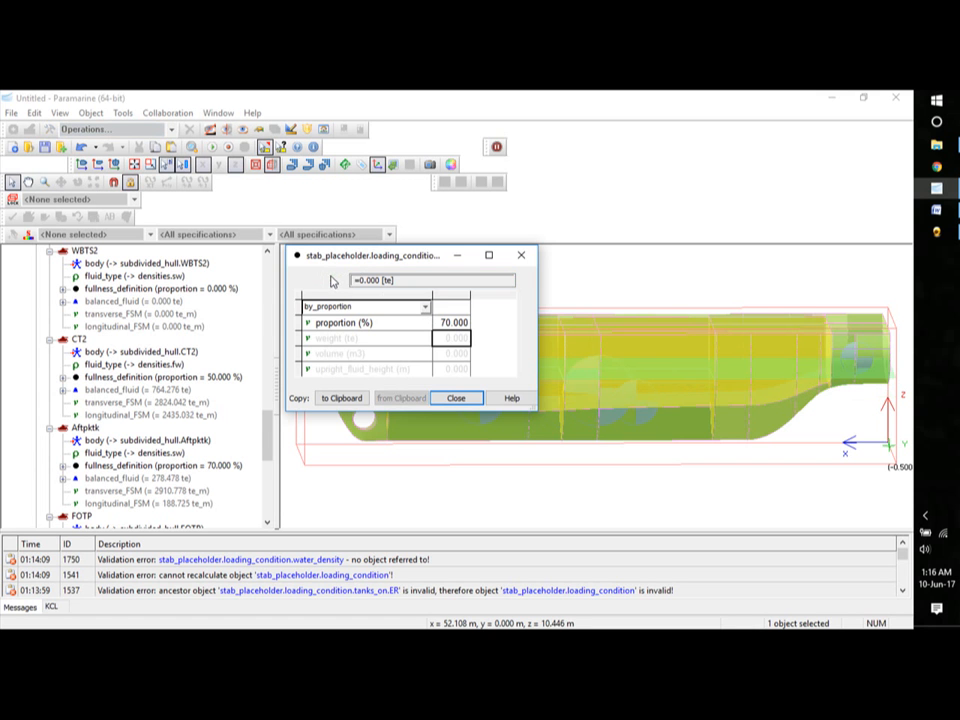
{"action": "left_click", "coordinate": [463, 260]}
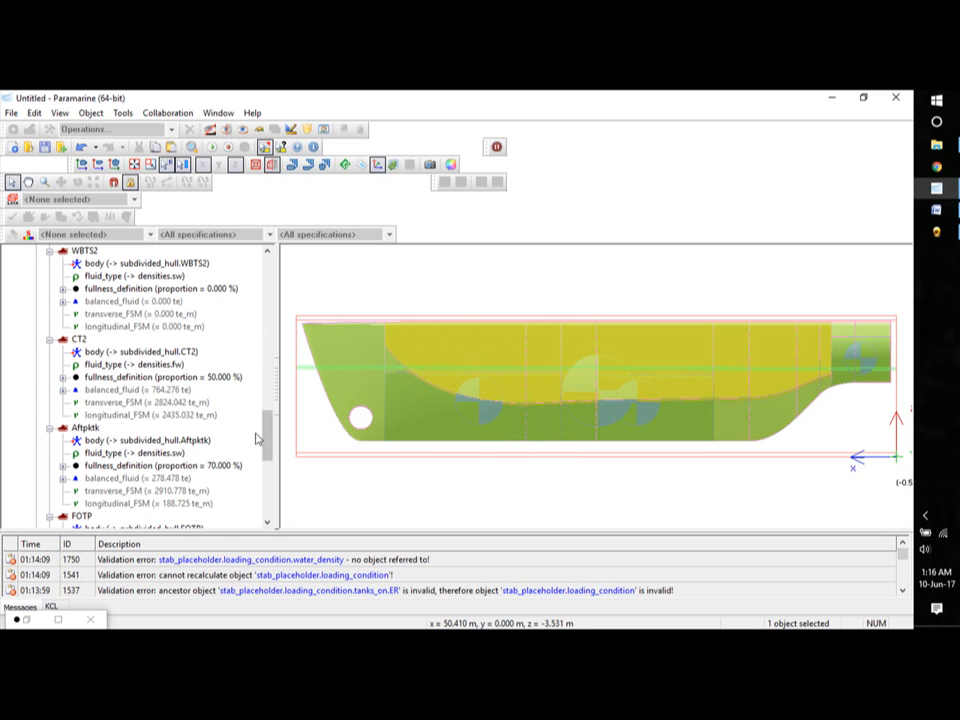
Set the WBTS1 tank's fullness_definition to a proportion of 20 % and close its window.
{"action": "mouse_move", "coordinate": [265, 431]}
{"action": "left_mouse_down"}
{"action": "mouse_move", "coordinate": [268, 415]}
{"action": "mouse_move", "coordinate": [270, 428]}
{"action": "left_mouse_up"}
{"action": "mouse_move", "coordinate": [488, 476]}
{"action": "middle_mouse_down"}
{"action": "mouse_move", "coordinate": [488, 464]}
{"action": "mouse_move", "coordinate": [504, 470]}
{"action": "middle_mouse_up"}
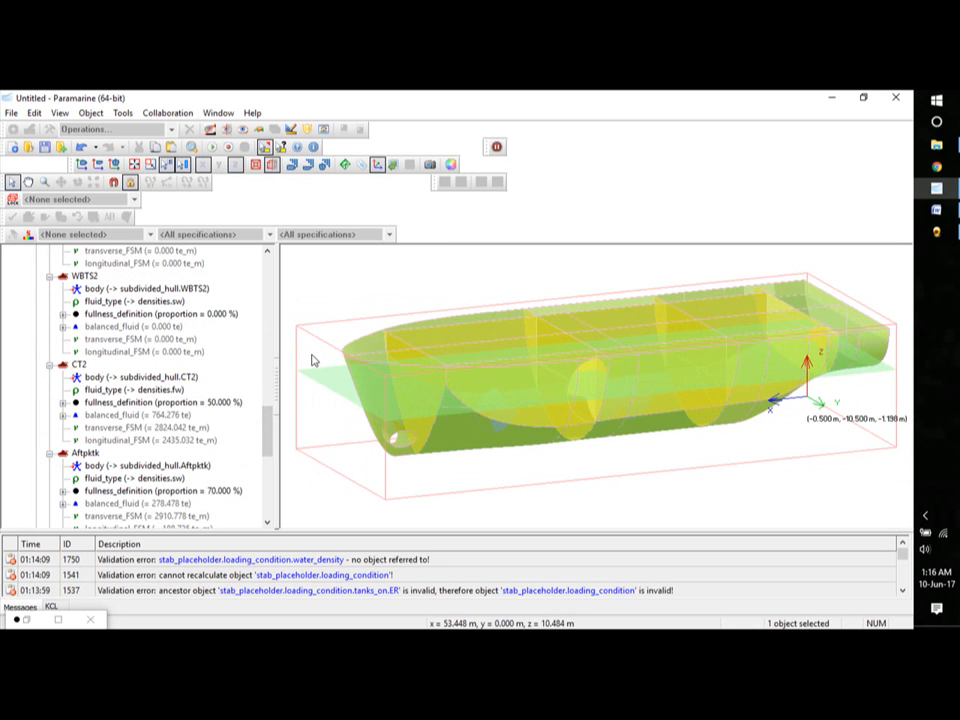
{"action": "left_click_drag", "start_coordinate": [266, 428], "coordinate": [272, 374]}
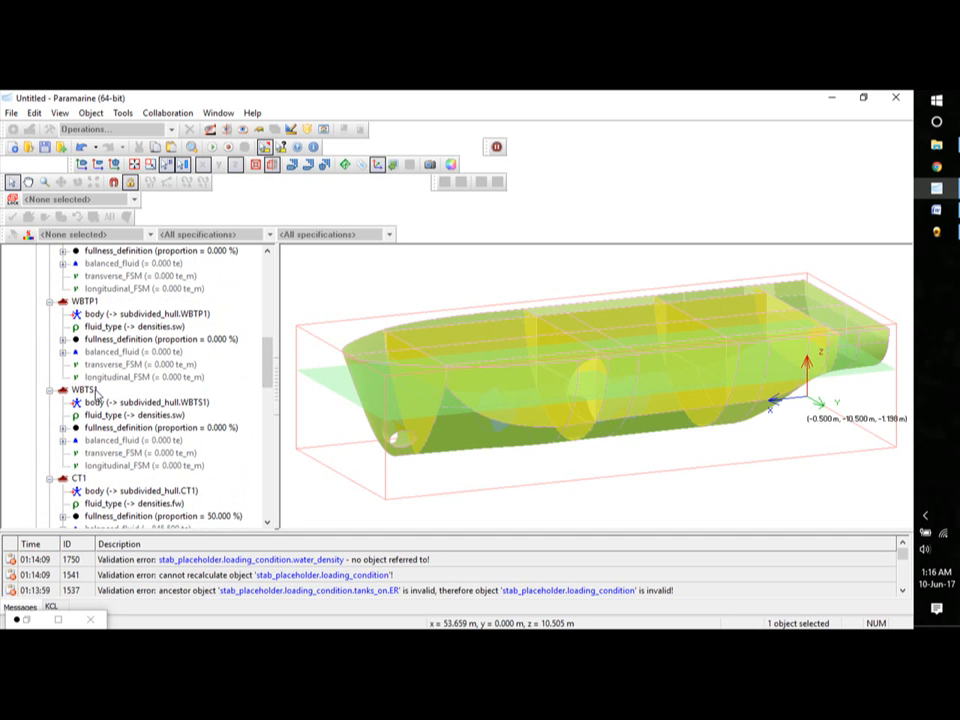
{"action": "double_click", "coordinate": [223, 430]}
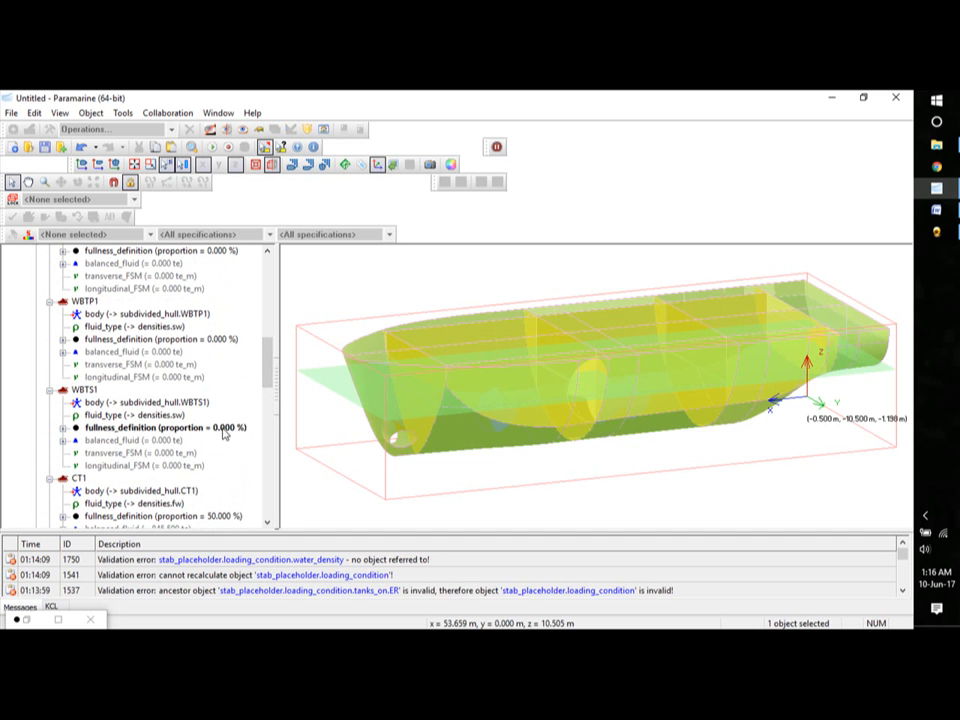
{"action": "left_click", "coordinate": [465, 341]}
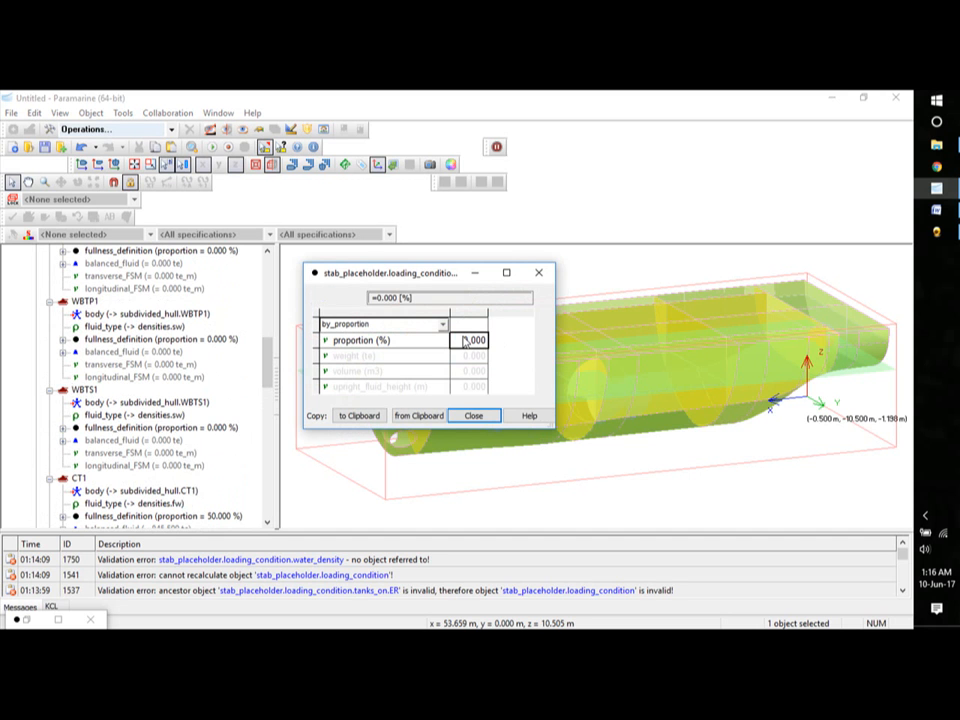
{"action": "type", "text": "=20"}
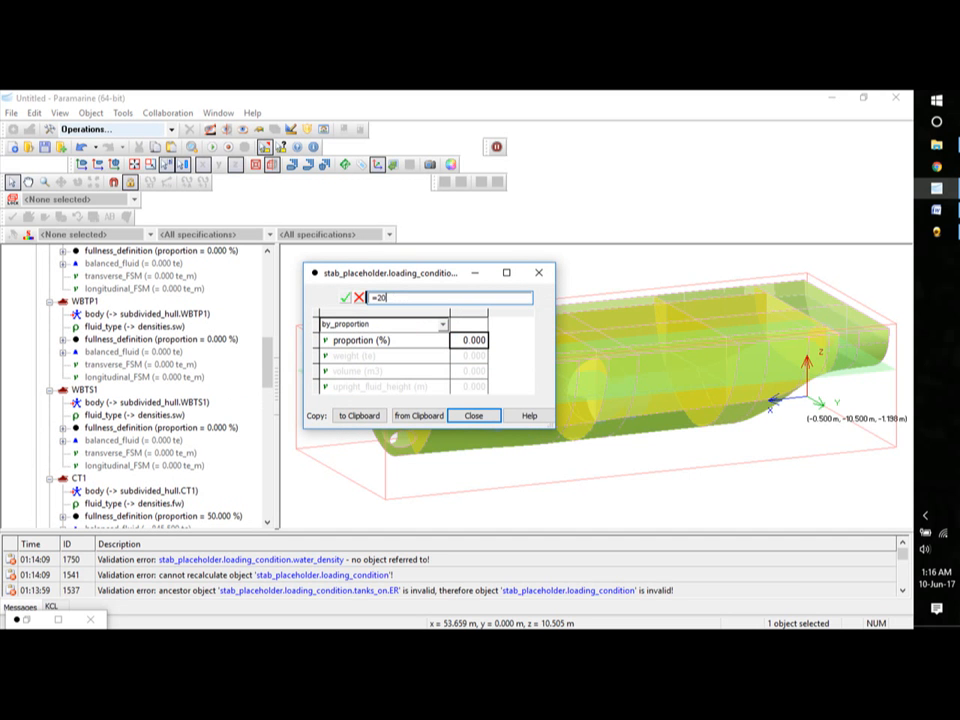
{"action": "left_click", "coordinate": [346, 299]}
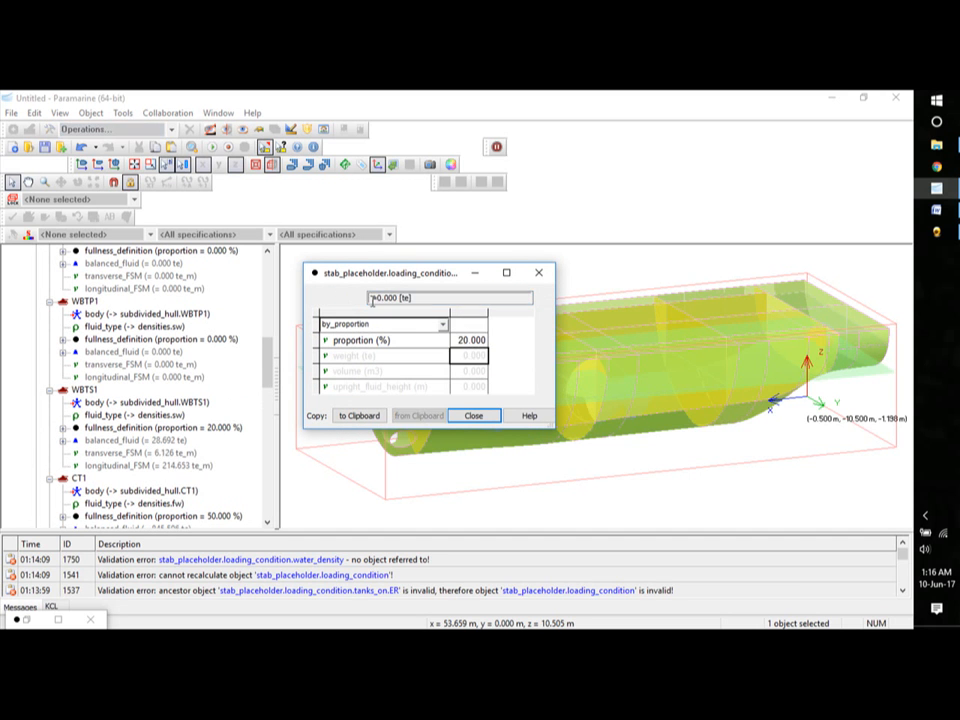
{"action": "left_click", "coordinate": [474, 416]}
Set the WBTP1 tank's fullness_definition to a proportion of 50 % and close its window.
{"action": "middle_click_drag", "start_coordinate": [546, 466], "coordinate": [596, 454]}
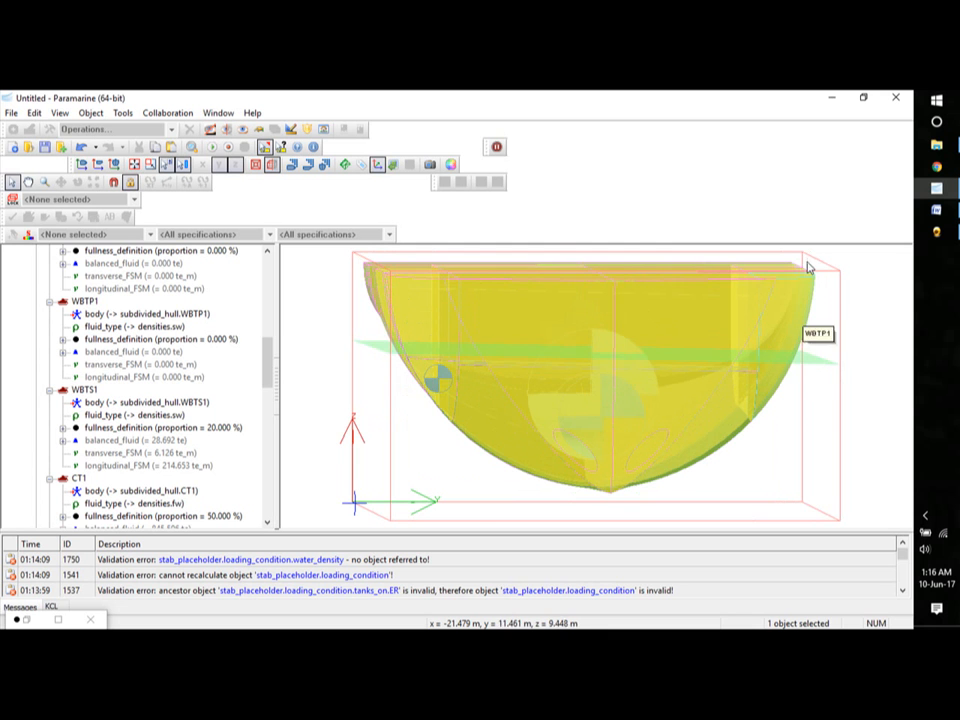
{"action": "middle_click_drag", "start_coordinate": [804, 429], "coordinate": [778, 435]}
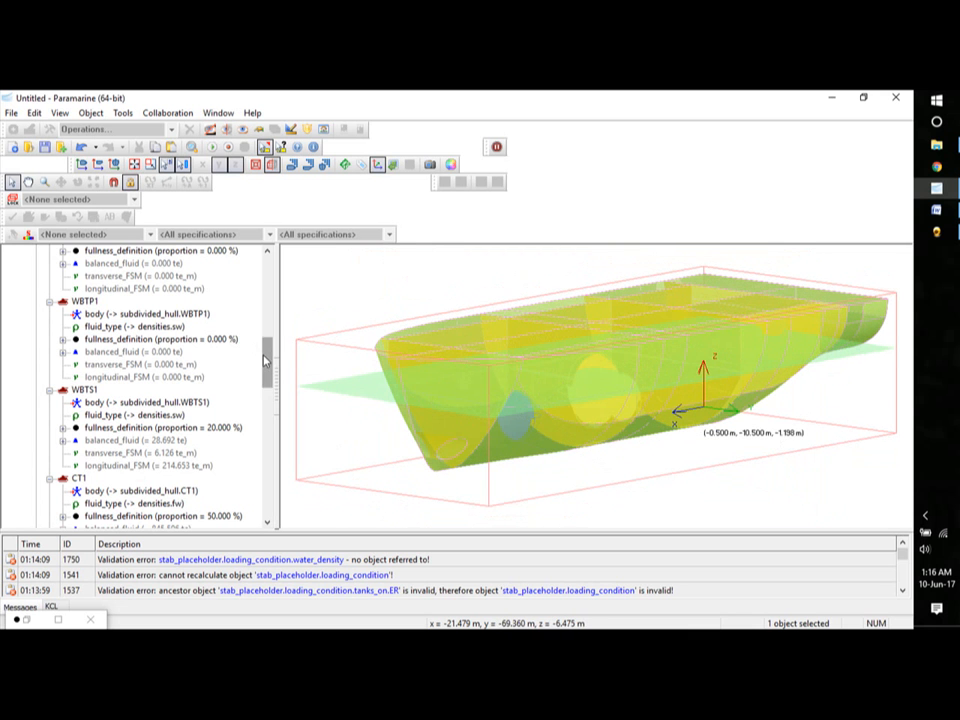
{"action": "mouse_move", "coordinate": [266, 350]}
{"action": "left_mouse_down"}
{"action": "mouse_move", "coordinate": [268, 364]}
{"action": "mouse_move", "coordinate": [268, 343]}
{"action": "left_mouse_up"}
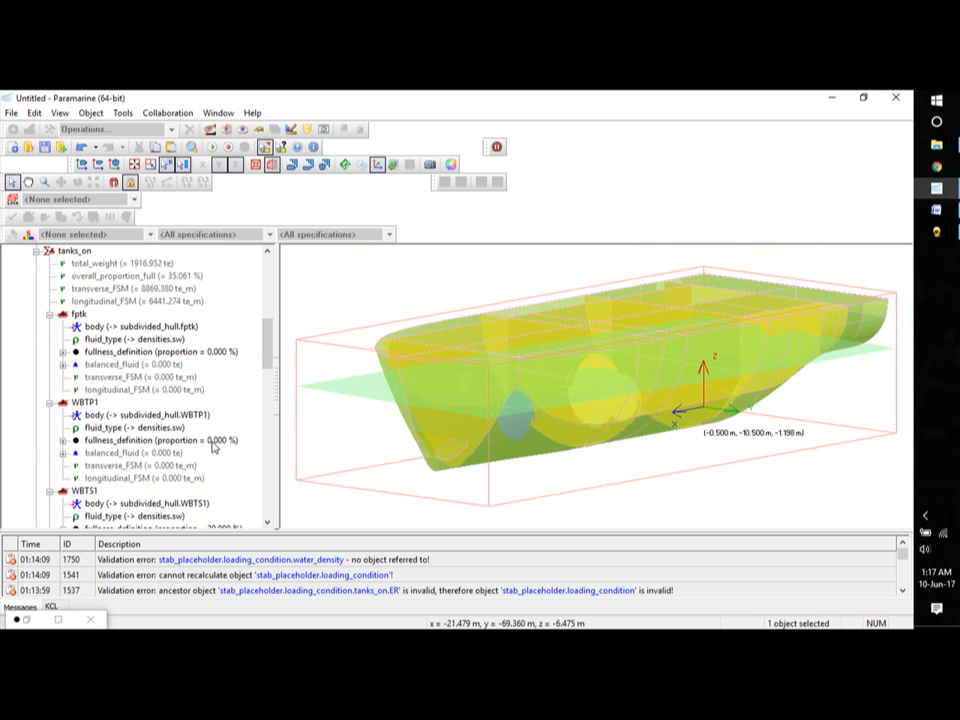
{"action": "double_click", "coordinate": [213, 446]}
{"action": "left_click", "coordinate": [465, 341]}
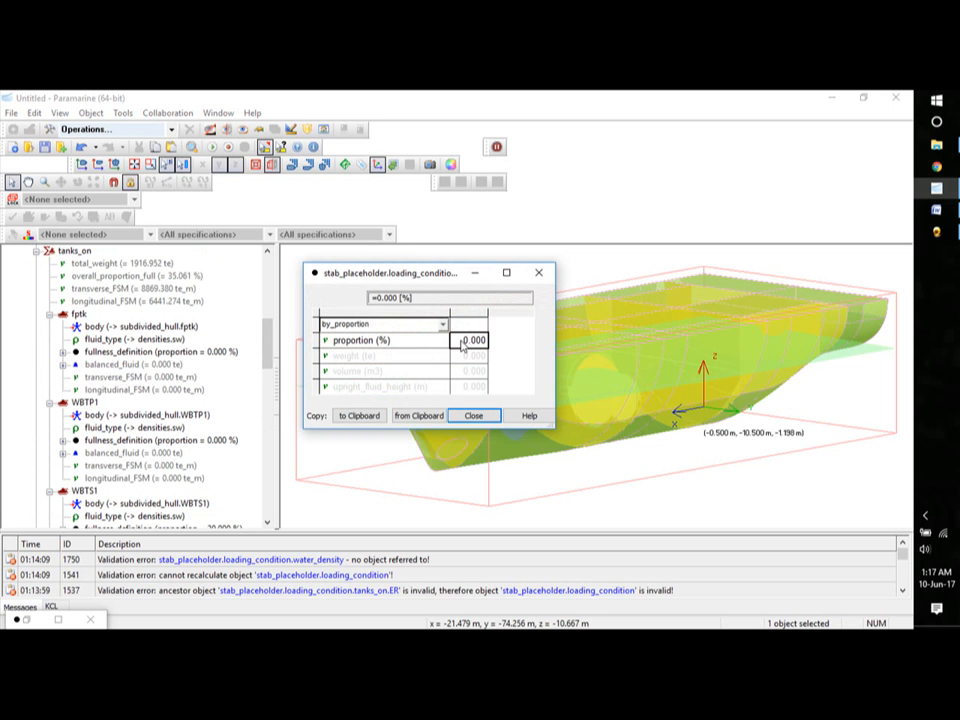
{"action": "type", "text": "=50"}
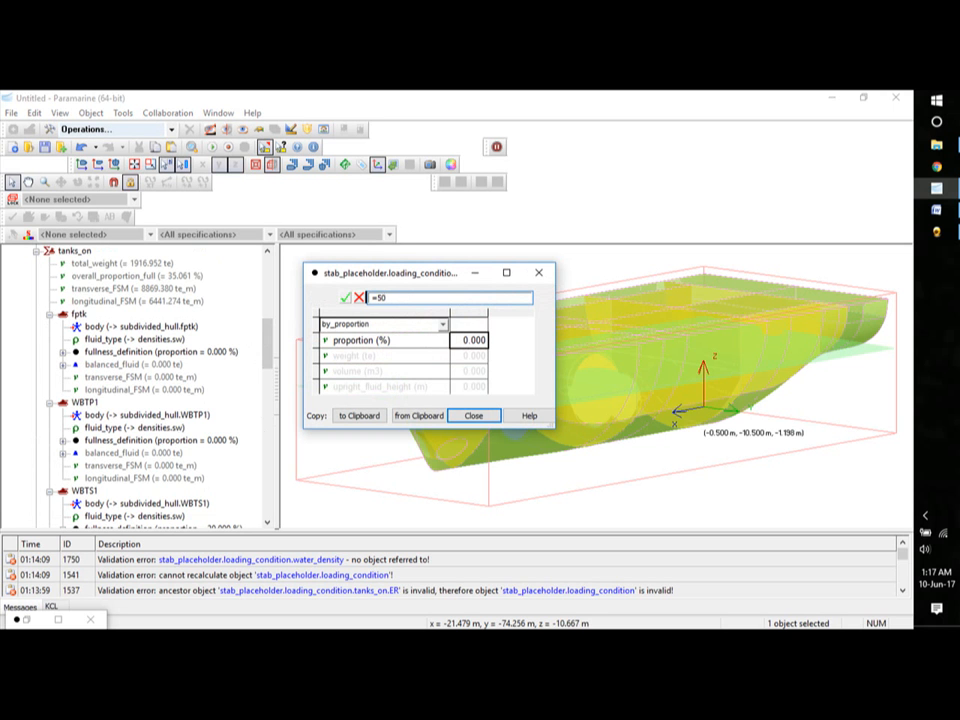
{"action": "left_click", "coordinate": [345, 298]}
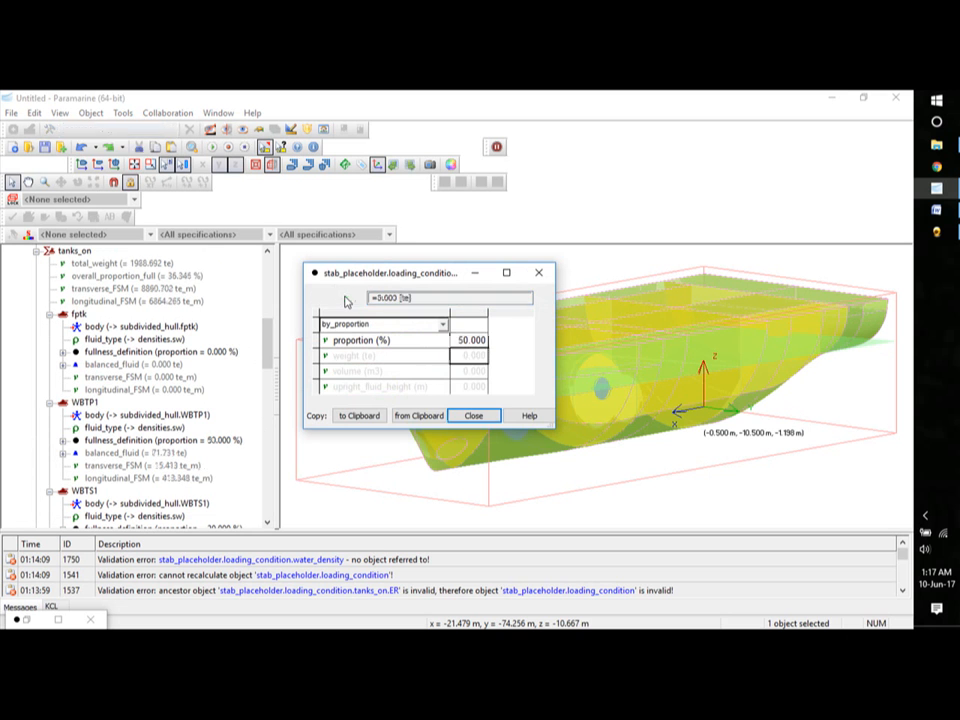
{"action": "left_click", "coordinate": [473, 415]}
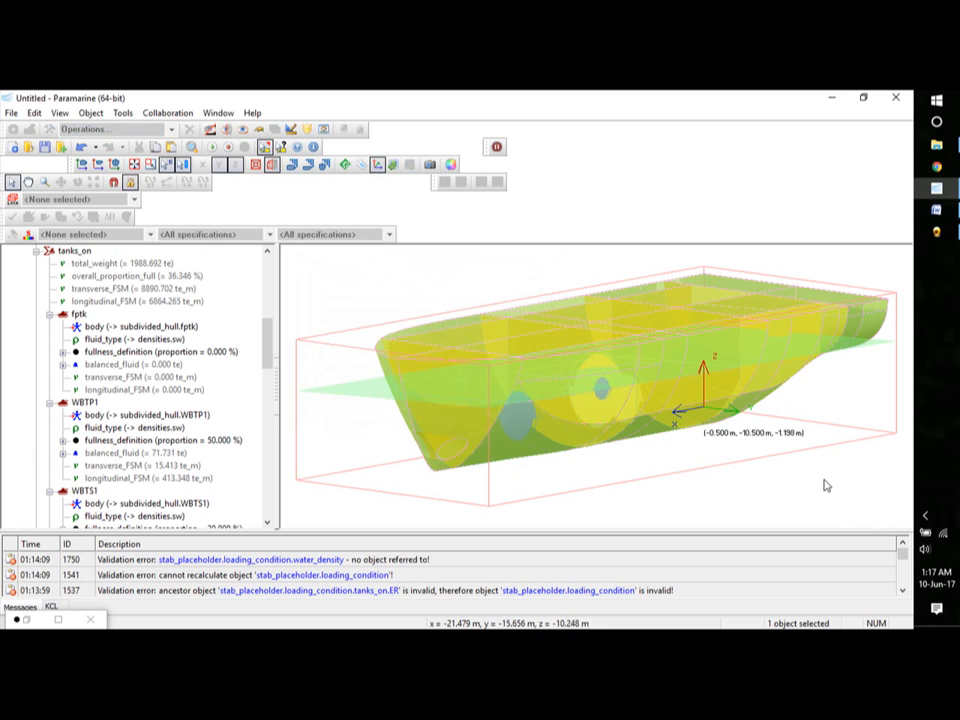
Set the Aftpktk tank's fullness_definition to a proportion of 100 % and close its window.
{"action": "key", "text": "y"}
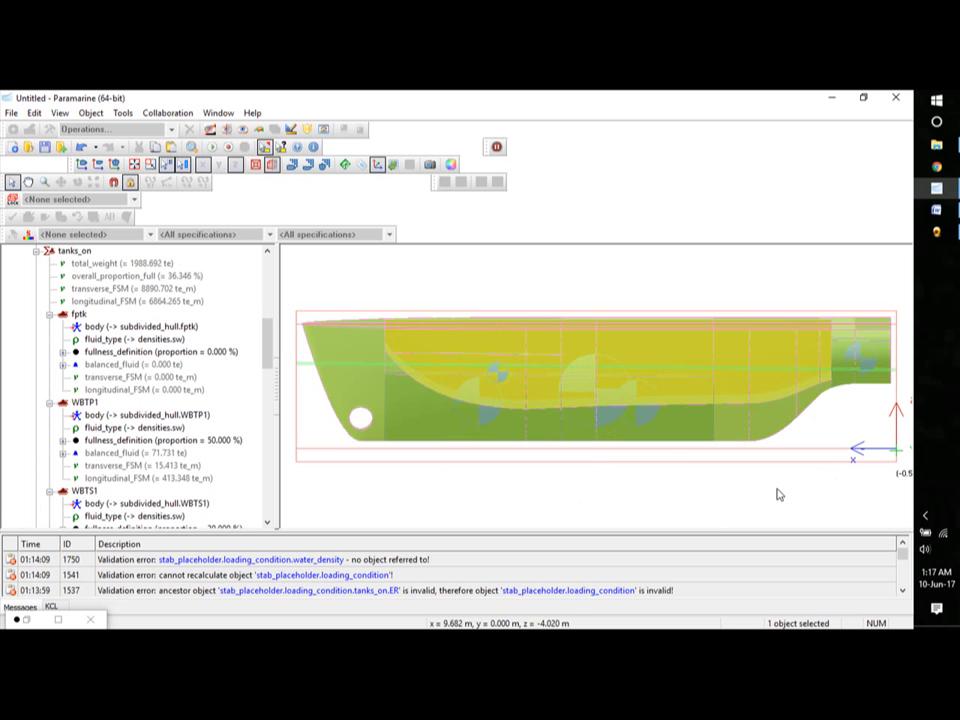
{"action": "mouse_move", "coordinate": [739, 505]}
{"action": "middle_mouse_down"}
{"action": "mouse_move", "coordinate": [756, 526]}
{"action": "mouse_move", "coordinate": [771, 506]}
{"action": "mouse_move", "coordinate": [727, 510]}
{"action": "mouse_move", "coordinate": [744, 509]}
{"action": "middle_mouse_up"}
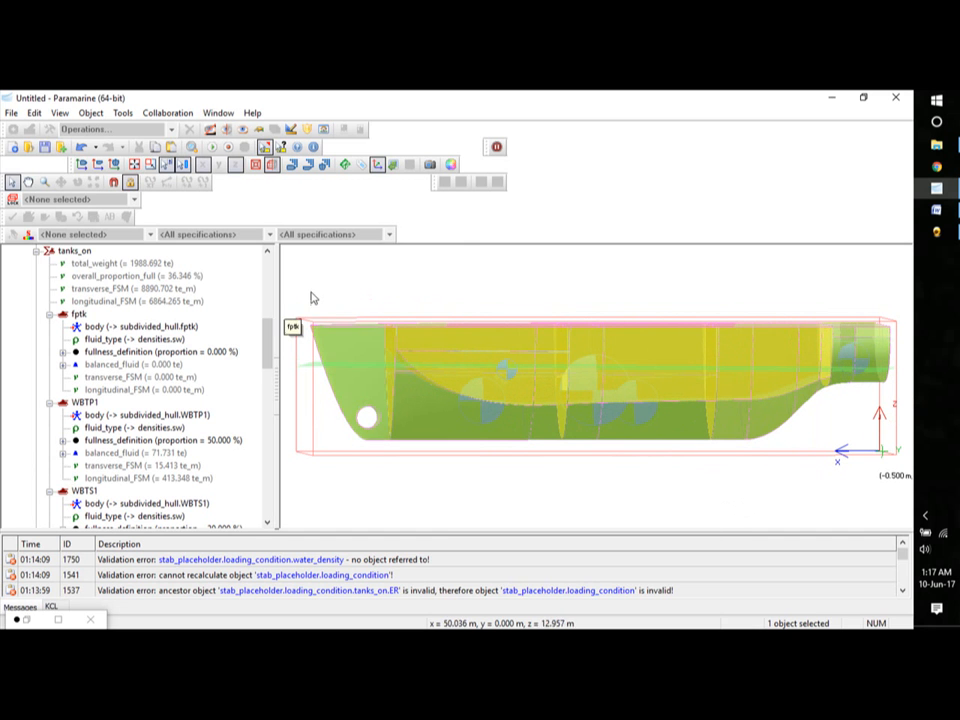
{"action": "left_click_drag", "start_coordinate": [270, 336], "coordinate": [242, 429]}
{"action": "double_click", "coordinate": [227, 441]}
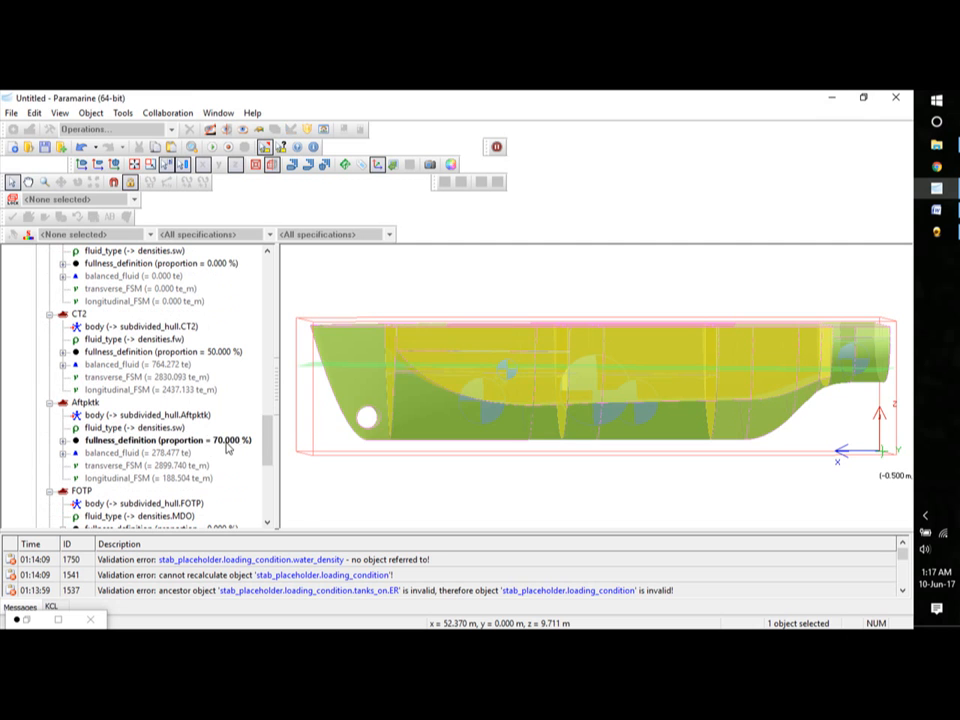
{"action": "left_click", "coordinate": [471, 341]}
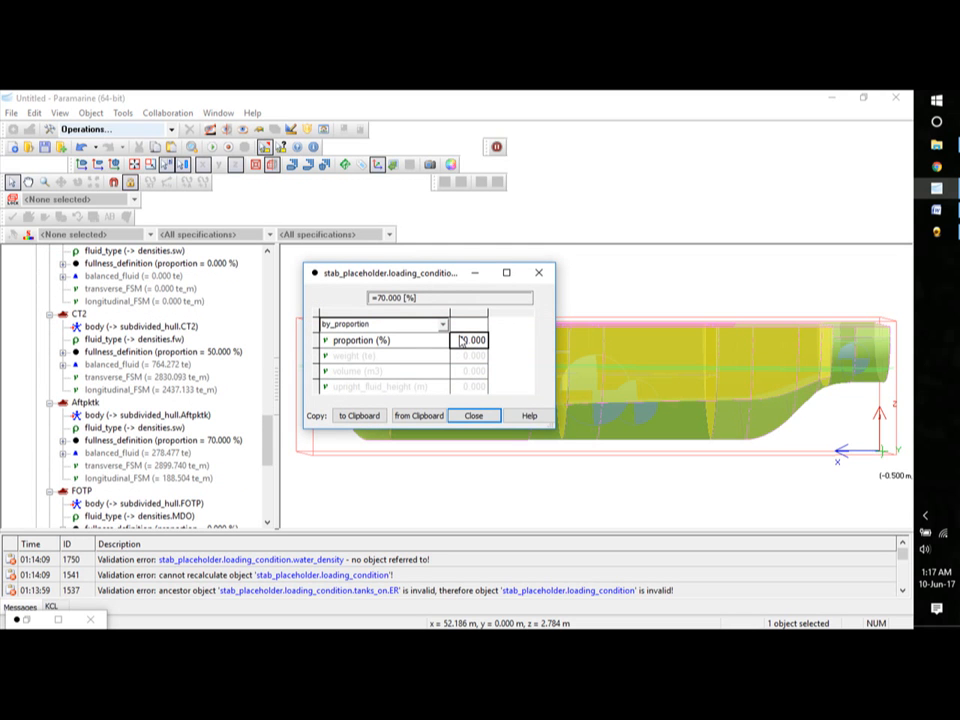
{"action": "type", "text": "100"}
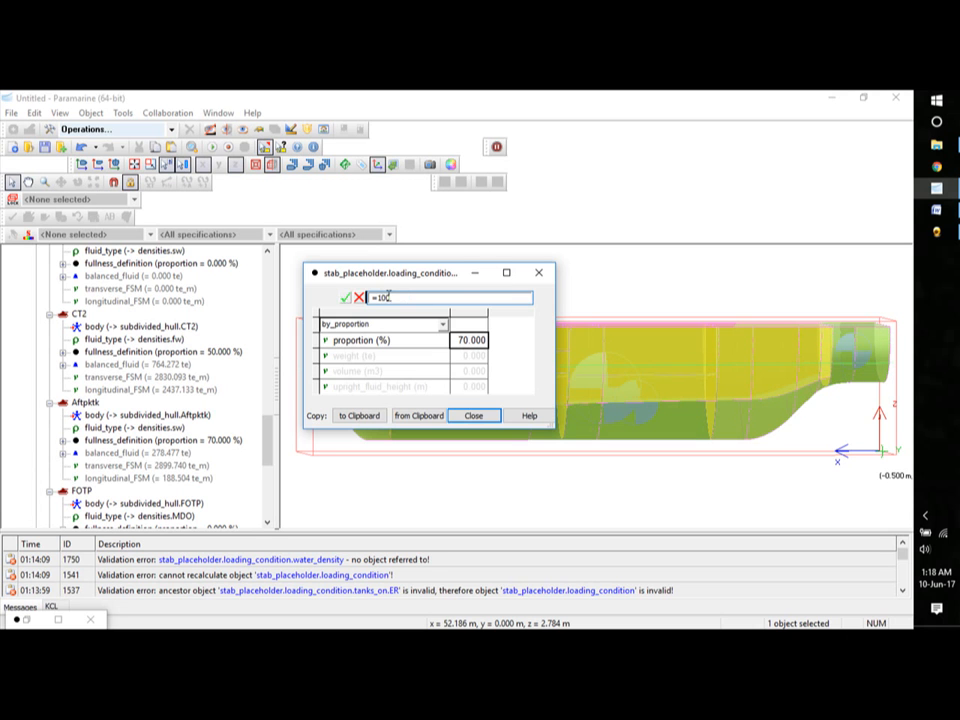
{"action": "key", "text": "Return"}
{"action": "left_click", "coordinate": [473, 415]}
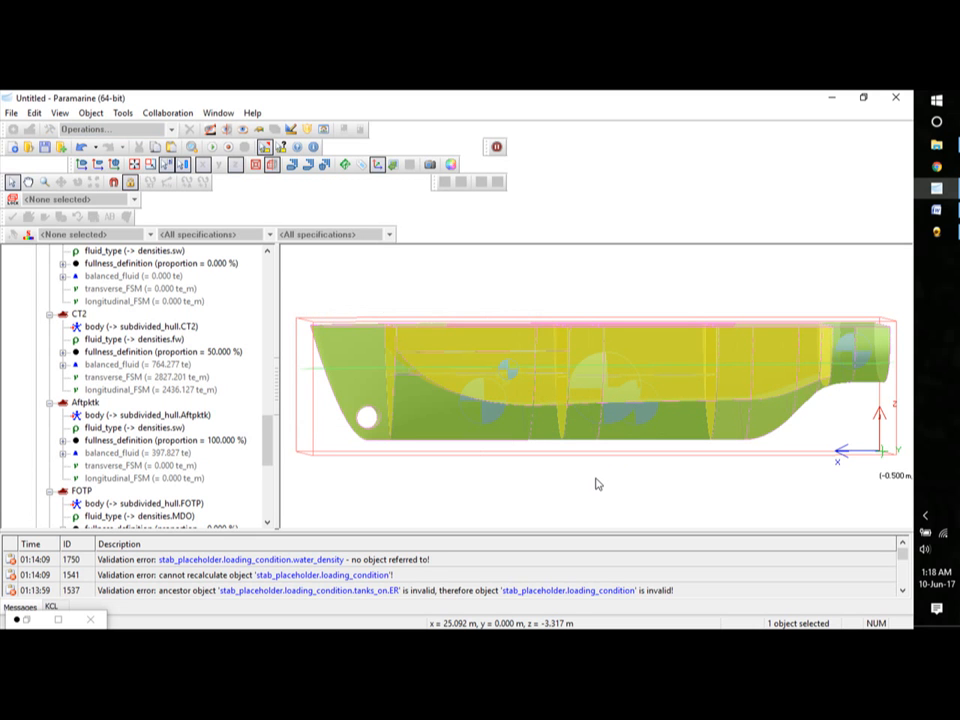
Collapse the loading condition's tree and insert a Basic Stability GZ object into stab_placeholder.
{"action": "left_click_drag", "start_coordinate": [264, 450], "coordinate": [270, 312]}
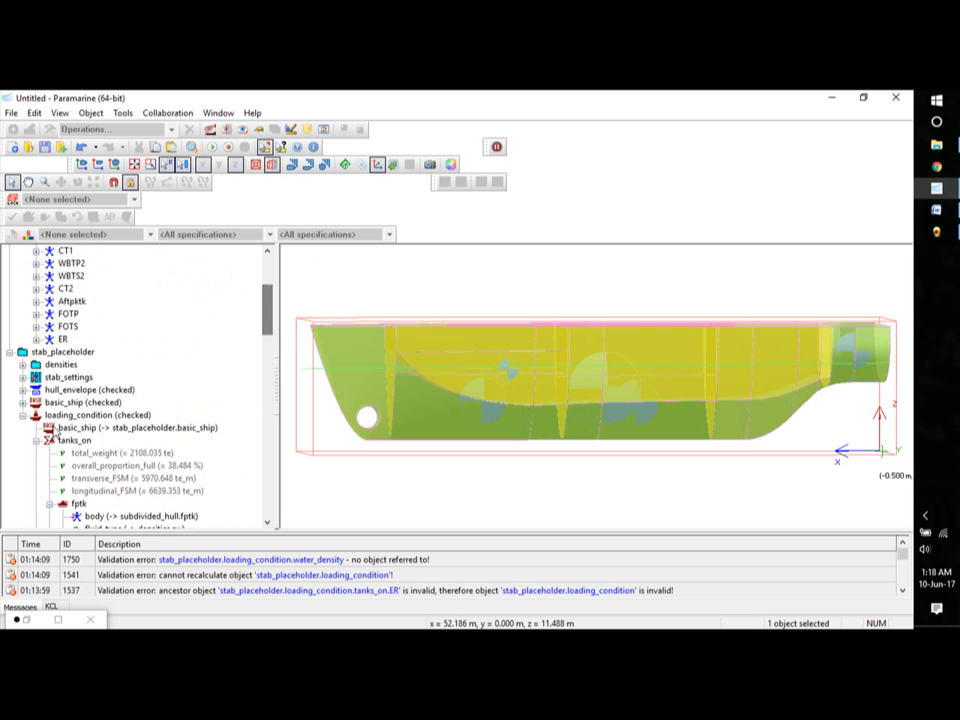
{"action": "left_click", "coordinate": [36, 441]}
{"action": "left_click", "coordinate": [22, 452]}
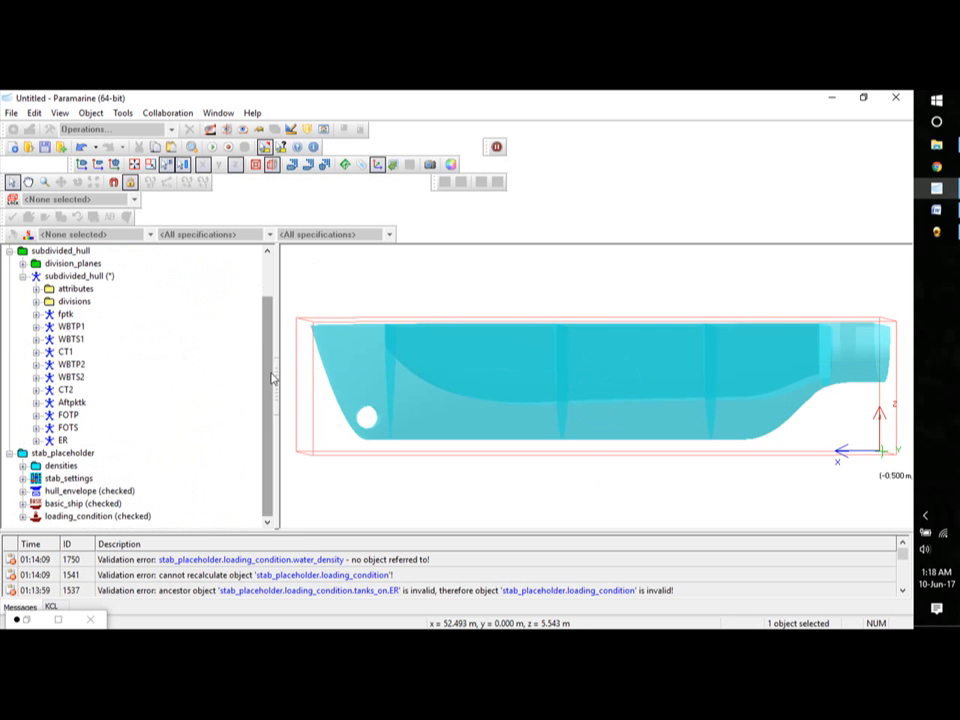
{"action": "left_click", "coordinate": [60, 455]}
{"action": "left_click", "coordinate": [13, 129]}
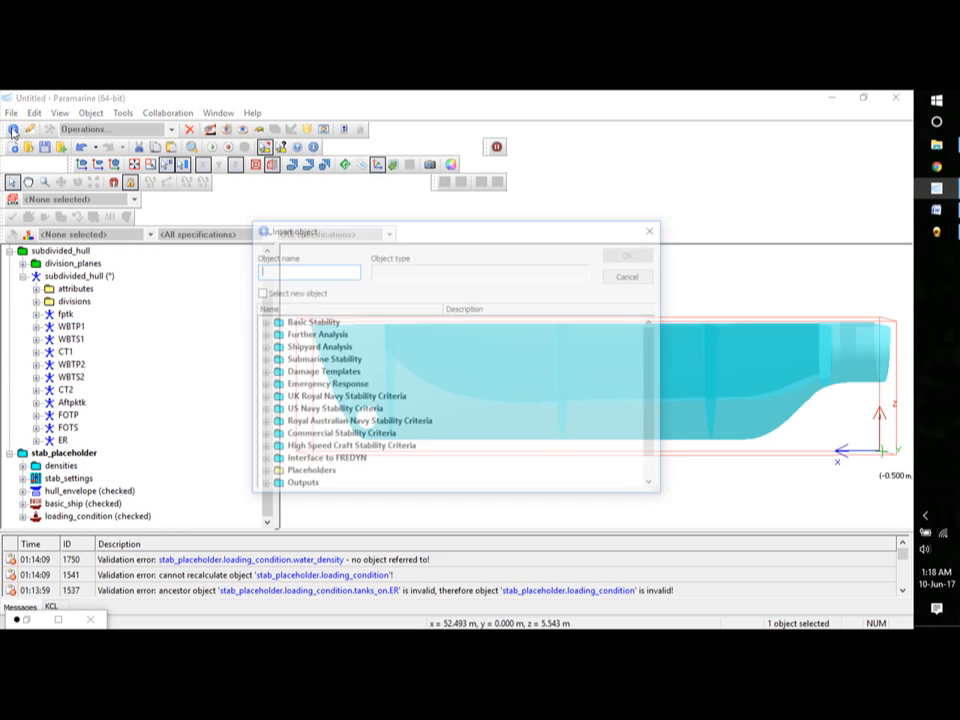
{"action": "left_click", "coordinate": [934, 233]}
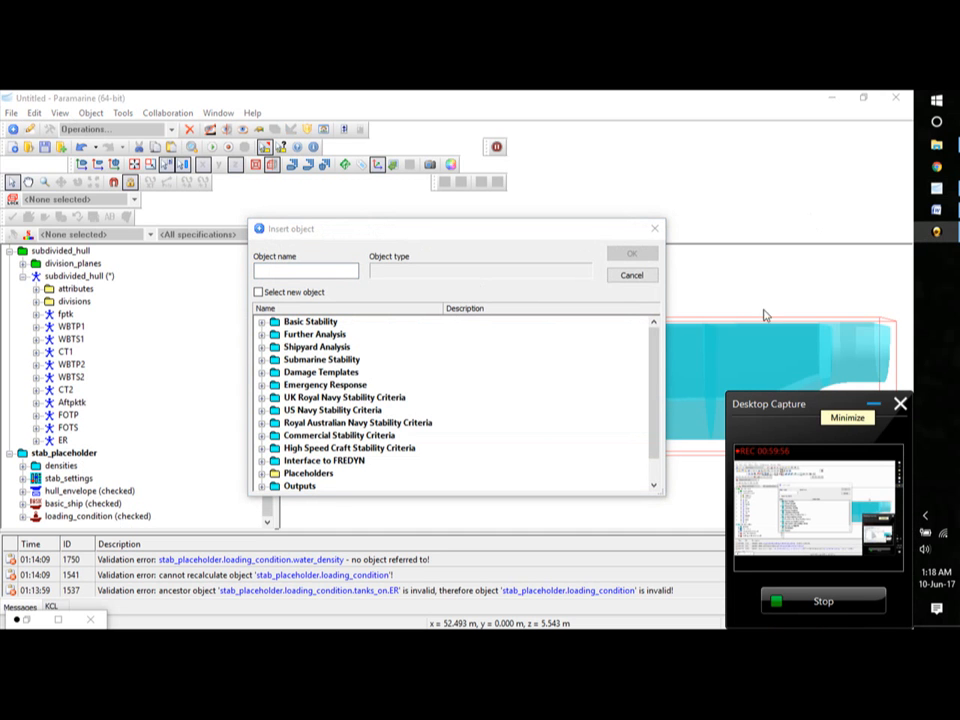
{"action": "left_click", "coordinate": [876, 406]}
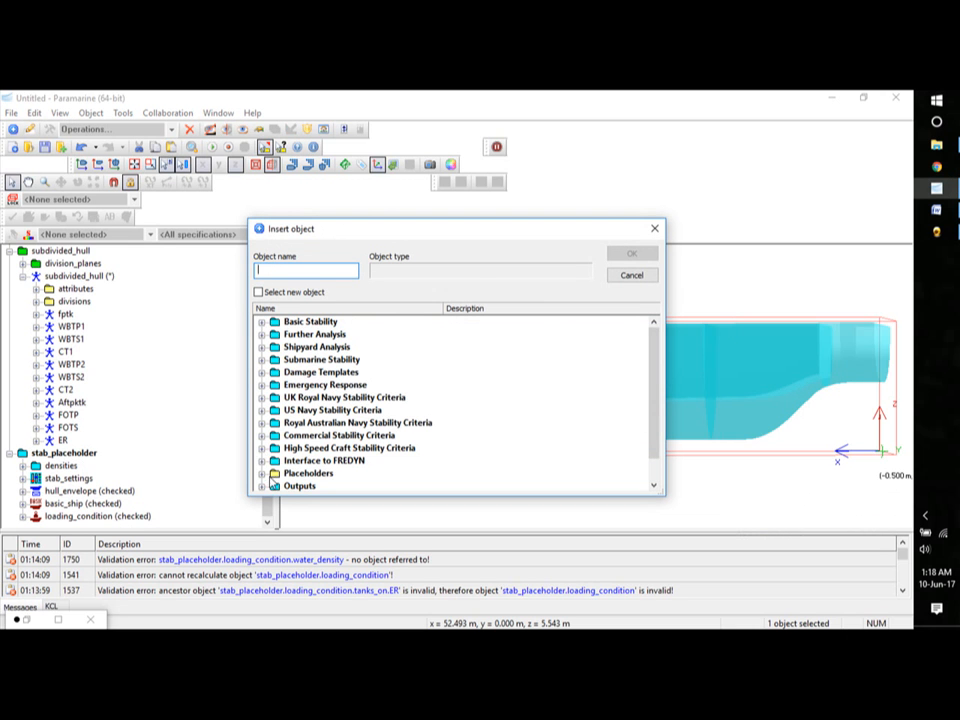
{"action": "left_click", "coordinate": [262, 322]}
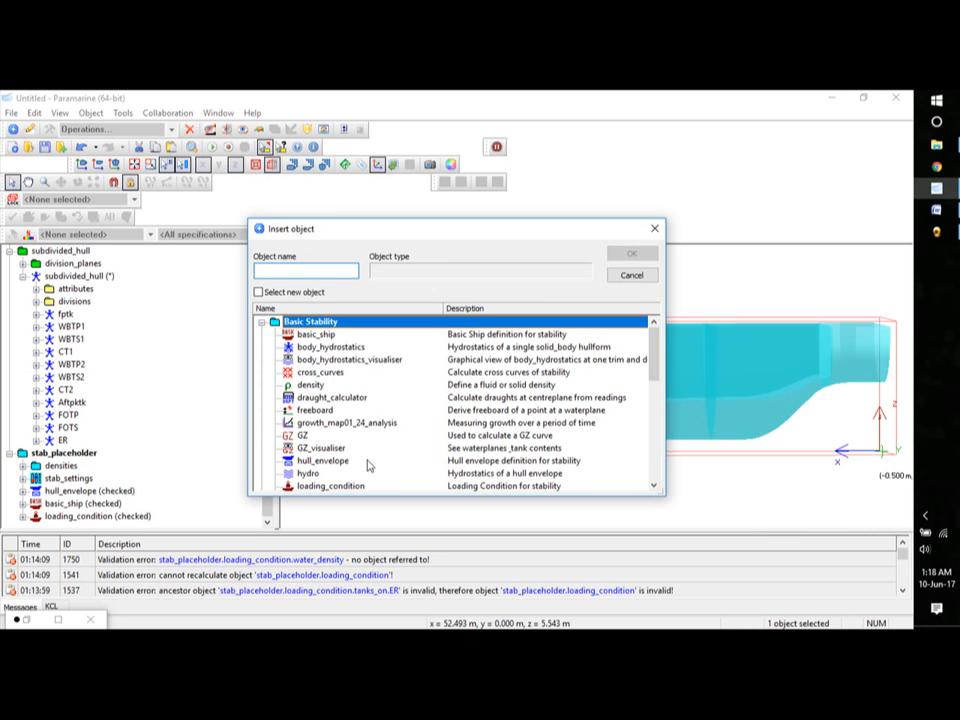
{"action": "left_click", "coordinate": [302, 435]}
{"action": "key", "text": "Return"}
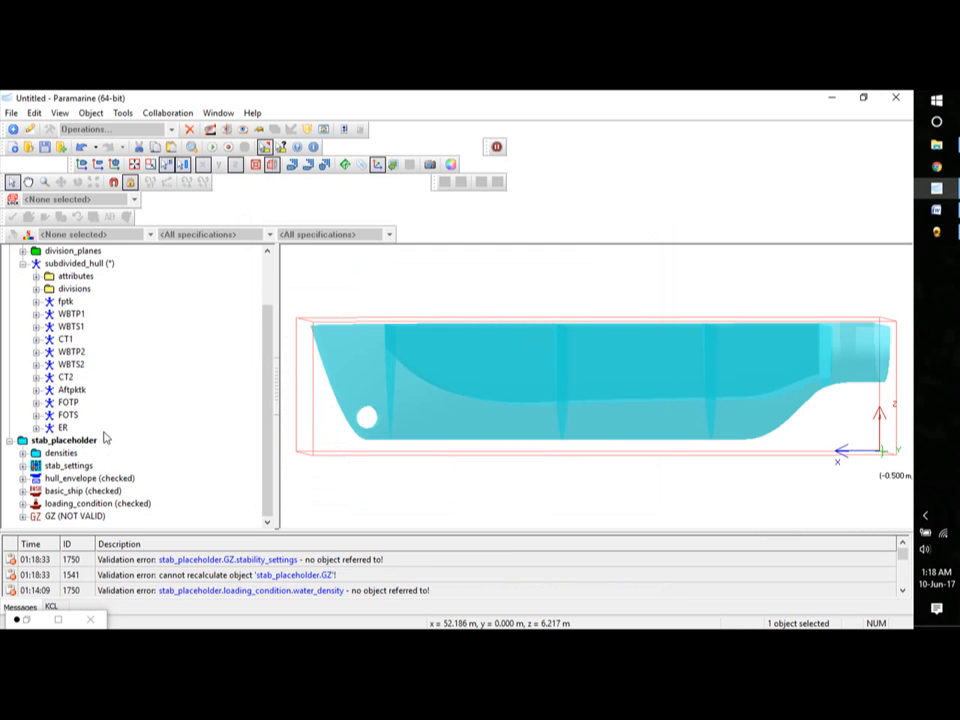
Expand the GZ object and point its stability_settings to stab_placeholder.stab_settings.
{"action": "left_click", "coordinate": [23, 517]}
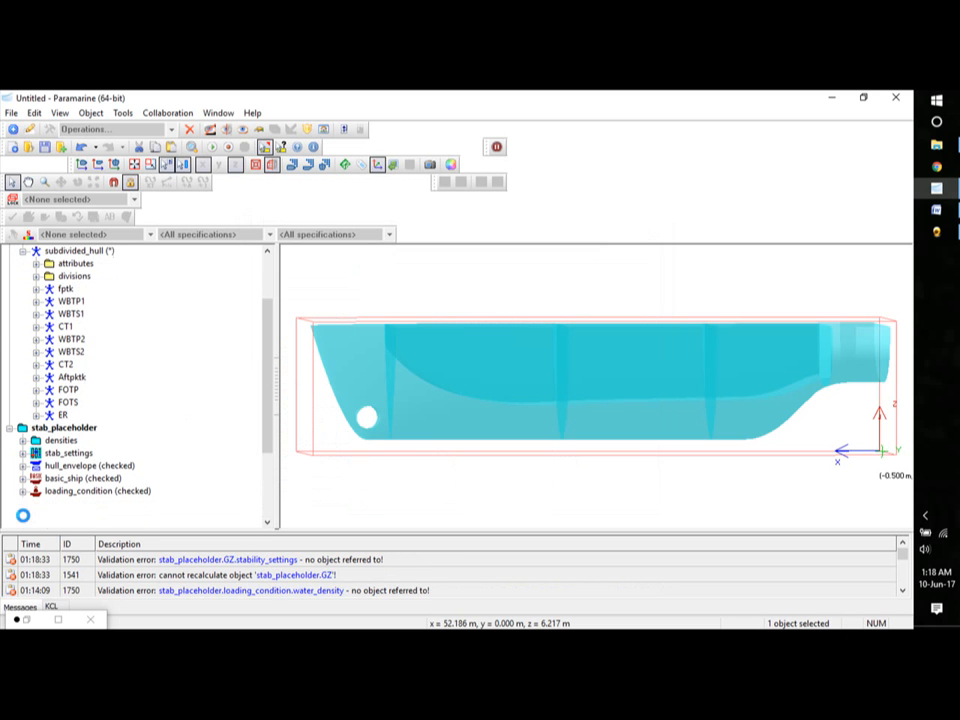
{"action": "scroll", "coordinate": [268, 413], "scroll_direction": "down", "scroll_amount": 1}
{"action": "scroll", "coordinate": [268, 413], "scroll_direction": "down", "scroll_amount": 2}
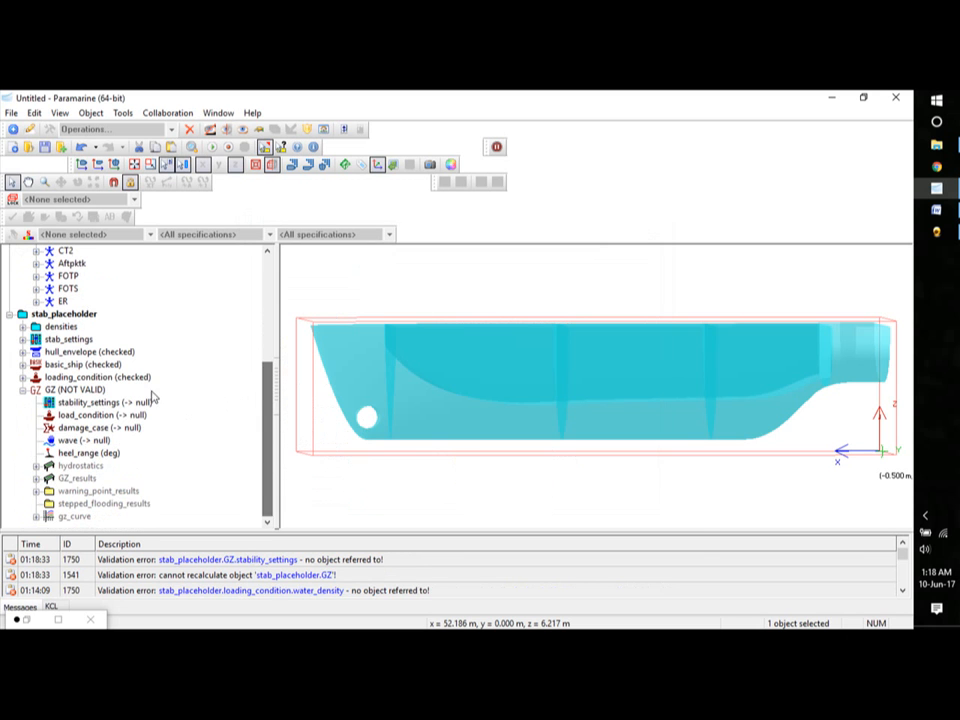
{"action": "double_click", "coordinate": [120, 404]}
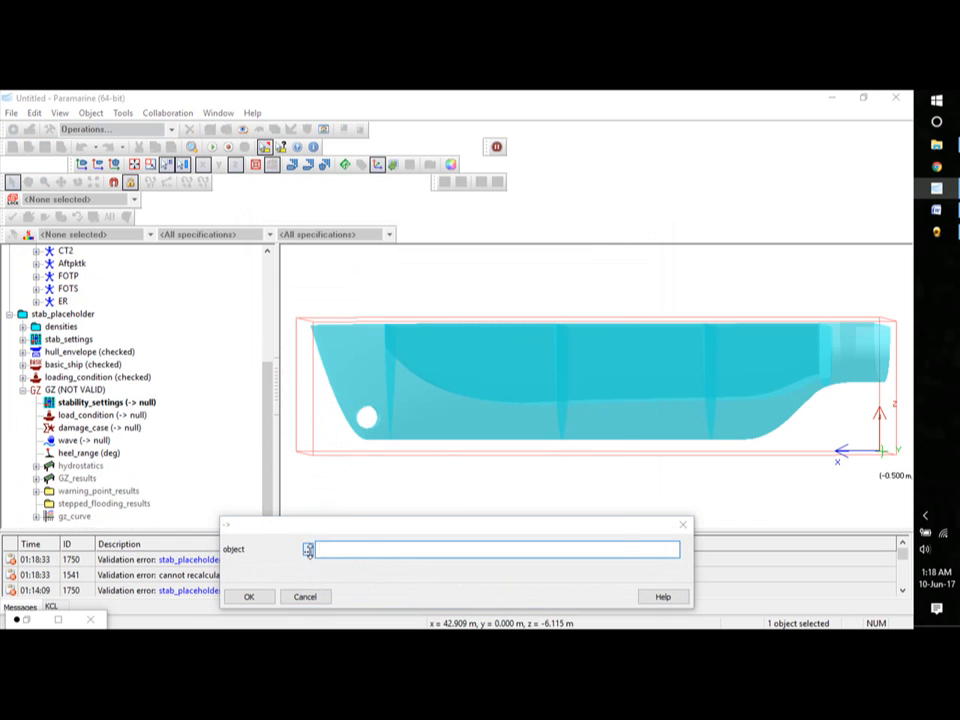
{"action": "left_click", "coordinate": [308, 550]}
{"action": "left_click", "coordinate": [382, 237]}
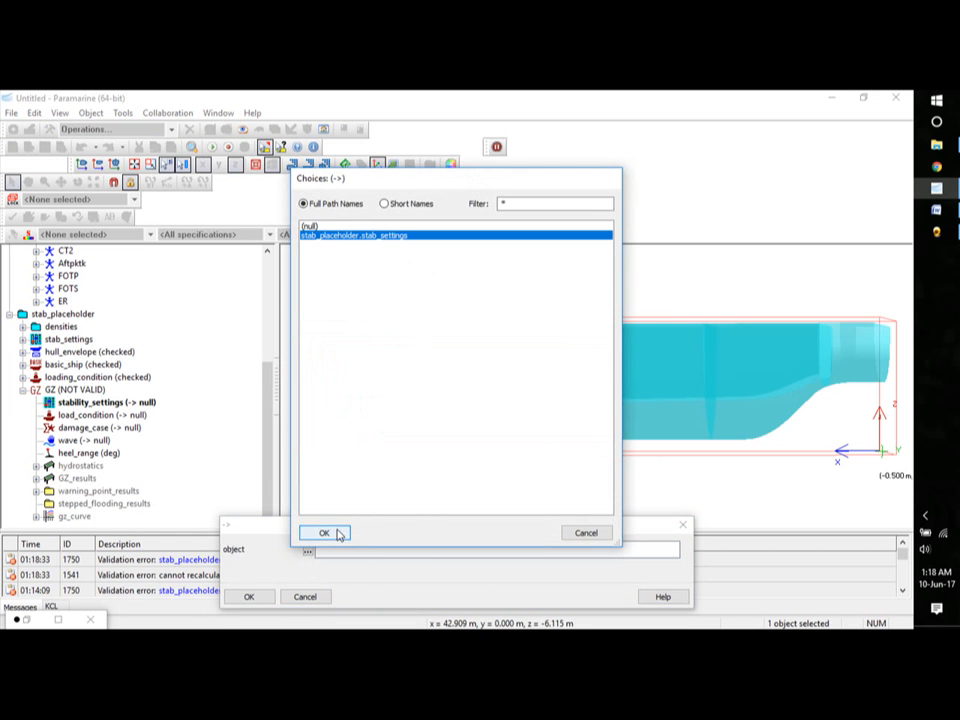
{"action": "left_click", "coordinate": [334, 533]}
Point the GZ object's load_condition to stab_placeholder.loading_condition.
{"action": "double_click", "coordinate": [98, 416]}
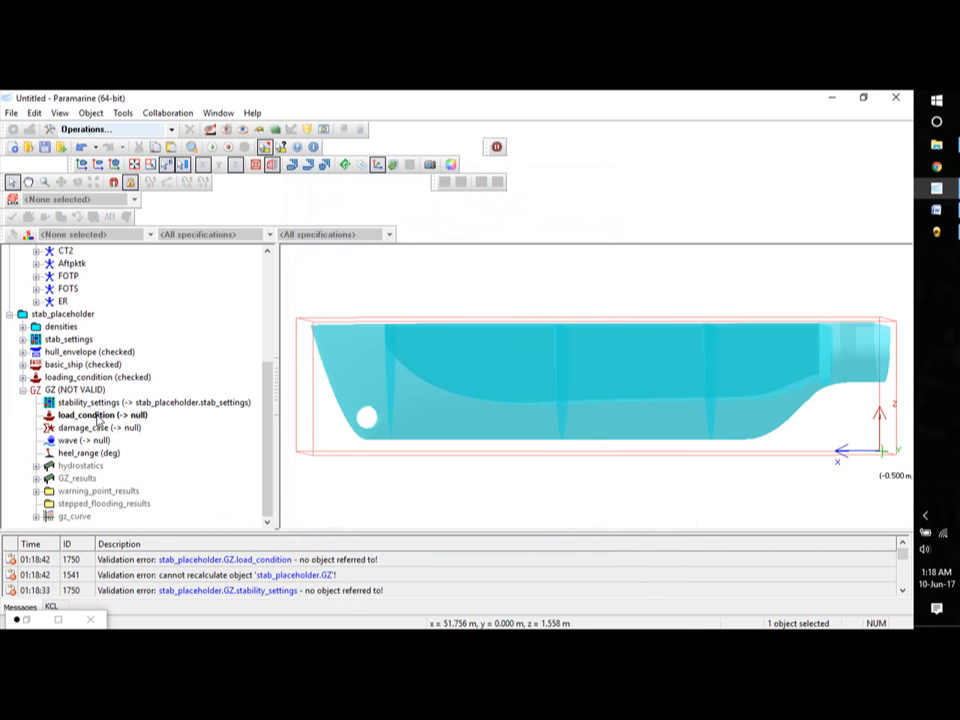
{"action": "left_click", "coordinate": [308, 550]}
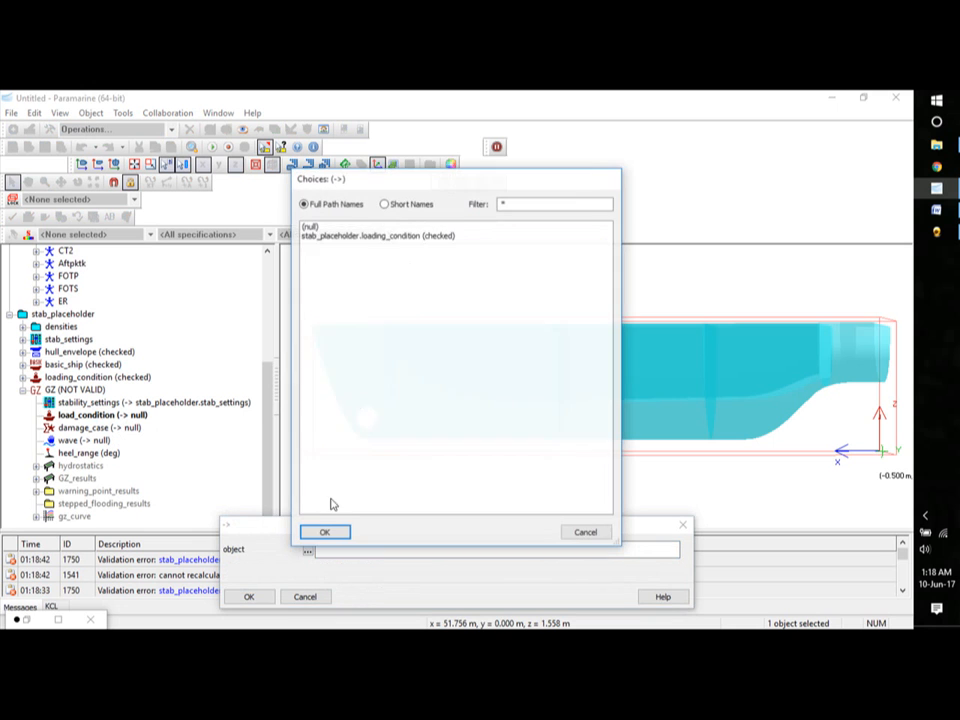
{"action": "left_click", "coordinate": [387, 236]}
{"action": "left_click", "coordinate": [326, 531]}
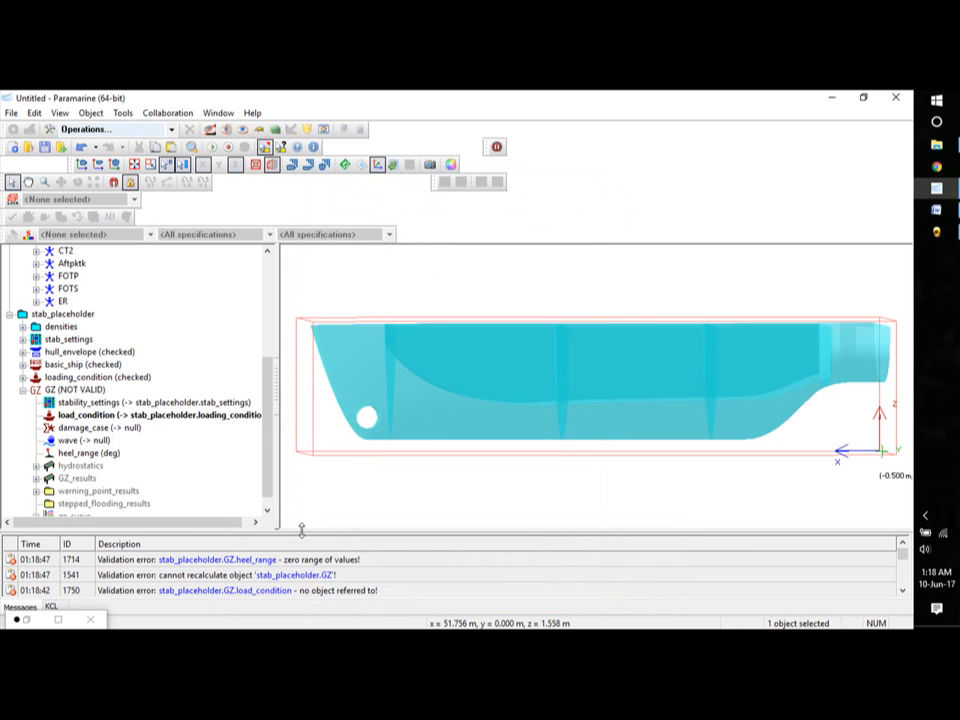
Insert a variable named 30p into the GZ object's heel_range and set it to 30 degrees.
{"action": "left_click", "coordinate": [83, 456]}
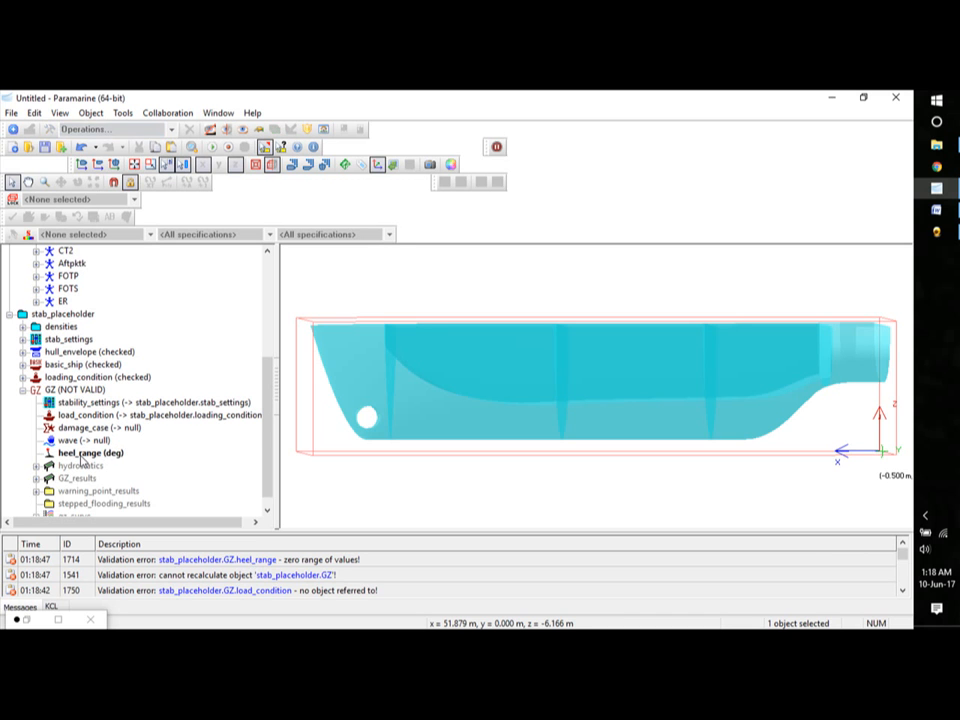
{"action": "left_click", "coordinate": [11, 129]}
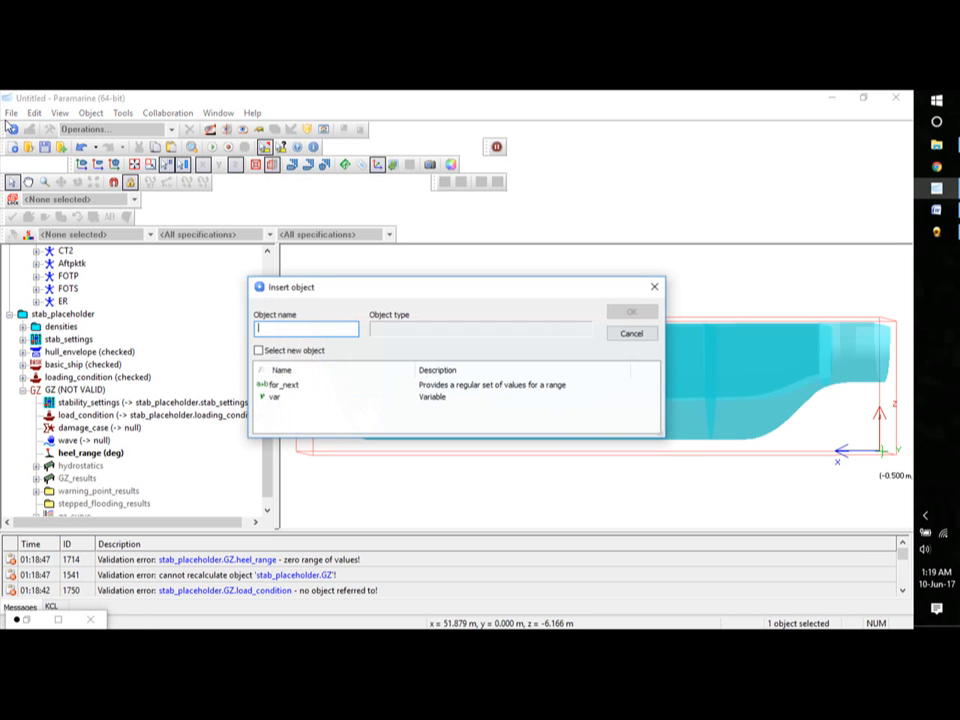
{"action": "left_click", "coordinate": [272, 397]}
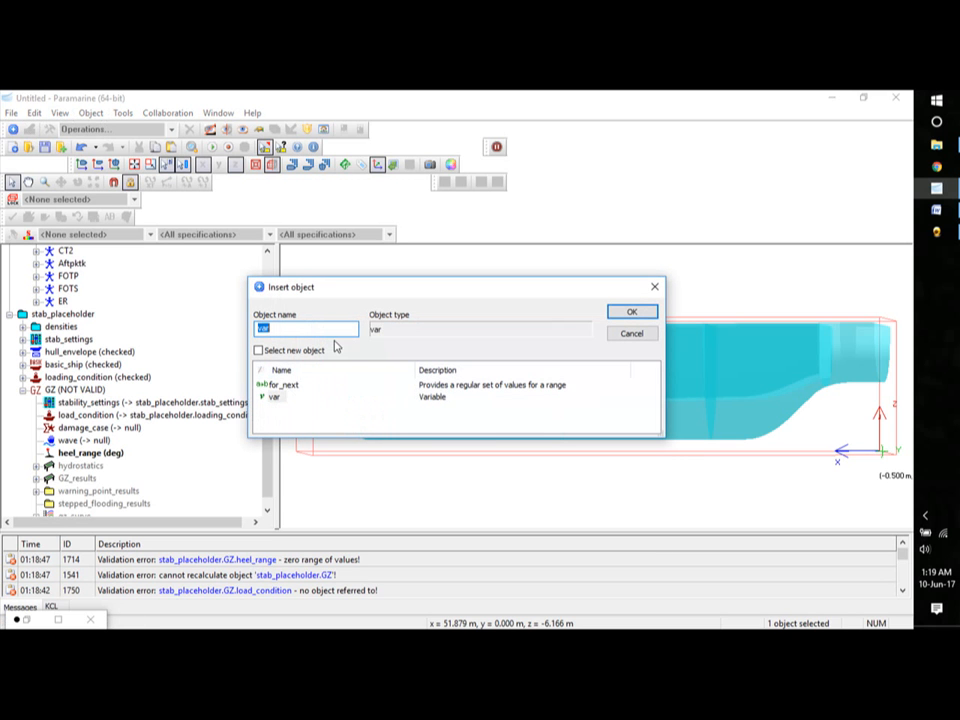
{"action": "type", "text": "30p"}
{"action": "left_click", "coordinate": [632, 312]}
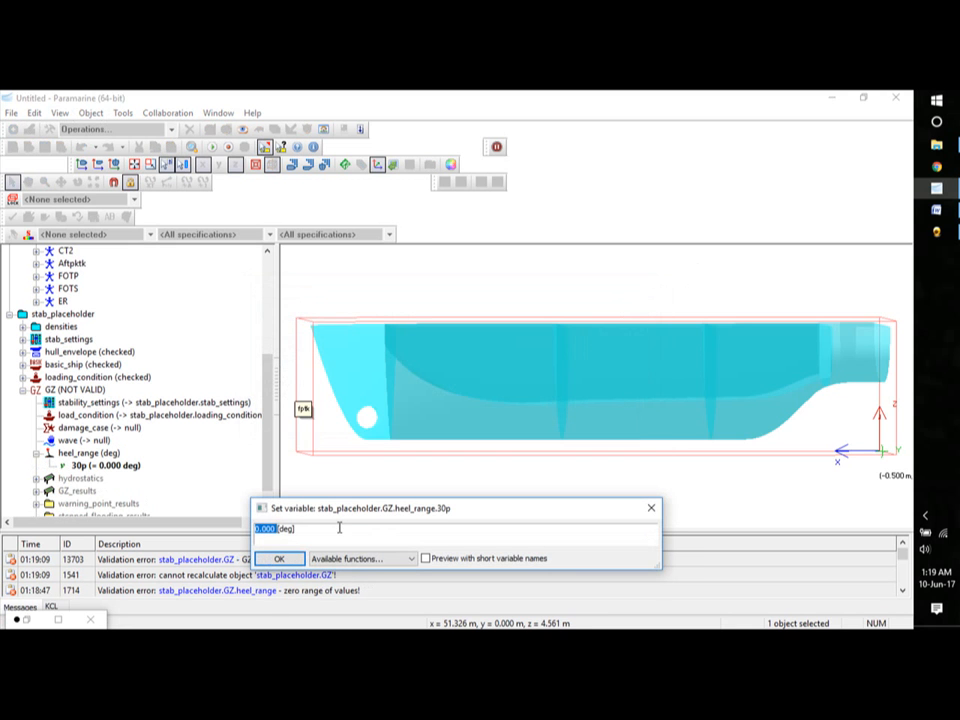
{"action": "type", "text": "30"}
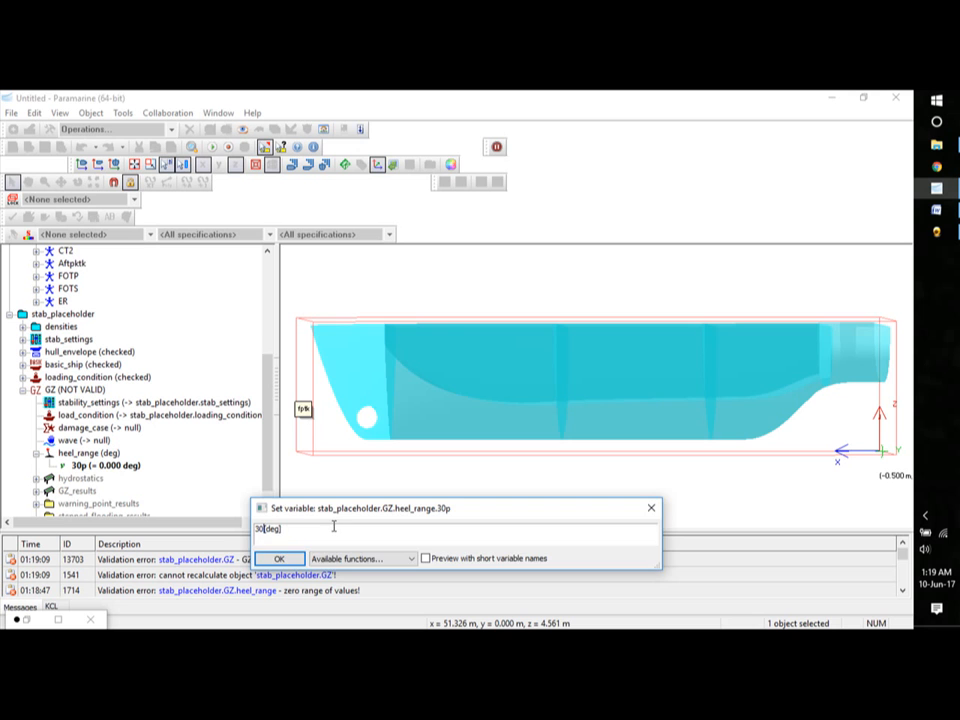
{"action": "left_click", "coordinate": [285, 559]}
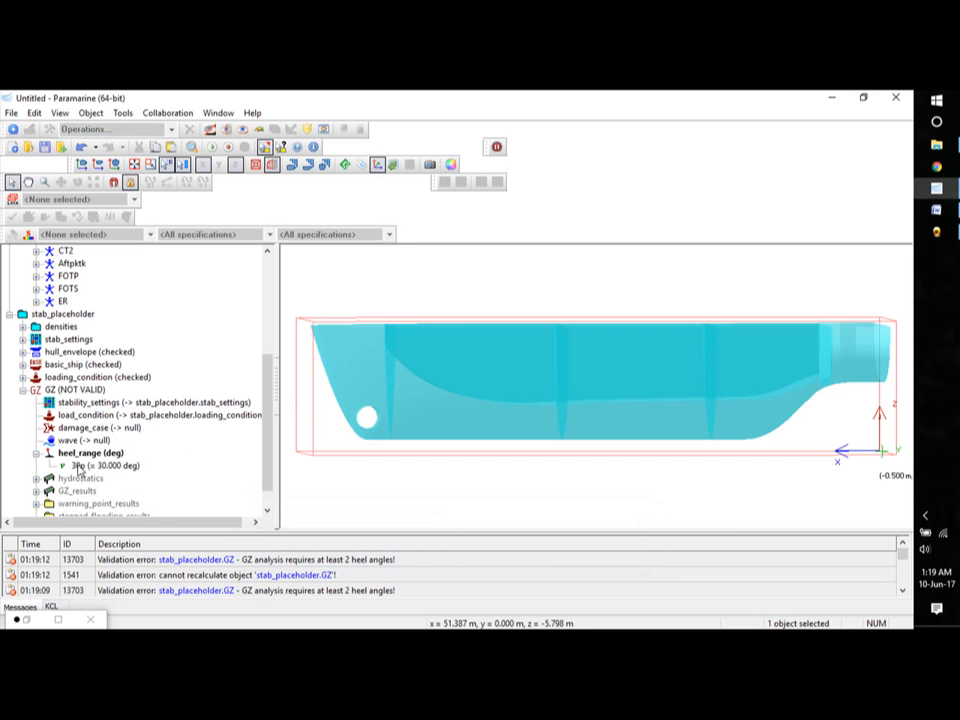
Paste three copies of the 30p heel angle variable into heel_range.
{"action": "key", "text": "ctrl+v"}
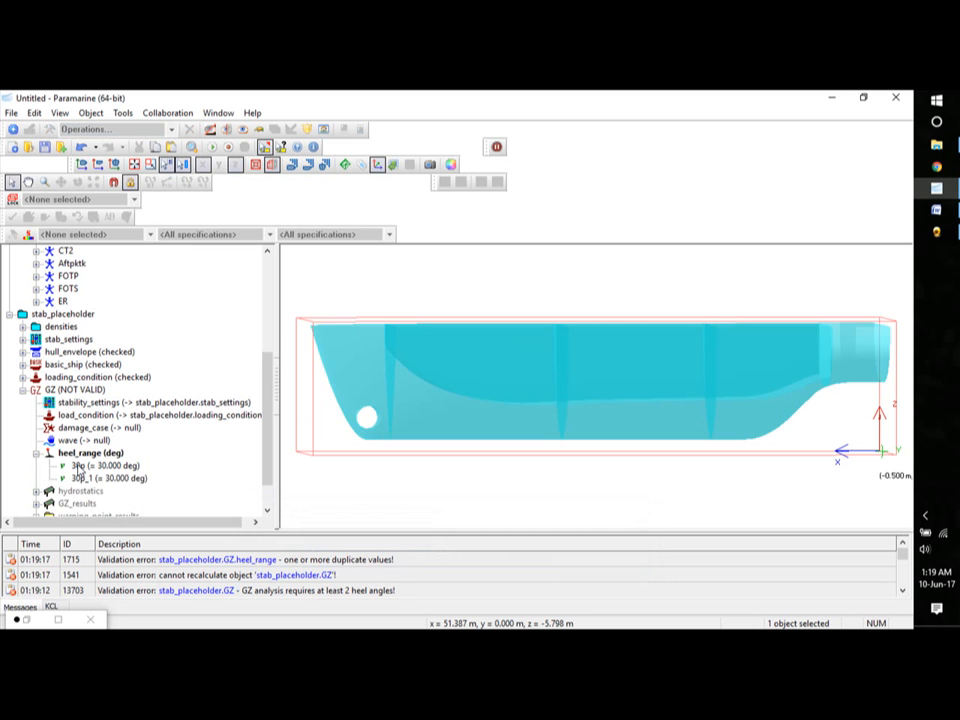
{"action": "key", "text": "ctrl+v"}
{"action": "key", "text": "ctrl+v"}
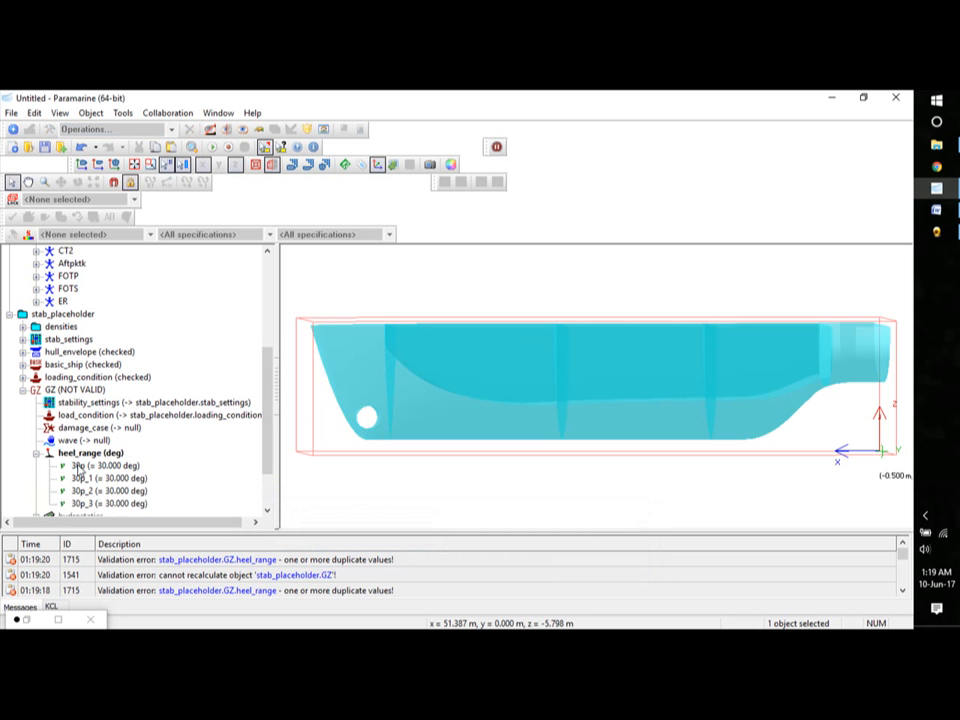
Paste three more copies of the 30p heel angle variable into heel_range, up to 30p_6.
{"action": "key", "text": "ctrl+v"}
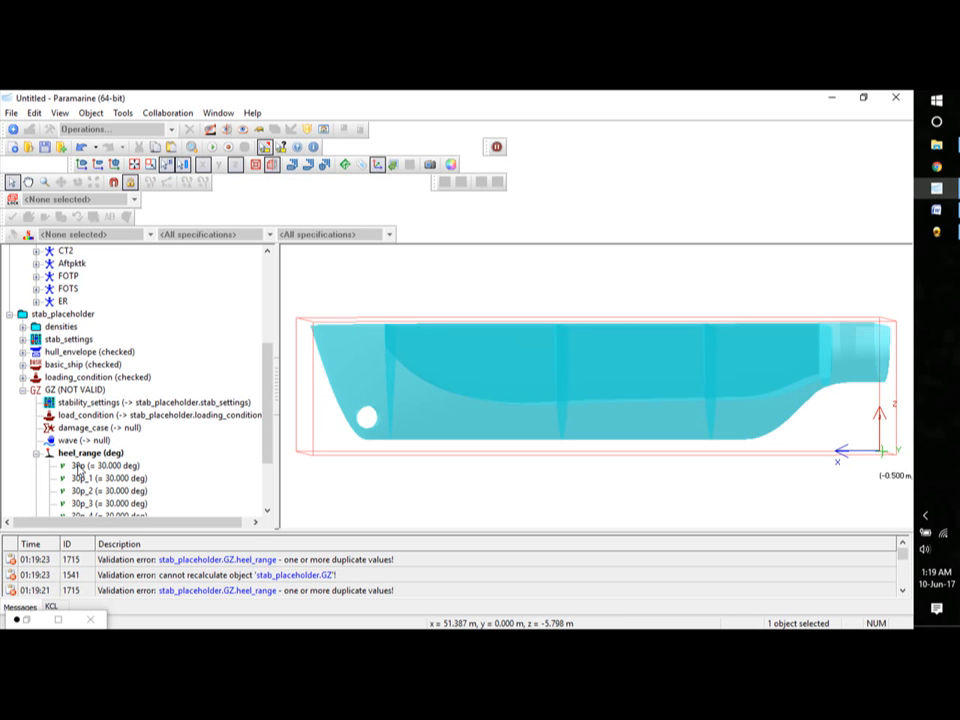
Rename the heel_range variable 30p_1 as 20p and set it to 20 degrees.
{"action": "left_click_drag", "start_coordinate": [267, 391], "coordinate": [265, 460]}
{"action": "left_click", "coordinate": [88, 379]}
{"action": "right_click", "coordinate": [88, 379]}
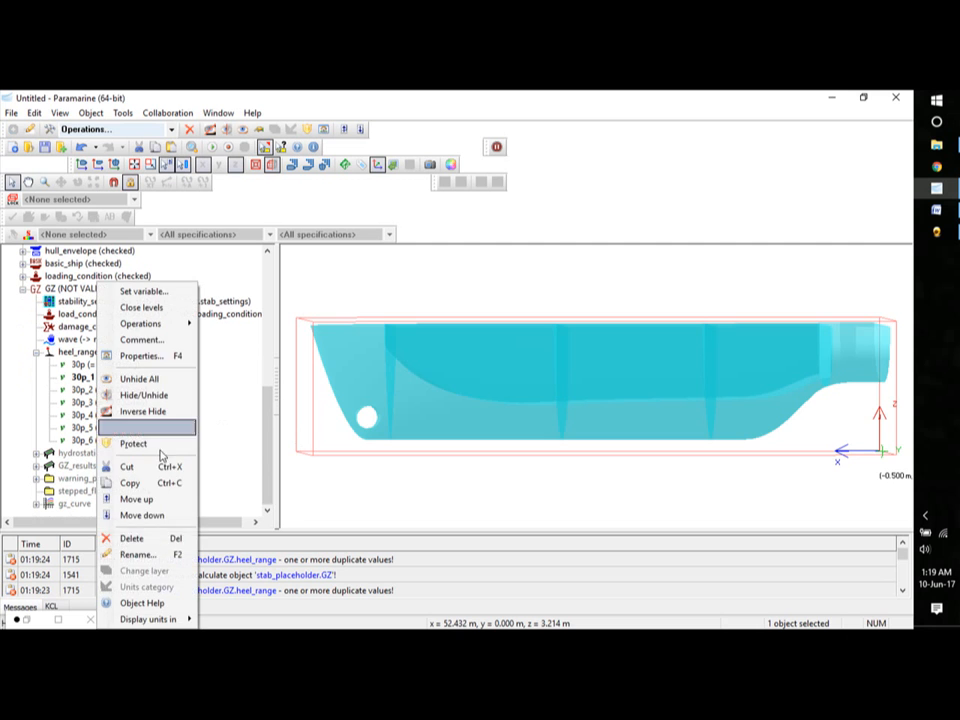
{"action": "left_click", "coordinate": [138, 555]}
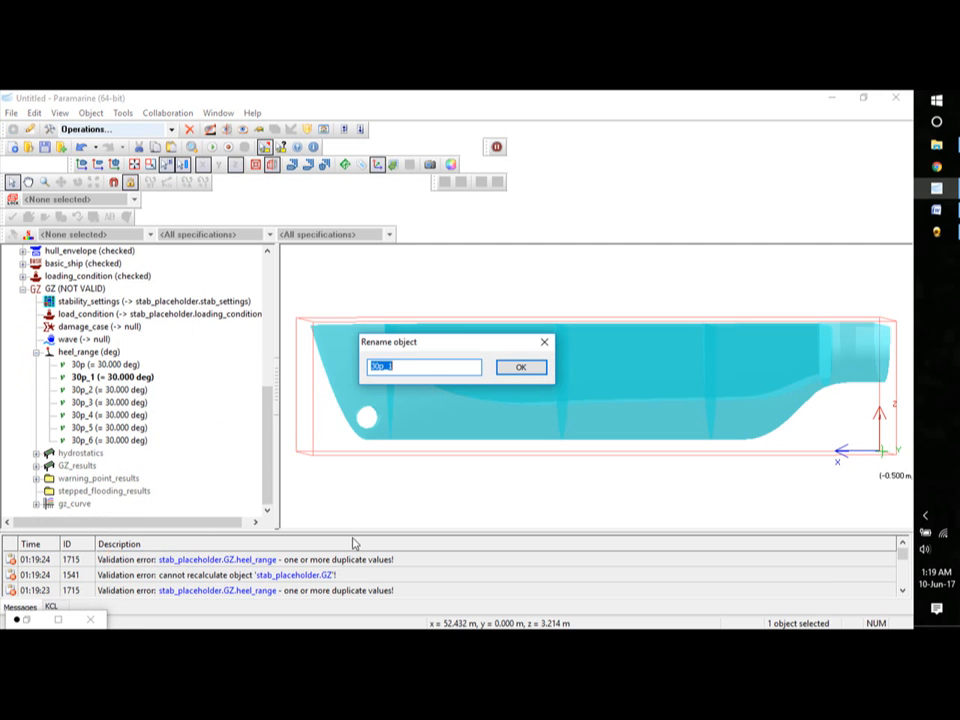
{"action": "type", "text": "20p"}
{"action": "left_click", "coordinate": [518, 368]}
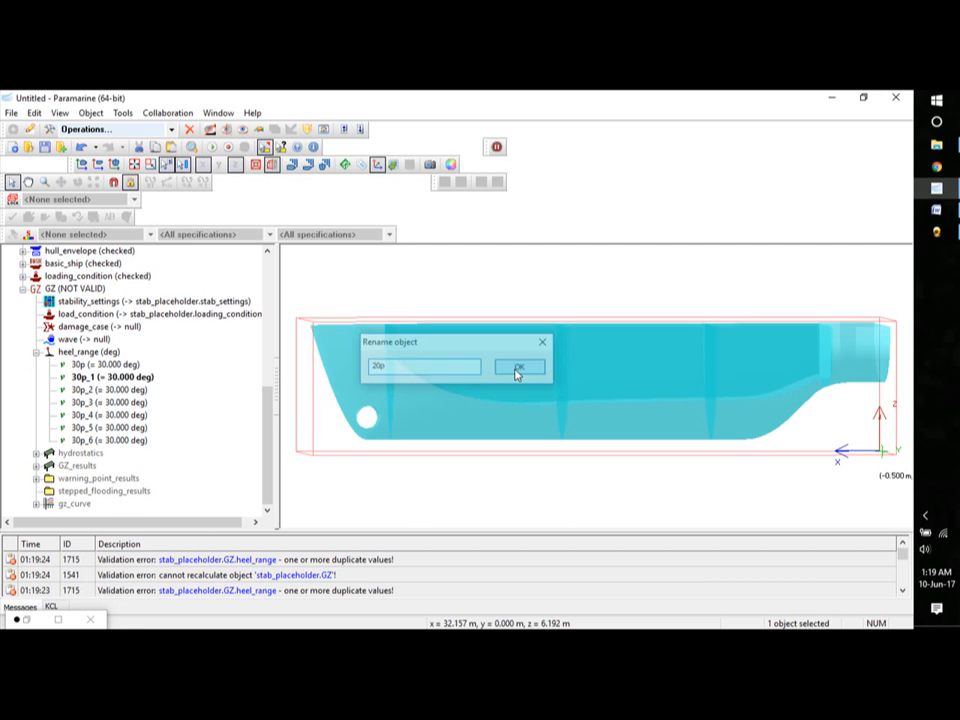
{"action": "double_click", "coordinate": [127, 380]}
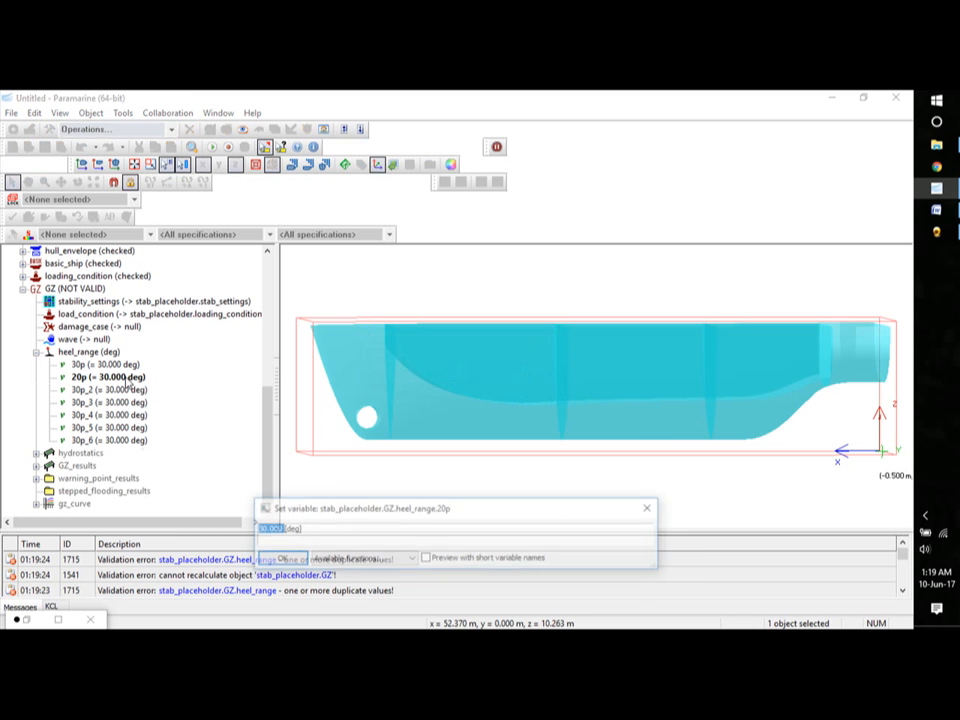
{"action": "type", "text": "20"}
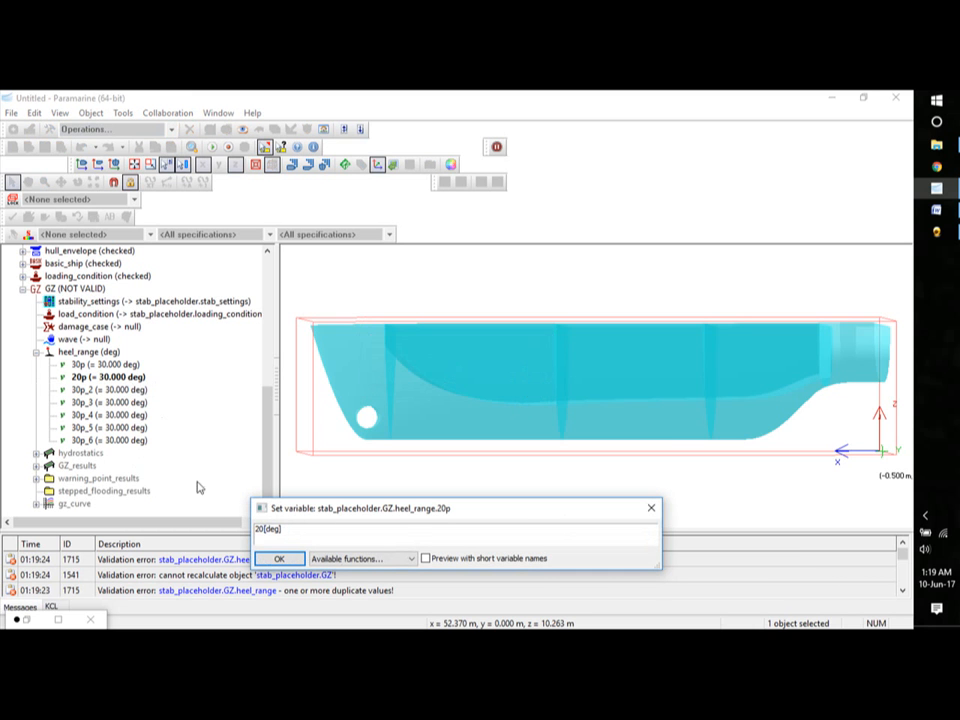
{"action": "left_click", "coordinate": [263, 558]}
Rename the heel_range variable 30p_2 as 10p and set it to 10 degrees.
{"action": "left_click", "coordinate": [106, 389]}
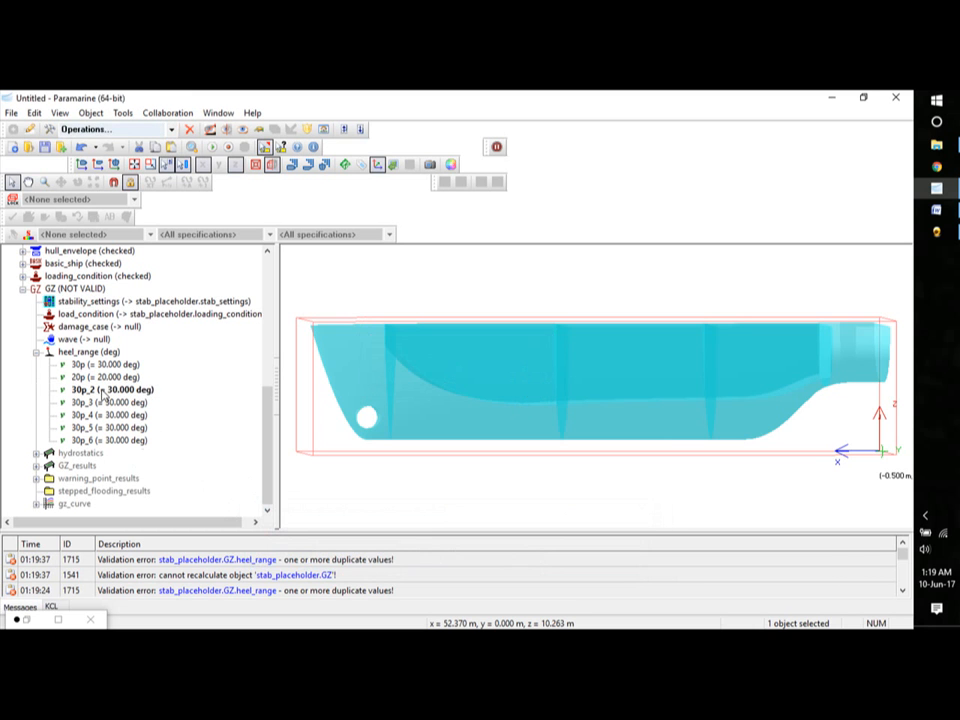
{"action": "right_click", "coordinate": [104, 389]}
{"action": "left_click", "coordinate": [137, 553]}
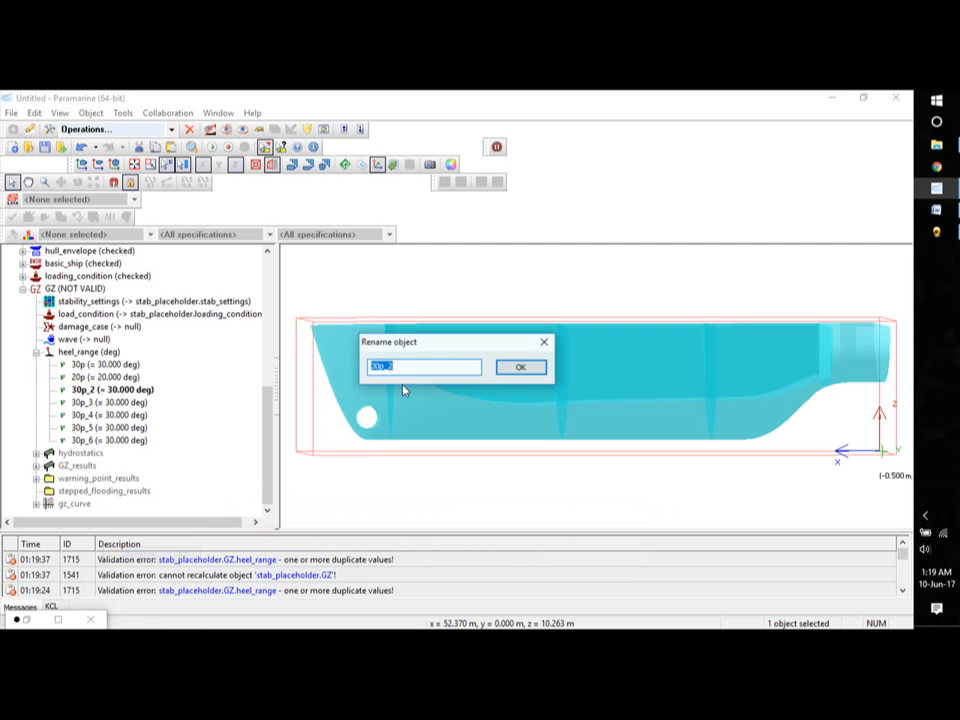
{"action": "type", "text": "1"}
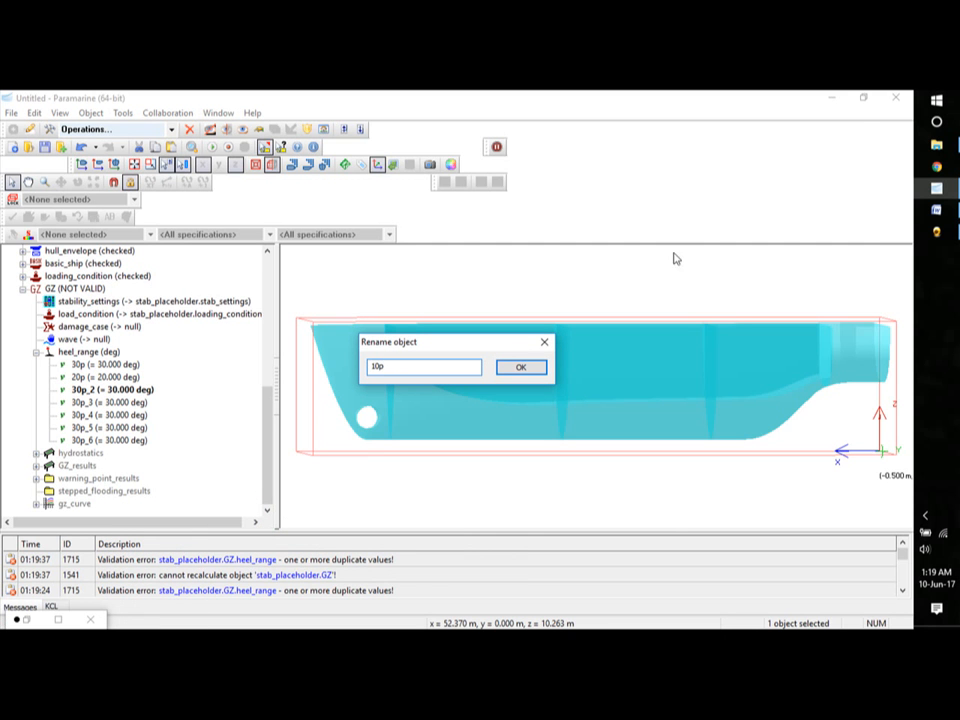
{"action": "type", "text": "0p"}
{"action": "left_click", "coordinate": [521, 367]}
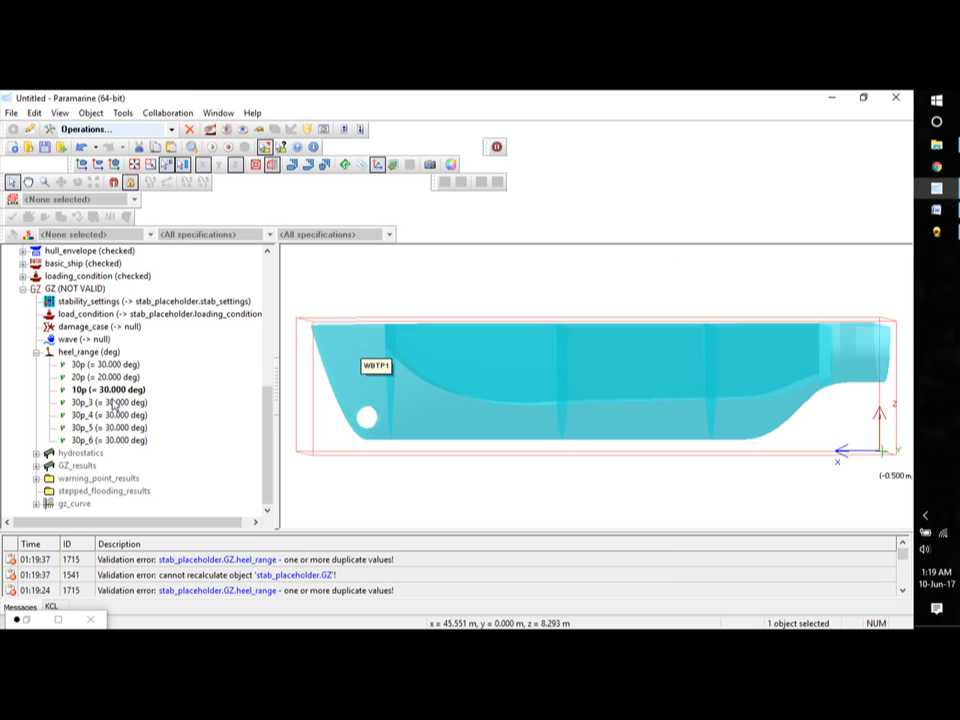
{"action": "double_click", "coordinate": [116, 390]}
{"action": "type", "text": "10[deg"}
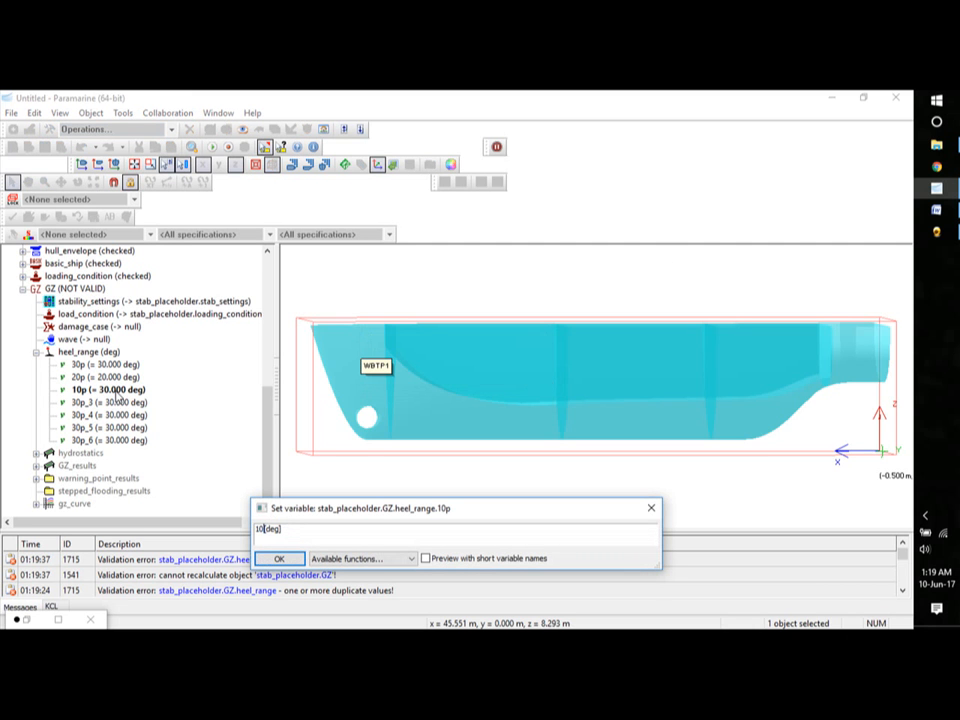
{"action": "left_click", "coordinate": [277, 558]}
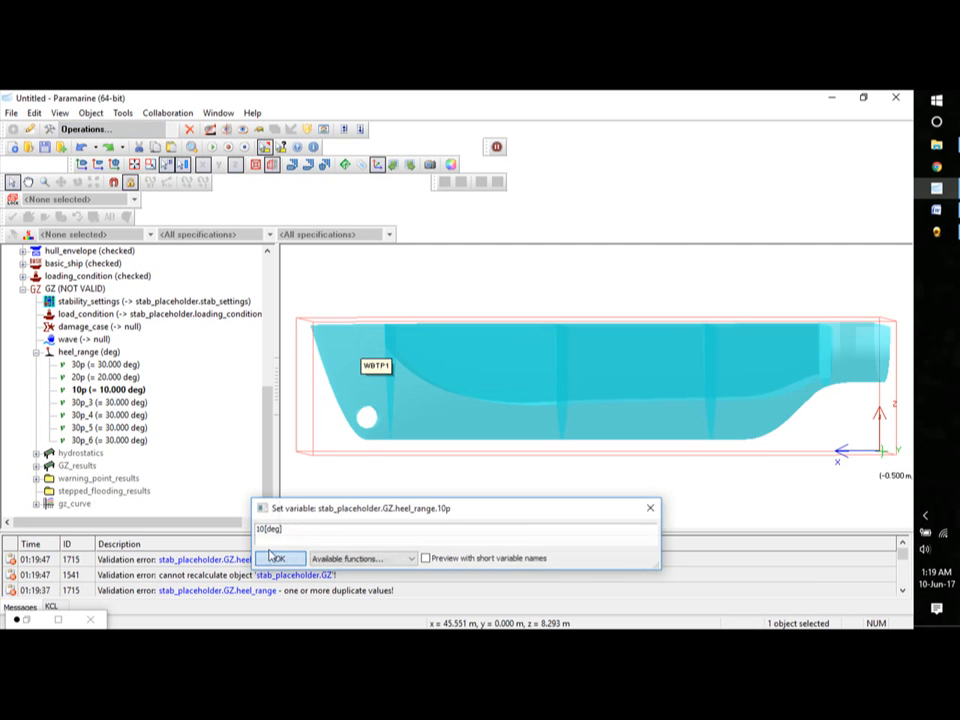
Rename the heel_range variable 30p_3 as upright and set it to 0 degrees.
{"action": "left_click", "coordinate": [95, 402]}
{"action": "right_click", "coordinate": [92, 402]}
{"action": "left_click", "coordinate": [117, 556]}
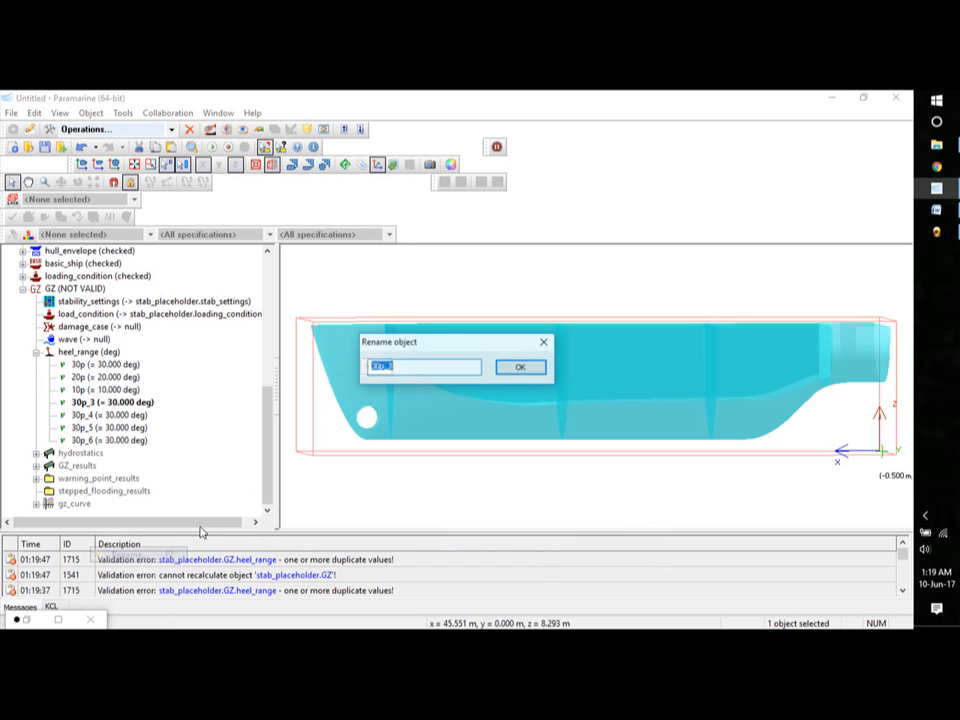
{"action": "type", "text": "u"}
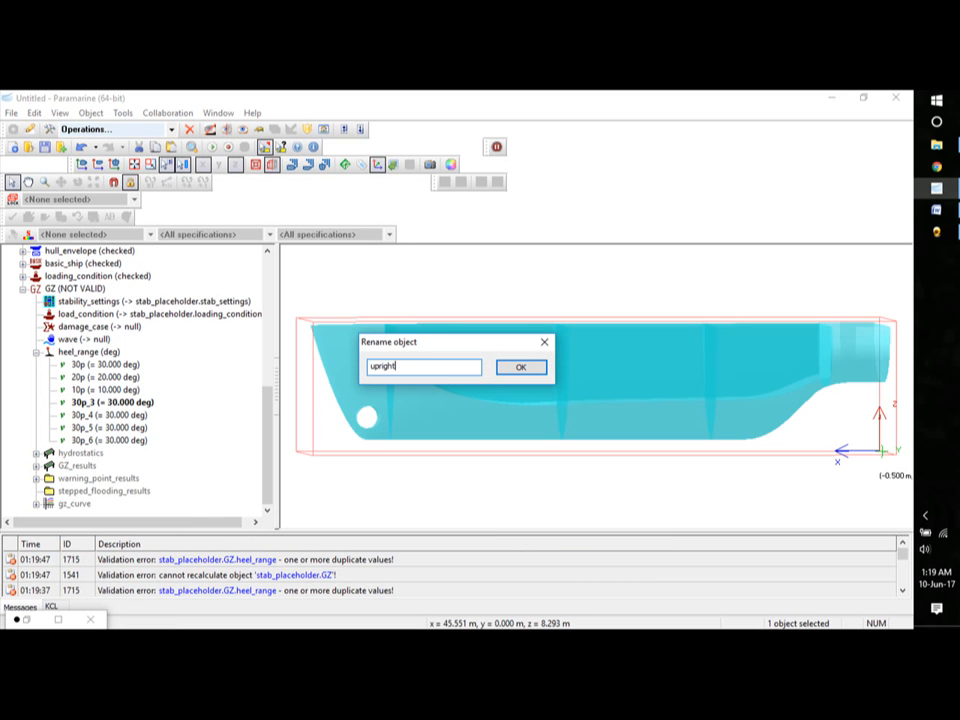
{"action": "type", "text": "pright"}
{"action": "left_click", "coordinate": [511, 369]}
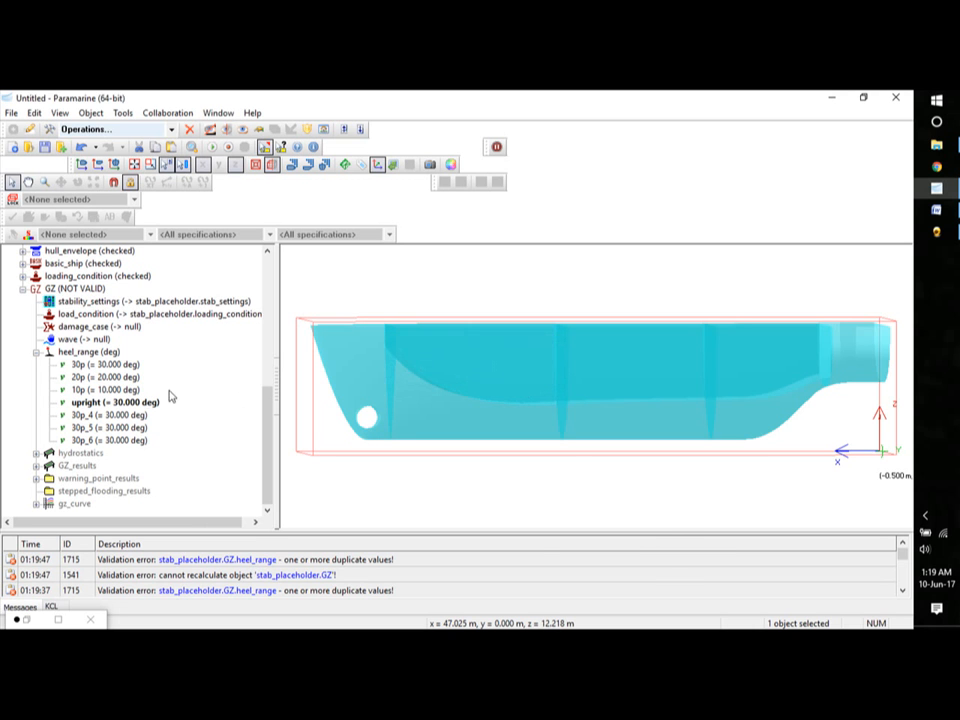
{"action": "double_click", "coordinate": [141, 403]}
{"action": "type", "text": "0[deg"}
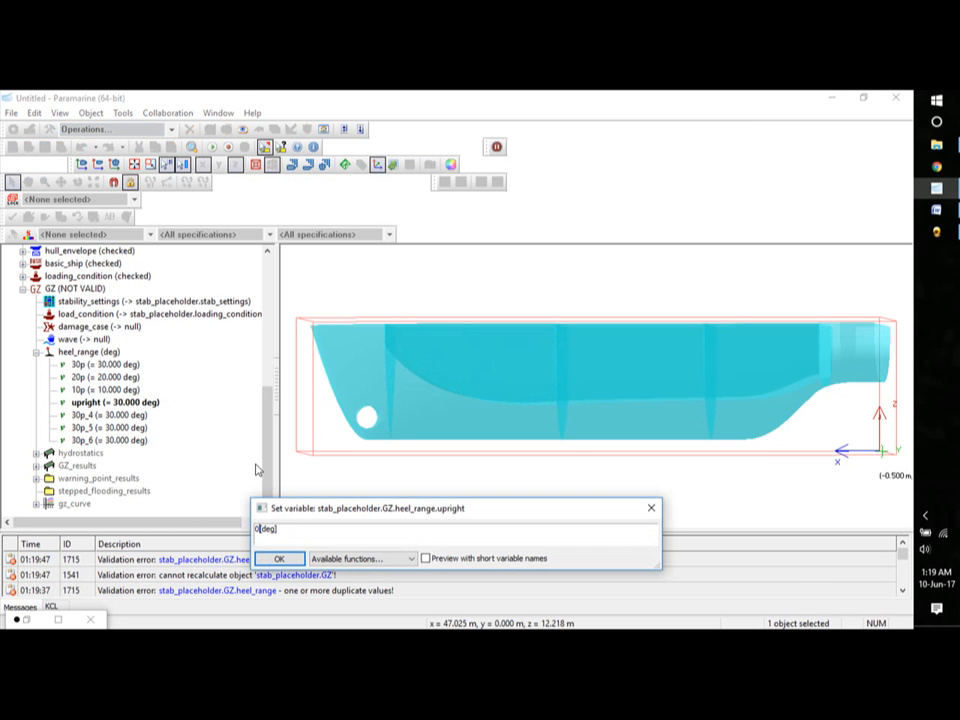
{"action": "key", "text": "Return"}
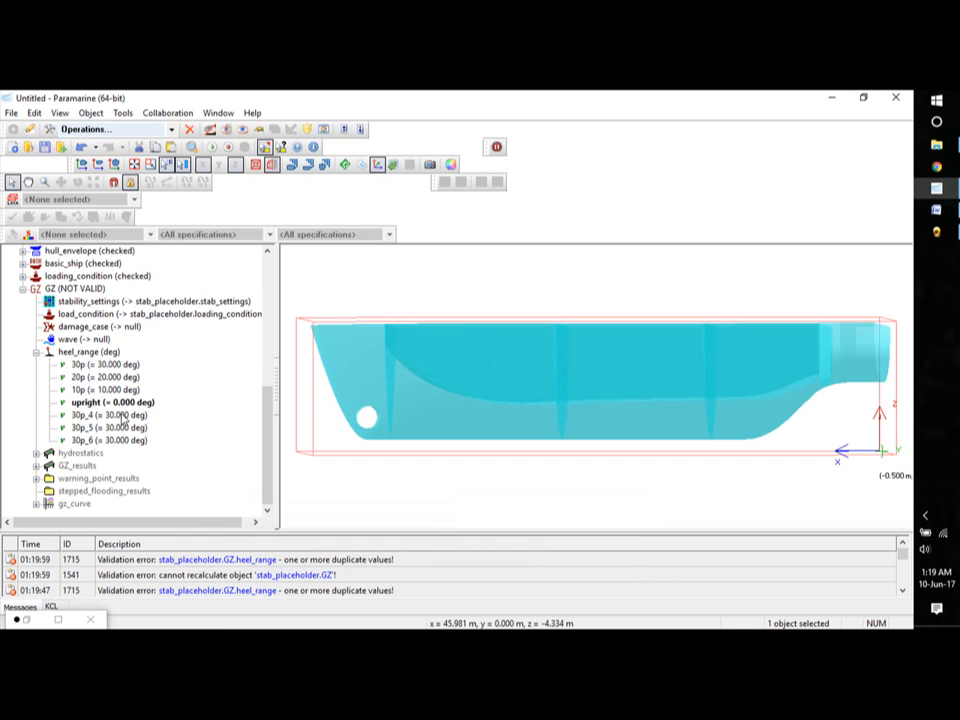
Rename the heel_range variable 30p_4 as 10s and set it to -10 degrees.
{"action": "right_click", "coordinate": [123, 416]}
{"action": "left_click", "coordinate": [200, 554]}
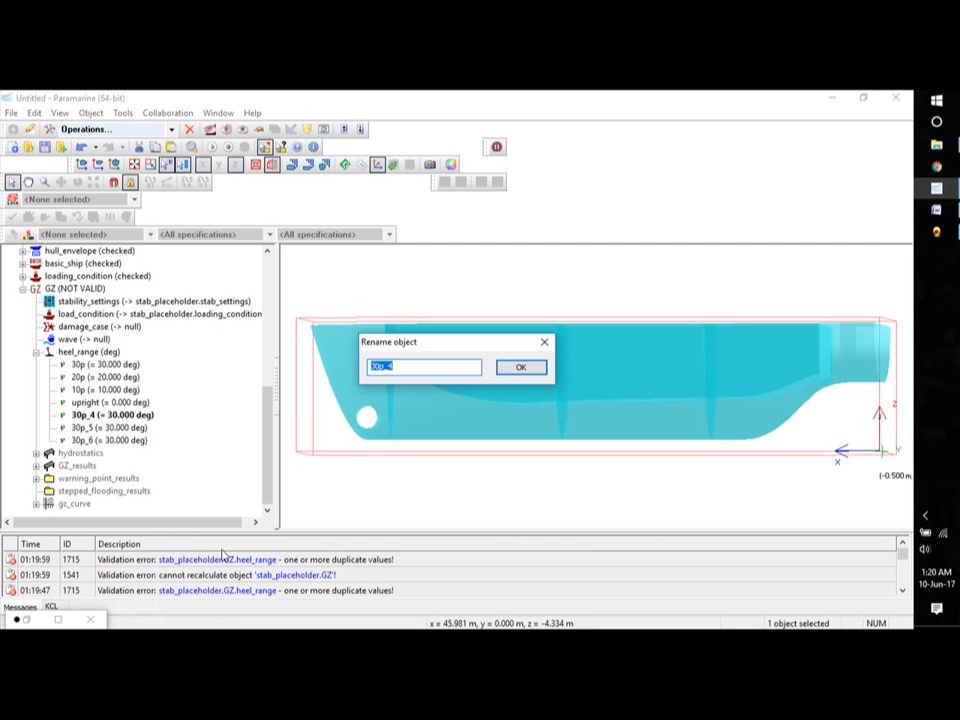
{"action": "type", "text": "10s"}
{"action": "left_click", "coordinate": [521, 367]}
{"action": "double_click", "coordinate": [123, 416]}
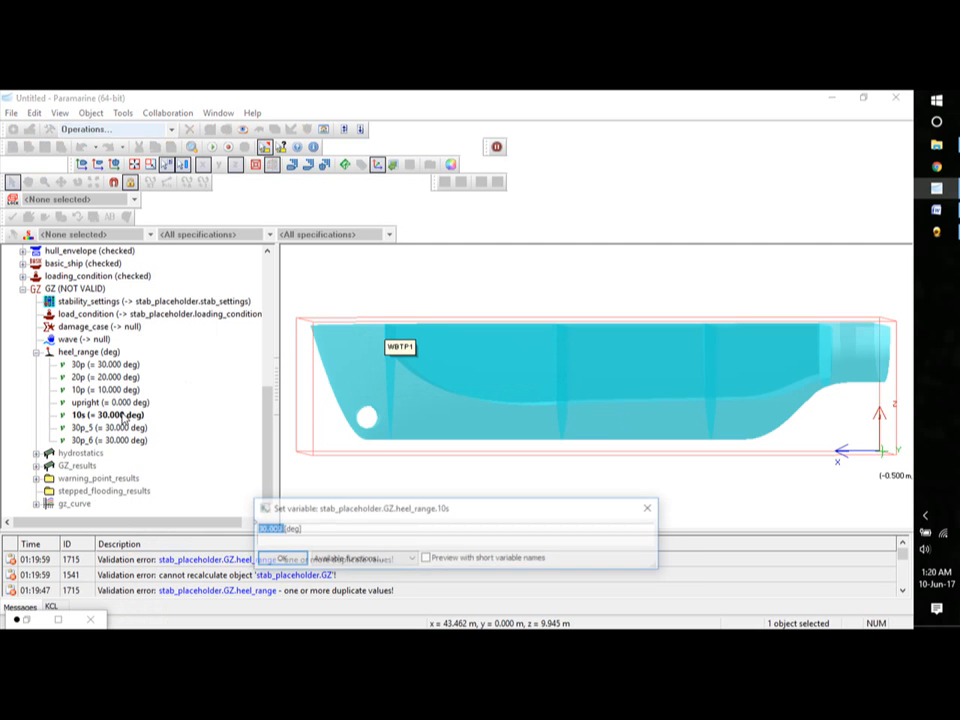
{"action": "type", "text": "-1"}
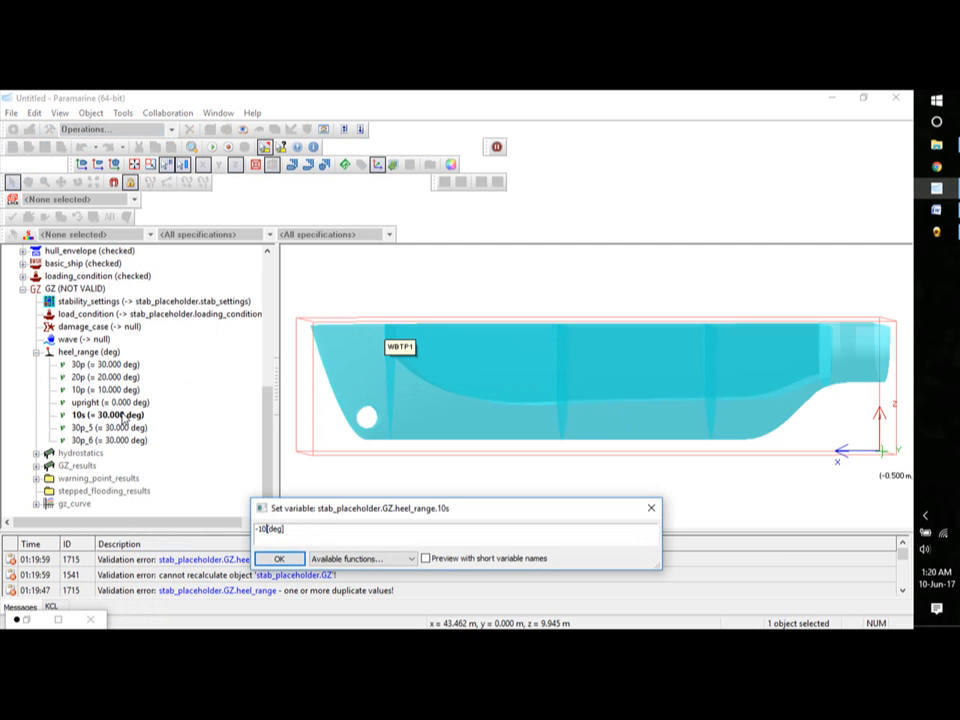
{"action": "left_click", "coordinate": [278, 558]}
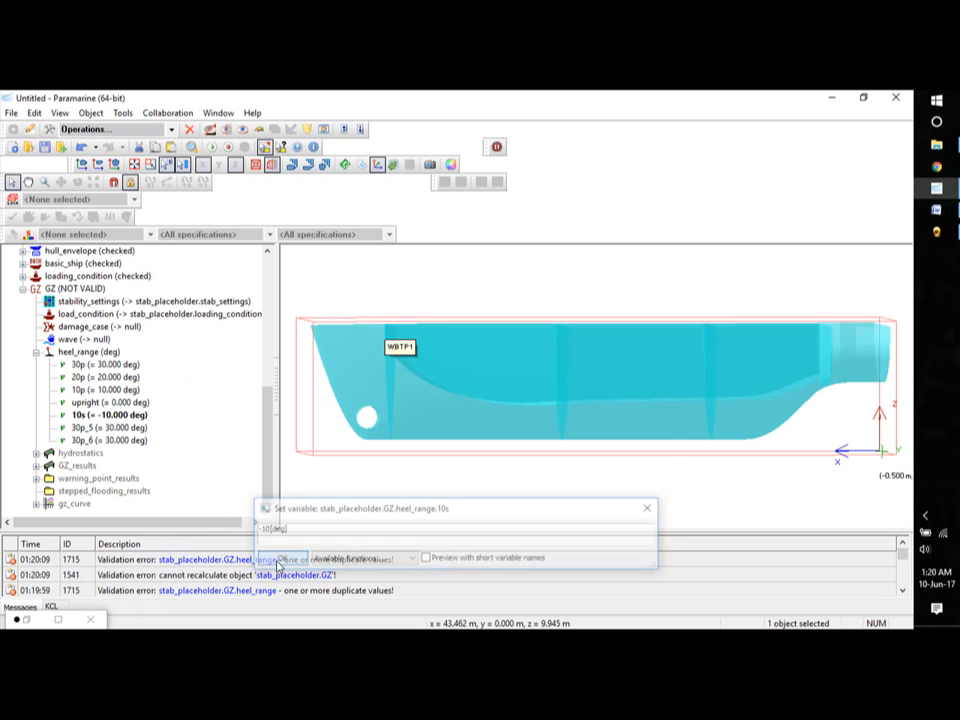
Rename the heel_range variable 30p_5 as 20s and set it to -20 degrees.
{"action": "left_click", "coordinate": [115, 430]}
{"action": "right_click", "coordinate": [115, 430]}
{"action": "left_click", "coordinate": [172, 553]}
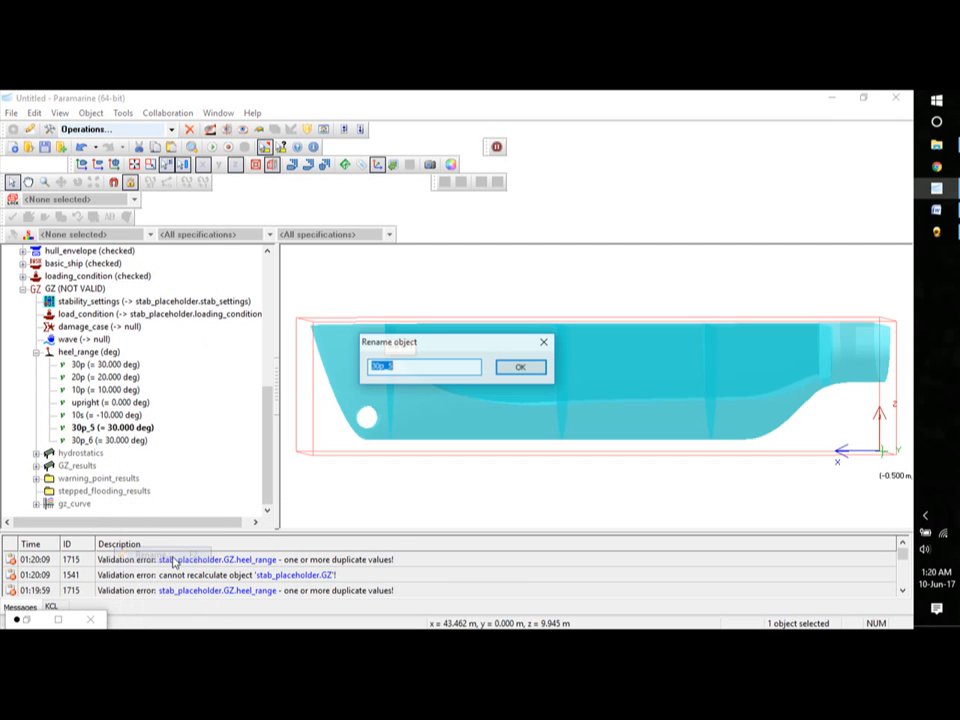
{"action": "type", "text": "2"}
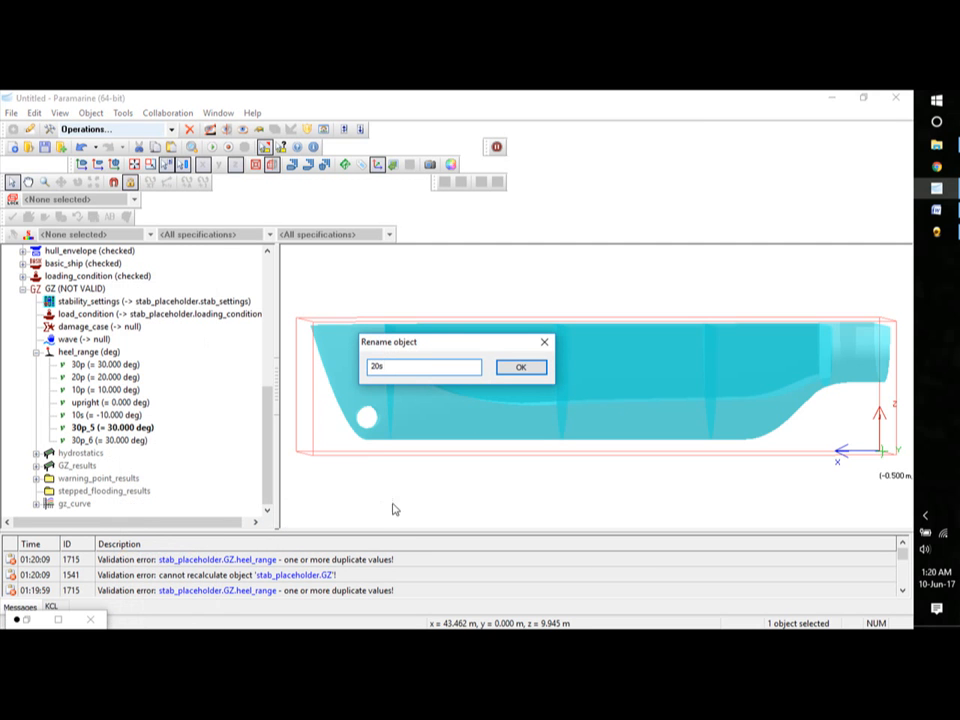
{"action": "type", "text": "0s"}
{"action": "left_click", "coordinate": [514, 370]}
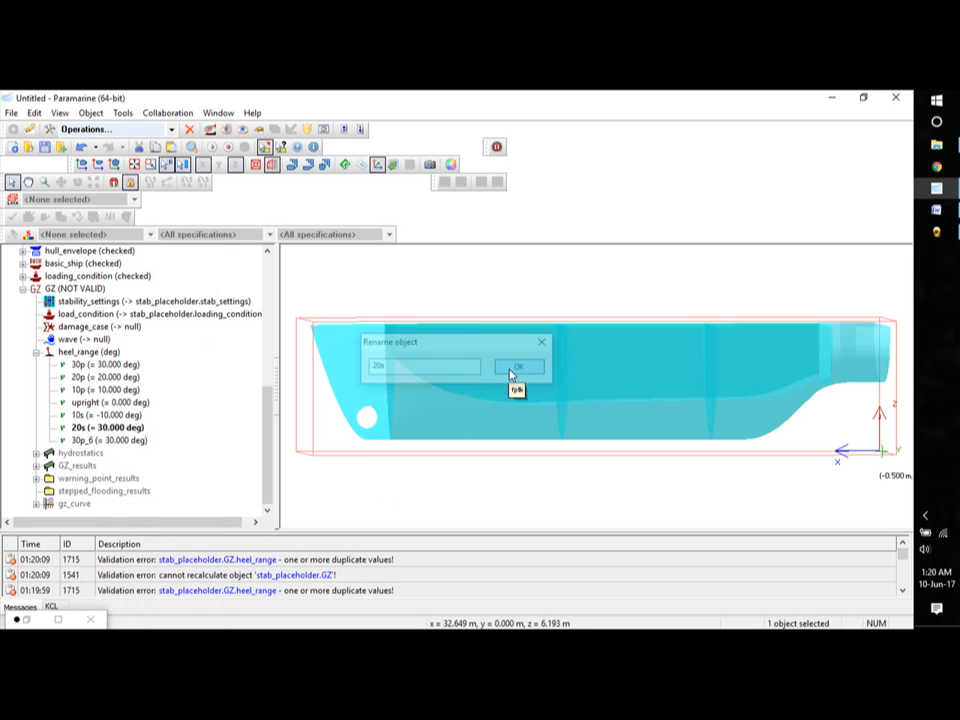
{"action": "double_click", "coordinate": [113, 430]}
{"action": "type", "text": "-"}
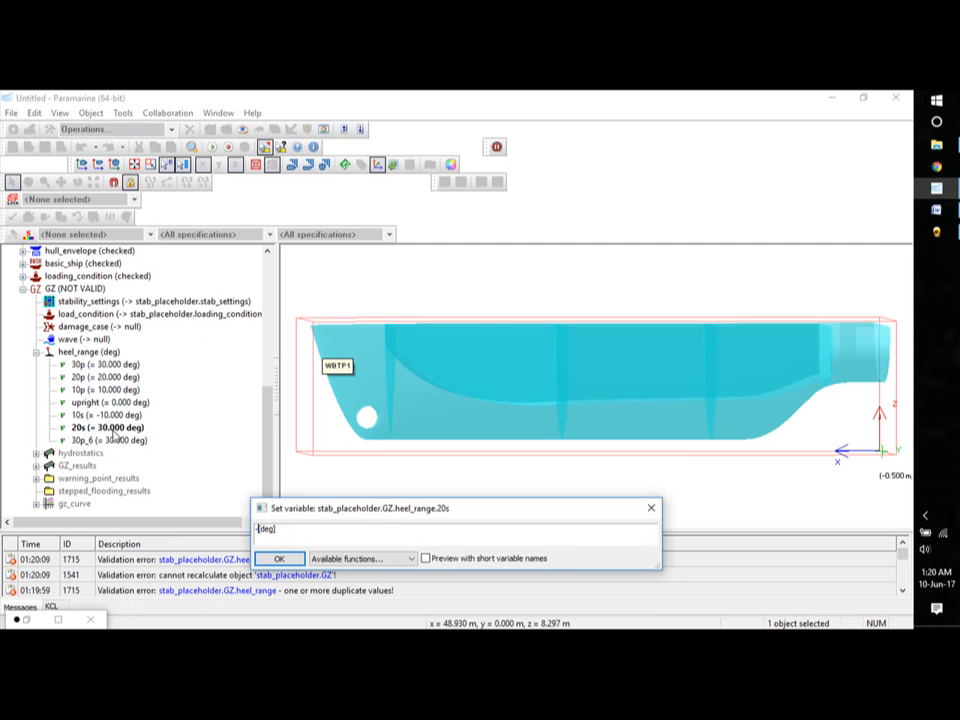
{"action": "type", "text": "20"}
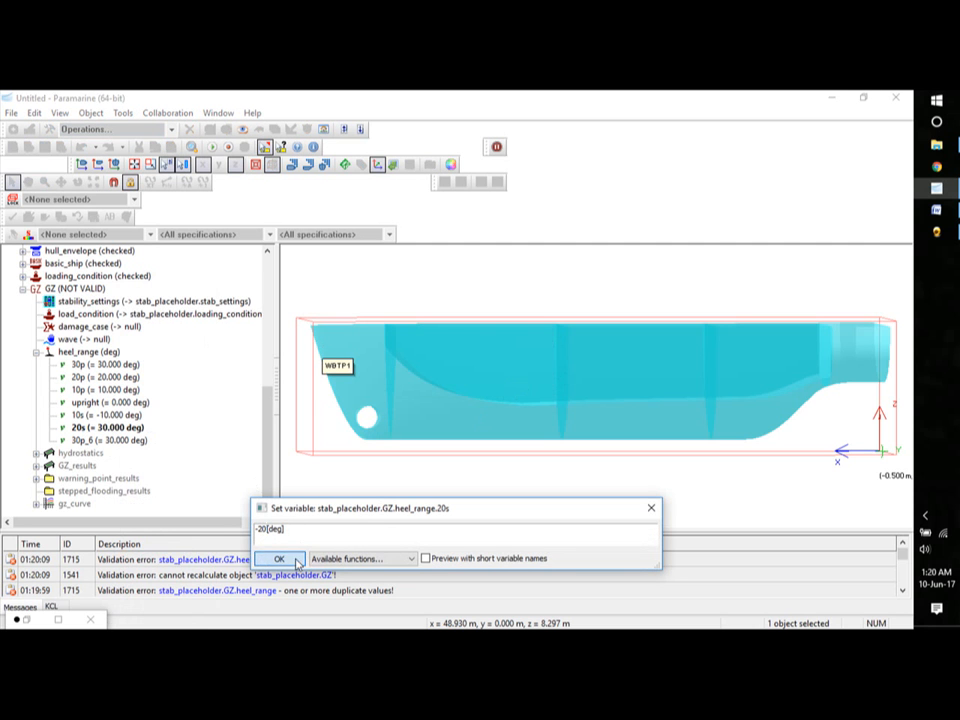
{"action": "left_click", "coordinate": [279, 559]}
Set the heel_range variable 30p_6 to -30 degrees and rename it as 30s.
{"action": "double_click", "coordinate": [112, 444]}
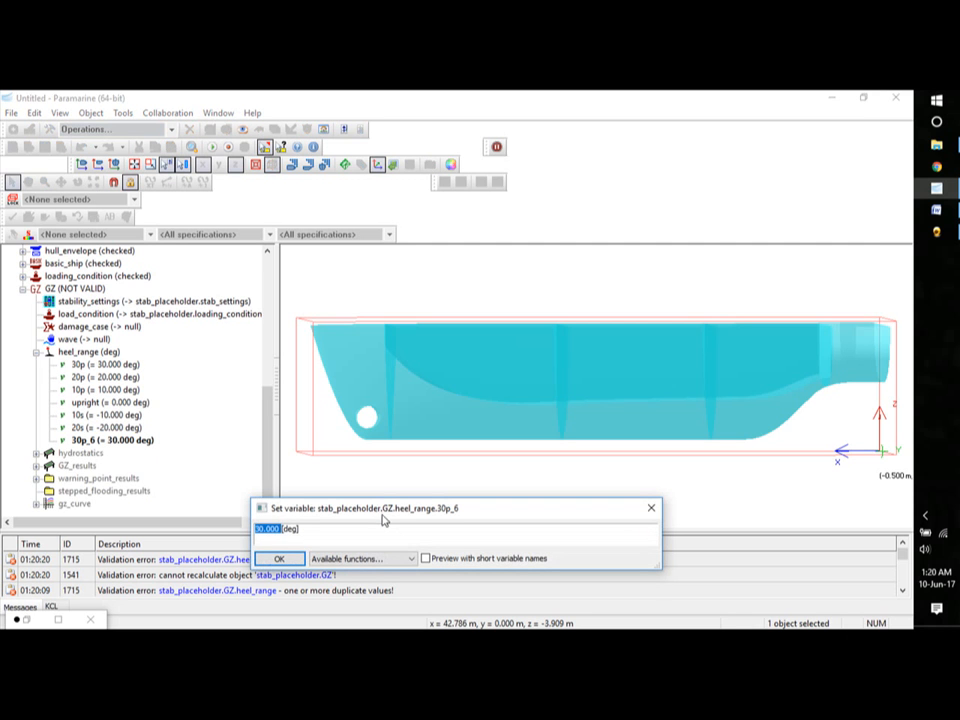
{"action": "type", "text": "-30"}
{"action": "left_click", "coordinate": [279, 559]}
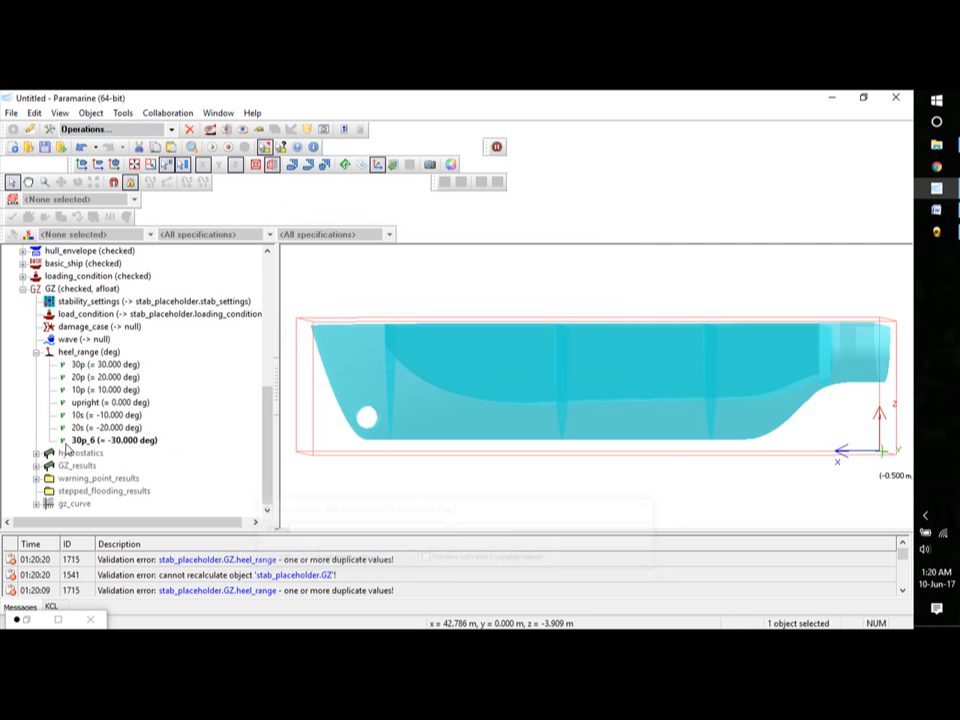
{"action": "right_click", "coordinate": [97, 440]}
{"action": "left_click", "coordinate": [138, 367]}
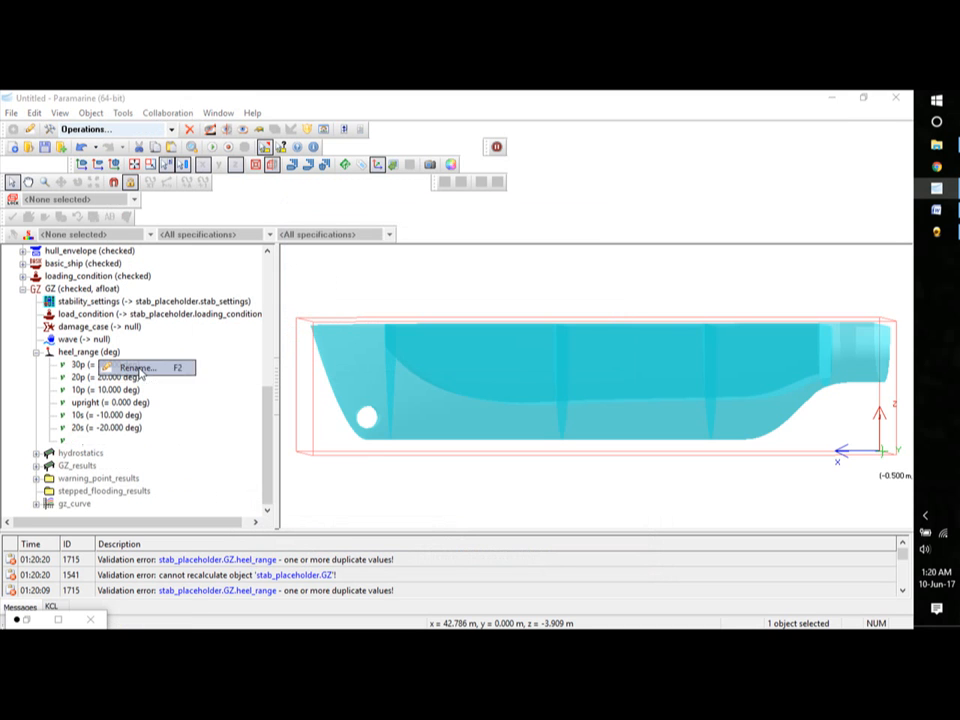
{"action": "type", "text": "3"}
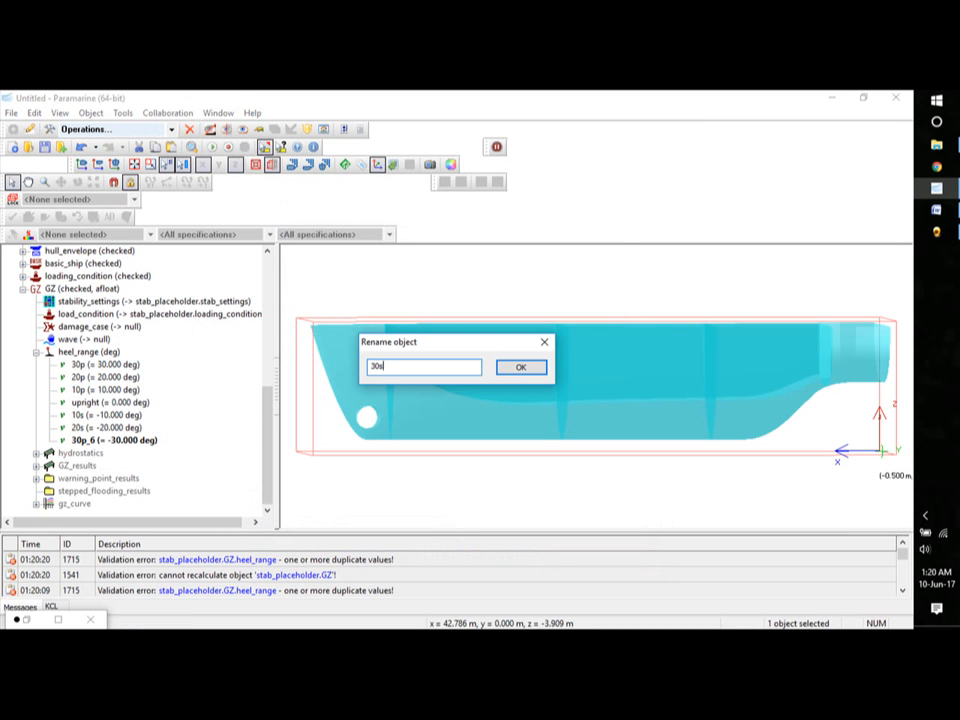
{"action": "type", "text": "0s"}
{"action": "left_click", "coordinate": [521, 367]}
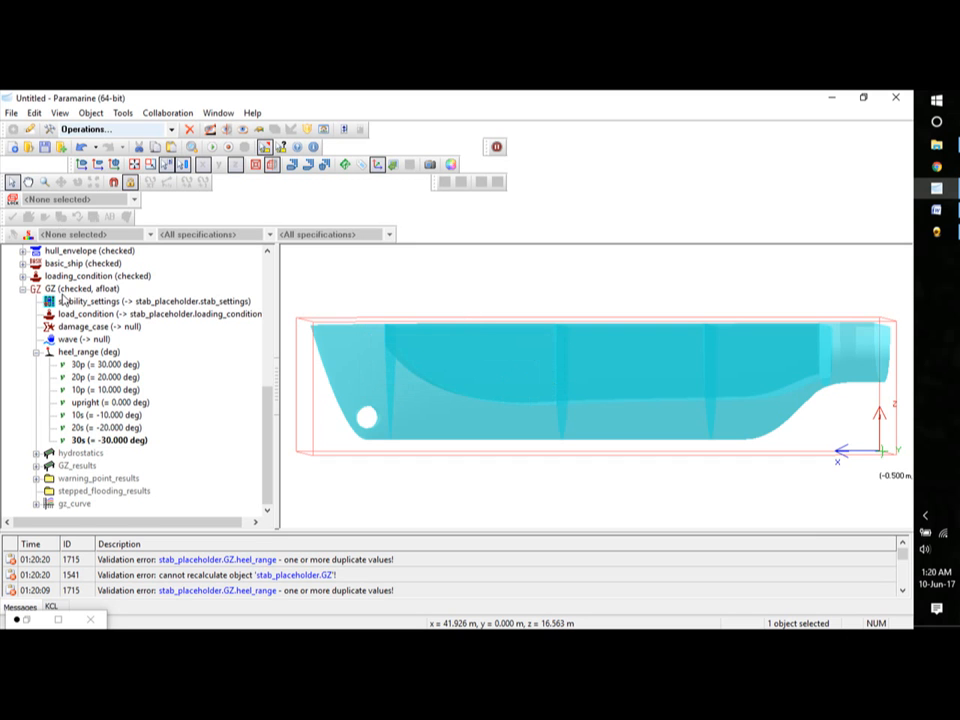
Expand tanks_on under loading_condition and collapse the details of every tank from fptk to ER.
{"action": "left_click", "coordinate": [22, 277]}
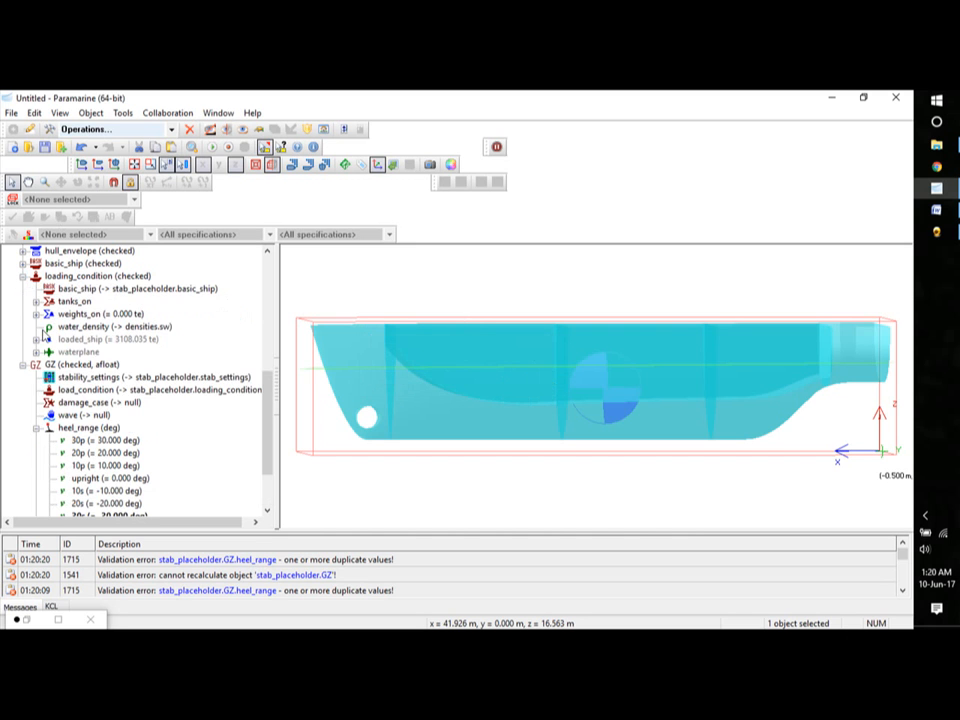
{"action": "left_click", "coordinate": [36, 301]}
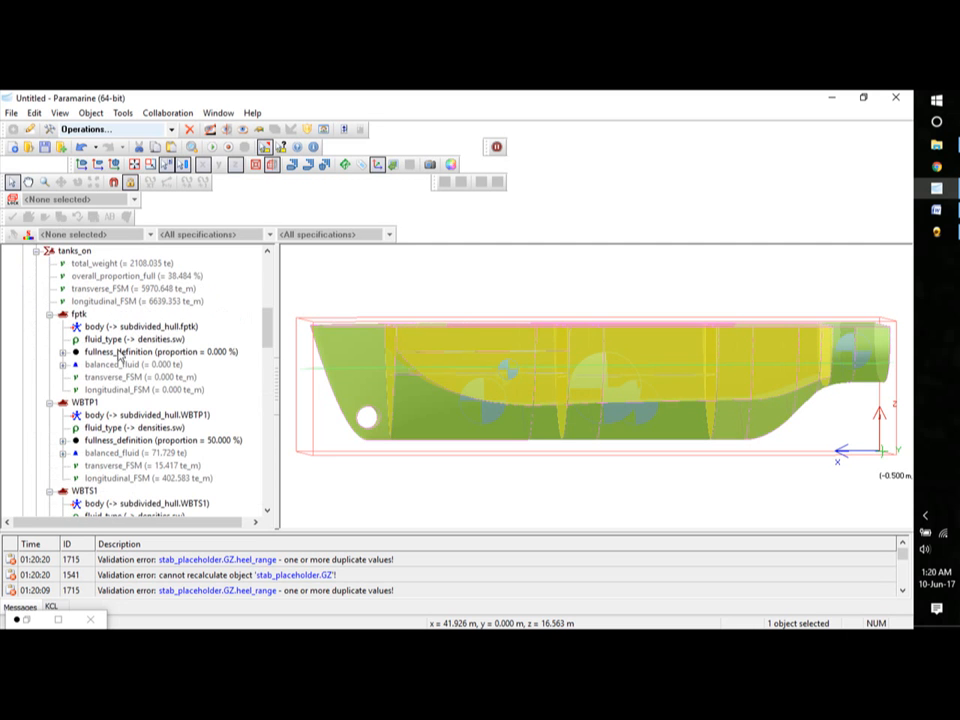
{"action": "left_click", "coordinate": [49, 314]}
{"action": "left_click", "coordinate": [49, 326]}
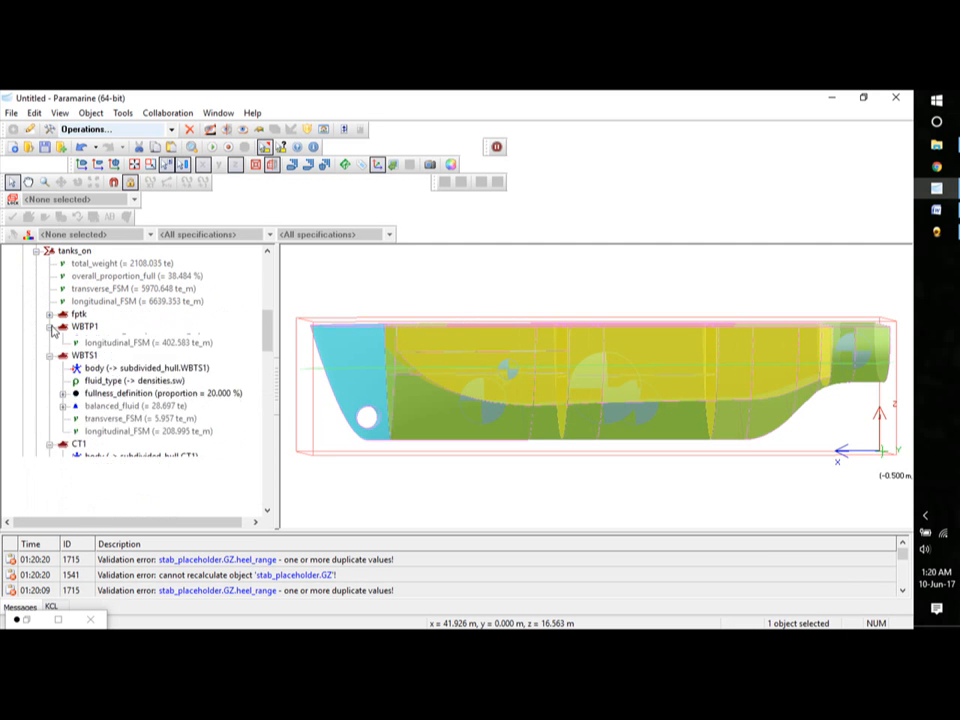
{"action": "left_click", "coordinate": [49, 339]}
{"action": "left_click", "coordinate": [49, 352]}
{"action": "left_click", "coordinate": [49, 364]}
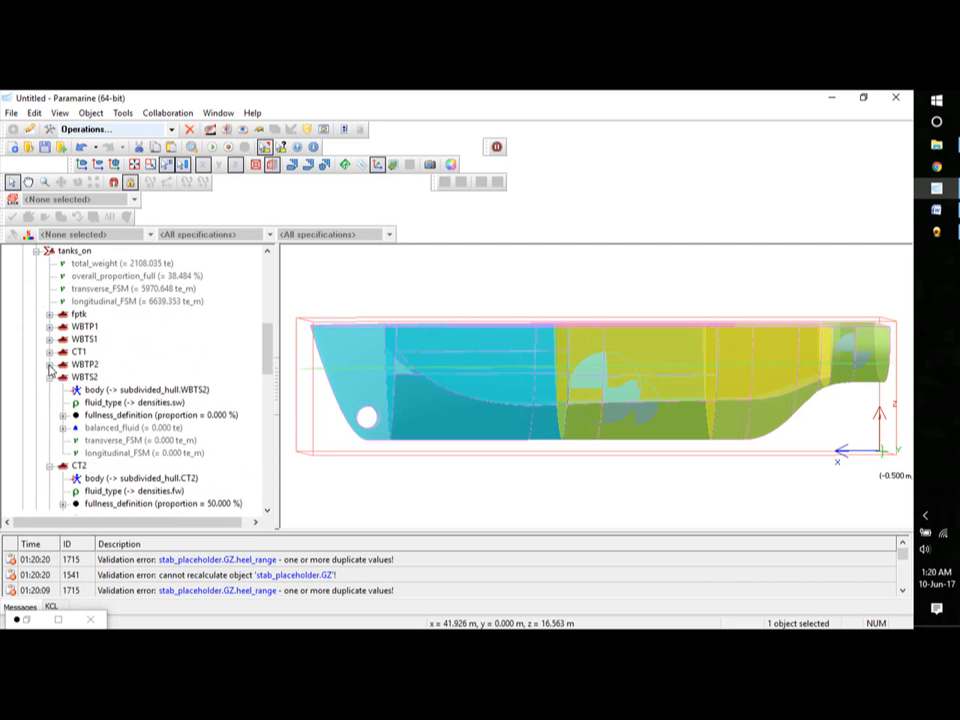
{"action": "left_click", "coordinate": [49, 377]}
{"action": "left_click", "coordinate": [49, 389]}
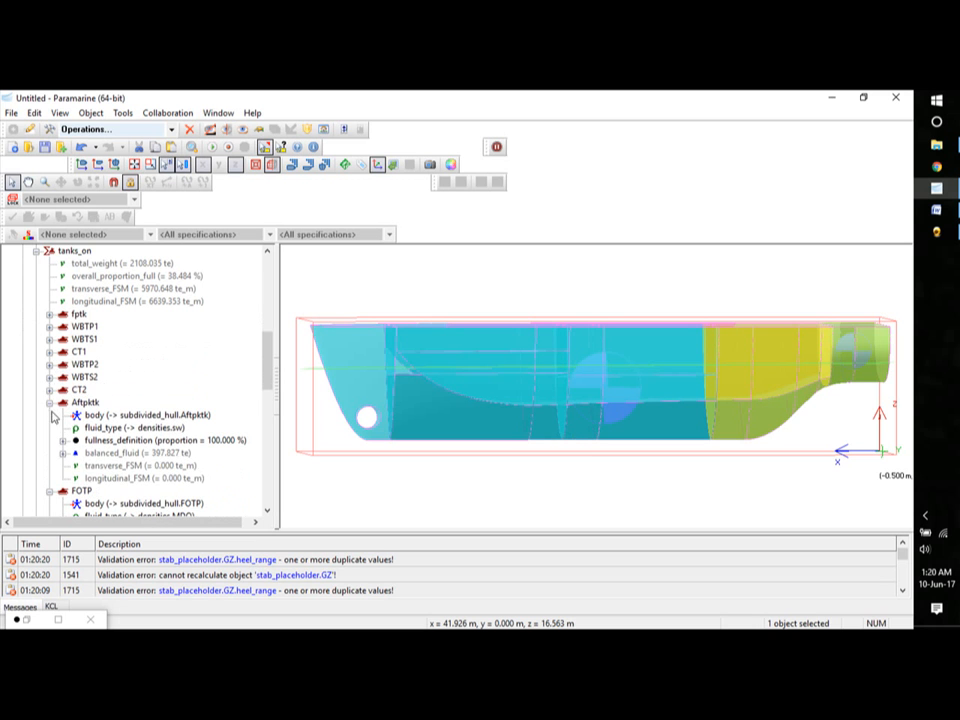
{"action": "left_click", "coordinate": [49, 402]}
{"action": "left_click", "coordinate": [49, 414]}
{"action": "left_click", "coordinate": [49, 427]}
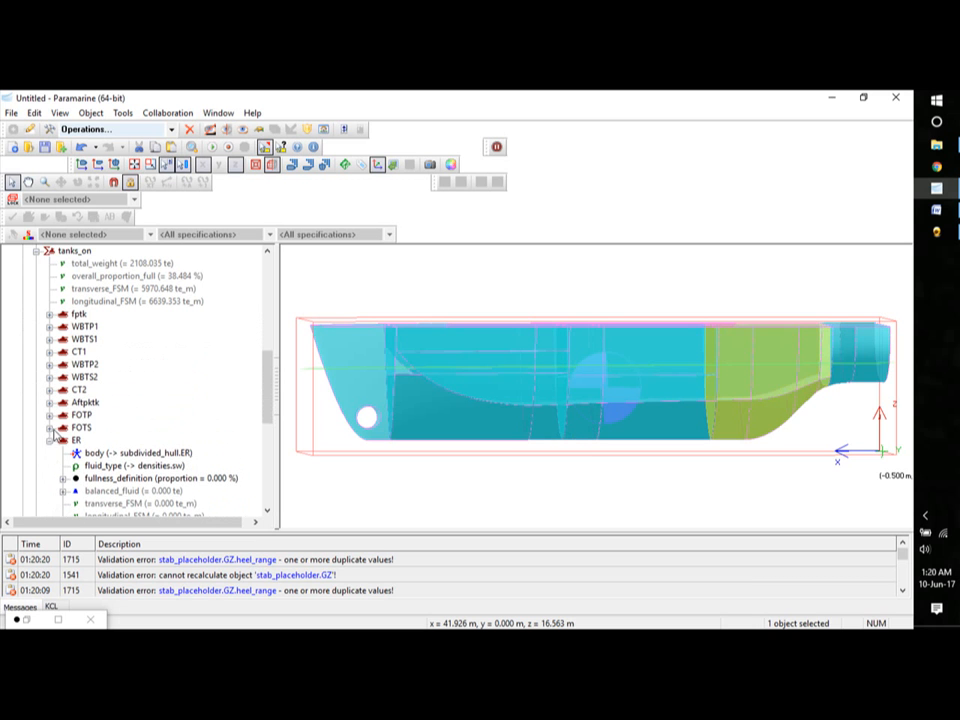
{"action": "left_click", "coordinate": [49, 440]}
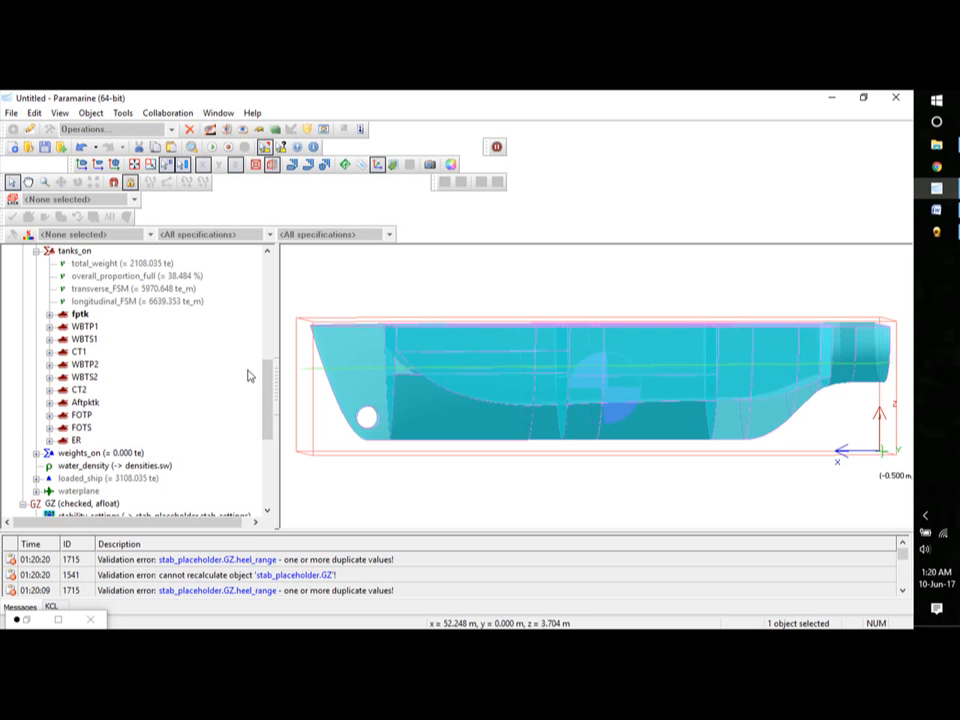
Add WBTP1 to the fptk selection and collapse subdivided_hull to hide its compartment bodies in the 3D view.
{"action": "left_click", "coordinate": [85, 328], "text": "ctrl"}
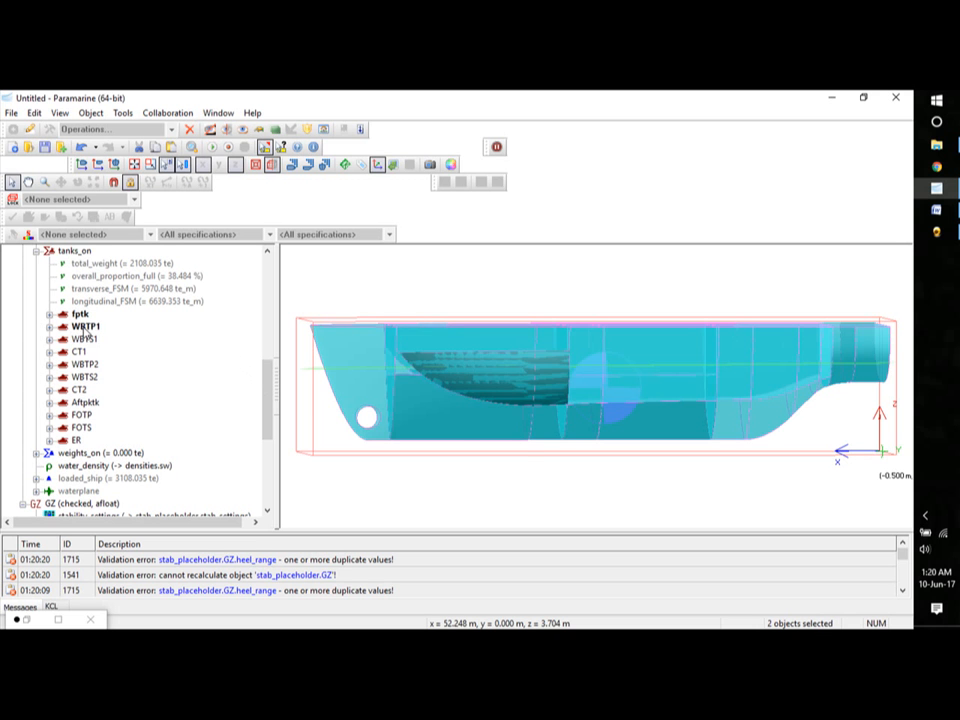
{"action": "middle_click_drag", "start_coordinate": [465, 450], "coordinate": [535, 455]}
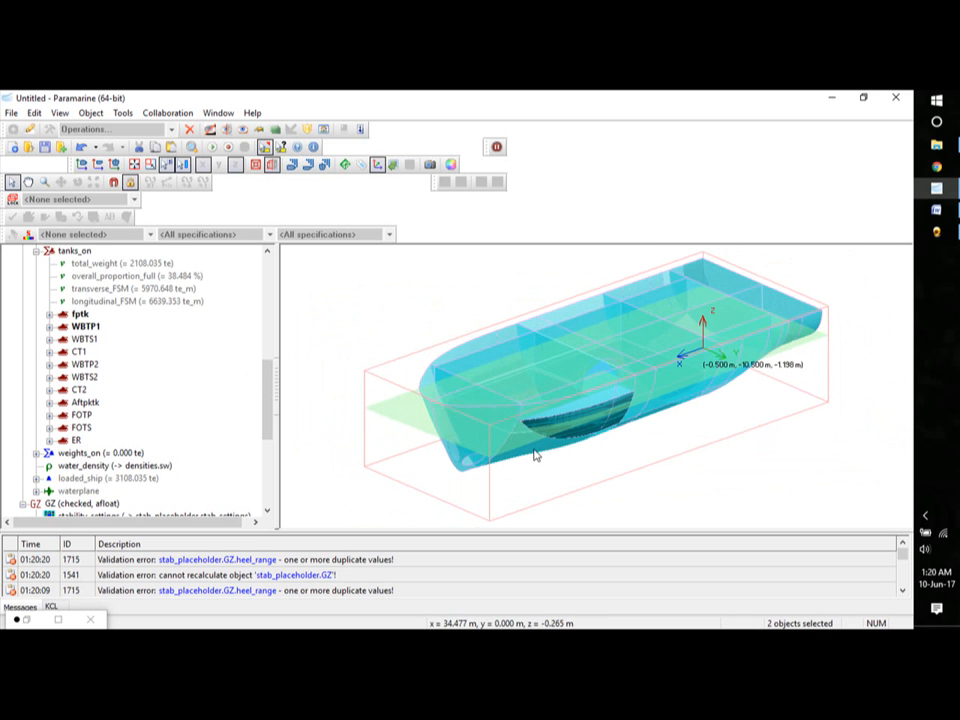
{"action": "left_click_drag", "start_coordinate": [266, 388], "coordinate": [268, 292]}
{"action": "left_click", "coordinate": [22, 314]}
{"action": "left_click", "coordinate": [9, 289]}
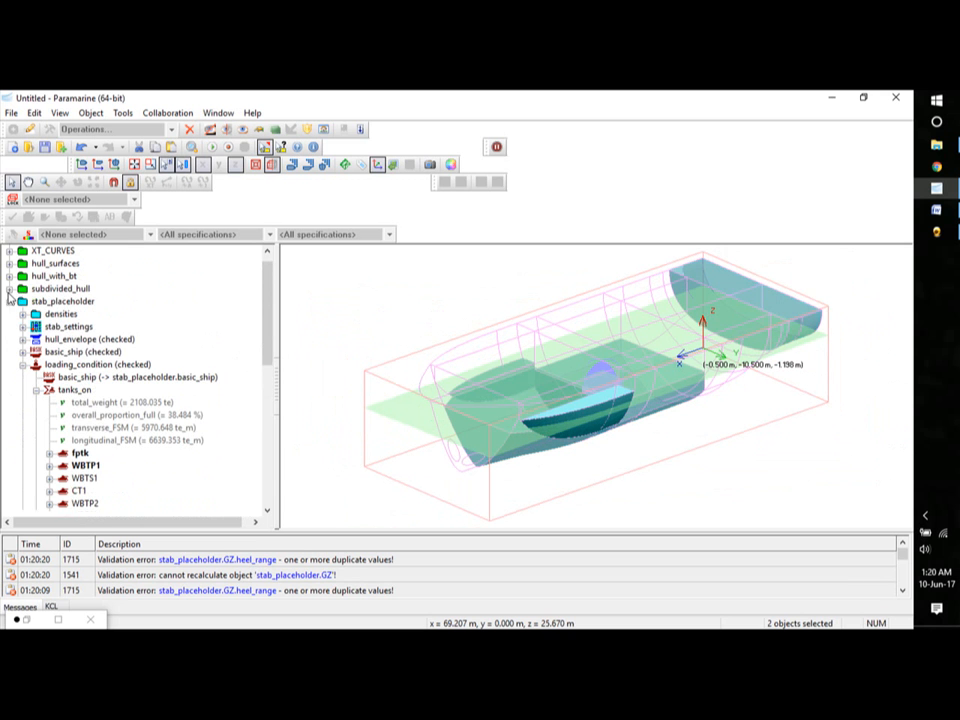
Add WBTS1, CT1, WBTP2, WBTS2, CT2, Aftpktk, FOTP and FOTS to the selection to examine their fluid in the hull.
{"action": "left_click_drag", "start_coordinate": [267, 300], "coordinate": [268, 365]}
{"action": "left_click", "coordinate": [82, 327], "text": "ctrl"}
{"action": "left_click", "coordinate": [82, 339], "text": "ctrl"}
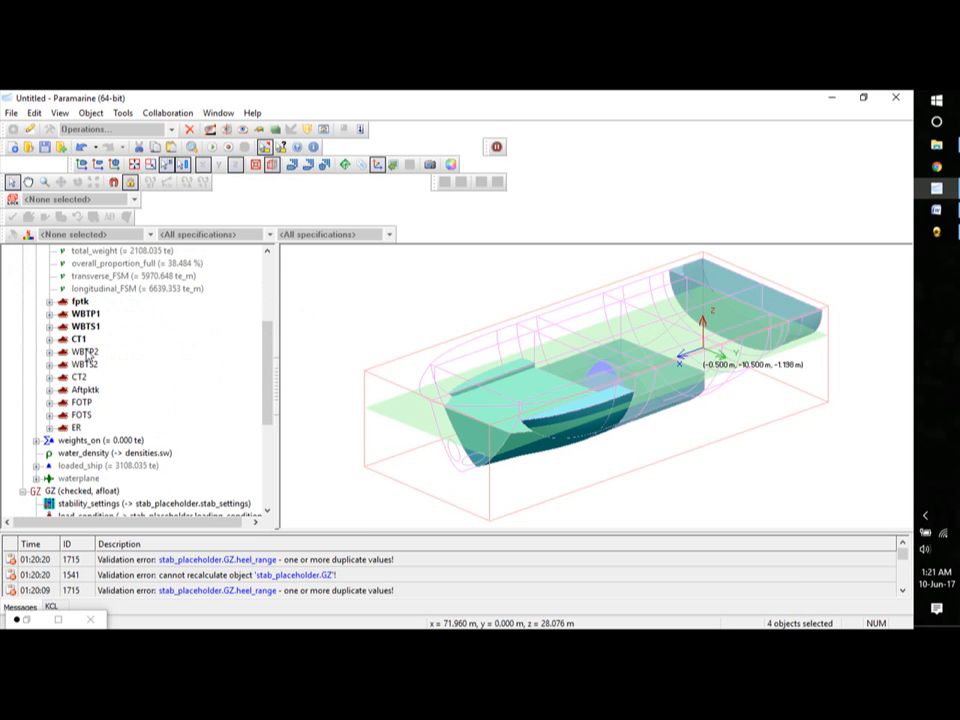
{"action": "left_click", "coordinate": [86, 352], "text": "ctrl"}
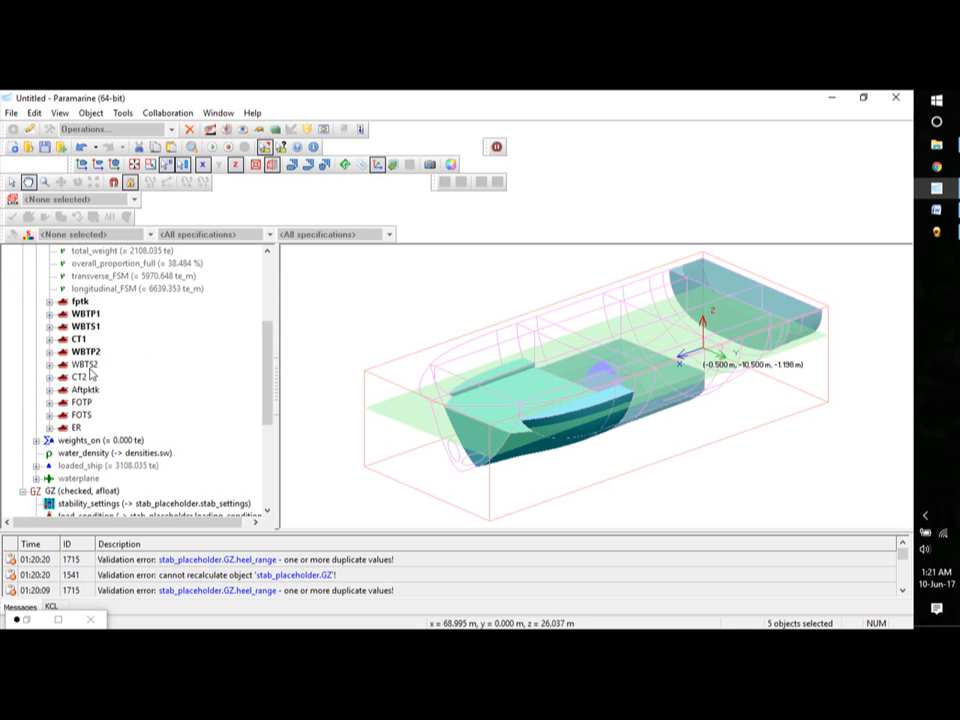
{"action": "left_click", "coordinate": [86, 364], "text": "ctrl"}
{"action": "left_click", "coordinate": [79, 377], "text": "ctrl"}
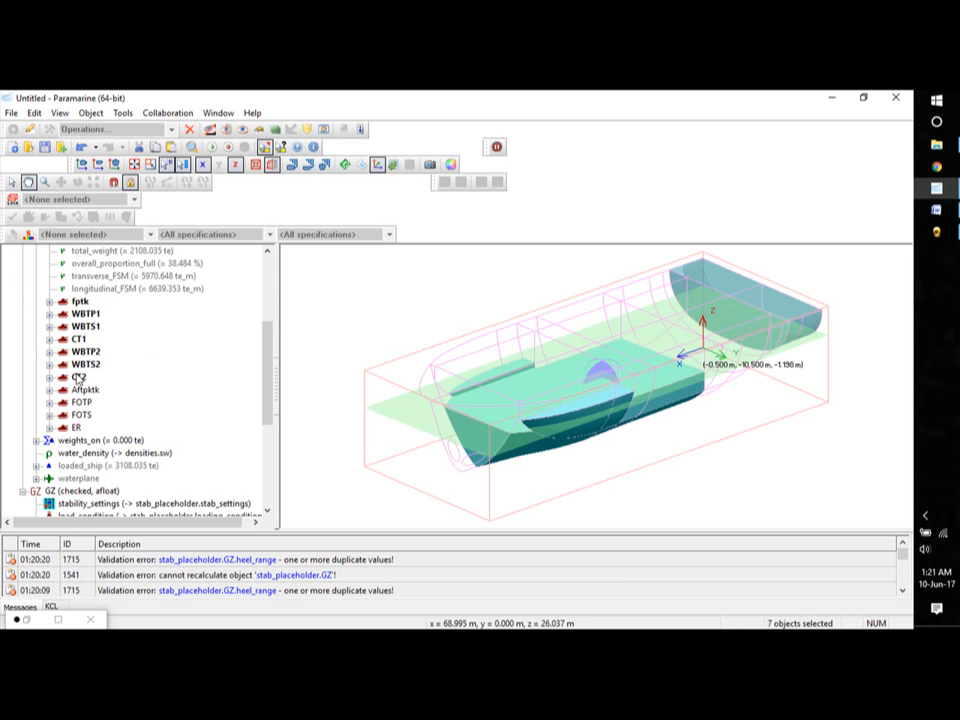
{"action": "left_click", "coordinate": [85, 390], "text": "ctrl"}
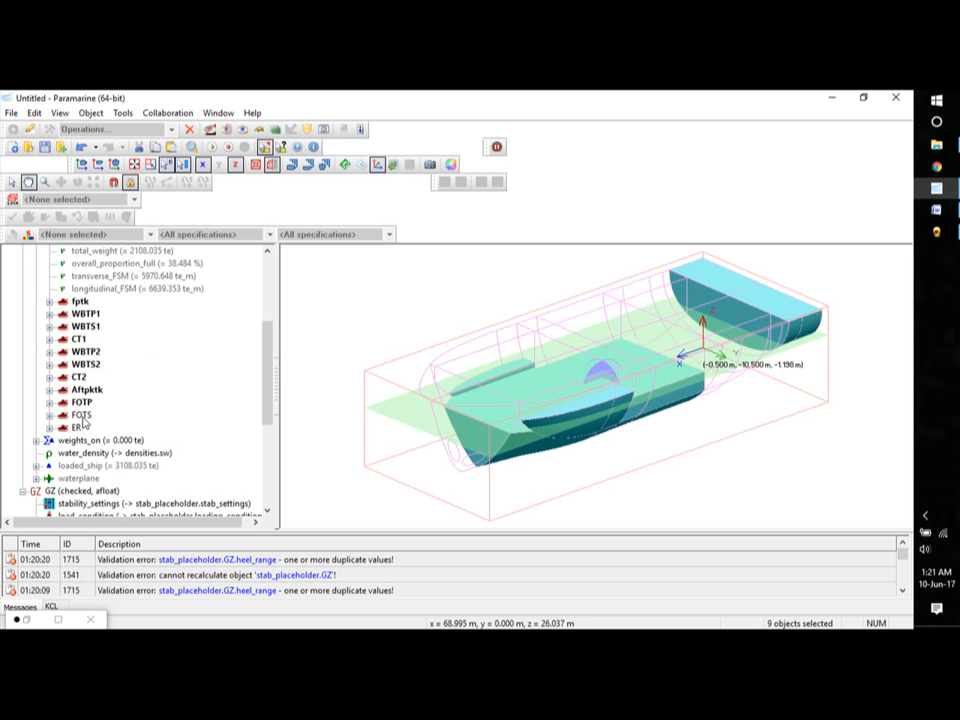
{"action": "left_click", "coordinate": [81, 415], "text": "ctrl"}
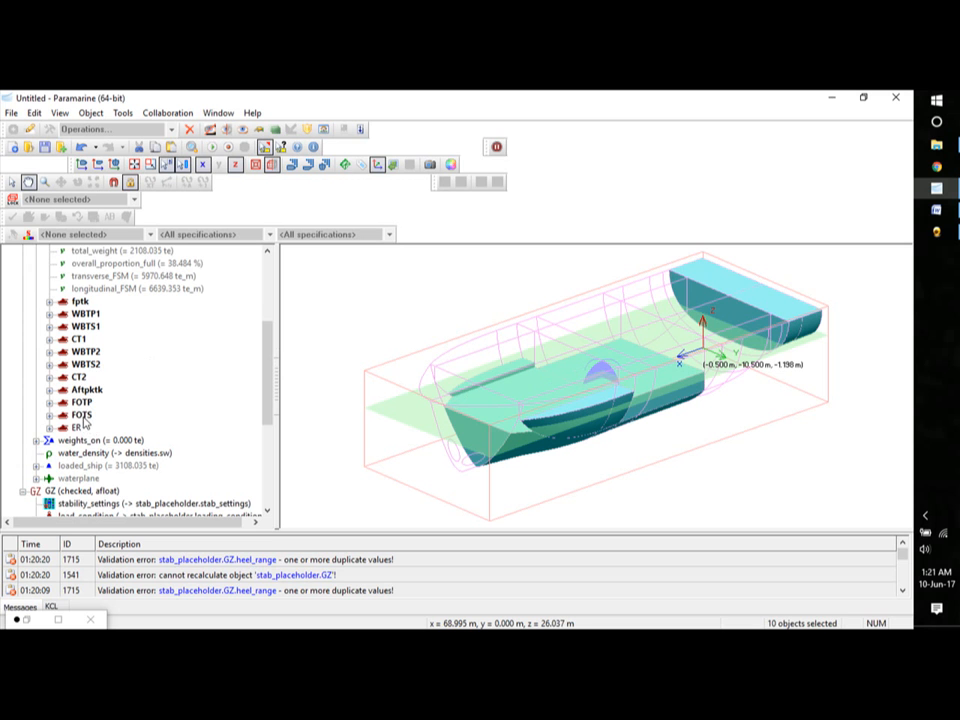
Set the fullness definition of the FOTP tank to a proportion of 20 %.
{"action": "left_click", "coordinate": [49, 402]}
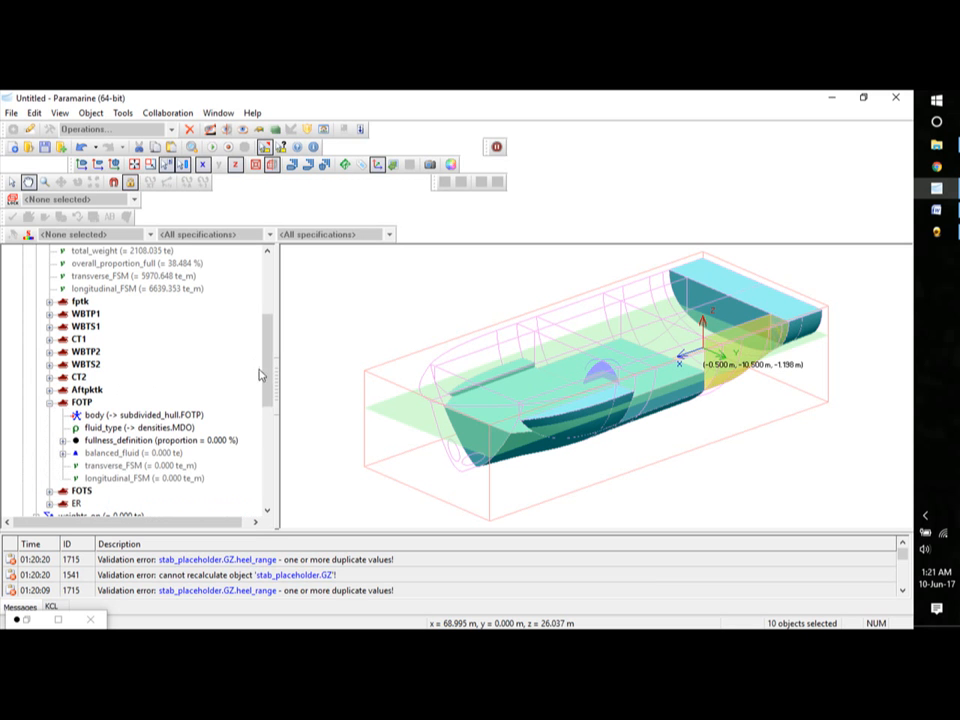
{"action": "double_click", "coordinate": [208, 442]}
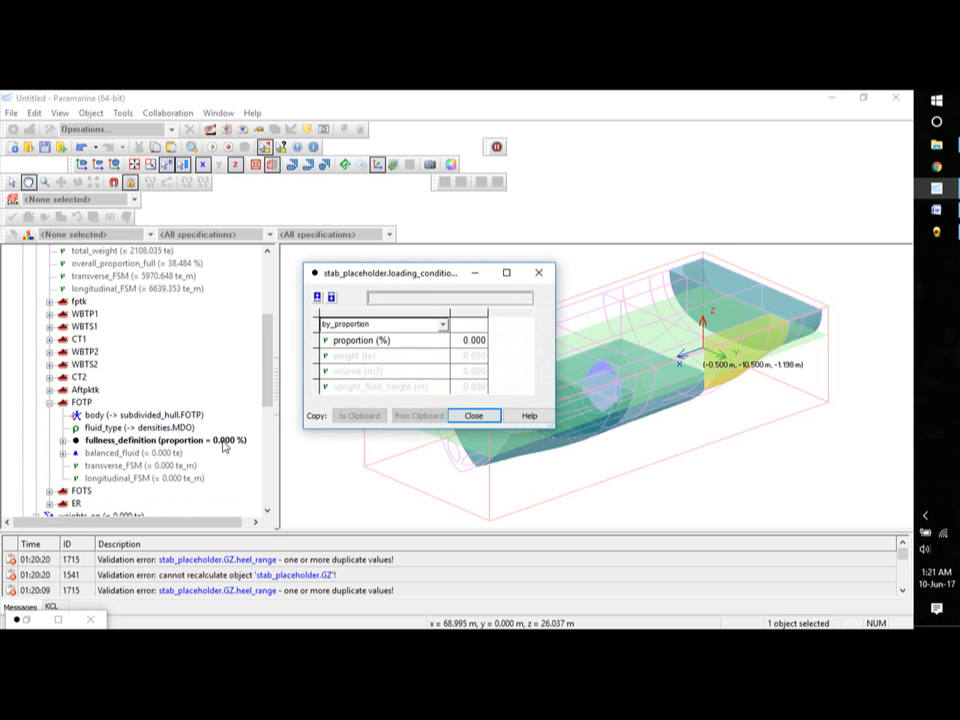
{"action": "left_click", "coordinate": [480, 341]}
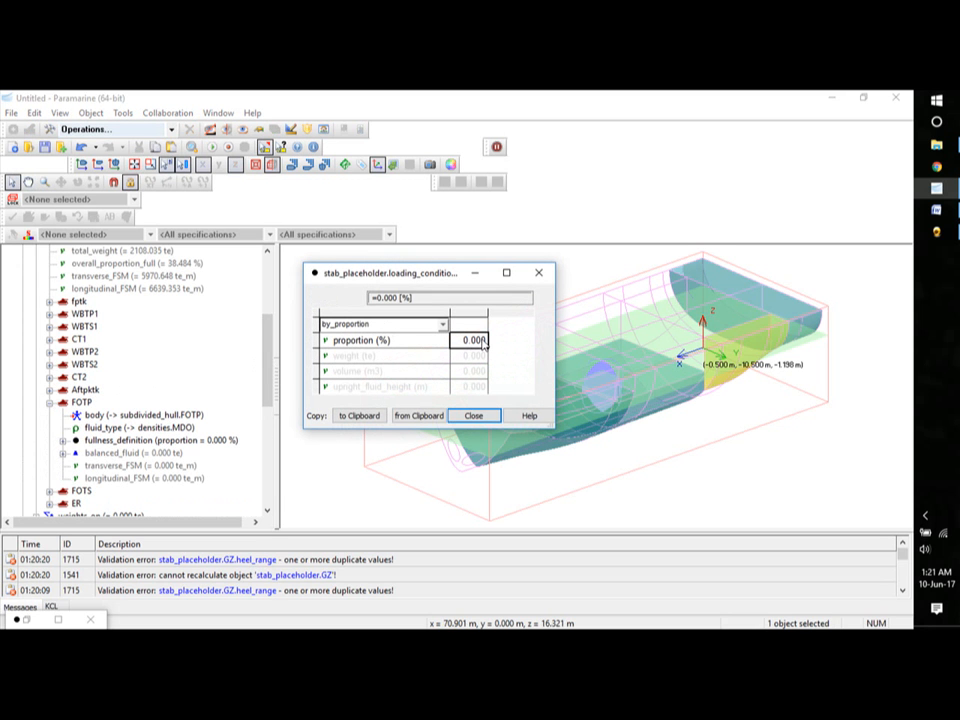
{"action": "type", "text": "20"}
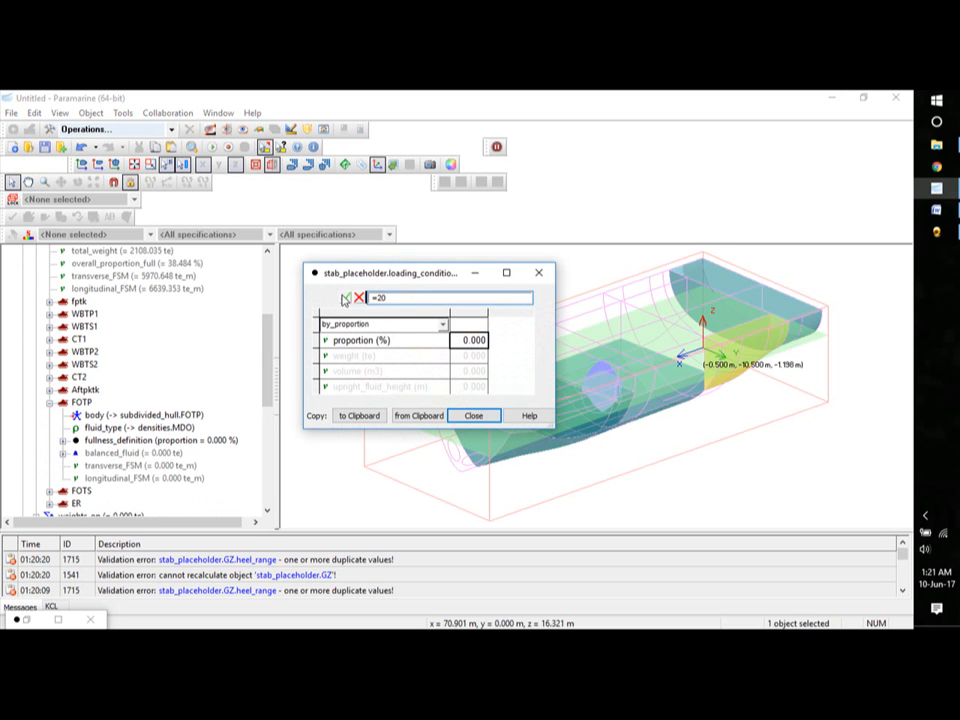
{"action": "left_click", "coordinate": [345, 297]}
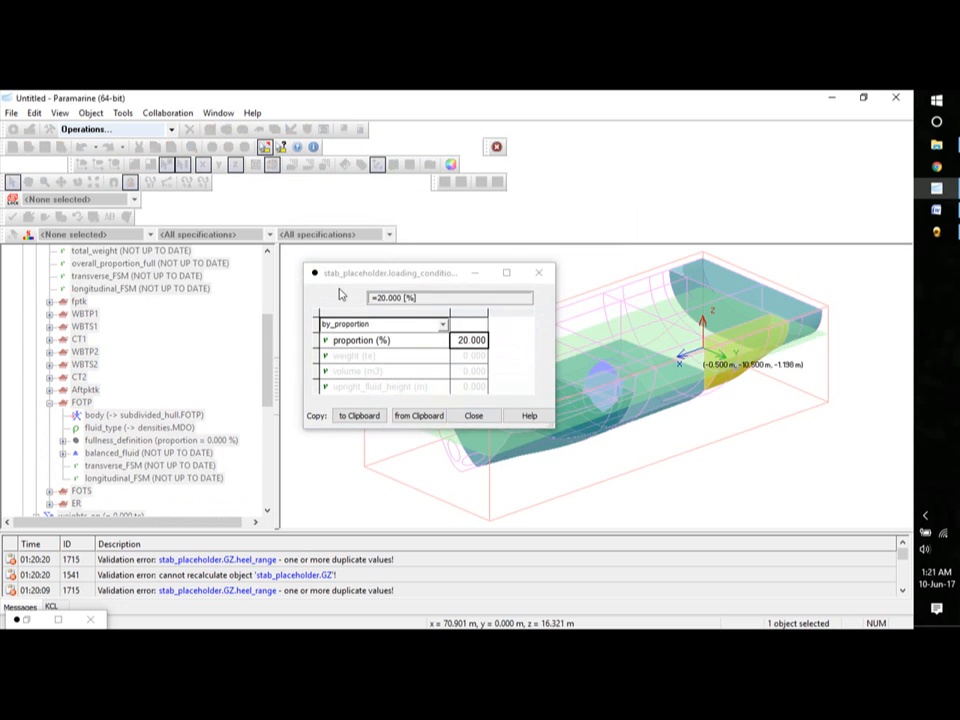
{"action": "left_click", "coordinate": [476, 415]}
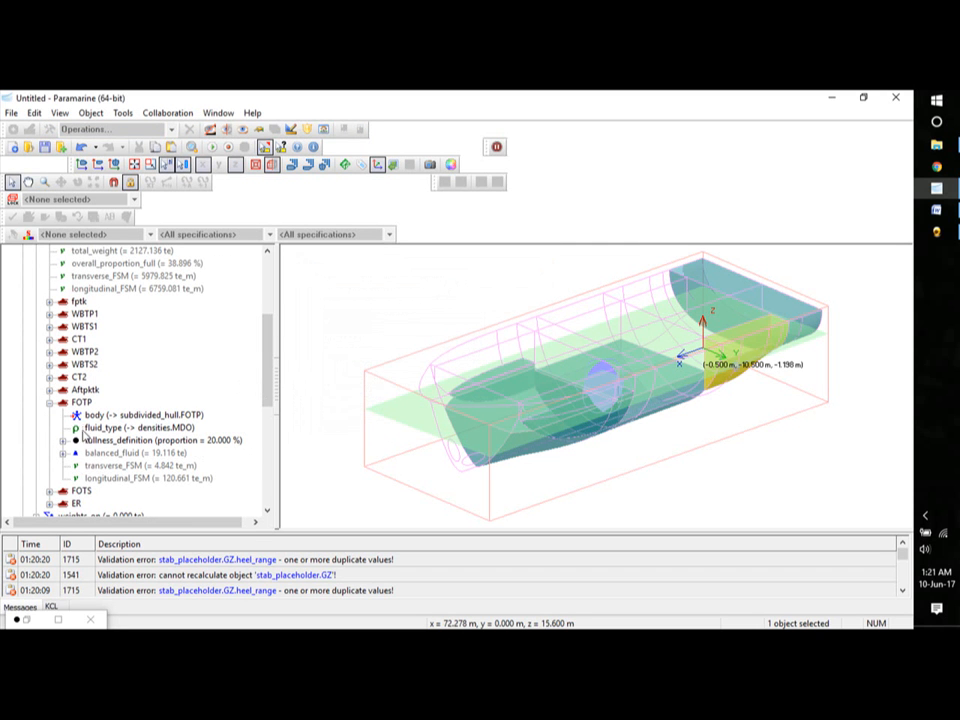
Set the fullness definition of the FOTS tank to a proportion of 20 %.
{"action": "left_click", "coordinate": [50, 491]}
{"action": "double_click", "coordinate": [215, 466]}
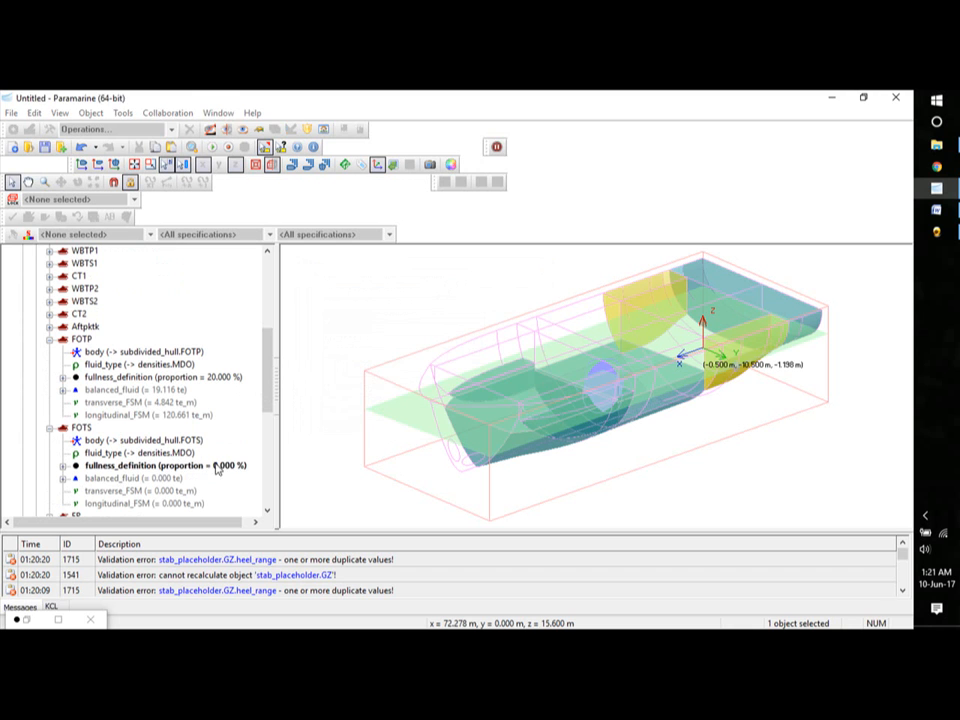
{"action": "left_click", "coordinate": [477, 341]}
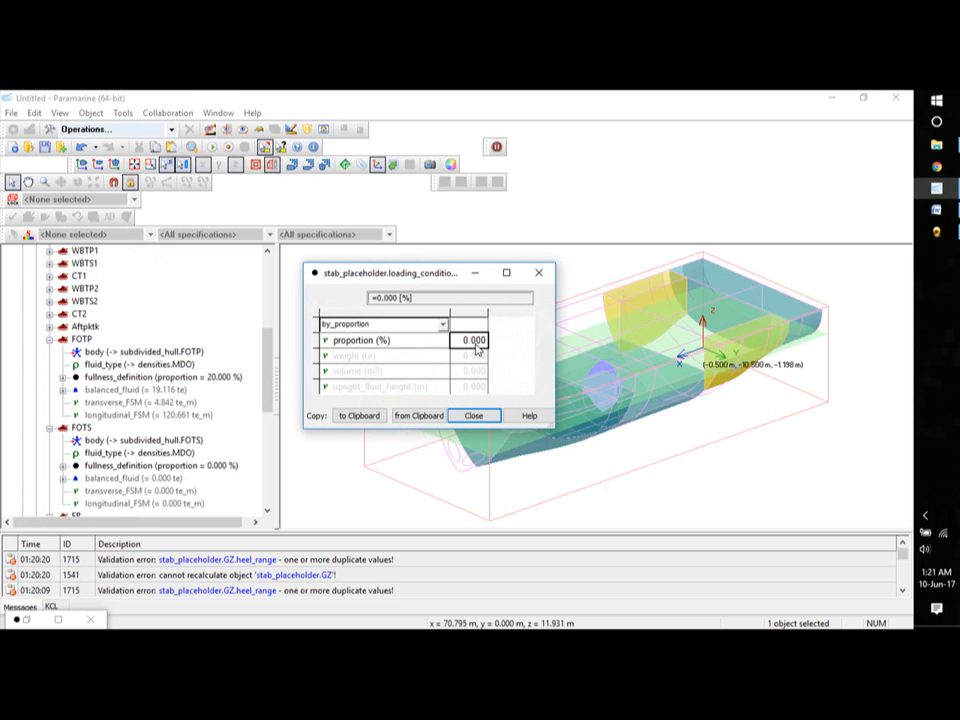
{"action": "type", "text": "=0"}
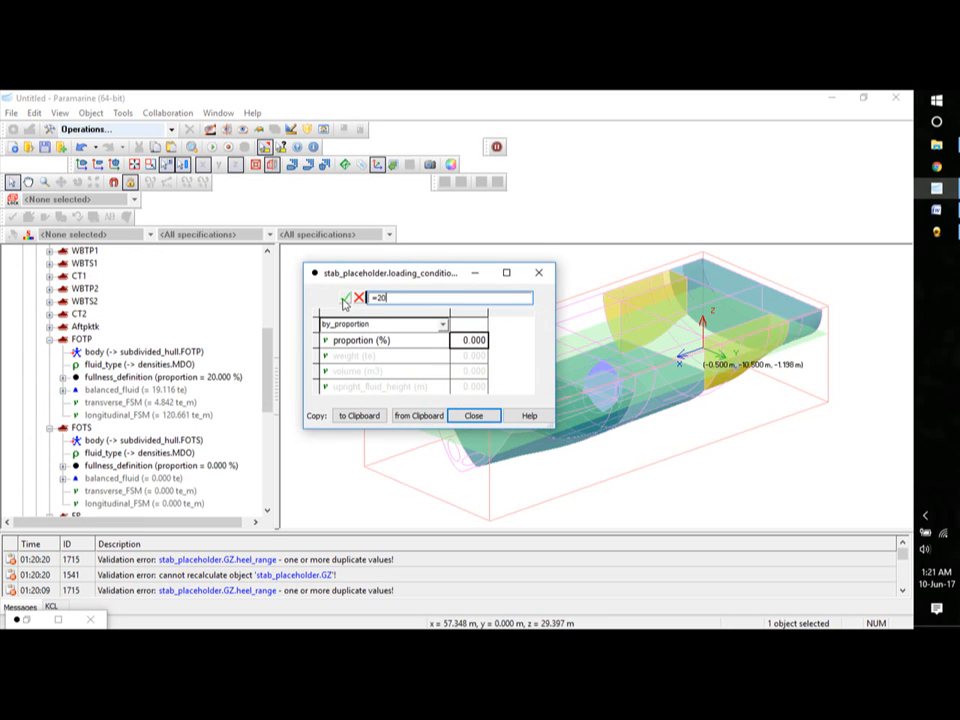
{"action": "left_click", "coordinate": [345, 297]}
{"action": "left_click", "coordinate": [472, 415]}
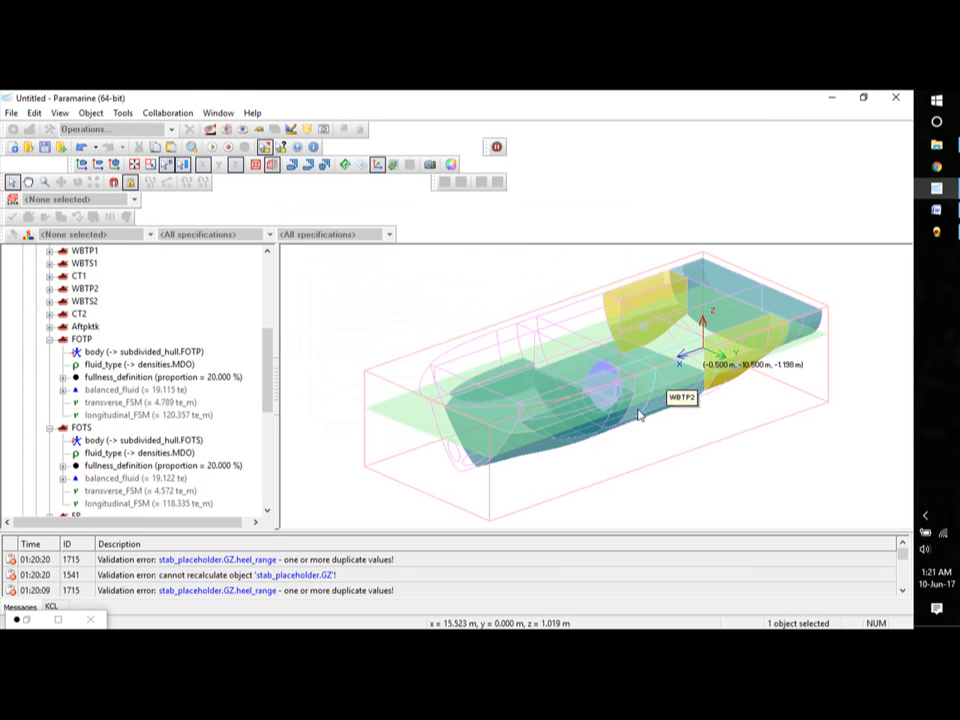
Collapse FOTP and FOTS and select all tanks from ER up to fptk to examine their fill levels in 3D.
{"action": "mouse_move", "coordinate": [676, 461]}
{"action": "left_mouse_down"}
{"action": "mouse_move", "coordinate": [658, 444]}
{"action": "mouse_move", "coordinate": [677, 444]}
{"action": "mouse_move", "coordinate": [665, 455]}
{"action": "left_mouse_up"}
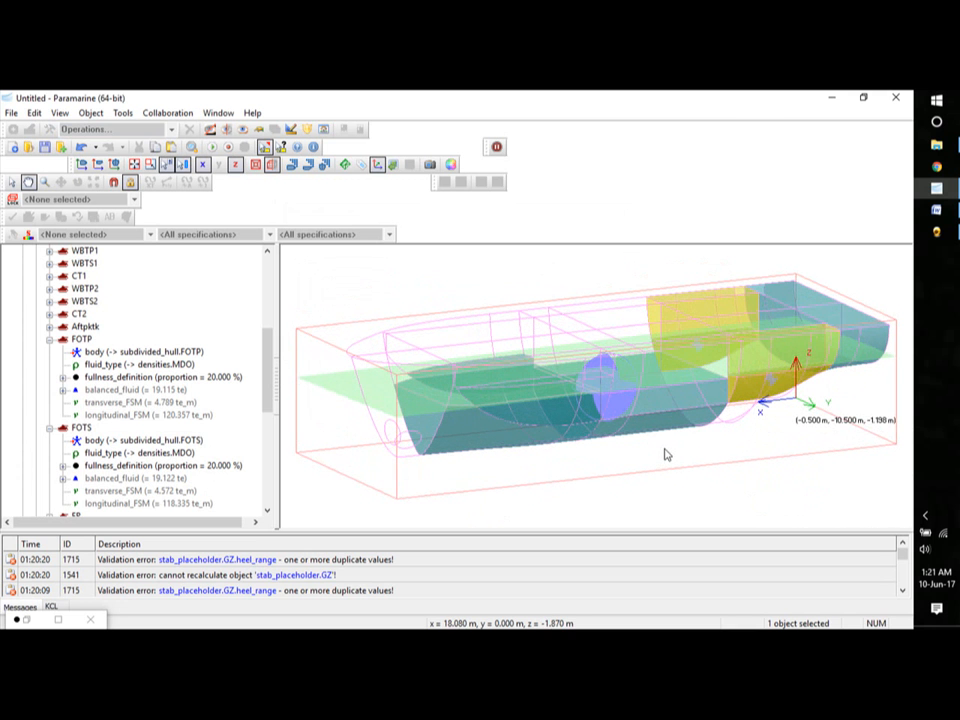
{"action": "left_click", "coordinate": [164, 279]}
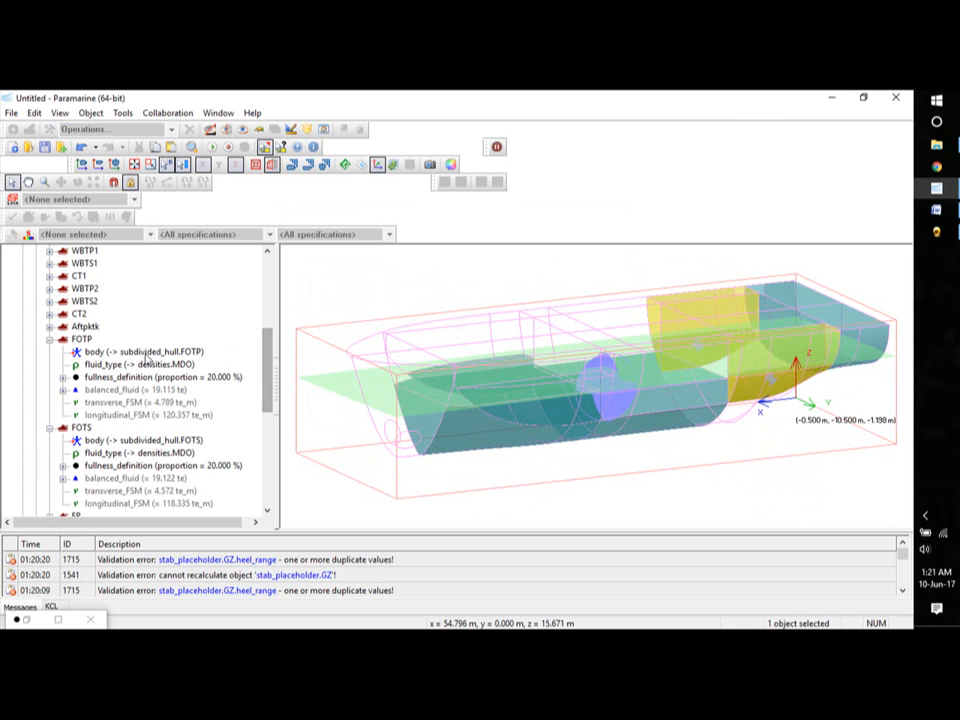
{"action": "left_click", "coordinate": [49, 339]}
{"action": "left_click", "coordinate": [49, 352]}
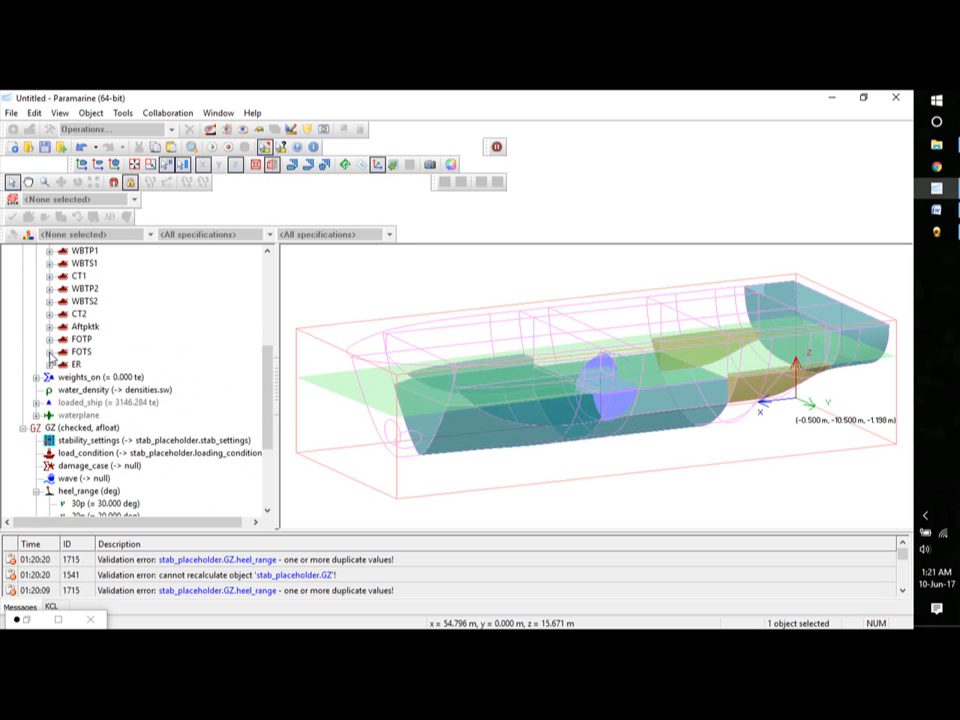
{"action": "left_click", "coordinate": [75, 364], "text": "ctrl"}
{"action": "left_click", "coordinate": [80, 352], "text": "ctrl"}
{"action": "left_click", "coordinate": [80, 339], "text": "ctrl"}
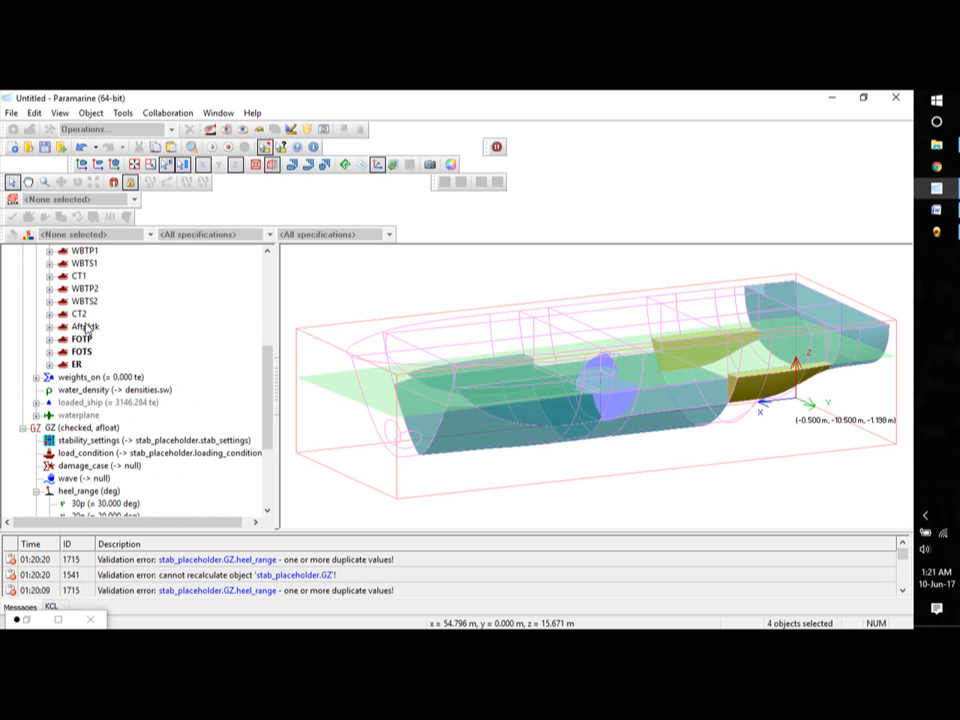
{"action": "left_click", "coordinate": [84, 326], "text": "ctrl"}
{"action": "left_click", "coordinate": [78, 314], "text": "ctrl"}
{"action": "left_click", "coordinate": [84, 301], "text": "ctrl"}
{"action": "left_click", "coordinate": [85, 288], "text": "ctrl"}
{"action": "left_click", "coordinate": [78, 275], "text": "ctrl"}
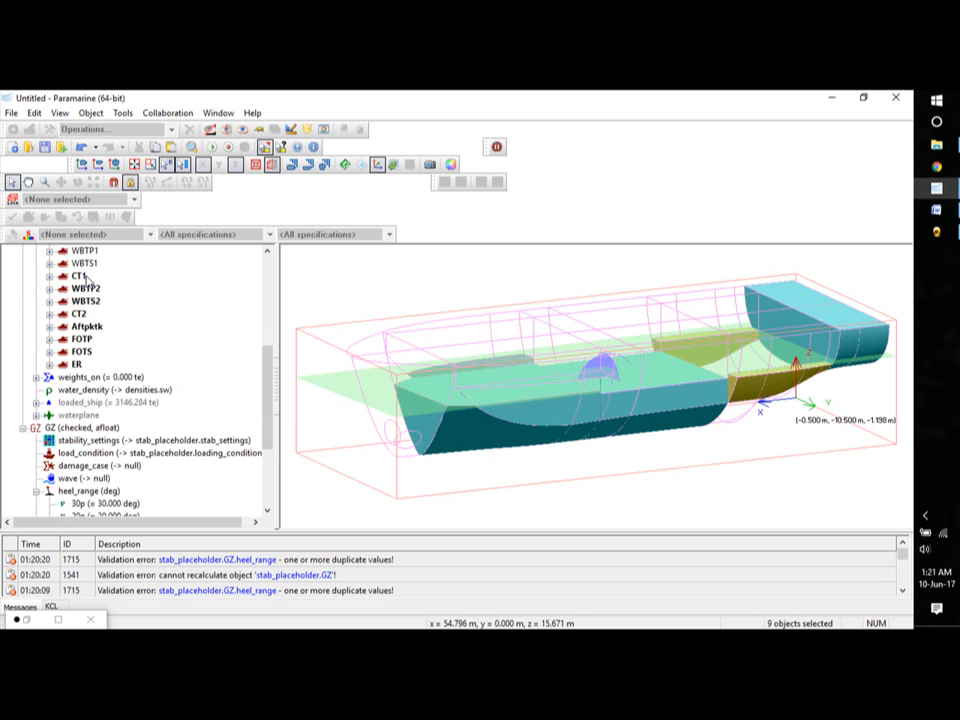
{"action": "left_click", "coordinate": [88, 263], "text": "ctrl"}
{"action": "left_click", "coordinate": [85, 250], "text": "ctrl"}
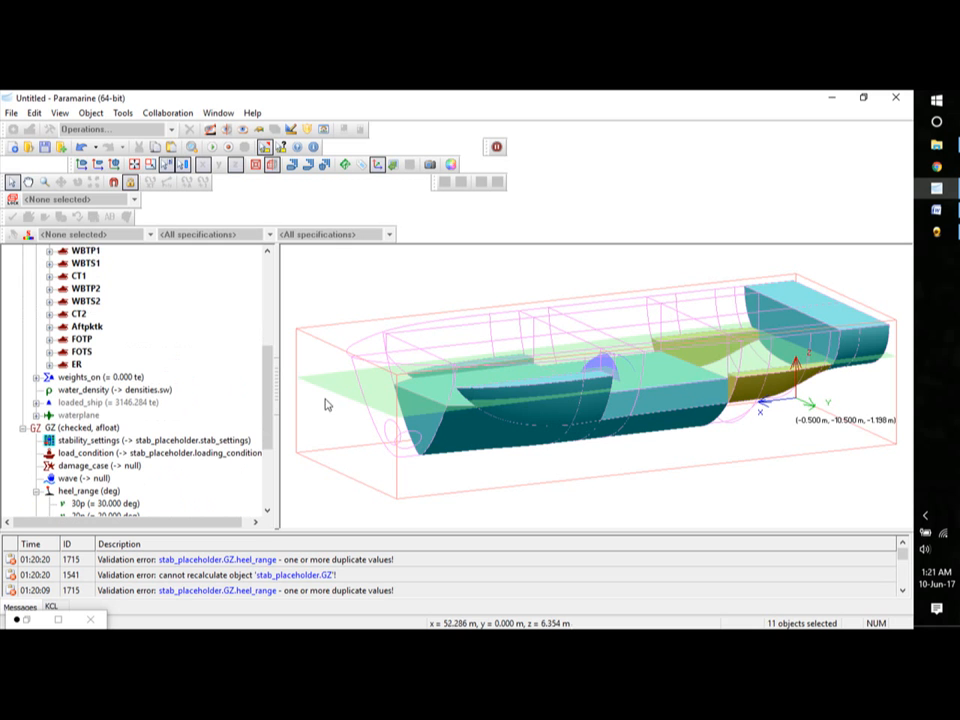
{"action": "left_click_drag", "start_coordinate": [270, 393], "coordinate": [278, 343]}
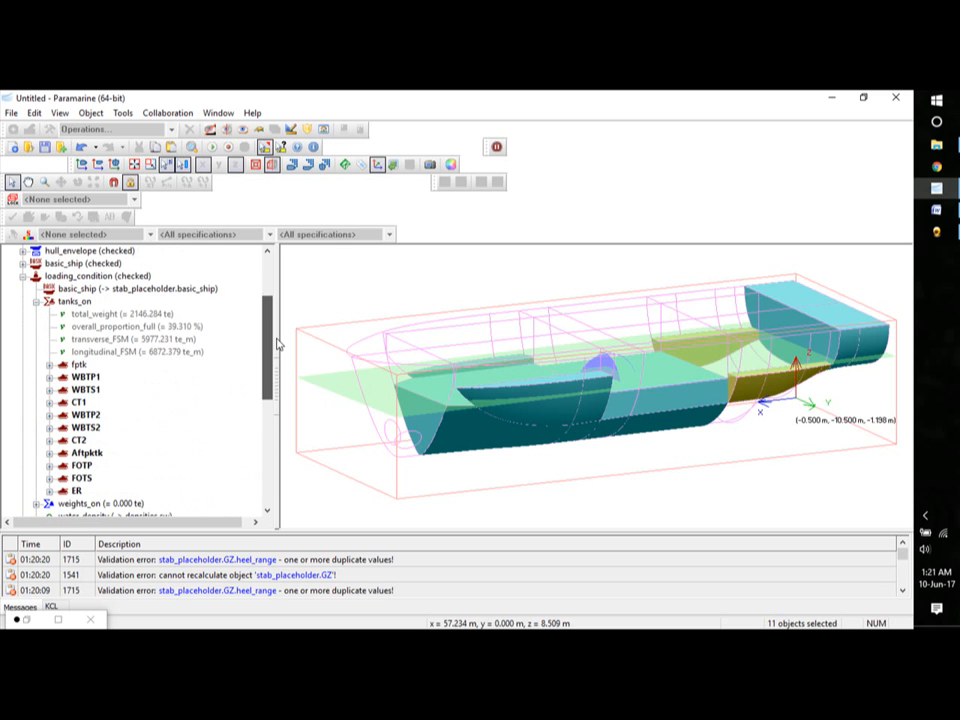
{"action": "left_click", "coordinate": [79, 365], "text": "ctrl"}
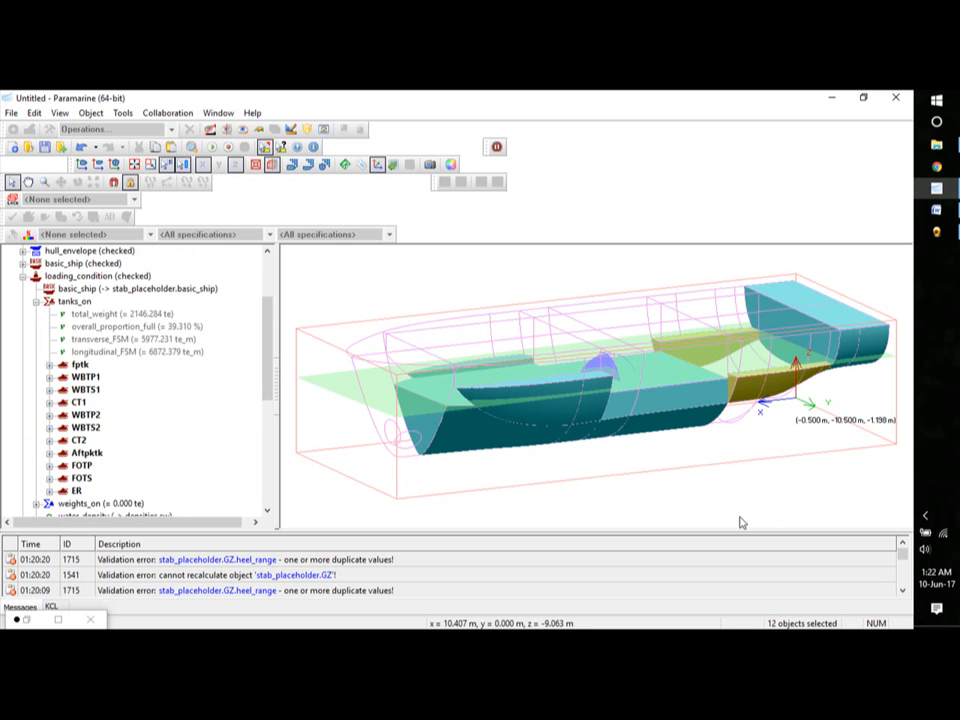
Collapse the heel range under GZ and open the gz_curve graph to examine the righting lever against heel angle.
{"action": "left_click_drag", "start_coordinate": [270, 311], "coordinate": [270, 418]}
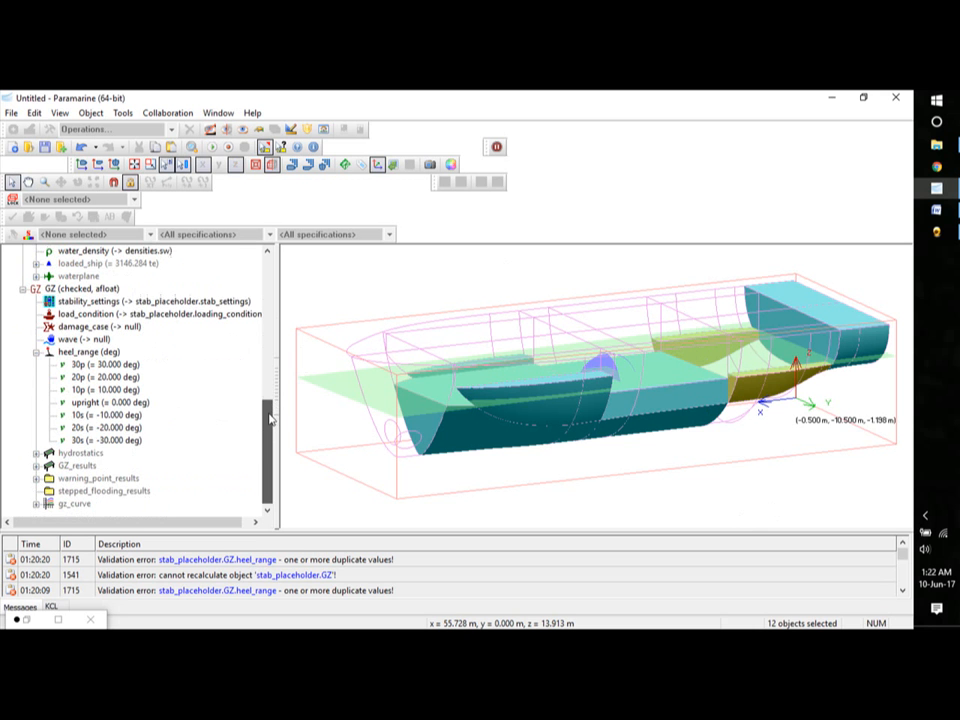
{"action": "left_click", "coordinate": [36, 352]}
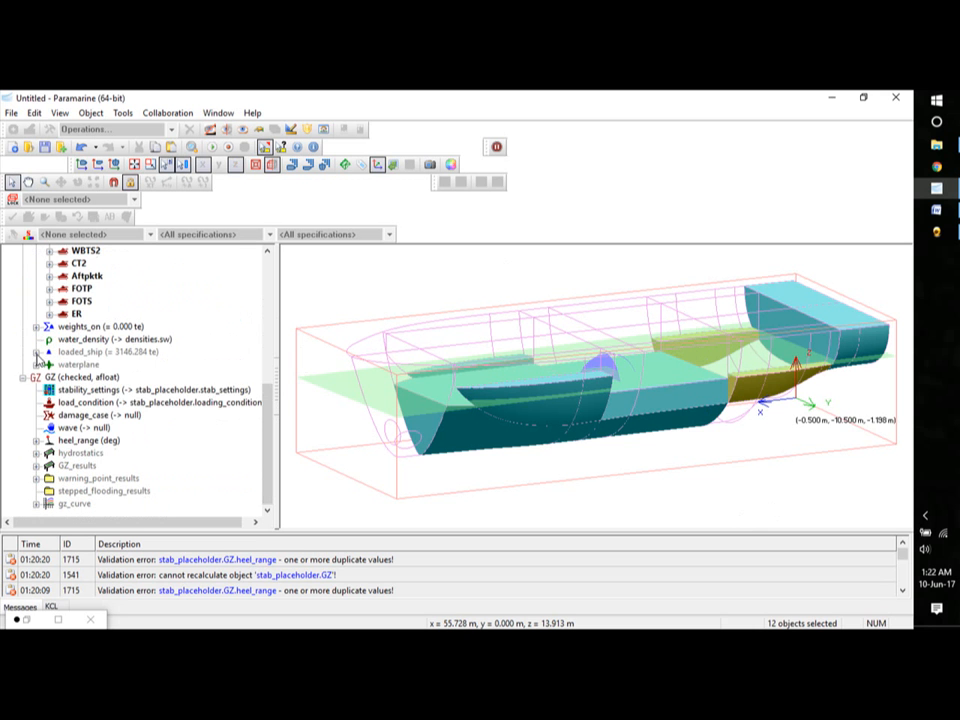
{"action": "double_click", "coordinate": [76, 504]}
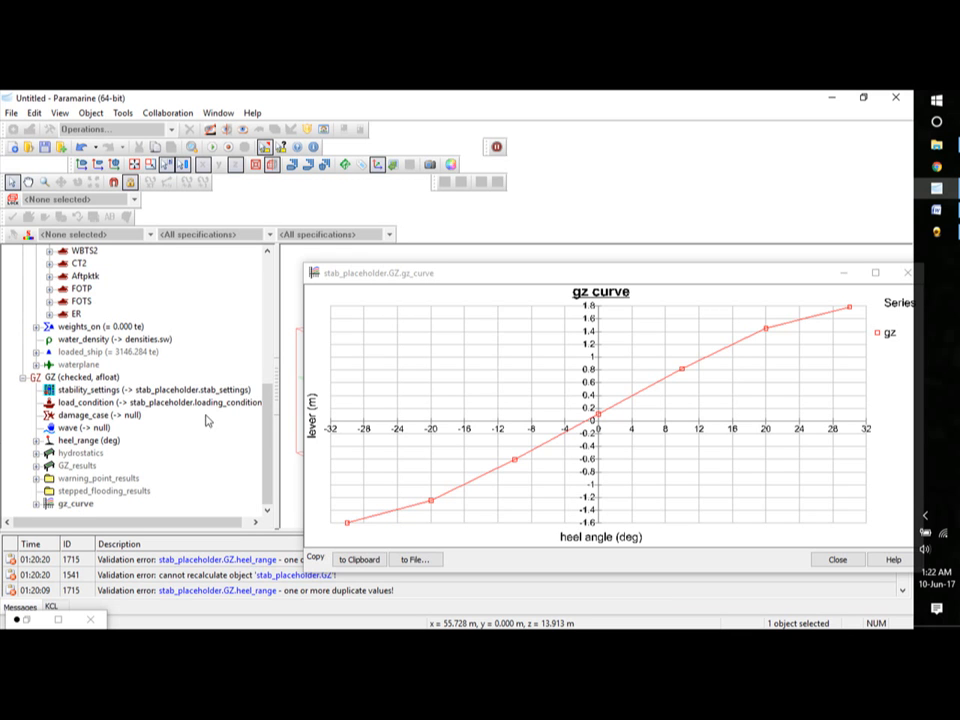
Close the gz curve graph and collapse the loading_condition, GZ and stab_placeholder branches.
{"action": "left_click_drag", "start_coordinate": [267, 450], "coordinate": [267, 317]}
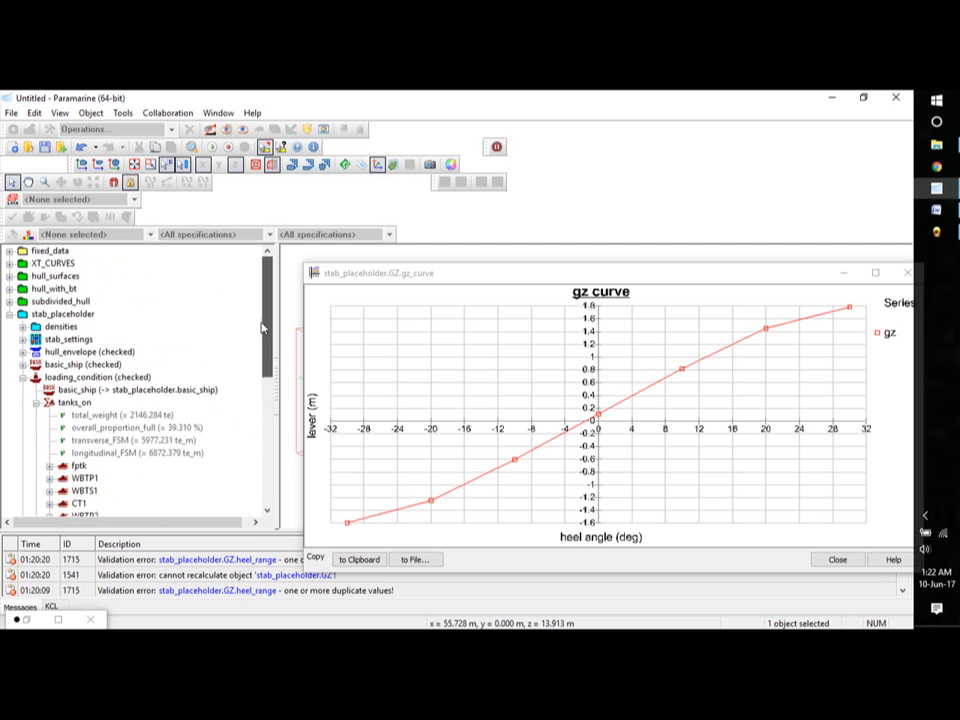
{"action": "left_click", "coordinate": [23, 379]}
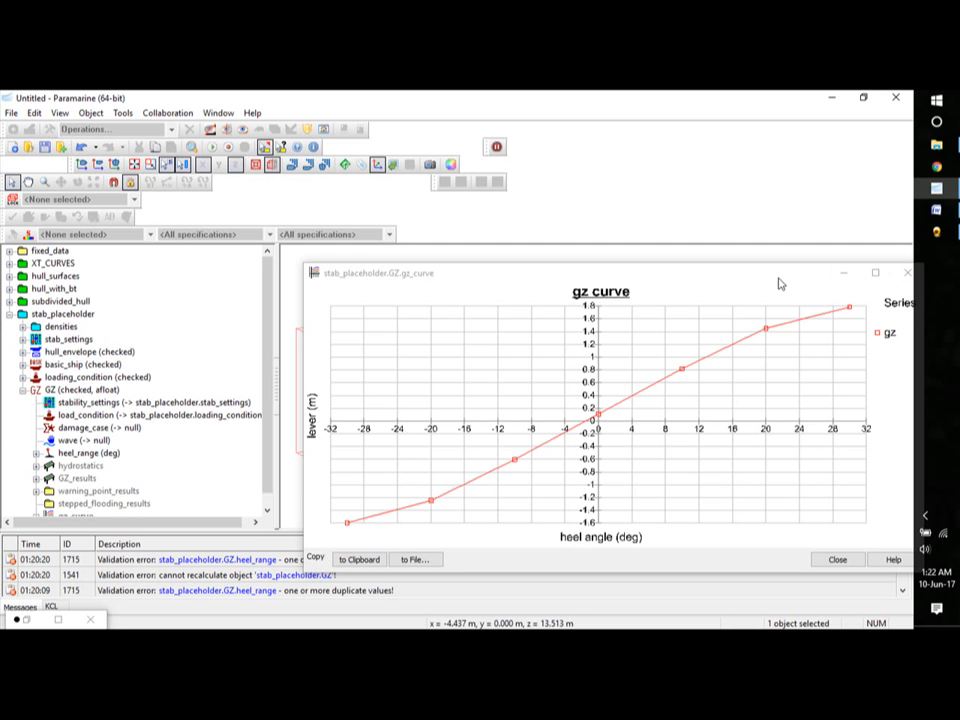
{"action": "left_click_drag", "start_coordinate": [778, 279], "coordinate": [737, 287]}
{"action": "left_click", "coordinate": [866, 274]}
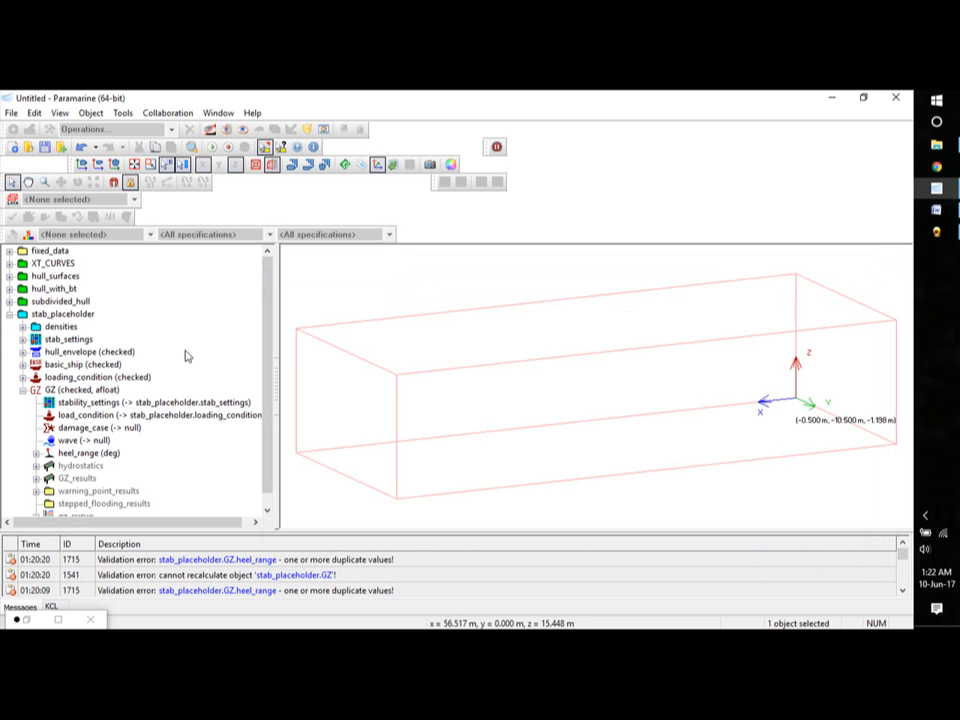
{"action": "left_click", "coordinate": [22, 390]}
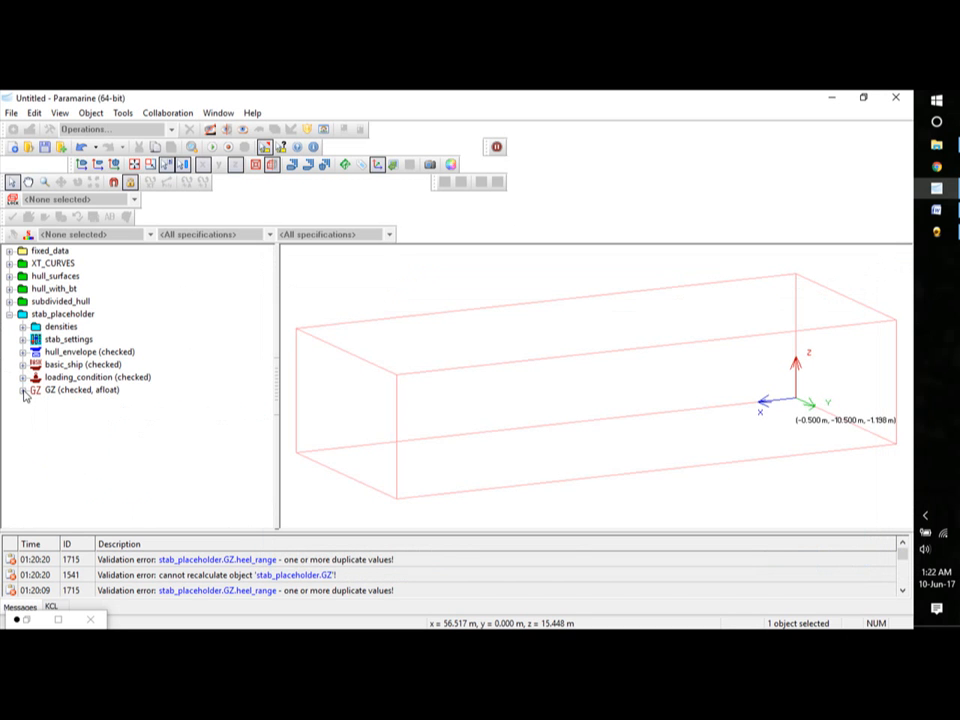
{"action": "left_click", "coordinate": [9, 314]}
Expand subdivided_hull to its compartments, examine the internal divisions in 3D, and collapse the branch again.
{"action": "left_click", "coordinate": [9, 301]}
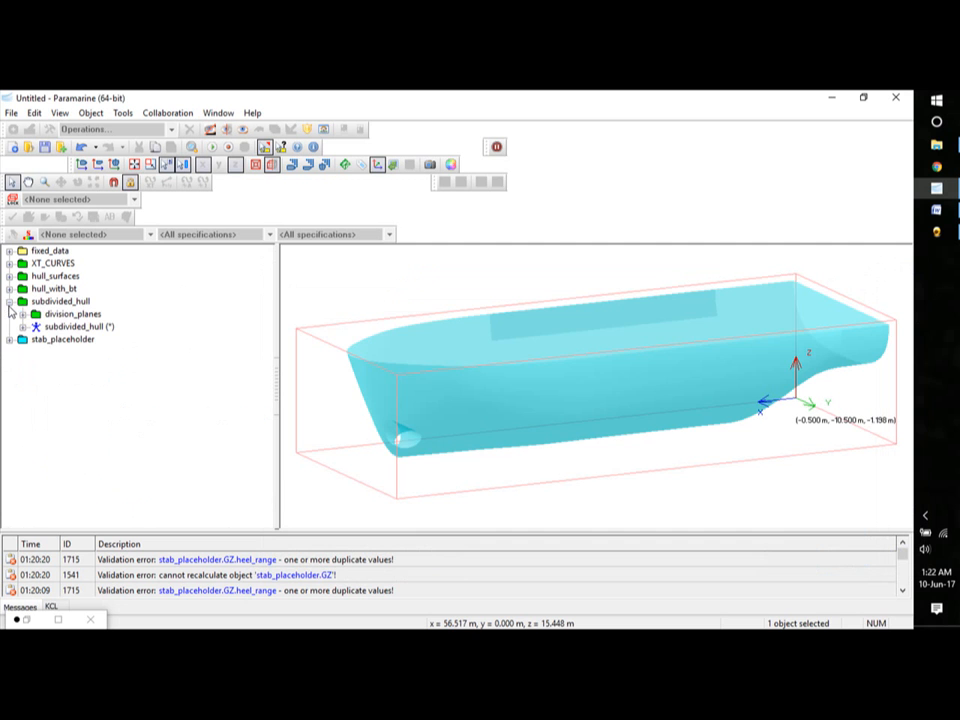
{"action": "left_click", "coordinate": [22, 326]}
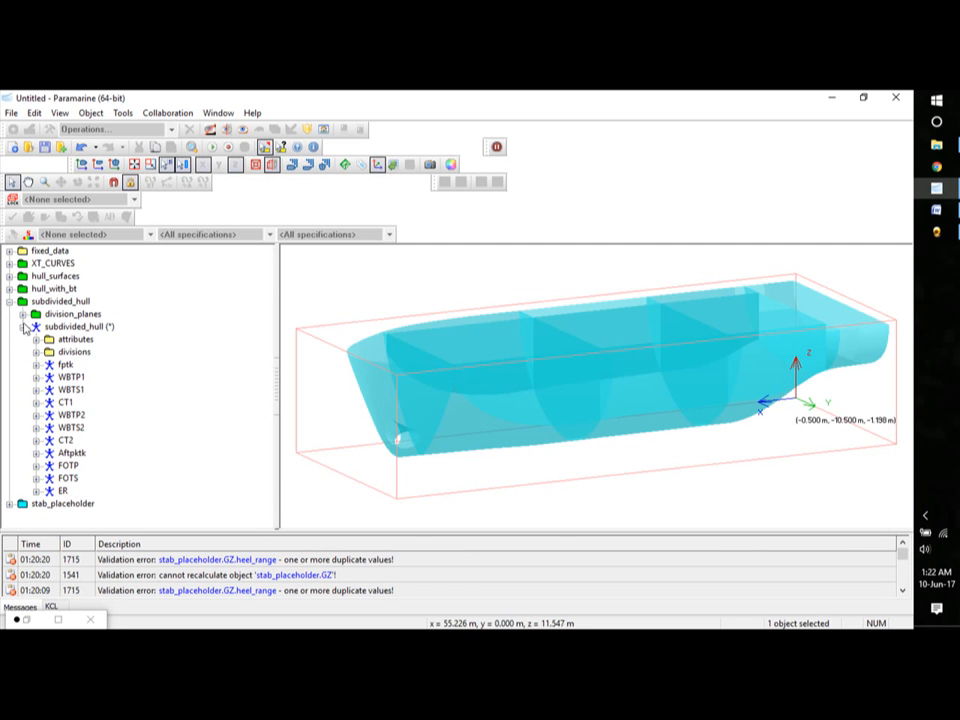
{"action": "middle_click_drag", "start_coordinate": [649, 468], "coordinate": [662, 479]}
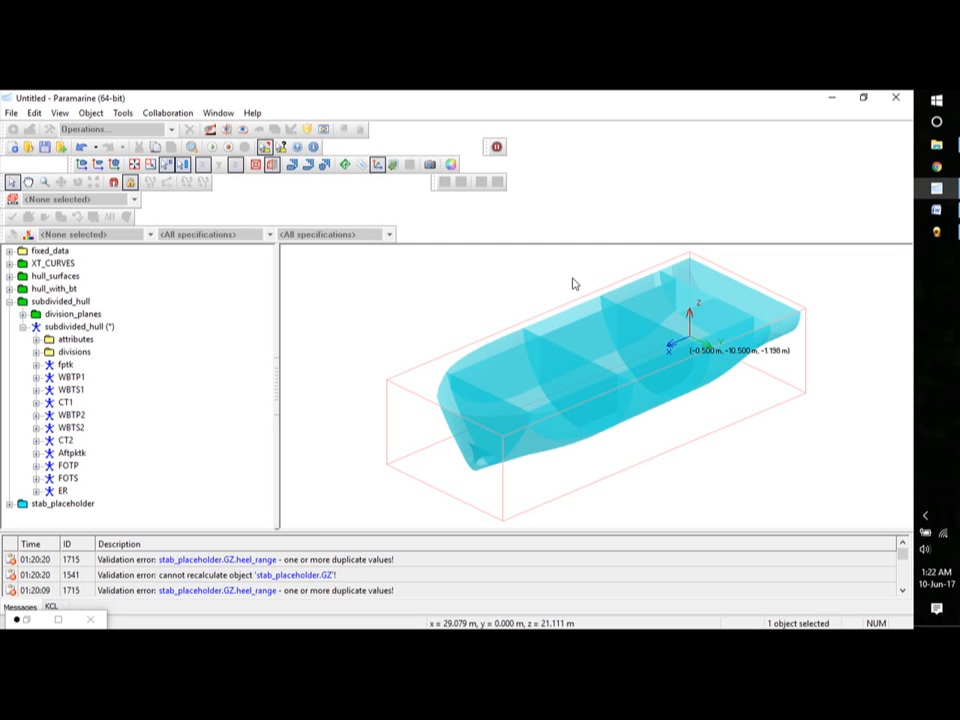
{"action": "left_click", "coordinate": [23, 327]}
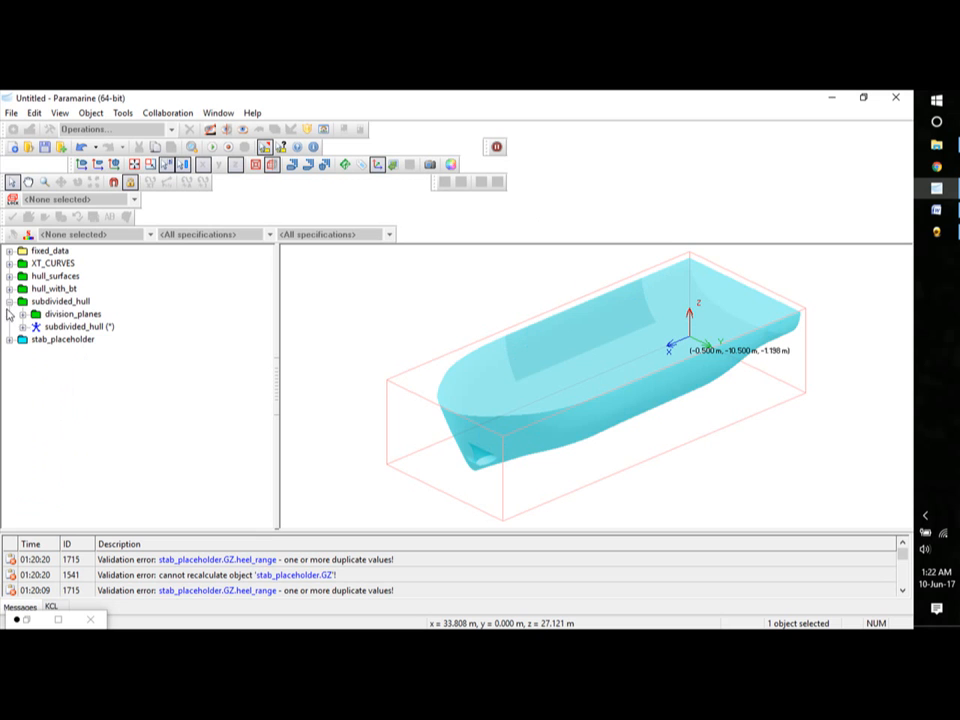
{"action": "left_click", "coordinate": [9, 302]}
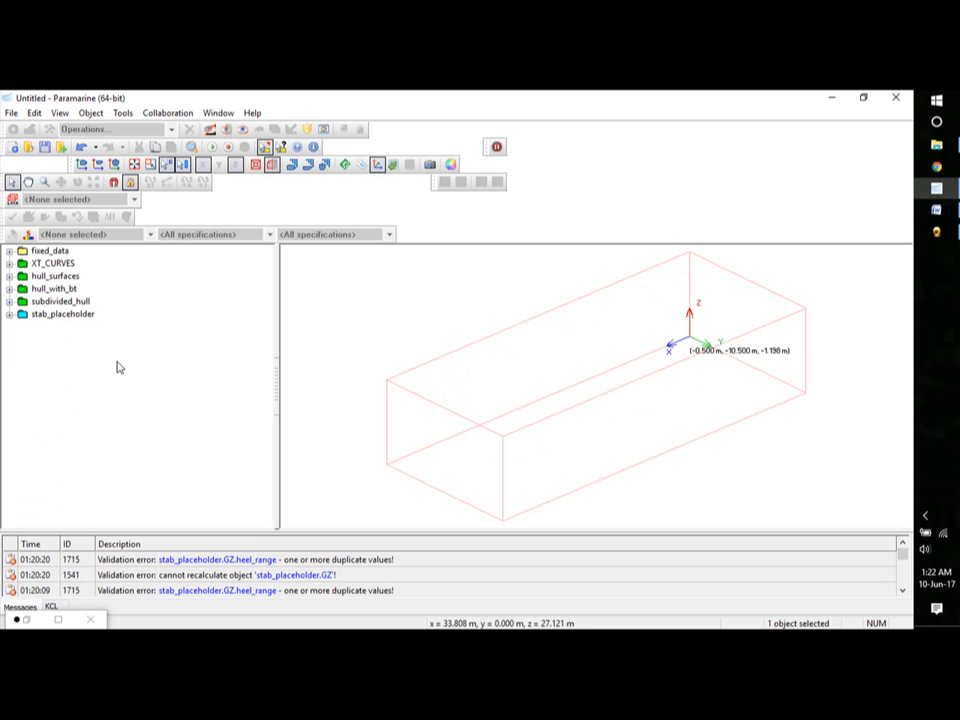